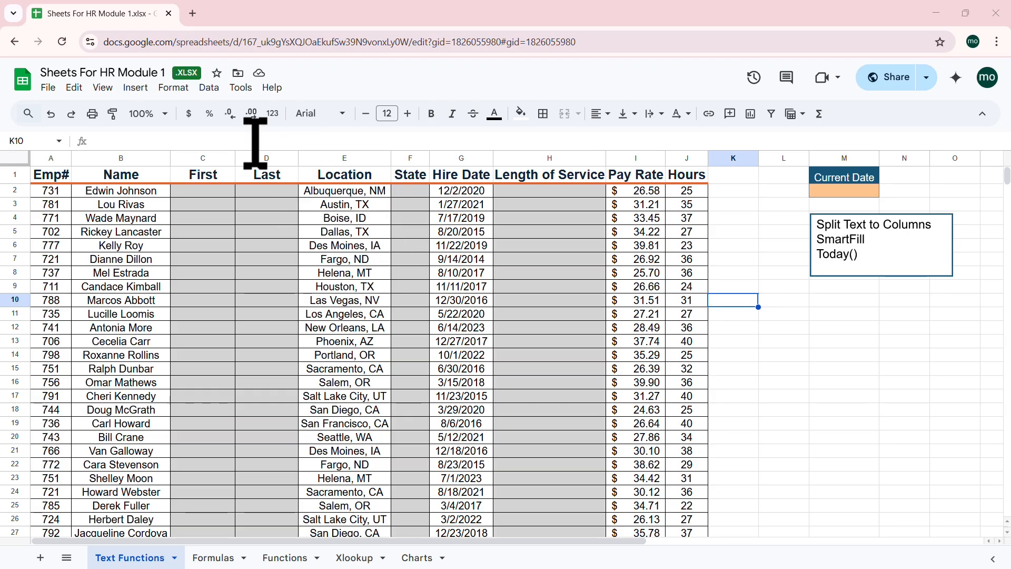
Look through the Formulas, Functions, Xlookup and Charts sheets to review the data and topics on each
click(47, 89)
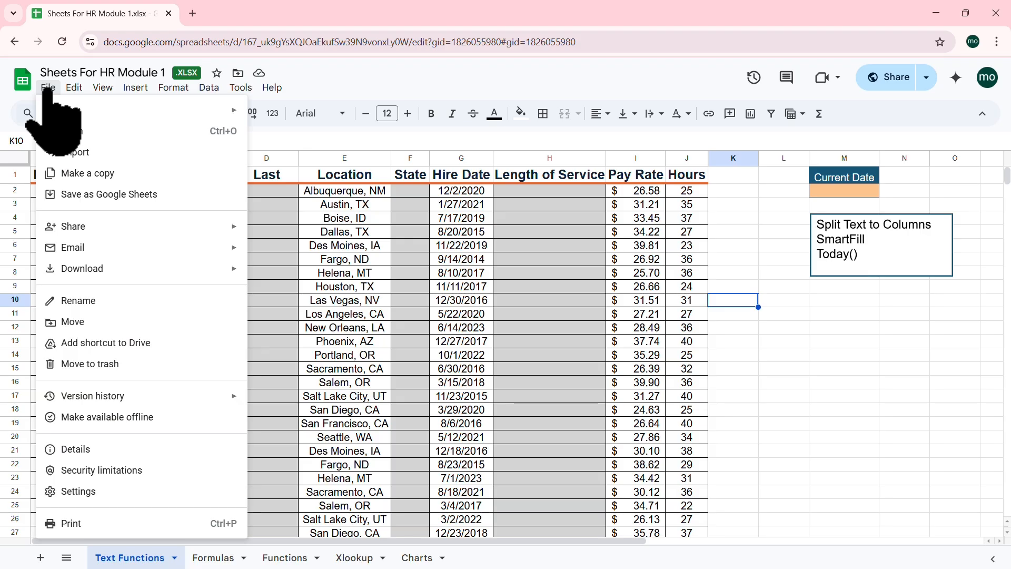
click(148, 172)
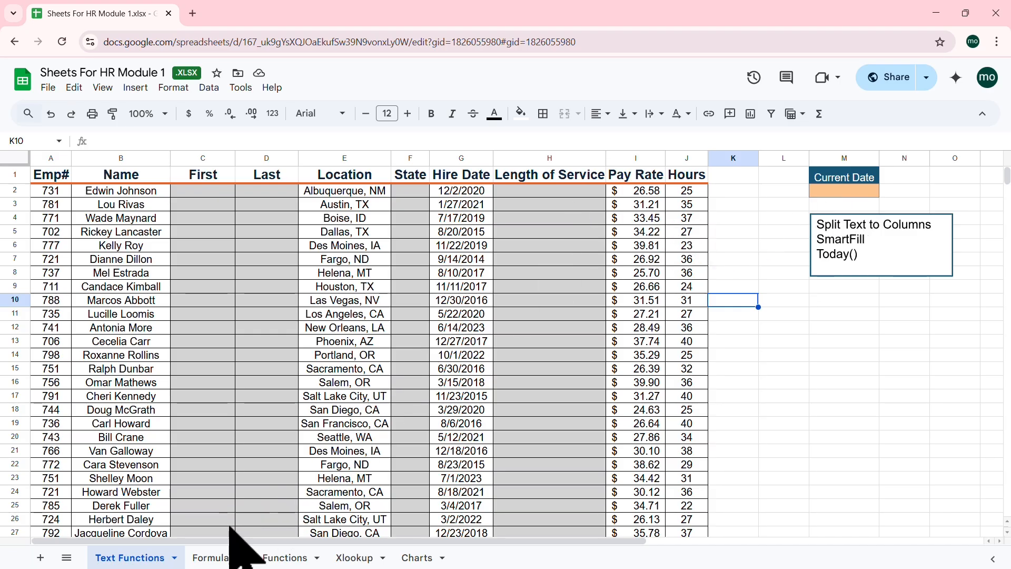
click(213, 559)
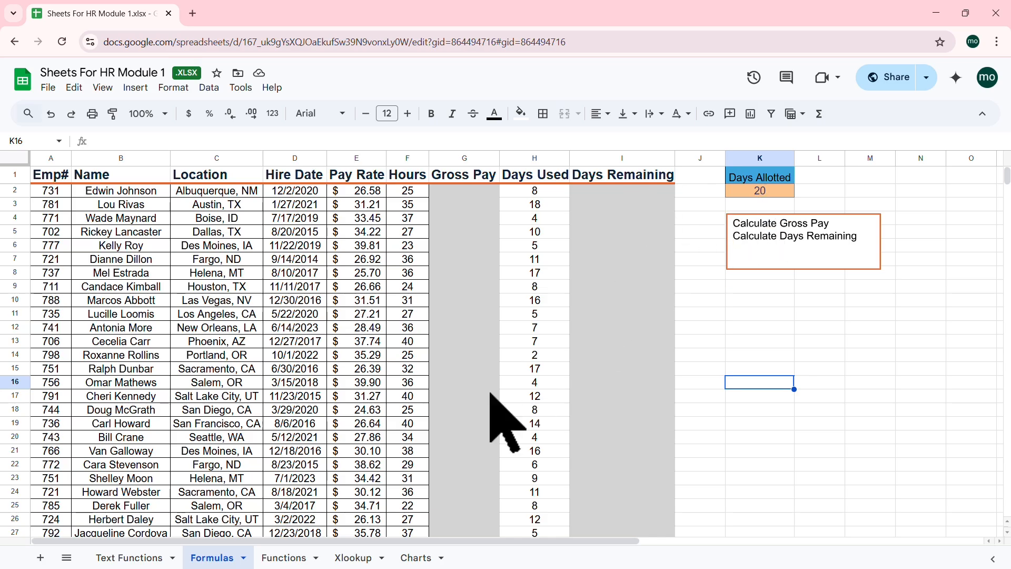
click(279, 557)
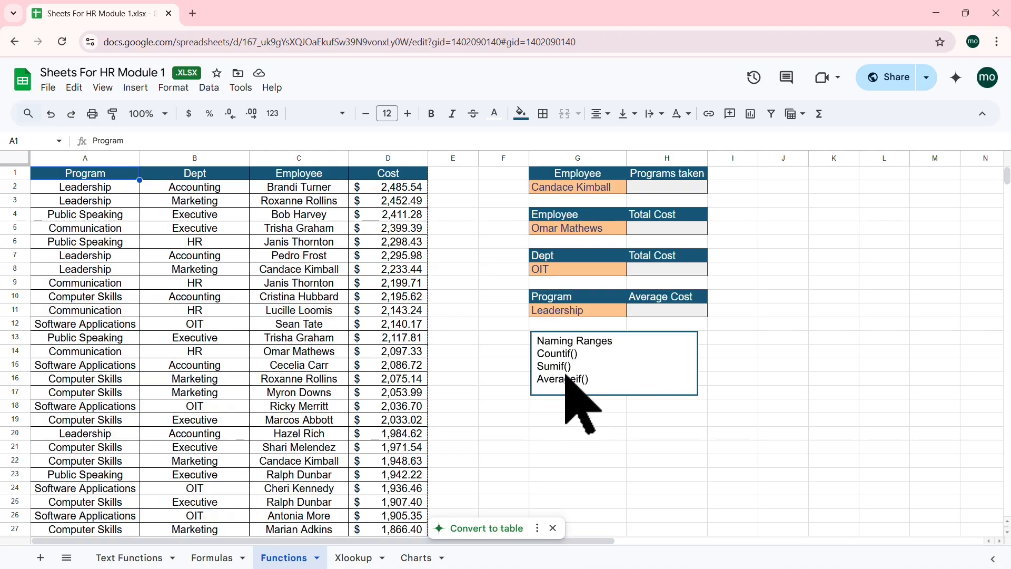
click(345, 558)
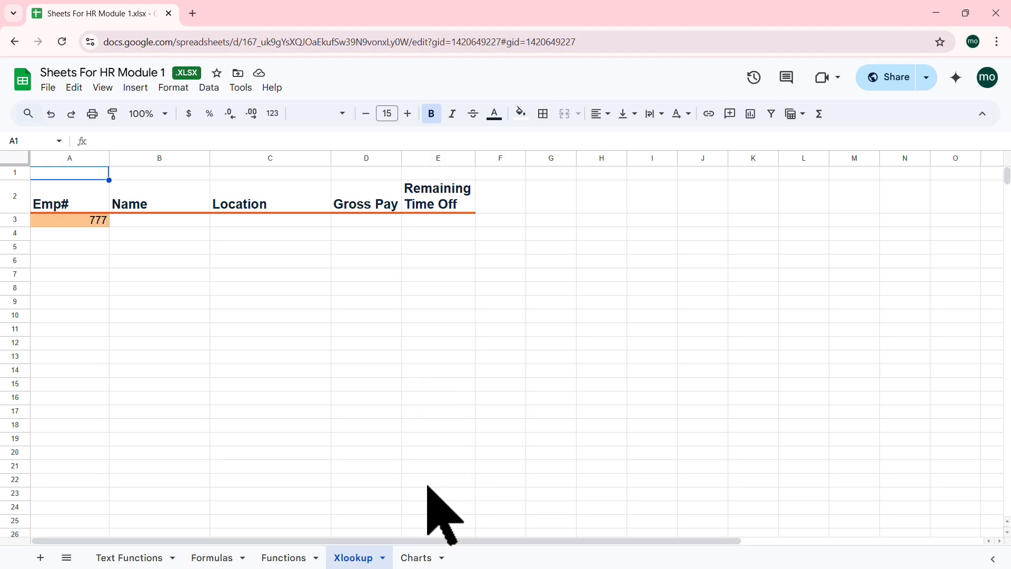
click(411, 554)
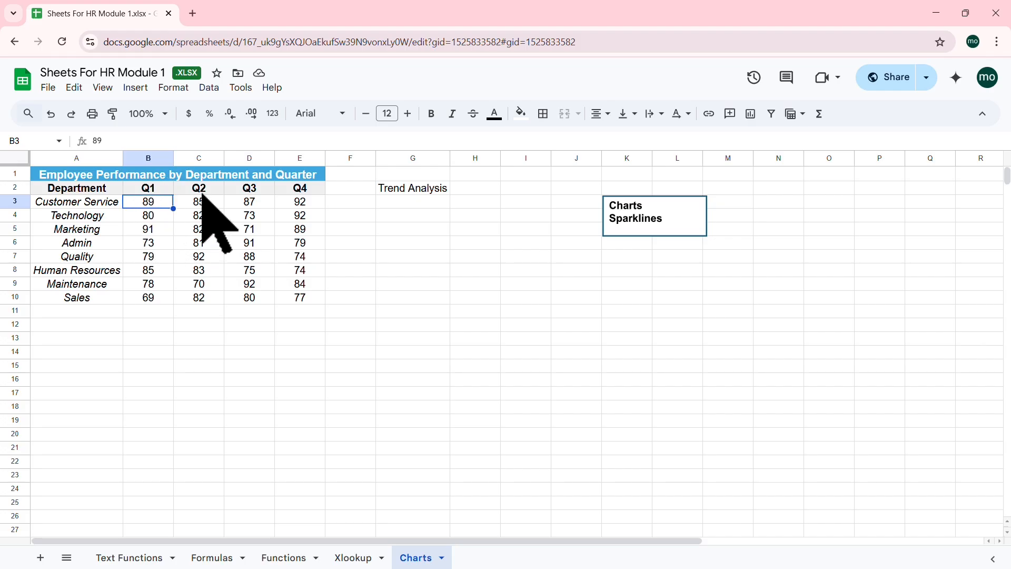
click(392, 205)
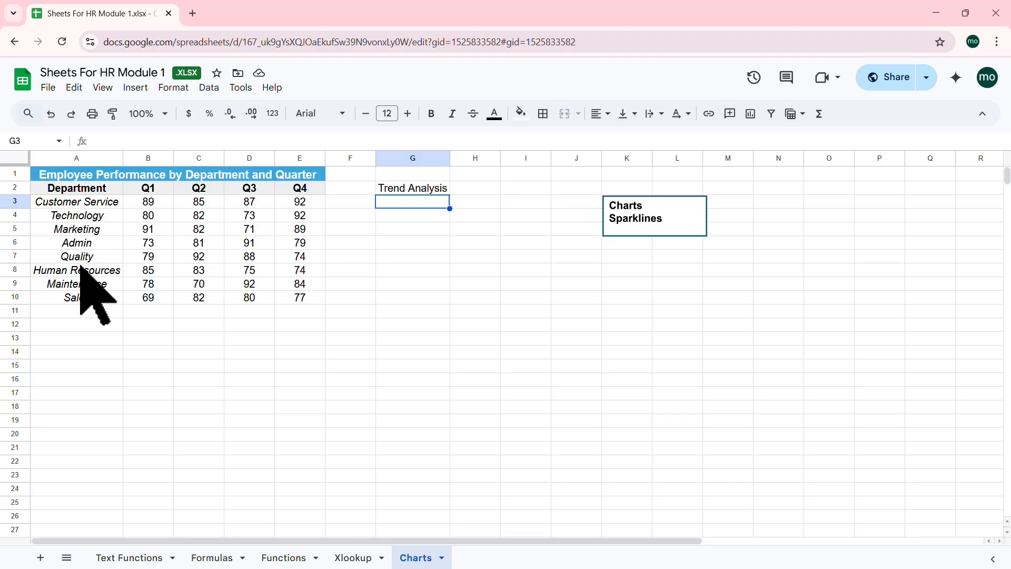
click(48, 88)
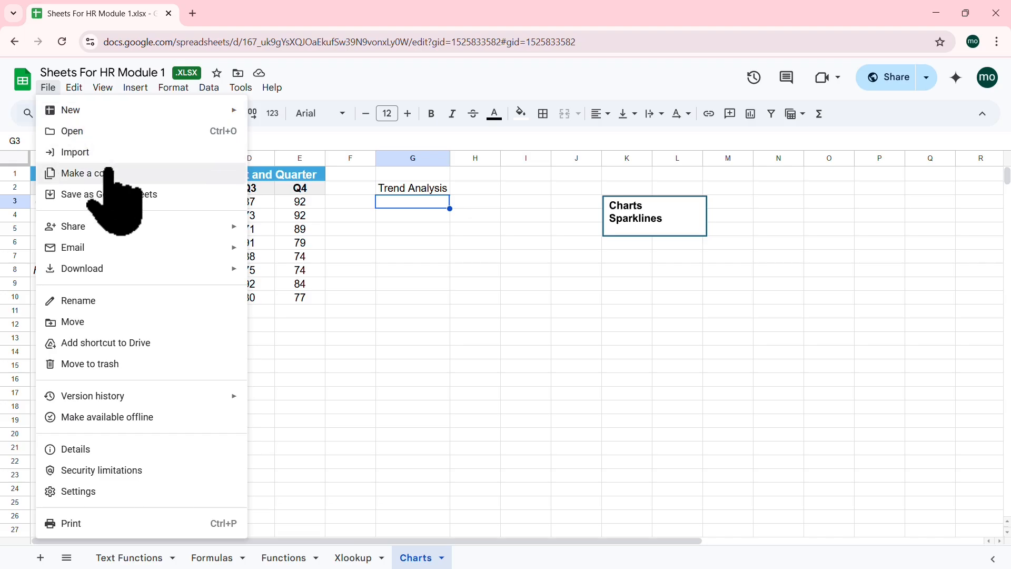
click(590, 320)
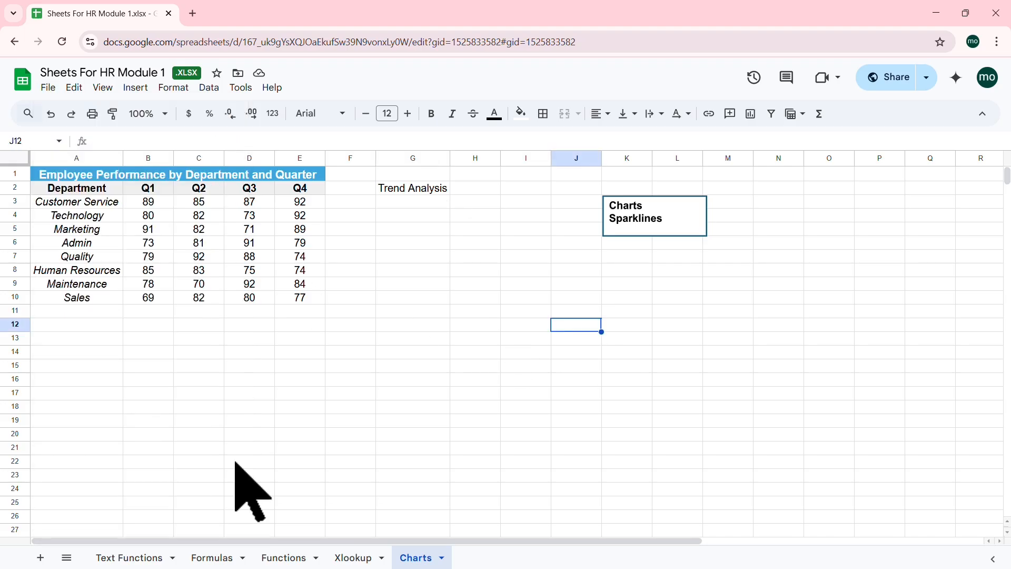
From the Text Functions sheet, copy the workbook as "Copy of Sheets For HR Module 1.xlsx" in the Sheets Courses folder and close the original
click(130, 558)
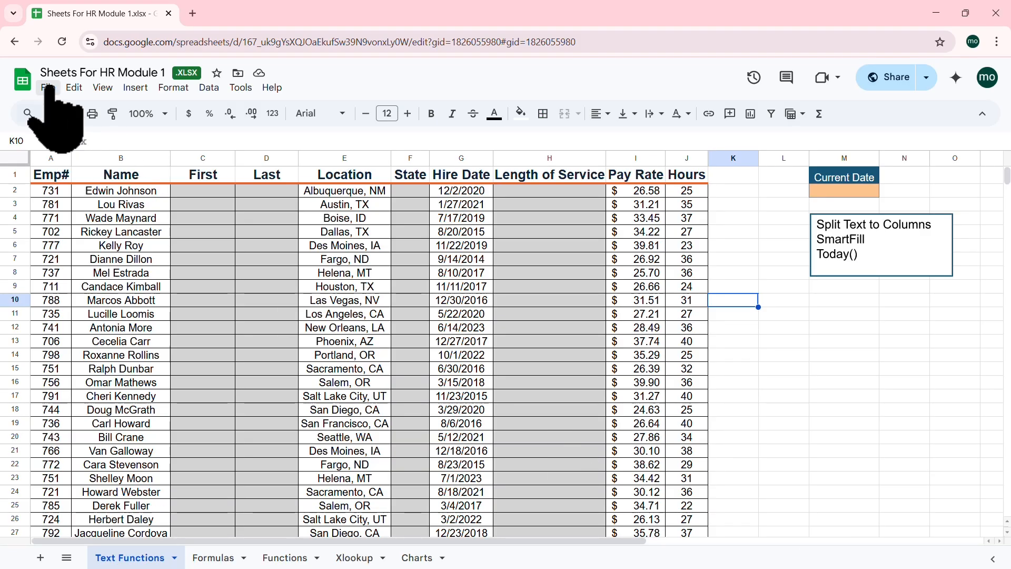
click(49, 87)
click(98, 195)
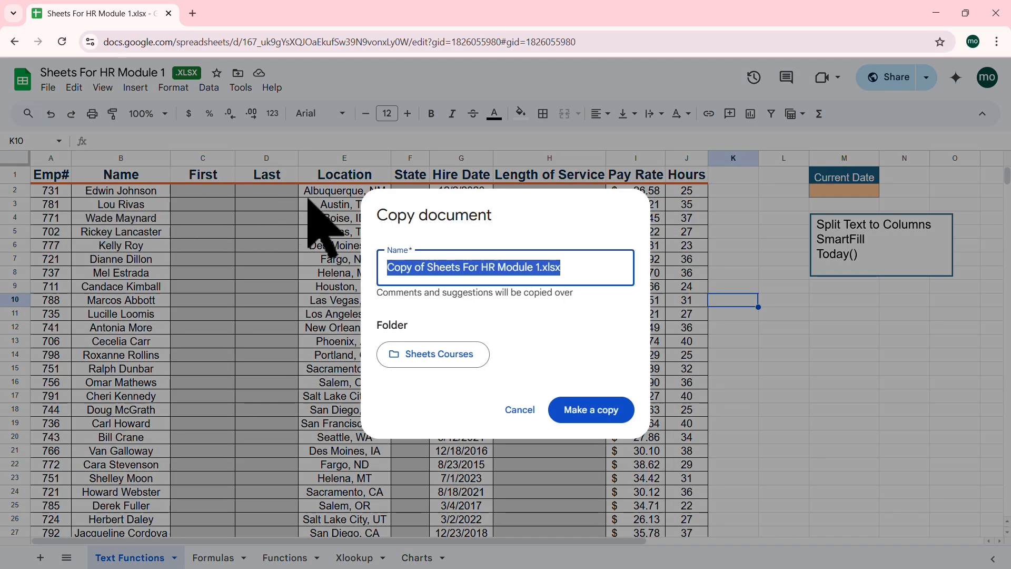
click(610, 409)
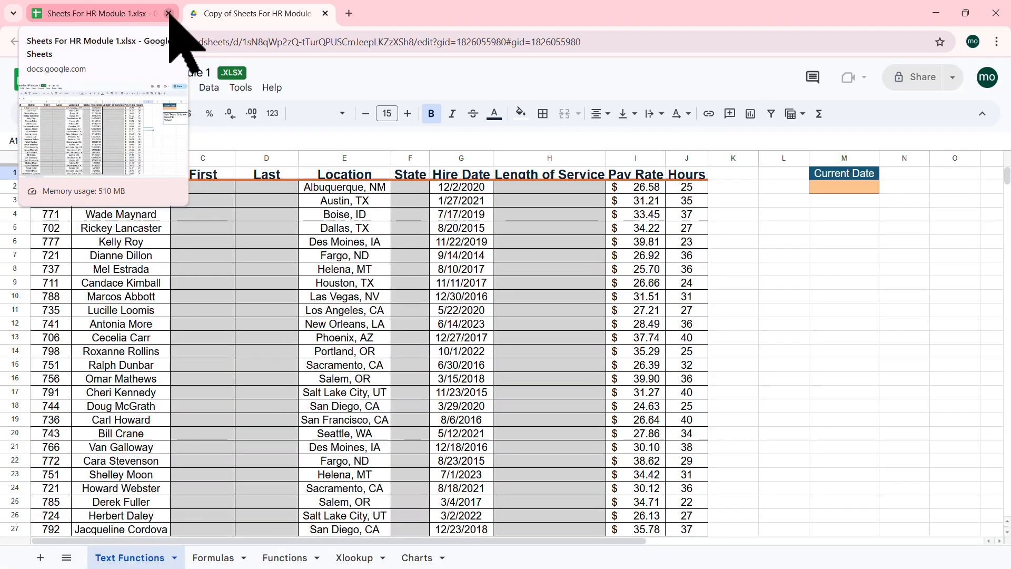
click(169, 13)
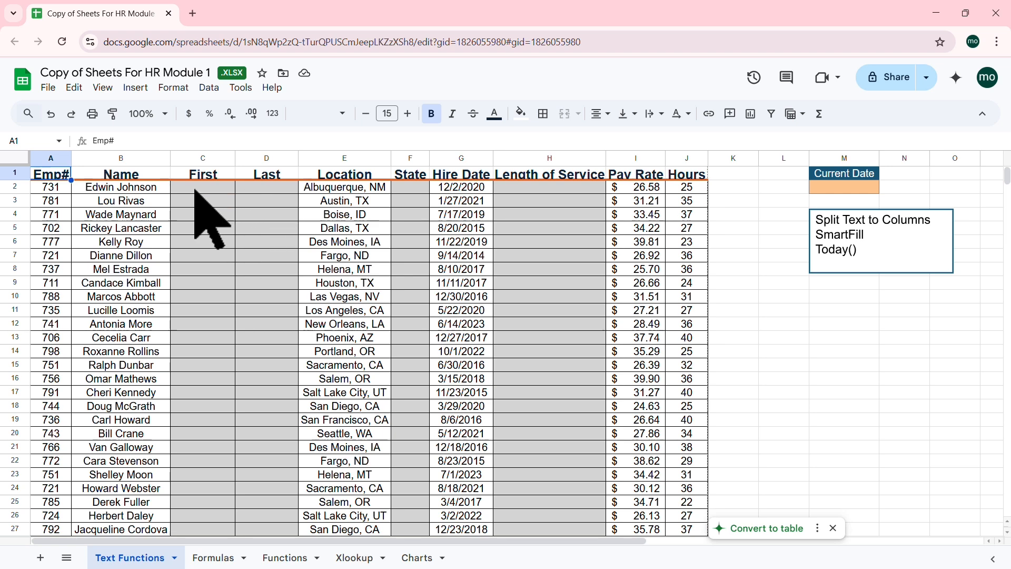
click(143, 188)
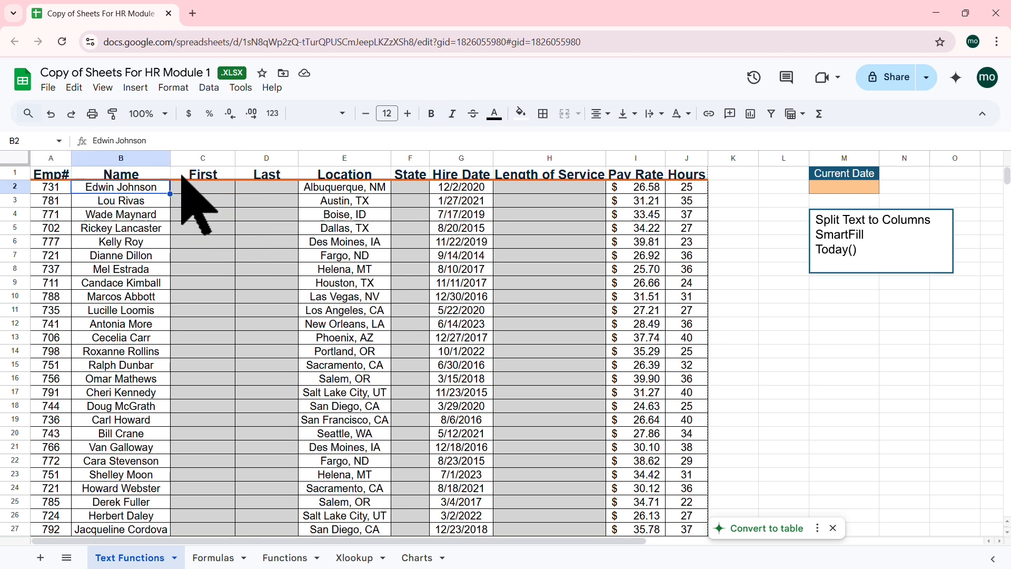
click(213, 90)
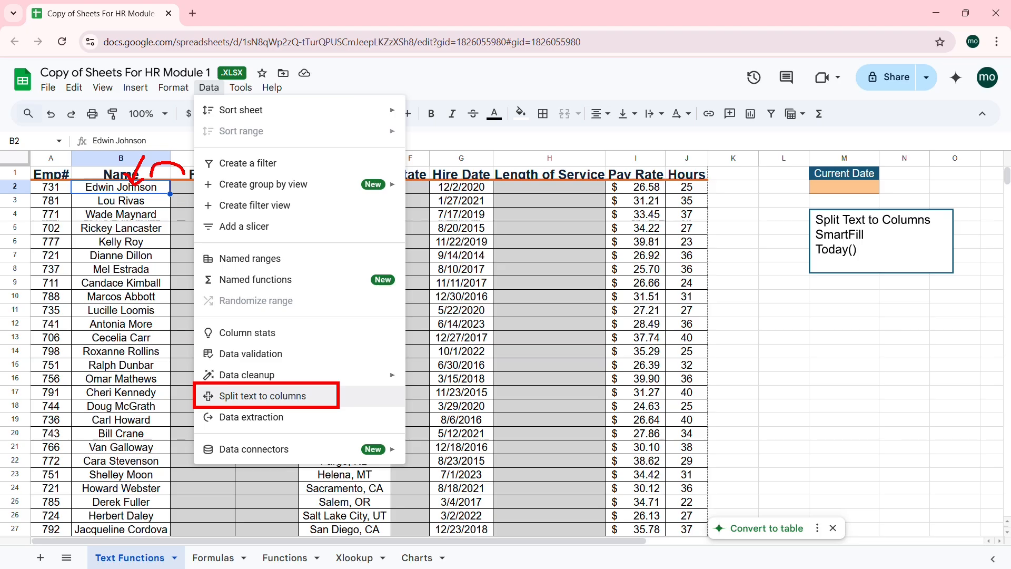
key(Escape)
Delete the empty First column (column C) from the Text Functions sheet
click(213, 174)
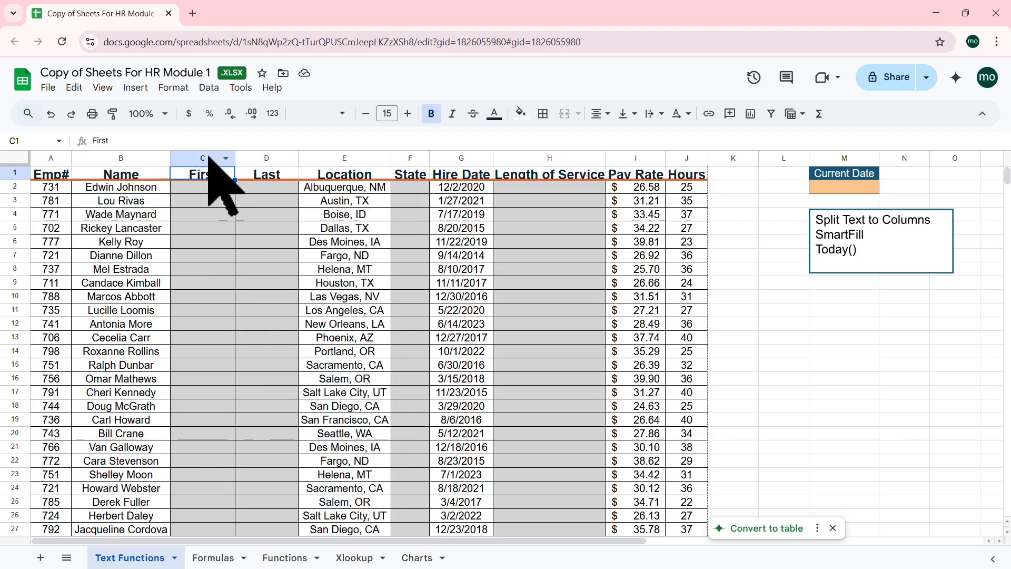
click(209, 157)
right_click(208, 157)
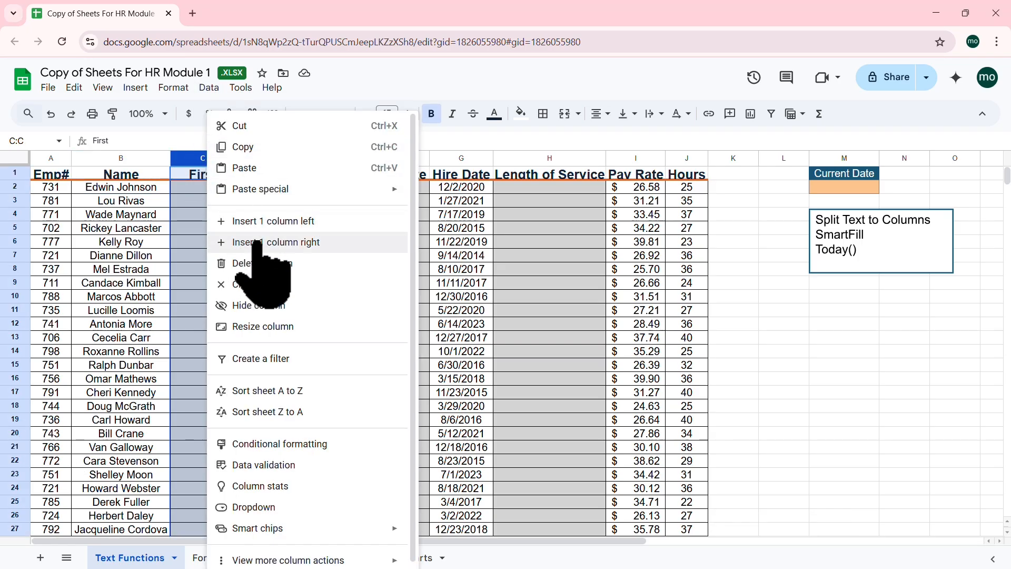
click(260, 263)
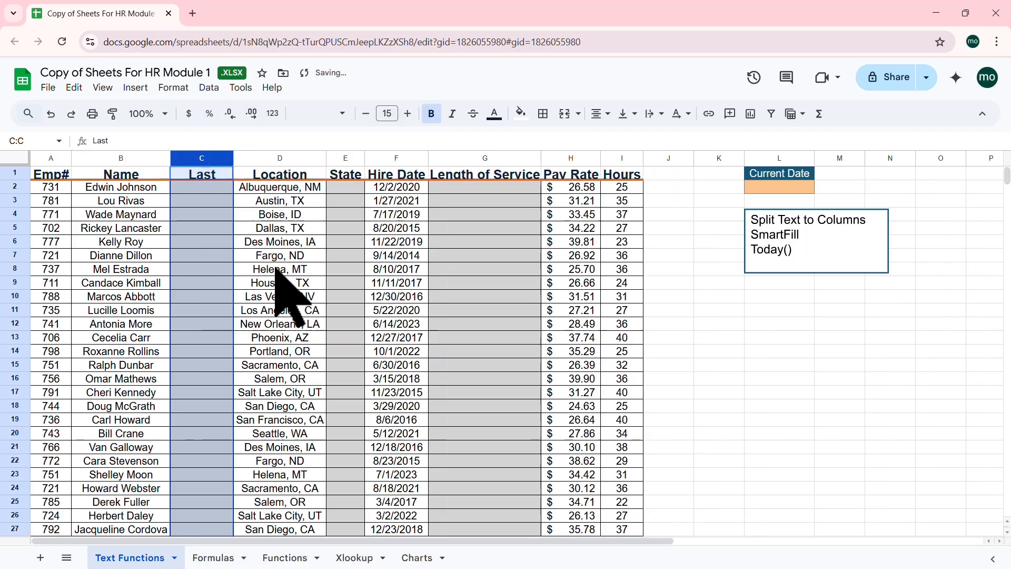
Change the header in B1 to "First" and make row 1 slightly taller so the headers fit
click(143, 175)
text(First)
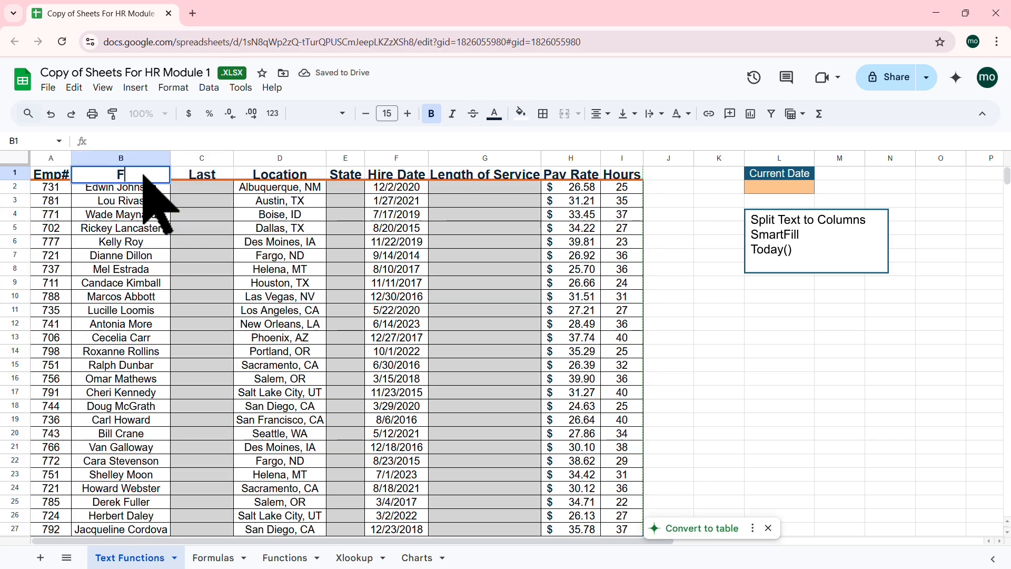
click(198, 187)
drag(12, 179, 12, 182)
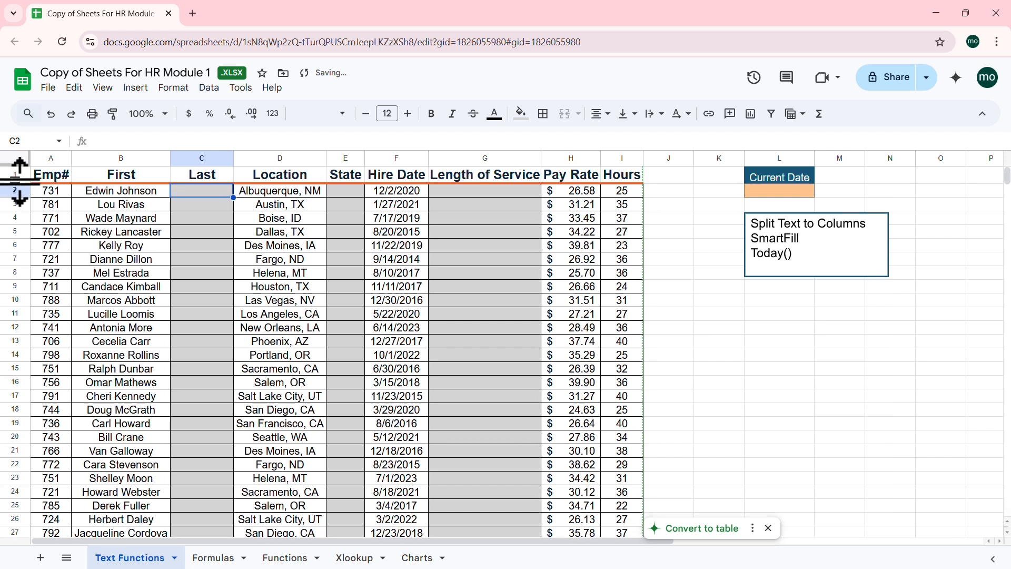
Split the full name in B2 into first and last name columns, using Space as the separator
click(148, 194)
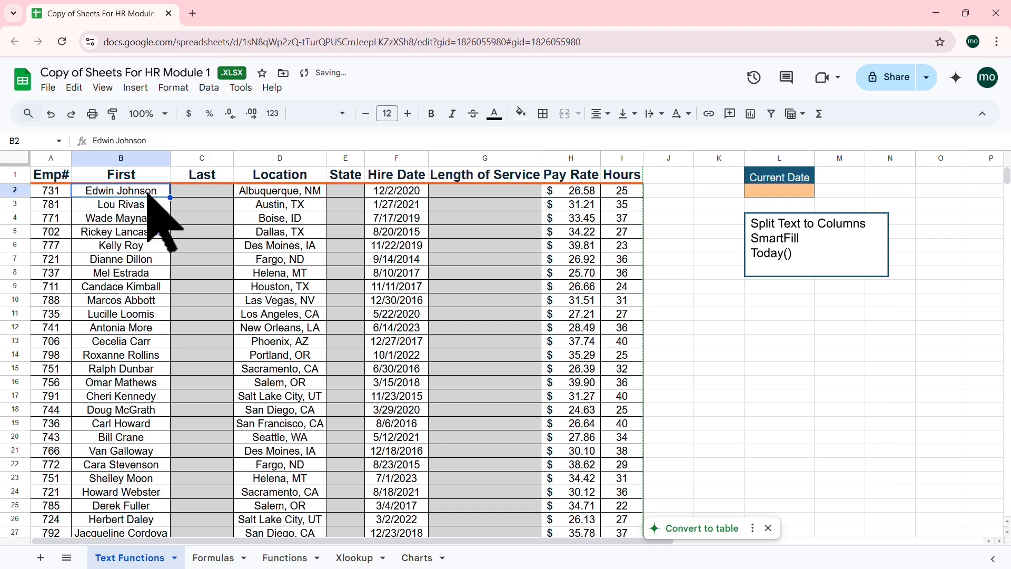
click(209, 88)
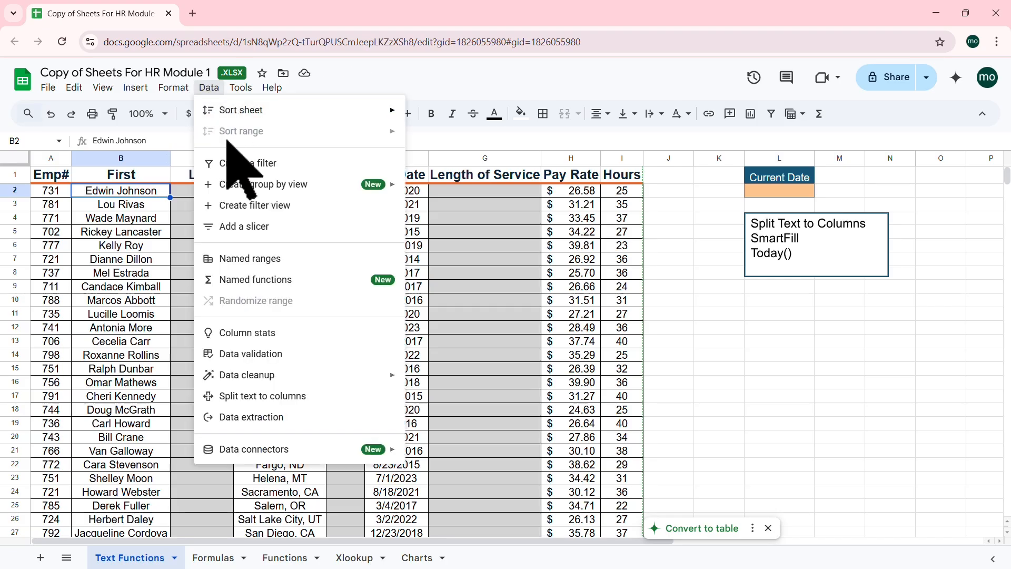
click(305, 400)
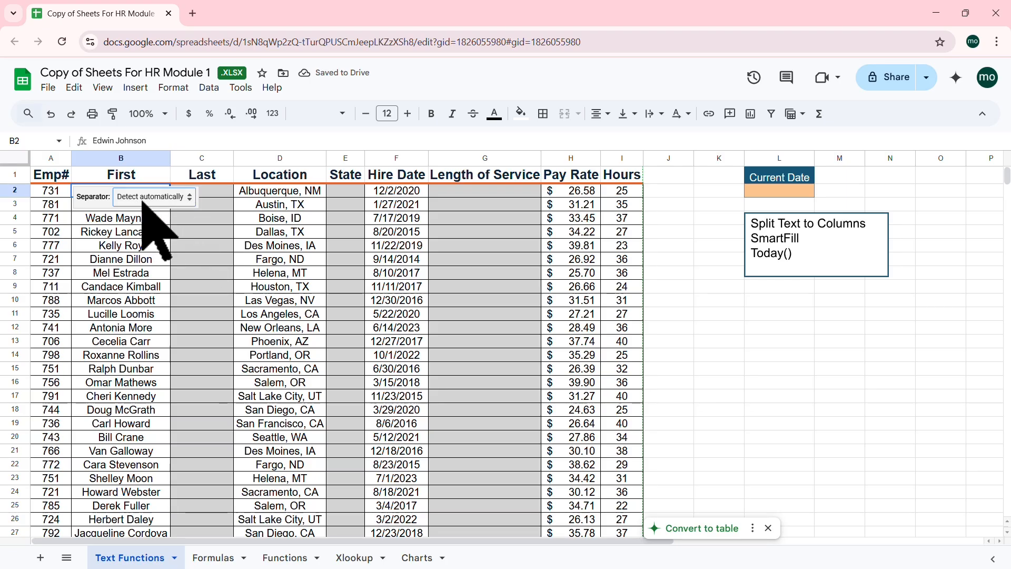
click(189, 196)
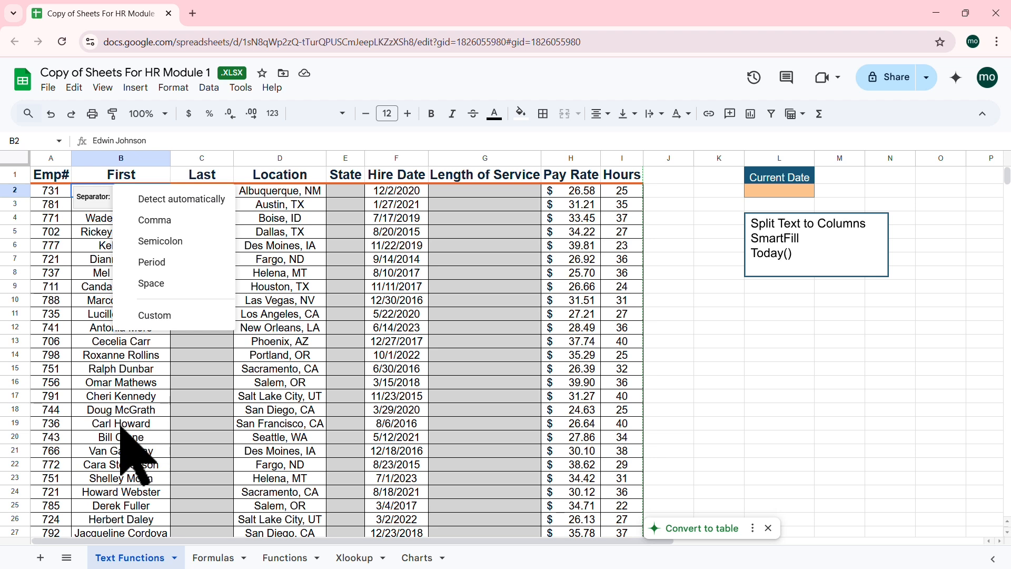
click(153, 284)
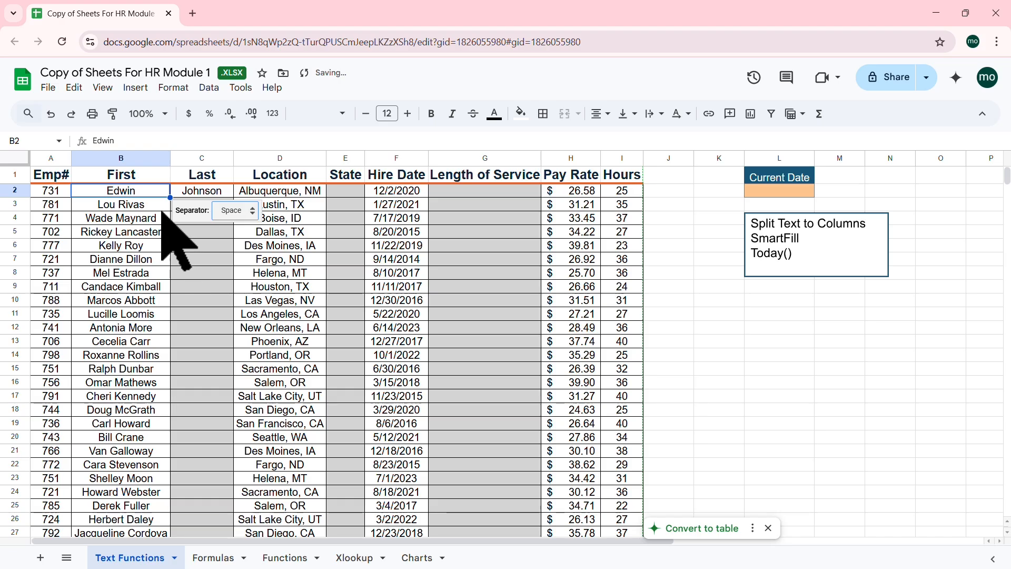
click(193, 241)
click(147, 193)
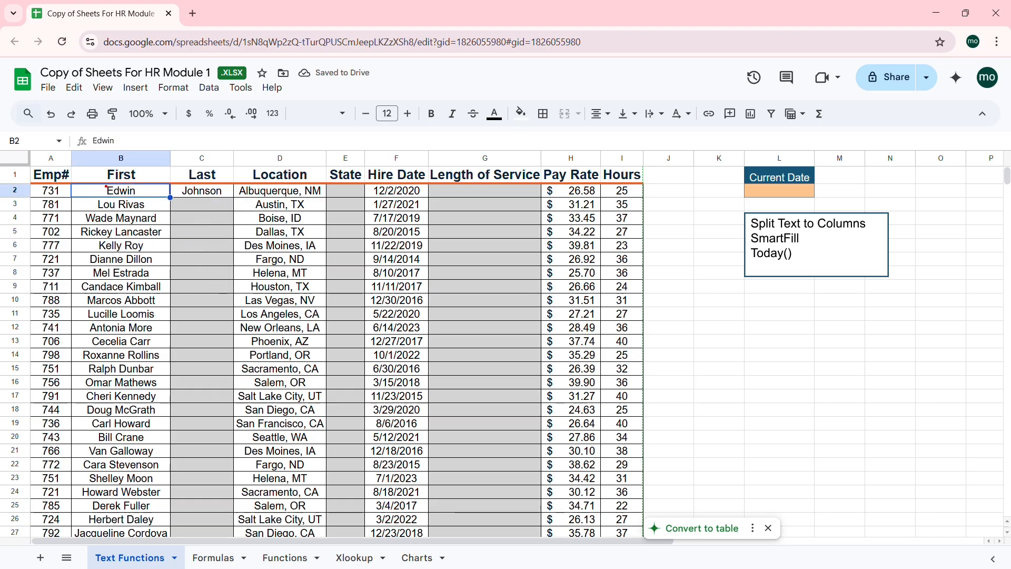
drag(95, 182, 159, 198)
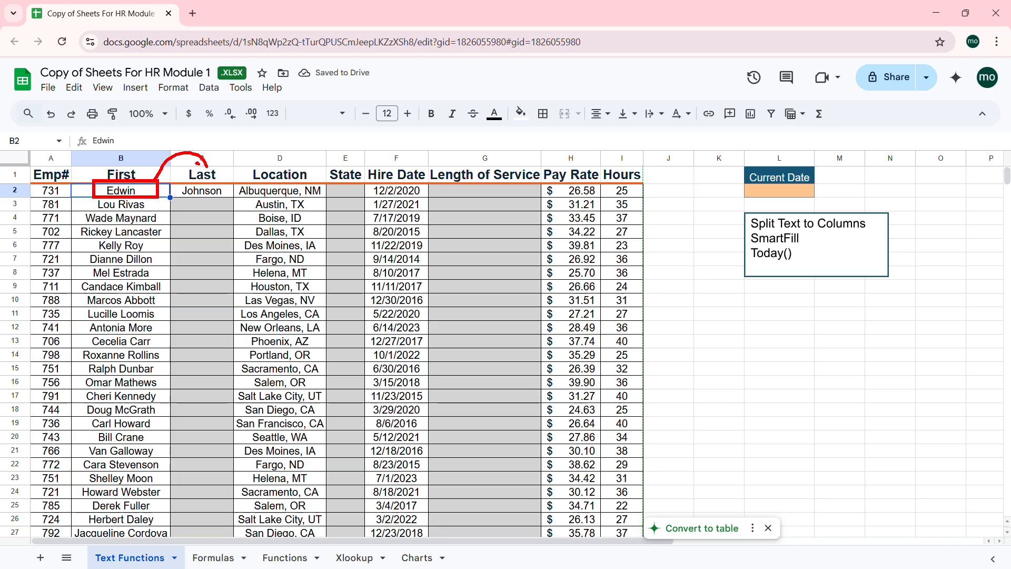
drag(185, 186, 233, 198)
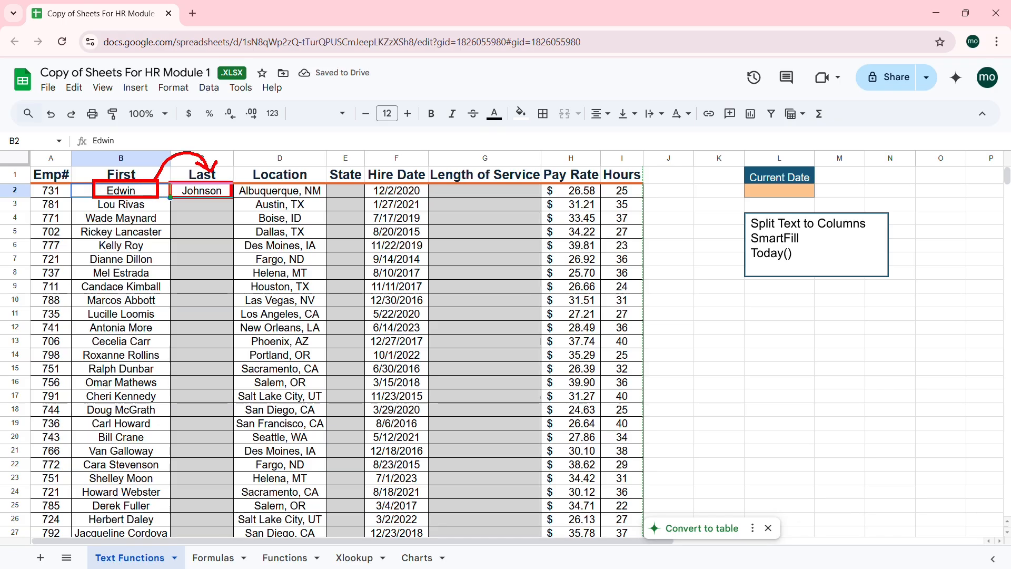
key(Escape)
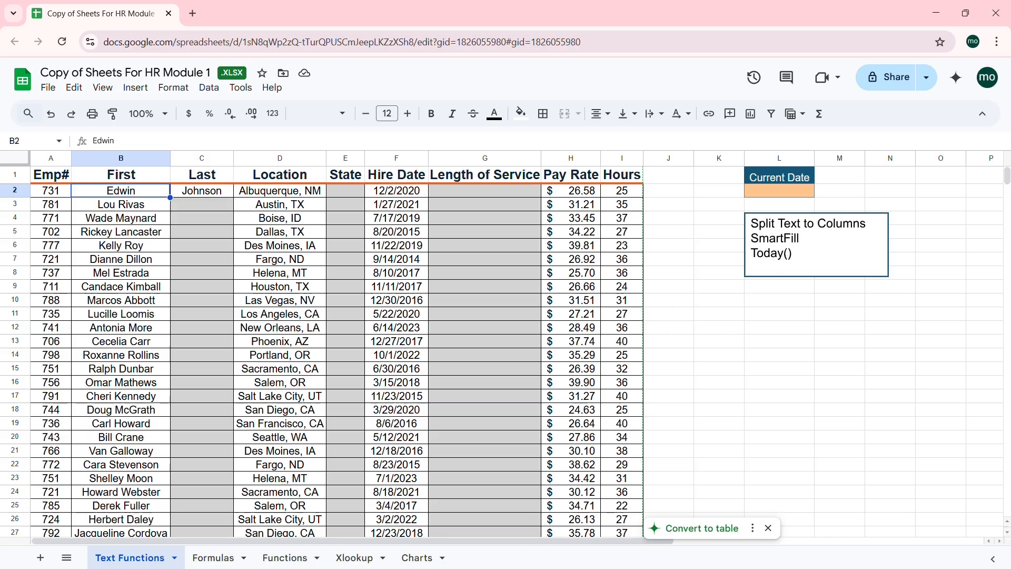
click(202, 191)
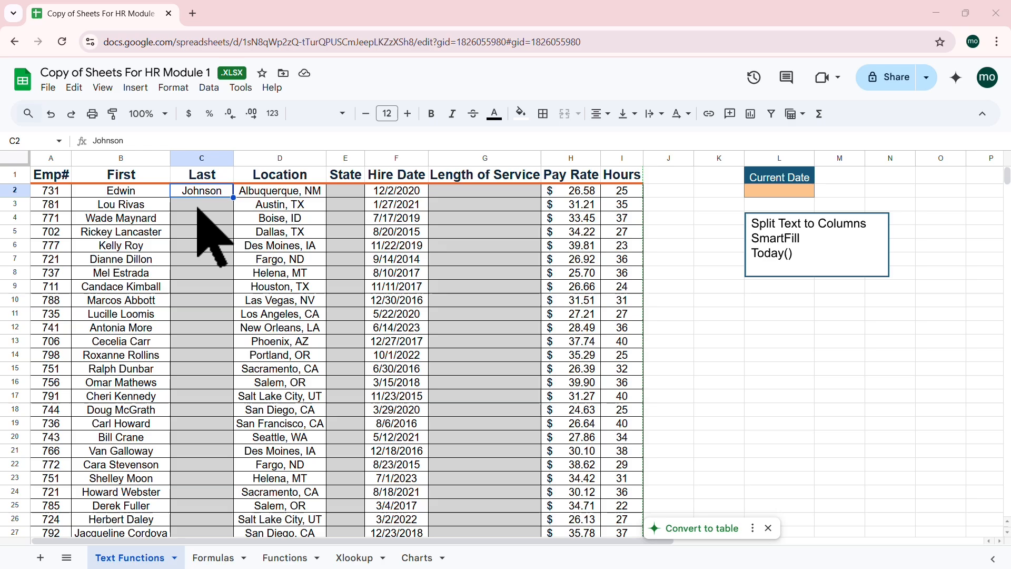
Split the remaining full names in B3:B51 into first and last name columns, using Space as the separator
click(145, 207)
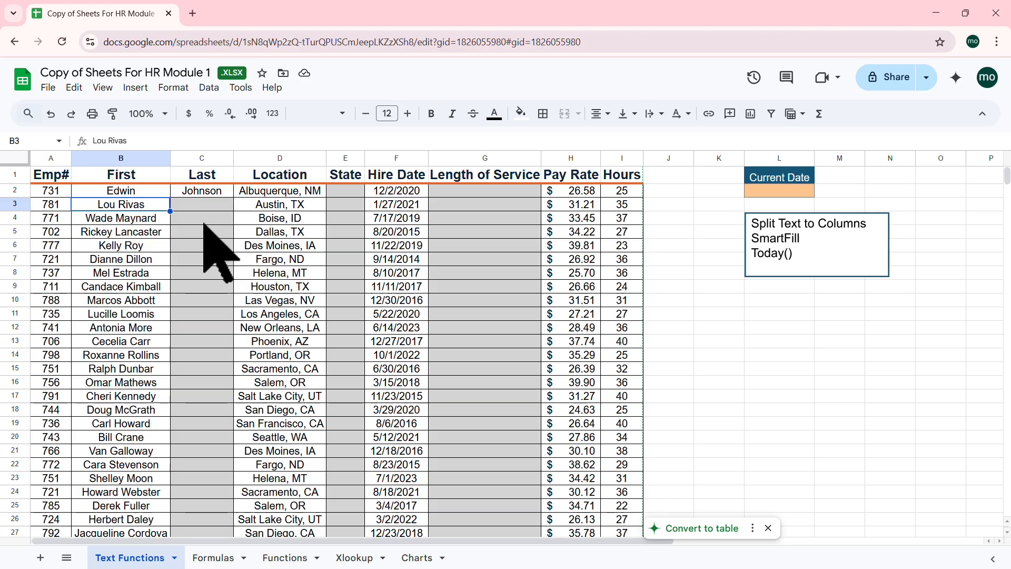
key(ctrl+shift+Down)
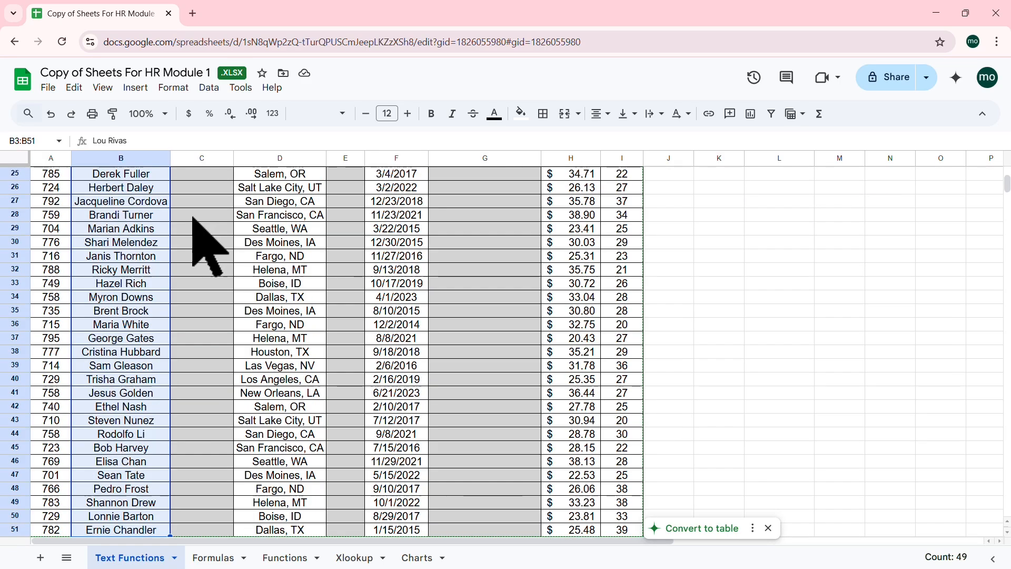
scroll(185, 327, down, 4)
scroll(155, 347, up, 10)
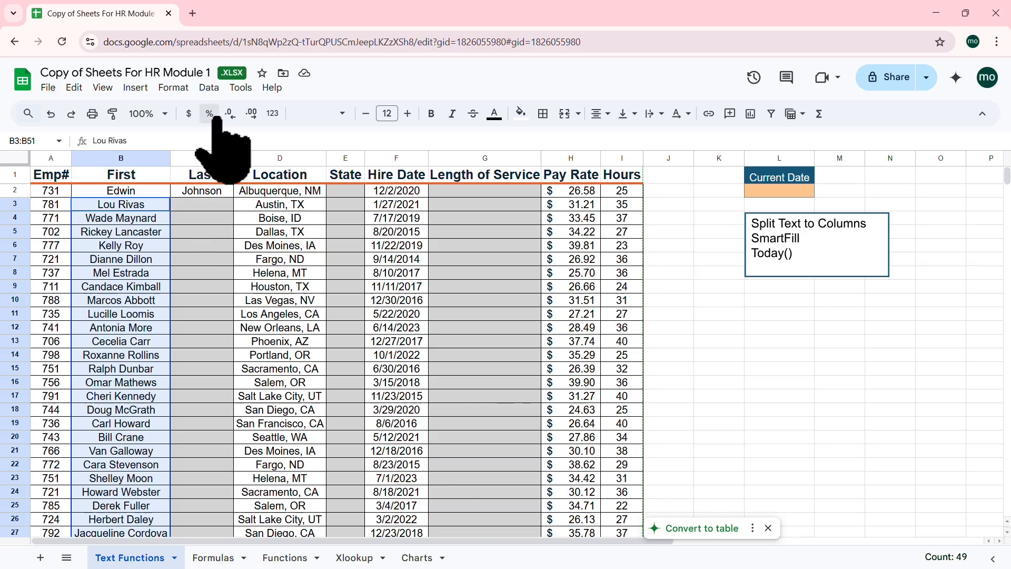
click(209, 87)
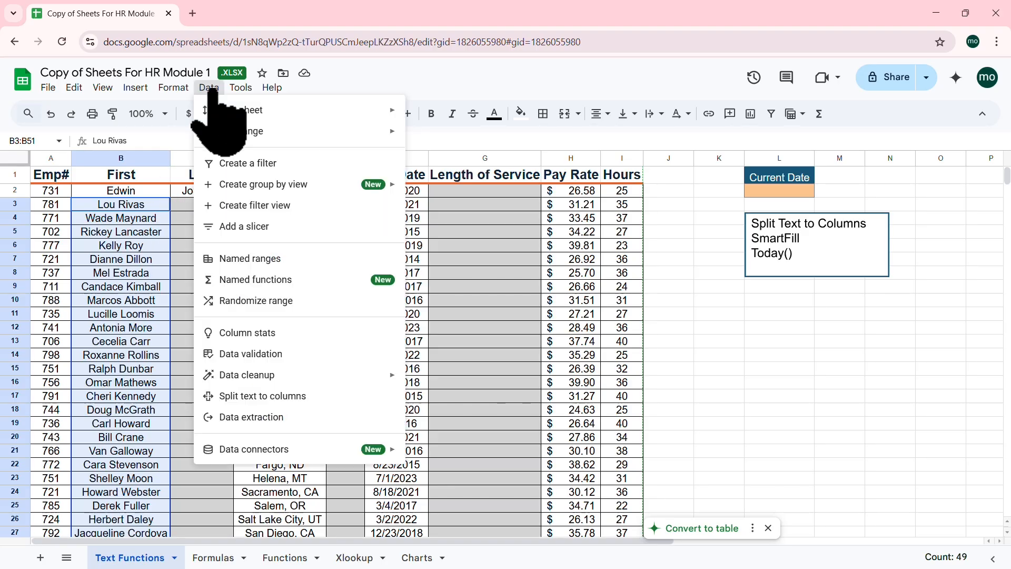
click(263, 395)
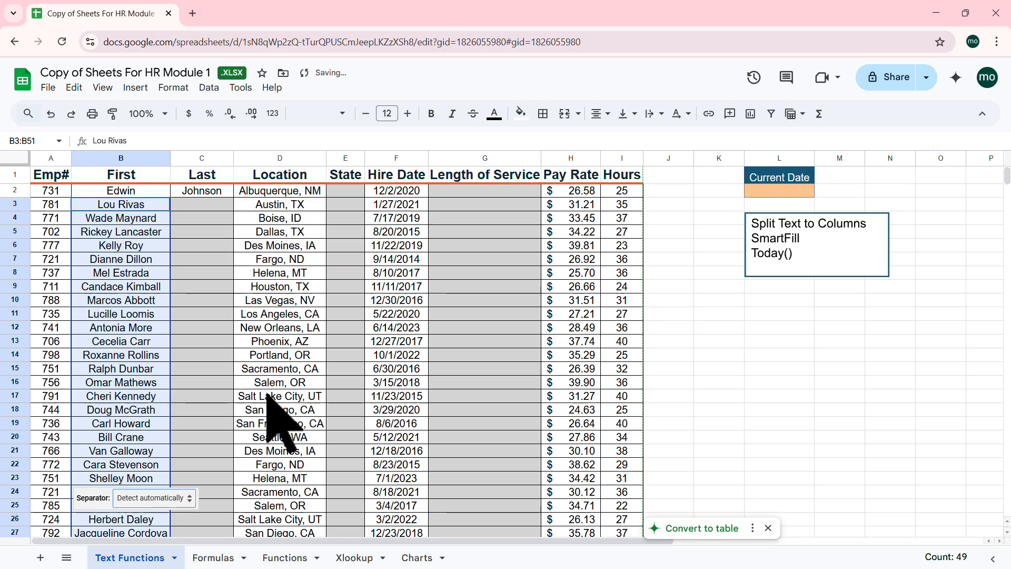
click(189, 499)
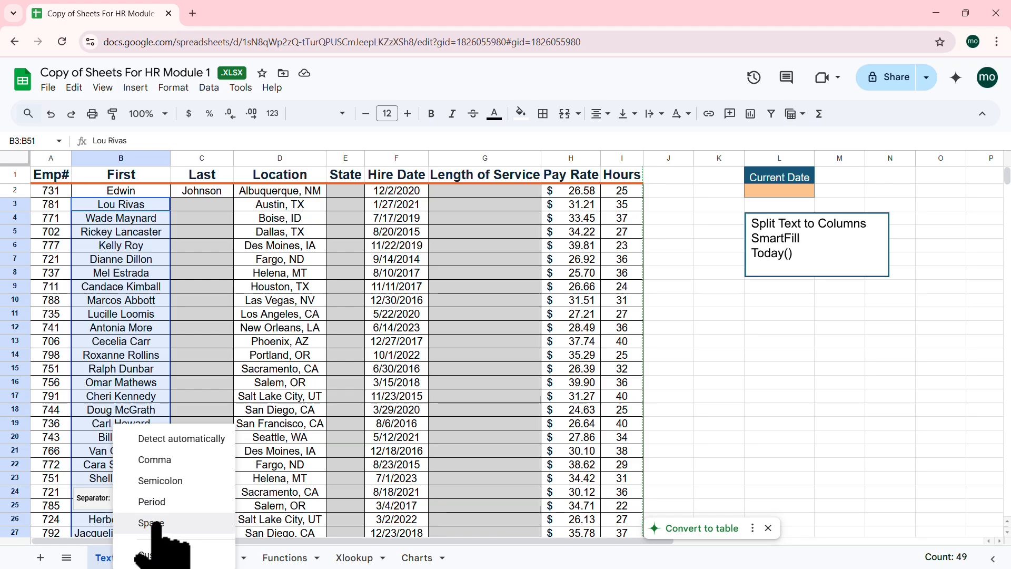
click(154, 523)
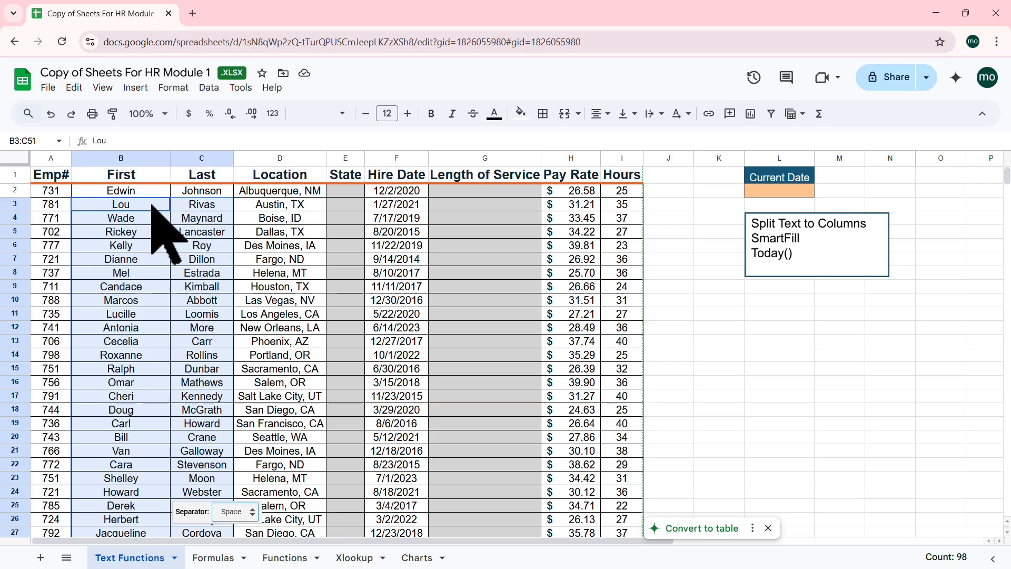
click(196, 246)
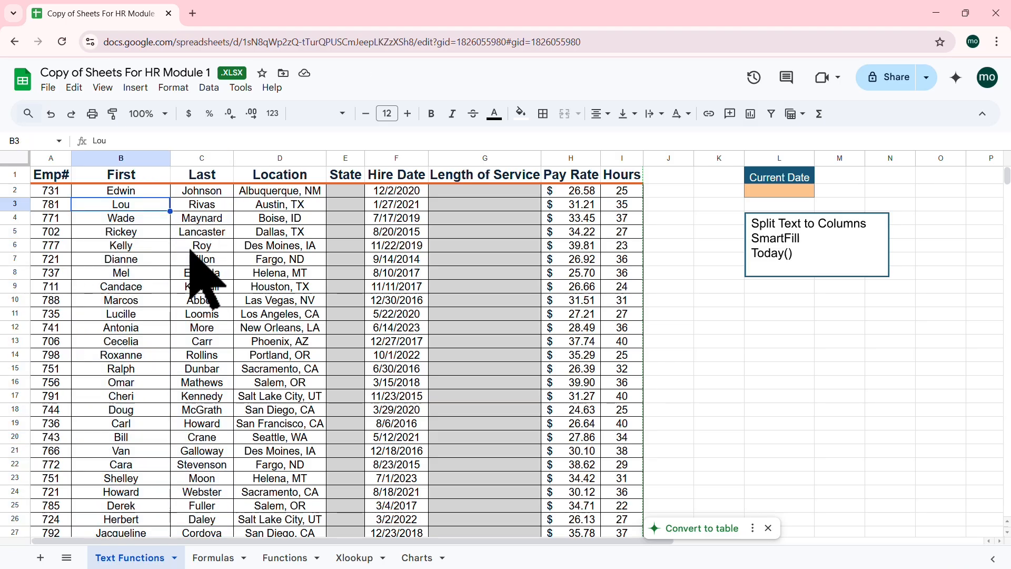
click(141, 190)
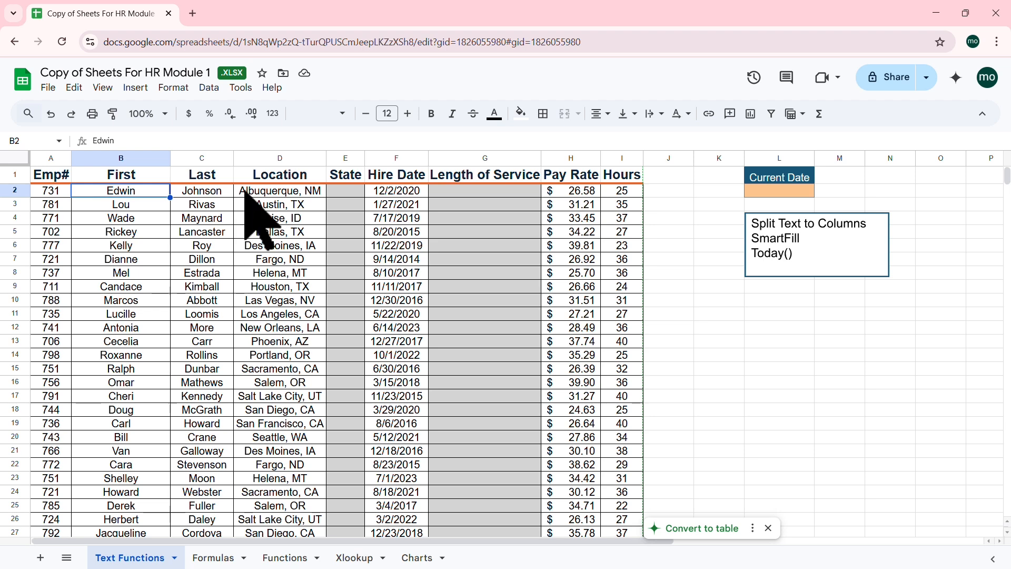
click(147, 177)
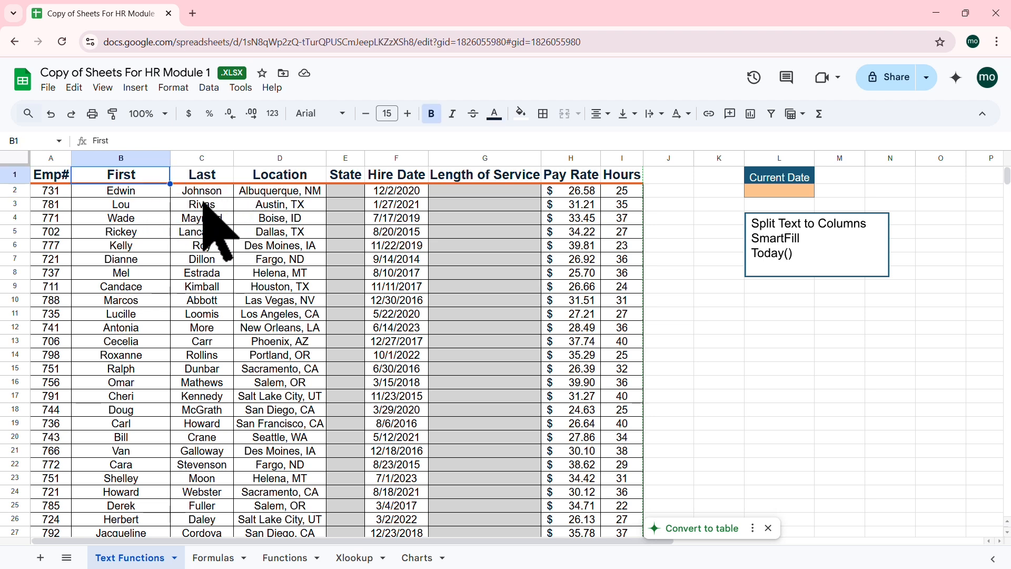
click(203, 204)
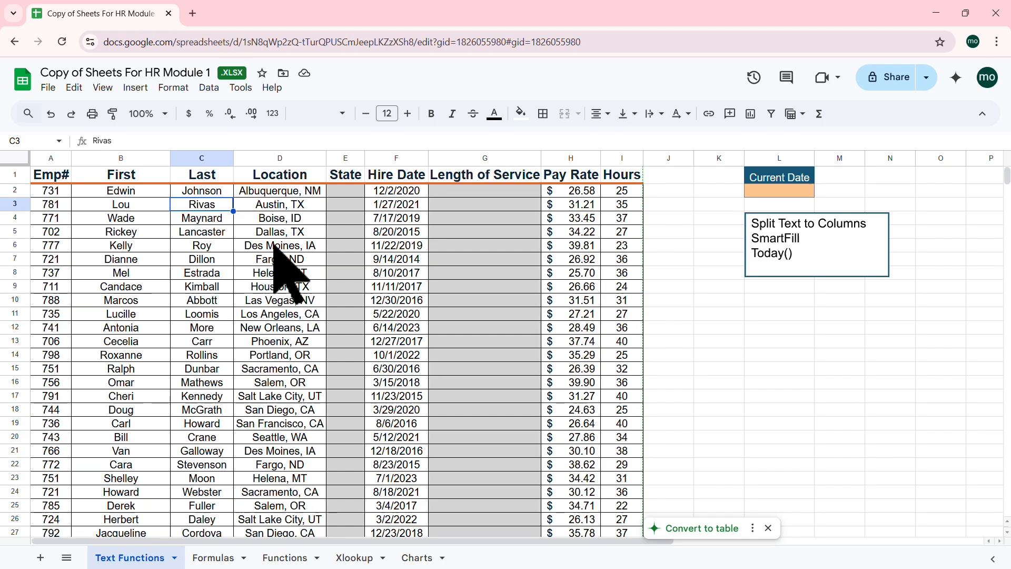
Enter the state abbreviations NM, TX and ID from the Location column in cells E2, E3 and E4
click(351, 193)
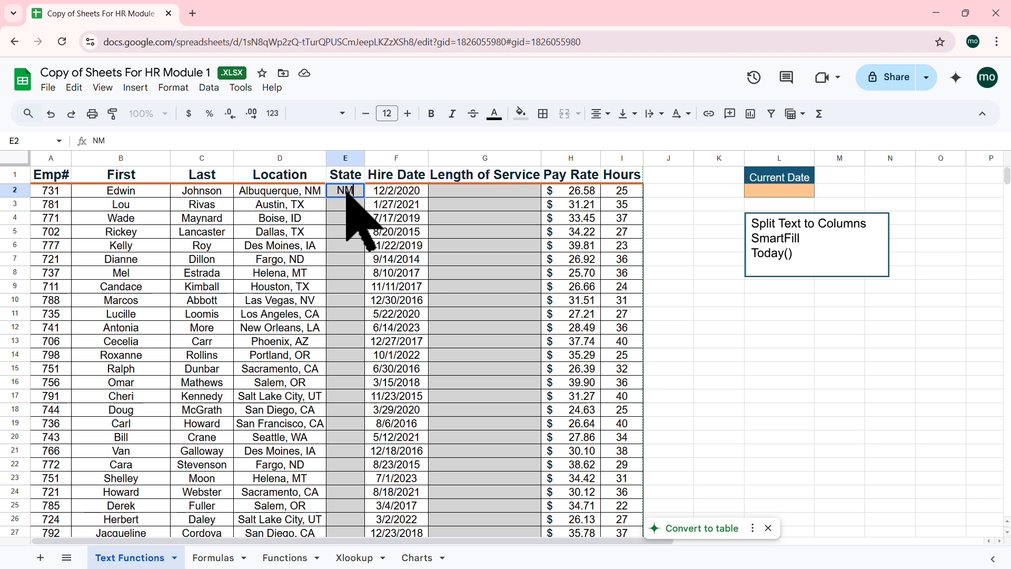
key(Return)
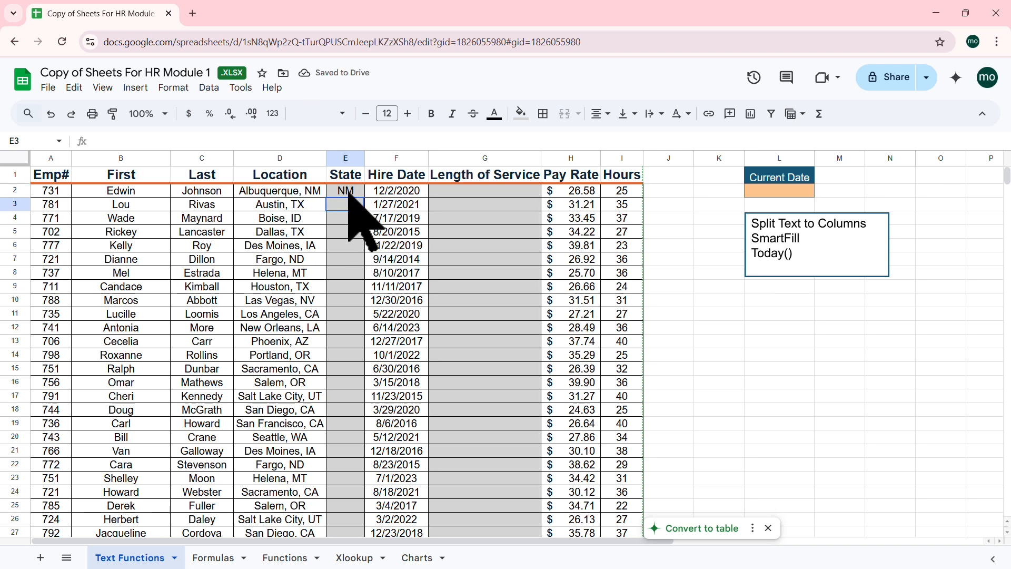
click(349, 193)
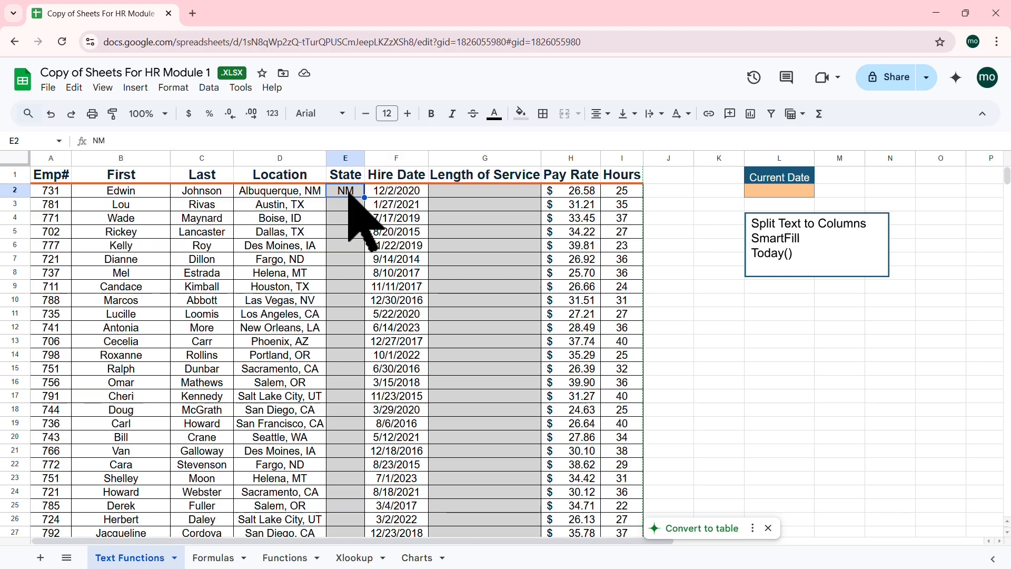
click(344, 206)
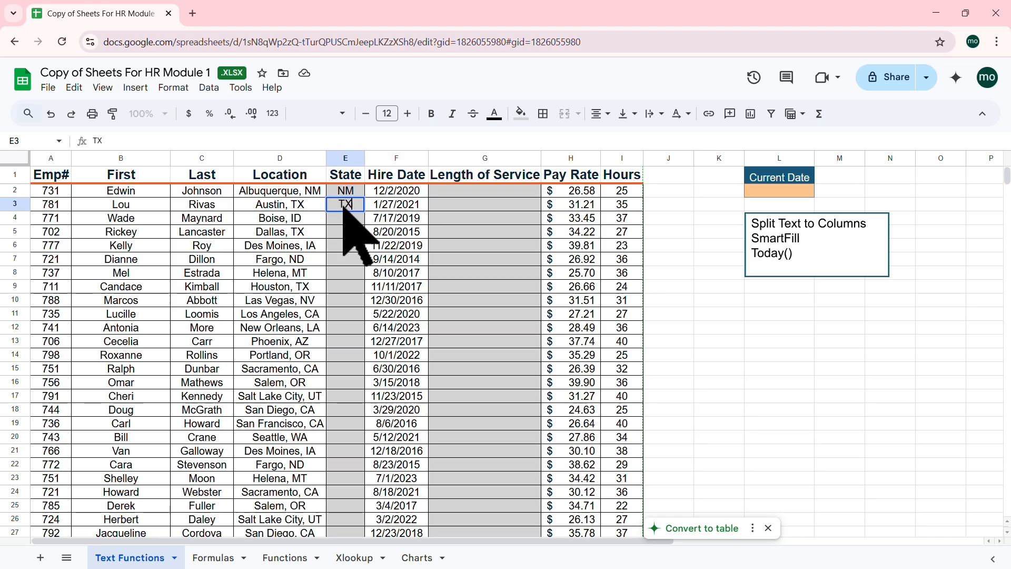
key(Return)
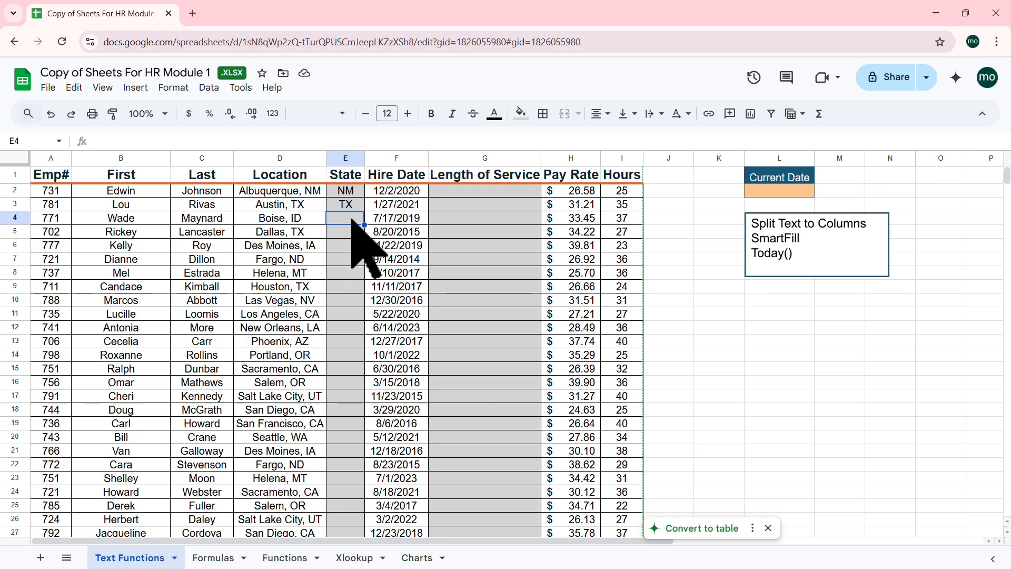
text(ID)
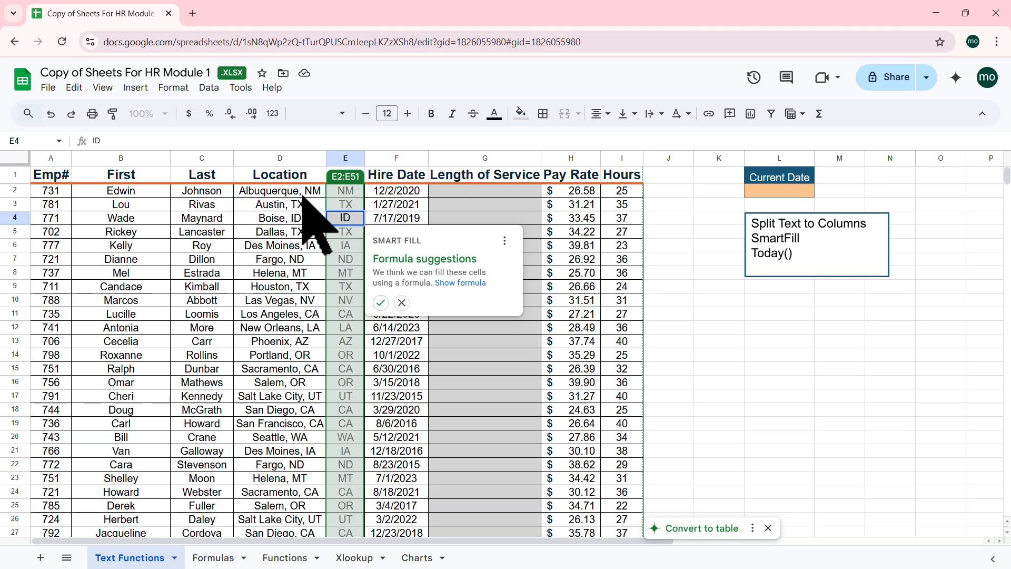
Show the formula behind the Smart Fill suggestion, accept it to fill the State column E2:E51, and check the filled rows
click(452, 283)
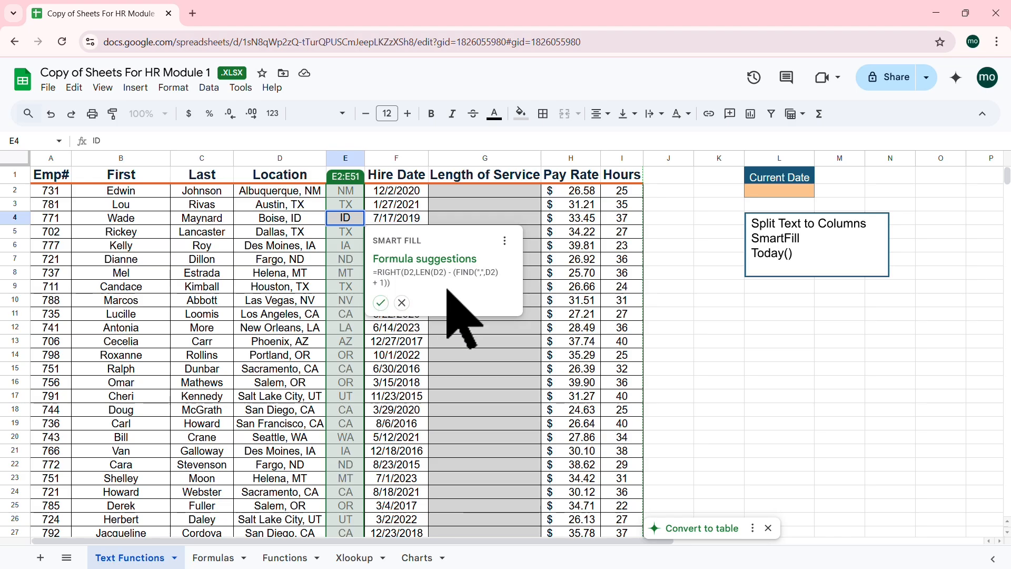
click(380, 302)
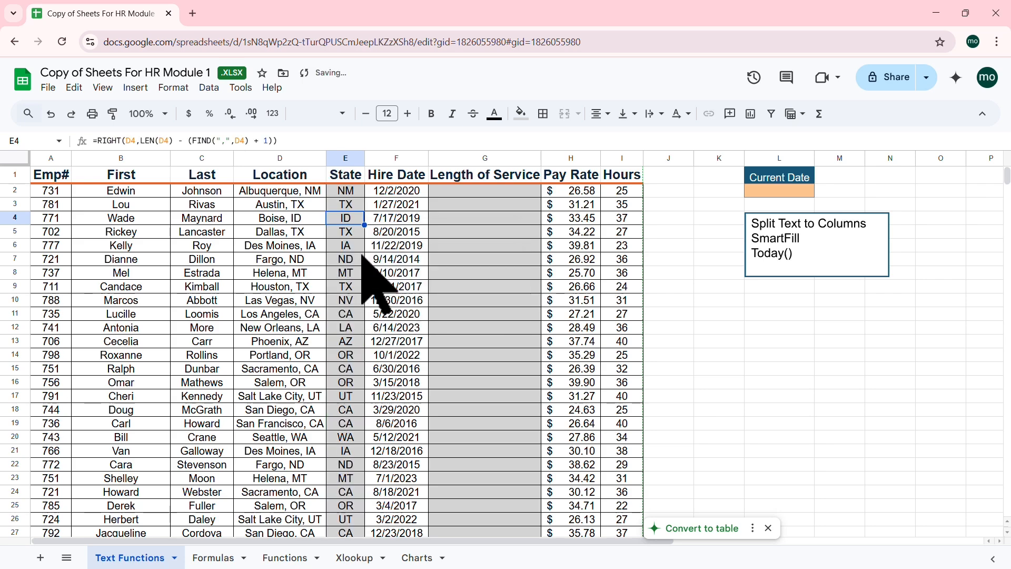
scroll(362, 257, down, 10)
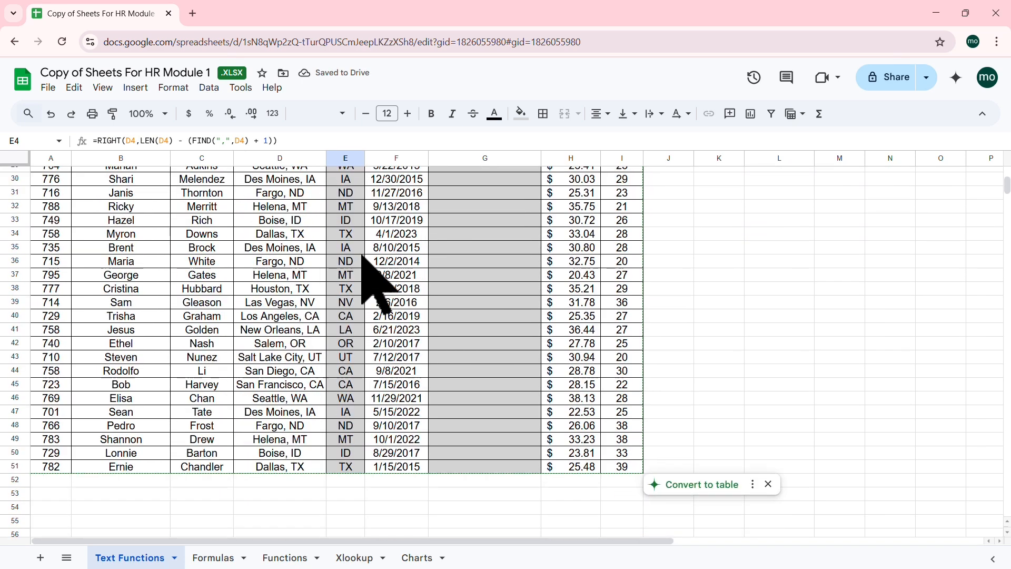
scroll(362, 257, down, 2)
scroll(363, 255, up, 11)
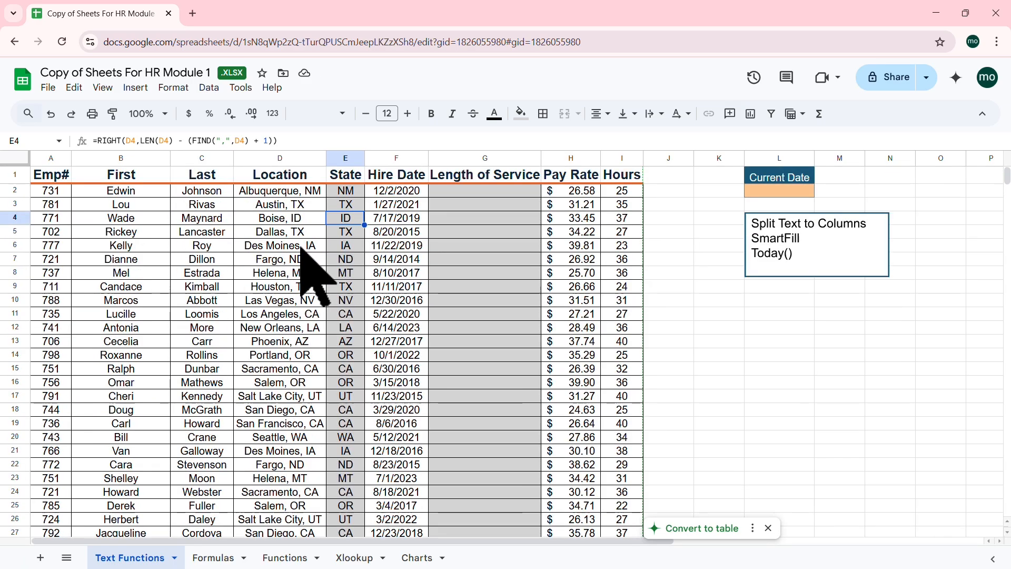
click(395, 223)
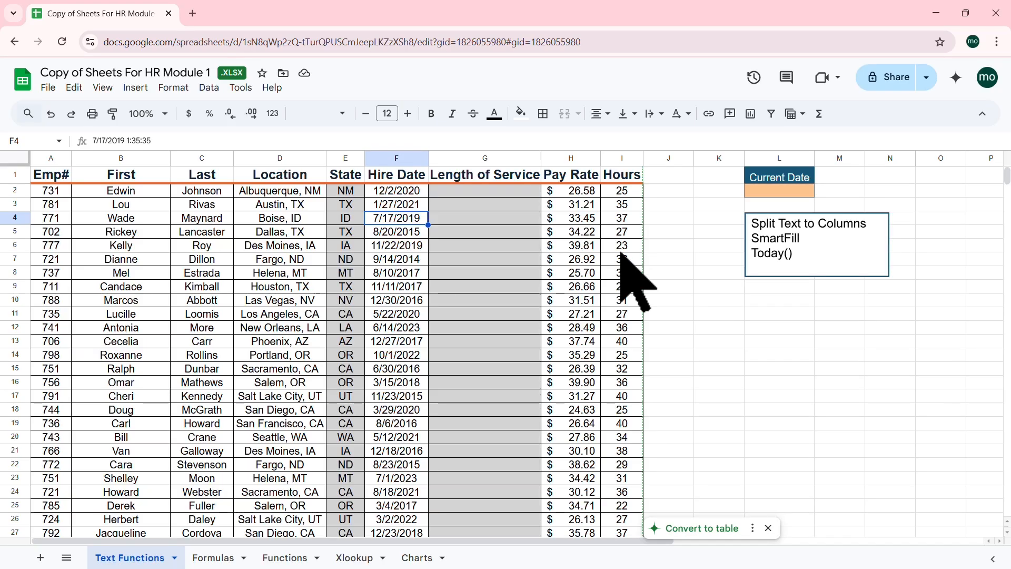
click(466, 204)
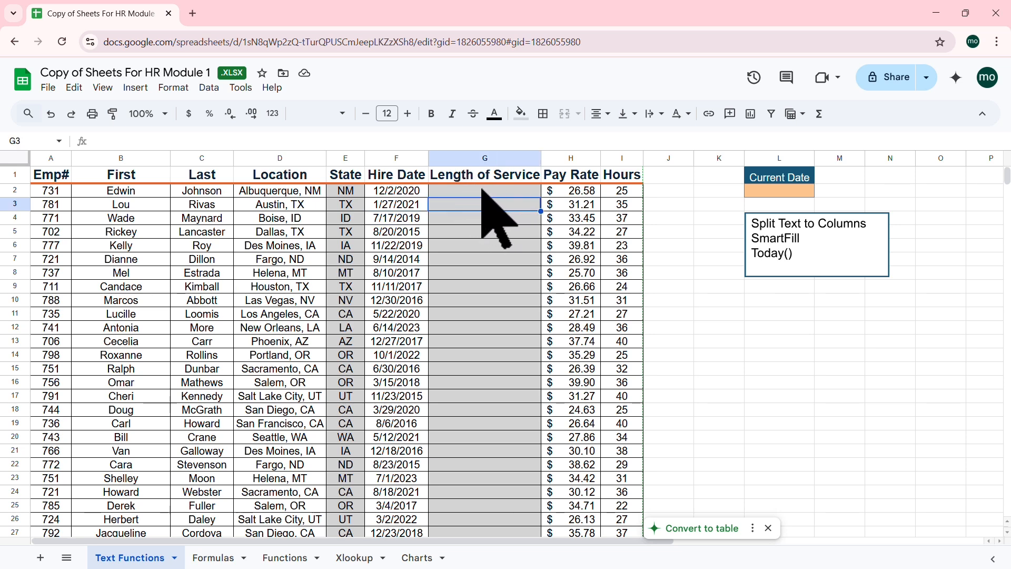
click(482, 190)
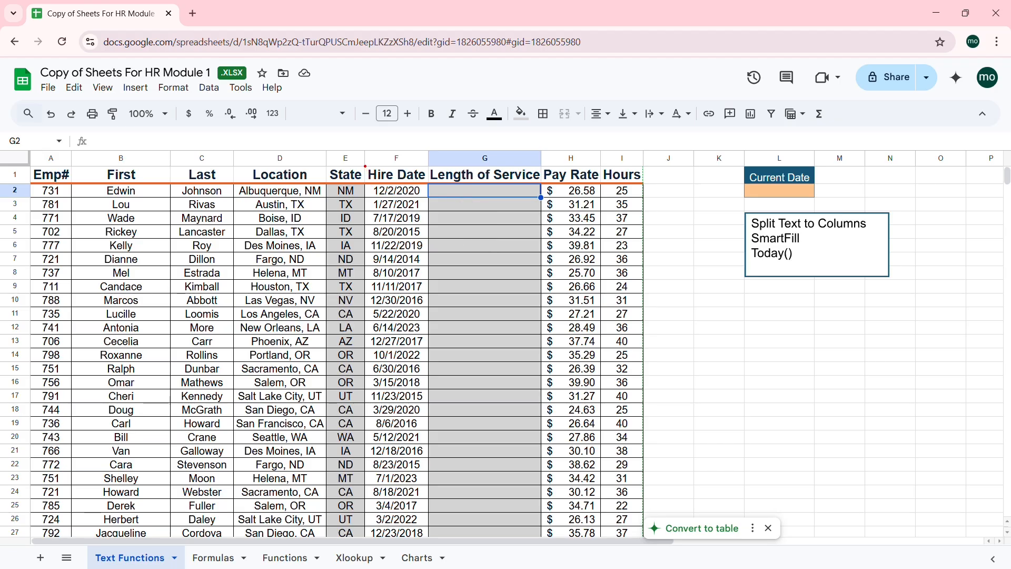
mouse_move(365, 166)
mouse_down()
mouse_move(407, 210)
mouse_move(427, 212)
mouse_up()
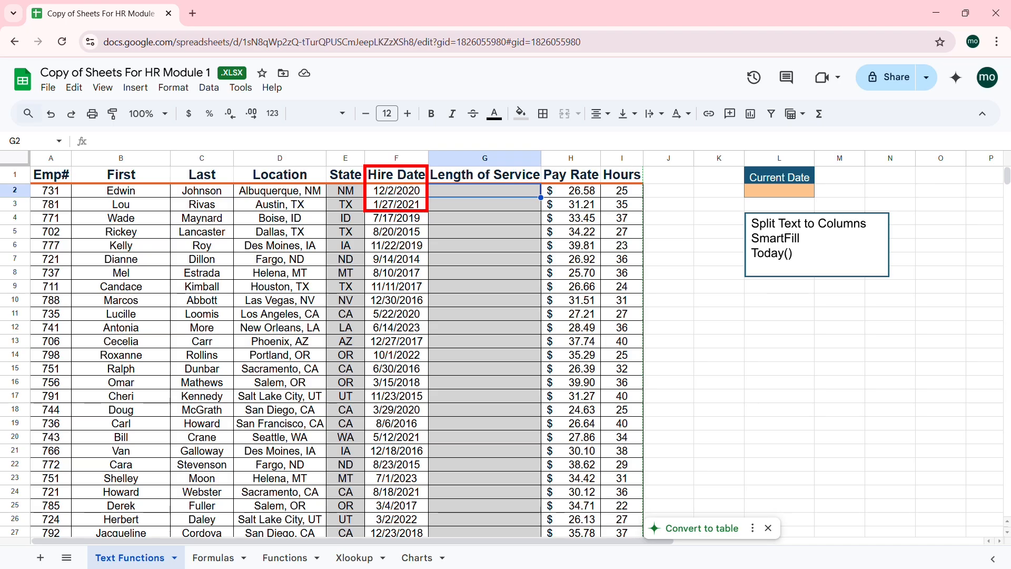
mouse_move(430, 193)
mouse_down()
mouse_move(743, 194)
mouse_move(735, 201)
mouse_up()
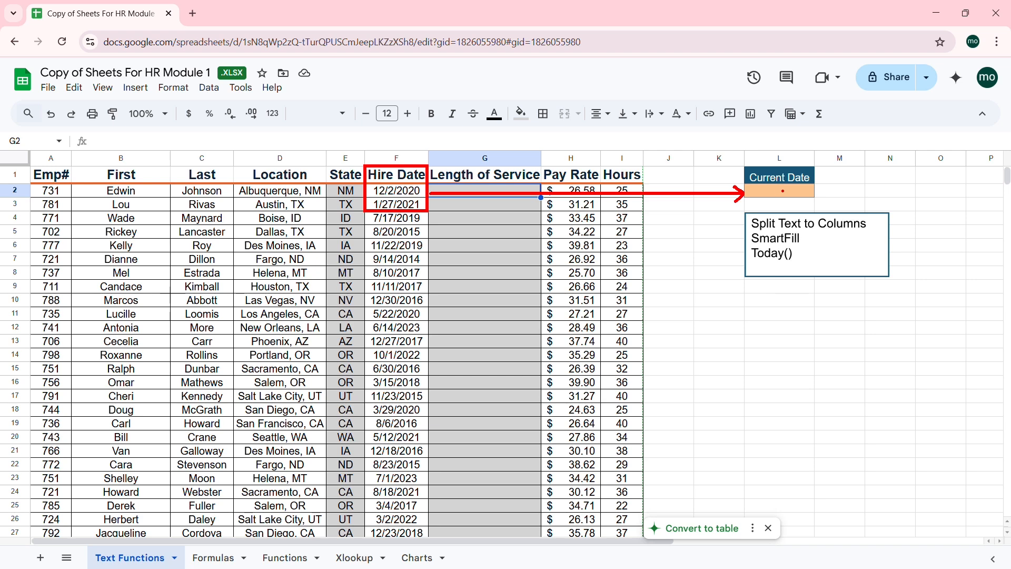
key(Escape)
Enter the date 4/28 in cell L2 under the Current Date header
click(774, 191)
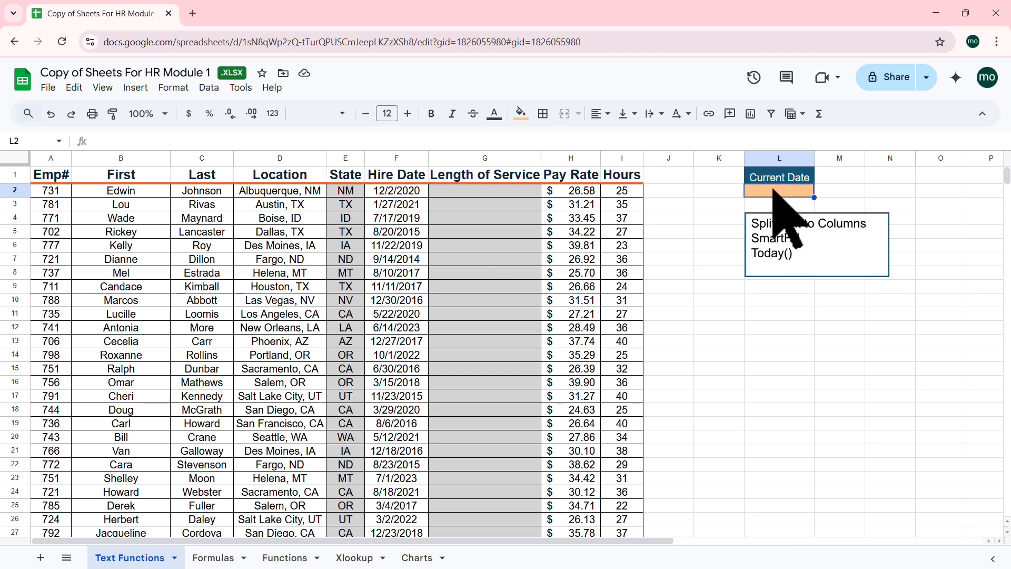
text(4/28)
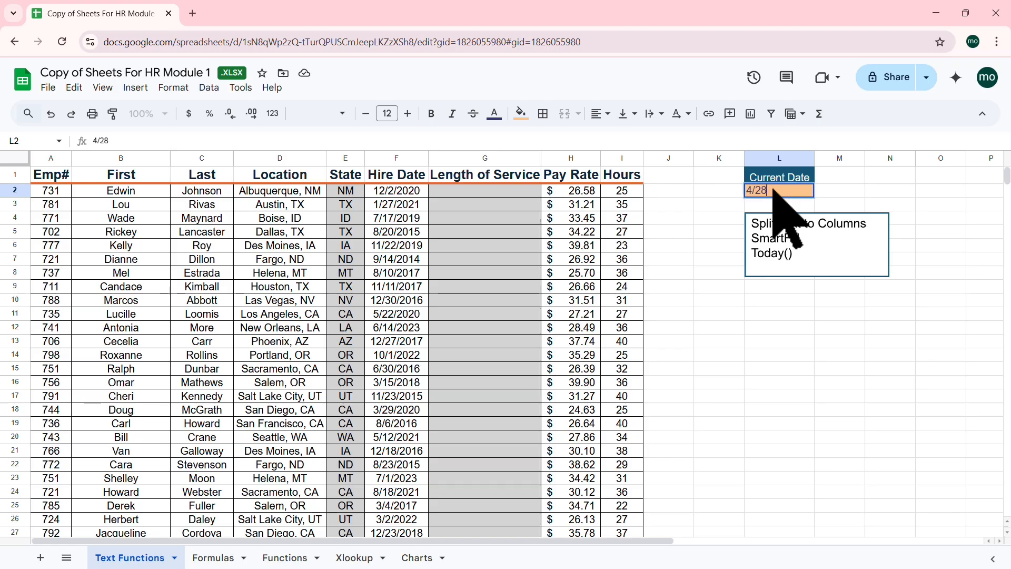
key(Return)
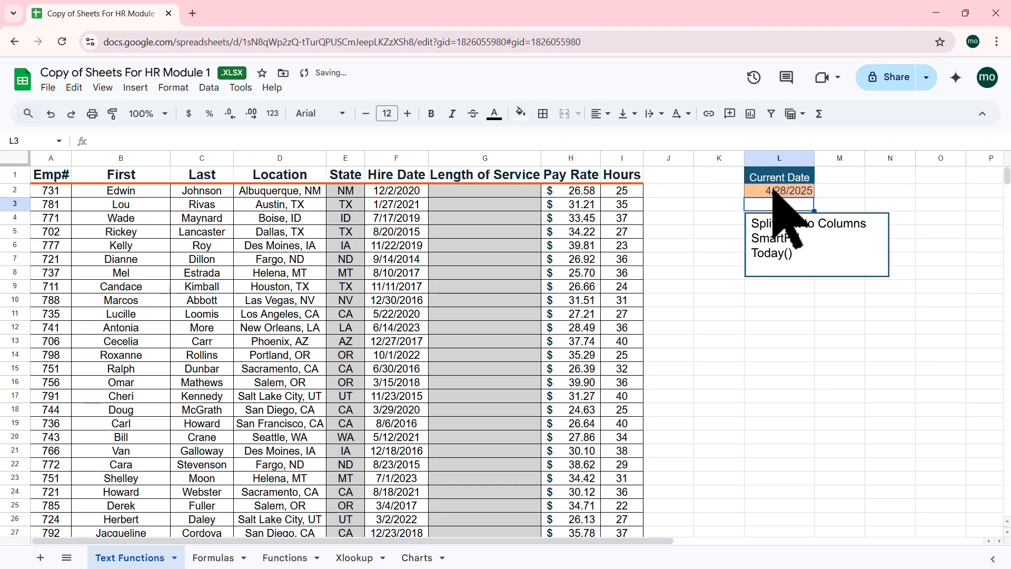
Calculate the first employee's length of service in G2 with the formula =L2-F2, and dismiss the autofill suggestion for the other rows
click(495, 193)
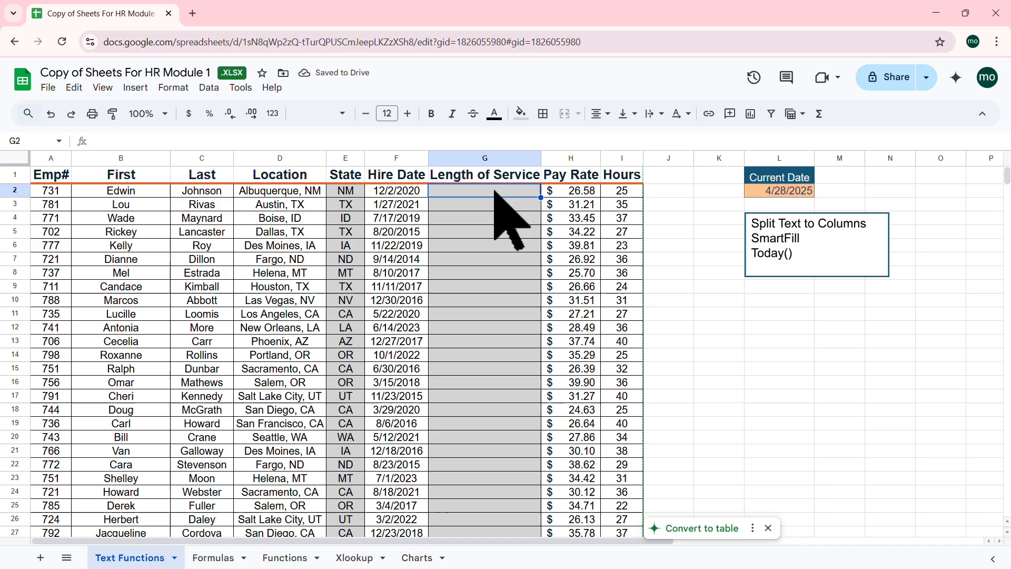
text(=)
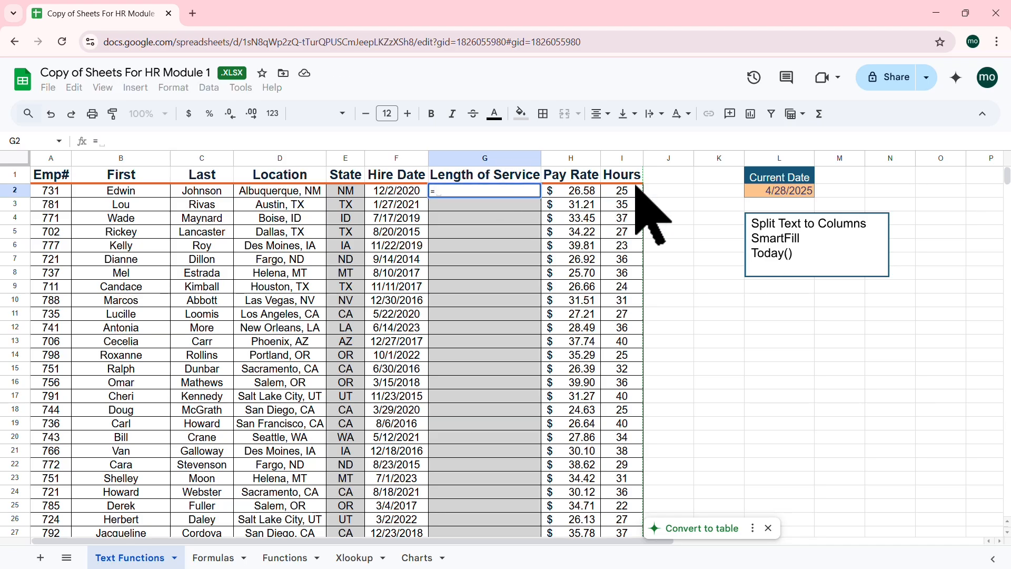
click(780, 192)
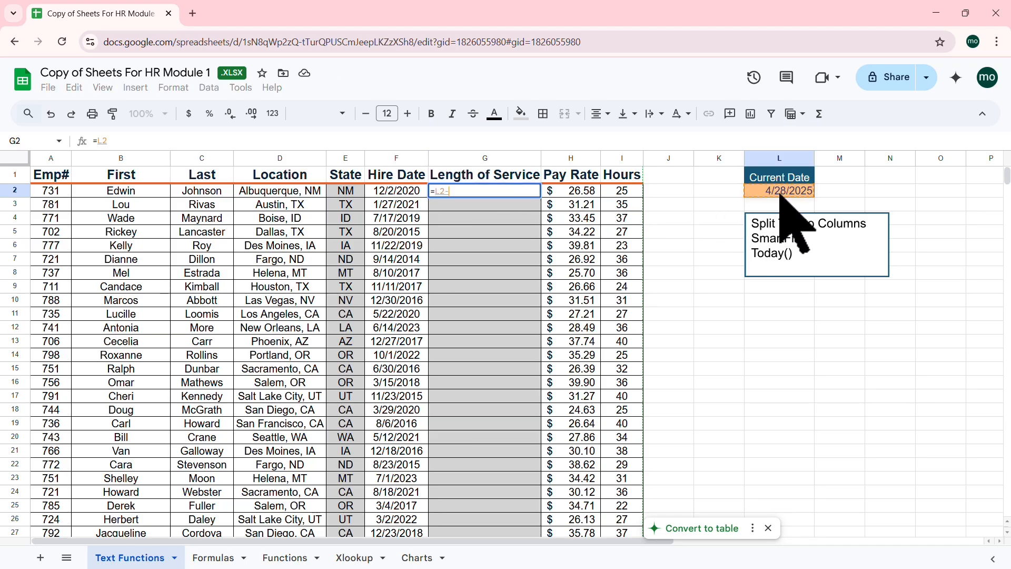
text(-)
click(412, 193)
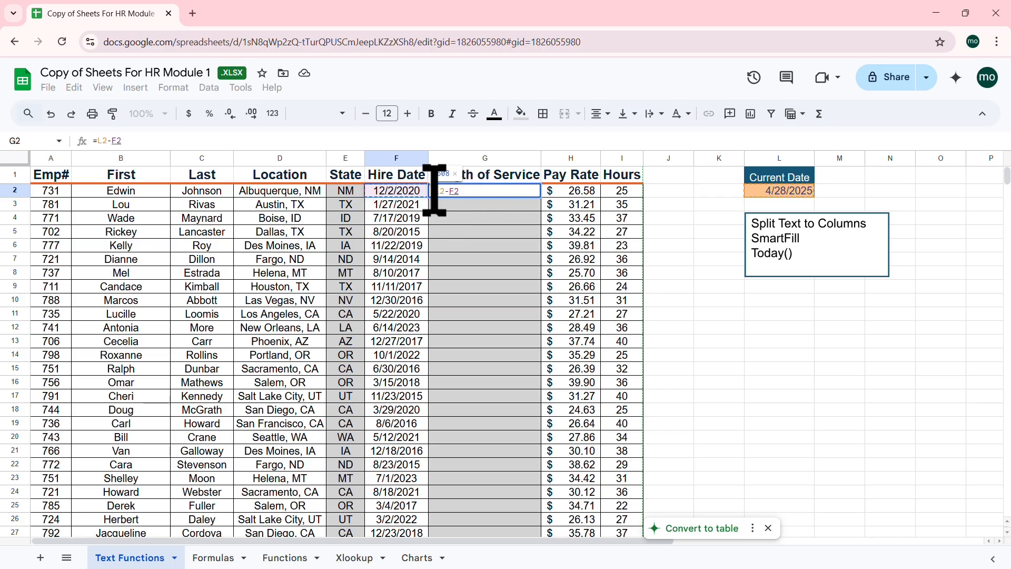
key(Return)
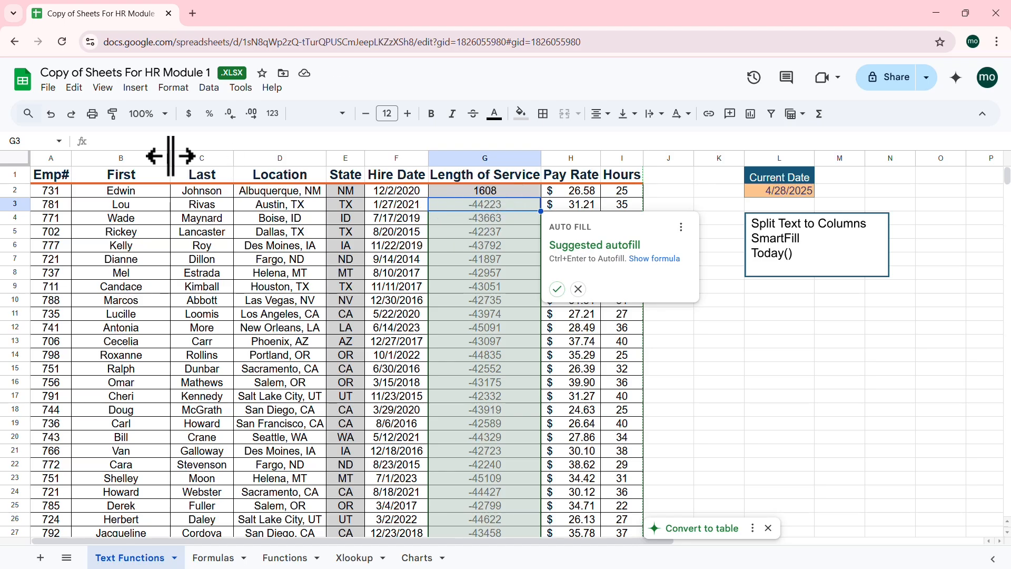
key(ctrl+Return)
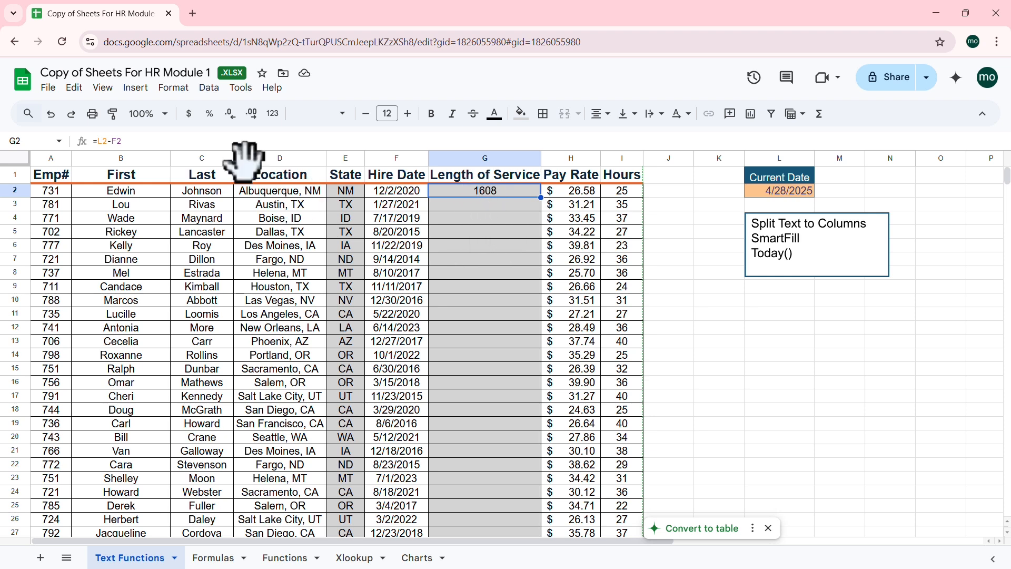
Convert the first employee's length of service in G2 to years with the formula =(L2-F2)/365
click(140, 141)
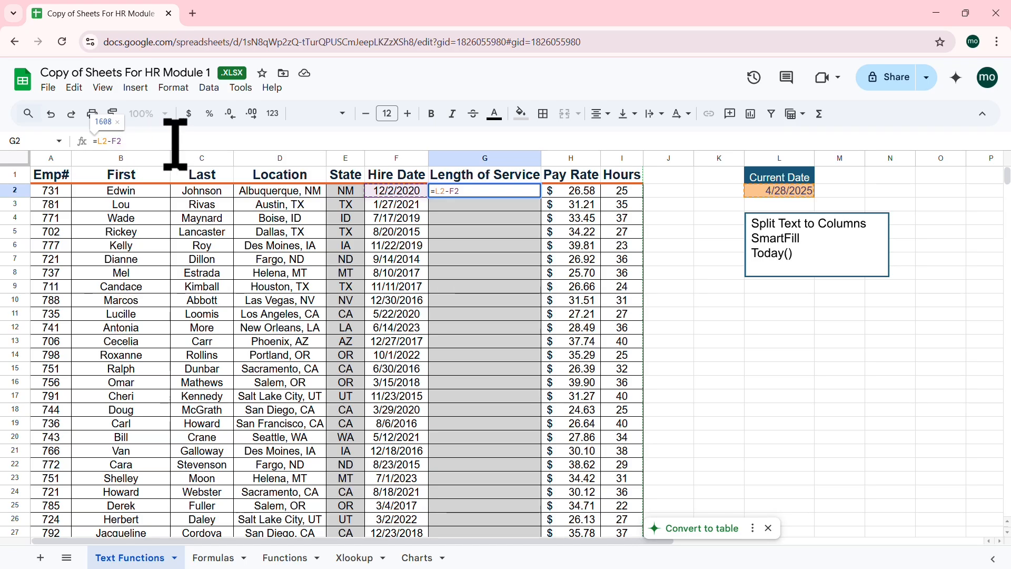
text(/)
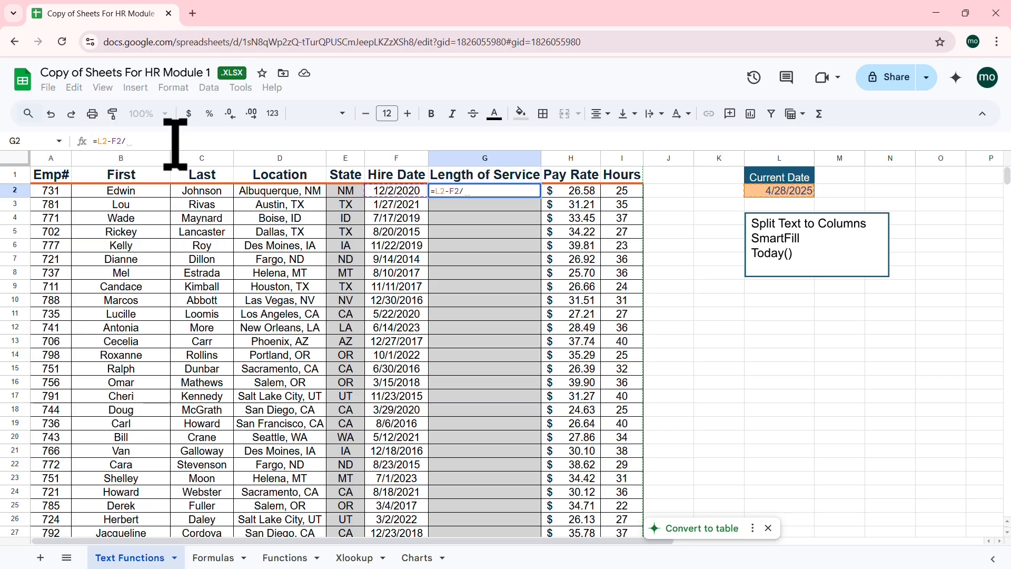
text(365)
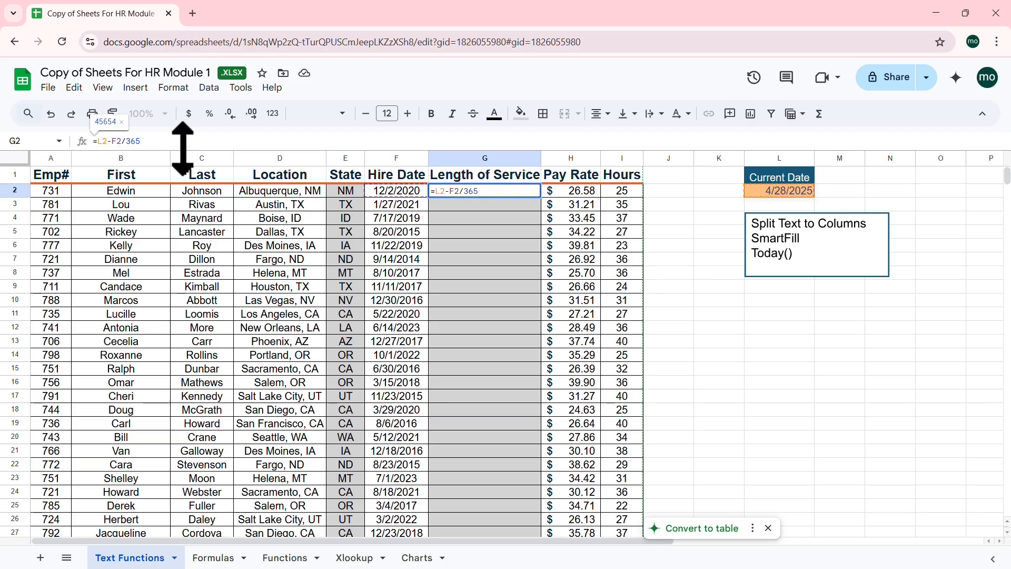
text(()
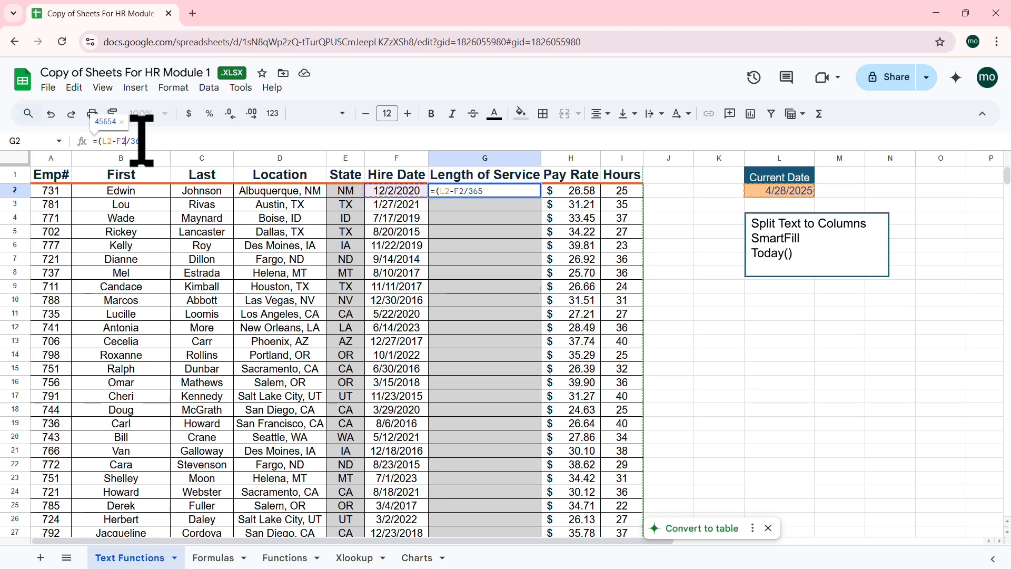
text())
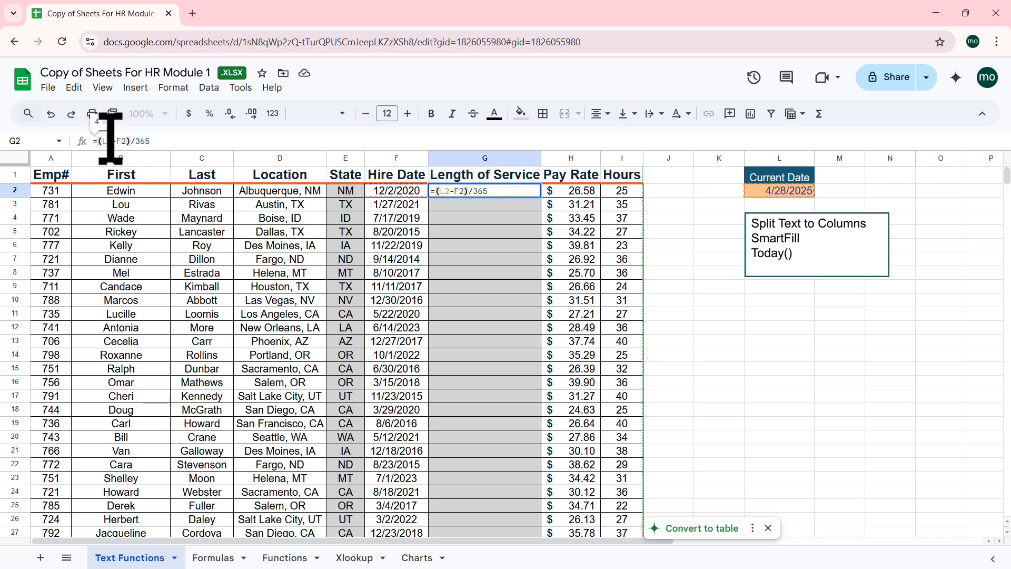
click(157, 140)
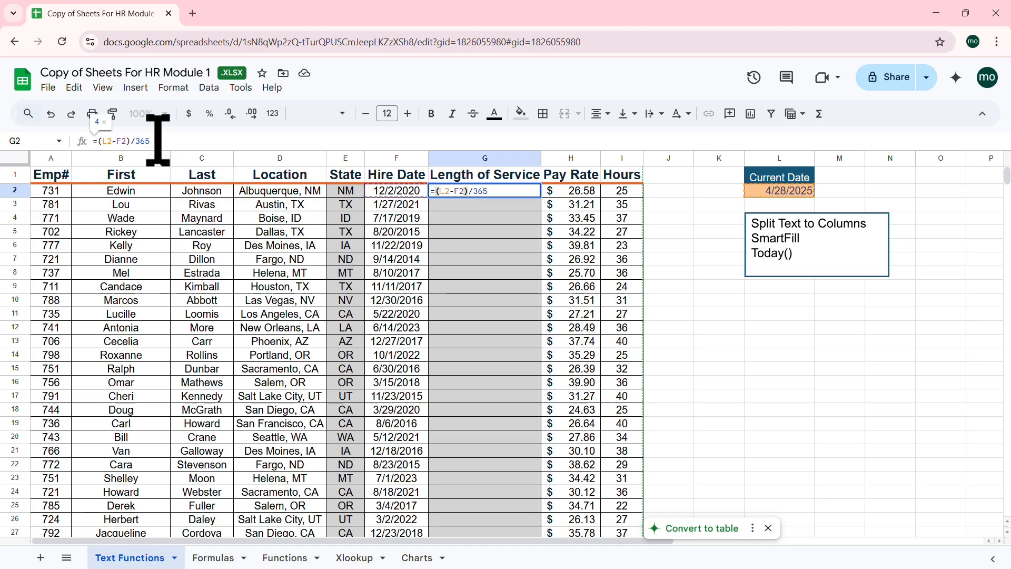
key(Return)
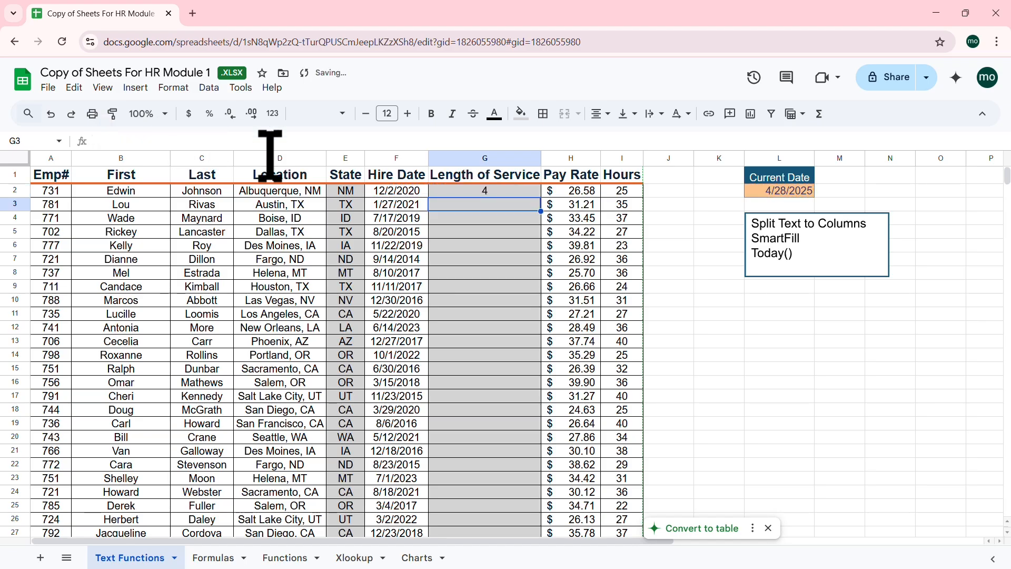
Format the length of service in G2 to show one decimal place
click(490, 188)
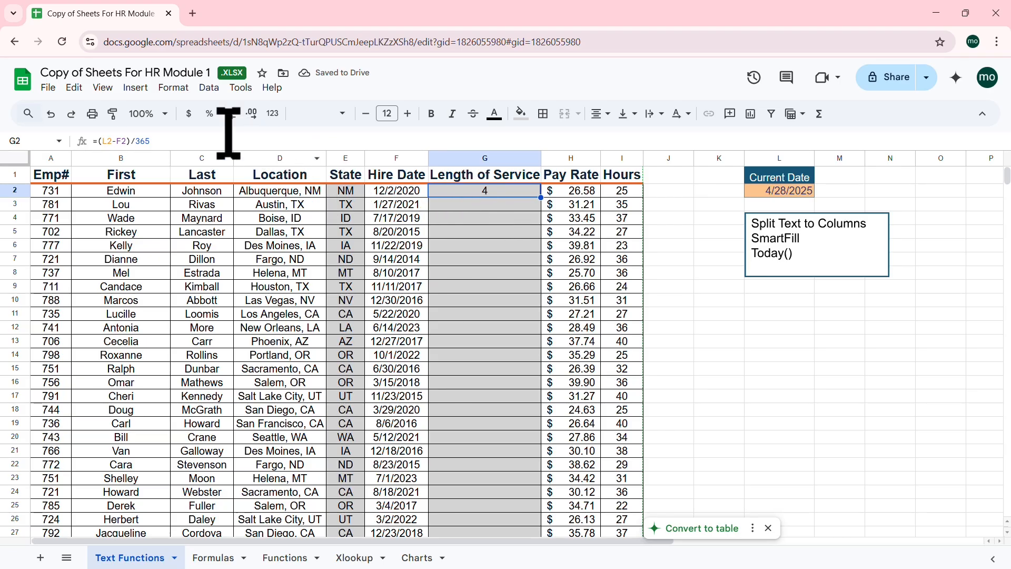
click(252, 115)
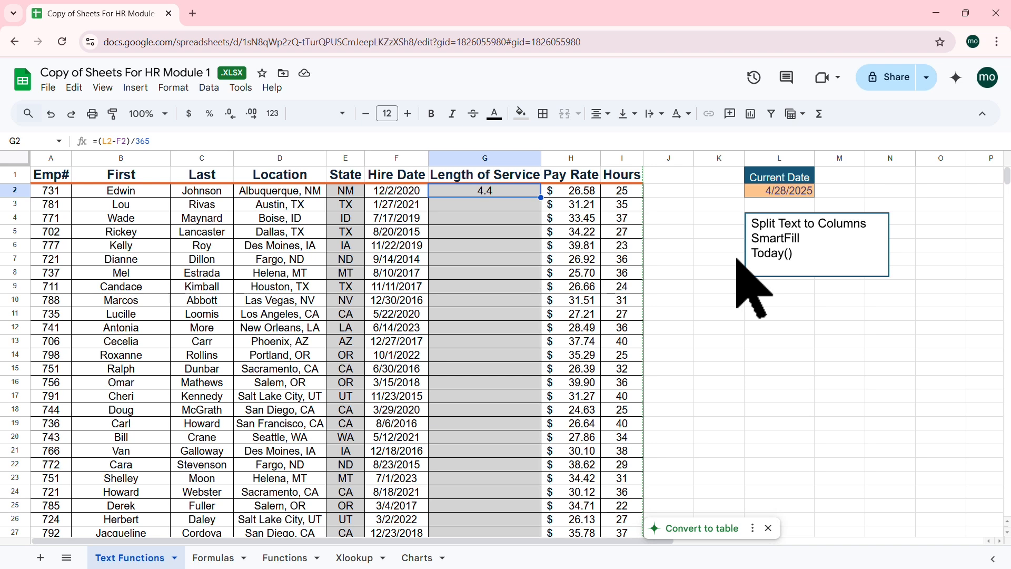
click(776, 313)
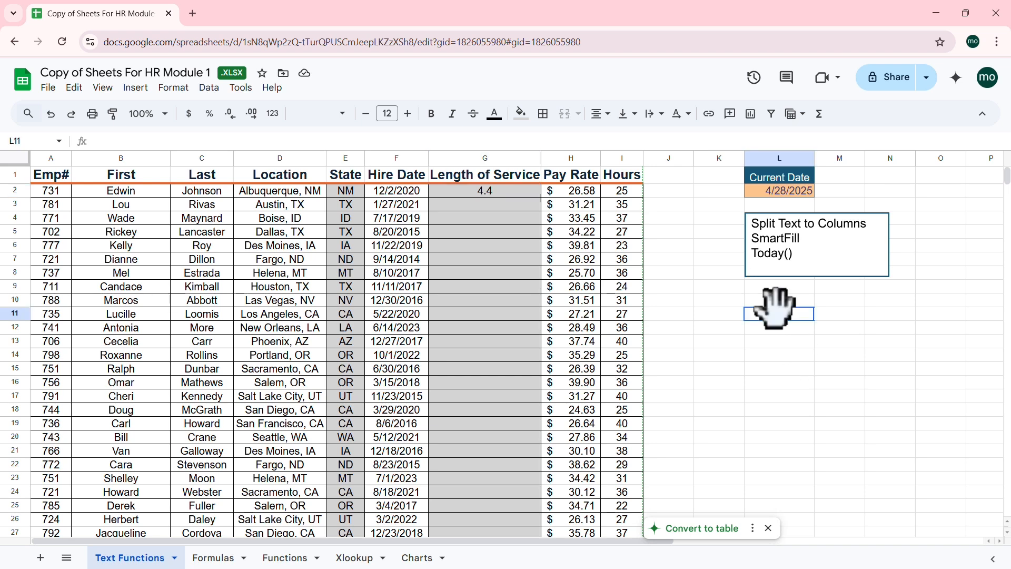
Clear the fixed date in L2 under Current Date and enter the formula =TODAY() in its place
click(782, 192)
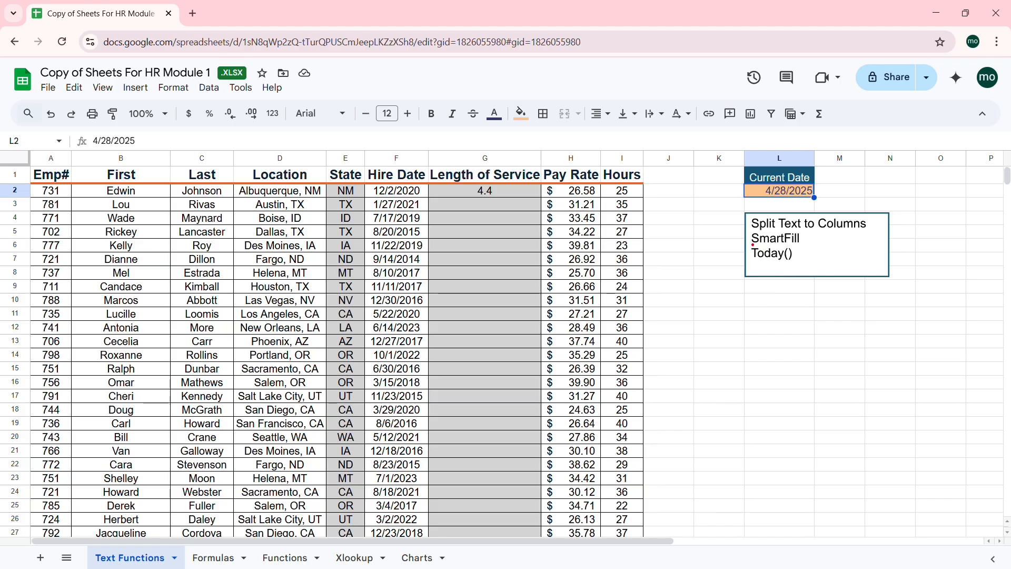
drag(738, 243, 804, 264)
mouse_move(740, 253)
mouse_down()
mouse_move(713, 242)
mouse_move(718, 205)
mouse_move(742, 206)
mouse_up()
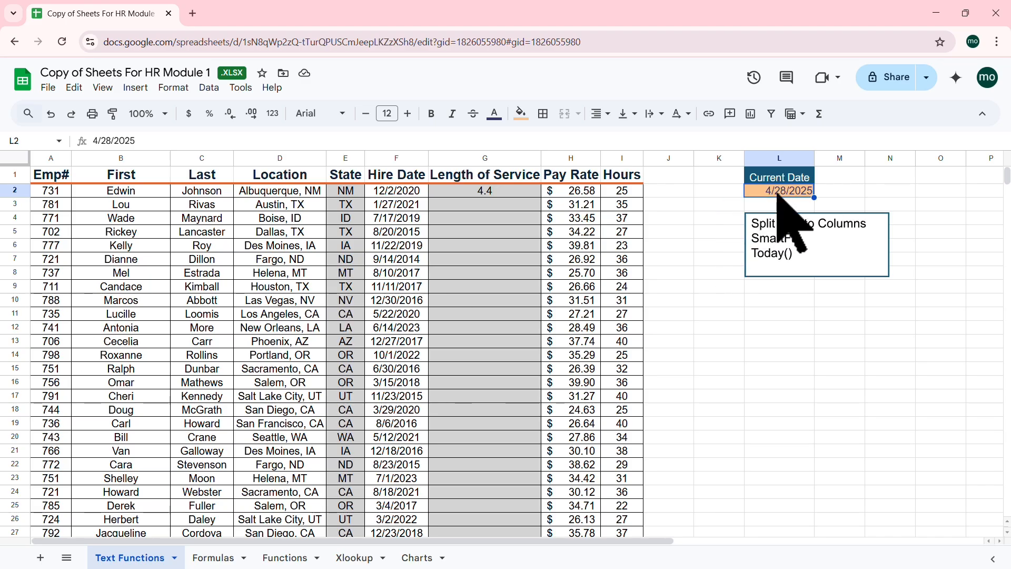
key(Delete)
click(719, 217)
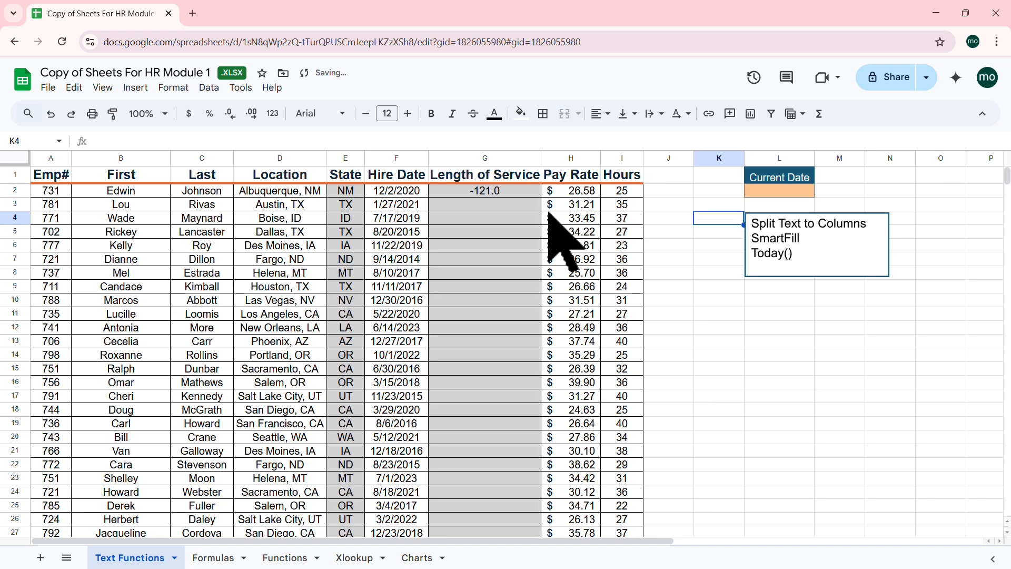
click(779, 191)
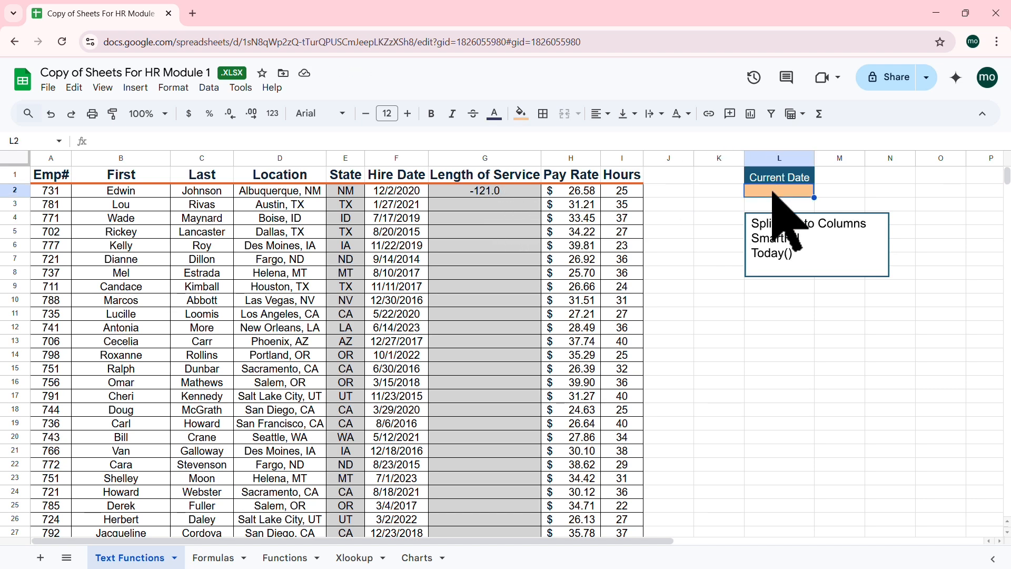
text(=tod)
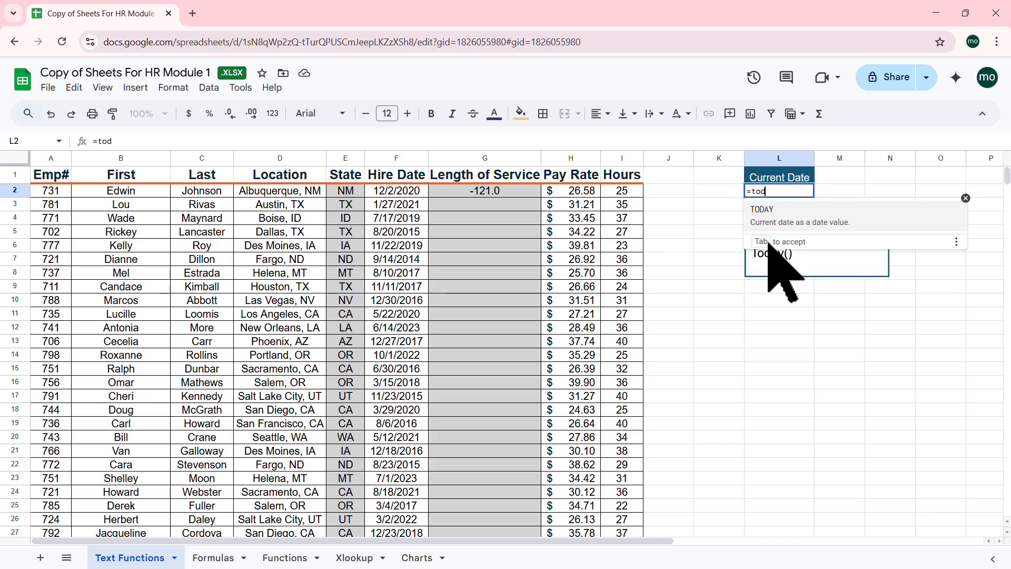
click(772, 216)
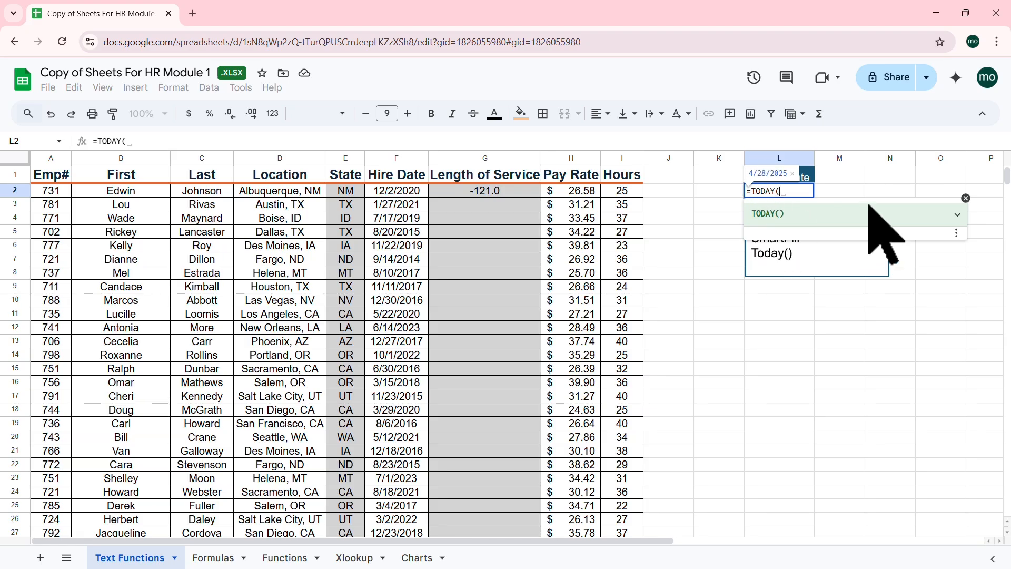
text())
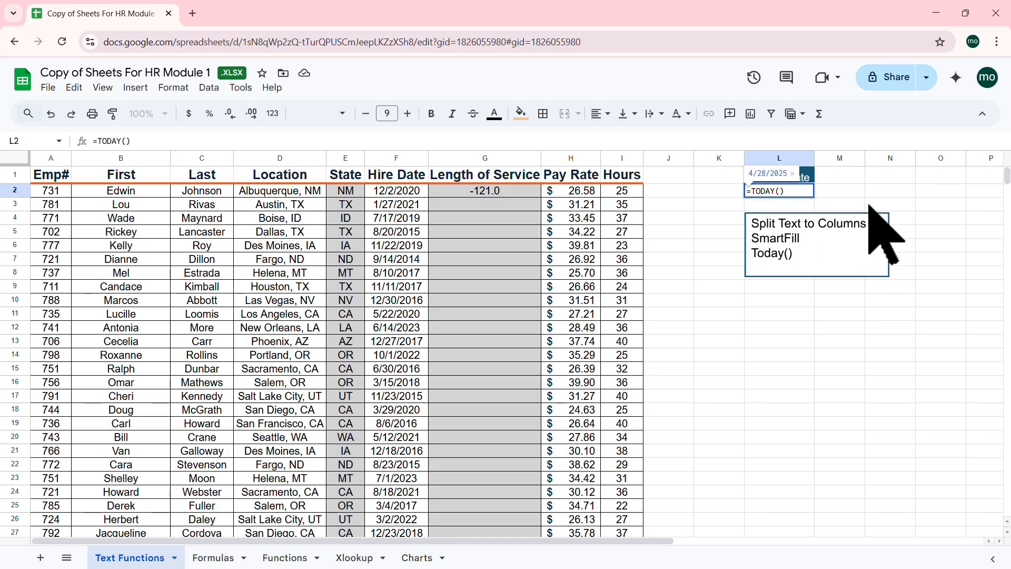
key(Return)
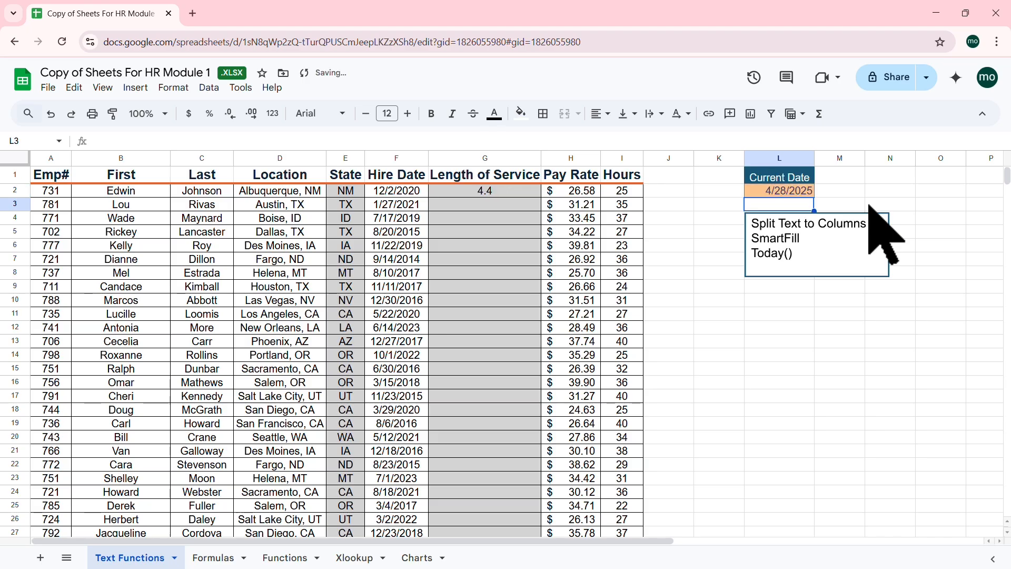
click(766, 300)
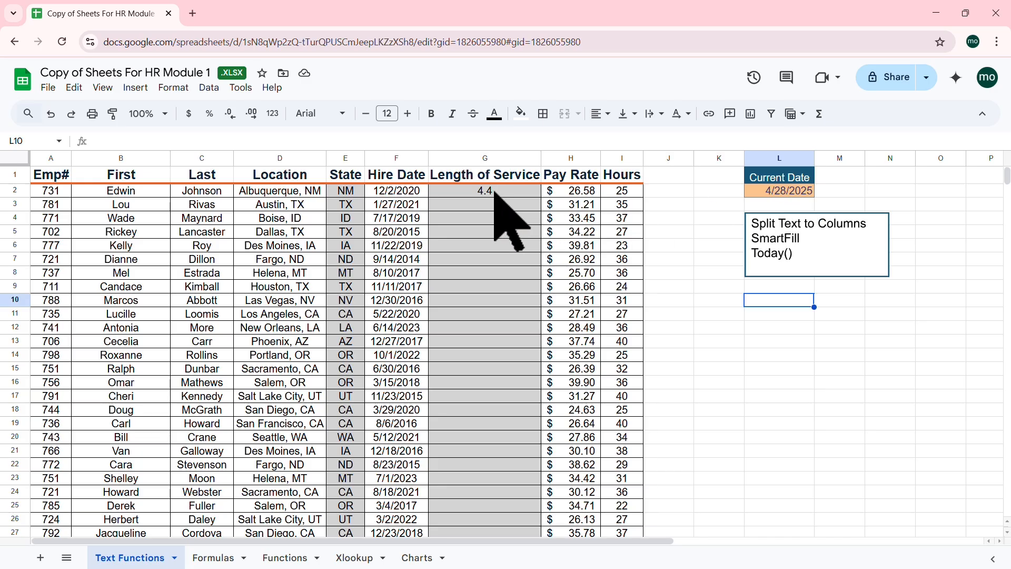
Fill the length of service formula from G2 down through G5
click(501, 158)
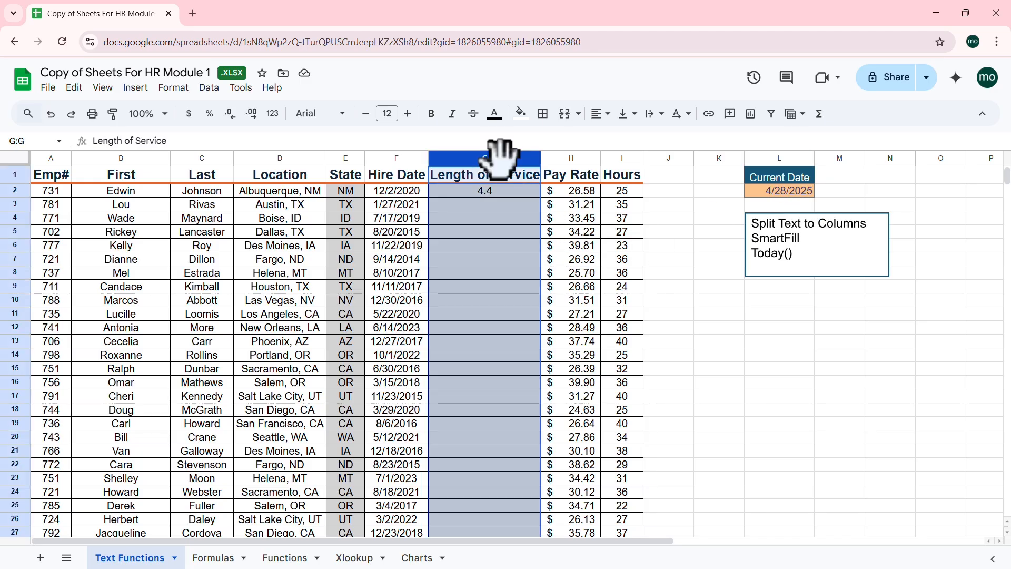
click(513, 193)
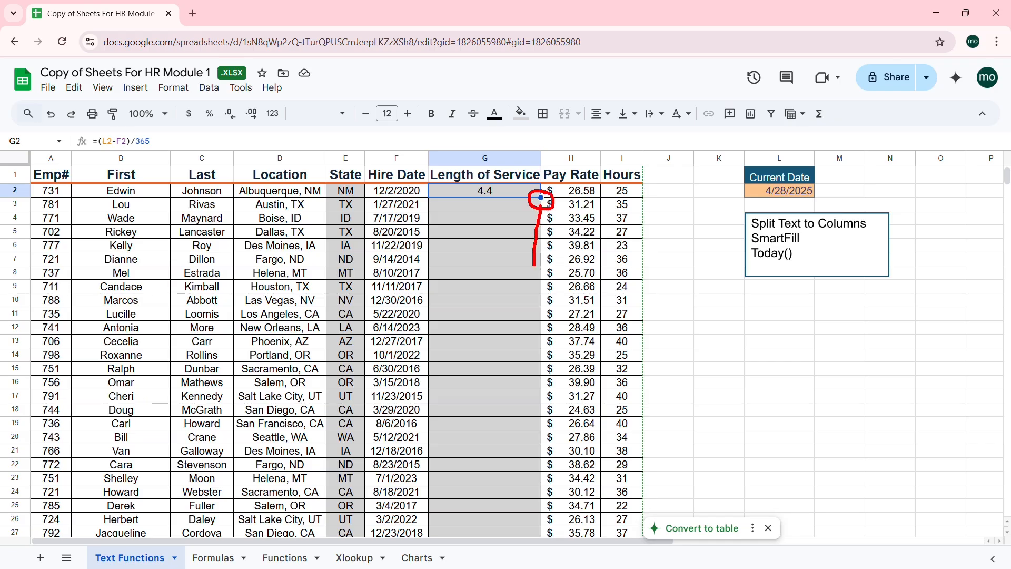
drag(534, 265, 537, 400)
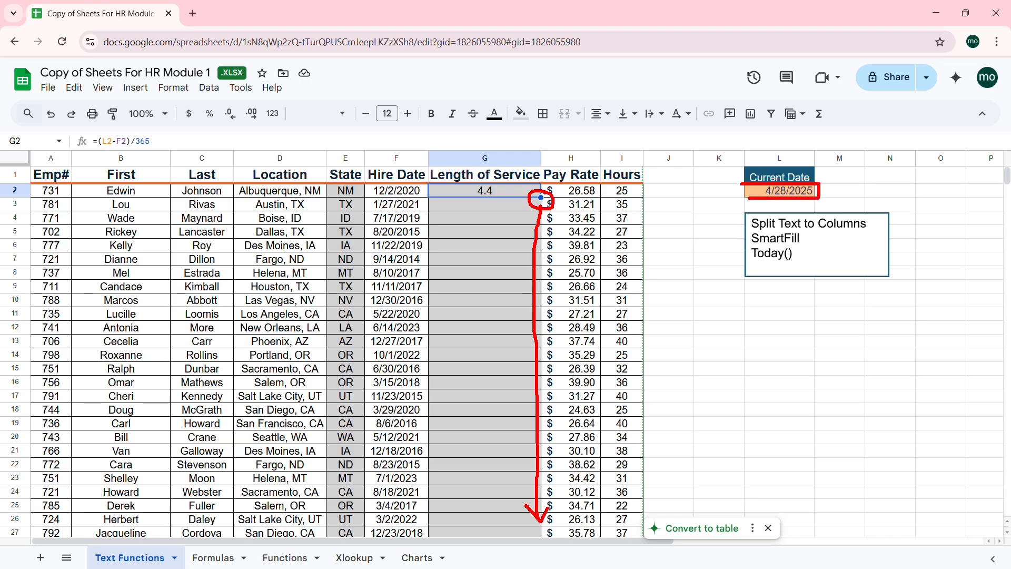
key(Escape)
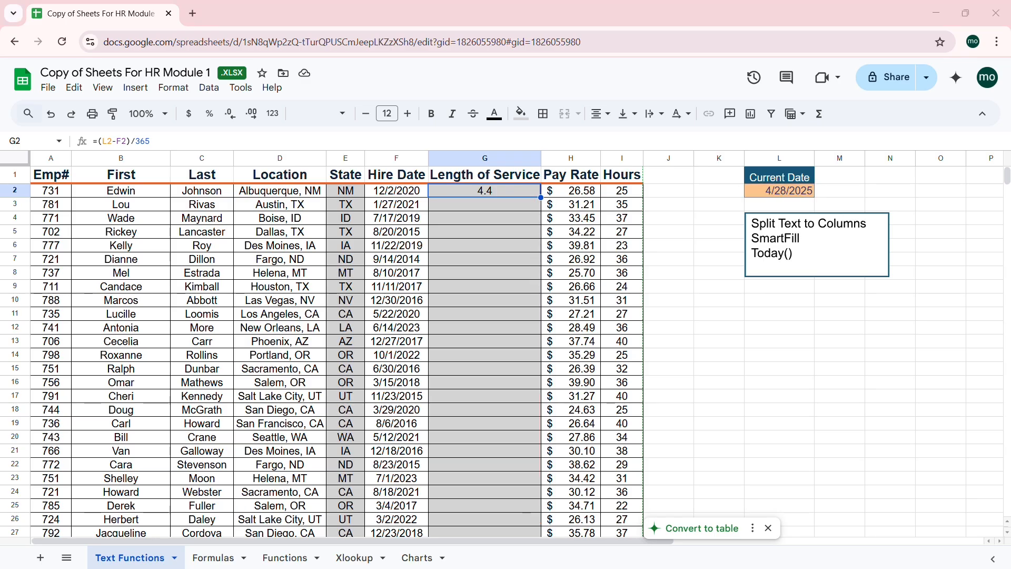
drag(540, 199, 532, 245)
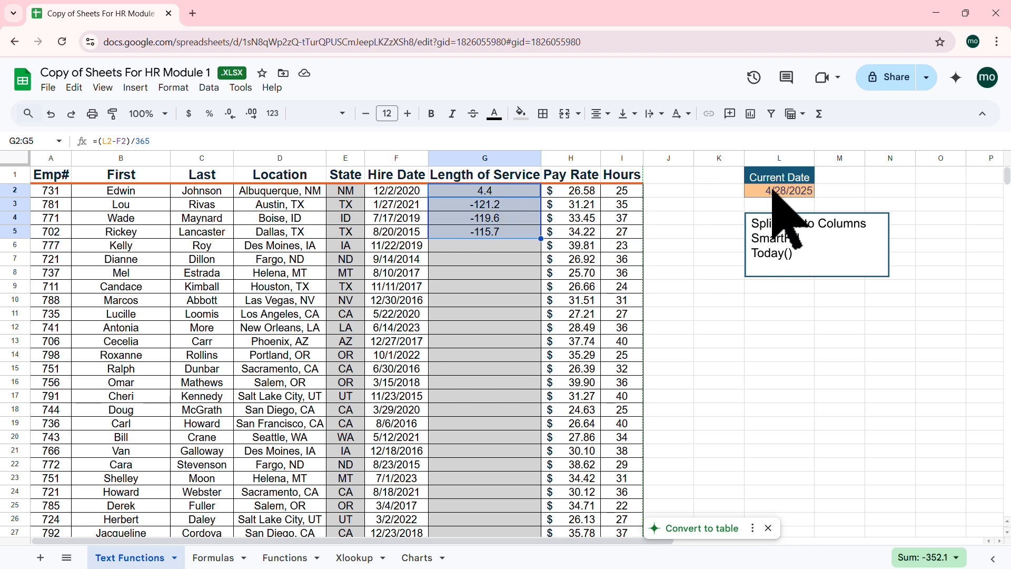
Examine the cell references in the copied formulas in G4 and G3, and check the Current Date cell L2
click(573, 220)
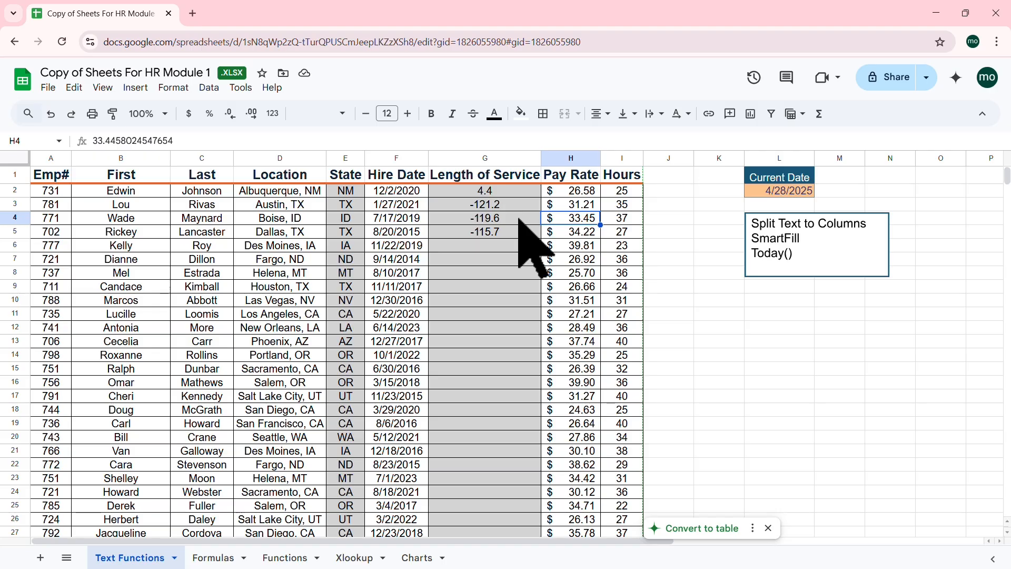
double_click(520, 218)
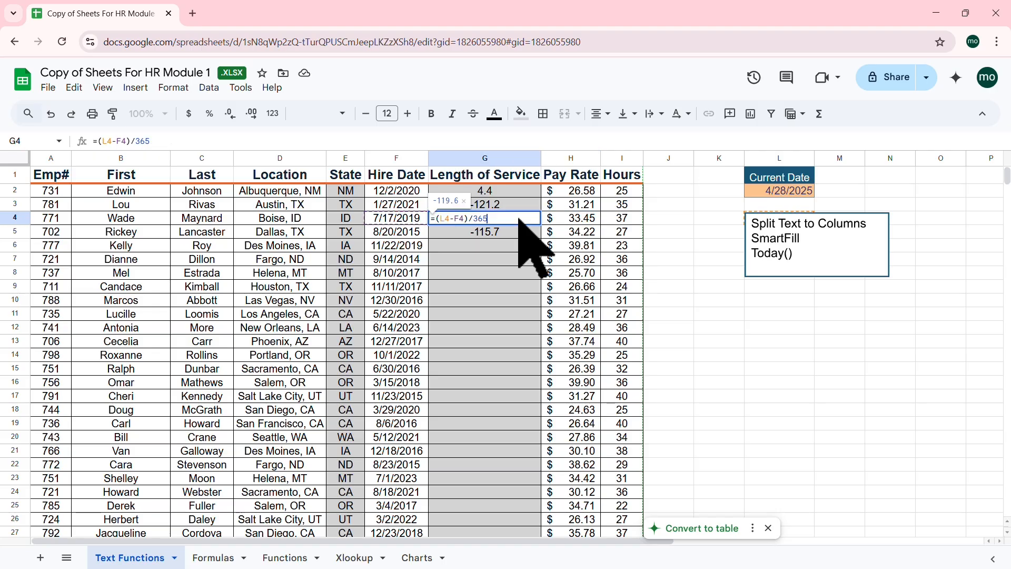
key(Escape)
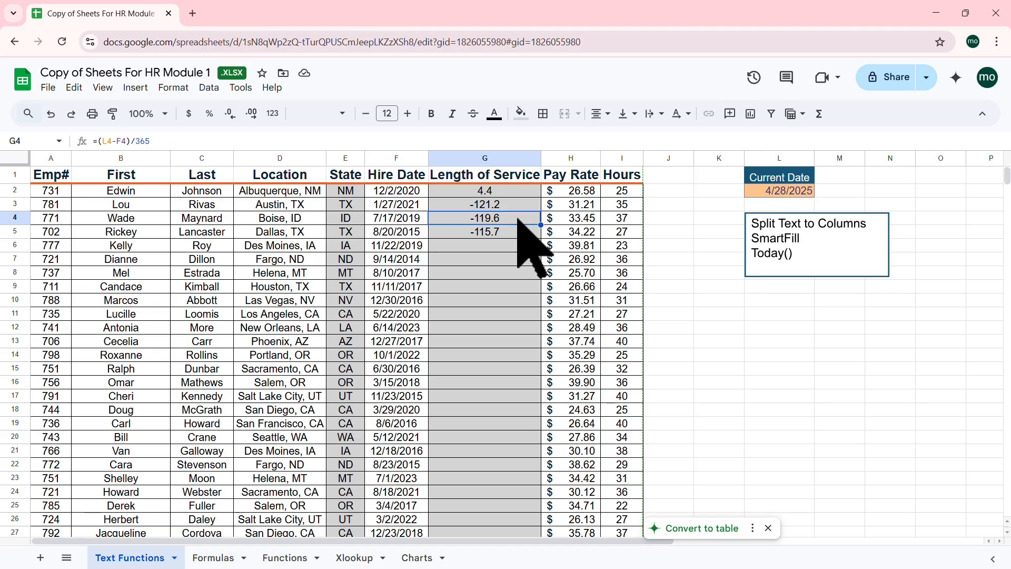
double_click(501, 208)
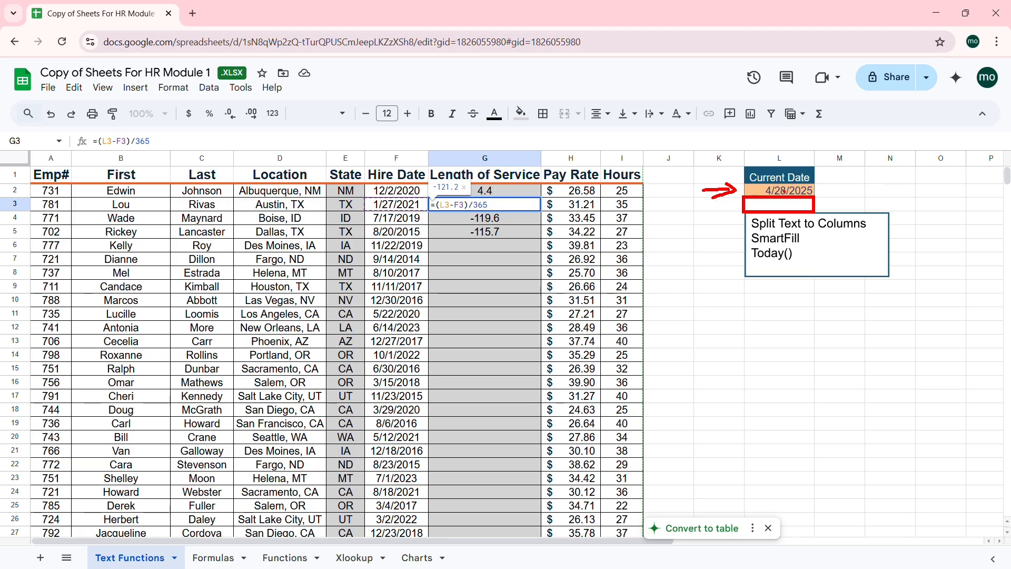
key(Escape)
key(Escape)
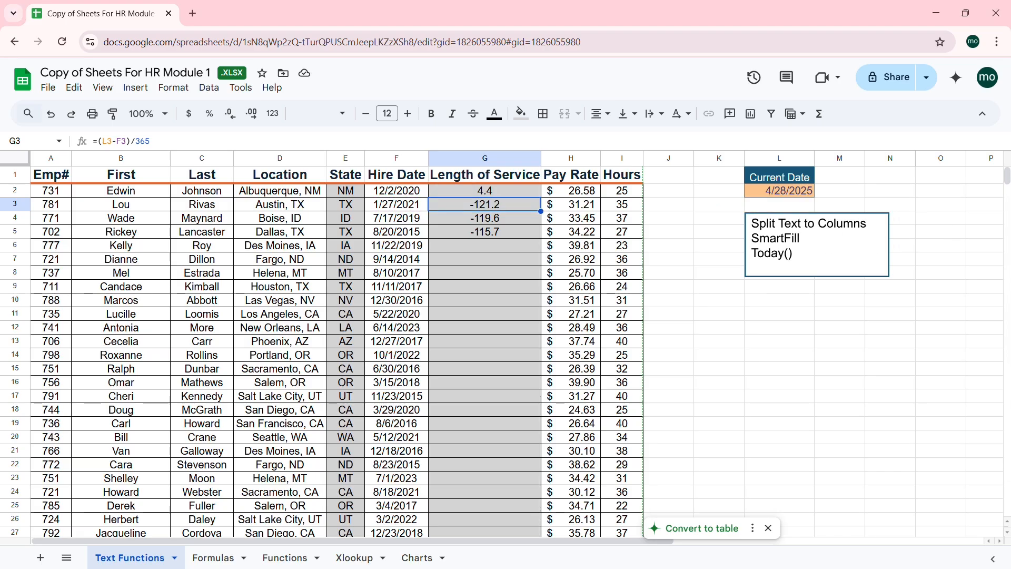
click(777, 191)
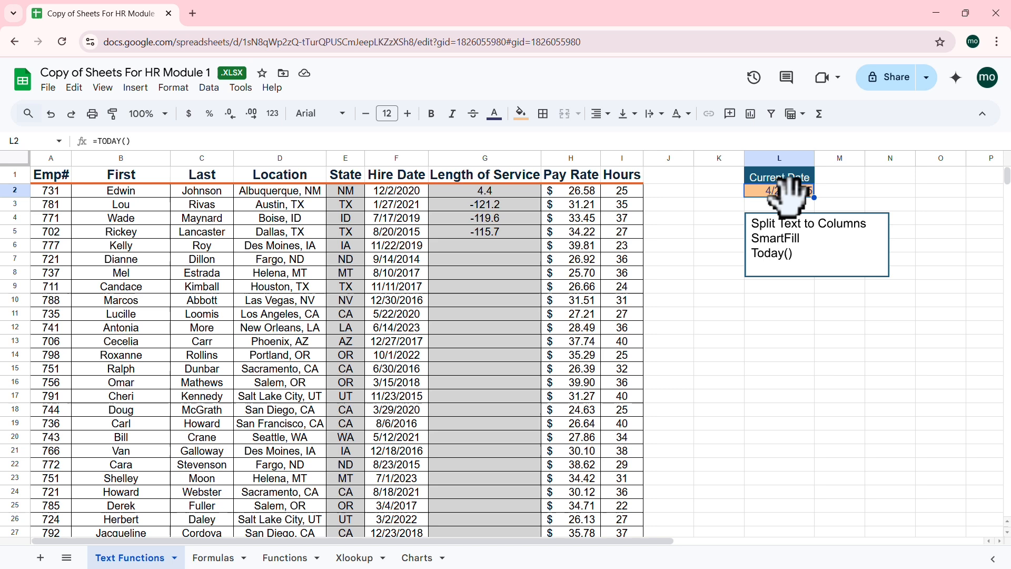
Make the current date reference in G2 absolute so the formula reads =($L$2-F2)/365
click(497, 193)
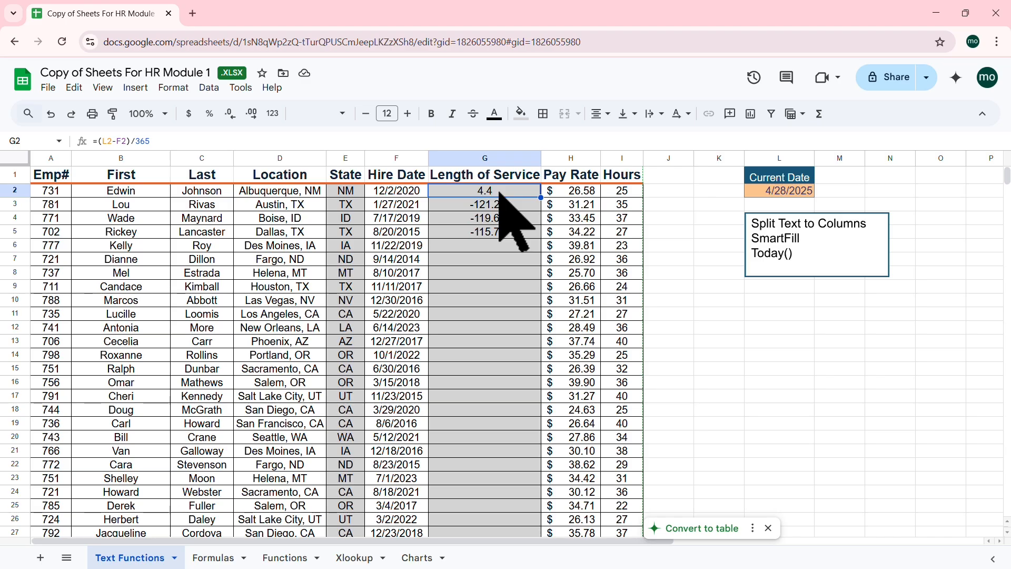
click(103, 140)
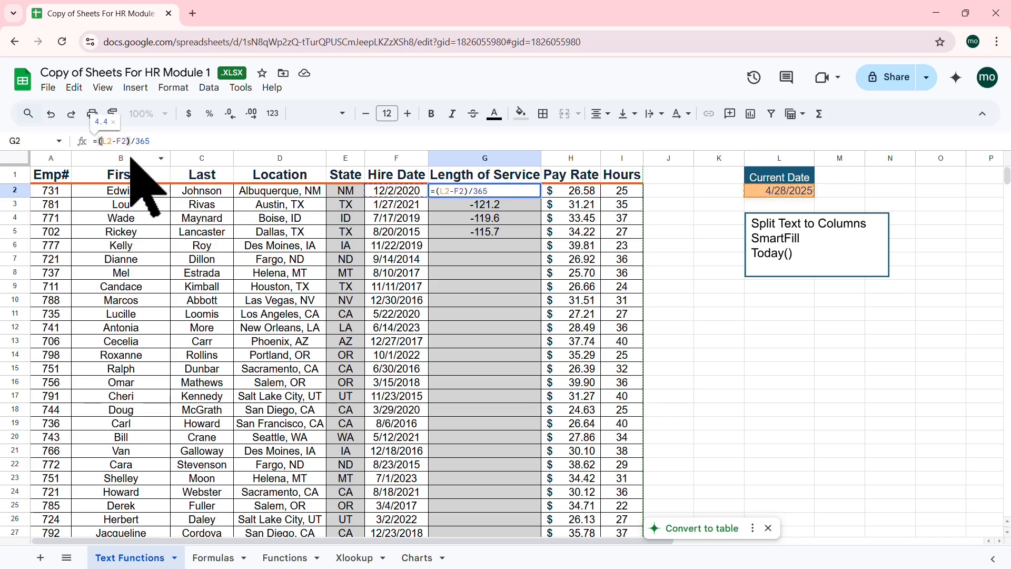
text($)
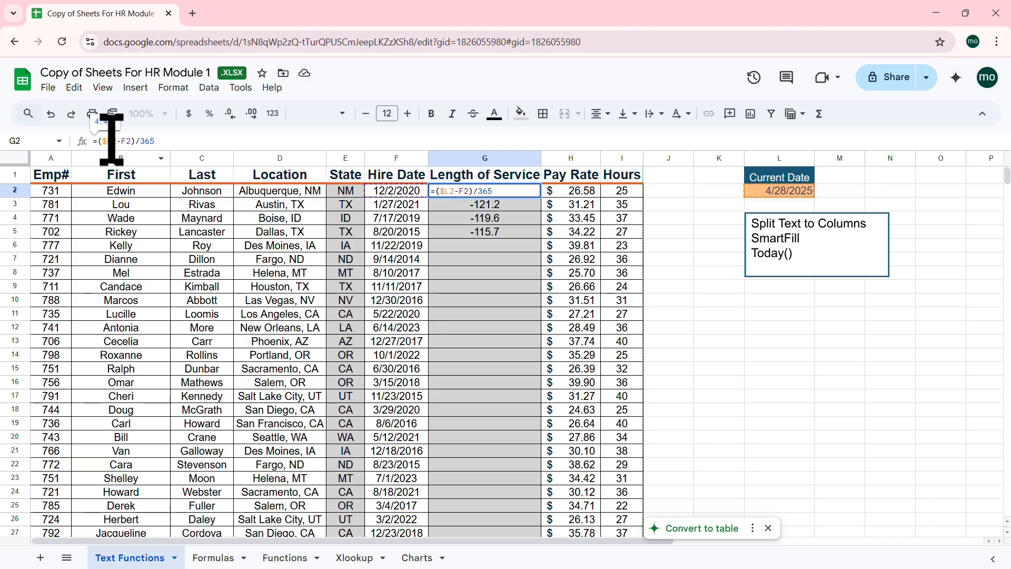
click(112, 141)
text($)
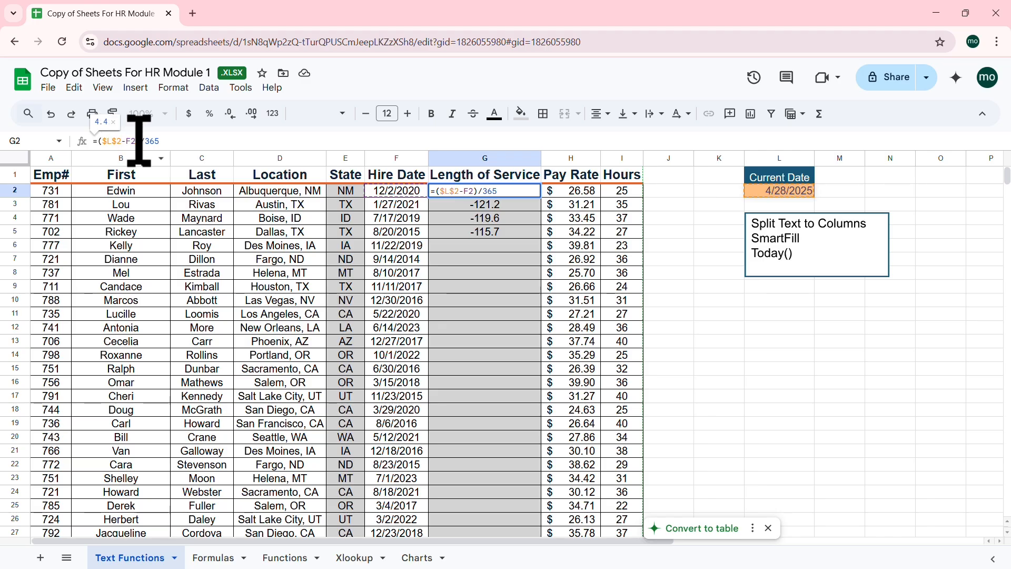
key(Return)
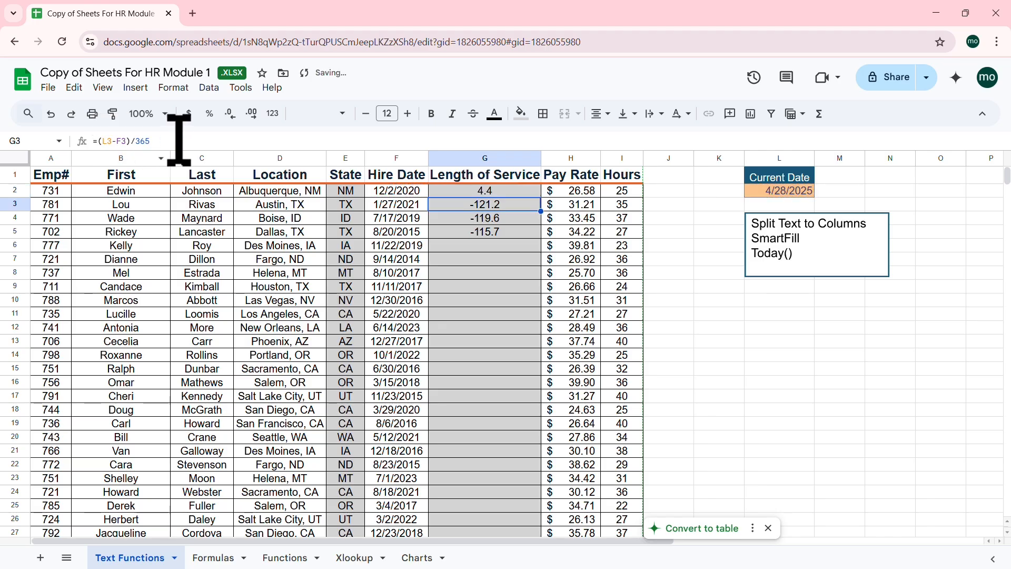
Fill the corrected length of service formula with the absolute date reference from G2 down through G5
key(Up)
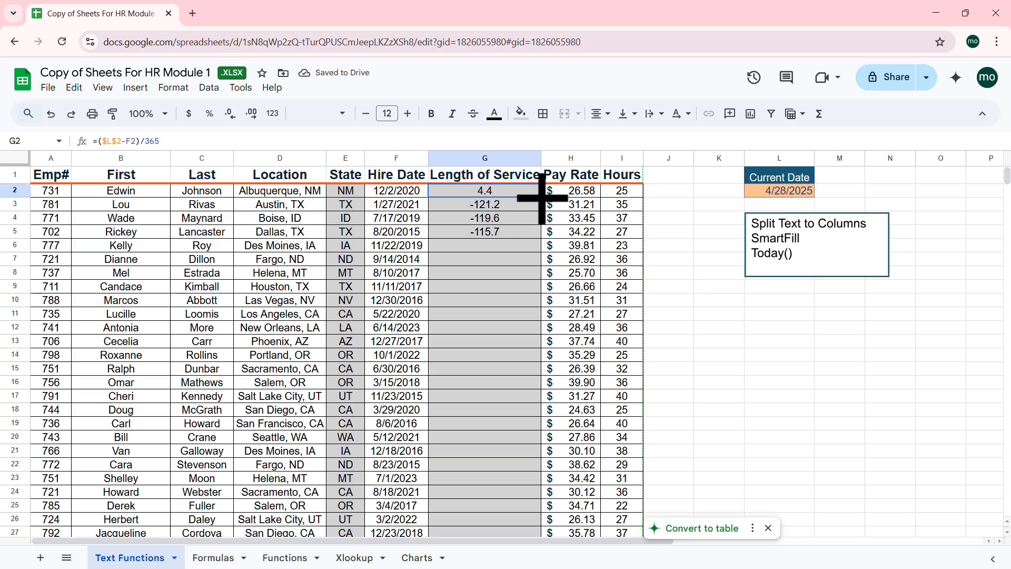
drag(539, 197, 536, 232)
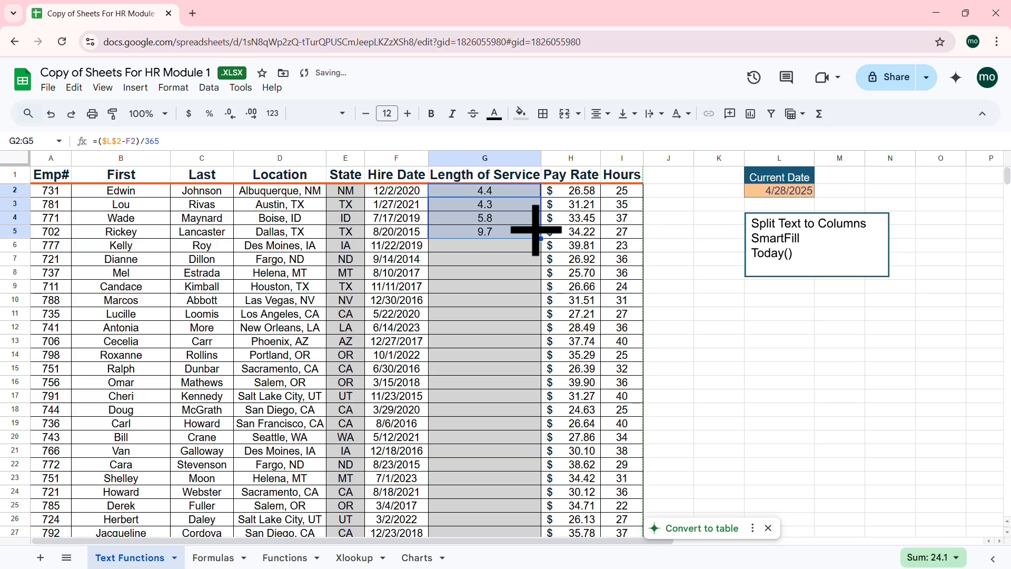
Check the cell references in the refilled length of service formulas in G3 and G4
click(568, 203)
click(506, 204)
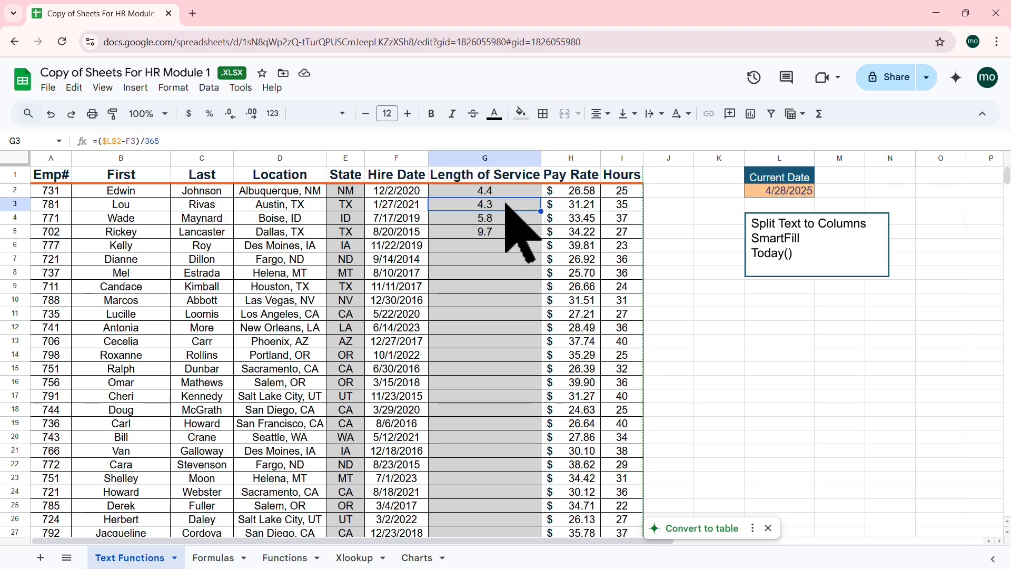
double_click(506, 204)
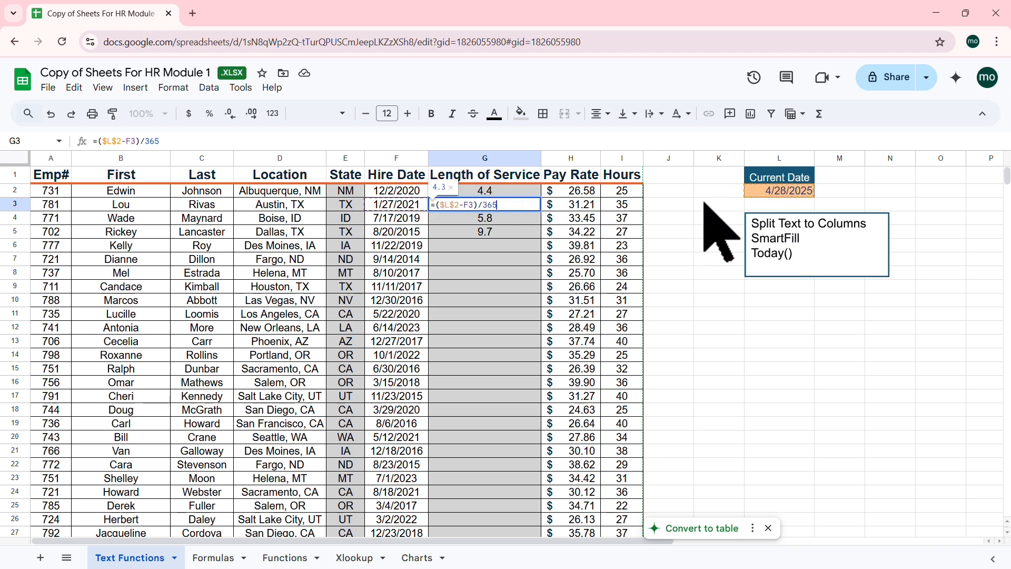
key(Escape)
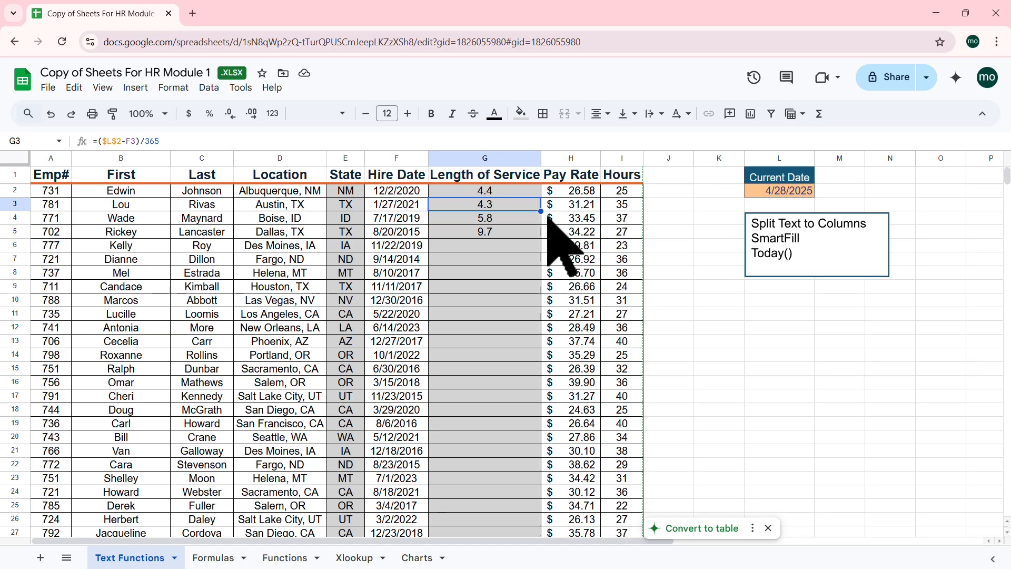
double_click(512, 218)
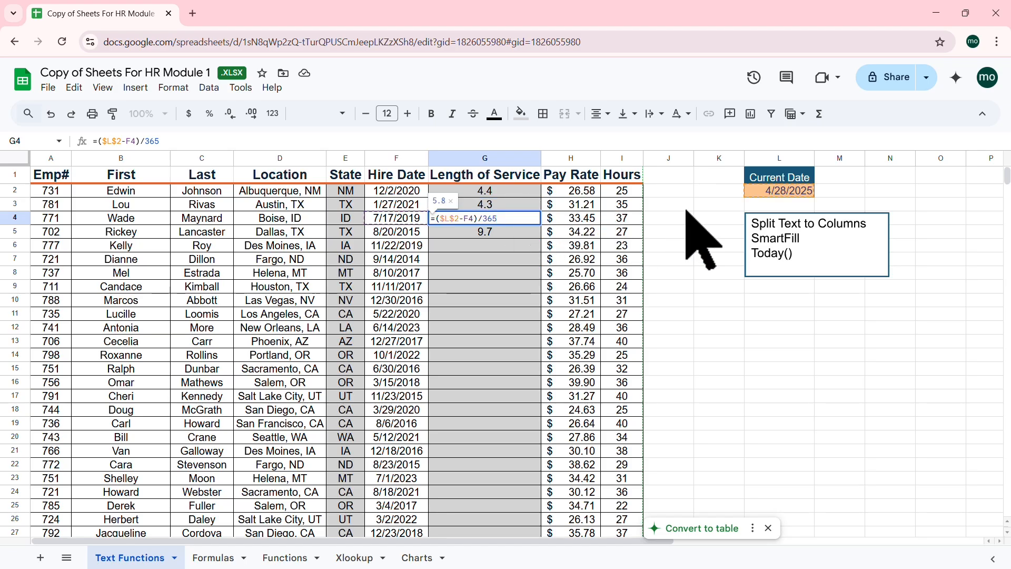
key(Escape)
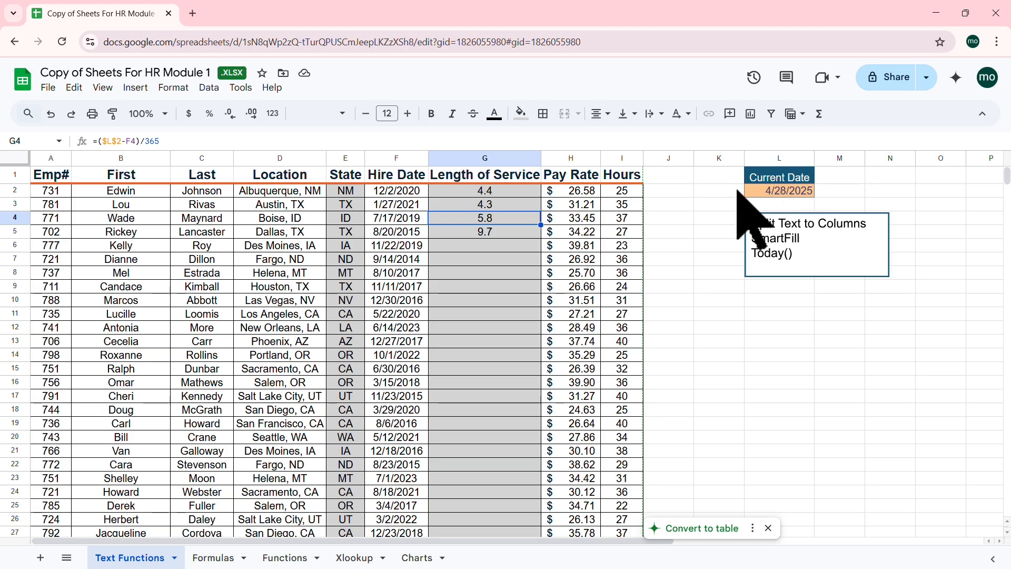
Extend the length of service formula from G5 down through G51 for the remaining employees
click(514, 192)
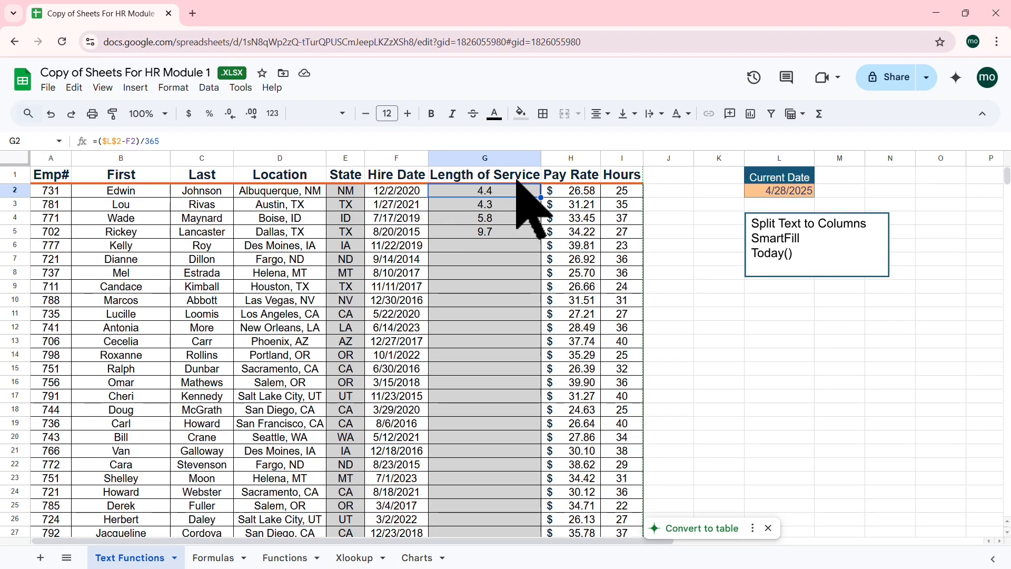
click(526, 231)
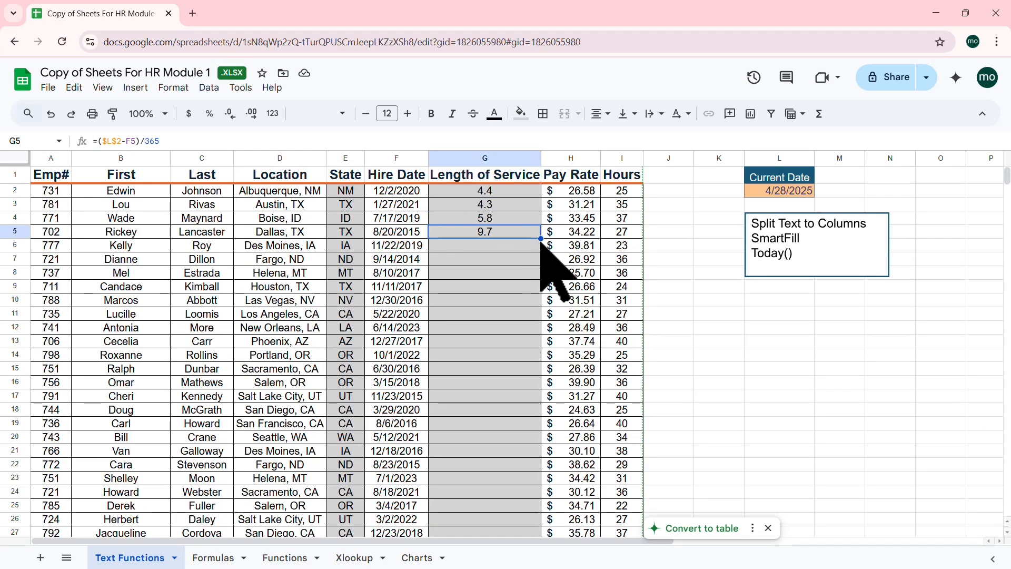
drag(541, 238, 533, 476)
scroll(524, 276, up, 7)
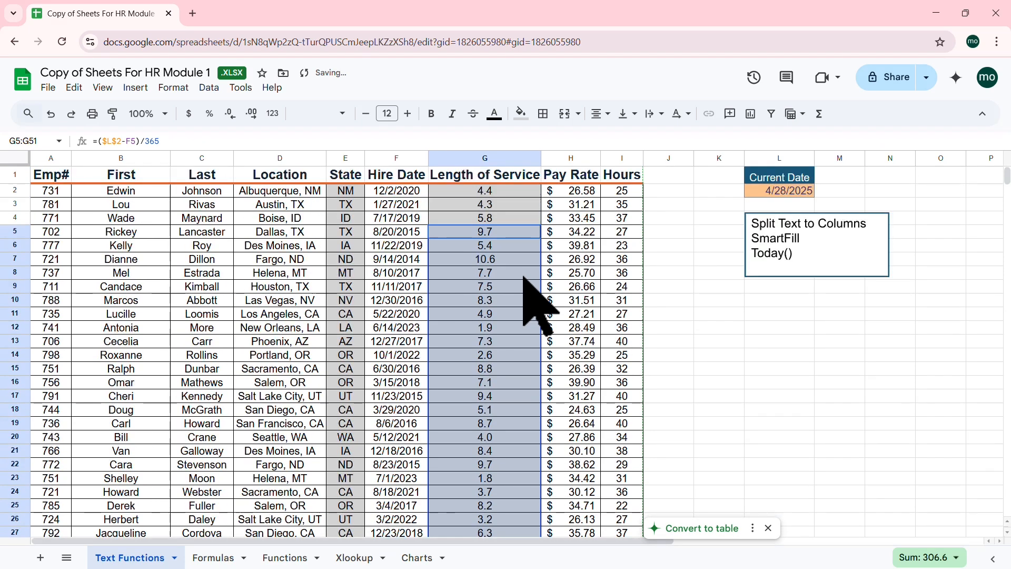
click(520, 192)
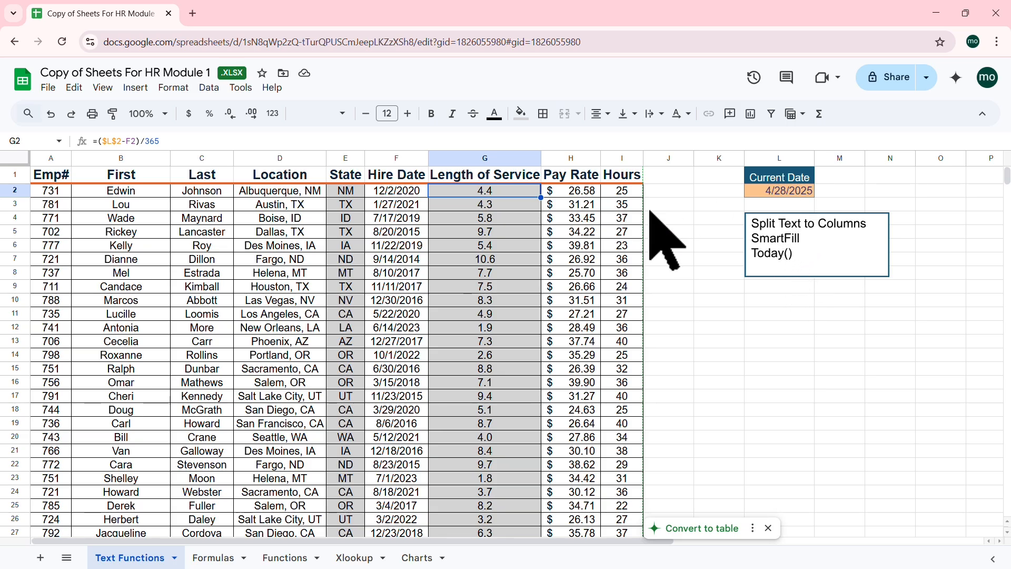
click(576, 205)
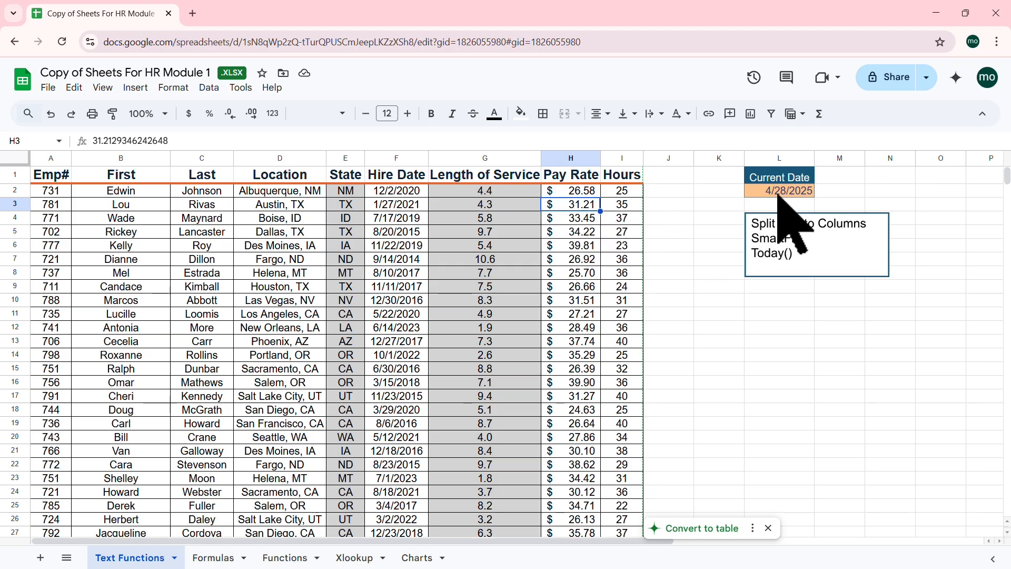
click(484, 192)
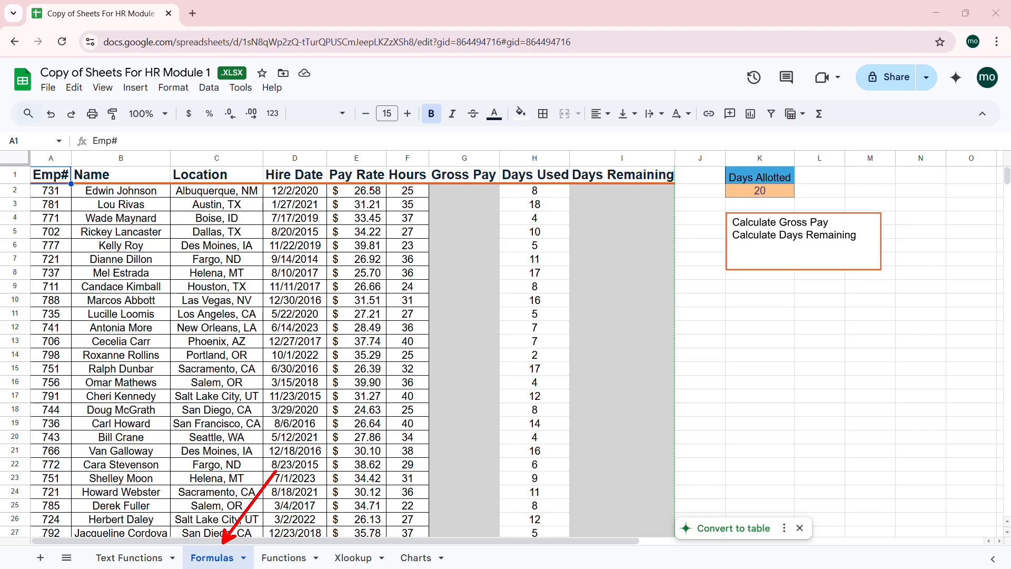
mouse_move(360, 168)
mouse_down()
mouse_move(341, 166)
mouse_move(328, 188)
mouse_move(407, 190)
mouse_move(432, 174)
mouse_move(359, 165)
mouse_up()
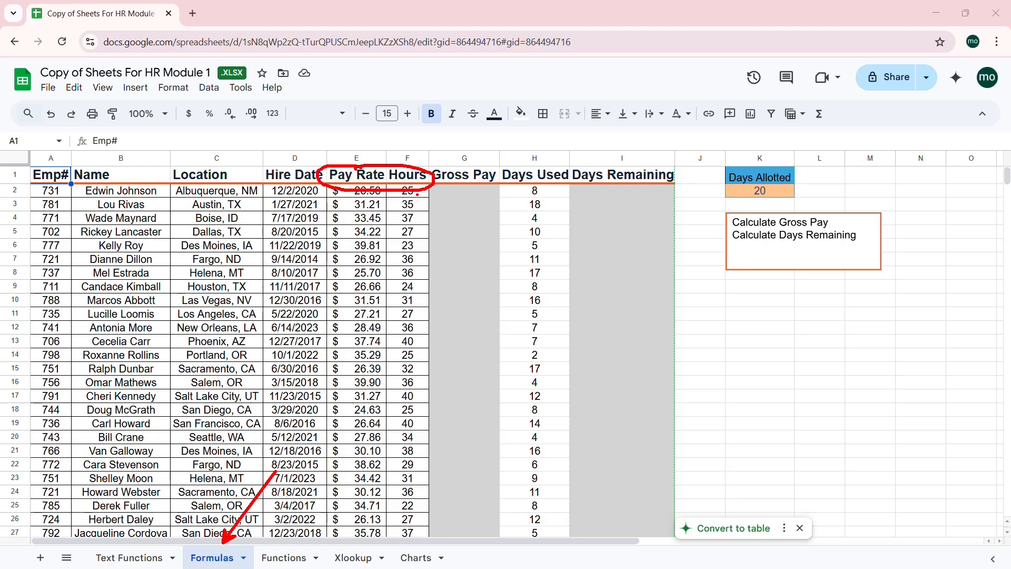
drag(452, 193, 469, 183)
mouse_move(763, 184)
mouse_down()
mouse_move(743, 180)
mouse_move(743, 201)
mouse_move(808, 187)
mouse_move(750, 181)
mouse_up()
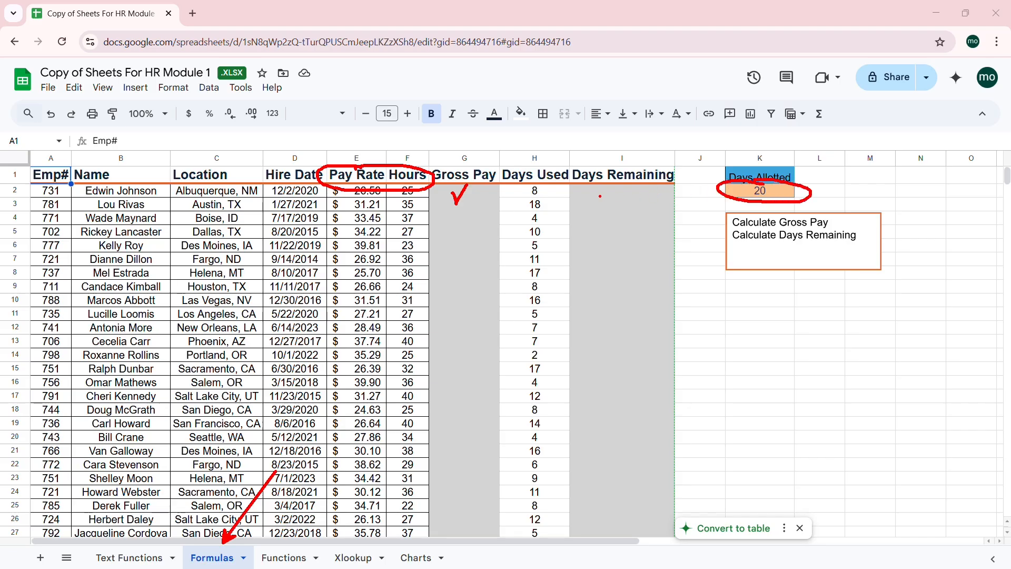
drag(599, 193, 636, 193)
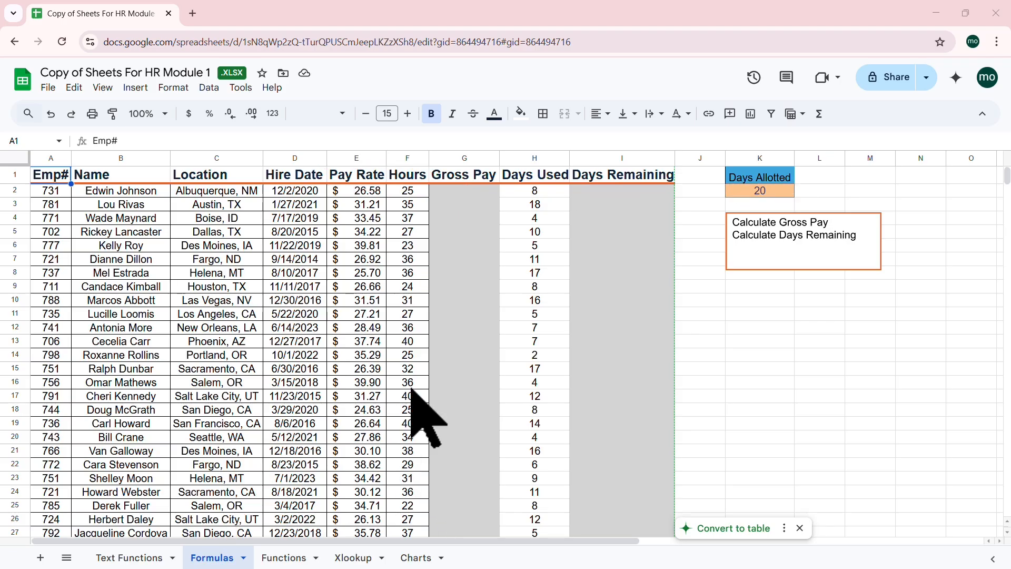
On the Formulas sheet, enter =E2*F2 in G2 to calculate the first employee's gross pay from pay rate and hours
click(455, 194)
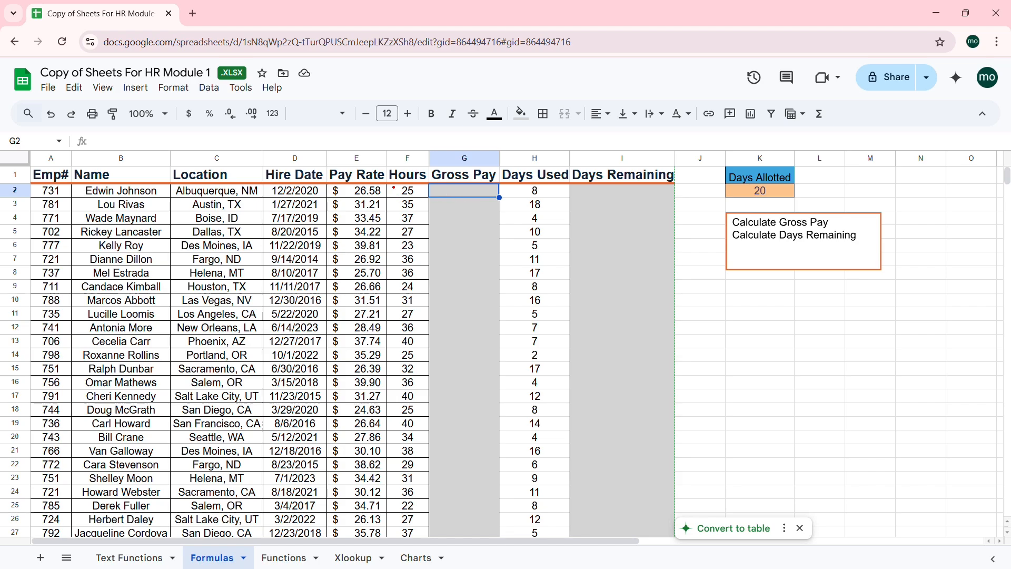
drag(389, 189, 389, 193)
drag(390, 193, 375, 198)
key(Escape)
click(217, 146)
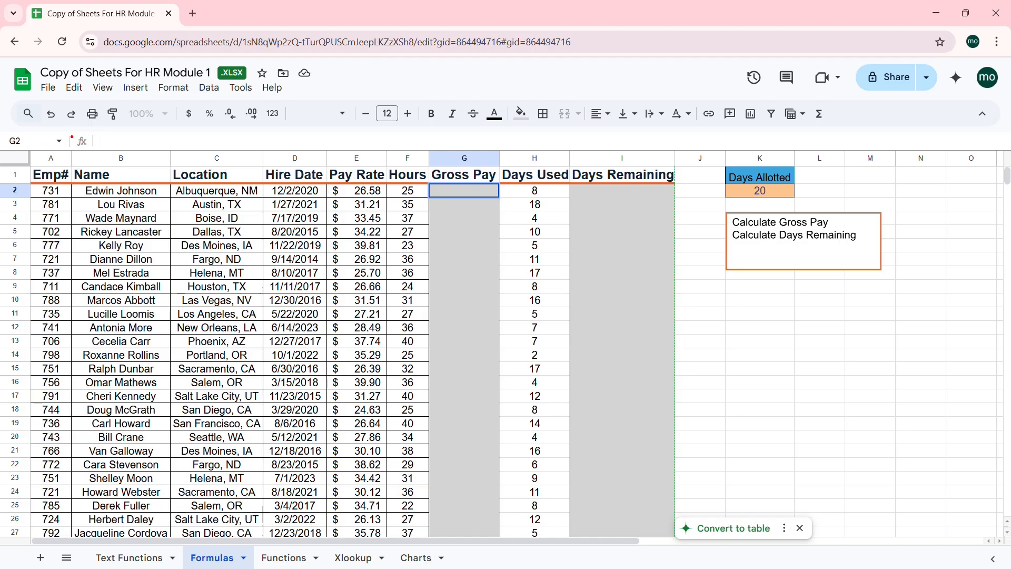
drag(71, 135, 142, 148)
drag(425, 181, 499, 198)
key(Escape)
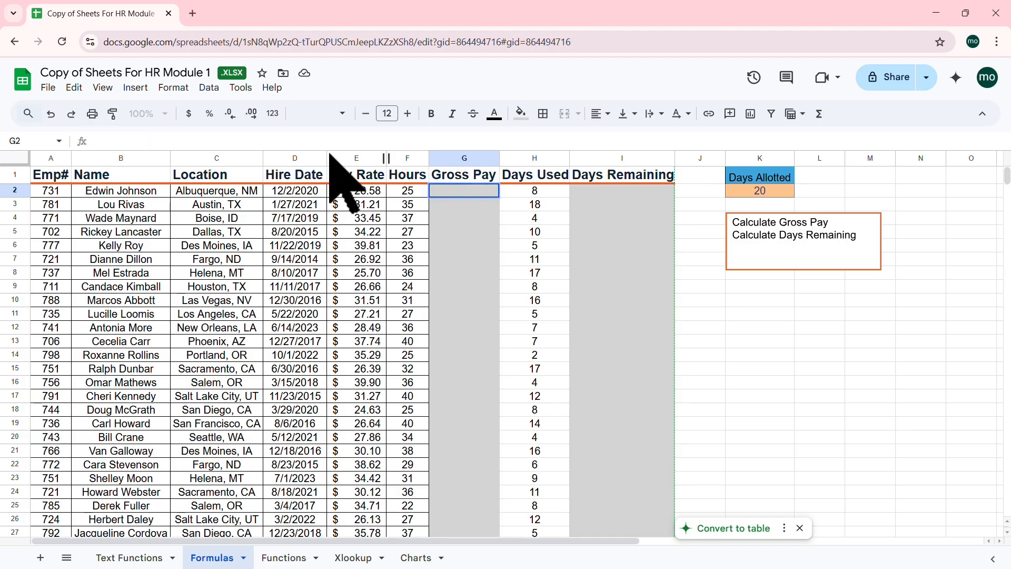
text(=)
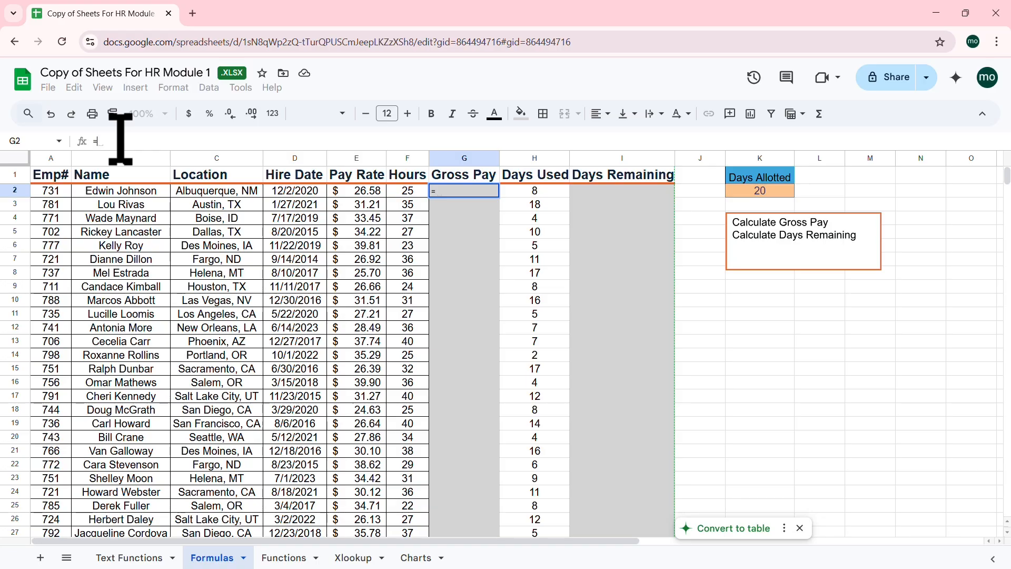
text(E2)
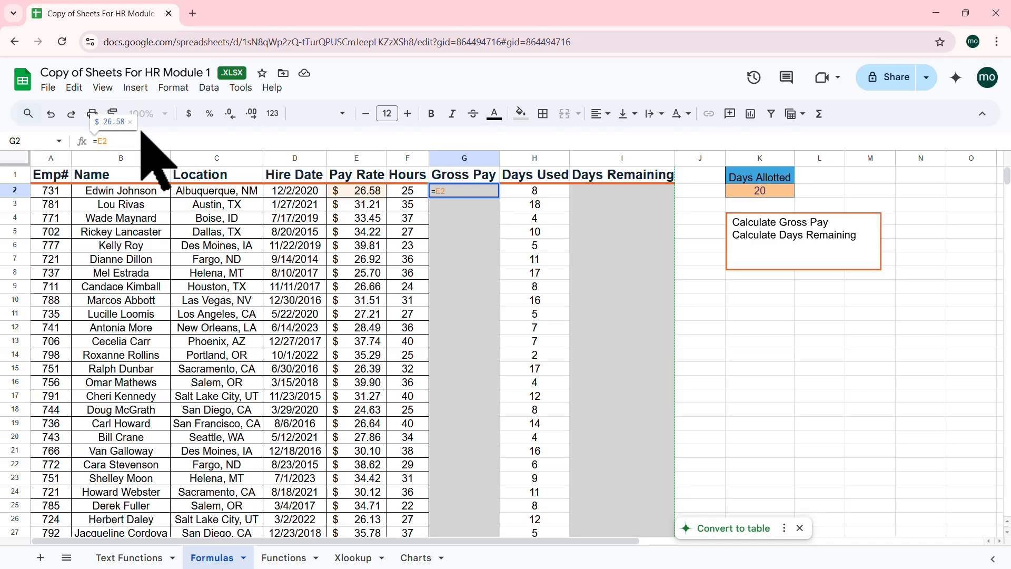
text(*)
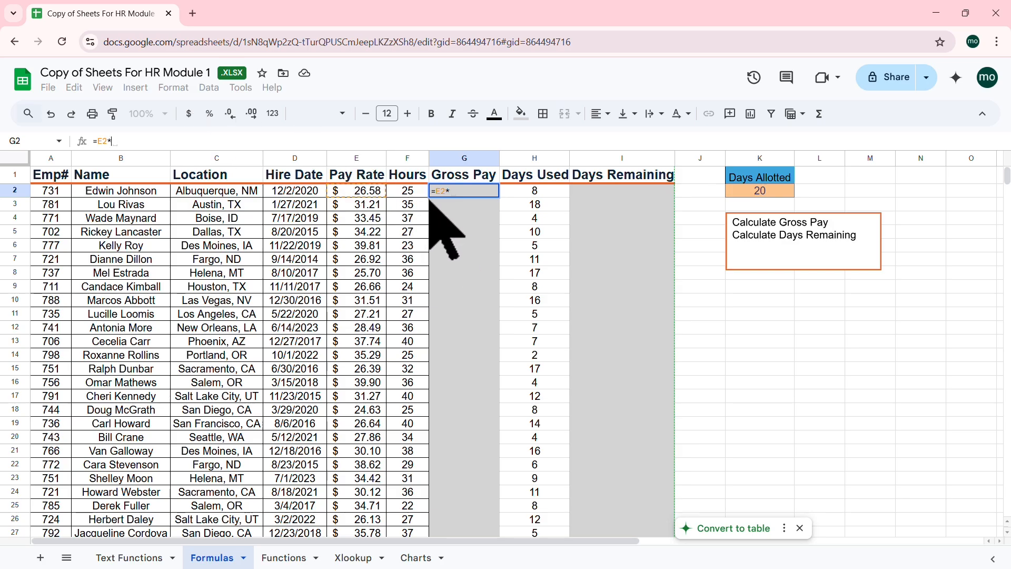
click(410, 191)
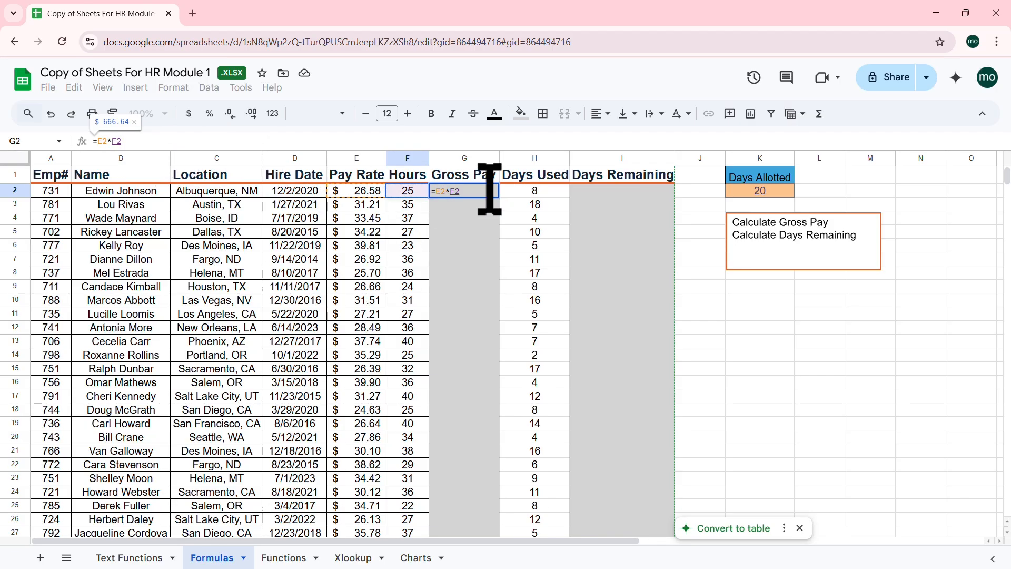
key(Return)
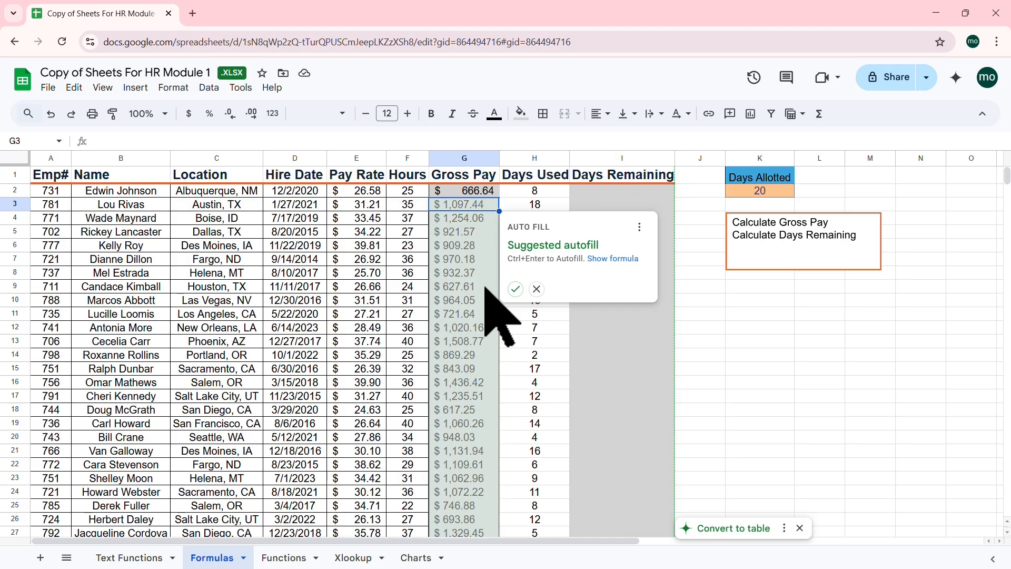
Reveal the suggested autofill formula, reject the suggestion, and enter the gross pay formula =E3*F3 in G3
click(608, 258)
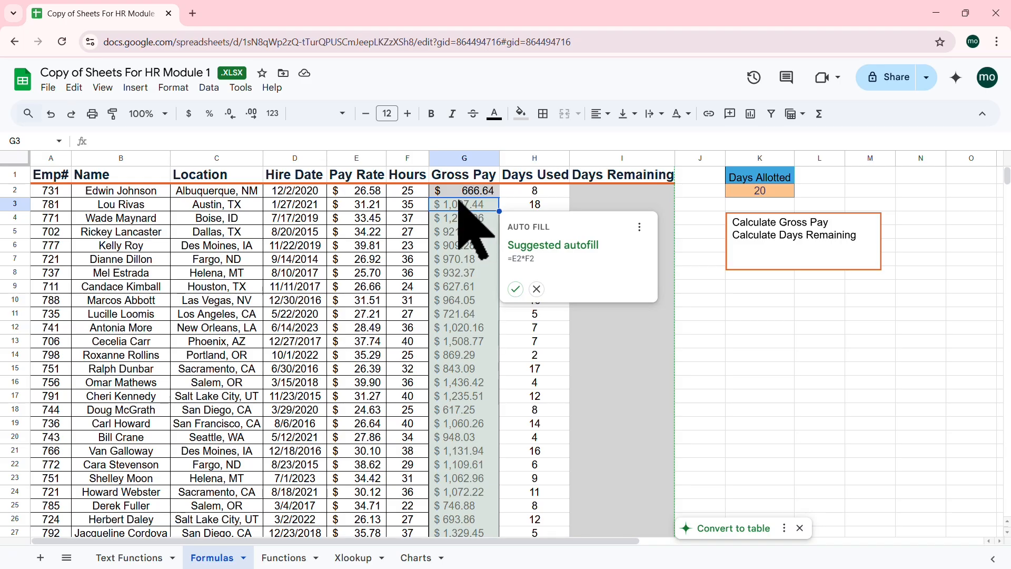
click(537, 289)
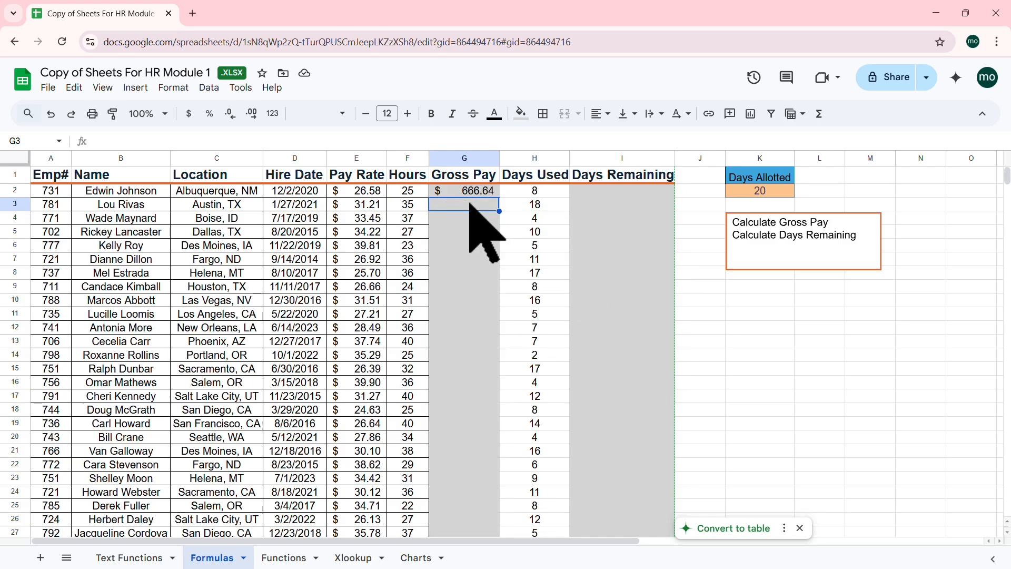
click(208, 141)
text(=)
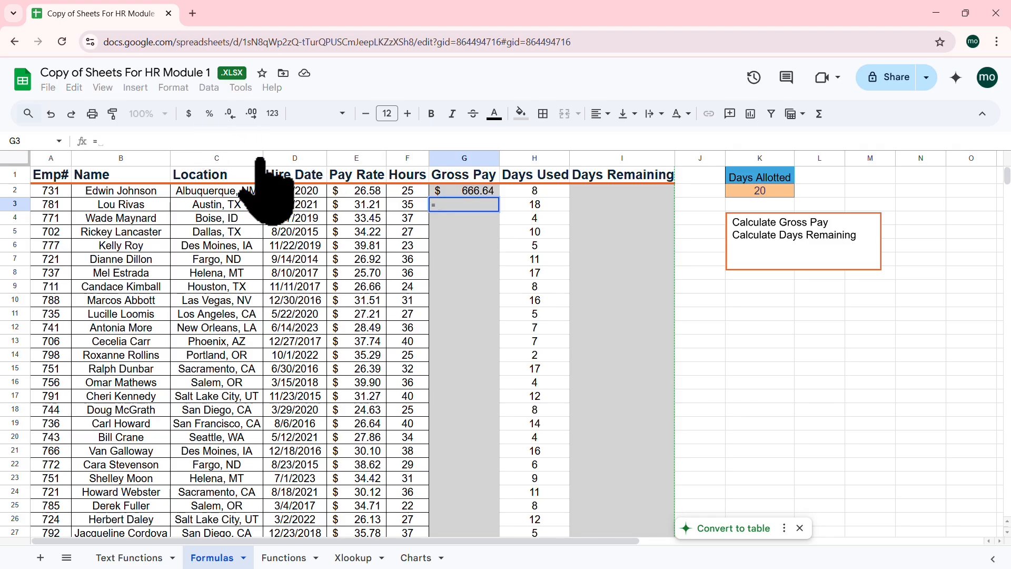
click(367, 207)
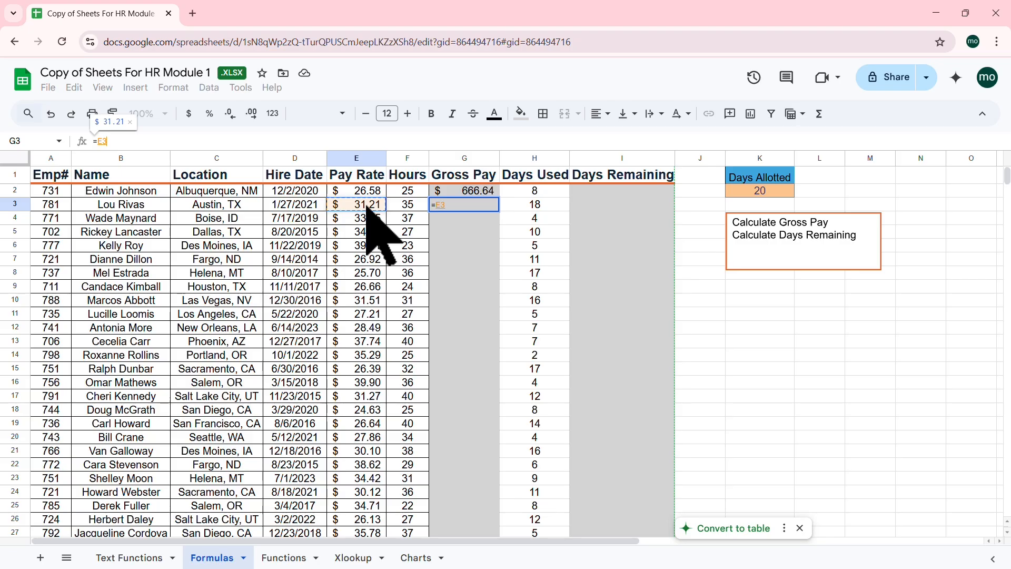
text(*)
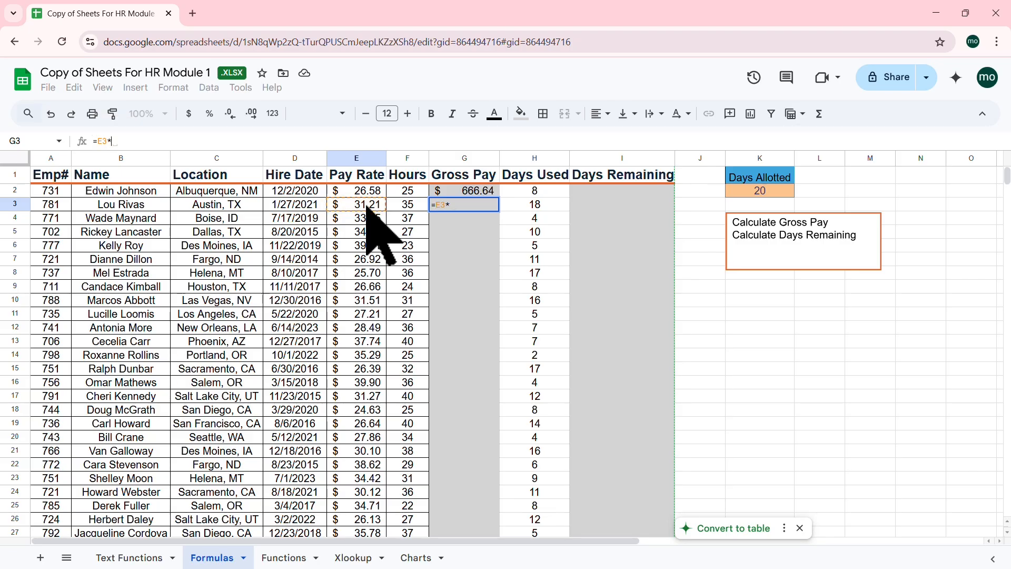
click(407, 207)
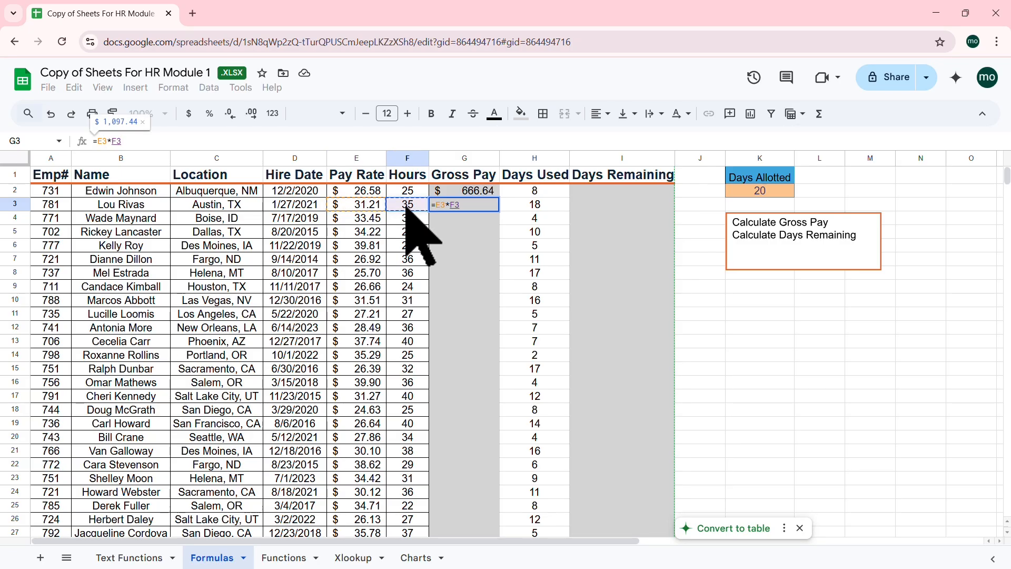
key(Return)
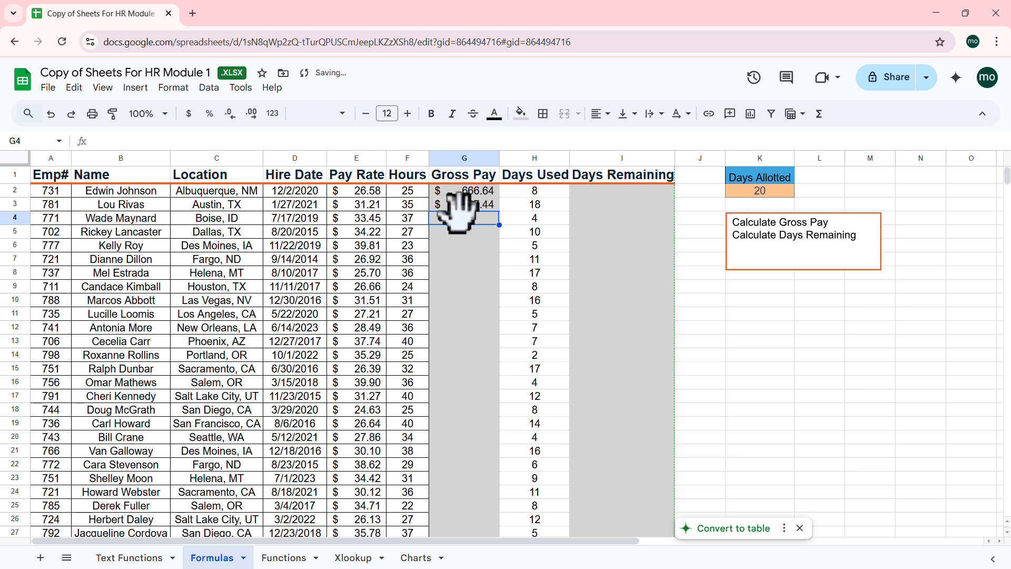
Fill the gross pay formula from G3 down through G52 for all remaining employees
click(476, 206)
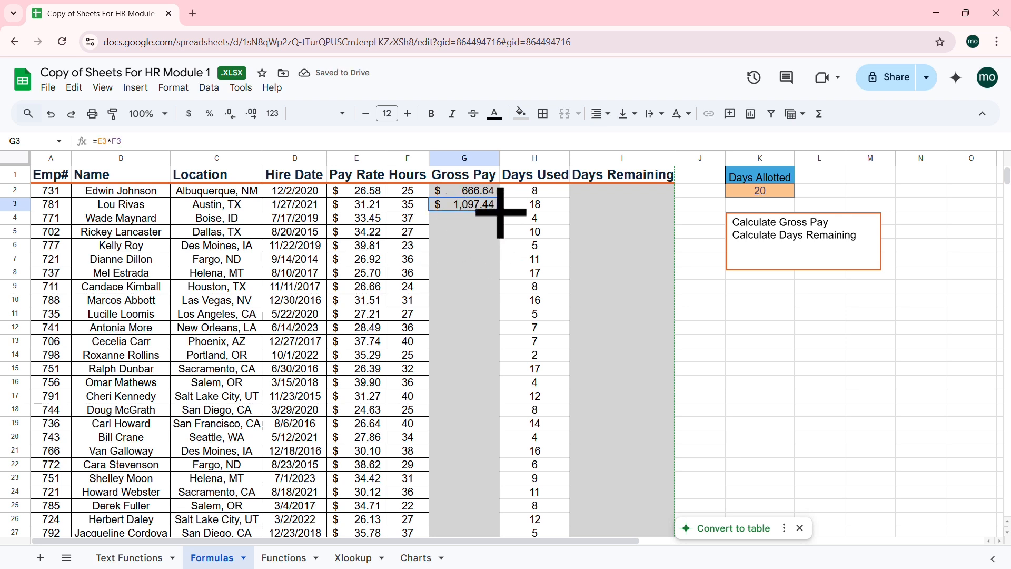
mouse_move(502, 213)
mouse_down()
mouse_move(502, 237)
mouse_move(498, 211)
mouse_up()
double_click(500, 212)
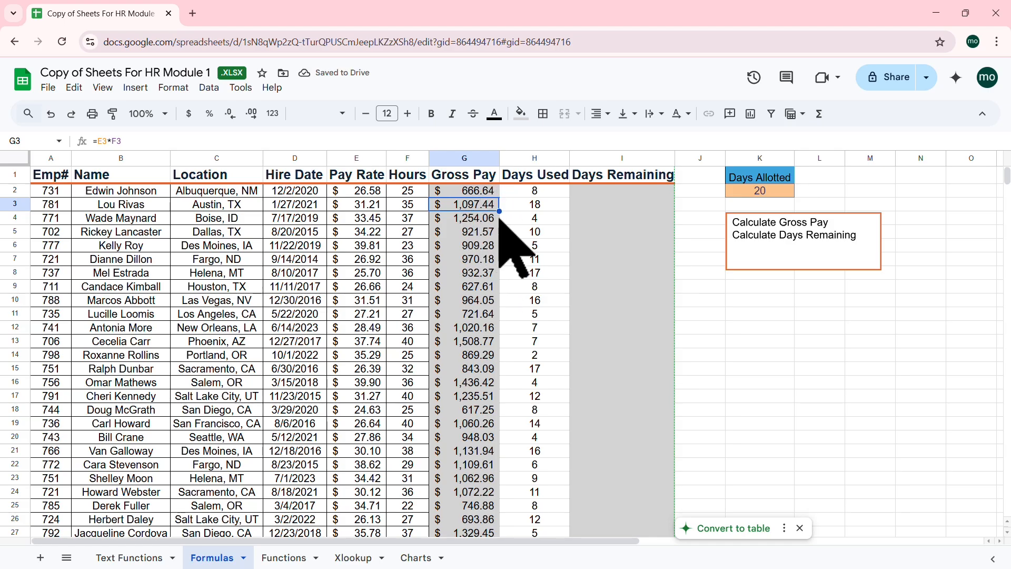
scroll(476, 260, down, 12)
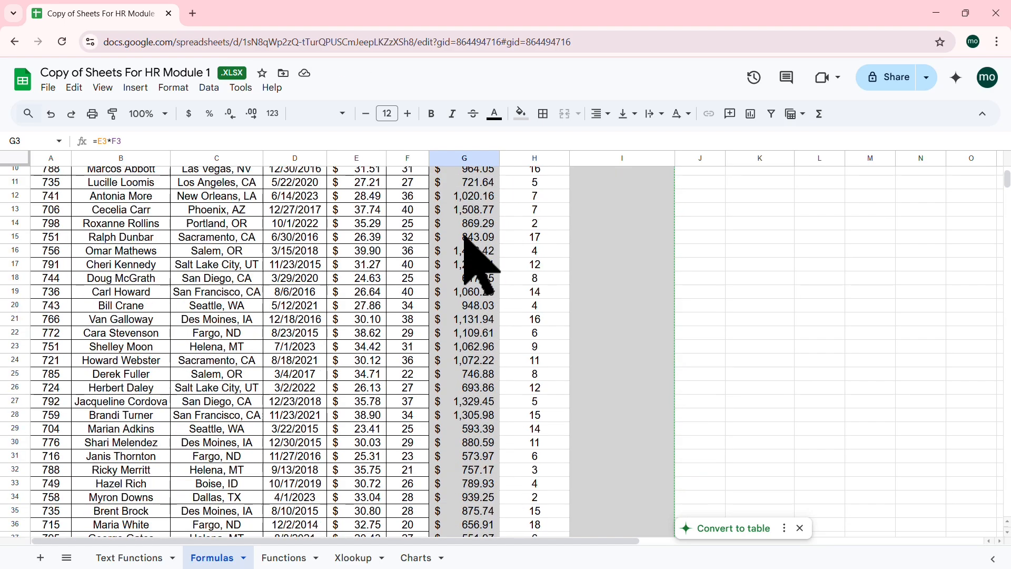
scroll(464, 236, up, 3)
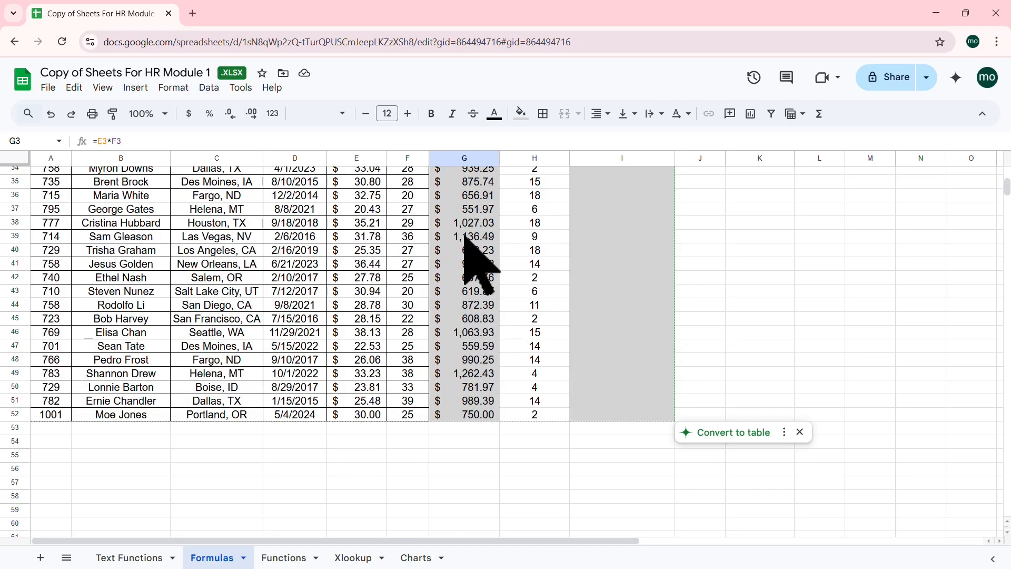
Inspect the gross pay formula in the last employee's cell, G52, to check its cell references
scroll(465, 237, down, 5)
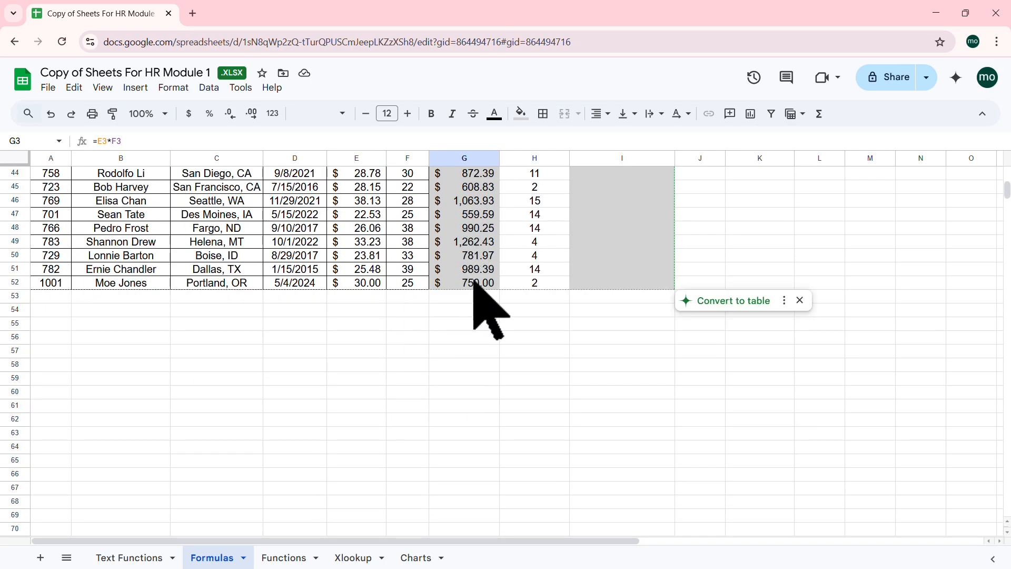
double_click(474, 285)
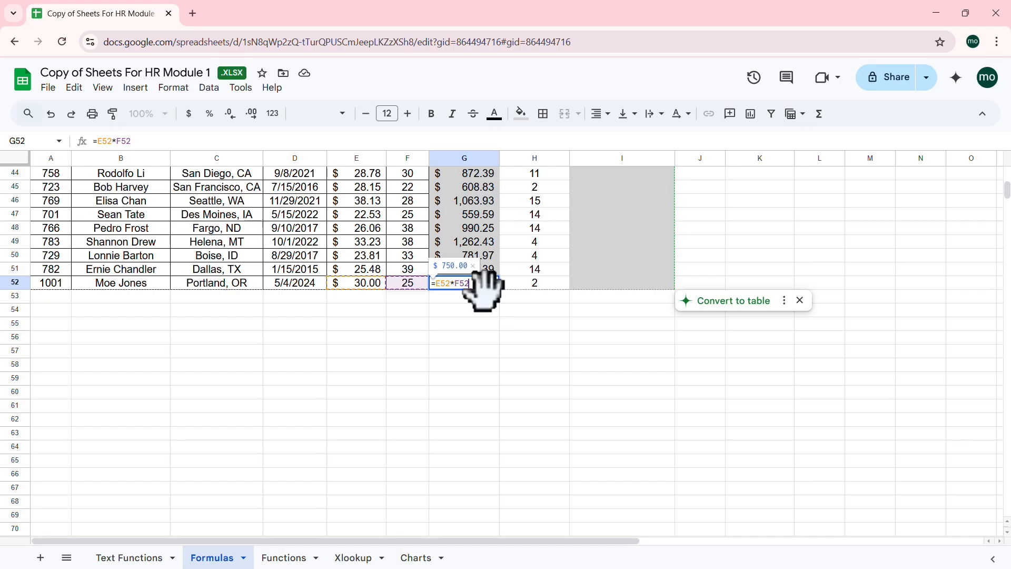
right_click(15, 350)
click(489, 226)
scroll(564, 279, up, 10)
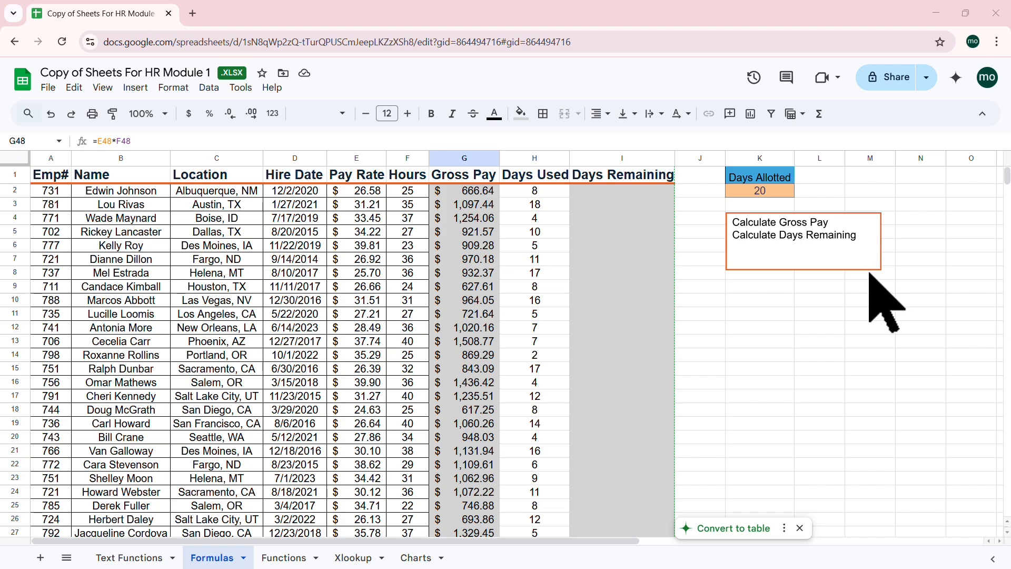
Try calculating the first employee's days remaining with =K2-H2 in I2
click(606, 192)
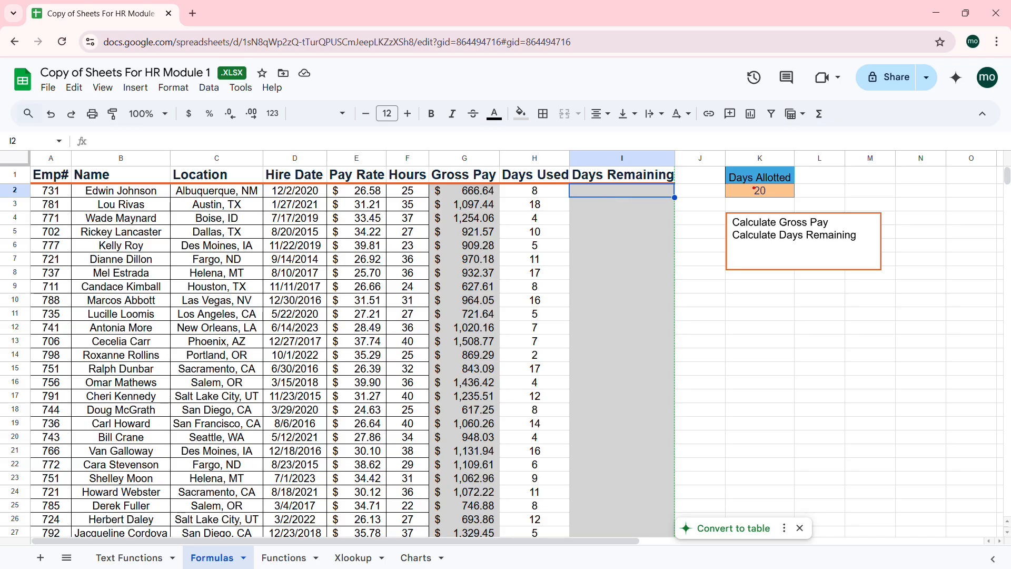
drag(741, 183, 798, 200)
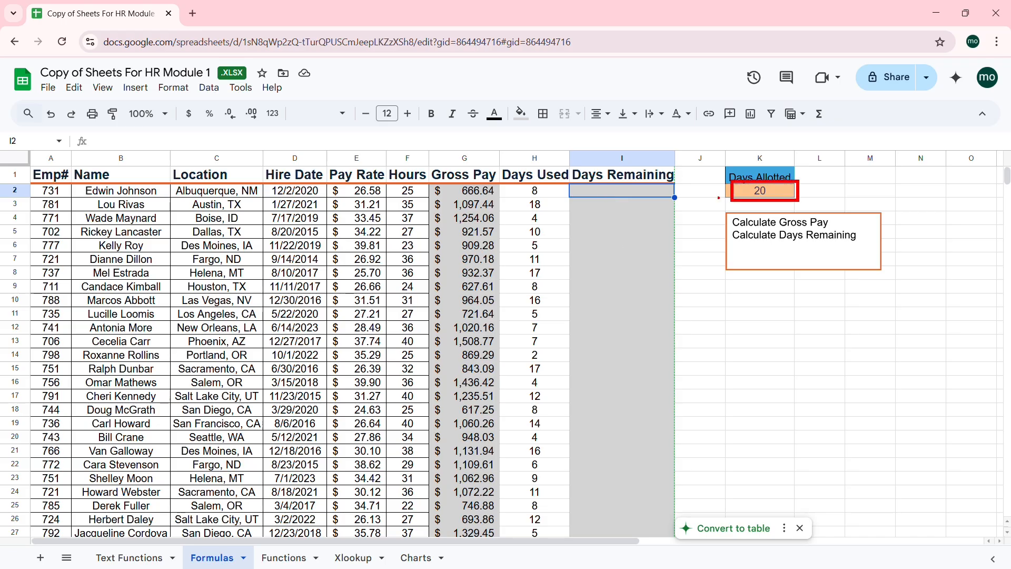
drag(521, 183, 549, 195)
key(Escape)
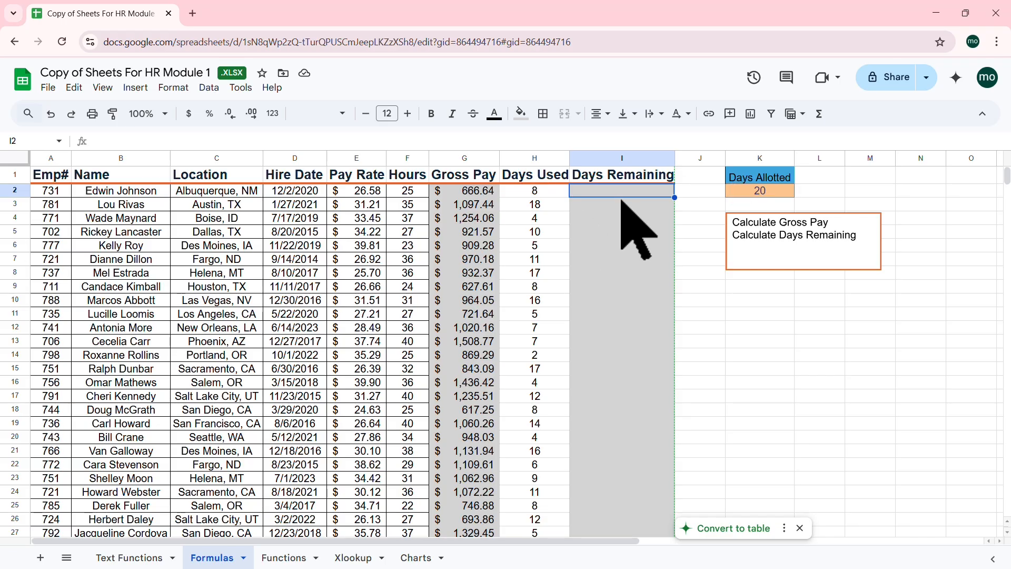
text(=)
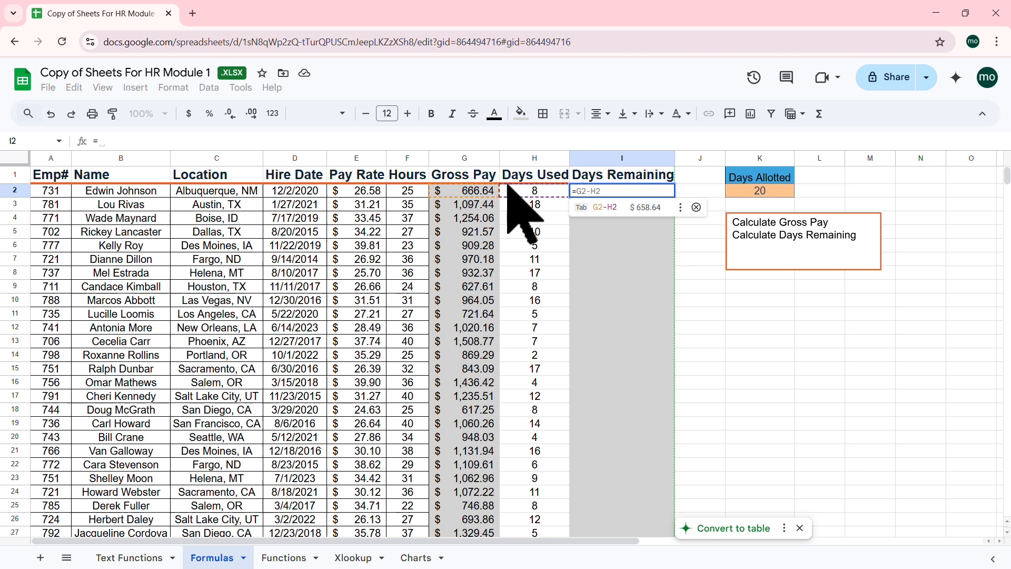
click(761, 191)
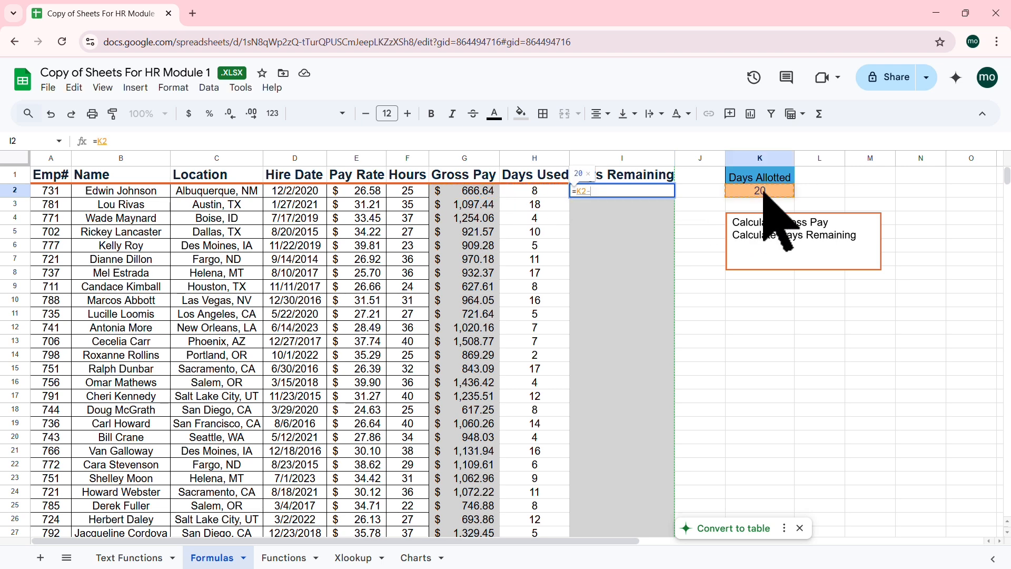
text(-)
click(531, 191)
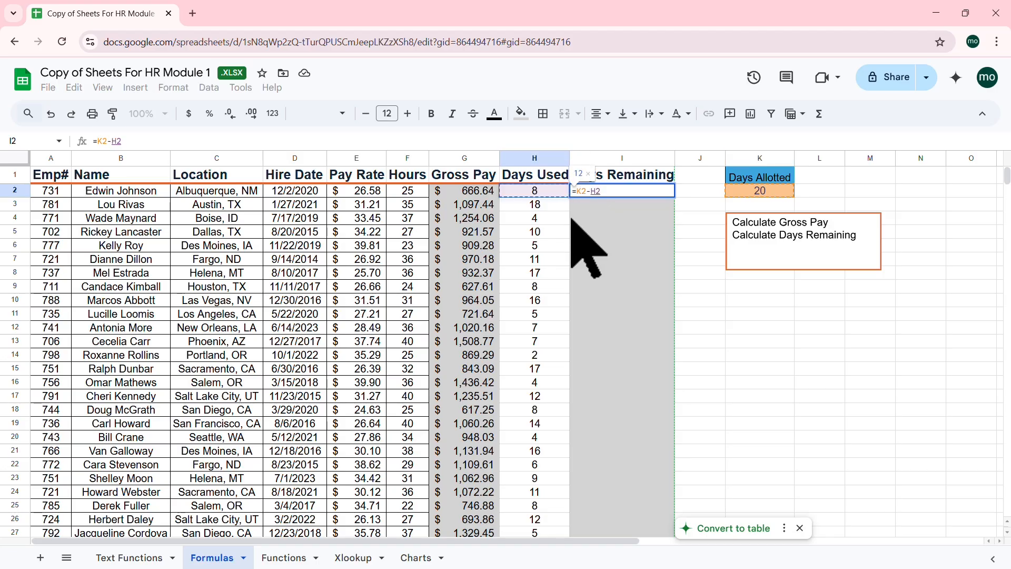
key(Return)
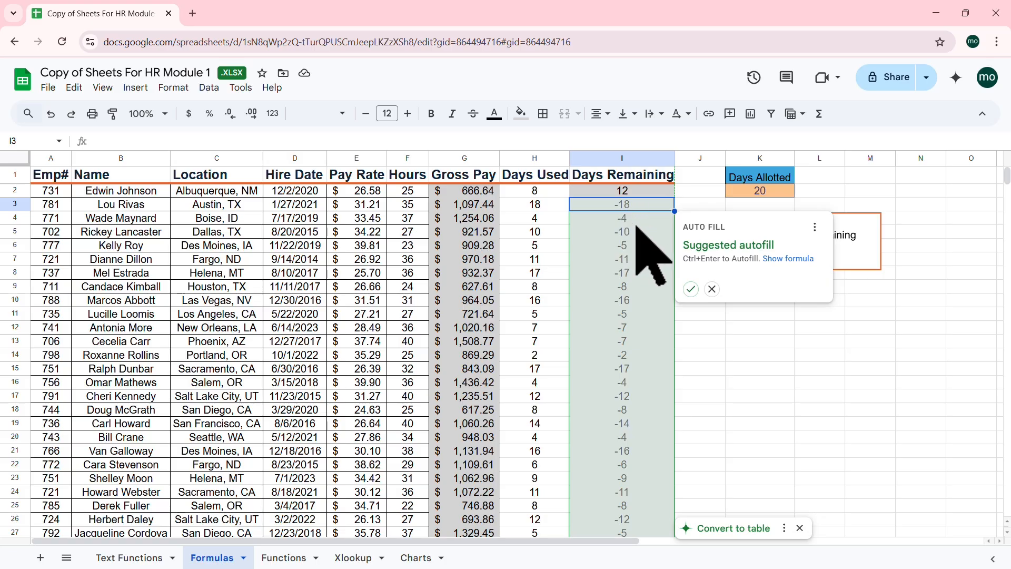
Reveal and reject the suggested autofill formula for Days Remaining, and delete the formula from I2
click(788, 258)
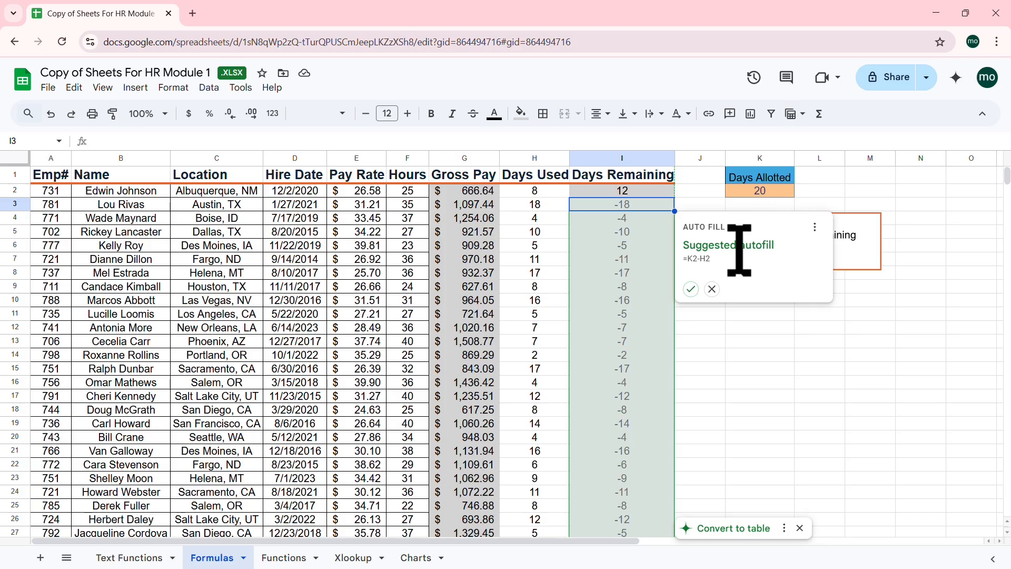
click(712, 289)
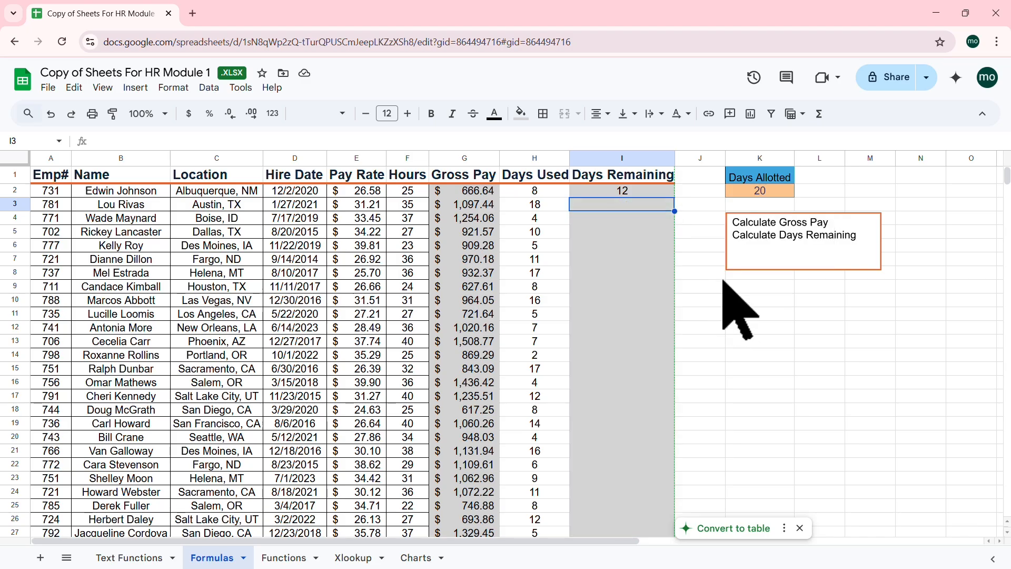
click(645, 192)
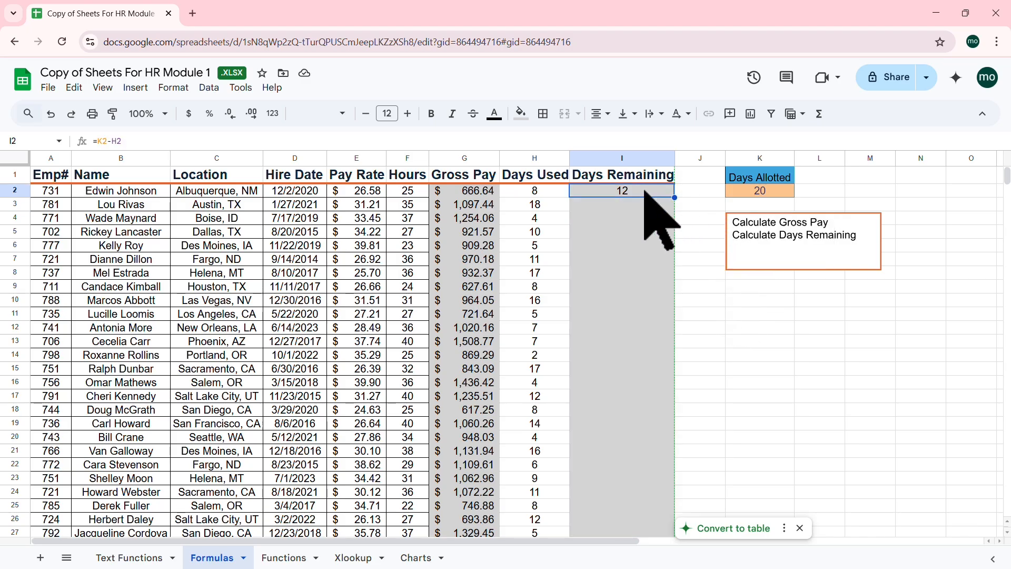
key(Delete)
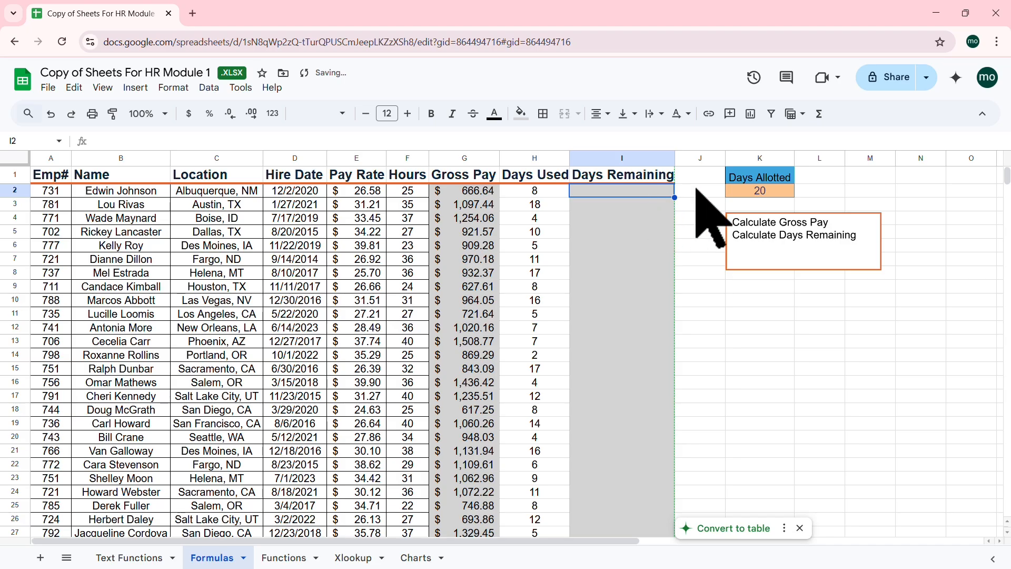
Give the Days Allotted value cell K2 the range name Daysallotted
click(761, 192)
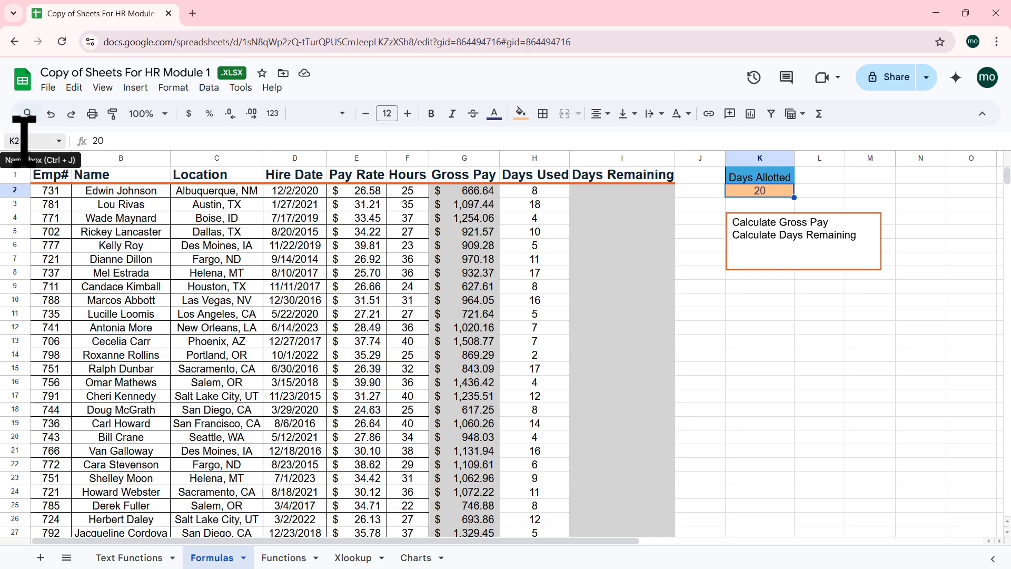
click(24, 141)
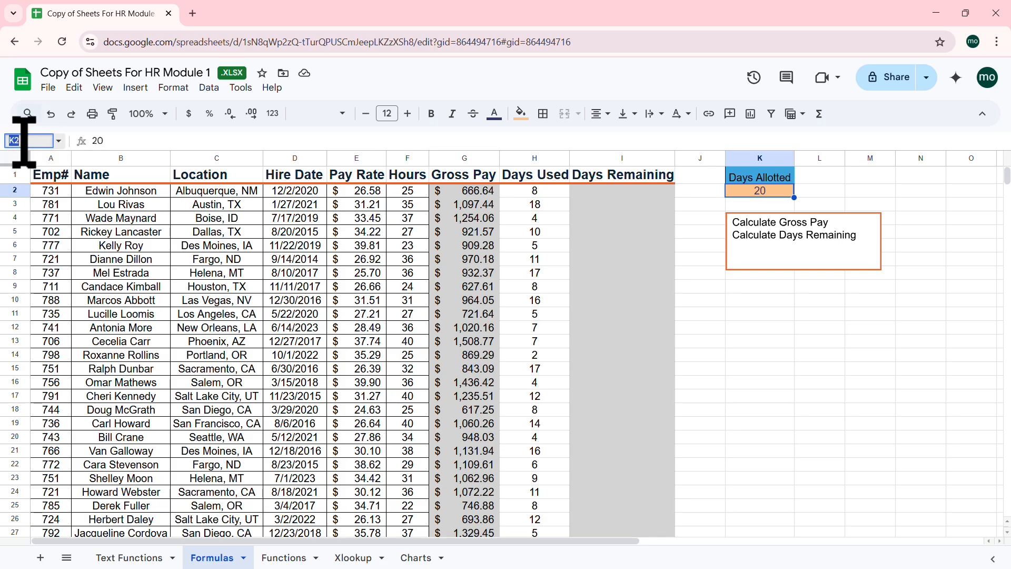
text(Daysallott)
text(ed)
key(Return)
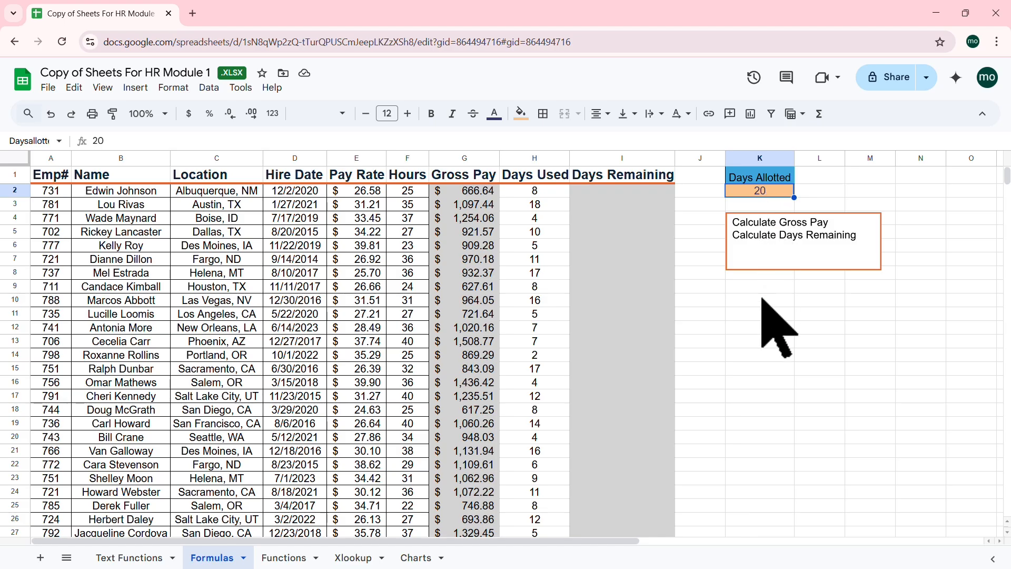
Test the named cell by entering =Daysallotted in the empty cell K11
click(758, 318)
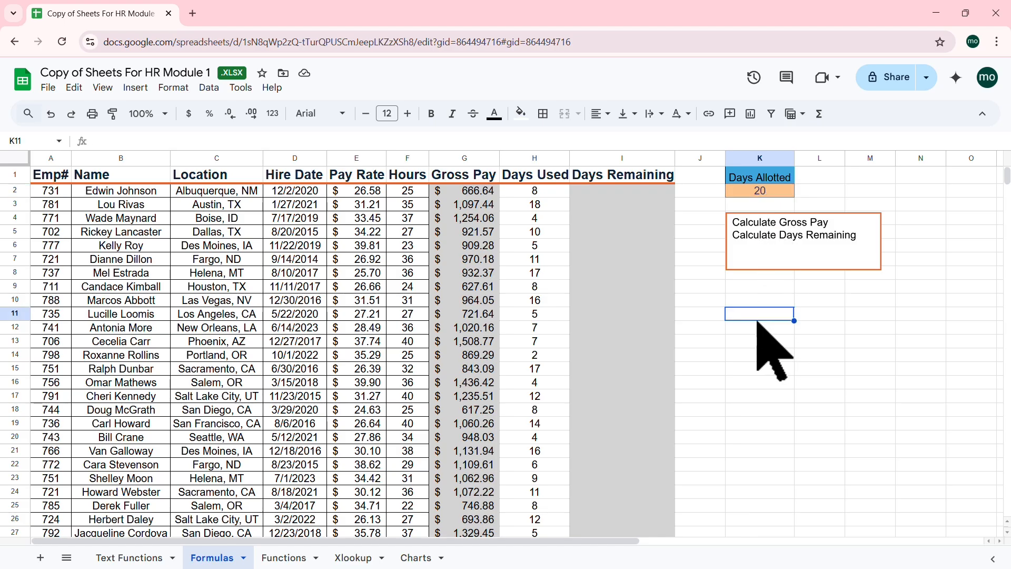
text(=)
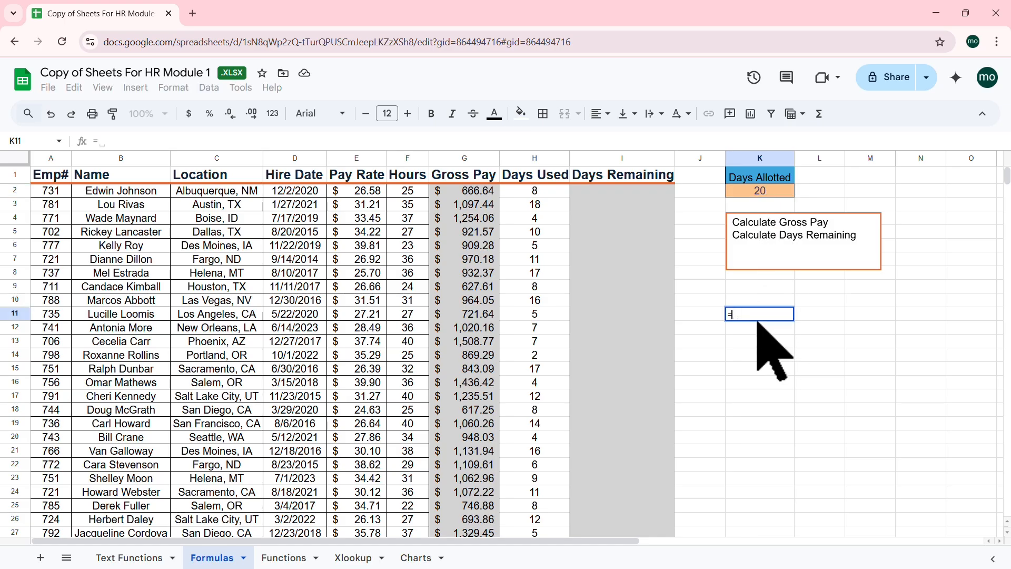
text(days)
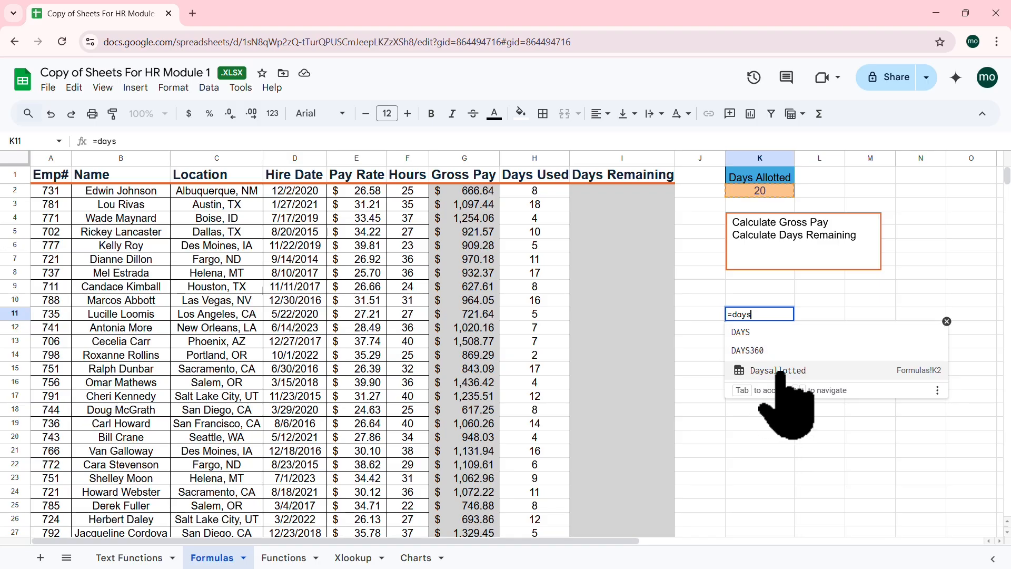
click(779, 370)
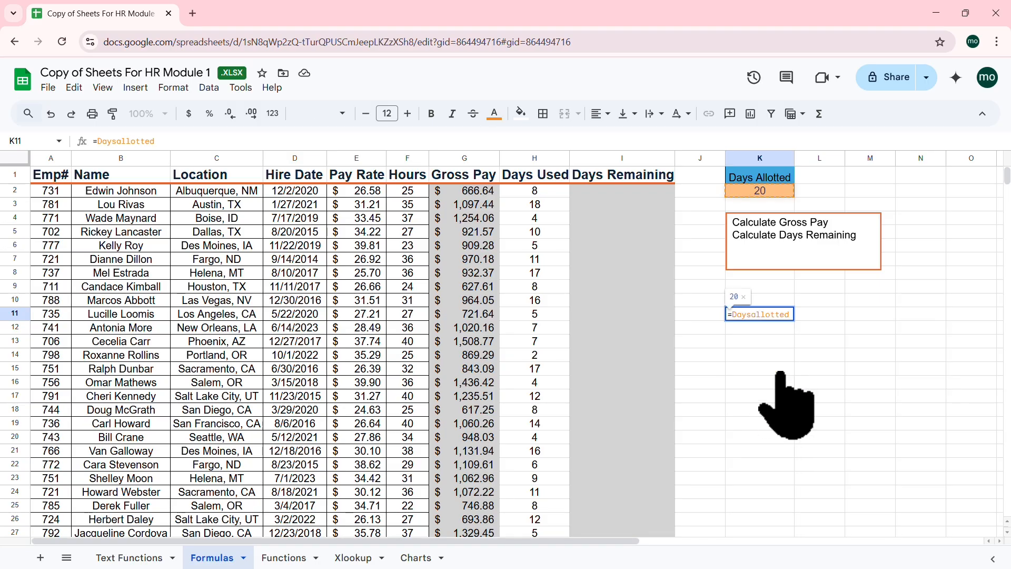
key(Return)
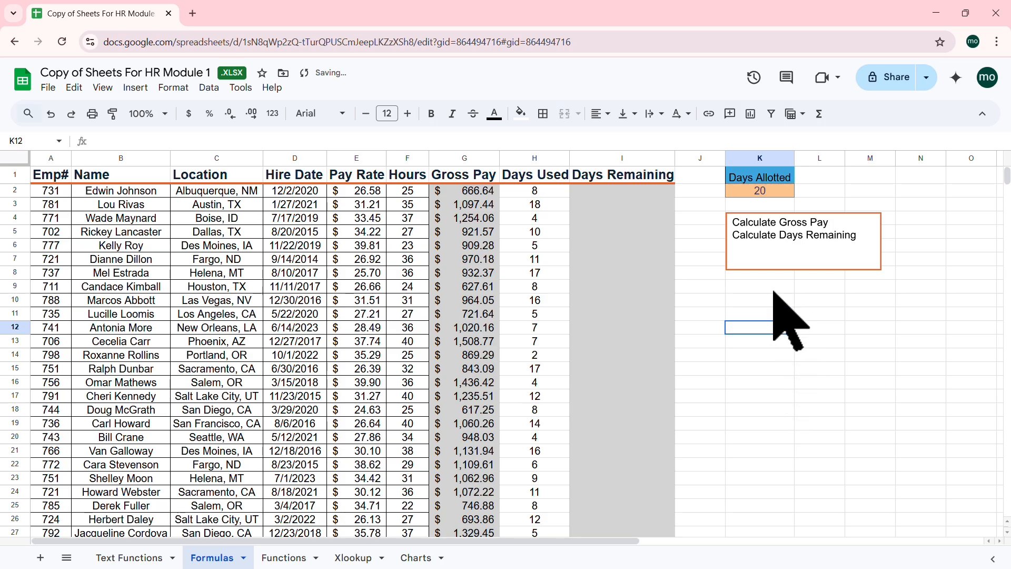
Set the Days Allotted value in K2 to 25 to test the named reference, and undo that change
click(766, 192)
text(2)
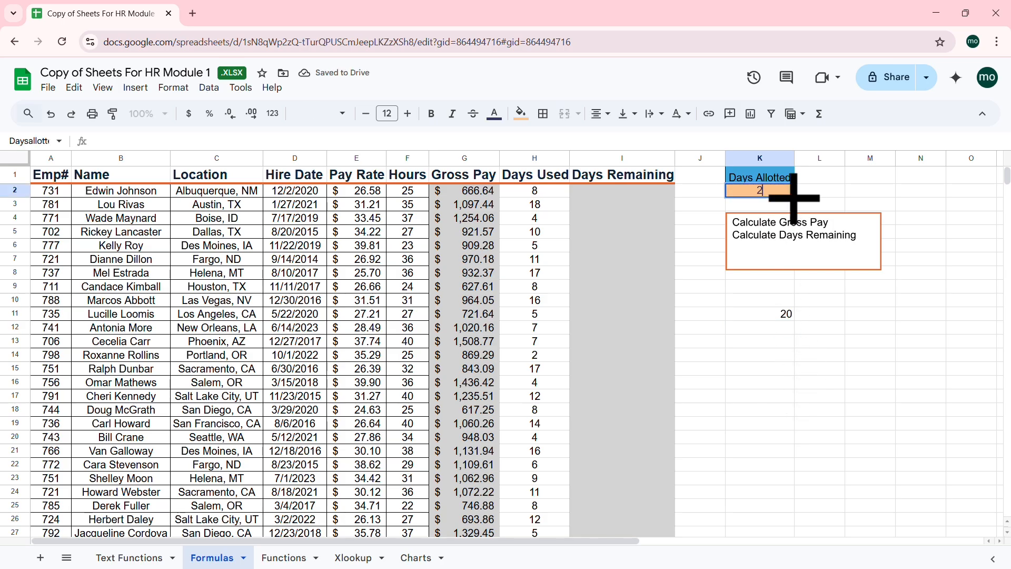
text(5)
key(Return)
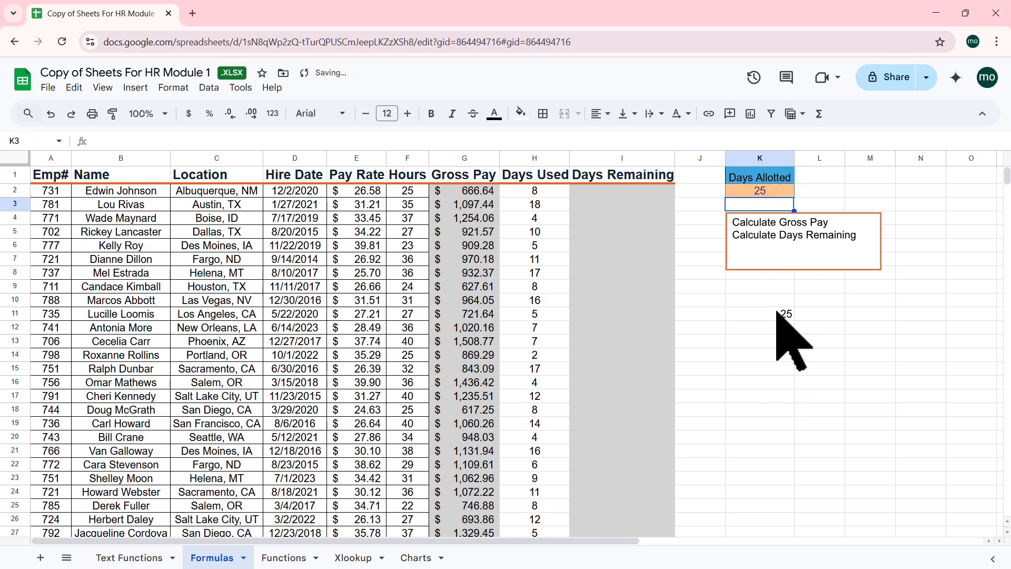
key(ctrl+z)
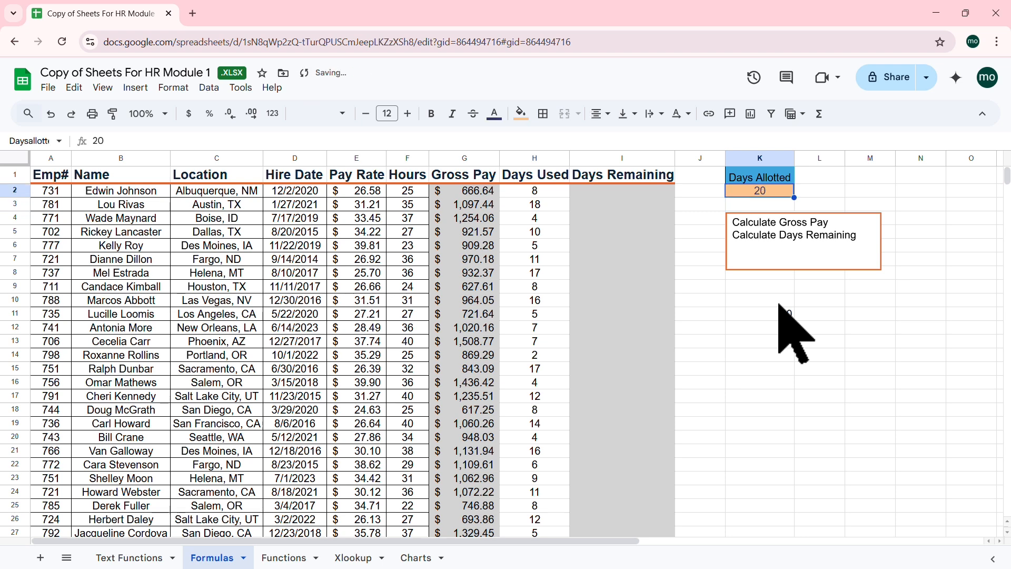
Clear the test formula from K11 and select the Days Allotted value cell K2
click(771, 314)
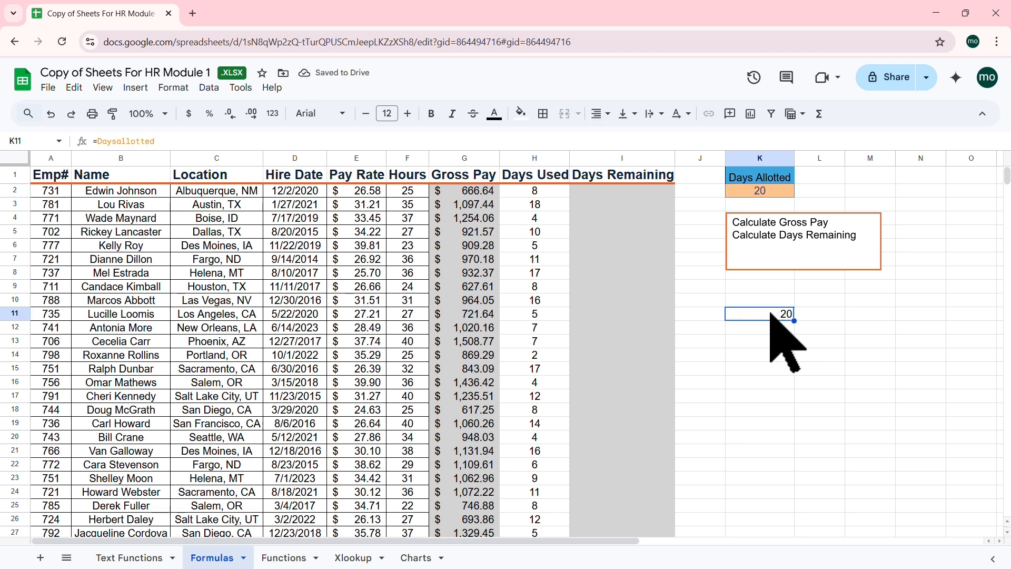
click(770, 190)
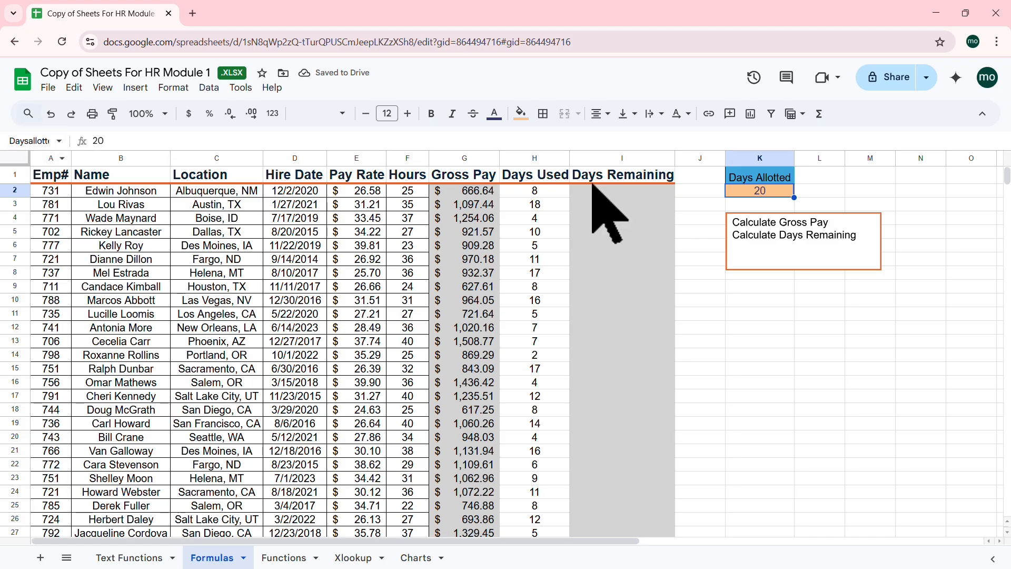
Enter =Daysallotted-H2 in I2 and fill it down the Days Remaining column for all employees
click(614, 190)
text(=)
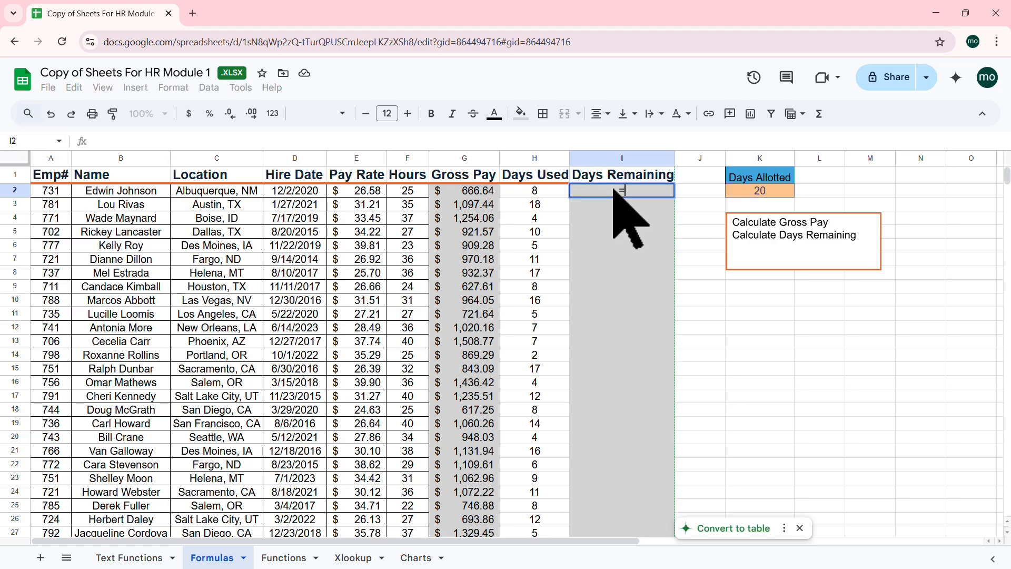
text(days)
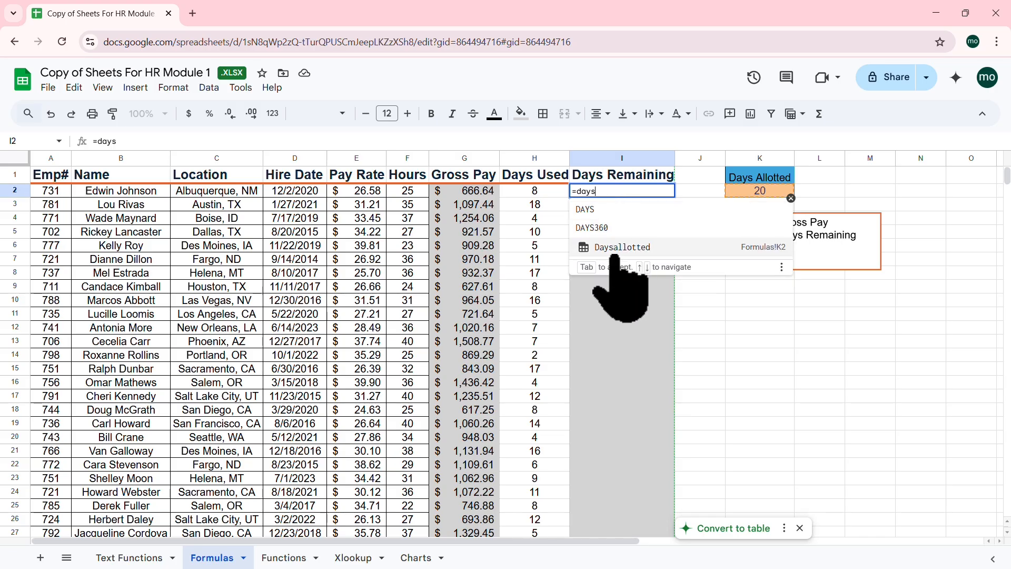
click(634, 252)
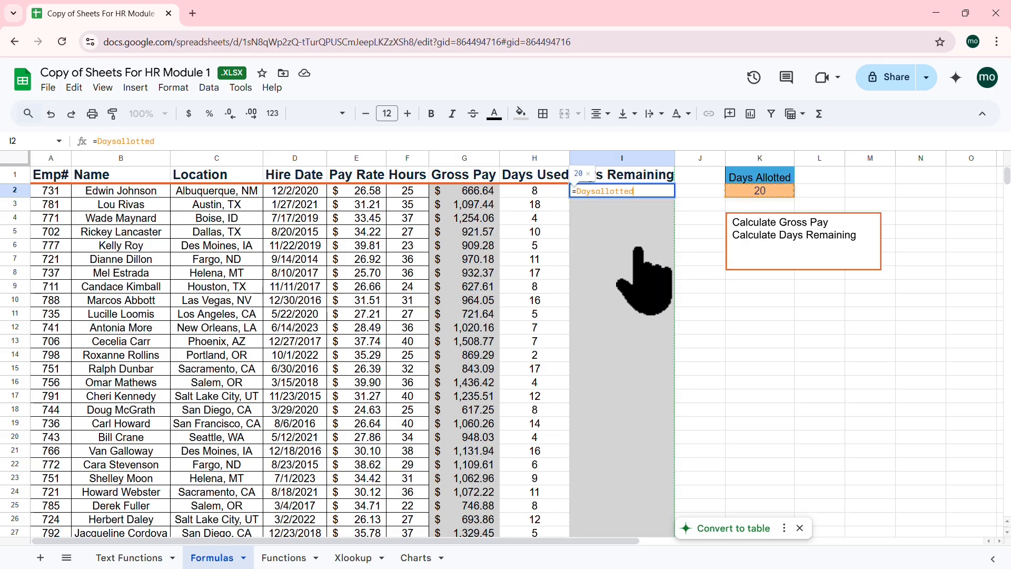
text(-)
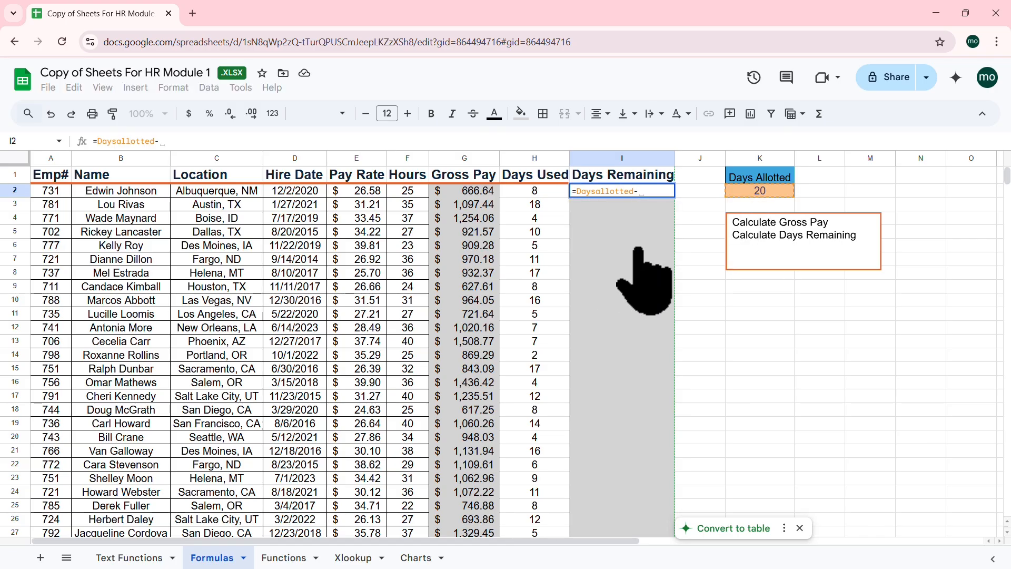
click(537, 192)
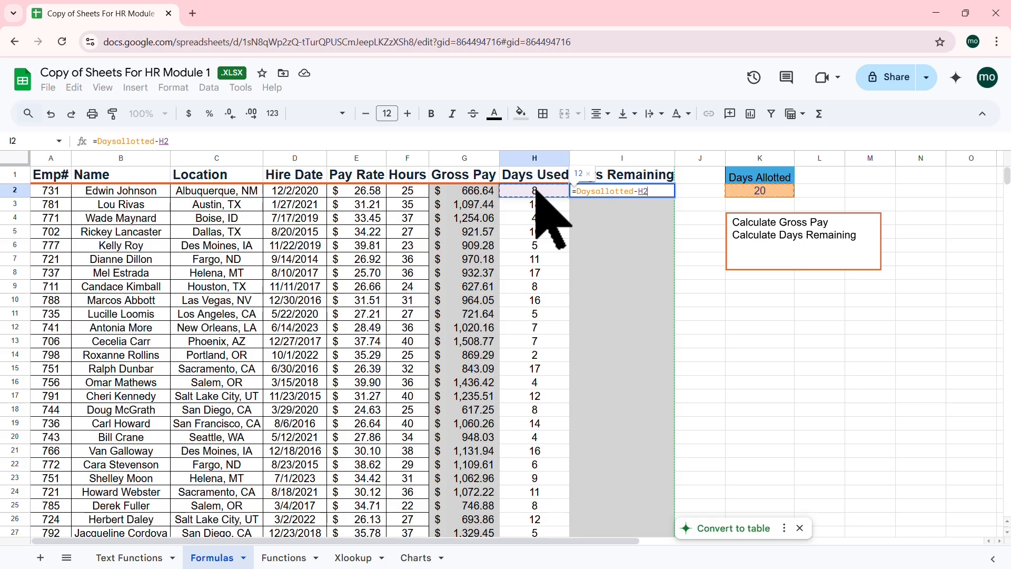
key(Return)
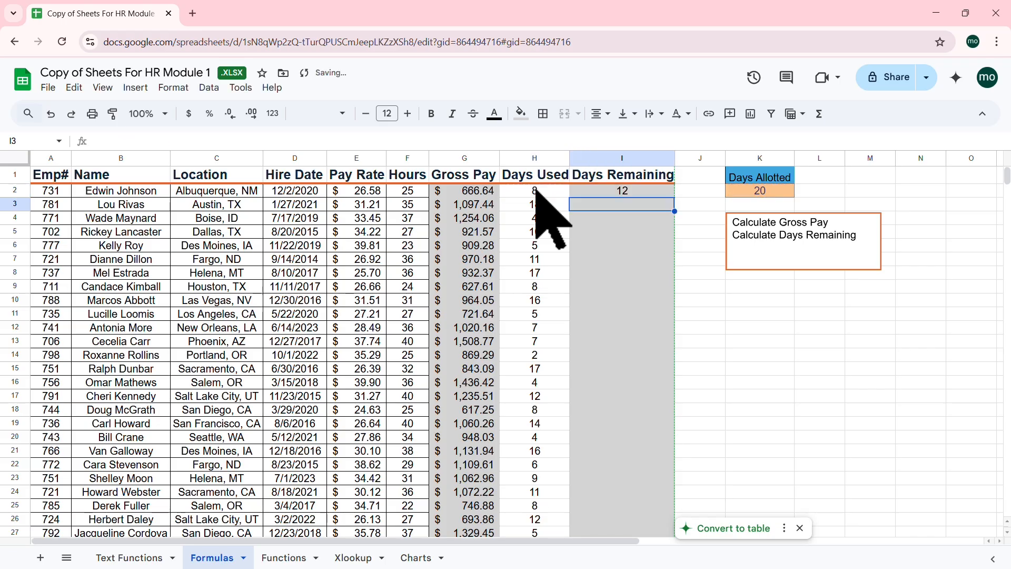
click(655, 192)
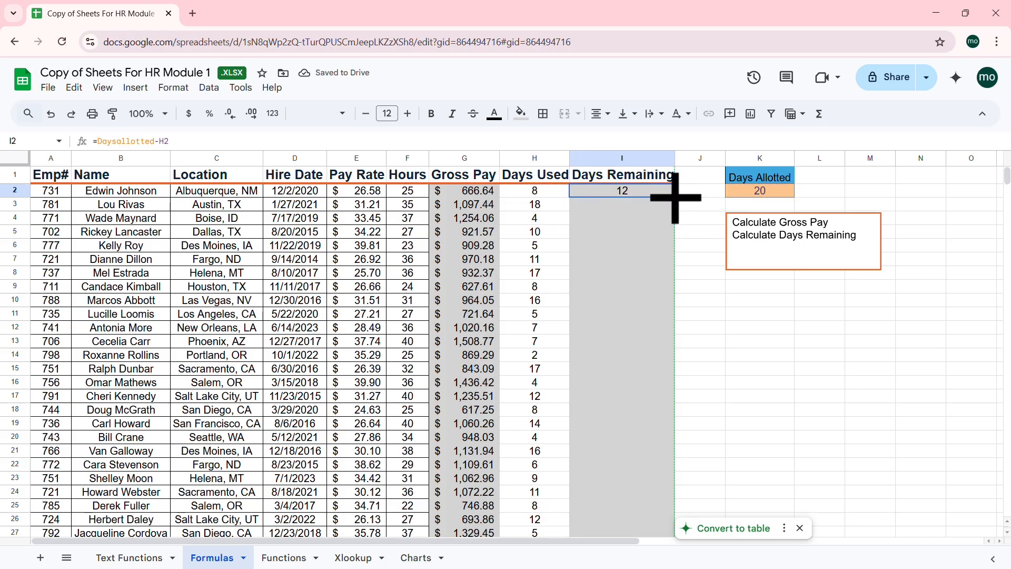
double_click(674, 197)
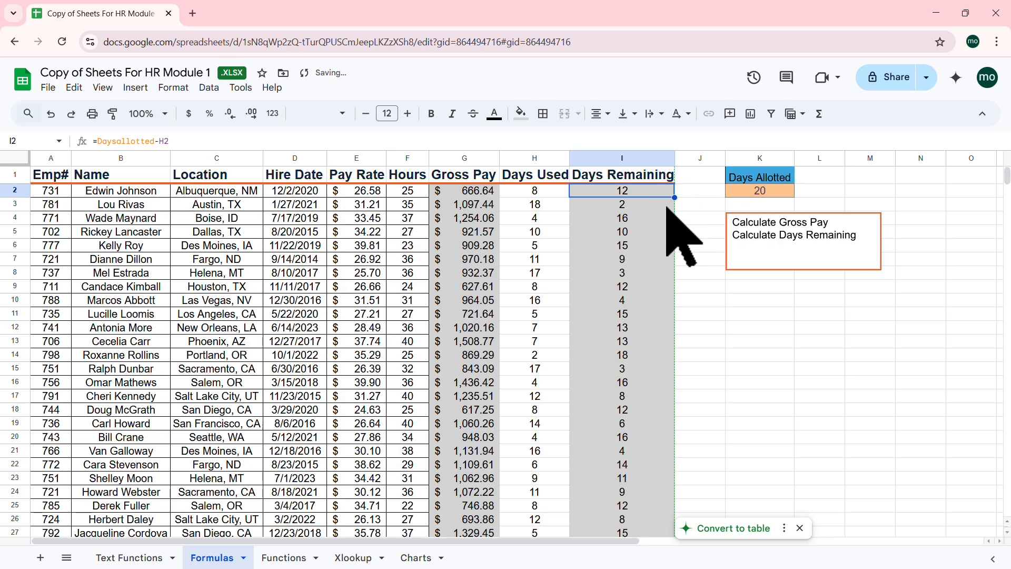
Inspect the copied Days Remaining formulas in I3 and I4 to check their cell references
double_click(635, 207)
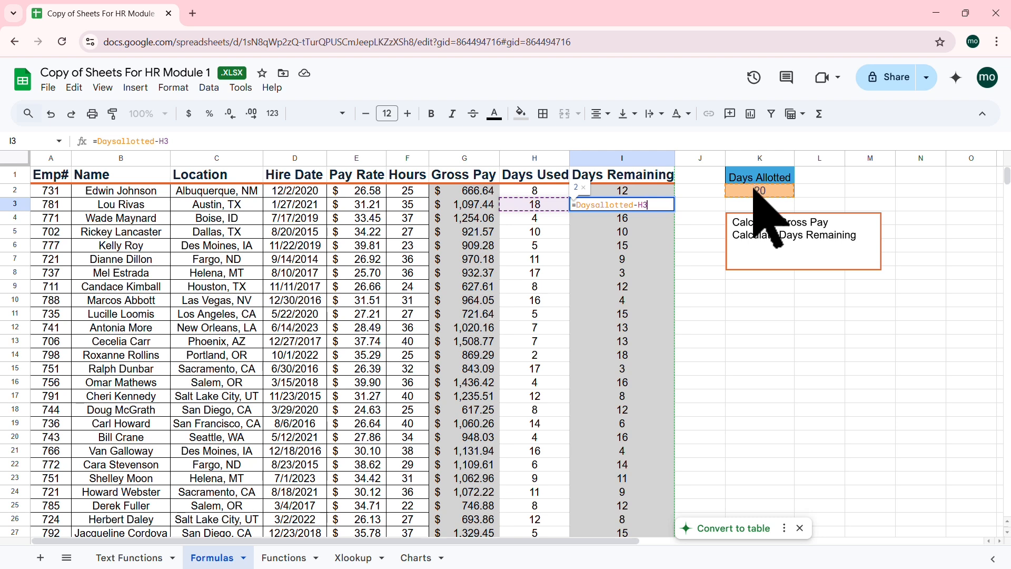
key(Escape)
double_click(636, 217)
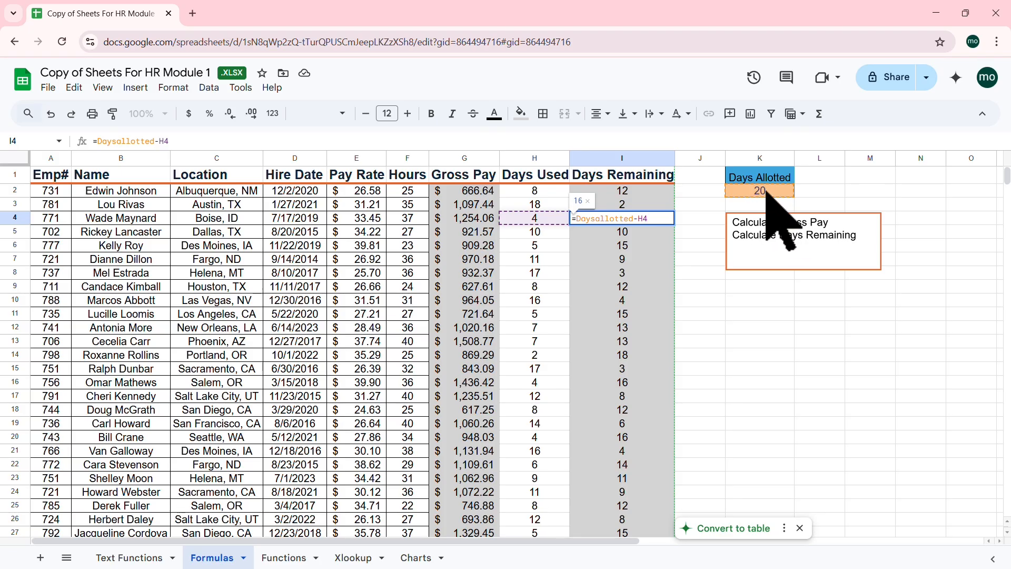
key(Return)
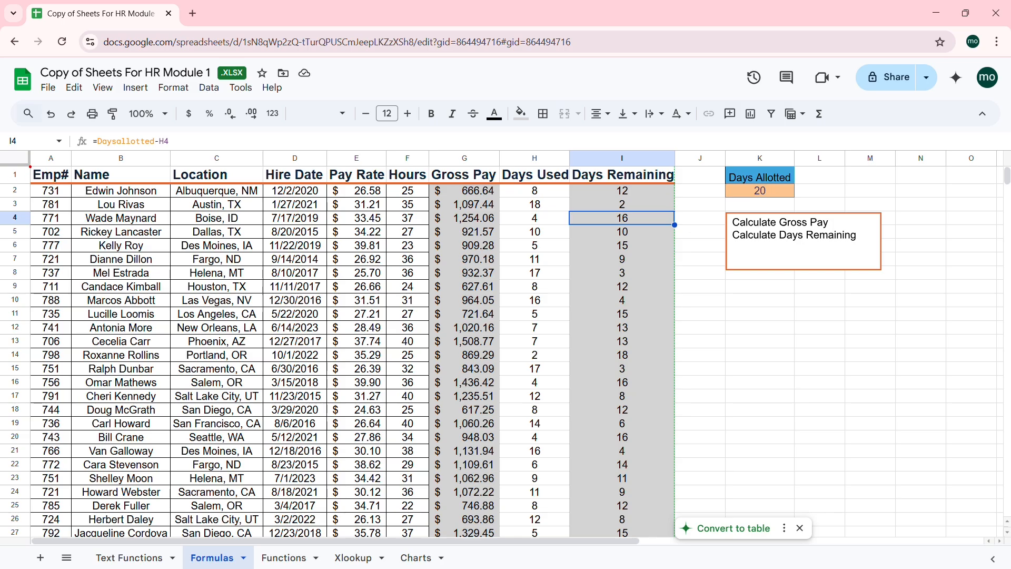
mouse_move(30, 165)
mouse_down()
mouse_move(384, 353)
mouse_move(672, 536)
mouse_up()
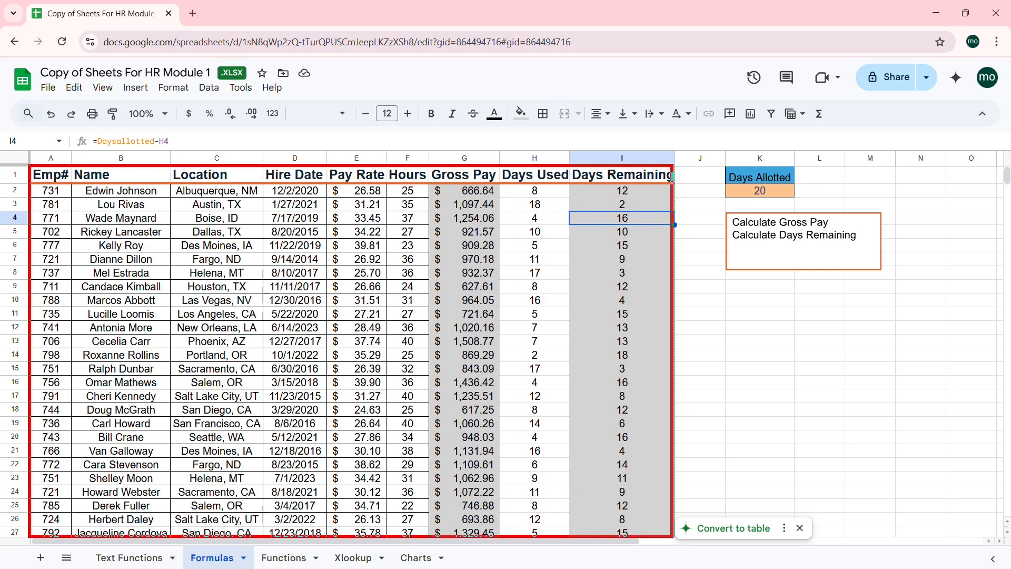
mouse_move(716, 160)
mouse_down()
mouse_move(803, 203)
mouse_move(908, 189)
mouse_move(917, 318)
mouse_move(819, 323)
mouse_up()
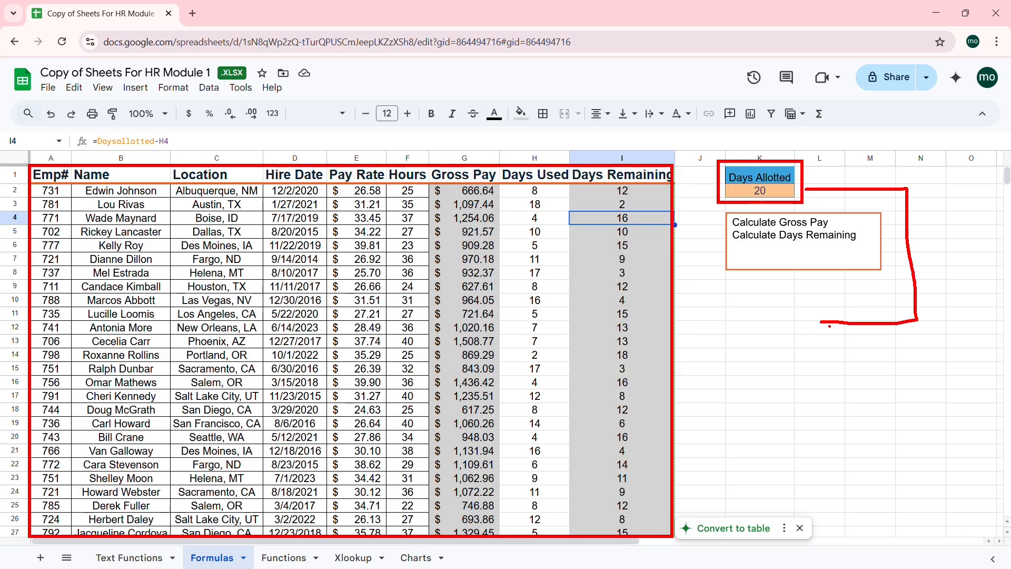
text(t)
text(Lock or)
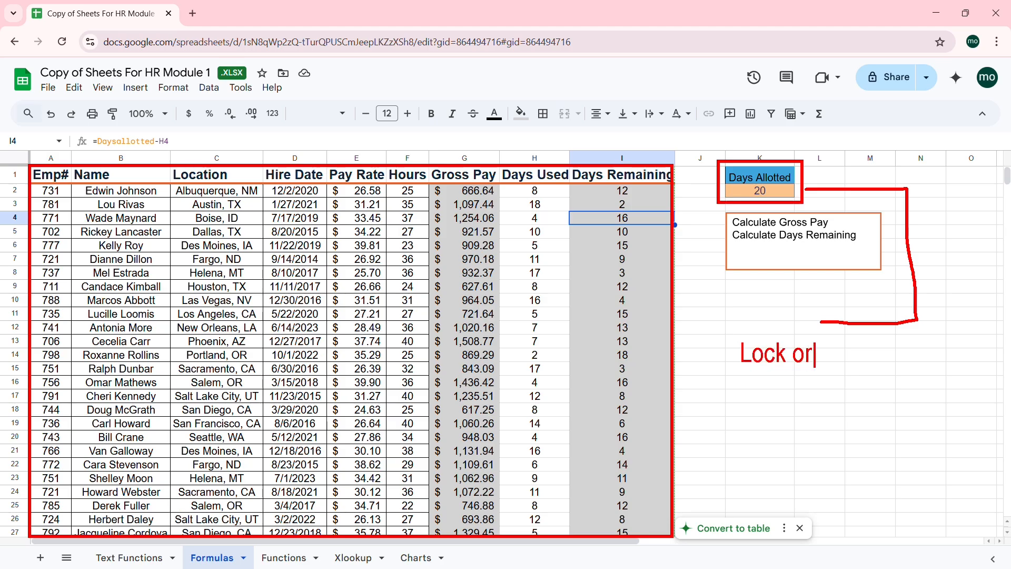
text( absolute r)
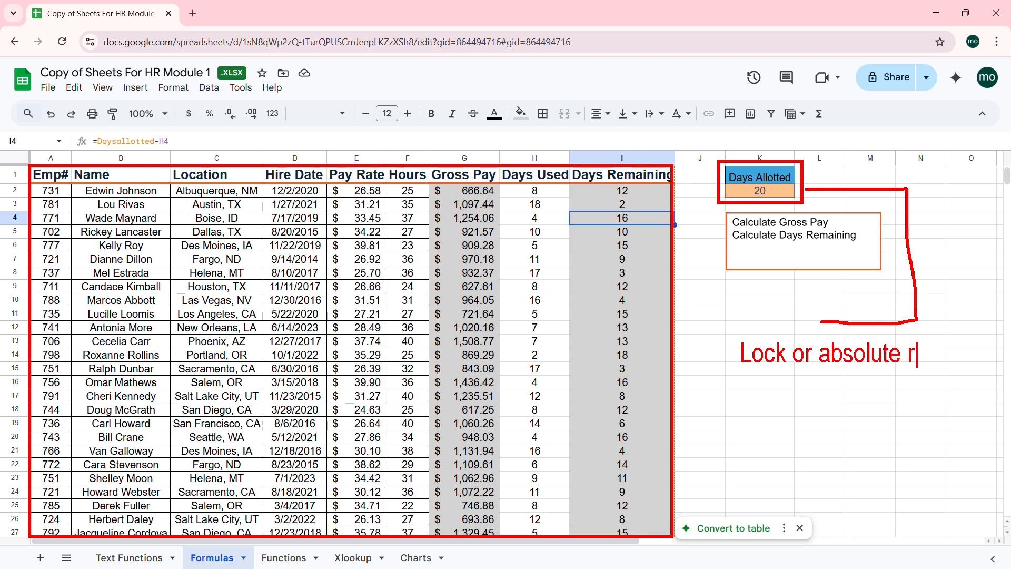
text(ef)
key(Escape)
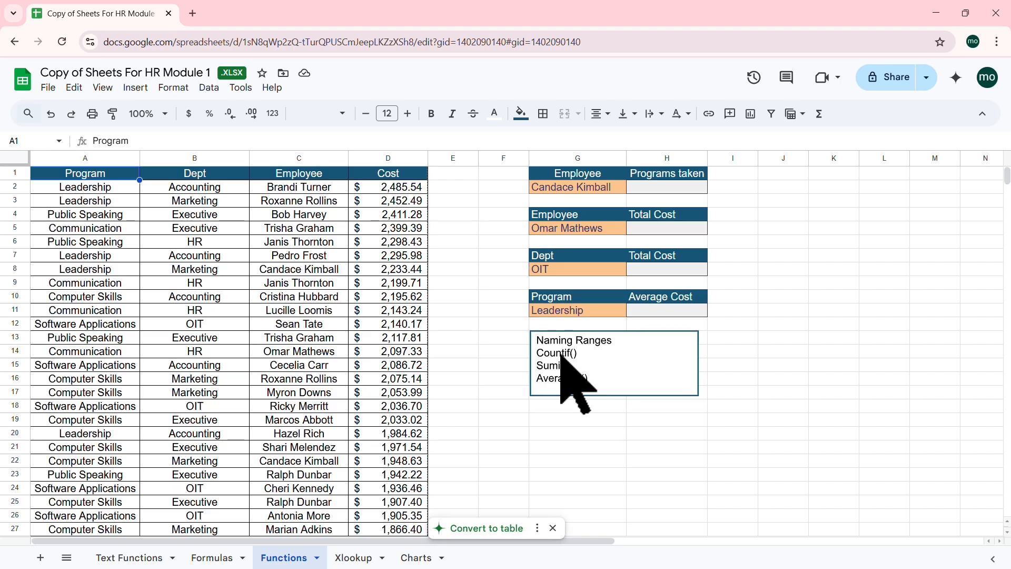
click(492, 256)
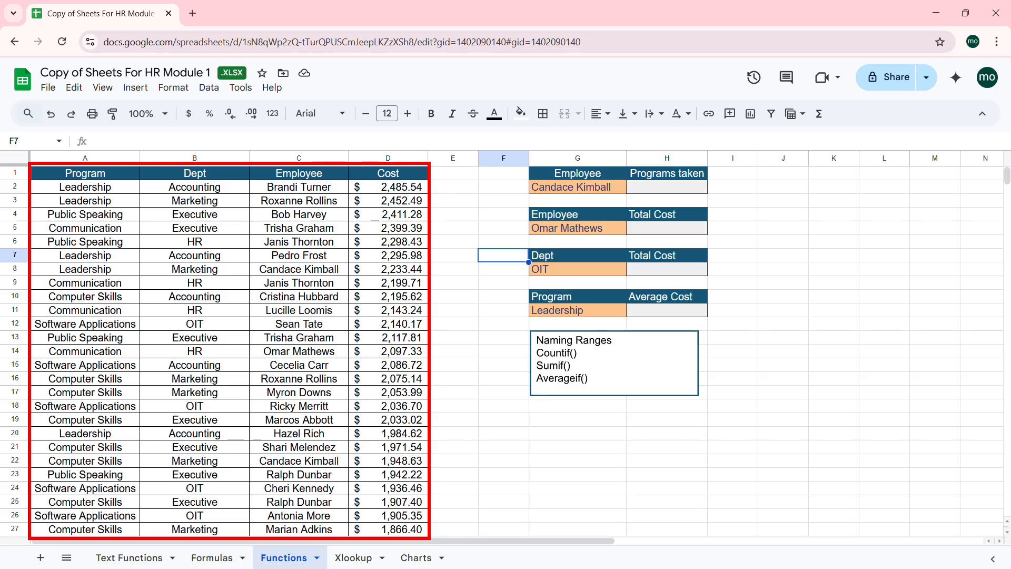
drag(339, 187, 366, 174)
drag(117, 187, 138, 170)
drag(229, 184, 246, 170)
mouse_move(440, 187)
mouse_down()
mouse_move(458, 187)
mouse_move(430, 188)
mouse_move(442, 194)
mouse_up()
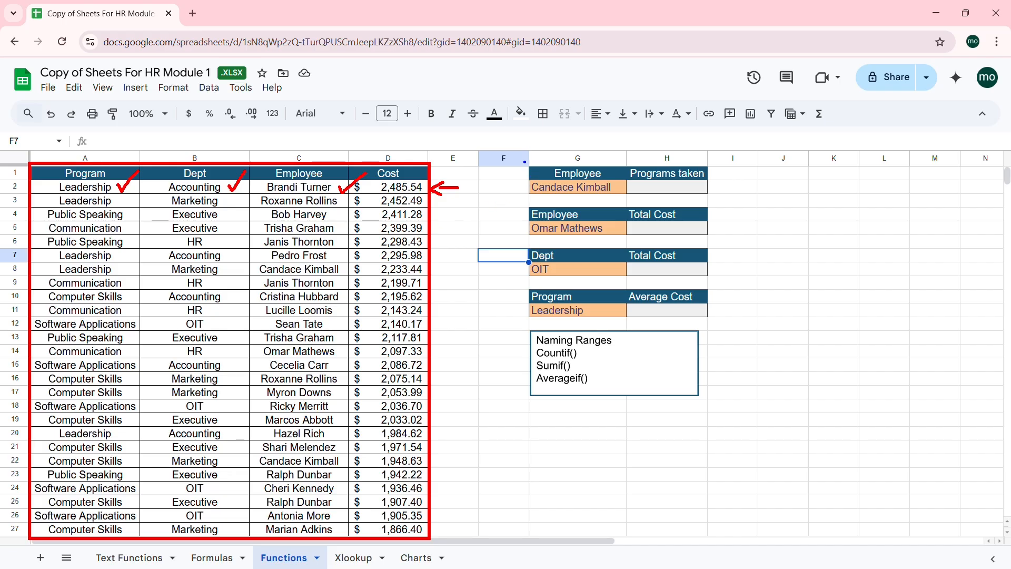
mouse_move(522, 154)
mouse_down()
mouse_move(584, 228)
mouse_move(722, 316)
mouse_move(723, 327)
mouse_up()
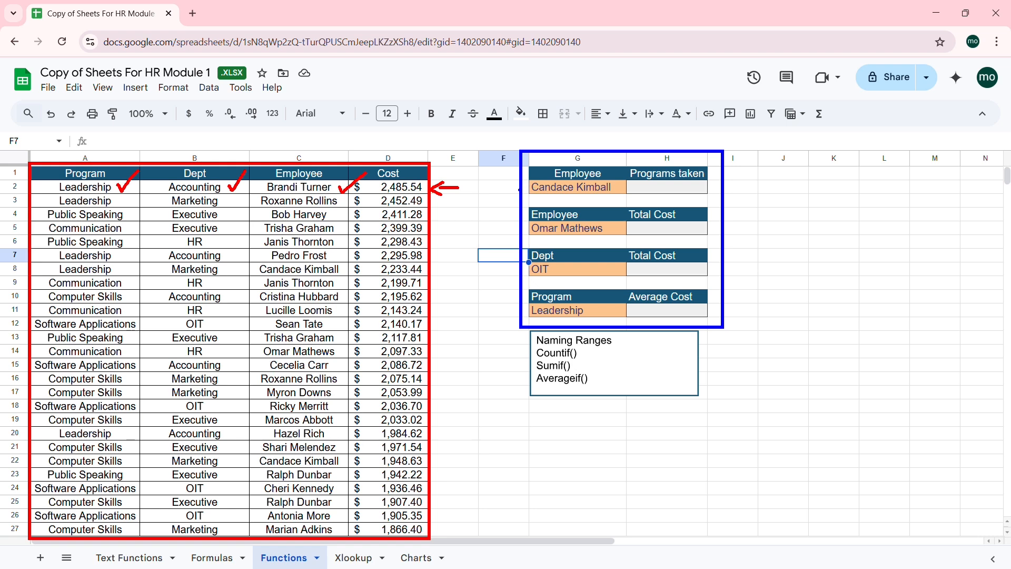
drag(488, 205, 526, 187)
drag(523, 229, 478, 240)
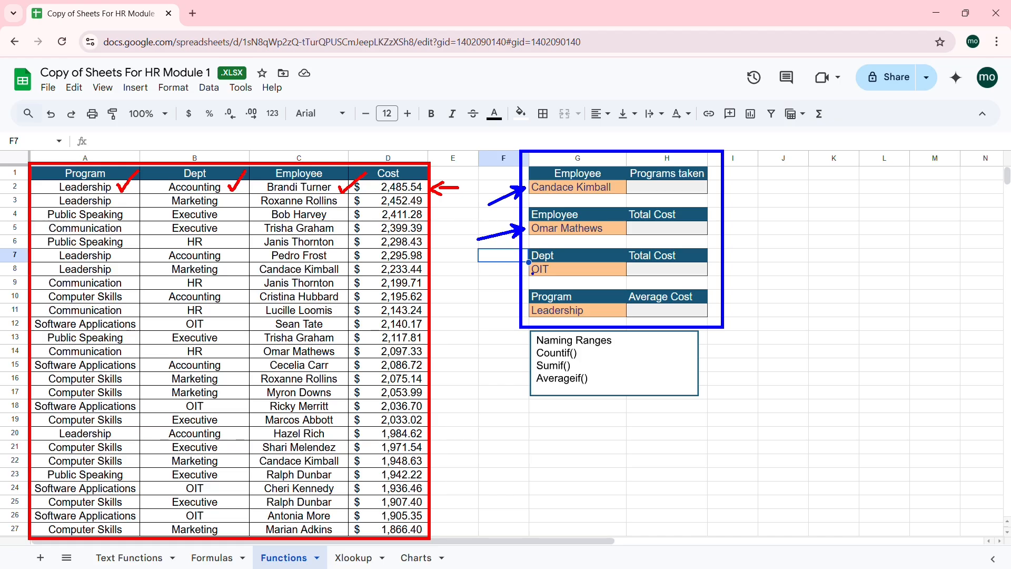
mouse_move(524, 270)
mouse_down()
mouse_move(499, 282)
mouse_move(523, 270)
mouse_up()
drag(523, 310, 482, 325)
drag(681, 186, 706, 174)
drag(694, 224, 714, 215)
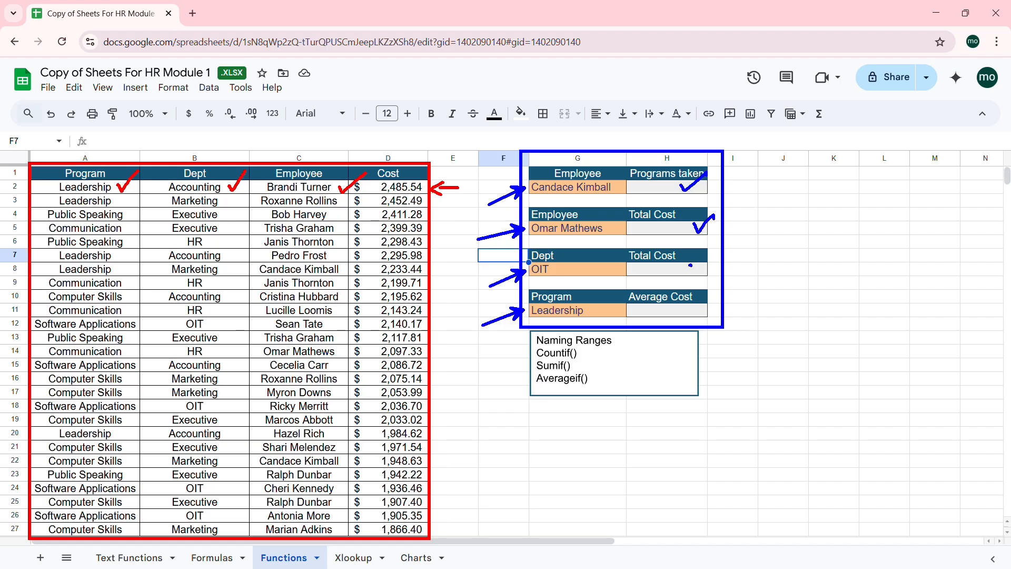
drag(690, 265, 721, 246)
mouse_move(693, 303)
mouse_down()
mouse_move(699, 311)
mouse_move(731, 282)
mouse_up()
key(Escape)
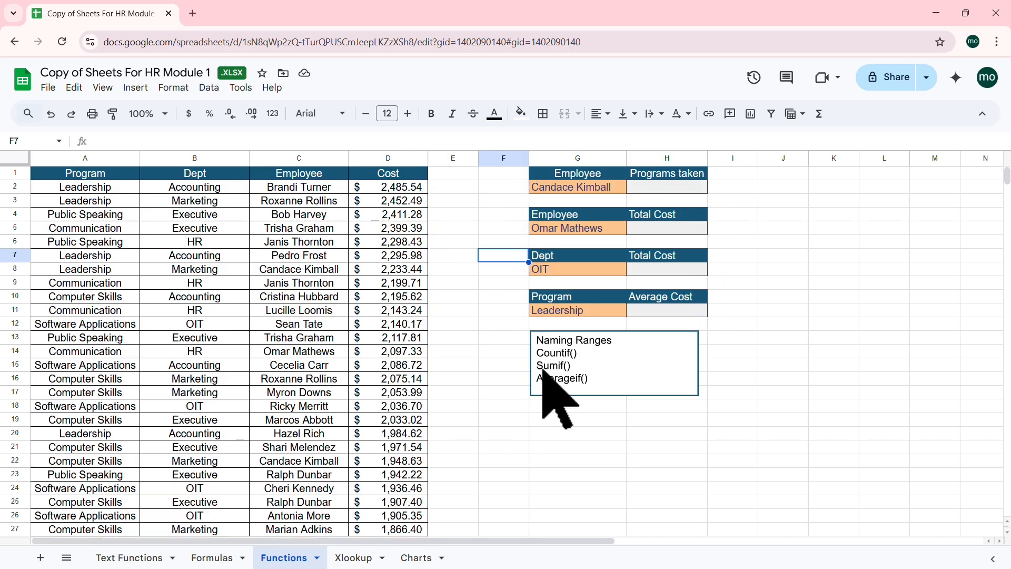
On the Functions sheet, select the empty Programs taken result cell H2
click(661, 174)
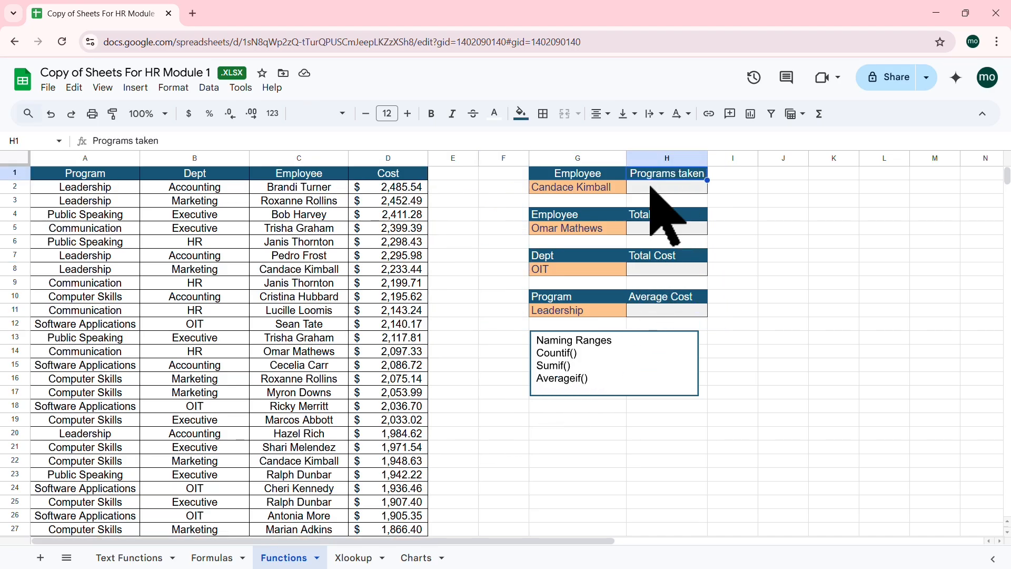
click(652, 188)
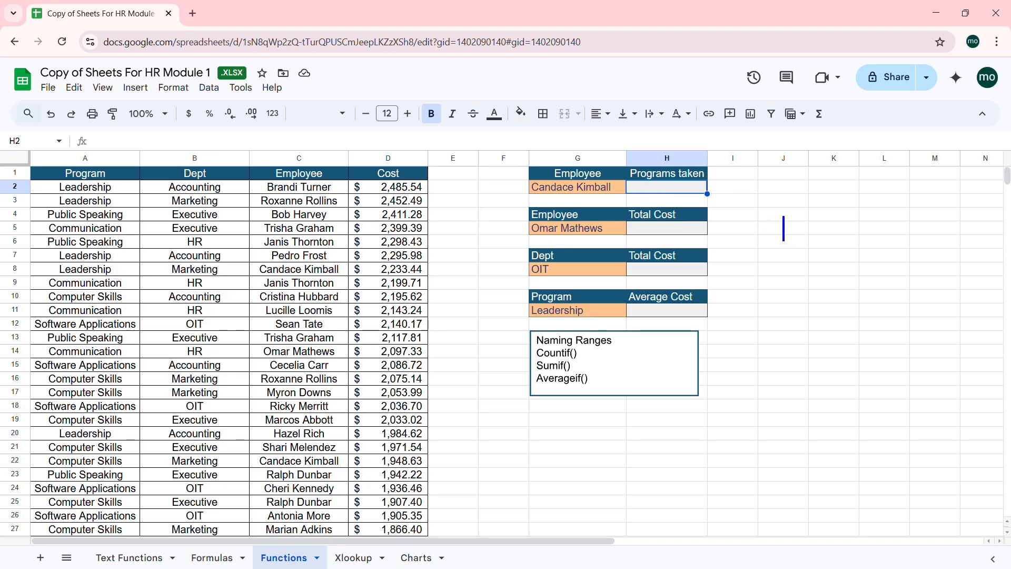
text(Range to search)
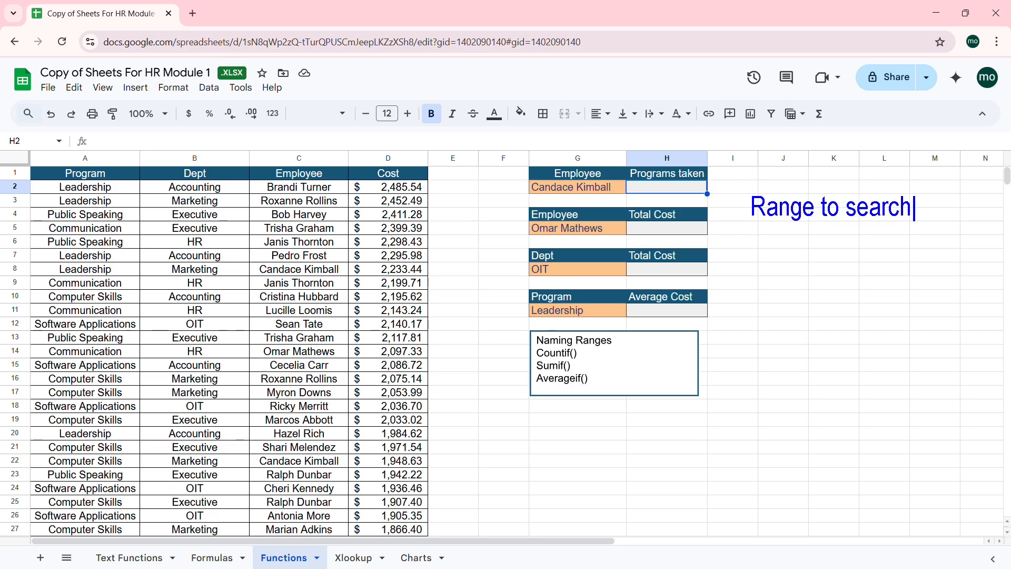
key(Return)
text(Criter)
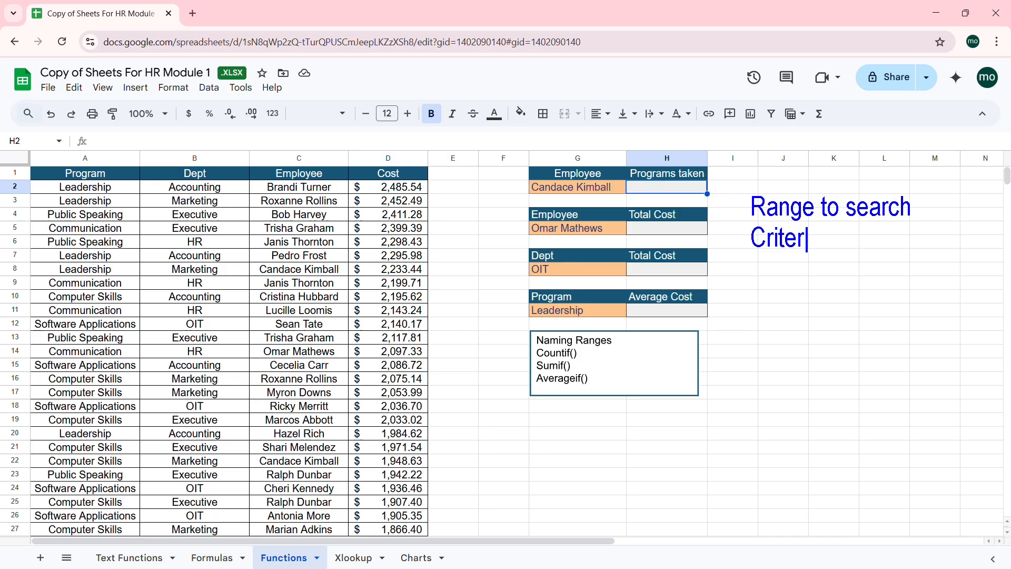
text(ia)
key(Escape)
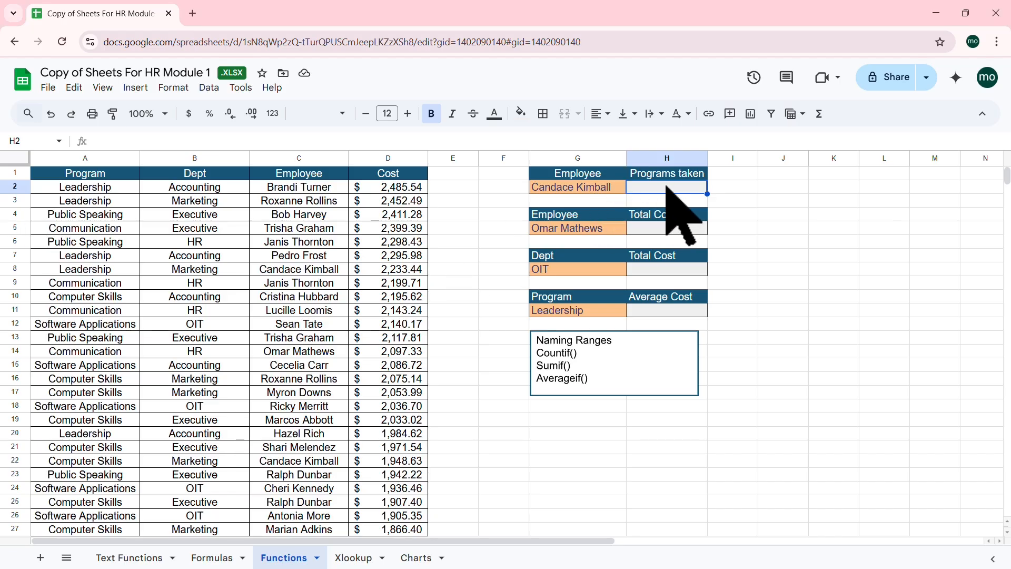
Start a COUNTIF formula in H2, read the function's argument help, and dismiss that help
click(576, 140)
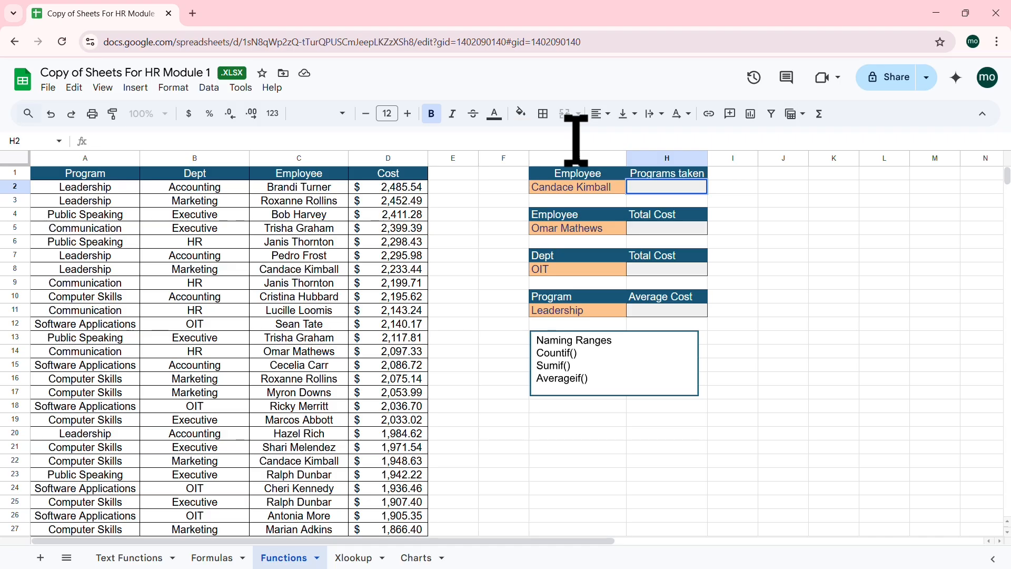
text(=coun)
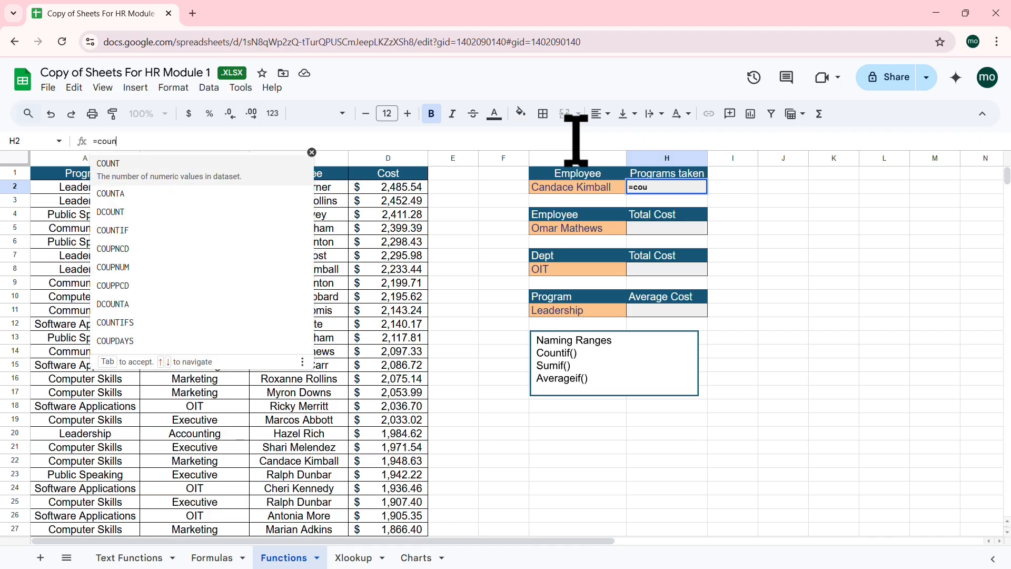
text(t)
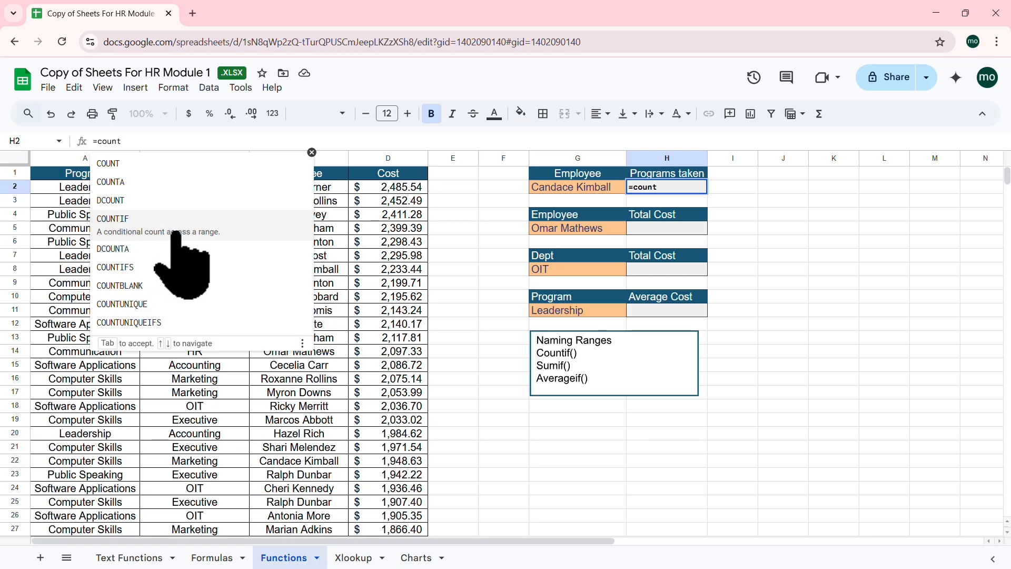
click(148, 230)
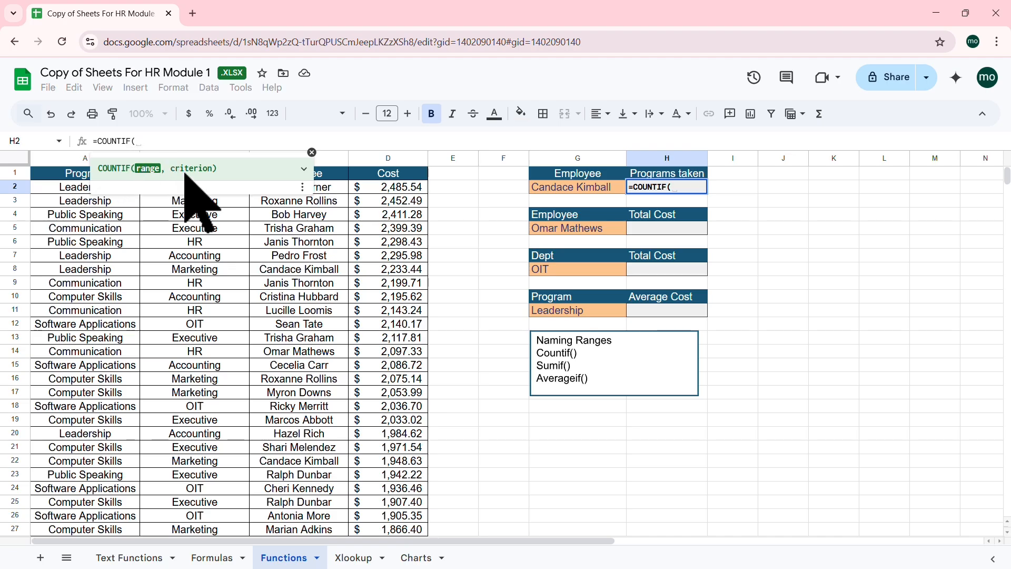
click(304, 170)
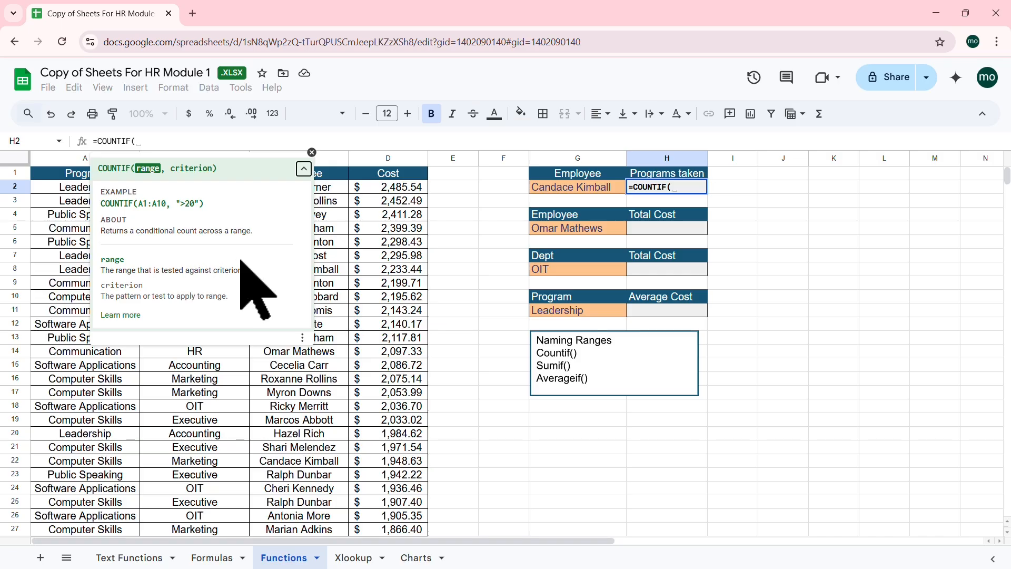
click(304, 168)
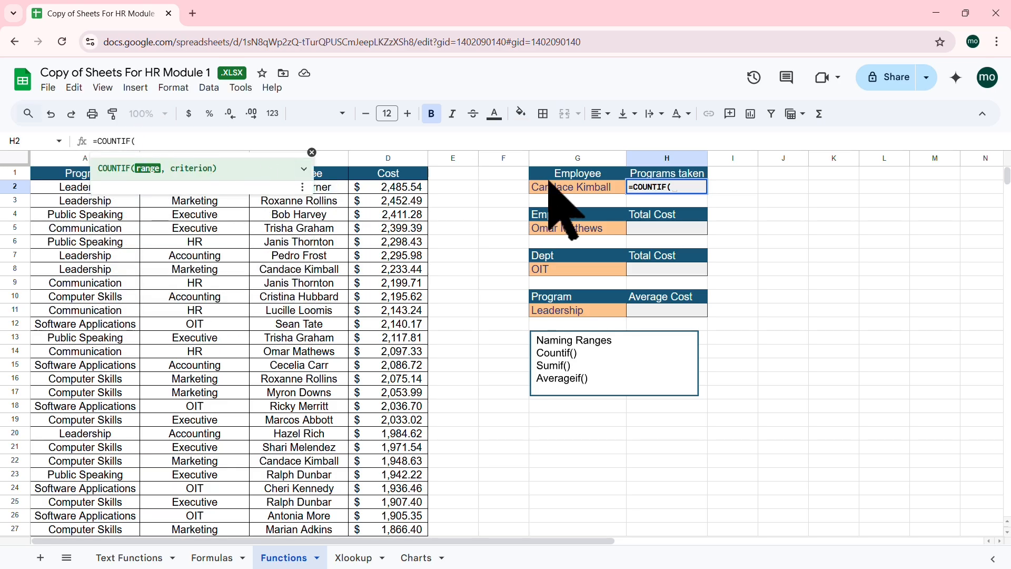
click(312, 153)
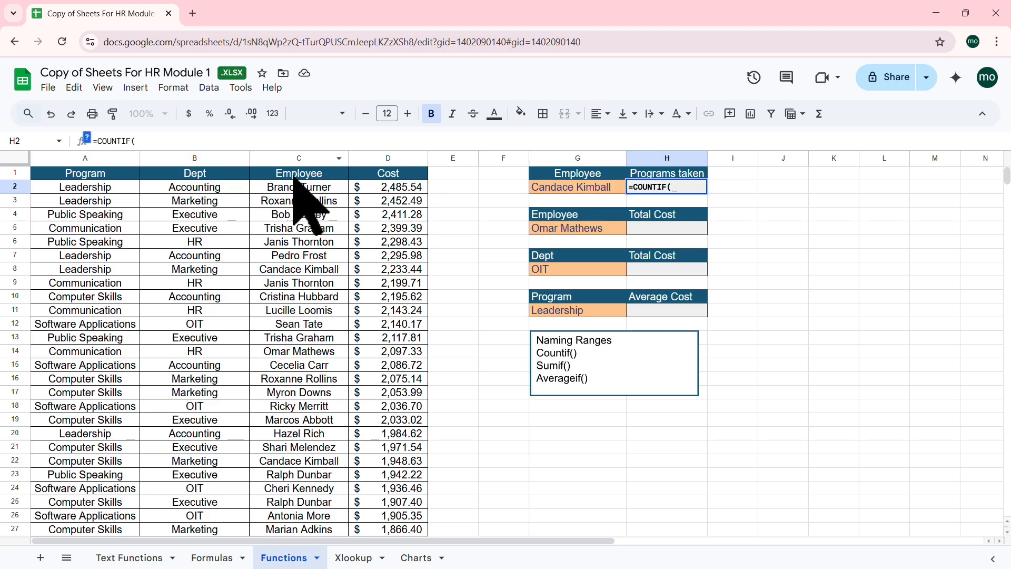
Supply the Employee column cells C2:C51 as the COUNTIF range and continue to the criterion argument
drag(318, 188, 312, 373)
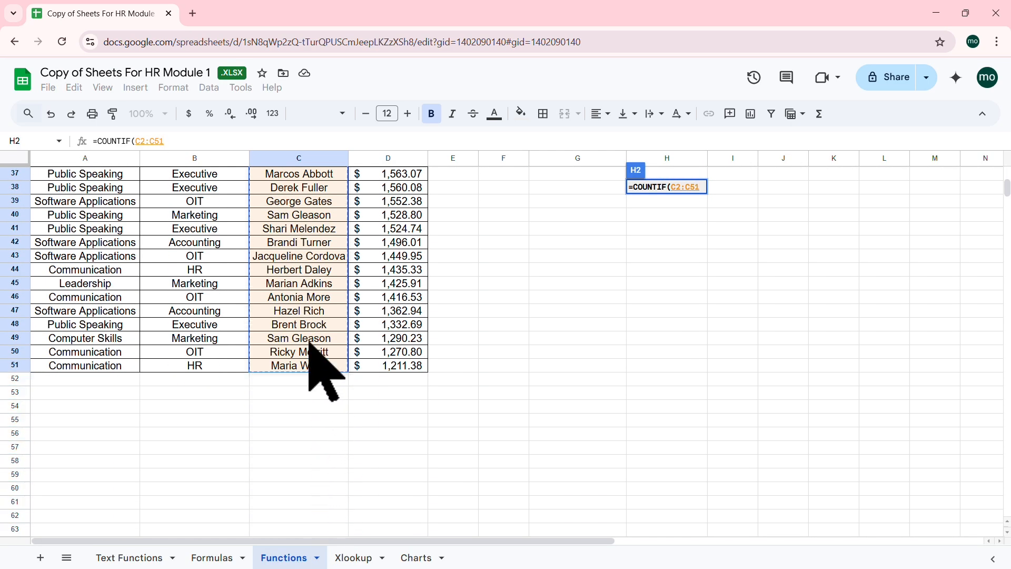
scroll(311, 347, up, 10)
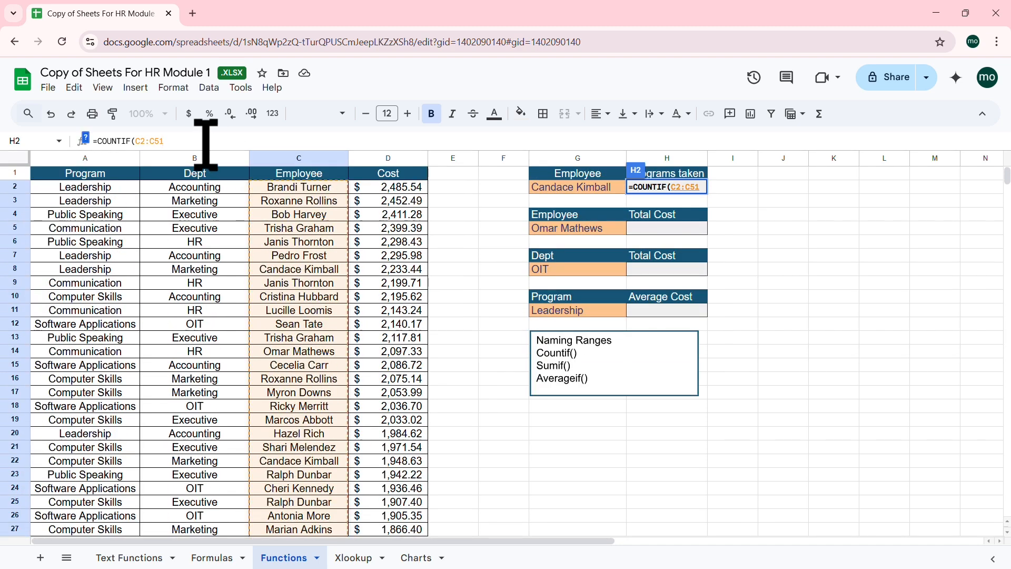
text(,)
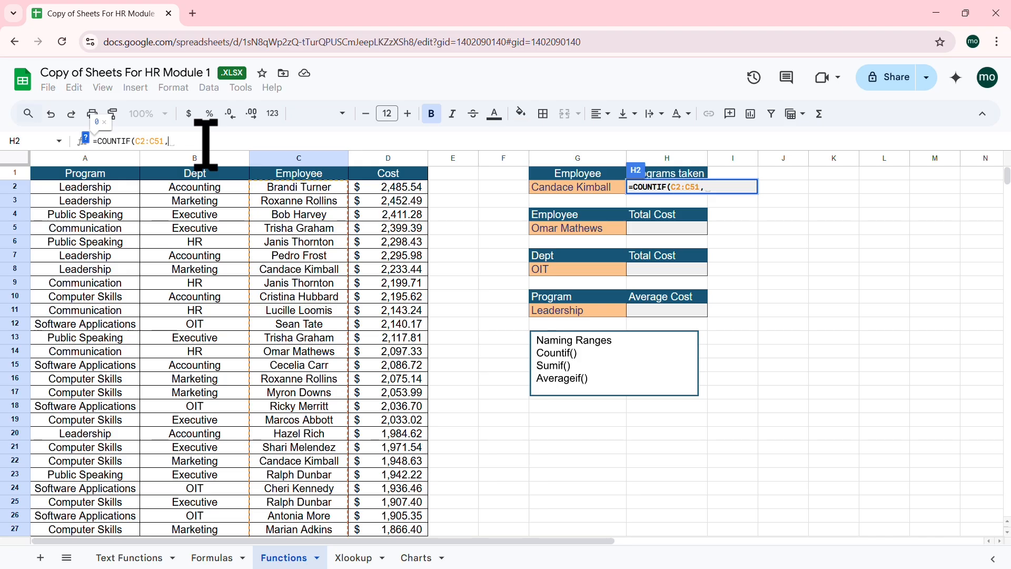
click(86, 139)
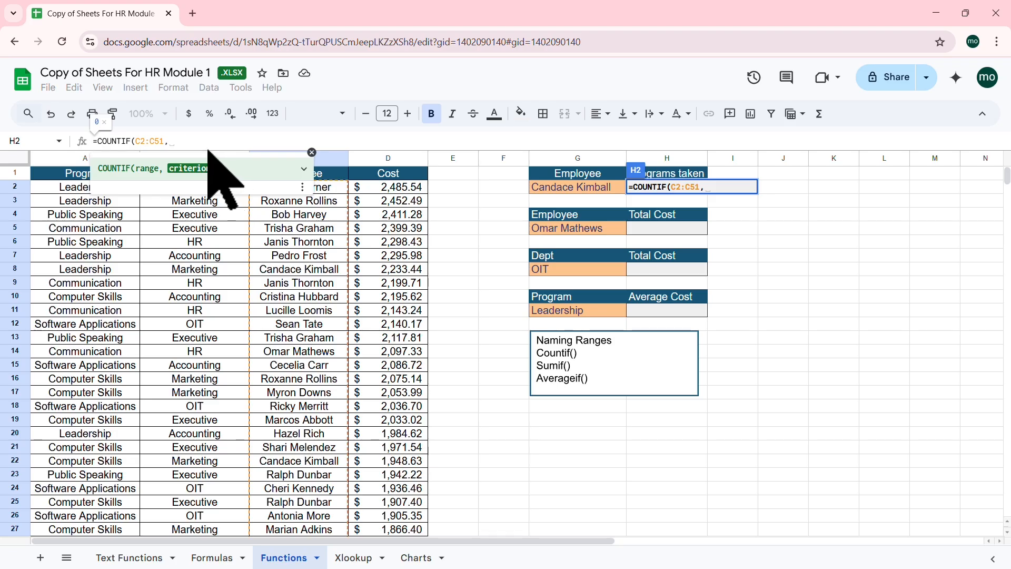
text("Can)
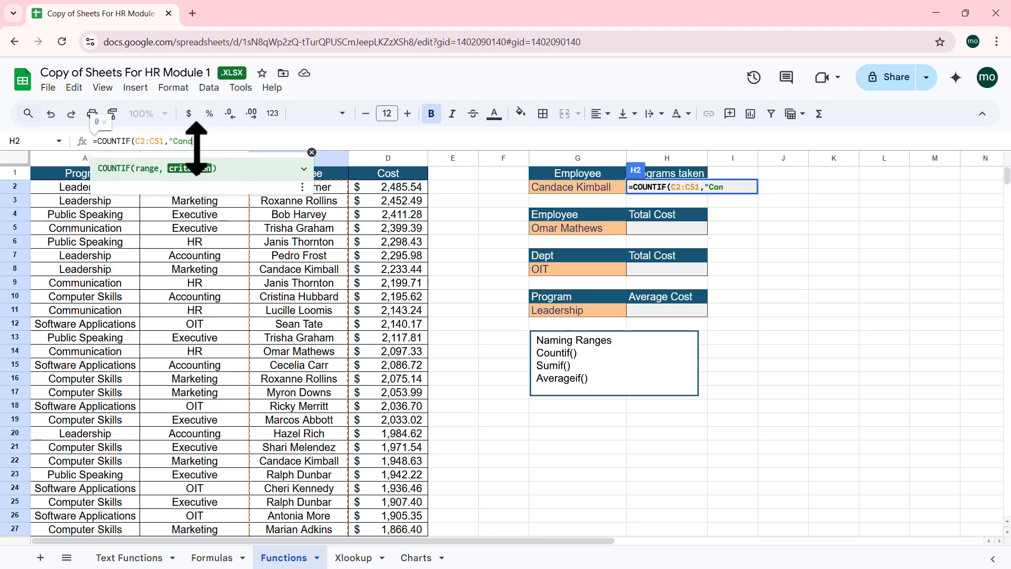
text(dace Kimball")
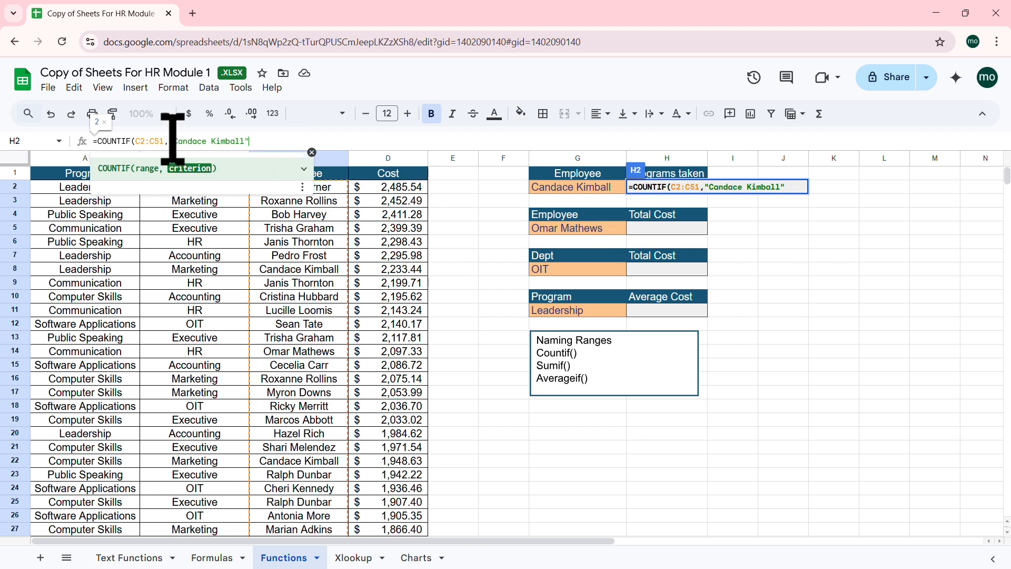
drag(173, 140, 258, 142)
key(BackSpace)
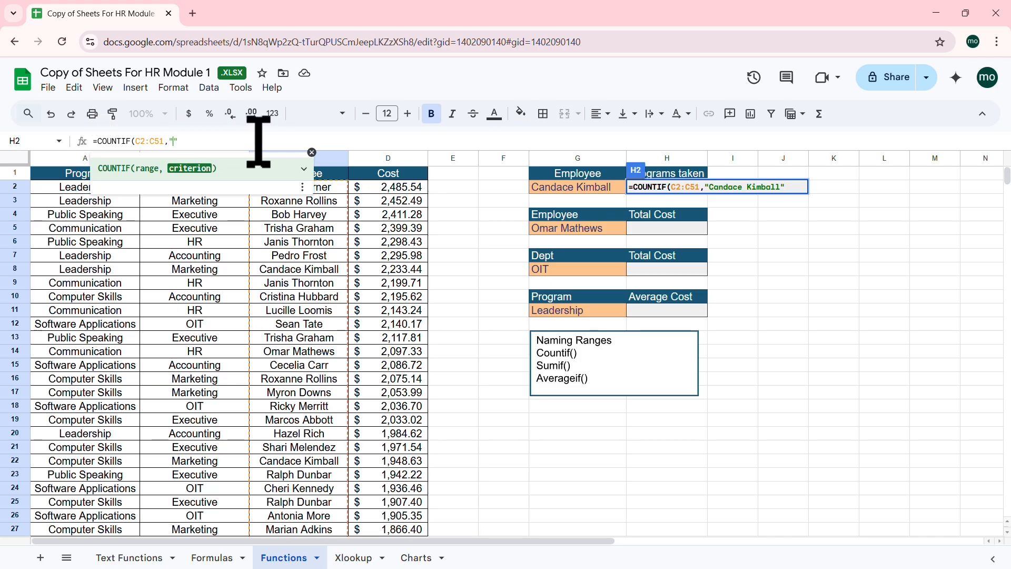
key(BackSpace)
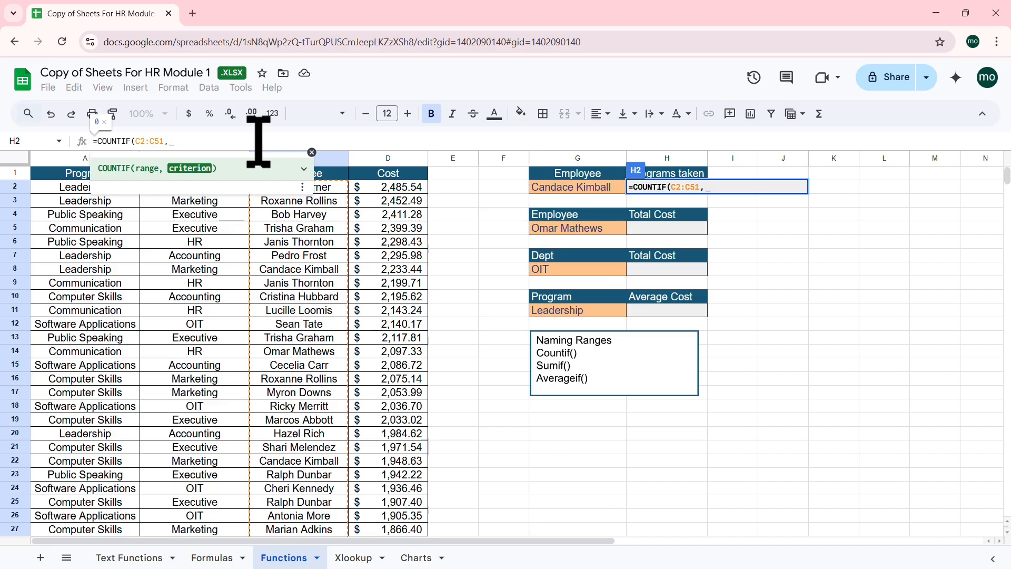
Complete the COUNTIF formula in H2 with cell G2 as the criterion and centre its result horizontally
click(582, 189)
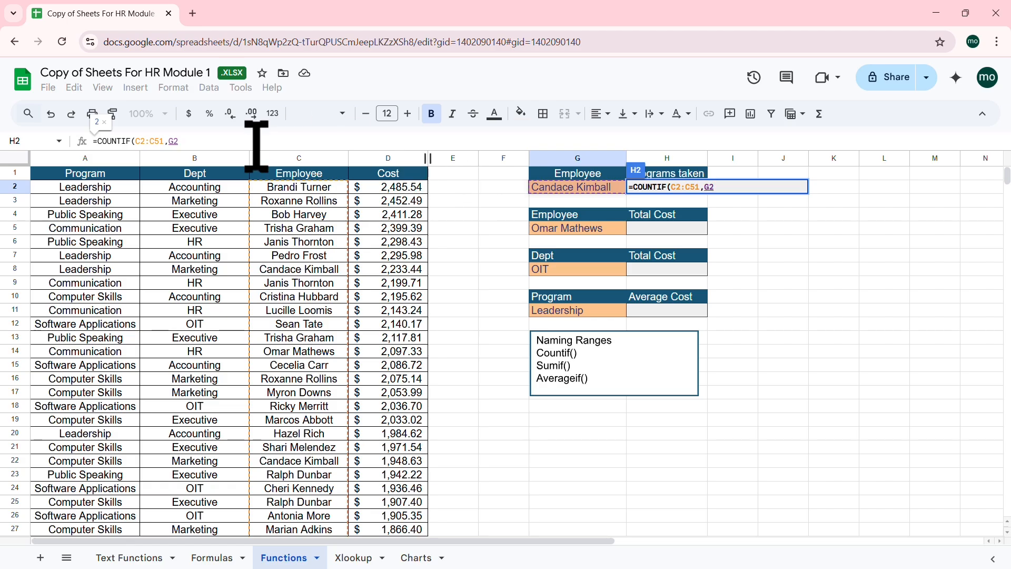
text())
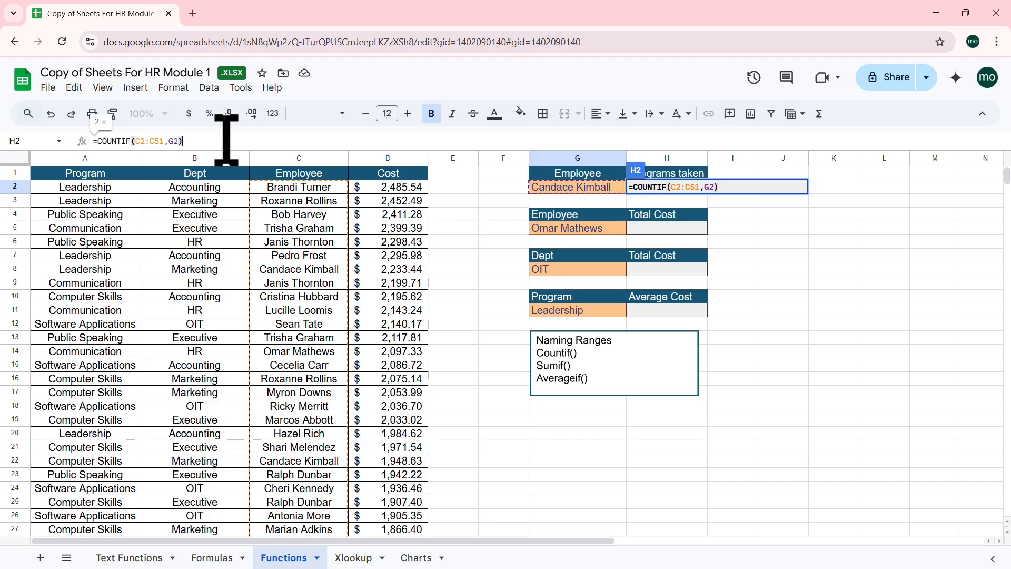
key(Return)
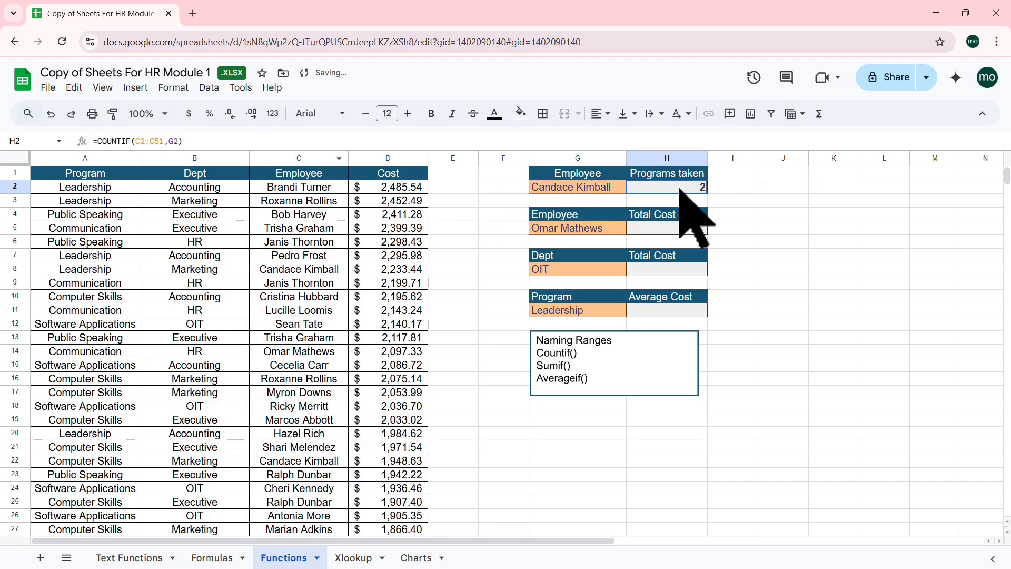
click(601, 114)
click(623, 140)
Check the Employee column down to row 51 for every row that matches the employee named in G2
click(309, 218)
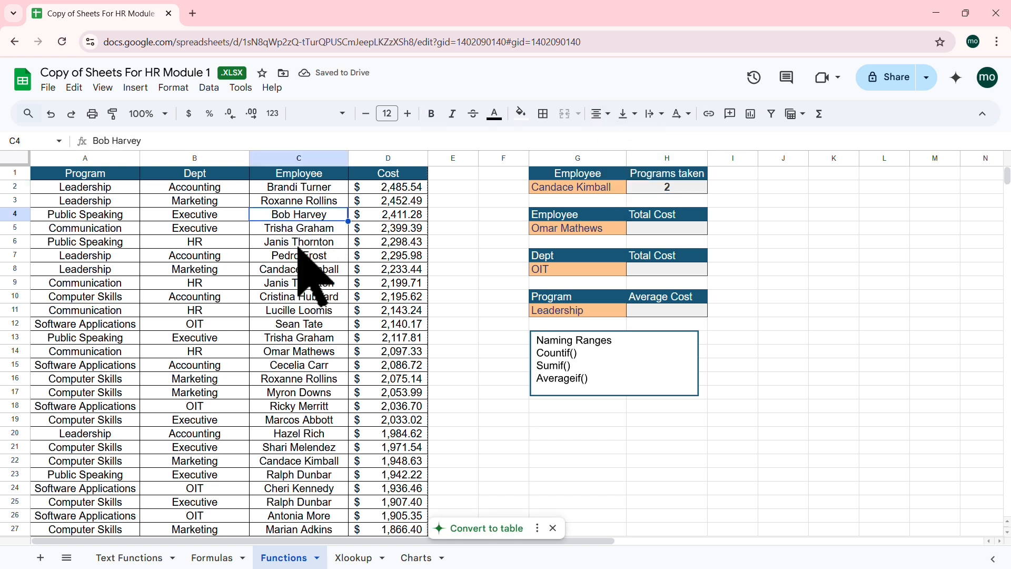
click(22, 269)
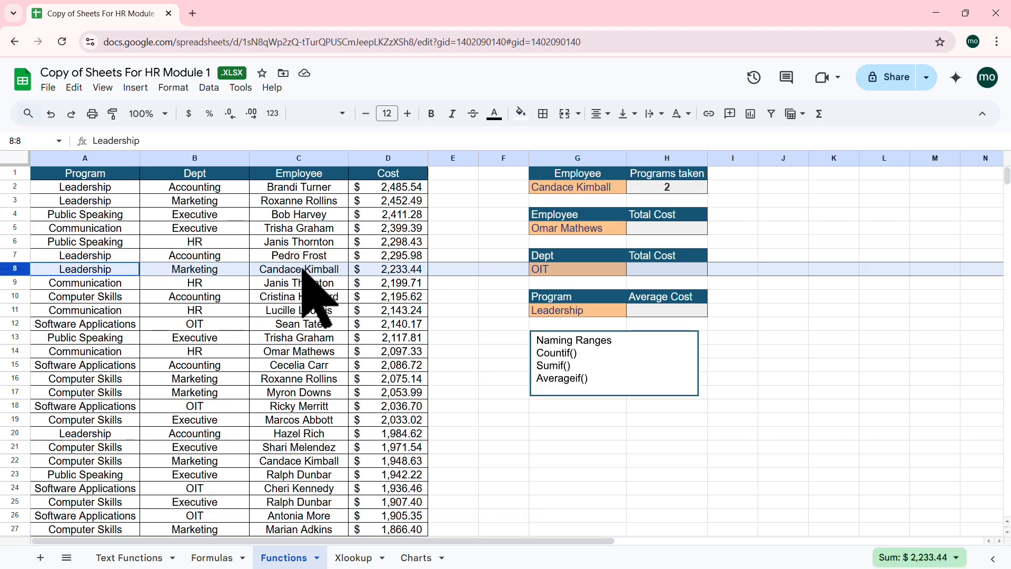
scroll(294, 306, down, 5)
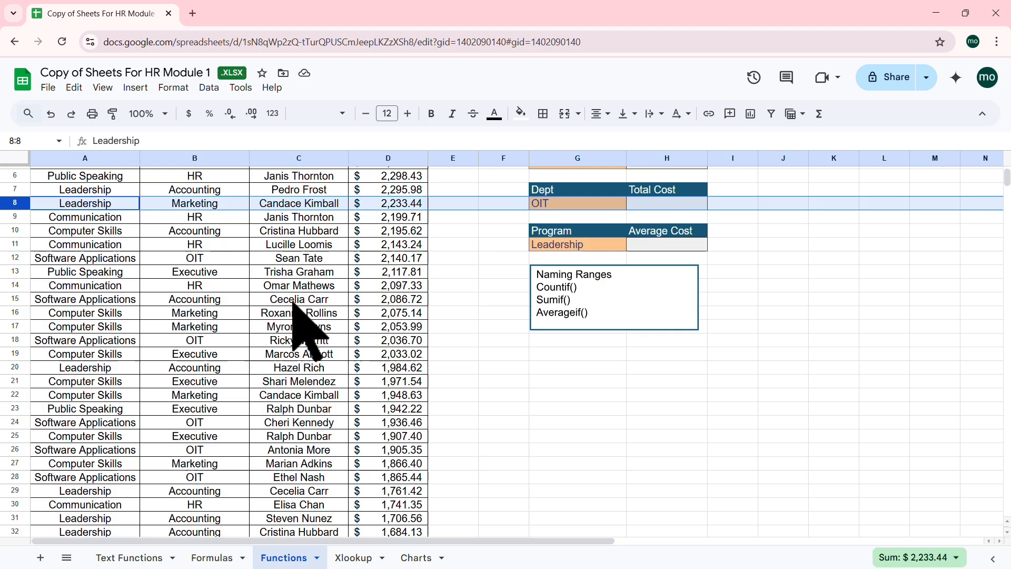
scroll(293, 306, down, 2)
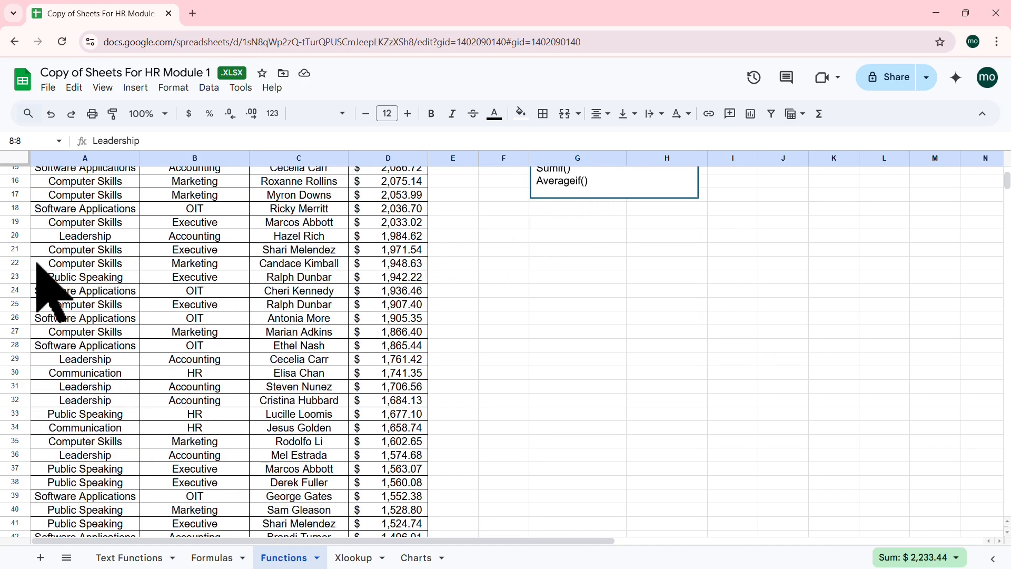
click(16, 263)
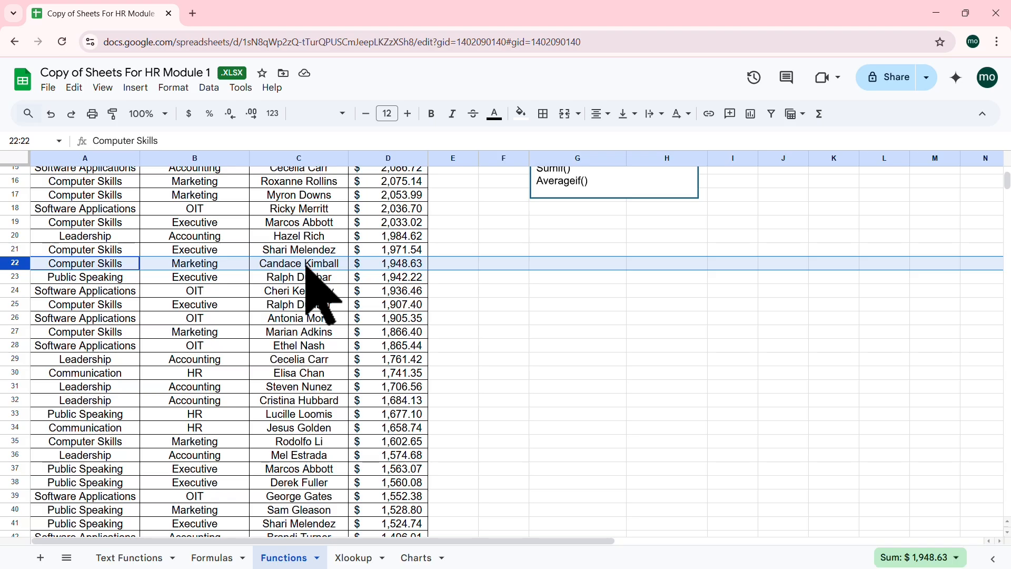
scroll(306, 266, down, 5)
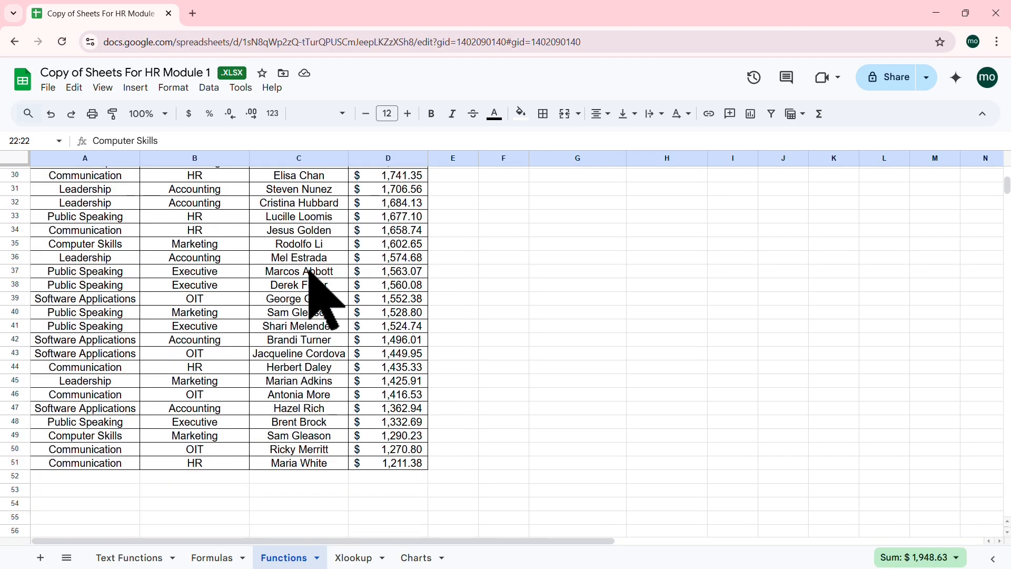
click(309, 232)
click(313, 315)
click(310, 384)
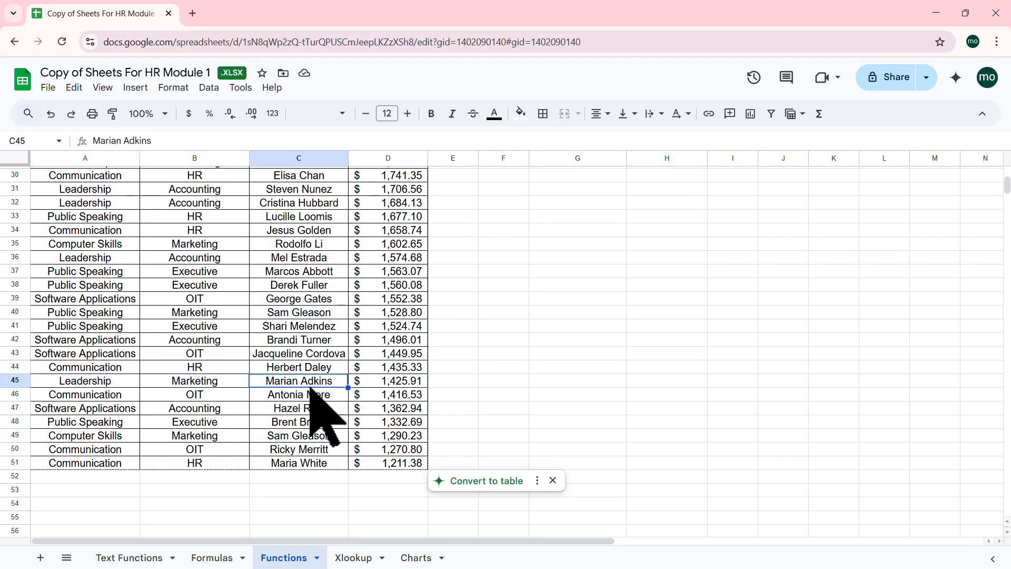
click(318, 423)
click(324, 297)
scroll(324, 297, up, 10)
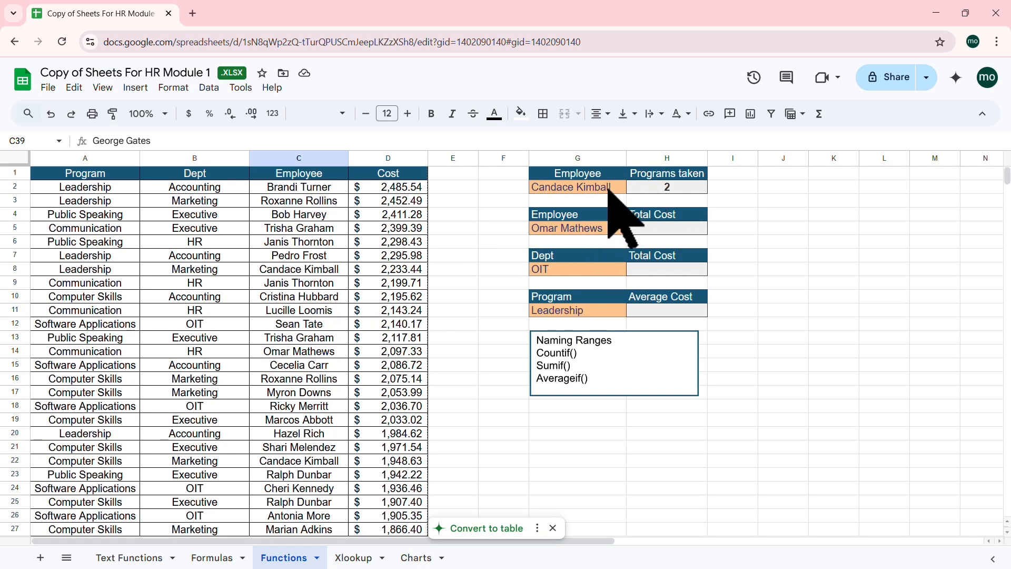
Test the COUNTIF formula by replacing the employee in G2 with the employee name listed in C2
click(578, 190)
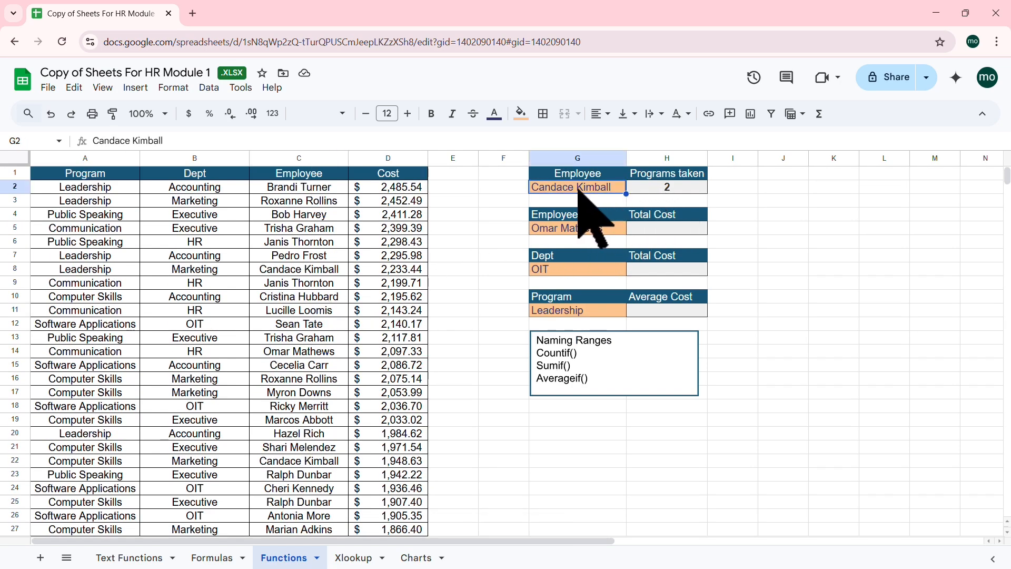
text(Brandi Turner)
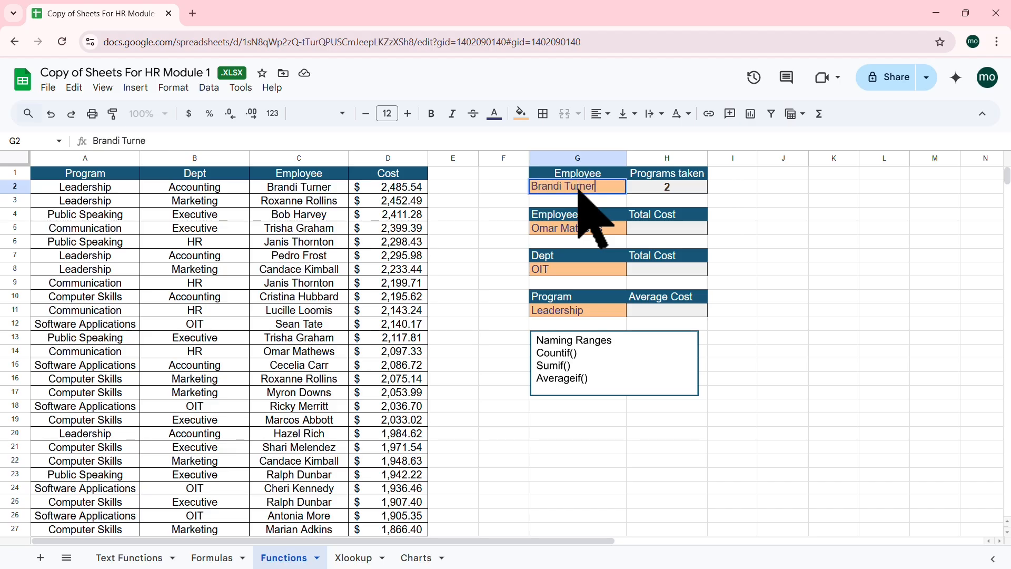
key(Return)
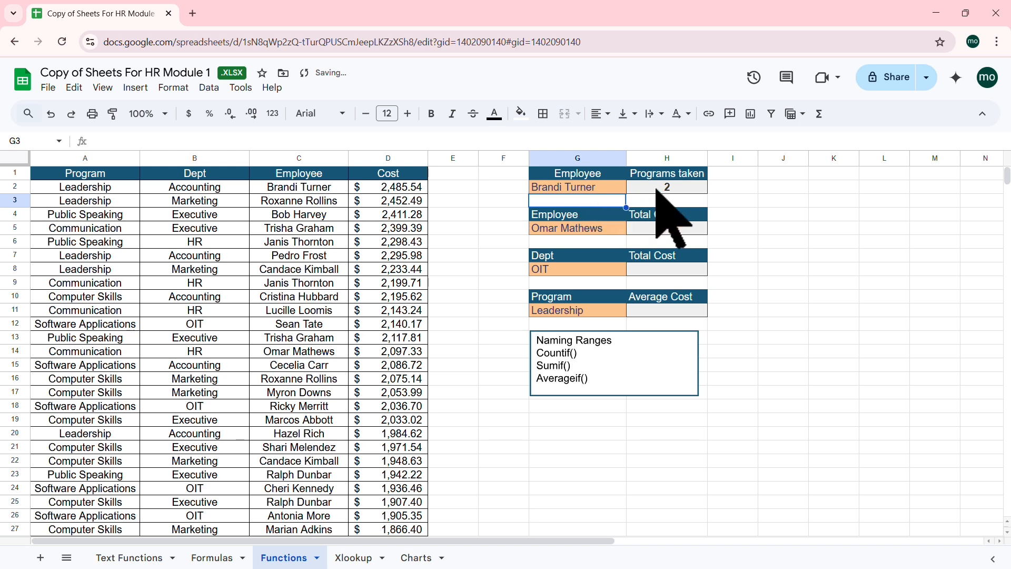
Set the employee in G2 to the employee name listed in C4
click(594, 188)
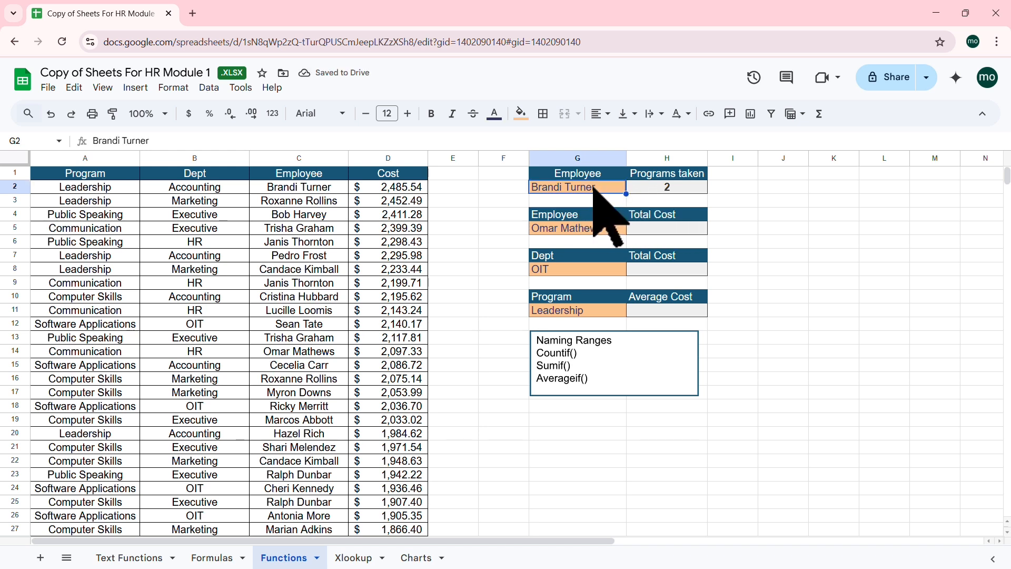
text(Bob Harv)
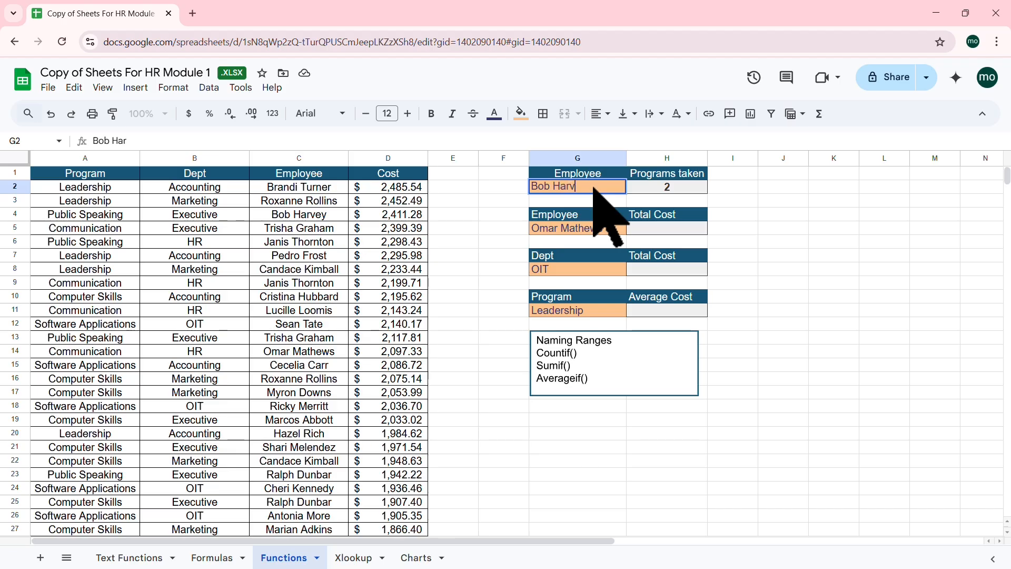
text(ey)
key(Return)
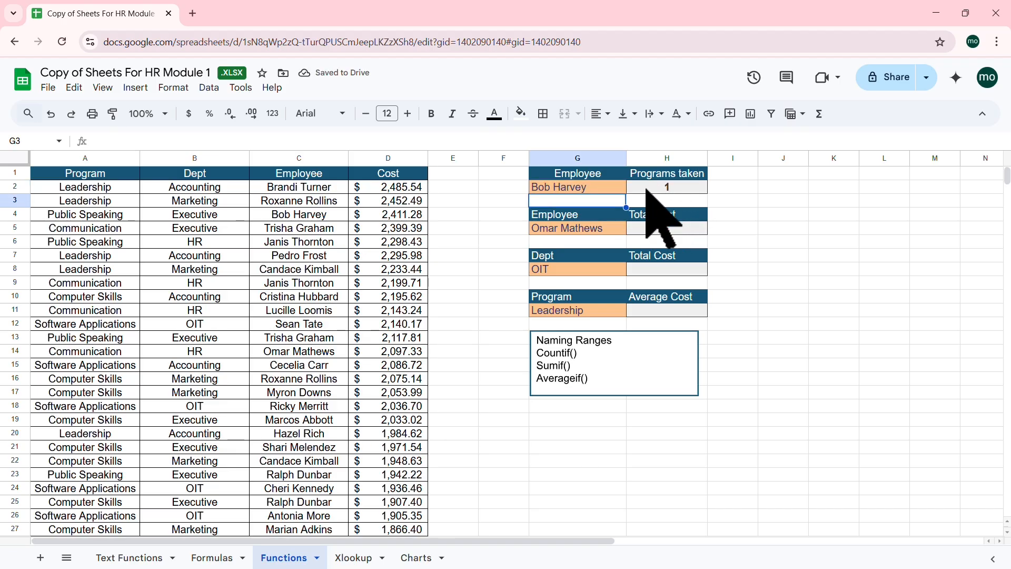
click(770, 187)
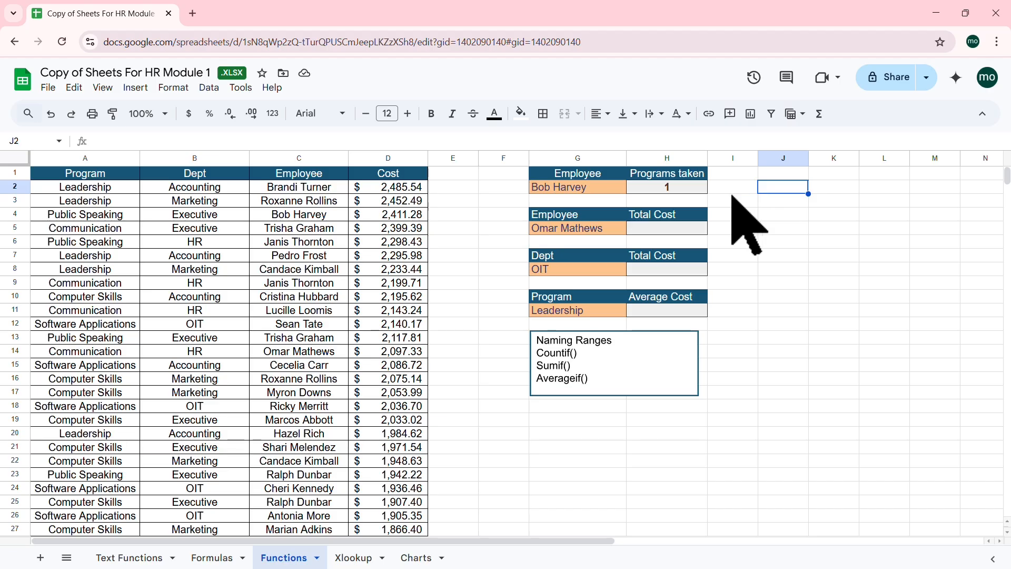
Review the Programs taken formula in H2 together with its criterion cell G2
click(676, 188)
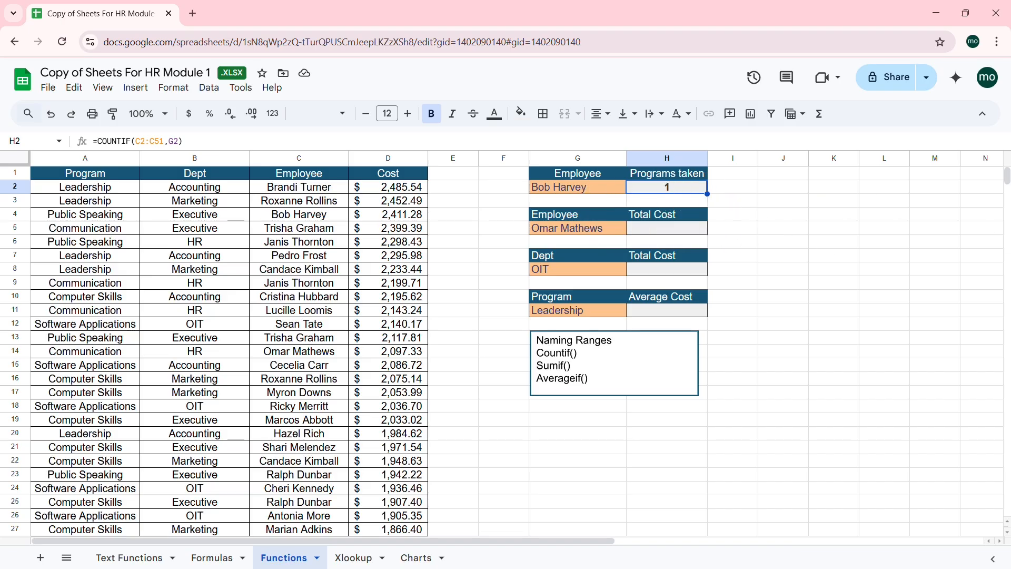
click(666, 228)
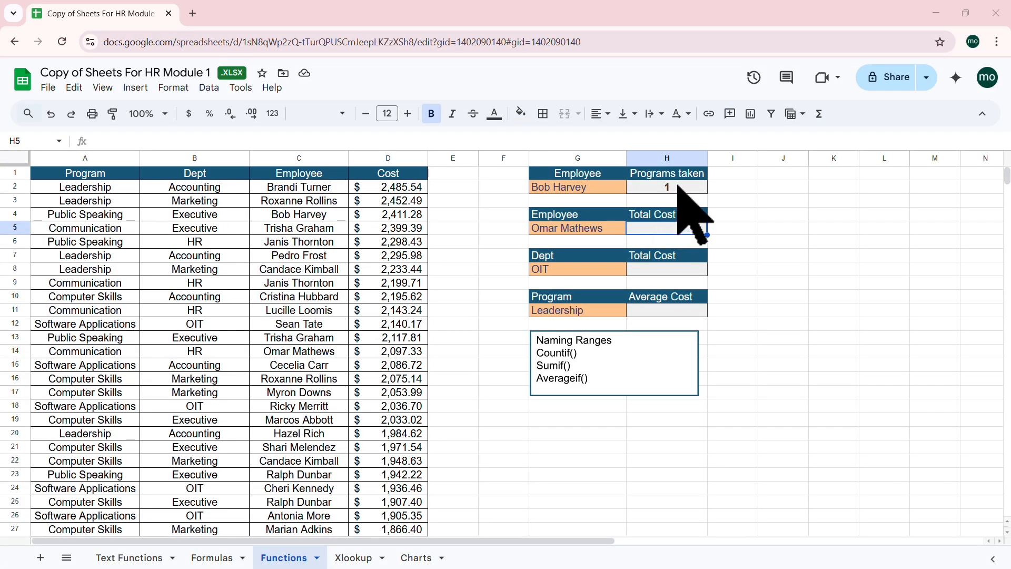
click(595, 189)
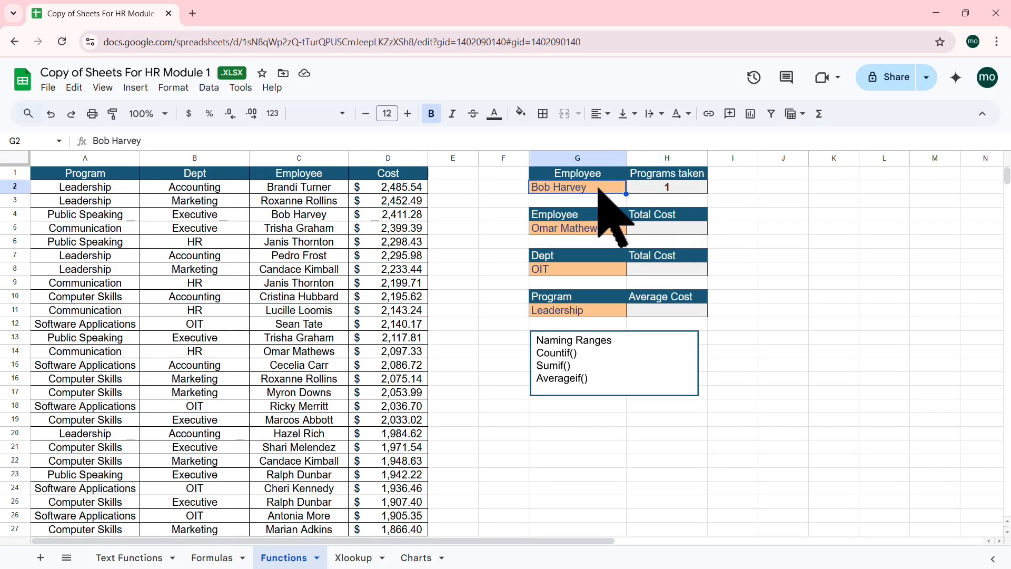
click(680, 187)
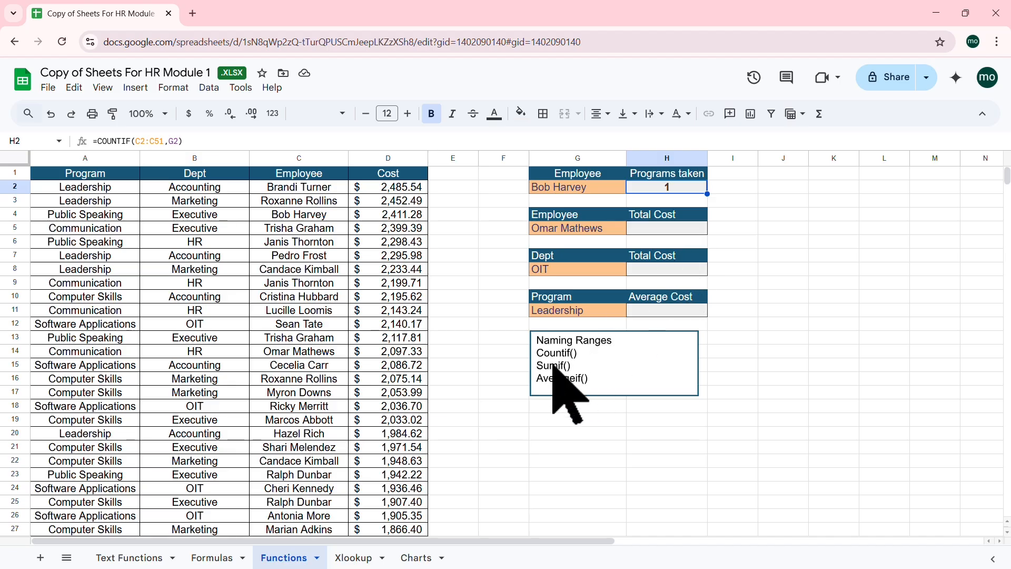
For the Total Cost cell H5, look through the Employee column for rows matching the employee in G5
click(679, 228)
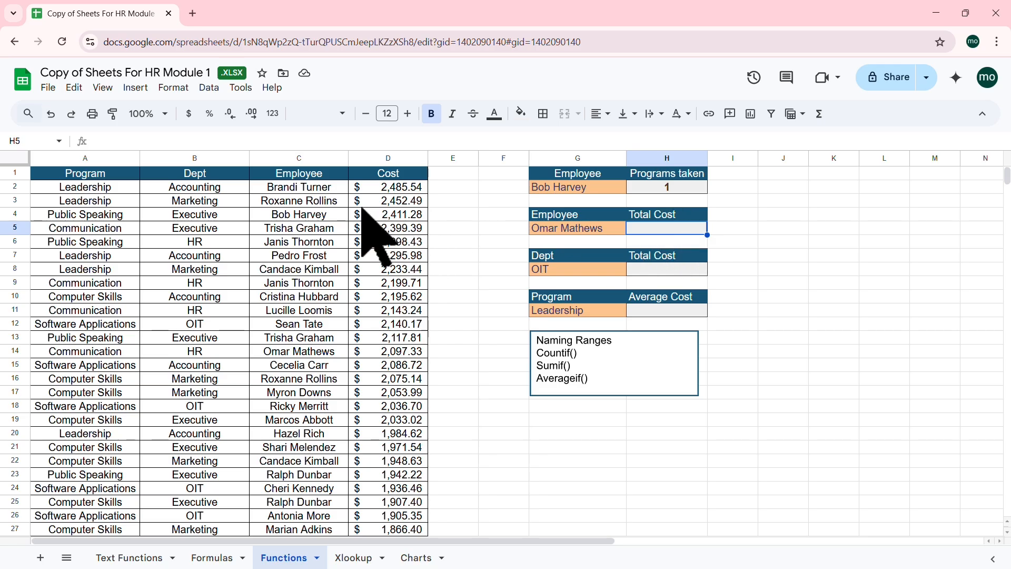
click(308, 158)
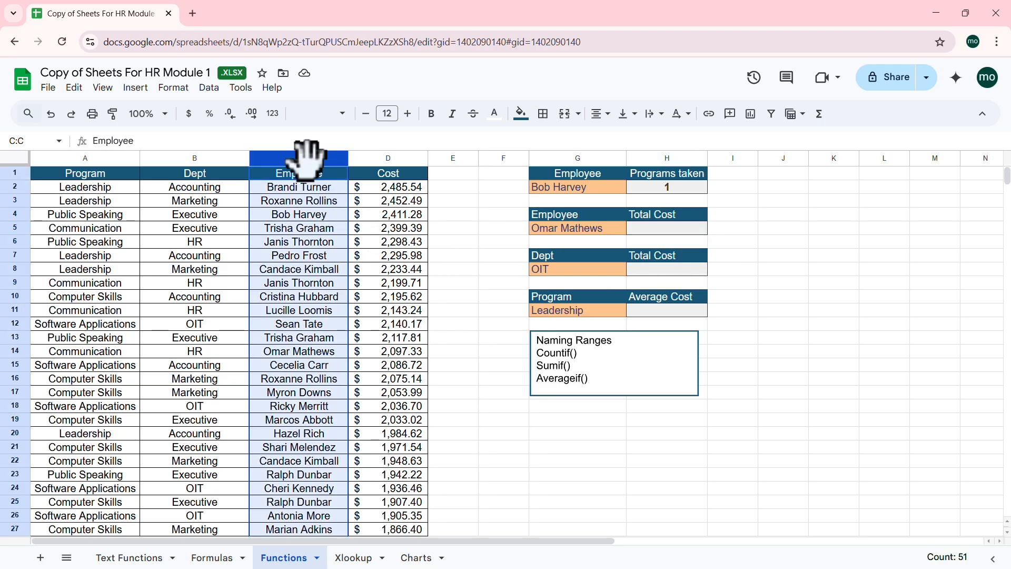
click(309, 342)
click(309, 350)
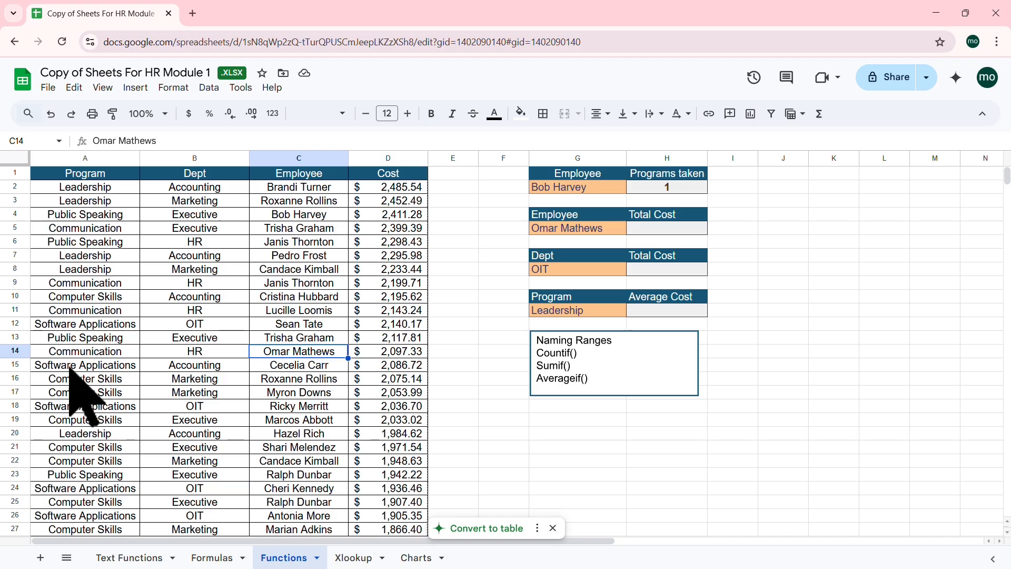
click(16, 351)
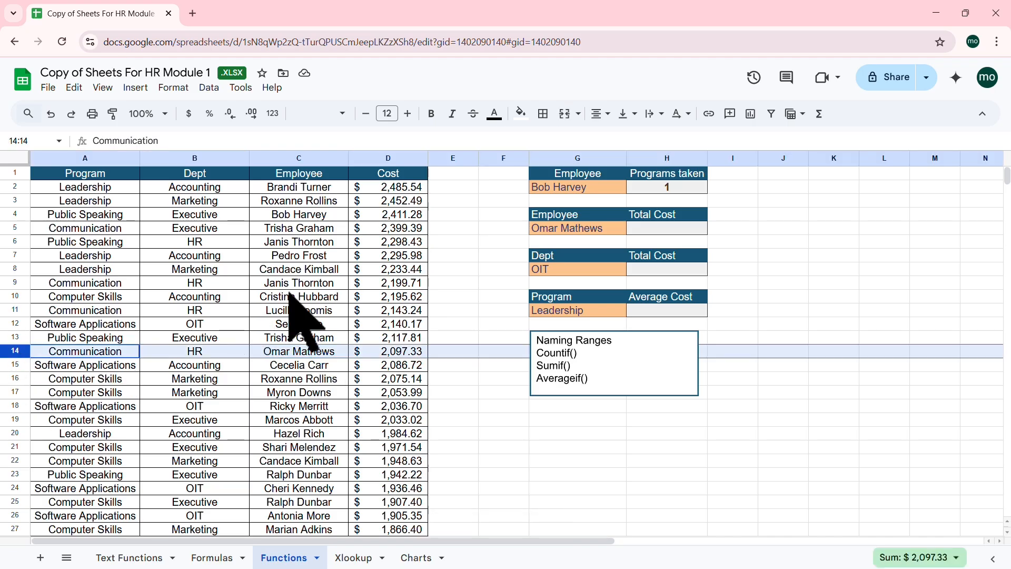
scroll(289, 296, down, 6)
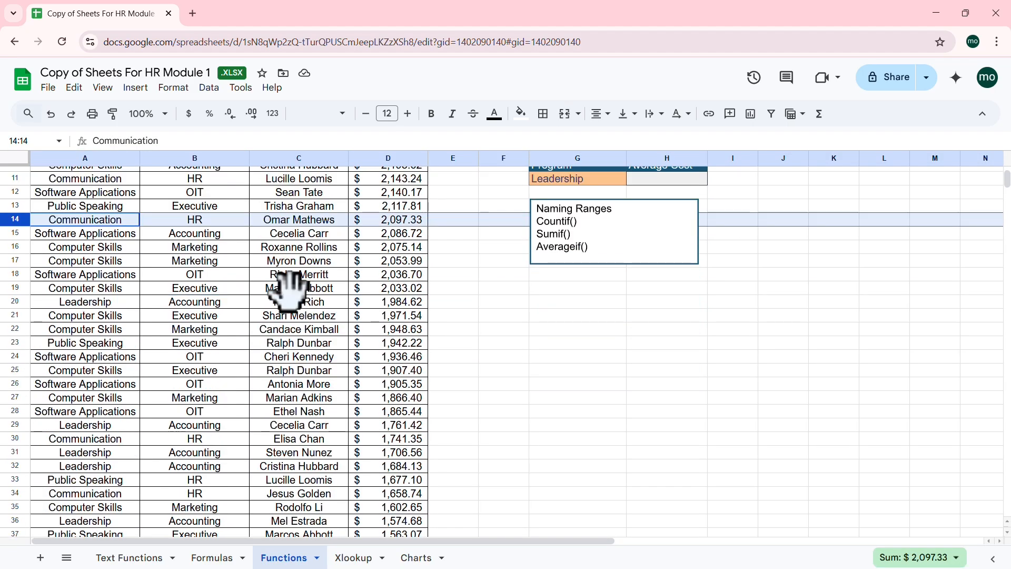
scroll(290, 296, down, 3)
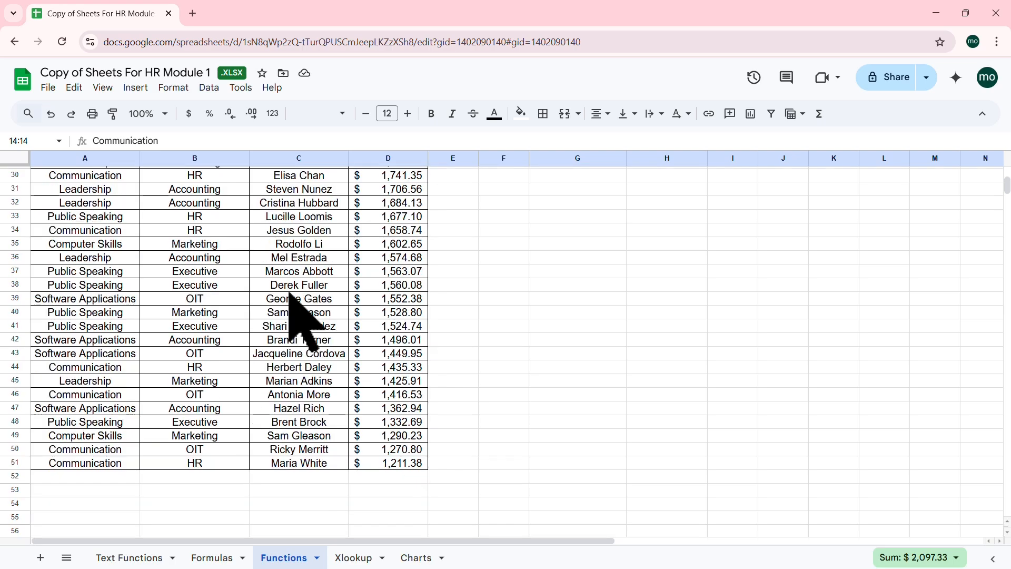
scroll(290, 296, up, 9)
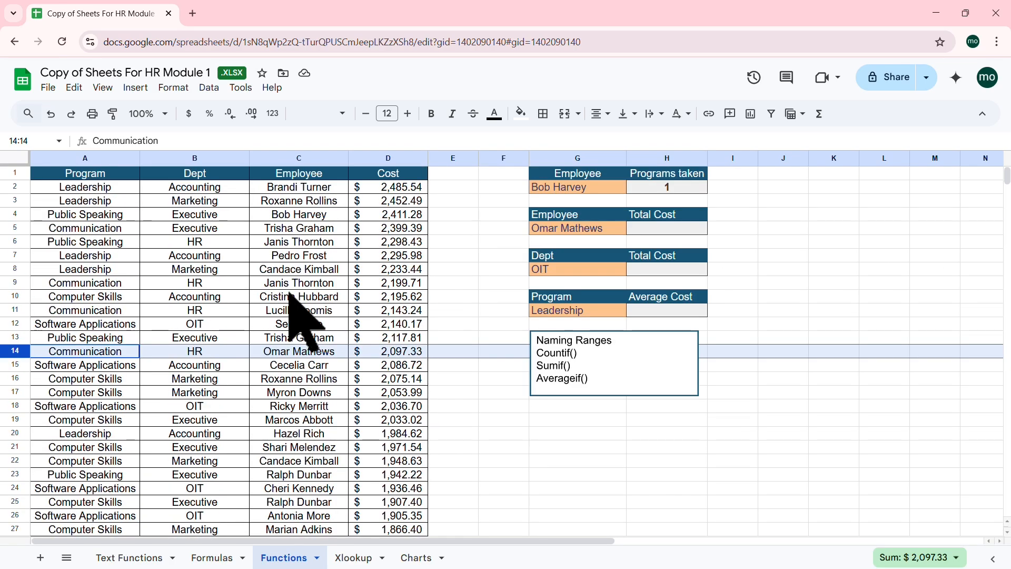
Search the sheet for the G5 employee's first name, step through the matches, close the search and select C14
key(ctrl+f)
text(omar)
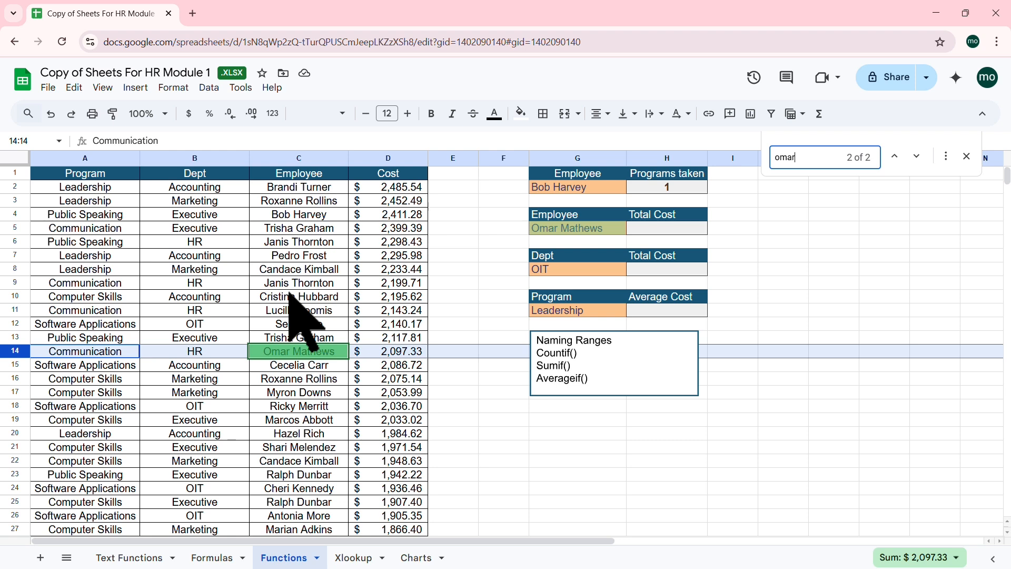
click(893, 157)
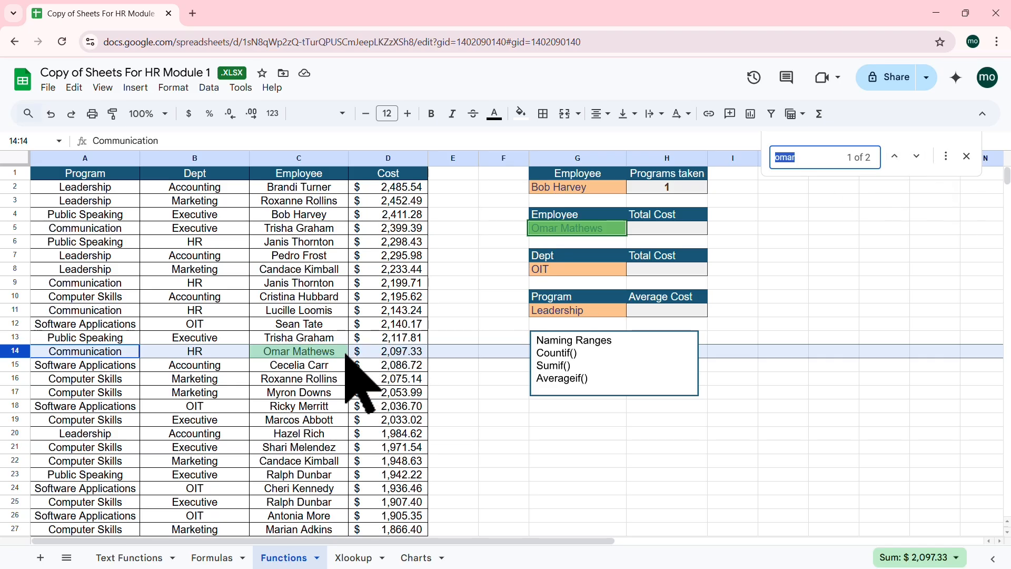
click(966, 157)
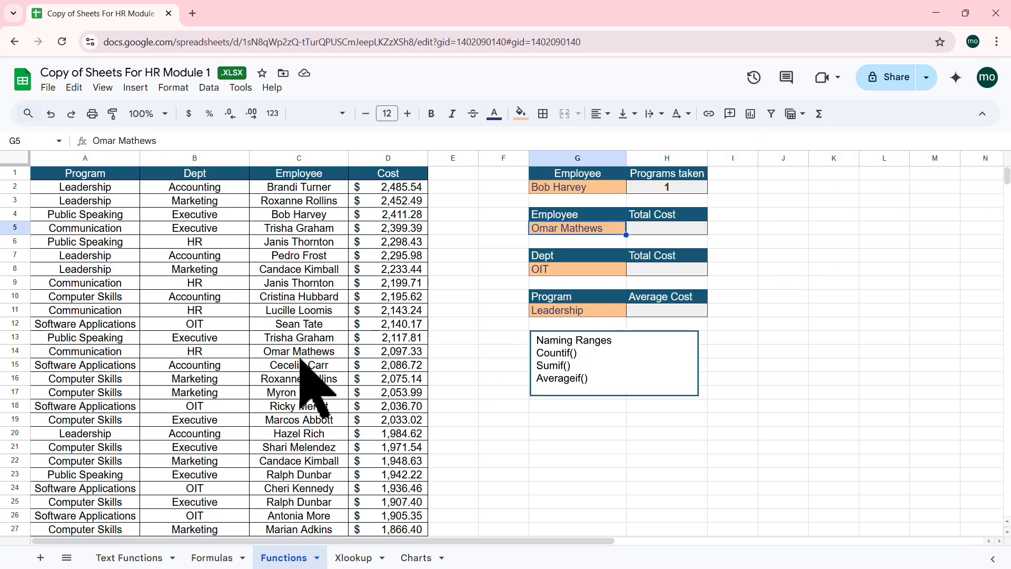
click(305, 351)
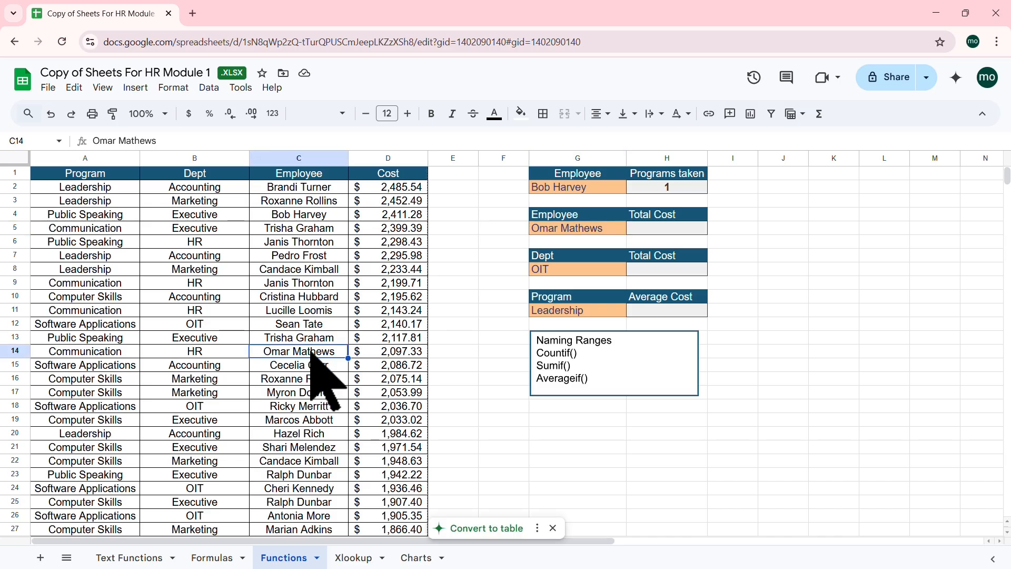
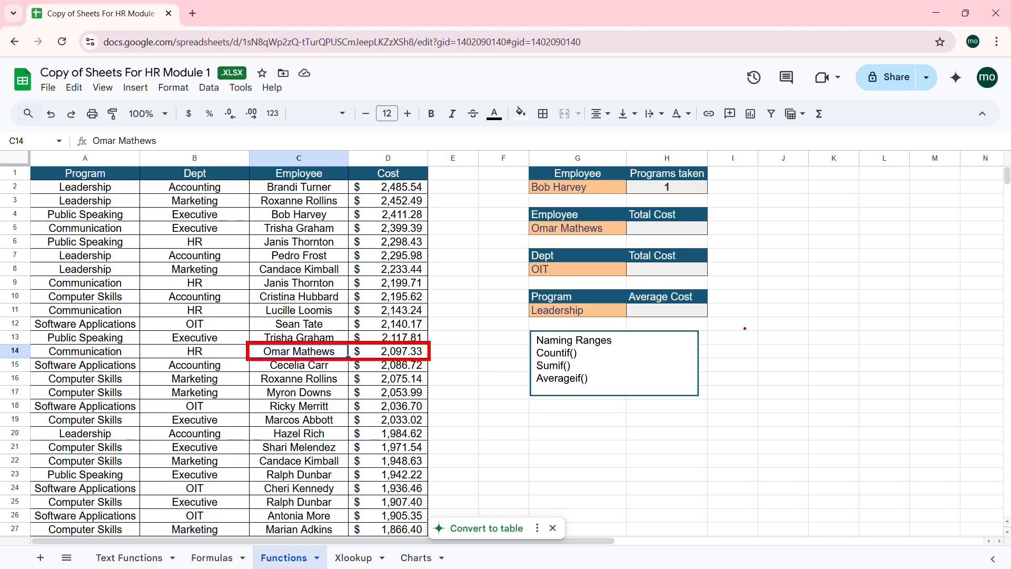
text(t)
text(Range)
key(Return)
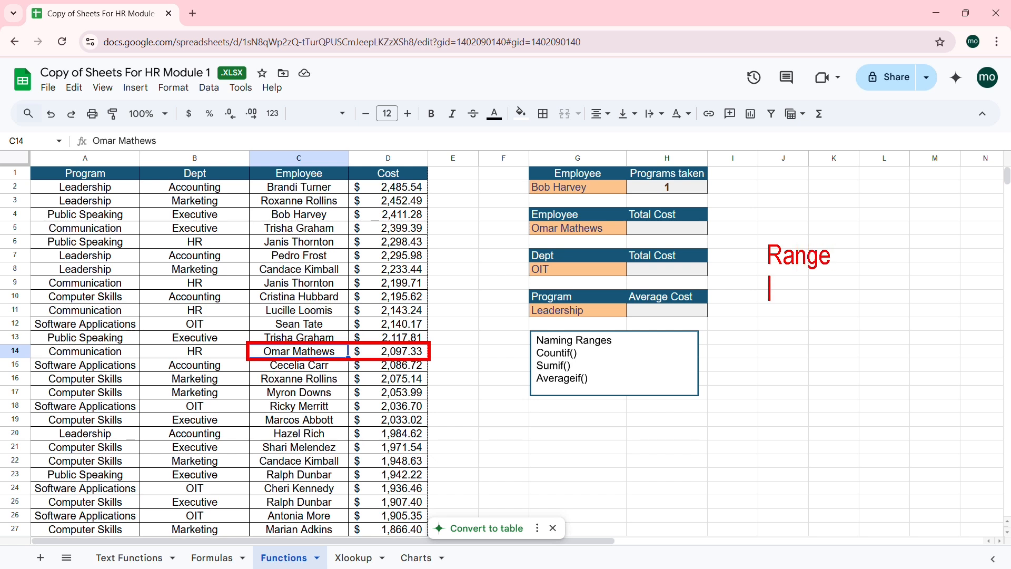
text(Criteria)
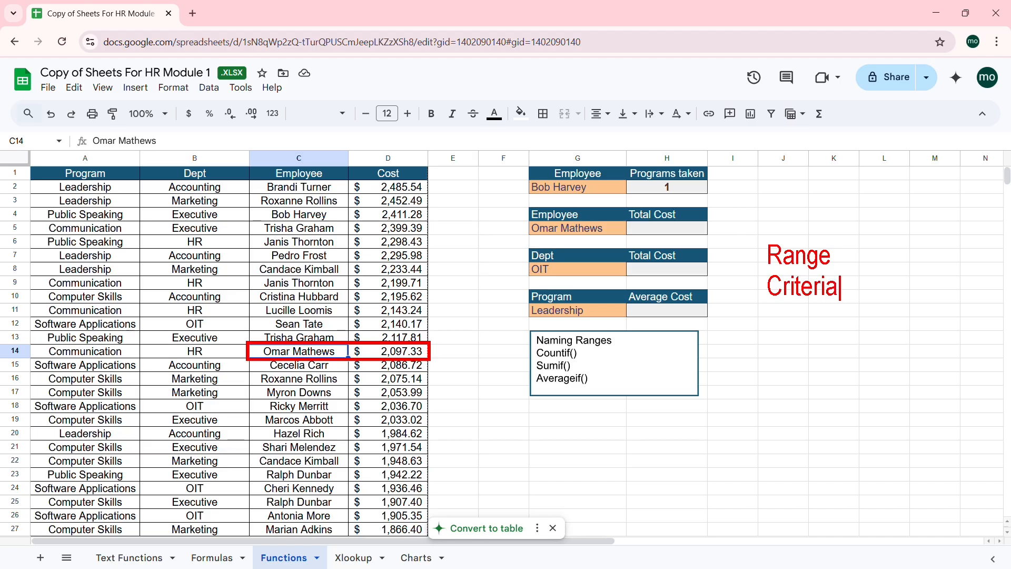
key(Return)
text(Math )
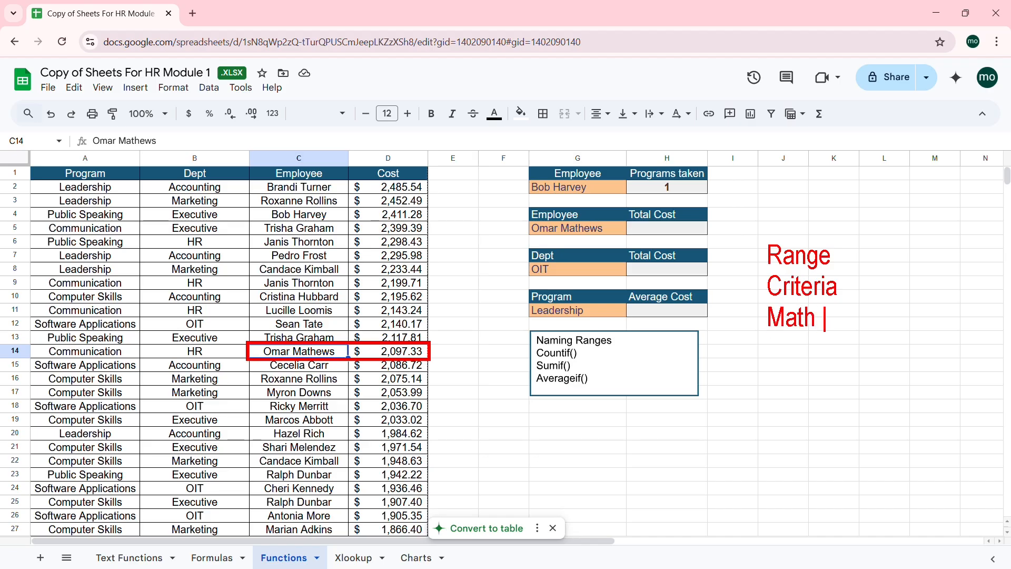
text(column)
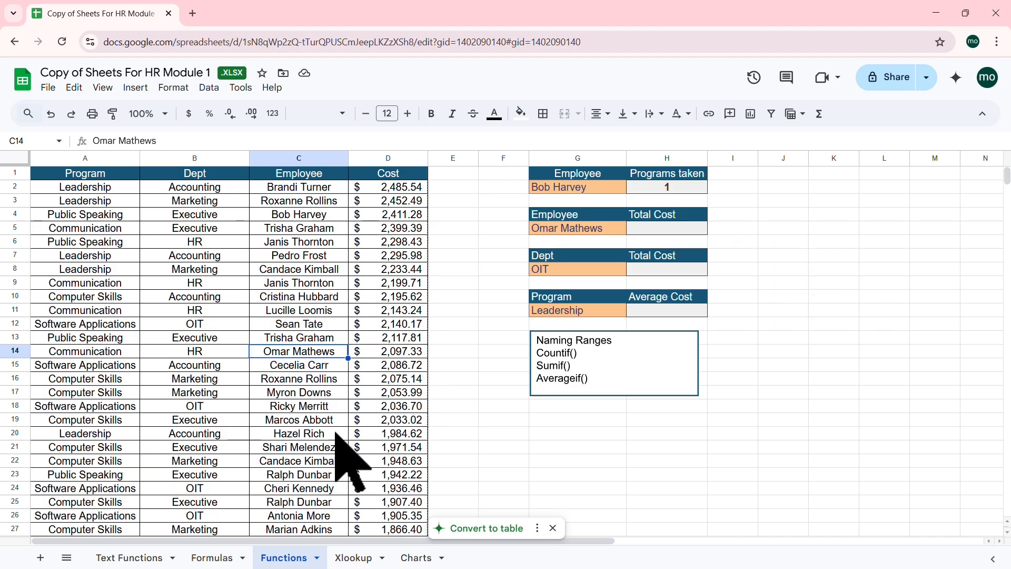
click(684, 233)
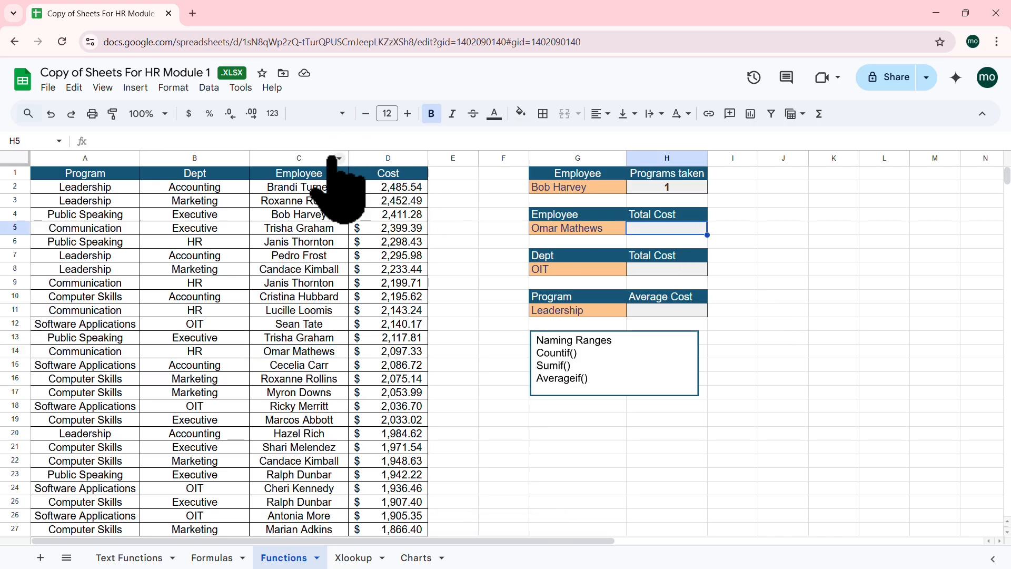
click(257, 140)
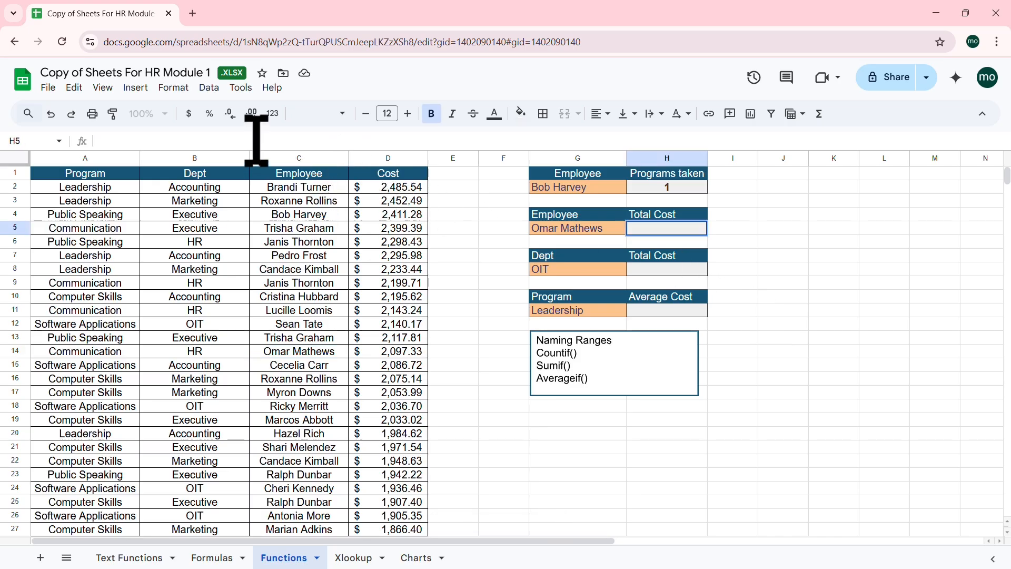
text(=sumi)
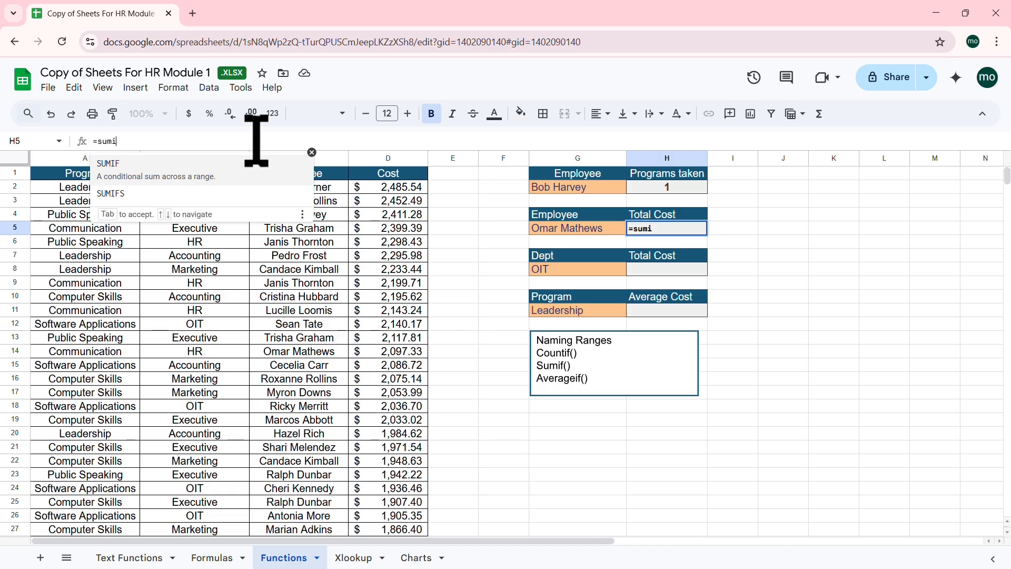
click(172, 173)
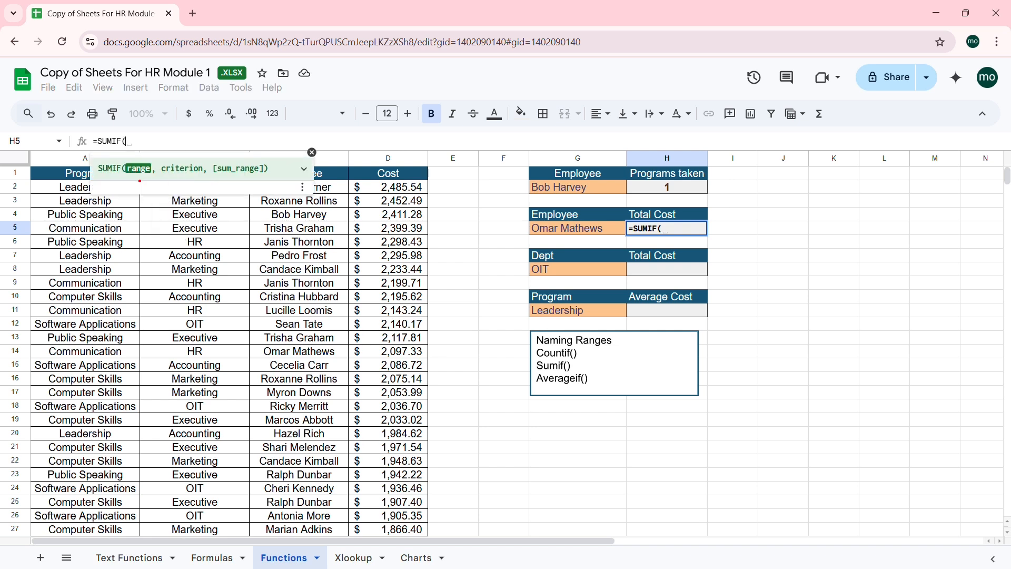
mouse_move(136, 207)
mouse_down()
mouse_move(140, 181)
mouse_move(176, 183)
mouse_up()
drag(232, 204, 233, 182)
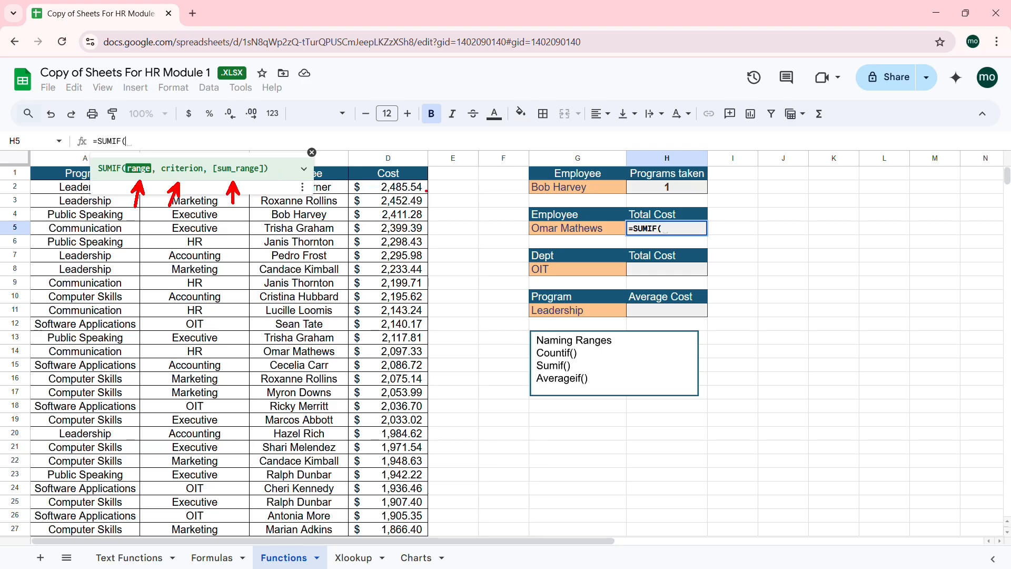
drag(349, 165, 426, 185)
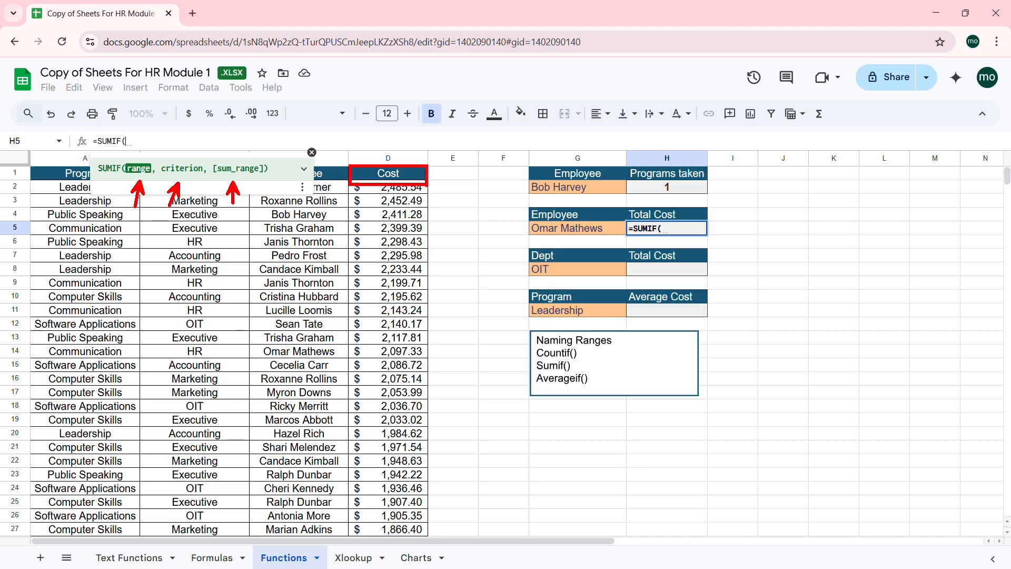
drag(276, 167, 361, 181)
drag(236, 202, 281, 174)
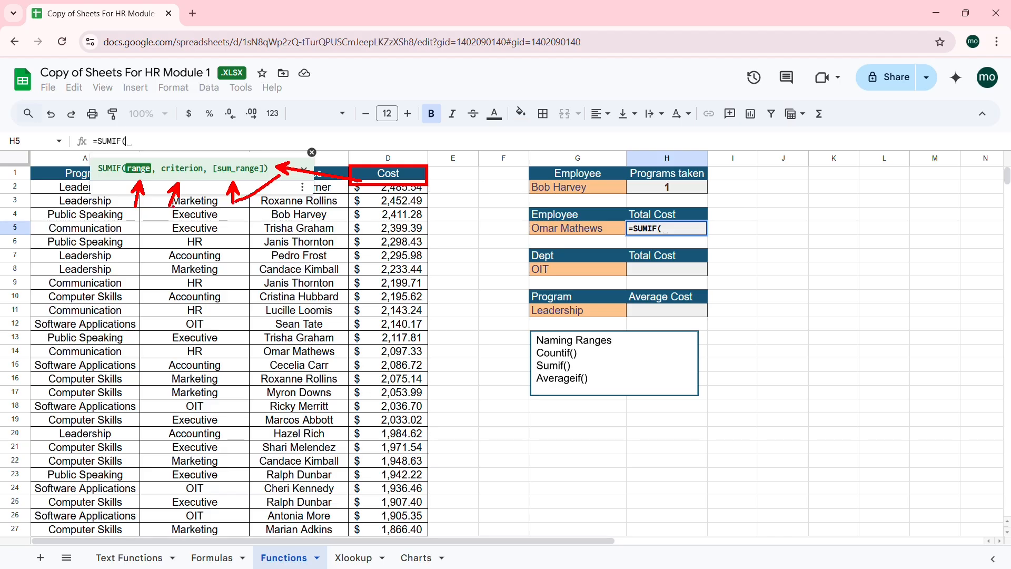
mouse_move(173, 206)
mouse_down()
mouse_move(331, 237)
mouse_move(515, 227)
mouse_up()
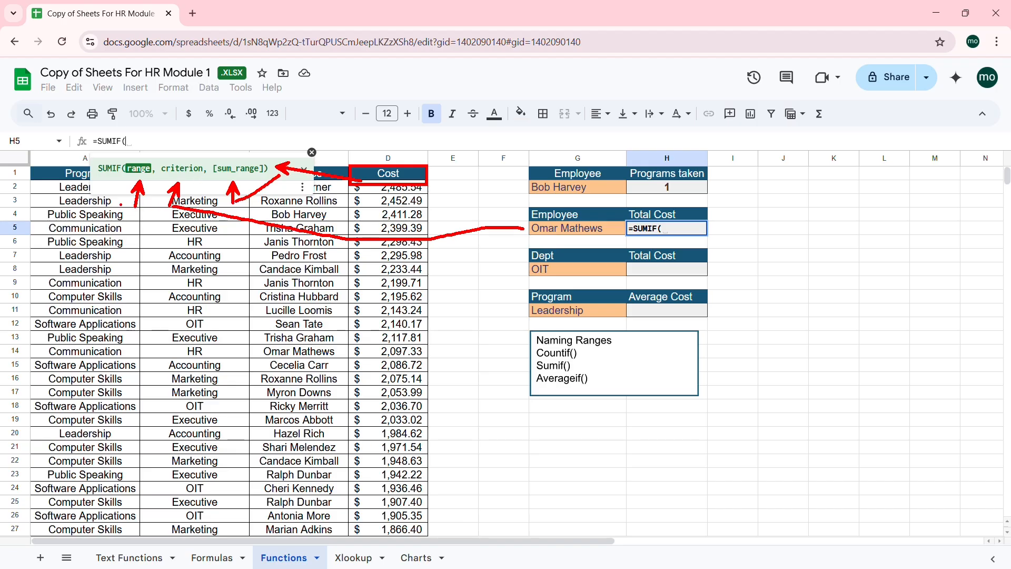
drag(138, 208, 147, 243)
drag(147, 258, 243, 262)
mouse_move(251, 199)
mouse_down()
mouse_move(336, 382)
mouse_move(347, 528)
mouse_up()
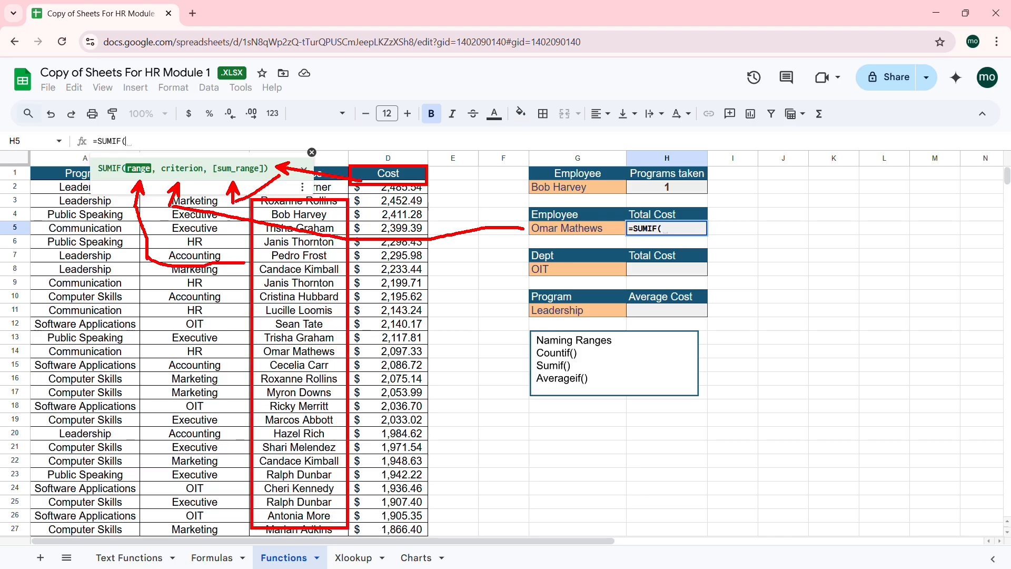
key(Escape)
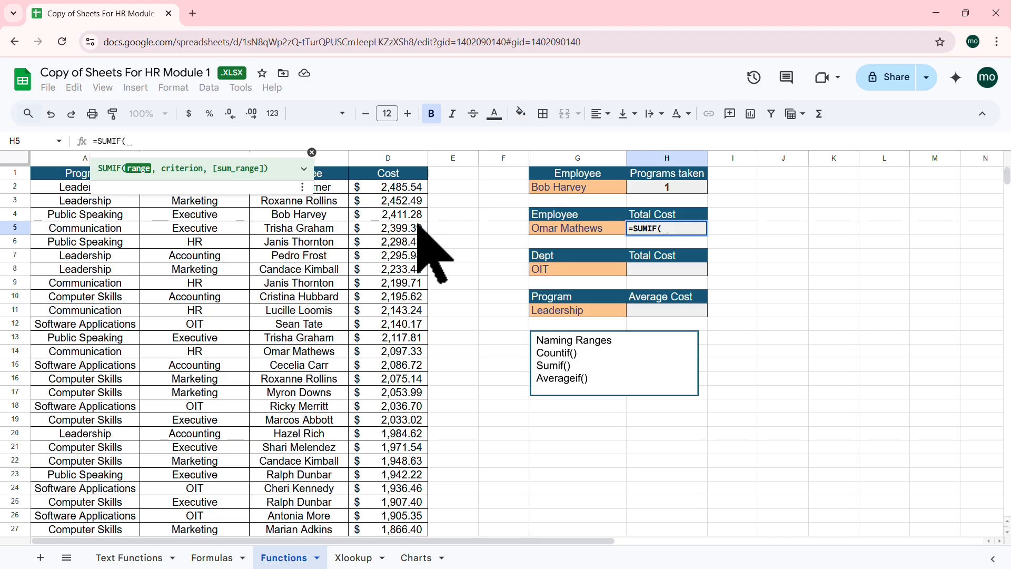
key(Escape)
click(339, 227)
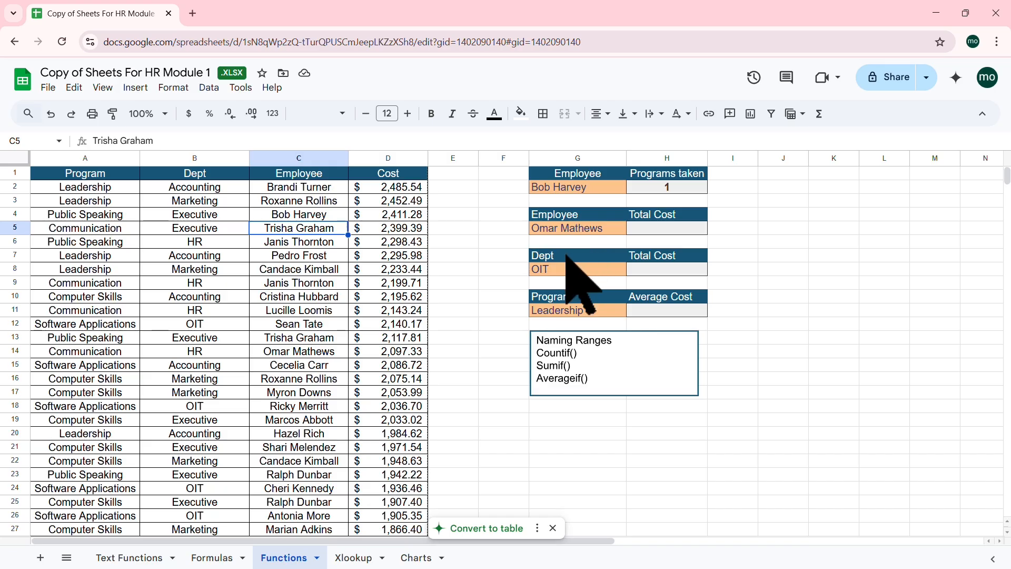
click(324, 211)
click(303, 191)
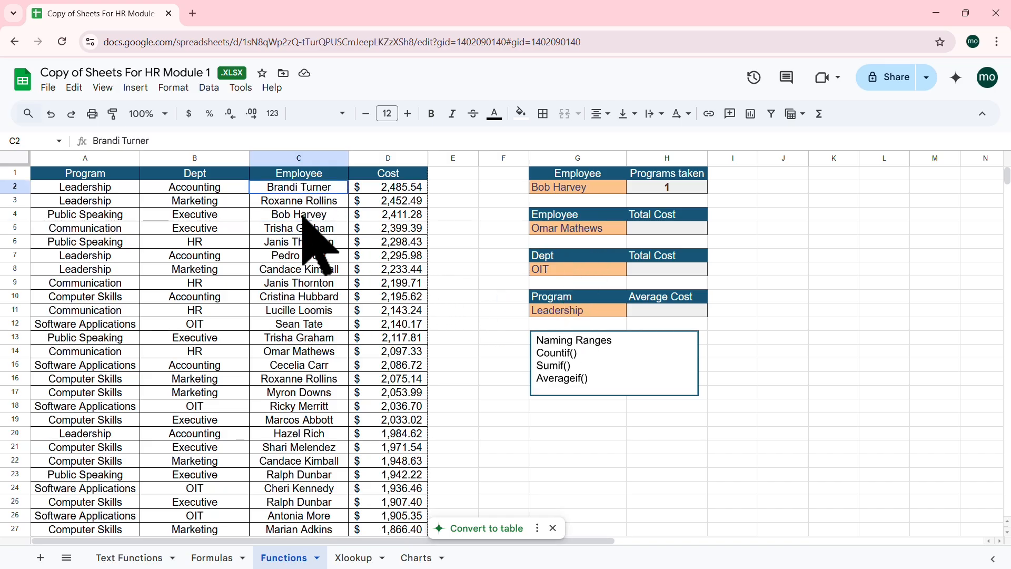
drag(304, 216, 314, 291)
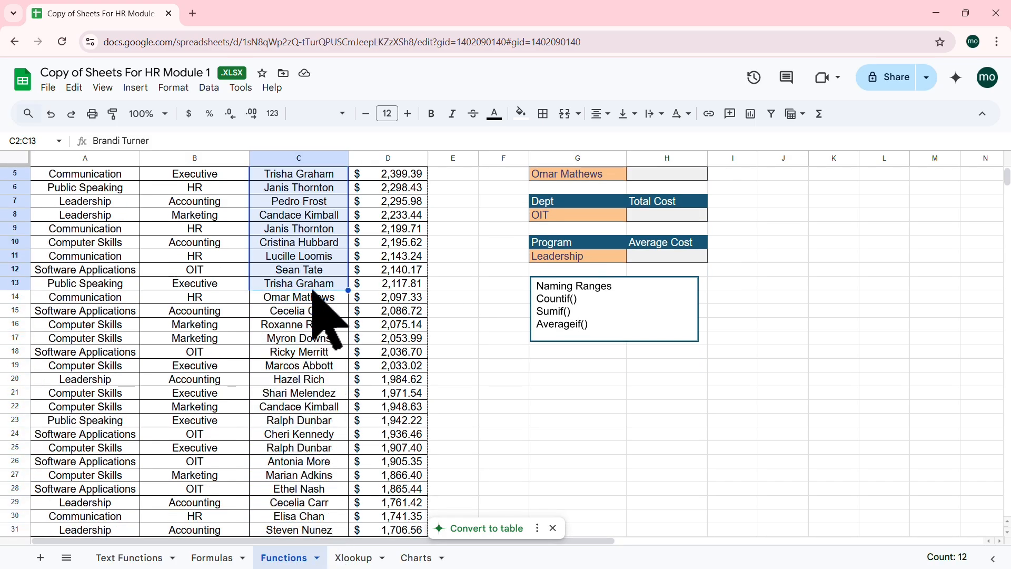
scroll(316, 295, up, 2)
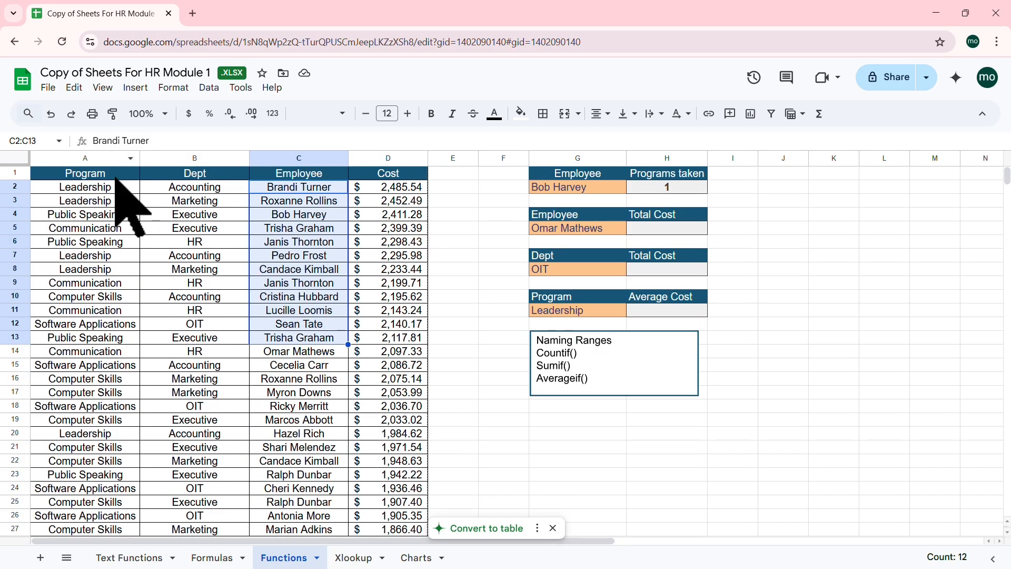
Define the named range Program for the Program column entries A2:A51
click(104, 190)
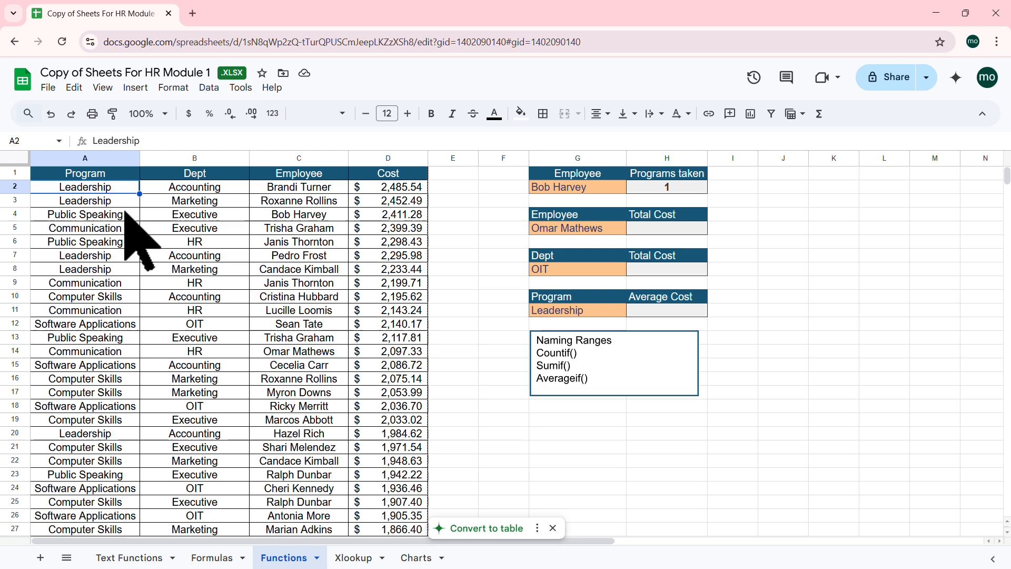
key(ctrl+shift+Down)
scroll(130, 255, down, 2)
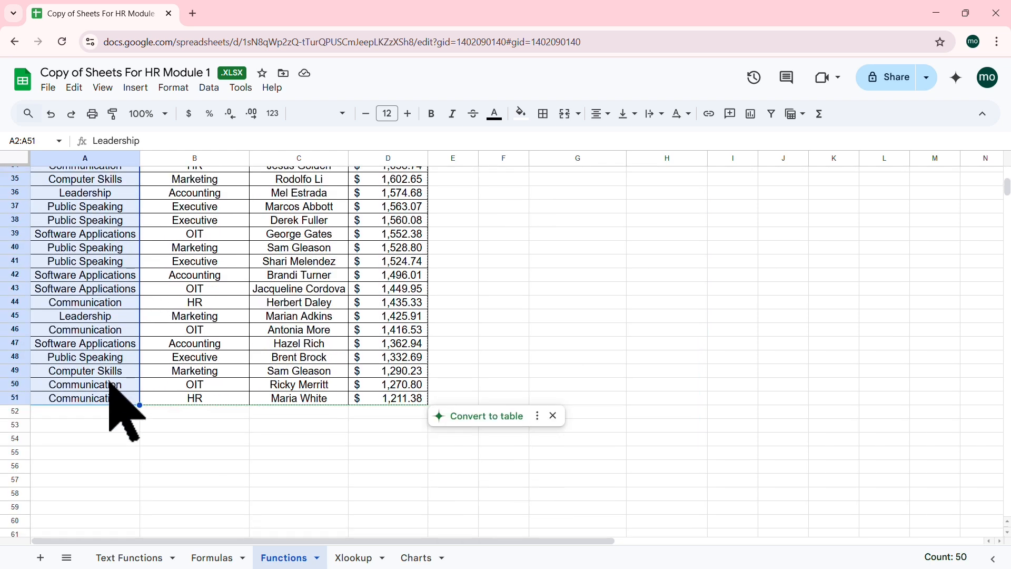
scroll(90, 416, up, 10)
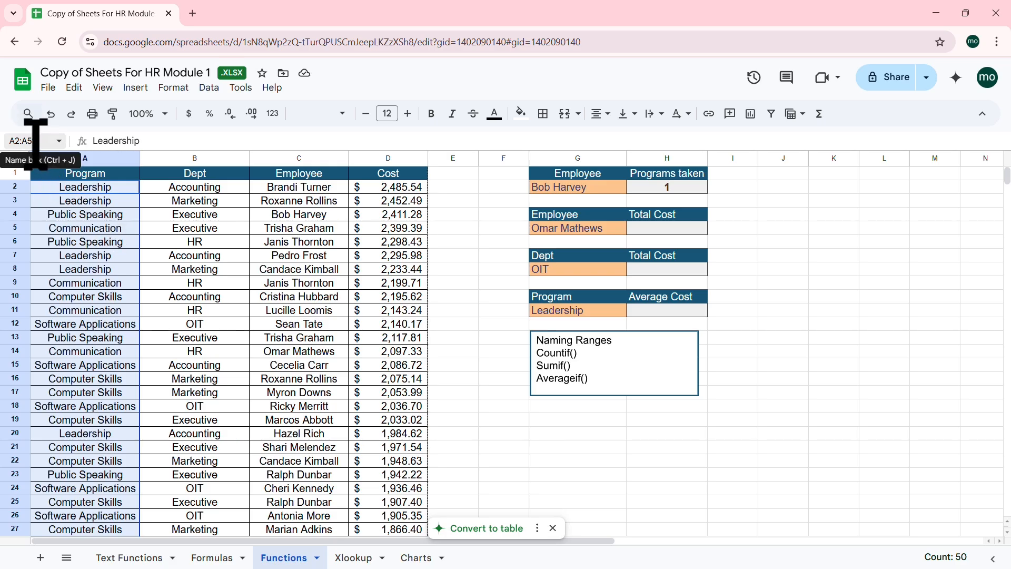
click(36, 141)
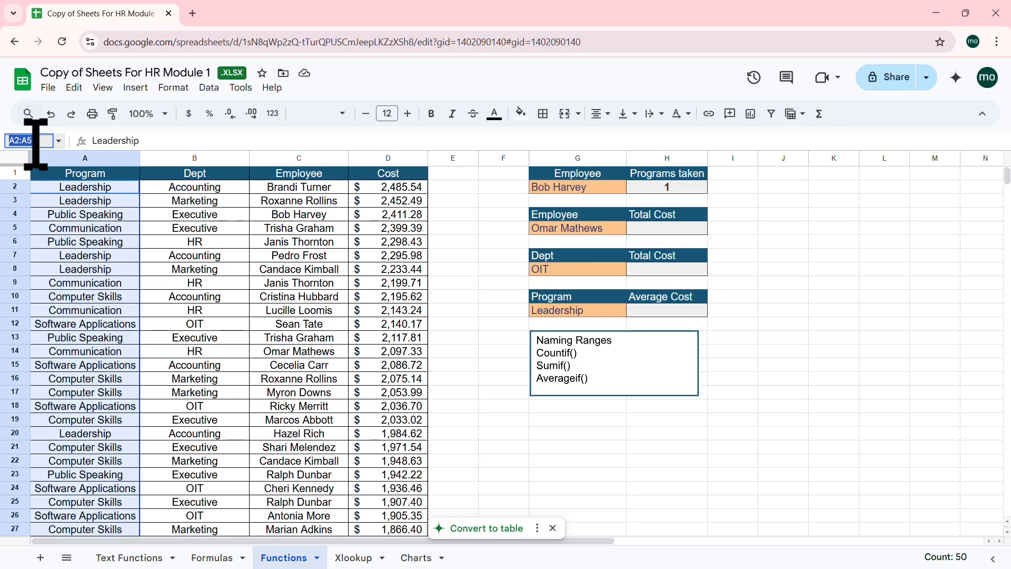
text(Program)
key(Return)
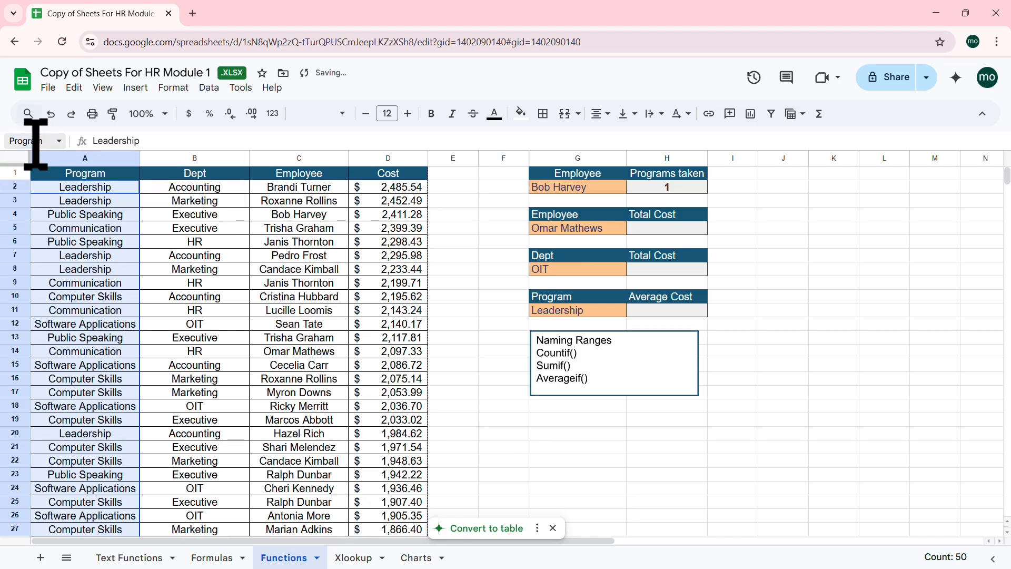
Define the named range Department for the Dept column entries B2:B51
click(216, 188)
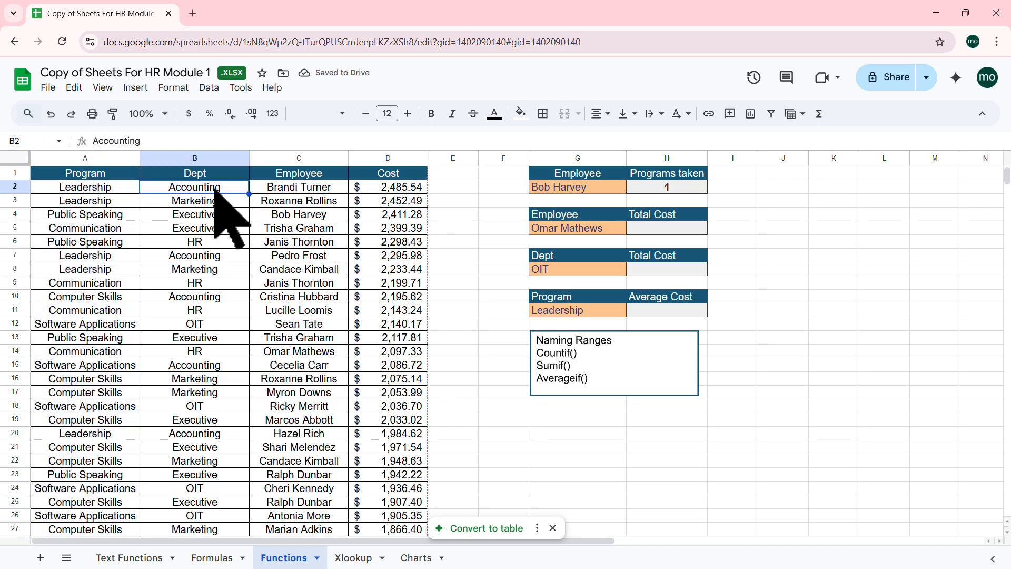
key(ctrl+shift+Down)
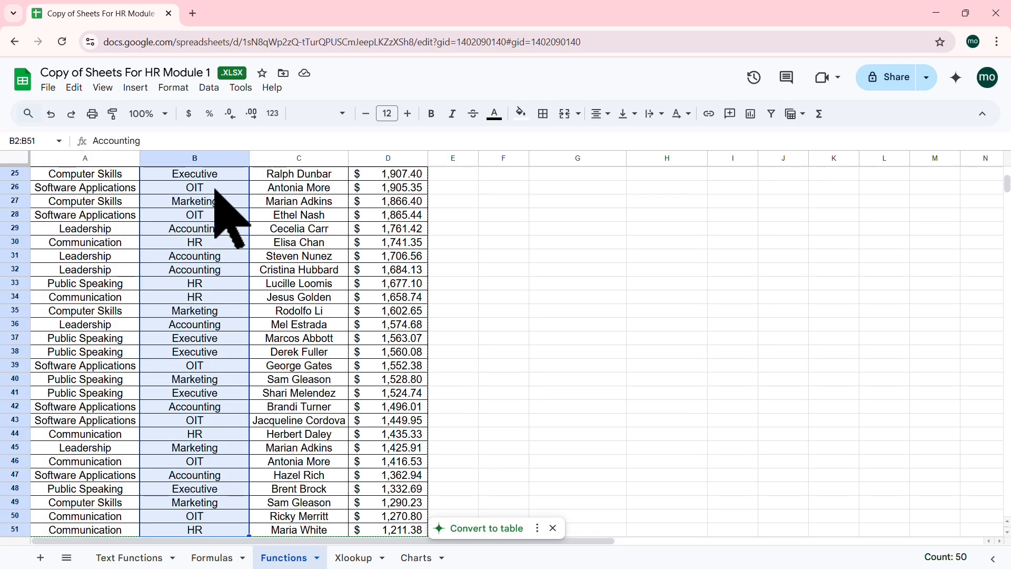
scroll(225, 213, up, 10)
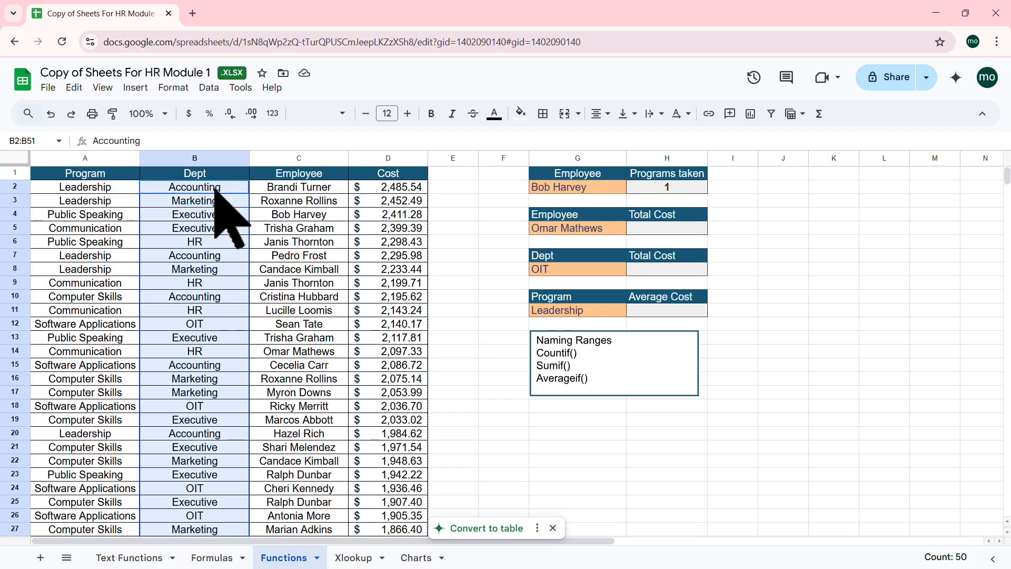
click(32, 141)
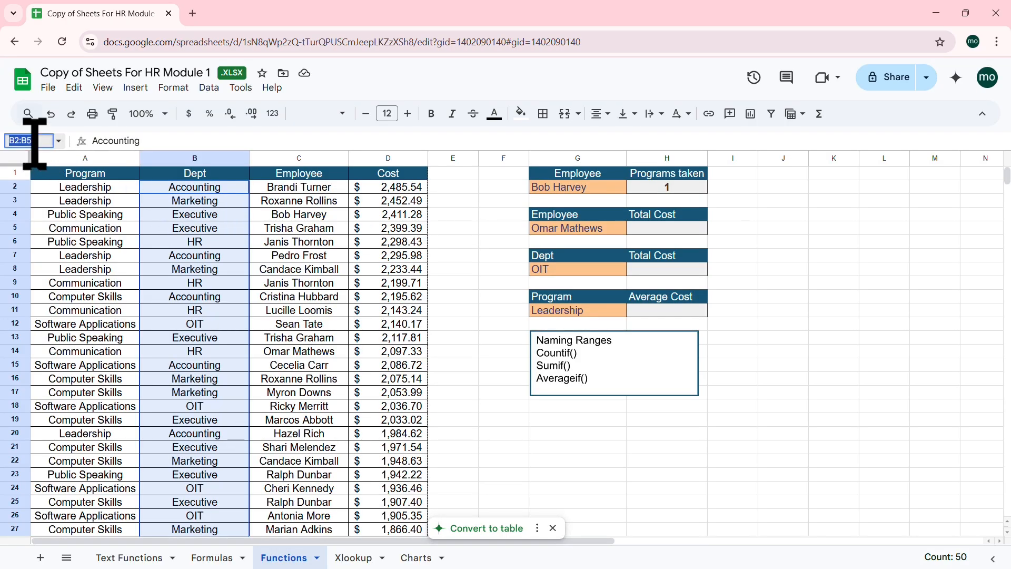
text(Department)
key(Return)
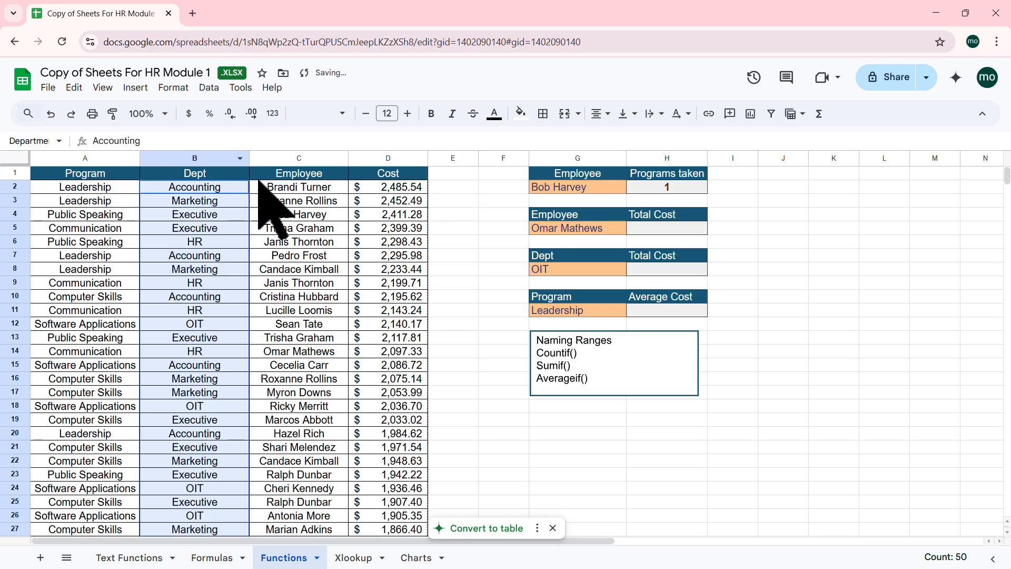
Define the named range Employee for the Employee column entries C2:C51
click(303, 188)
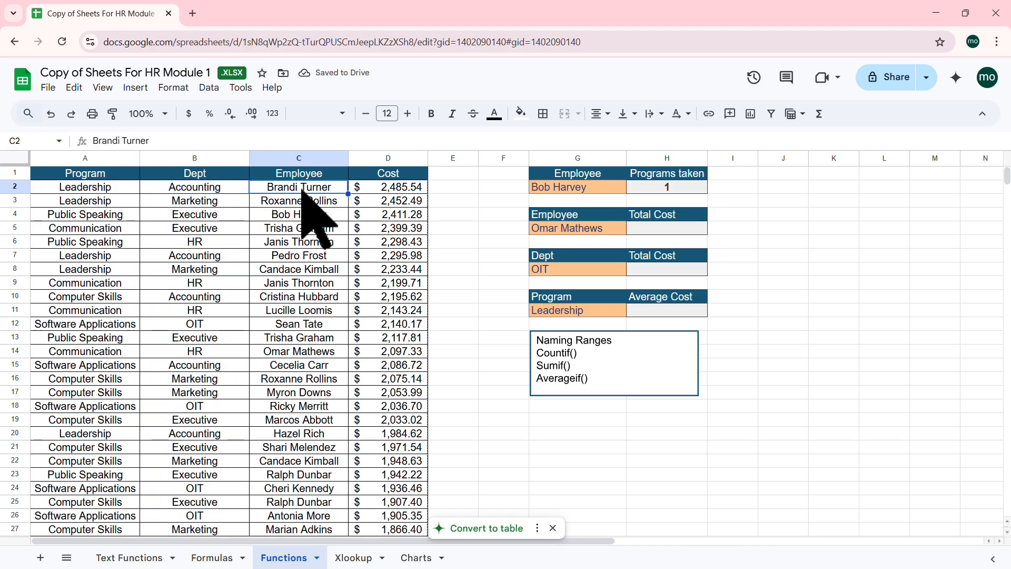
key(ctrl+shift+Down)
scroll(315, 216, up, 5)
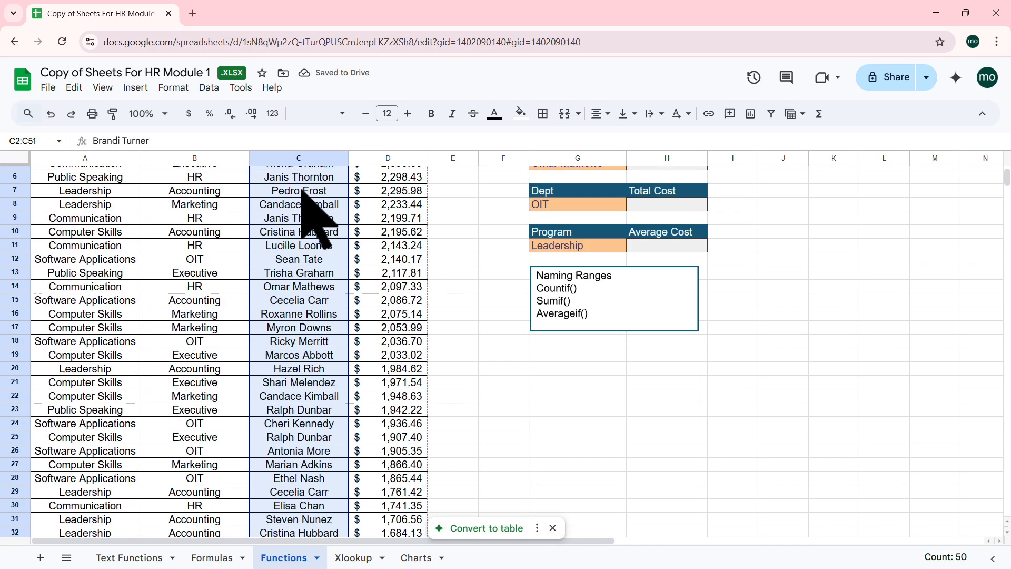
click(38, 140)
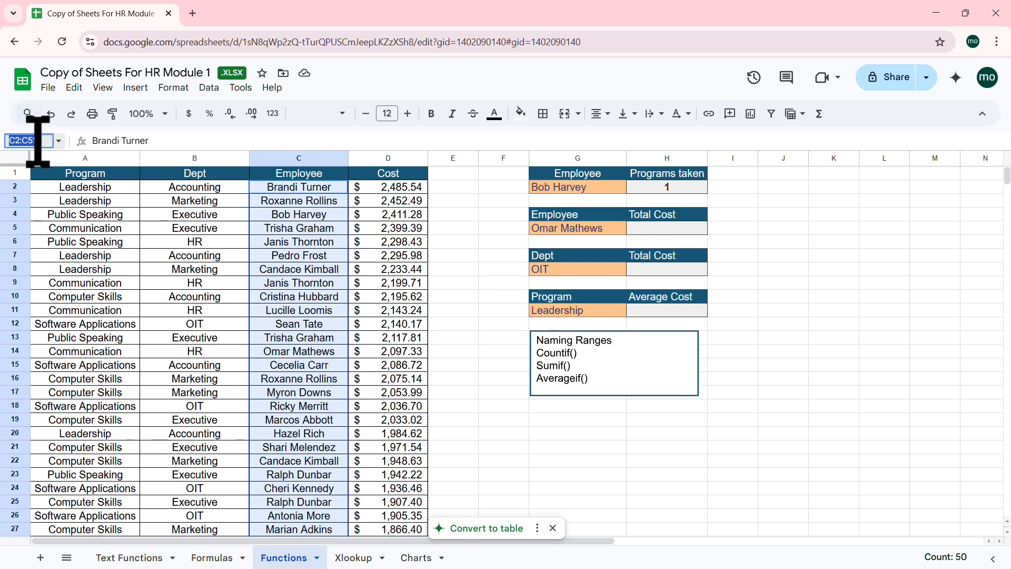
text(Employee)
key(Return)
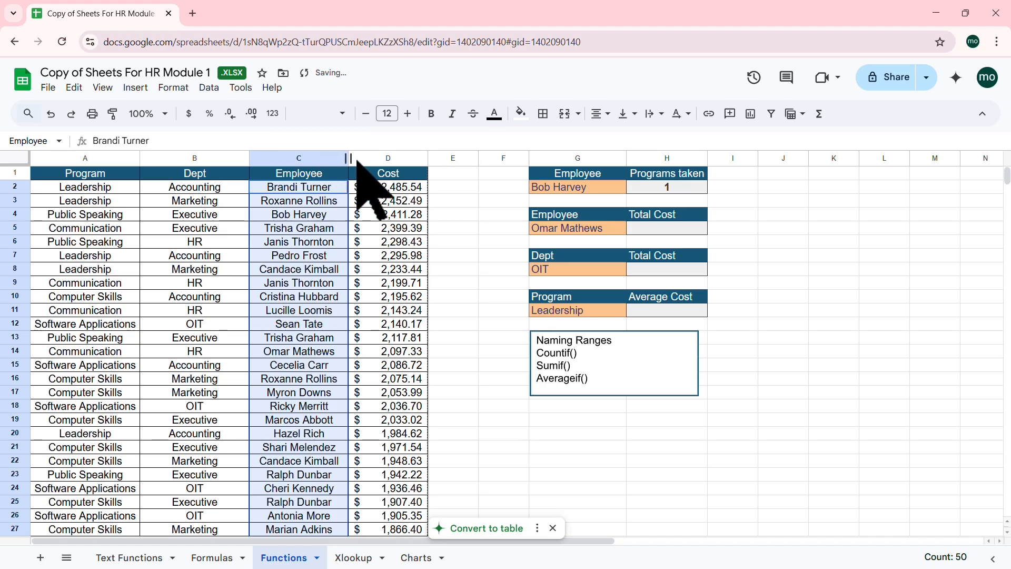
Define the named range Cost for the Cost column entries D2:D51
click(391, 186)
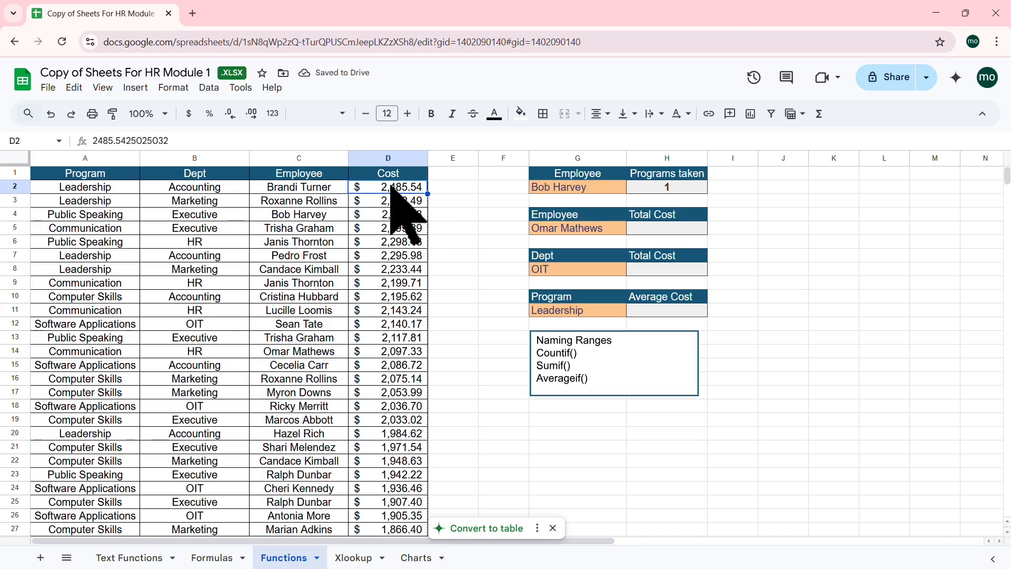
key(ctrl+shift+Down)
scroll(394, 203, up, 6)
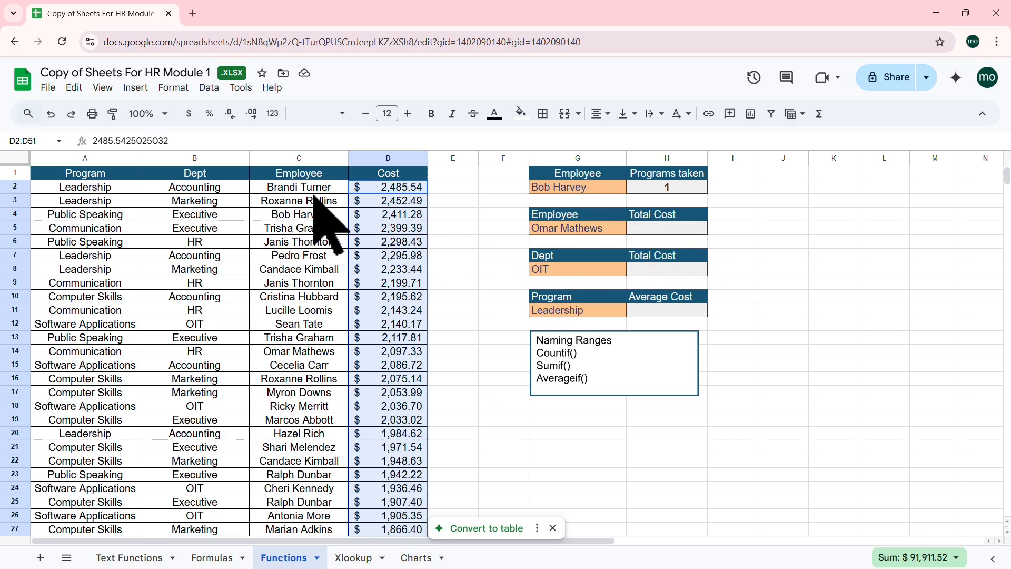
click(38, 141)
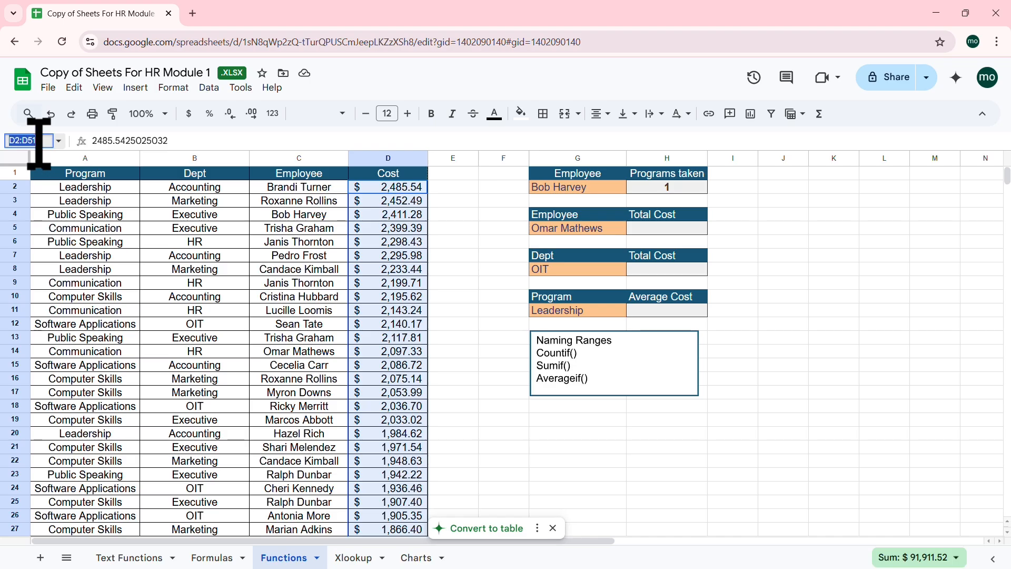
text(Cost)
key(Return)
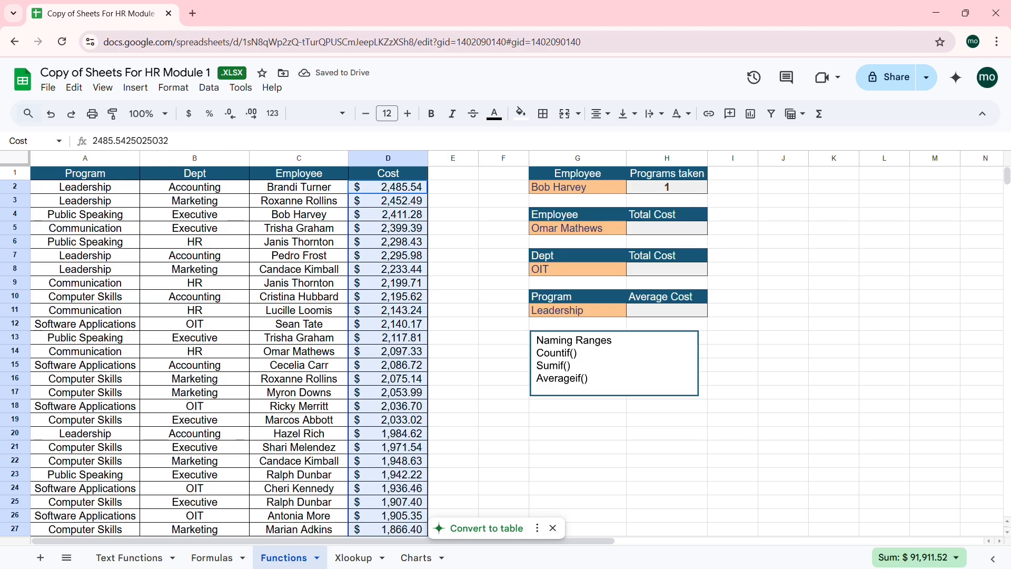
Clear the existing COUNTIF formula from the Programs taken cell H2
click(663, 189)
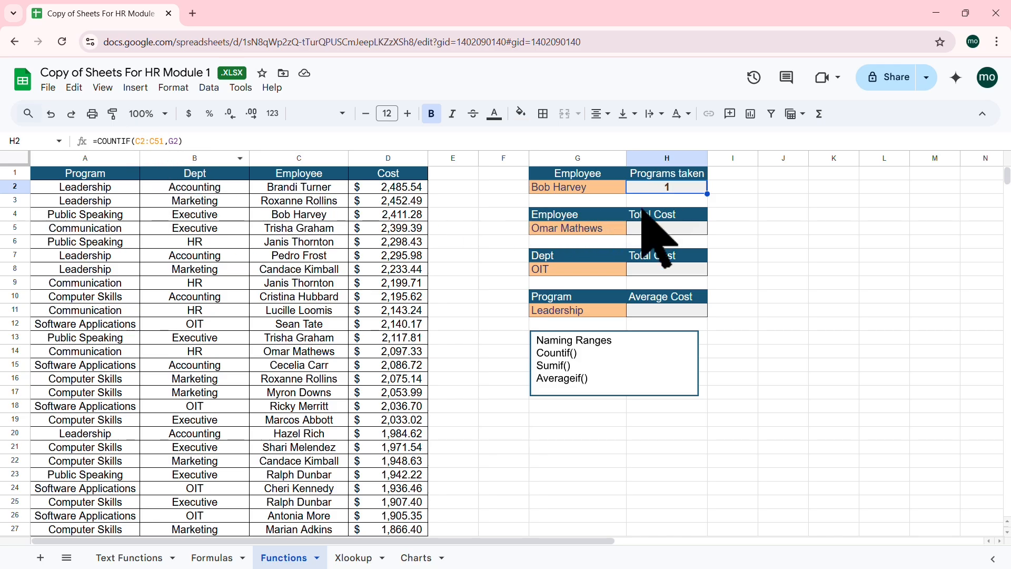
click(816, 256)
click(670, 186)
key(Delete)
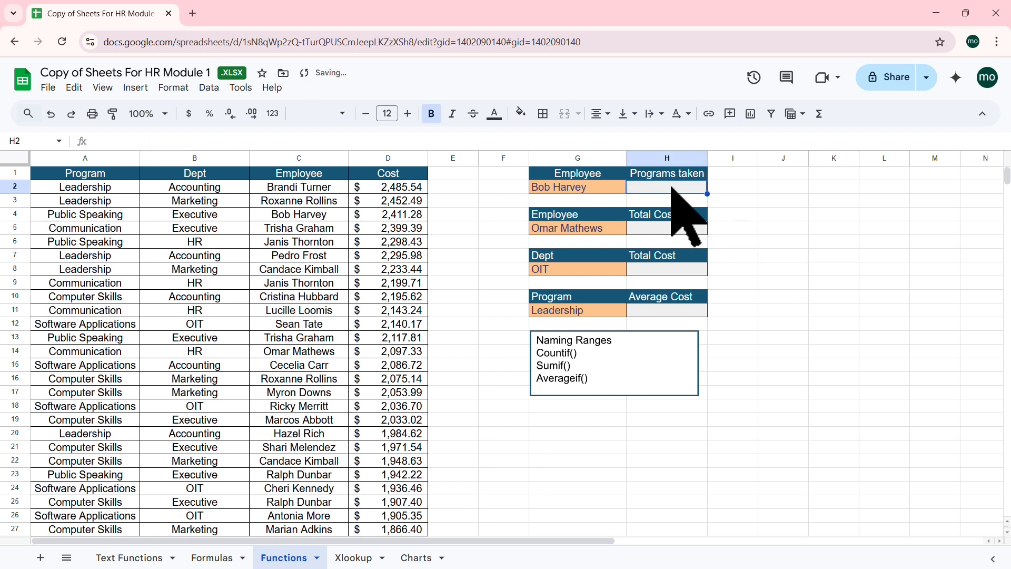
click(396, 141)
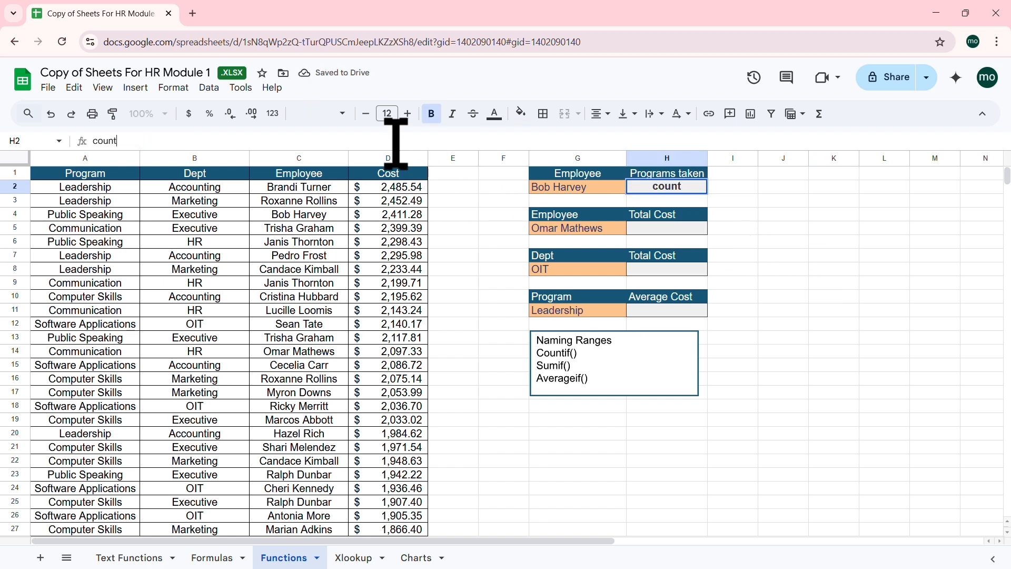
text(countif)
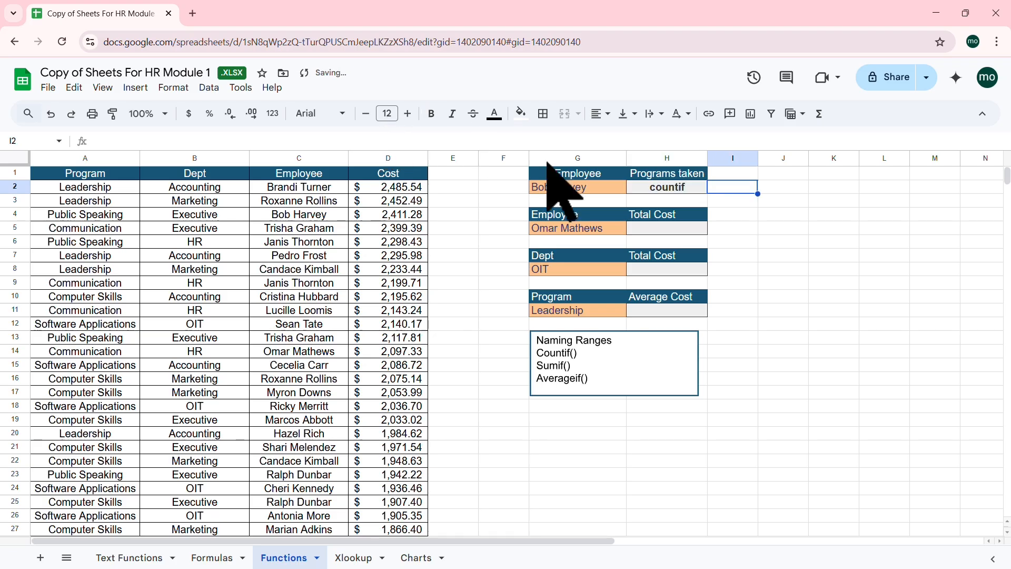
click(693, 186)
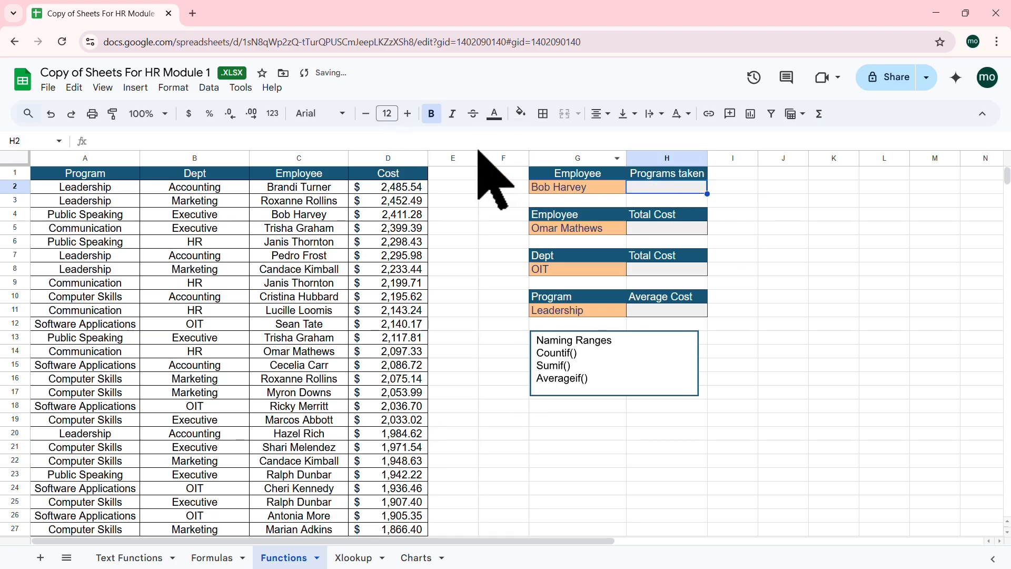
Enter =countif(Employee,G2) in the Programs taken cell H2, using the named range Employee
click(379, 141)
text(=)
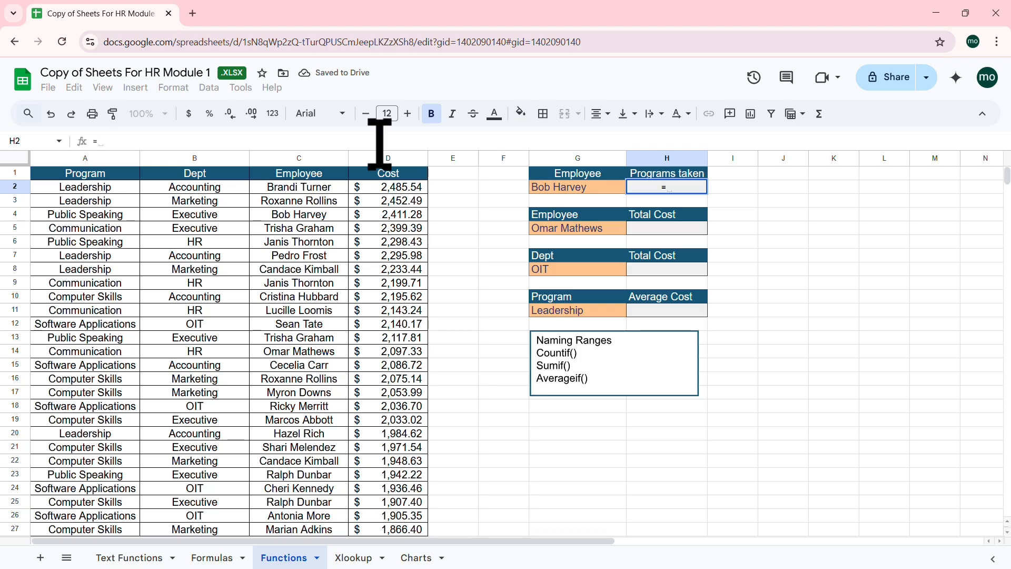
text(countif)
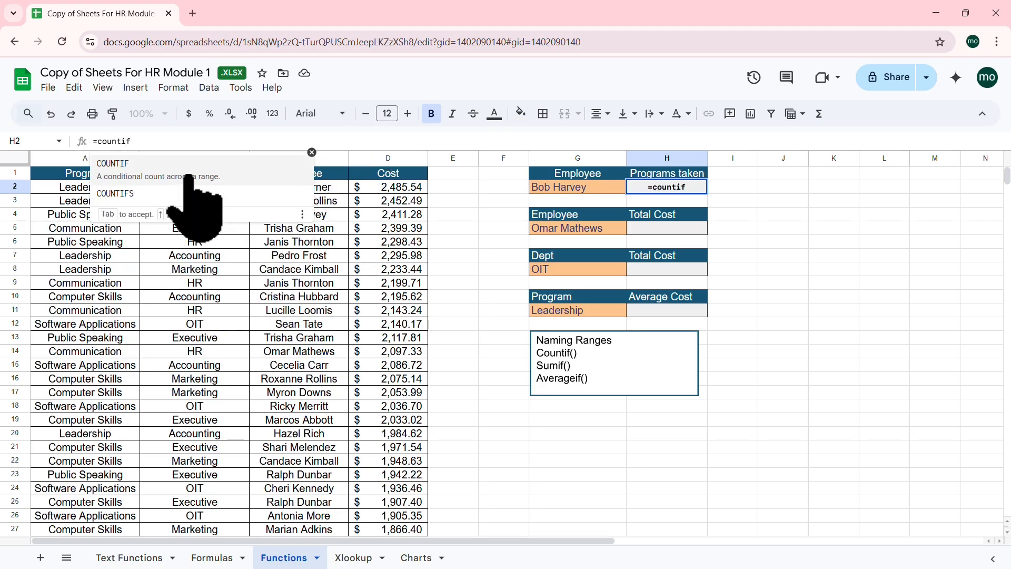
text(()
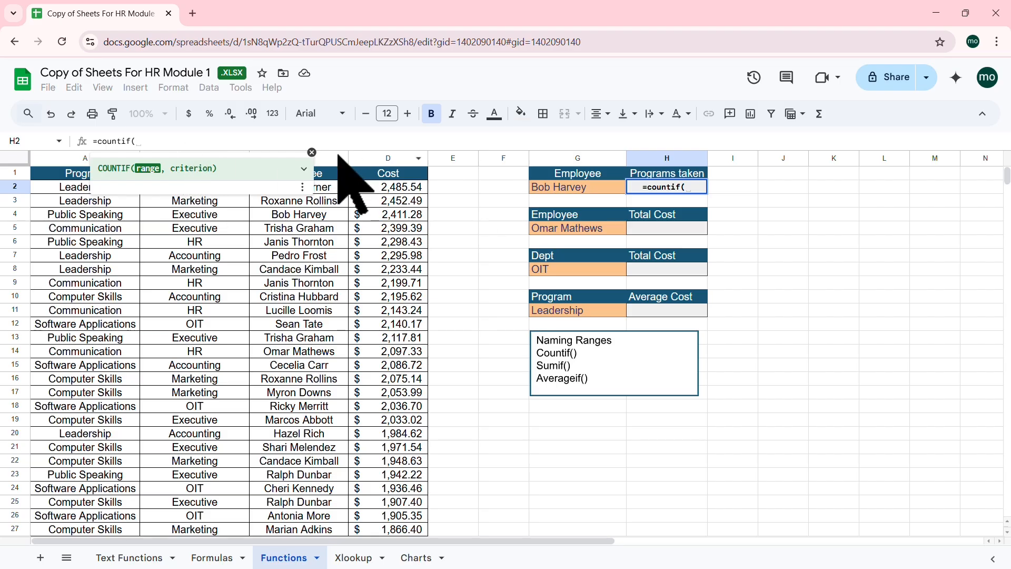
text(empl)
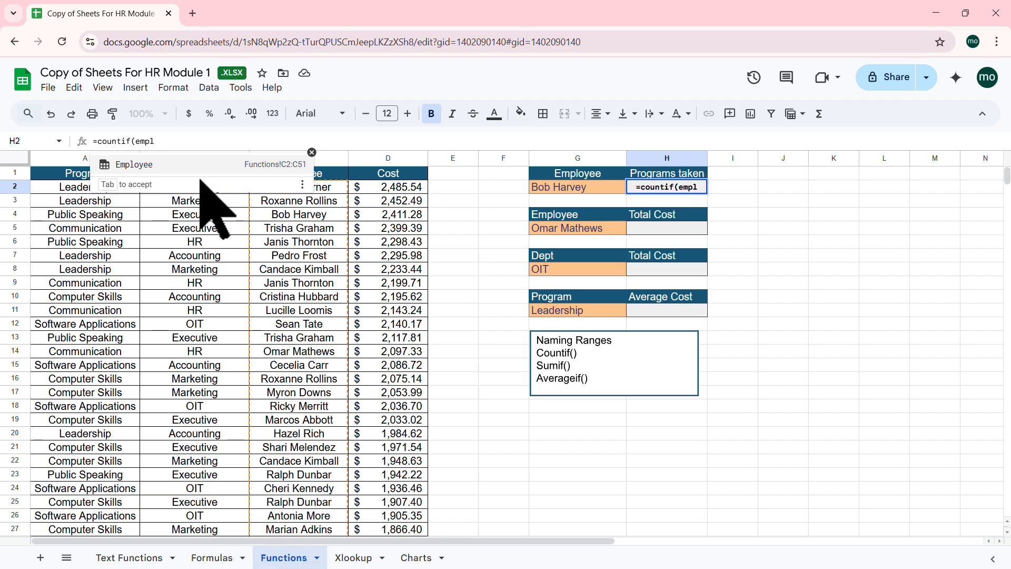
click(177, 166)
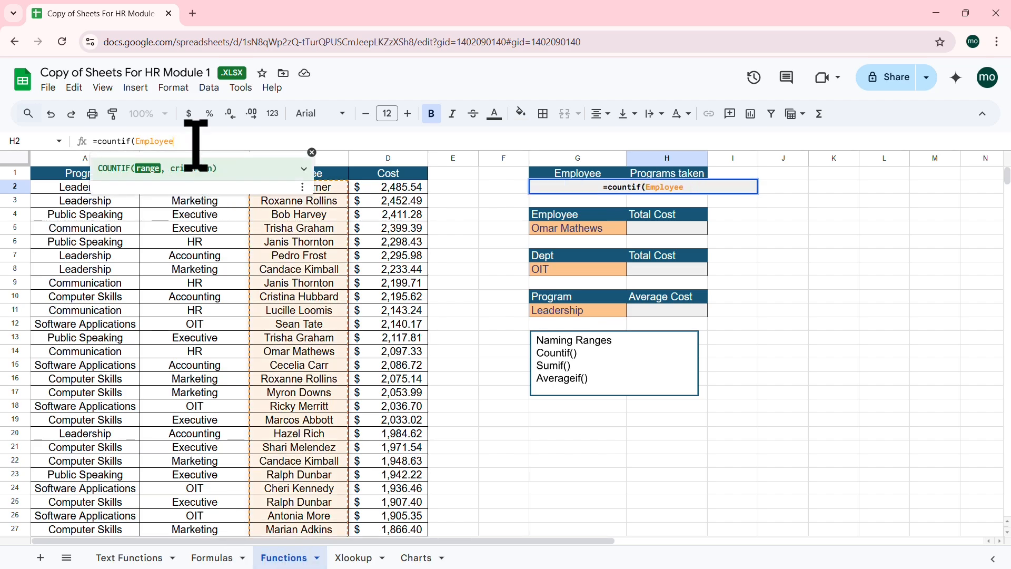
text(,)
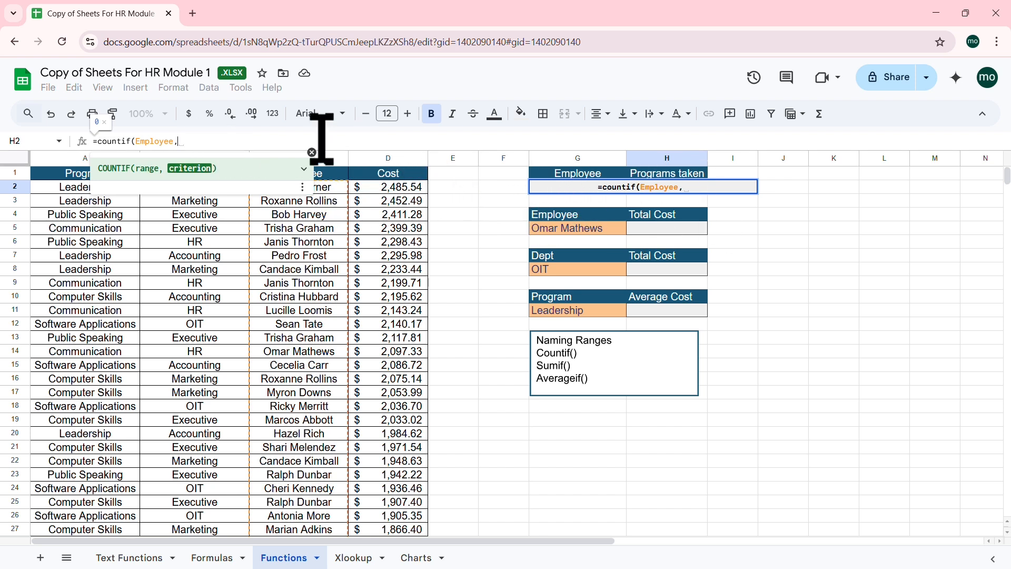
text(G2)
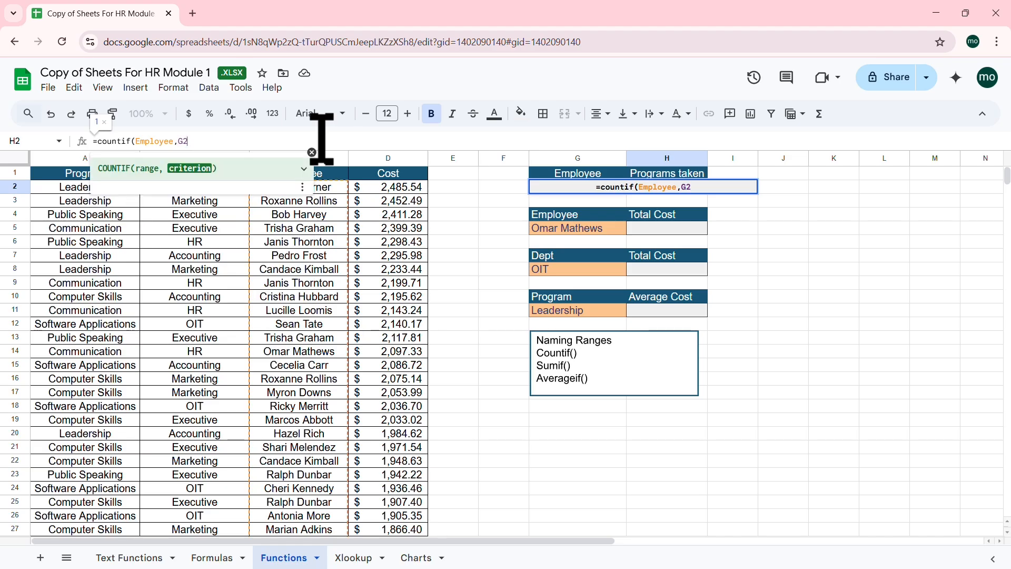
text())
key(Return)
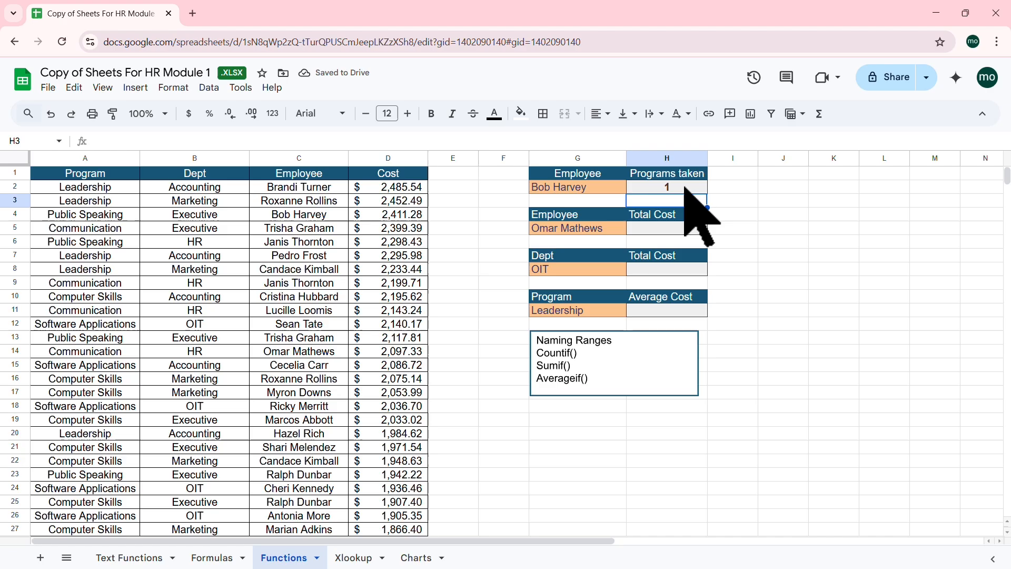
click(685, 190)
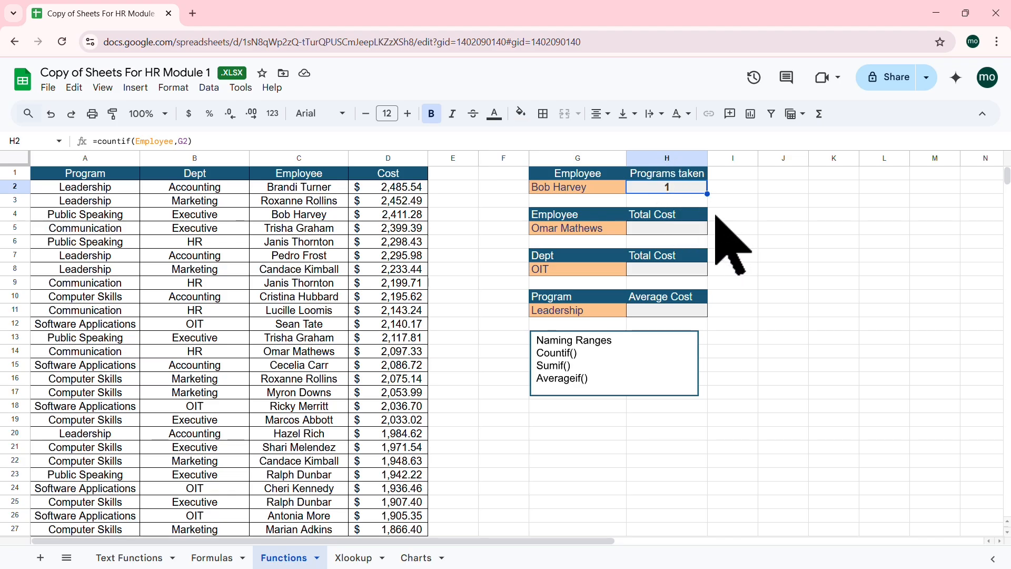
click(783, 228)
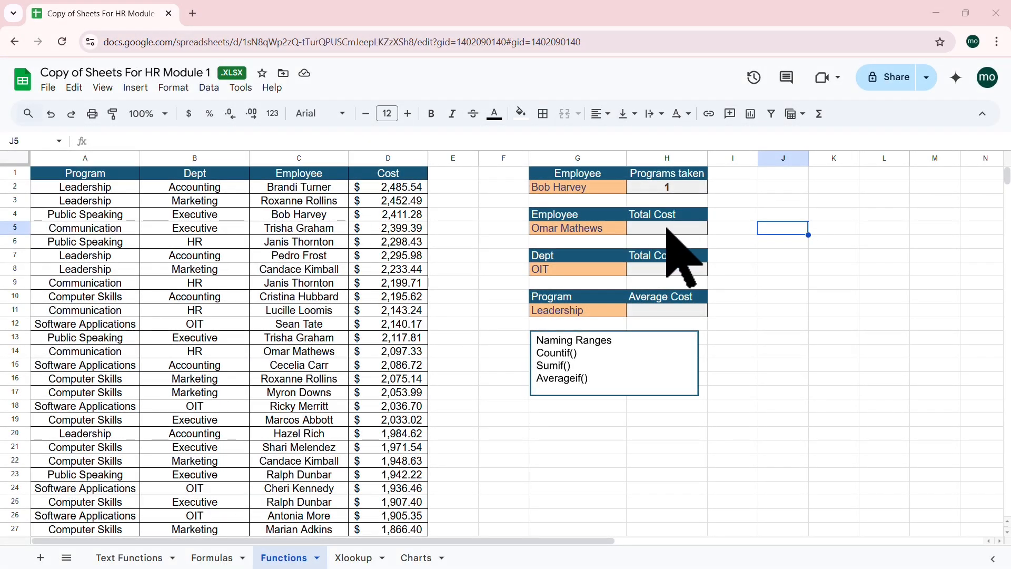
Select the Program column entries A2:A51 to check their range name
click(665, 228)
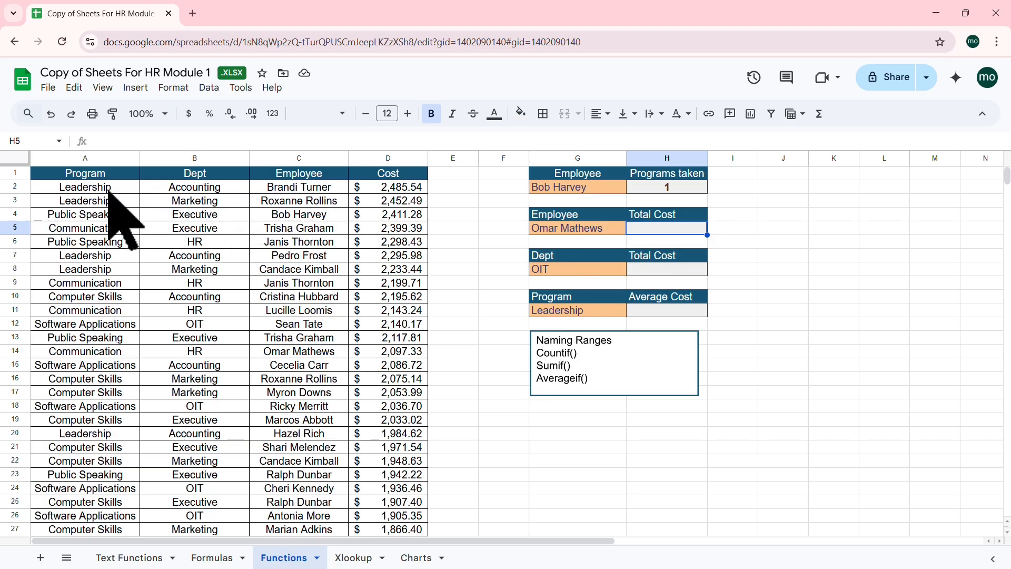
click(108, 191)
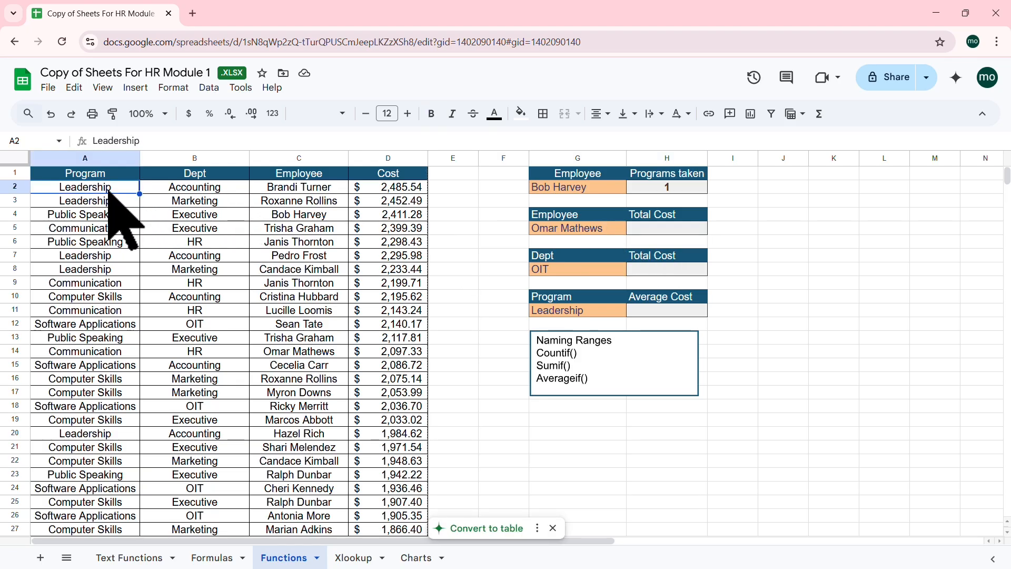
key(ctrl+shift+Down)
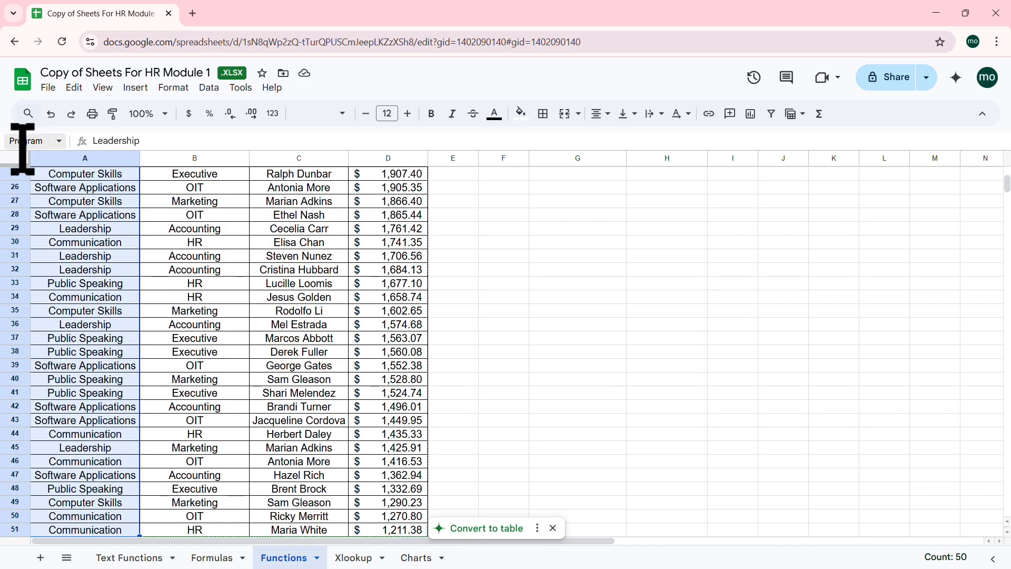
click(299, 232)
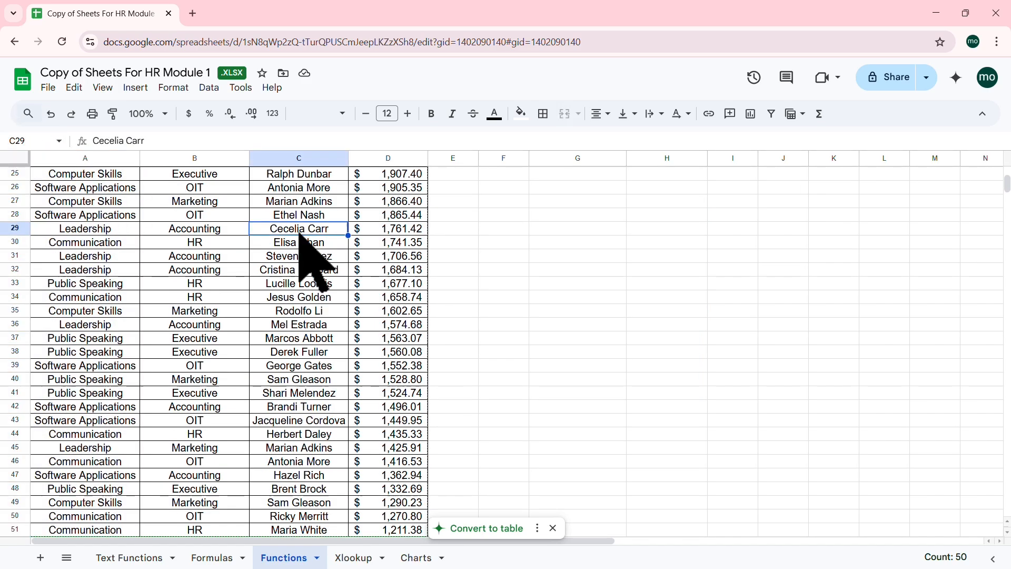
scroll(299, 234, up, 5)
scroll(315, 260, up, 2)
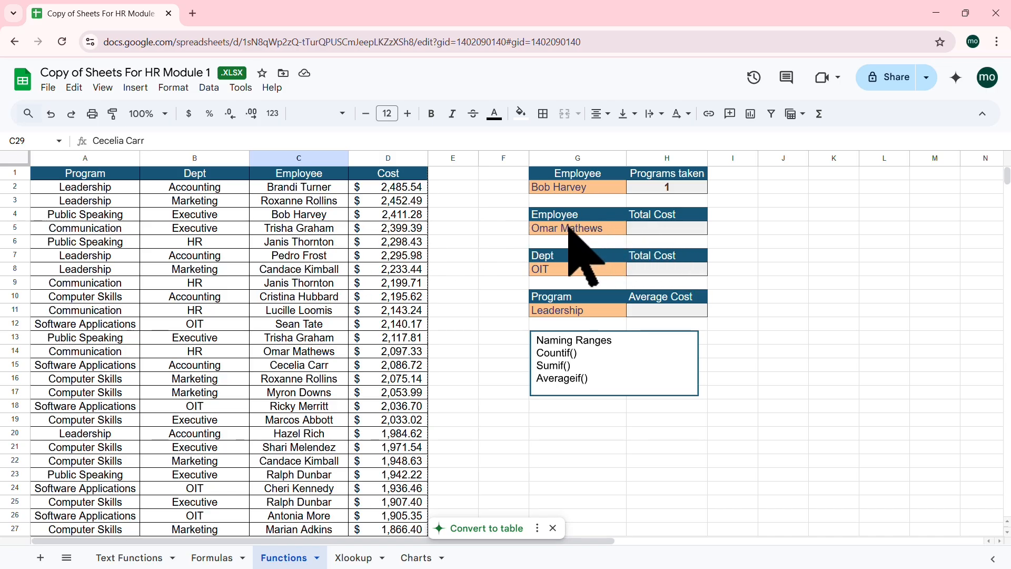
Start a SUMIF formula in the employee Total Cost cell H5 with the named range Employee as its range
click(668, 231)
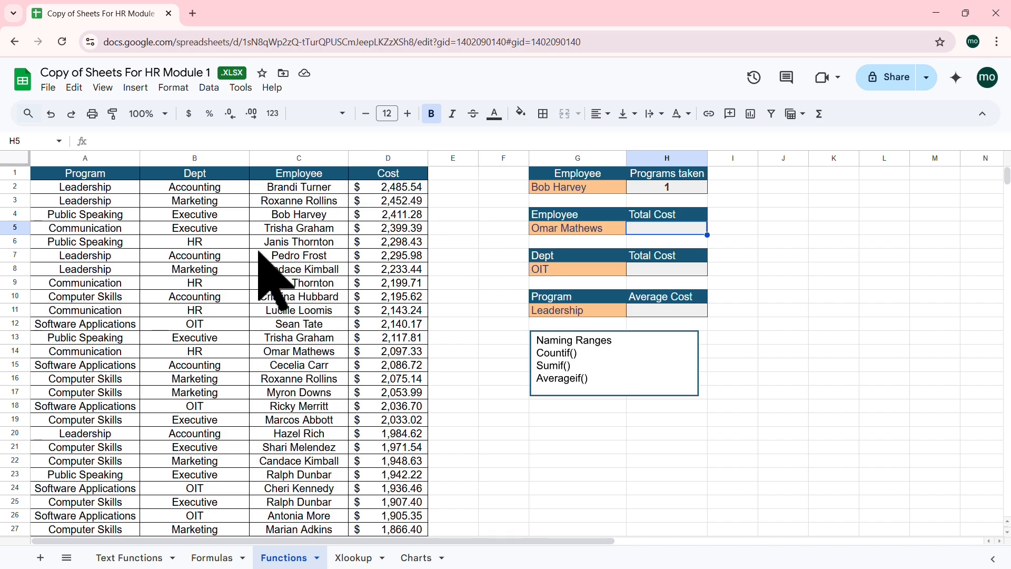
click(135, 139)
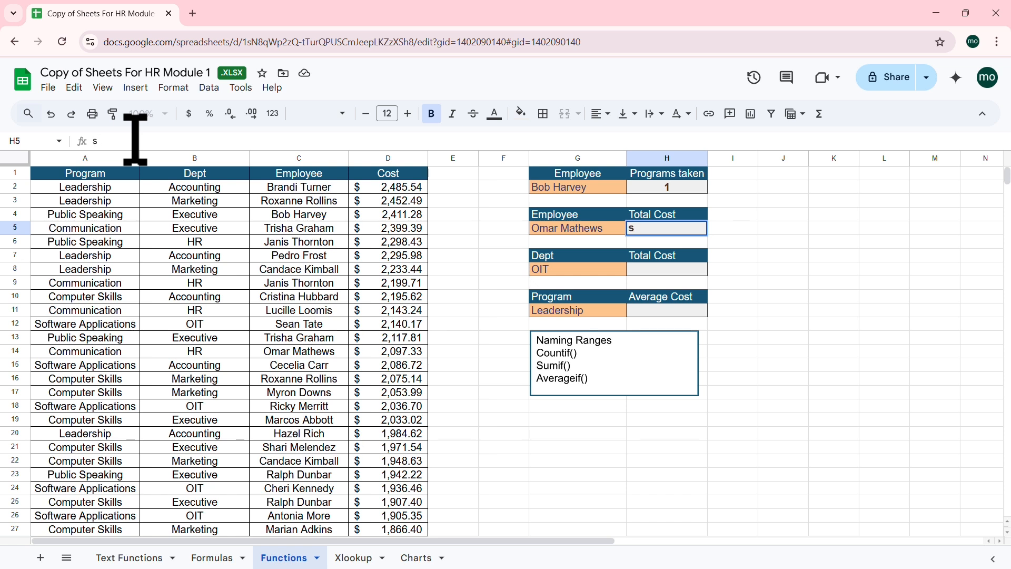
text(=)
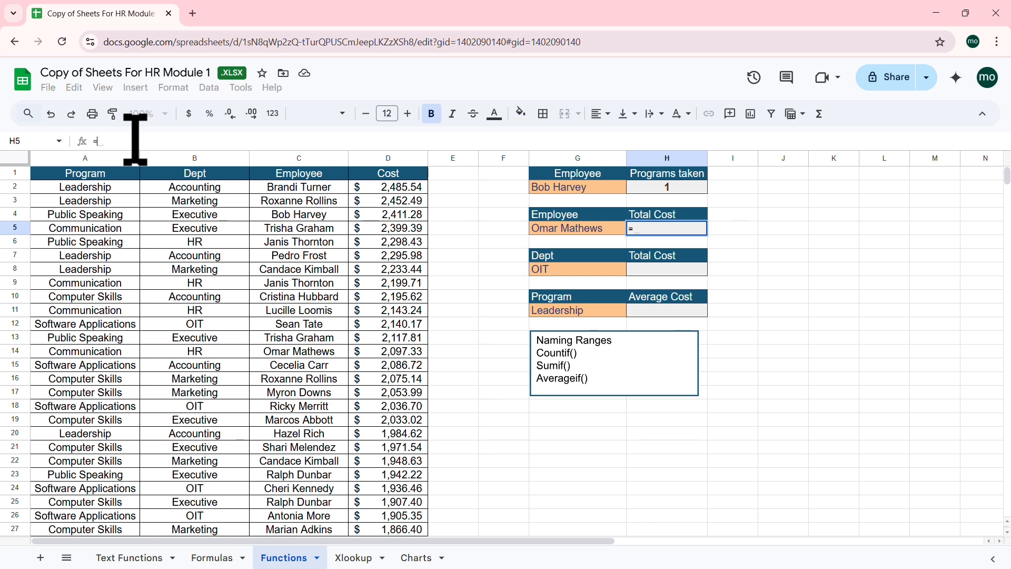
text(sumi)
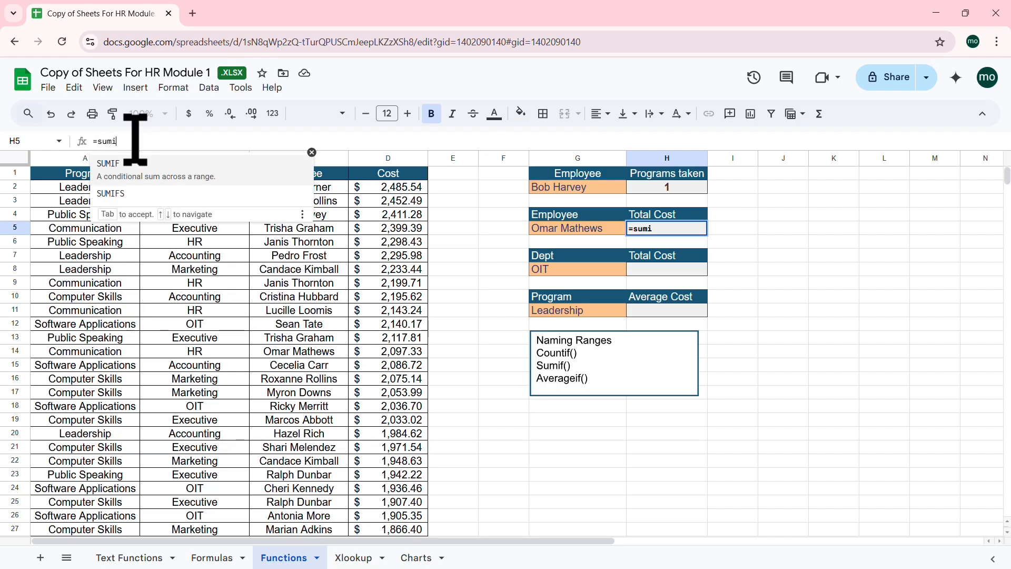
key(Tab)
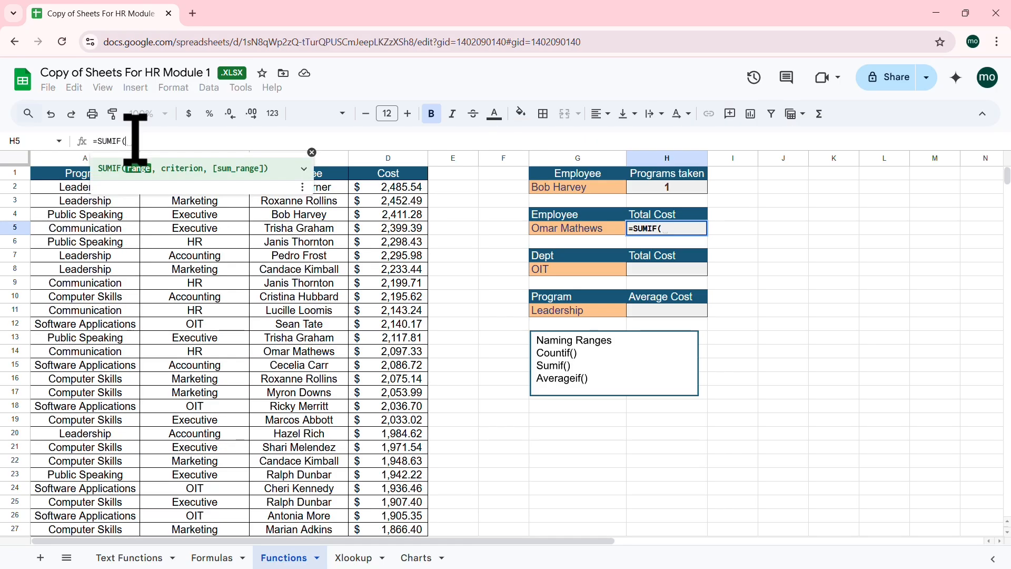
text(emp)
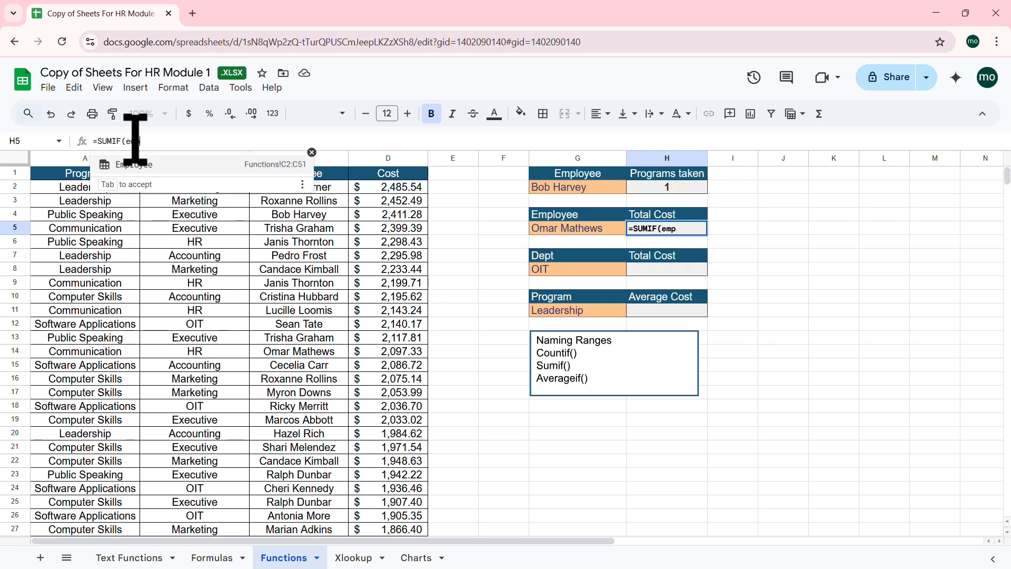
text(lo)
key(Tab)
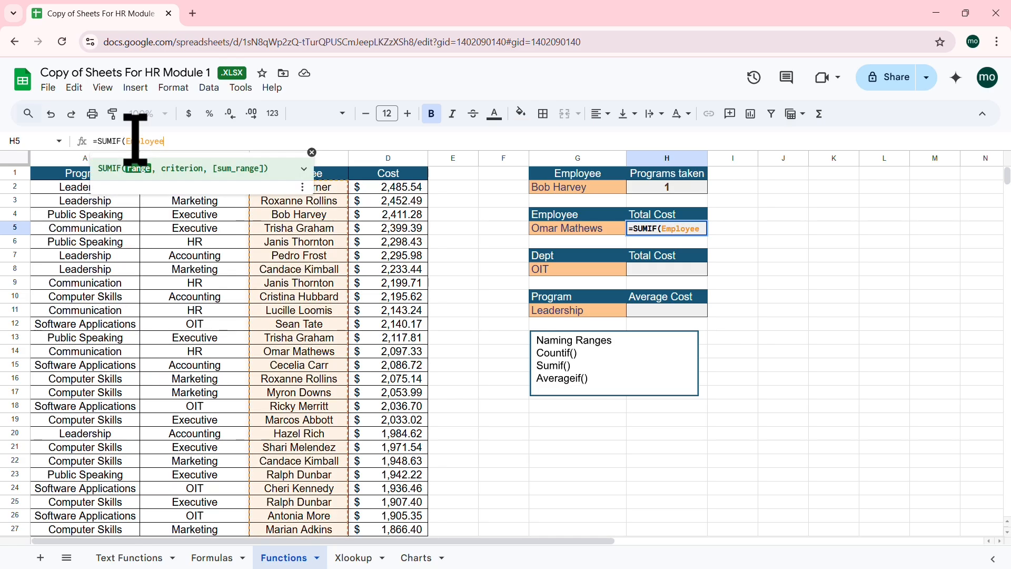
text(,)
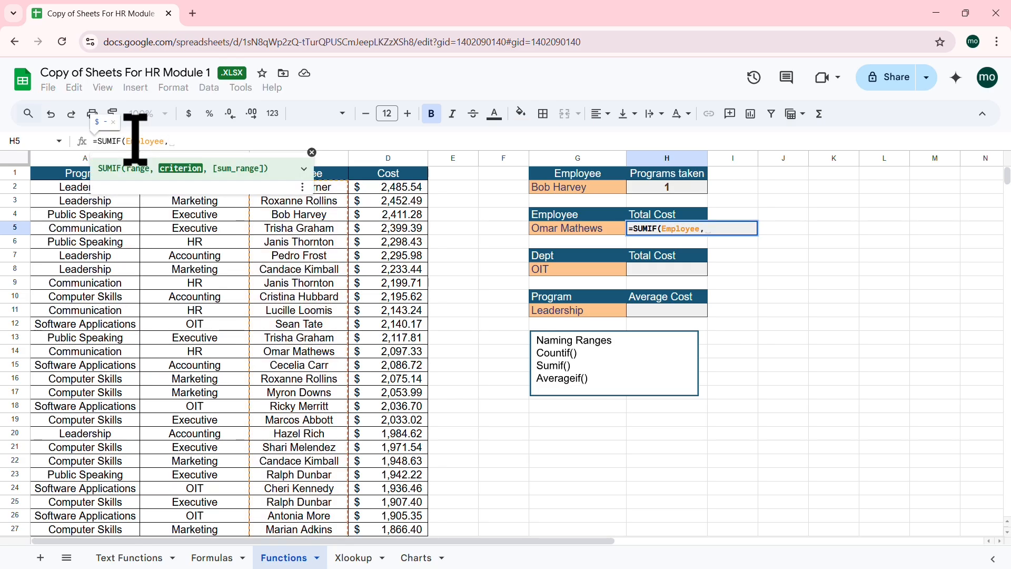
Complete the SUMIF formula in H5 with G5 as the criterion and the named range Cost as the sum range
click(585, 228)
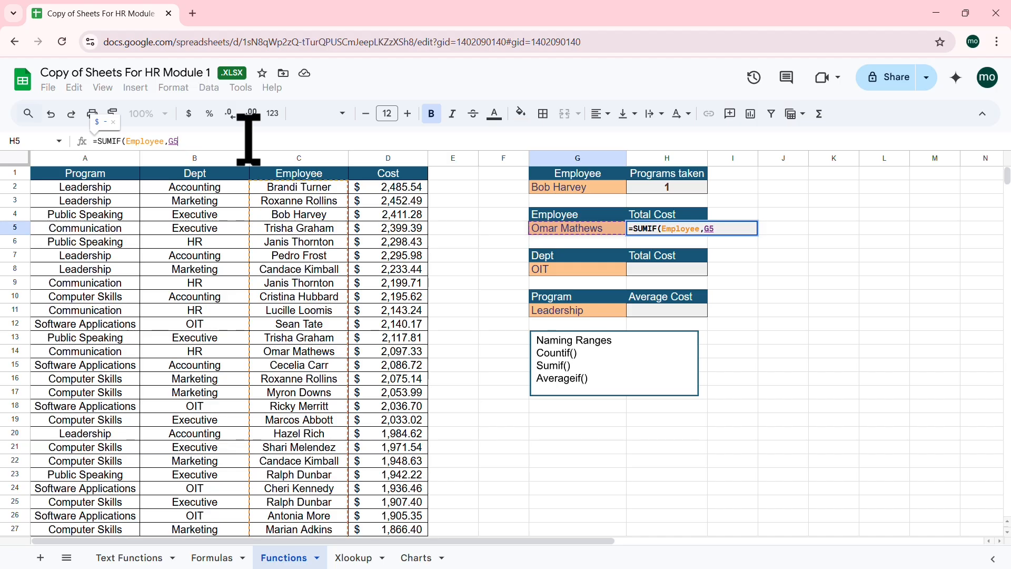
text(,)
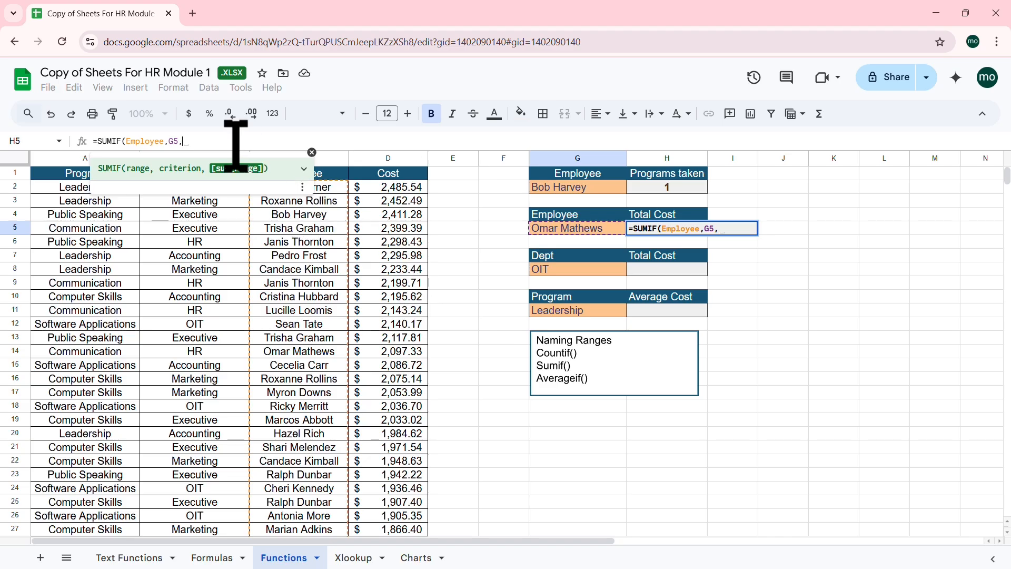
text(co)
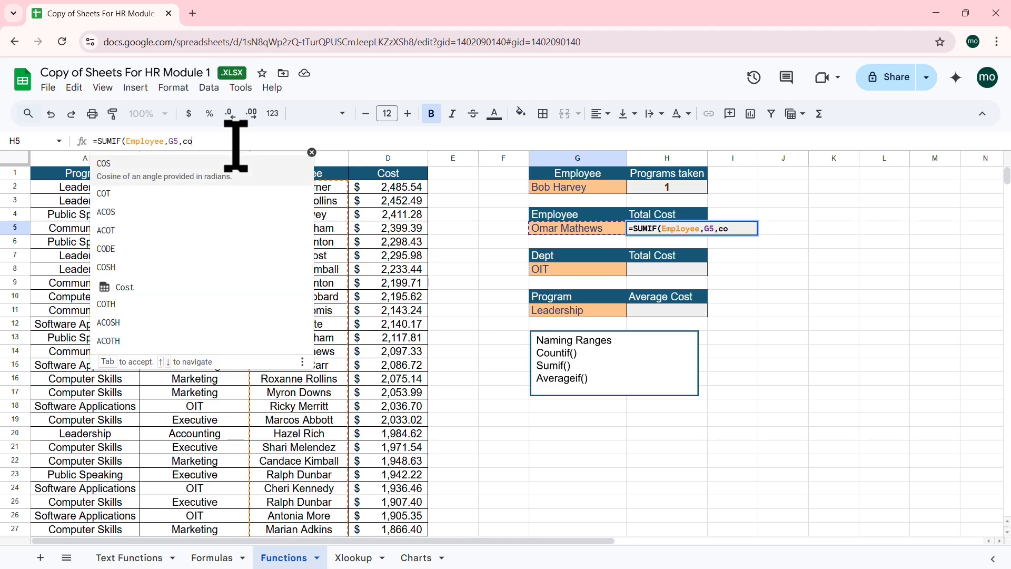
text(s)
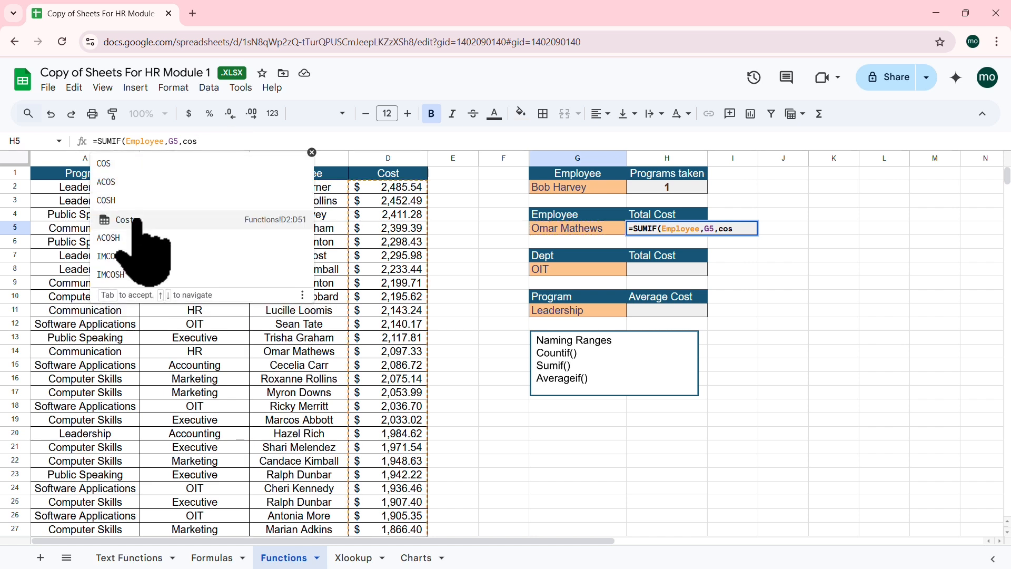
click(137, 220)
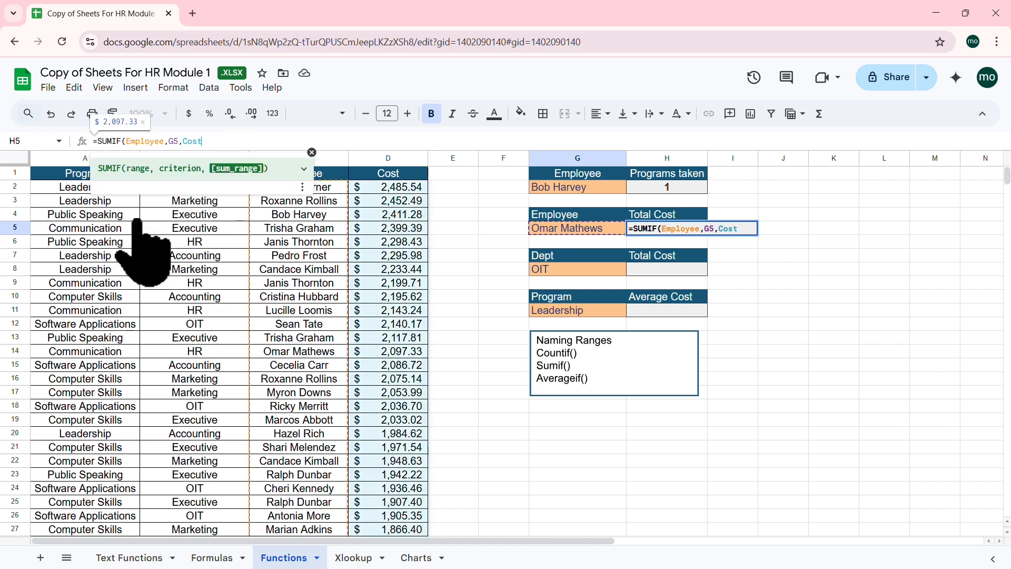
text())
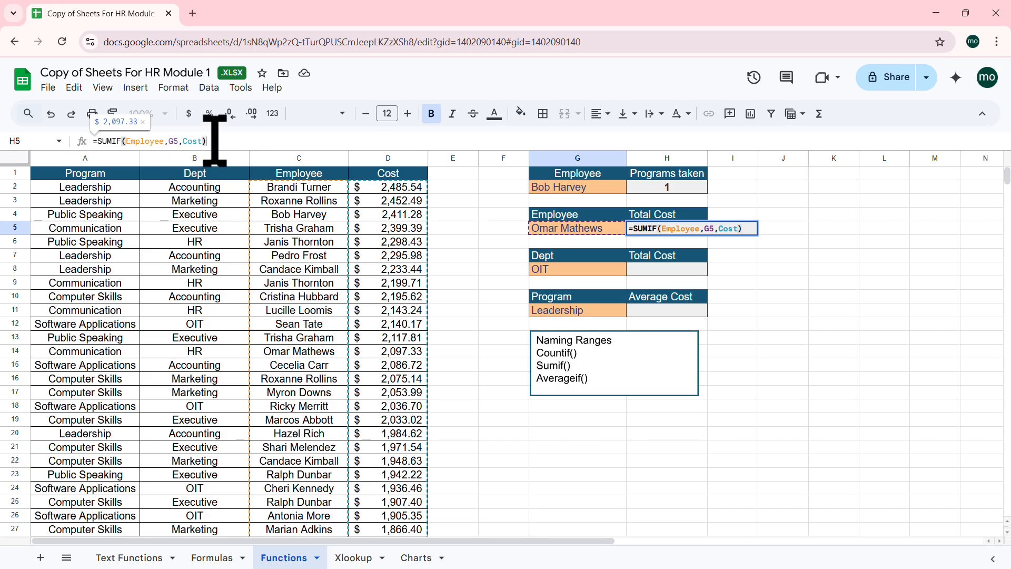
key(Return)
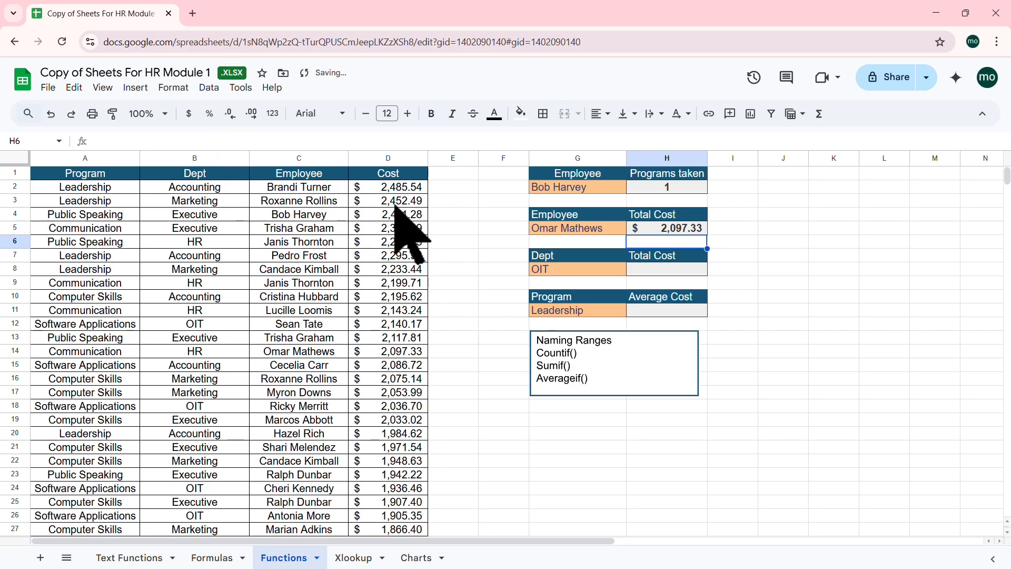
Replace the employee name in G5 with the employee's name from C2, and check the Total Cost formula in H5
click(591, 229)
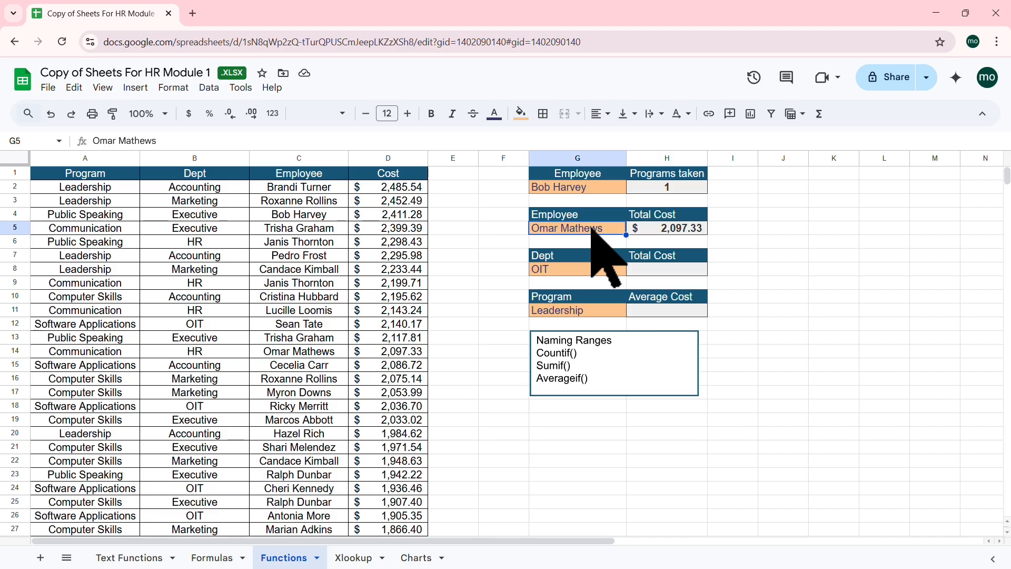
text(Brandi Turner)
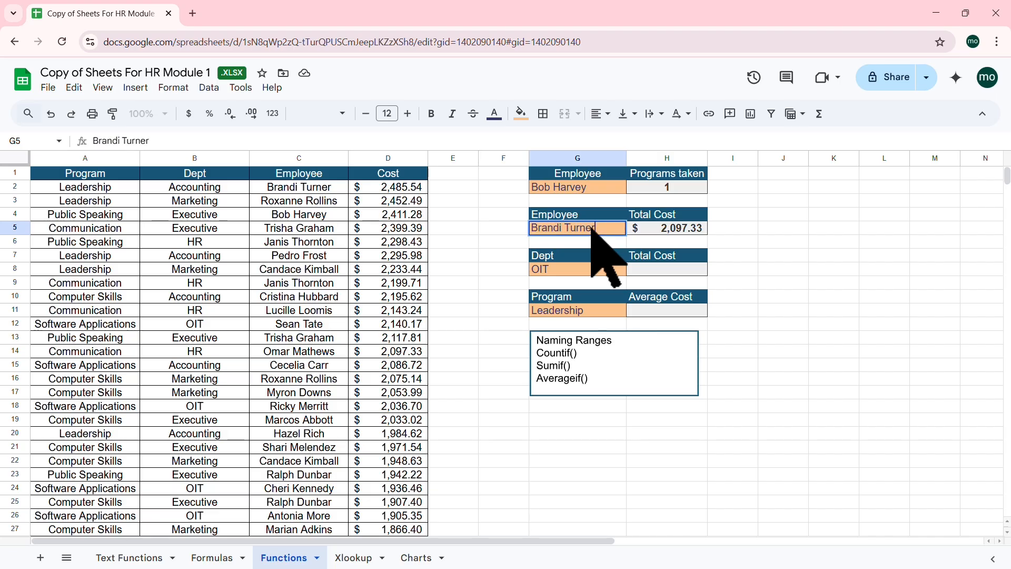
key(Return)
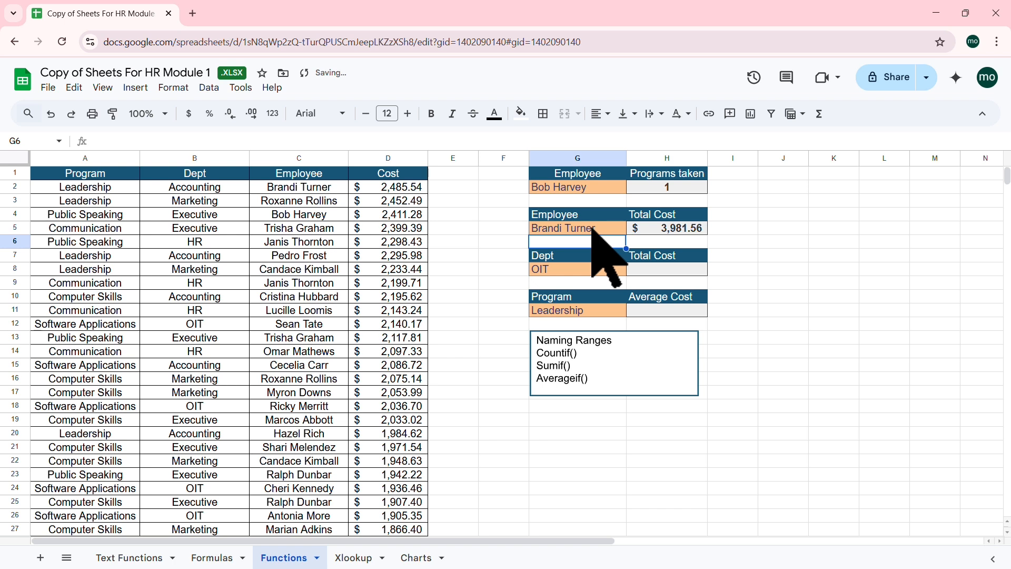
click(684, 231)
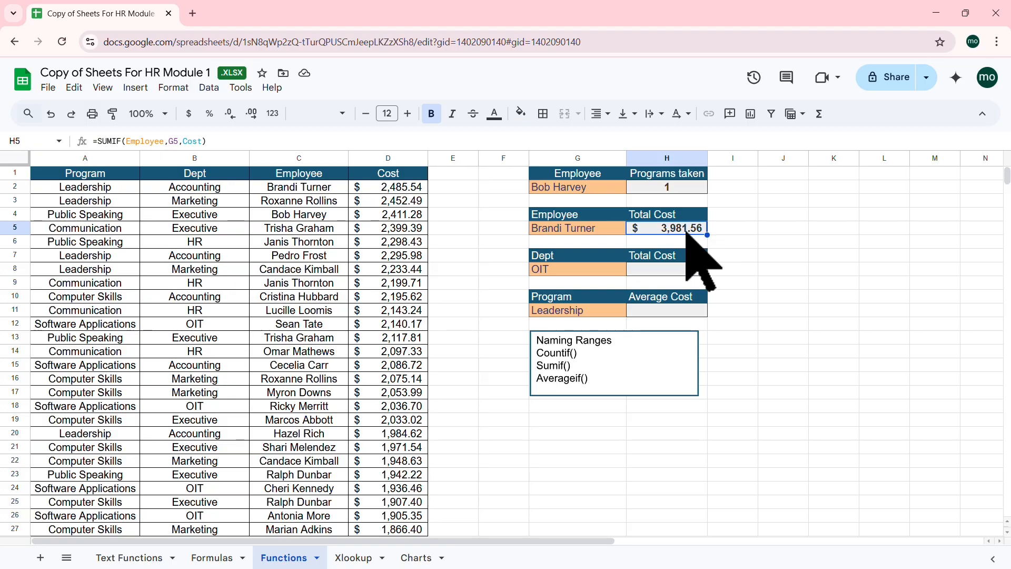
Examine the OIT entries in the Dept column, including B12, B18 and B24, that the department Total Cost should cover
click(661, 270)
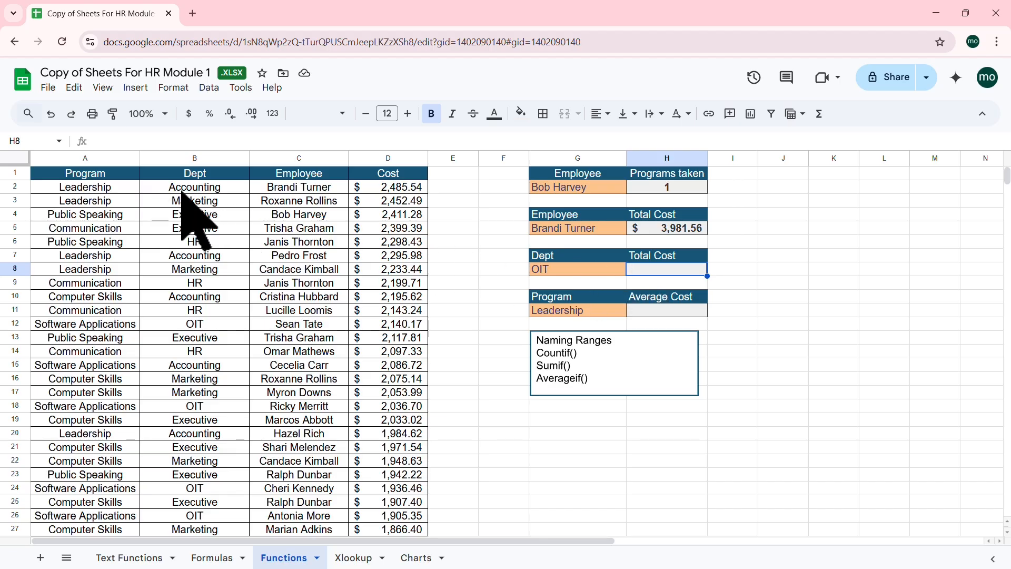
click(197, 324)
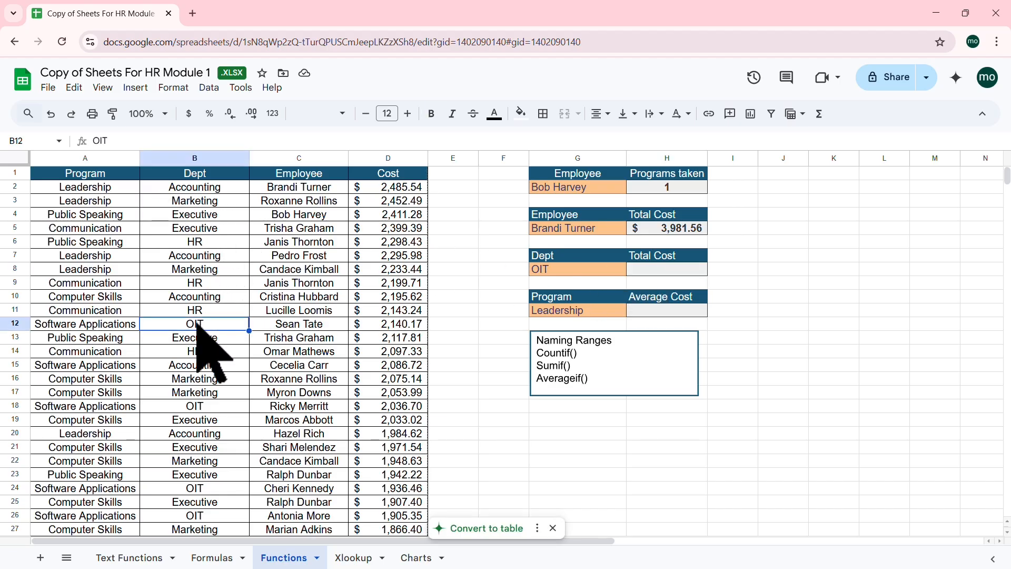
ctrl+click(199, 406)
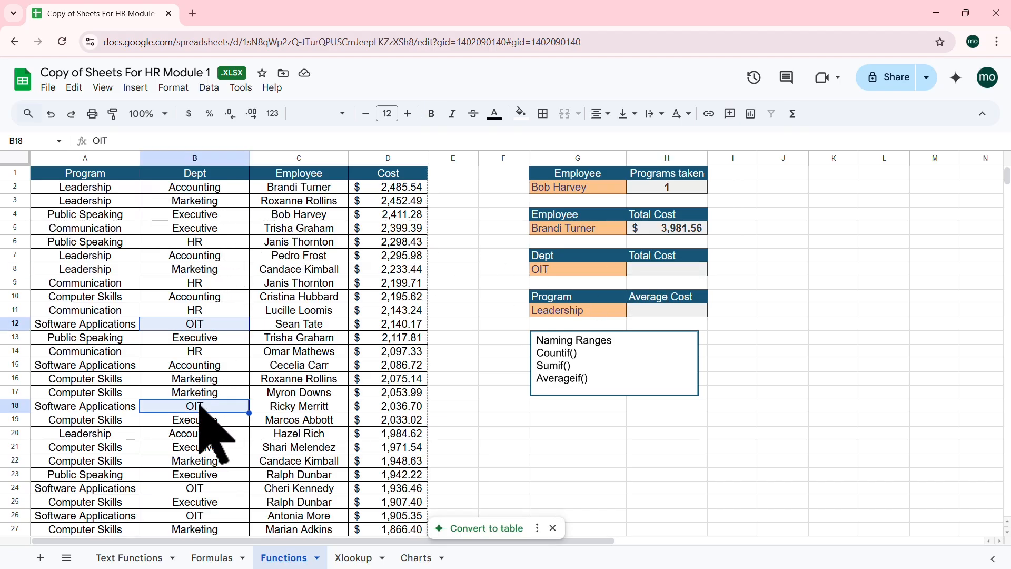
ctrl+click(217, 476)
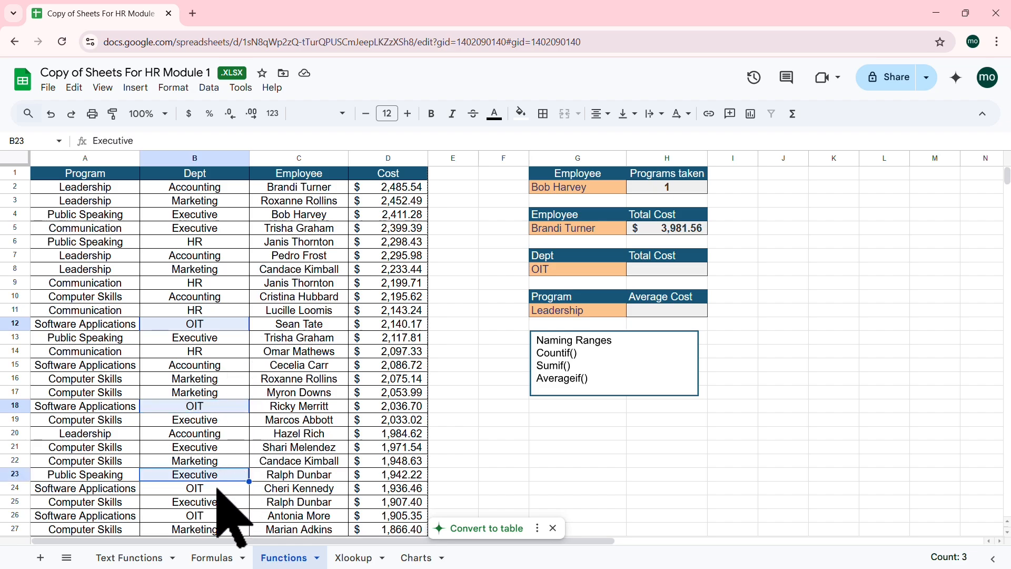
key(Down)
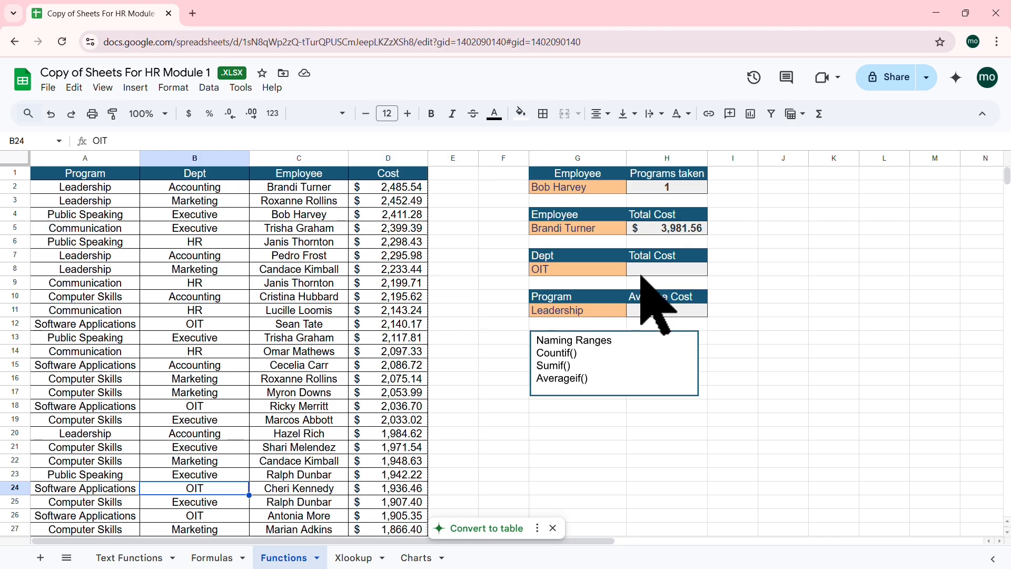
Start a SUMIF formula in the department Total Cost cell H8 with the named range Department as its range
click(676, 270)
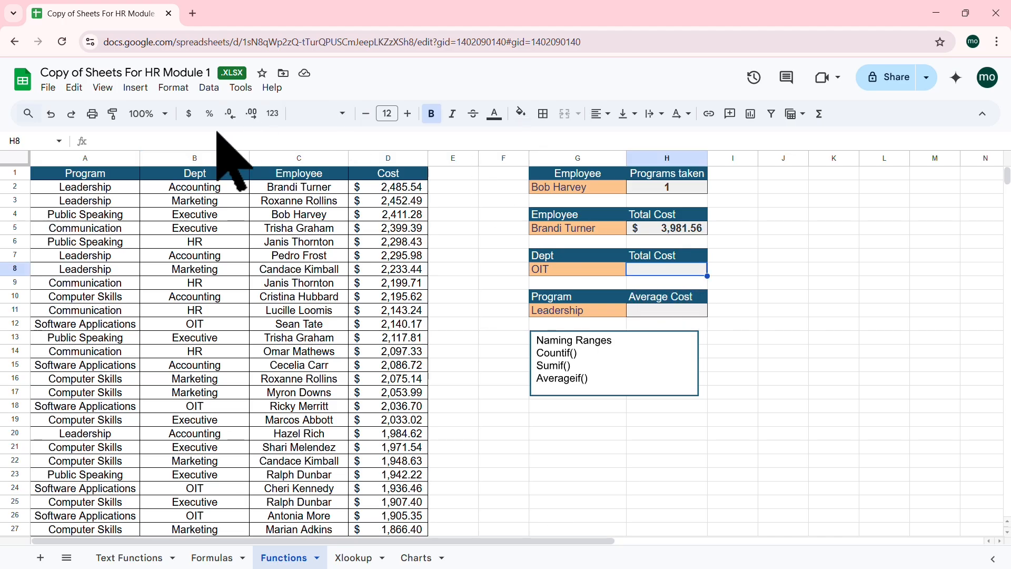
click(136, 143)
text(=)
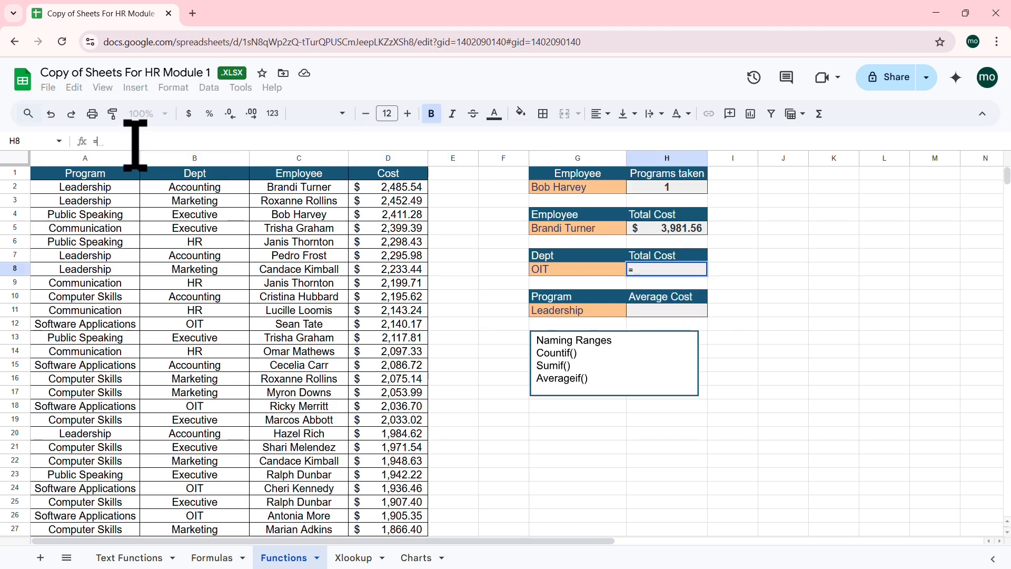
text(sumif)
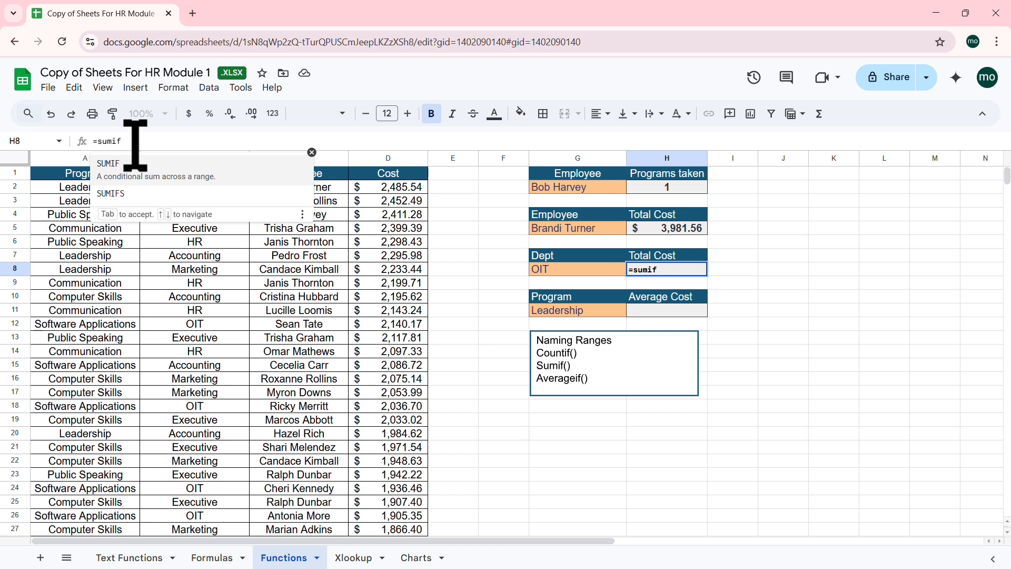
click(138, 176)
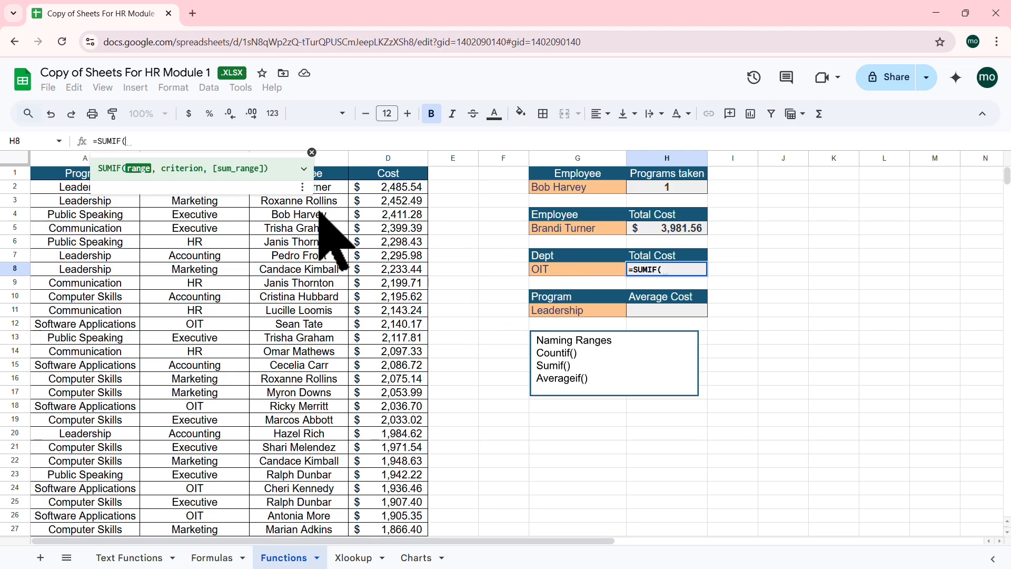
text(de)
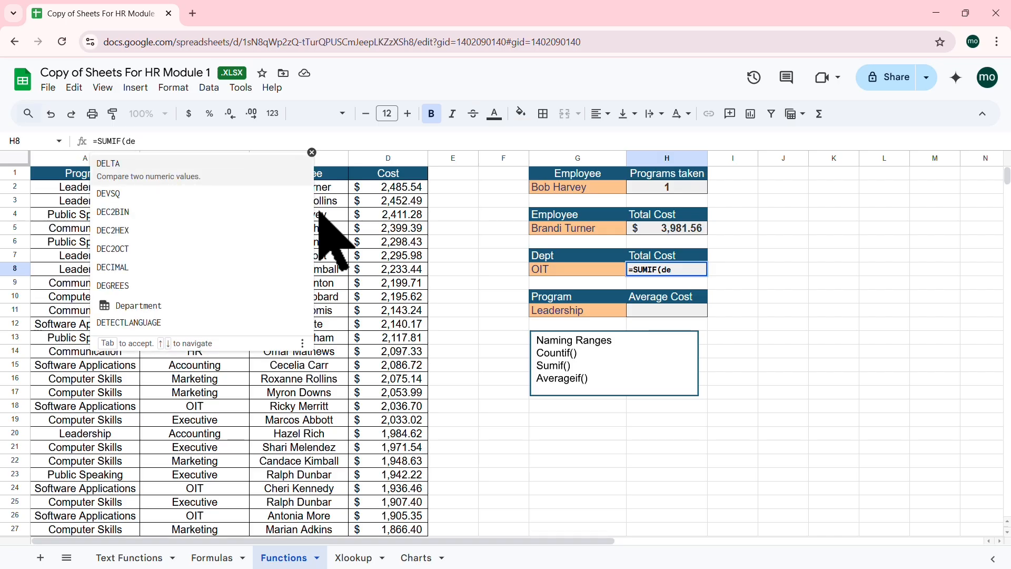
text(po)
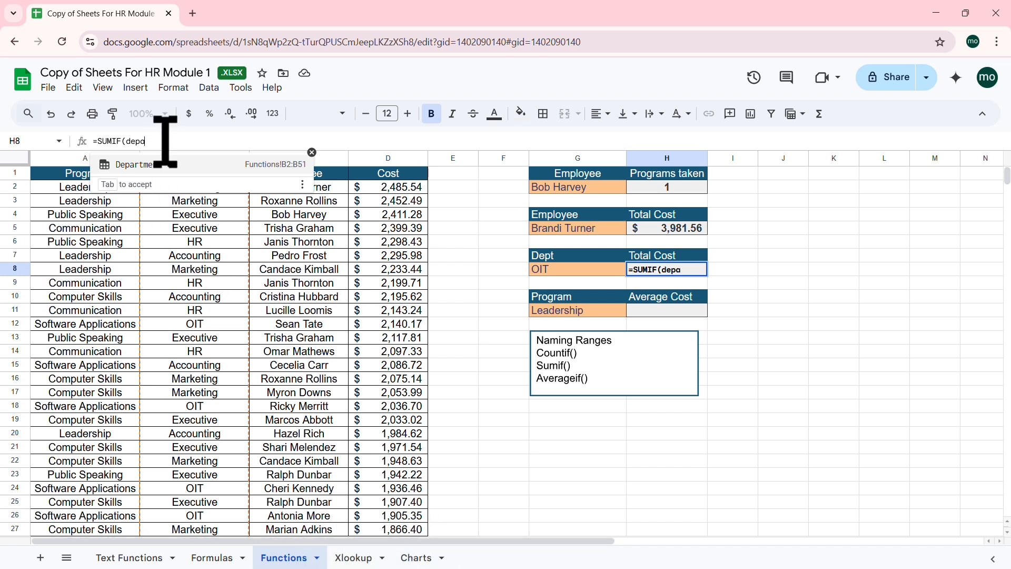
key(Tab)
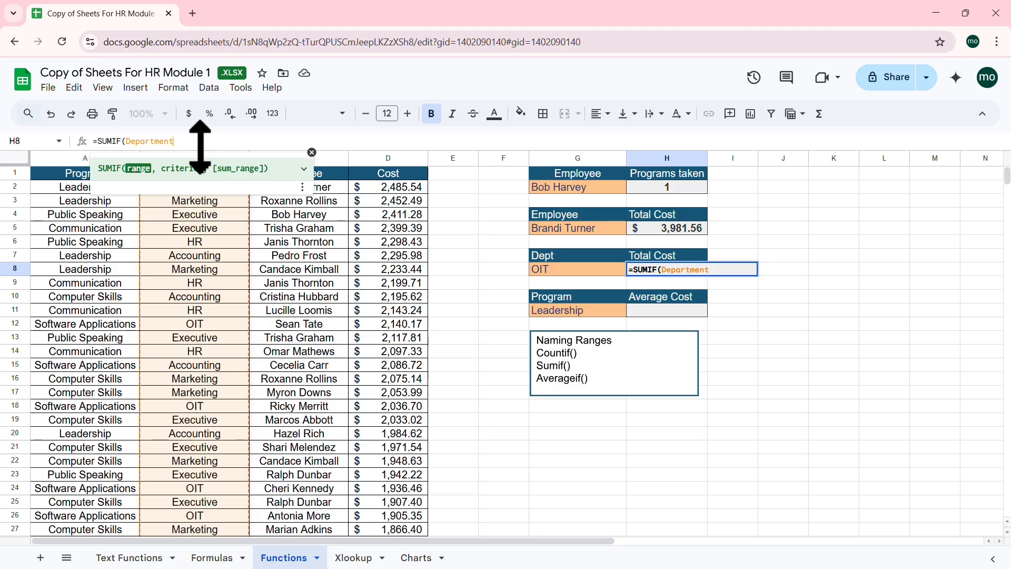
Complete the SUMIF formula in H8 with G8 as the criterion and the named range Cost as the sum range
text(,)
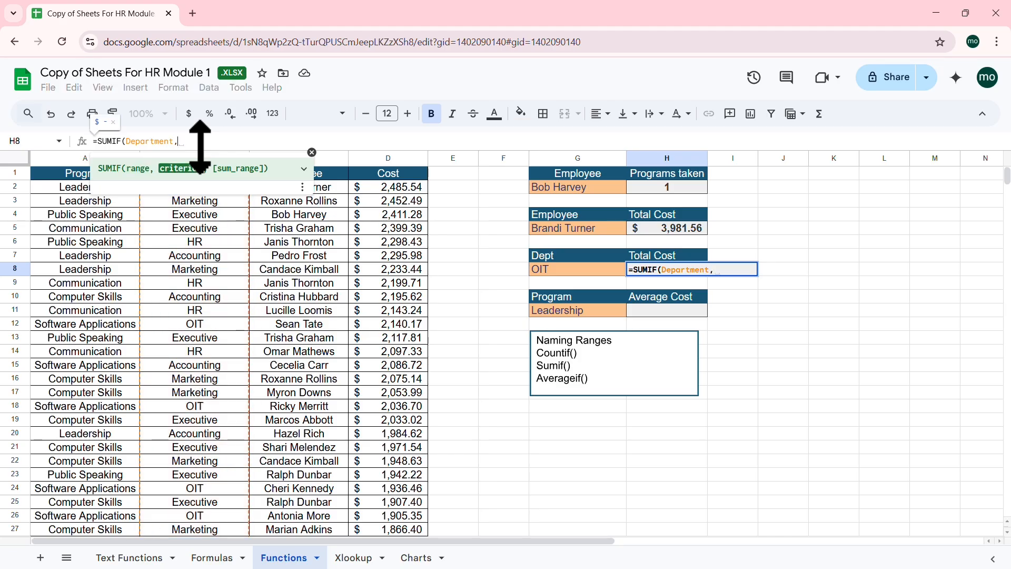
click(564, 269)
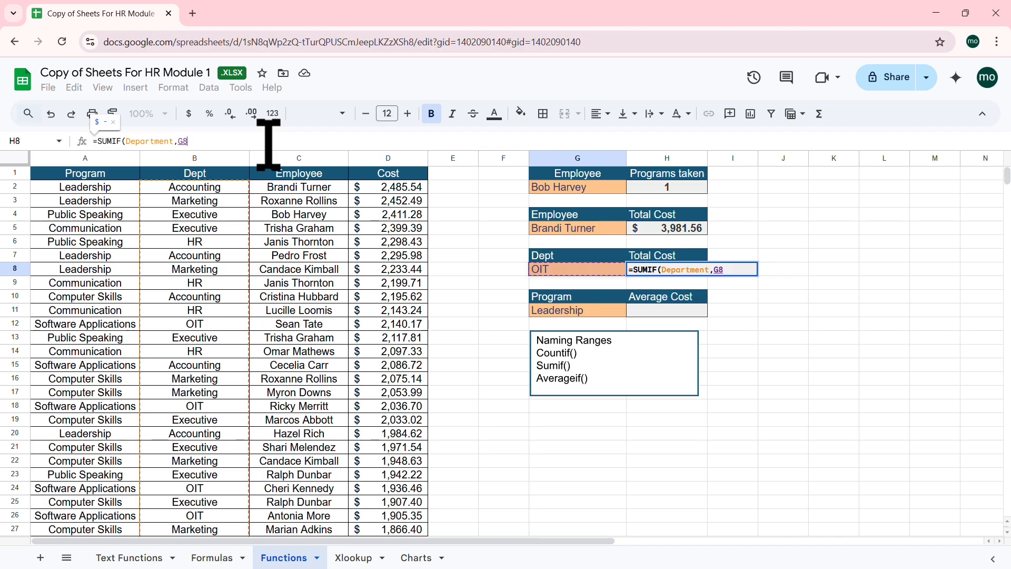
text(,)
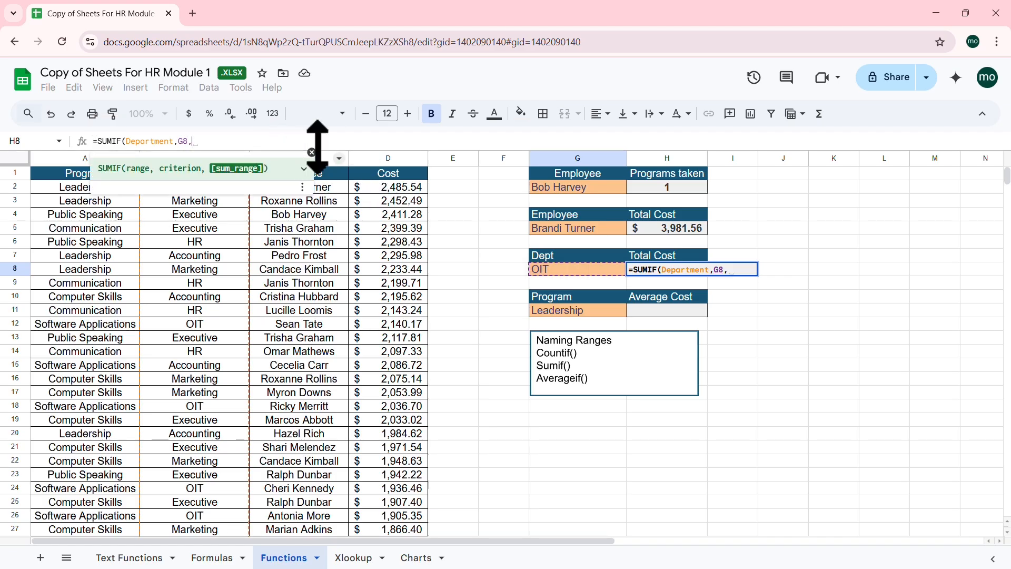
text(cos)
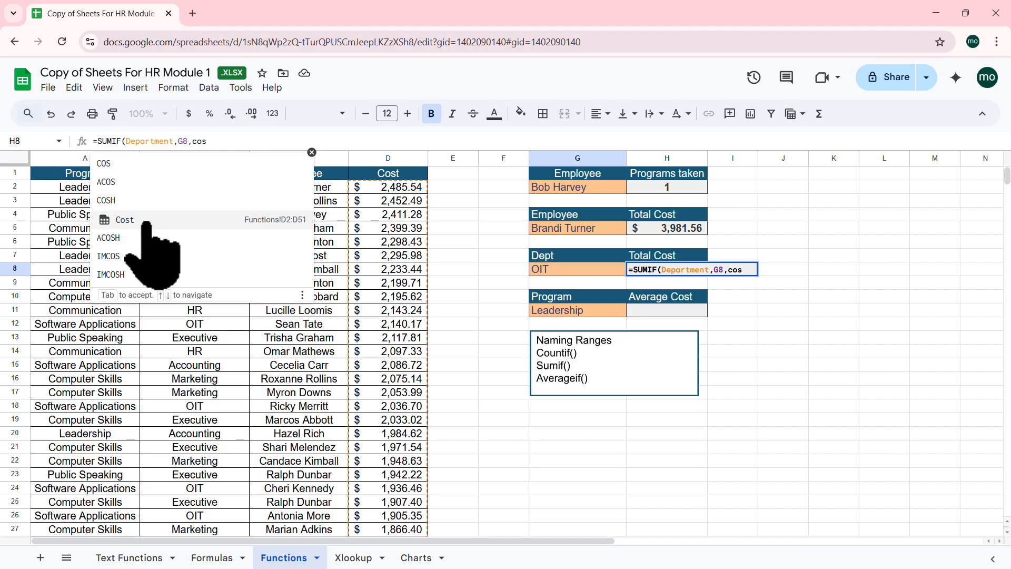
click(205, 231)
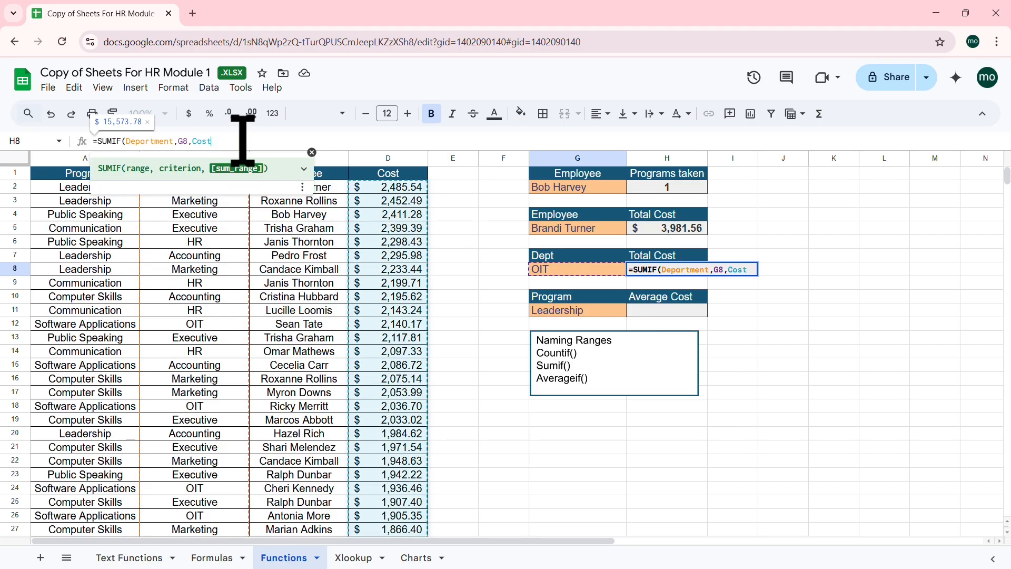
text())
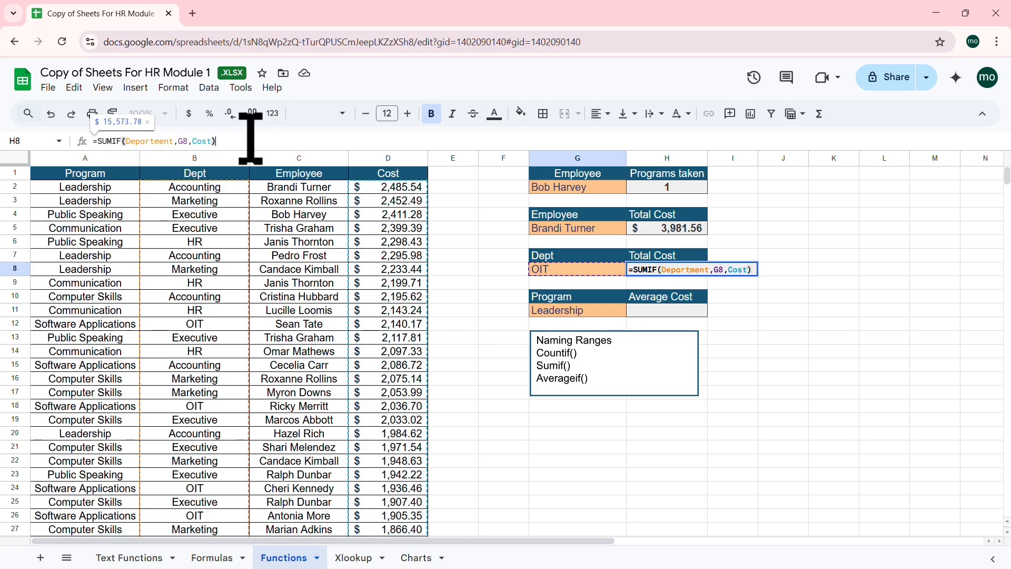
key(Return)
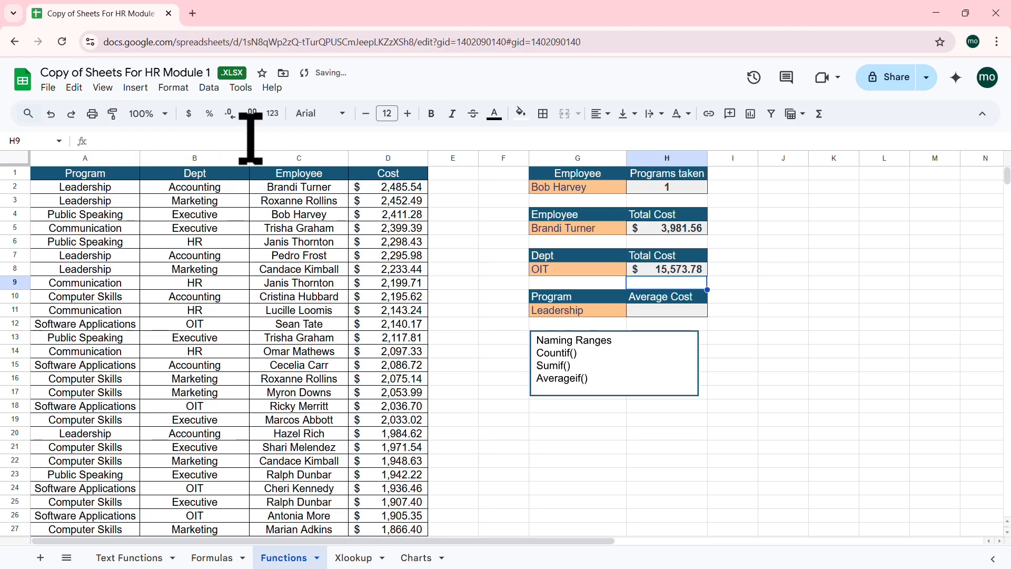
Change the department in G8 to HR to test the Total Cost formula
click(766, 283)
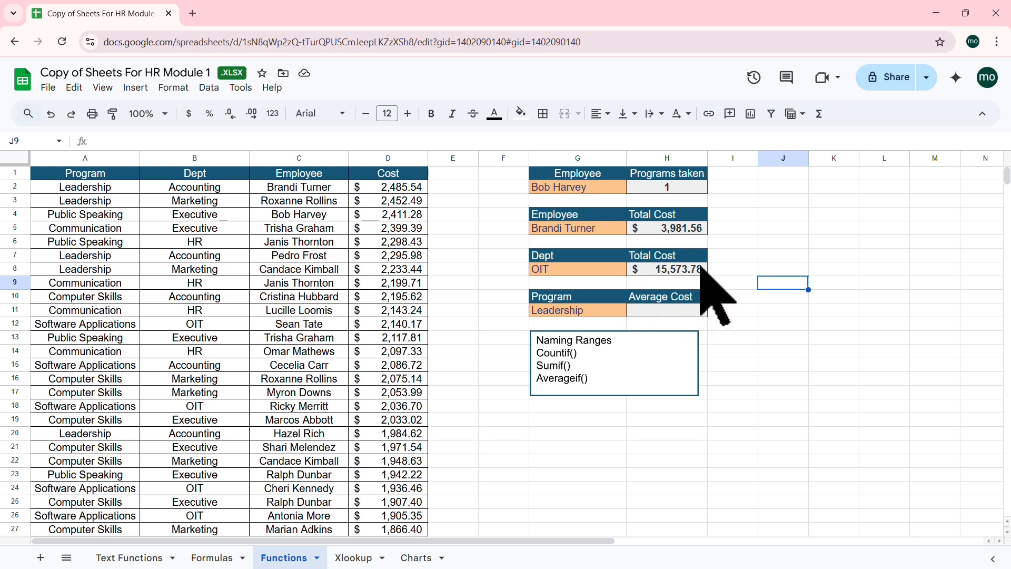
click(565, 270)
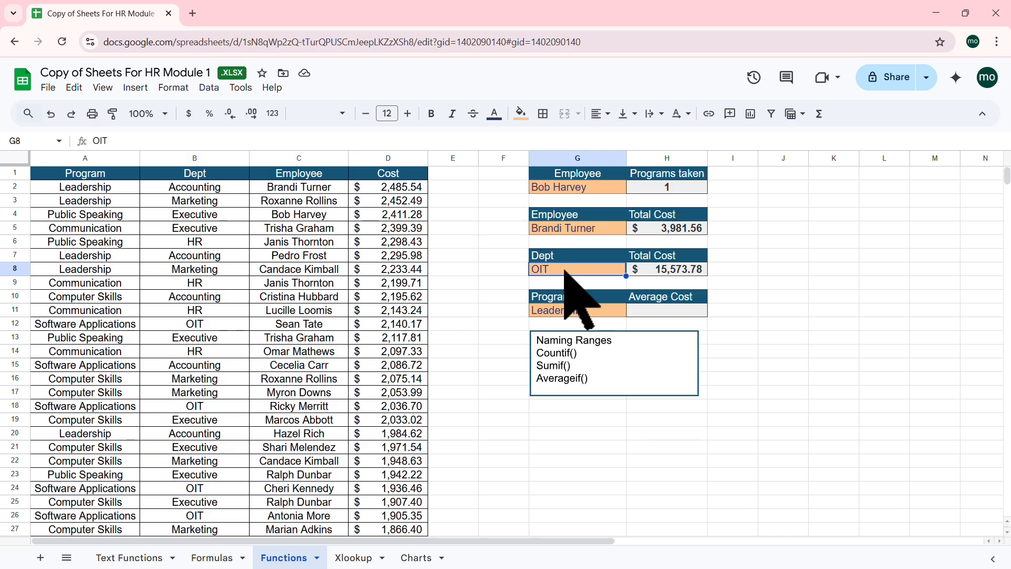
text(HR)
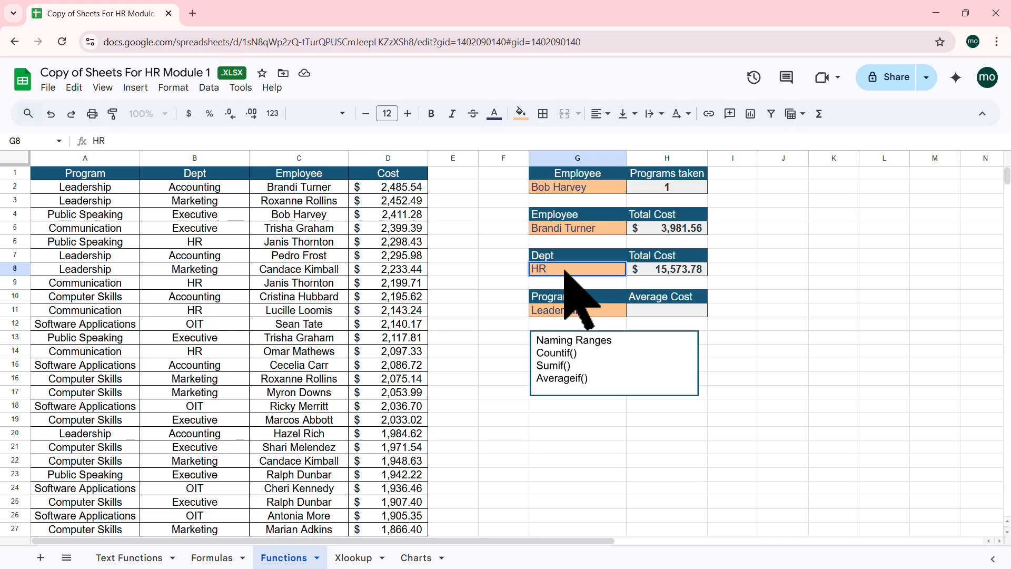
key(Return)
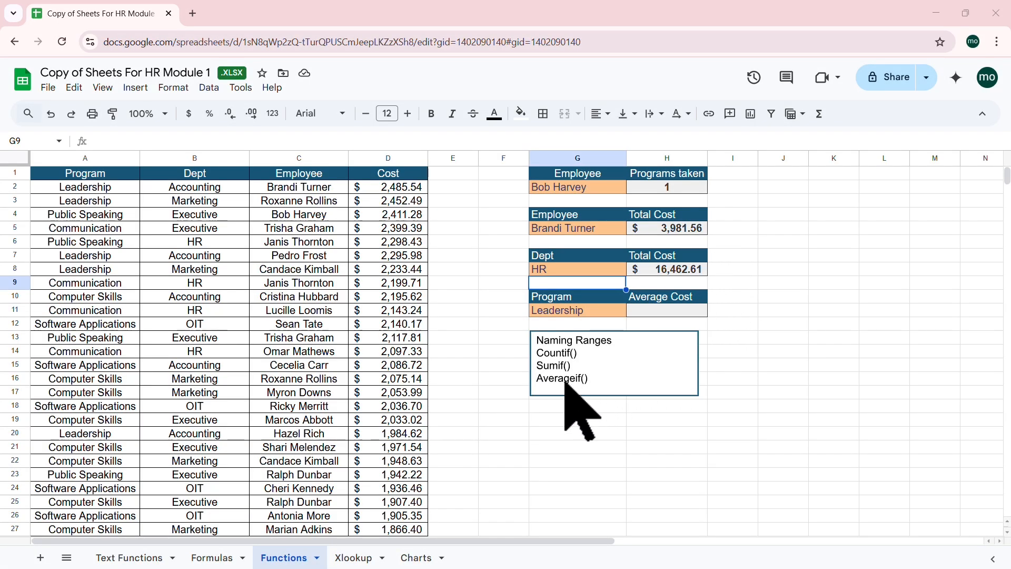
drag(523, 373, 605, 389)
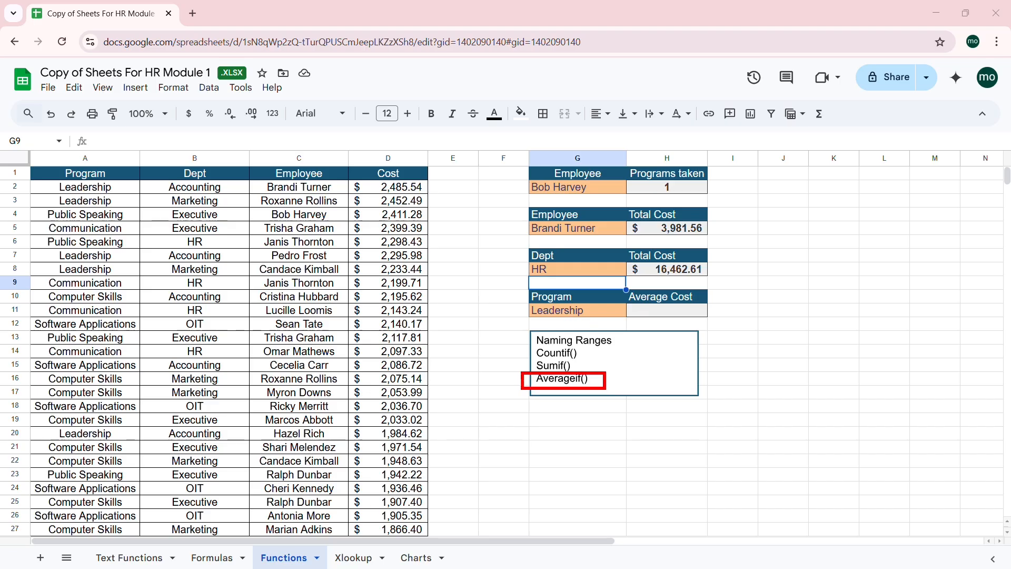
Start an AVERAGEIF formula in H11, the Average Cost cell of the Program block
click(672, 311)
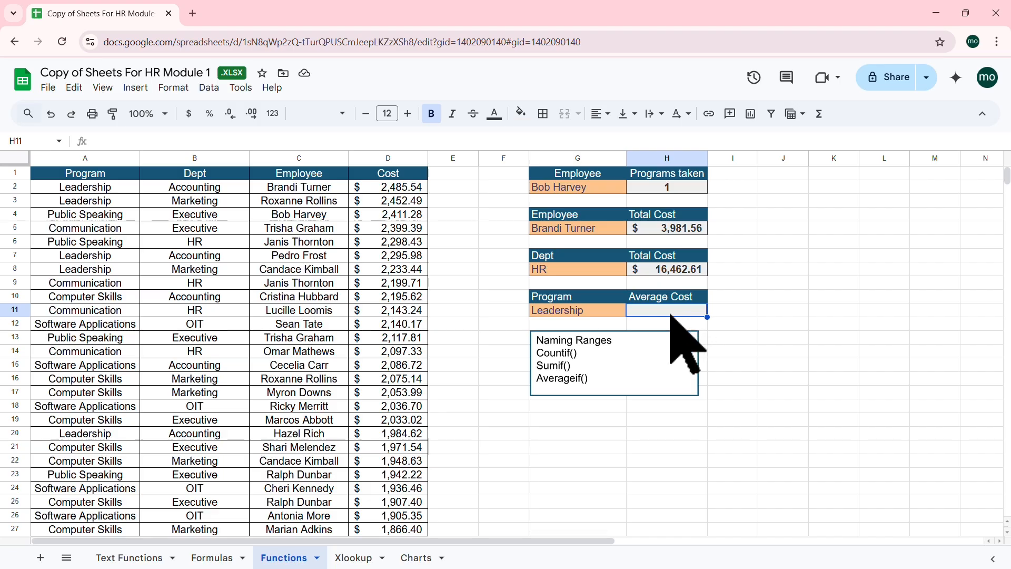
click(149, 139)
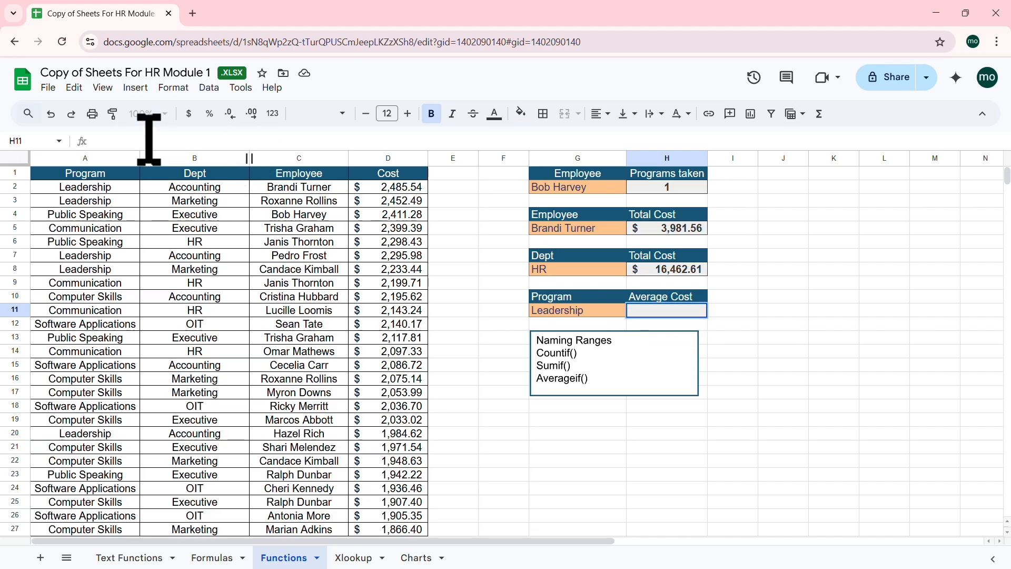
text(=average)
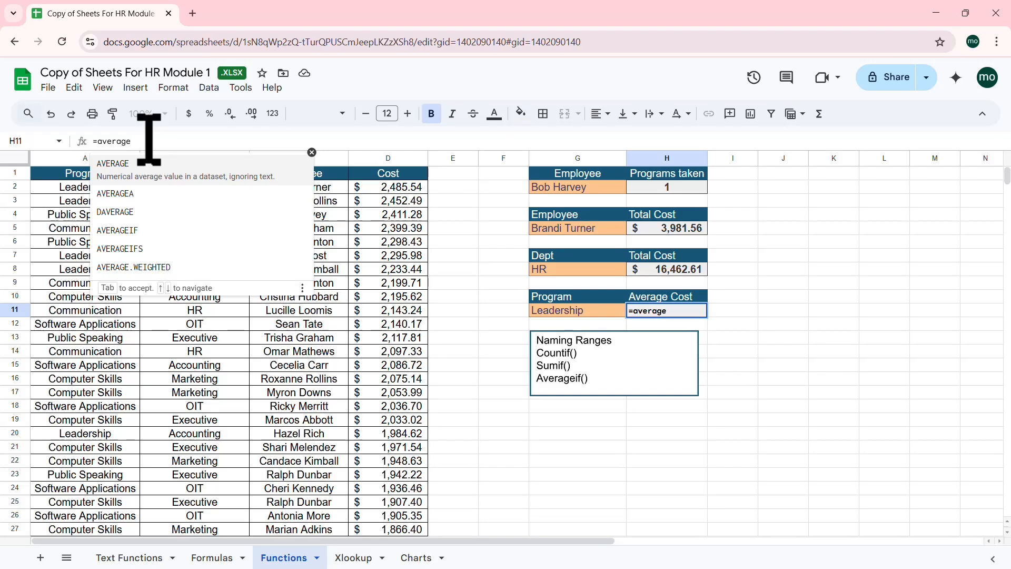
click(151, 171)
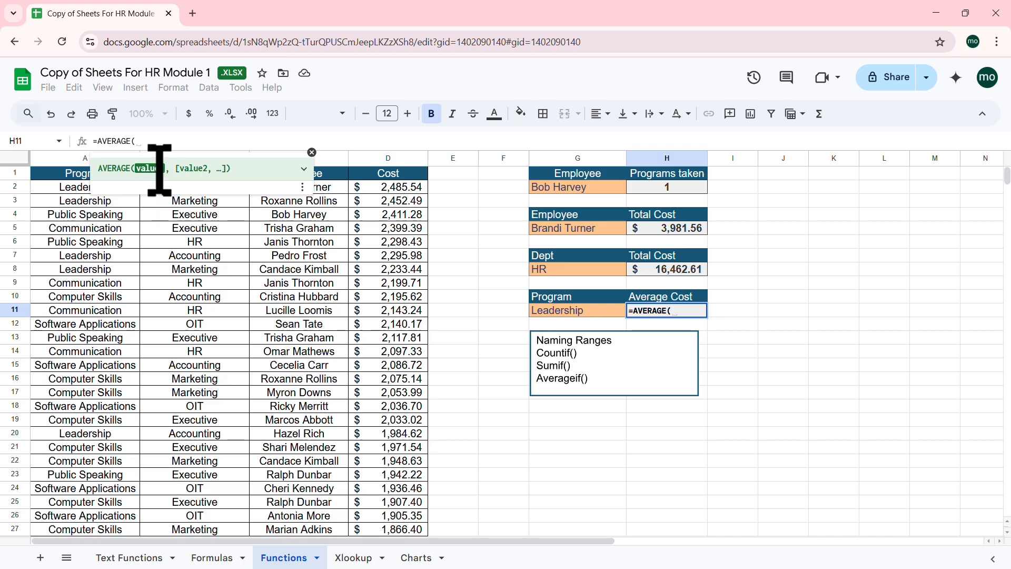
key(BackSpace)
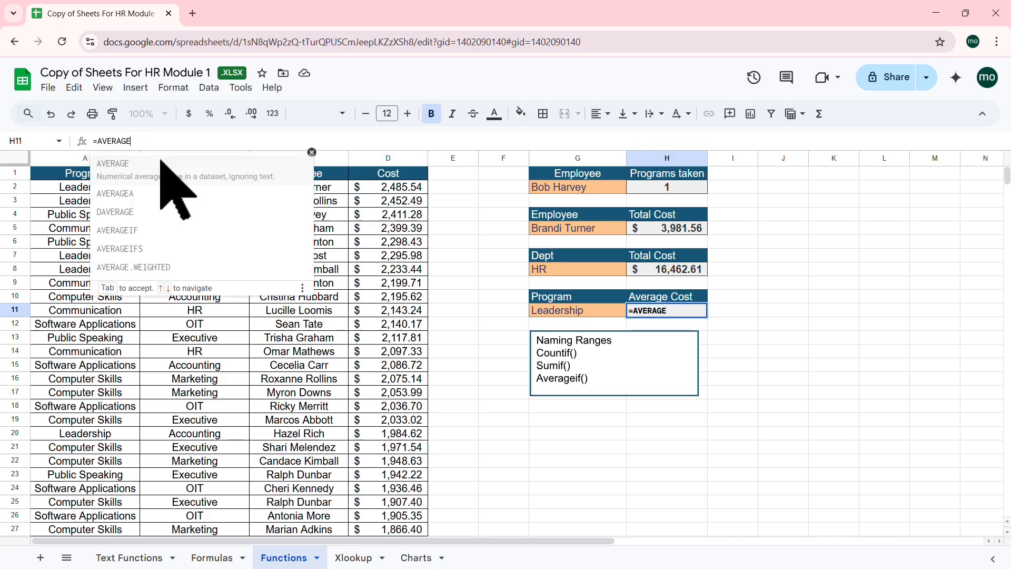
text(if)
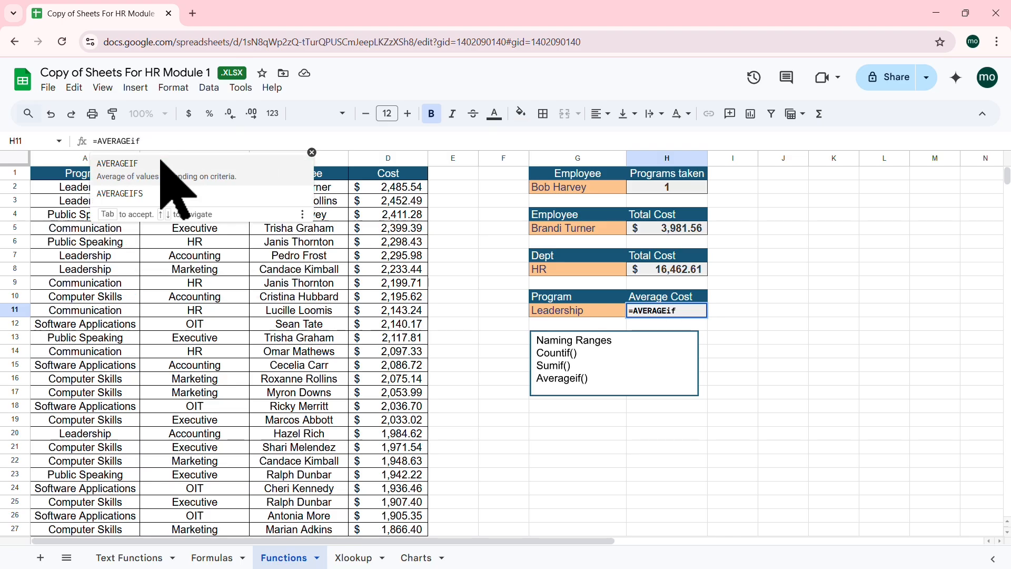
click(141, 162)
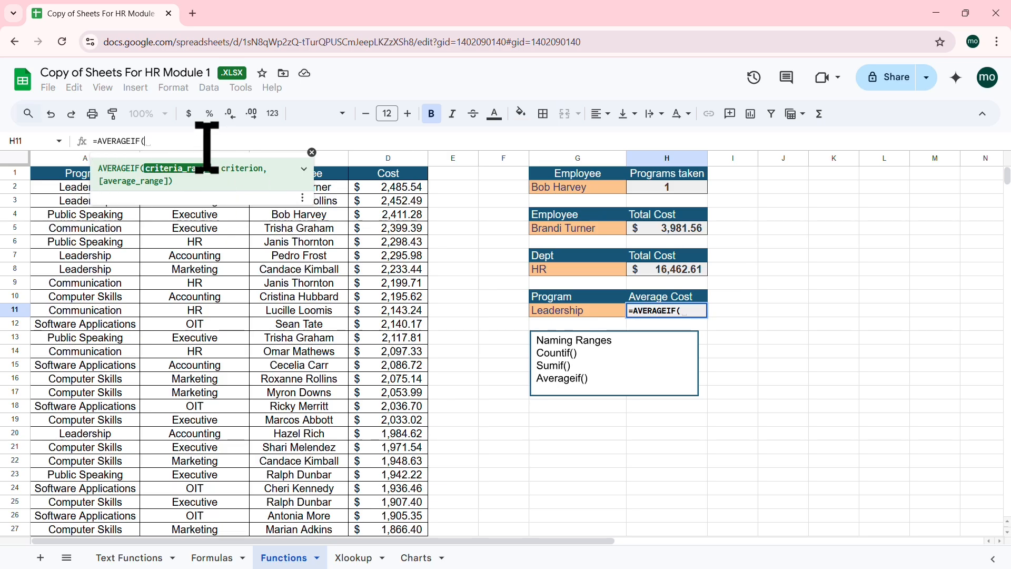
Complete the AVERAGEIF formula in H11 with the named range Program, the criterion G11 and the named range cost
text(prog)
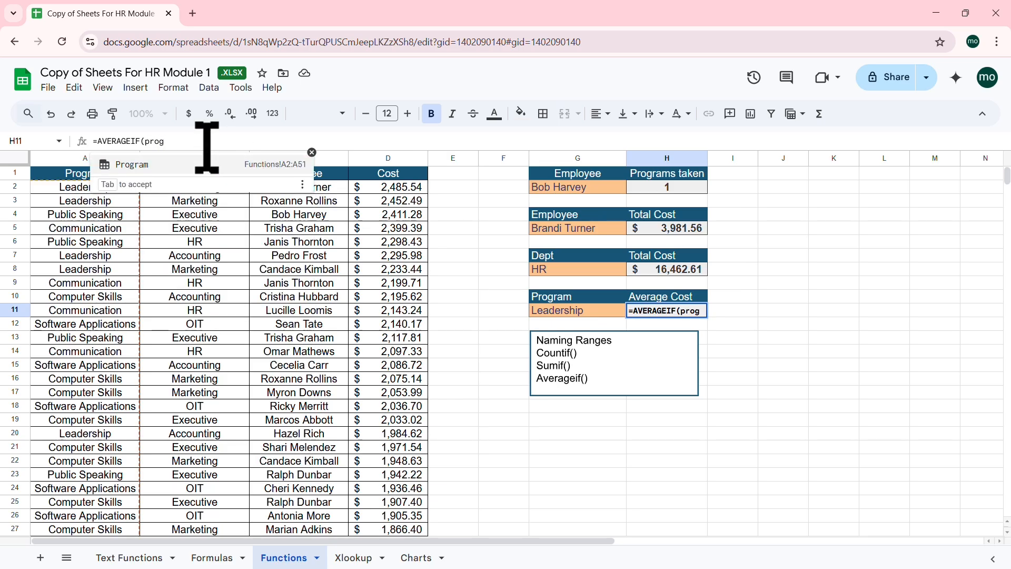
key(Tab)
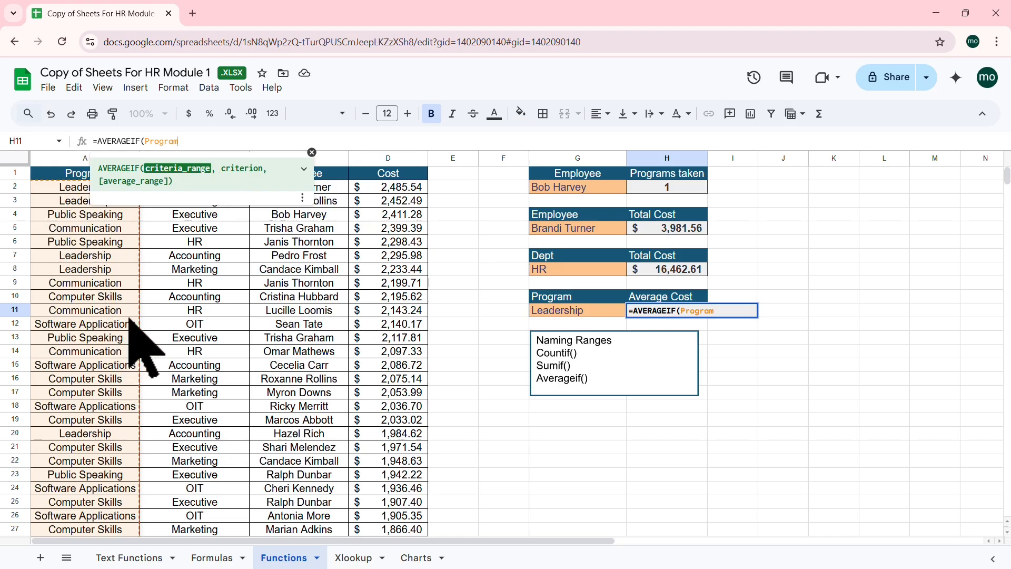
text(,)
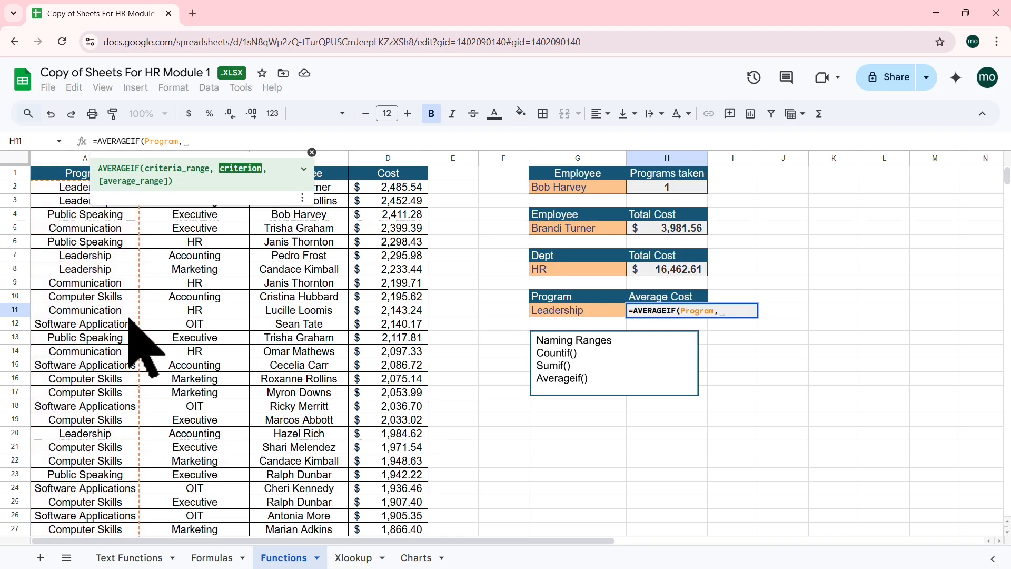
click(568, 311)
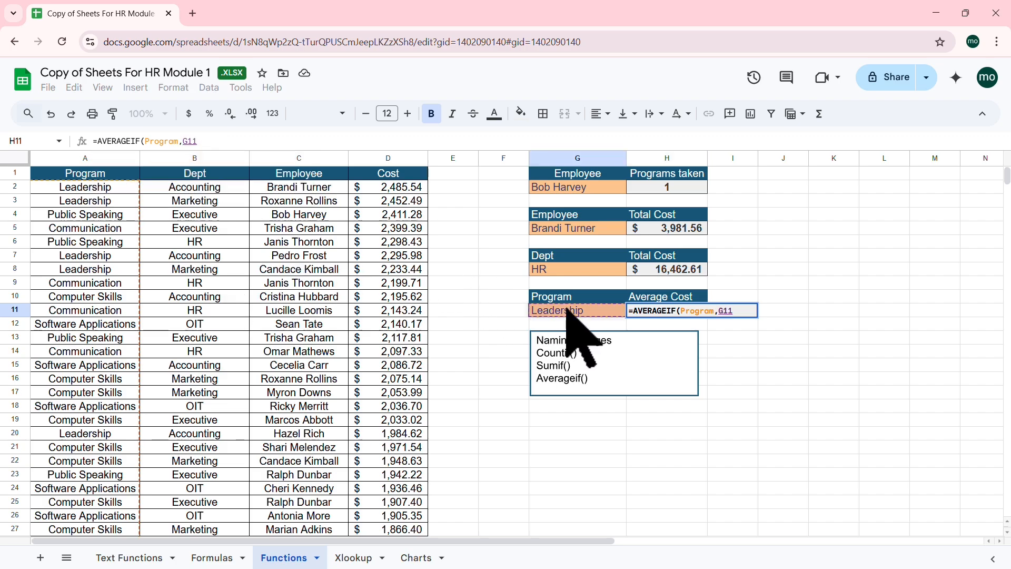
text(, )
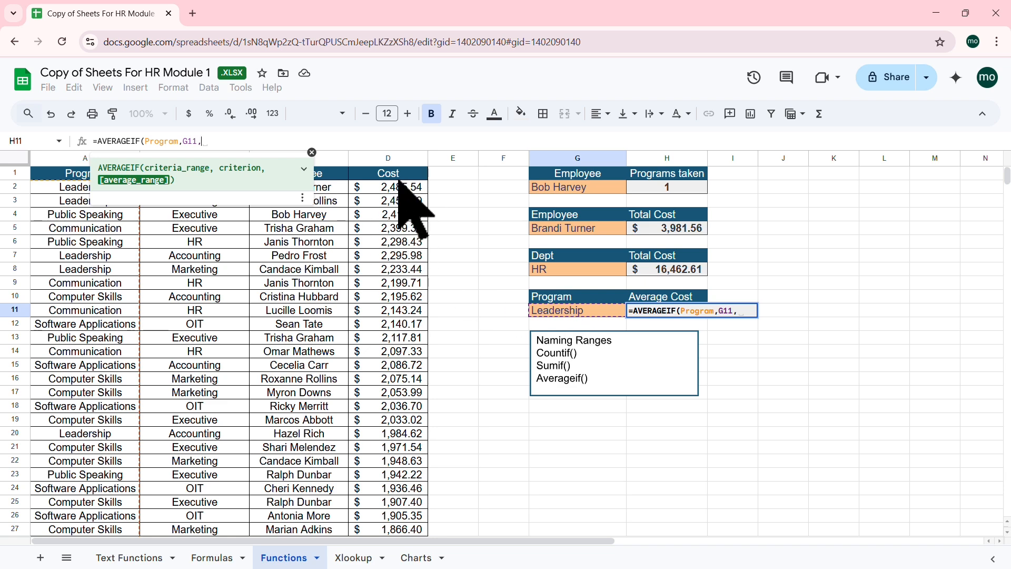
text(cost)
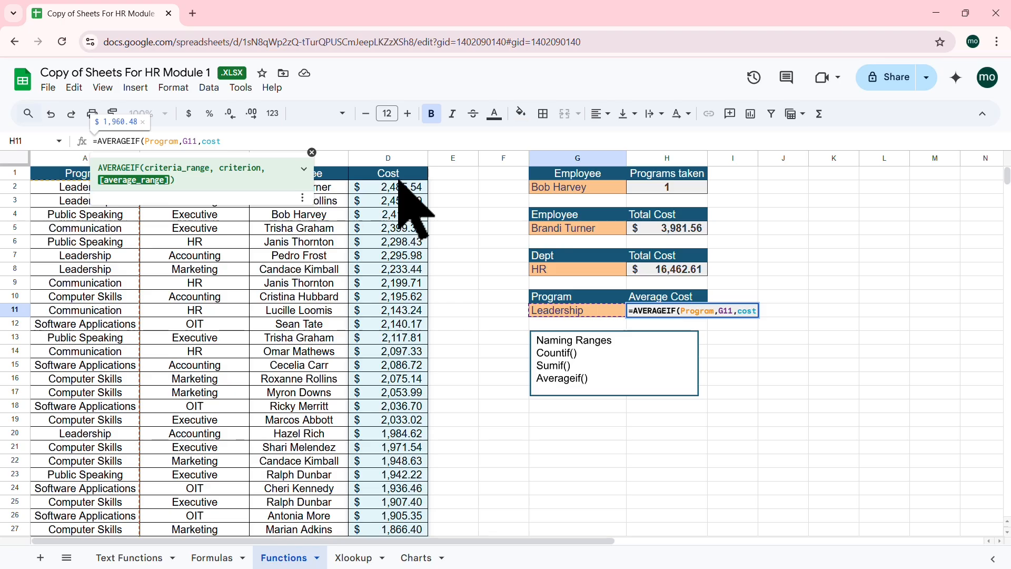
text())
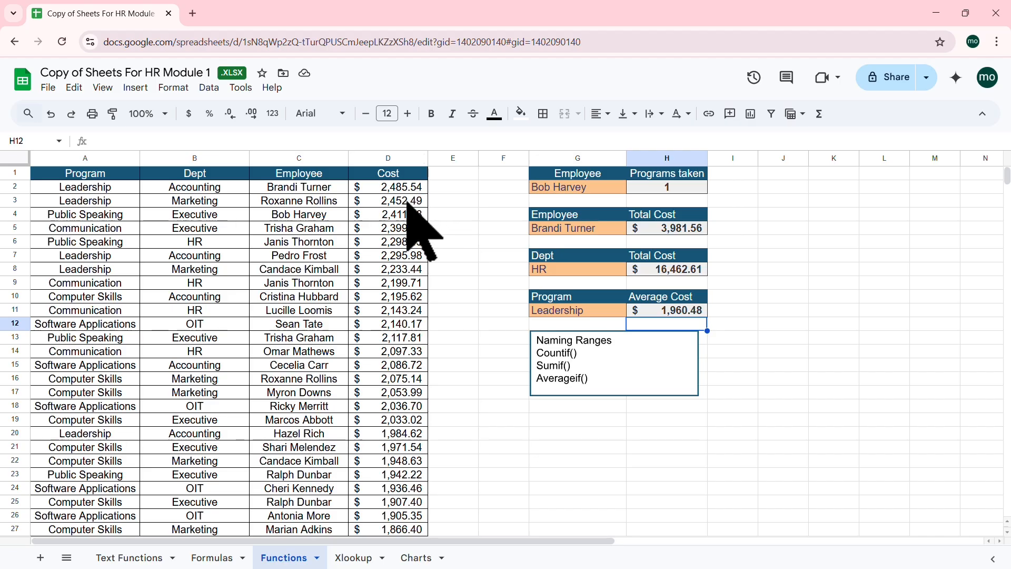
click(410, 204)
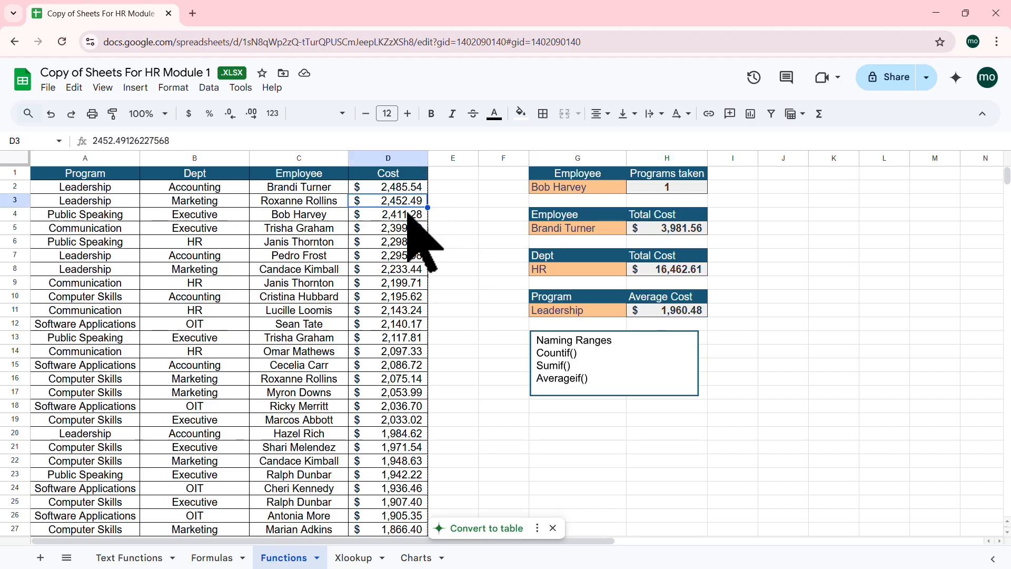
click(406, 255)
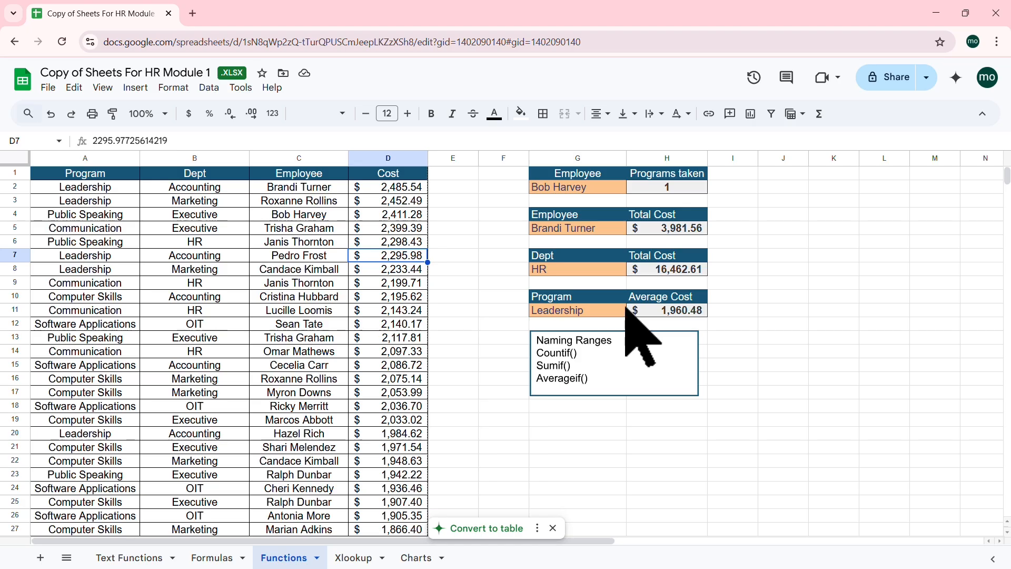
click(575, 313)
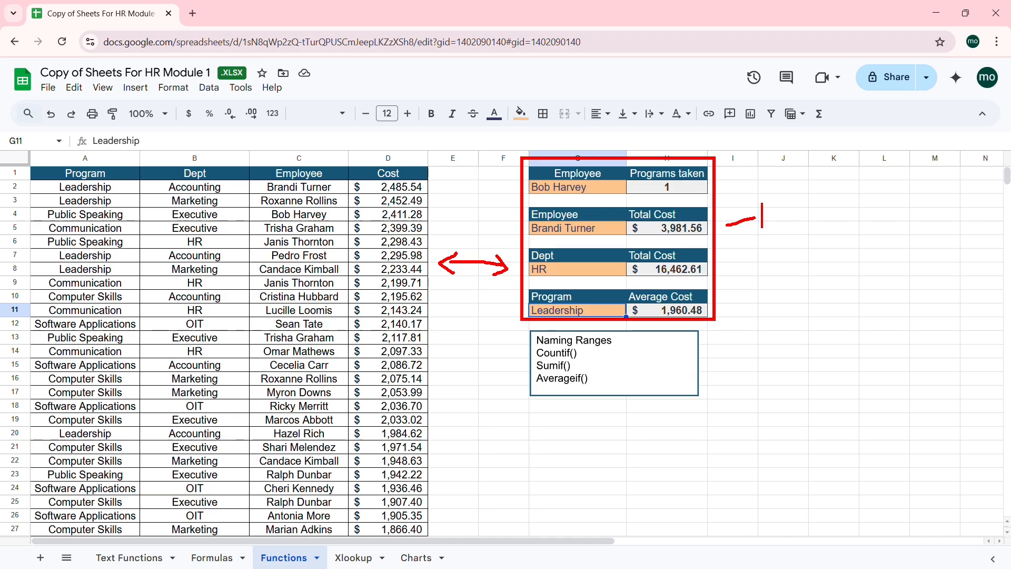
text(can be on)
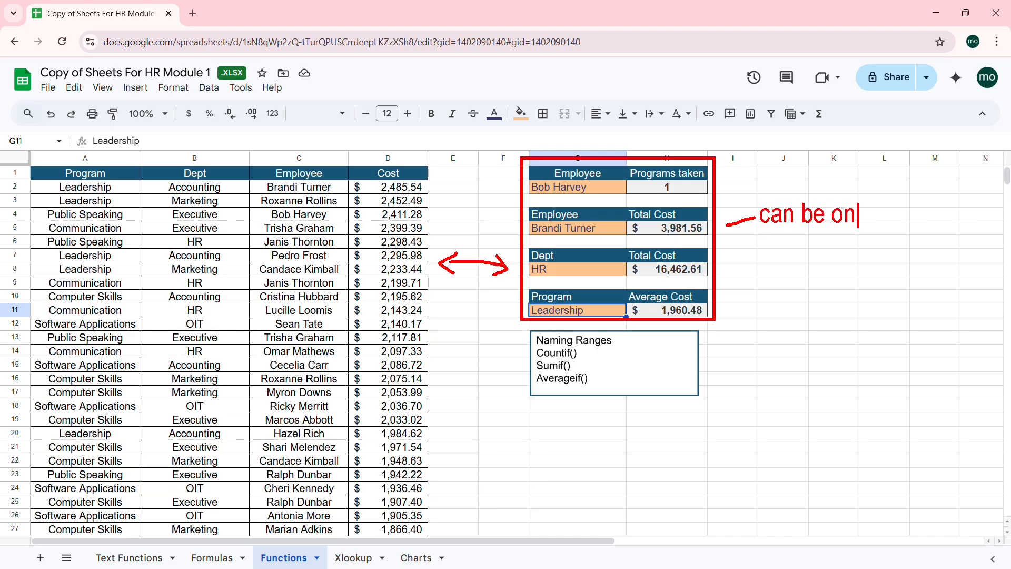
text( anothe)
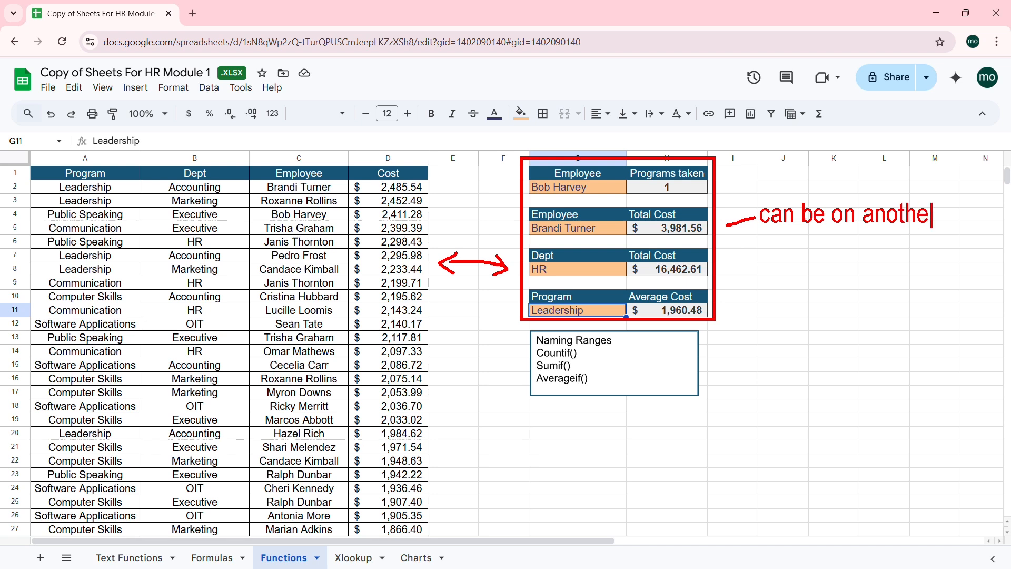
text(r sheet)
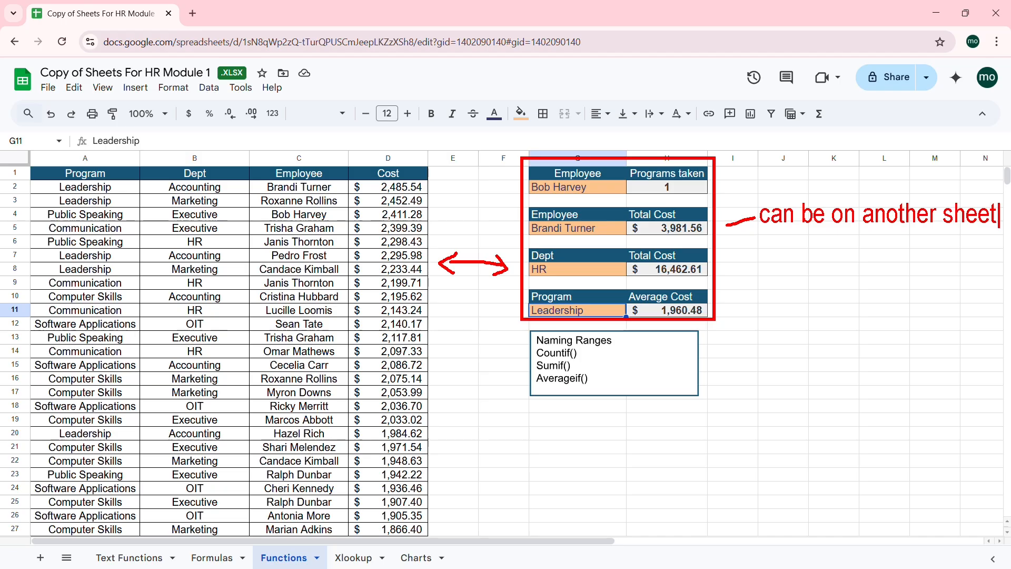
key(Escape)
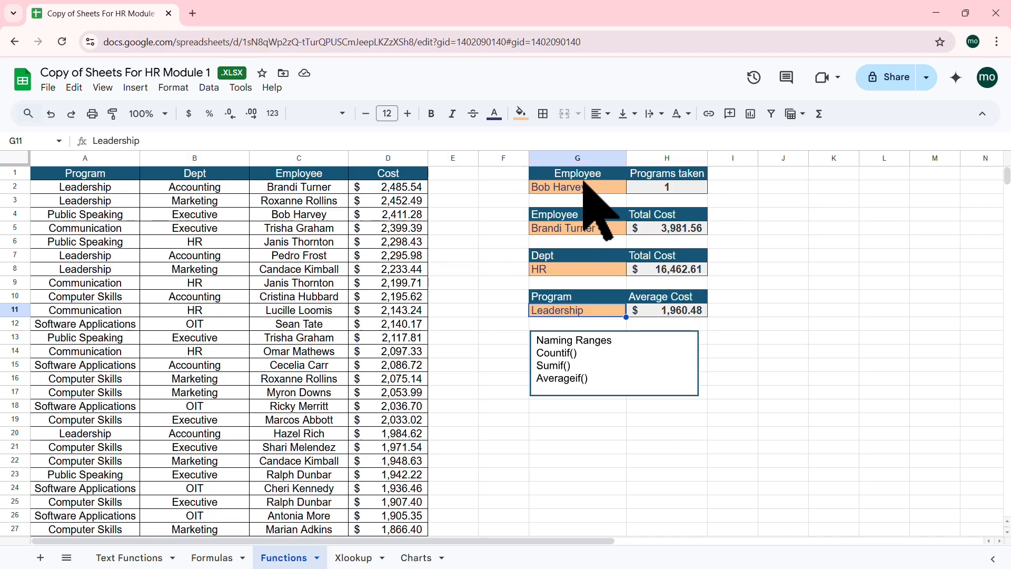
Replace the employee name in G2 with the full name of the employee listed in C2
click(555, 188)
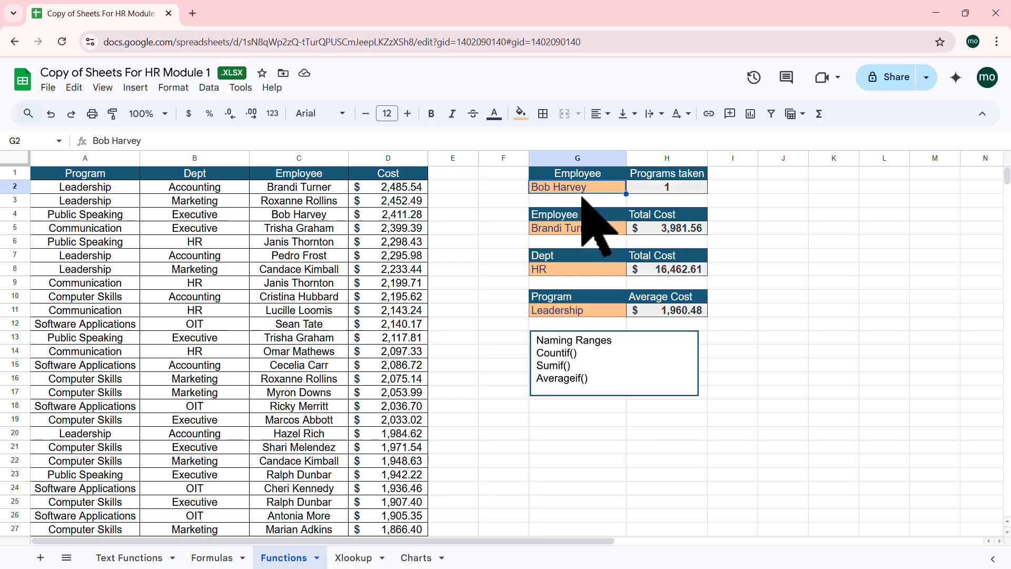
text(Br)
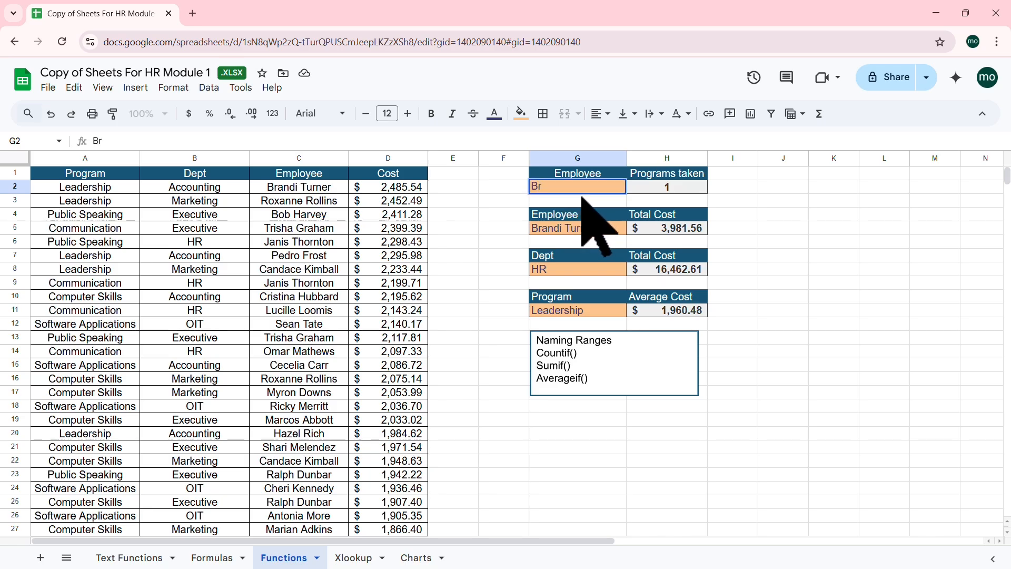
text(andi Turner)
key(Return)
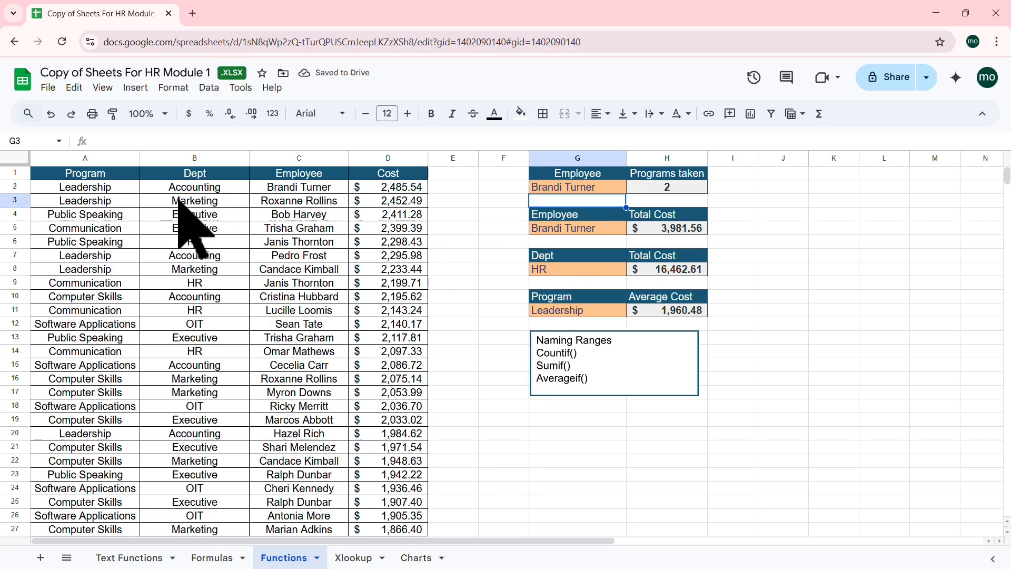
Set the department in G8 to Accounting
click(577, 271)
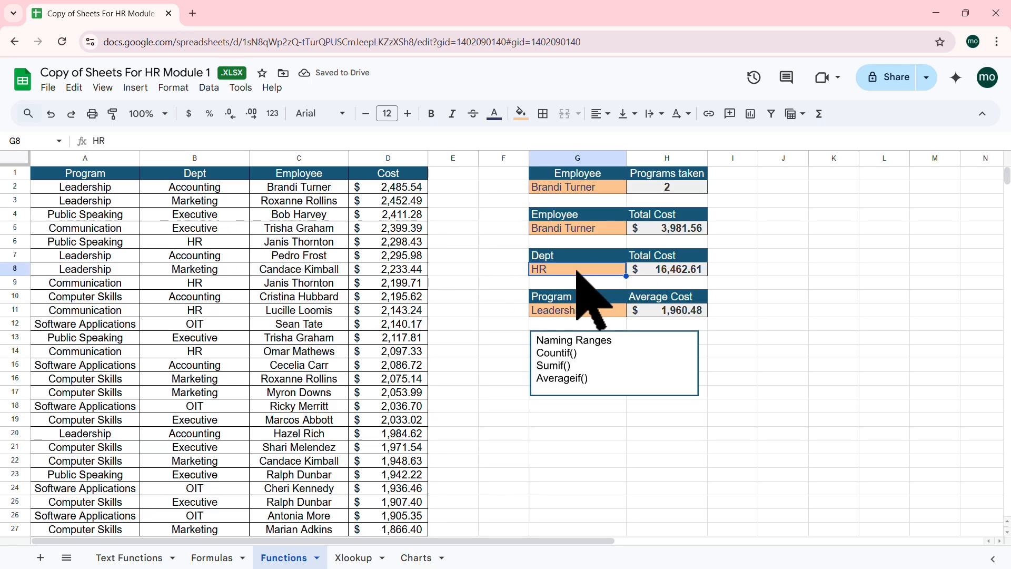
text(Account)
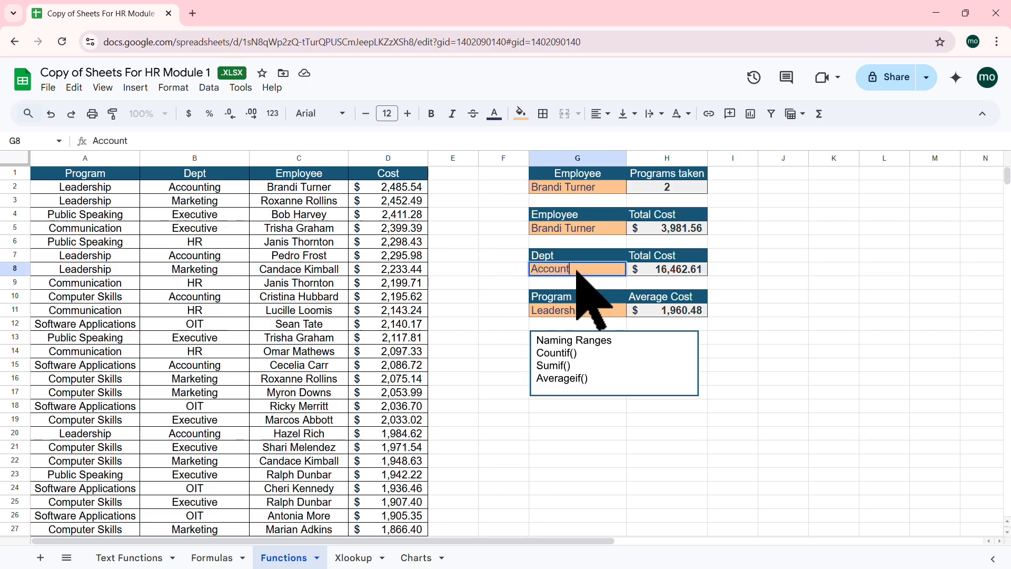
text(ing)
key(Return)
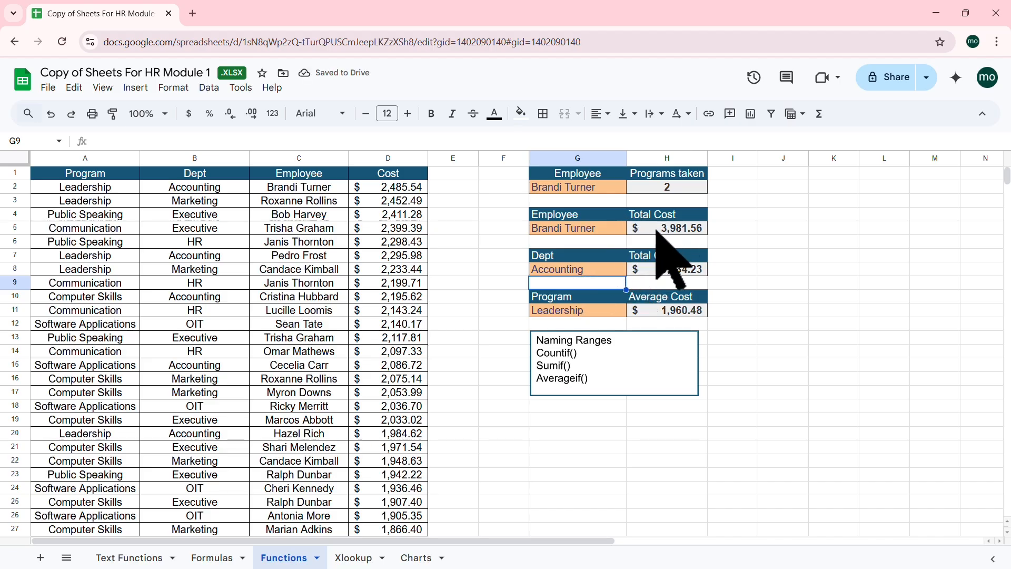
Re-enter the department in G8 in all lowercase as accounting
click(572, 273)
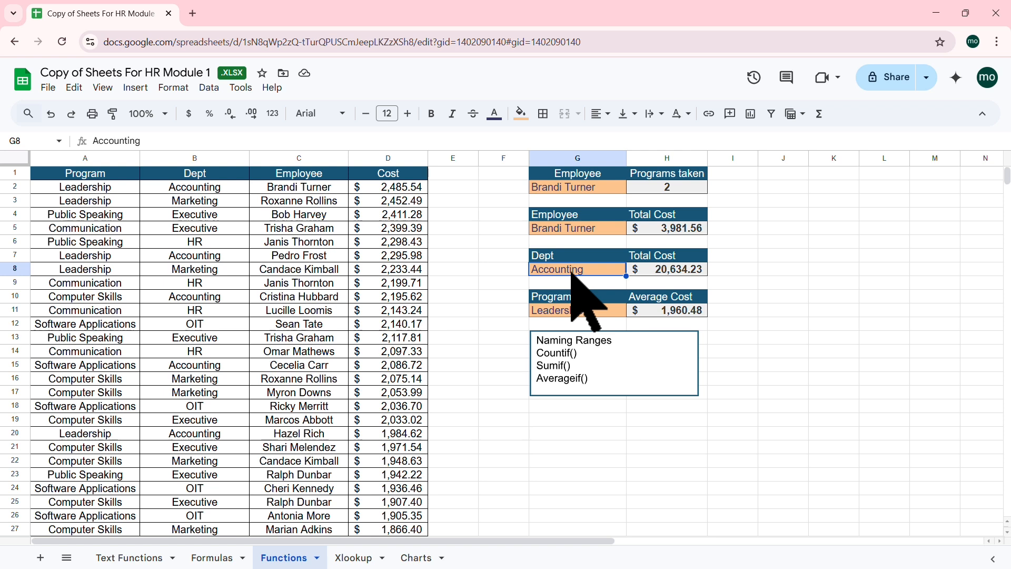
text(accounti)
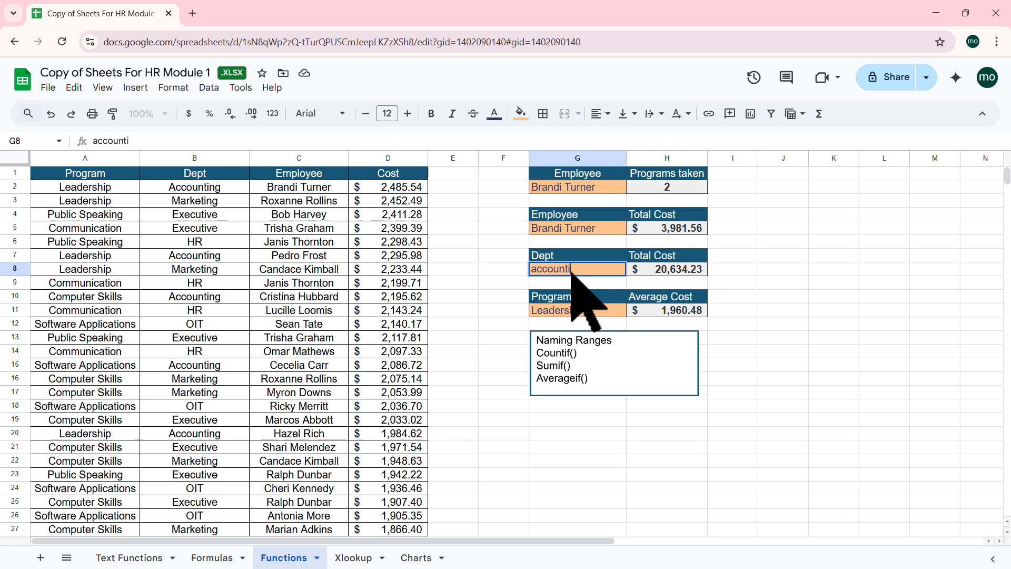
text(ng)
key(Return)
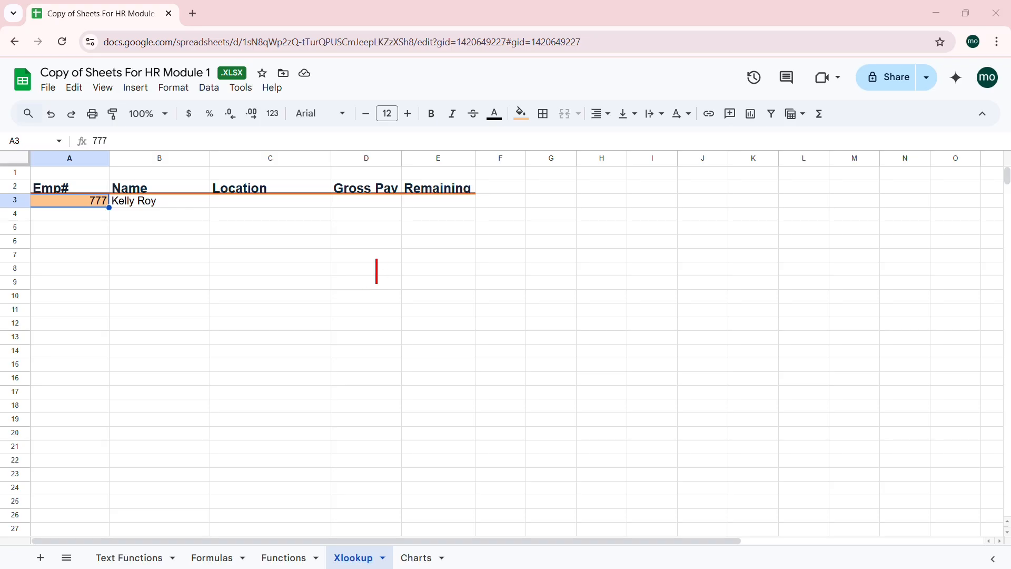
text(XLOO)
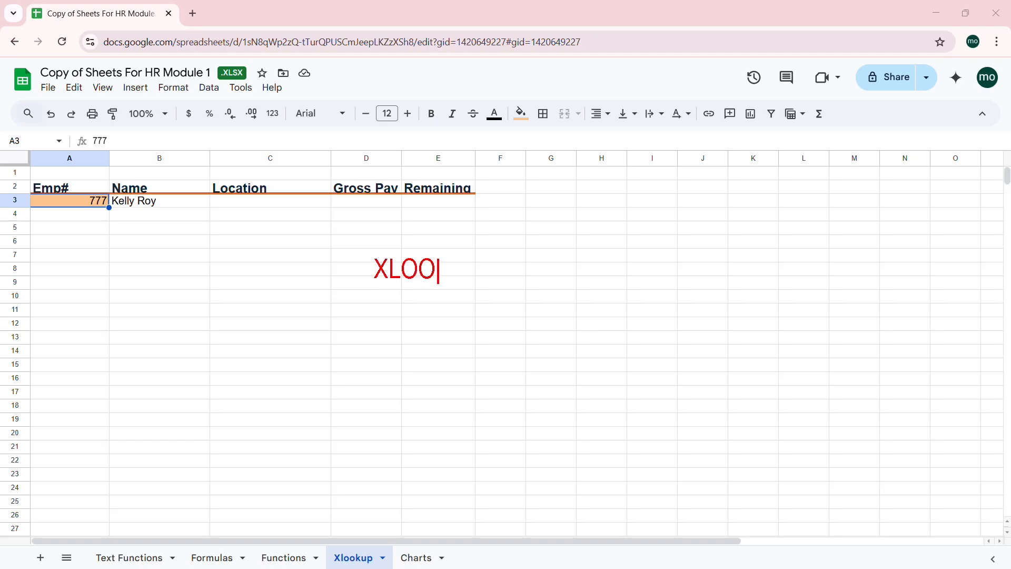
text(KUP)
mouse_move(100, 220)
mouse_down()
mouse_move(103, 240)
mouse_move(100, 219)
mouse_move(109, 225)
mouse_up()
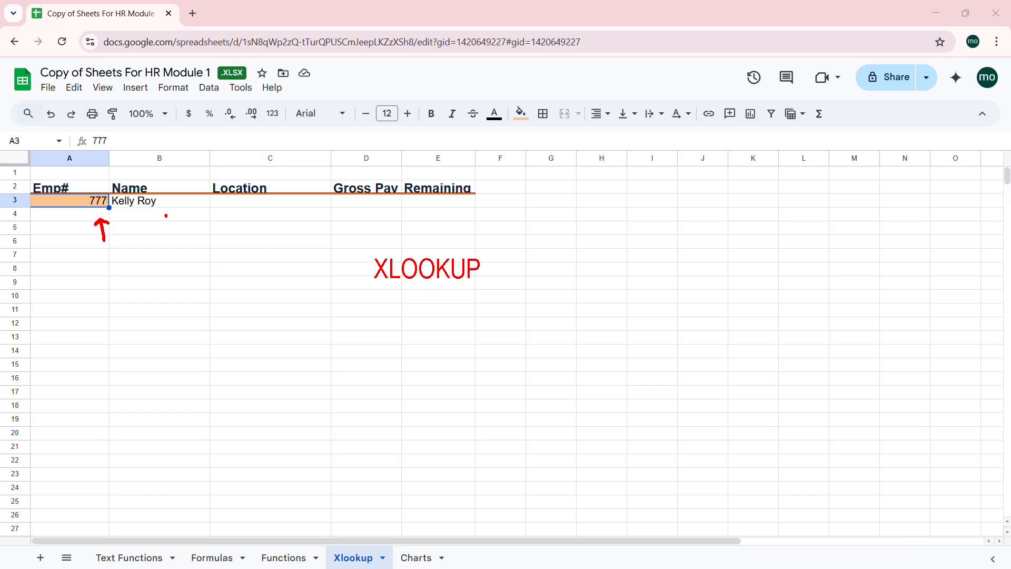
mouse_move(166, 216)
mouse_down()
mouse_move(166, 230)
mouse_move(243, 211)
mouse_up()
drag(232, 218, 256, 218)
mouse_move(332, 223)
mouse_down()
mouse_move(350, 213)
mouse_move(358, 224)
mouse_up()
mouse_move(463, 212)
mouse_down()
mouse_move(474, 223)
mouse_move(462, 208)
mouse_up()
drag(462, 208, 473, 213)
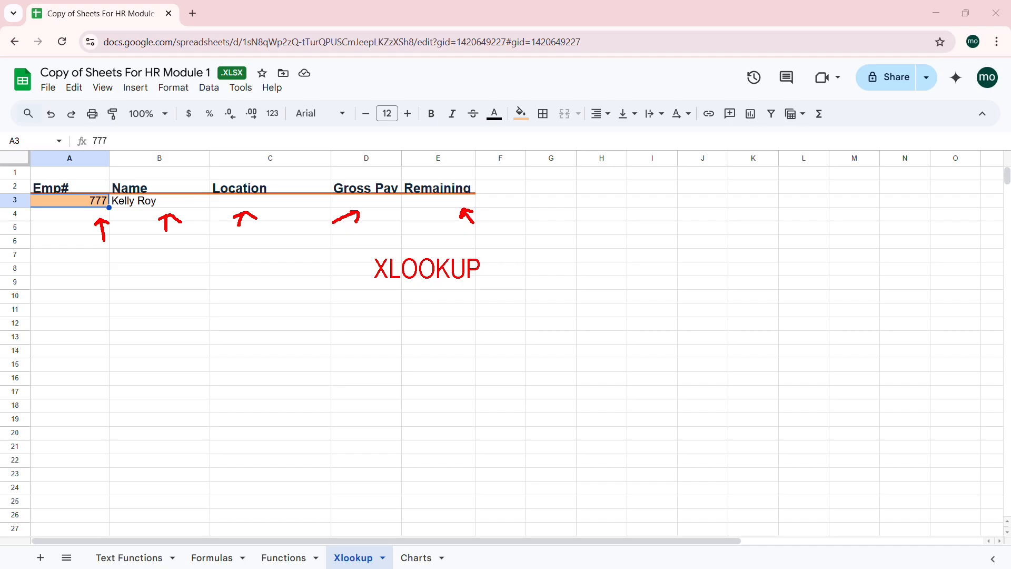
key(Escape)
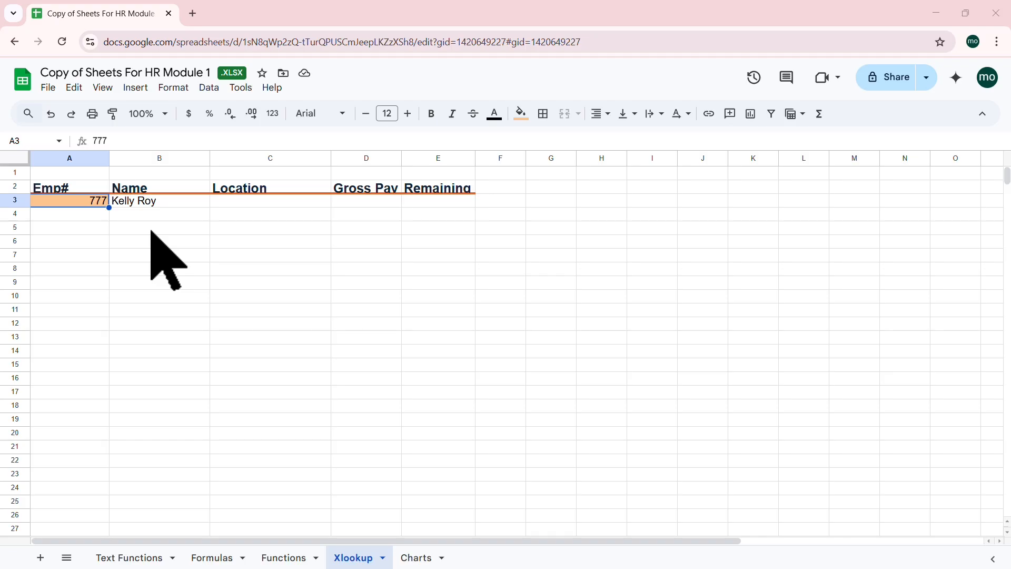
Test the name lookup by entering the employee number from Formulas!A2 in A3 of the Xlookup sheet
click(120, 243)
click(95, 203)
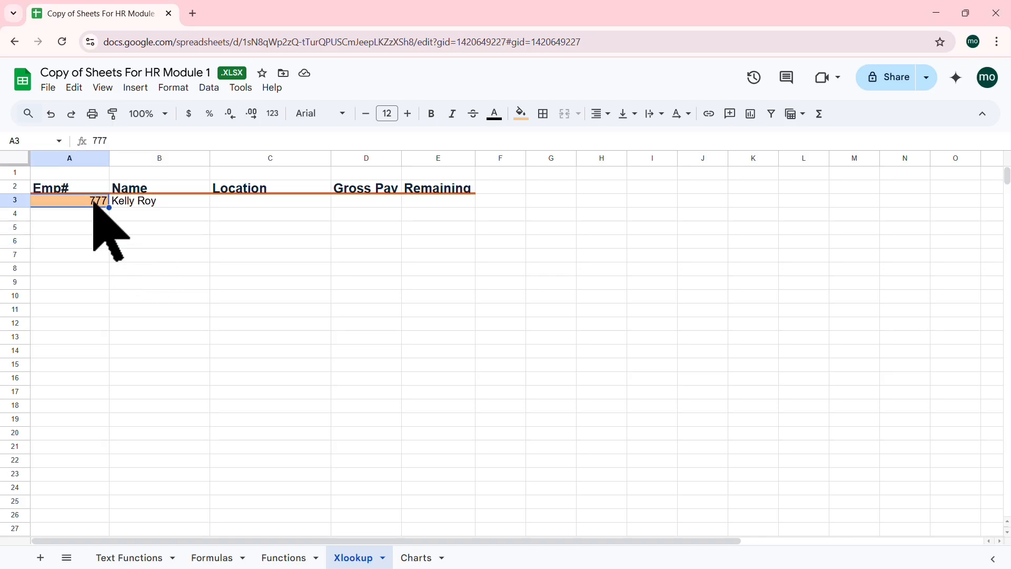
text(731)
key(Return)
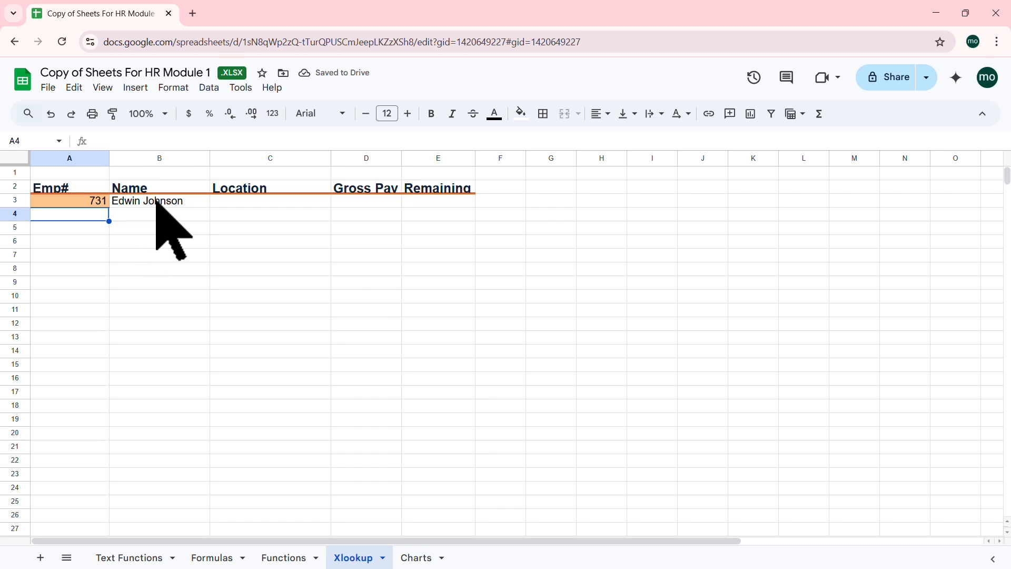
Replace the employee number in A3 with the one listed in Formulas!A6
click(95, 202)
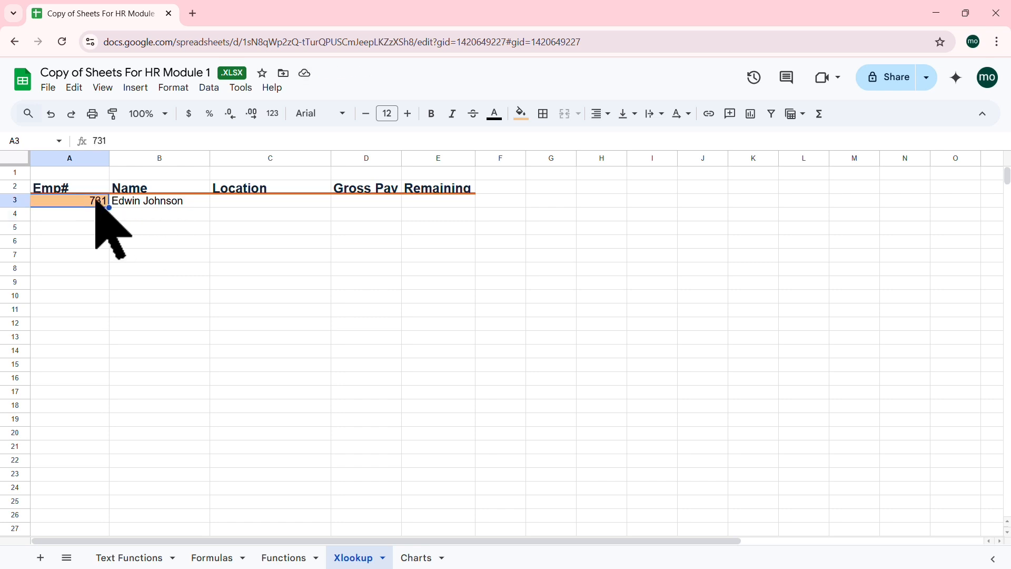
text(777)
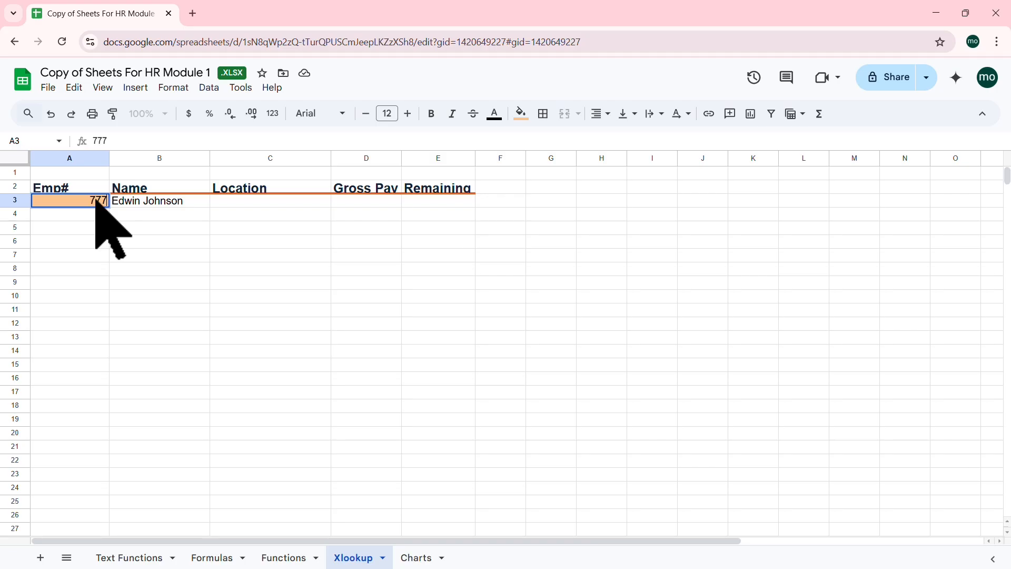
key(Return)
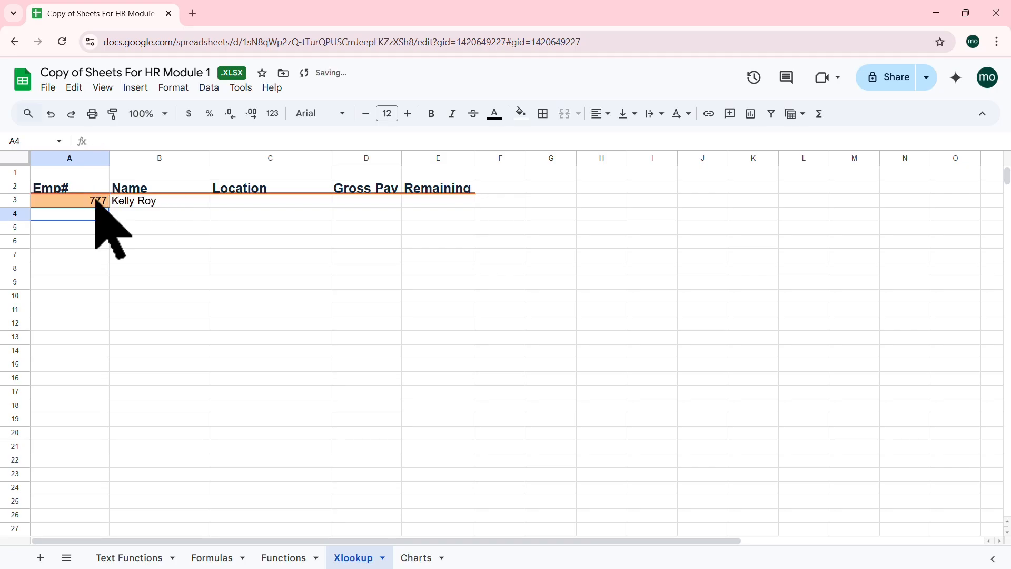
click(157, 256)
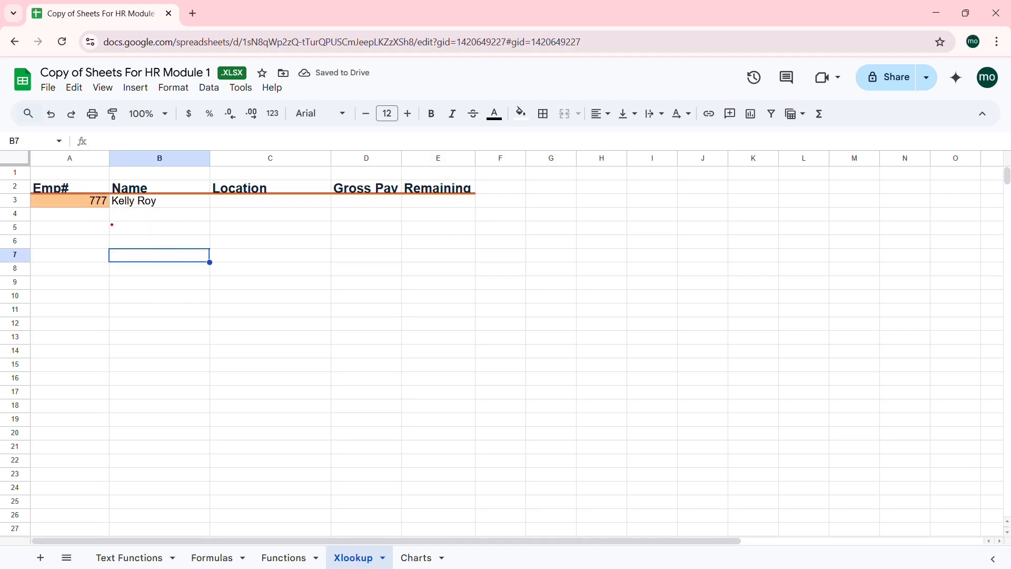
drag(87, 213, 77, 254)
drag(181, 214, 241, 249)
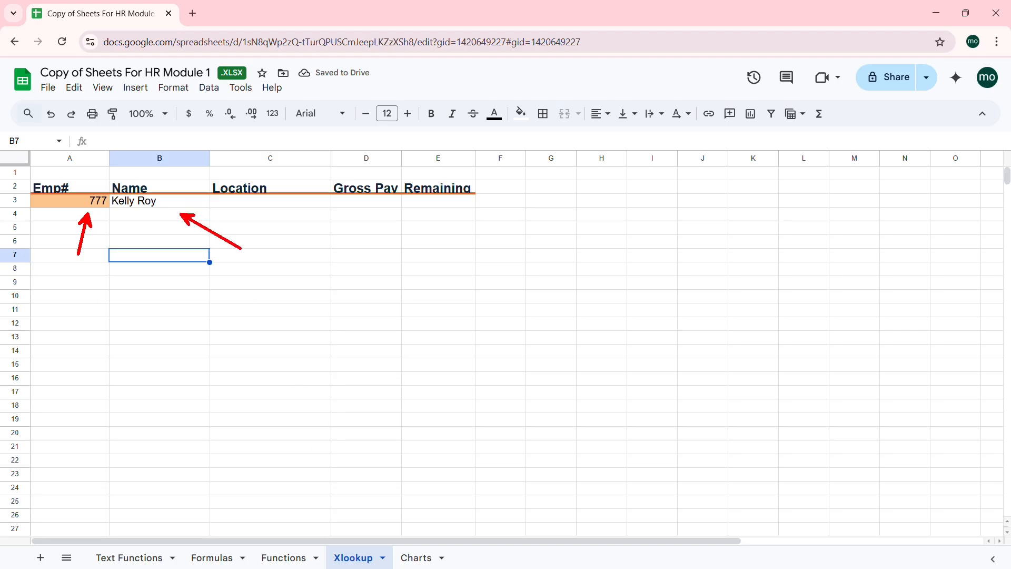
drag(323, 537, 395, 567)
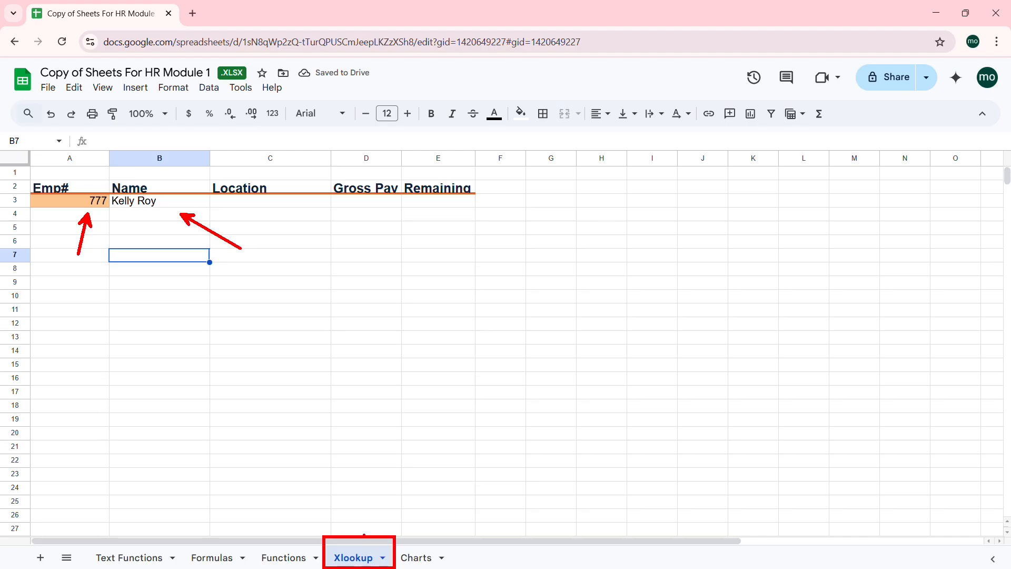
mouse_move(360, 532)
mouse_down()
mouse_move(357, 514)
mouse_move(314, 479)
mouse_move(241, 506)
mouse_move(223, 535)
mouse_move(236, 534)
mouse_up()
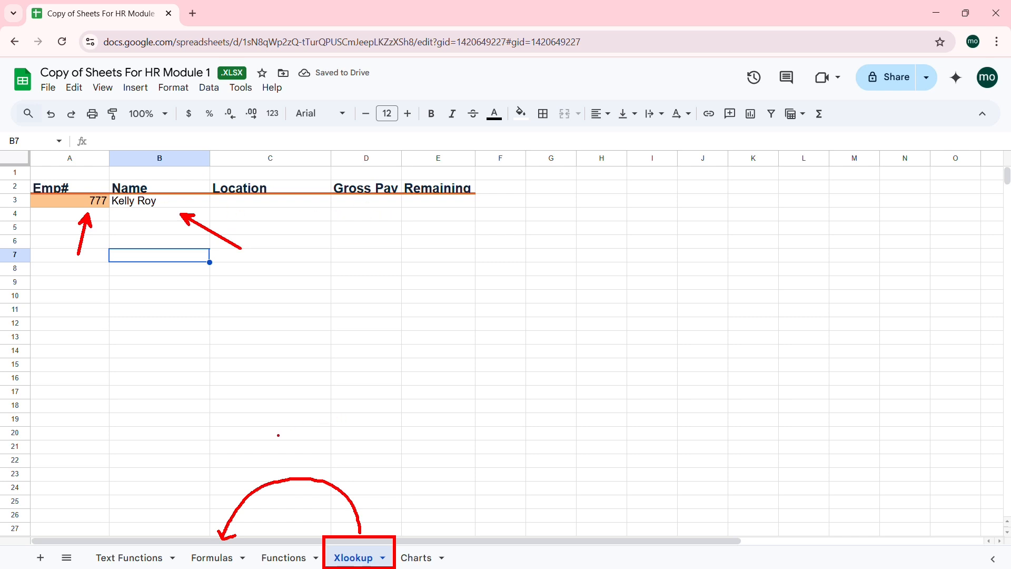
key(Escape)
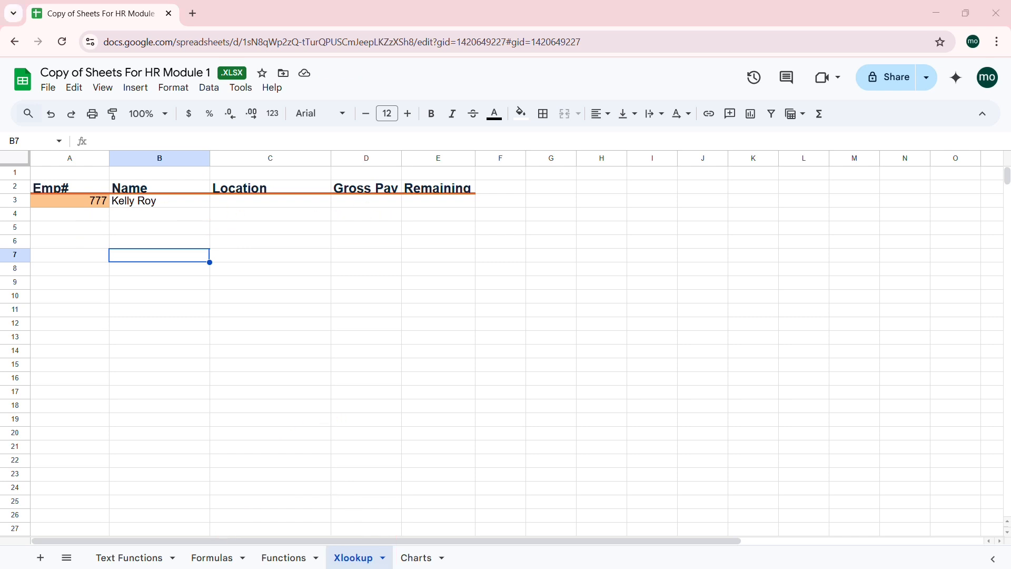
Review the employee records on the Formulas sheet and inspect the XLOOKUP formula in B3 of the Xlookup sheet
click(208, 558)
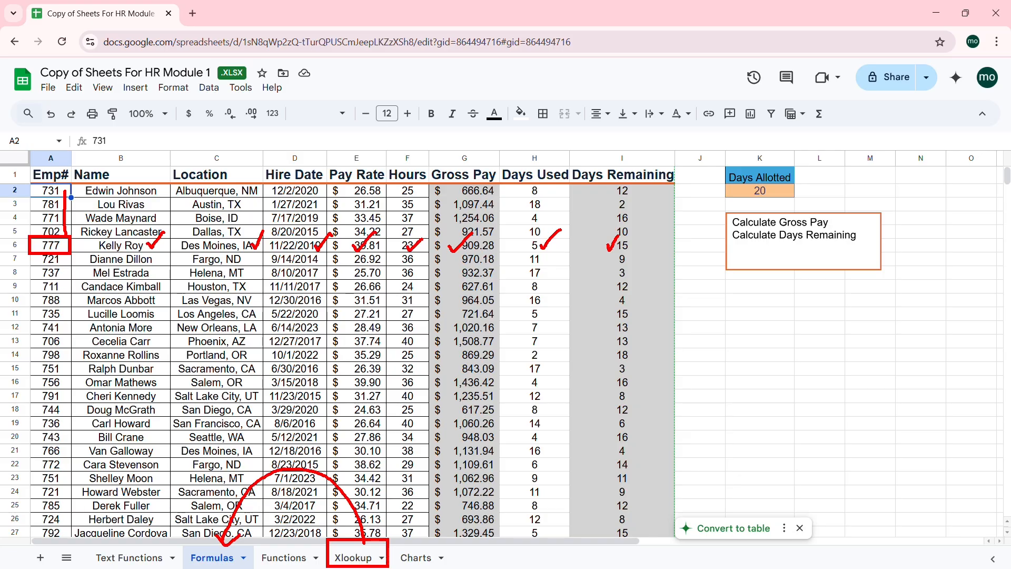
click(361, 558)
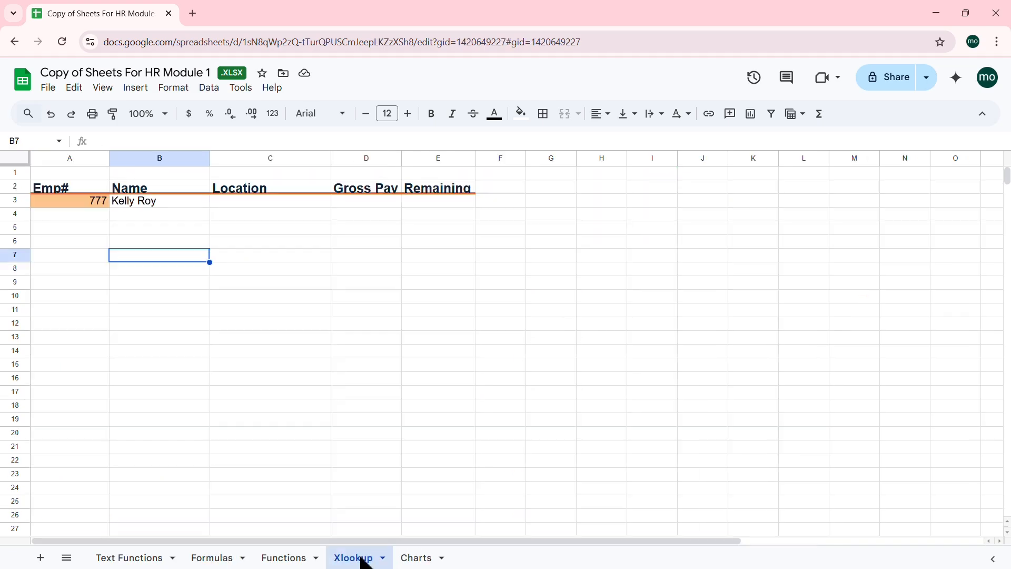
click(165, 203)
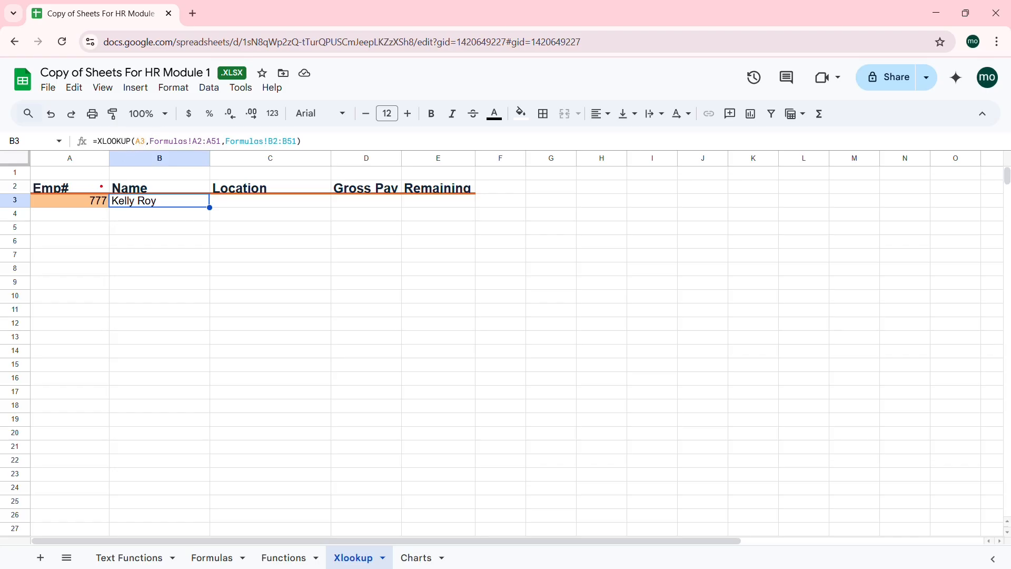
drag(90, 188, 135, 148)
drag(187, 149, 186, 269)
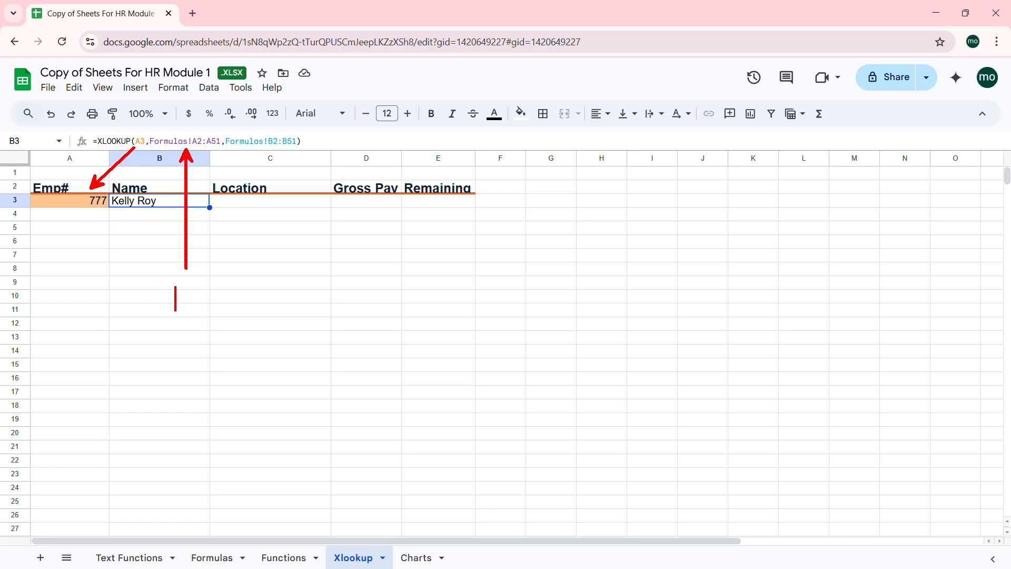
text(where can we )
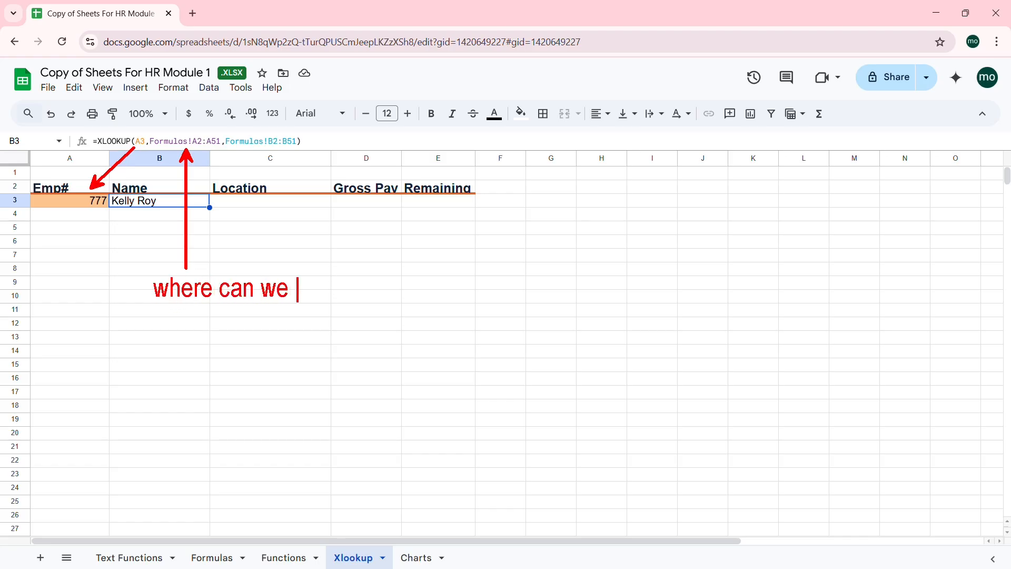
text(find those)
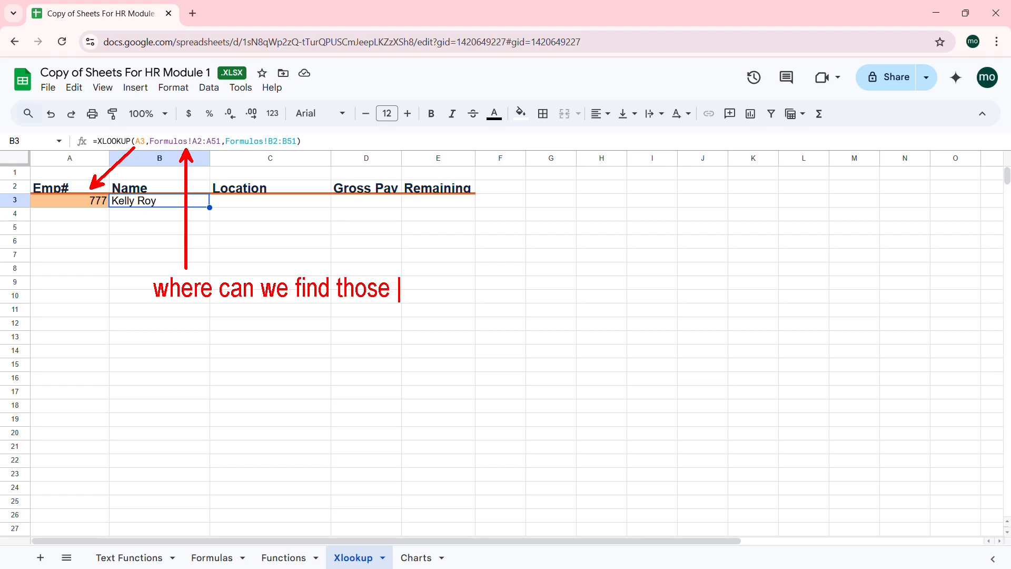
text( emp#)
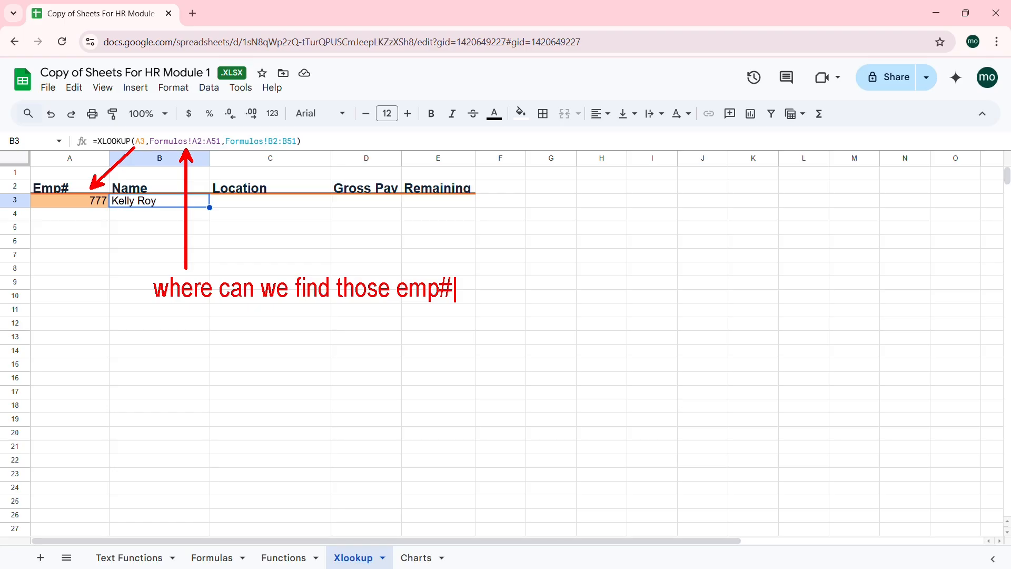
text('s)
drag(294, 150, 559, 273)
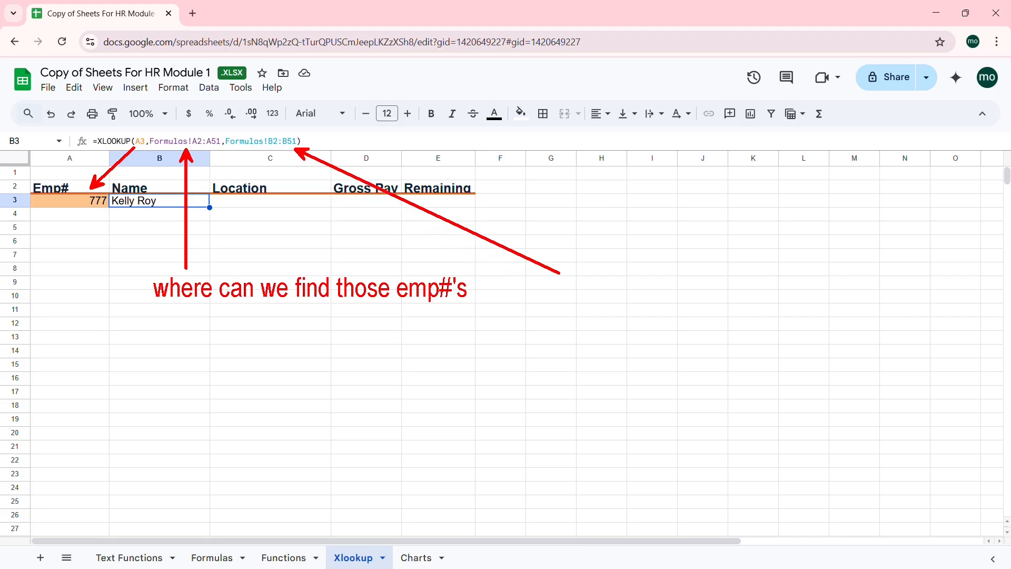
key(t)
text(Column )
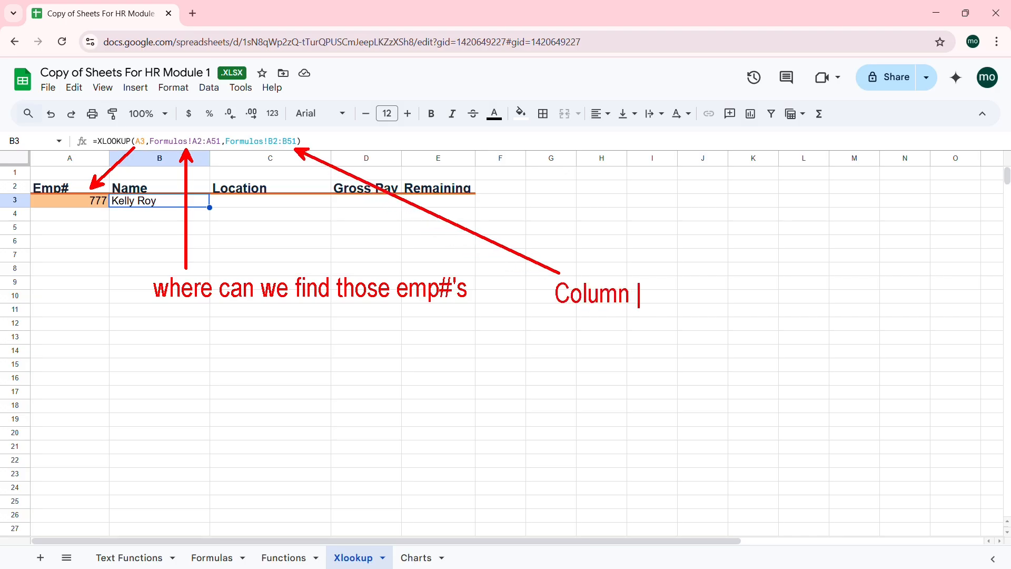
text(i)
key(BackSpace)
text(data to)
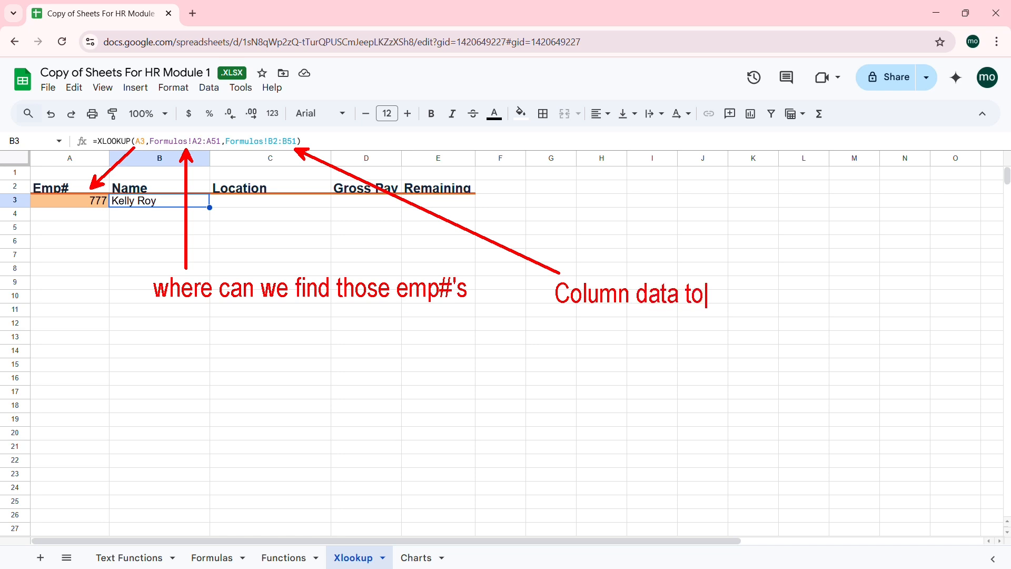
text( return)
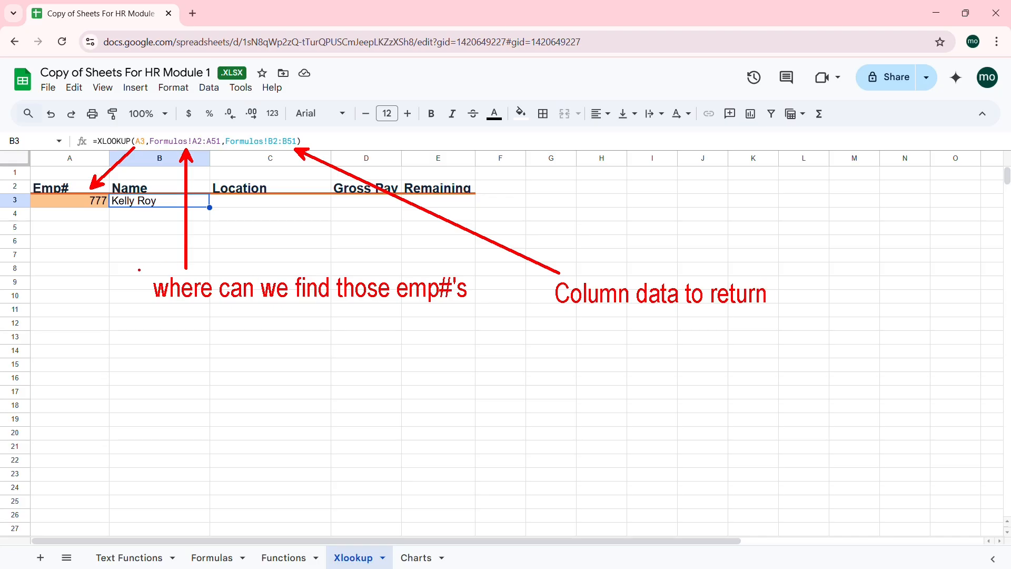
drag(139, 270, 477, 318)
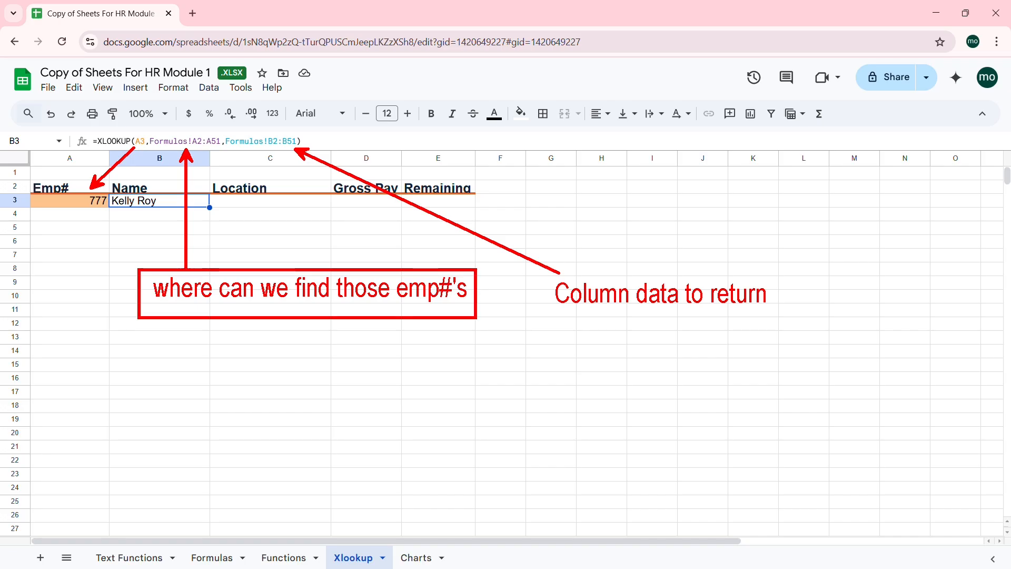
mouse_move(75, 223)
mouse_down()
mouse_move(59, 217)
mouse_move(91, 227)
mouse_move(80, 215)
mouse_up()
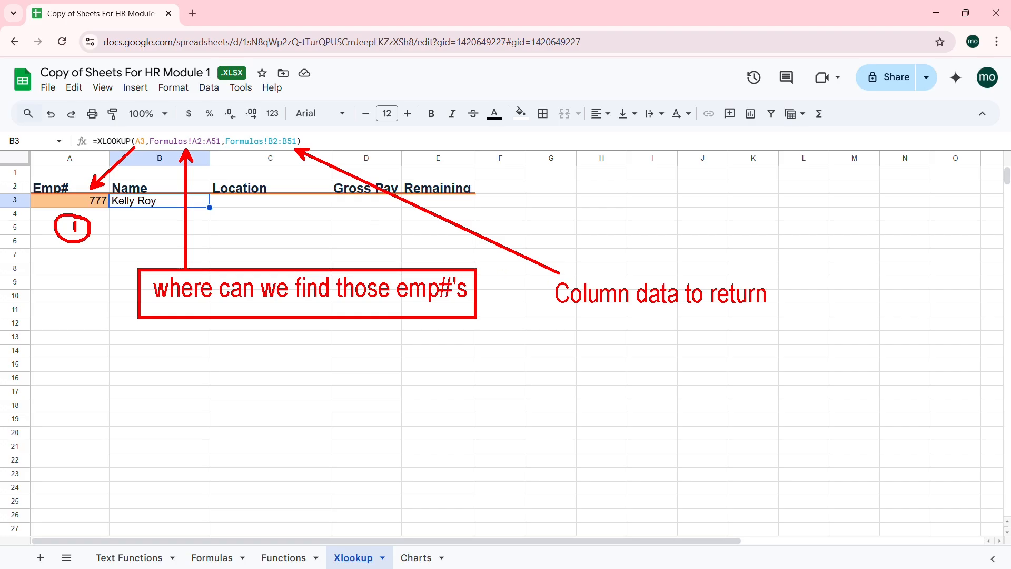
mouse_move(541, 271)
mouse_down()
mouse_move(595, 302)
mouse_move(798, 331)
mouse_up()
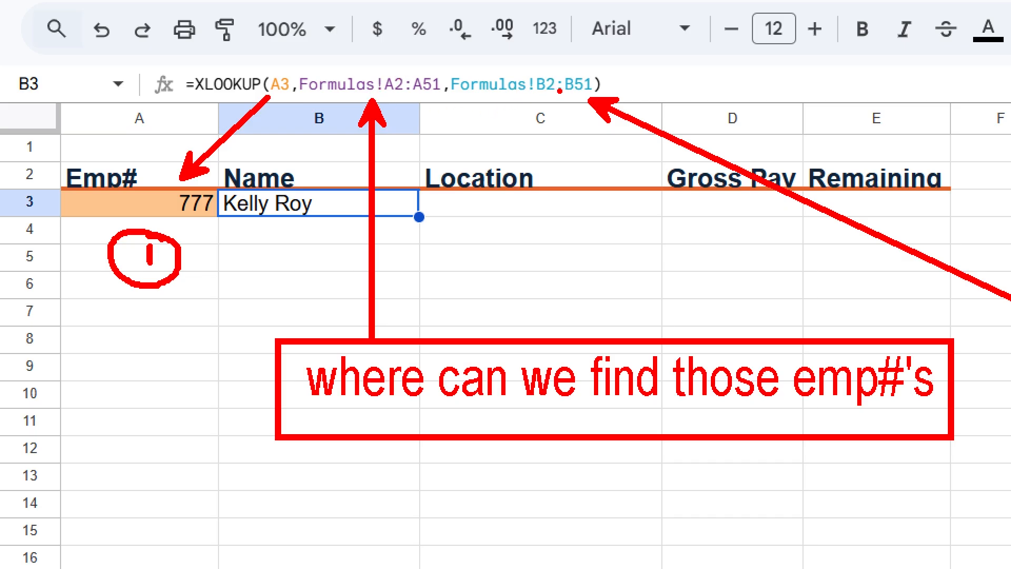
drag(478, 101, 568, 103)
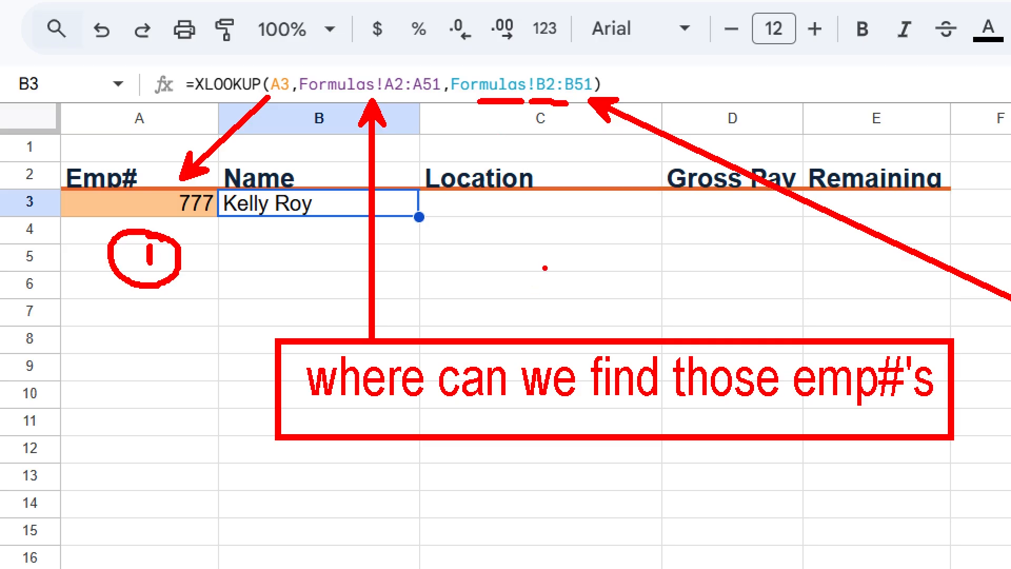
key(Escape)
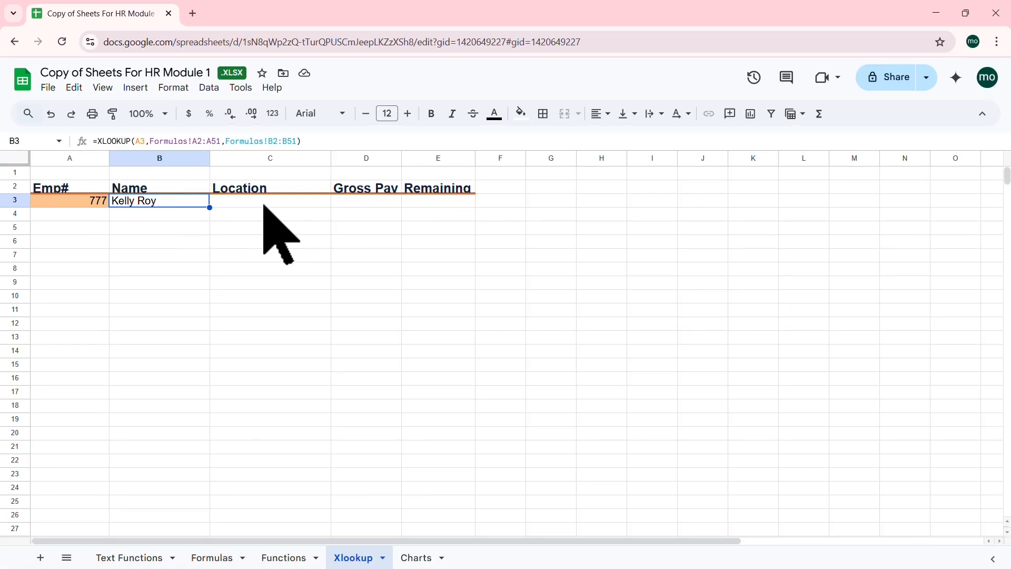
Start an XLOOKUP formula in C3 under Location, with A3 as the search key
click(263, 205)
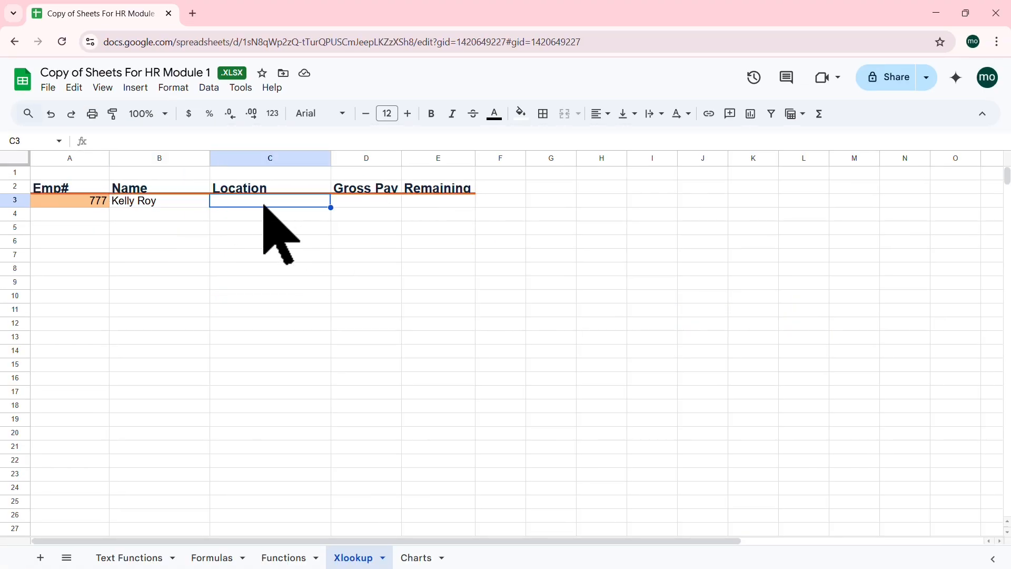
click(204, 142)
text(=)
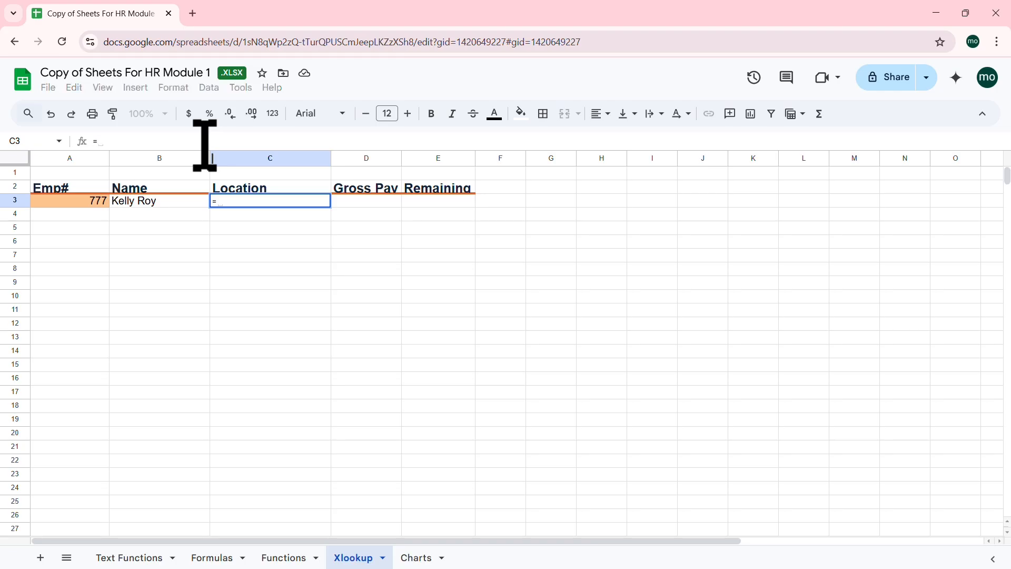
text(x1)
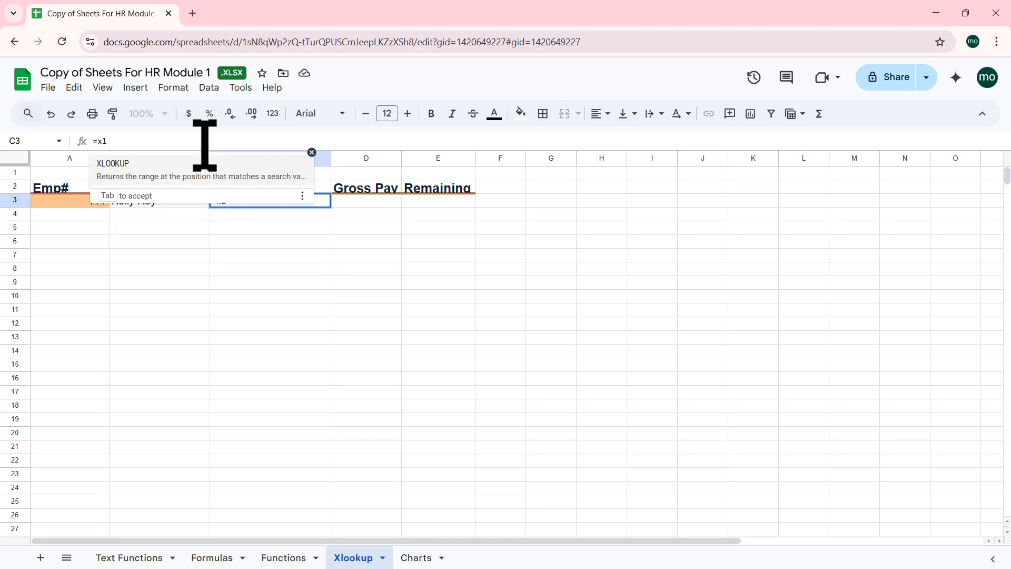
key(Tab)
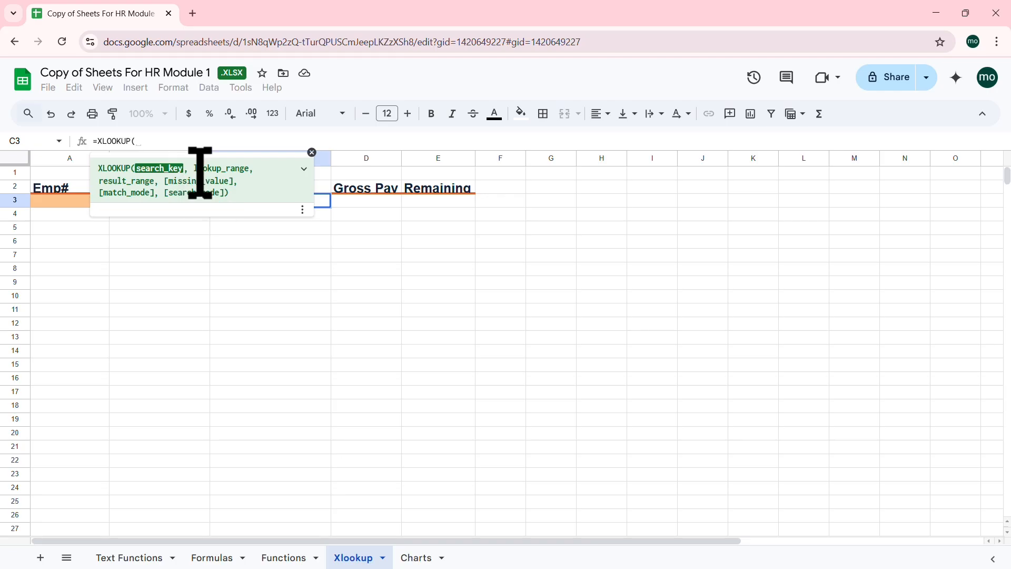
click(64, 203)
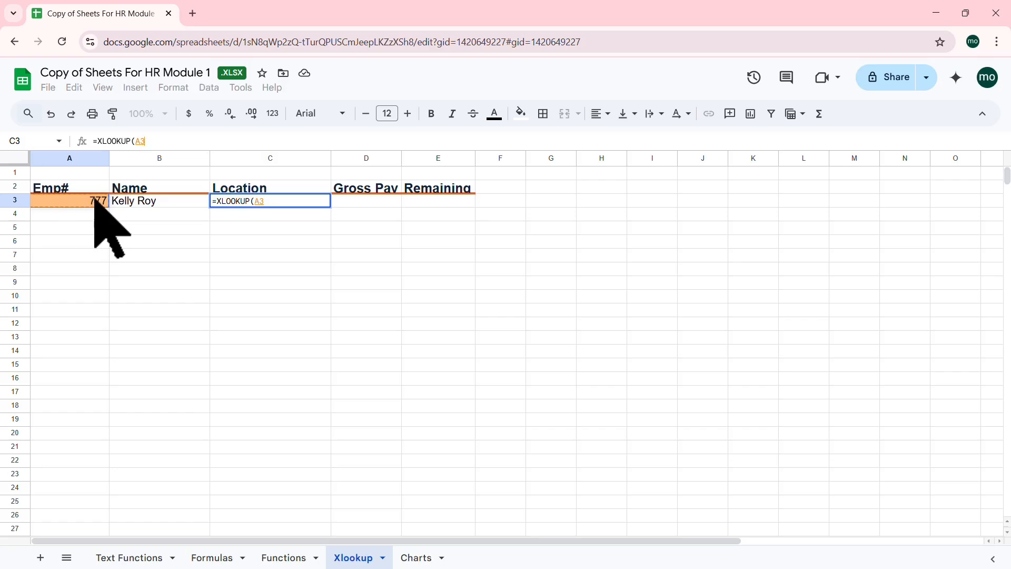
text(,)
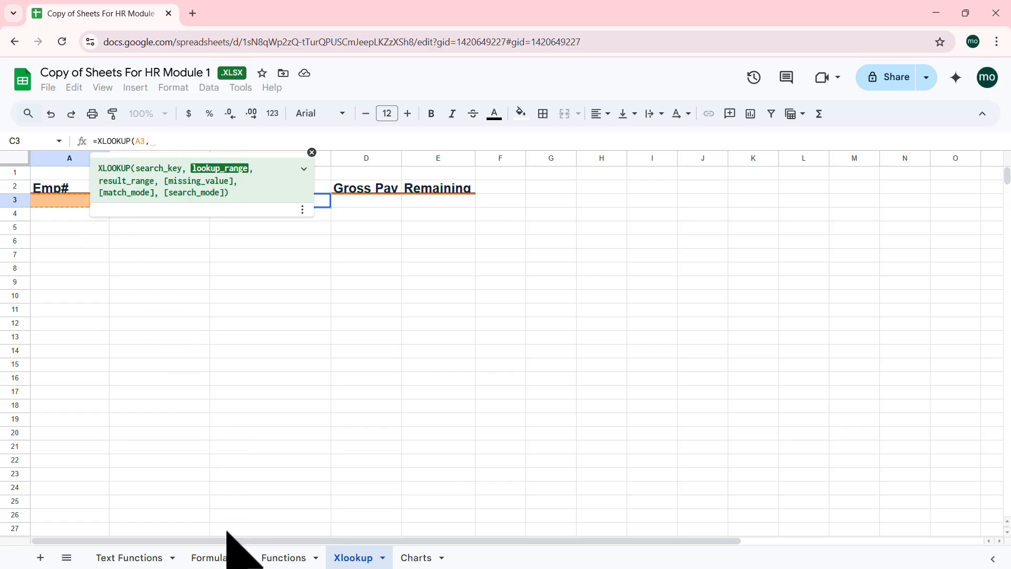
Add the employee numbers in Formulas!A2:A51 as the lookup range of the XLOOKUP formula
click(210, 557)
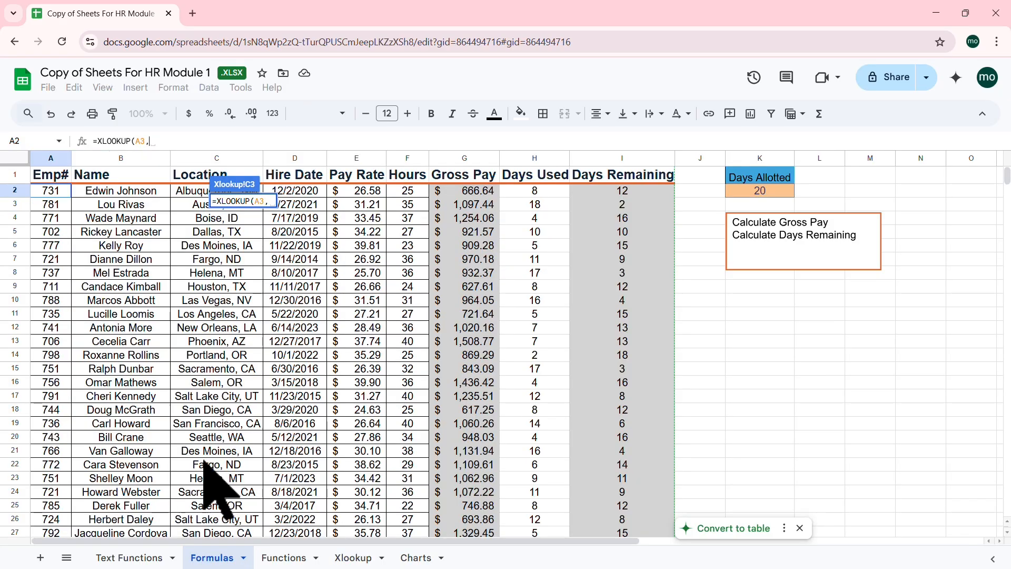
drag(57, 190, 49, 465)
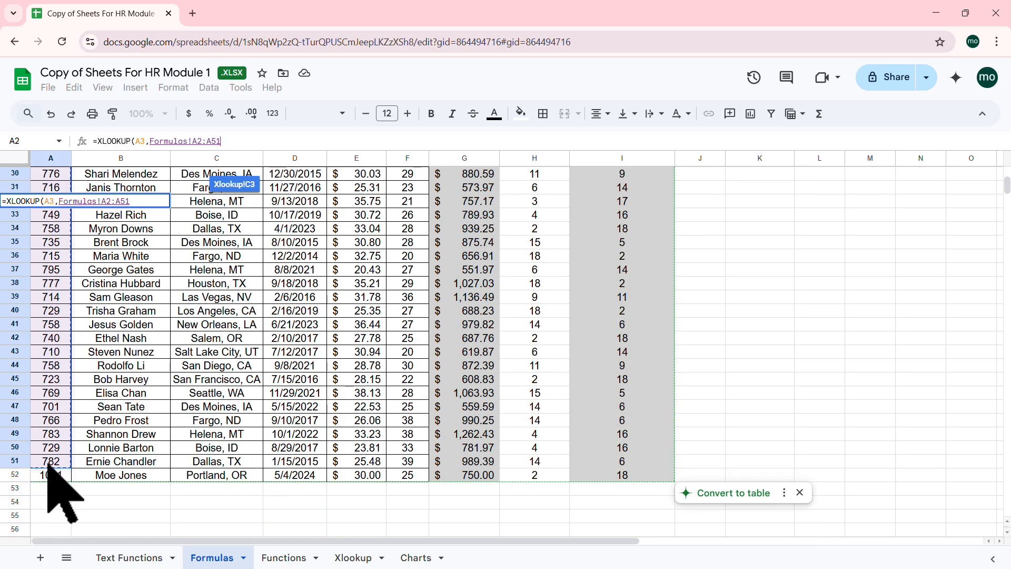
scroll(101, 375, up, 8)
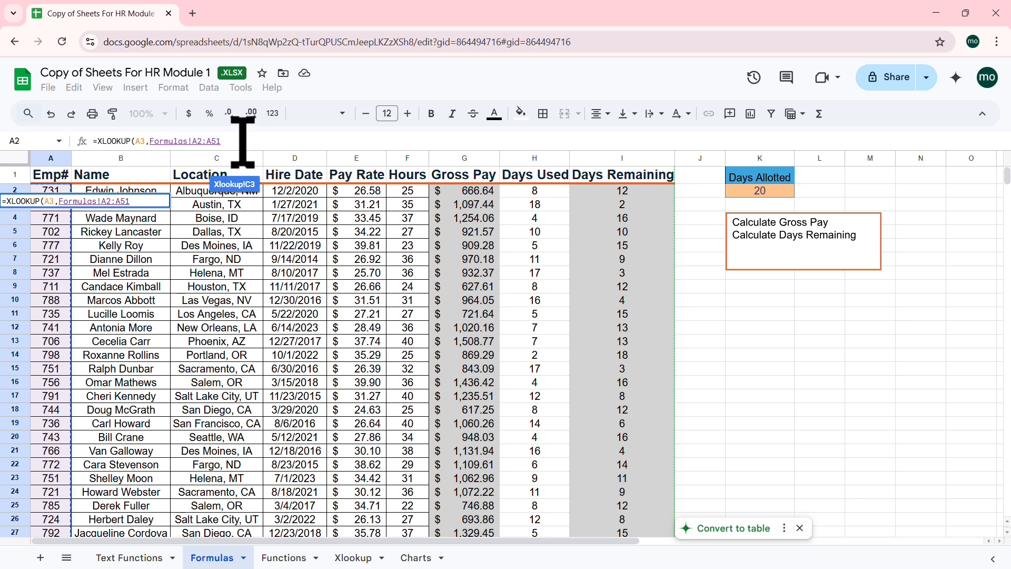
Complete the XLOOKUP formula in C3 with the locations in Formulas!C2:C51 as the result range
text(,)
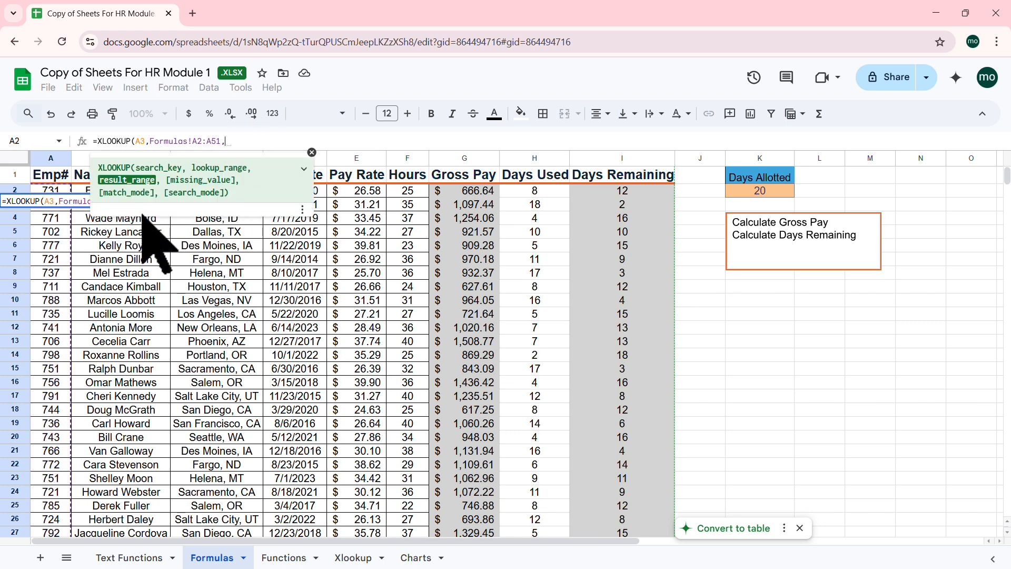
click(312, 153)
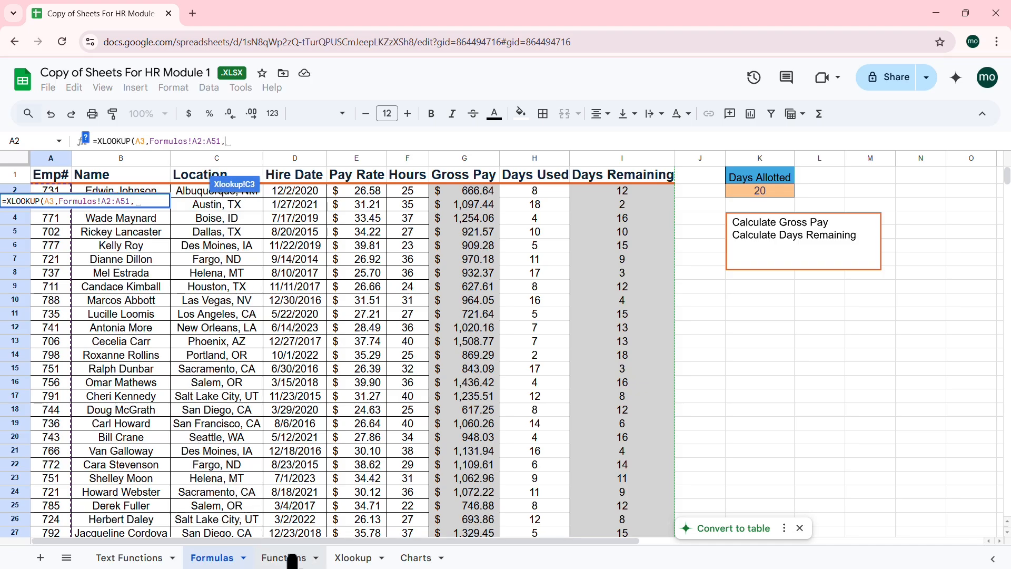
click(350, 557)
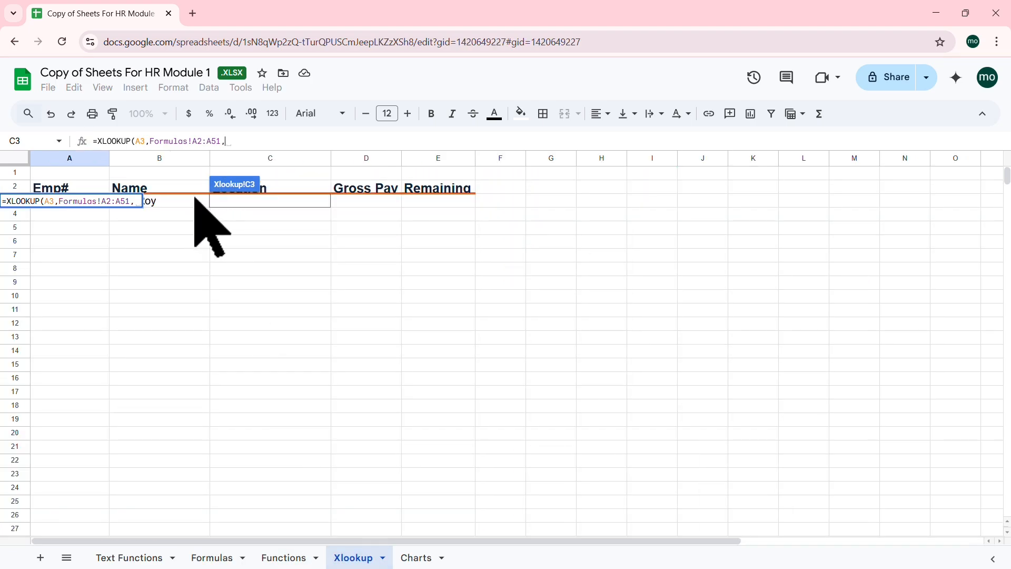
click(213, 559)
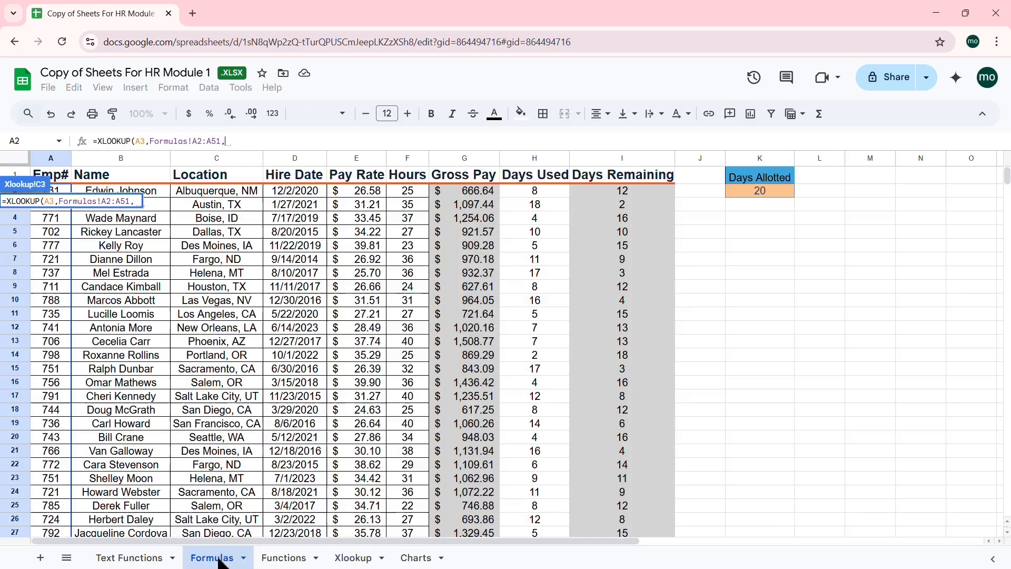
click(230, 191)
drag(229, 192, 232, 390)
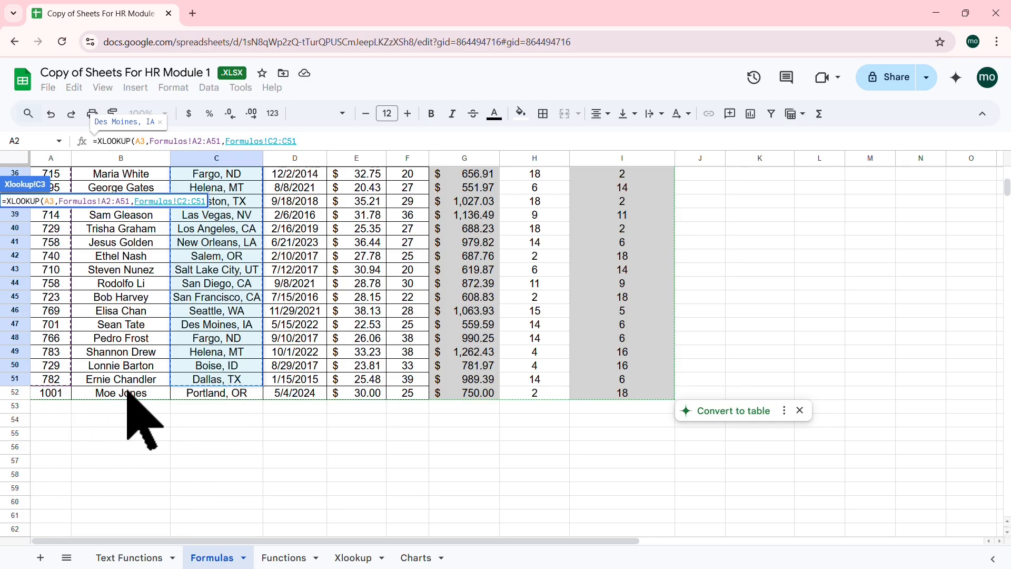
scroll(224, 376, up, 10)
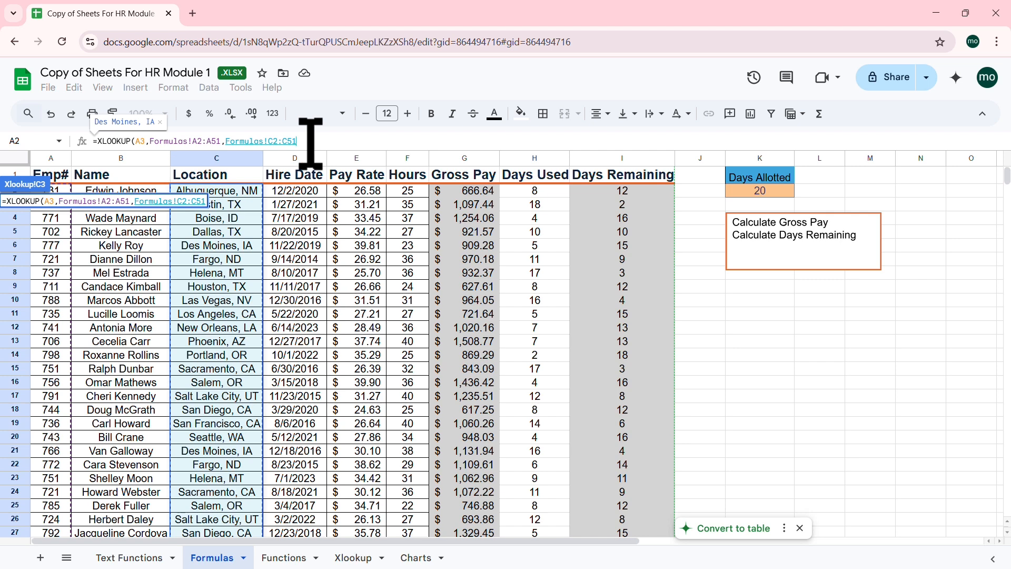
text())
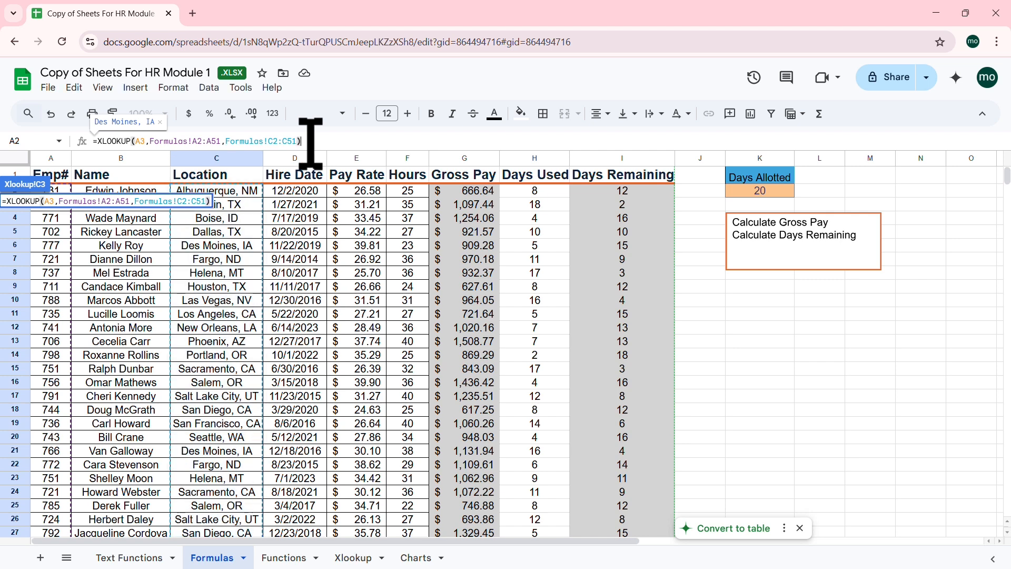
key(Return)
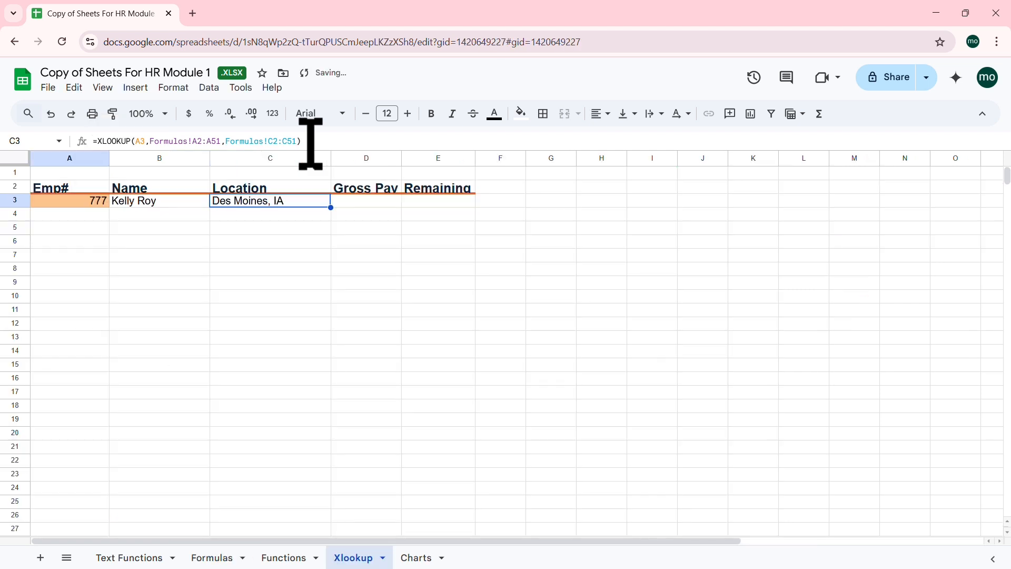
Replace the employee number in A3 with the one listed in Formulas!A2 and check the returned name and location against that record
click(104, 202)
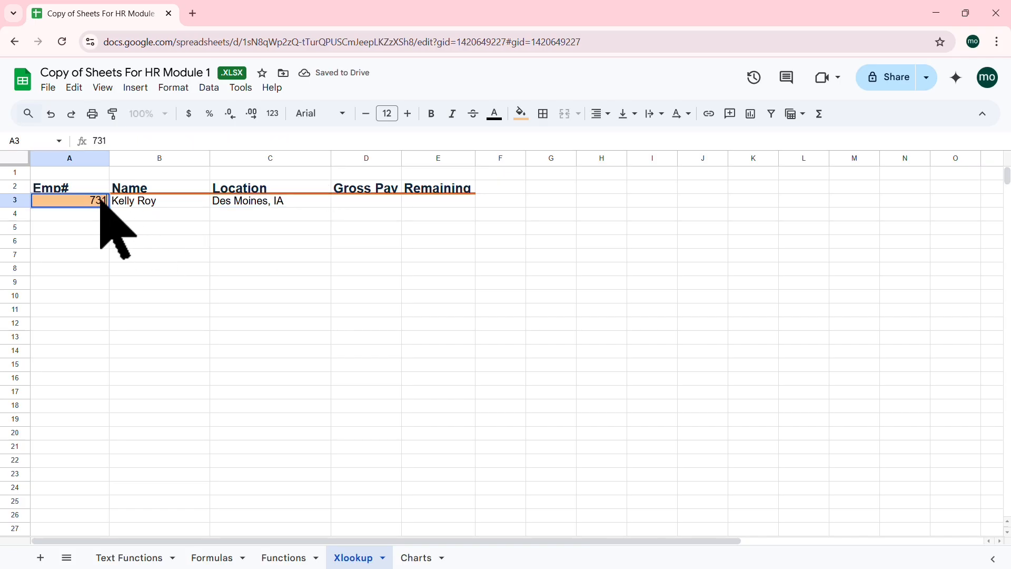
key(Return)
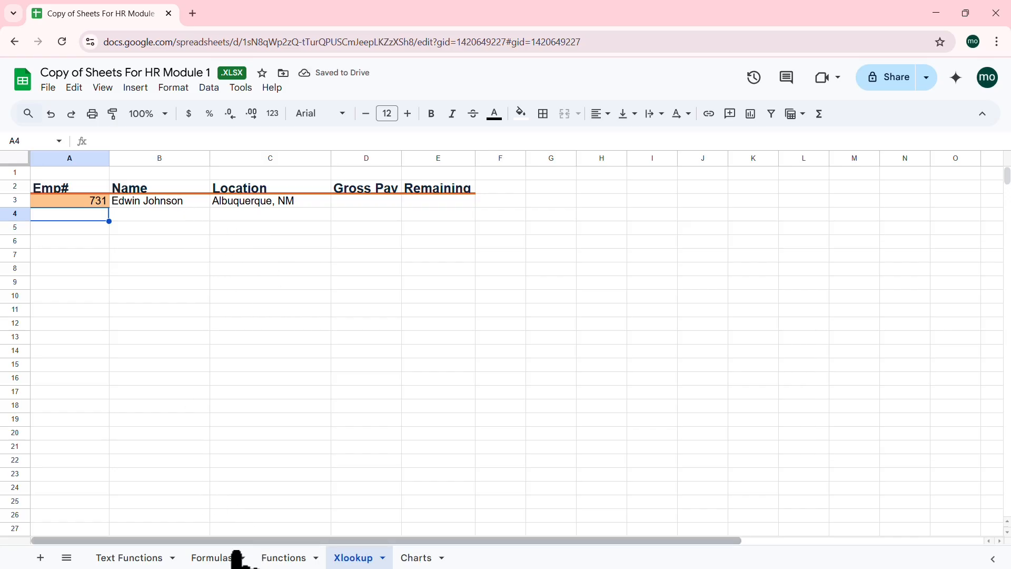
click(218, 561)
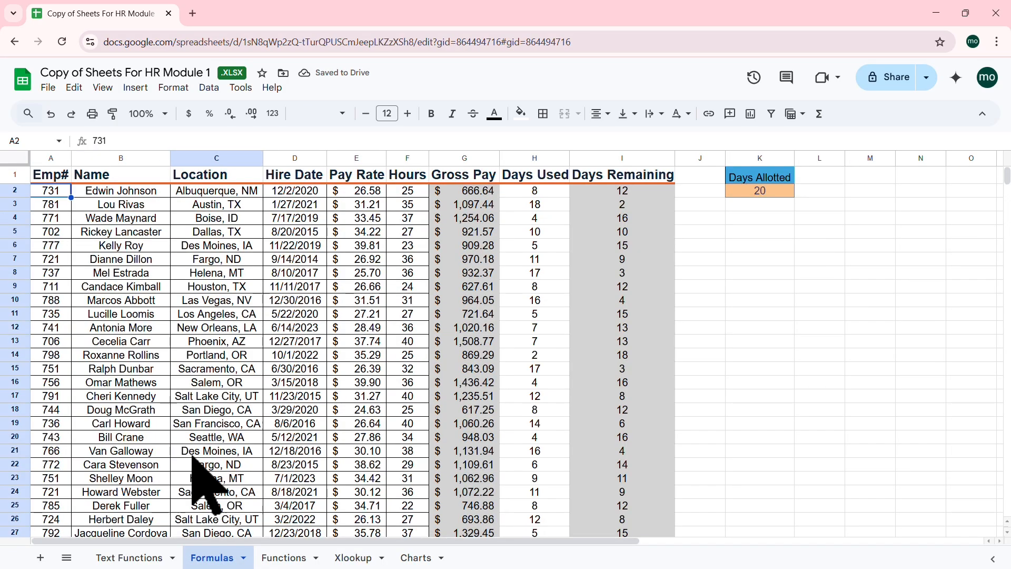
click(129, 192)
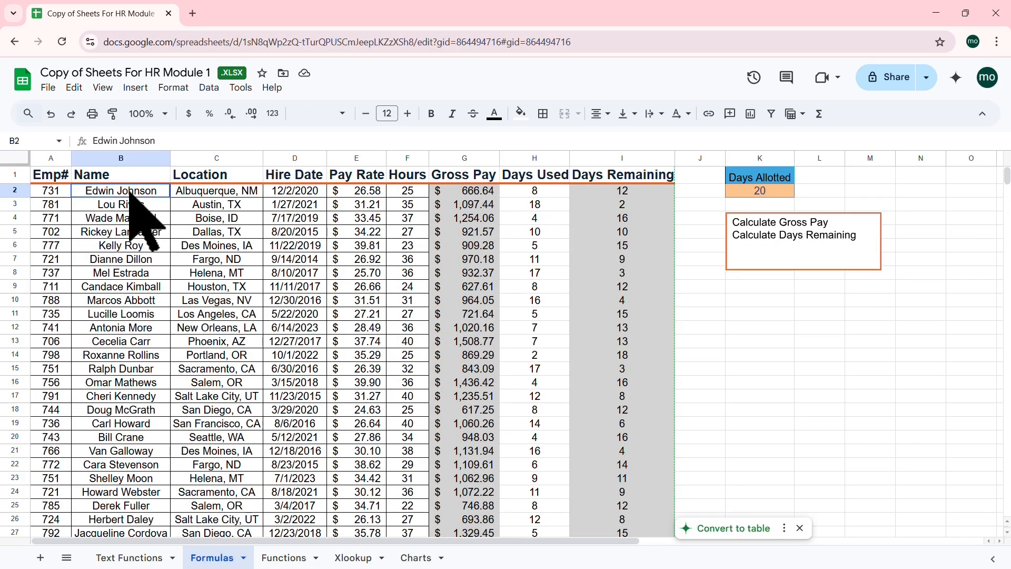
click(227, 191)
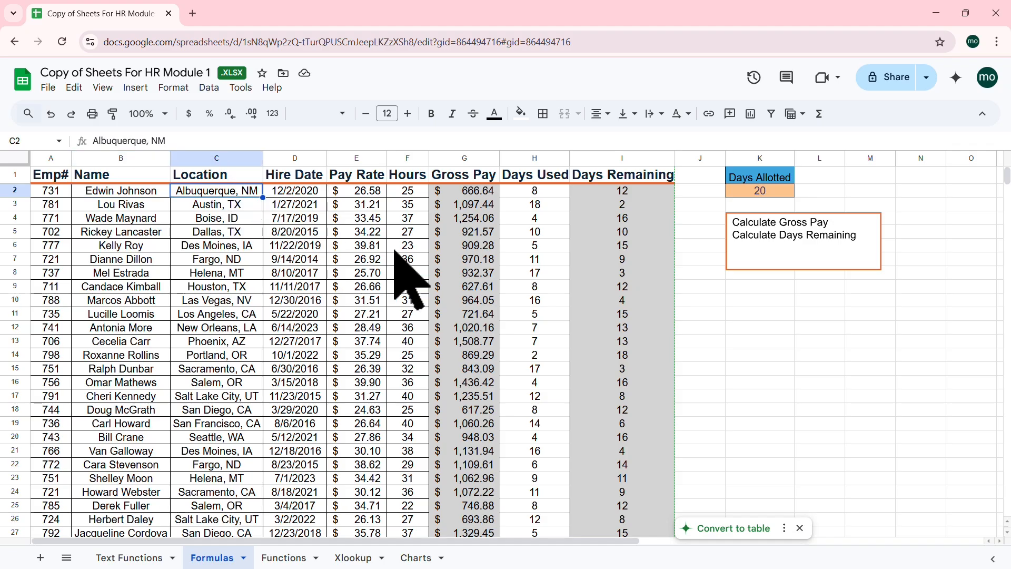
click(353, 558)
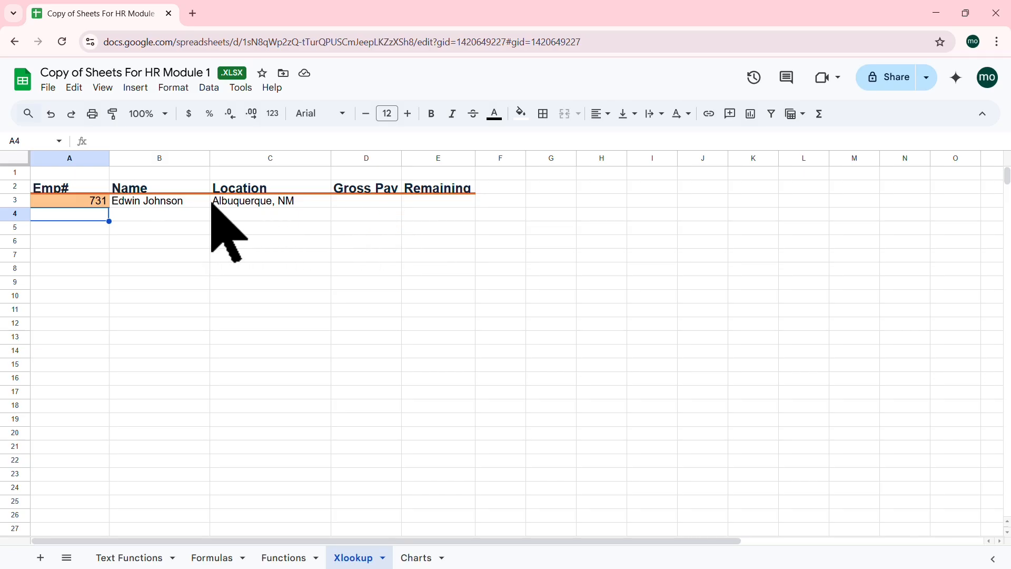
Fit row 2's height to its headers and start an XLOOKUP formula in D3 under Gross Pay, with A3 as the search key
double_click(17, 195)
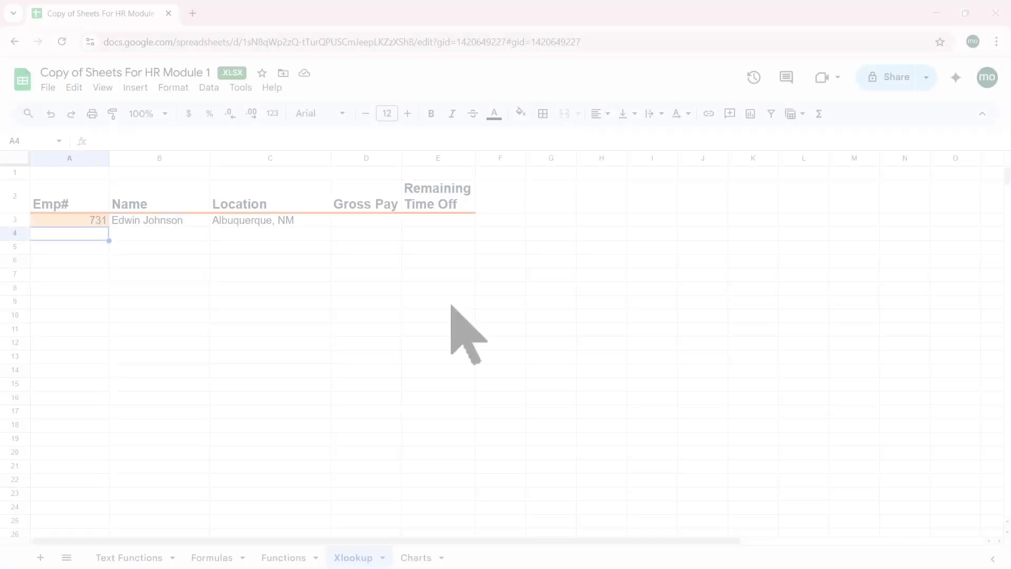
click(366, 219)
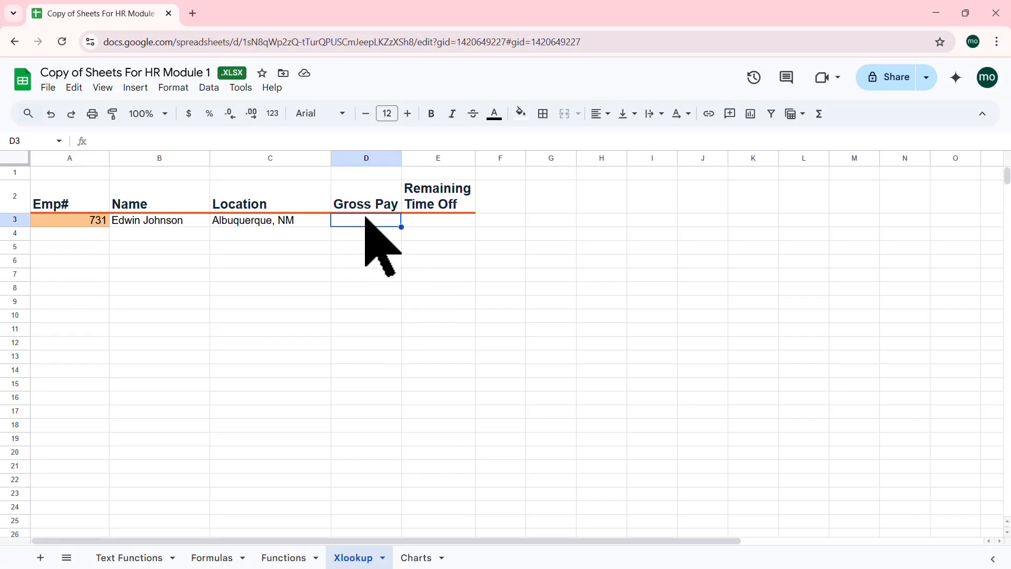
text(=x)
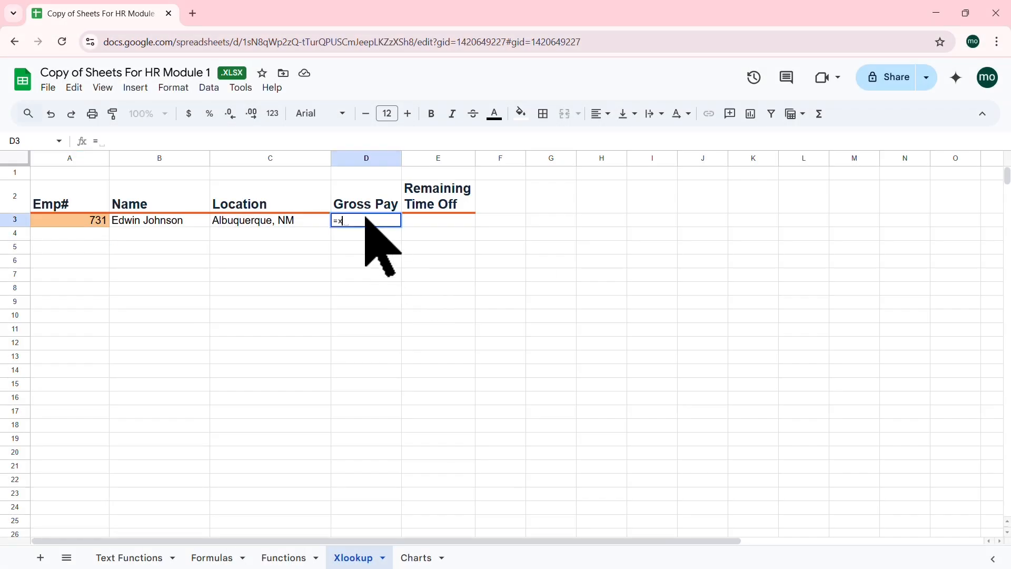
text(loo)
key(Tab)
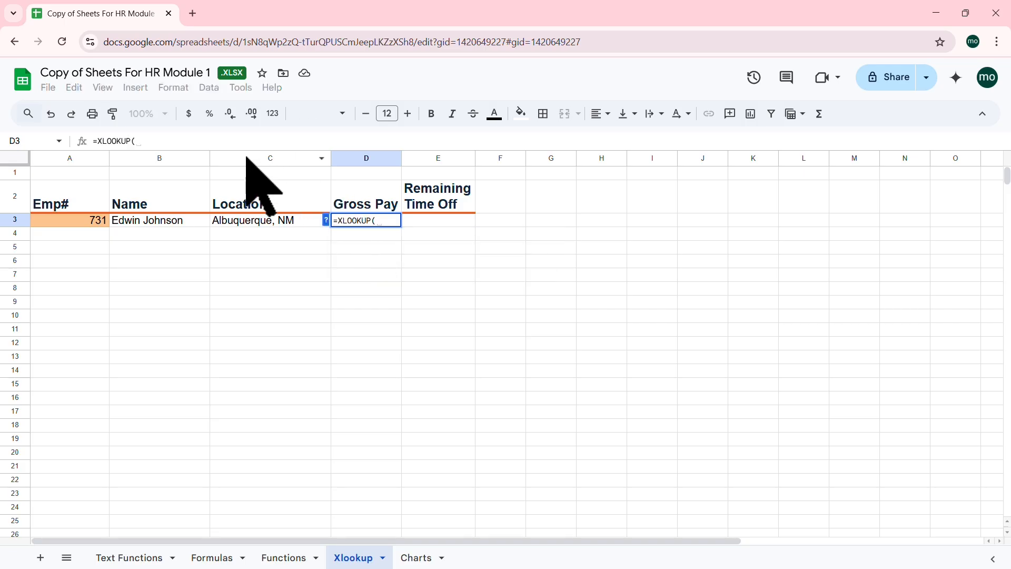
click(178, 142)
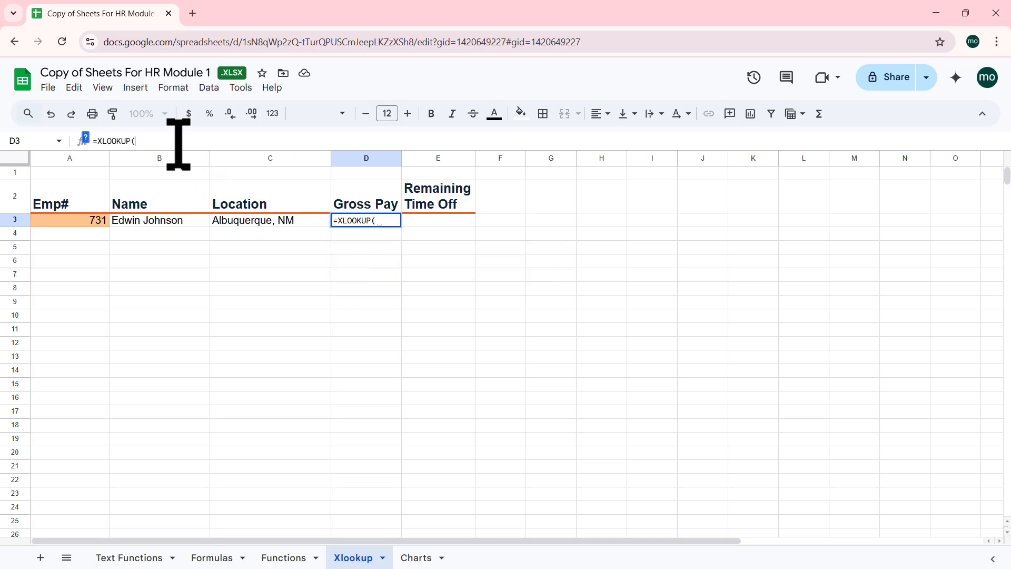
click(69, 221)
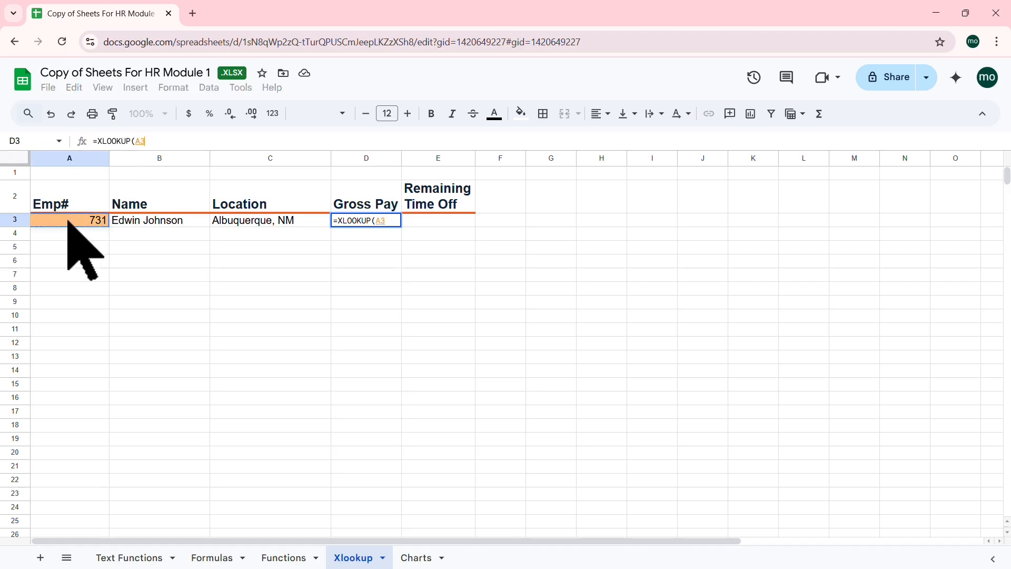
text(,)
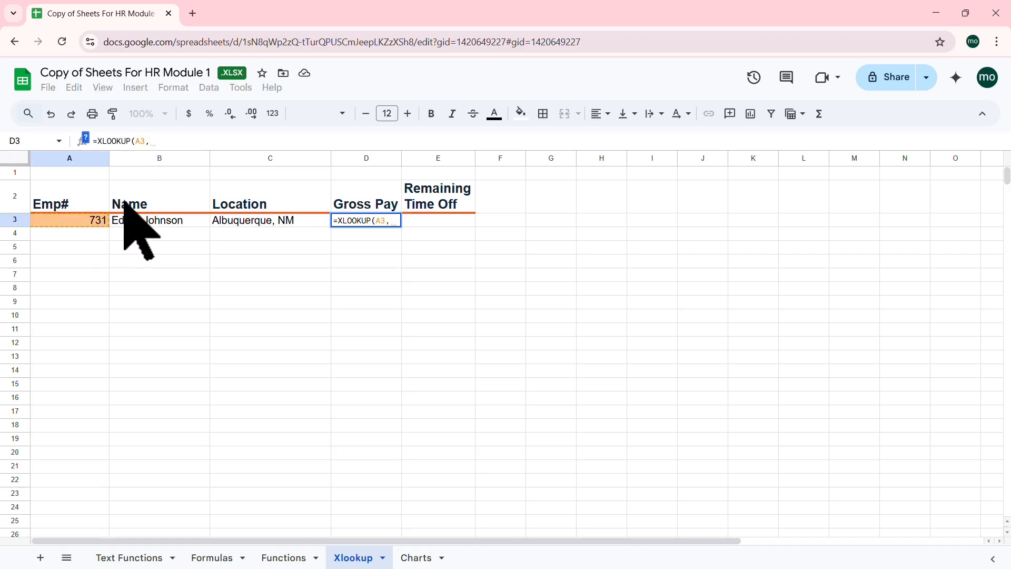
Add the employee numbers in Formulas!A2:A51 as the lookup range of the Gross Pay formula
click(213, 559)
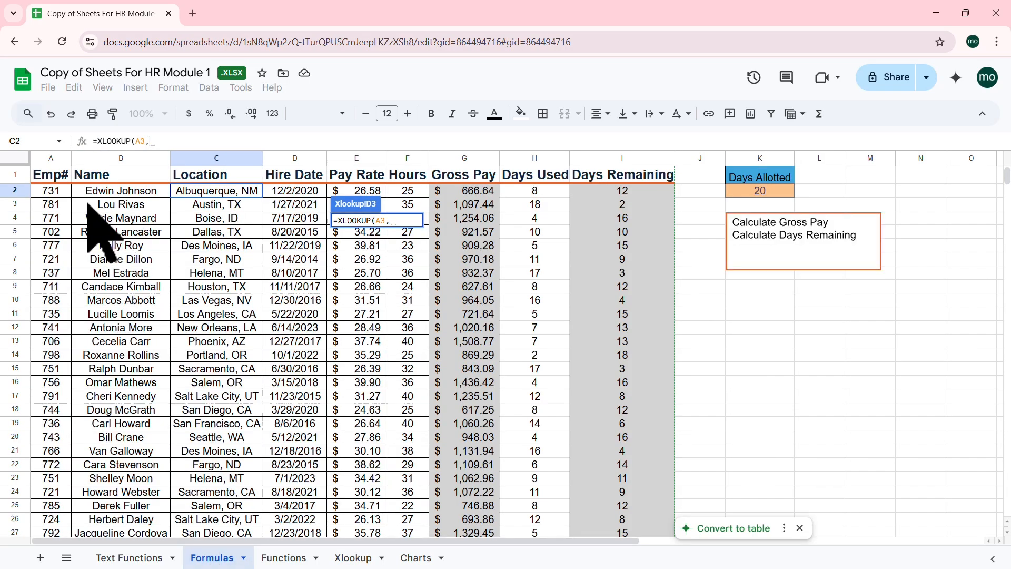
drag(51, 191, 57, 492)
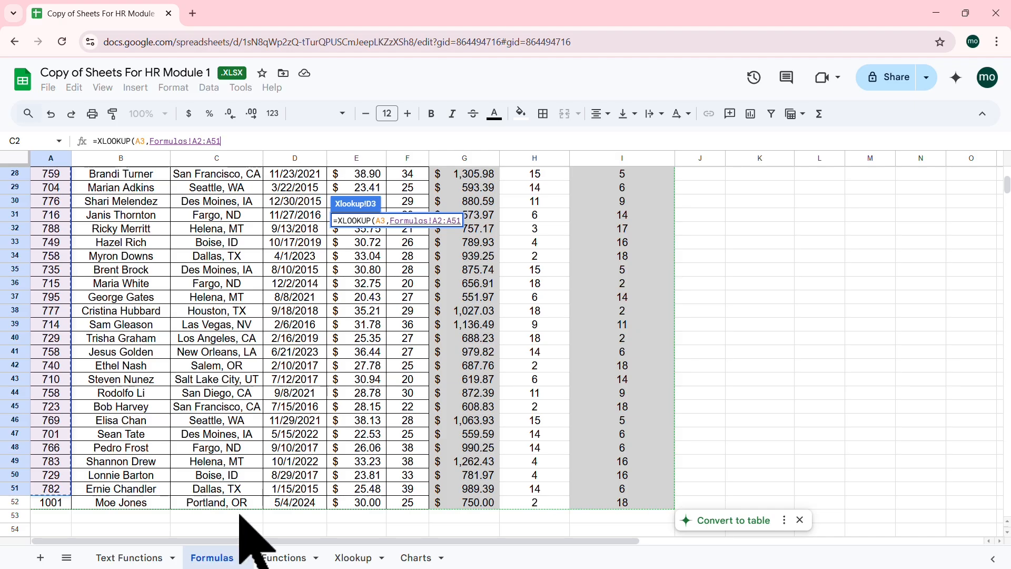
click(239, 145)
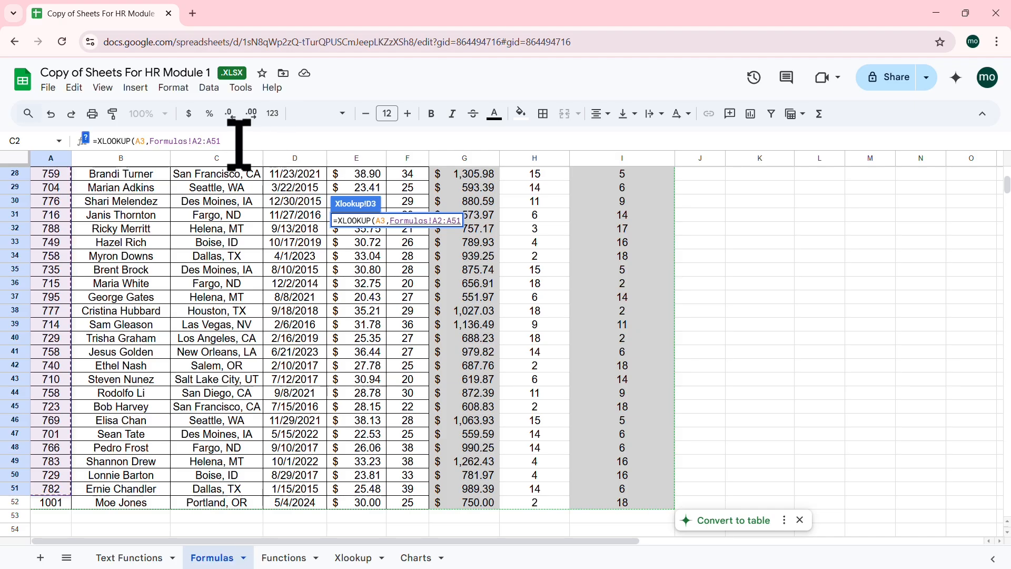
text(,)
Complete the XLOOKUP formula in D3 with the gross pay values in Formulas!G2:G51 as the result range
scroll(563, 260, up, 5)
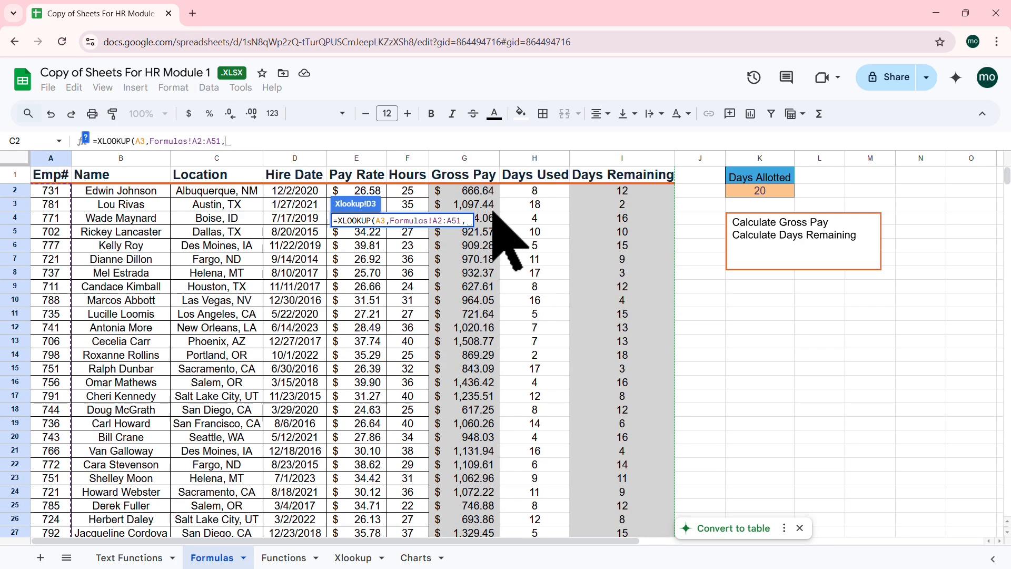
drag(473, 190, 474, 462)
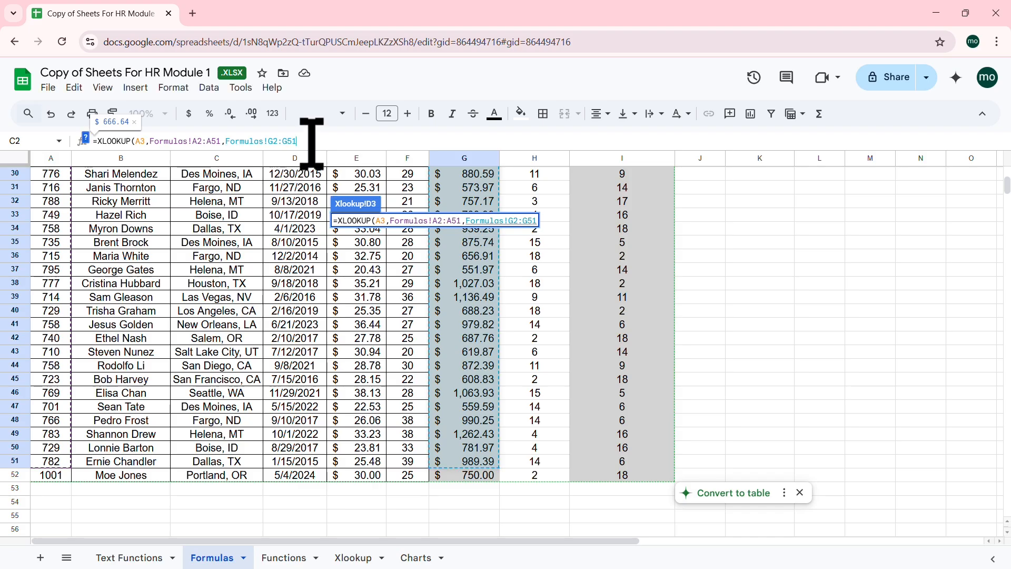
text())
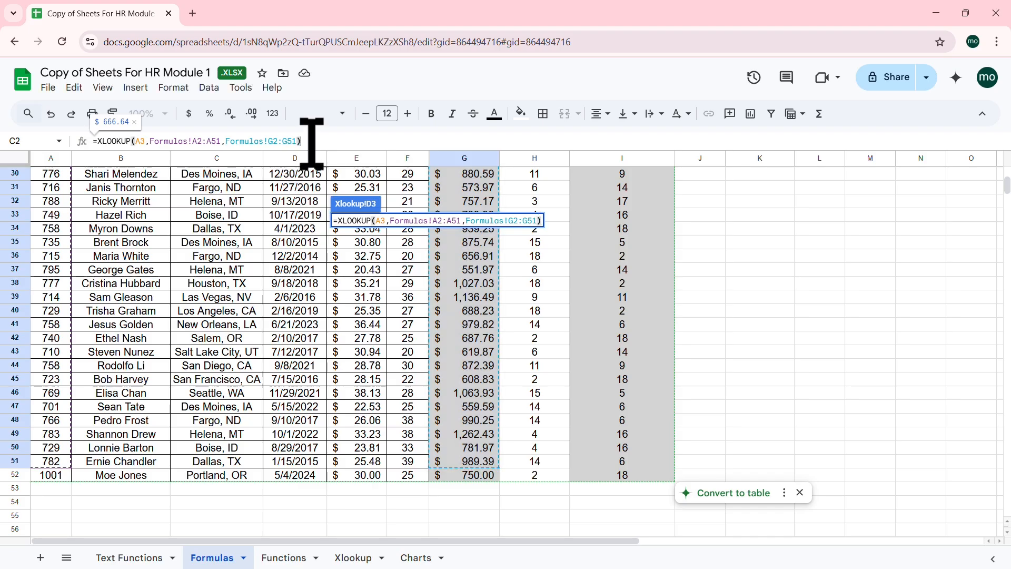
key(Return)
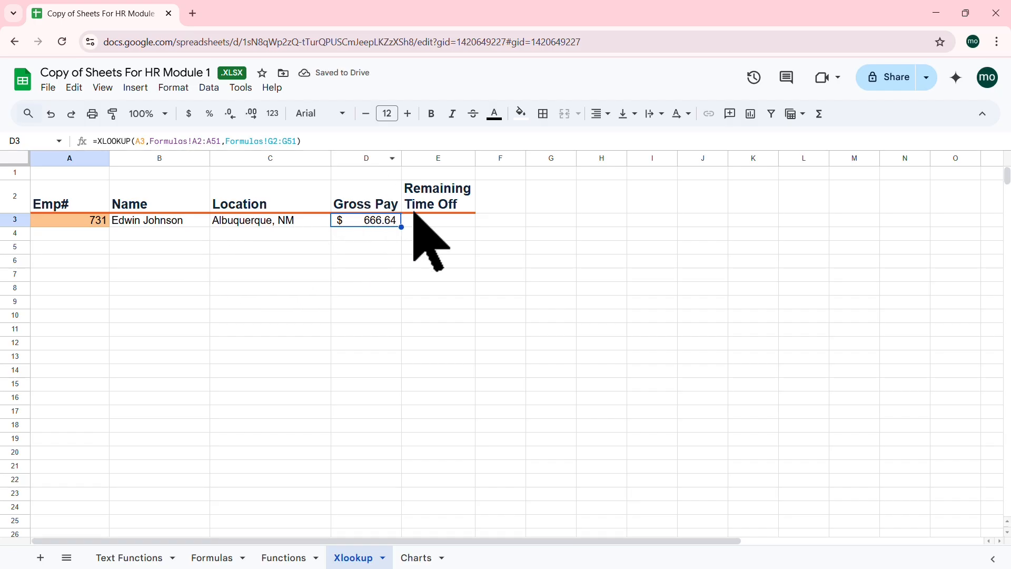
Start an XLOOKUP formula in E3 under Remaining Time Off, with A3 as the search key
click(445, 220)
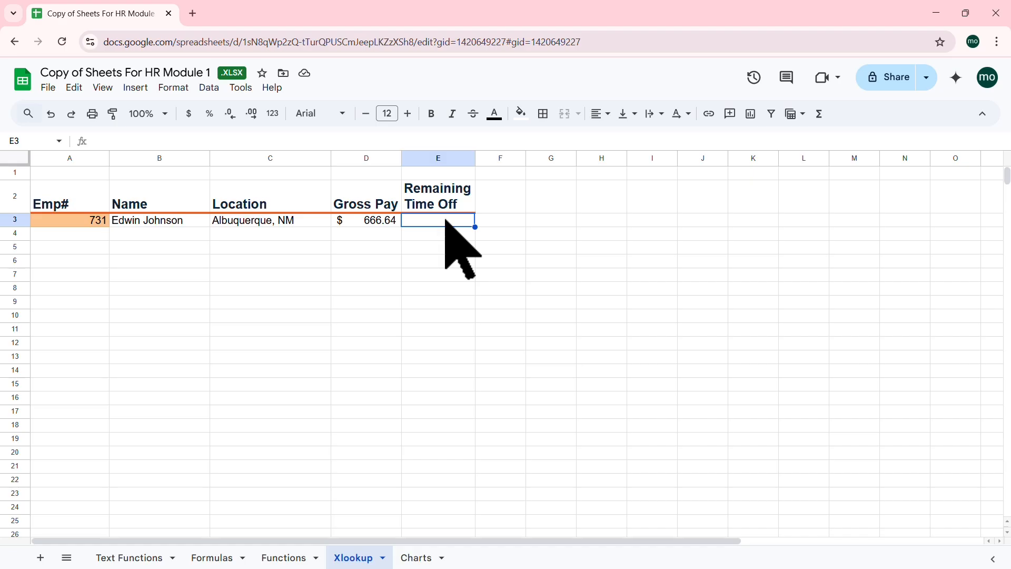
click(151, 142)
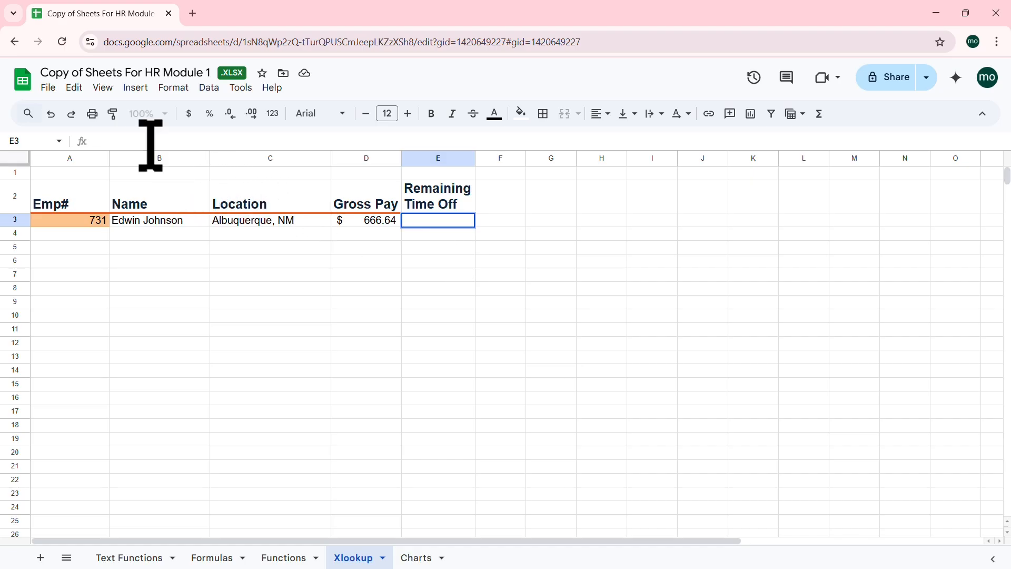
text(=xlo)
key(Tab)
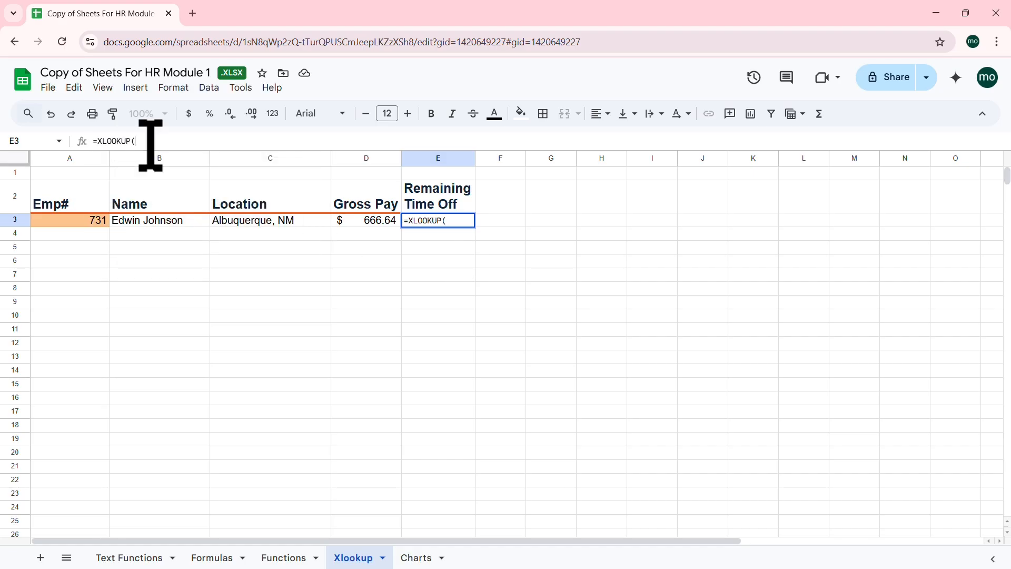
click(93, 222)
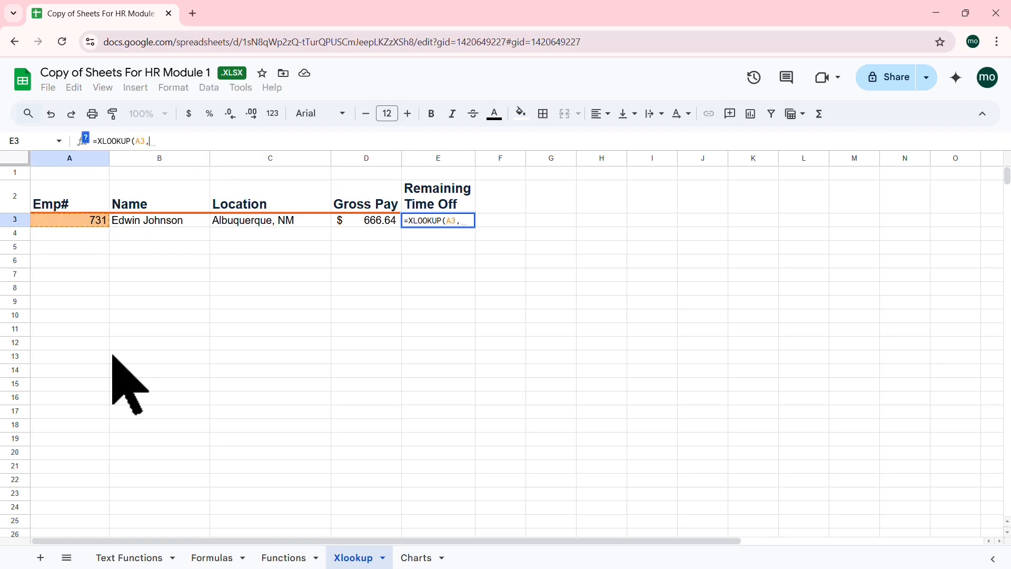
Add the employee numbers in Formulas!A2:A51 as the lookup range of the Remaining Time Off formula
click(212, 557)
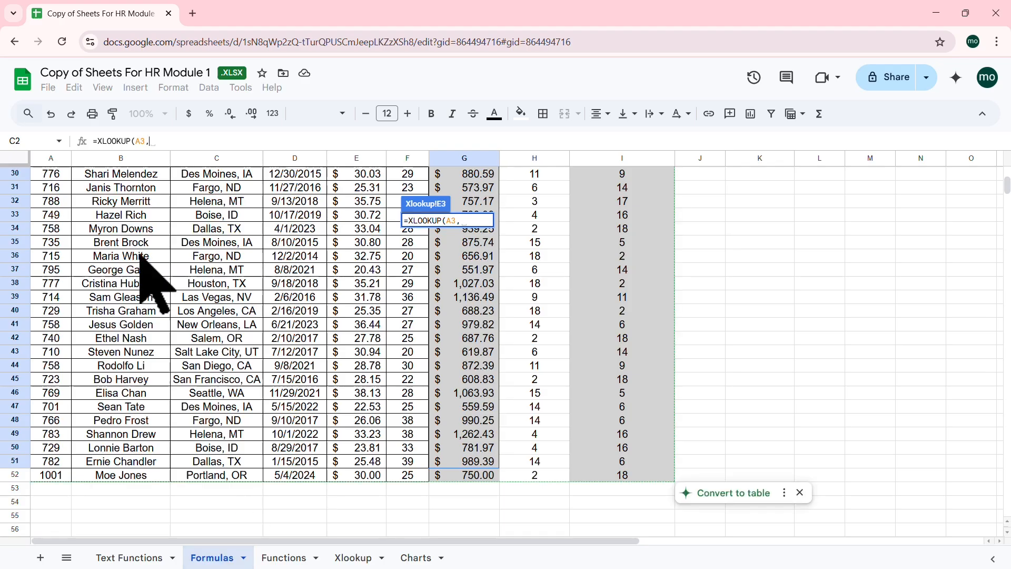
drag(58, 191, 59, 483)
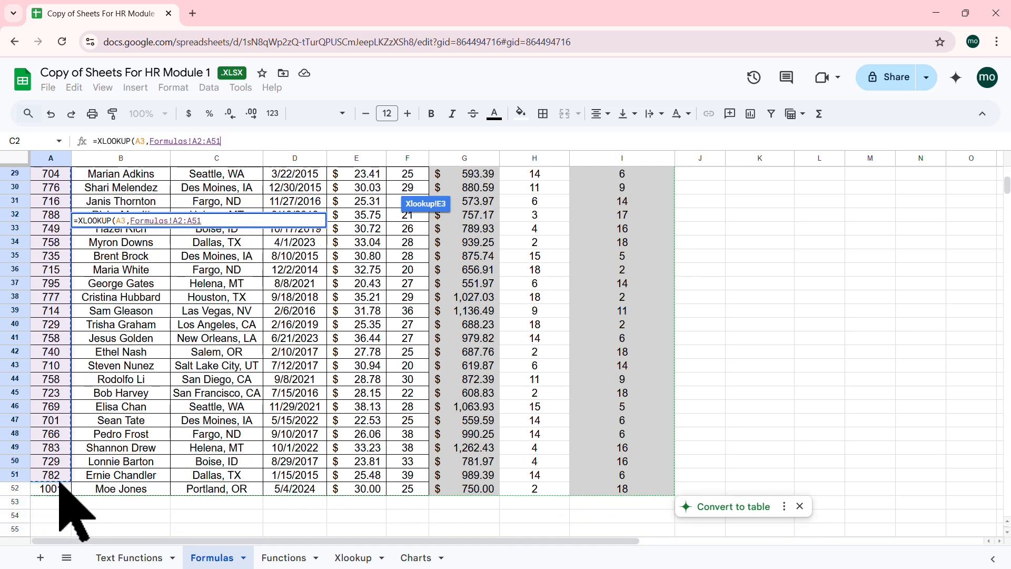
click(248, 141)
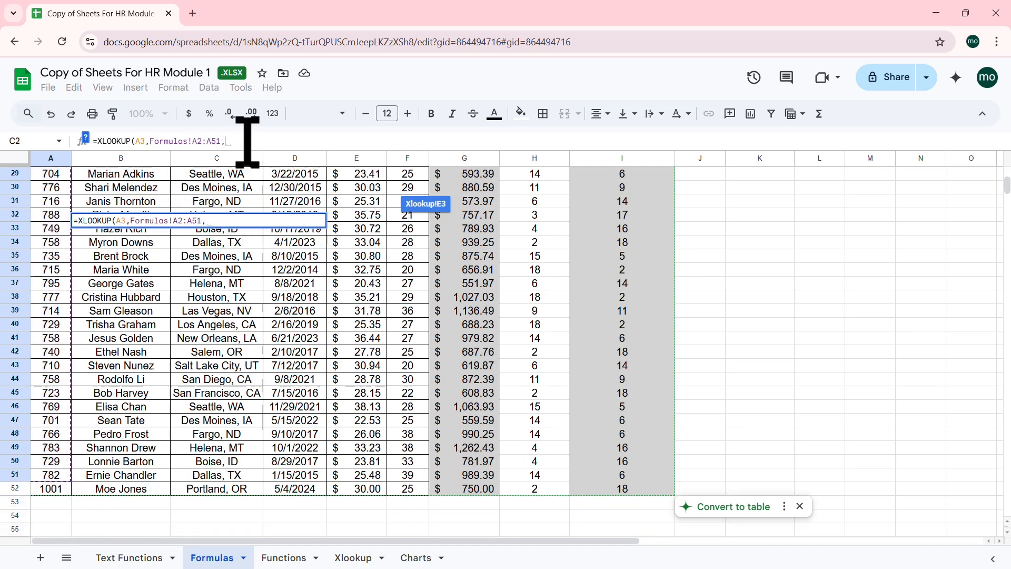
Complete the XLOOKUP formula in E3 with the remaining days in Formulas!I2:I51 as the result range
text(,)
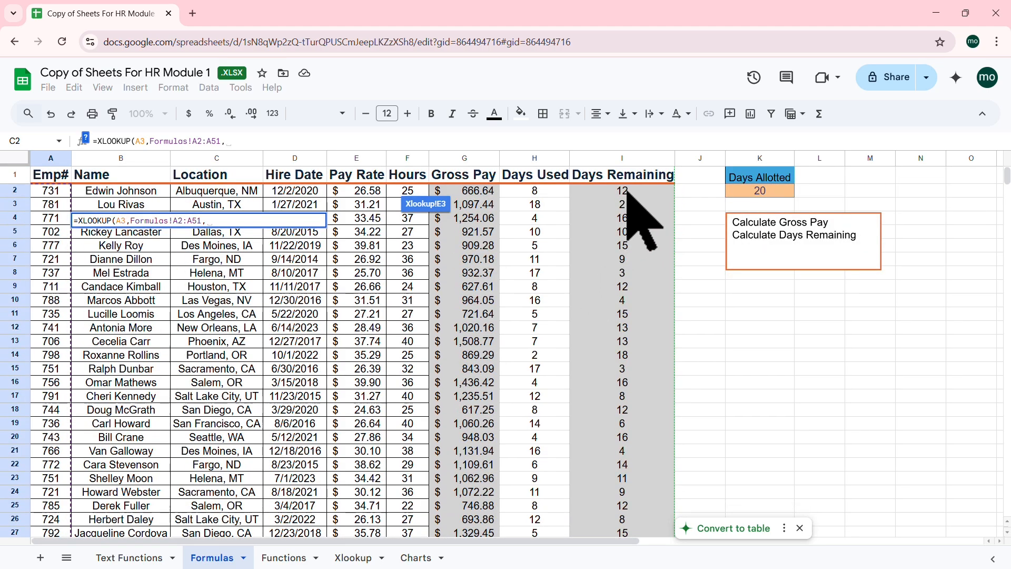
drag(627, 192, 624, 450)
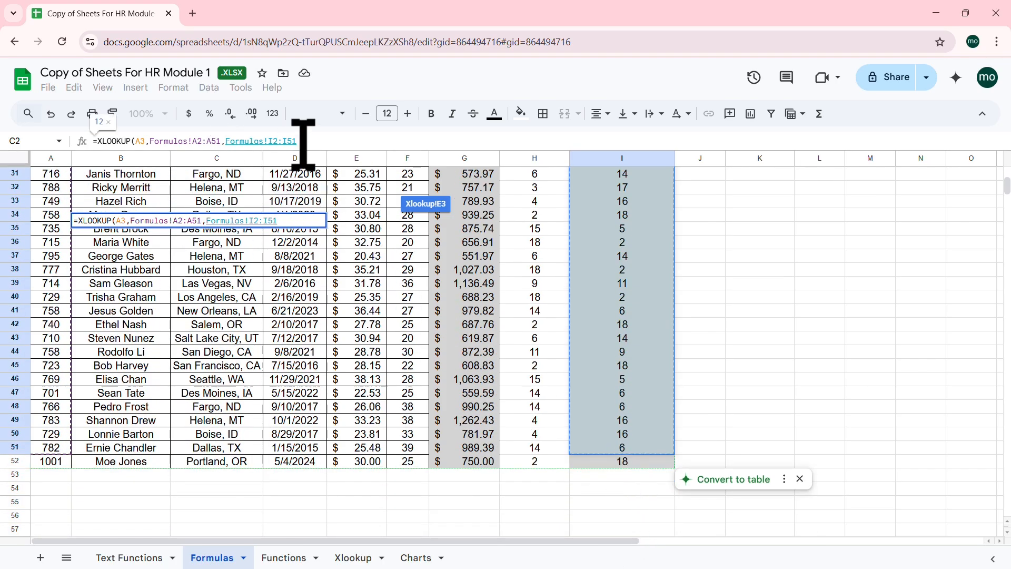
text())
key(Return)
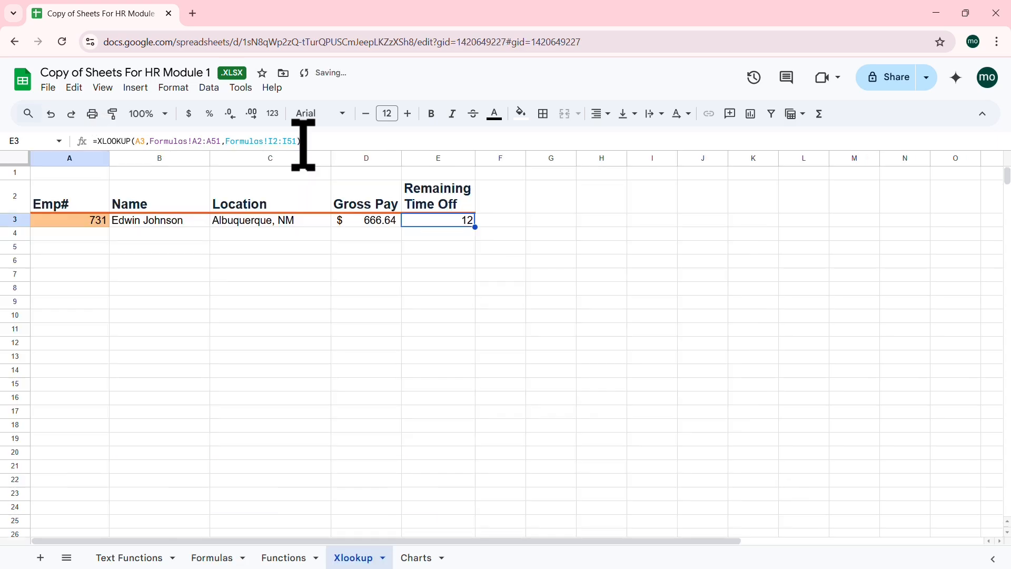
Center the headers and lookup results in A2:E3 horizontally
click(284, 291)
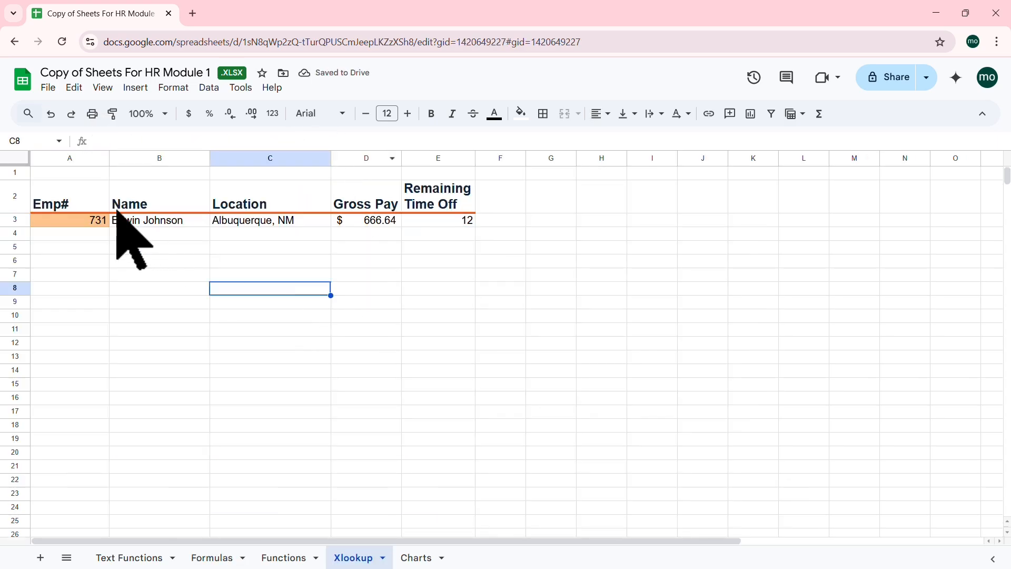
drag(96, 205, 431, 219)
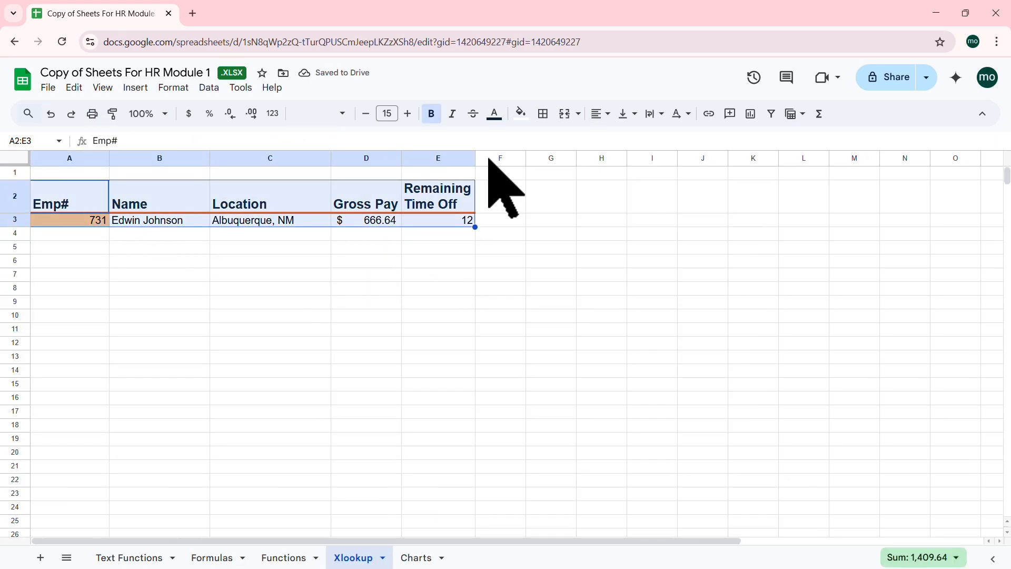
click(598, 116)
click(617, 138)
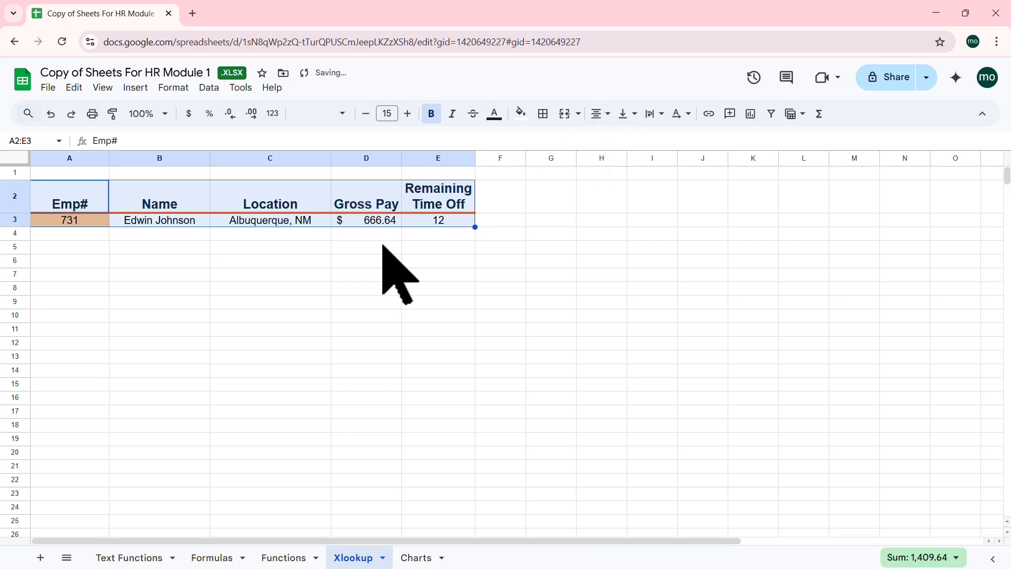
click(198, 279)
Replace the employee number in A3 with the one listed in Formulas!A6 to test the lookups
click(76, 222)
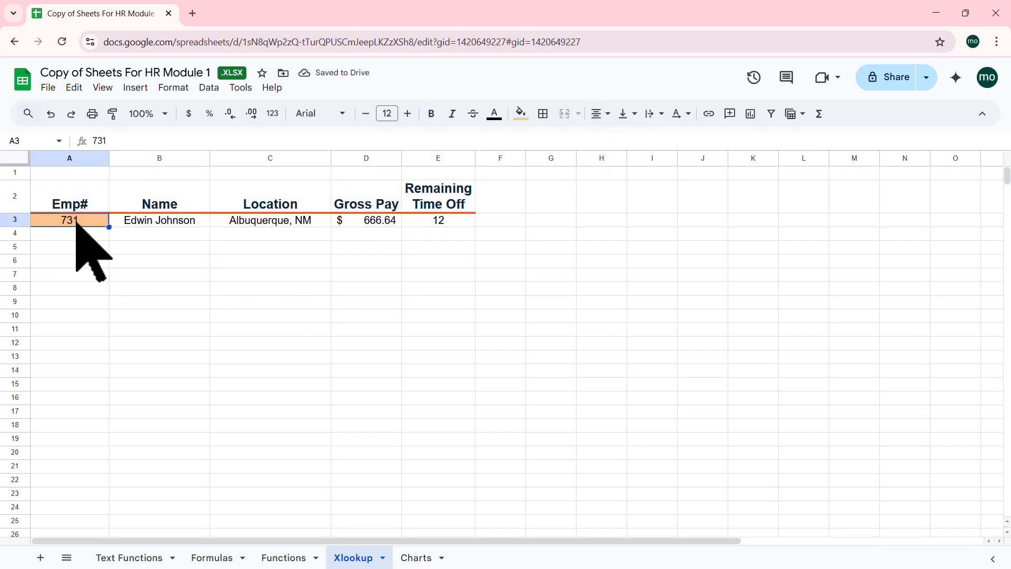
text(777)
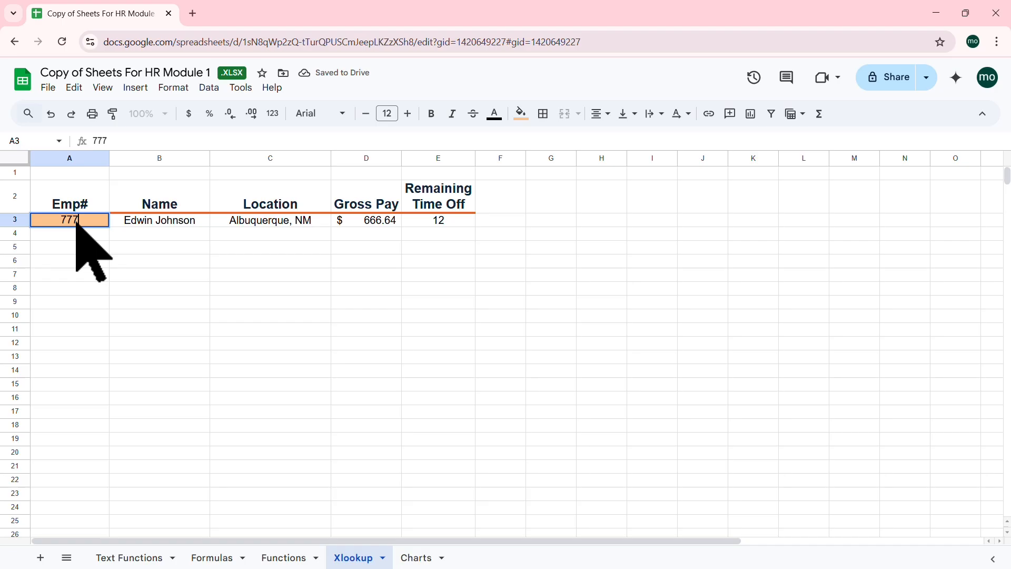
key(Return)
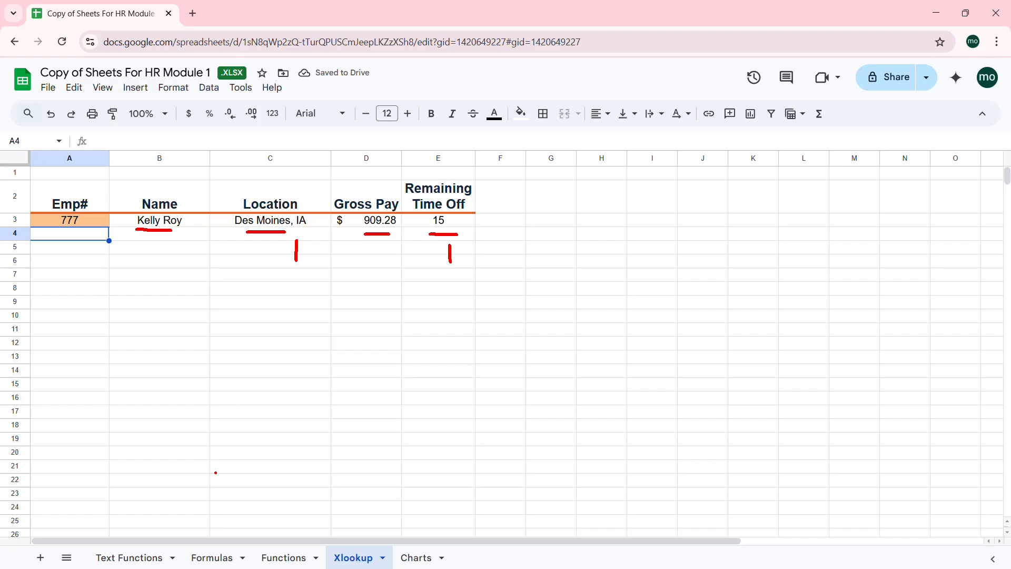
key(Escape)
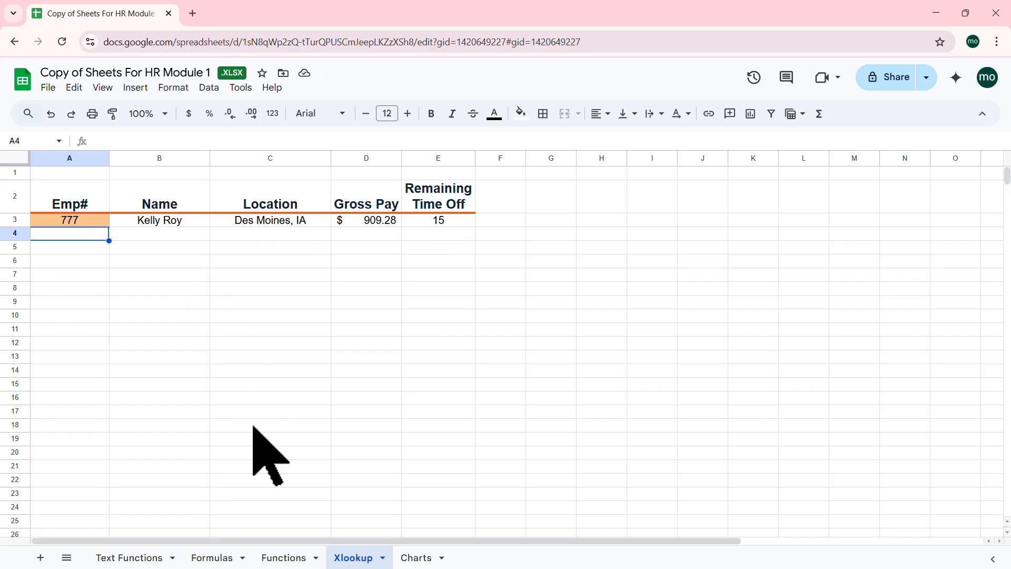
Compare the location and days remaining in row 6 of the Formulas sheet with the Xlookup results
click(205, 558)
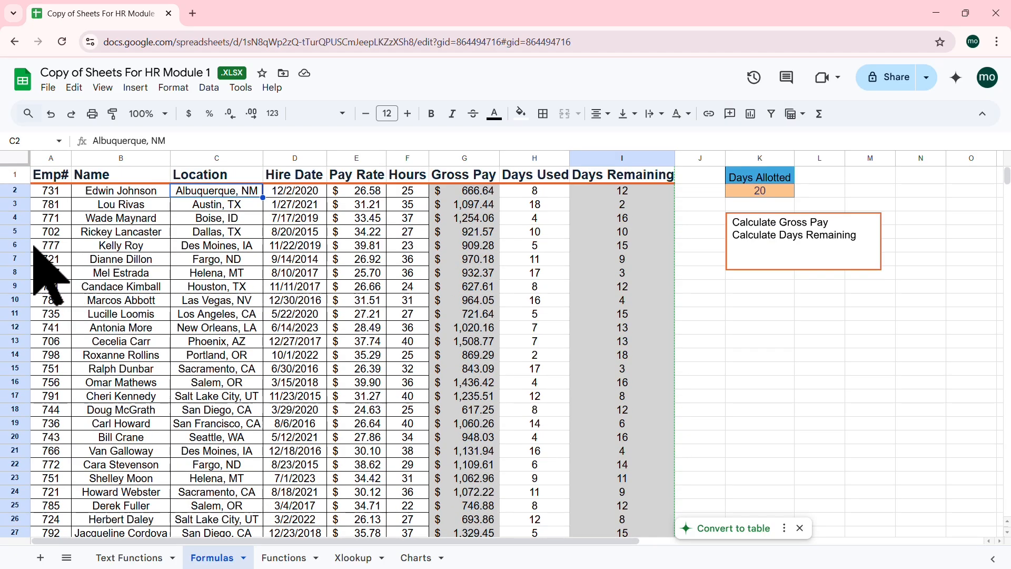
click(16, 245)
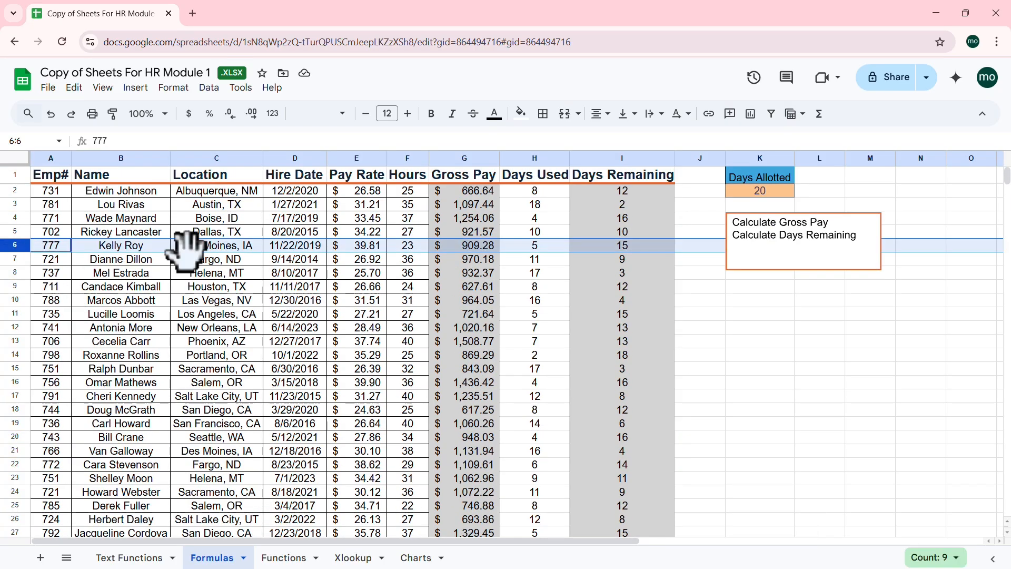
key(ctrl+2)
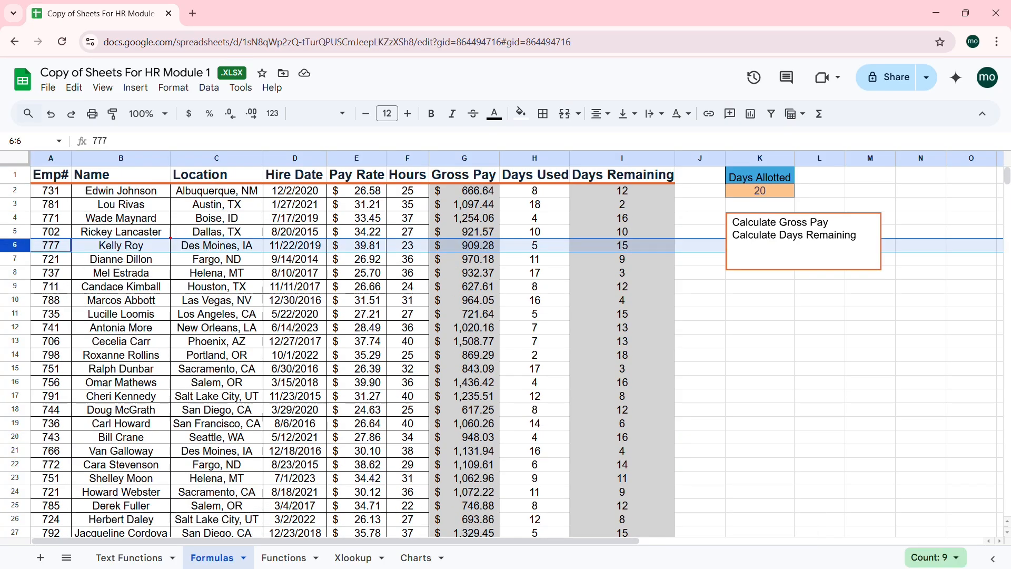
drag(170, 238, 247, 260)
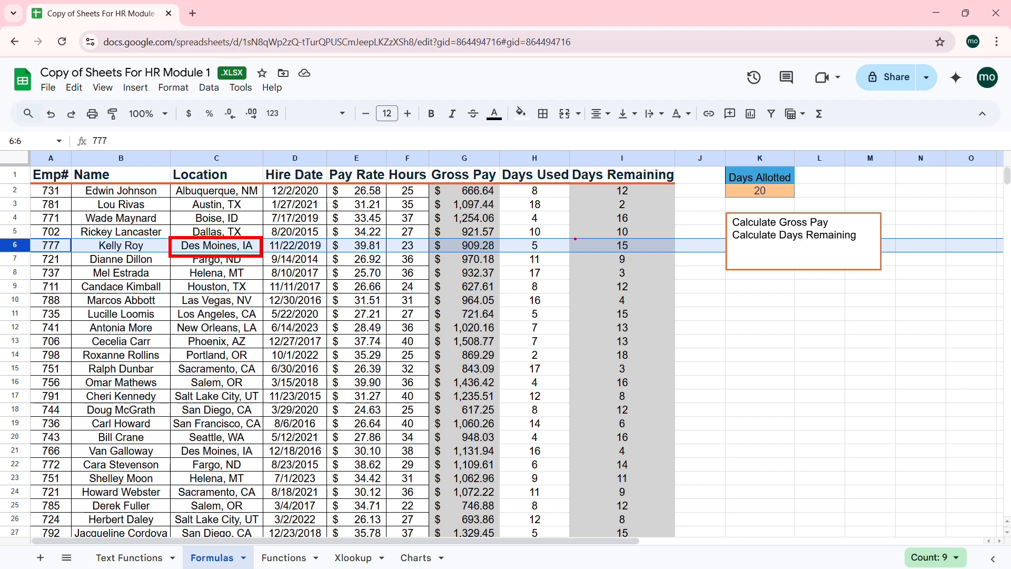
drag(669, 257, 675, 255)
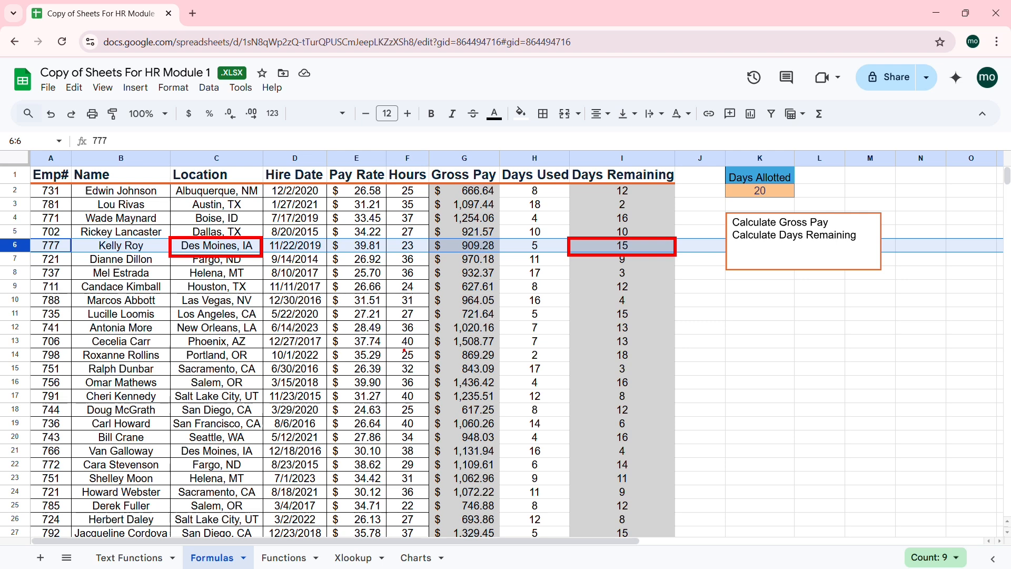
click(360, 557)
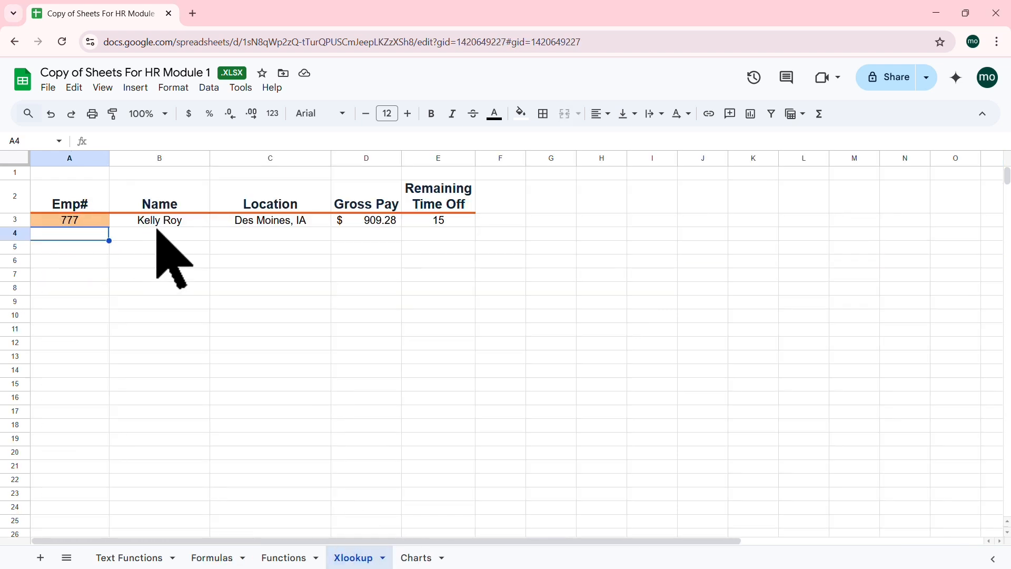
click(192, 320)
drag(84, 221, 440, 451)
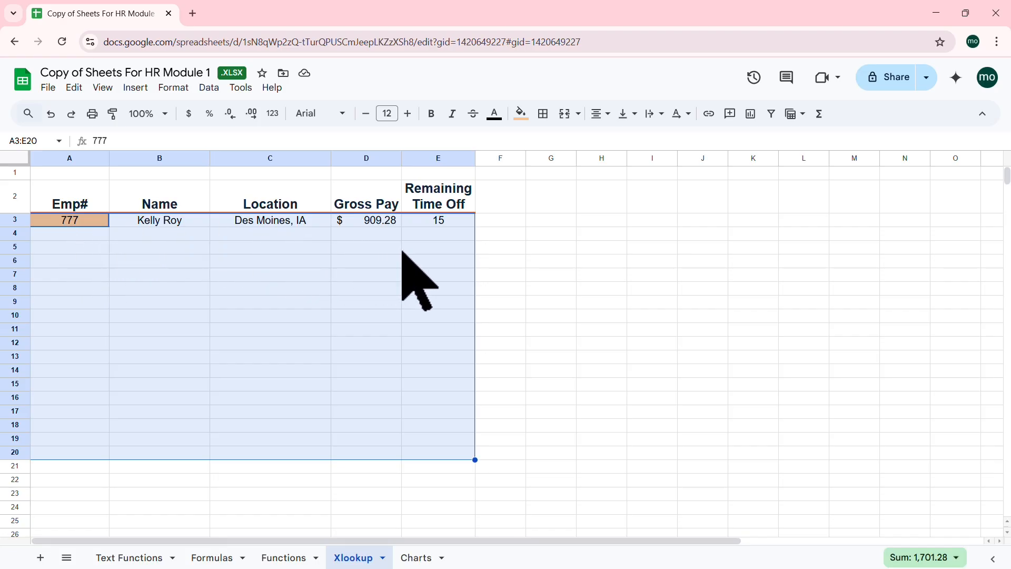
click(427, 220)
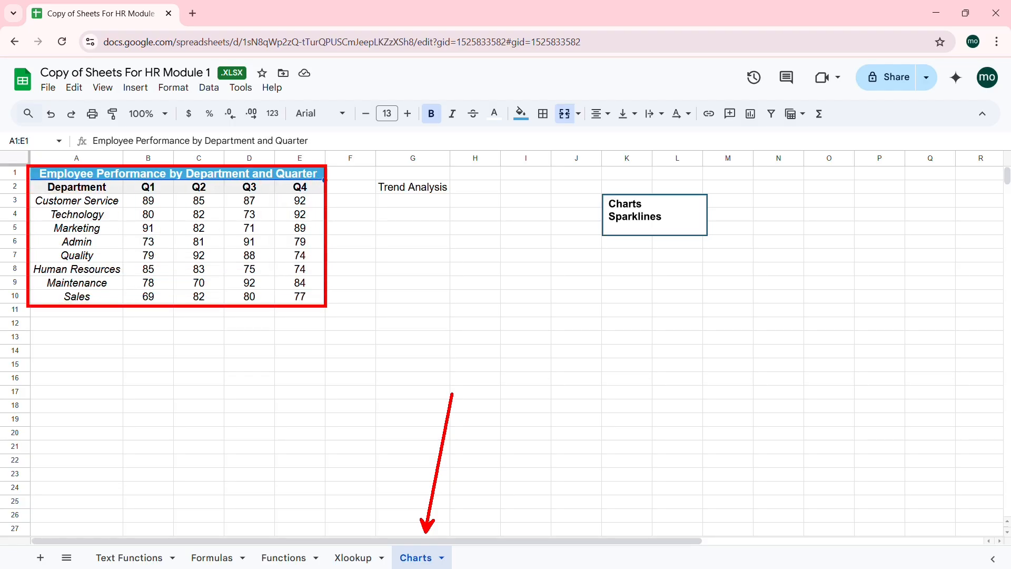
click(138, 560)
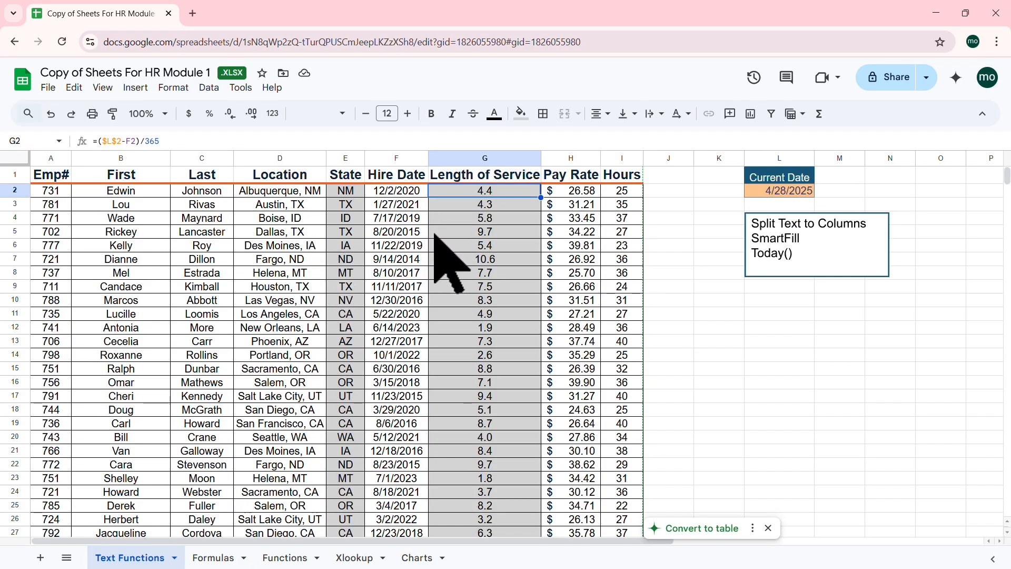
click(500, 218)
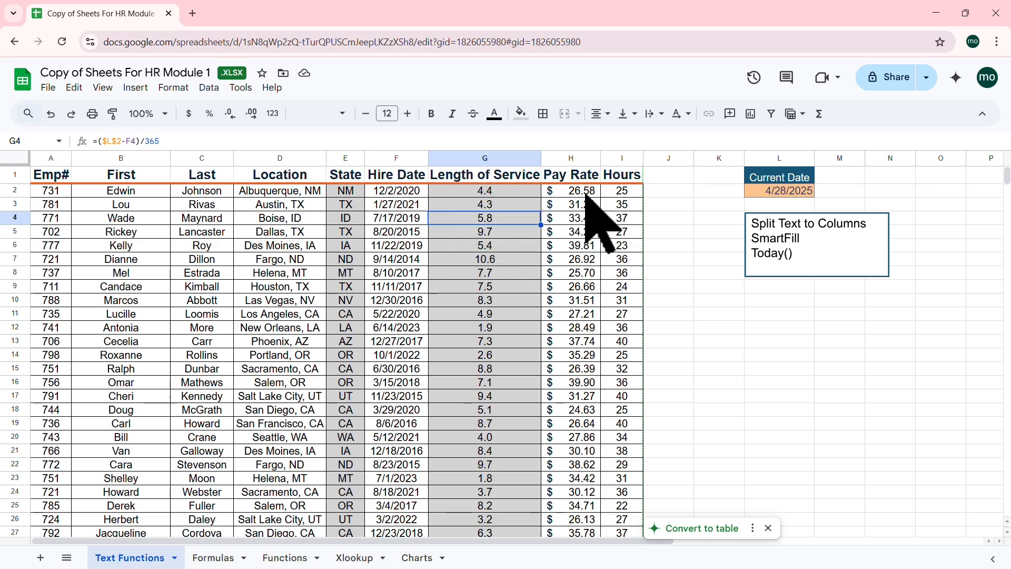
click(213, 559)
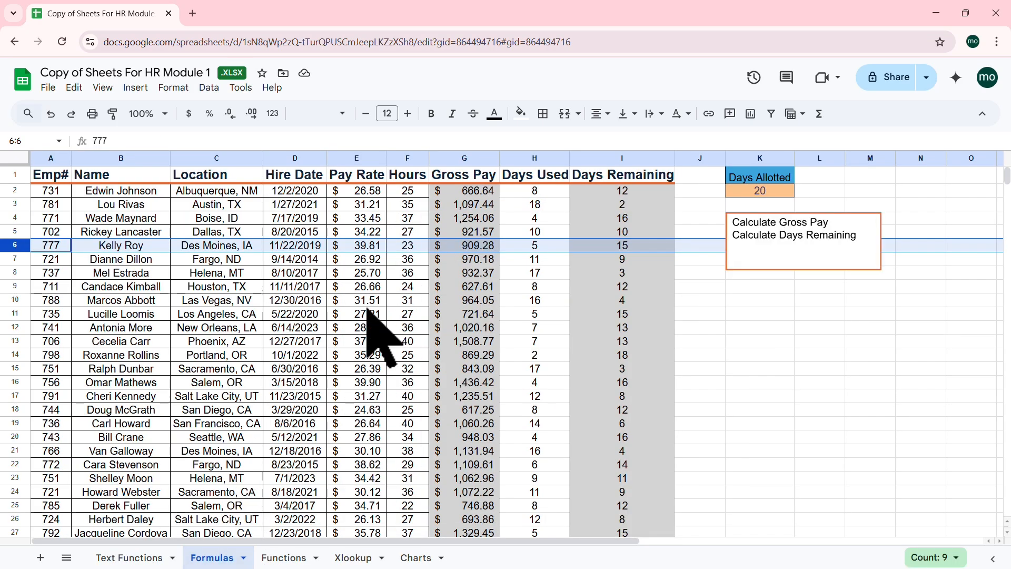
click(367, 306)
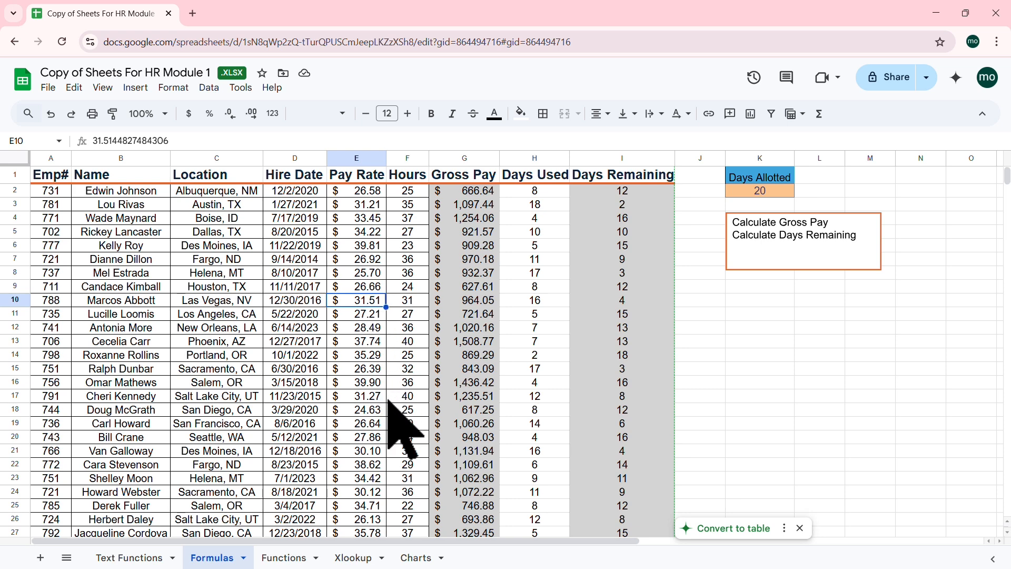
Open the Charts sheet and review the employee performance table by department and quarter in A2:E10
click(419, 558)
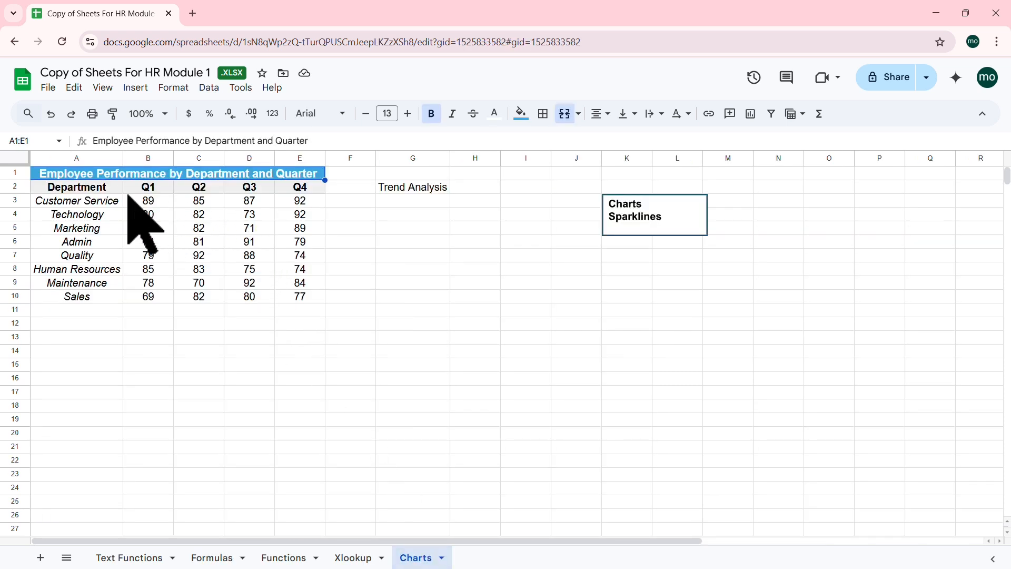
click(293, 283)
click(311, 337)
drag(310, 303, 49, 188)
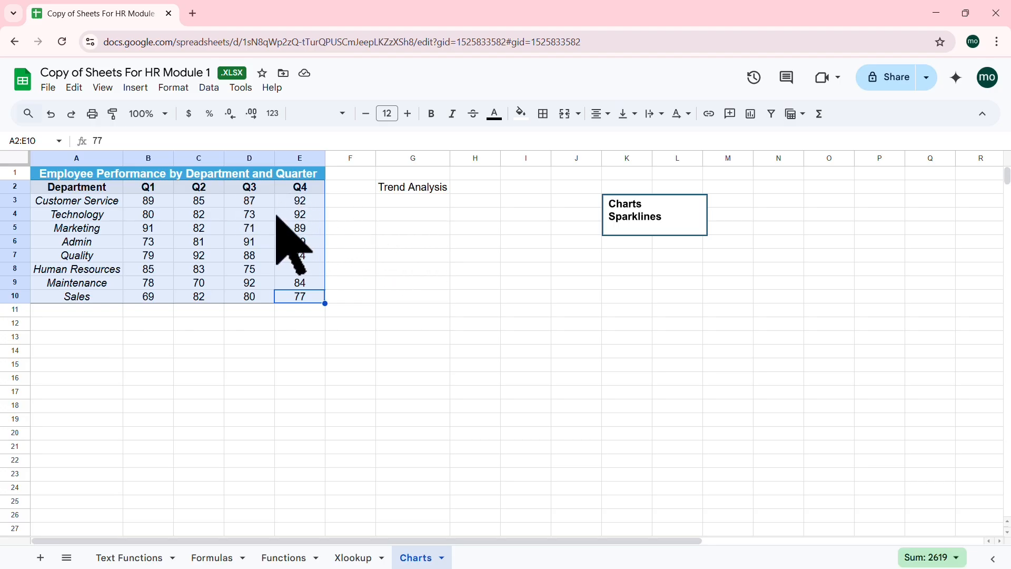
click(251, 216)
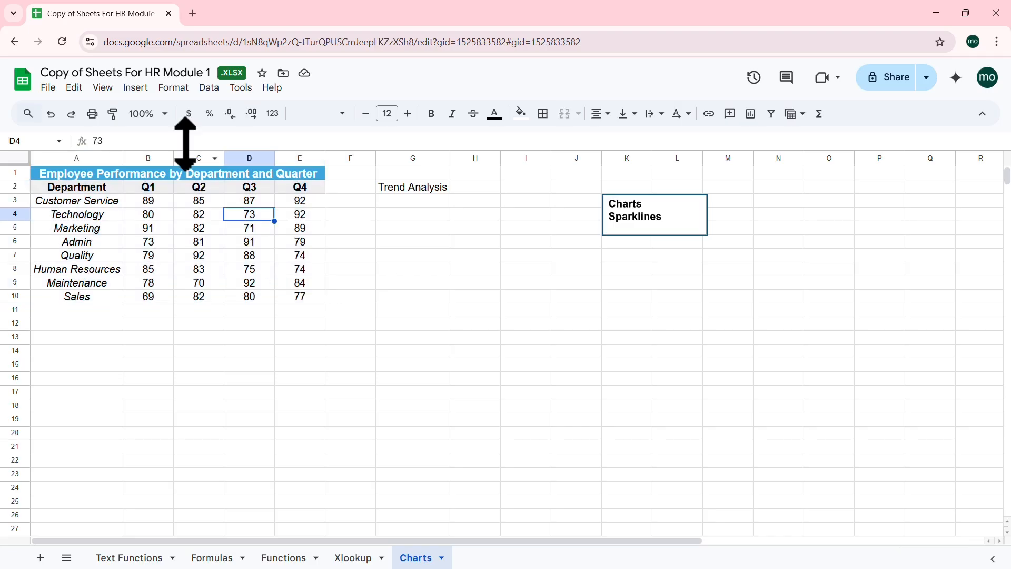
Insert a chart from the department performance data in A2:E10 and set its type to Column chart
click(137, 88)
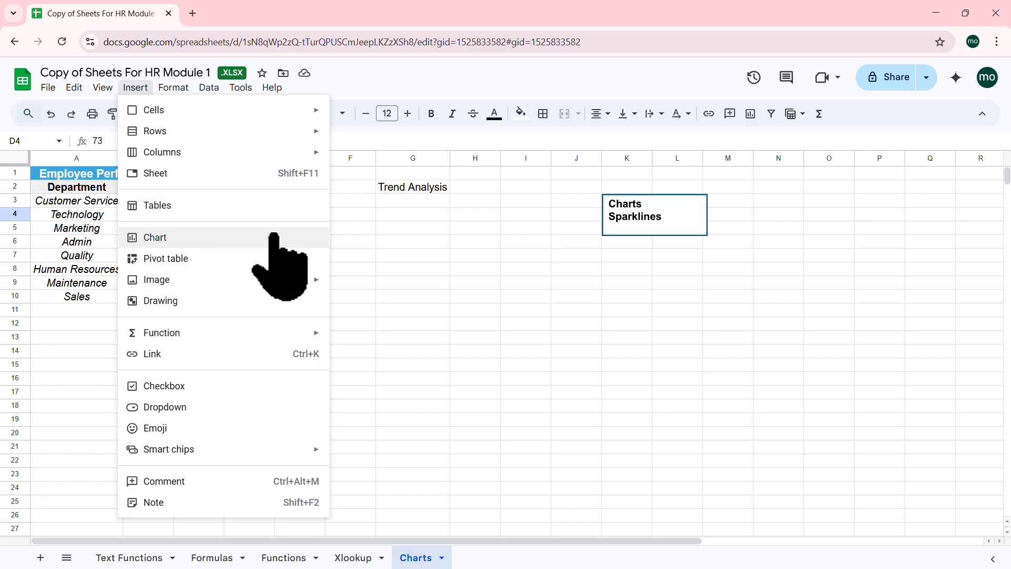
click(395, 230)
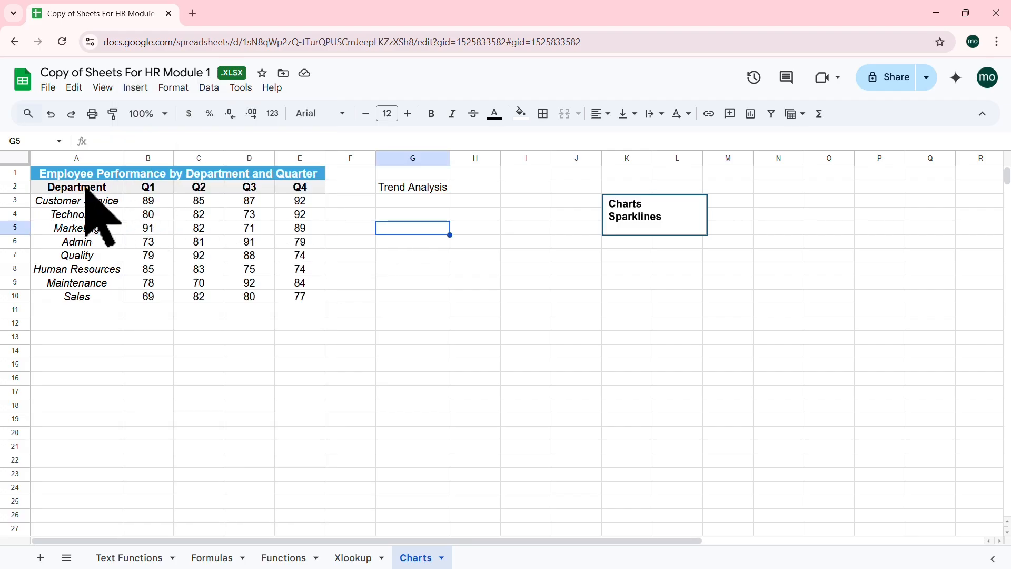
drag(86, 188, 293, 296)
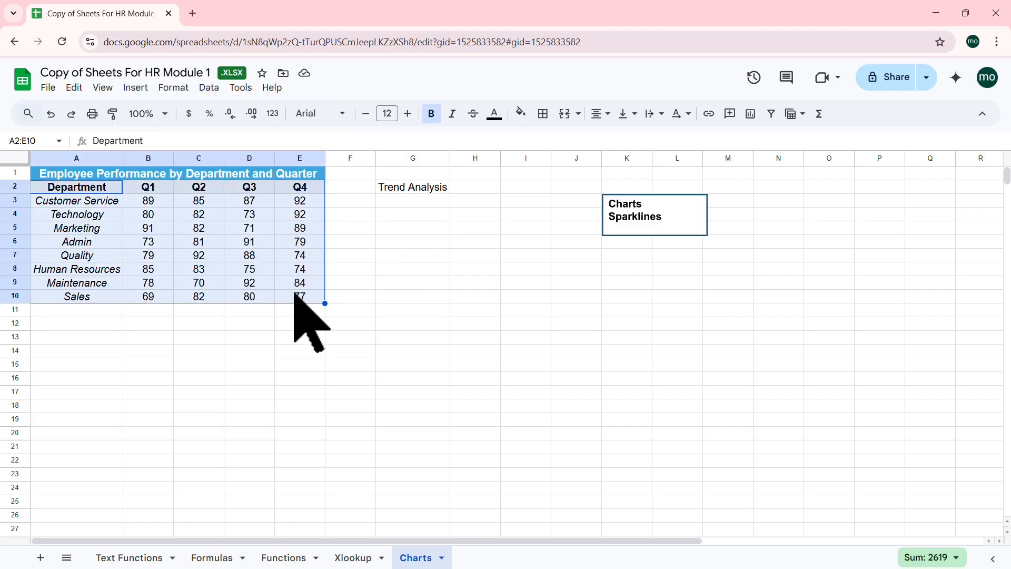
click(135, 87)
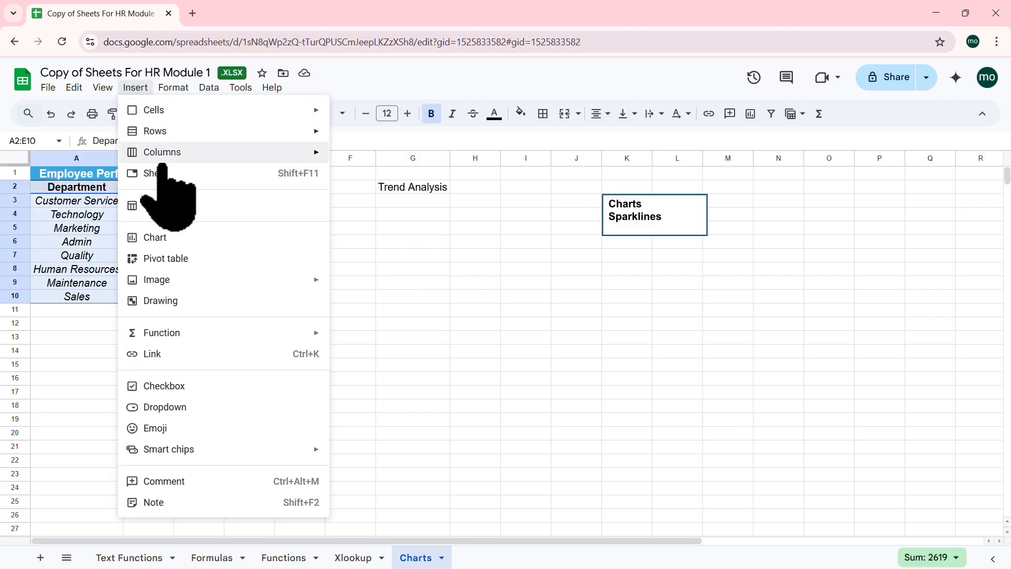
click(221, 238)
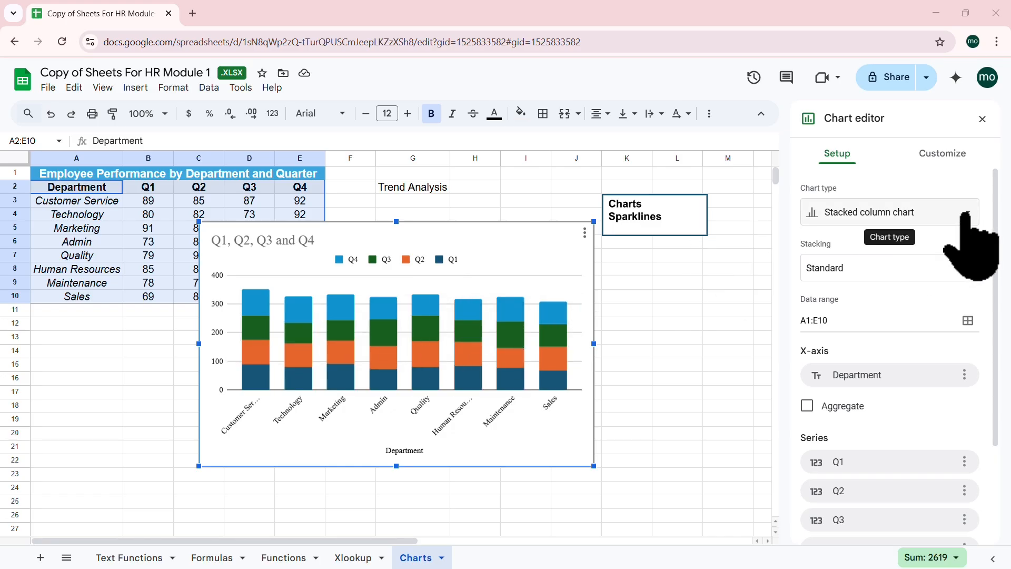
click(968, 215)
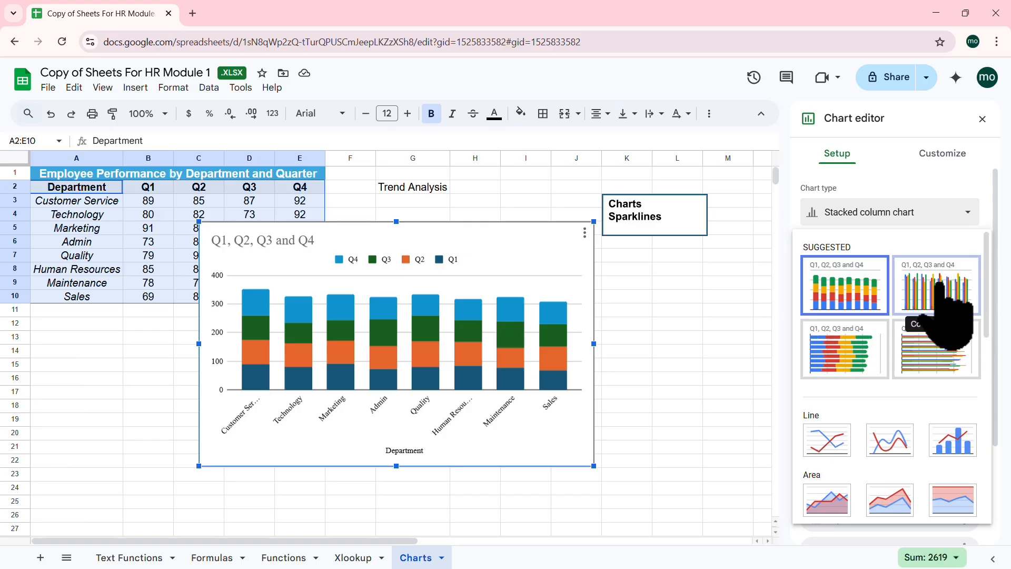
click(937, 294)
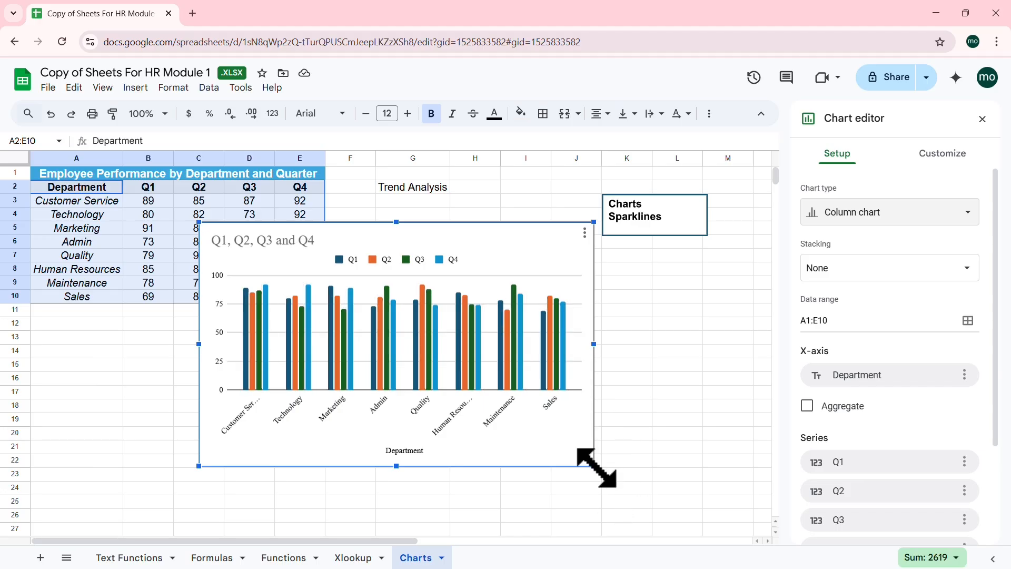
Enlarge the column chart until the department labels fit horizontally, and move it up and to the right
drag(593, 465, 688, 524)
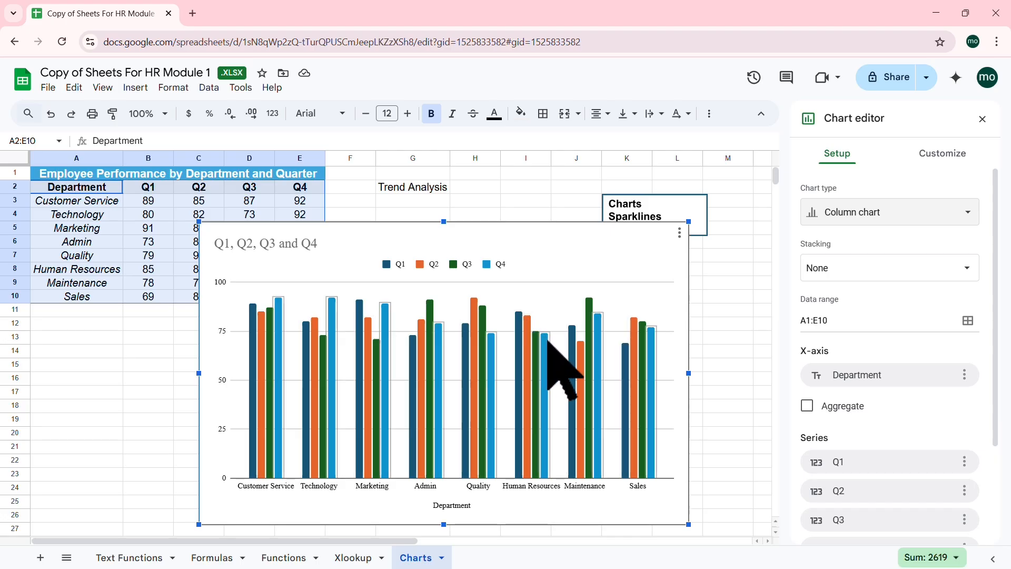
drag(590, 224, 651, 188)
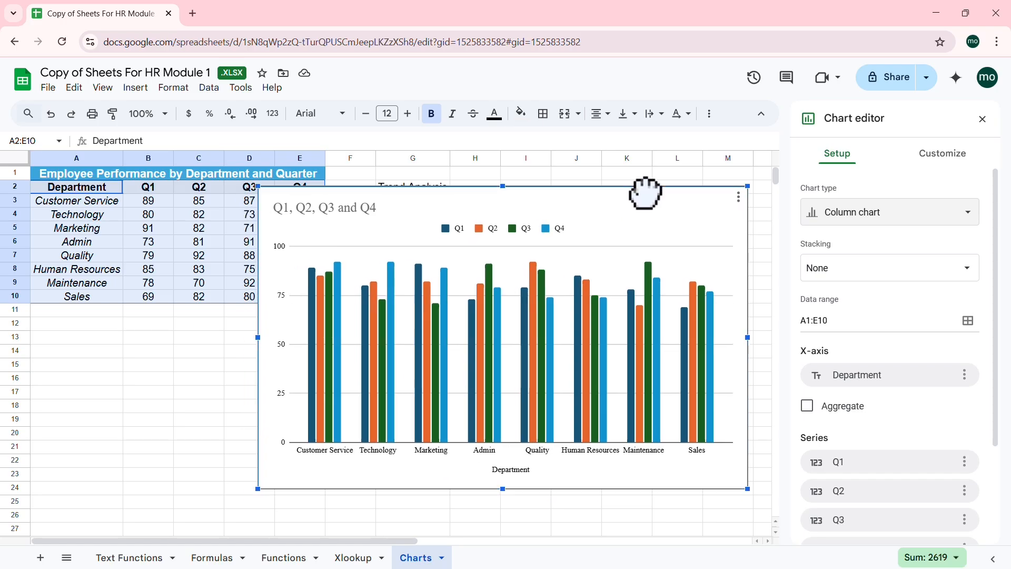
Change the column chart's title to "Performance By quarter"
double_click(344, 210)
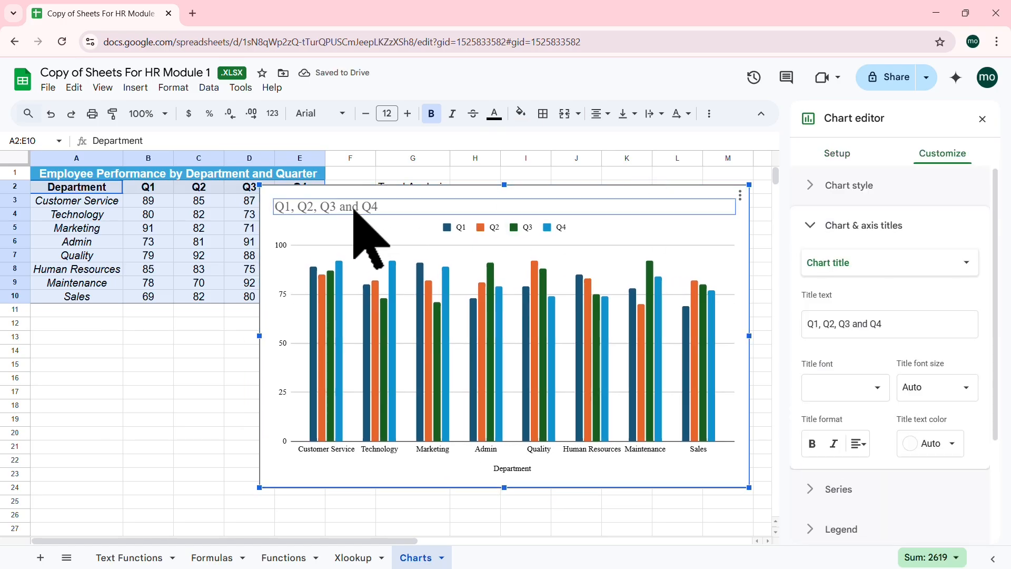
click(346, 207)
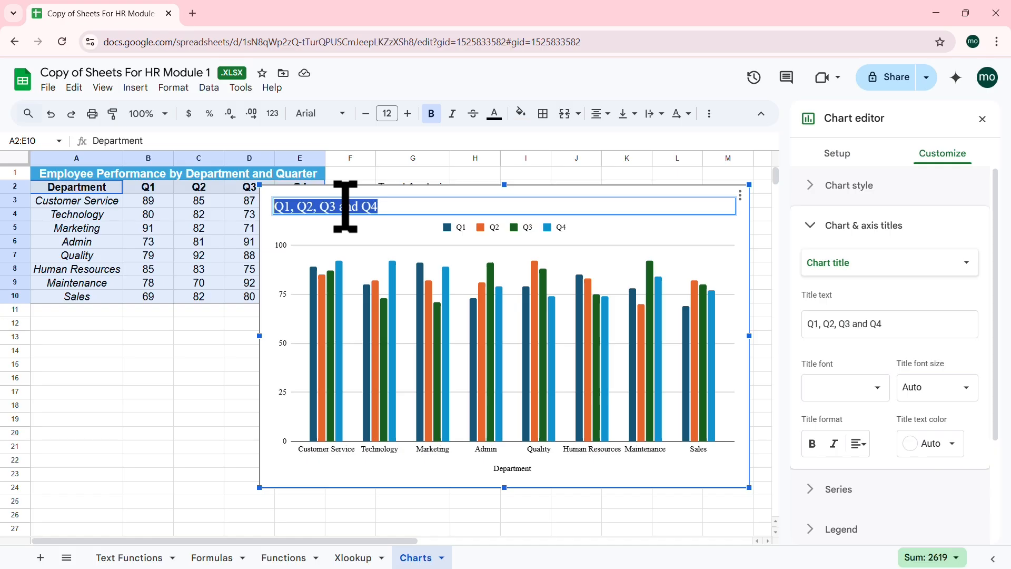
text(Ra)
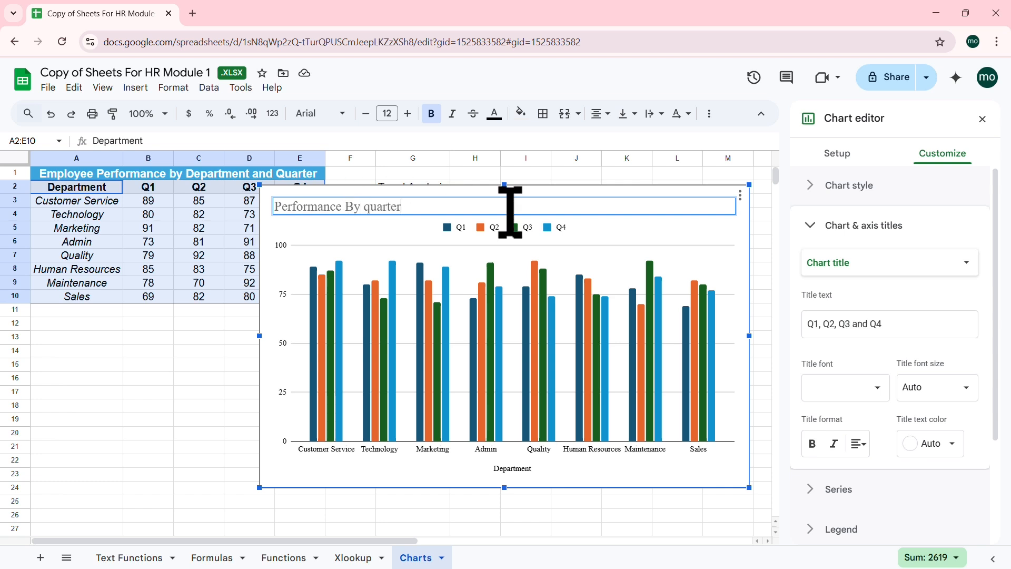
click(745, 205)
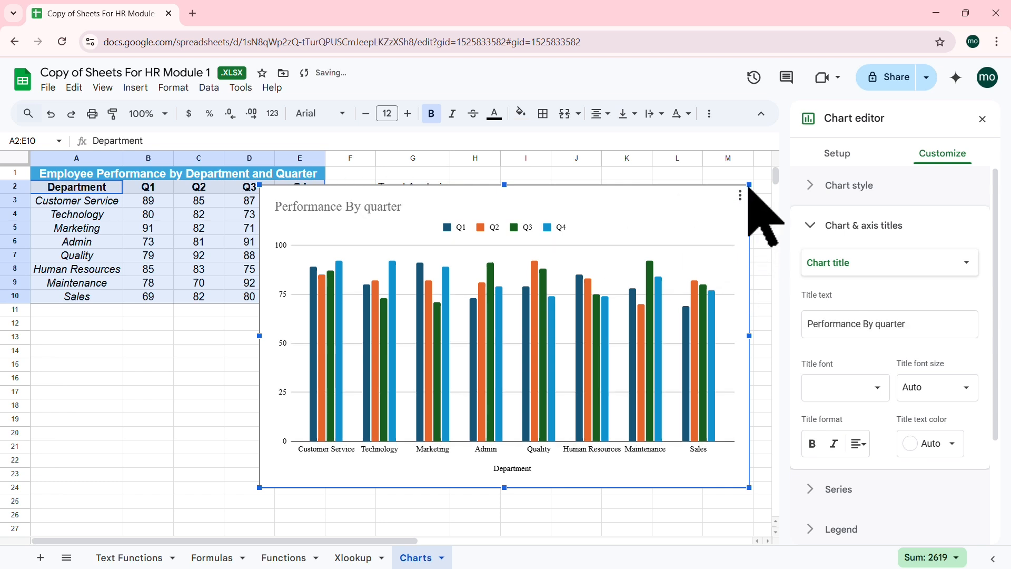
Shrink the column chart and move it directly below the performance table, then close the chart editor
drag(749, 184, 681, 226)
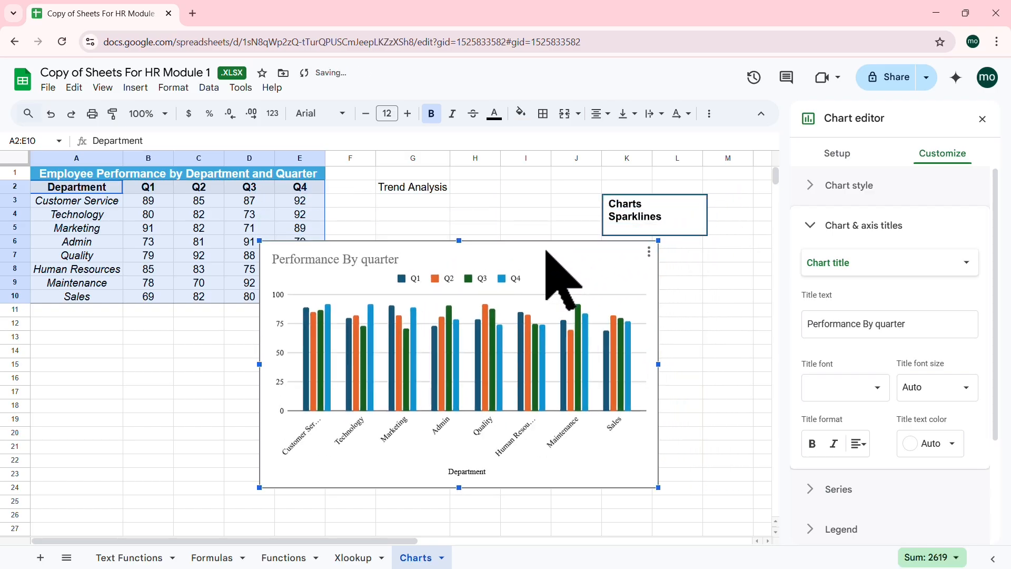
drag(551, 255, 316, 332)
scroll(316, 332, down, 1)
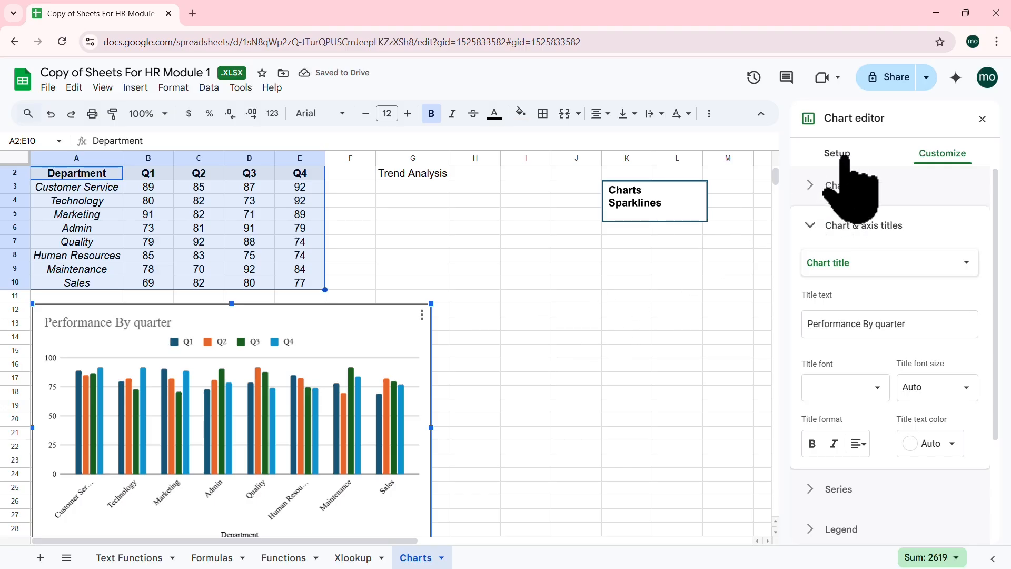
click(981, 119)
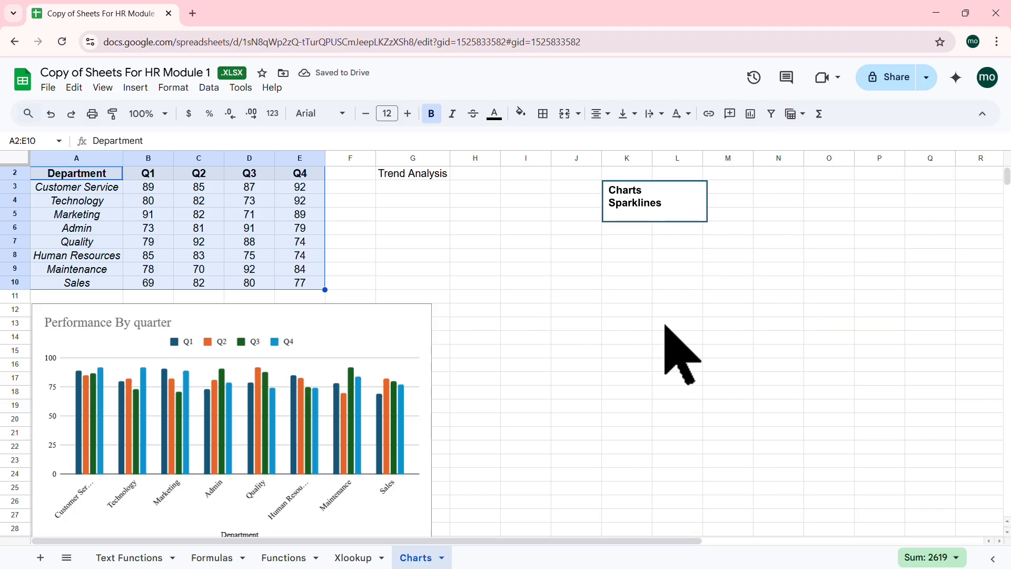
click(639, 324)
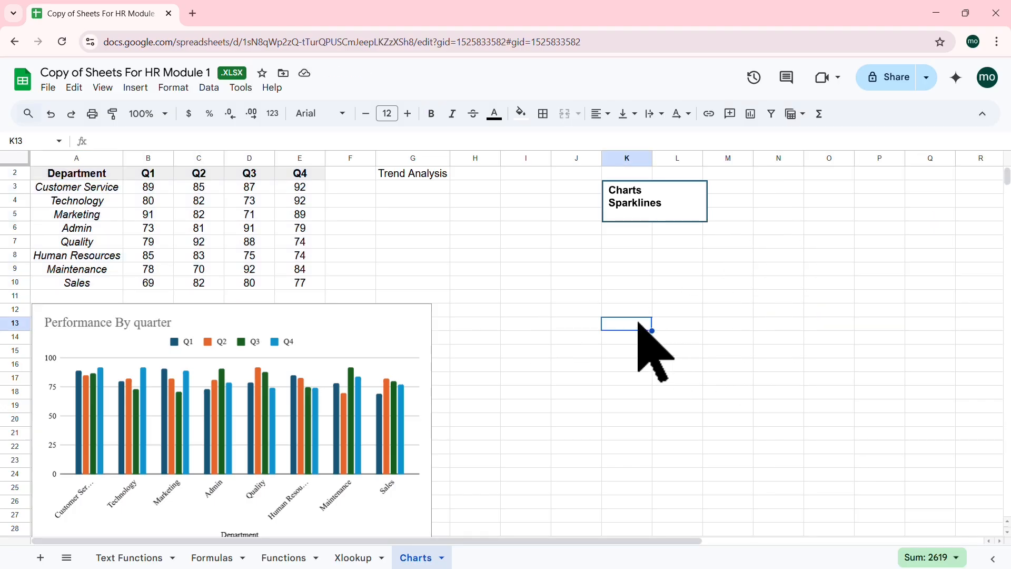
Insert a second chart from the performance data in A2:E10 and set its type to Bar chart
click(209, 226)
scroll(209, 226, up, 1)
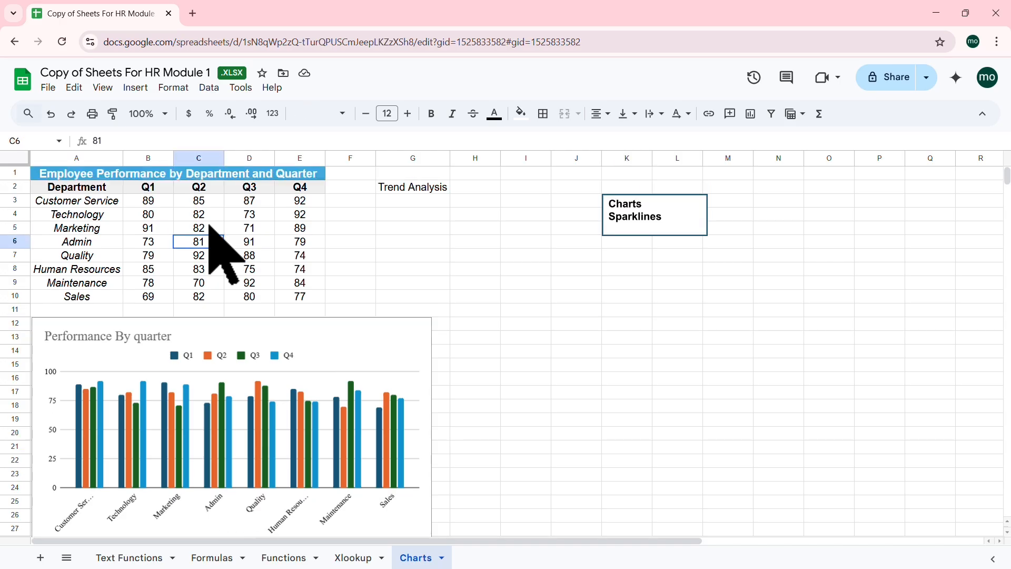
click(77, 189)
drag(111, 206, 289, 295)
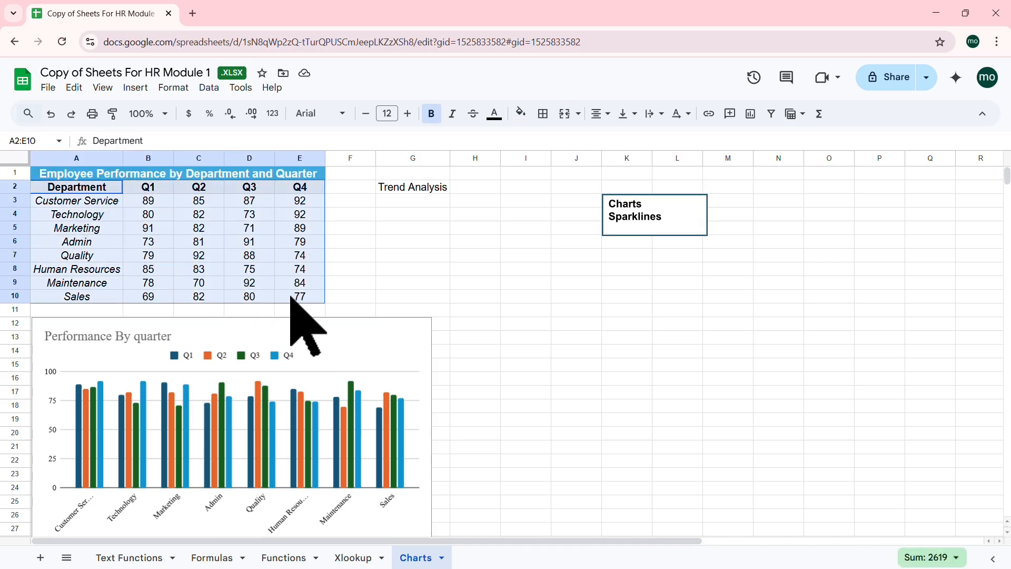
click(135, 87)
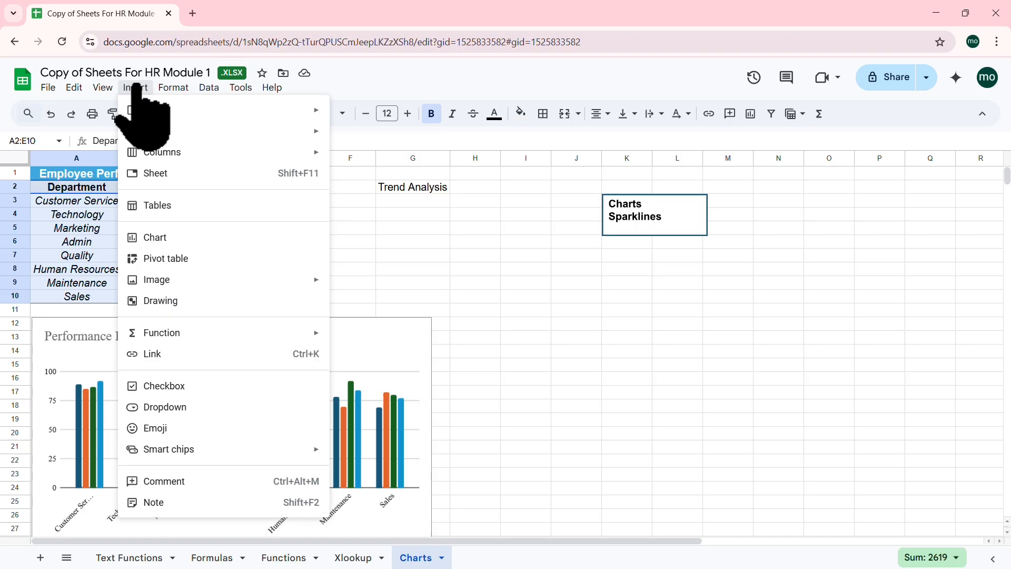
click(157, 238)
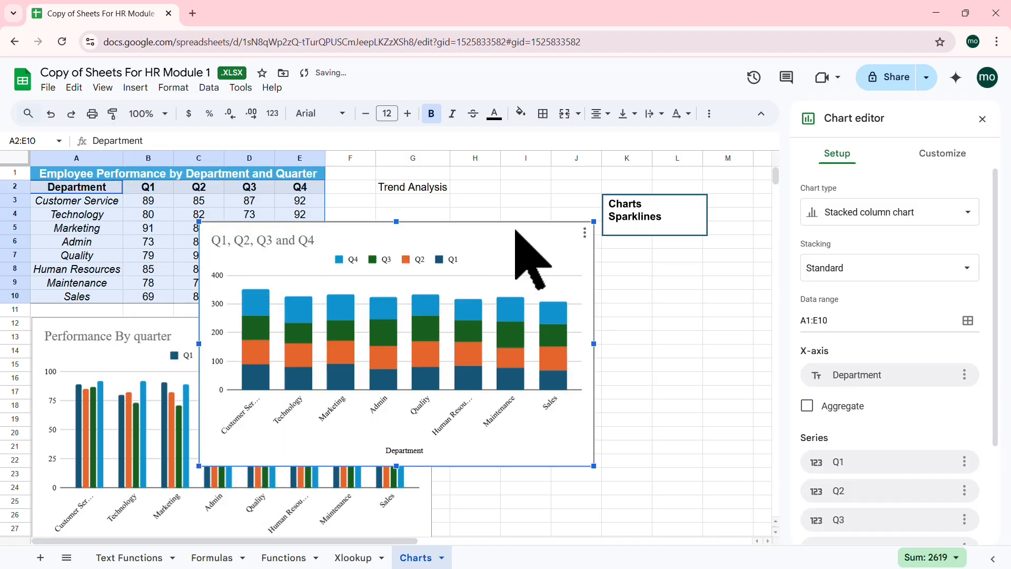
drag(516, 232, 683, 188)
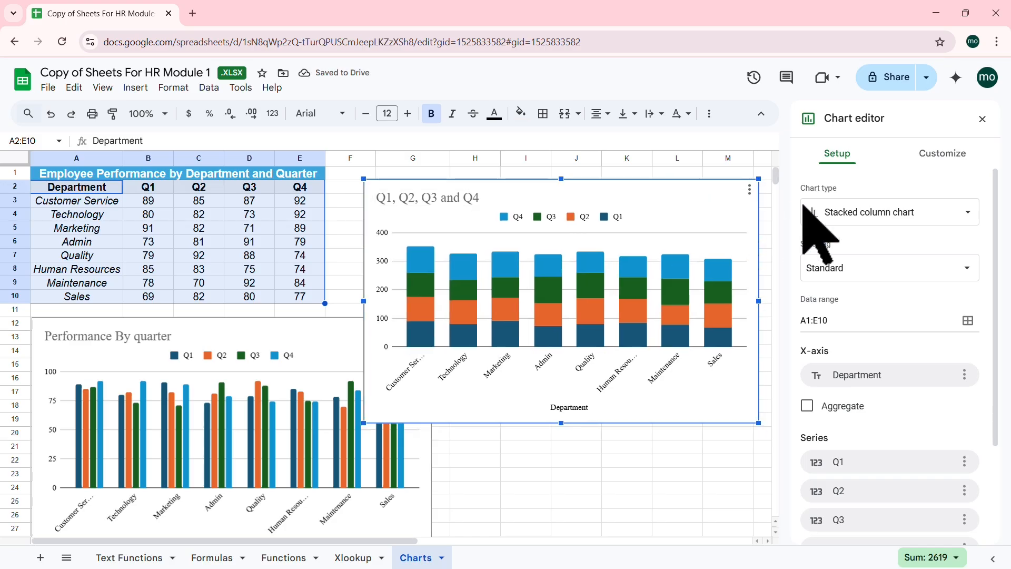
click(967, 217)
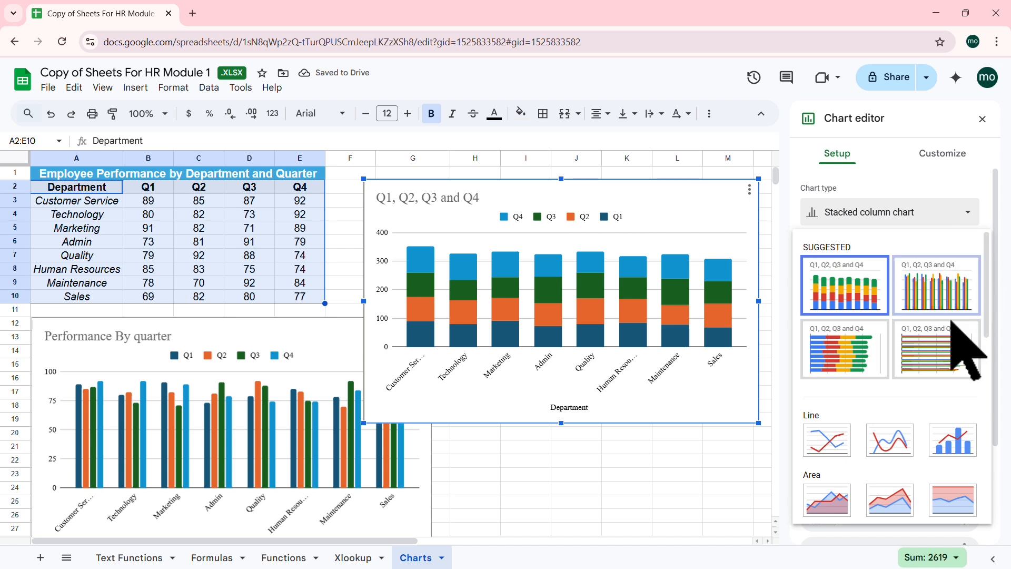
click(942, 368)
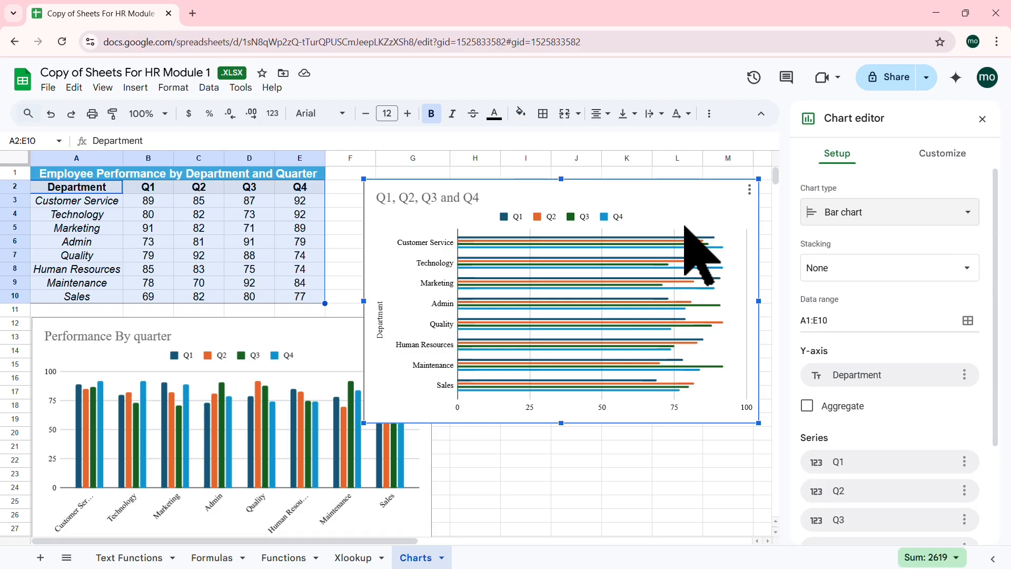
Shrink the bar chart, move it below the Charts Sparklines box, and delete it
drag(364, 180, 402, 203)
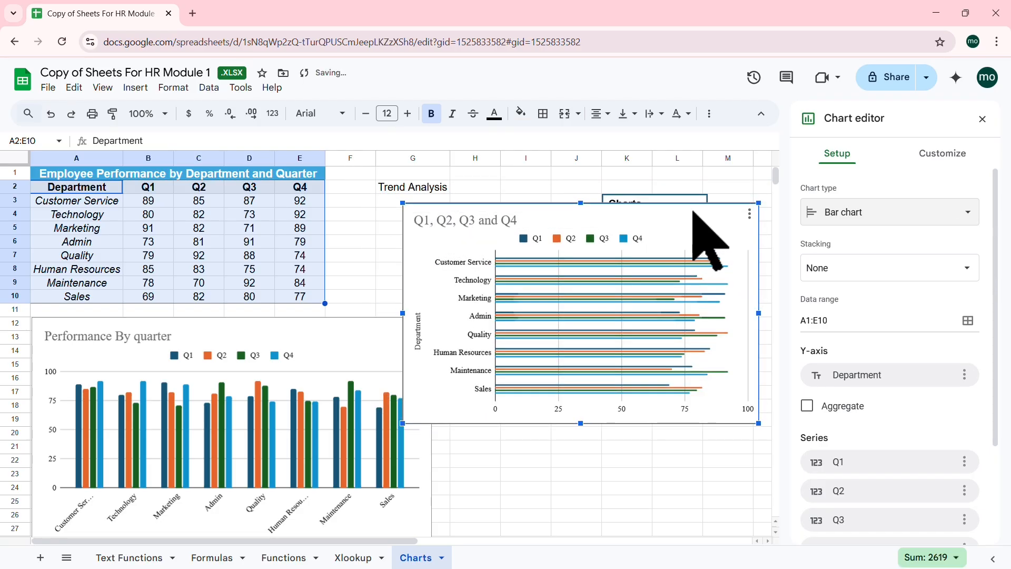
drag(717, 213, 733, 259)
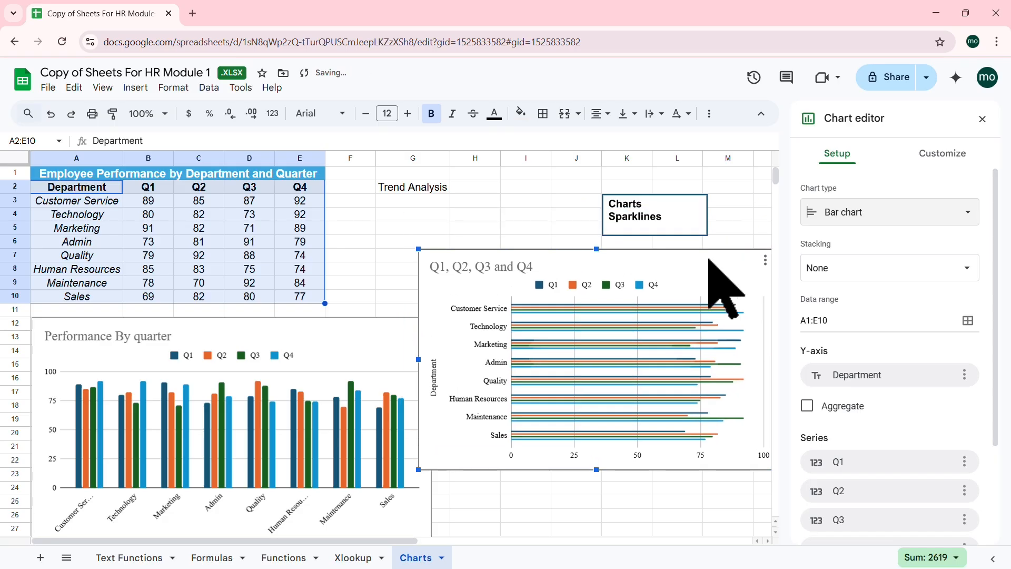
key(Delete)
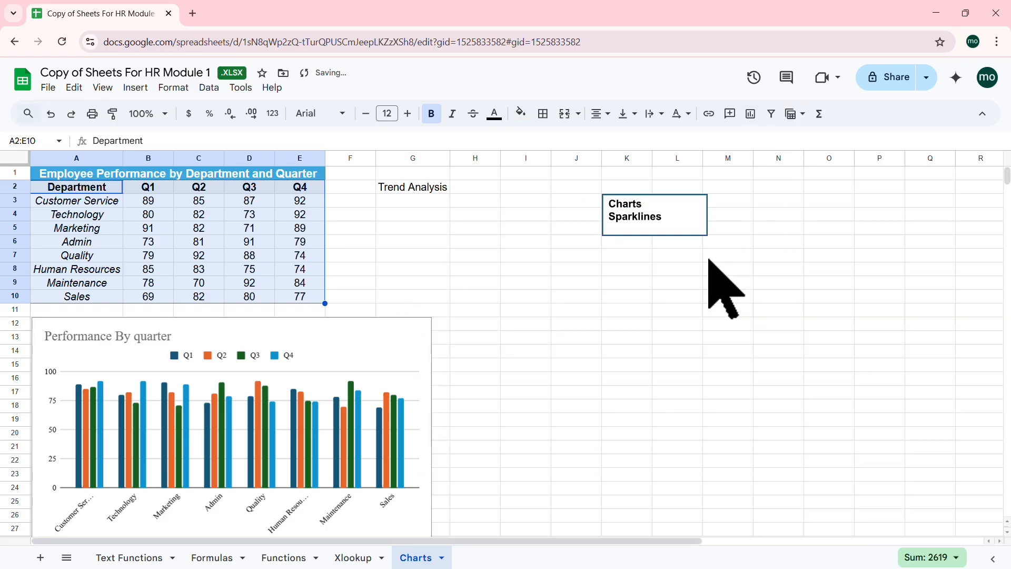
Open the "Performance By quarter" column chart for editing
click(349, 332)
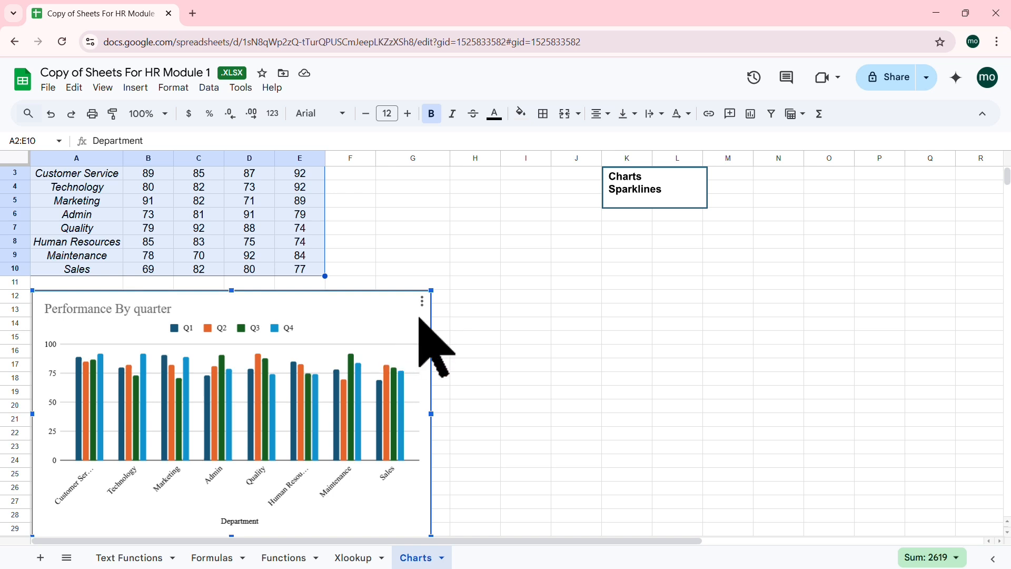
click(422, 301)
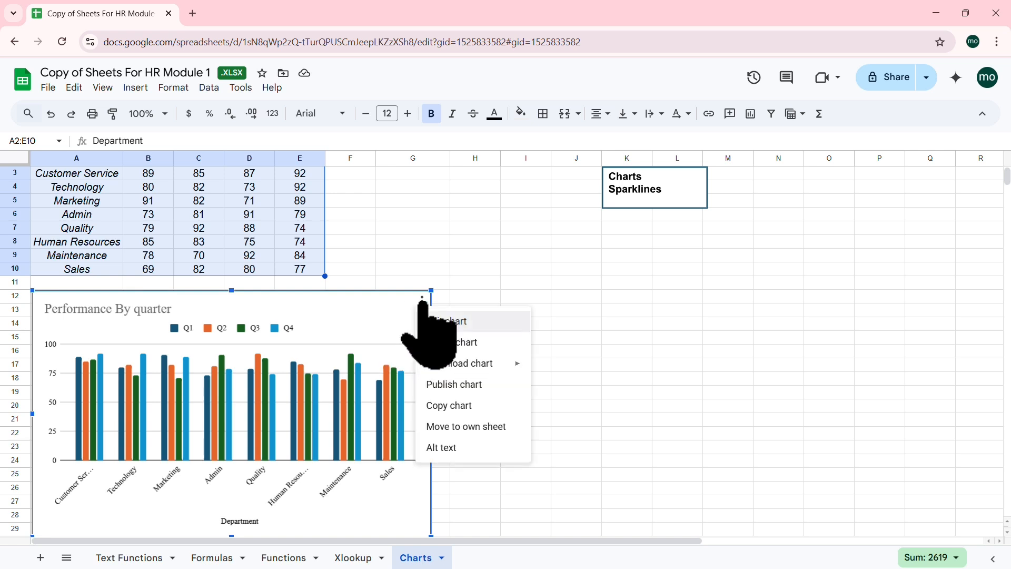
click(456, 322)
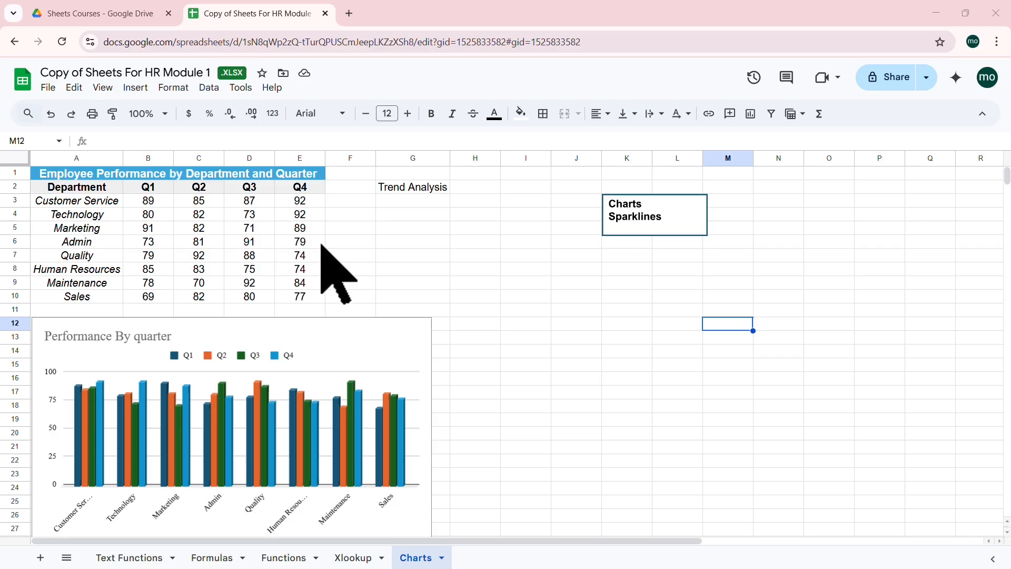
Try to center the column chart's title "Performance By quarter" horizontally, and close the chart editor
scroll(374, 324, down, 1)
click(243, 320)
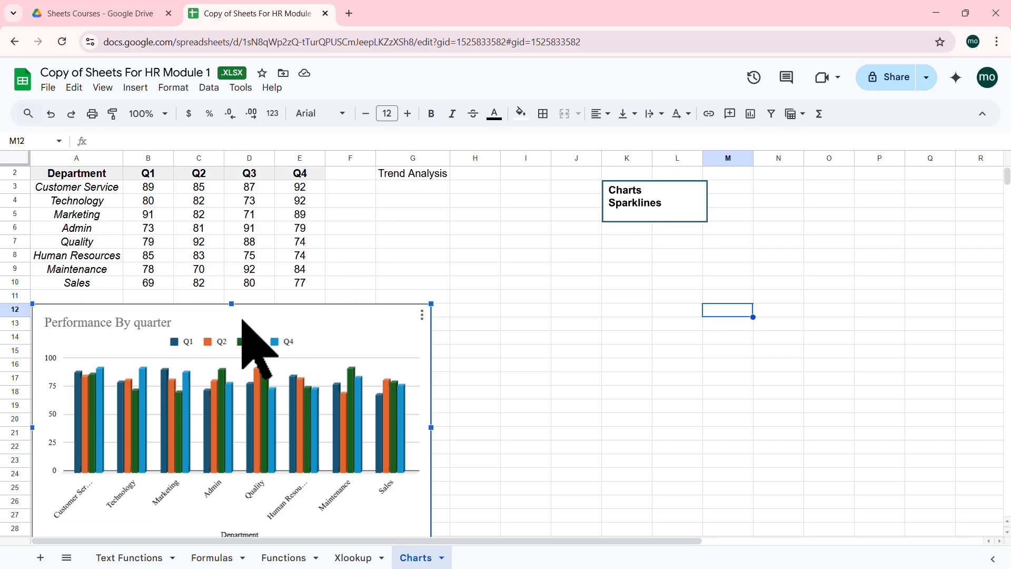
double_click(132, 323)
click(136, 323)
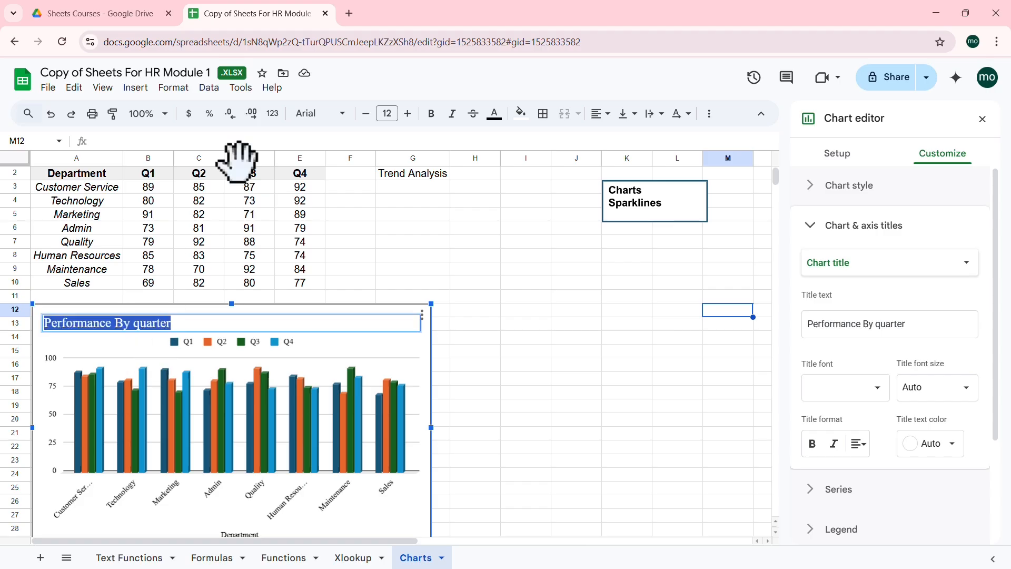
click(600, 113)
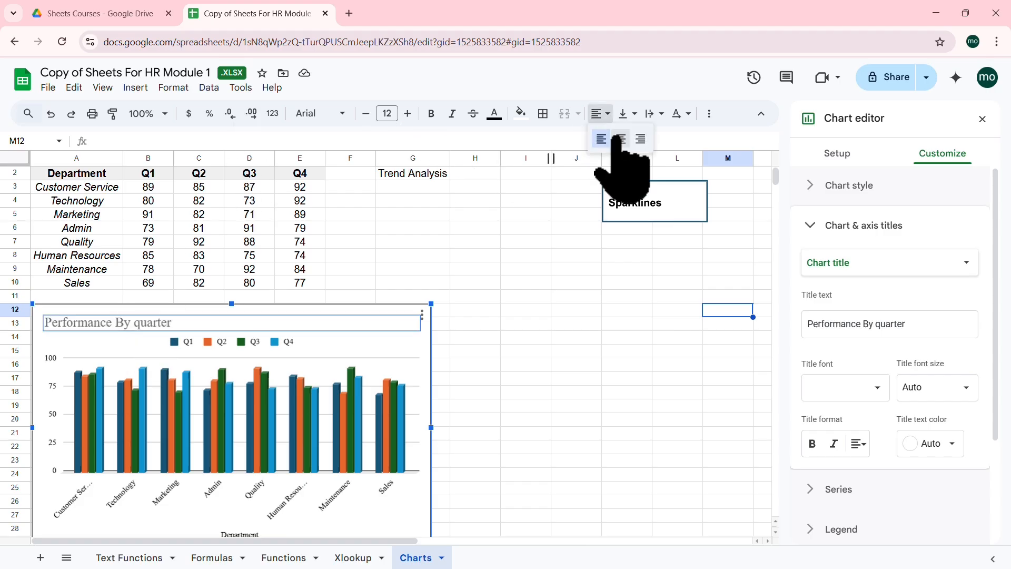
click(620, 139)
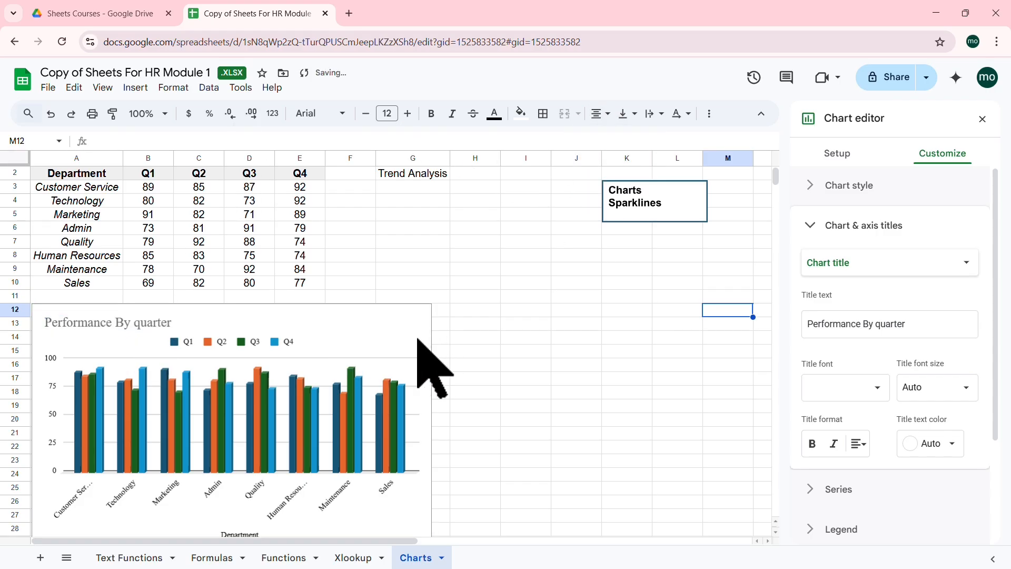
click(402, 319)
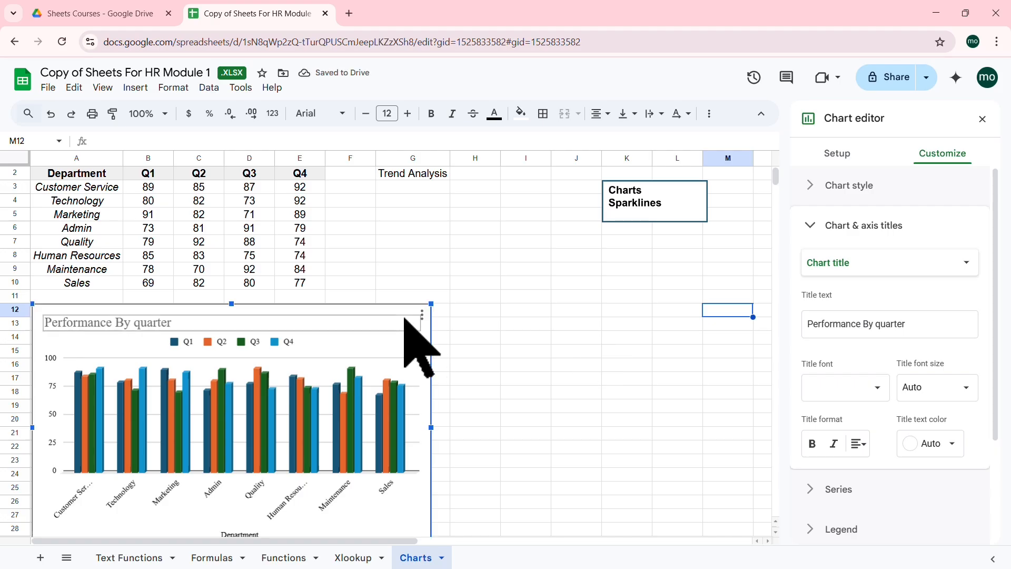
click(981, 119)
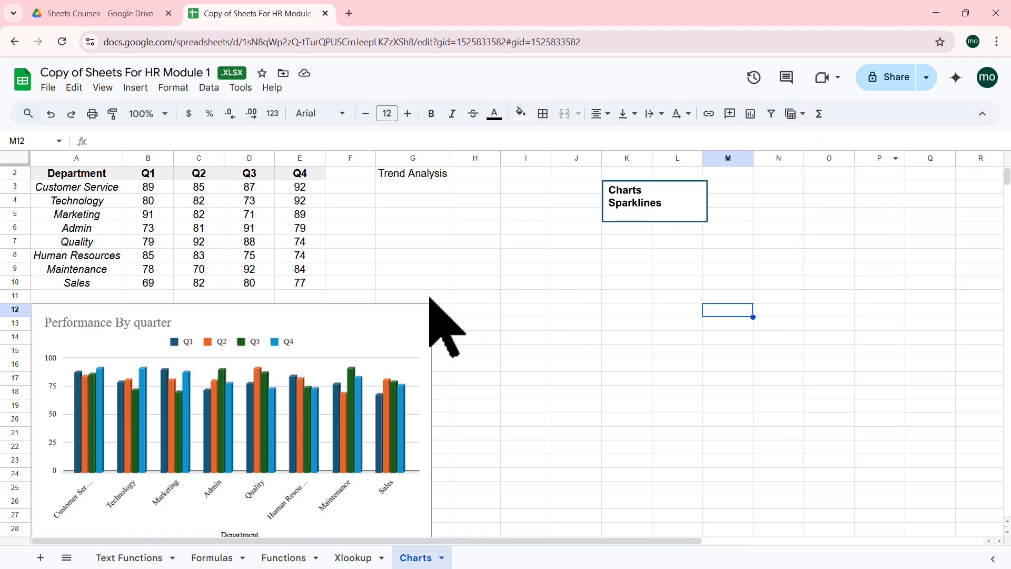
Reopen the column chart for editing and review its setup options, including chart type, stacking, data range, X-axis and series
click(406, 316)
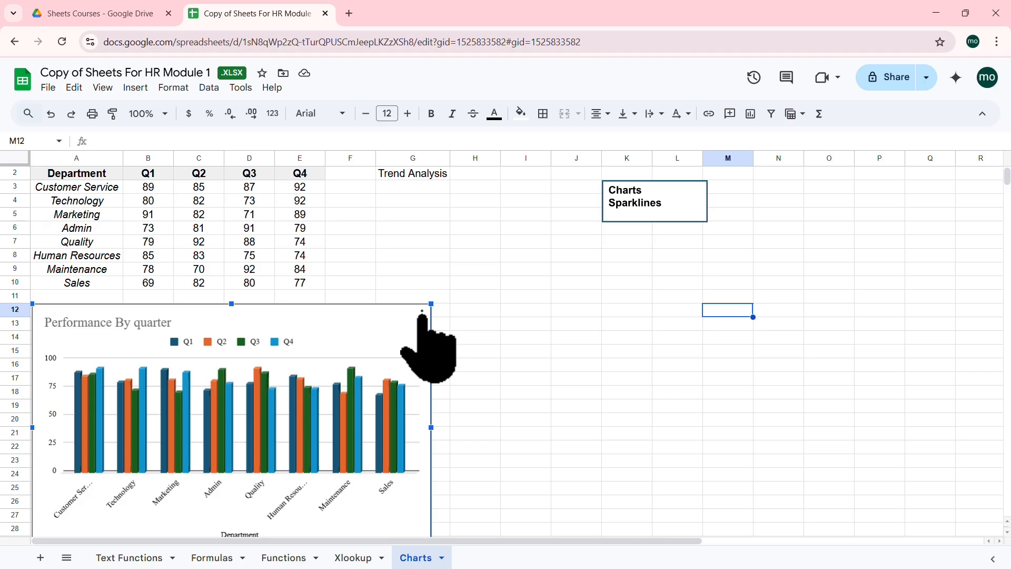
click(422, 313)
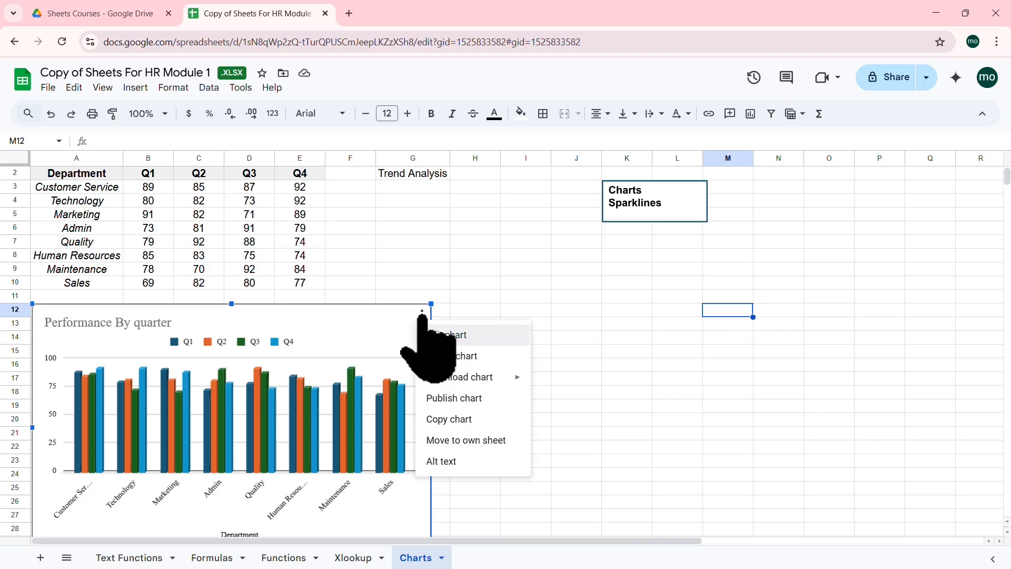
click(451, 335)
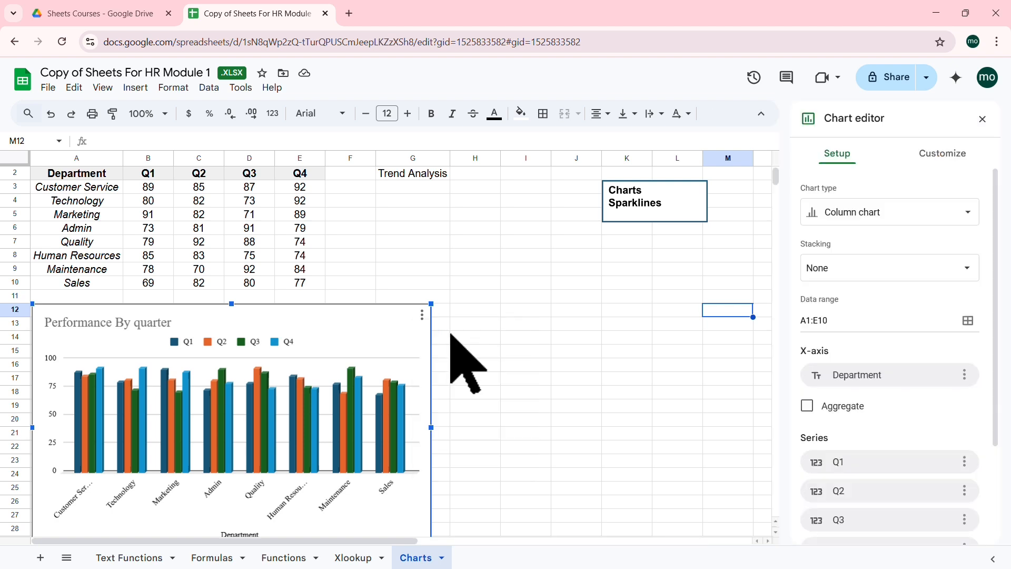
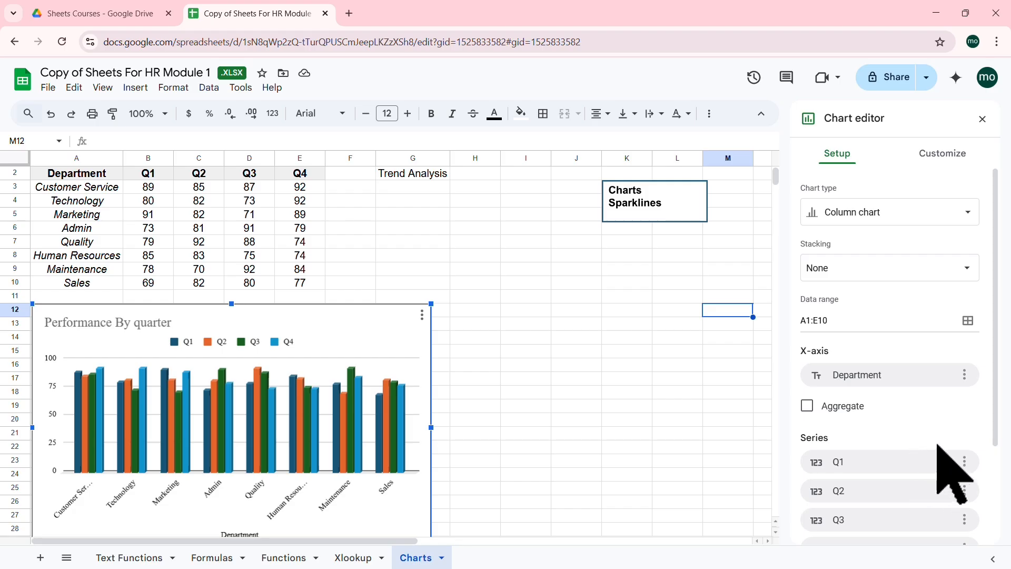
scroll(999, 420, down, 3)
scroll(999, 420, down, 3)
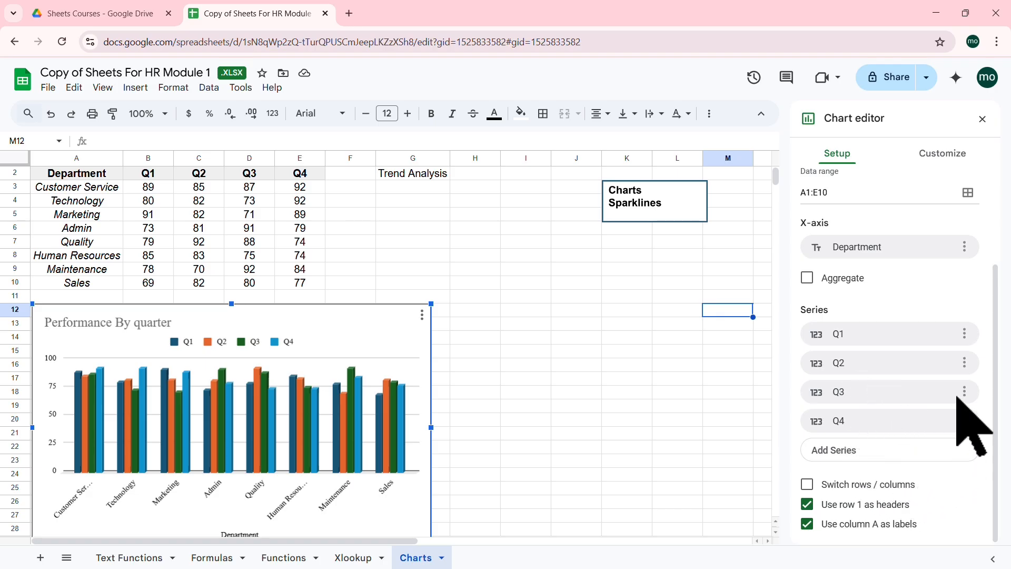
drag(1000, 338, 1002, 204)
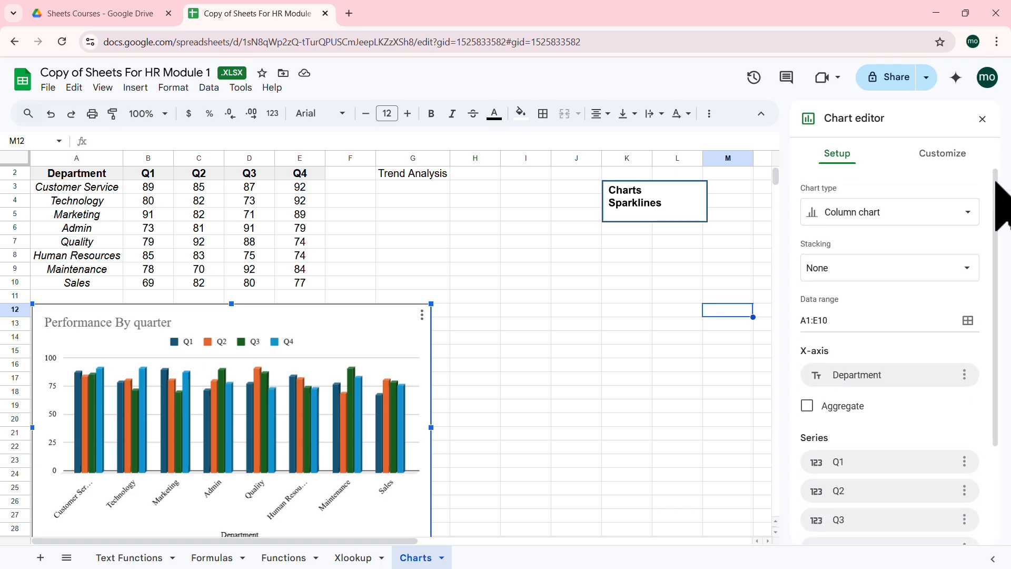
Switch the column chart's 3D style off and back on
click(938, 155)
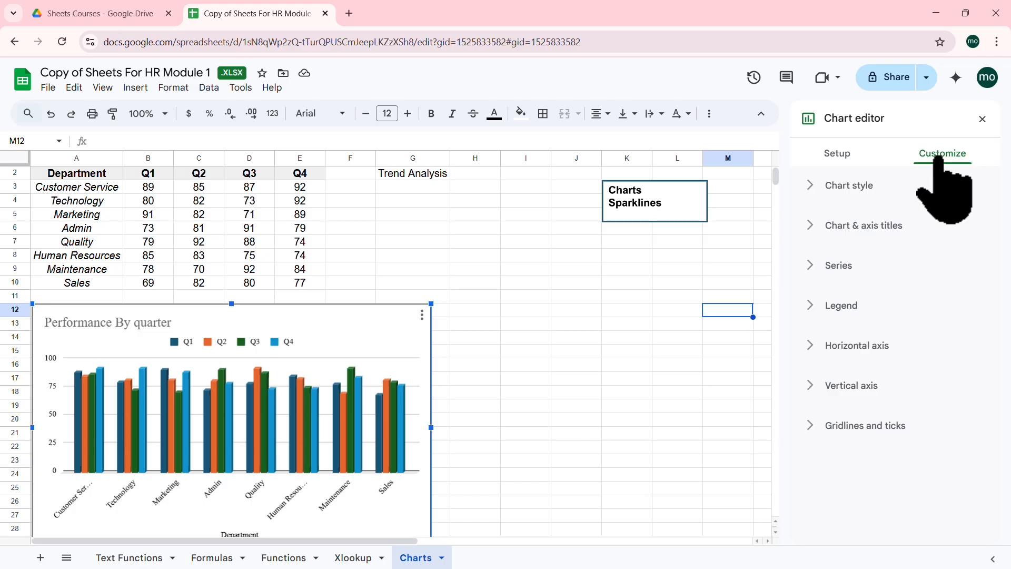
click(808, 186)
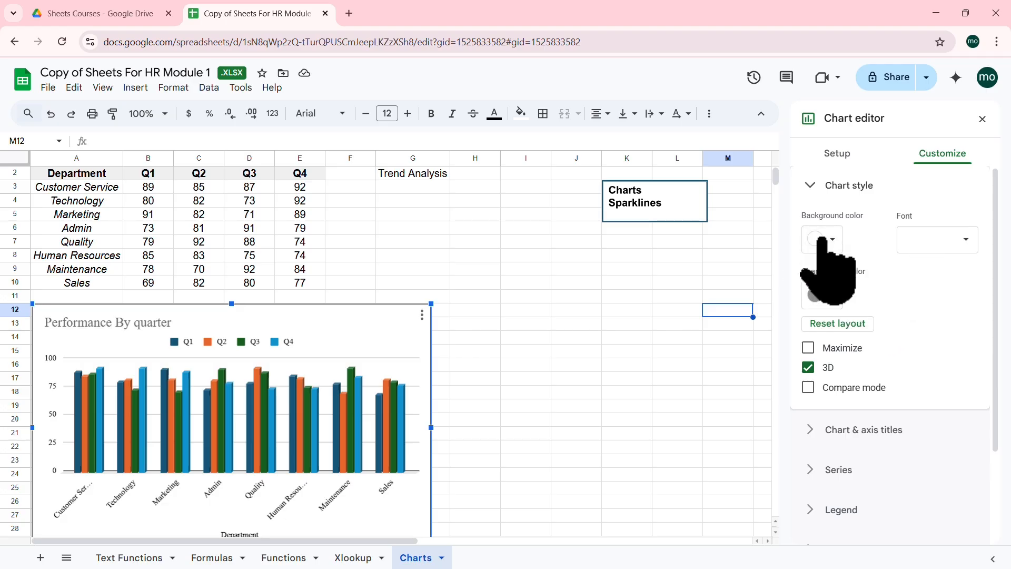
click(808, 367)
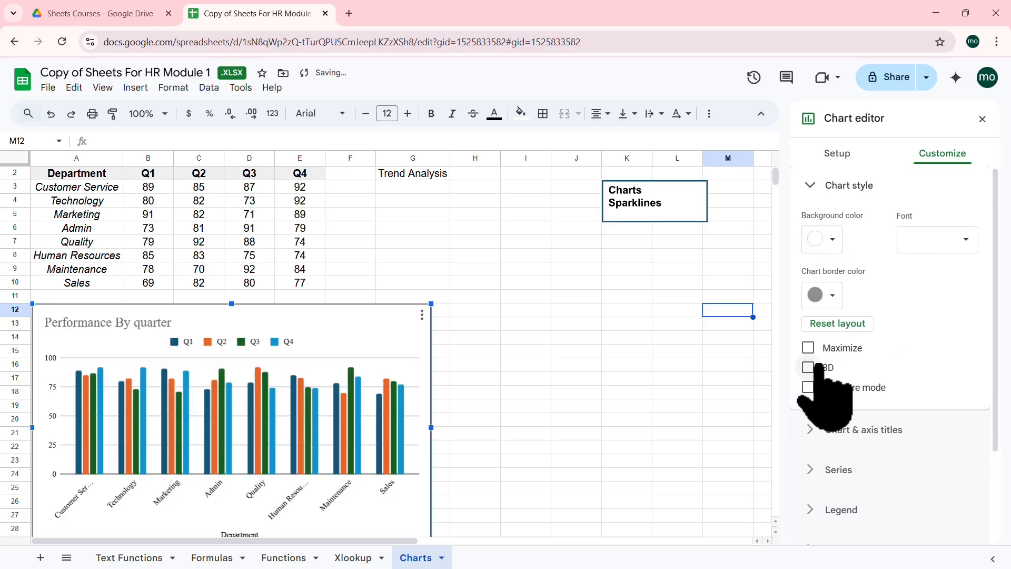
click(808, 367)
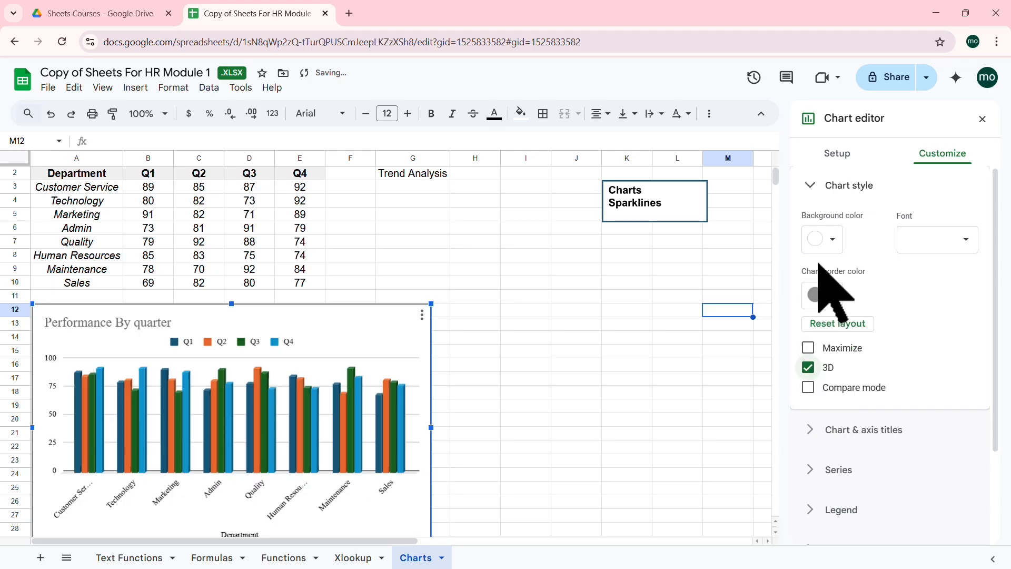
click(808, 186)
Center the chart title "Performance By quarter" and make it bold
click(808, 225)
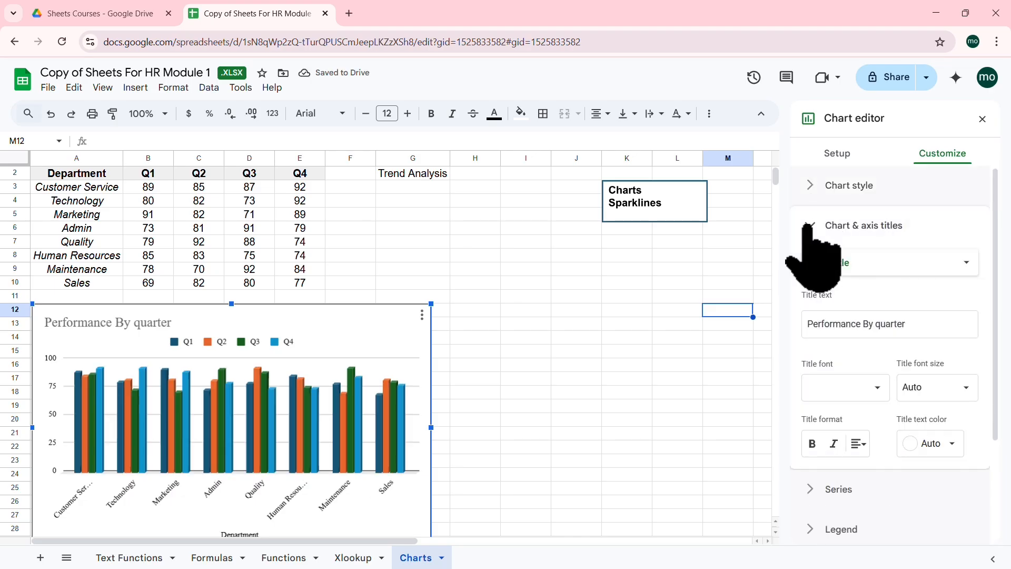
click(891, 331)
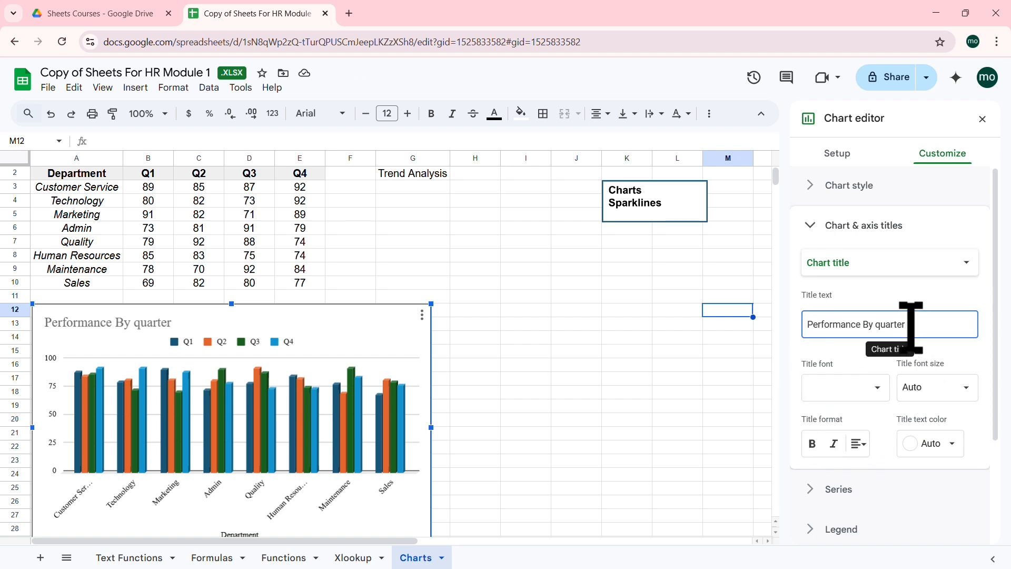
drag(911, 326, 802, 324)
click(858, 443)
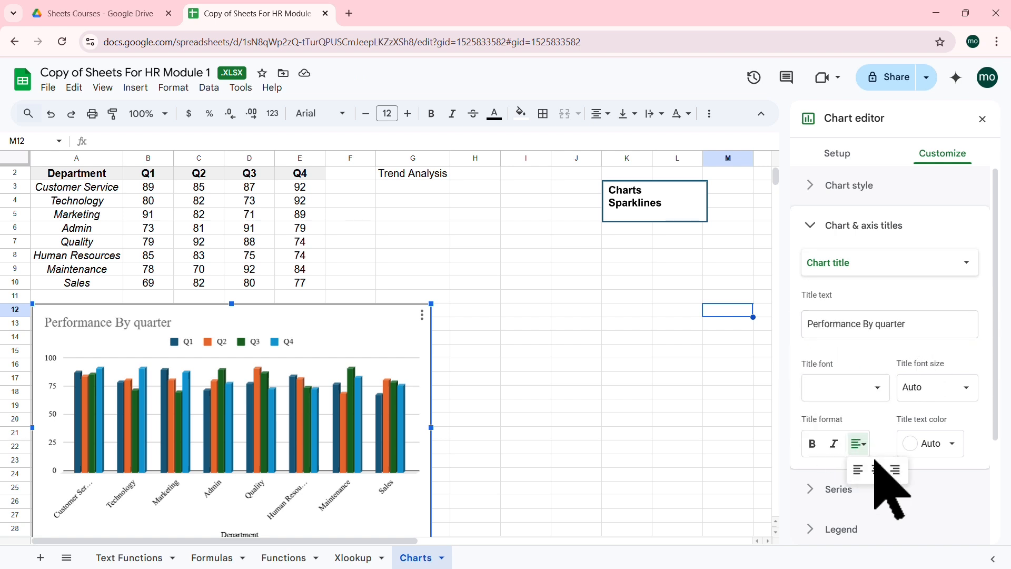
click(875, 469)
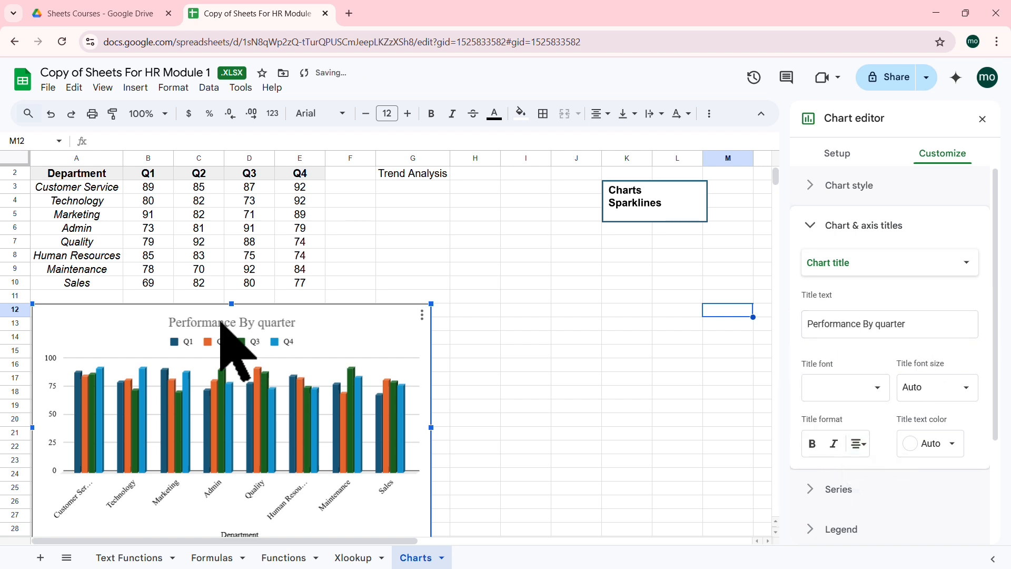
click(813, 444)
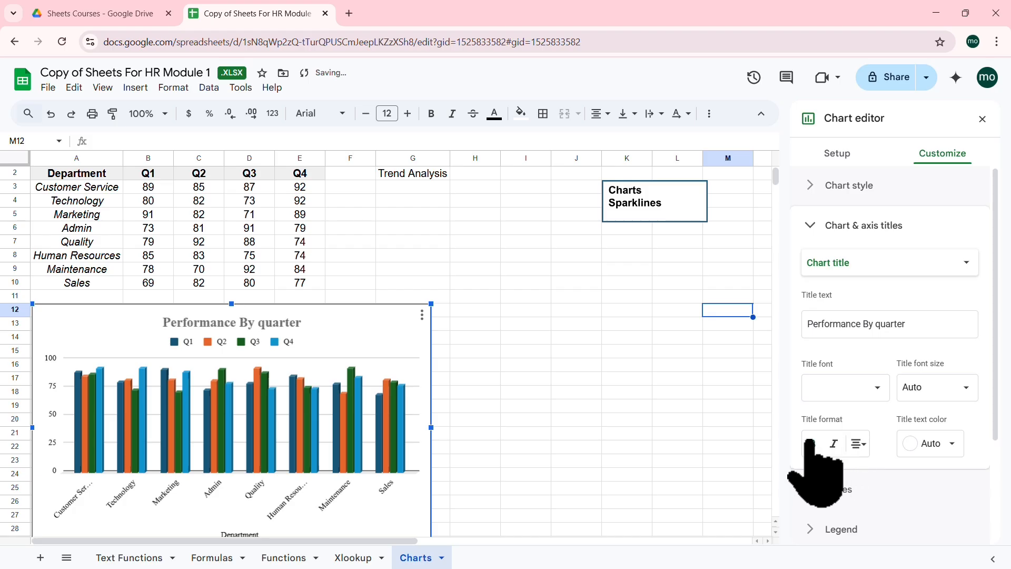
click(809, 225)
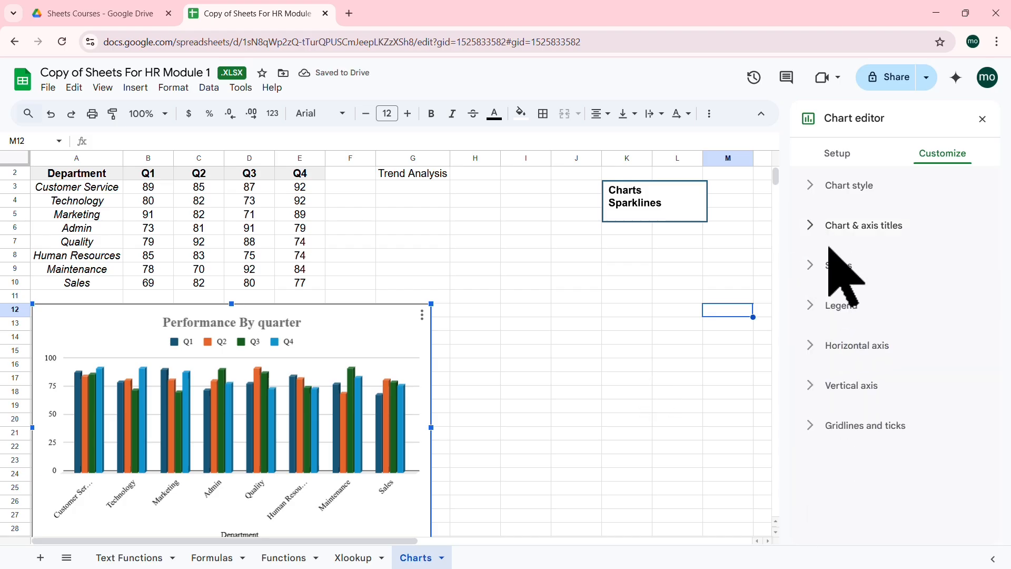
Set the column chart's legend position to Bottom and move the chart up directly beneath the table
click(811, 265)
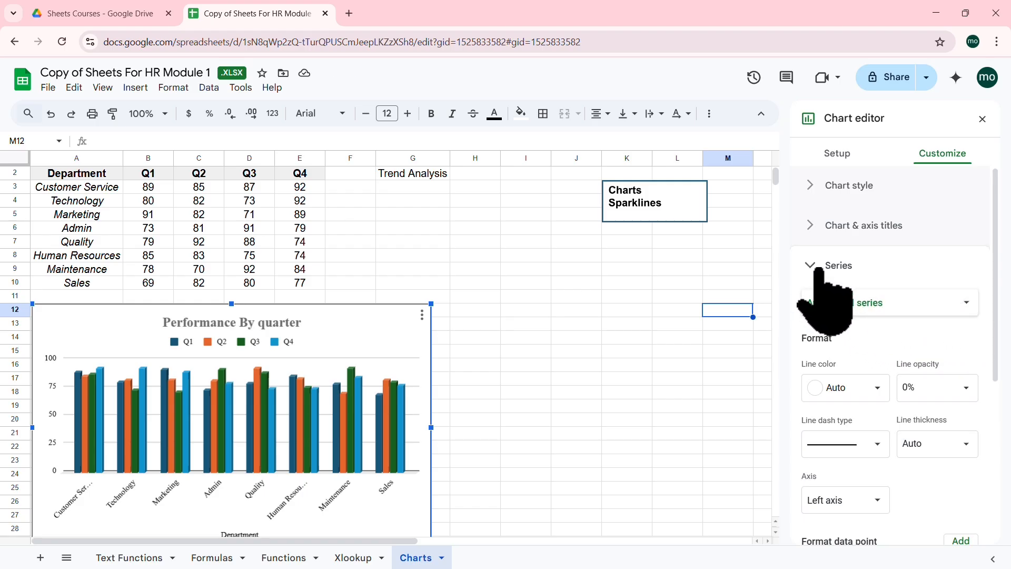
click(813, 266)
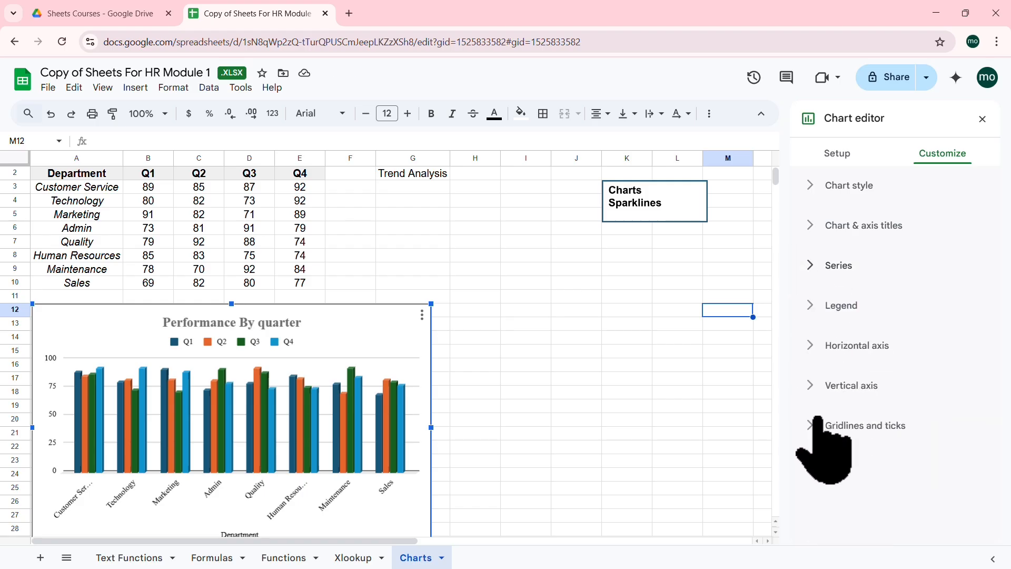
click(810, 307)
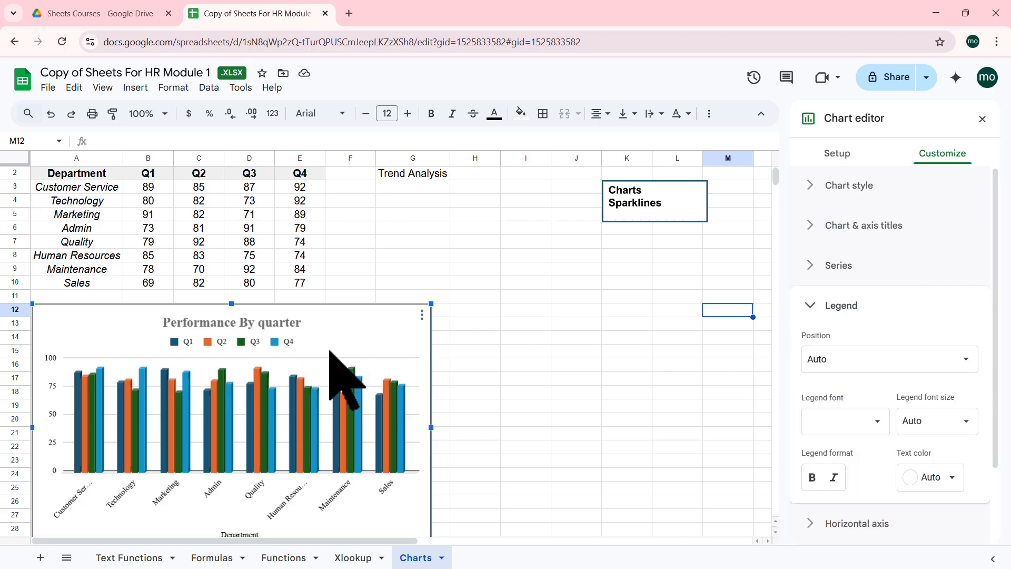
click(967, 358)
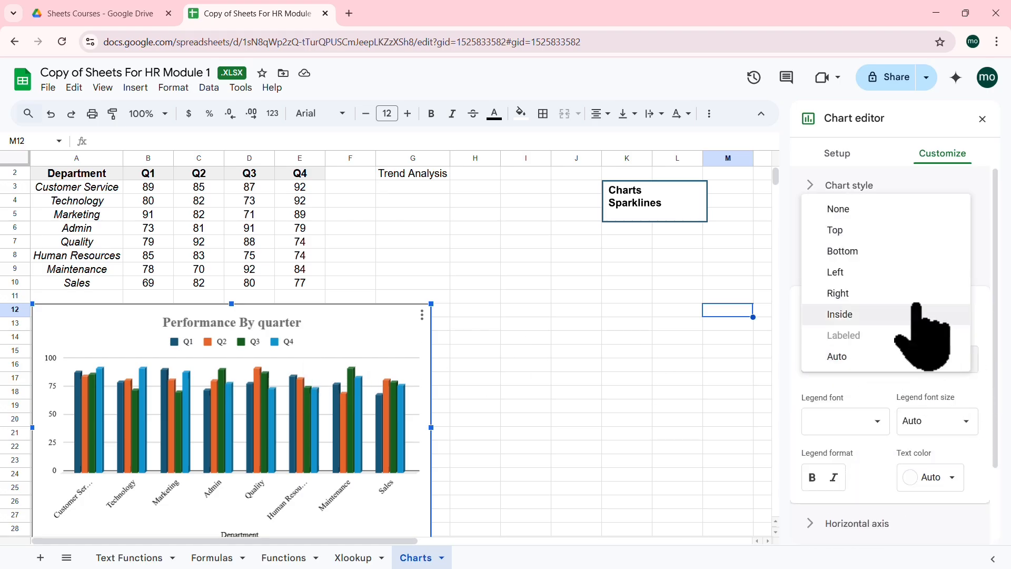
click(818, 252)
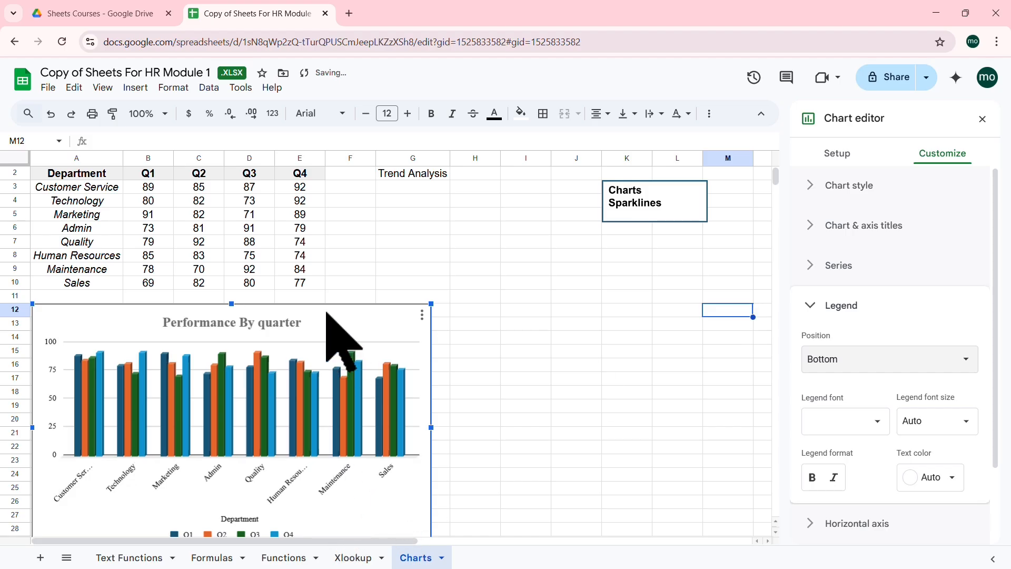
drag(325, 312, 327, 302)
drag(329, 299, 329, 297)
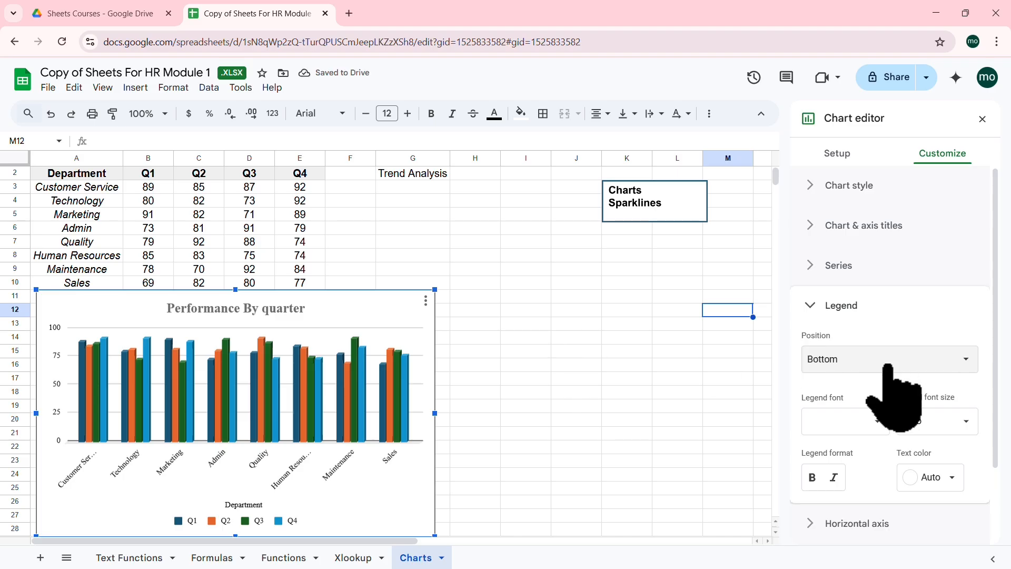
Review the column chart's vertical-axis gridlines and ticks options, and close the chart editor
scroll(848, 385, down, 2)
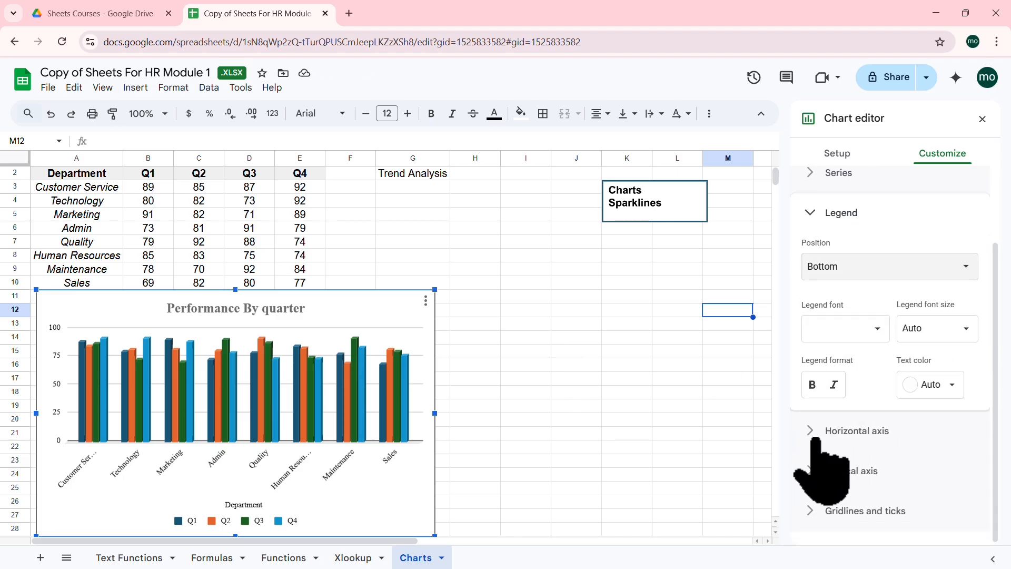
click(804, 511)
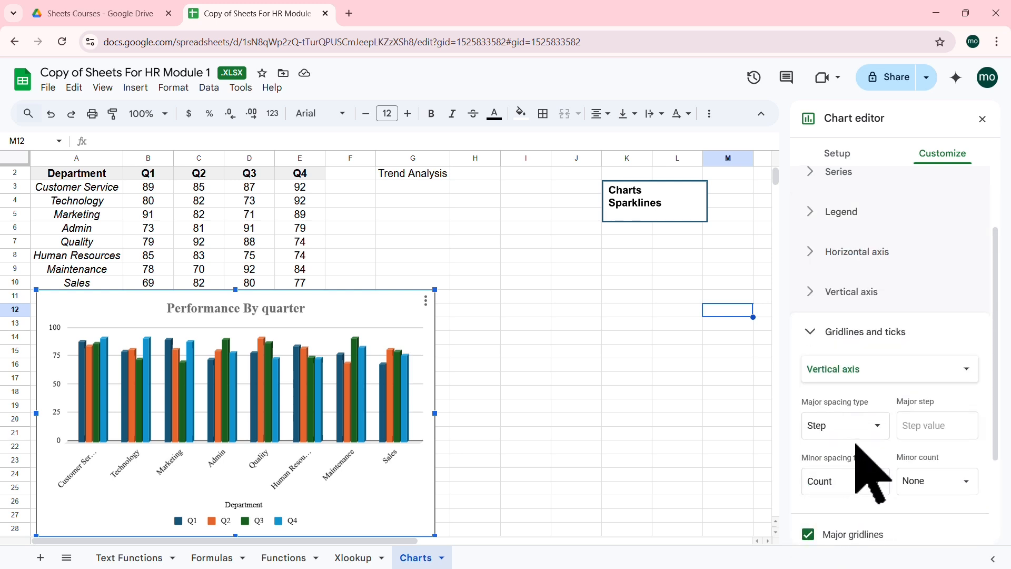
scroll(863, 426, down, 3)
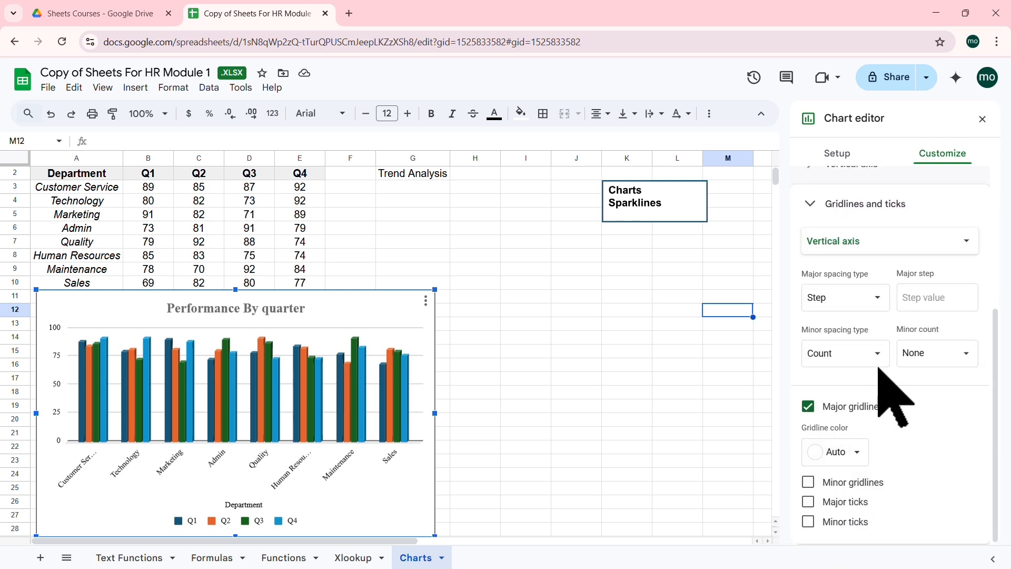
scroll(885, 385, up, 5)
click(837, 154)
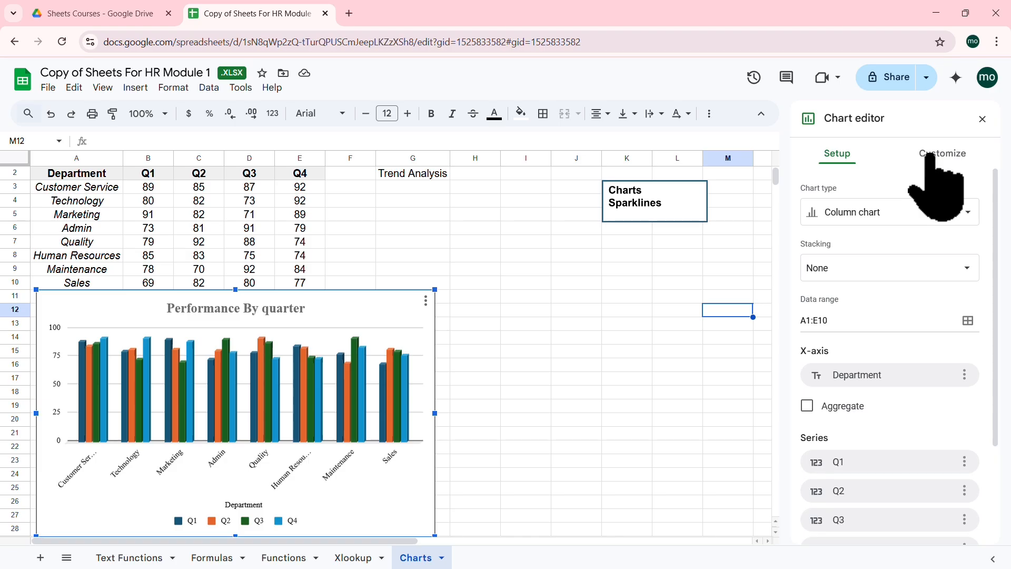
click(982, 119)
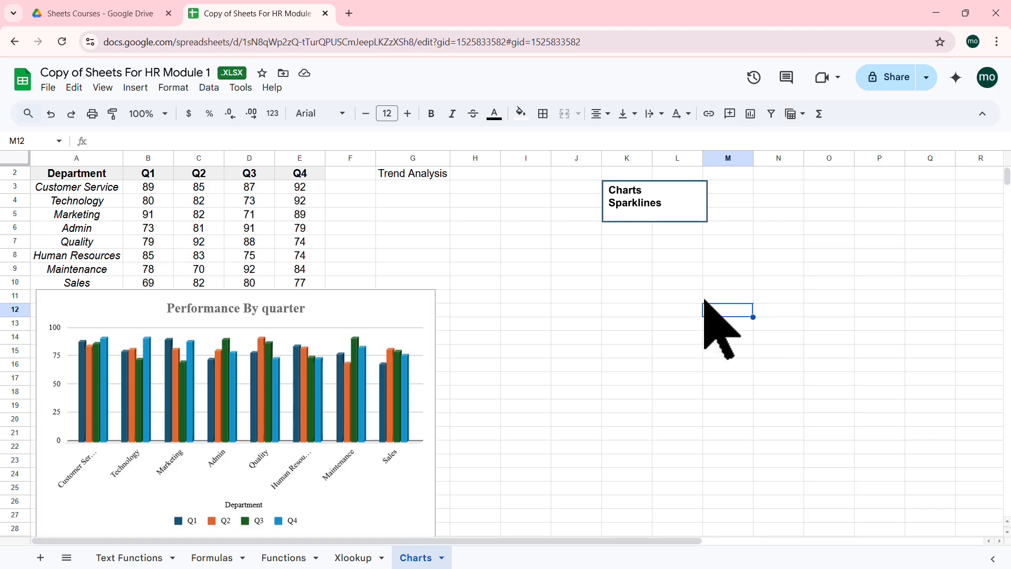
Insert a new chart from the department and quarter data in A2:E10
click(570, 270)
scroll(250, 227, up, 1)
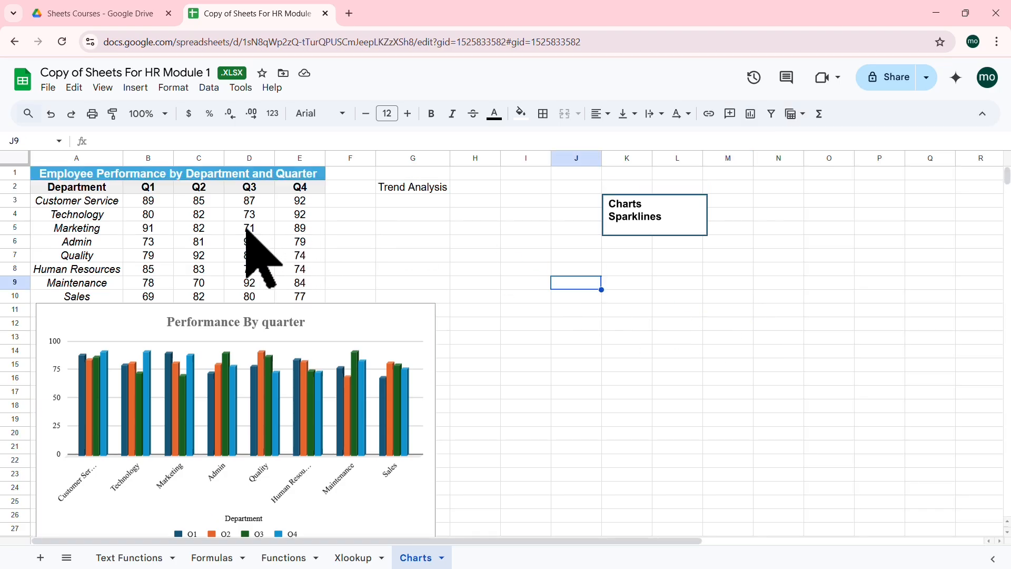
click(191, 215)
drag(79, 191, 289, 294)
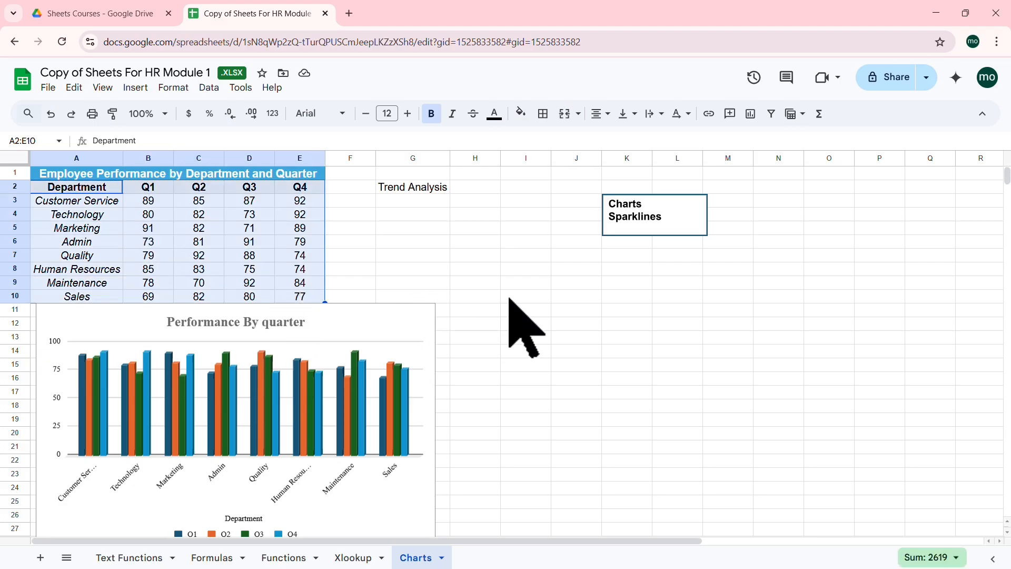
click(135, 88)
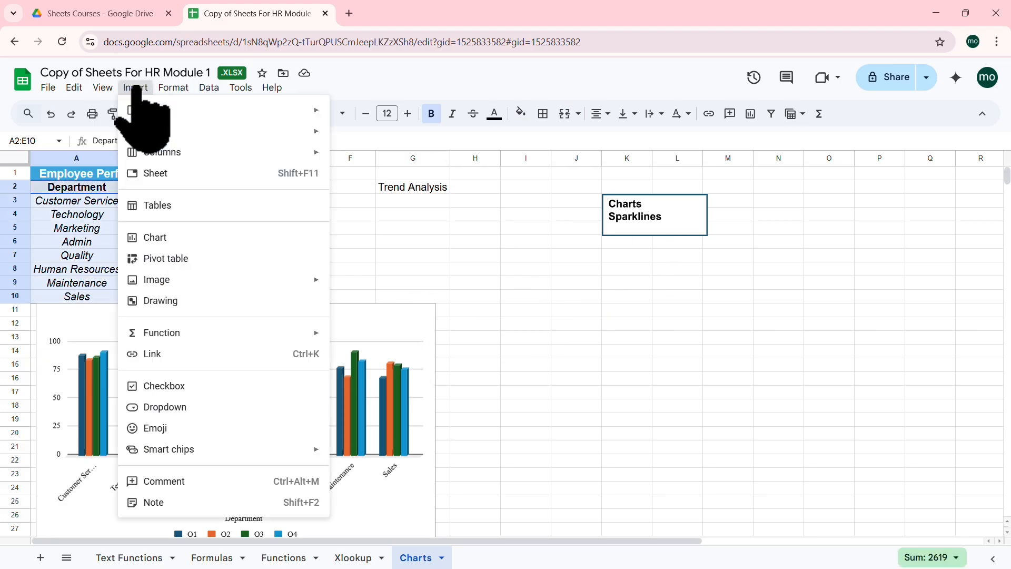
click(167, 238)
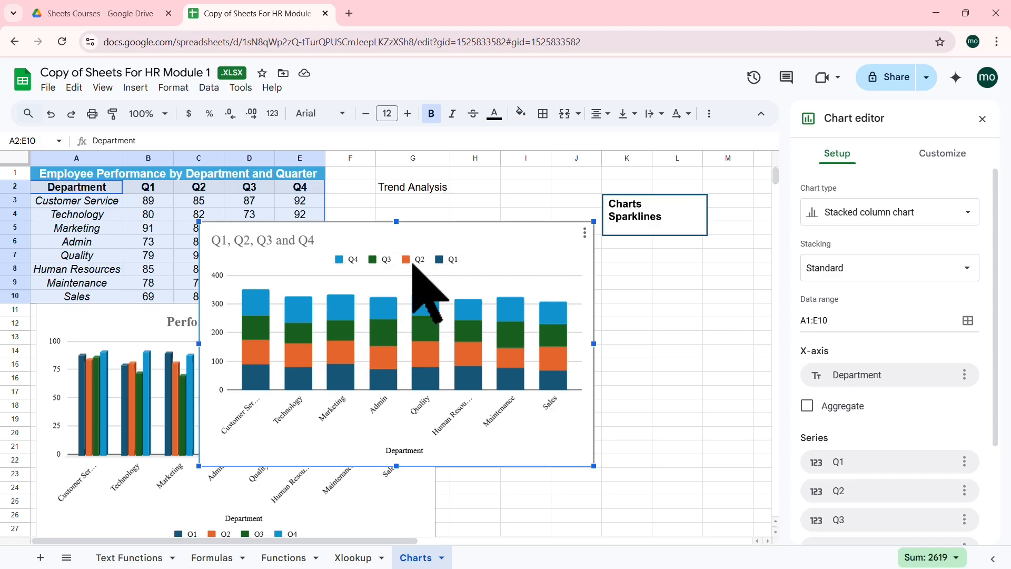
Open the Q4 series formatting of the new stacked column chart and examine the chart's other editing options
right_click(525, 254)
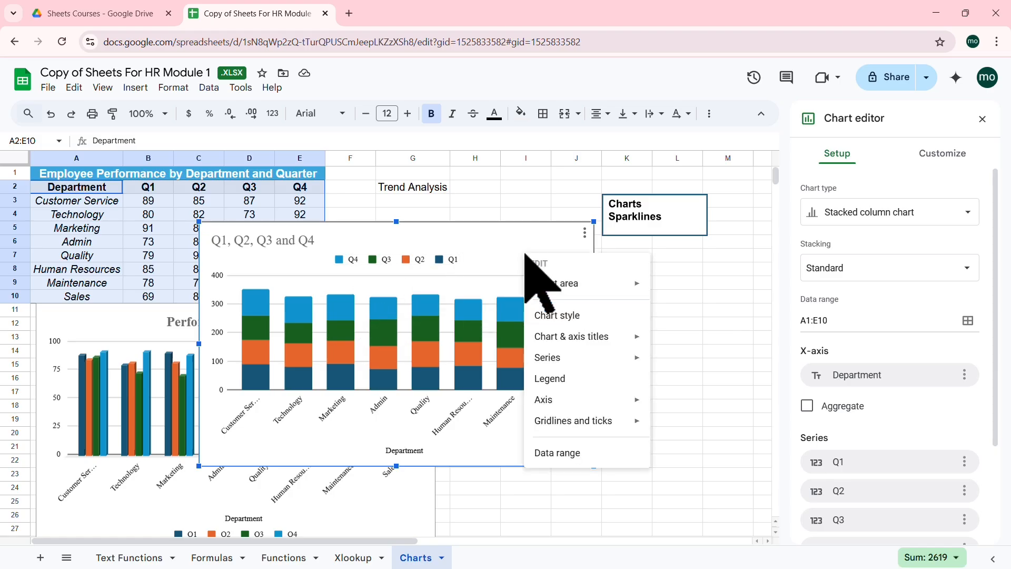
mouse_move(638, 359)
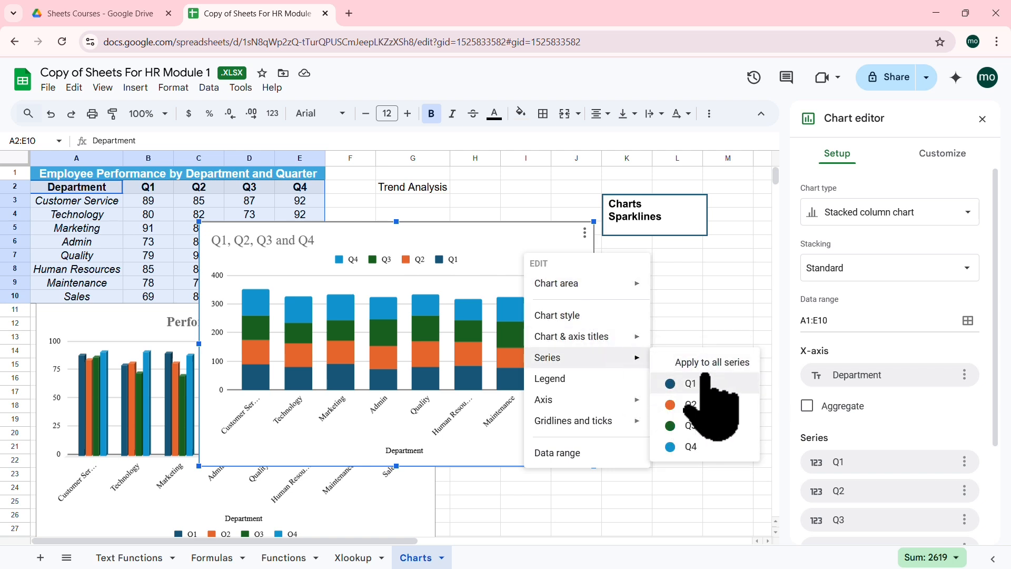
click(690, 446)
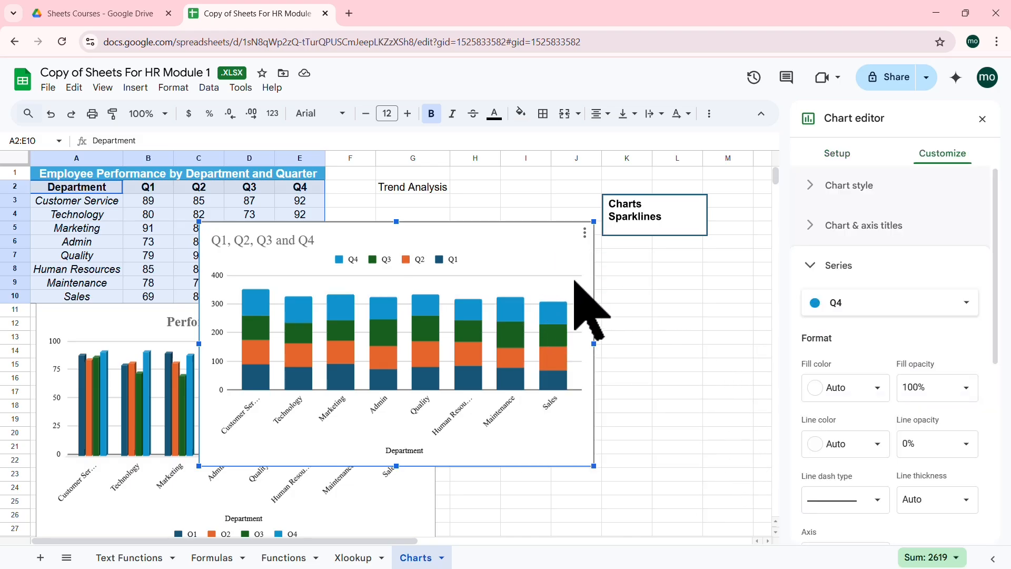
right_click(536, 248)
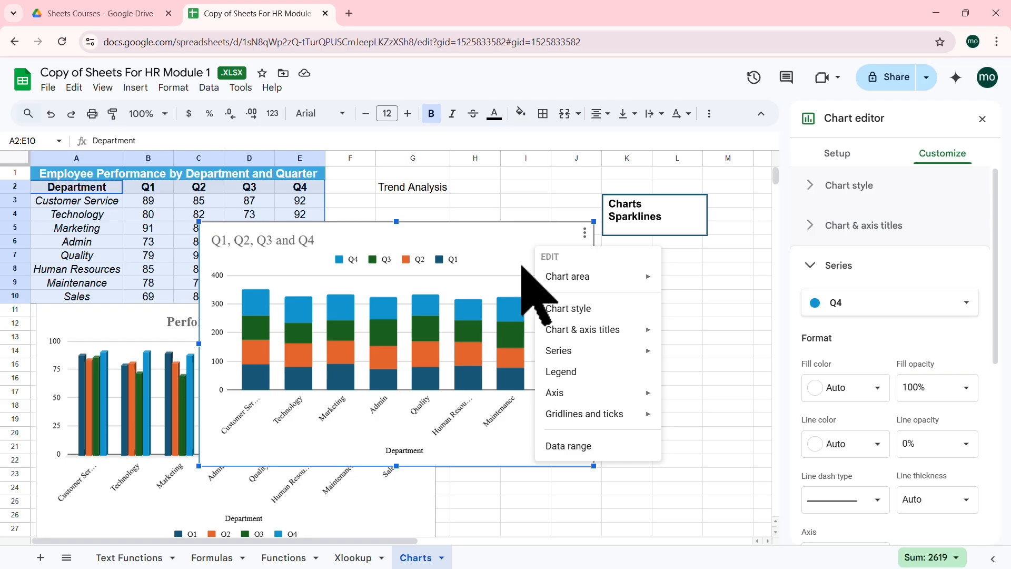
right_click(541, 261)
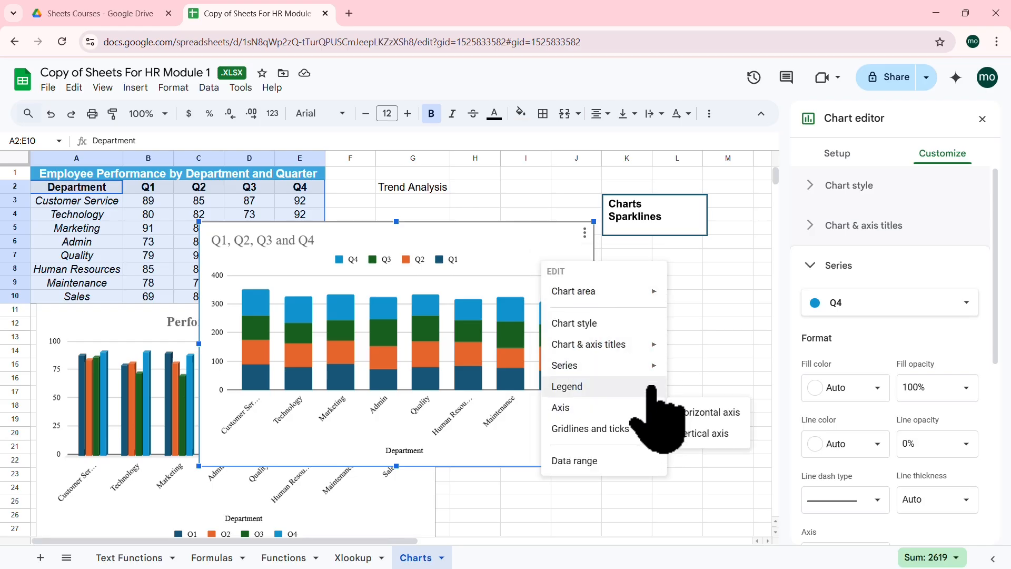
mouse_move(645, 369)
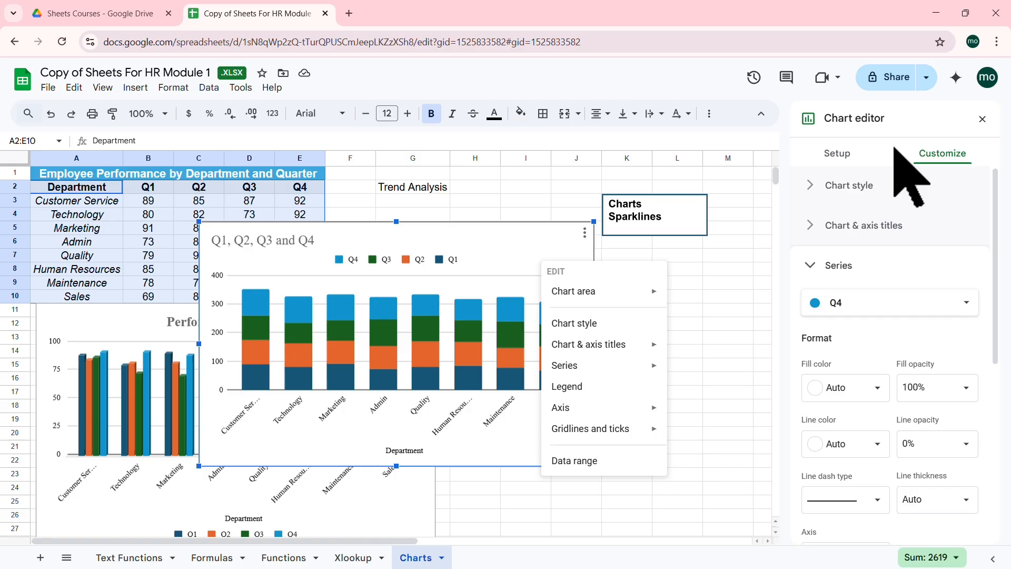
Remove the Q1, Q2 and Q3 series from the new stacked column chart, keeping only Q4
click(837, 153)
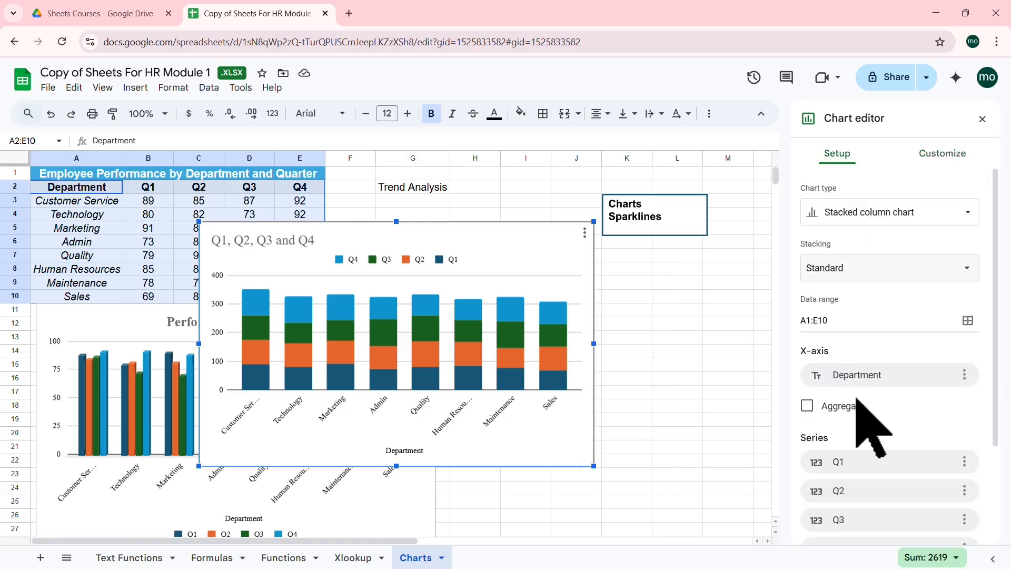
scroll(913, 392, down, 3)
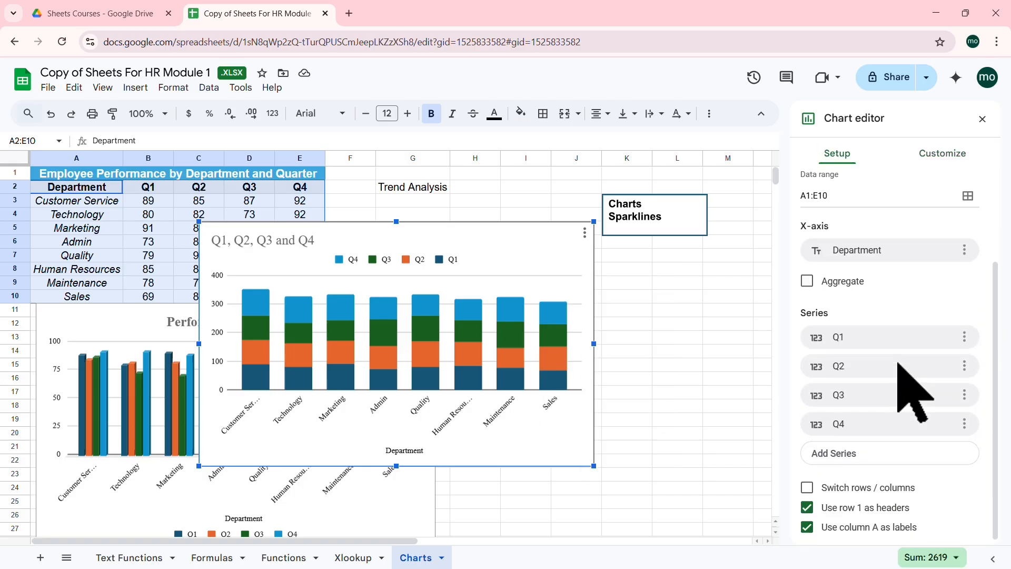
click(964, 333)
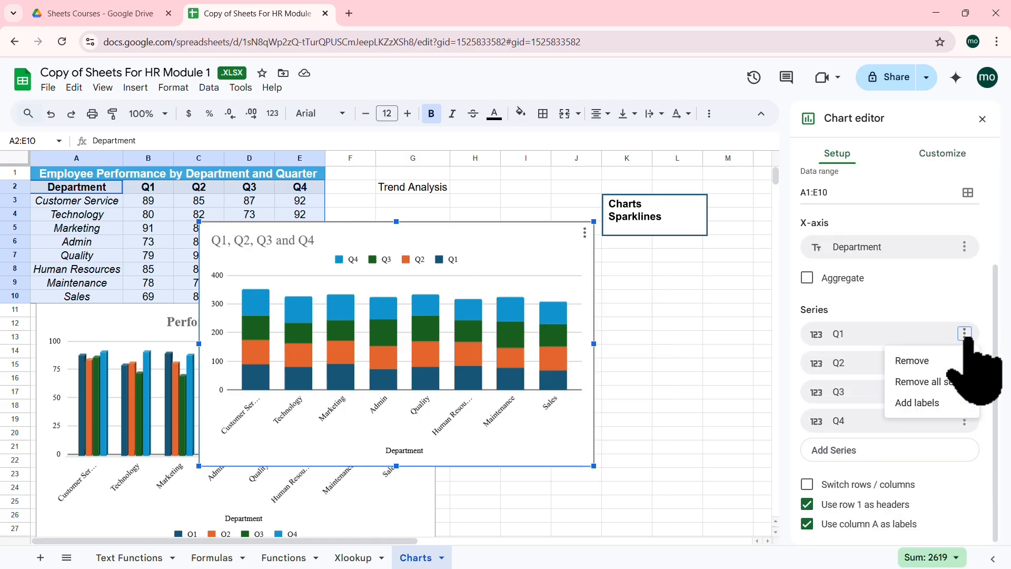
click(924, 362)
click(964, 361)
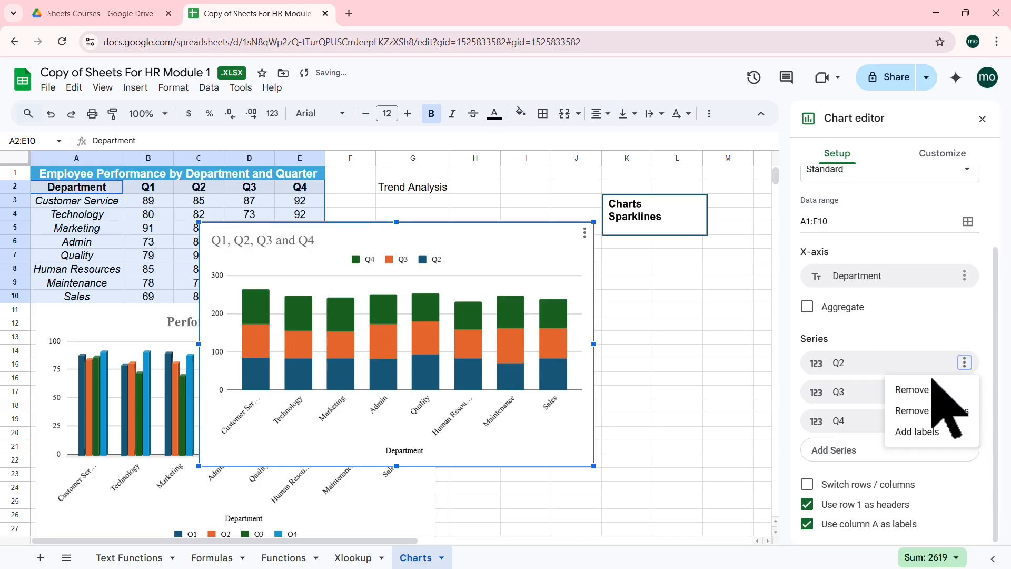
click(929, 386)
click(964, 391)
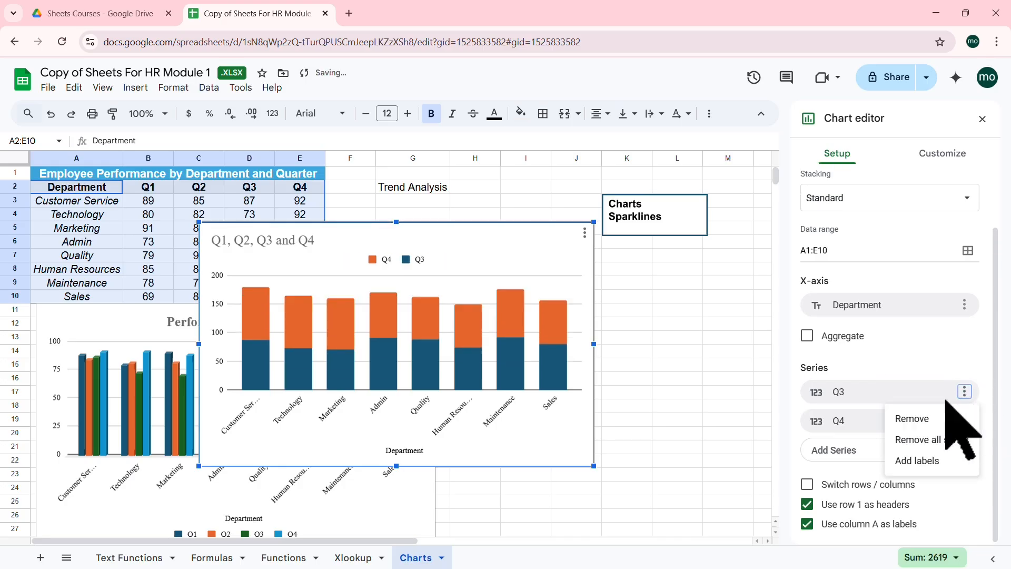
click(926, 418)
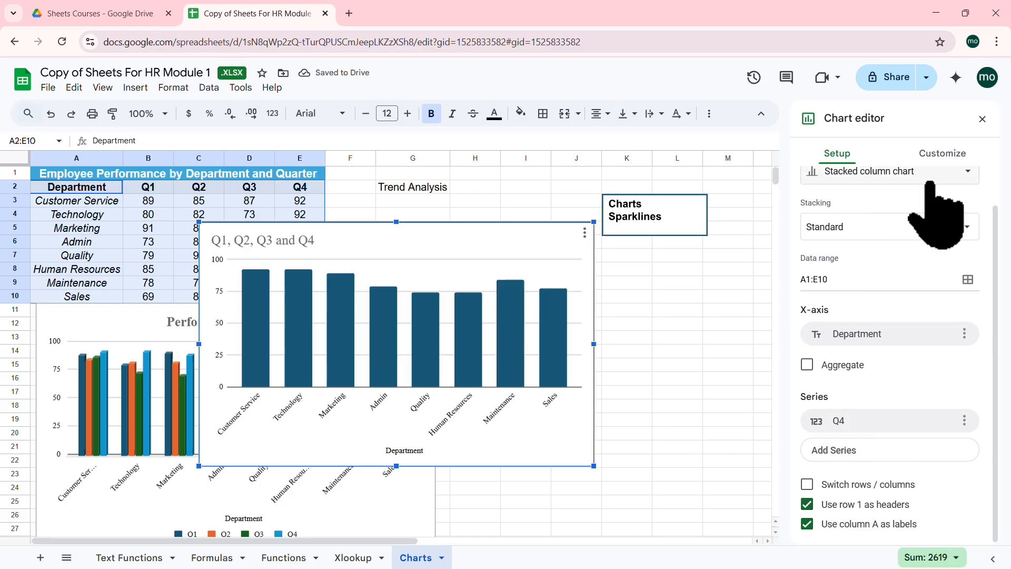
Change the Q4 chart to a pie chart and move it to the right of the department table
click(965, 176)
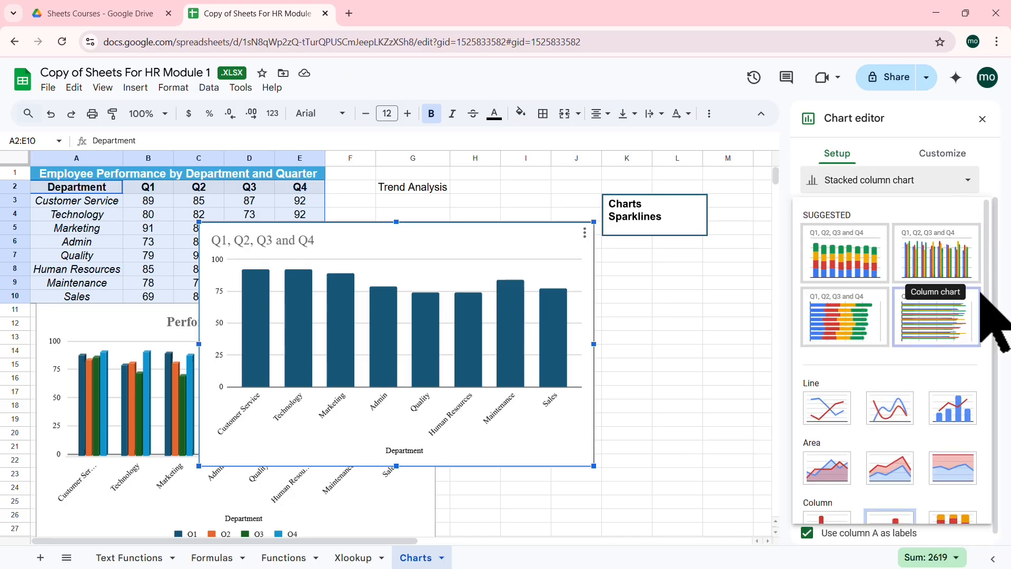
drag(986, 280, 977, 393)
click(826, 382)
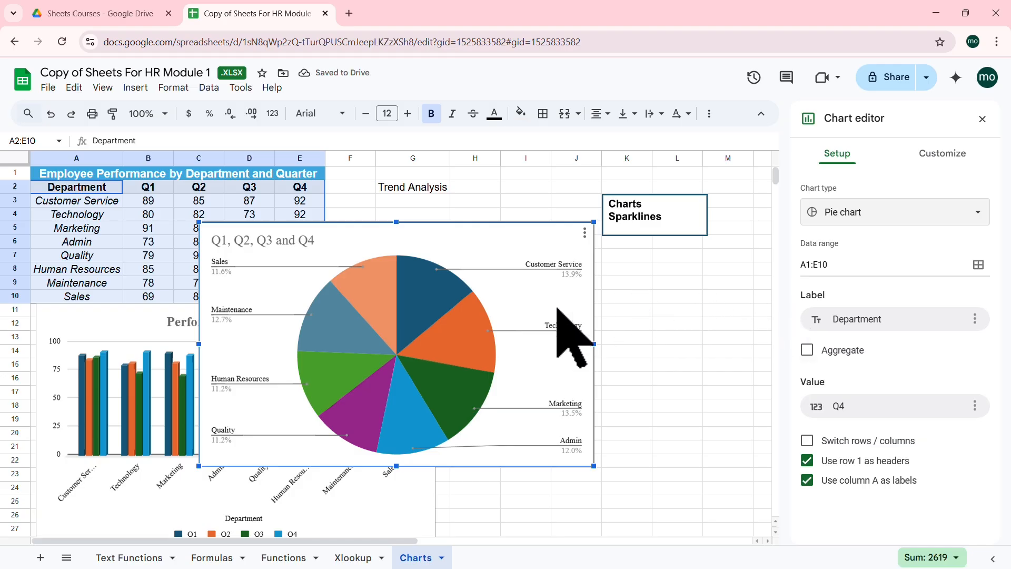
drag(474, 224, 629, 173)
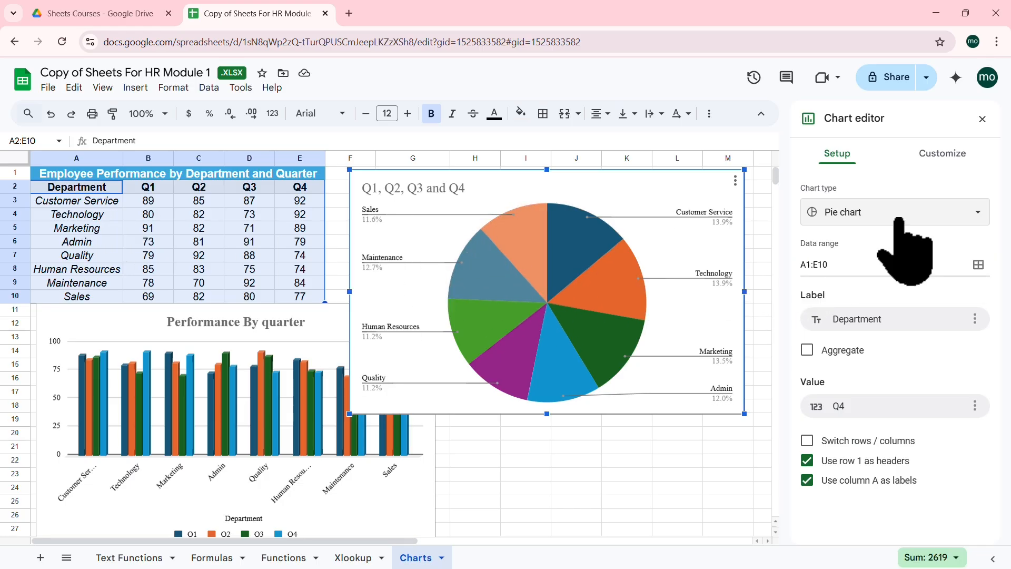
Set the pie chart's legend position to Bottom
click(942, 153)
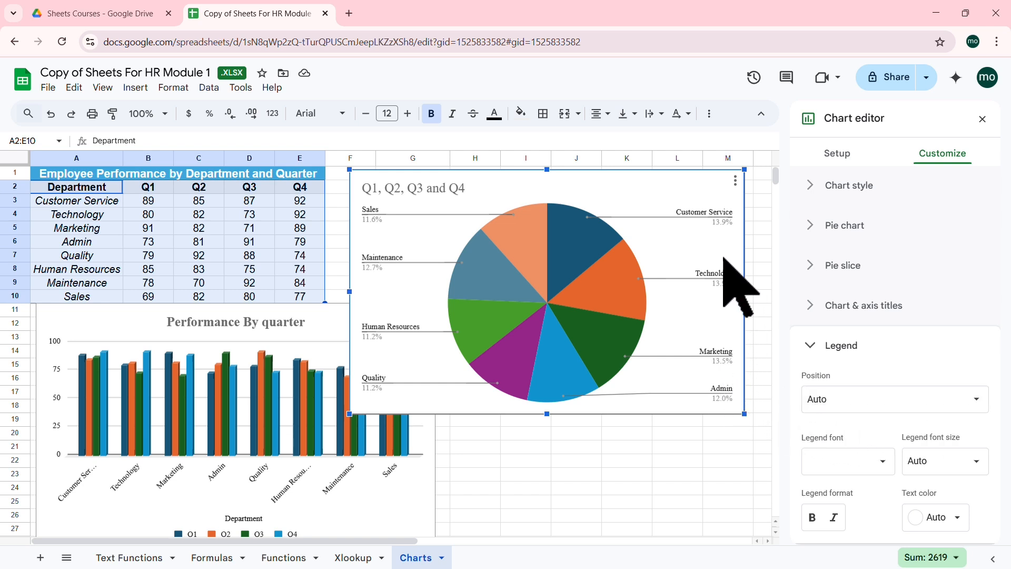
click(898, 406)
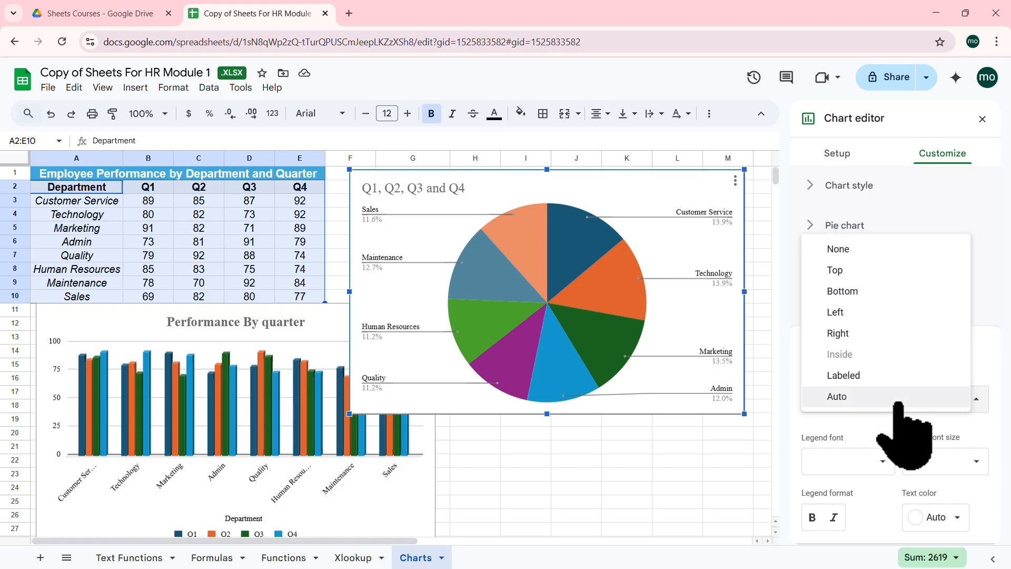
click(843, 291)
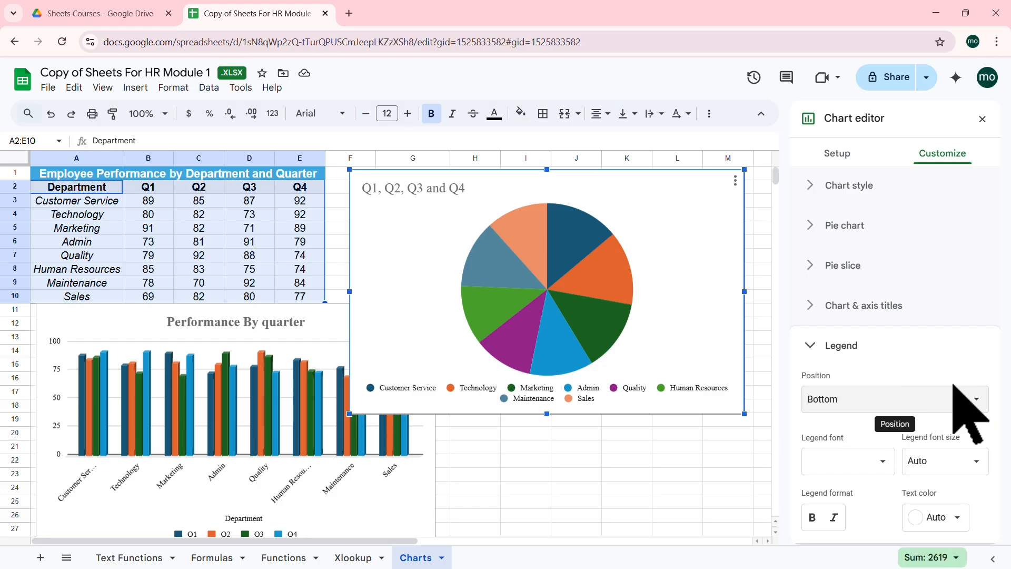
click(810, 345)
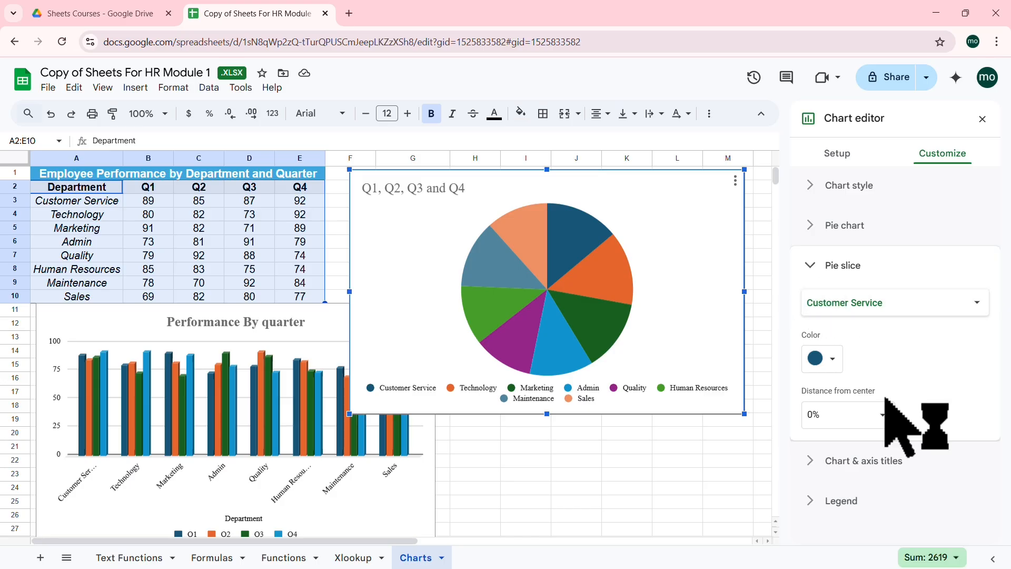
Give the pie chart a 25% donut hole
click(809, 265)
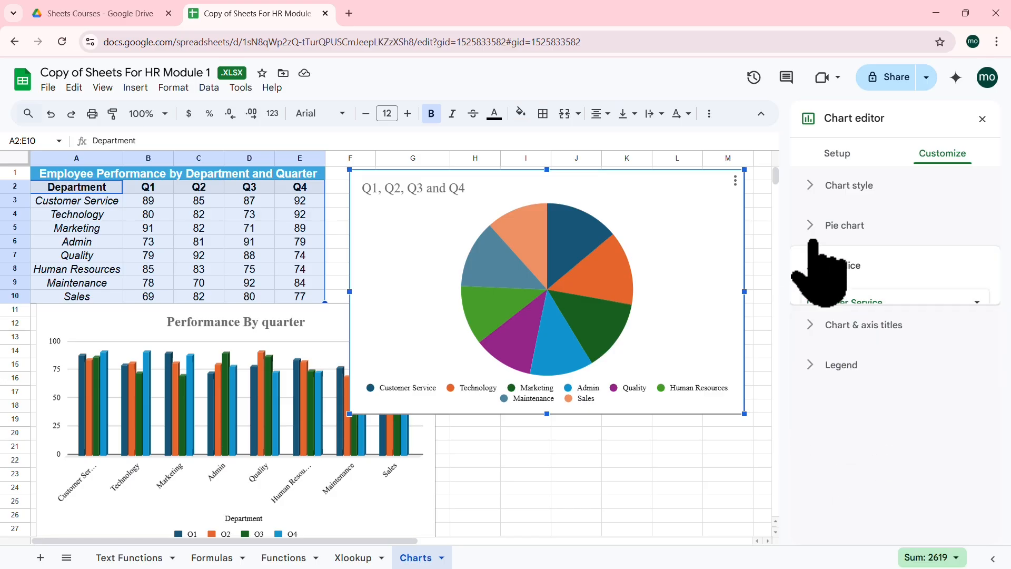
click(809, 225)
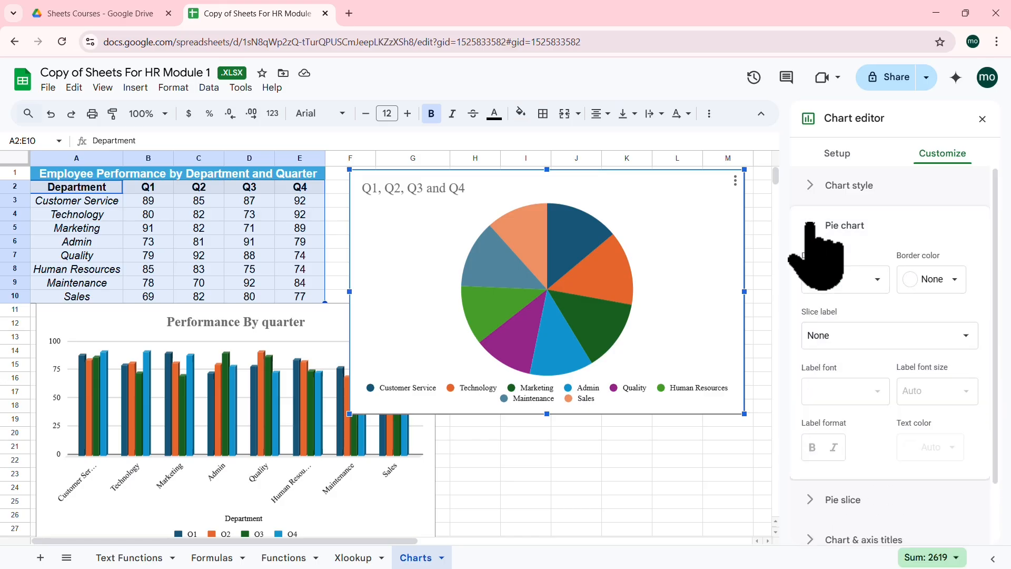
click(874, 280)
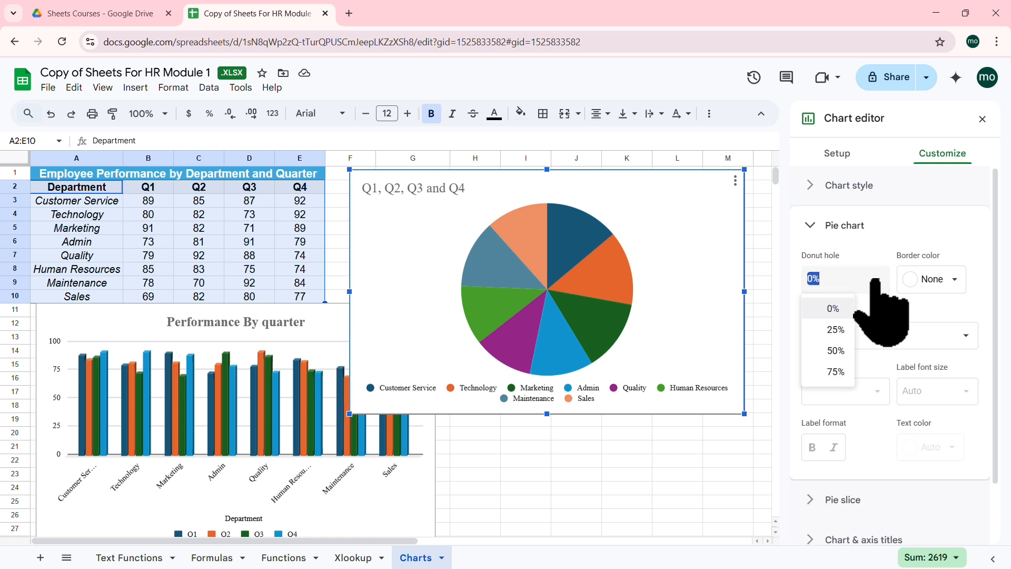
click(829, 327)
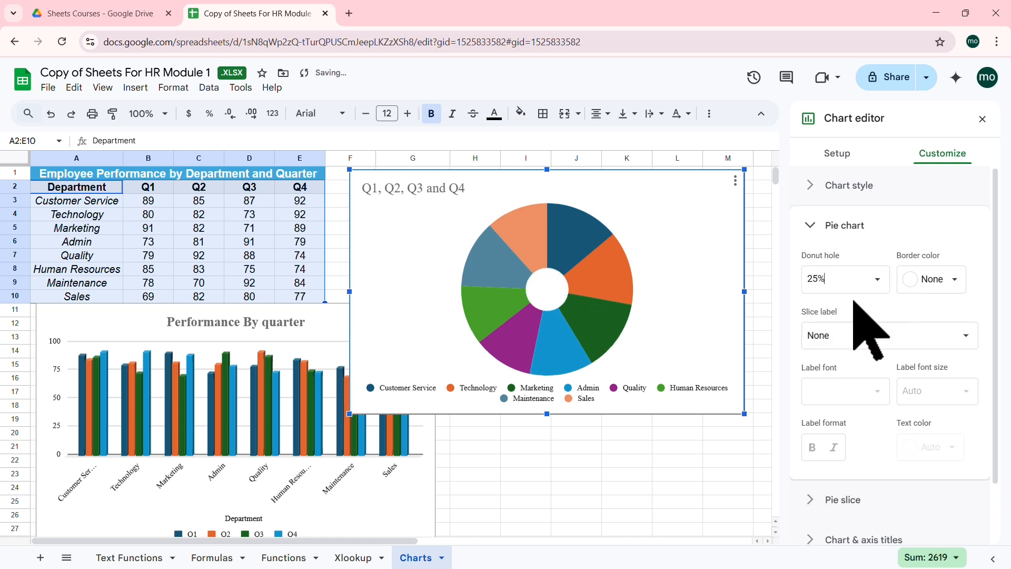
click(814, 225)
Turn on the 3D chart style for the pie chart
click(810, 186)
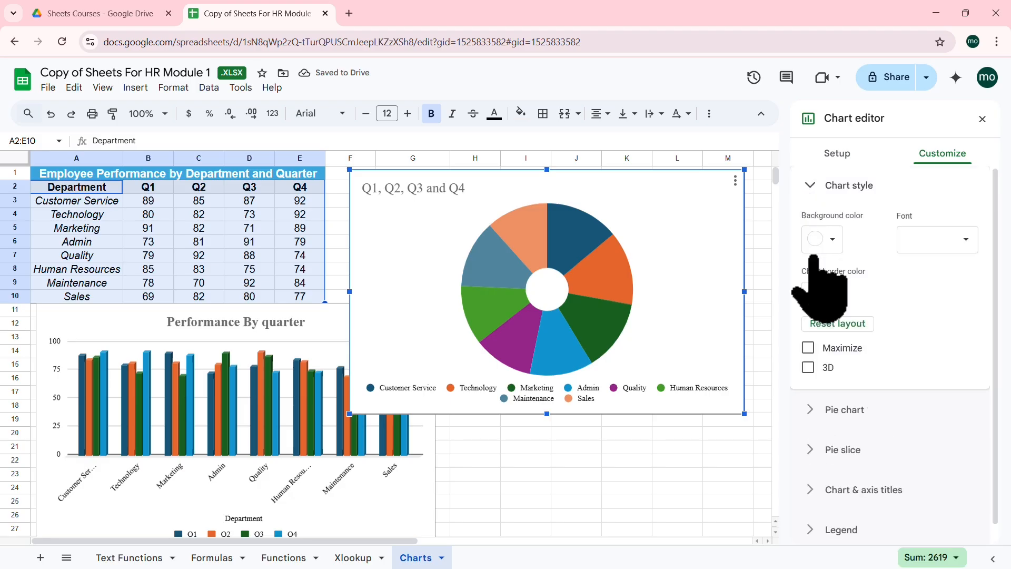
click(808, 367)
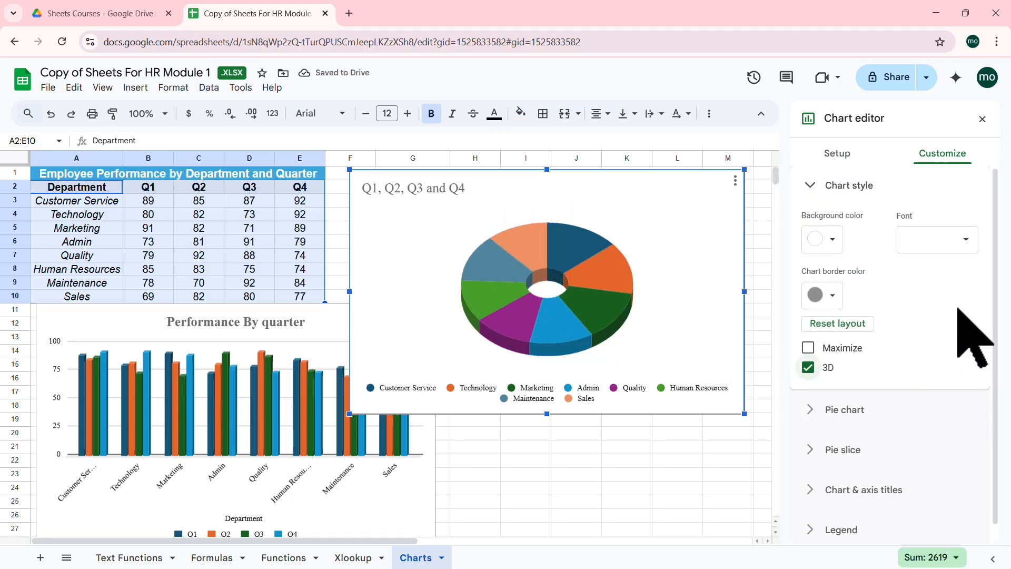
click(811, 185)
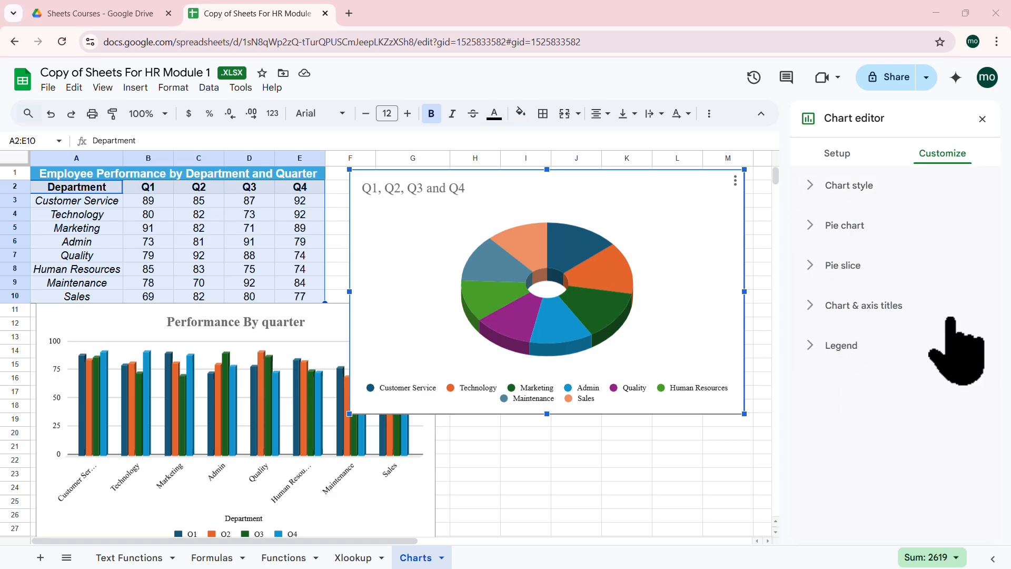
Try the Label, Value, Percentage, and Value and Percentage slice labels on the pie chart
click(811, 266)
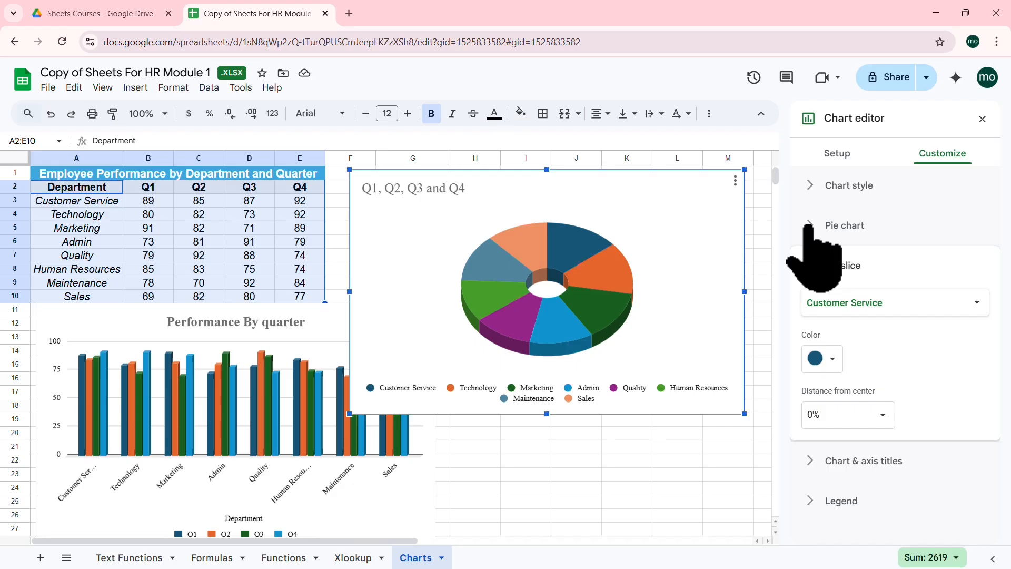
click(813, 265)
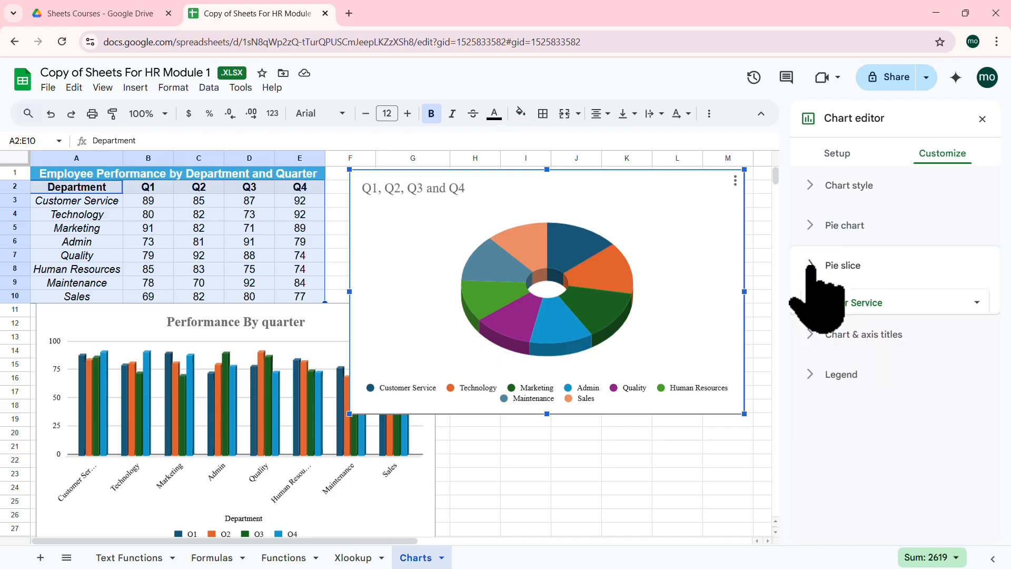
click(806, 228)
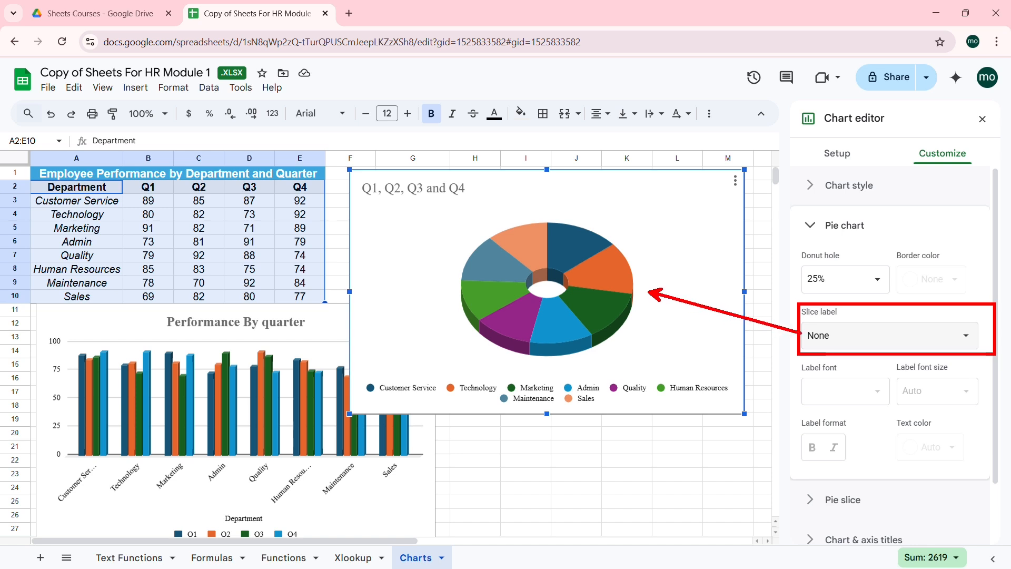
click(959, 337)
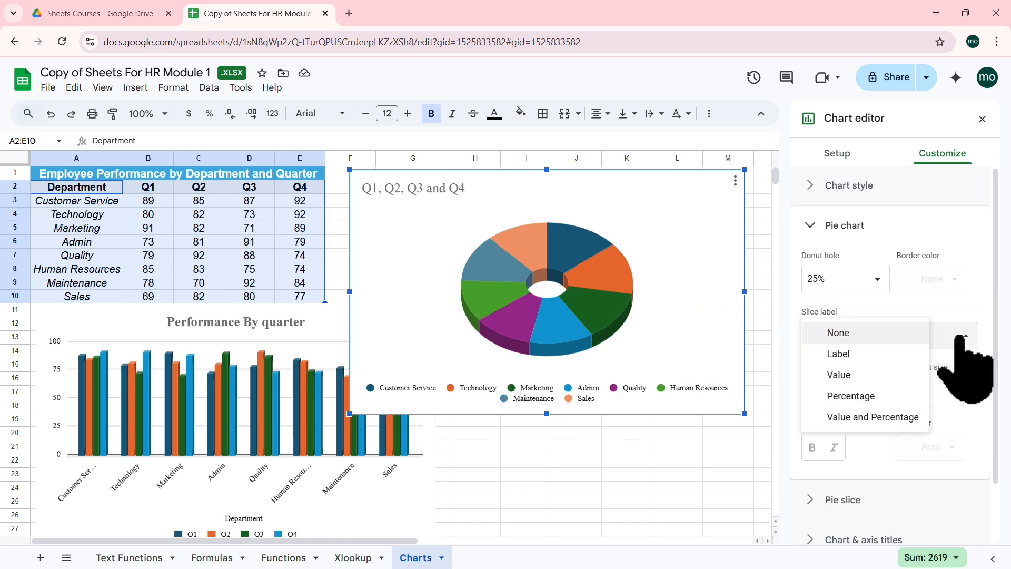
click(841, 353)
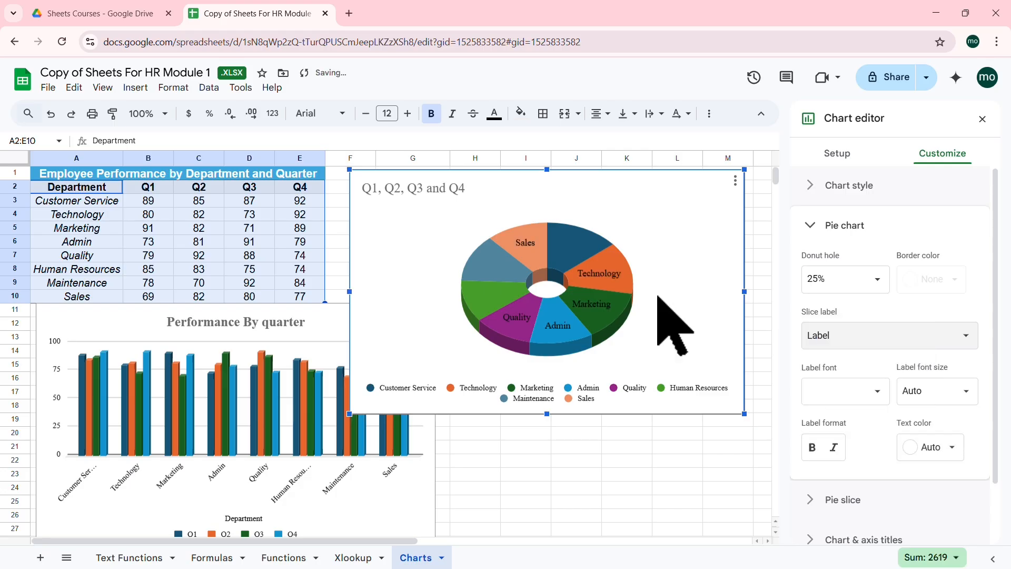
click(833, 336)
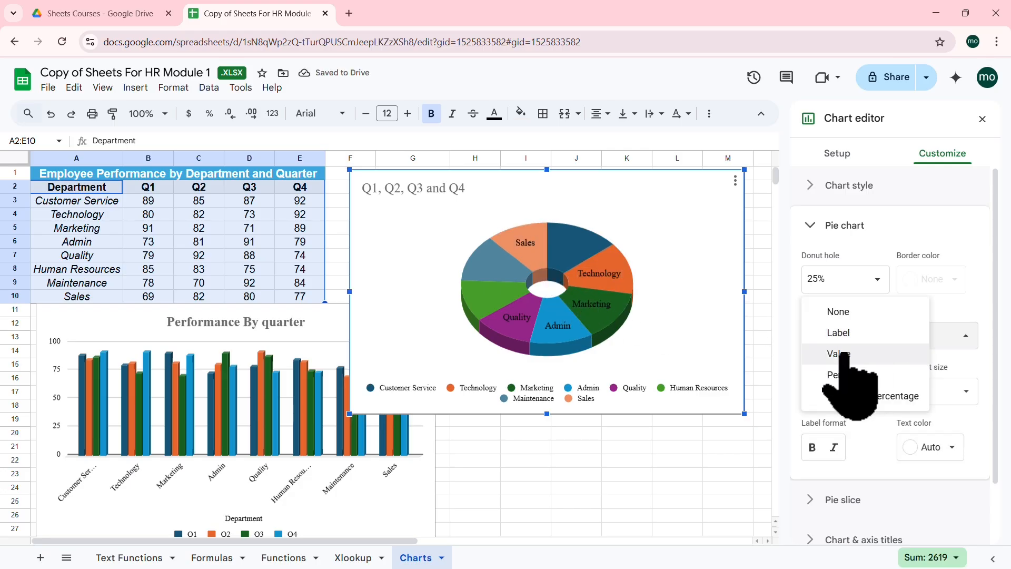
click(842, 354)
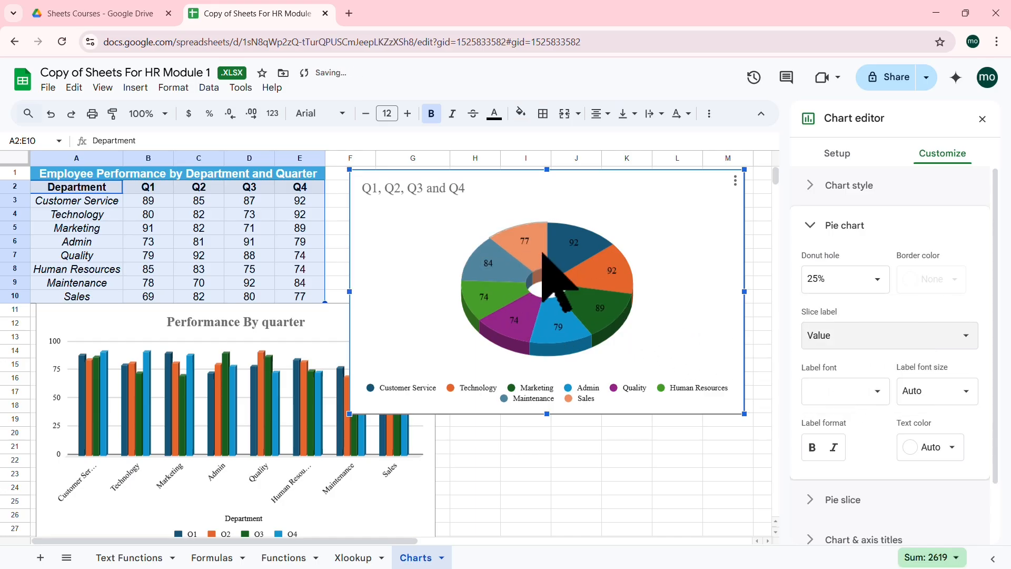
click(856, 336)
click(850, 354)
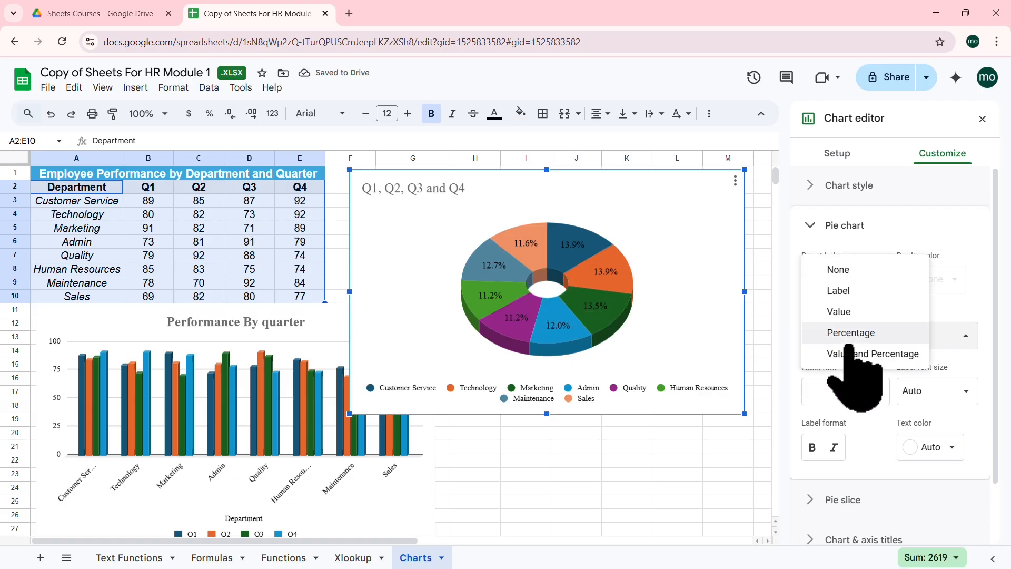
click(851, 354)
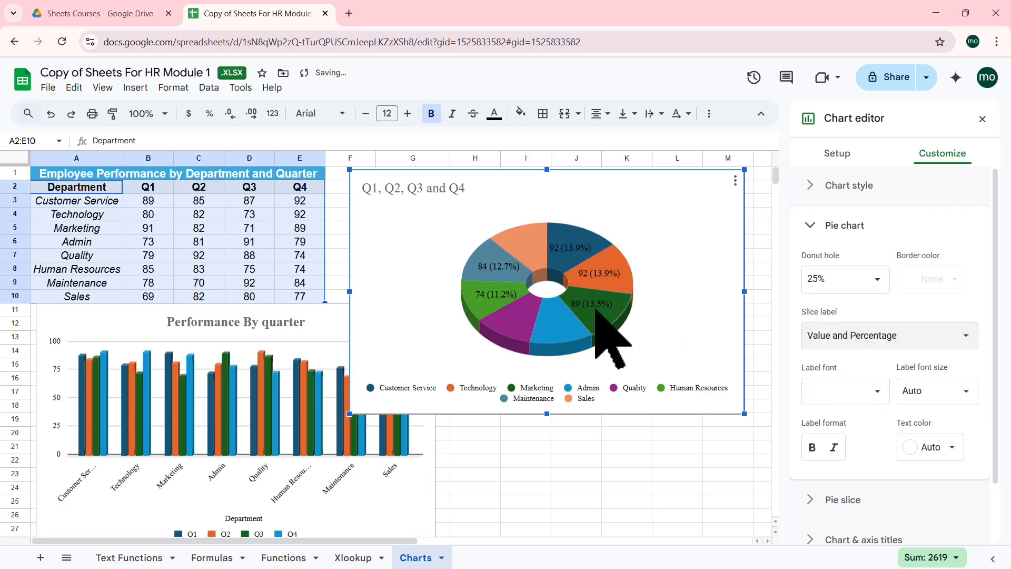
Set the pie chart's slice labels to Value and format them in bold white text
click(859, 335)
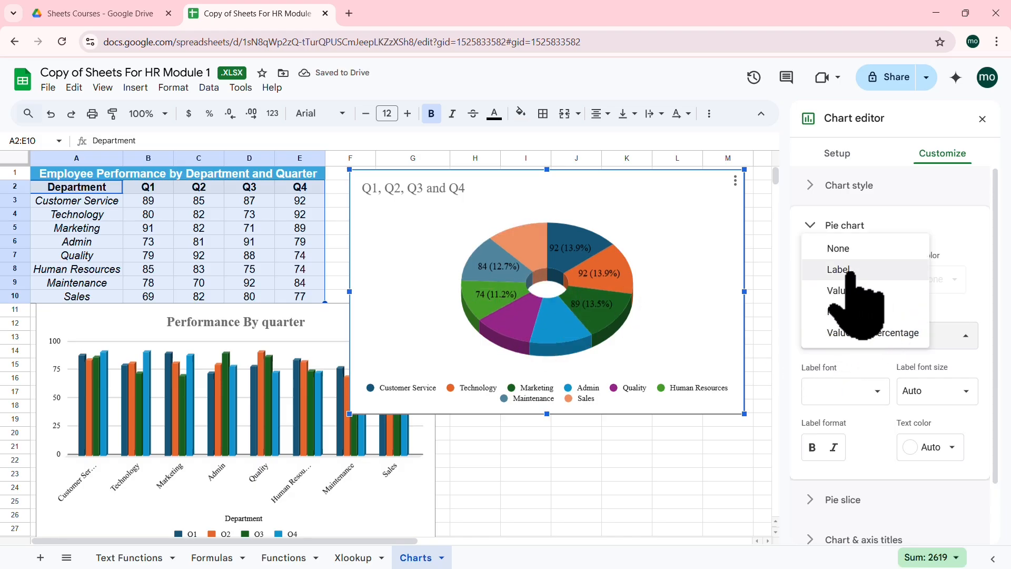
click(844, 291)
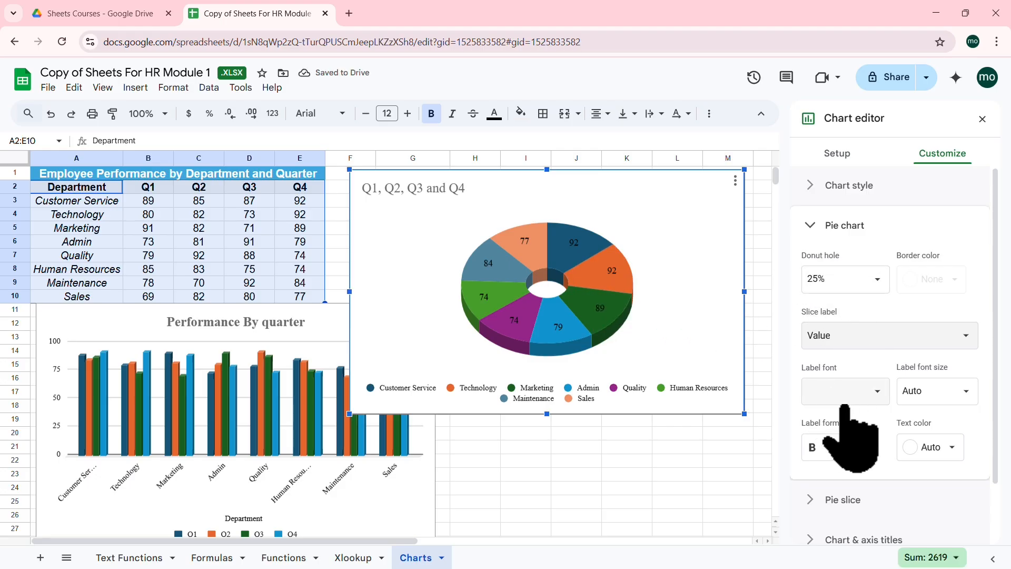
click(948, 447)
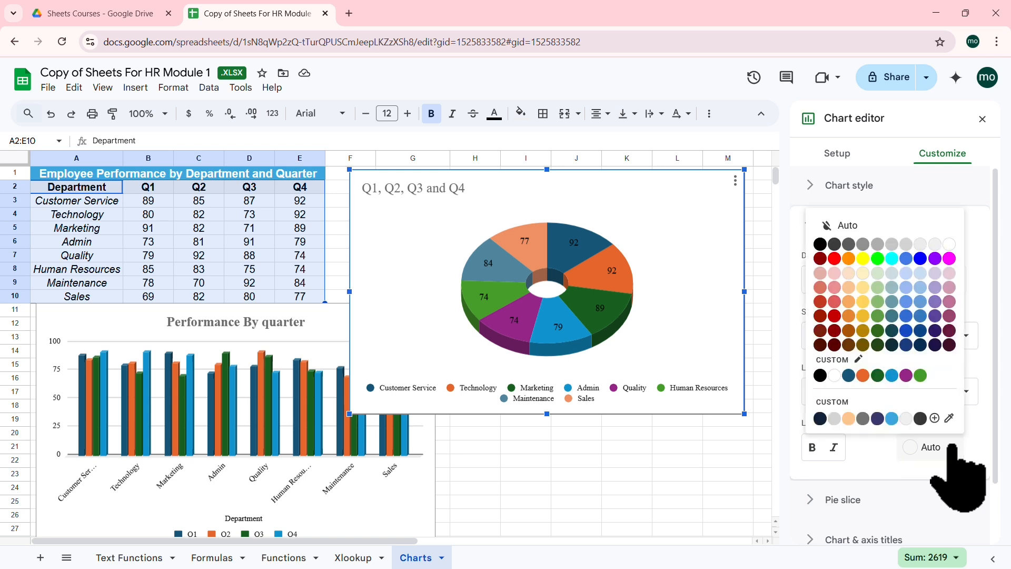
click(948, 244)
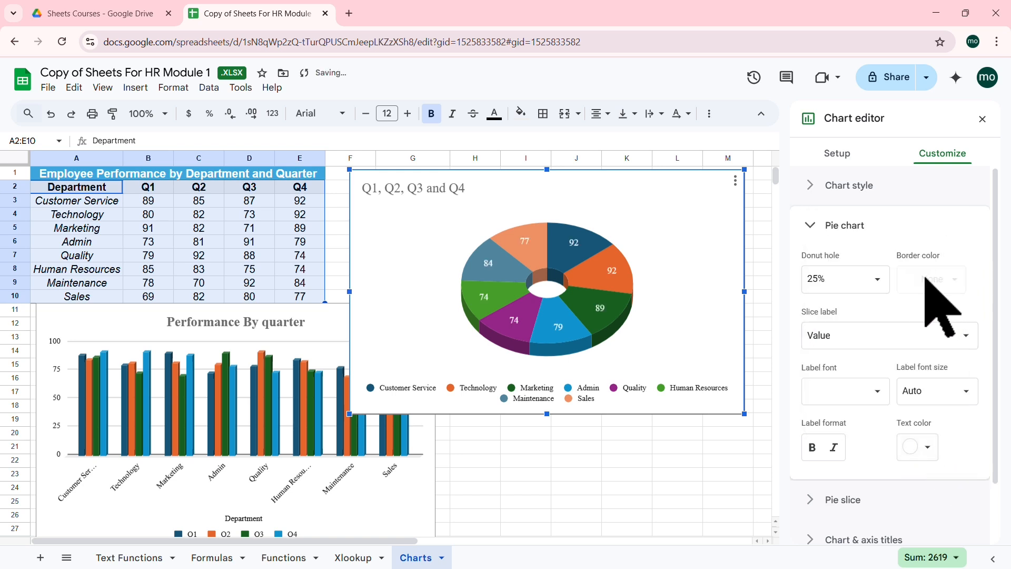
click(812, 446)
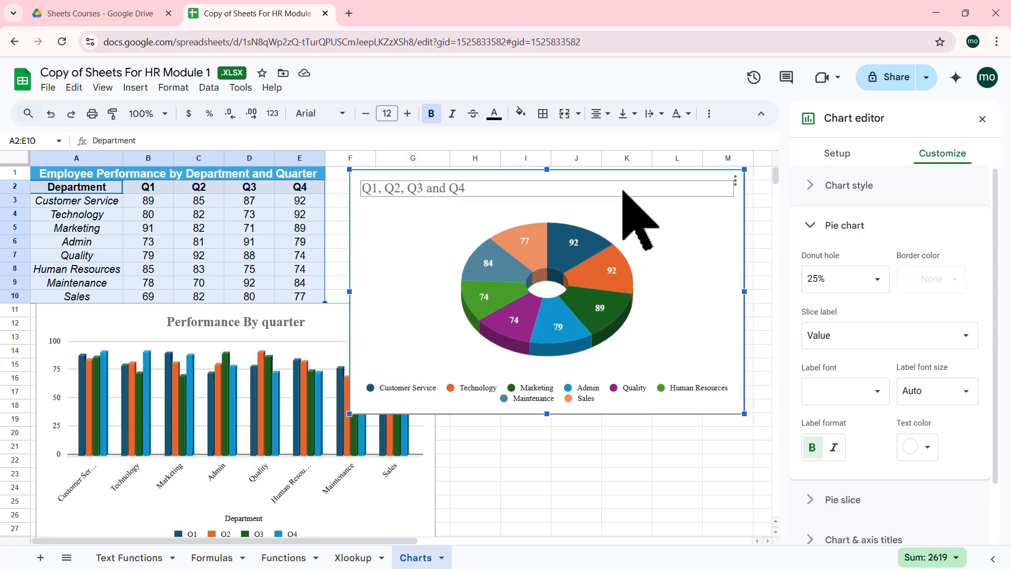
click(809, 186)
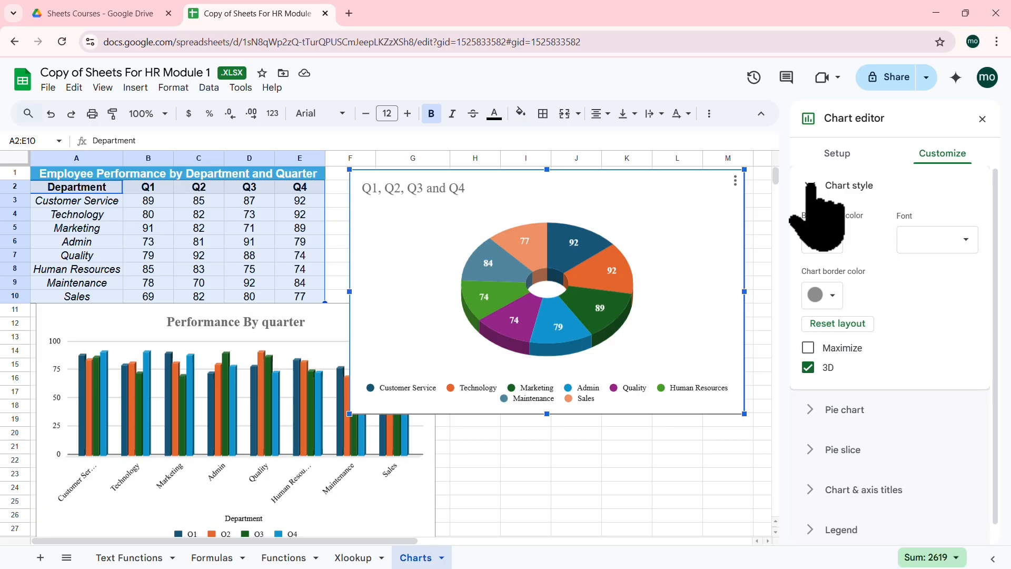
click(808, 184)
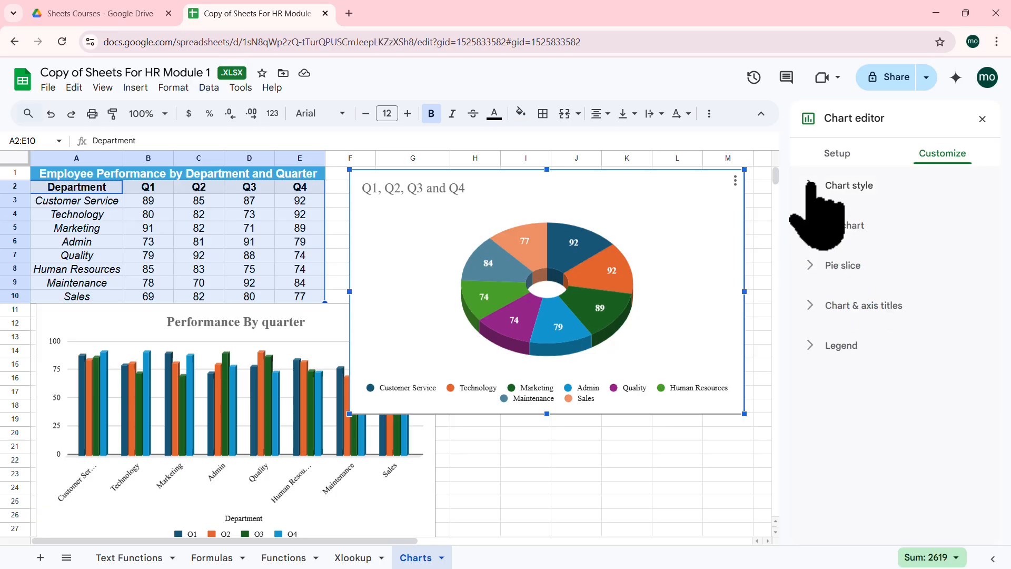
click(809, 186)
click(810, 187)
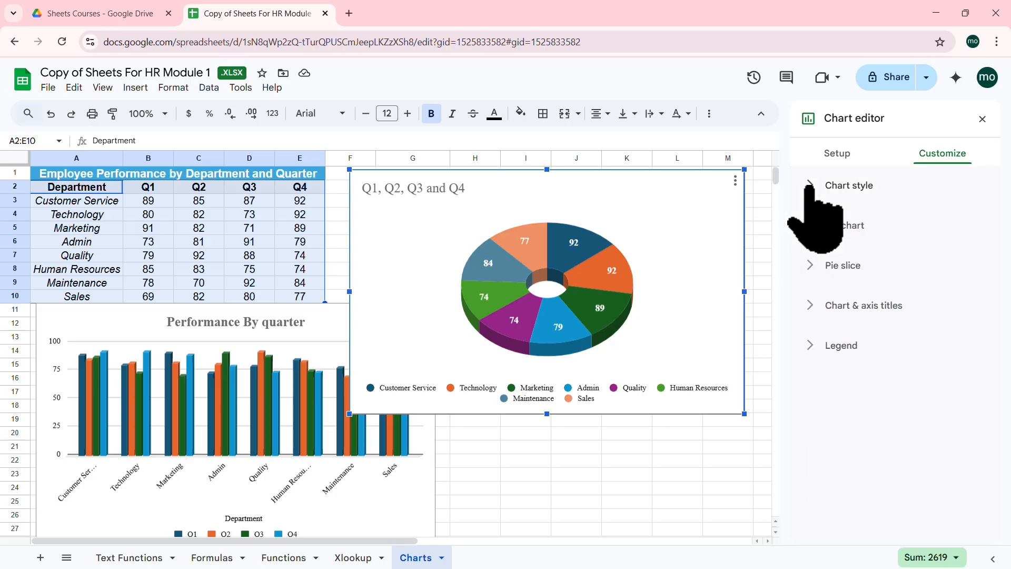
click(808, 226)
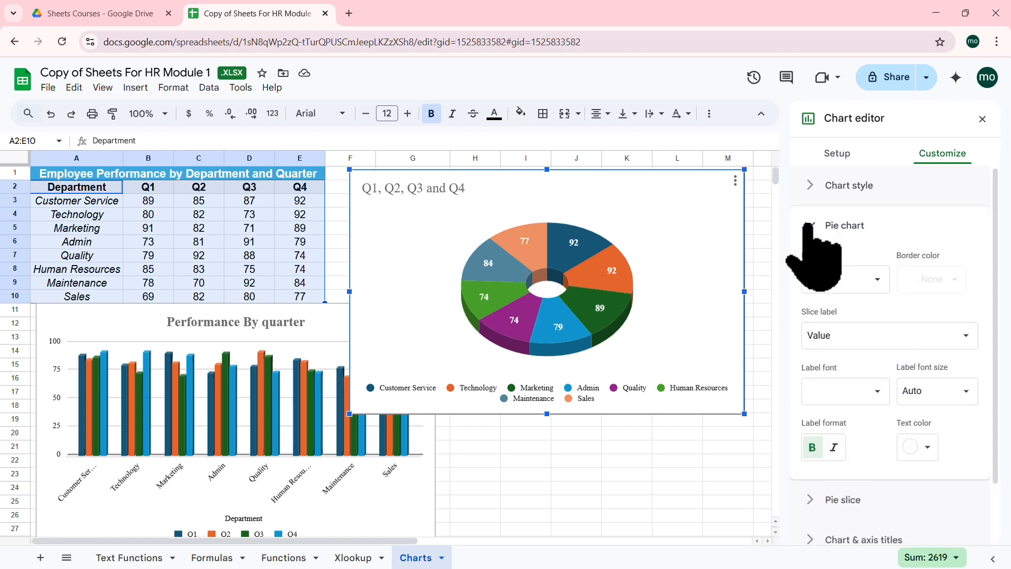
click(808, 225)
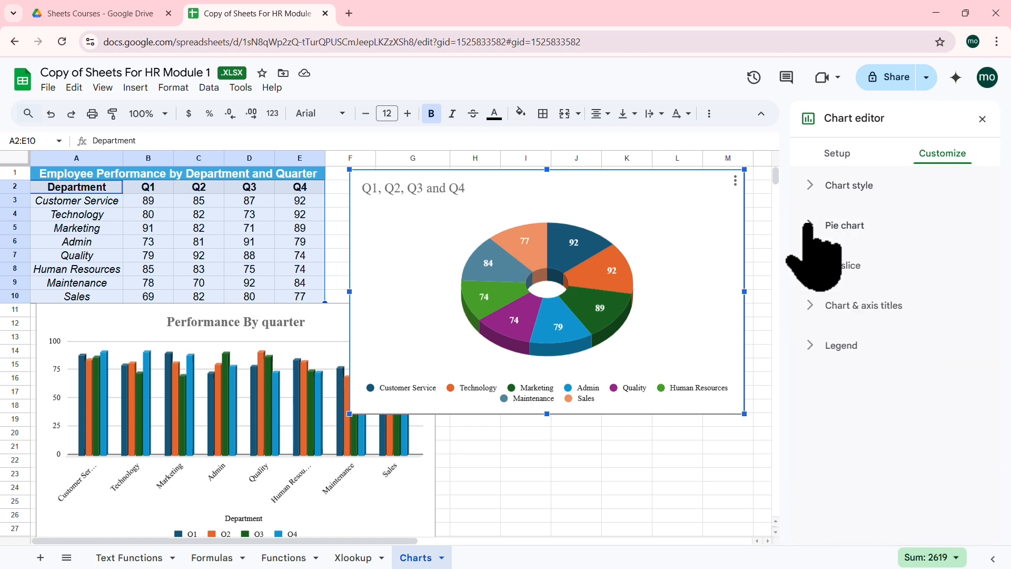
Center the pie chart's title and make it bold
click(809, 307)
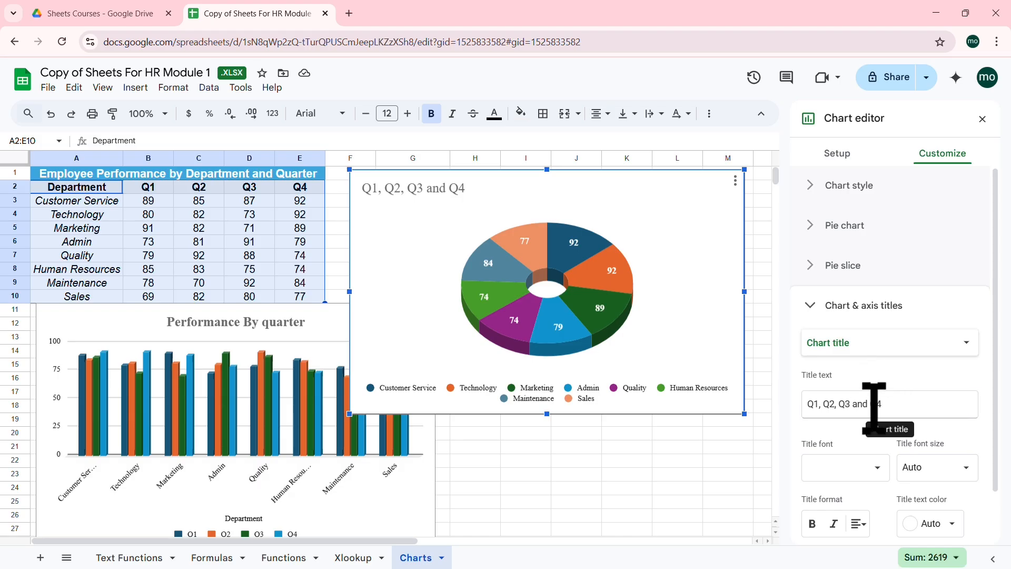
click(857, 523)
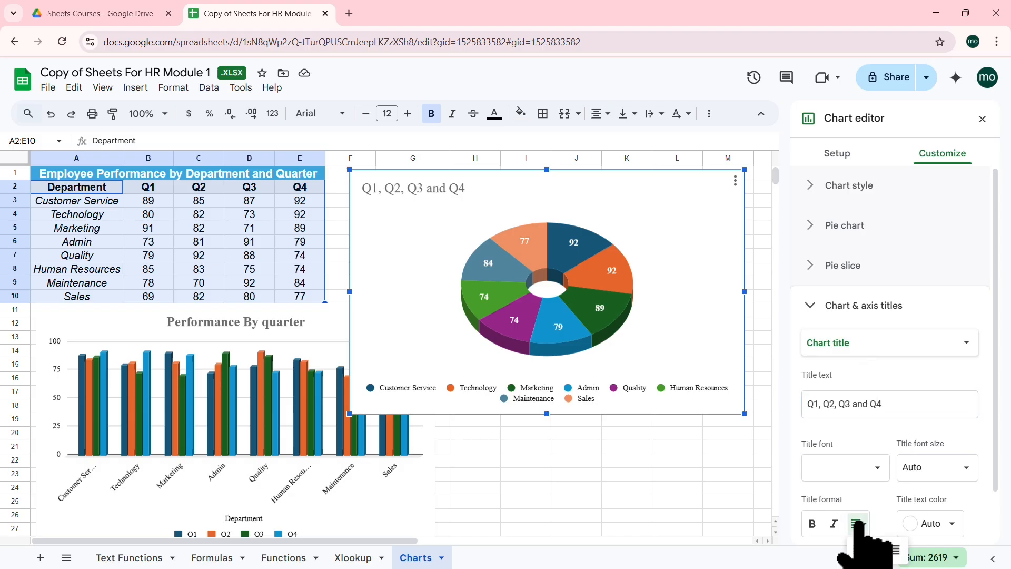
click(877, 550)
click(812, 523)
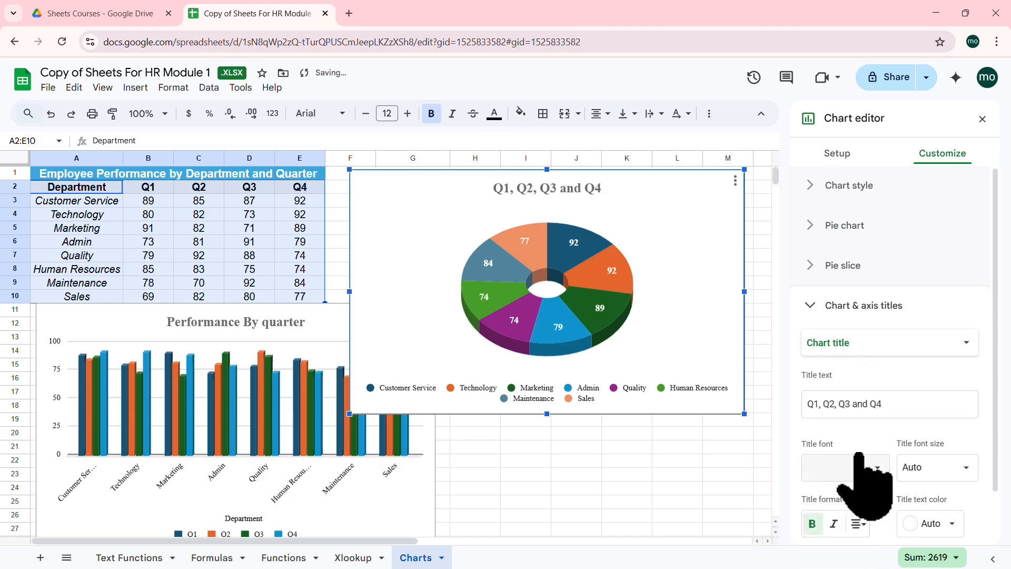
Change the pie chart's title text to "Q4 Performance"
click(890, 406)
double_click(860, 405)
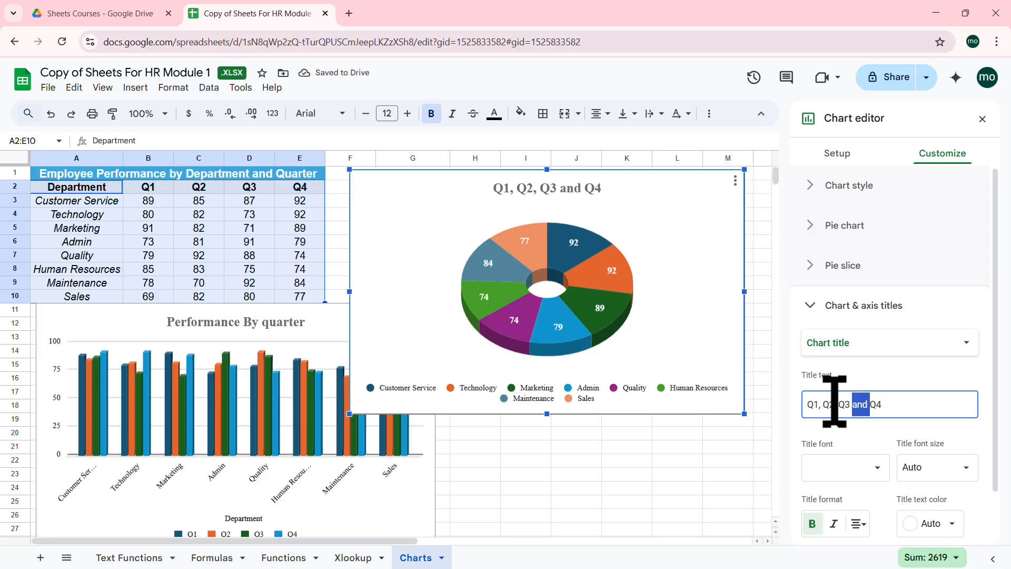
shift+click(804, 405)
key(BackSpace)
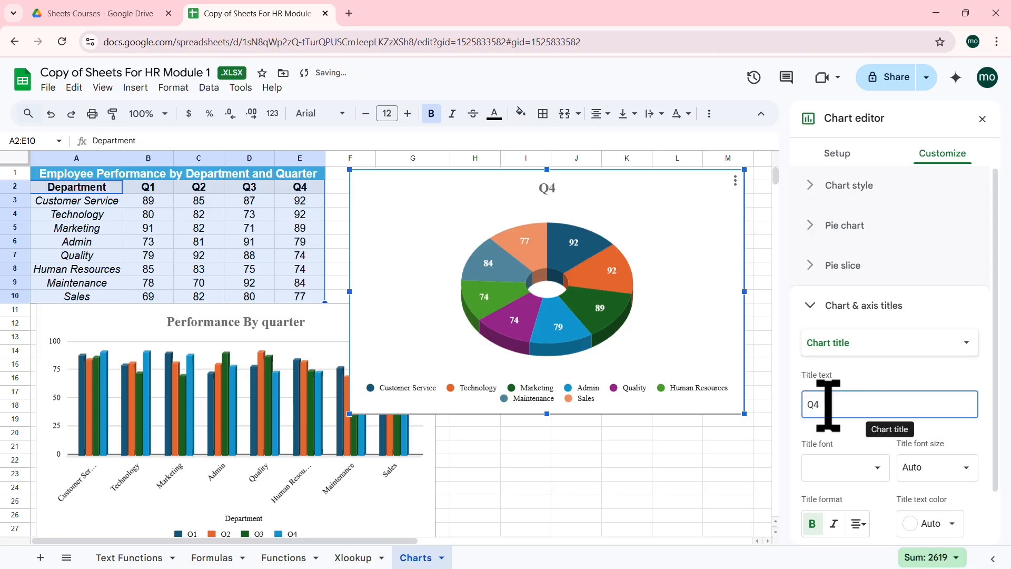
click(828, 404)
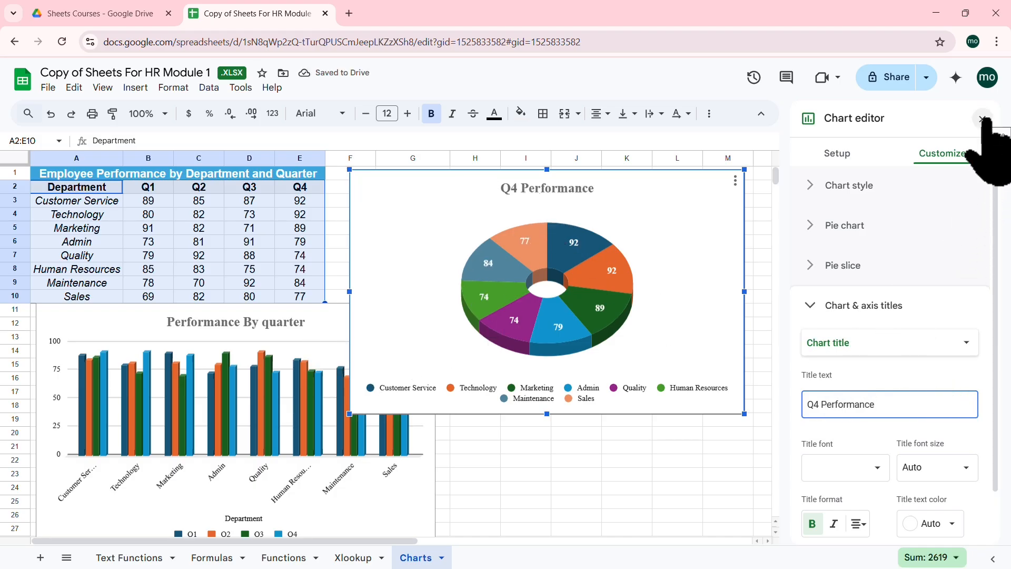
Try a black background on the pie chart
click(808, 186)
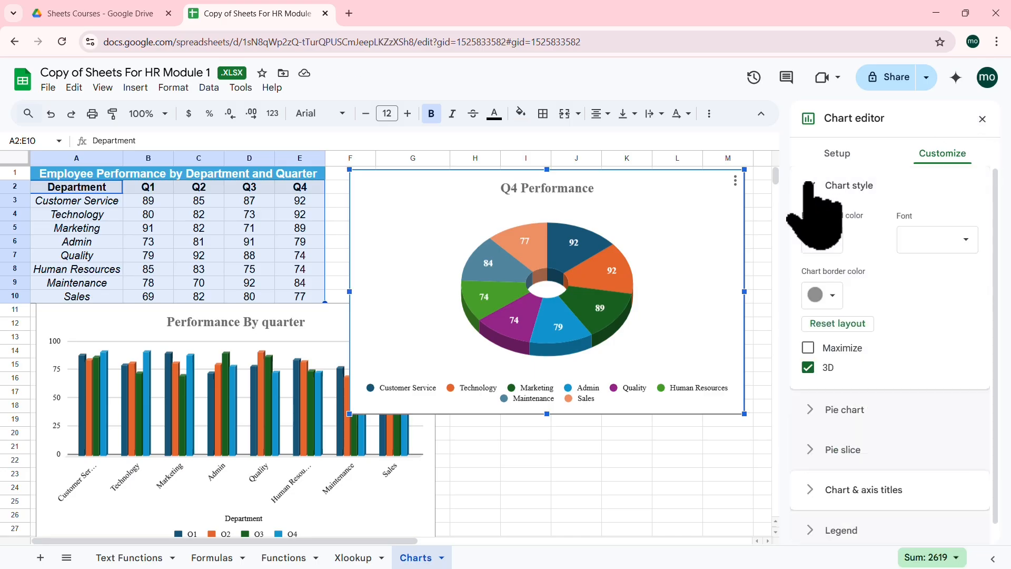
click(831, 243)
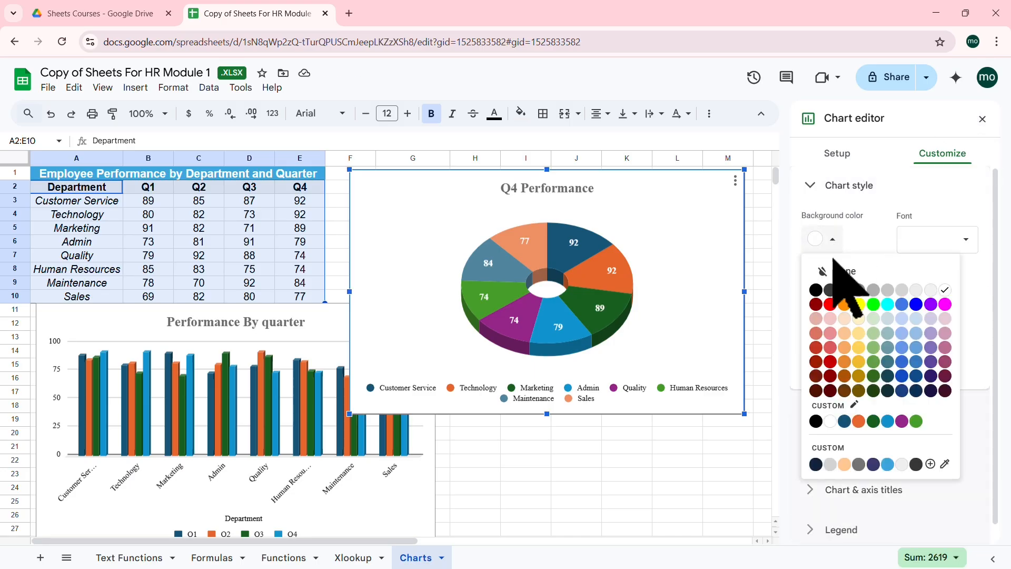
click(816, 290)
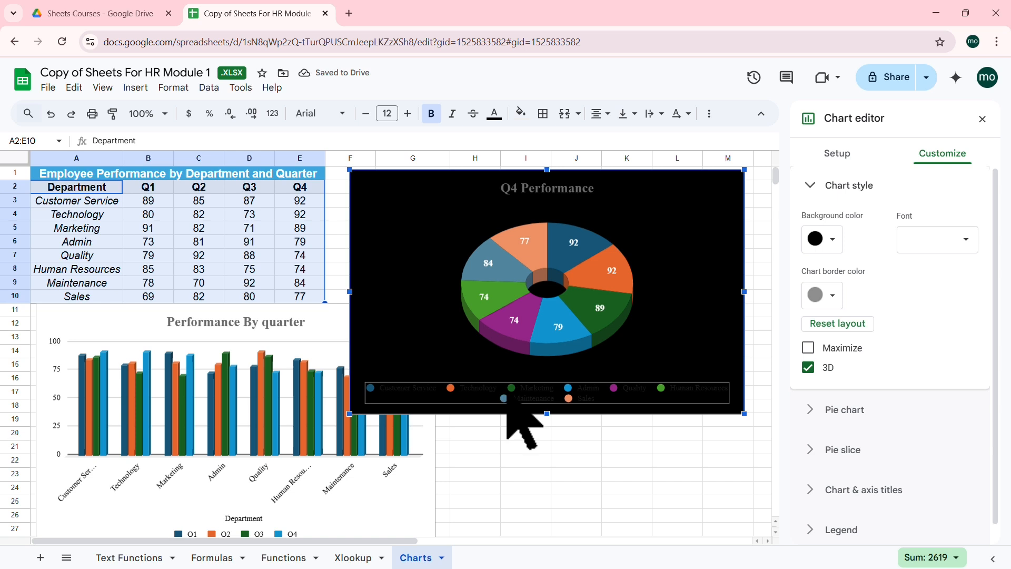
Set the pie chart's background color to light gray and close the chart editor
click(833, 240)
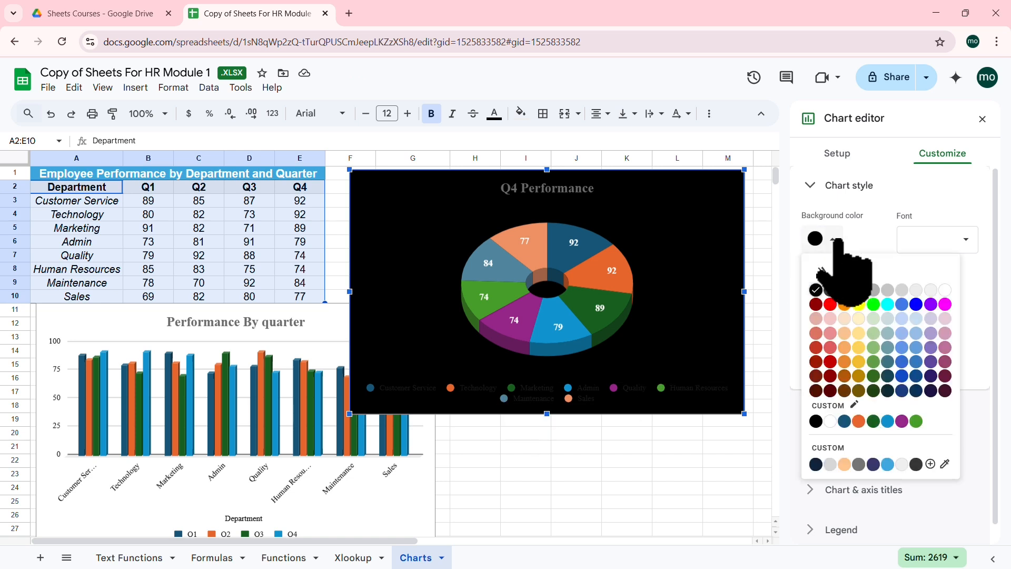
click(901, 290)
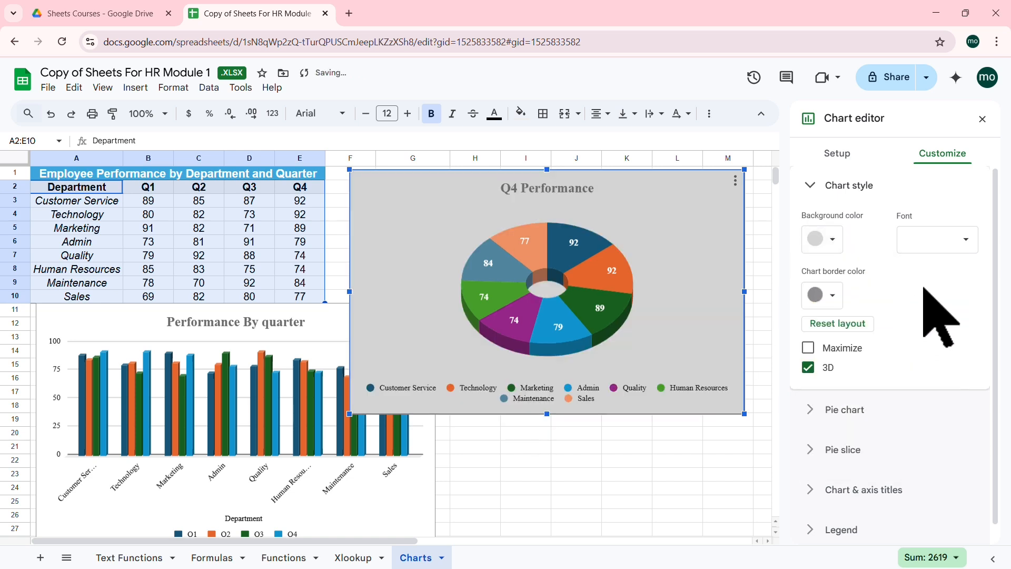
click(982, 118)
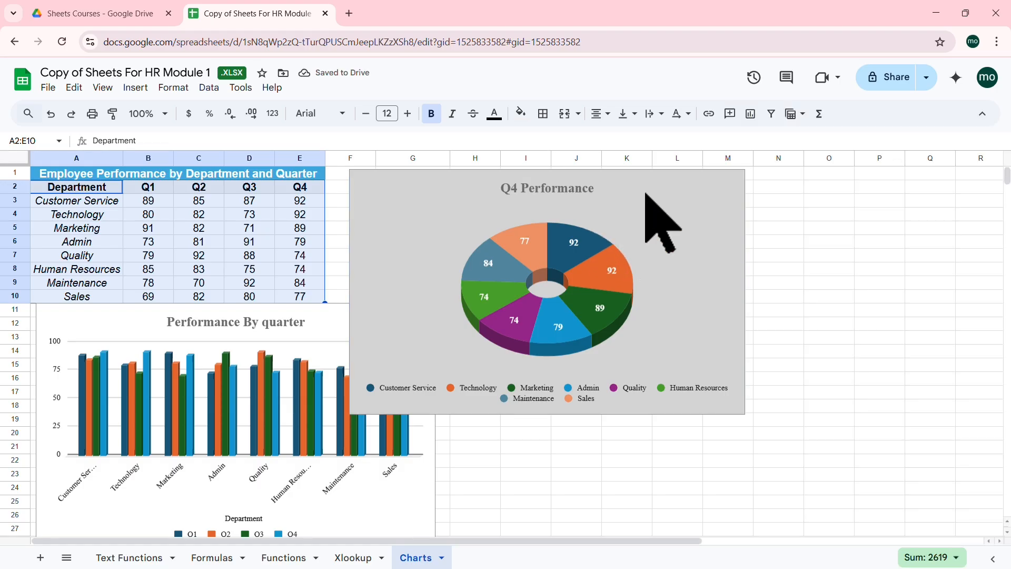
Arrange the pie chart beside the quarterly column chart, aligning both just below the data table
drag(637, 190, 722, 315)
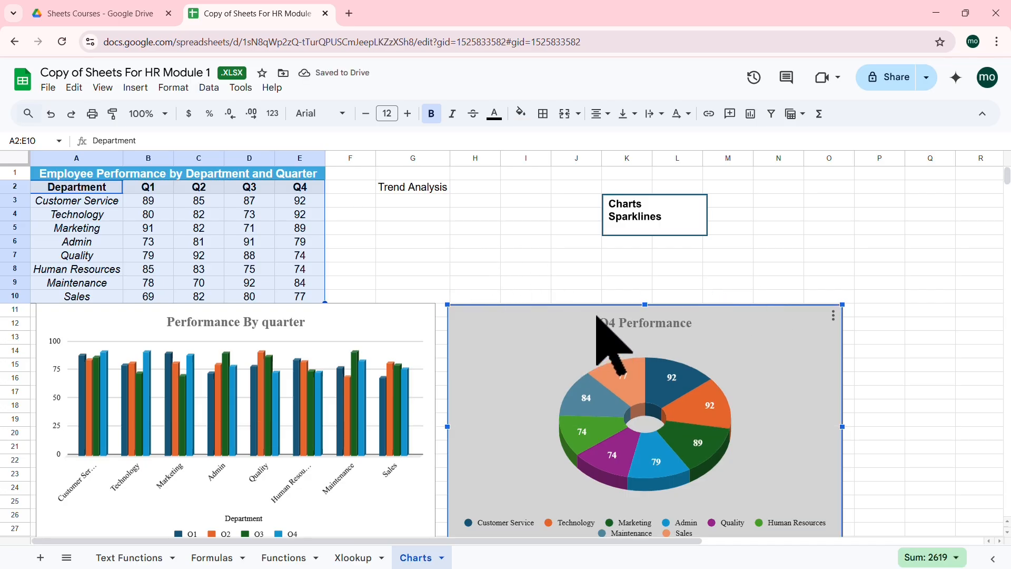
click(346, 314)
drag(346, 313, 343, 322)
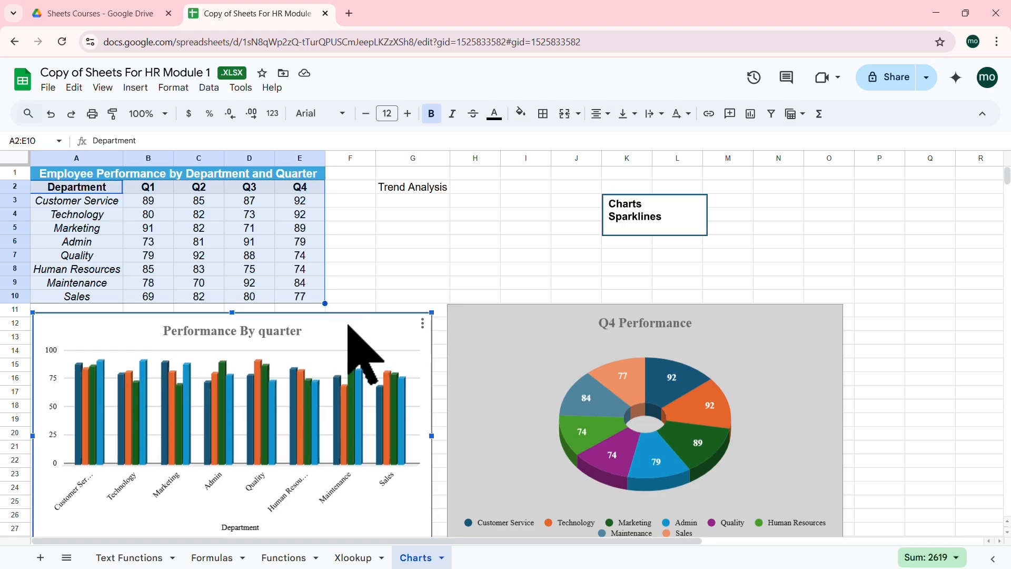
scroll(568, 303, down, 1)
click(569, 301)
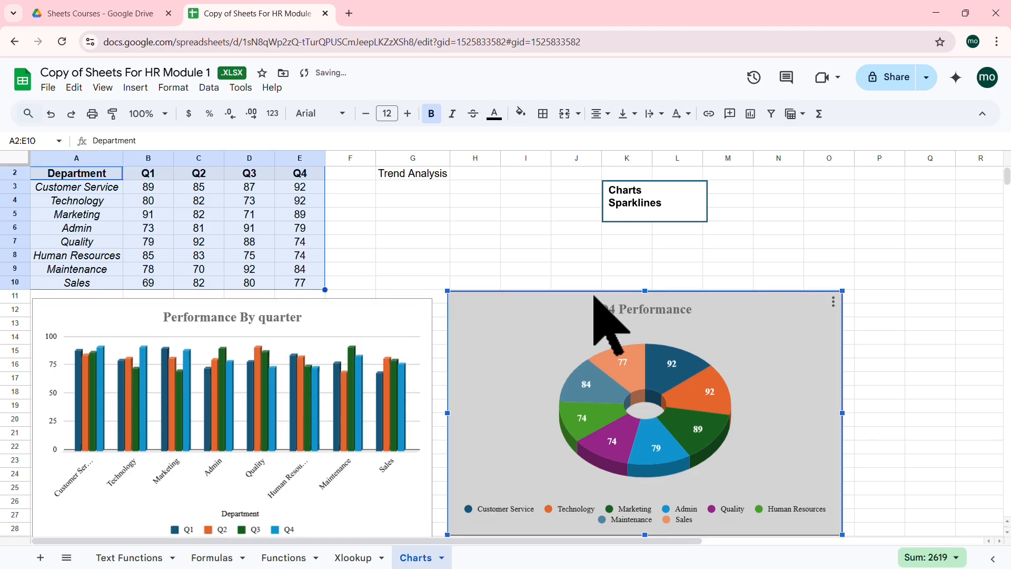
drag(591, 290, 590, 304)
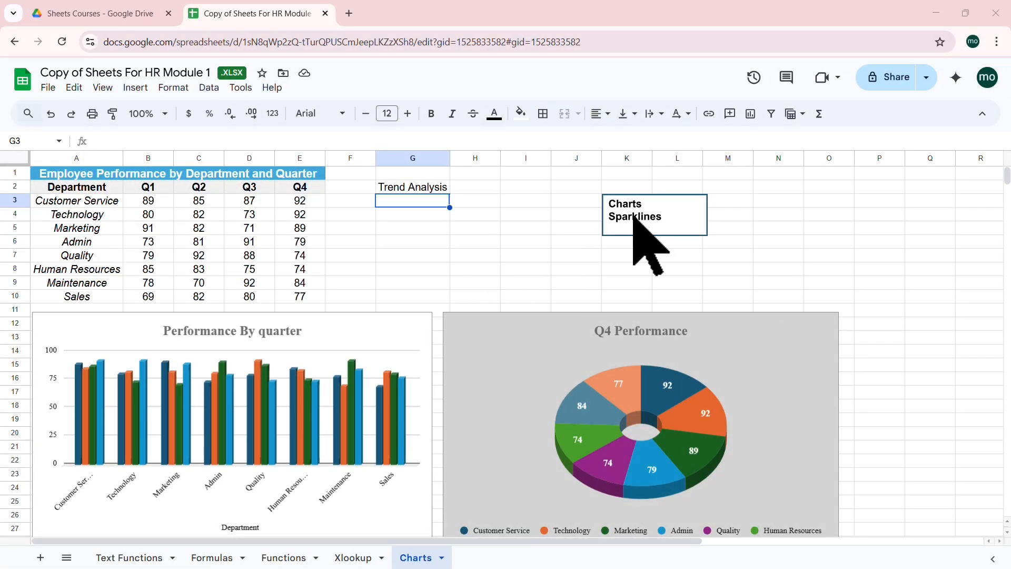
drag(612, 213, 682, 226)
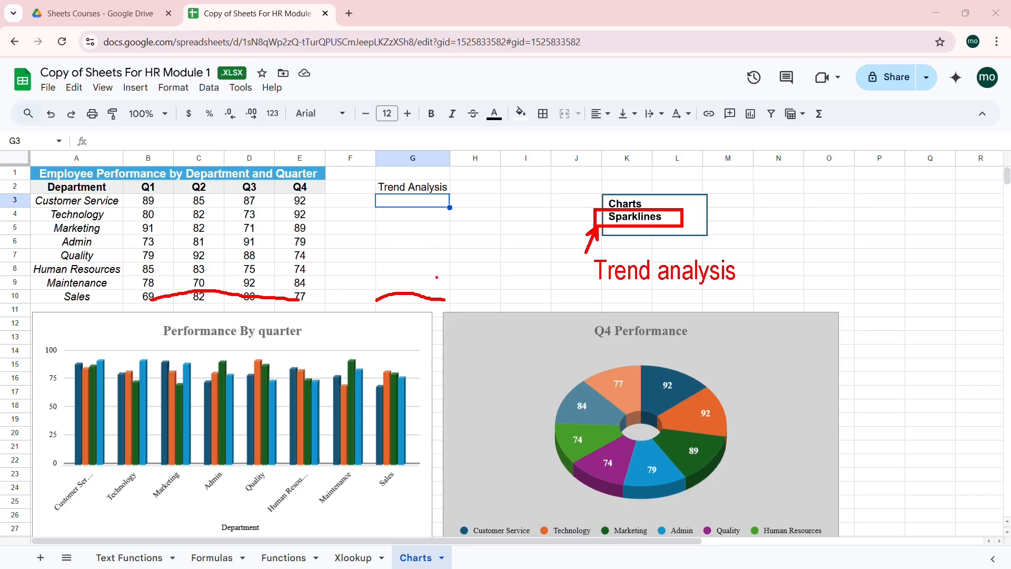
key(Escape)
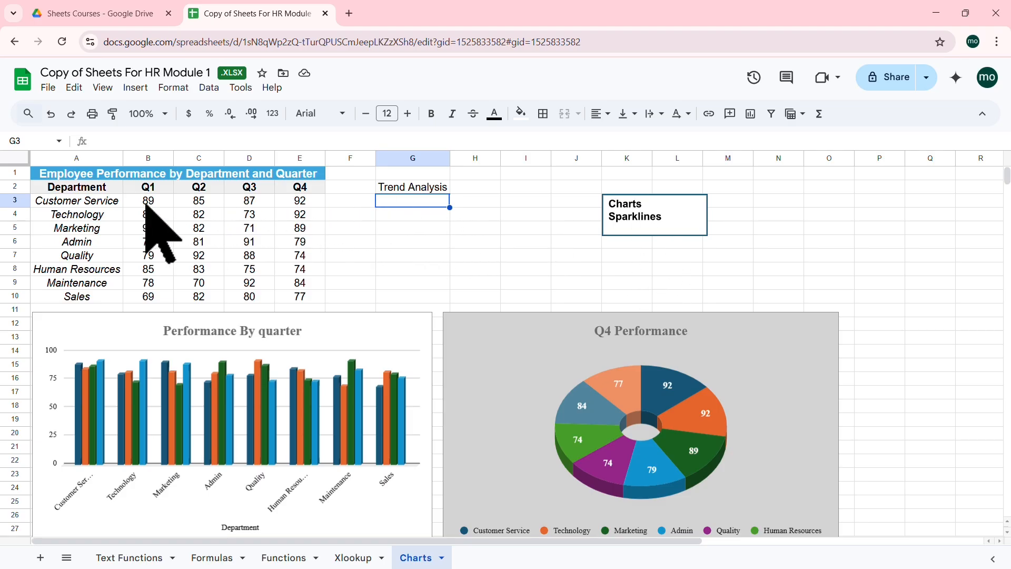
drag(147, 204, 276, 198)
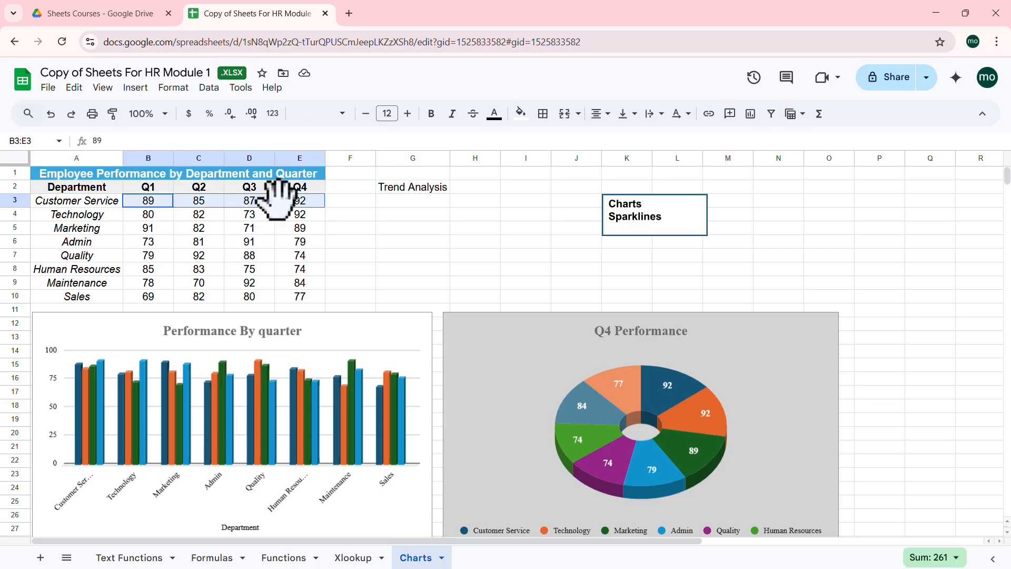
Start a SPARKLINE formula in cell G3 under Trend Analysis
click(400, 203)
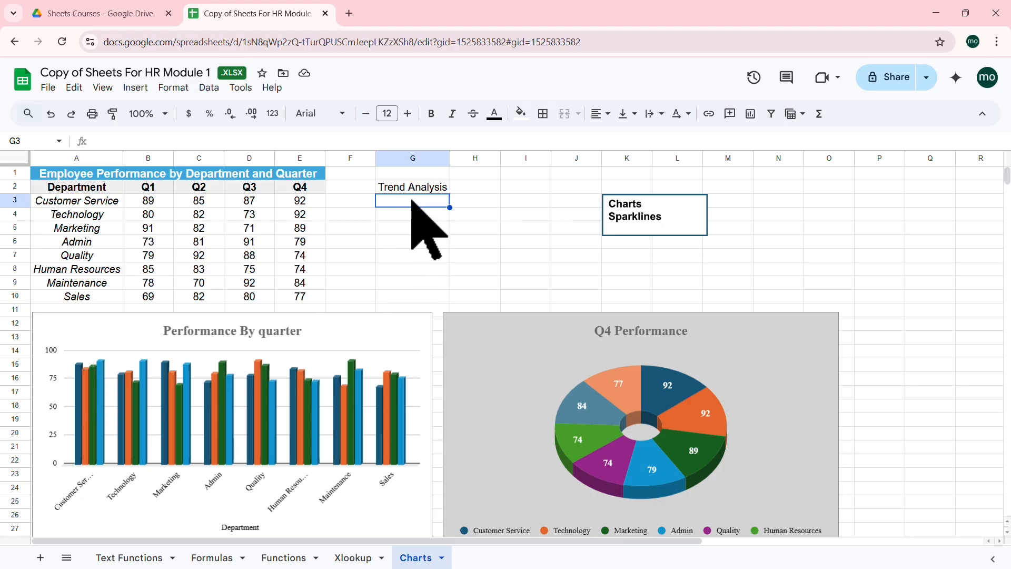
text(=)
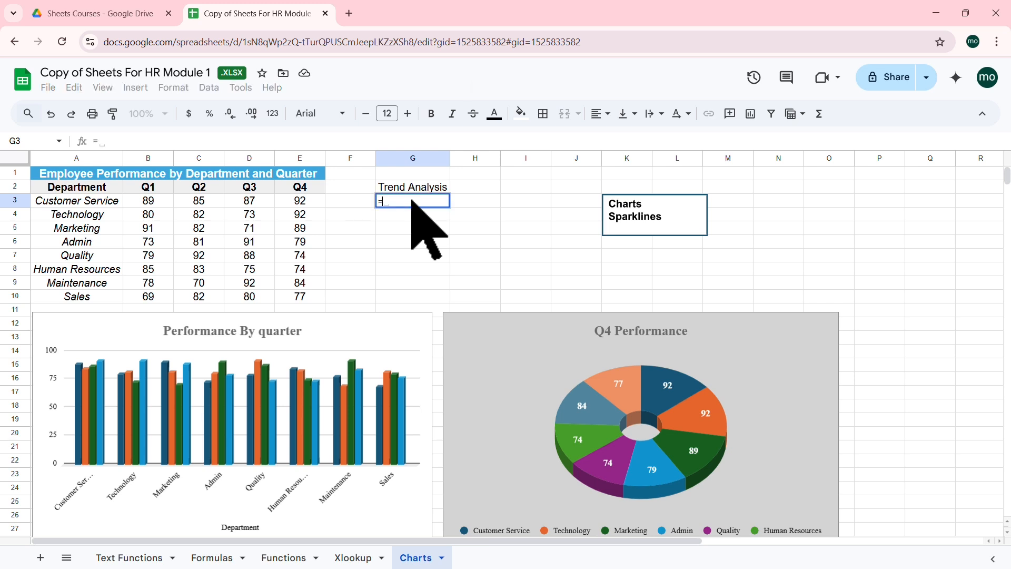
text(i)
key(BackSpace)
text(sp)
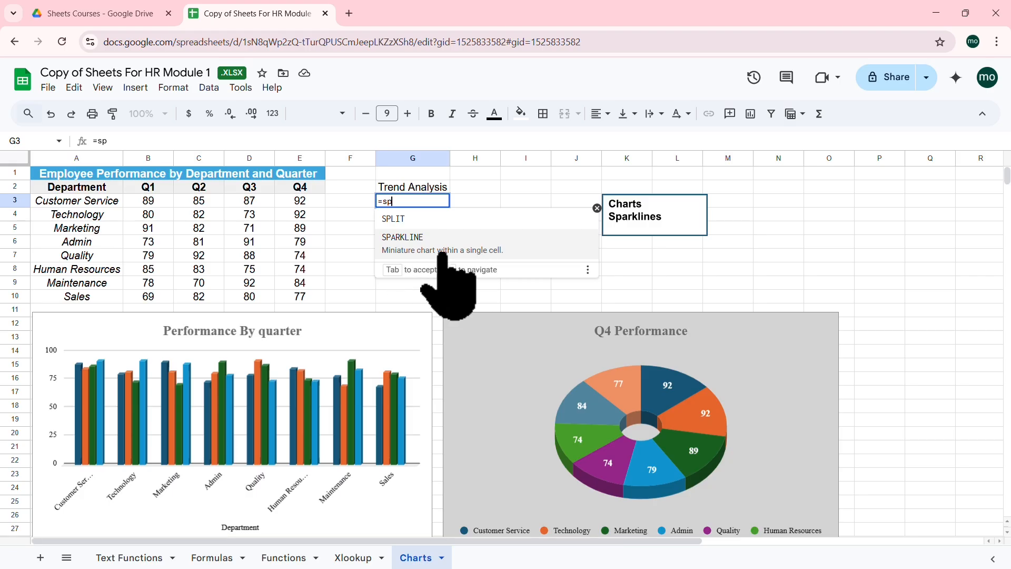
click(414, 244)
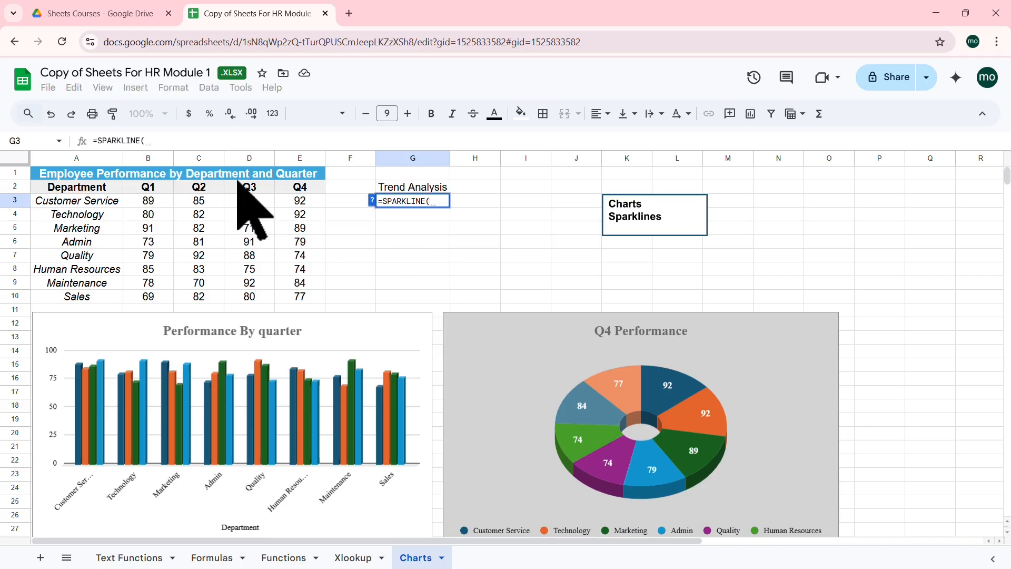
Check the SPARKLINE function's help and complete the formula with the Customer Service range B3:E3
click(163, 141)
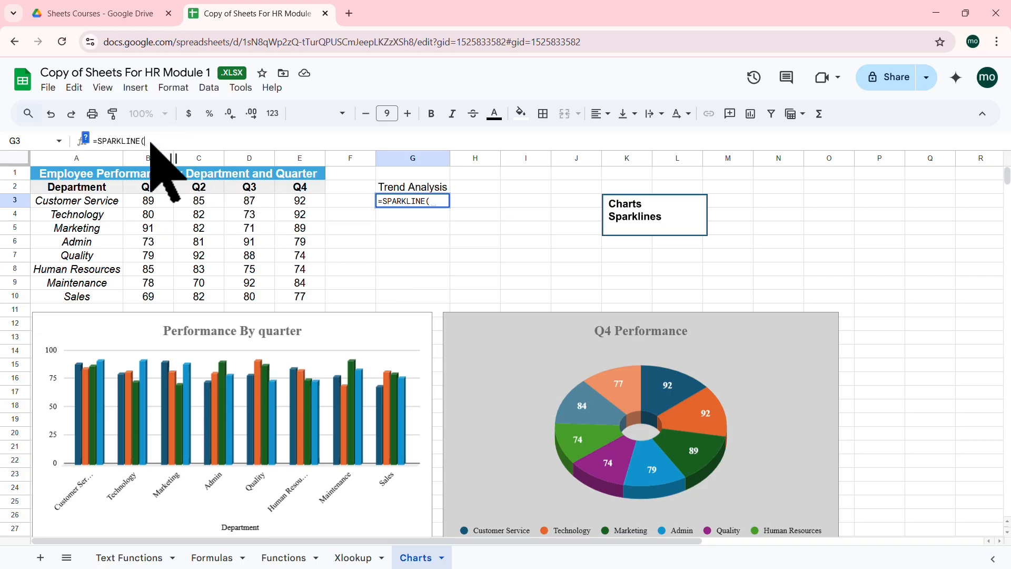
click(84, 137)
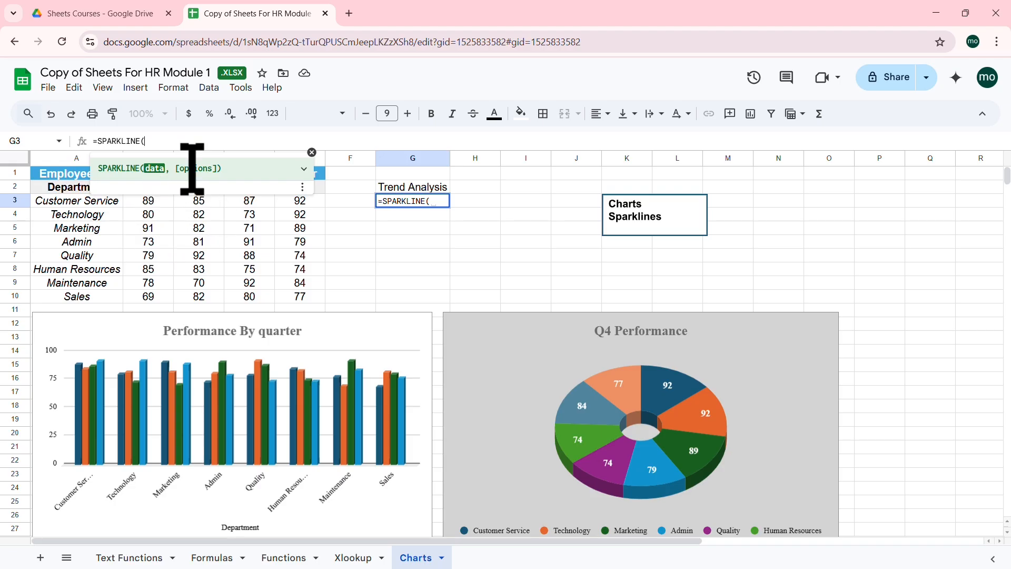
click(304, 169)
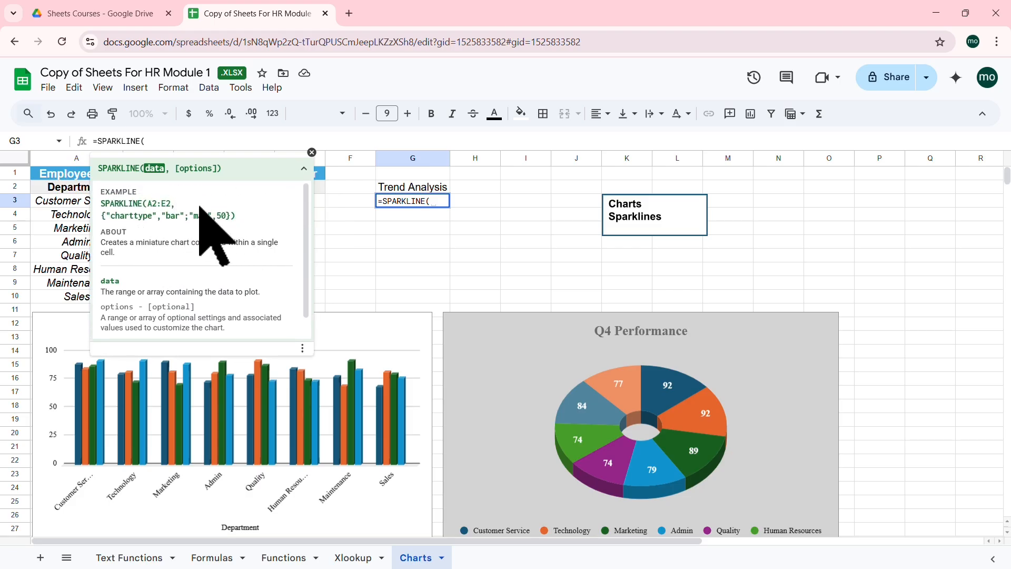
click(312, 153)
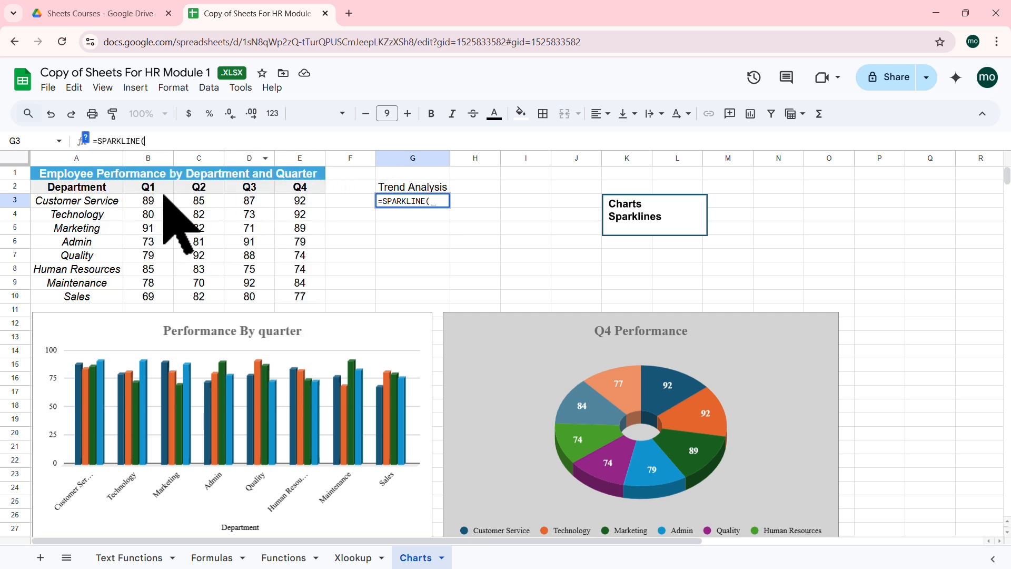
drag(151, 204, 298, 203)
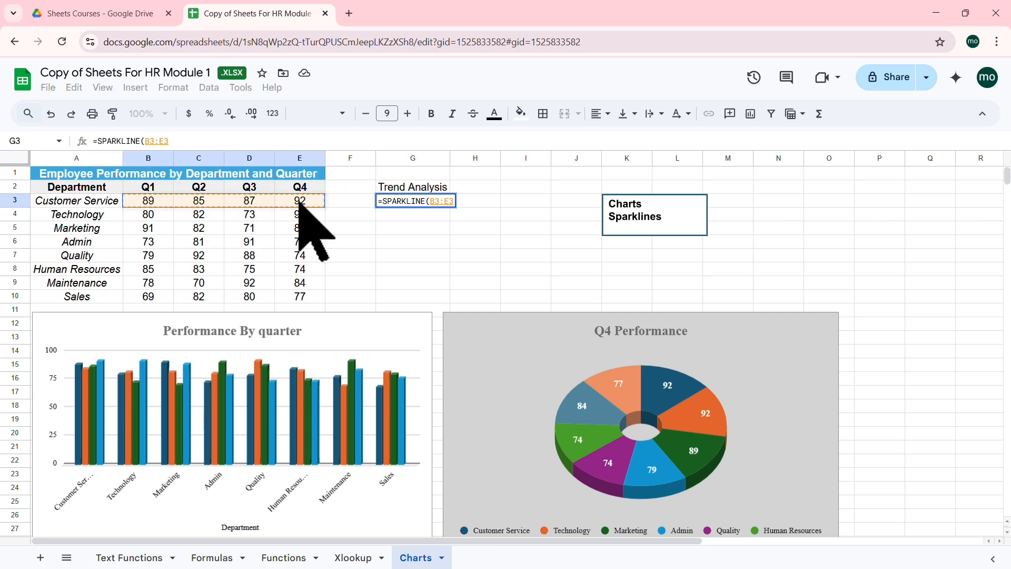
text())
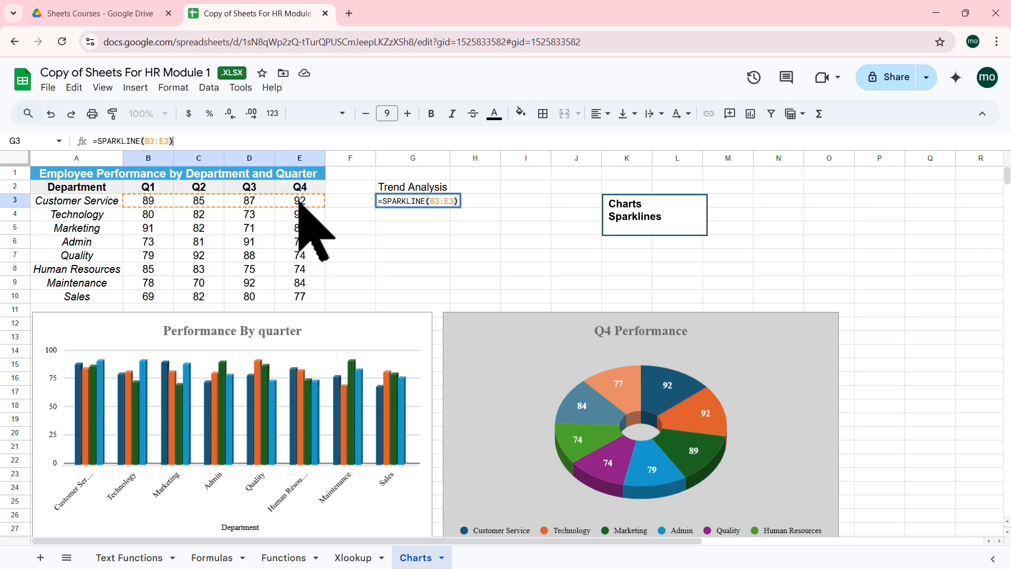
key(Return)
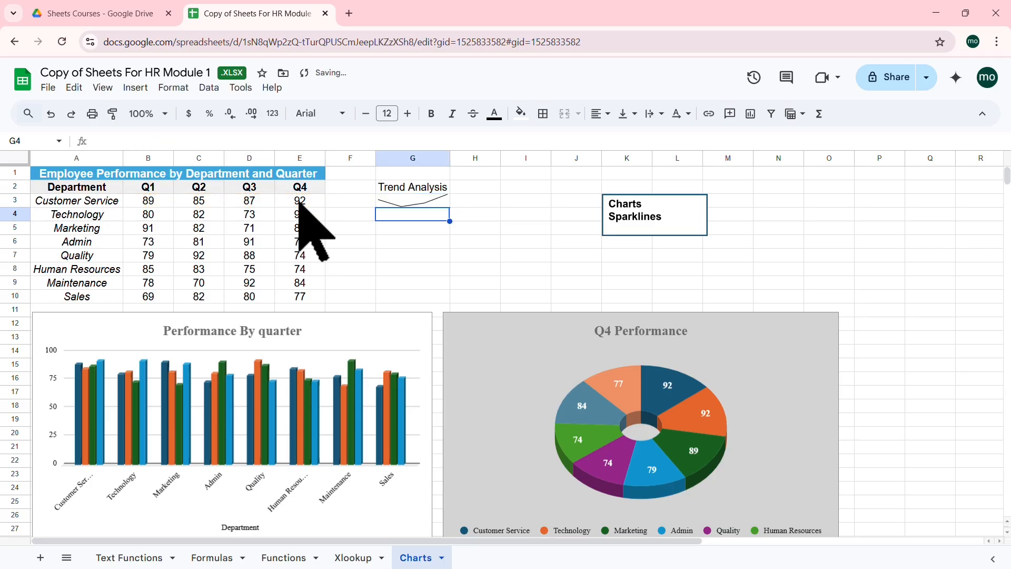
Widen column G and increase the height of row 3 to enlarge the Customer Service sparkline
click(421, 200)
drag(455, 161, 500, 159)
drag(21, 207, 21, 233)
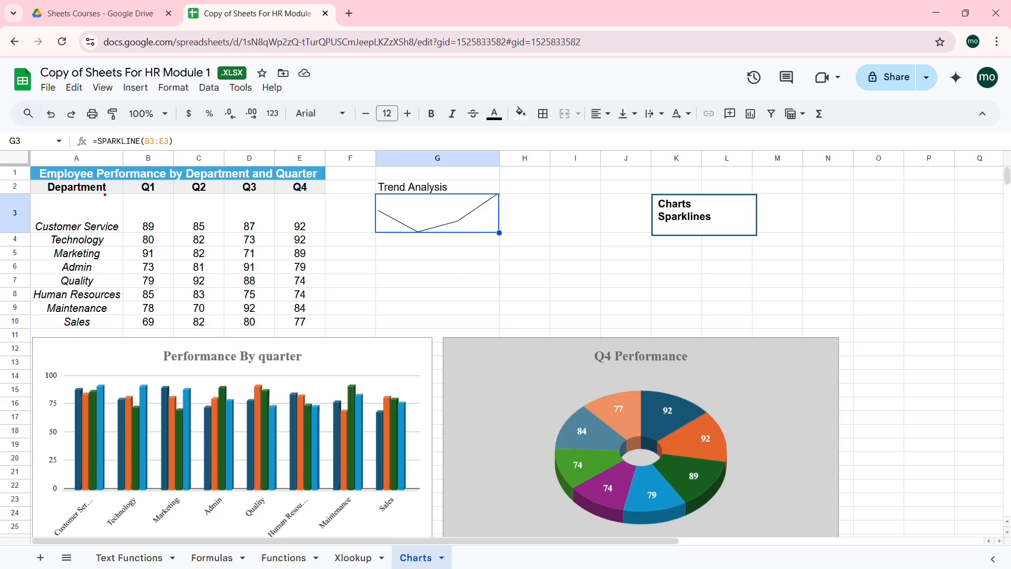
drag(100, 182, 260, 281)
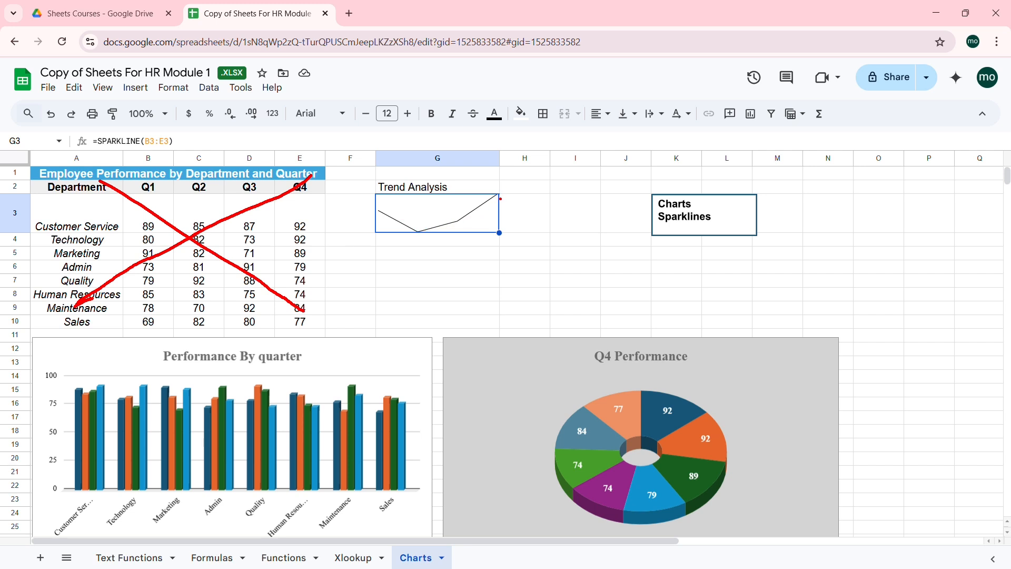
key(Escape)
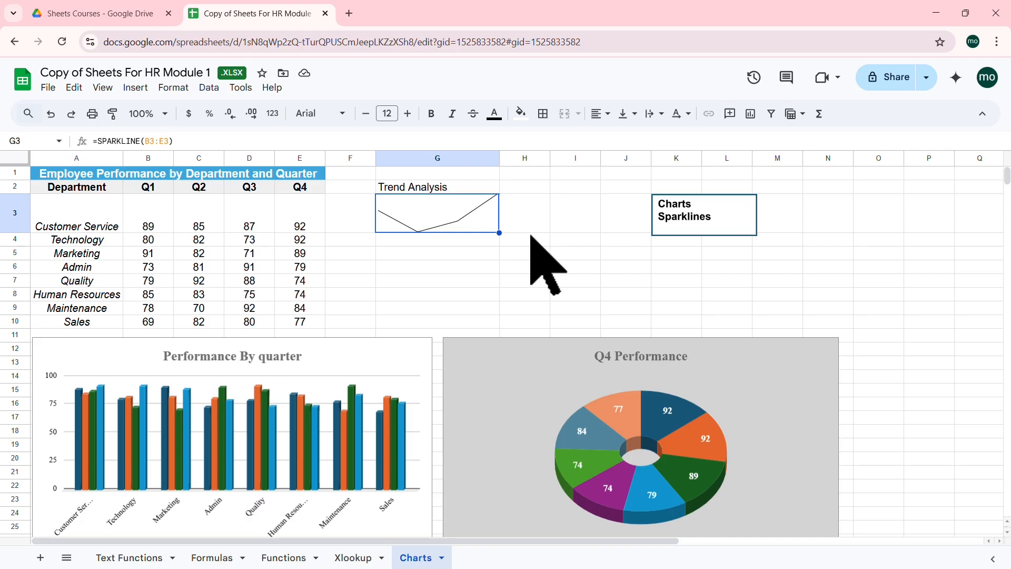
Fill the sparkline formula from G3 down to G10 for all the remaining departments
drag(499, 233, 492, 317)
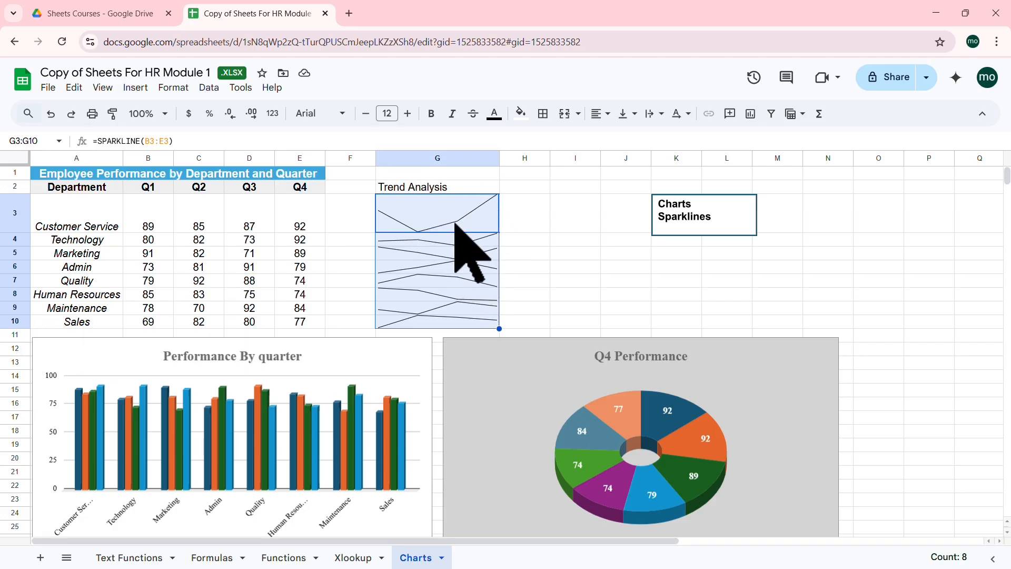
click(263, 242)
click(19, 239)
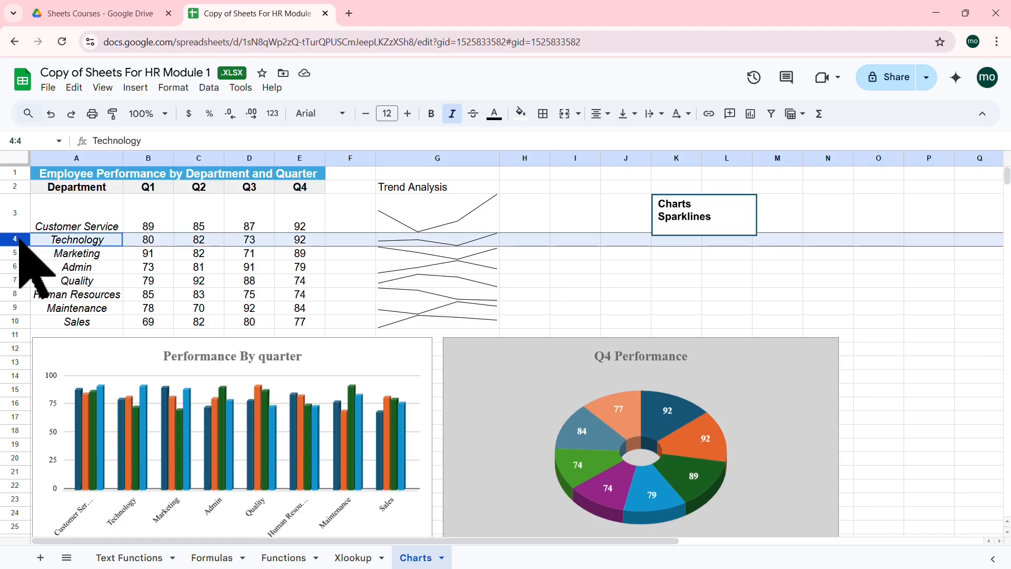
drag(20, 239, 21, 322)
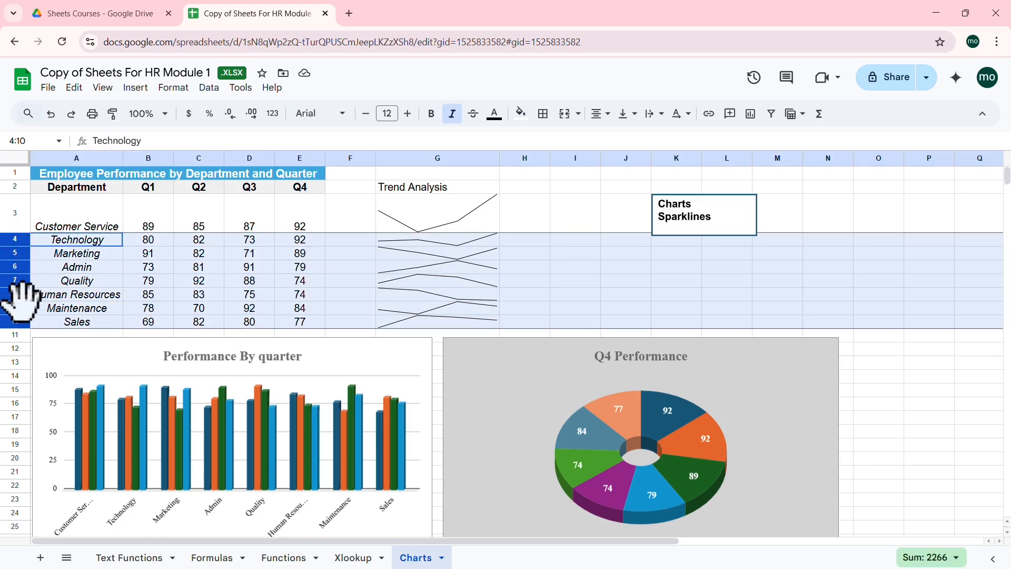
right_click(19, 258)
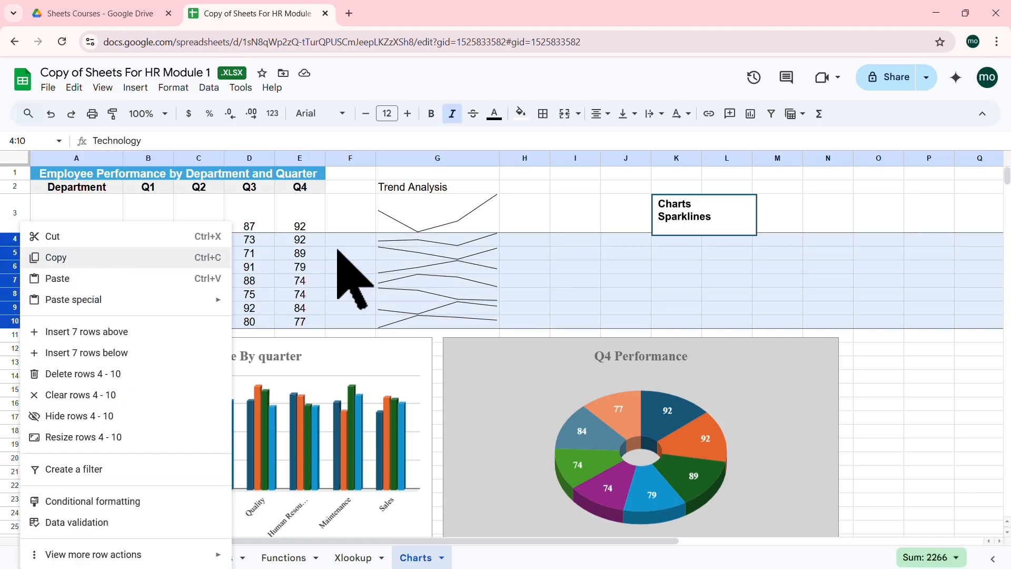
click(403, 241)
Resize rows 3 to 10 to a uniform row height of 40 pixels
drag(15, 215, 20, 319)
right_click(17, 240)
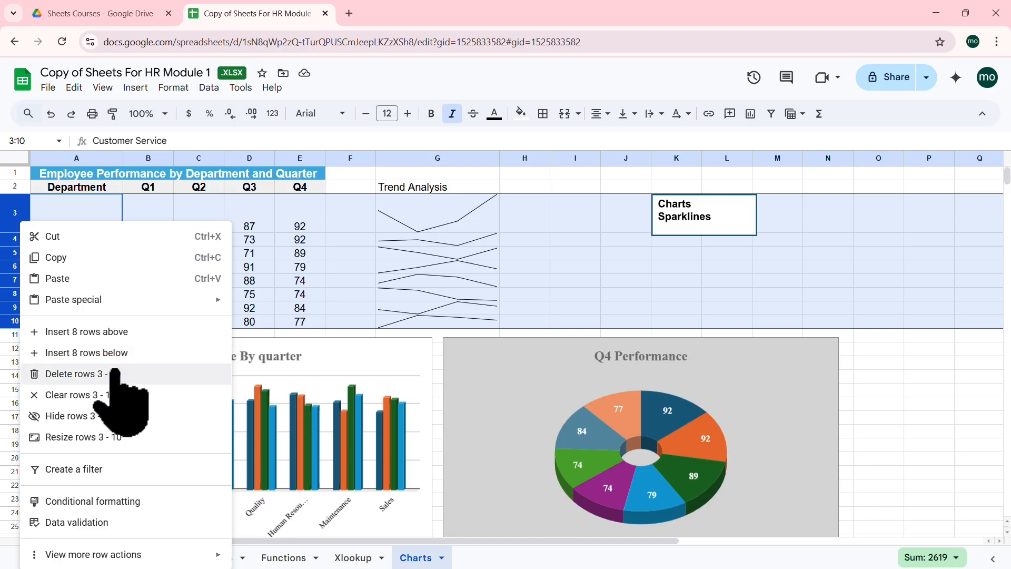
click(93, 437)
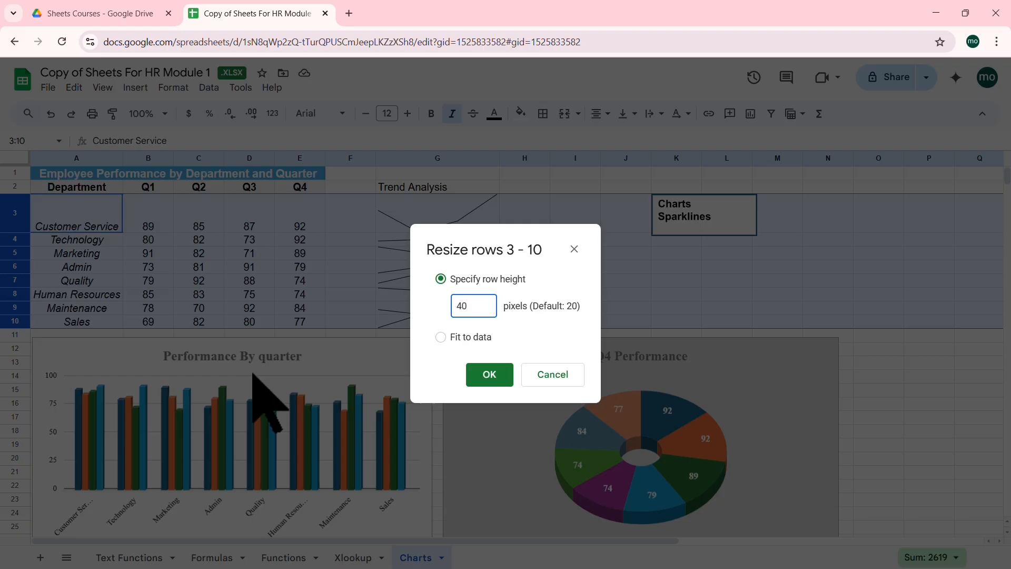
click(486, 374)
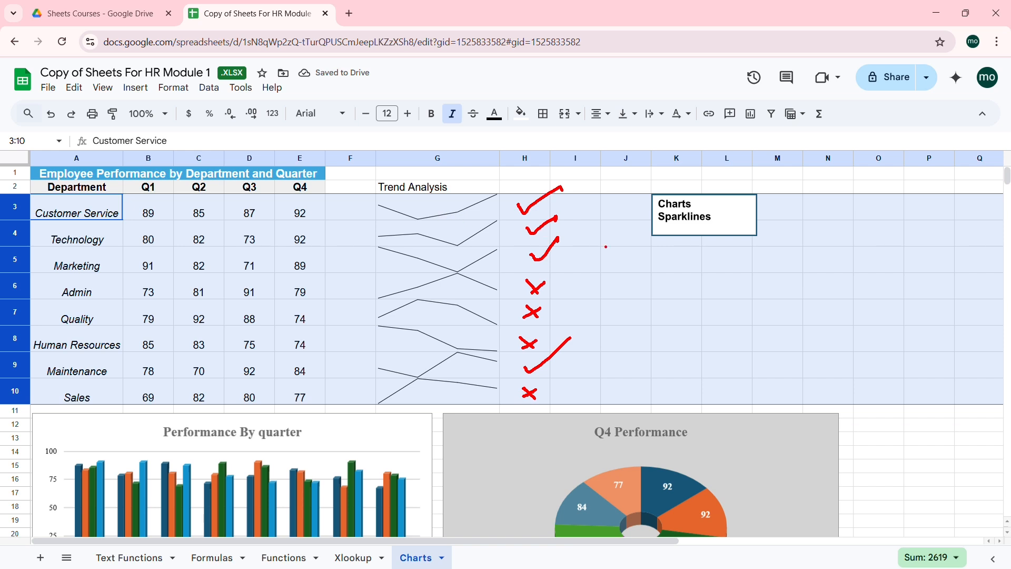
click(579, 286)
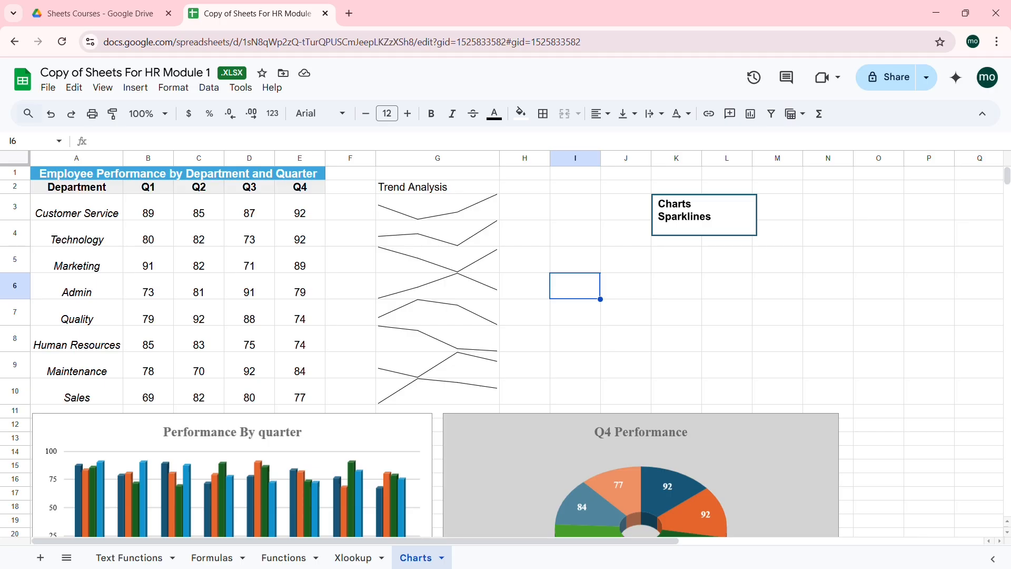
key(Right)
key(Right)
key(Right)
key(Right)
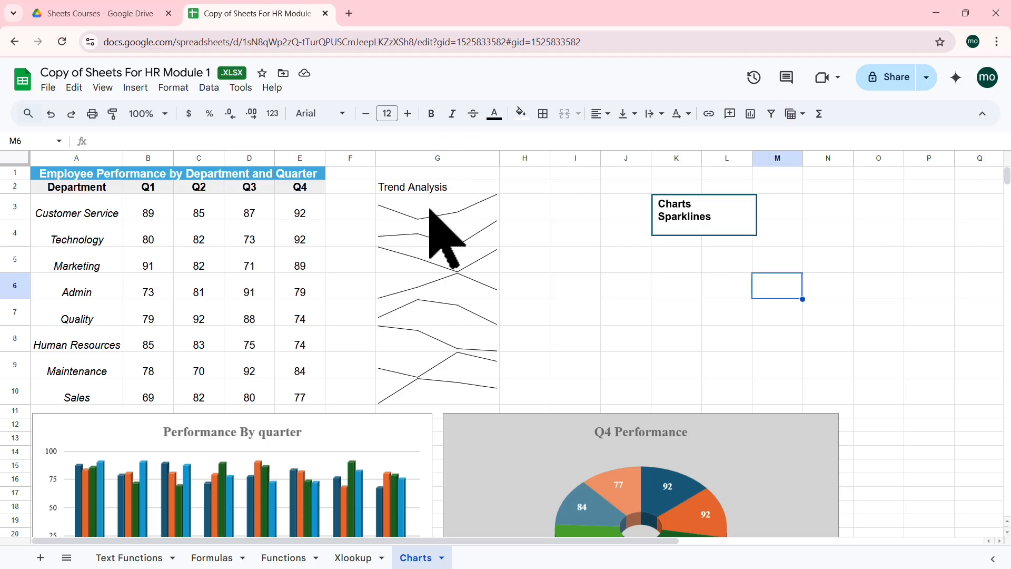
Color the Customer Service sparkline in G3 orange and the Technology sparkline in G4 blue
click(445, 198)
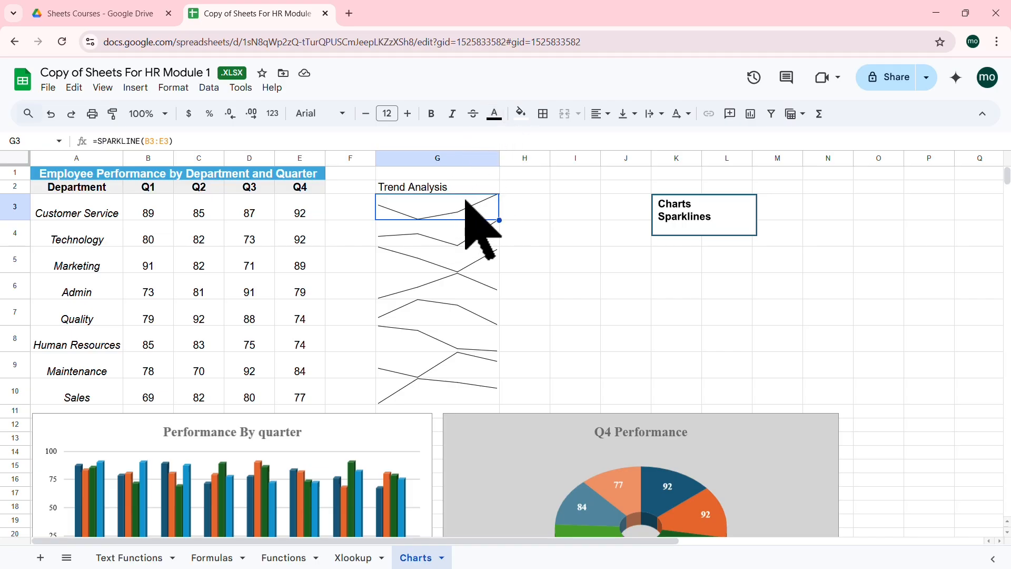
click(494, 114)
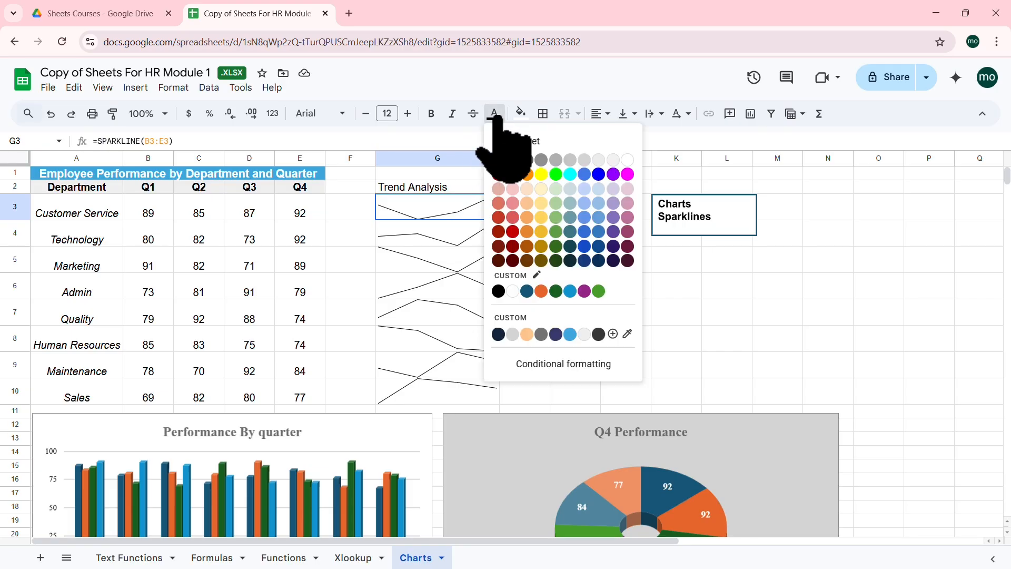
click(528, 178)
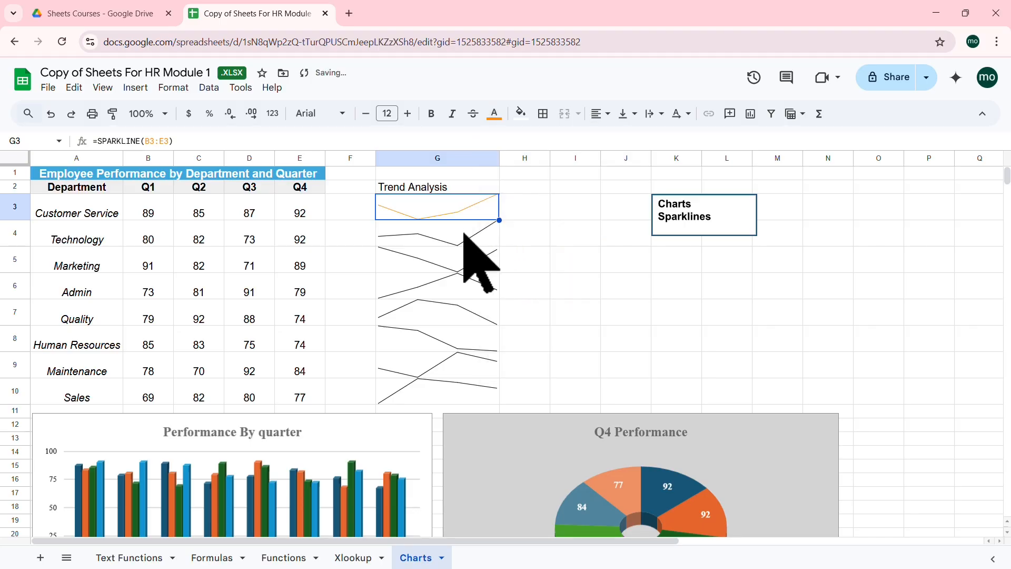
click(463, 233)
click(493, 114)
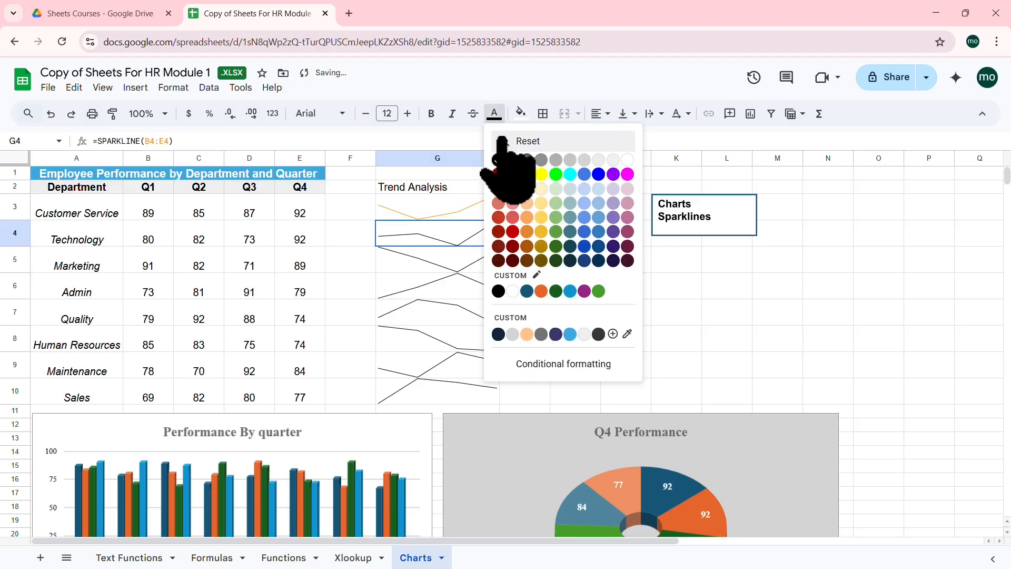
click(598, 175)
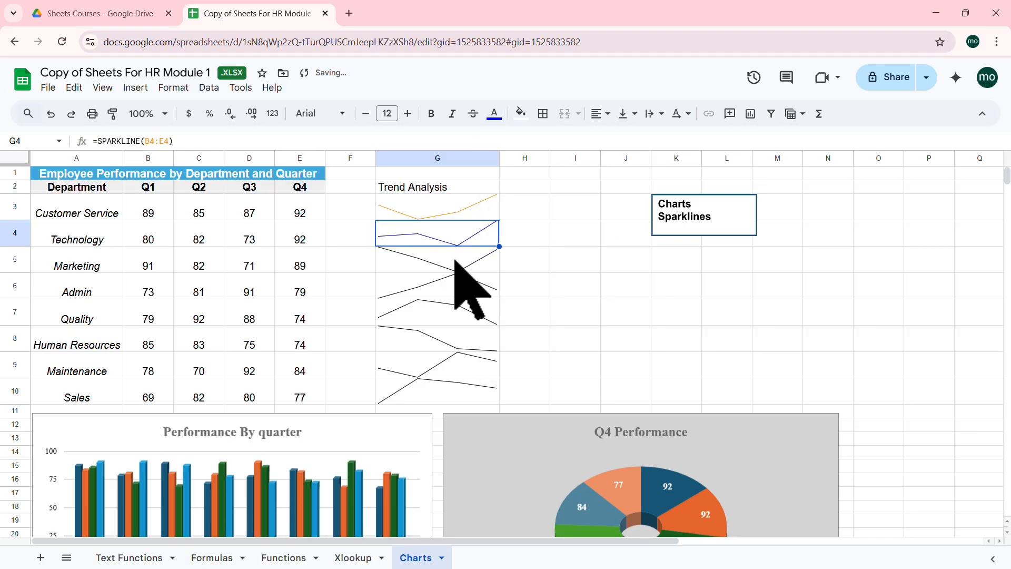
click(456, 261)
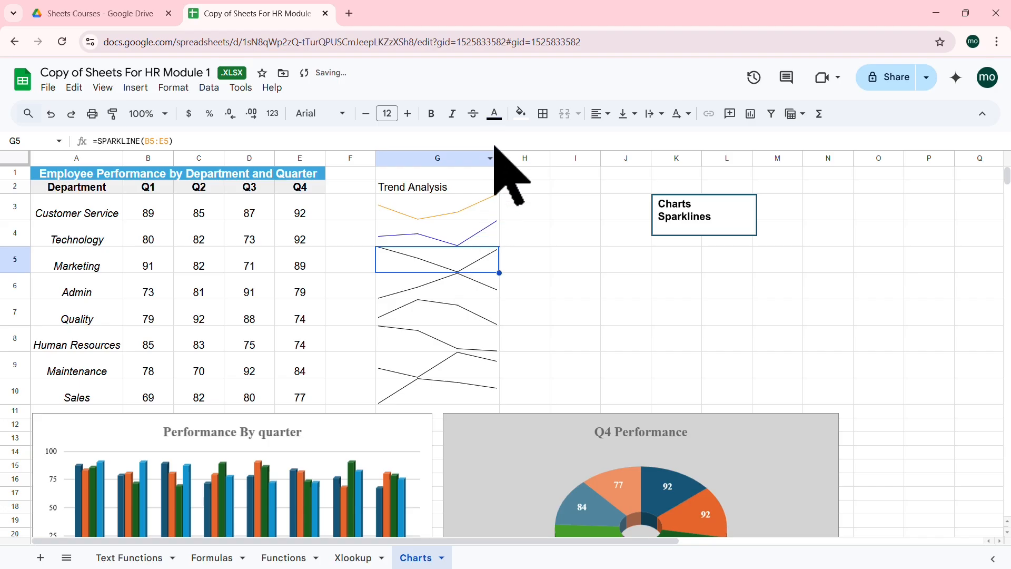
click(458, 211)
click(520, 114)
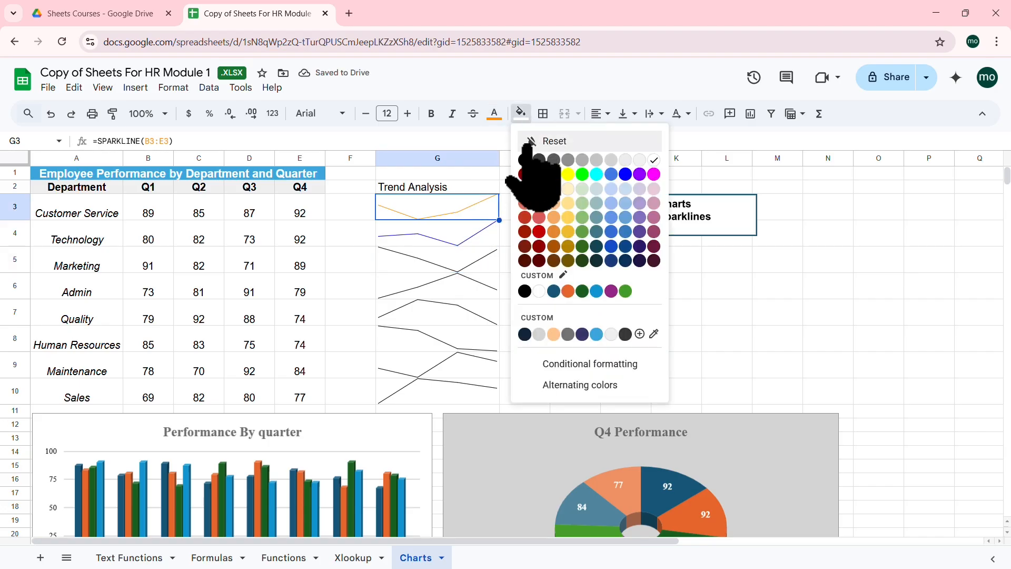
click(758, 260)
Apply a black fill to the Trend Analysis sparkline cells G3:G10
drag(456, 210, 444, 402)
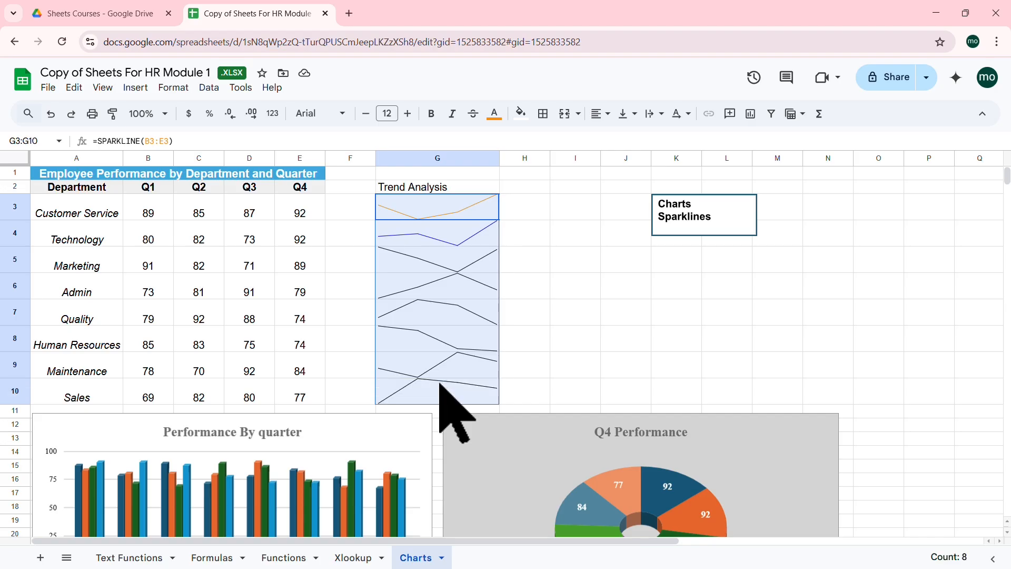
click(520, 114)
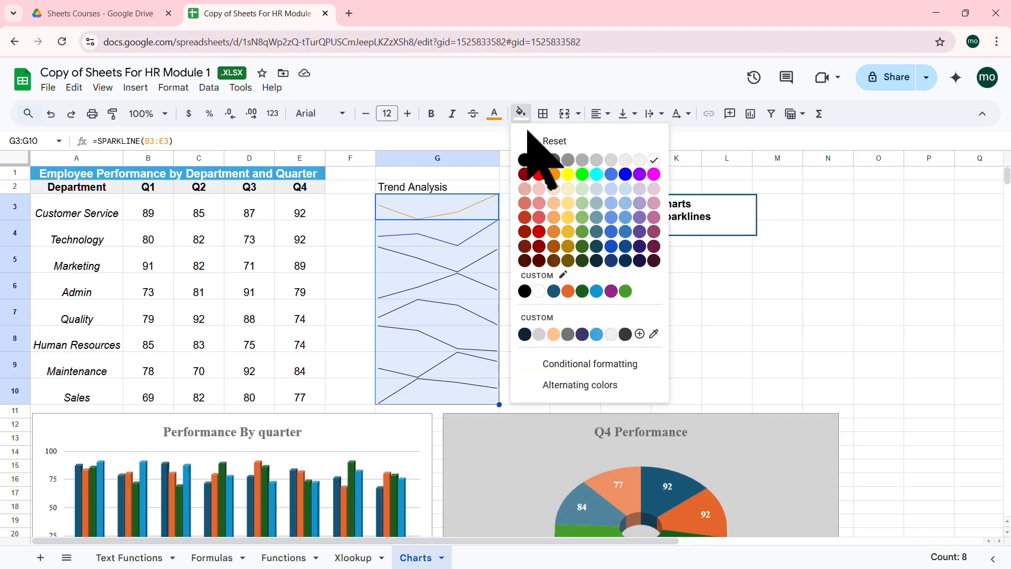
click(525, 161)
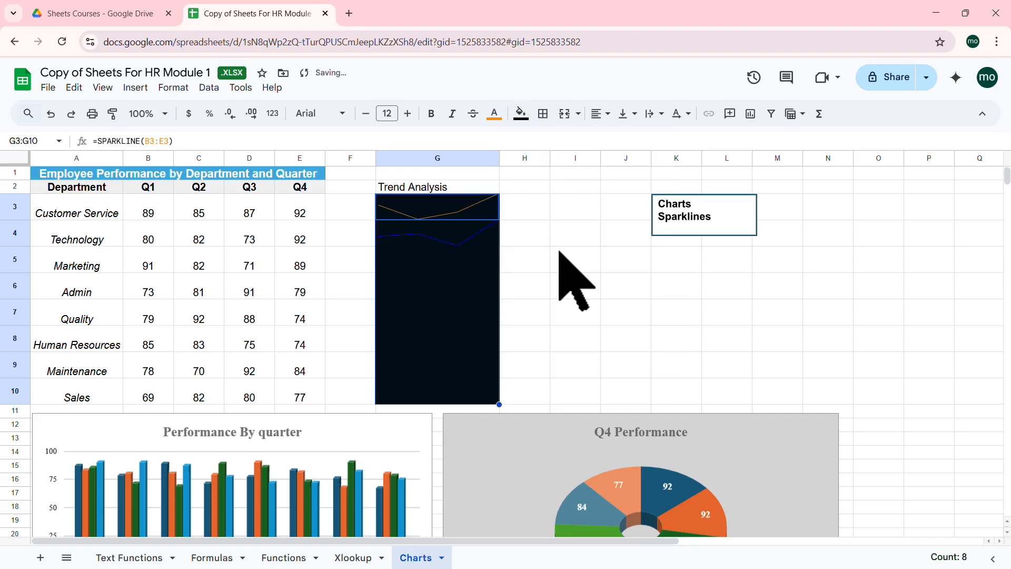
click(561, 254)
Recolor the sparklines in G5:G10, trying purple first and settling on orange
drag(437, 259, 449, 417)
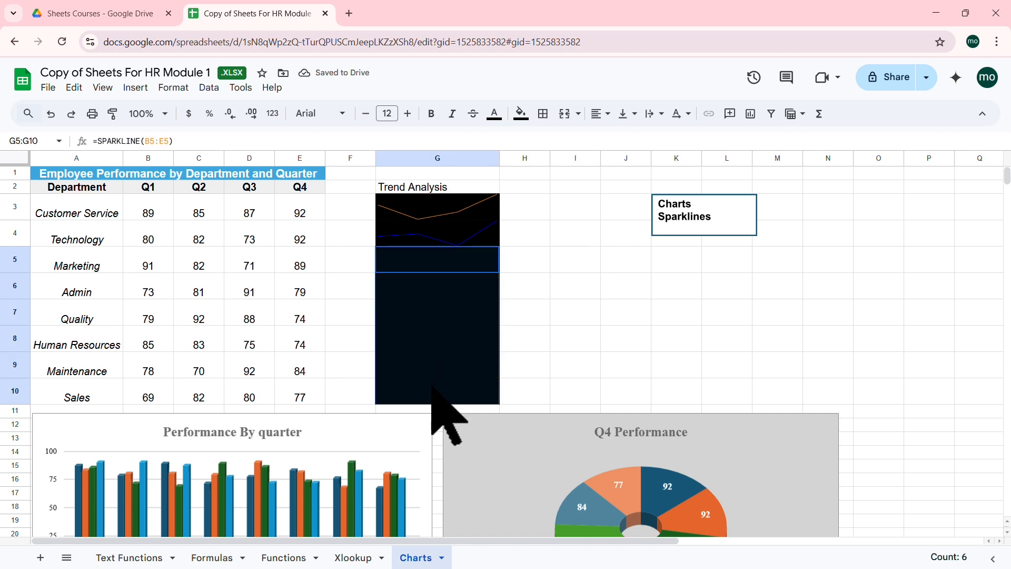
click(494, 114)
click(612, 174)
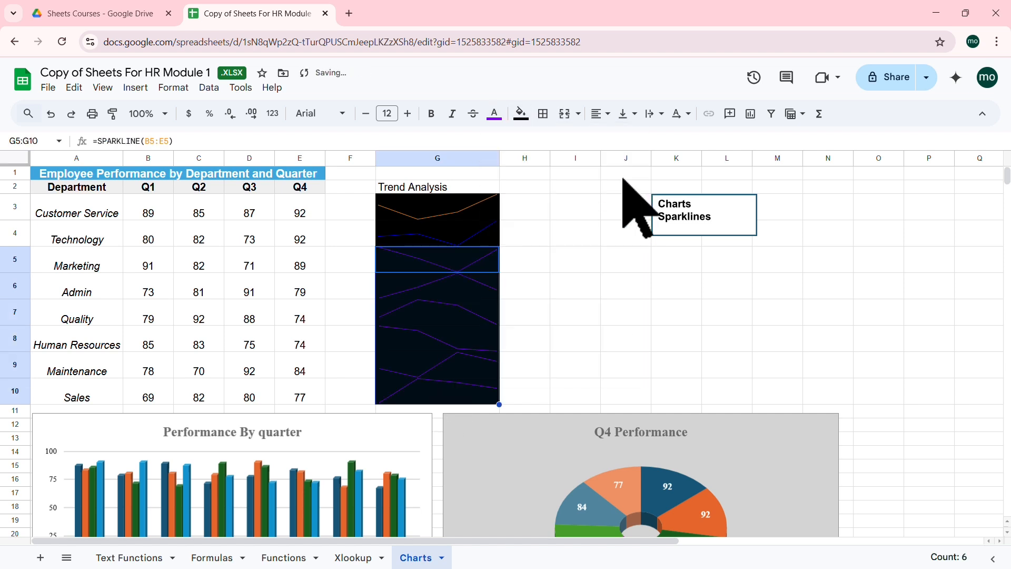
click(495, 114)
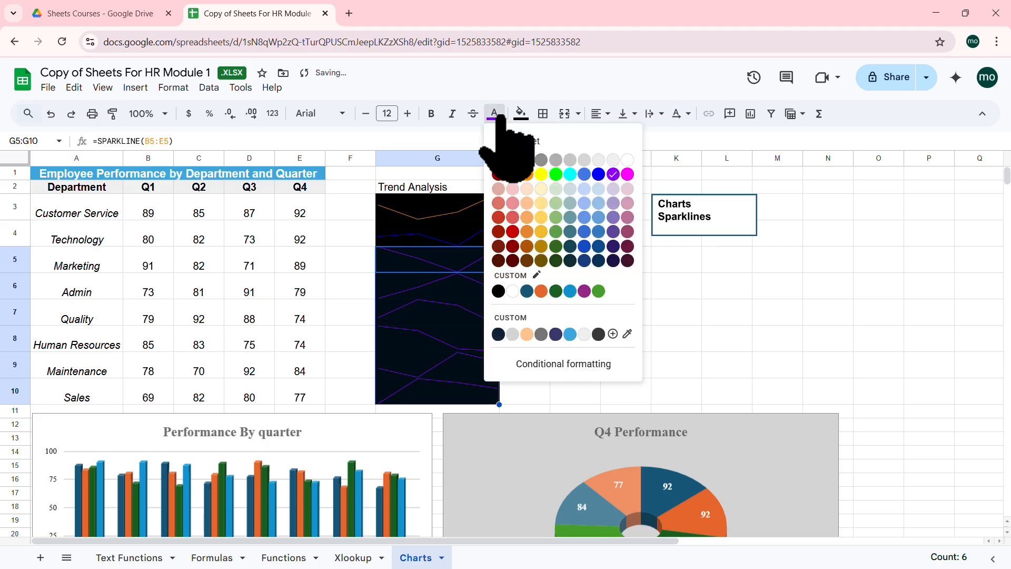
click(527, 175)
click(461, 243)
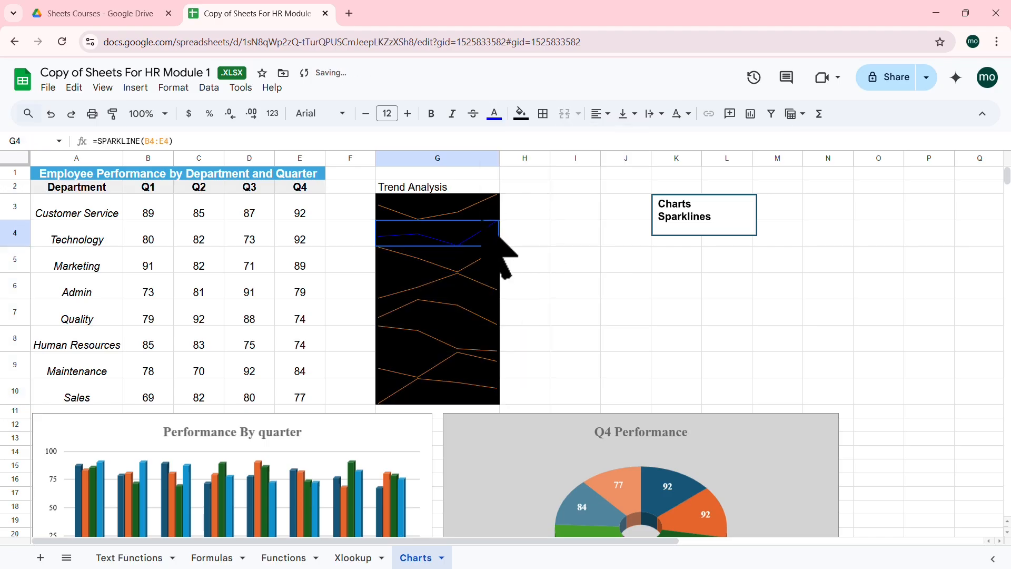
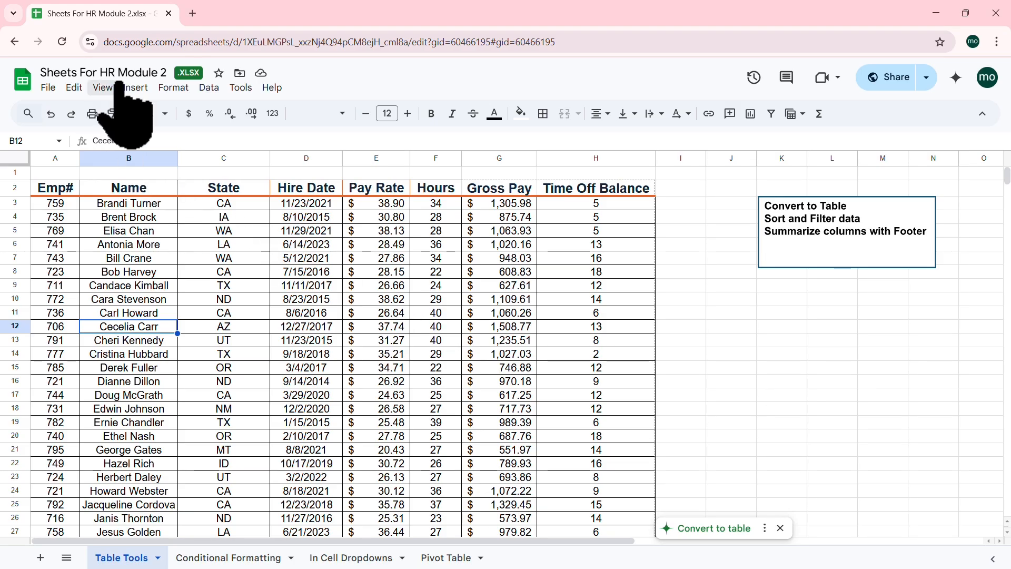
Make a copy of the Sheets For HR Module 2 workbook in the Sheets Courses folder and close the original
click(48, 87)
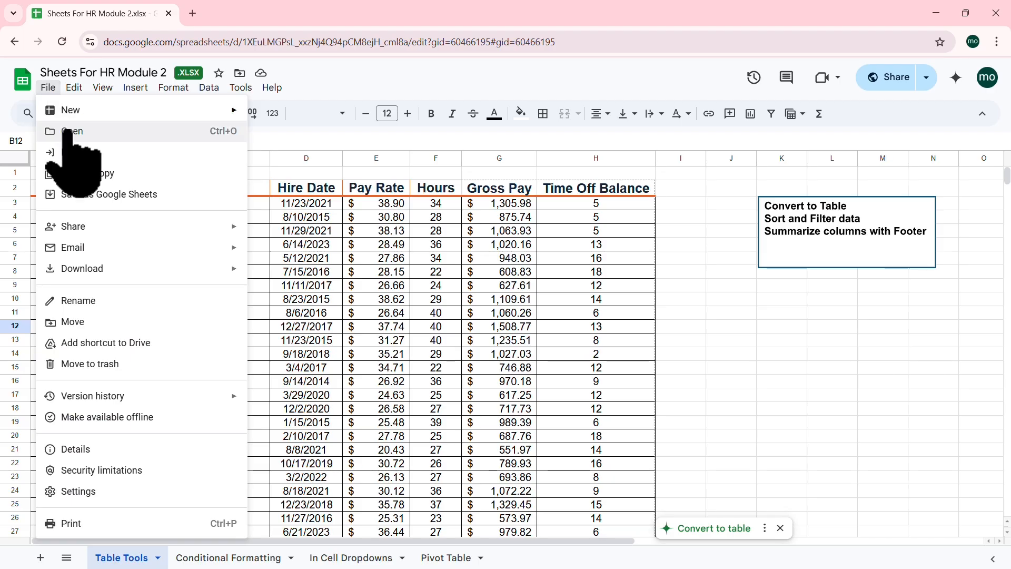
click(108, 175)
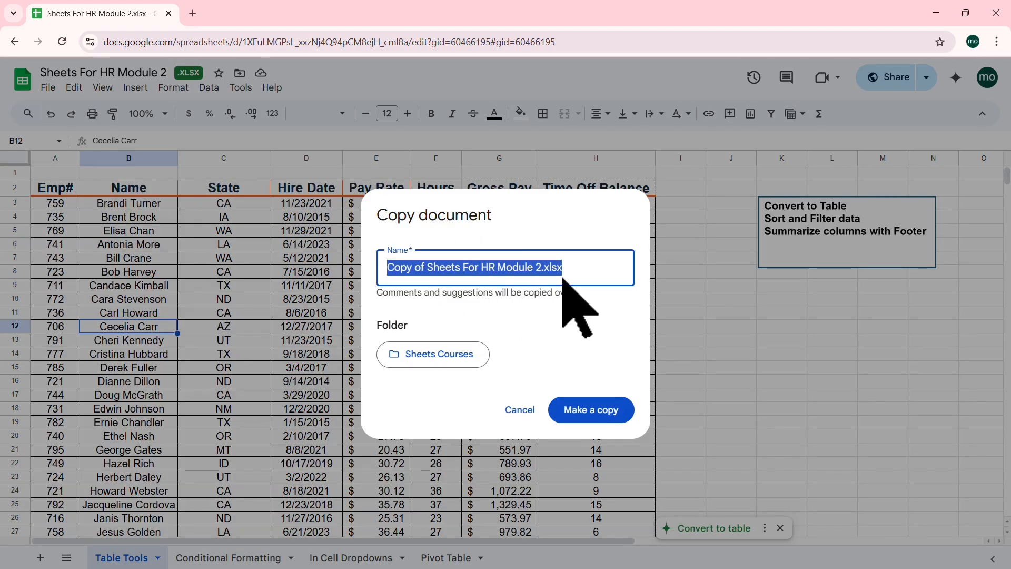
click(600, 411)
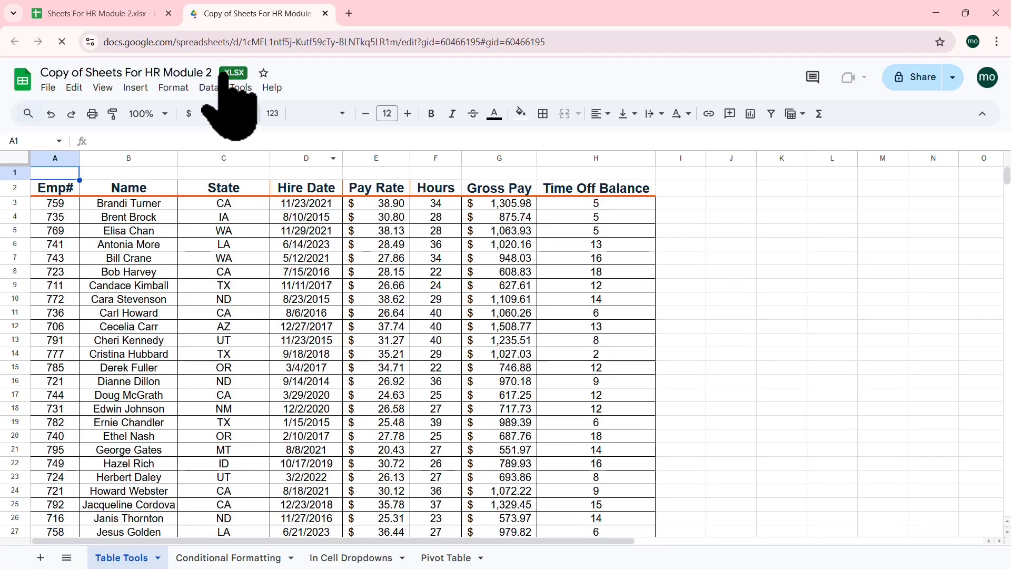
click(169, 13)
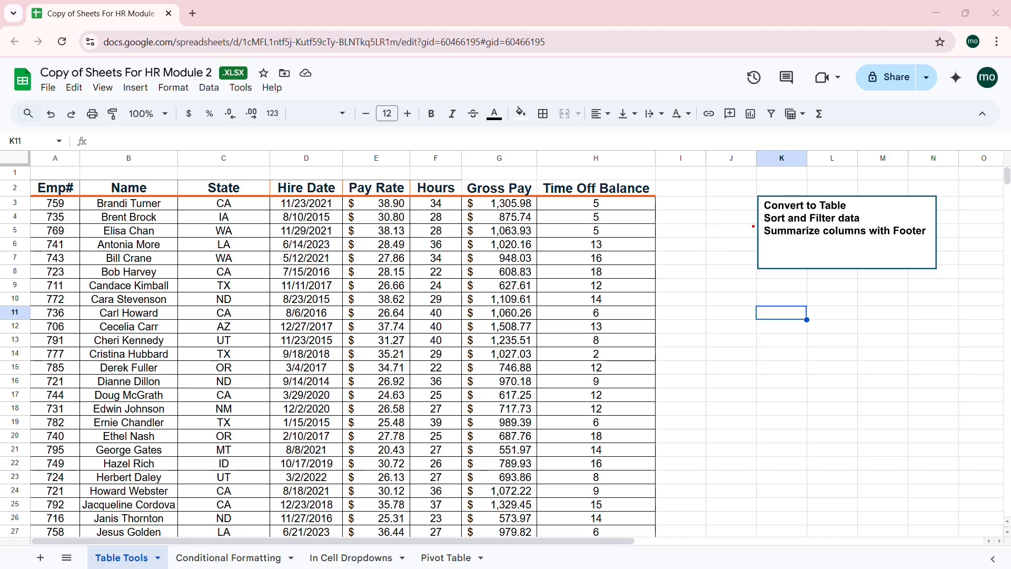
mouse_move(752, 226)
mouse_down()
mouse_move(323, 401)
mouse_move(199, 492)
mouse_move(160, 540)
mouse_up()
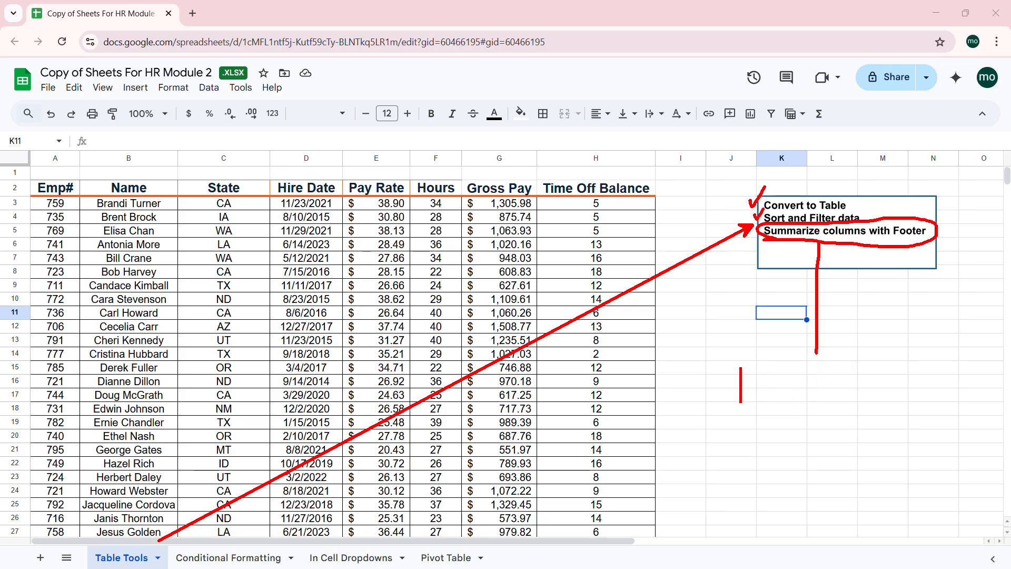
key(BackSpace)
text(al )
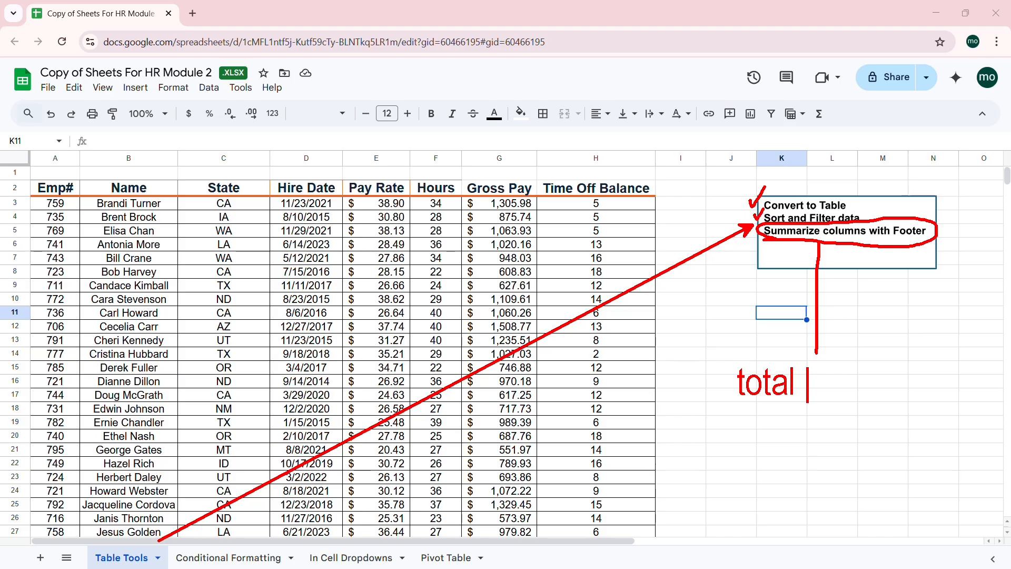
text(Row)
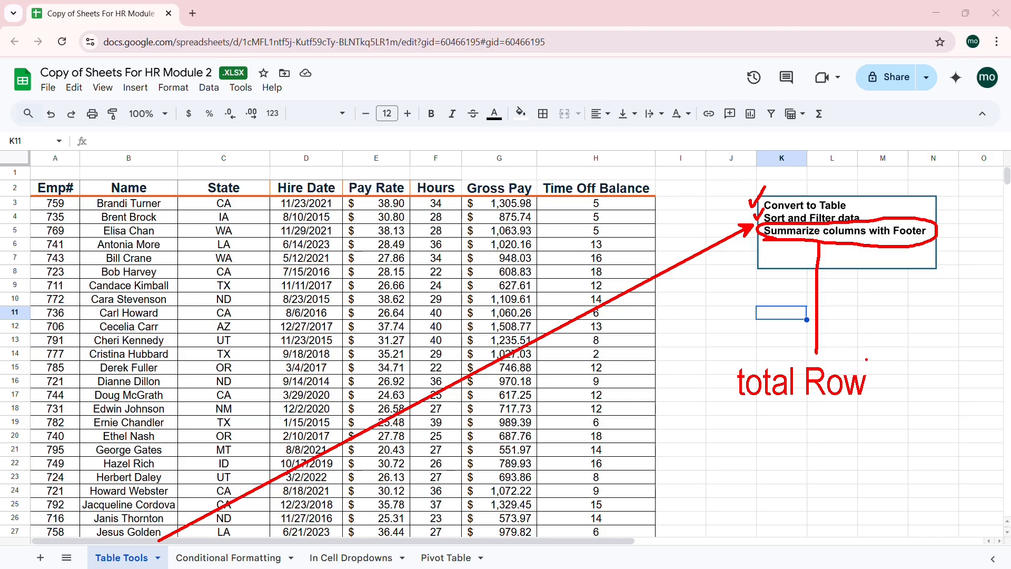
key(Escape)
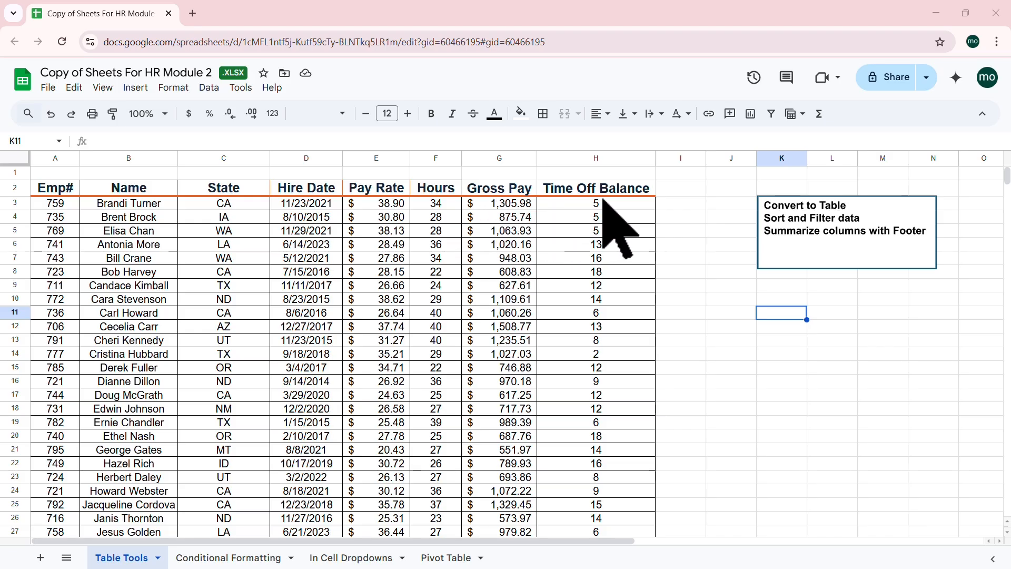
Examine the employee data from the header down to its last row and preview the suggested table conversion
click(458, 243)
scroll(459, 240, down, 10)
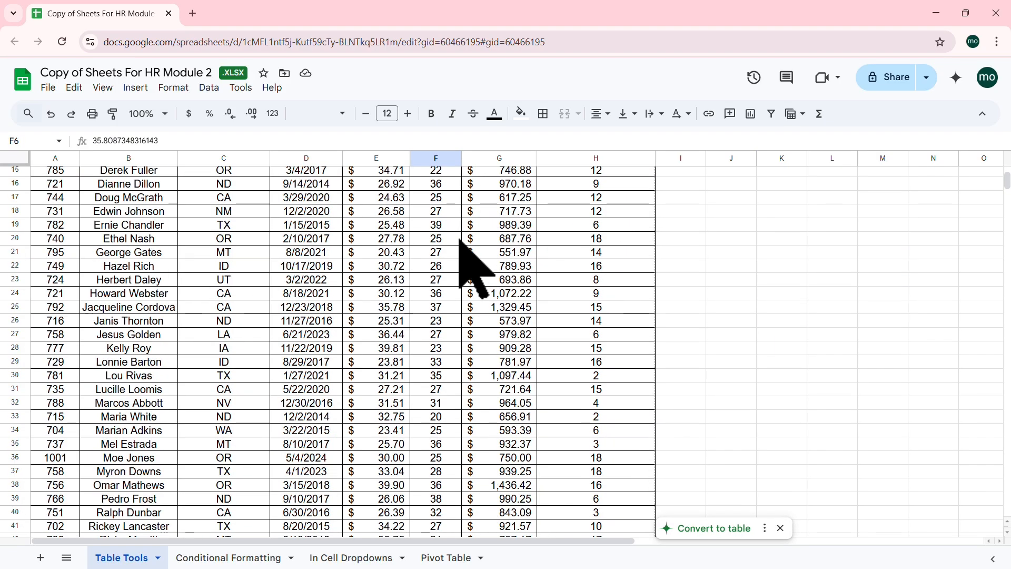
scroll(460, 245, down, 3)
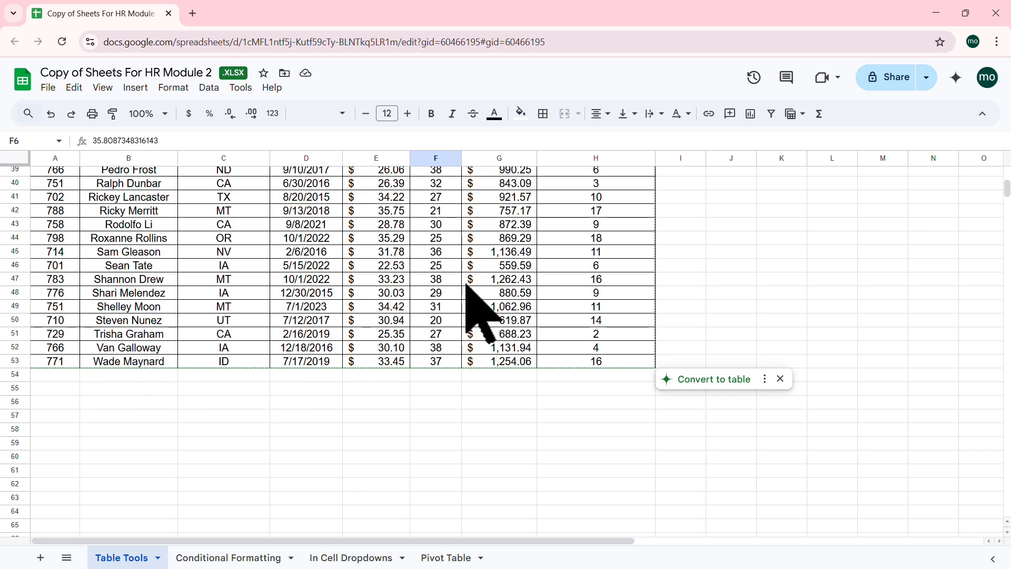
scroll(467, 287, up, 6)
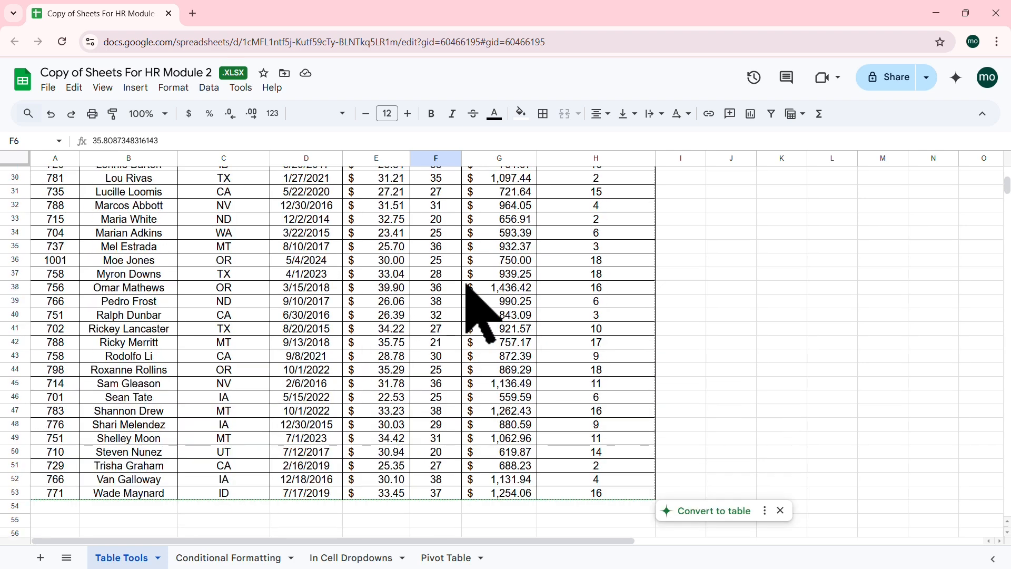
scroll(469, 295, down, 6)
click(687, 377)
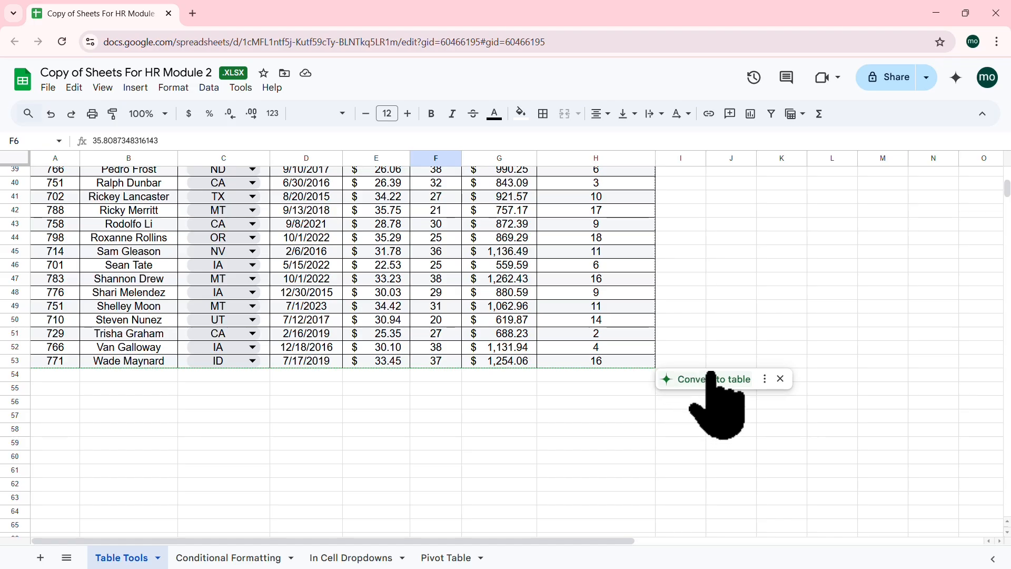
scroll(886, 435, up, 4)
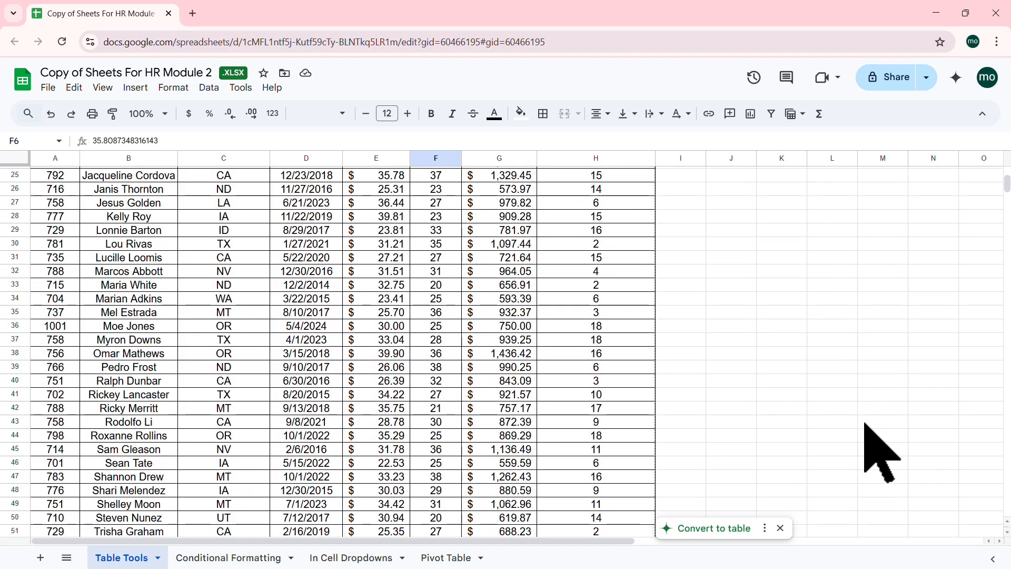
scroll(770, 436, up, 7)
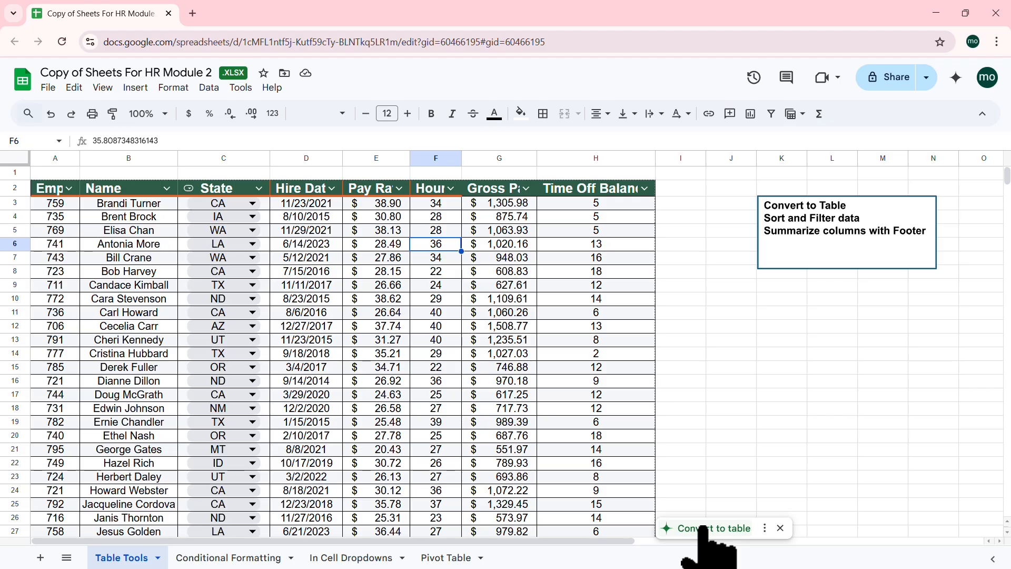
click(764, 527)
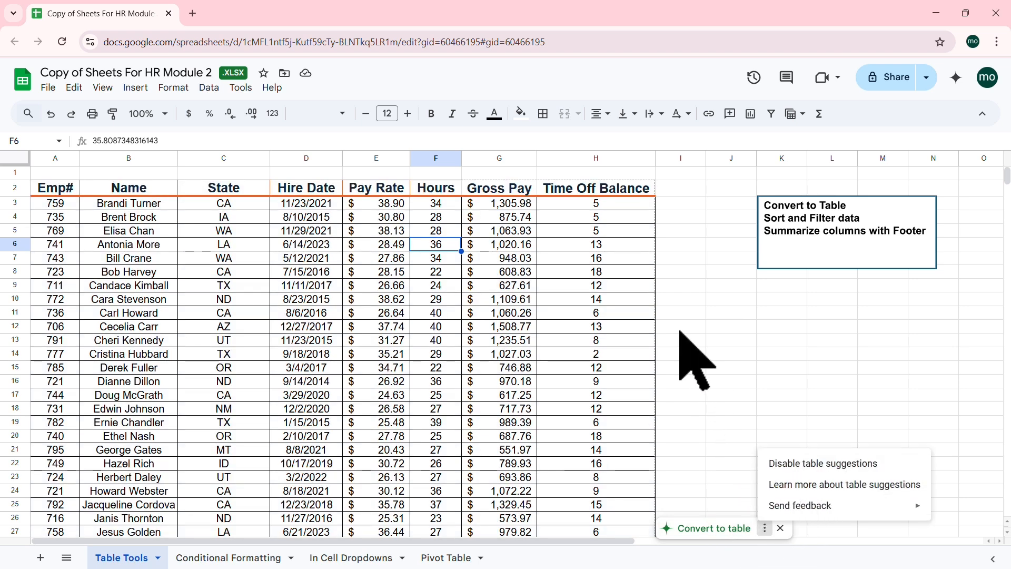
click(508, 272)
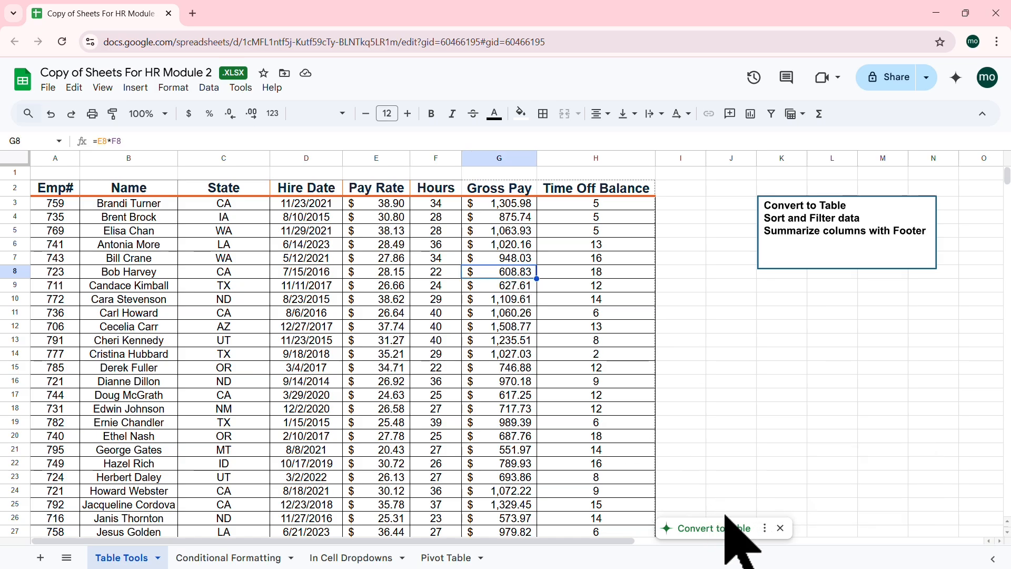
right_click(360, 246)
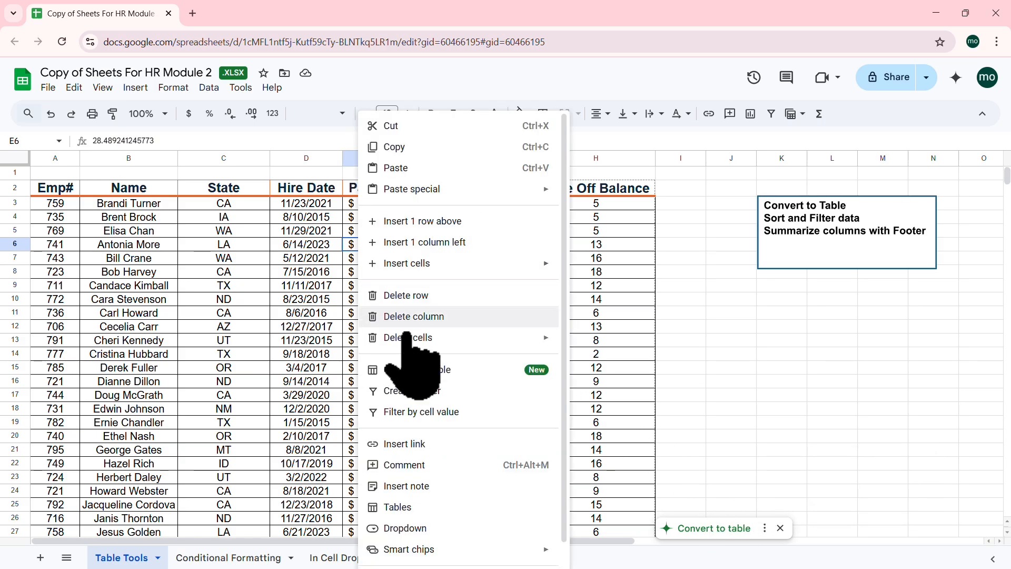
key(ctrl+2)
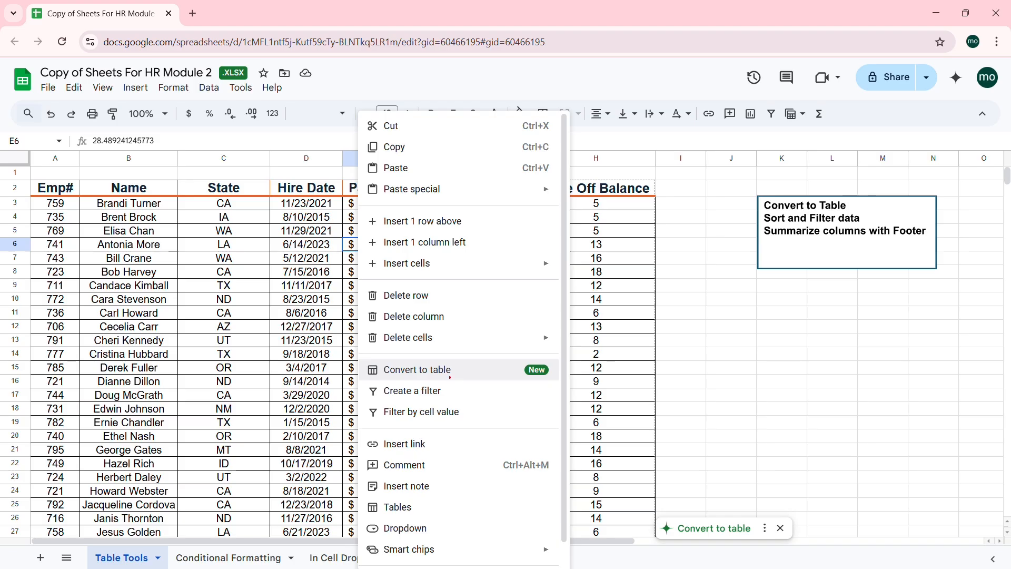
mouse_move(354, 354)
mouse_down()
mouse_move(500, 386)
mouse_move(711, 367)
mouse_up()
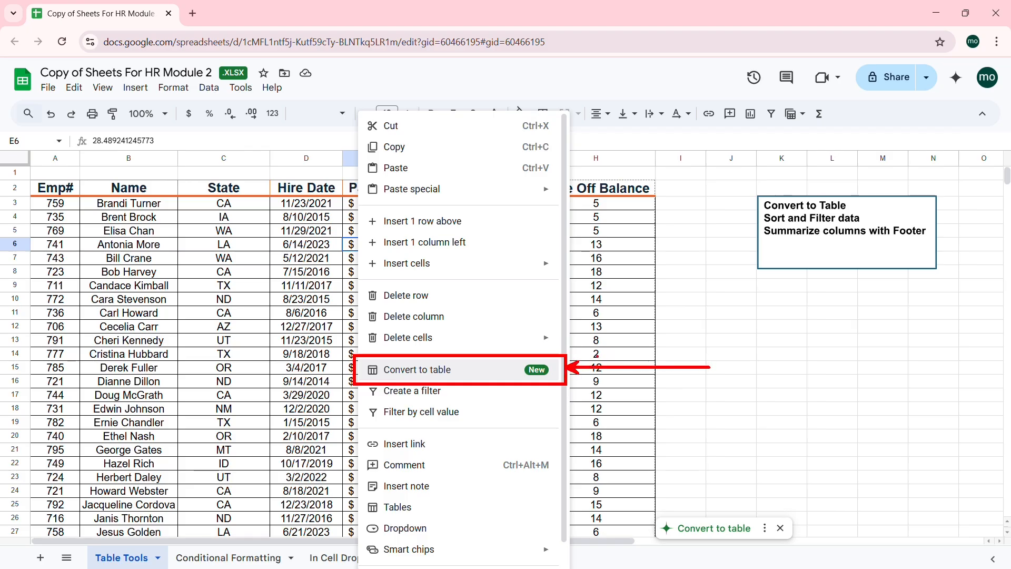
key(Escape)
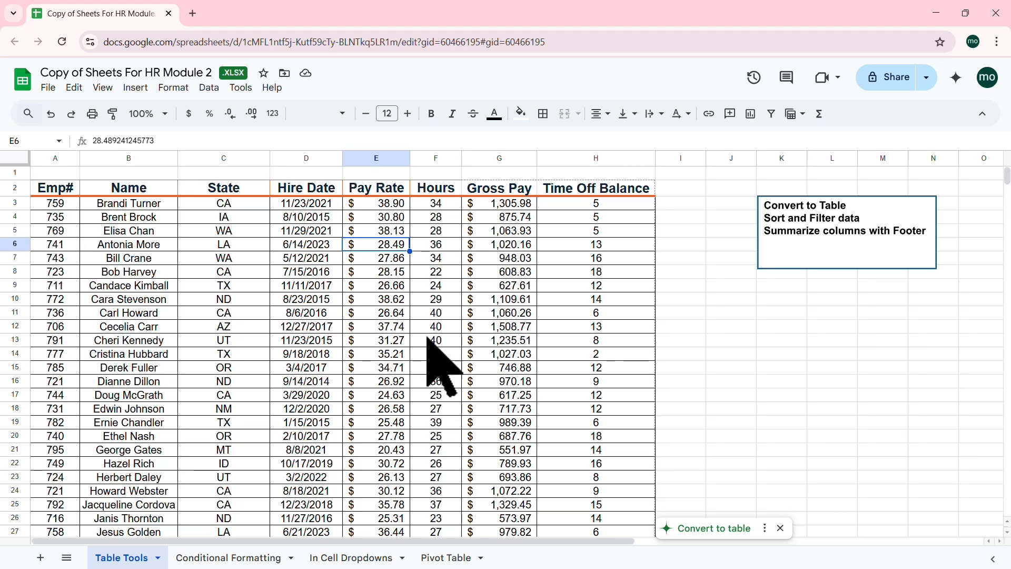
Convert the employee data range with its headers in row 2 to a table and review the converted rows
click(703, 528)
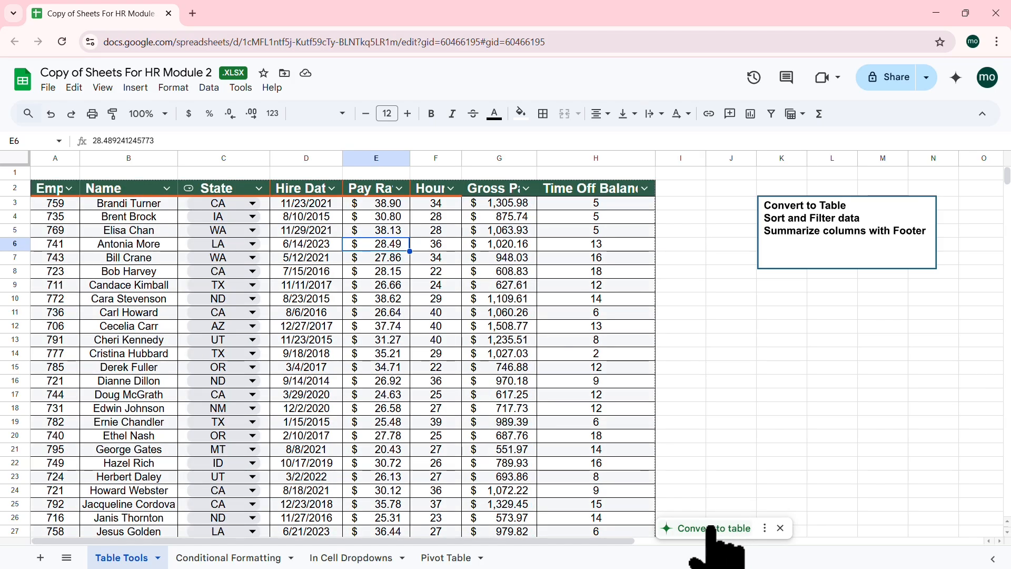
click(709, 528)
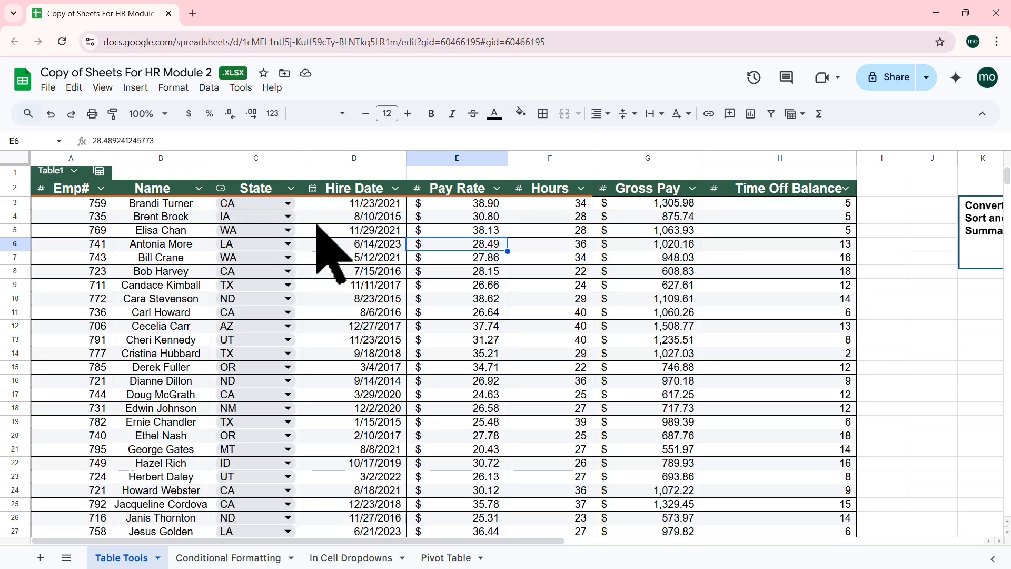
scroll(368, 298, down, 3)
scroll(369, 298, down, 4)
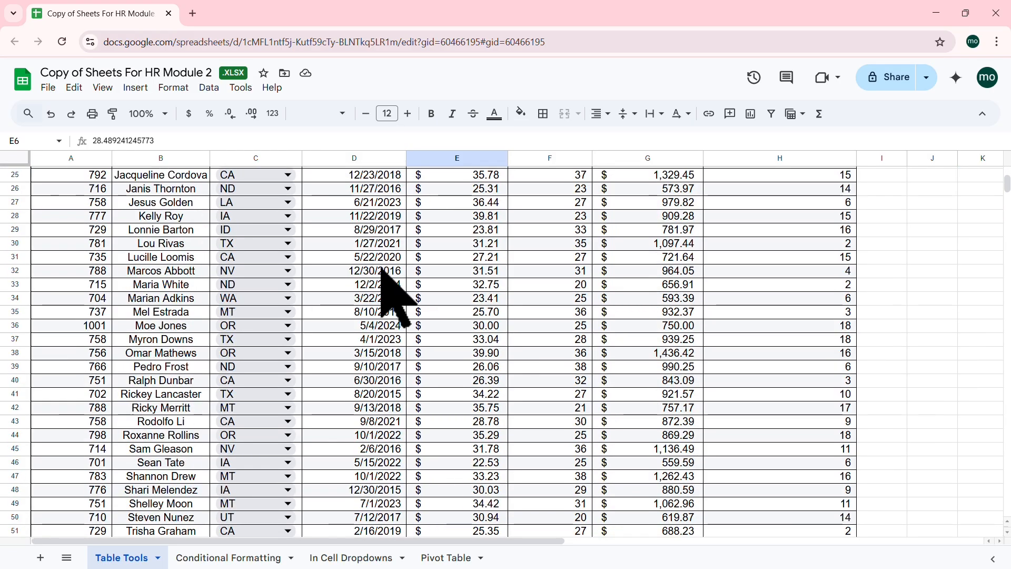
click(379, 270)
scroll(380, 269, down, 3)
scroll(381, 270, up, 10)
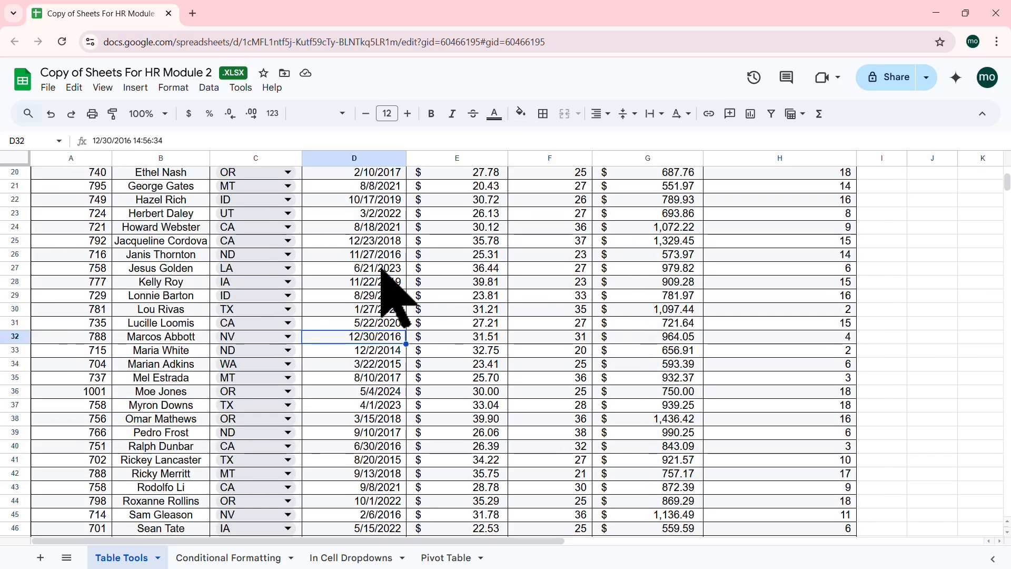
scroll(389, 287, down, 3)
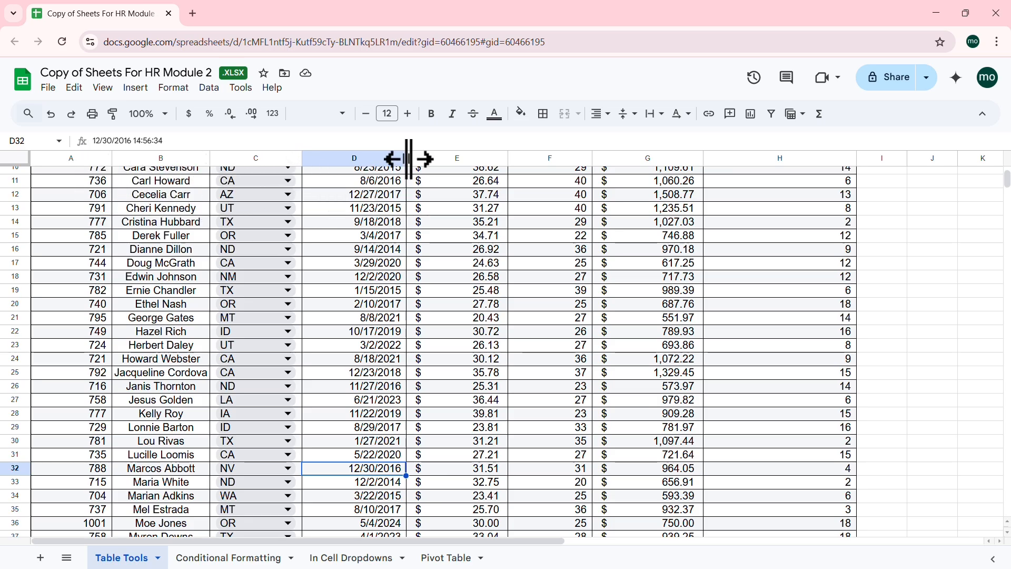
Turn on text wrapping for the table's header cells A2:H2
scroll(387, 279, up, 3)
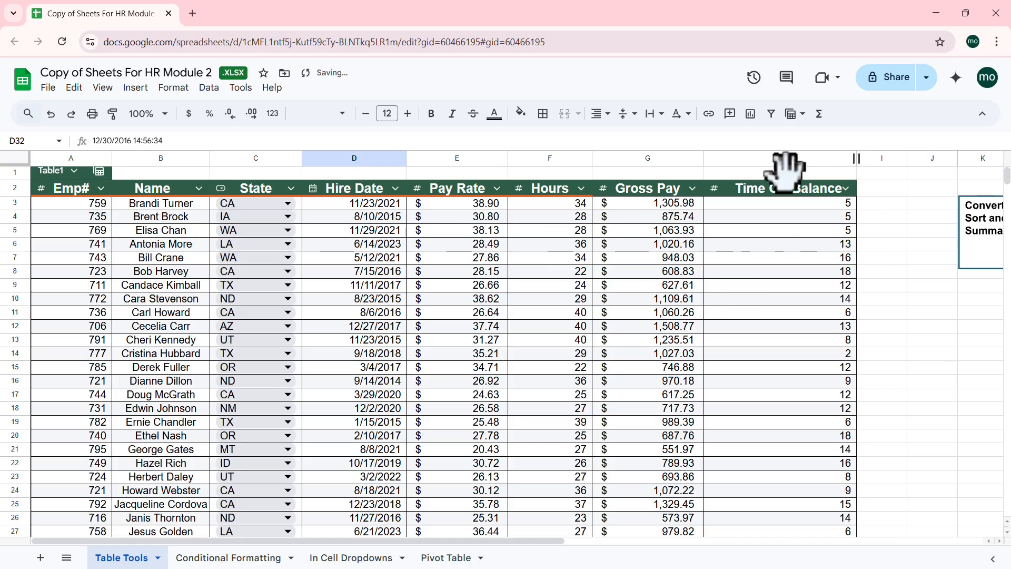
click(70, 191)
drag(70, 190, 850, 190)
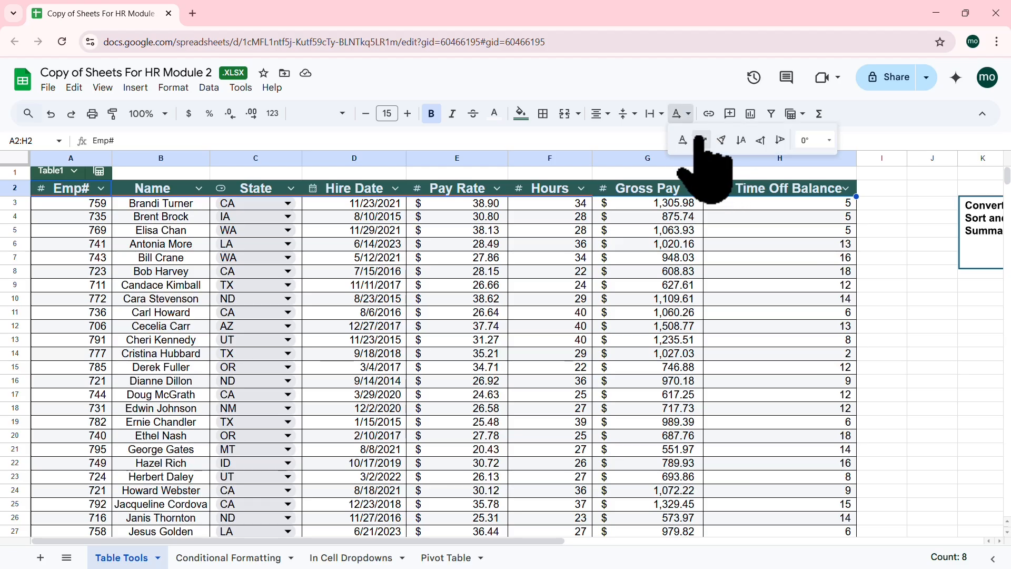
click(658, 115)
click(674, 138)
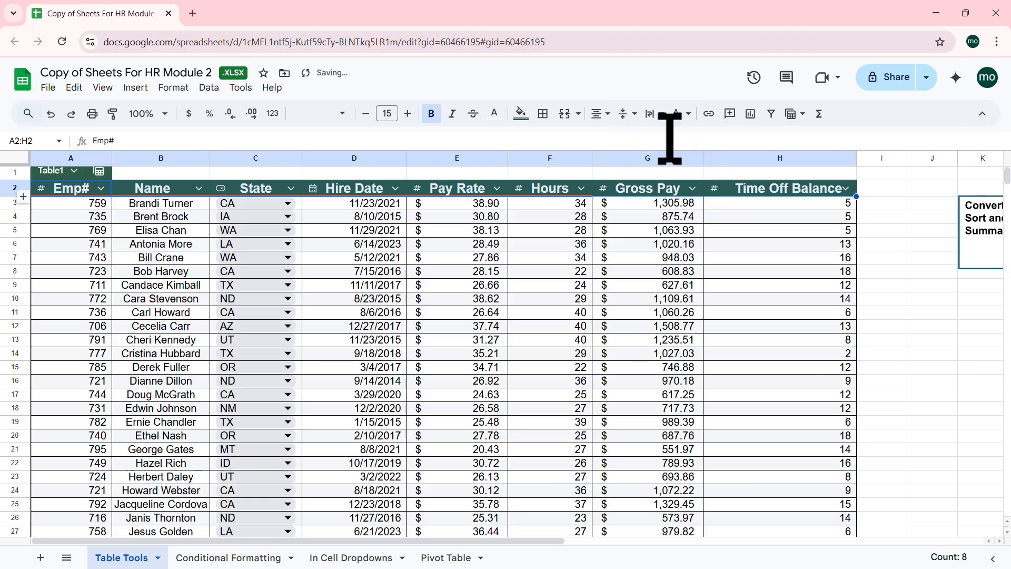
Narrow the Time Off Balance and Gross Pay columns and make header row 2 taller for the wrapped header text
click(766, 258)
drag(855, 160, 809, 160)
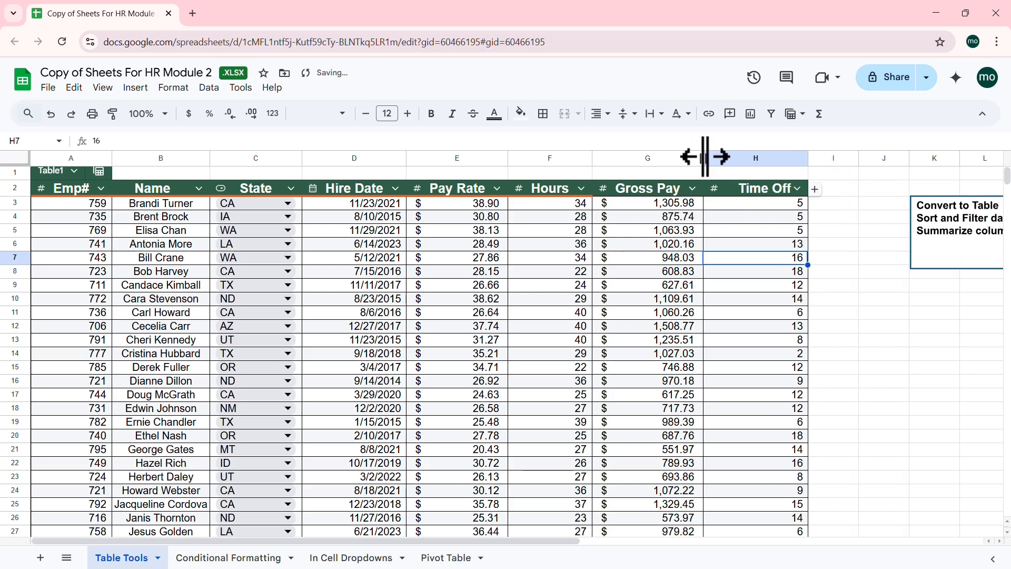
drag(704, 158, 671, 158)
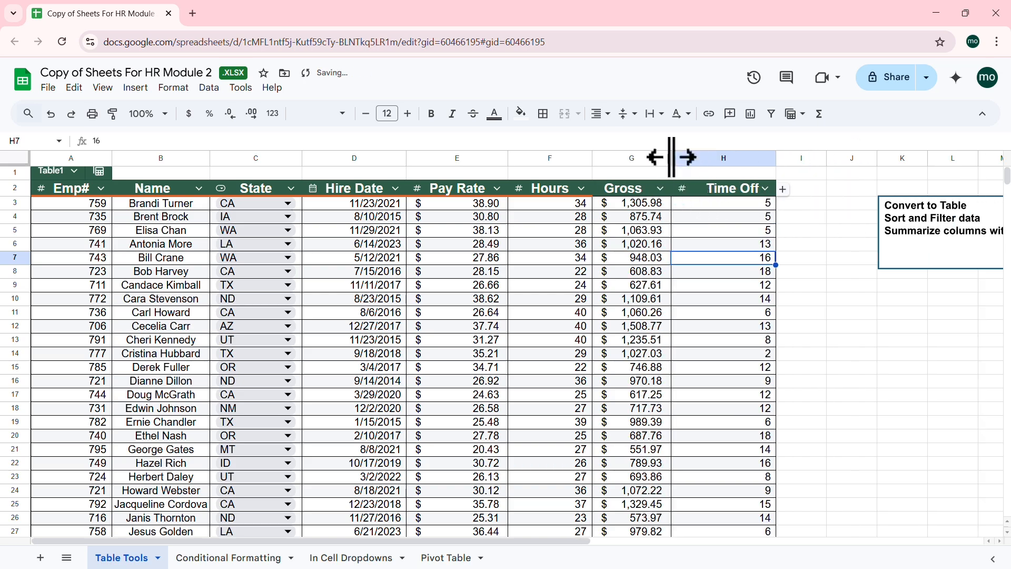
double_click(672, 158)
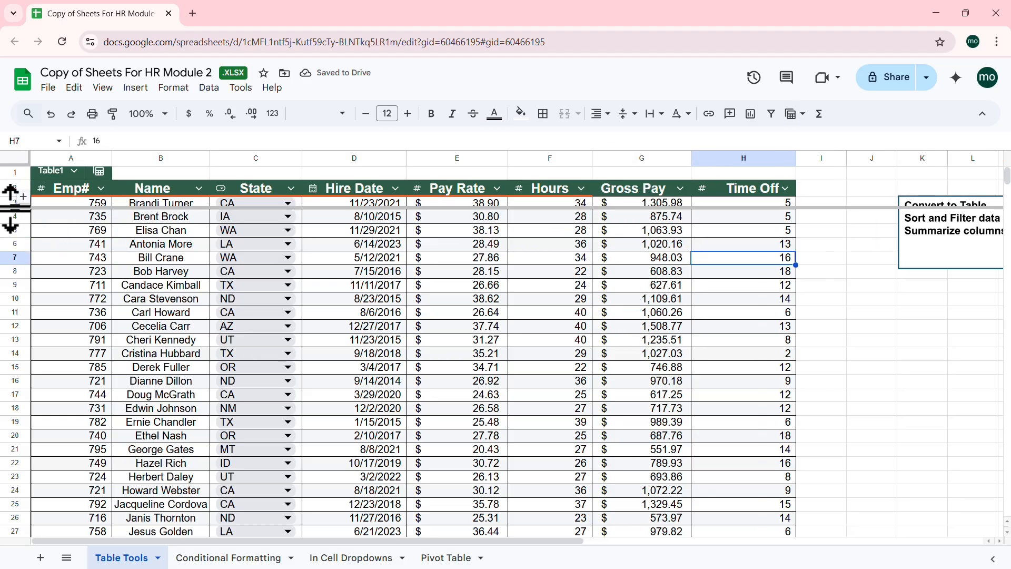
double_click(11, 197)
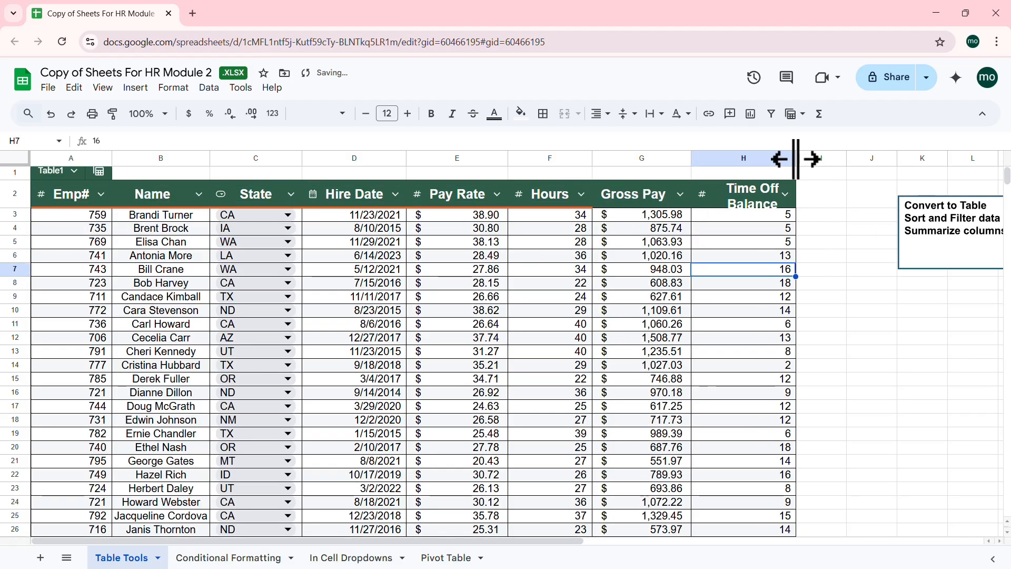
drag(796, 159, 801, 159)
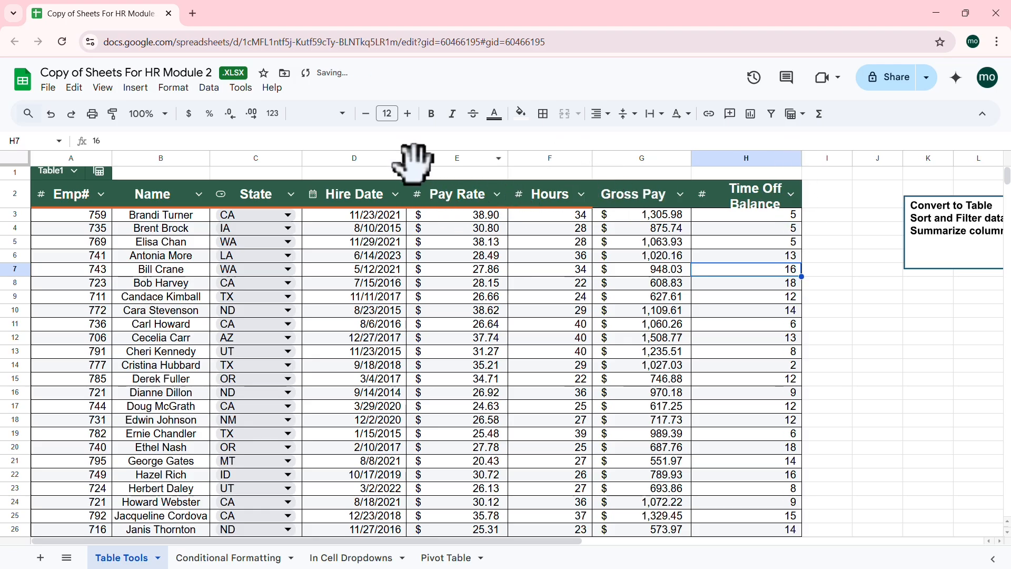
Narrow the Hire Date and Pay Rate columns and heighten header row 2 to show both lines of the wrapped headers
drag(407, 159, 391, 158)
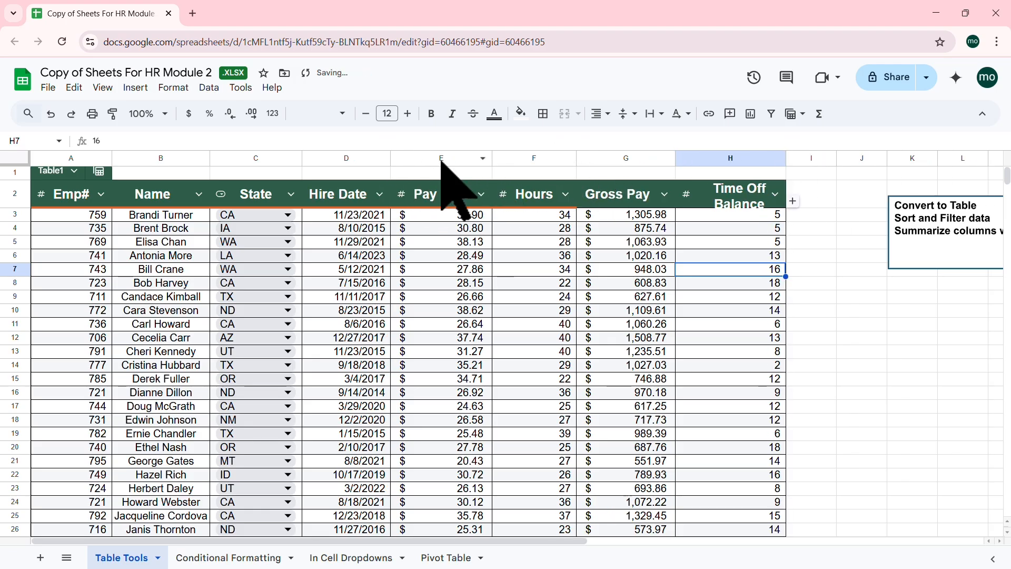
drag(491, 158, 470, 158)
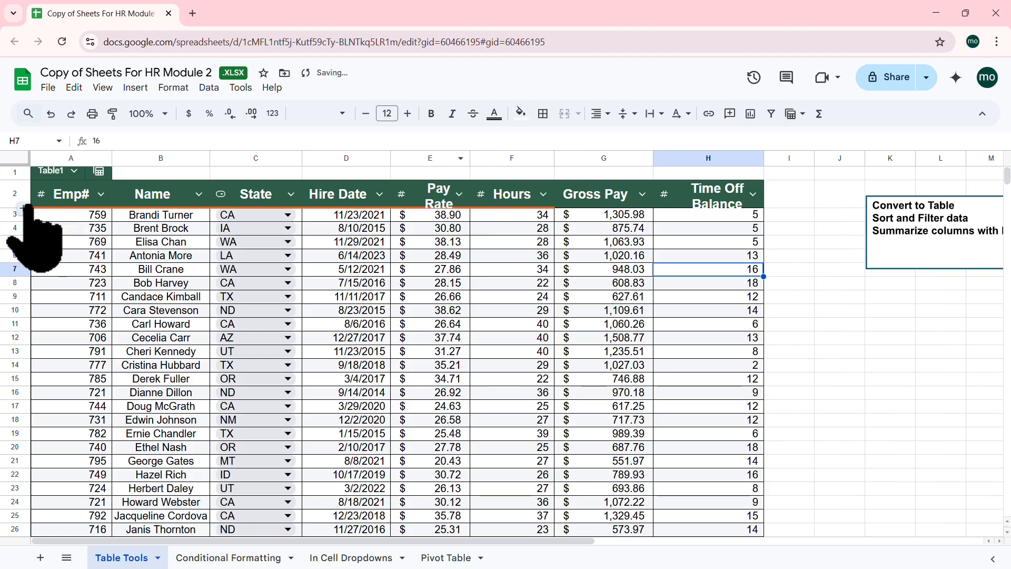
drag(10, 209, 11, 215)
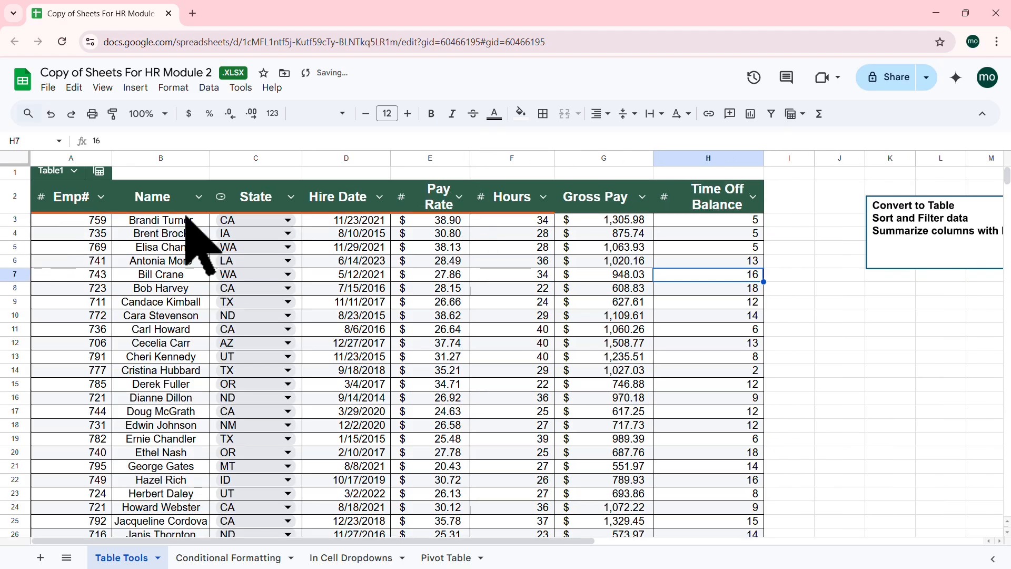
Select the task list text box beside the table
click(926, 199)
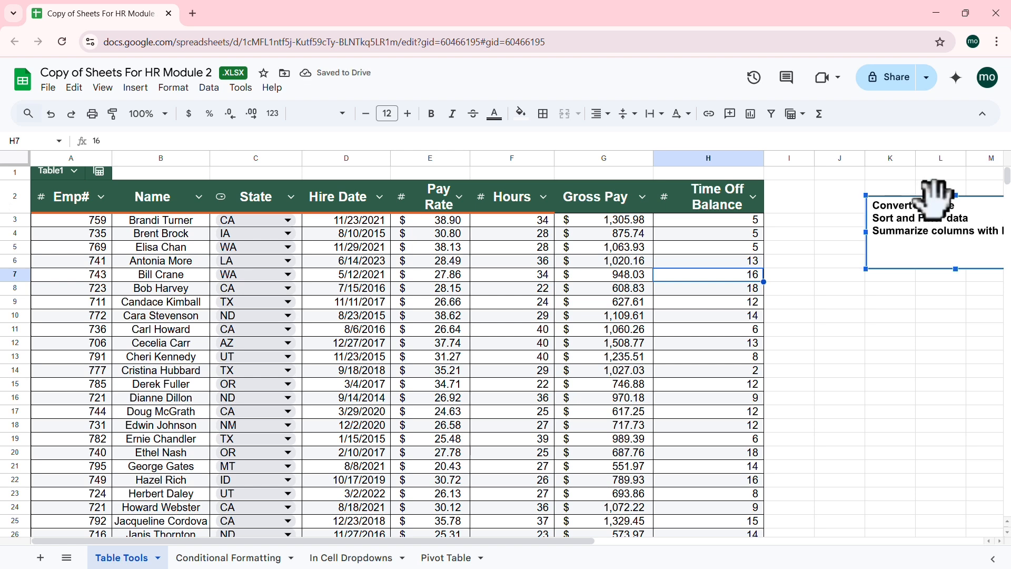
Move the notes text box closer to the table, over about columns J to L
drag(927, 199, 868, 199)
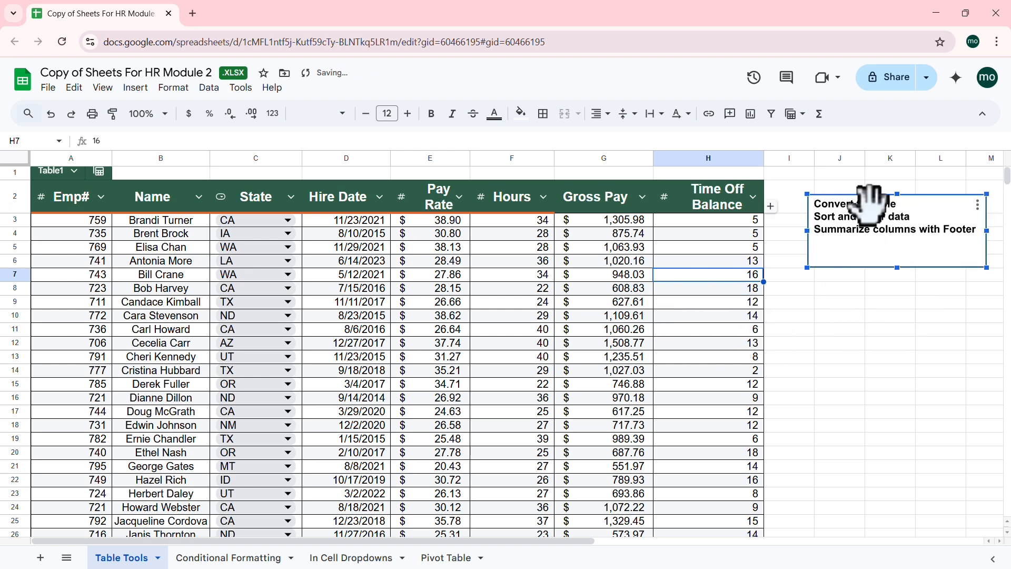
click(413, 262)
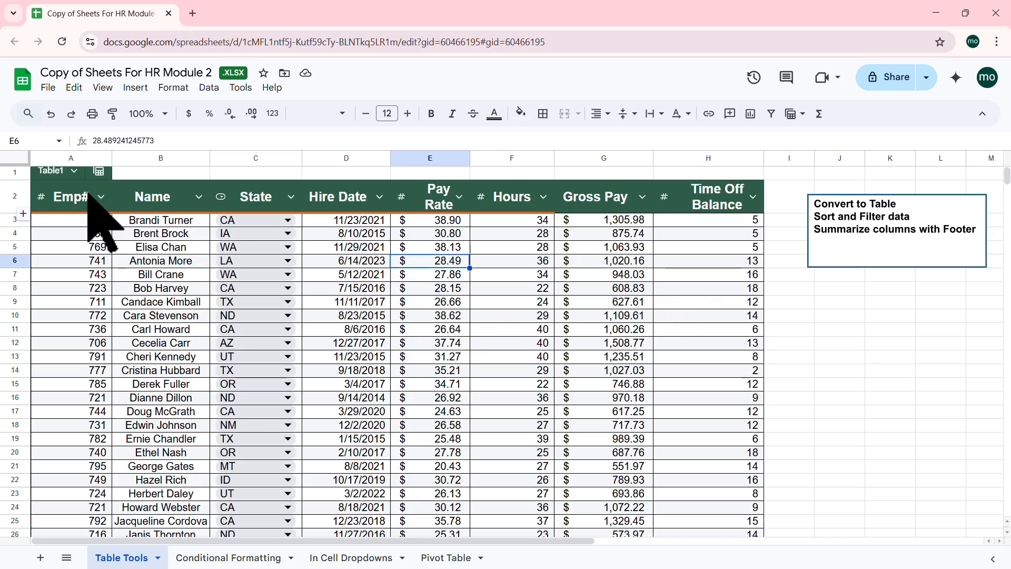
Change the table's header color to purple and rename the table as Payroll
click(74, 171)
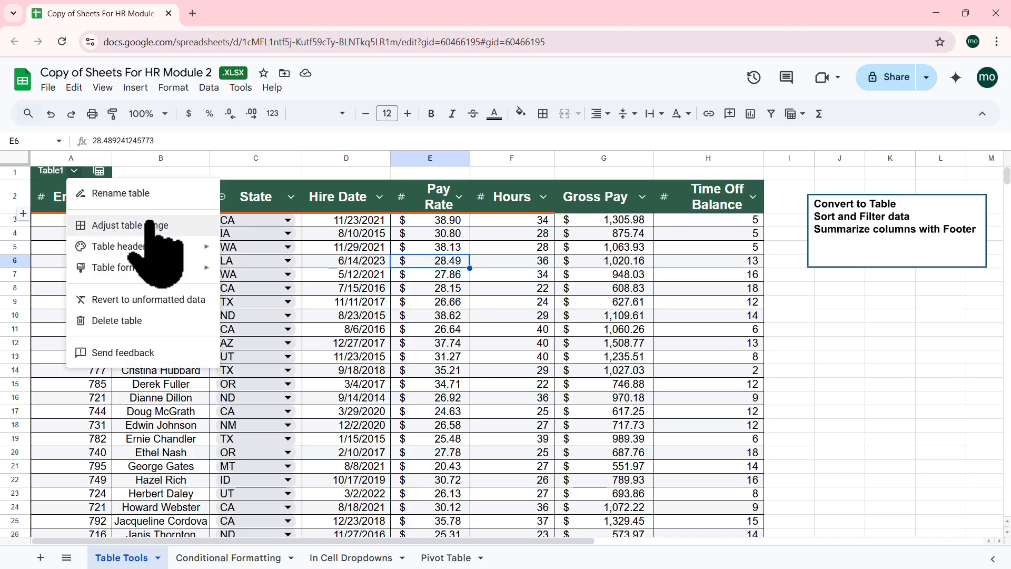
mouse_move(166, 247)
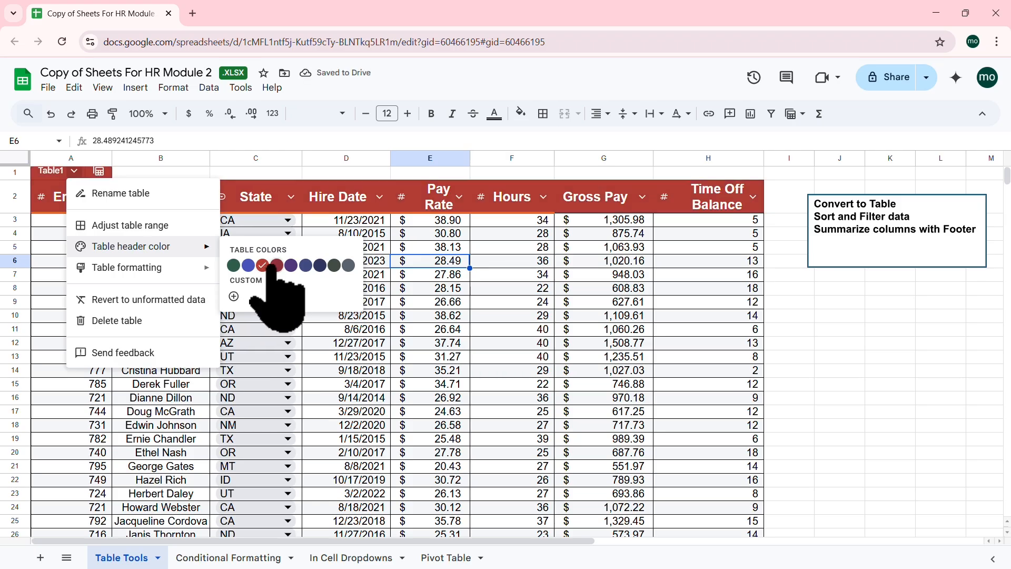
click(348, 264)
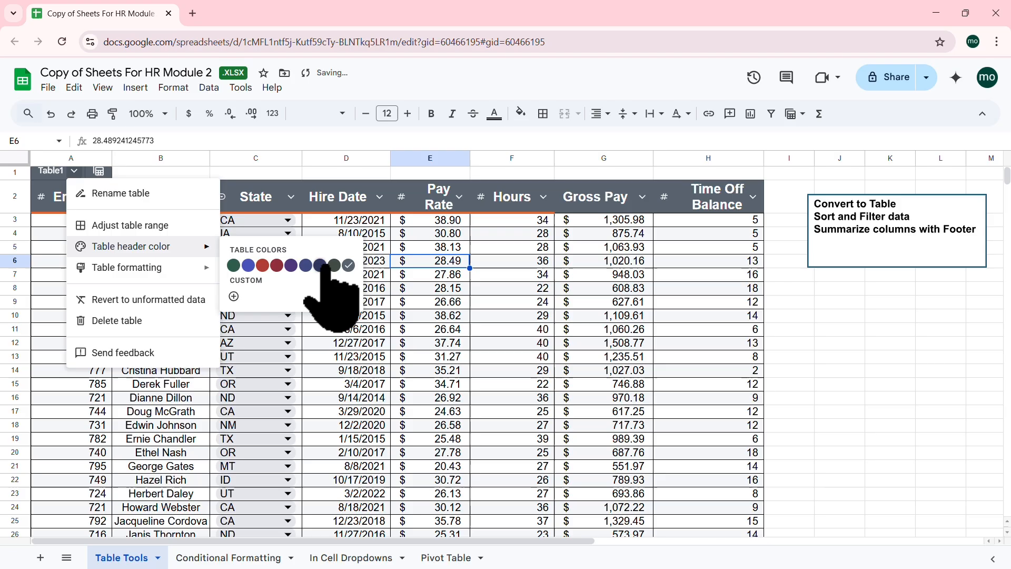
click(291, 265)
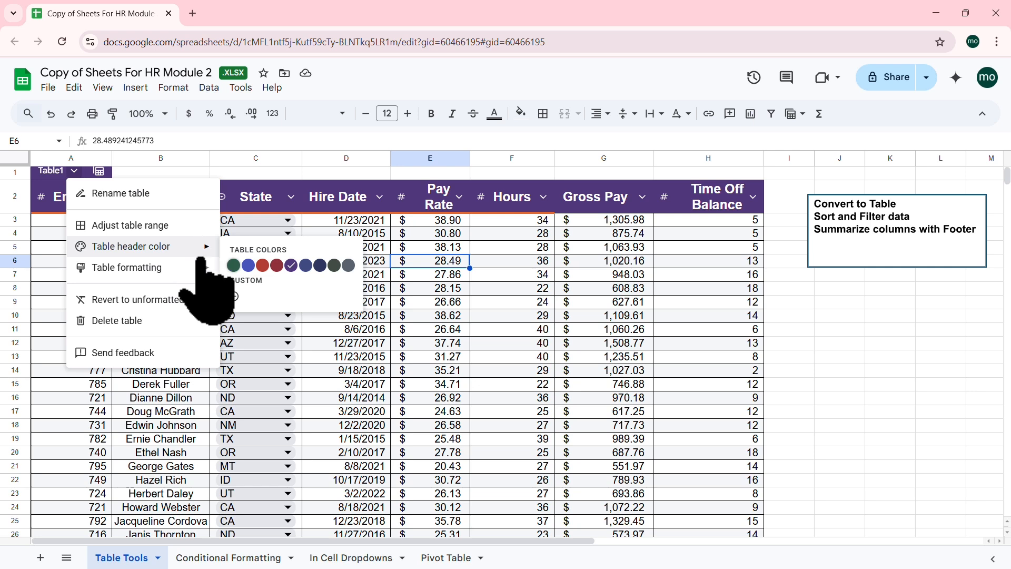
mouse_move(201, 267)
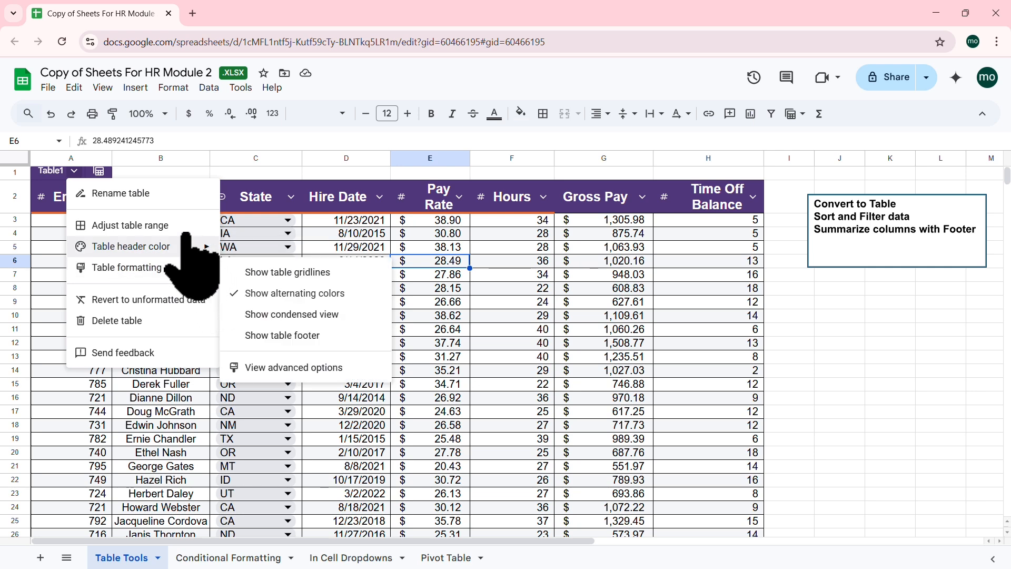
click(122, 193)
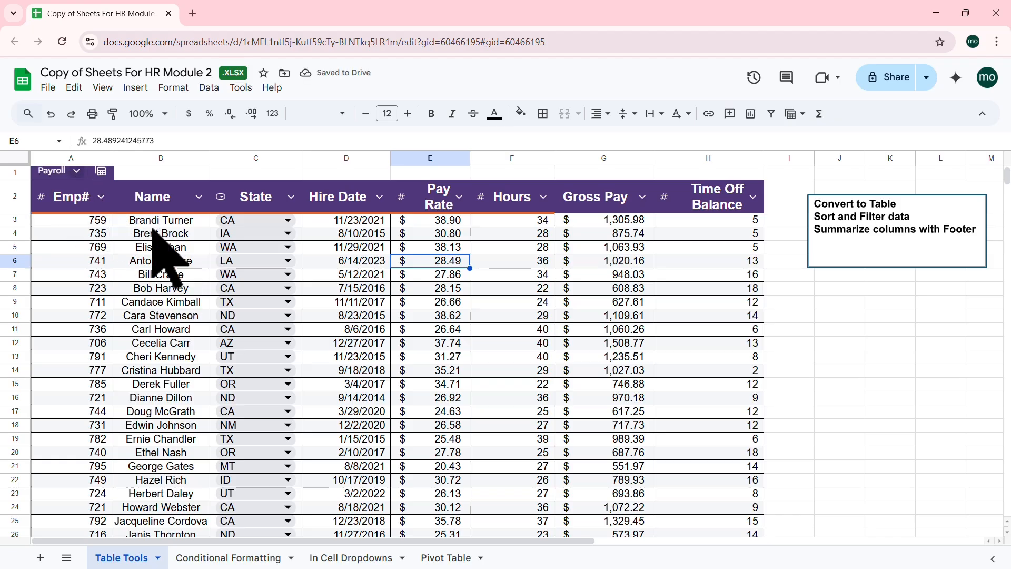
Enter the note "Refer to a table by name" in cell J8
click(838, 289)
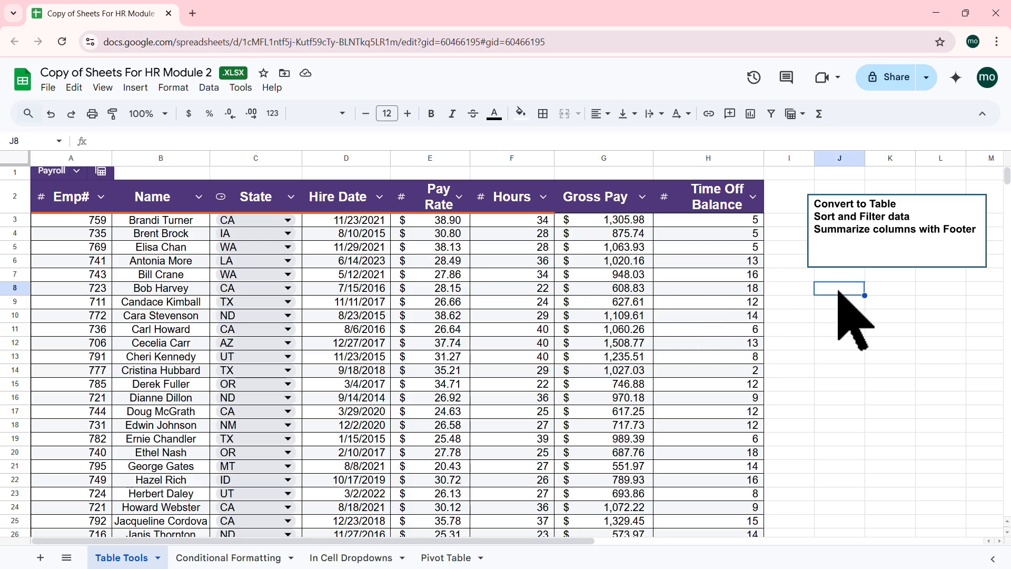
text(Refer)
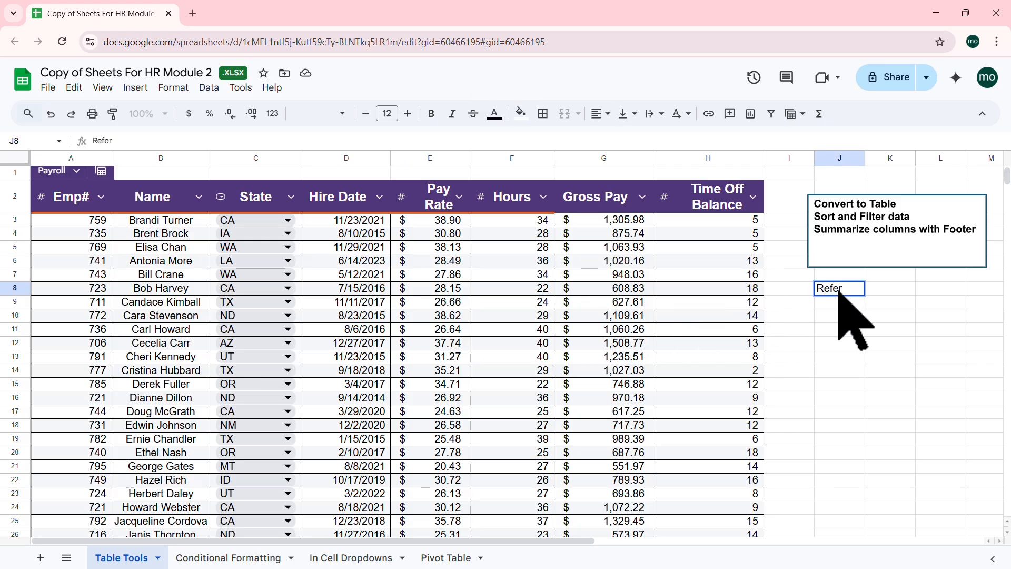
text( to)
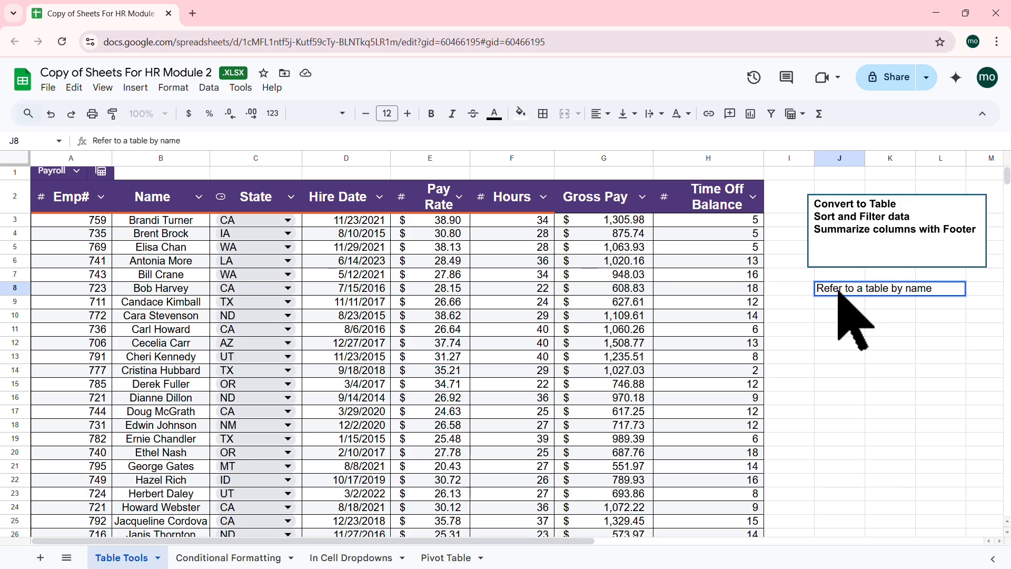
text(a table by name)
key(Return)
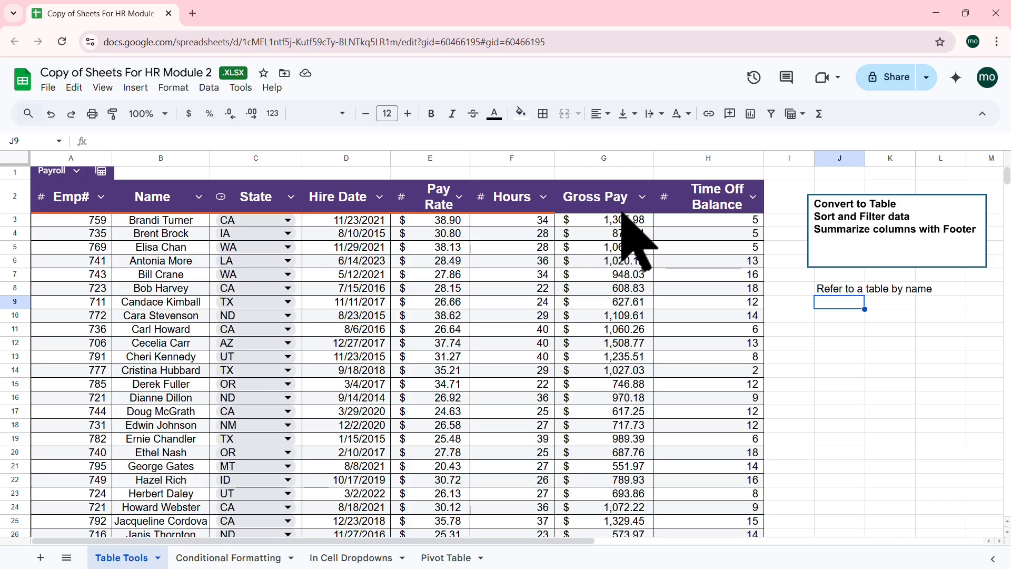
drag(609, 221, 604, 495)
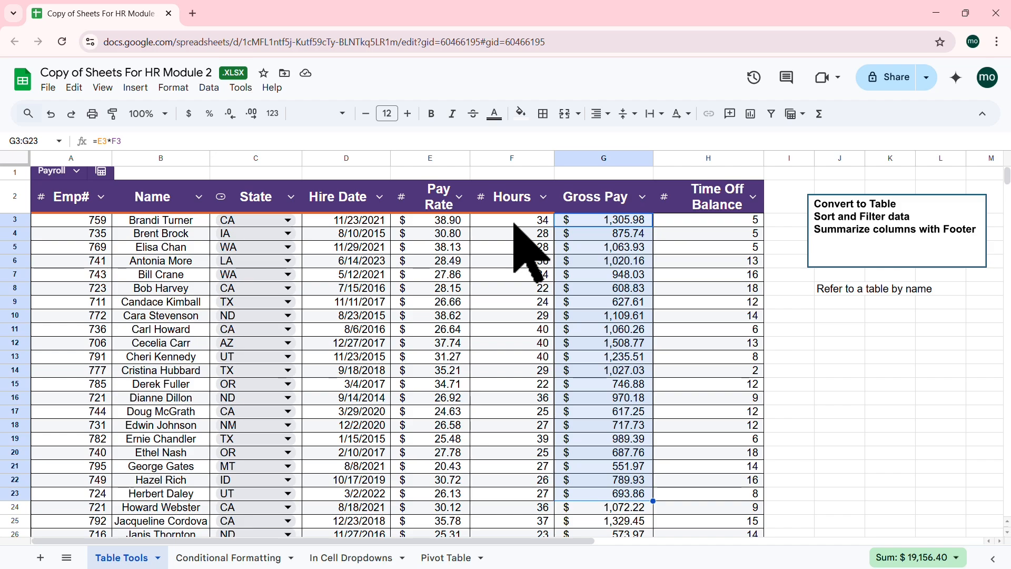
drag(514, 221, 512, 523)
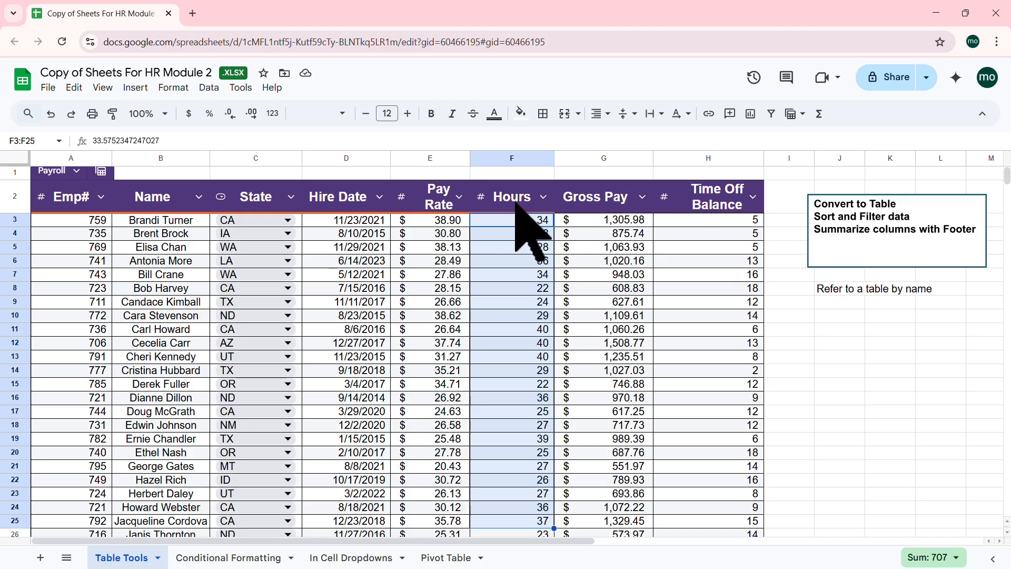
click(842, 304)
click(76, 170)
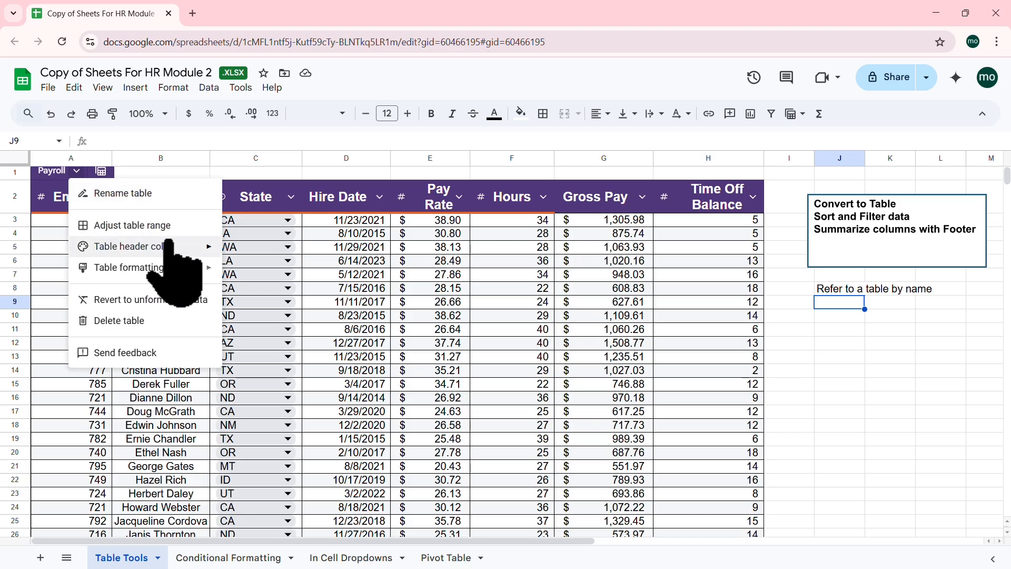
mouse_move(169, 246)
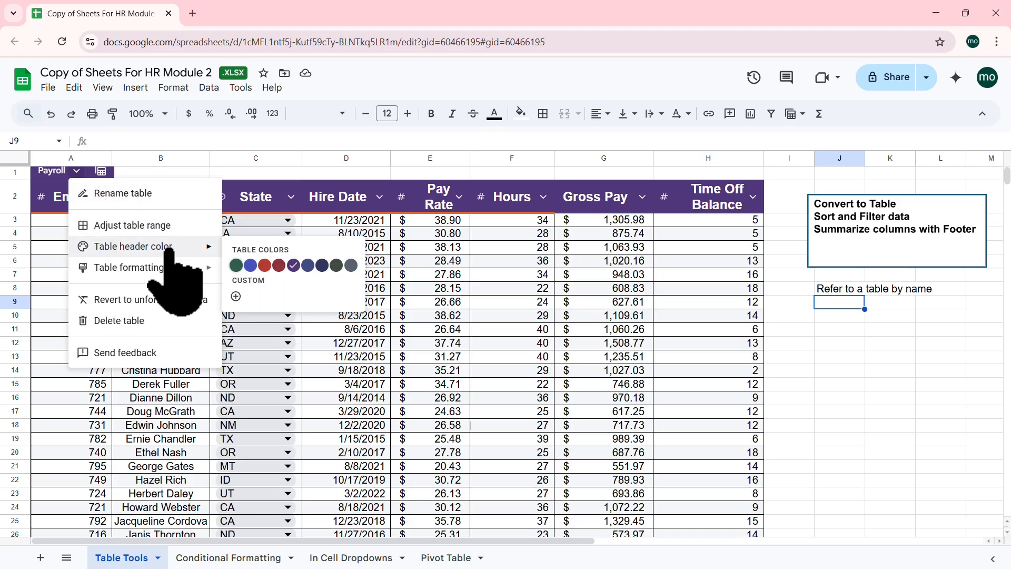
mouse_move(181, 267)
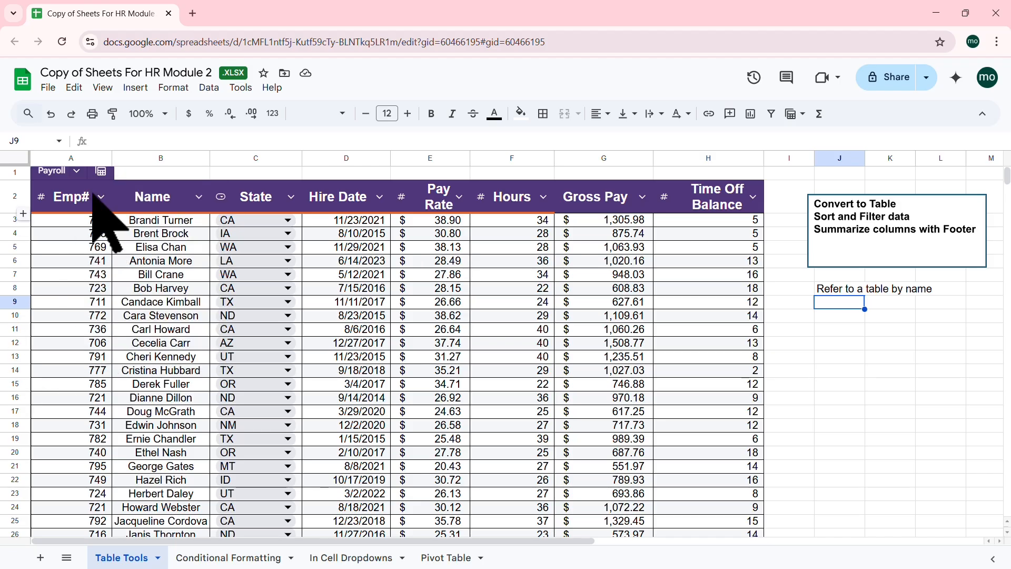
Try reverting the Payroll table to unformatted data and undo the change
click(76, 170)
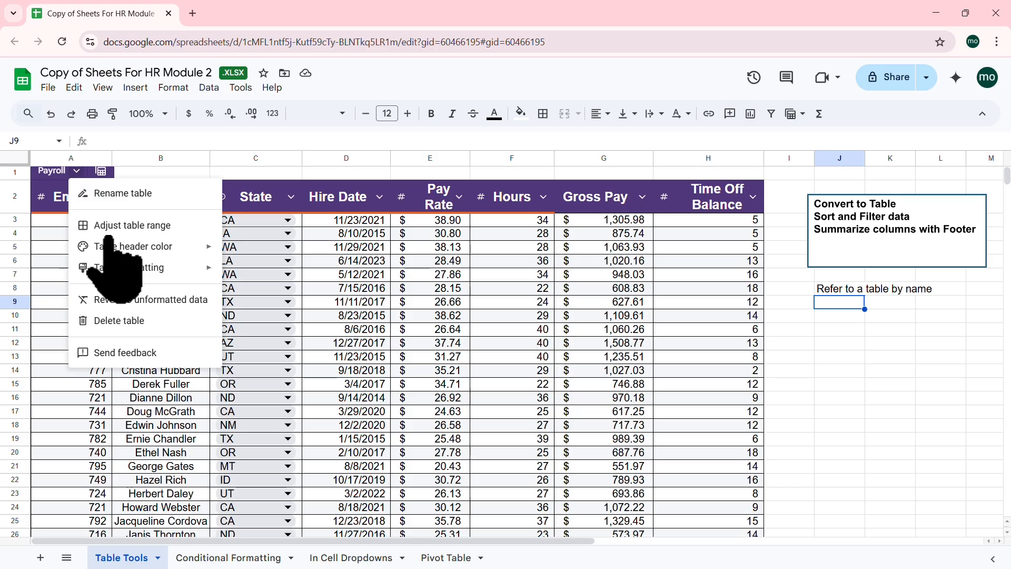
click(169, 298)
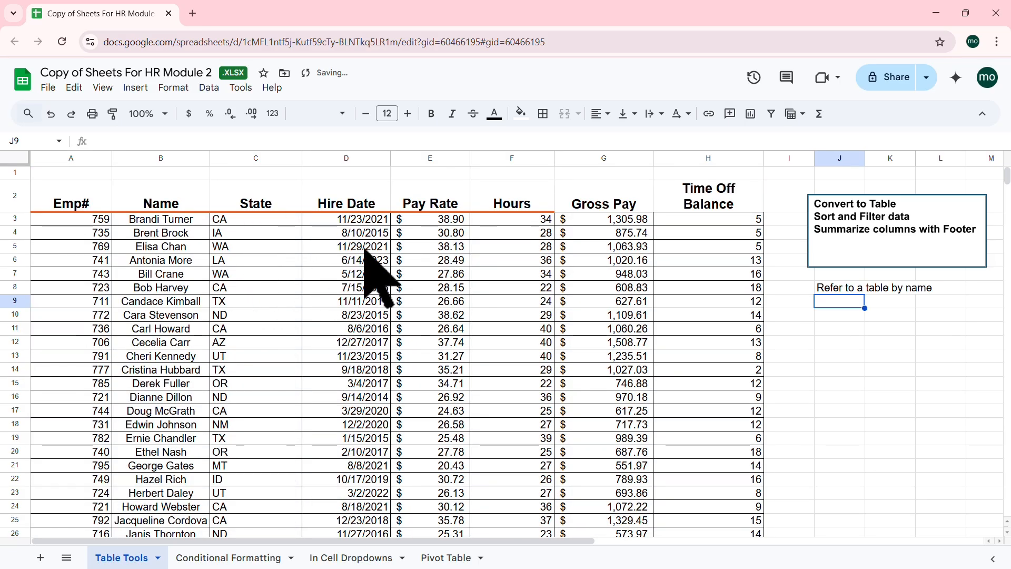
click(50, 114)
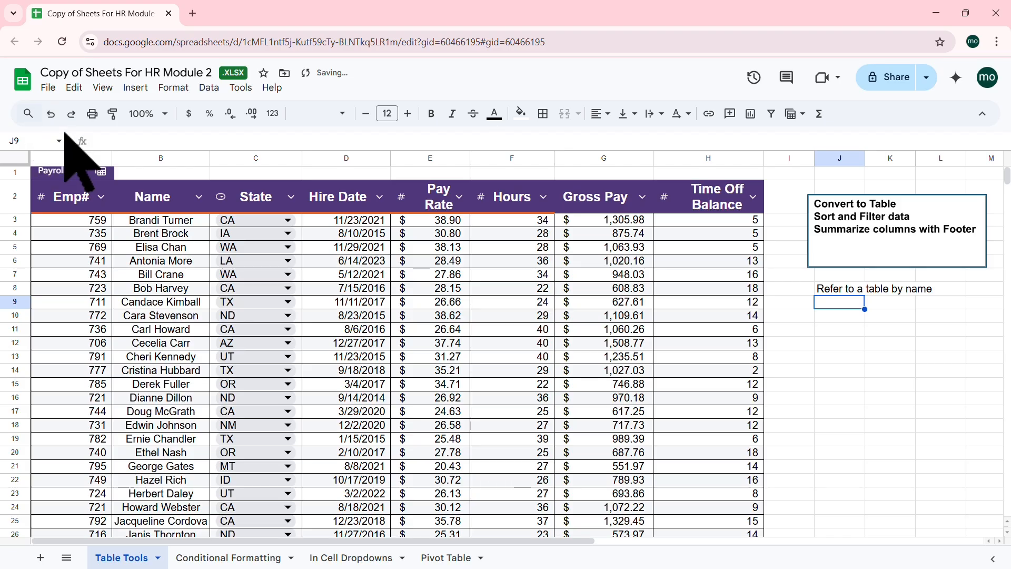
Try deleting the Payroll table and undo the deletion
click(75, 169)
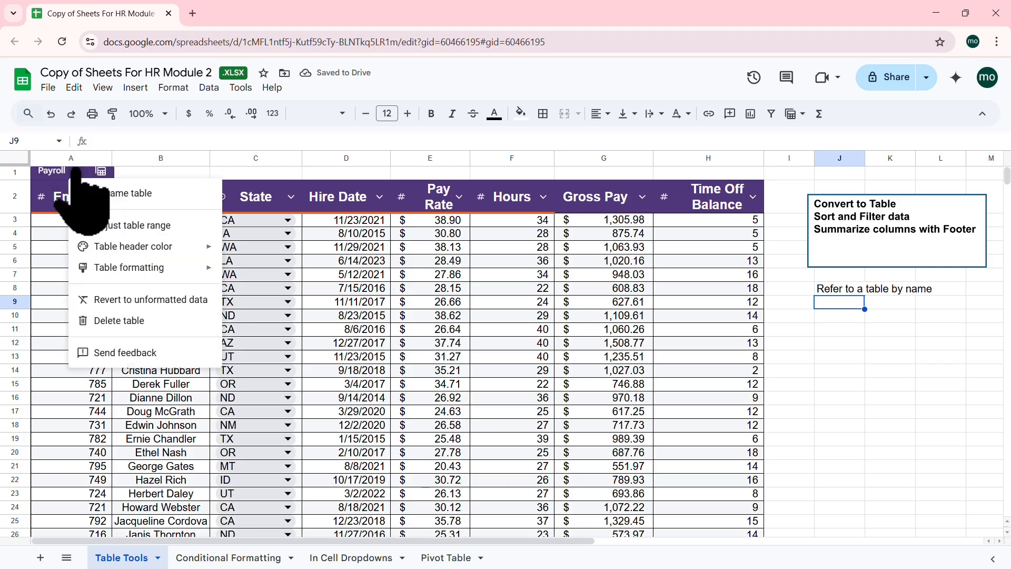
click(135, 321)
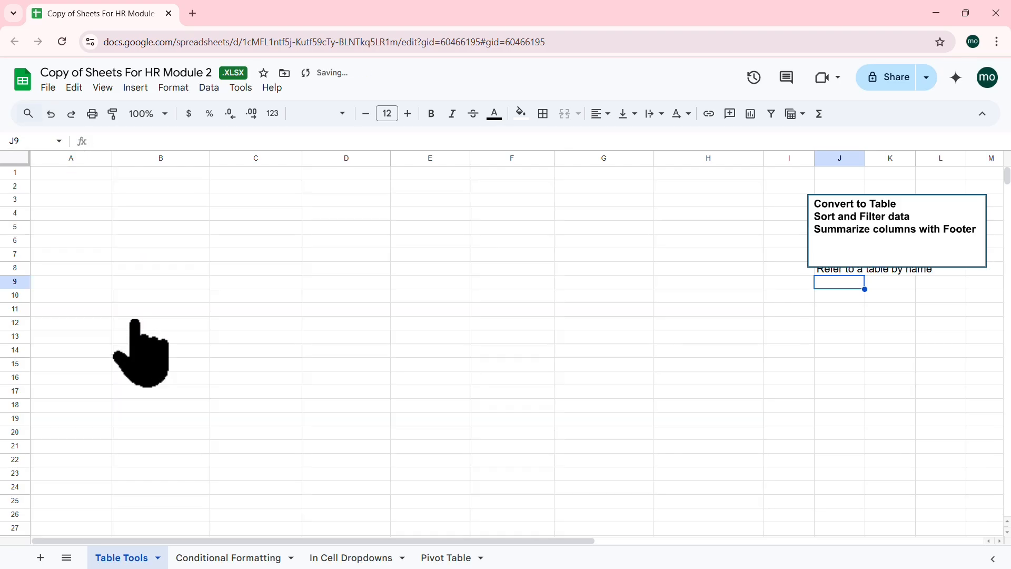
click(51, 113)
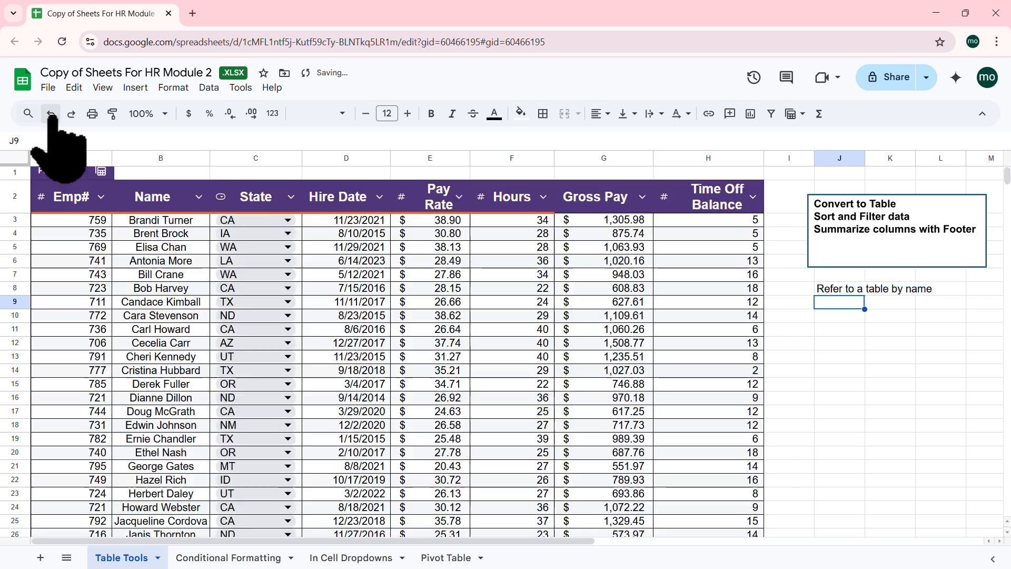
click(74, 170)
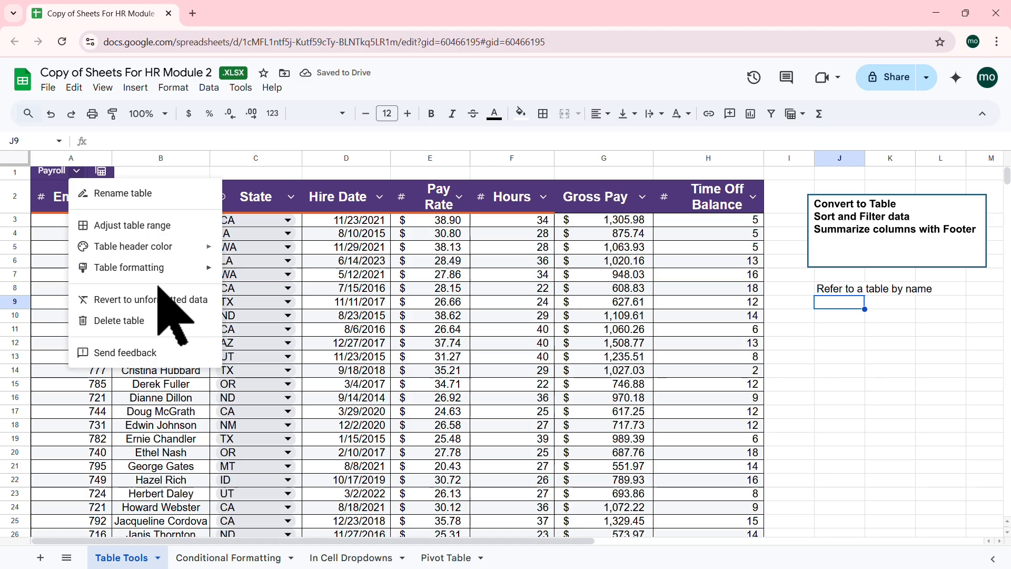
click(59, 220)
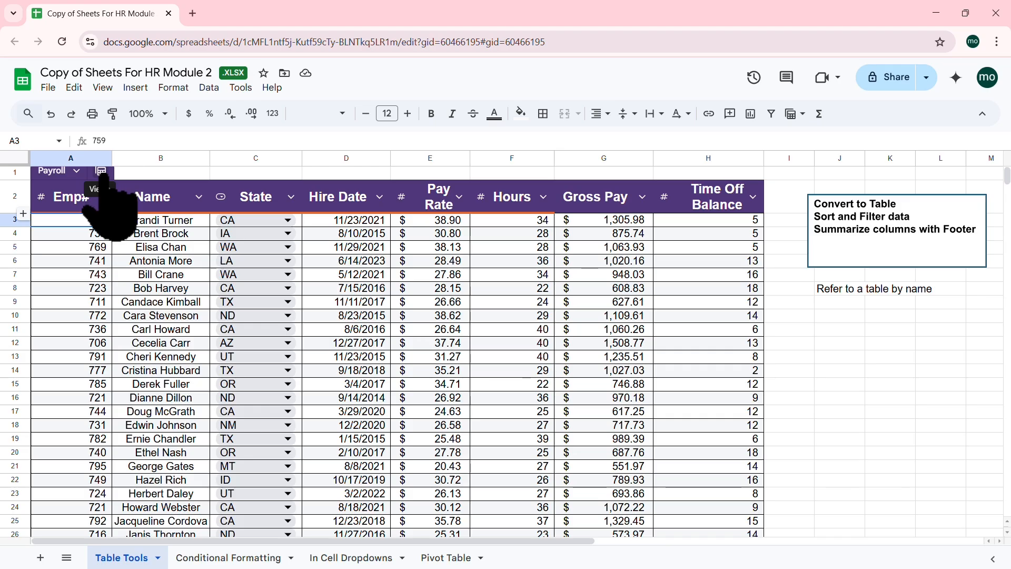
Create a temporary group-by view of the Payroll table grouped by State
click(100, 172)
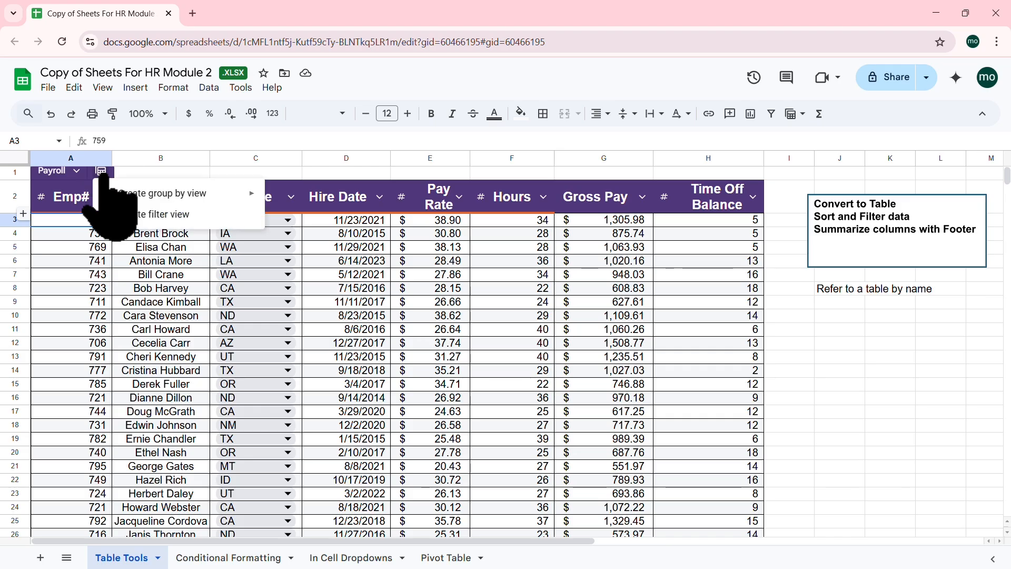
mouse_move(155, 195)
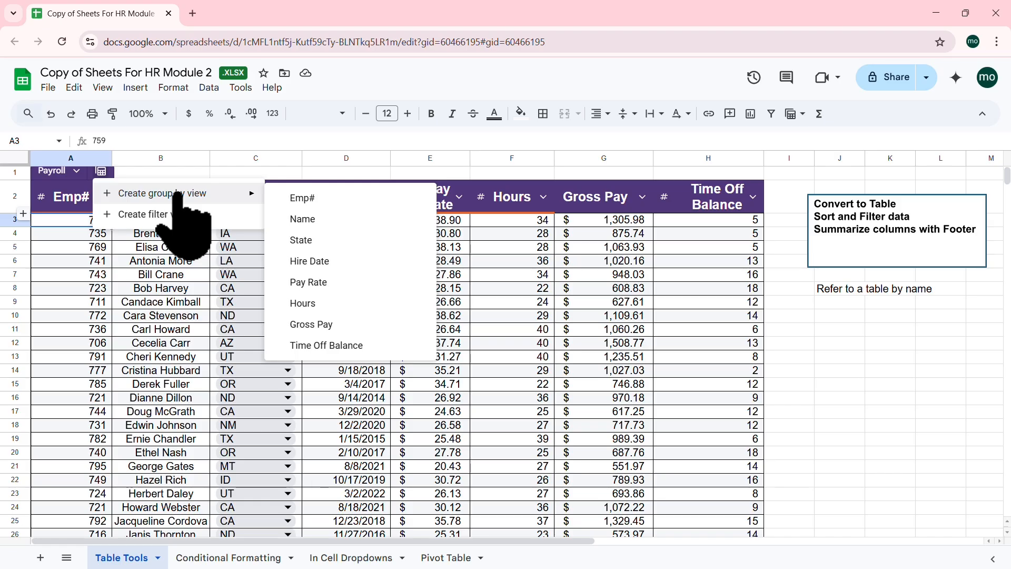
click(302, 241)
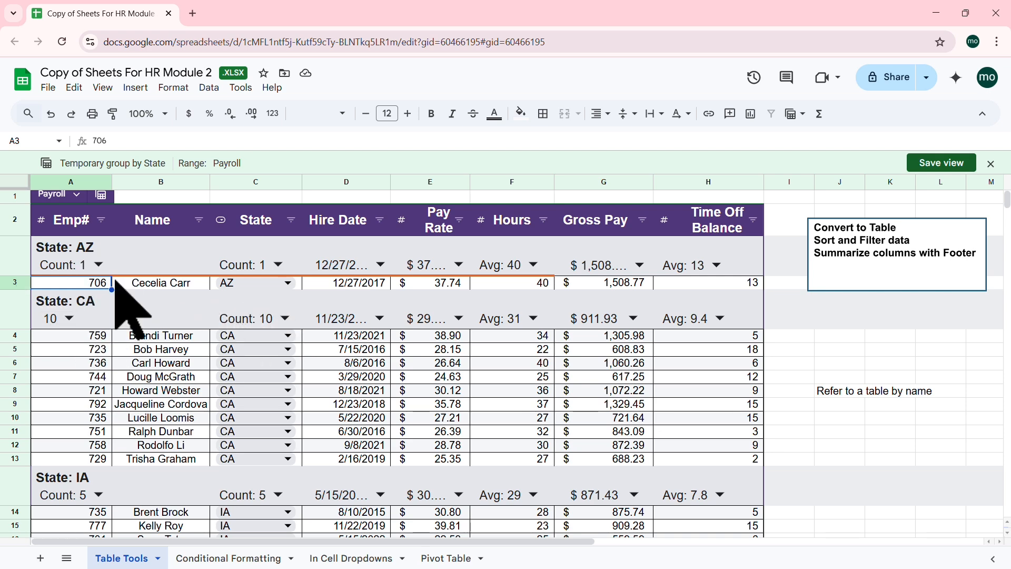
Examine the State groups and their column summaries throughout the grouped table, and check which view is active
scroll(117, 287, down, 1)
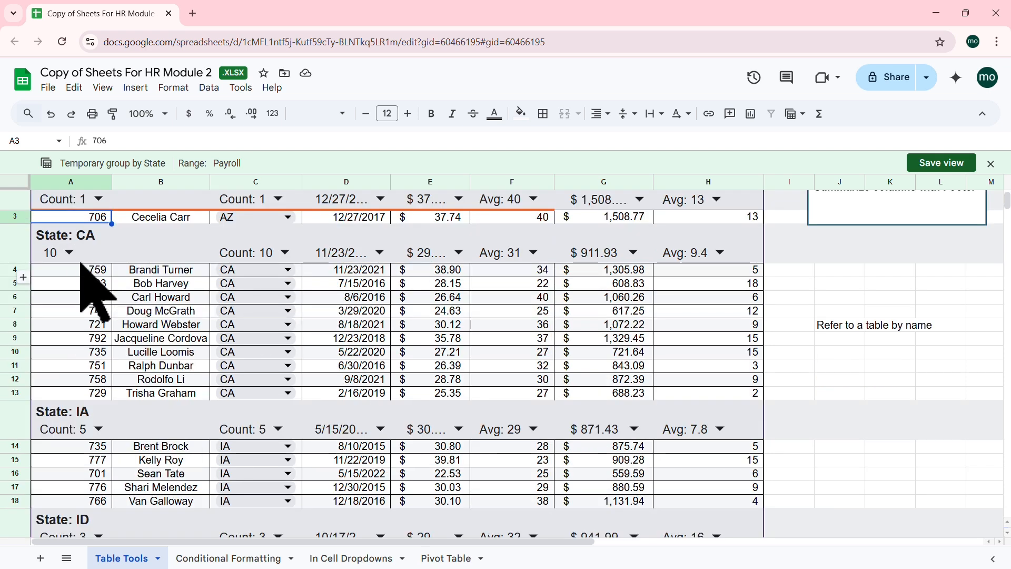
click(152, 272)
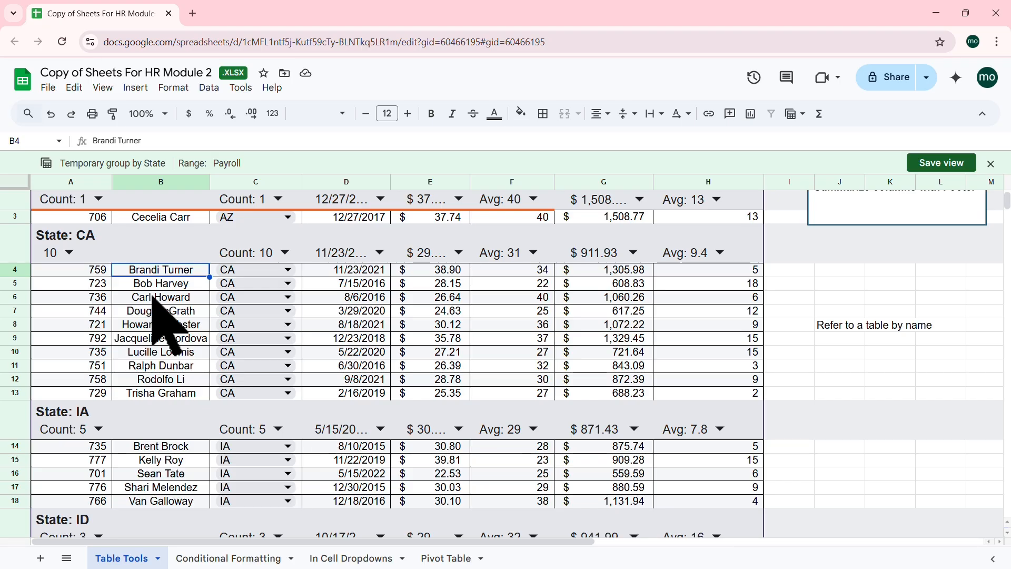
scroll(163, 327, down, 5)
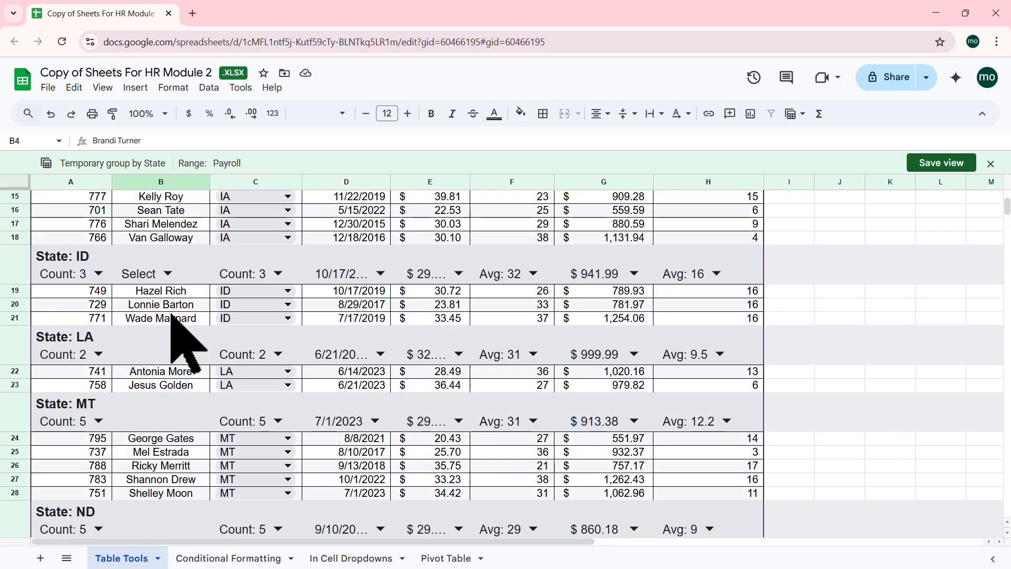
scroll(172, 316, down, 5)
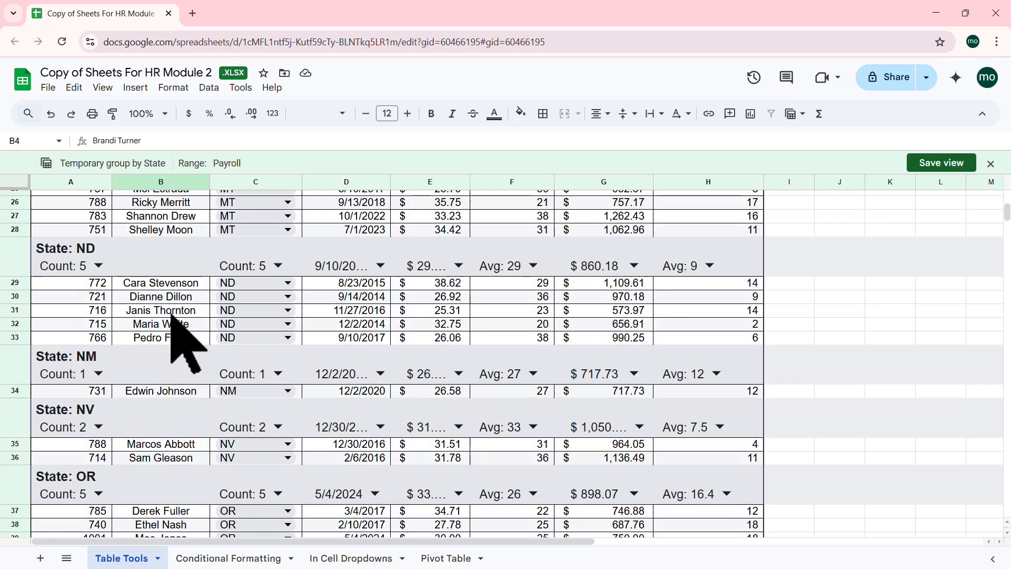
scroll(181, 343, down, 6)
scroll(171, 321, up, 10)
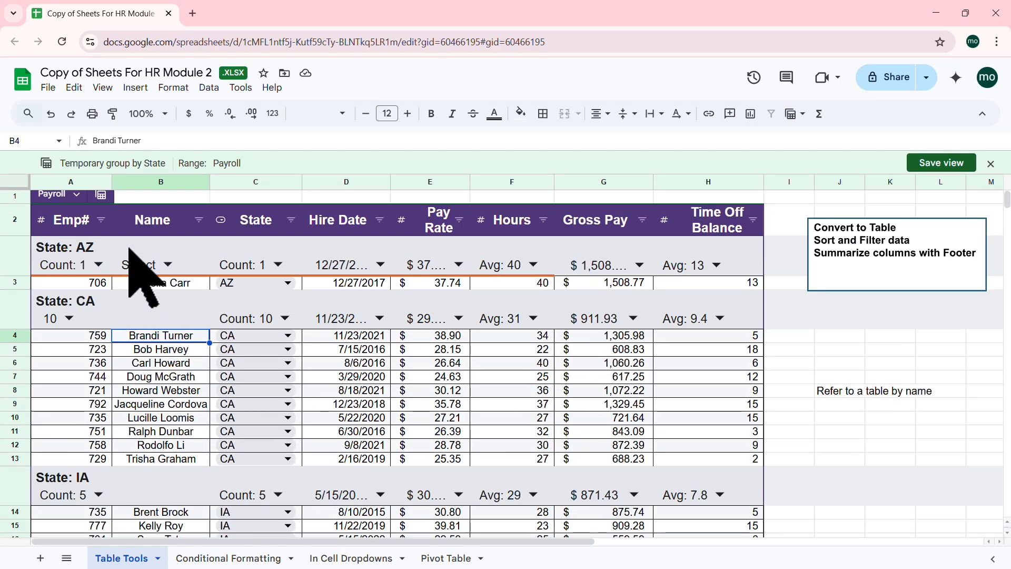
click(101, 195)
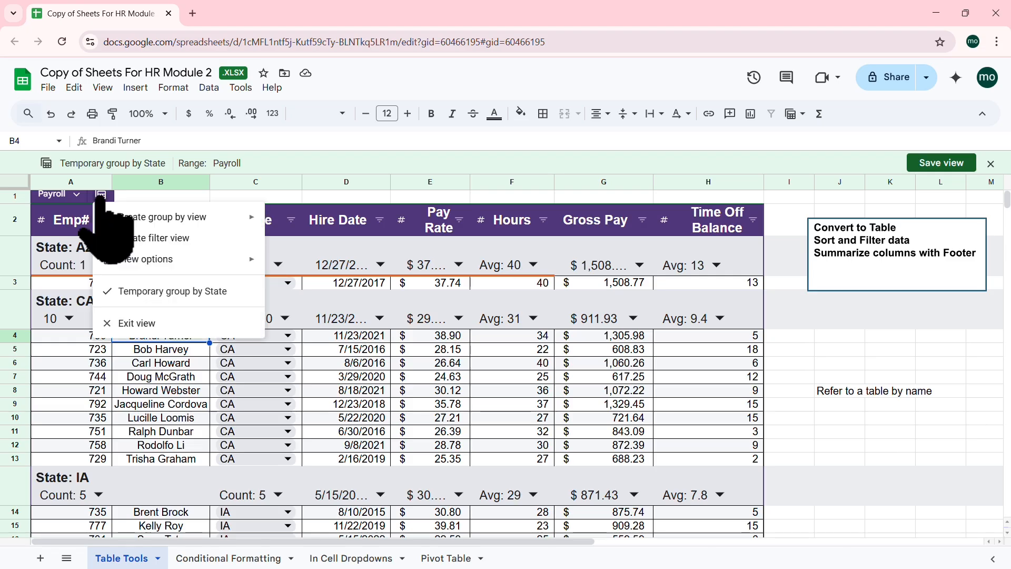
click(176, 292)
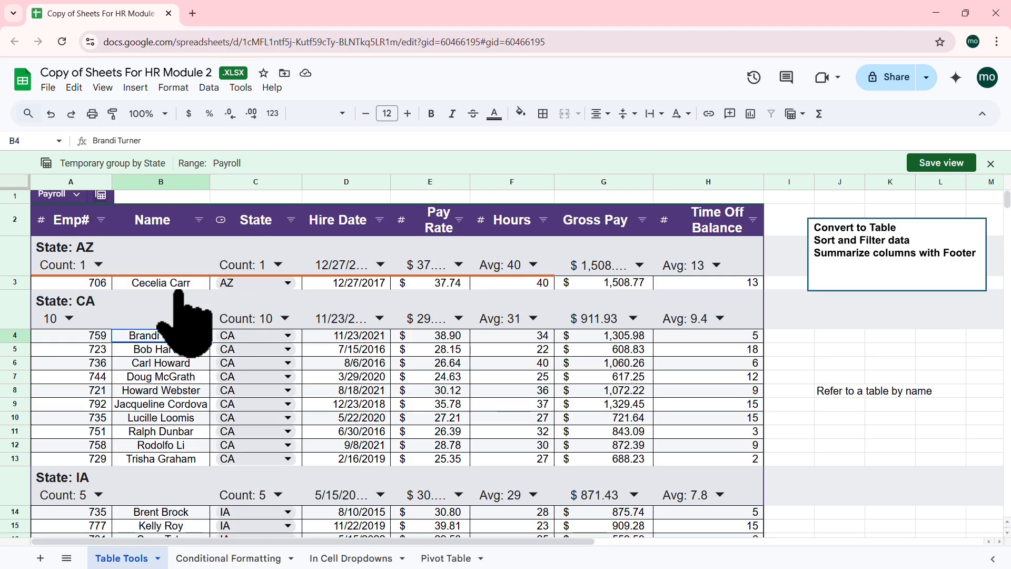
Exit the temporary State group-by view without saving it, and check which views the Payroll table offers
click(101, 195)
click(134, 322)
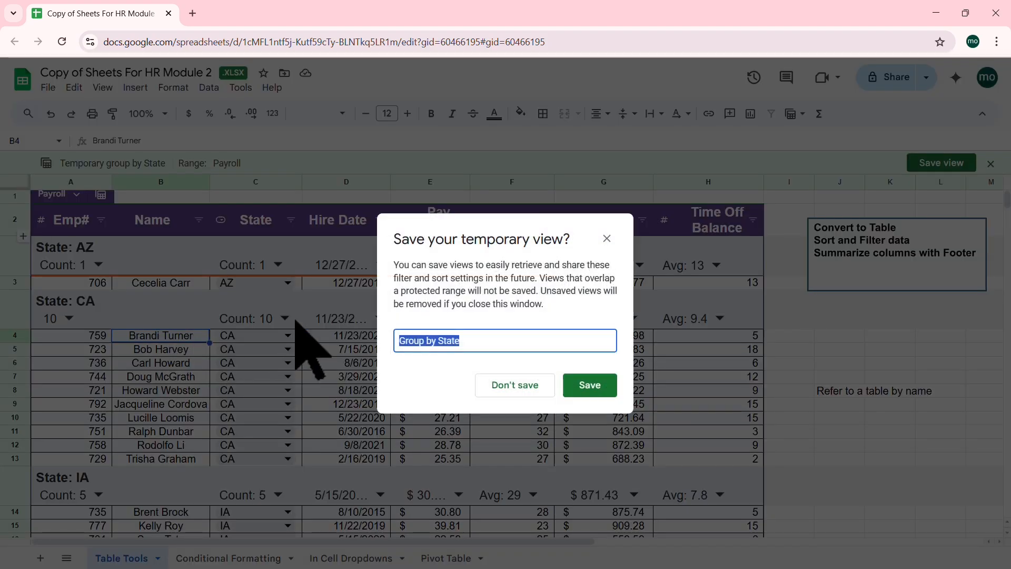
click(518, 386)
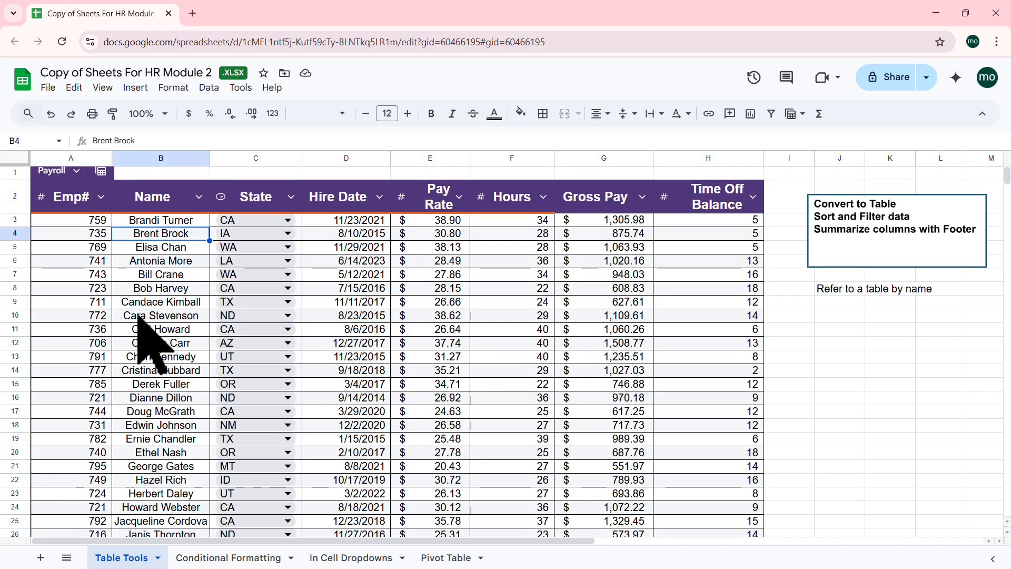
click(101, 171)
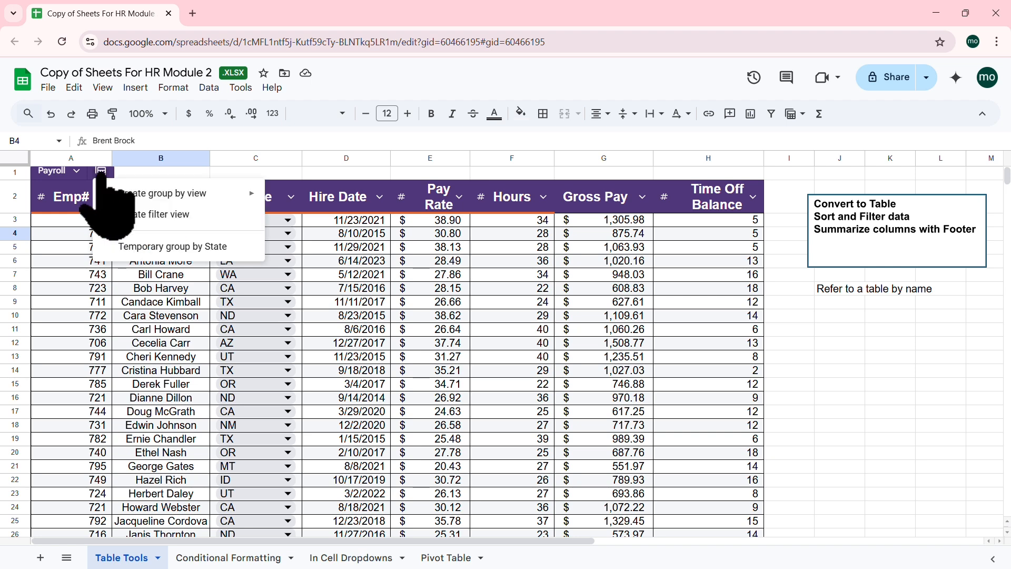
mouse_move(179, 198)
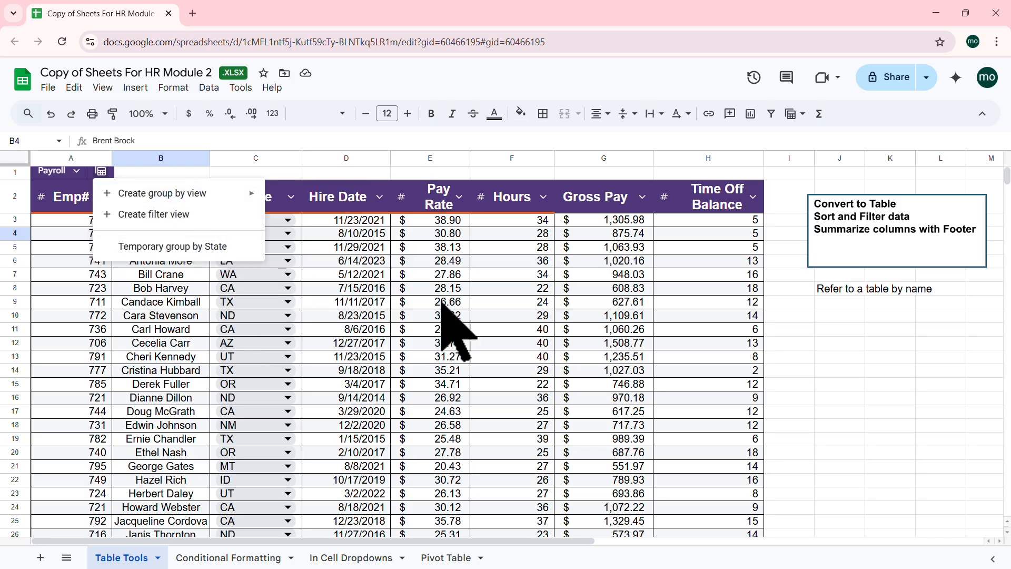
click(450, 274)
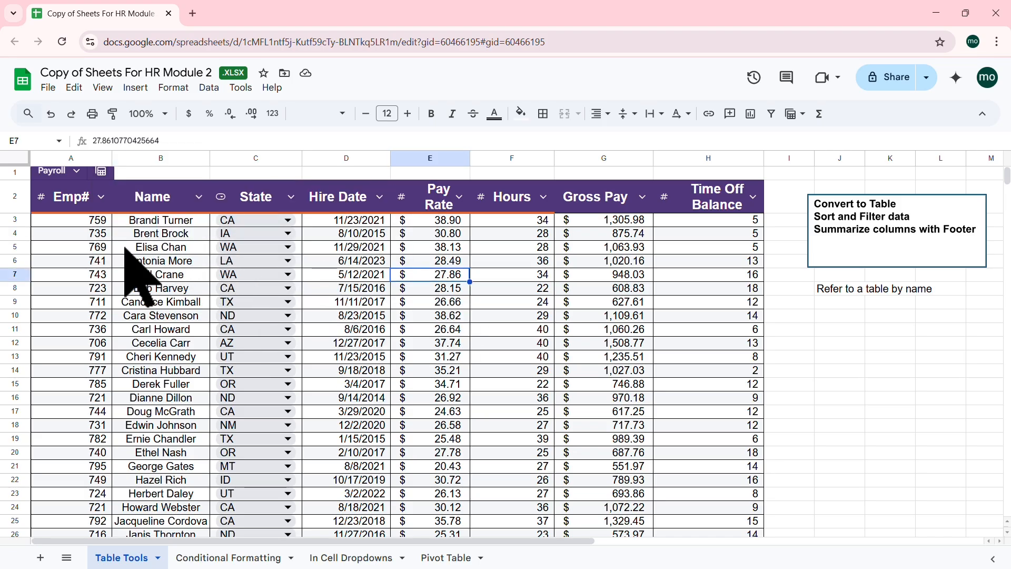
Examine the column type options for the Emp# and Hire Date columns, including the Number and Date subtypes
click(102, 197)
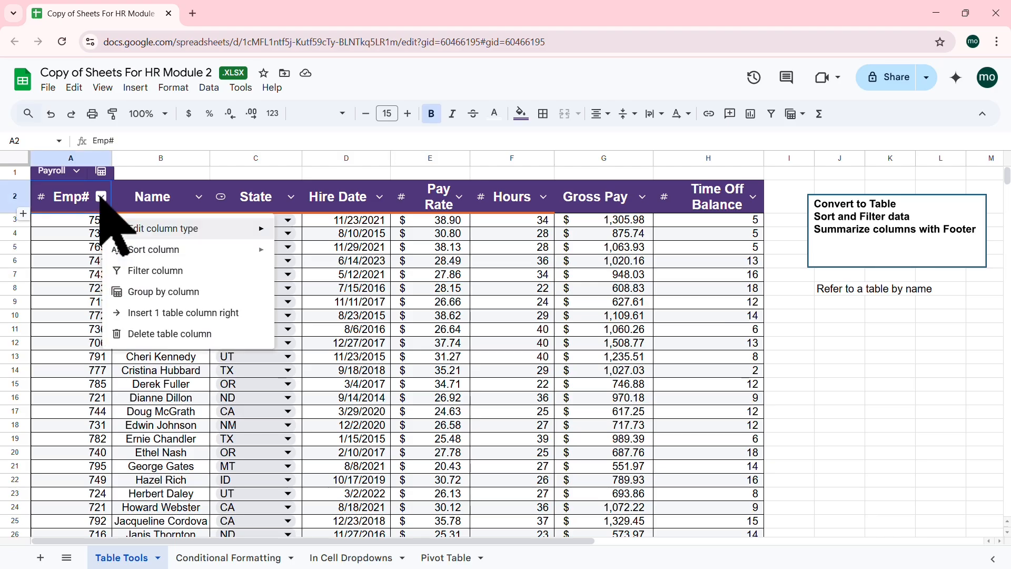
mouse_move(200, 230)
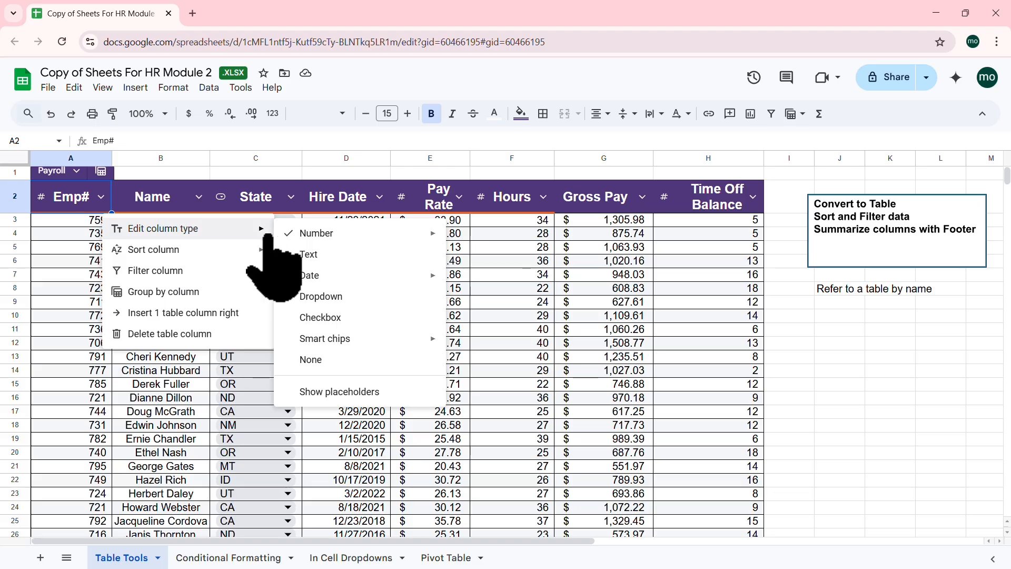
mouse_move(319, 238)
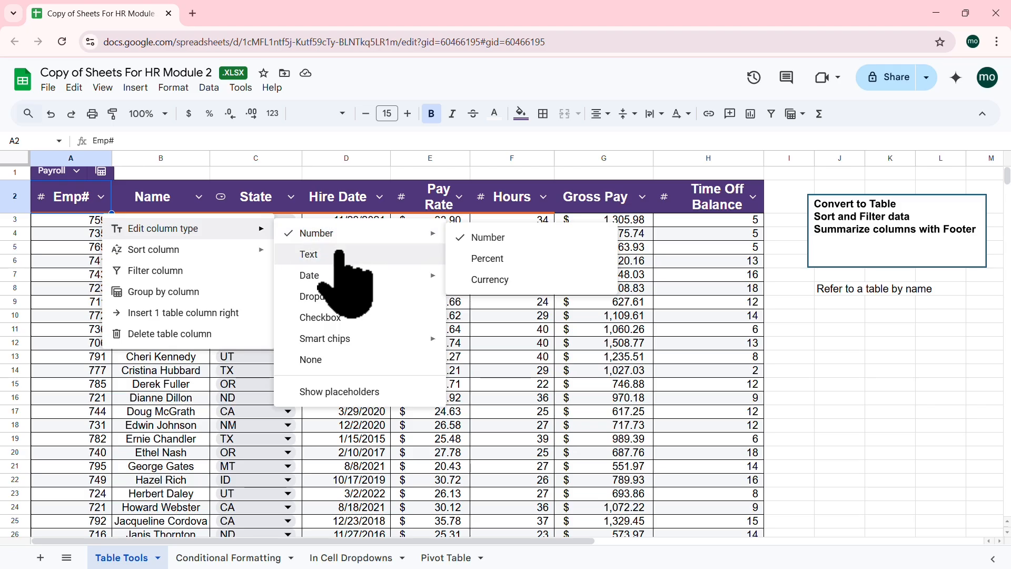
click(542, 289)
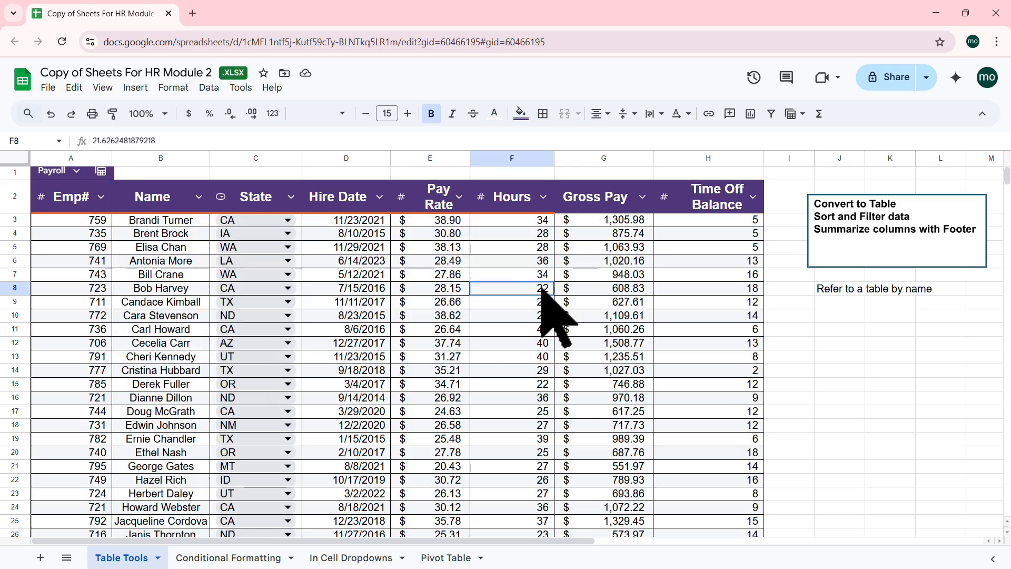
click(379, 197)
mouse_move(524, 230)
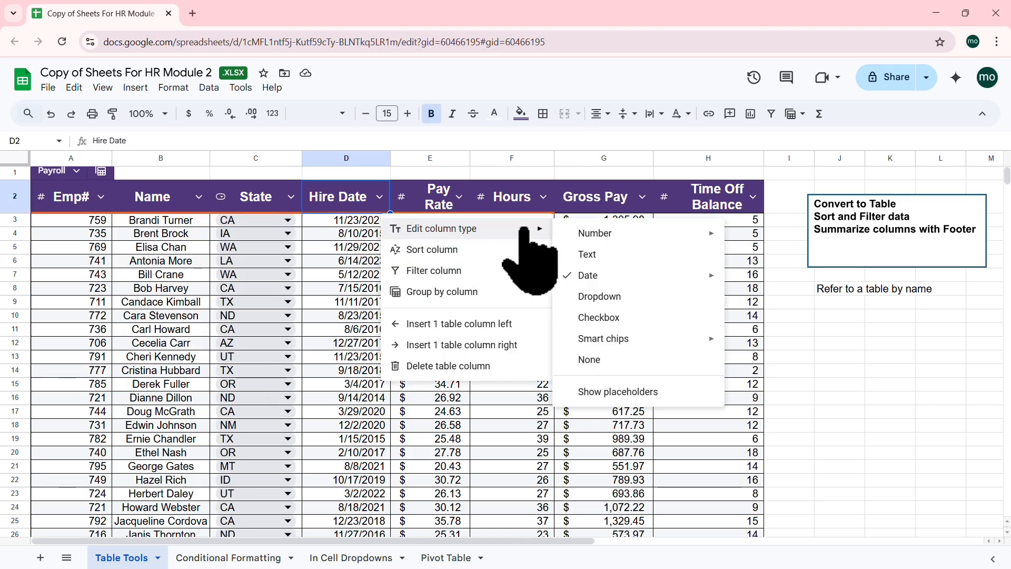
mouse_move(609, 275)
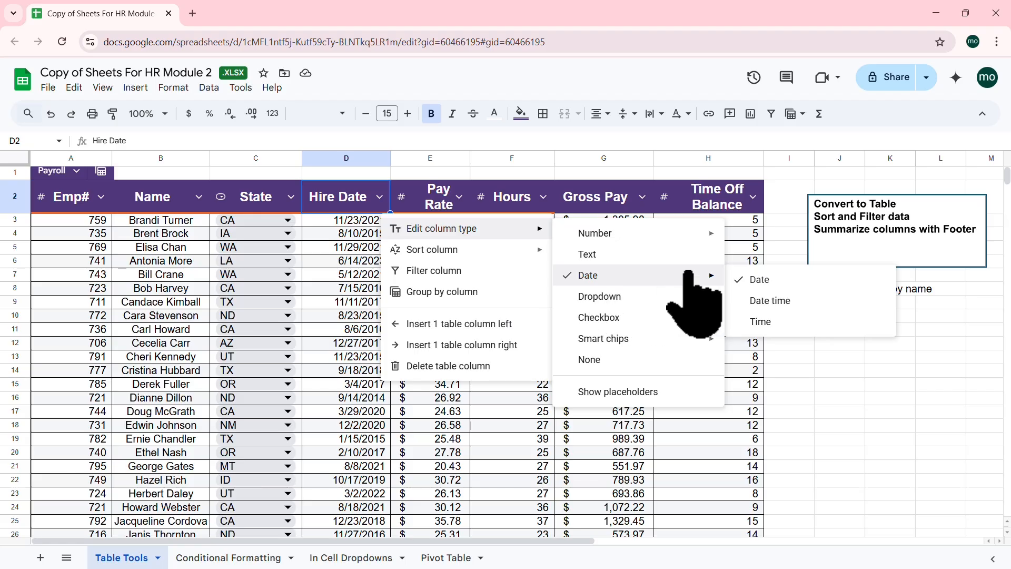
click(347, 251)
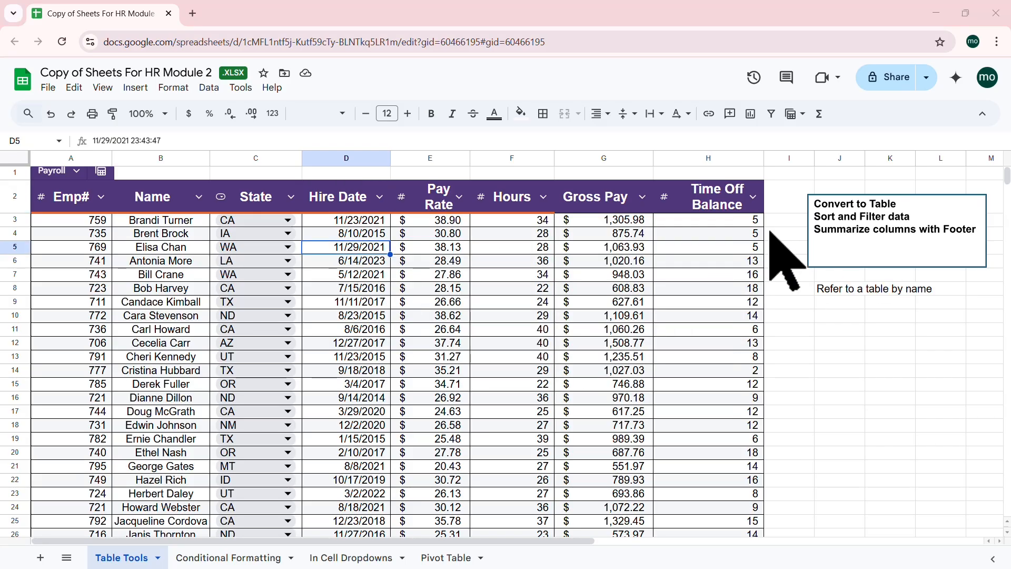
Change the Gross Pay column's type from Number to Currency and select its values in rows 3 to 23
click(642, 197)
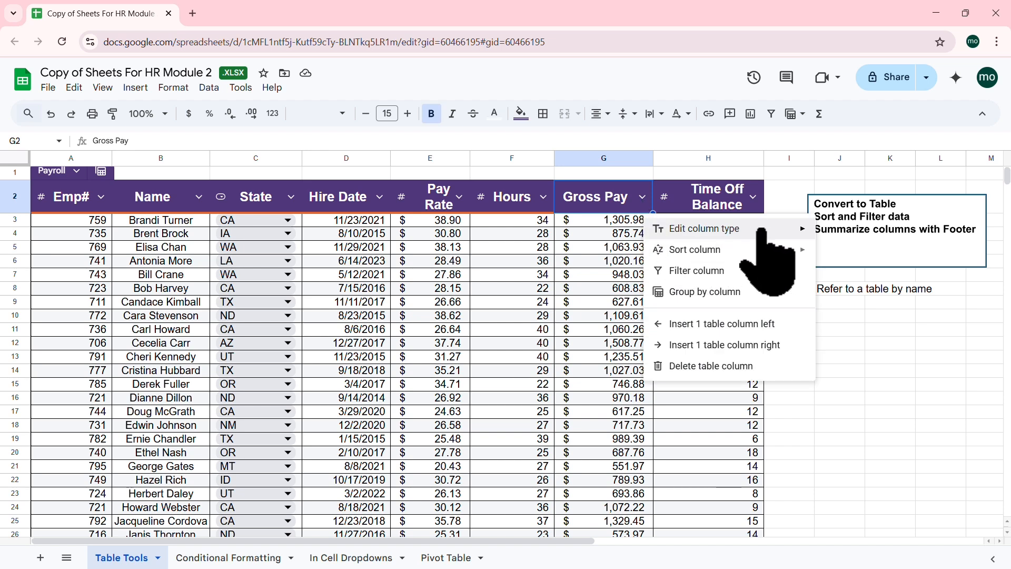
mouse_move(772, 230)
mouse_move(889, 237)
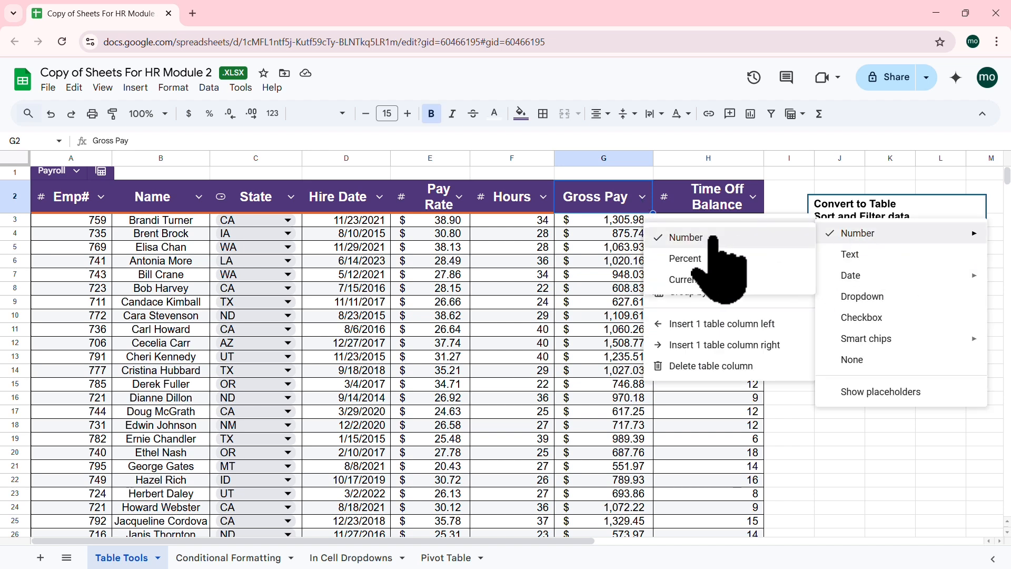
click(688, 279)
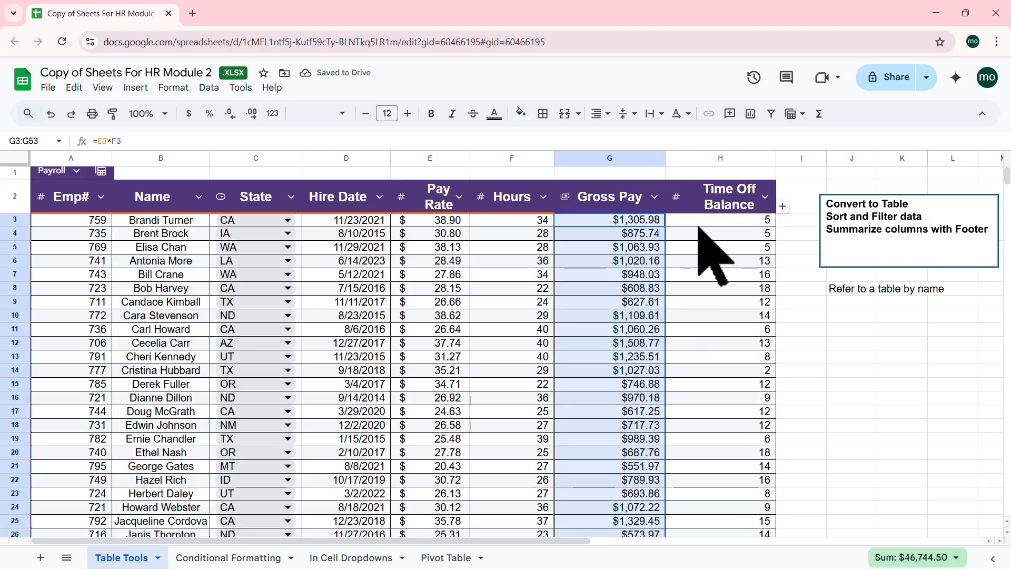
click(684, 274)
drag(647, 220, 621, 494)
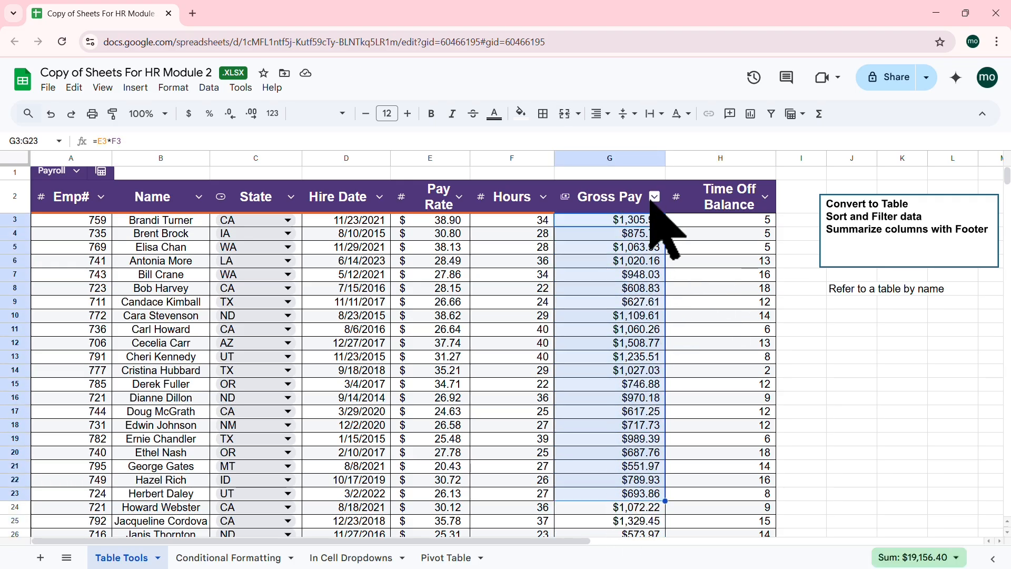
Change the Pay Rate column's type to Currency
click(458, 197)
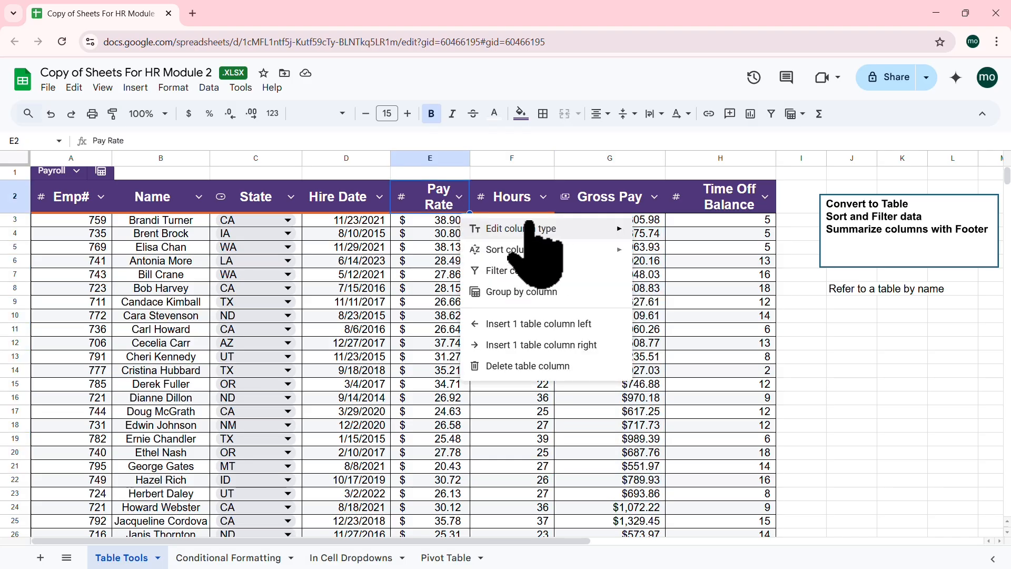
mouse_move(532, 229)
mouse_move(683, 236)
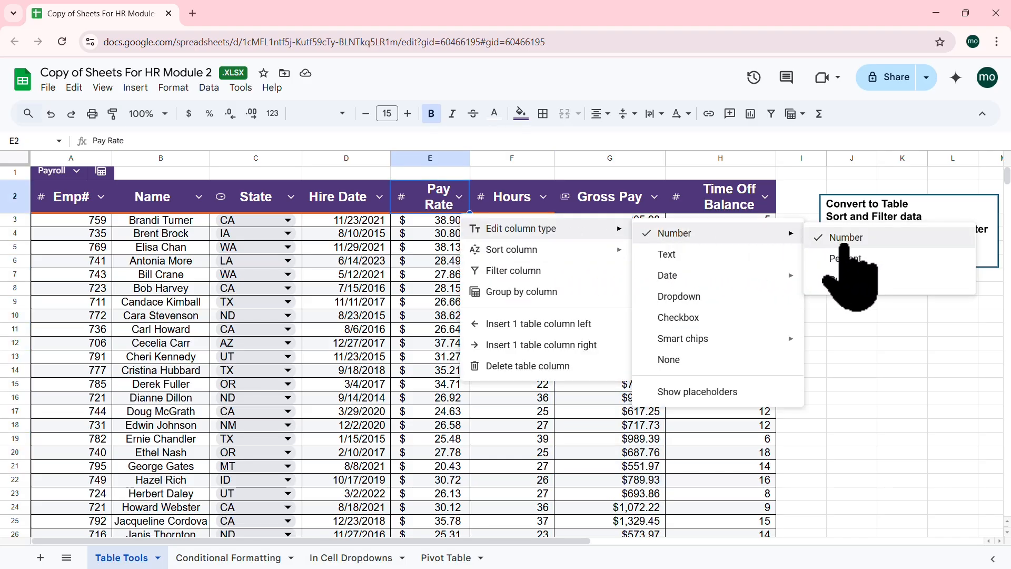
click(847, 280)
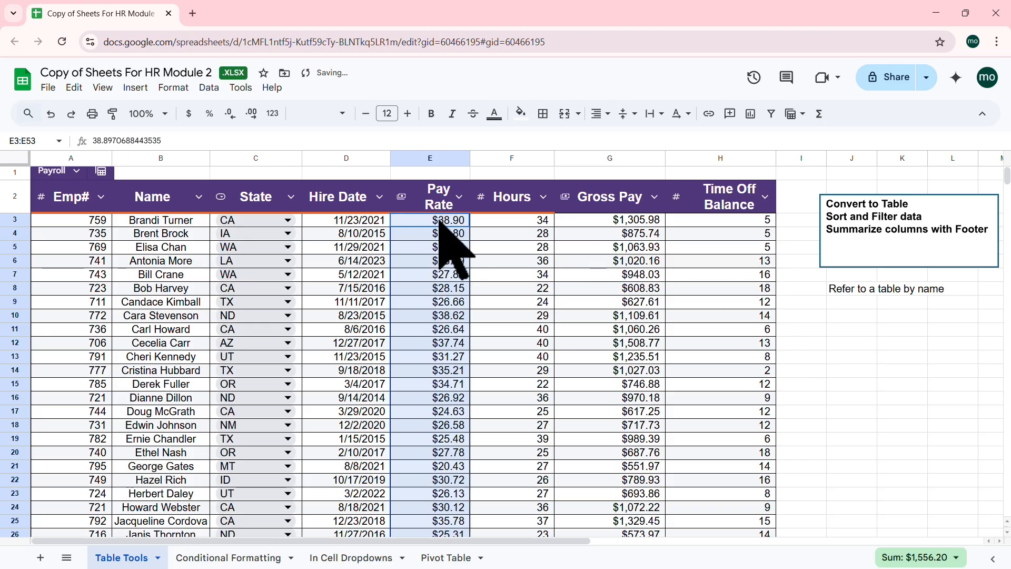
click(543, 197)
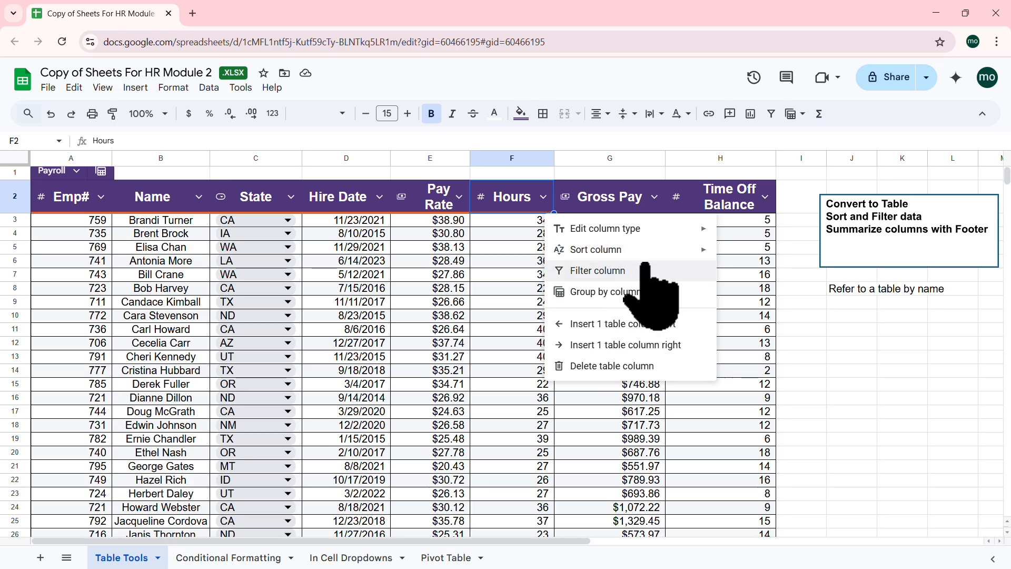
mouse_move(671, 254)
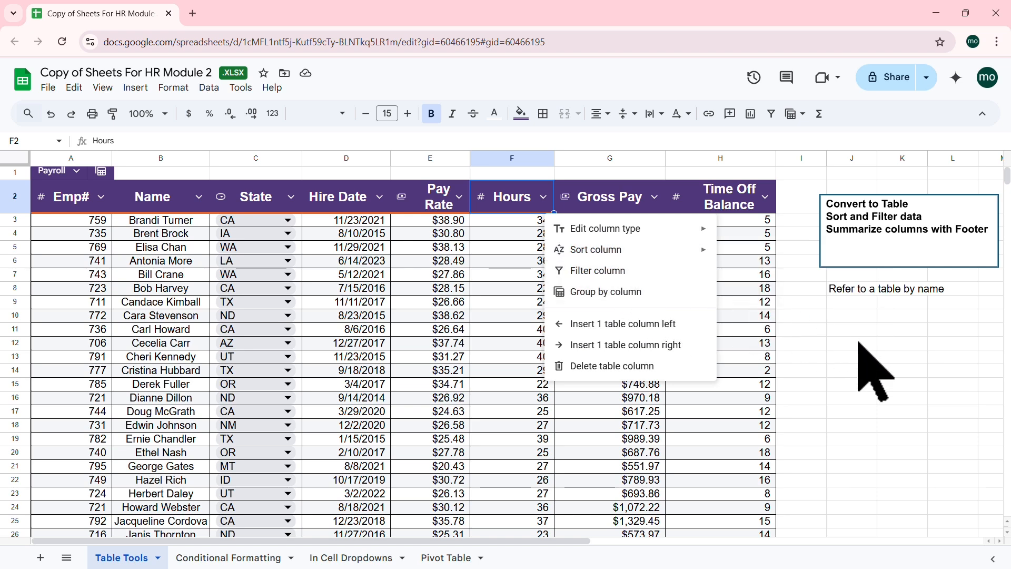
click(427, 290)
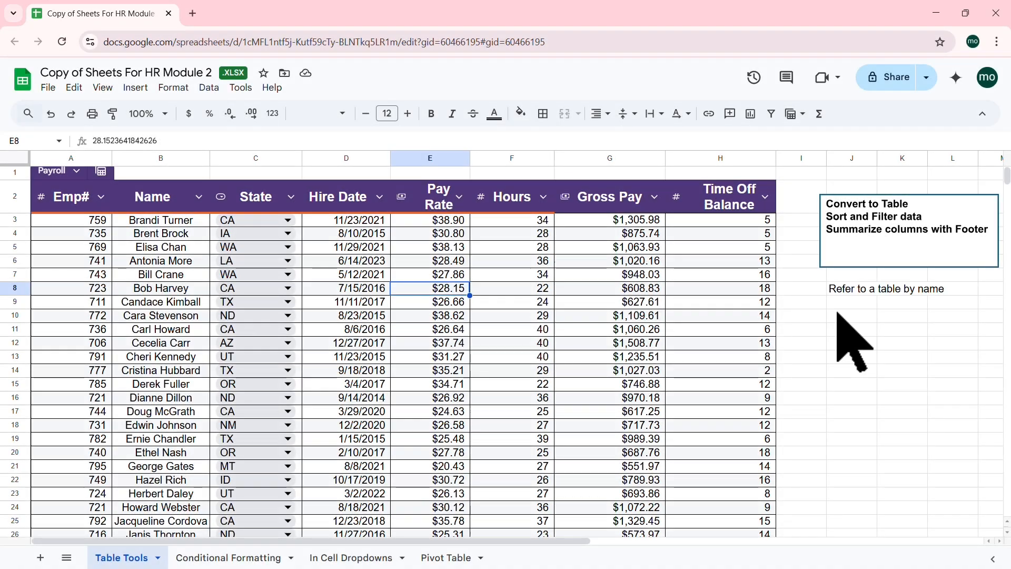
Delete the "Refer to a table by name" note in J8 and make row 1 slightly taller
click(855, 289)
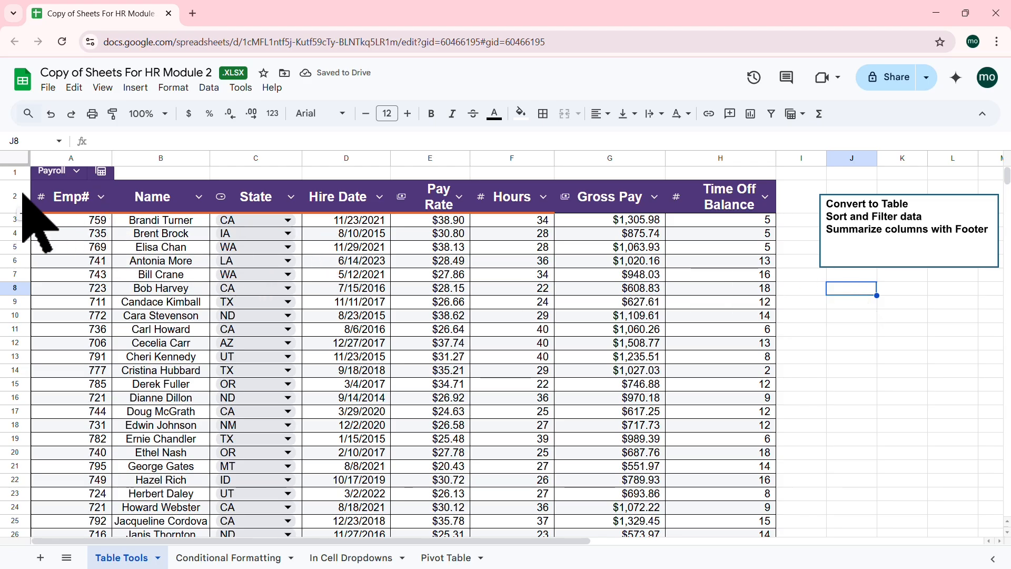
drag(18, 179, 18, 186)
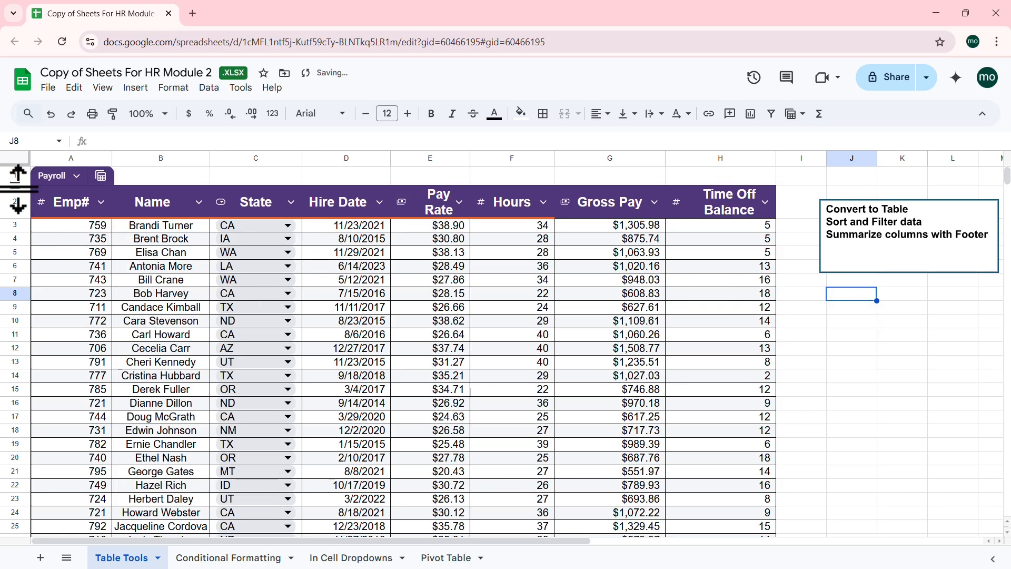
click(101, 202)
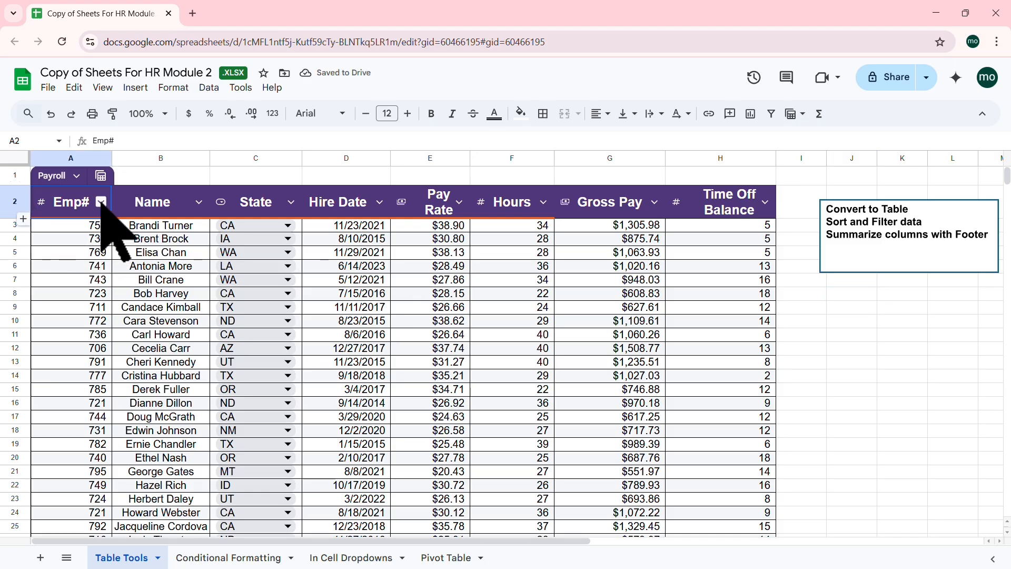
mouse_move(239, 257)
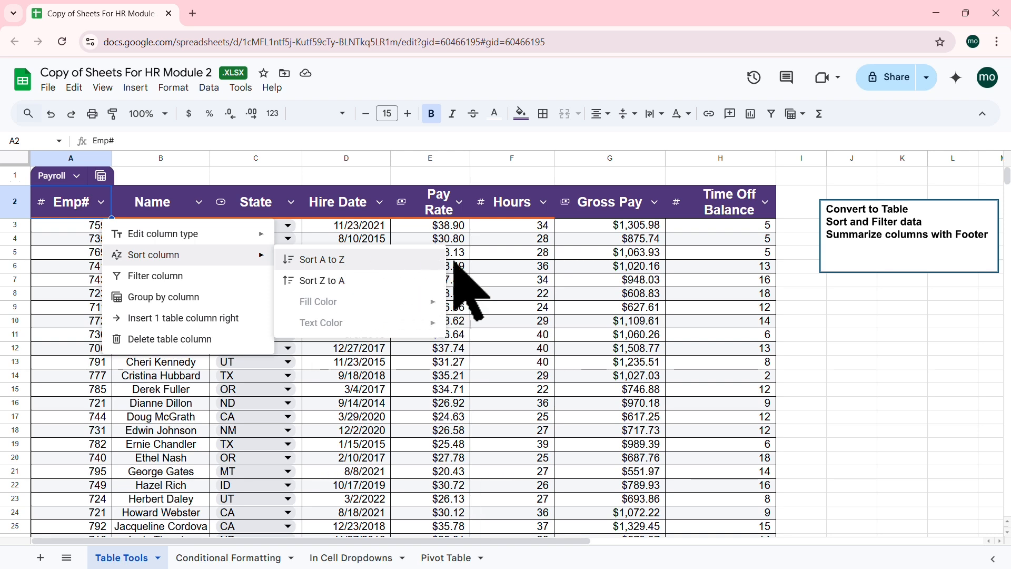
click(510, 241)
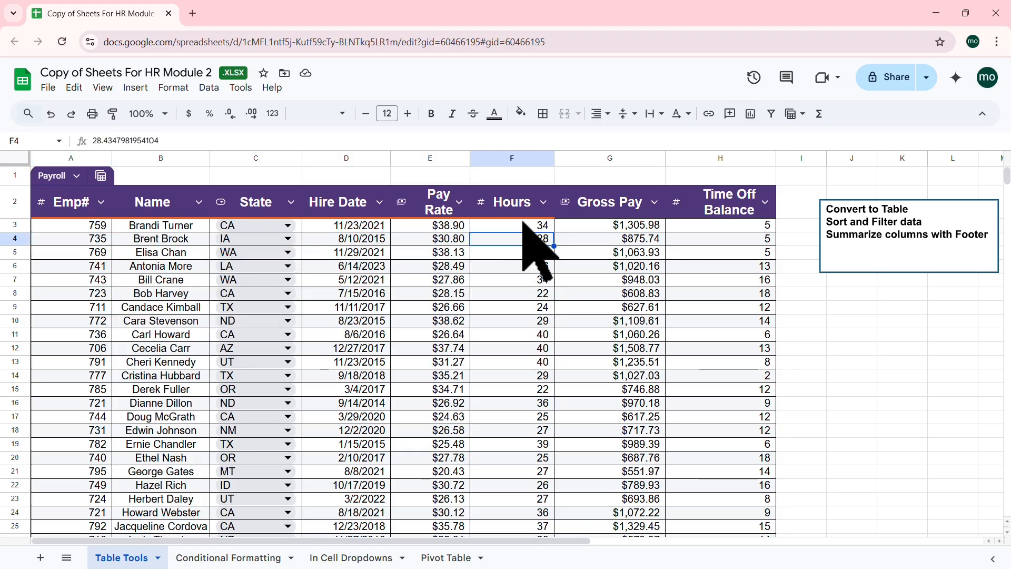
click(101, 202)
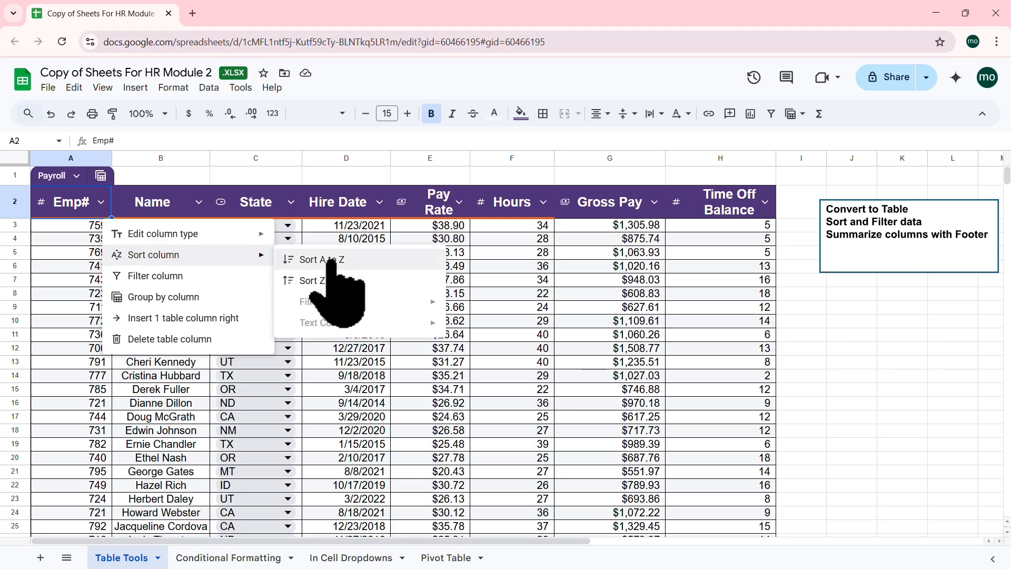
click(535, 266)
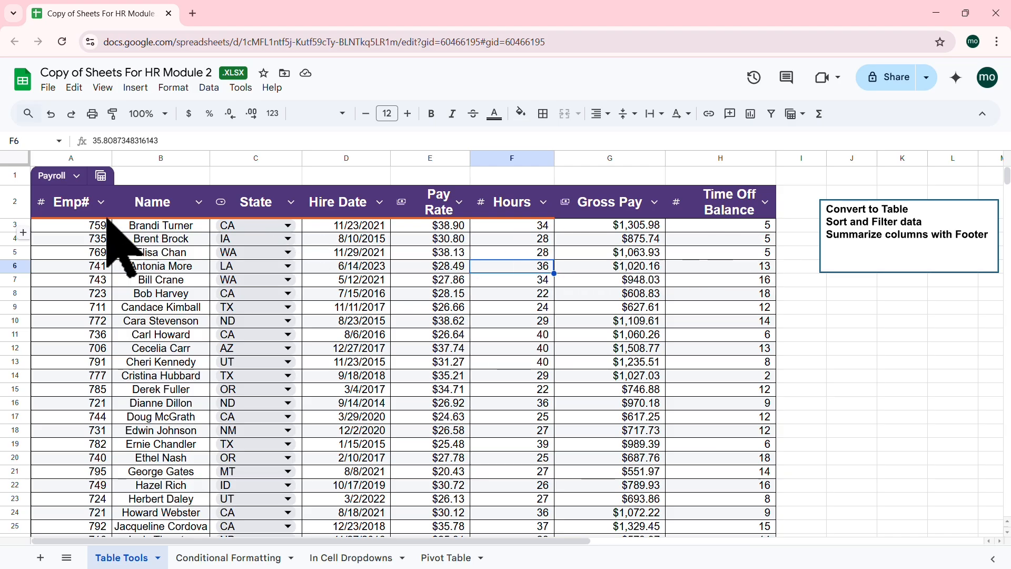
Sort the Payroll table by Emp# from A to Z and check that each record's row stays together
click(102, 202)
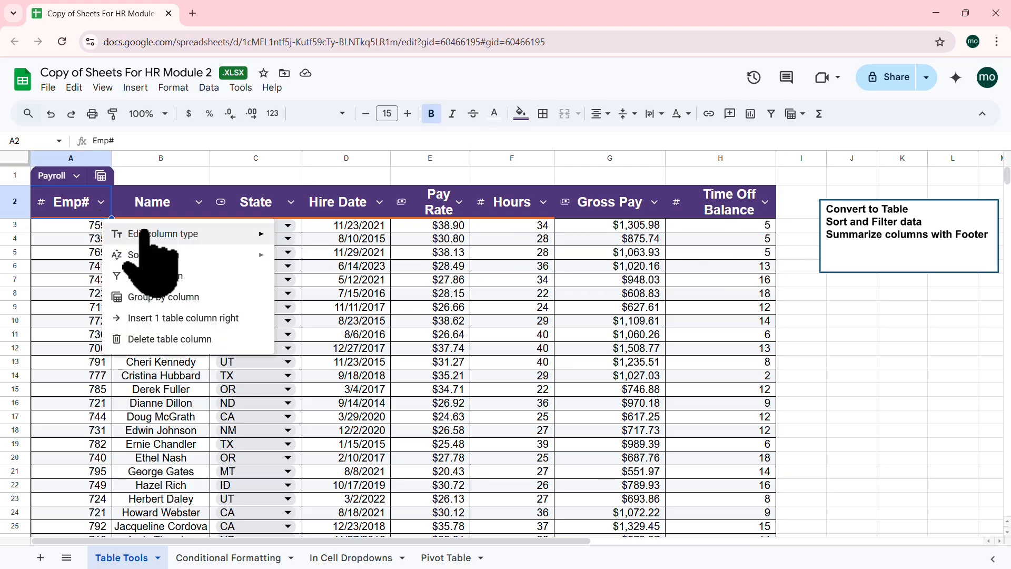
mouse_move(265, 258)
click(318, 259)
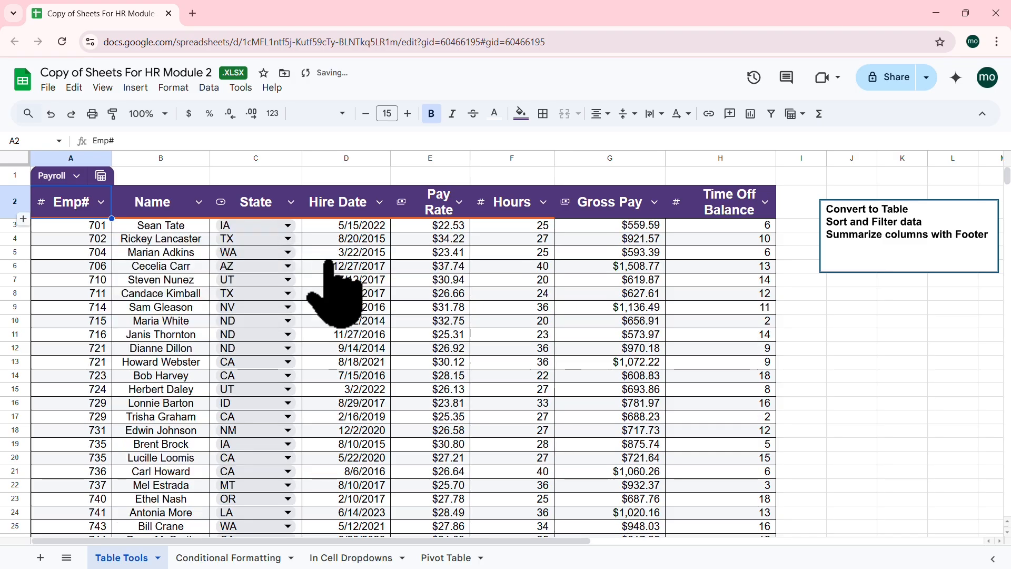
drag(102, 226, 692, 232)
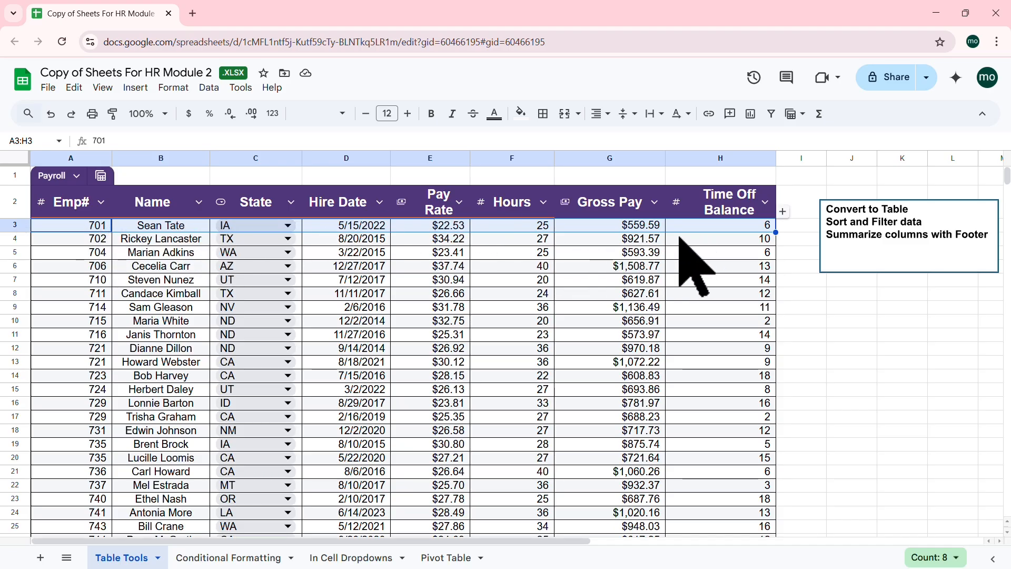
drag(152, 269, 152, 279)
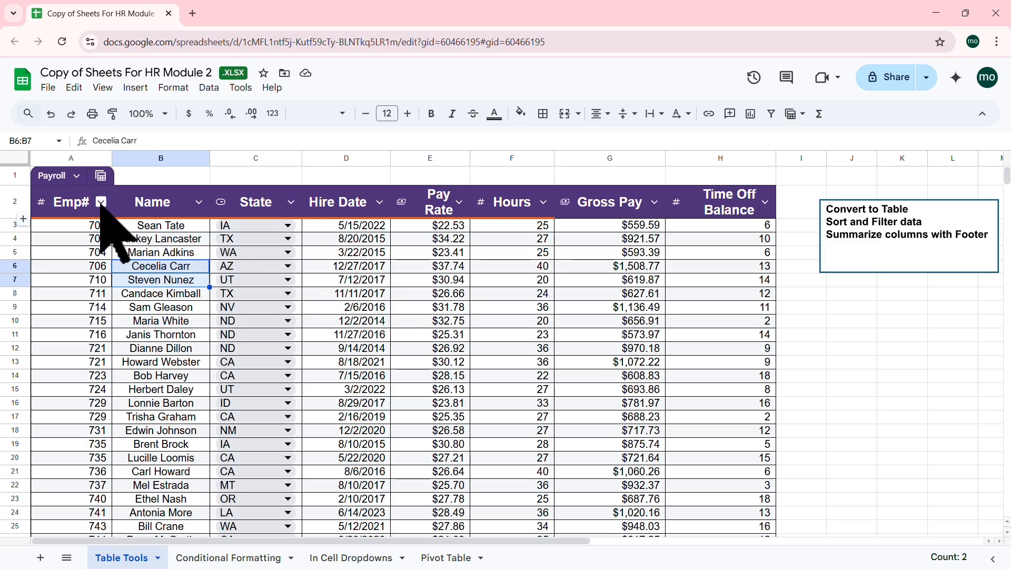
Sort the Payroll table by the Name column from A to Z
click(199, 202)
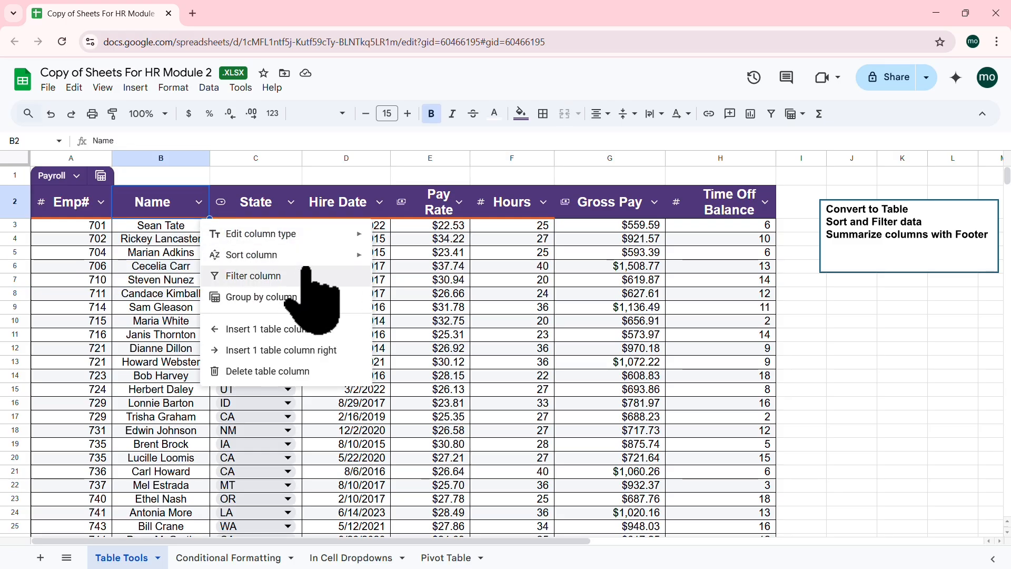
mouse_move(334, 255)
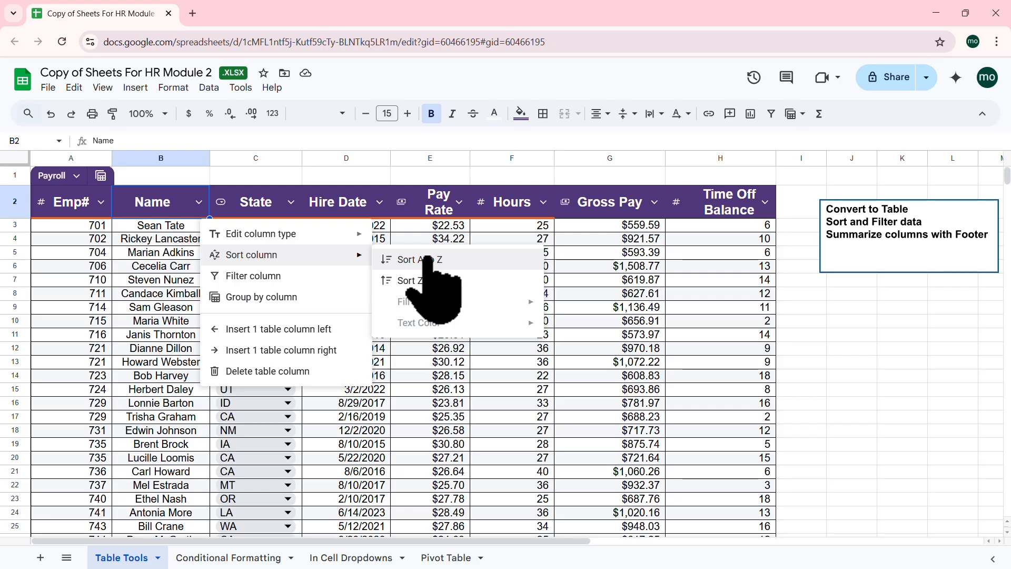
click(416, 259)
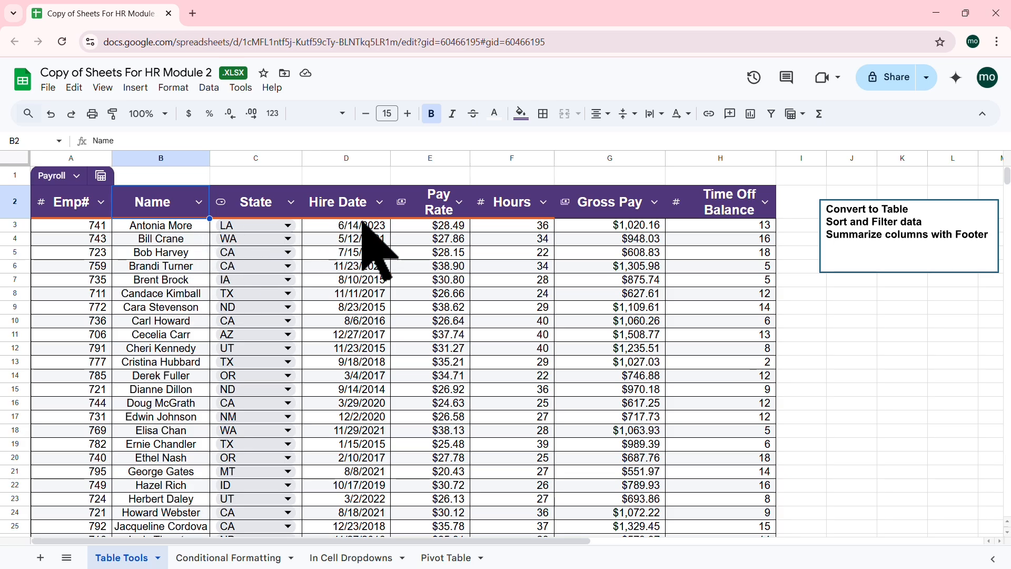
Sort the Payroll table by State from A to Z and select the CA records in rows 4 to 13
click(291, 202)
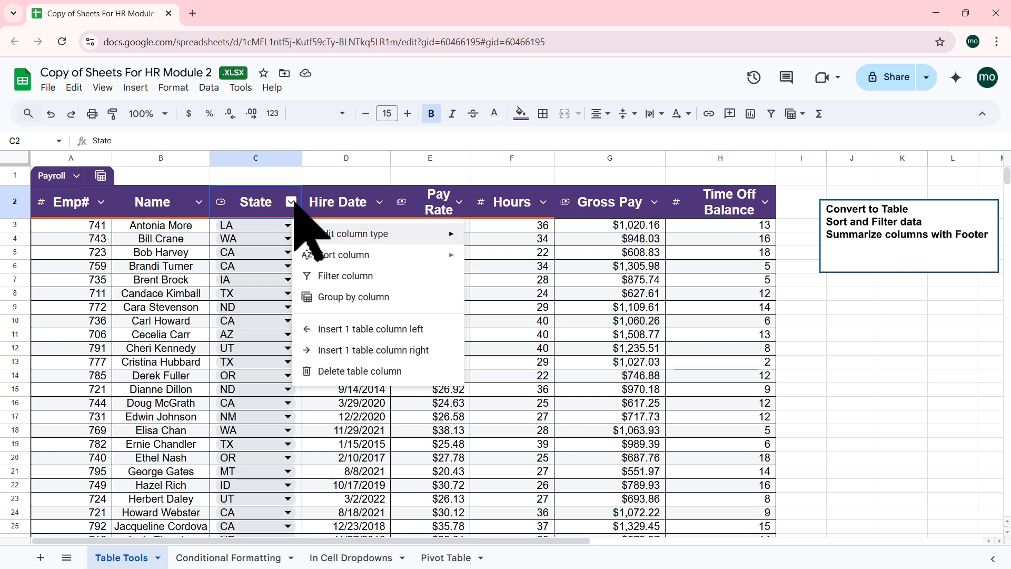
mouse_move(418, 257)
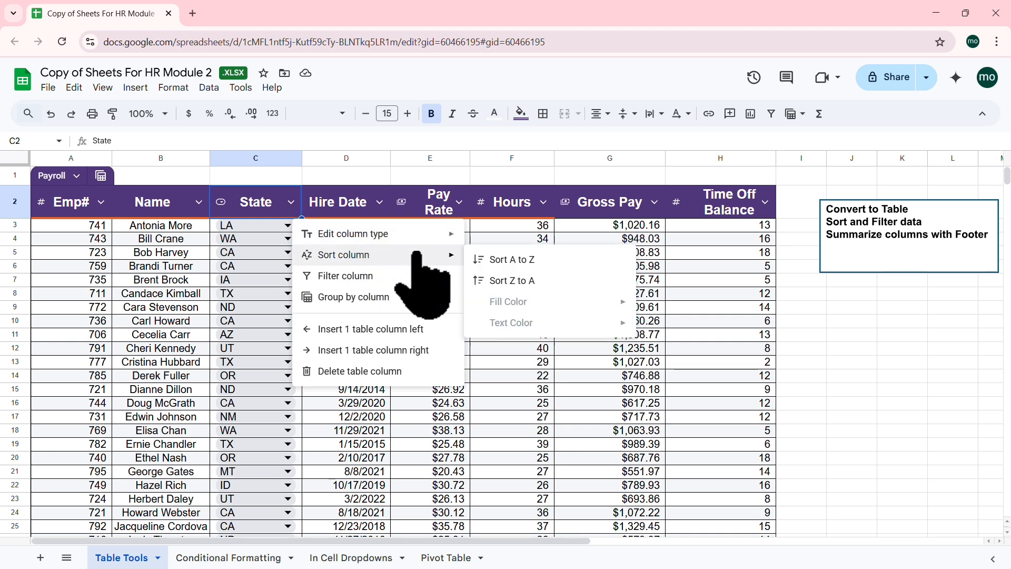
click(538, 257)
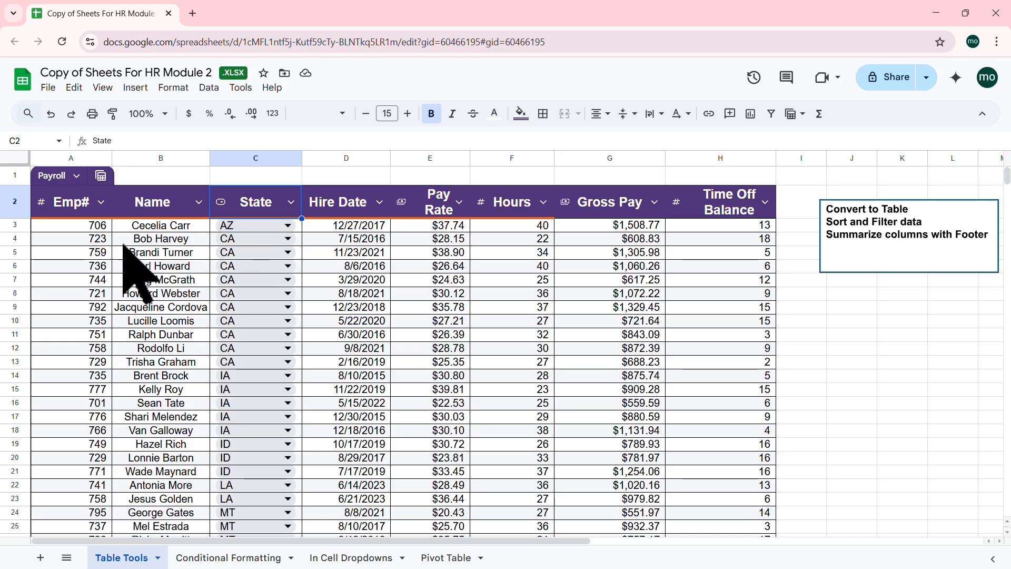
click(79, 237)
drag(265, 239, 715, 363)
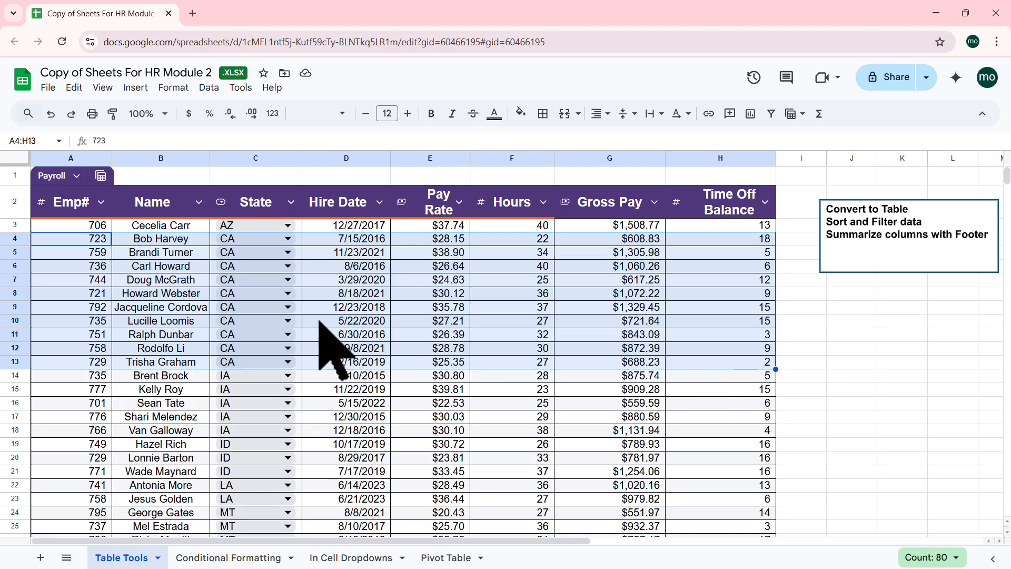
click(291, 202)
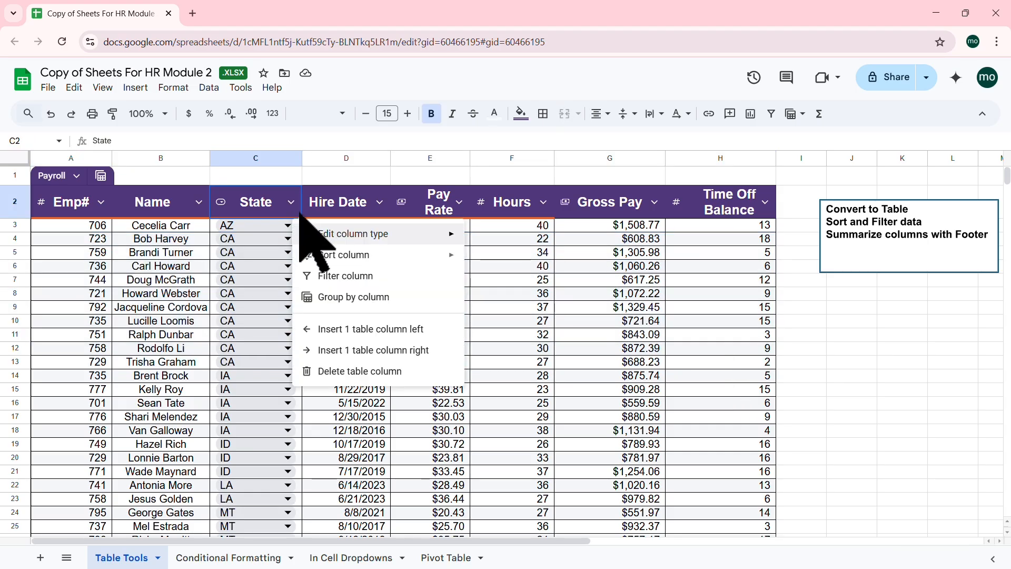
click(537, 322)
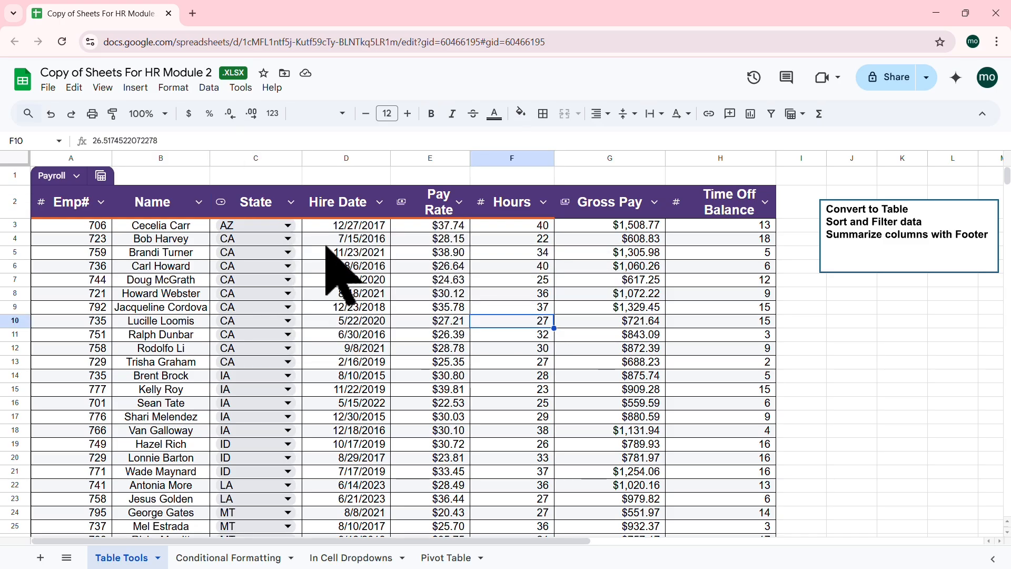
Sort the Payroll table by Hire Date from A to Z, and re-sort it by Hire Date from Z to A
click(379, 201)
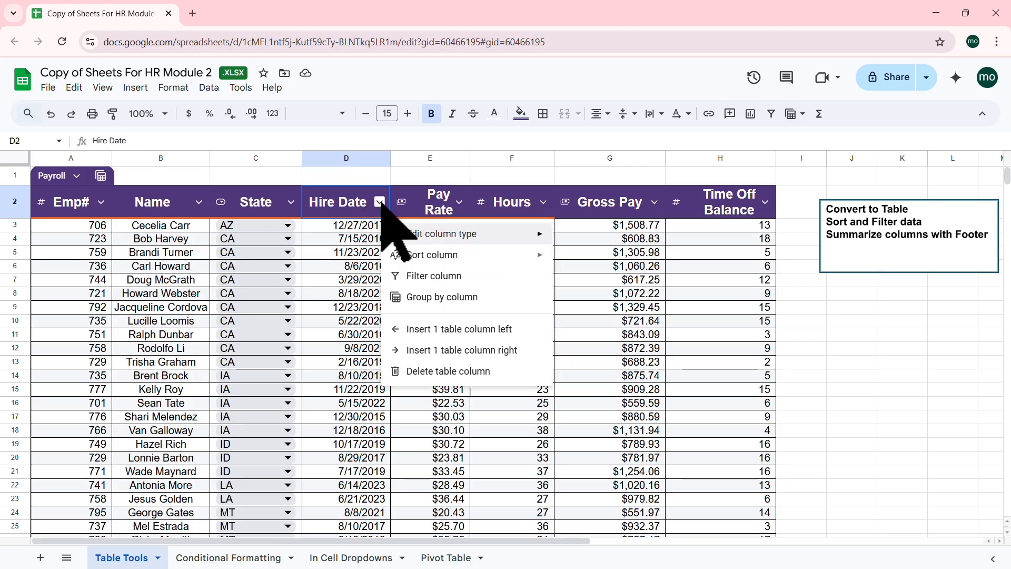
mouse_move(474, 255)
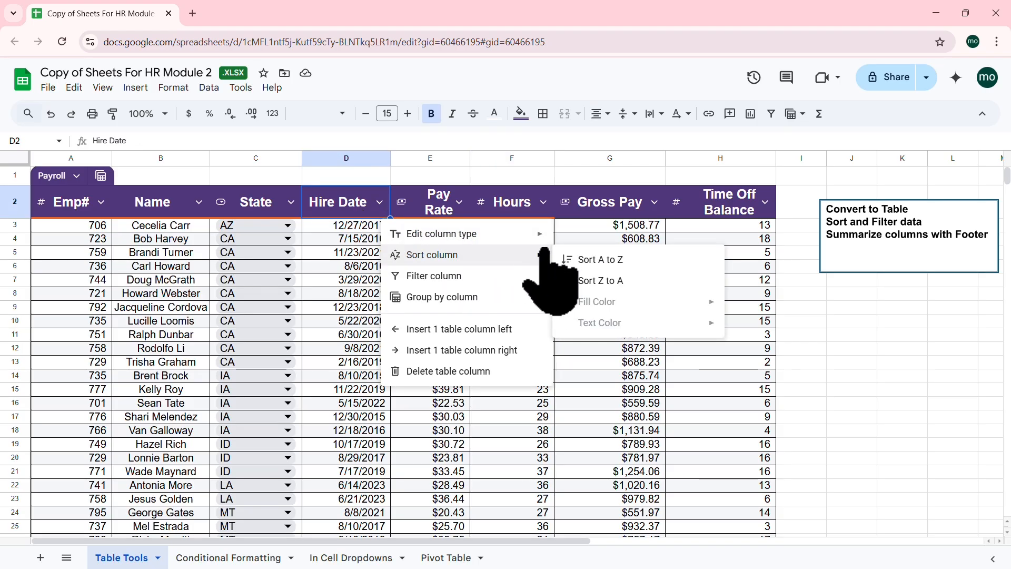
click(614, 260)
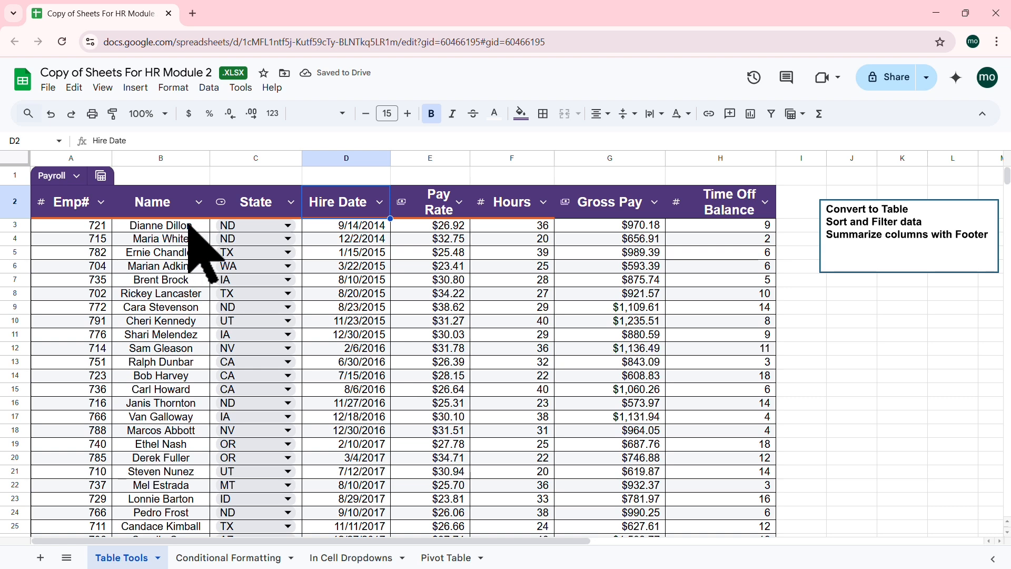
click(379, 202)
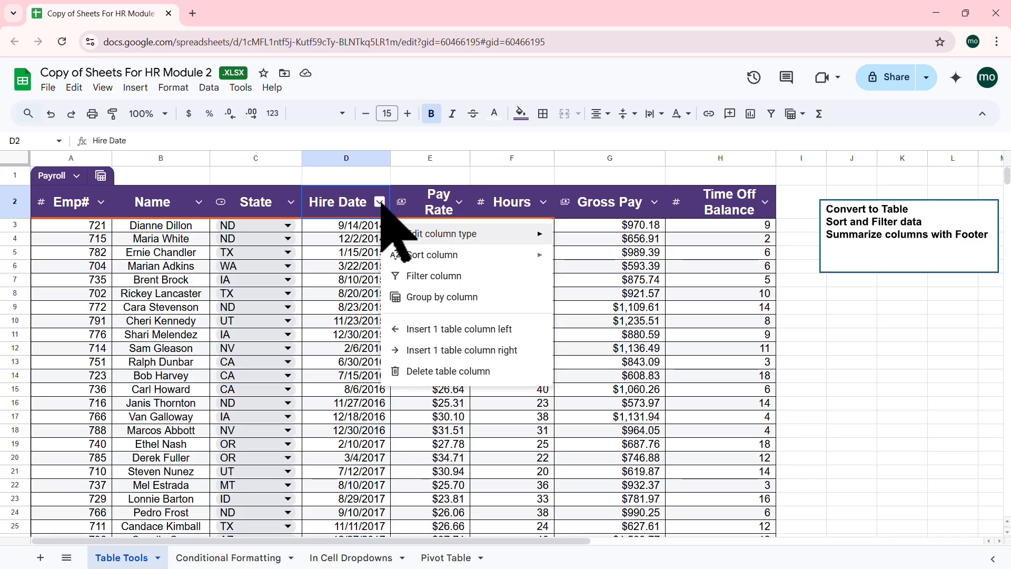
mouse_move(490, 255)
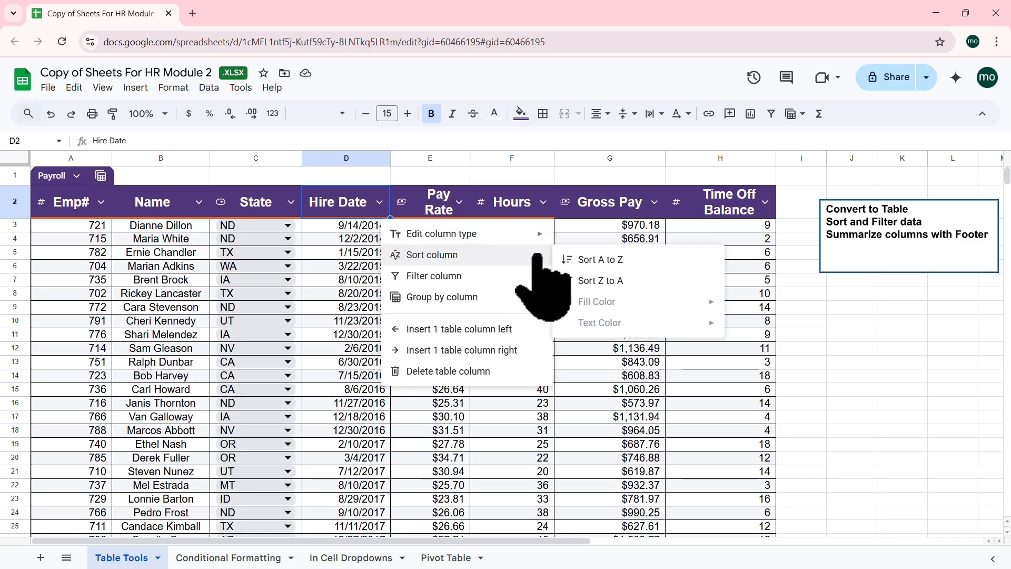
click(613, 282)
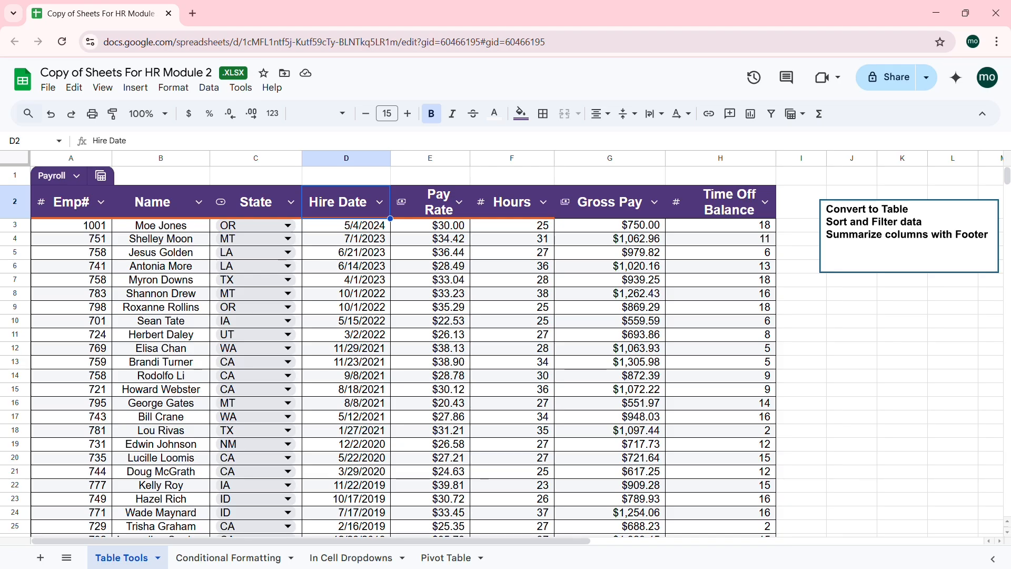
click(346, 239)
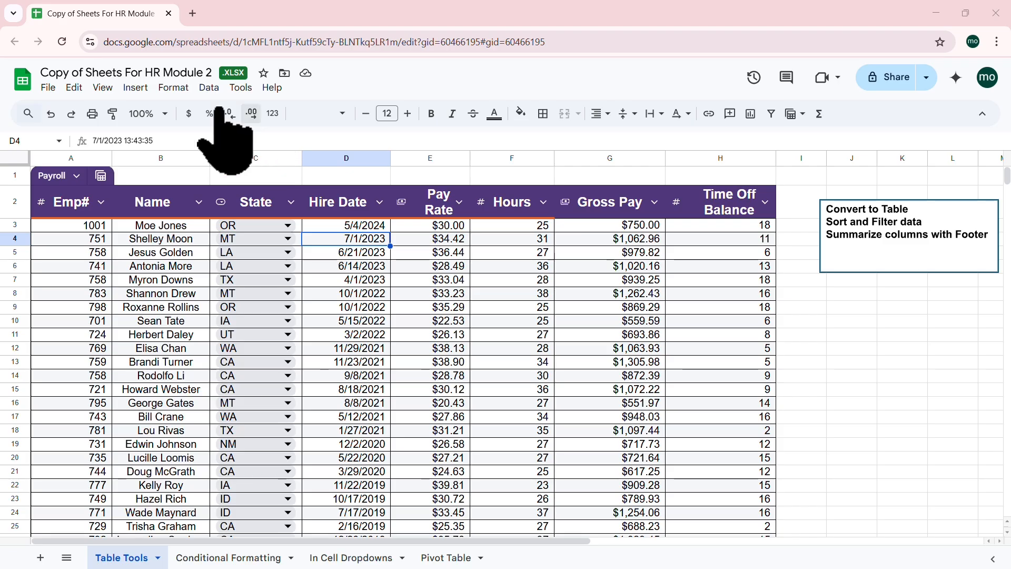
click(208, 87)
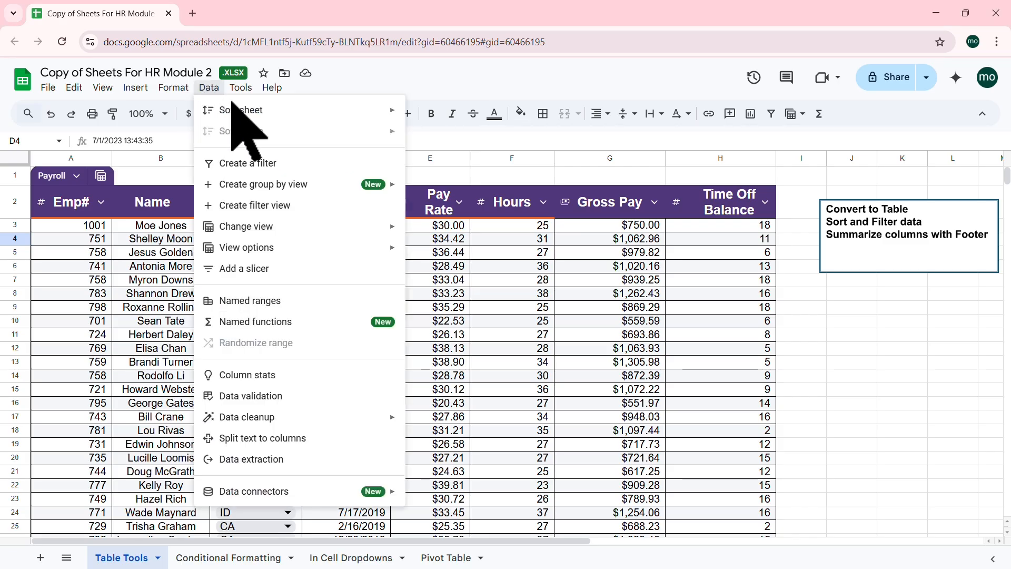
mouse_move(341, 112)
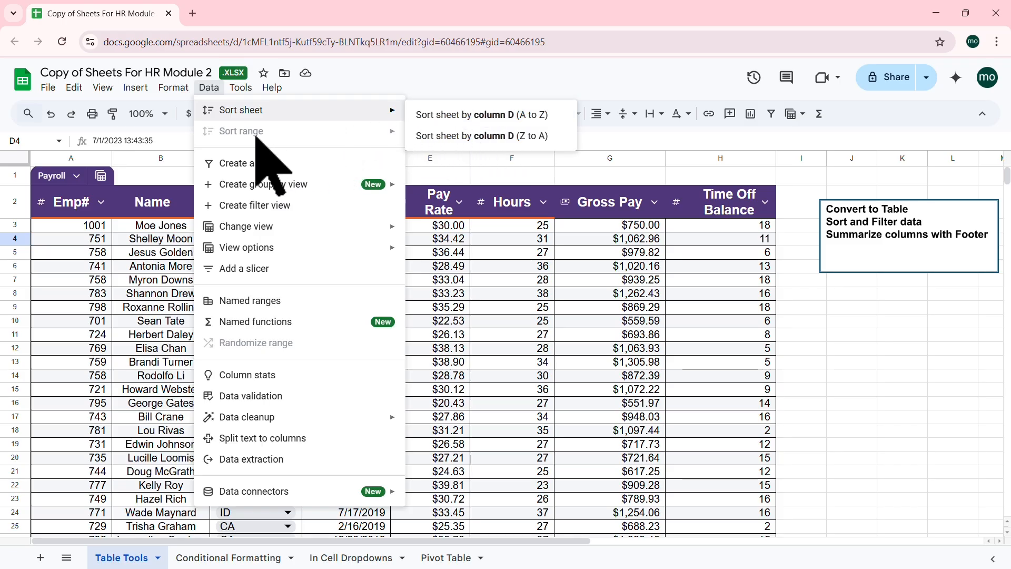
click(420, 238)
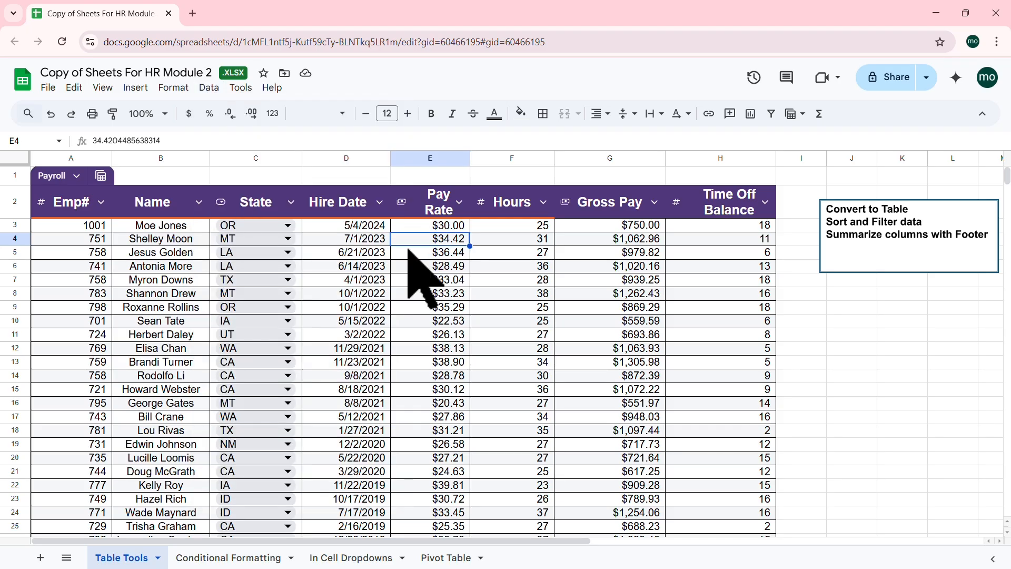
Set up an advanced range sort of the whole Payroll table, A2 to H53, with a header row and State from A to Z
key(ctrl+a)
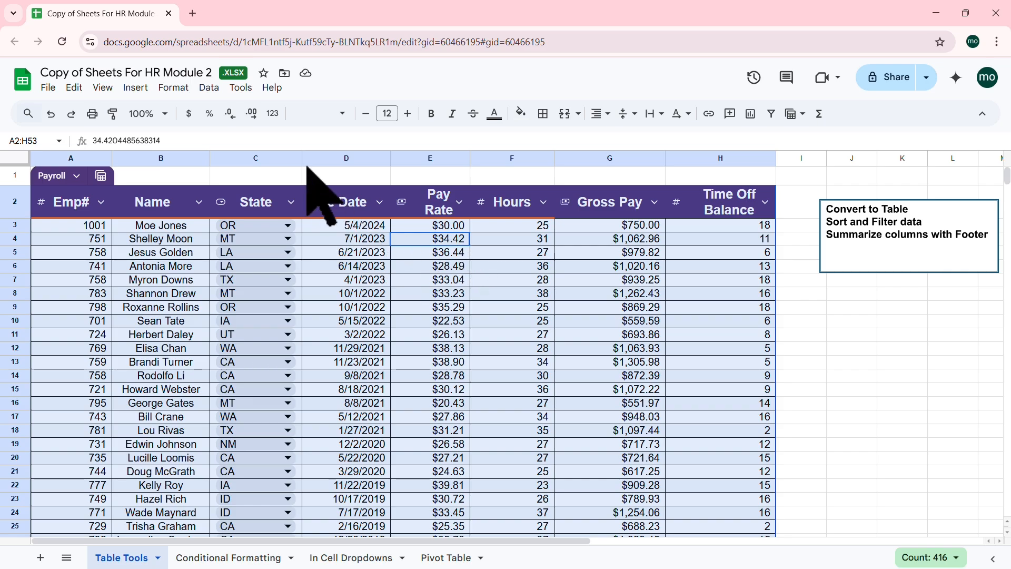
click(241, 88)
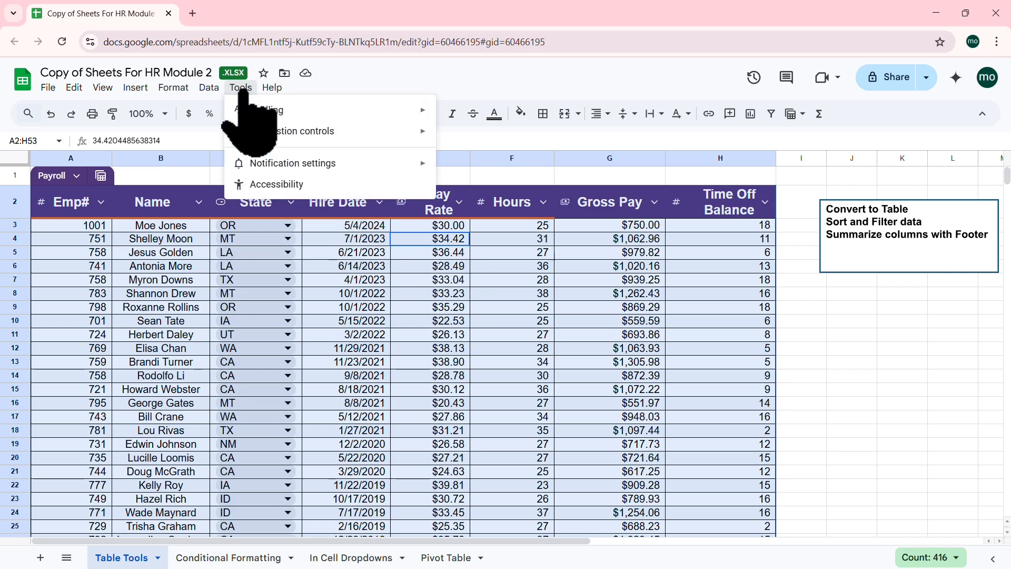
mouse_move(209, 89)
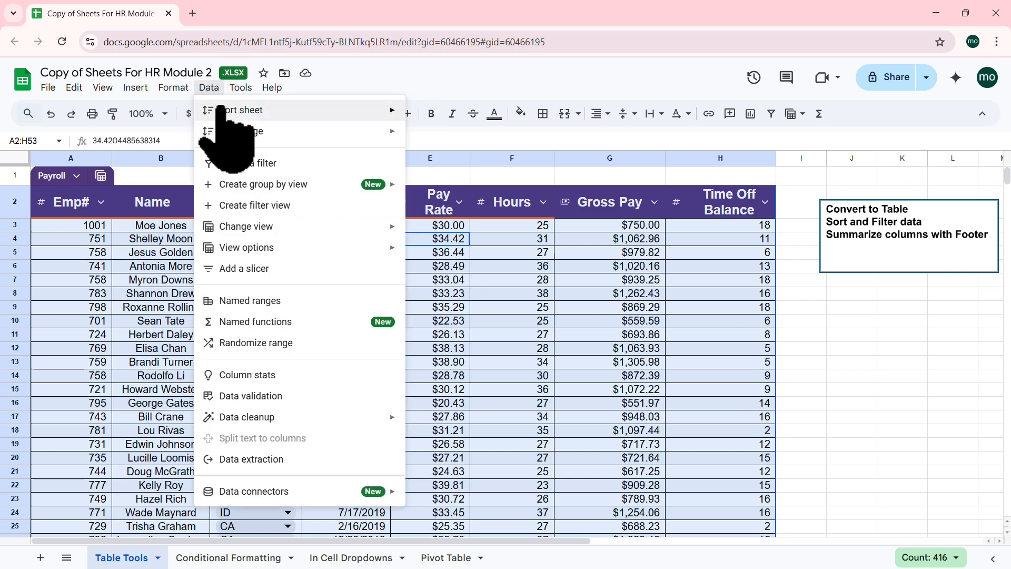
mouse_move(258, 132)
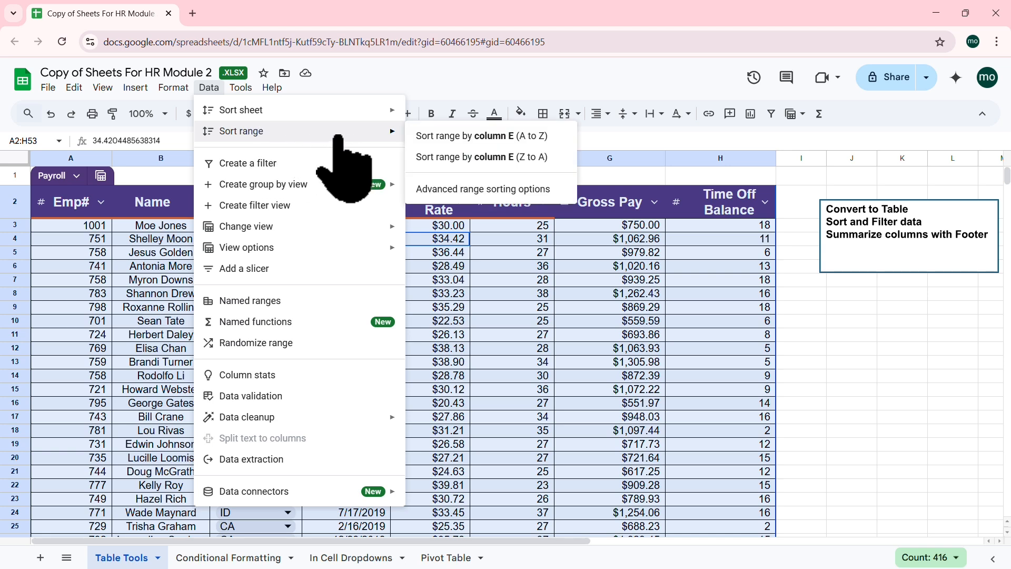
click(486, 189)
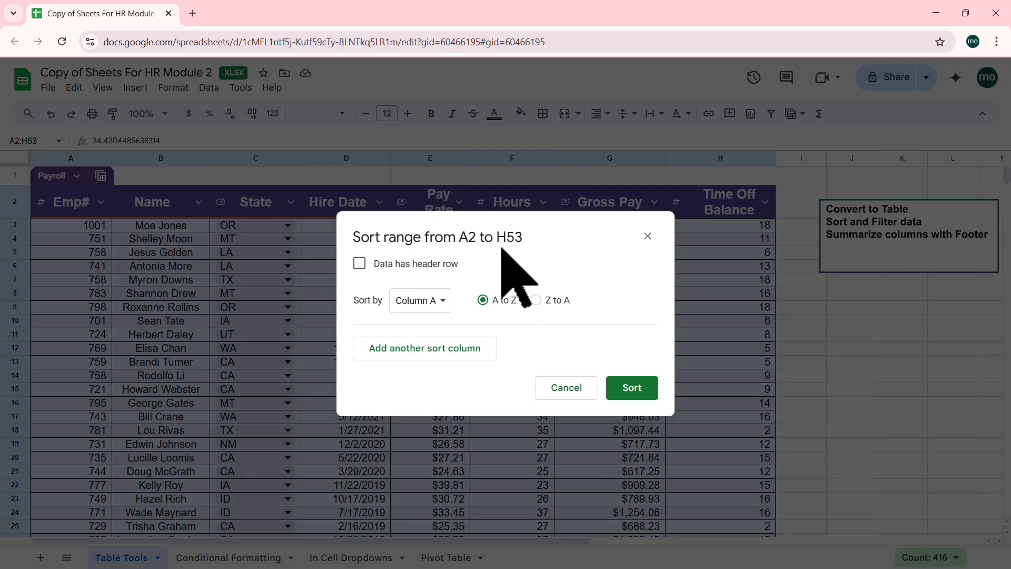
click(360, 263)
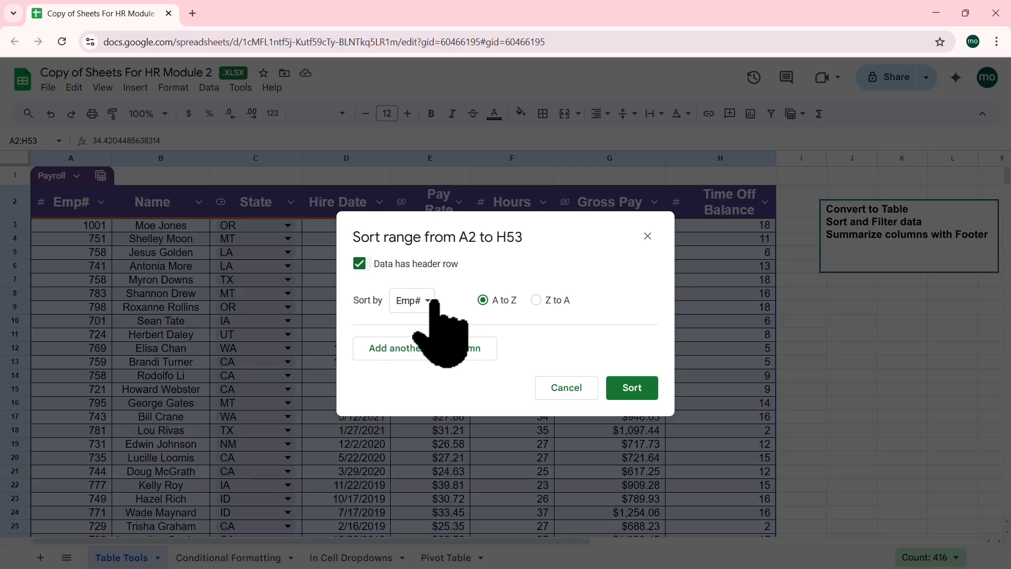
drag(492, 221, 605, 200)
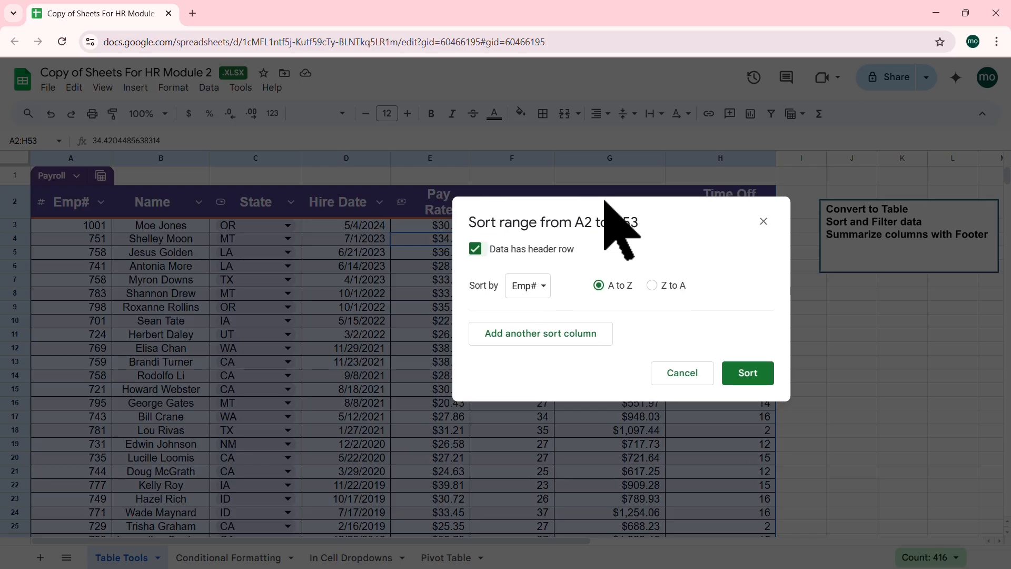
click(542, 287)
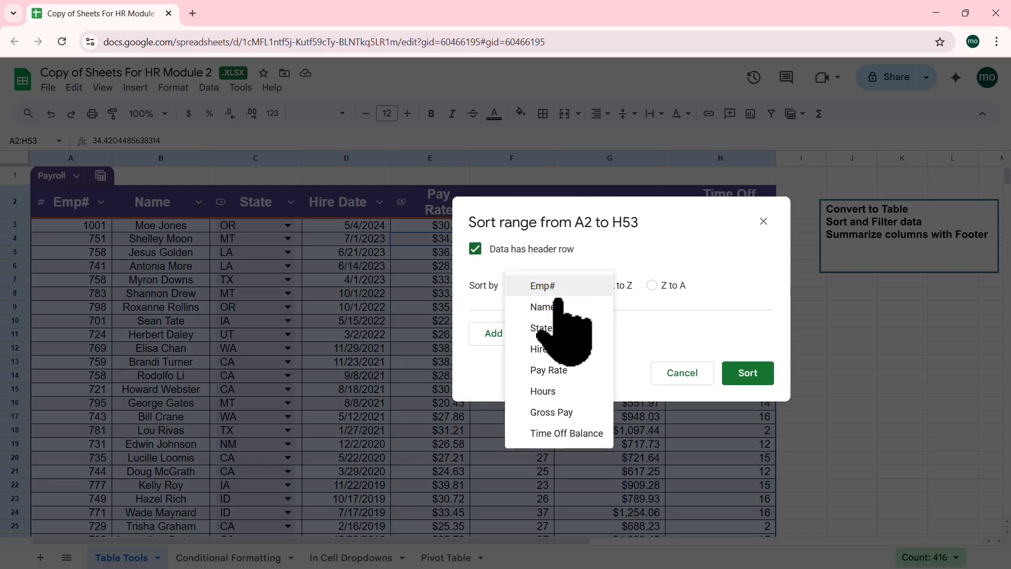
click(542, 327)
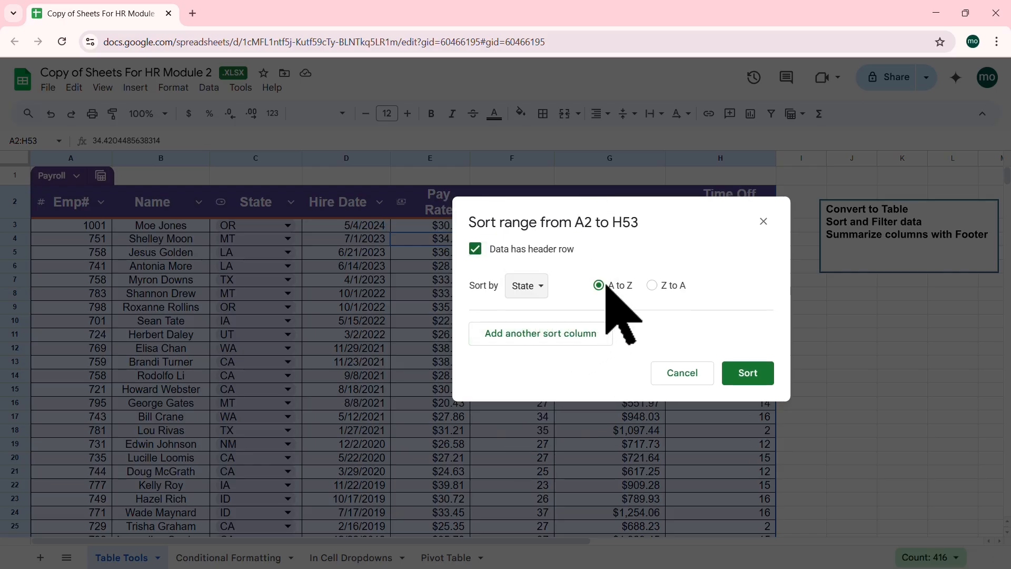
Add Hours from Z to A as the second sort column and apply the sort
click(553, 334)
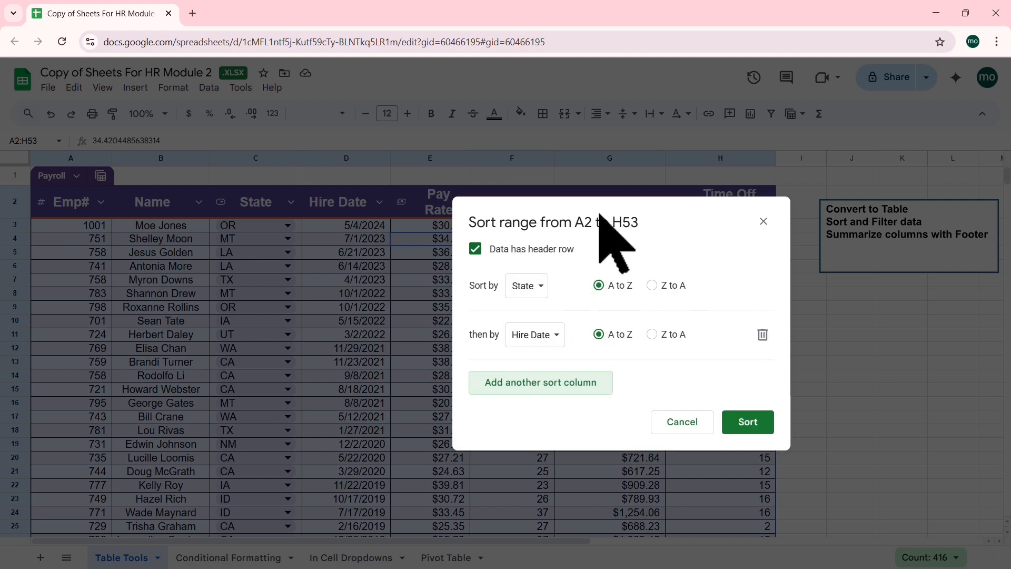
drag(604, 213, 615, 271)
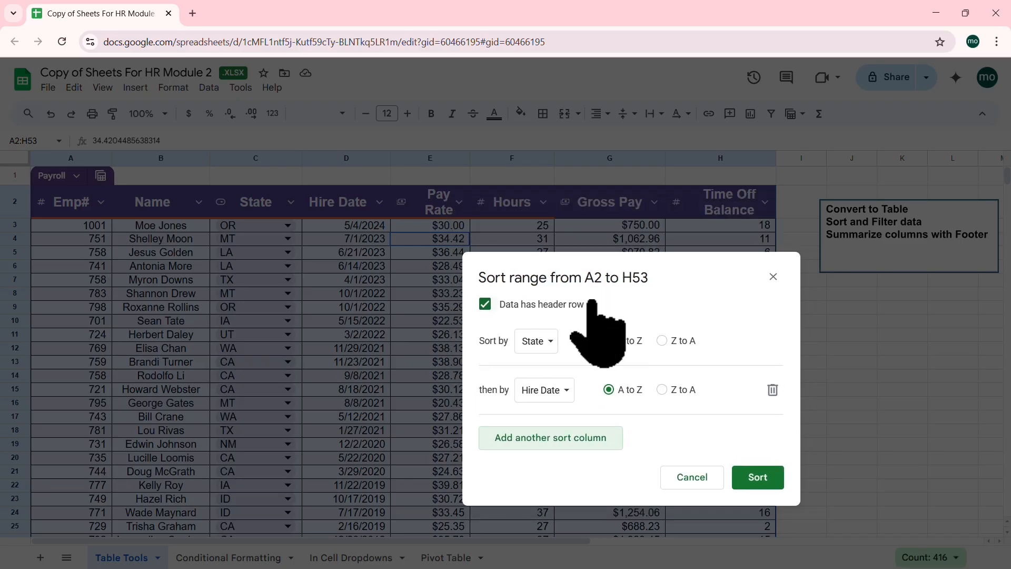
click(554, 390)
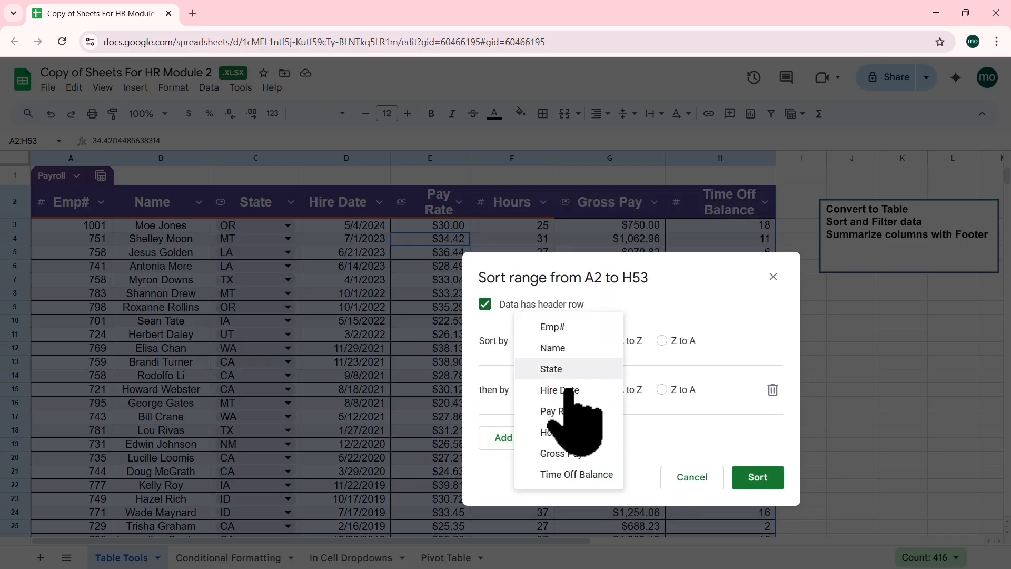
click(558, 432)
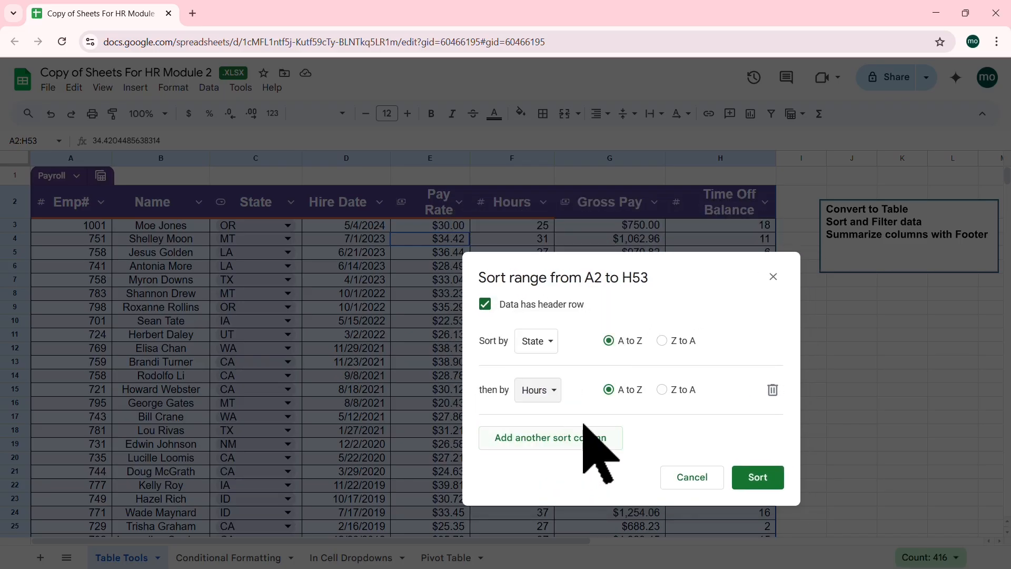
click(662, 389)
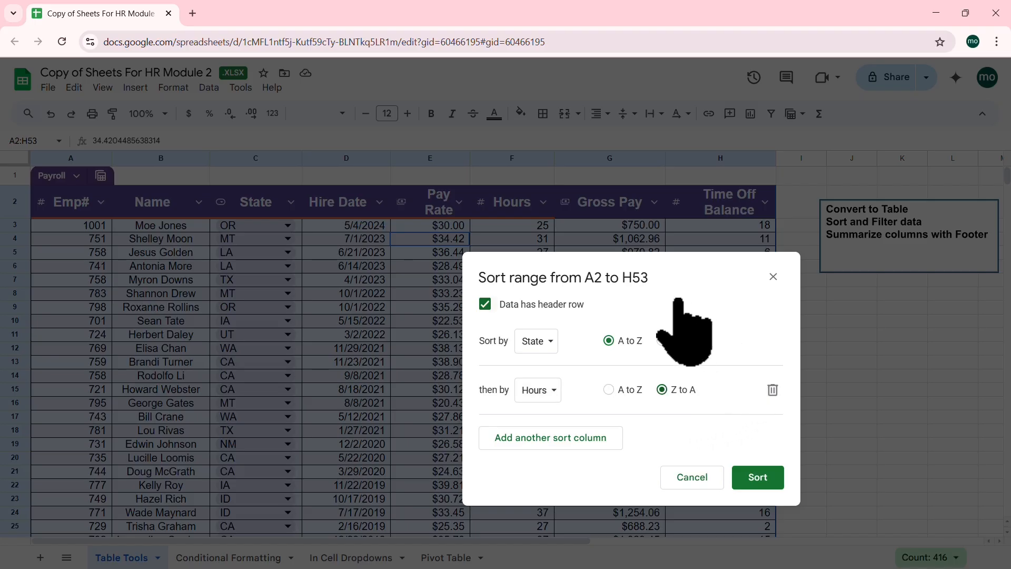
drag(676, 289, 662, 221)
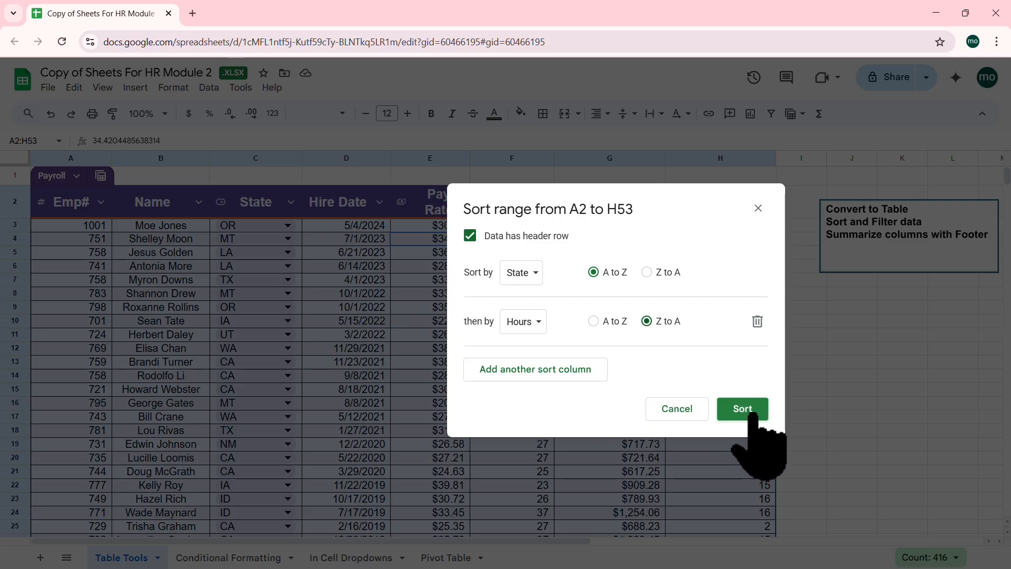
click(753, 414)
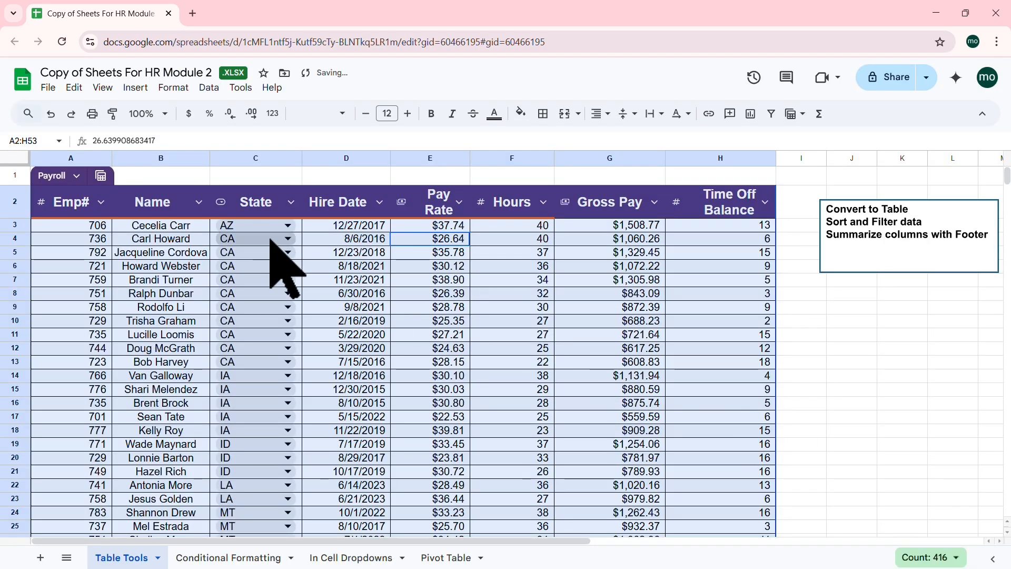
Select the CA records in A4 to H13 to review the State and Hours sort, and look over the data commands
click(463, 284)
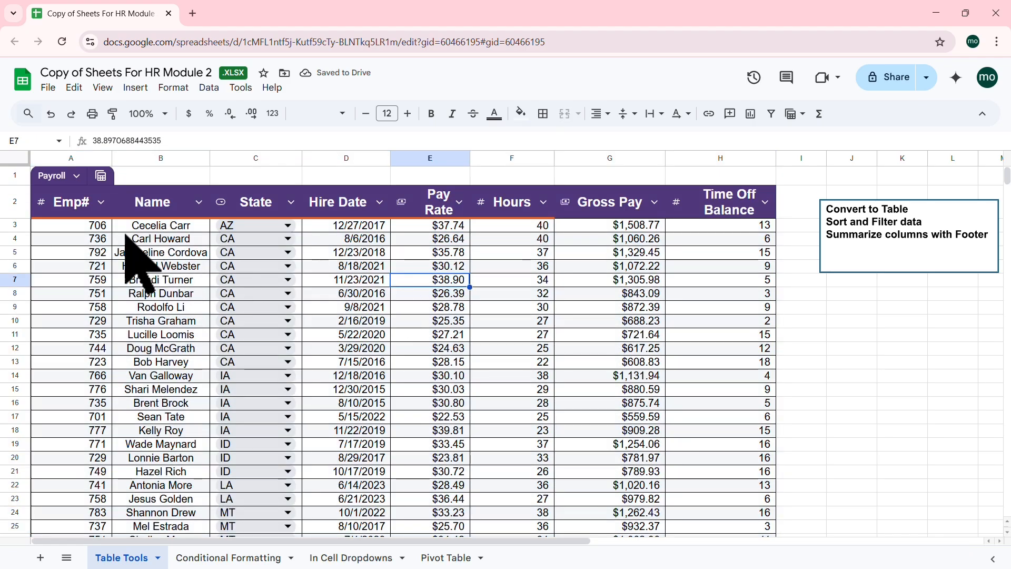
drag(80, 239, 723, 364)
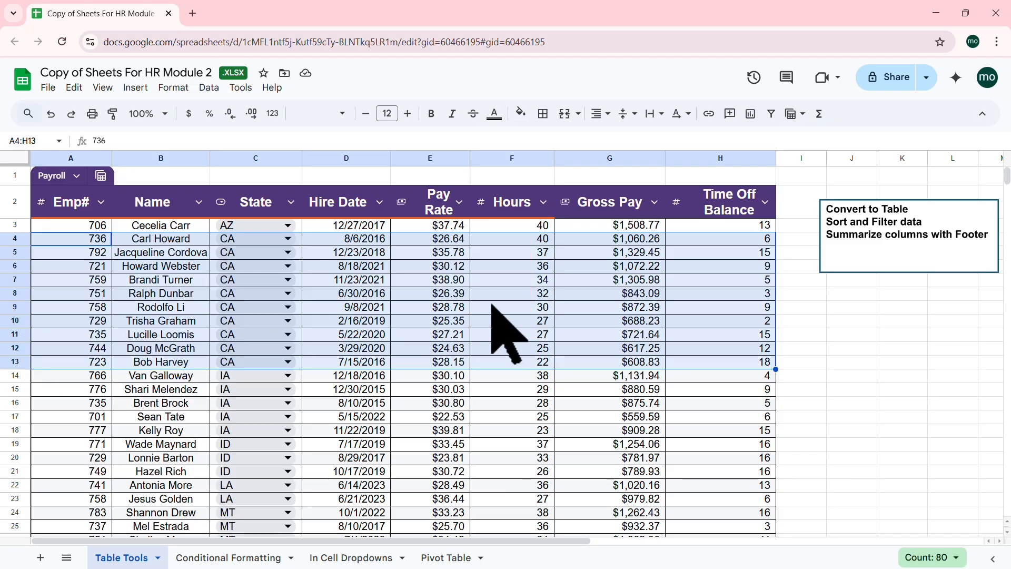
click(333, 268)
click(209, 88)
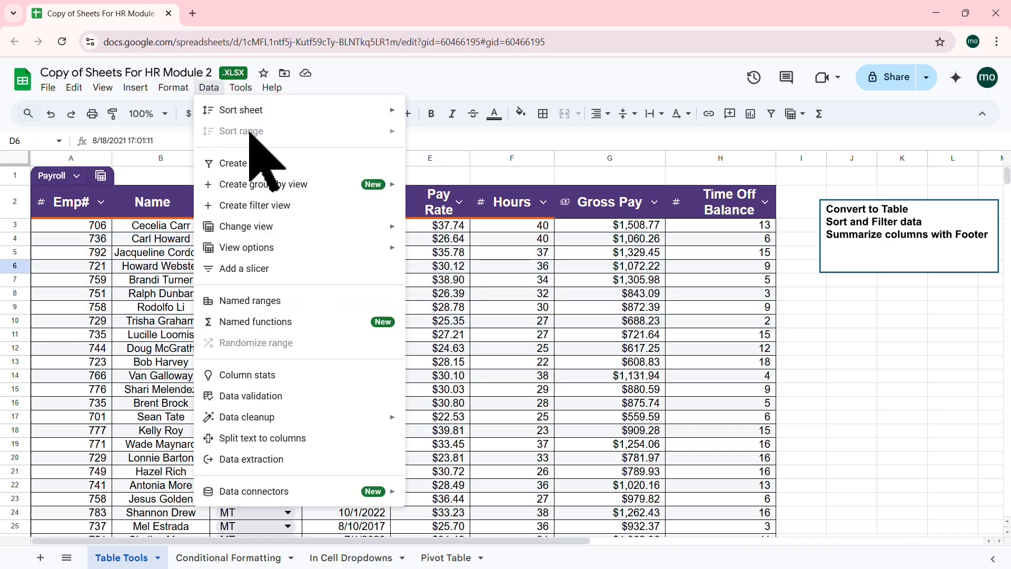
click(888, 319)
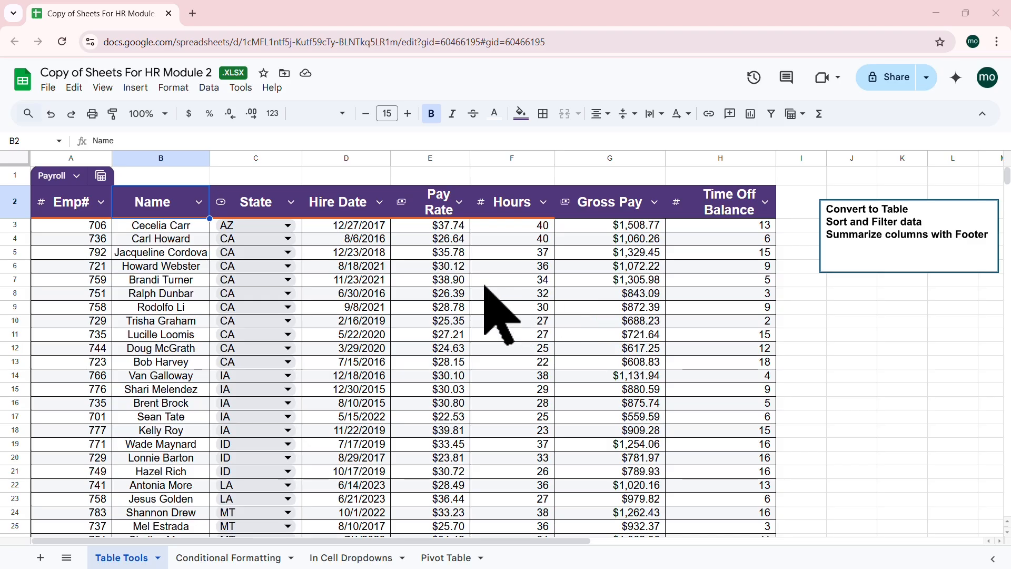
click(363, 239)
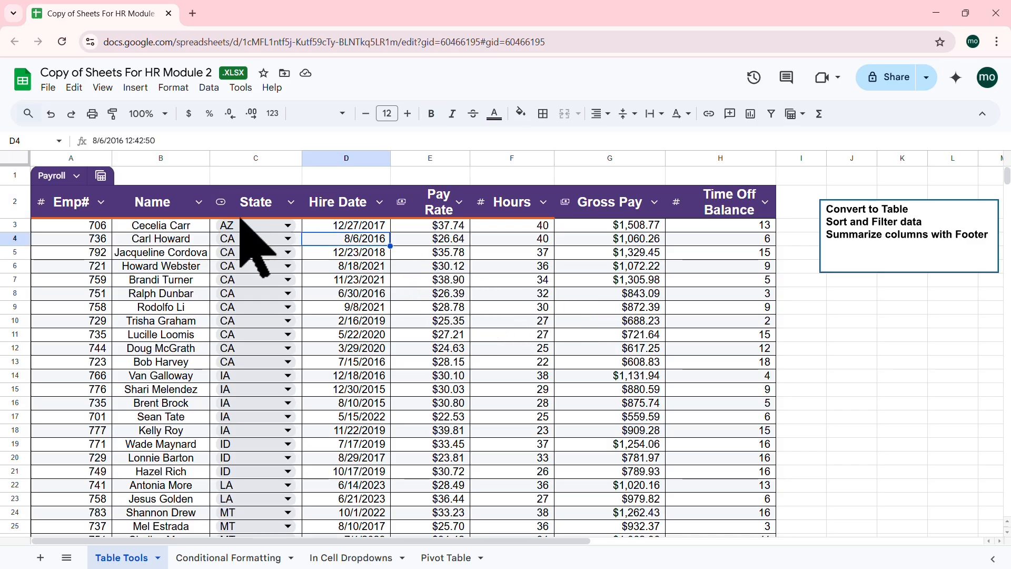
Open the Name column's filter and review its condition options and its list of values
click(199, 202)
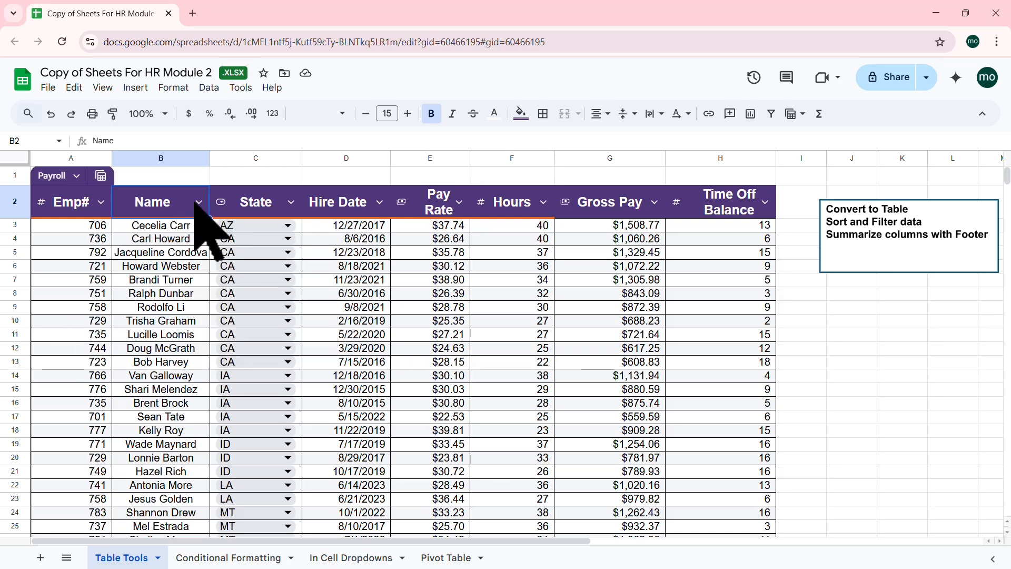
click(199, 202)
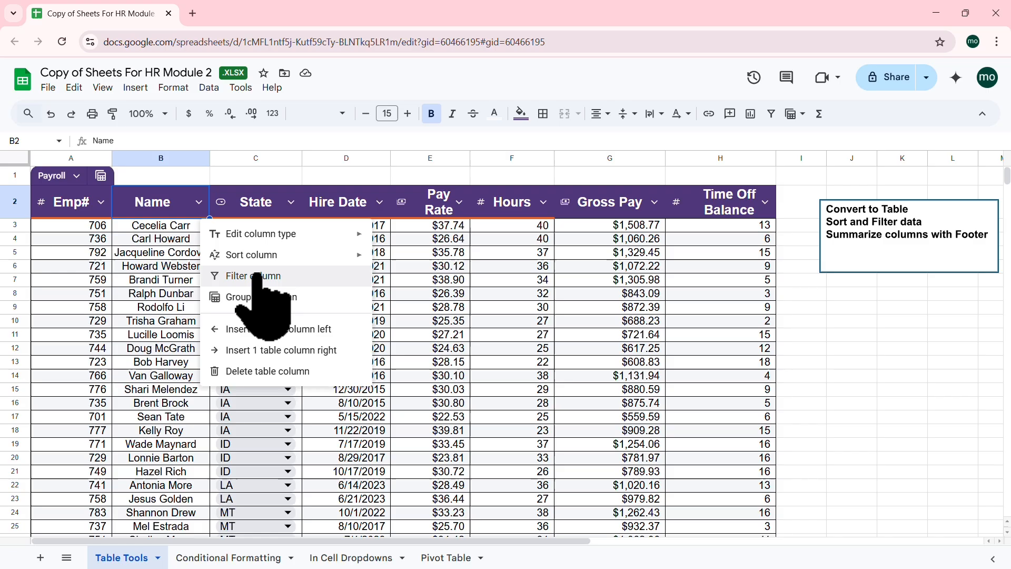
click(256, 275)
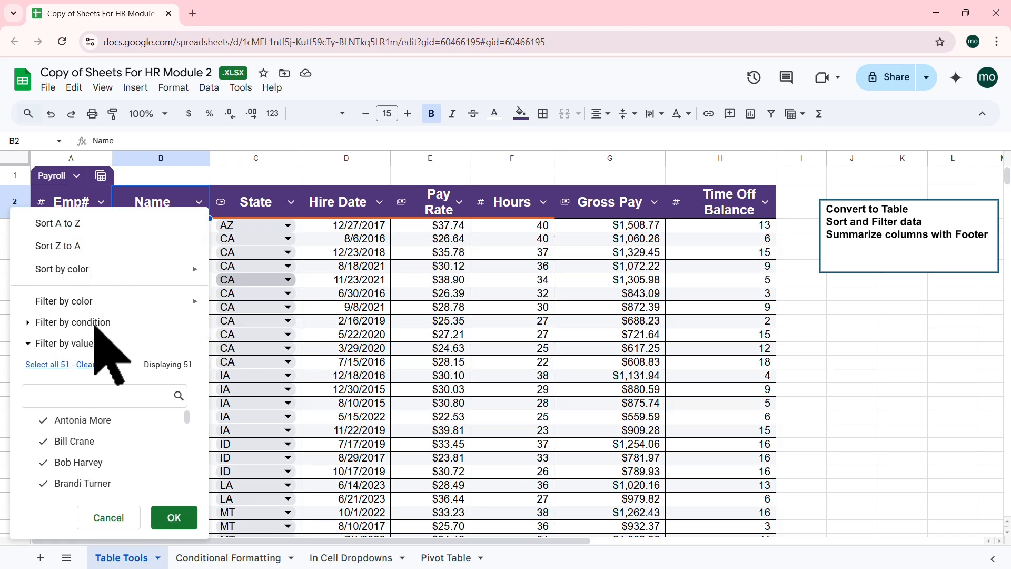
click(28, 322)
click(180, 348)
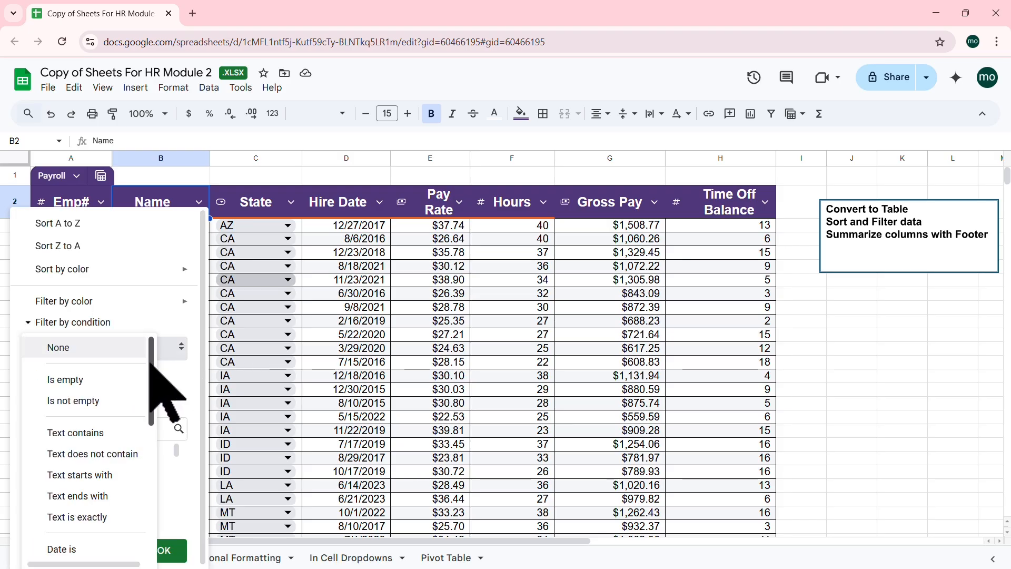
scroll(150, 368, down, 1)
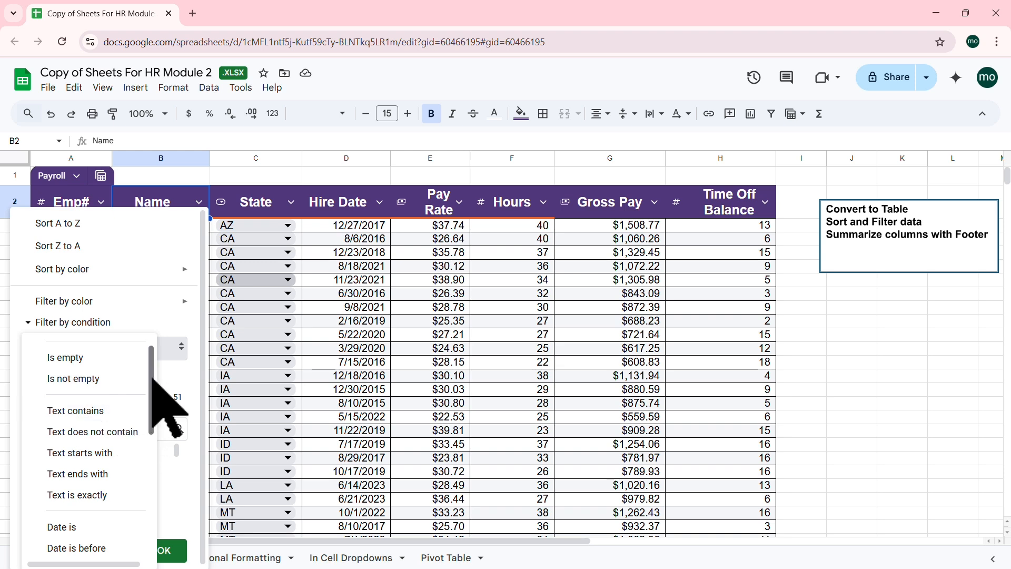
drag(152, 375, 156, 343)
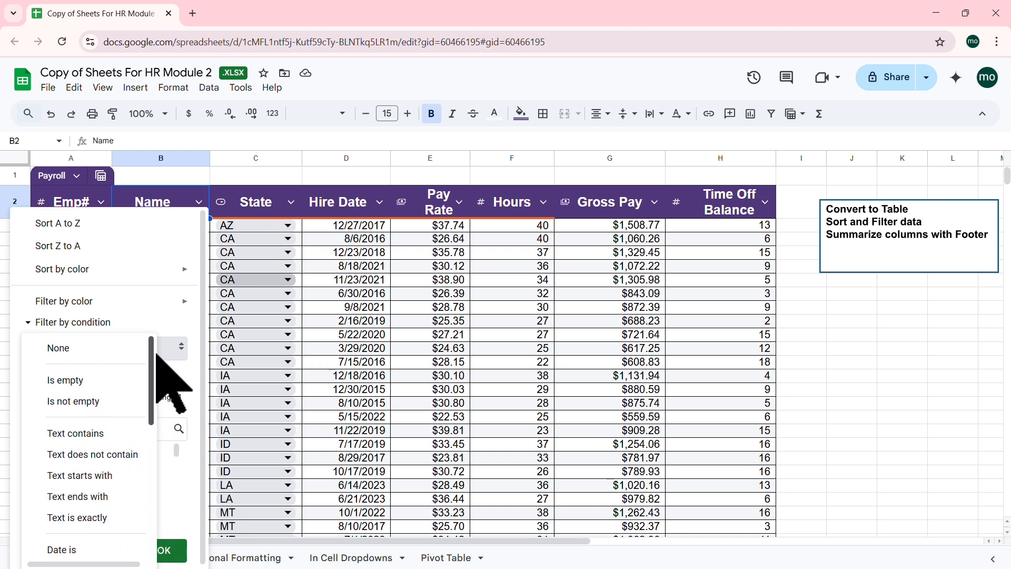
click(193, 352)
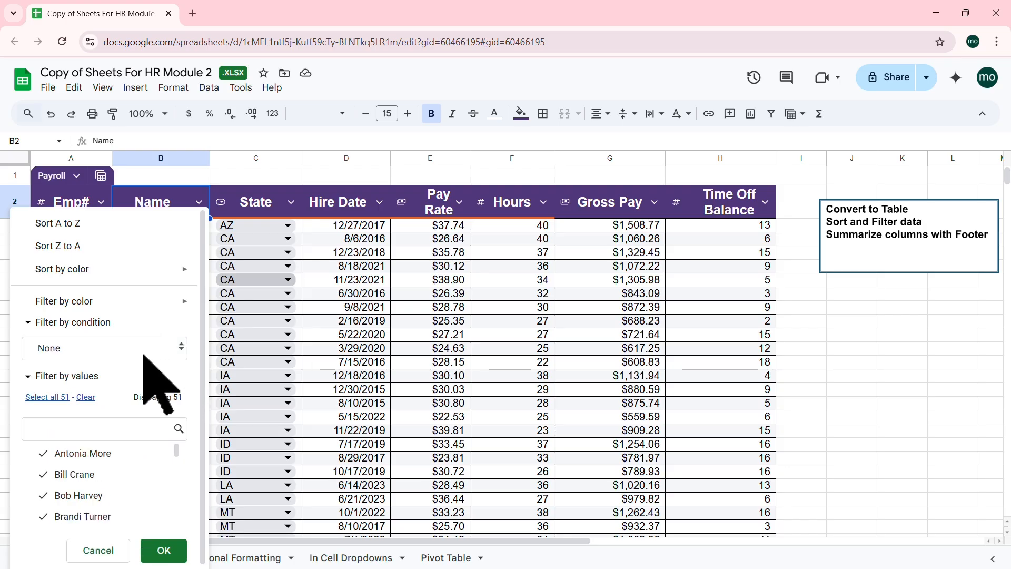
click(27, 322)
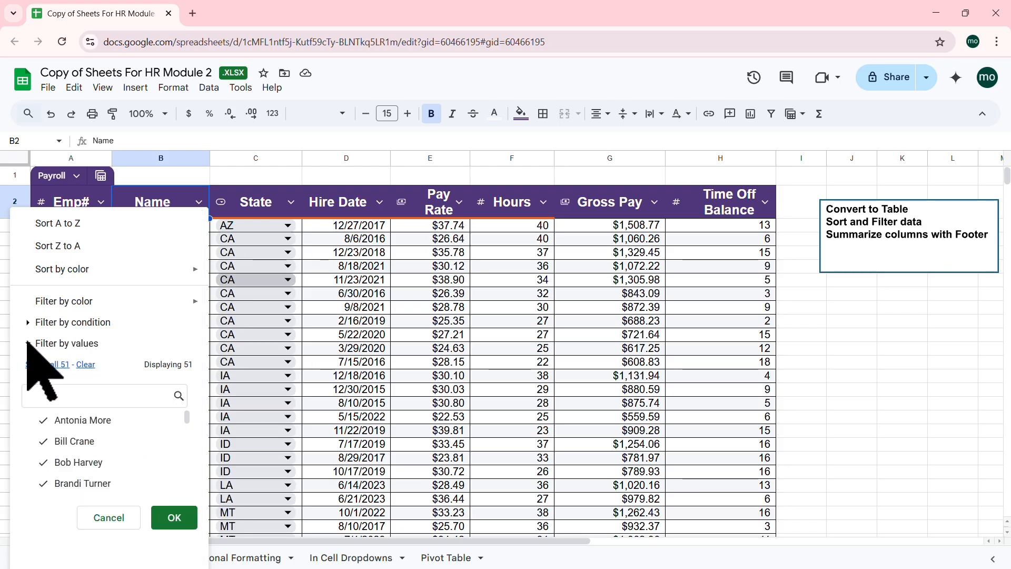
click(27, 344)
click(31, 345)
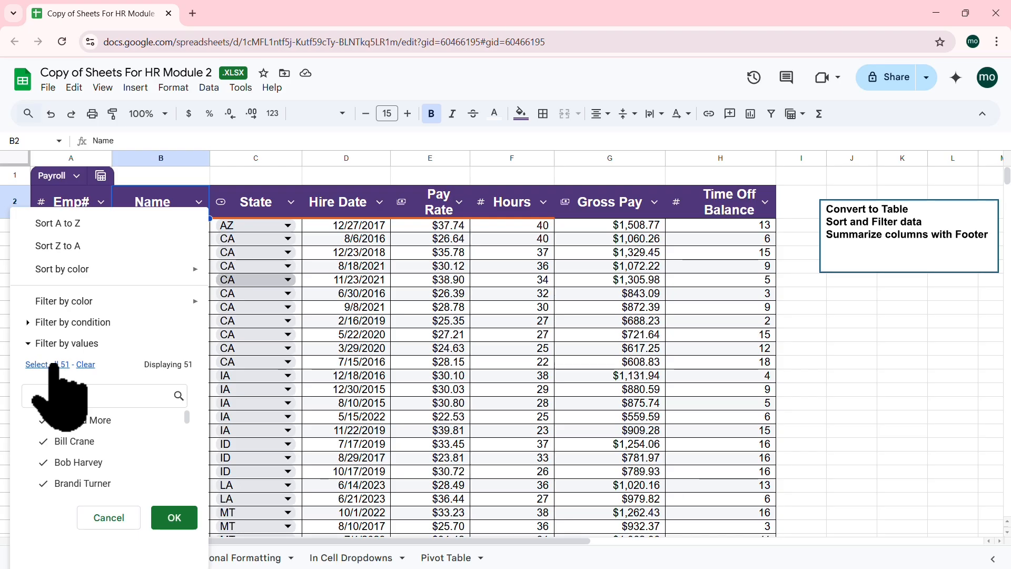
Clear all names in the Name filter and include only the first, second and fourth employees in the list
click(86, 365)
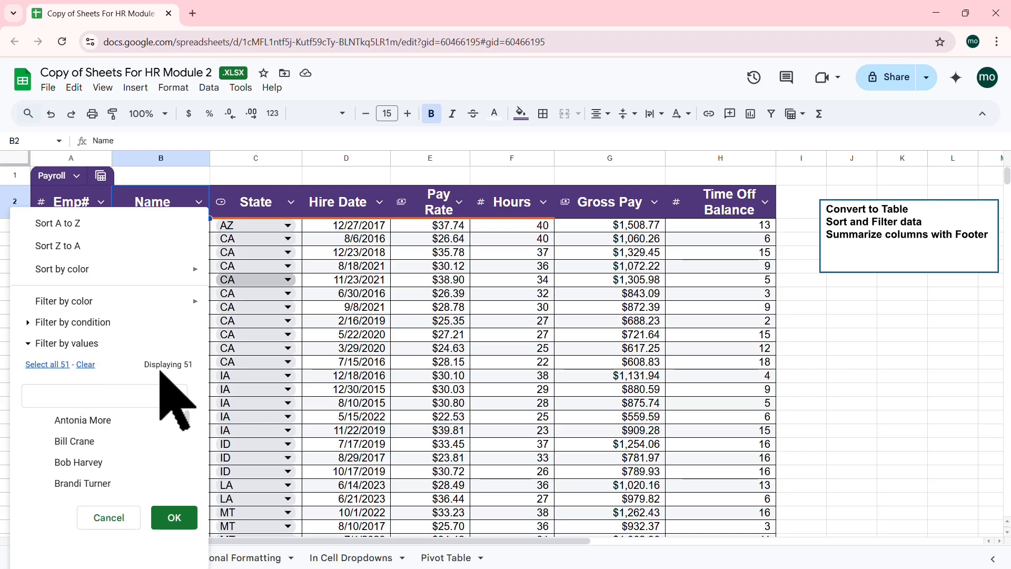
click(94, 420)
click(95, 441)
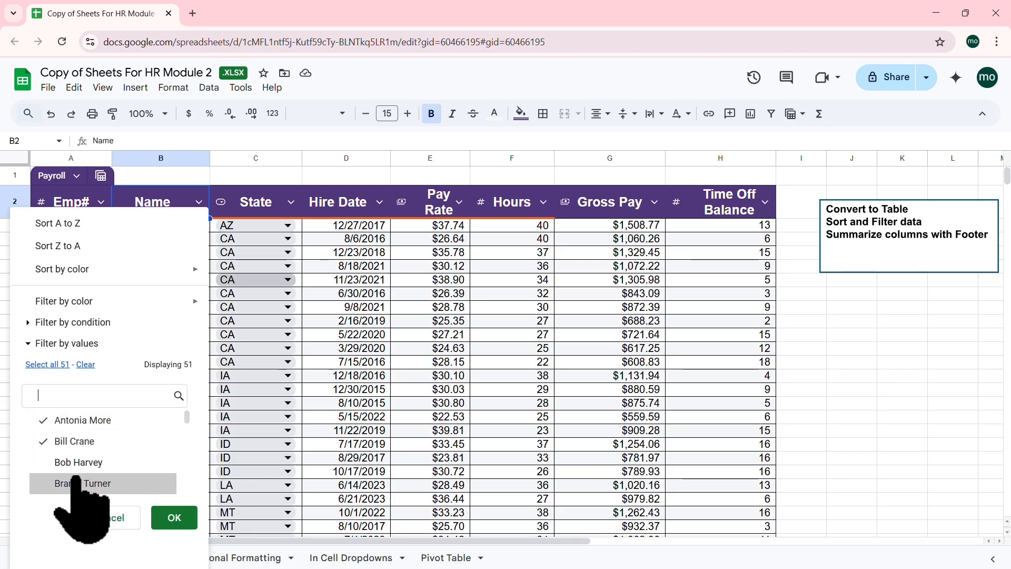
click(92, 483)
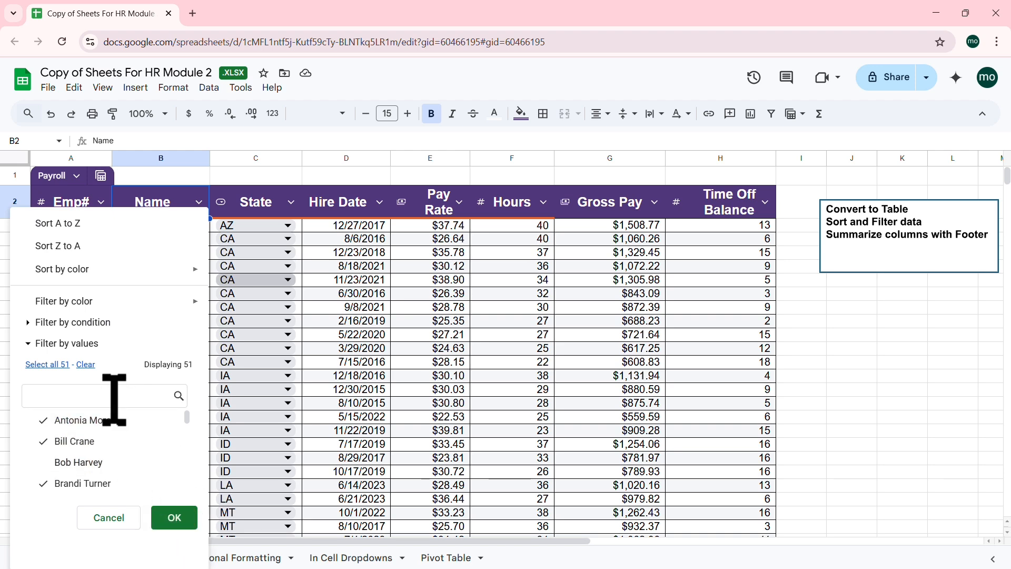
scroll(118, 452, down, 3)
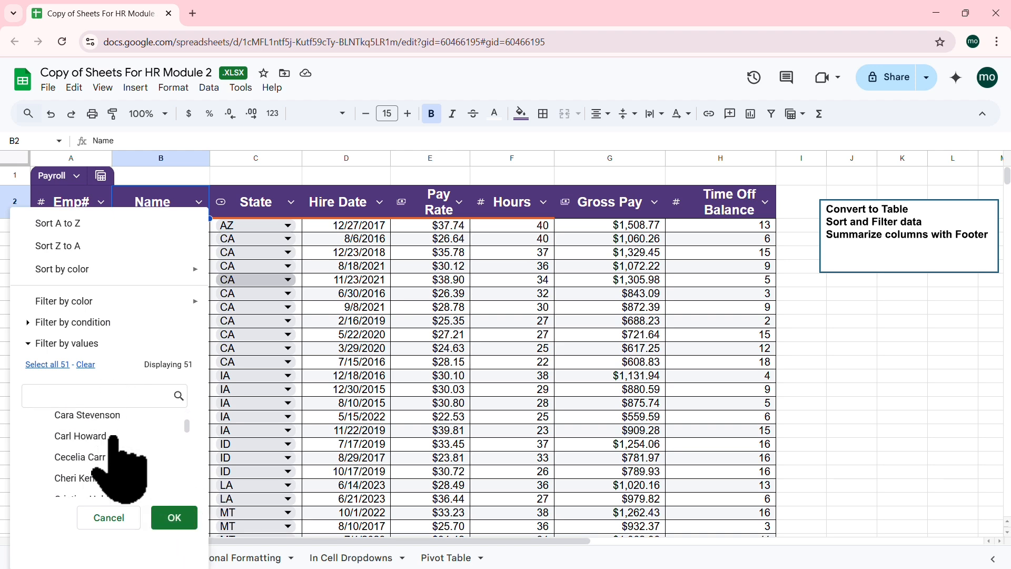
scroll(113, 442, up, 3)
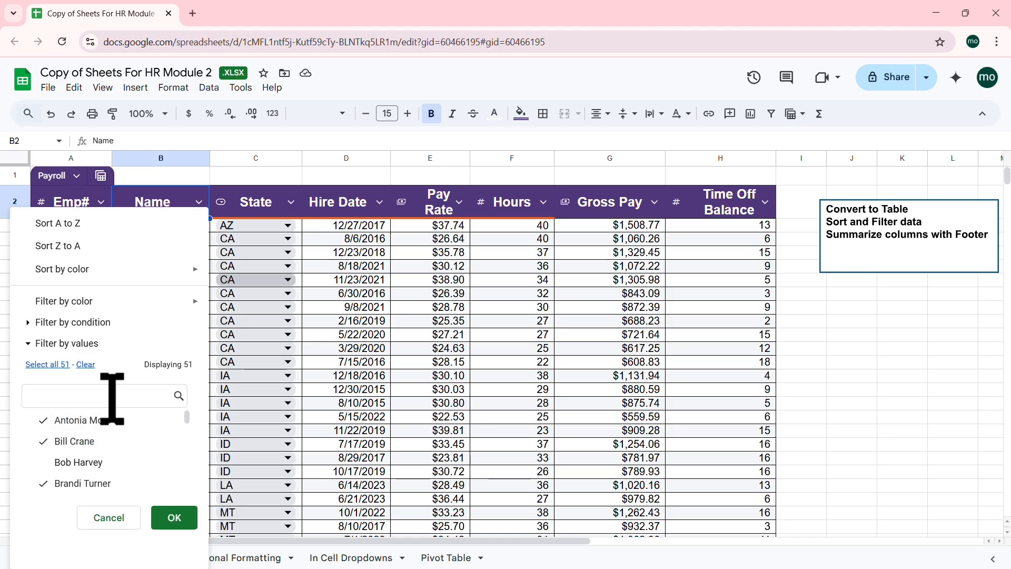
Search the Name filter values for "ken", include the matching employee, and clear both the selection and the search text
text(ke)
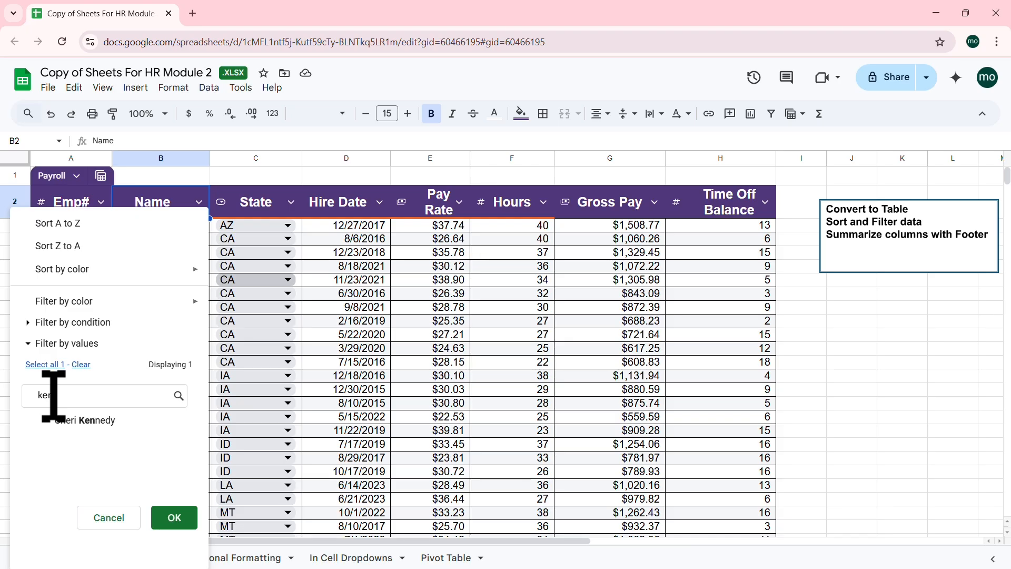
text(n)
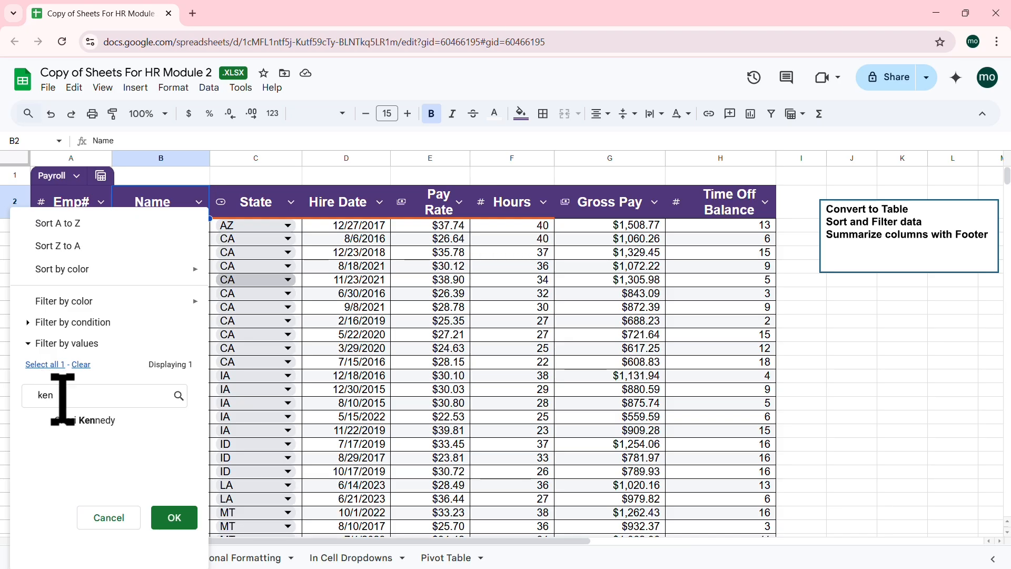
click(79, 421)
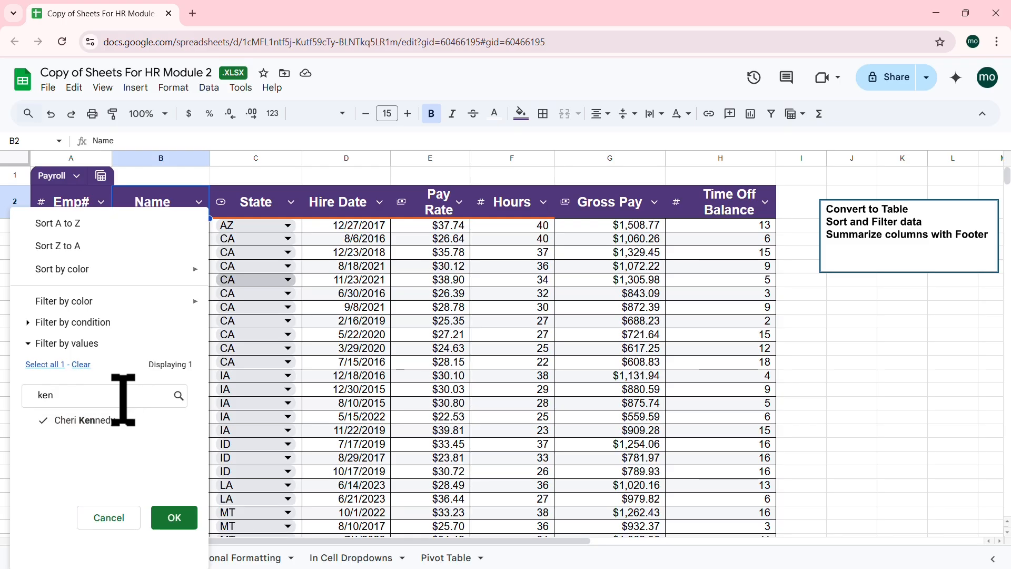
click(81, 365)
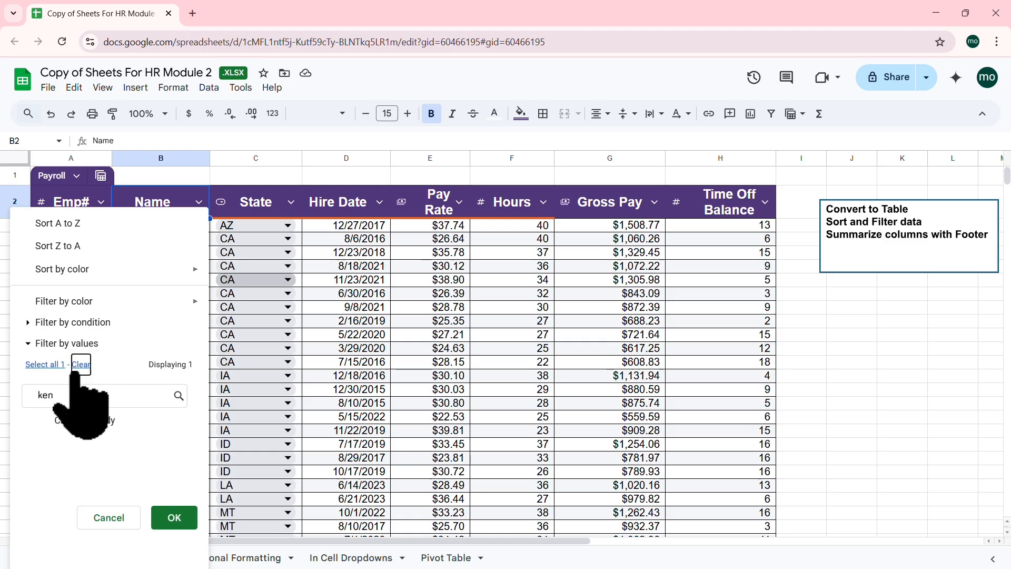
click(87, 395)
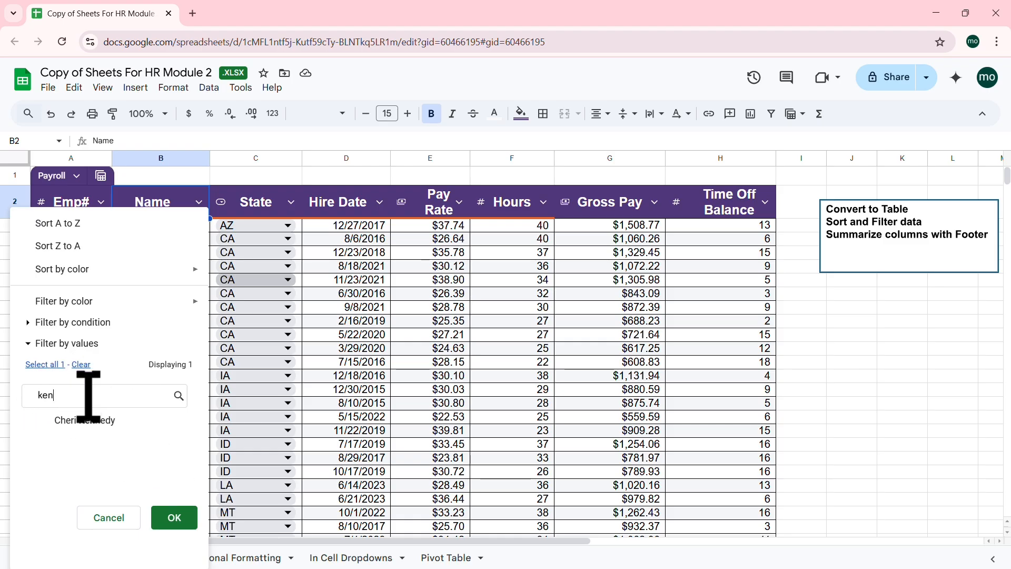
key(BackSpace)
key(BackSpace)
key(BackSpace)
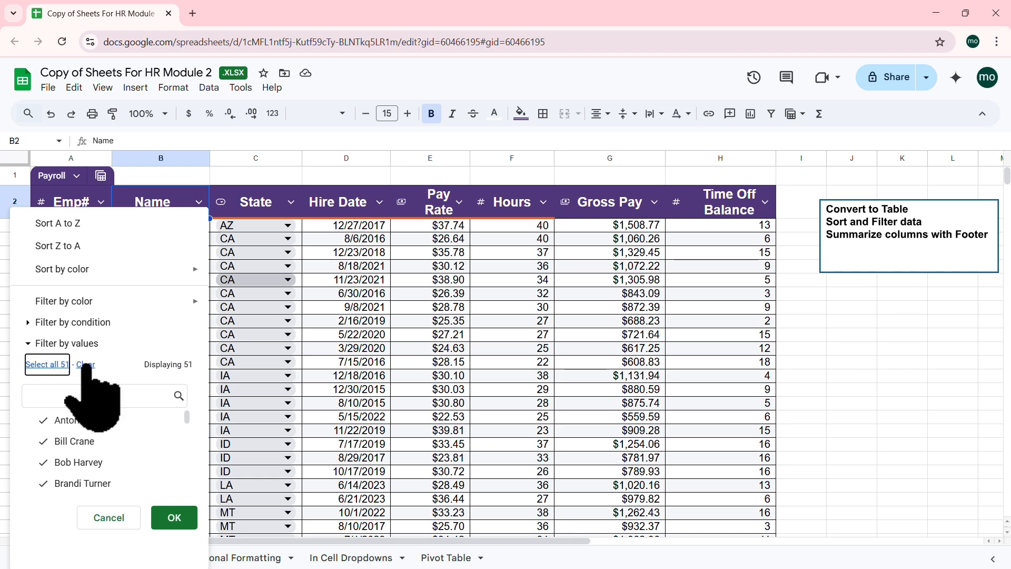
Filter the Name column by values to show only the three employees in rows 13, 16 and 22
click(90, 420)
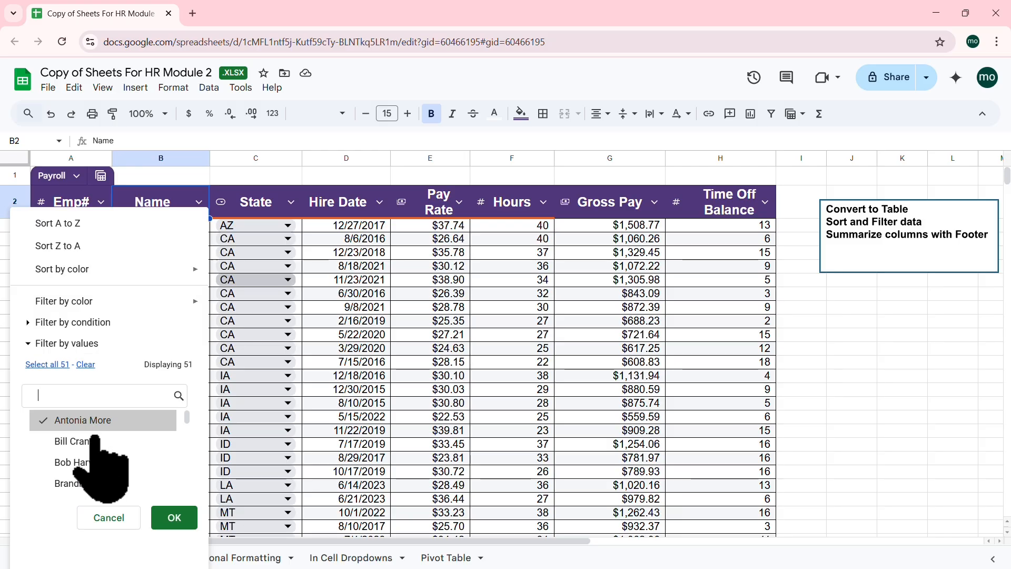
scroll(111, 461, down, 1)
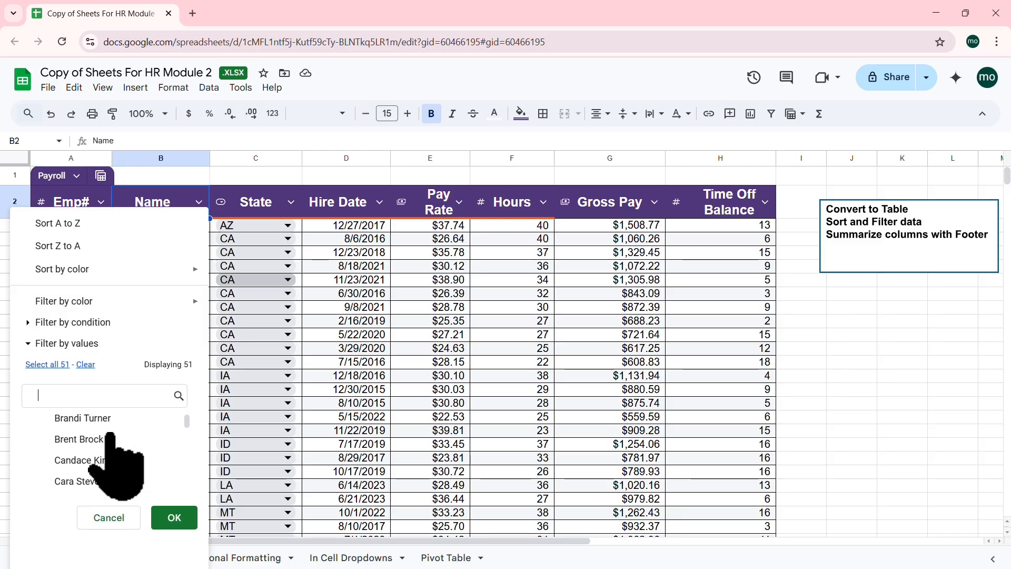
click(95, 439)
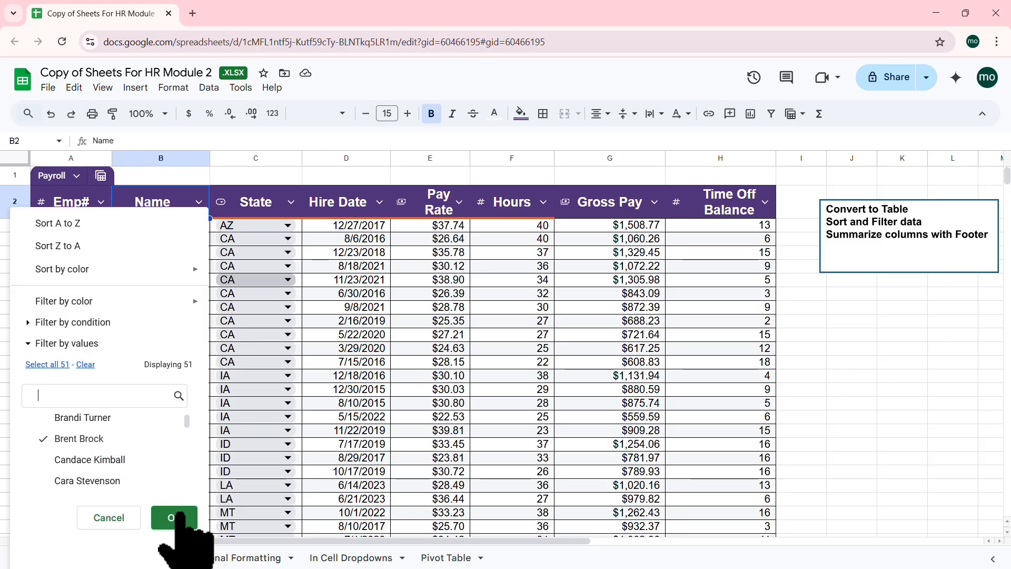
scroll(158, 457, up, 3)
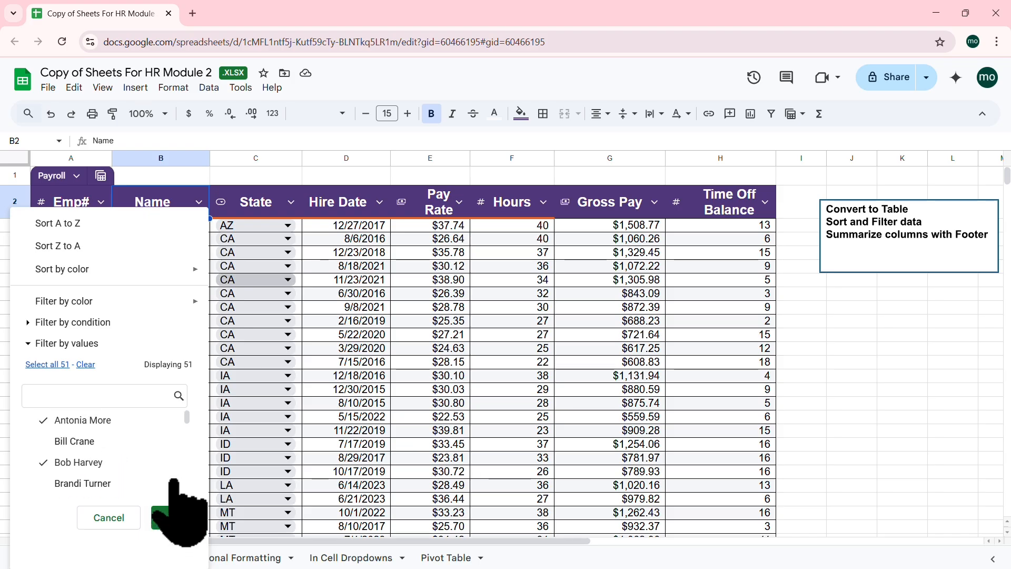
click(174, 517)
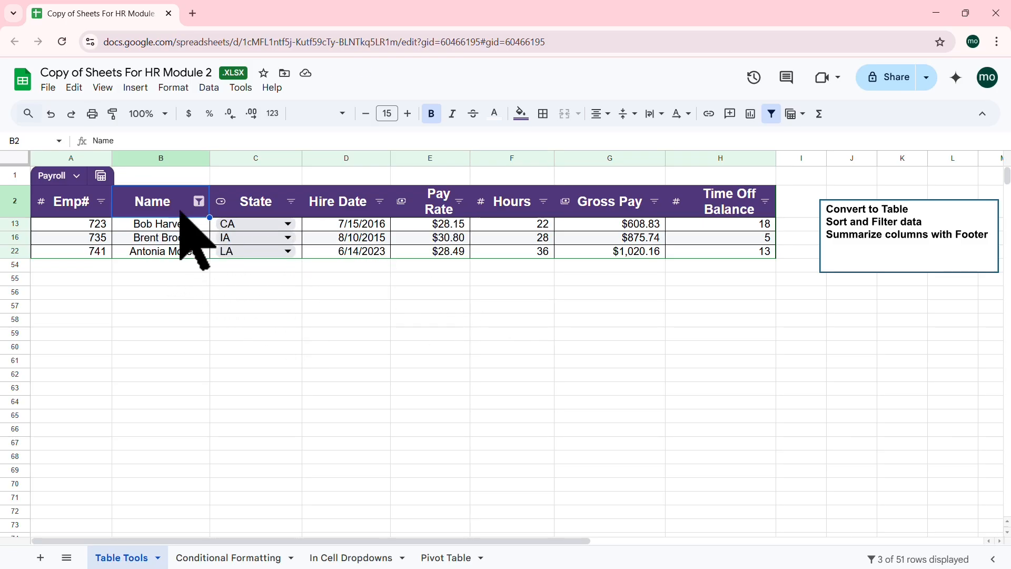
Reselect all names in the Name column's filter and apply it to show the full Payroll table
click(199, 201)
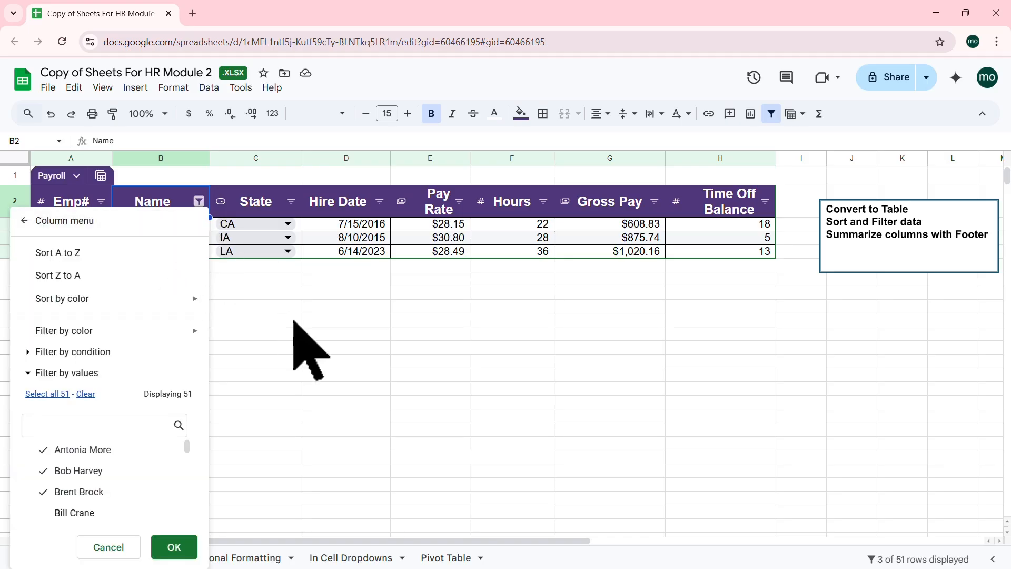
drag(295, 319, 253, 306)
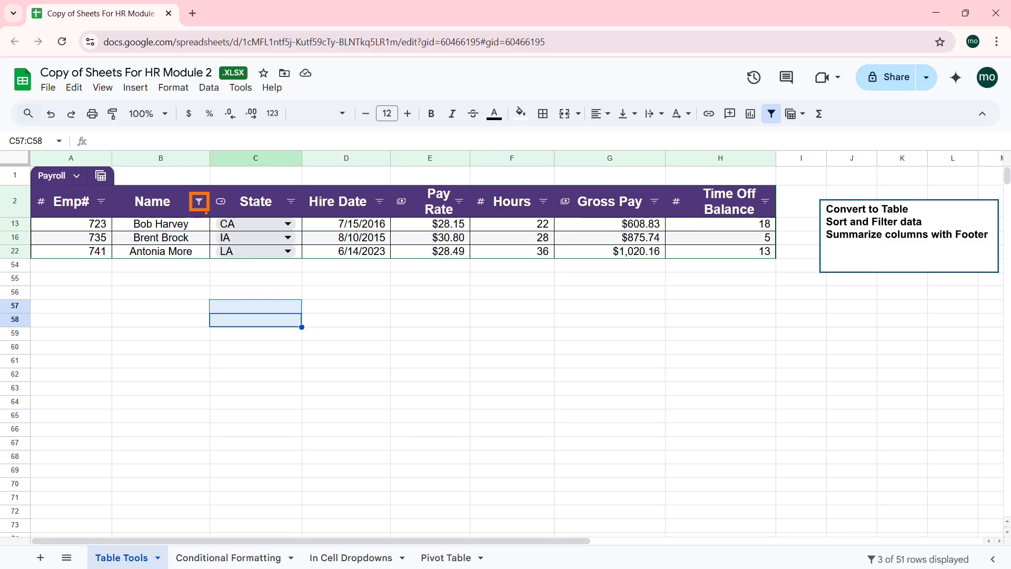
click(199, 201)
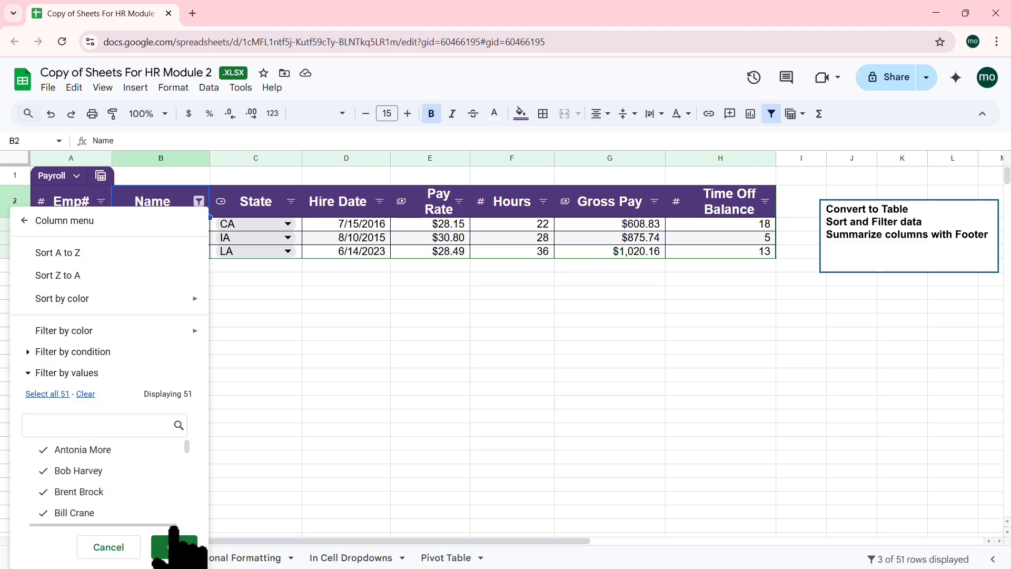
click(179, 548)
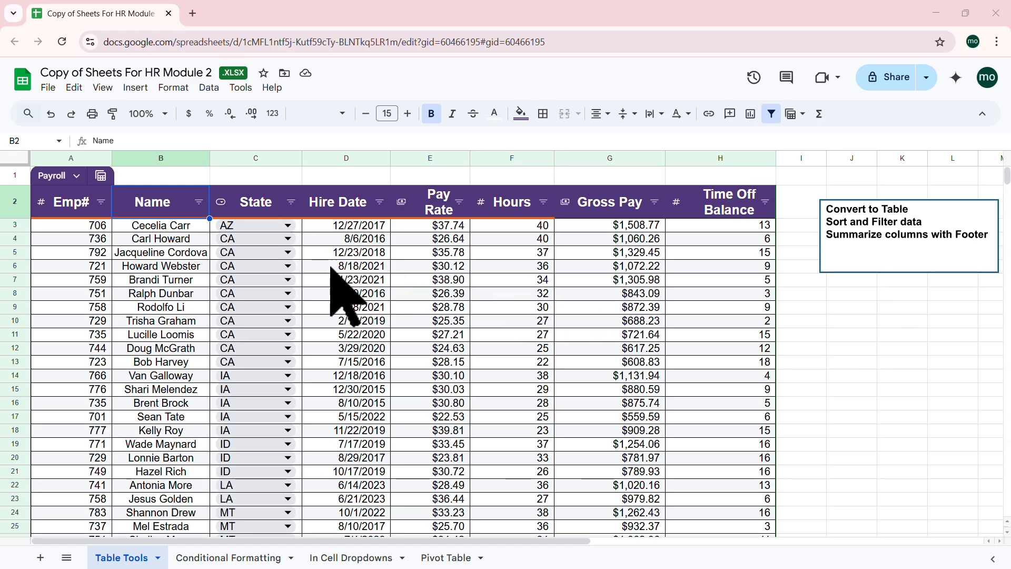
click(343, 254)
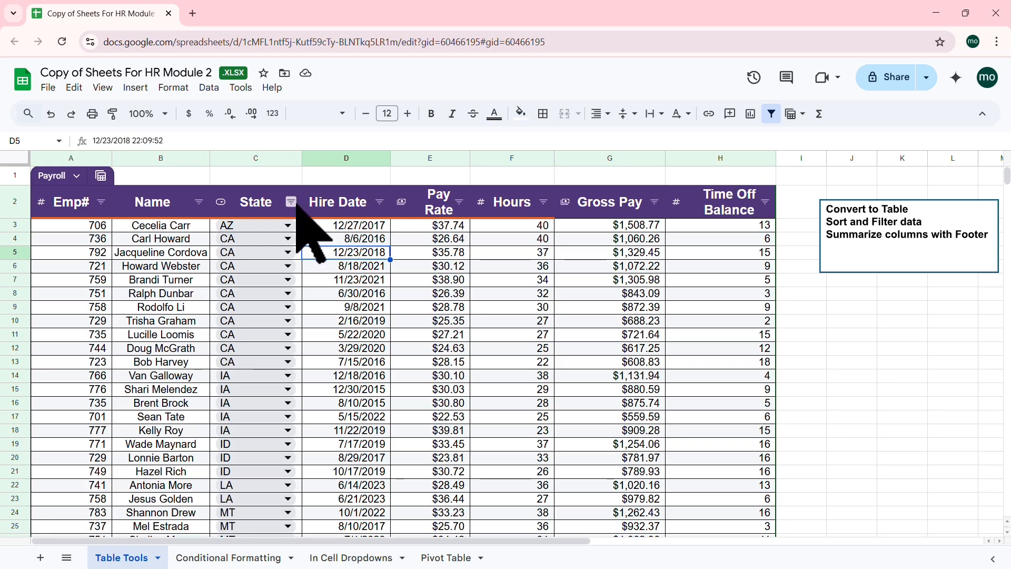
Filter the State column by values to show only the CA and TX rows
click(222, 202)
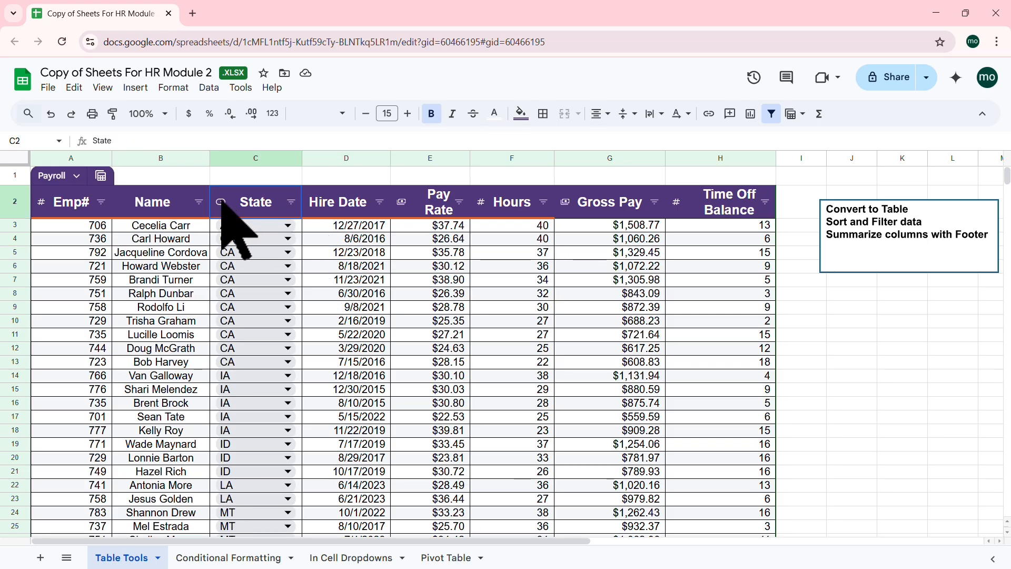
click(290, 202)
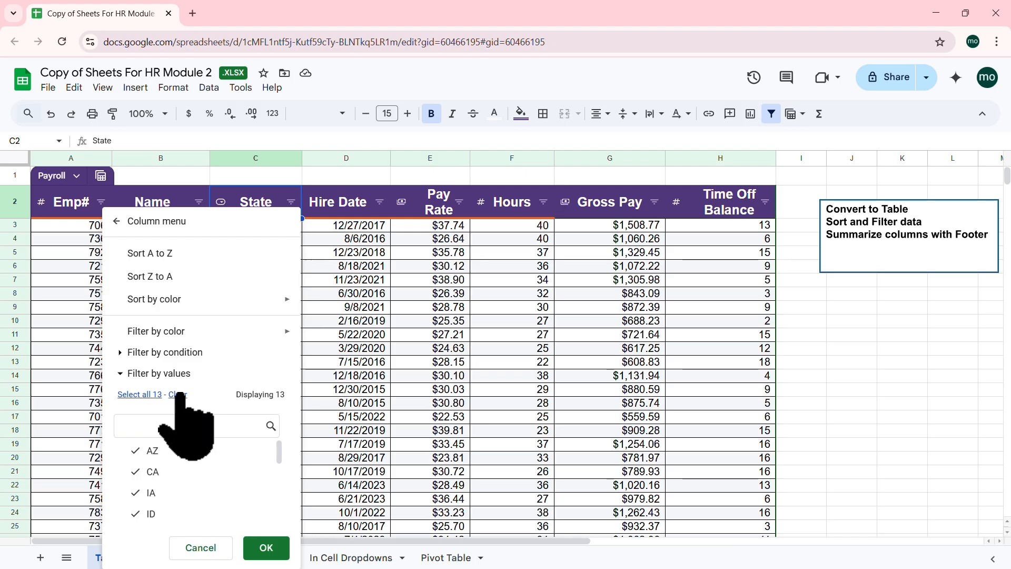
click(156, 451)
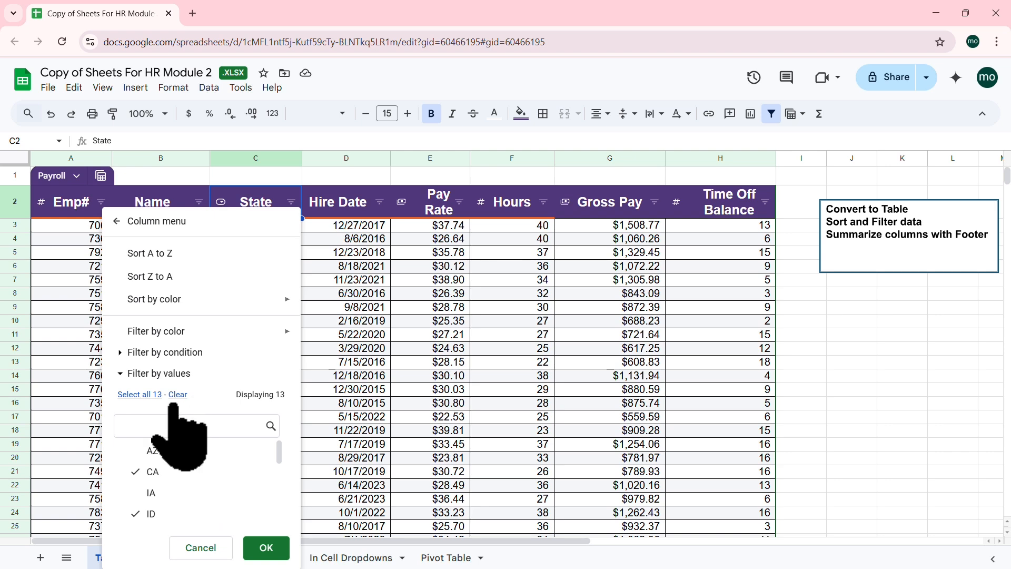
click(160, 470)
drag(279, 446, 285, 493)
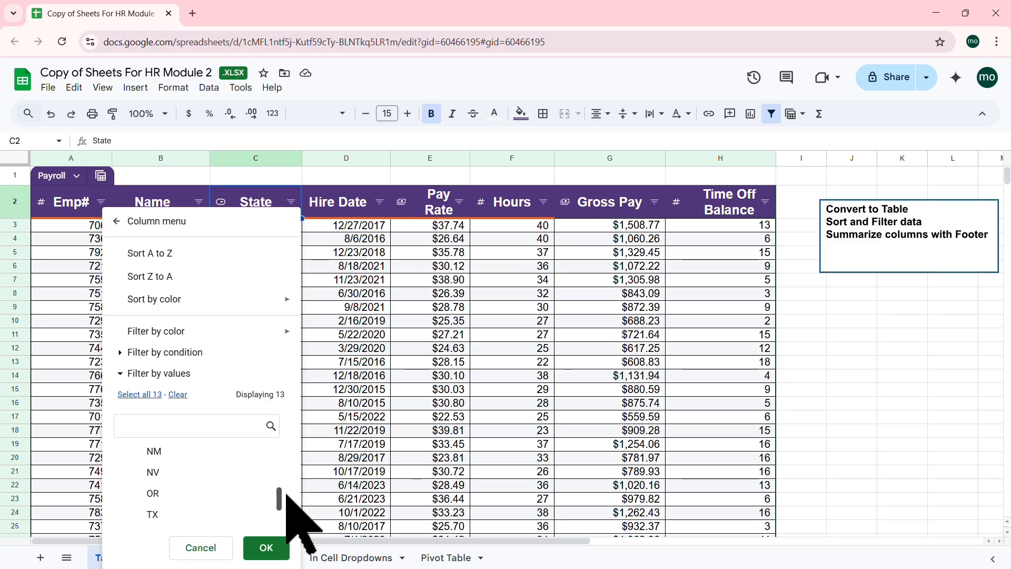
click(158, 513)
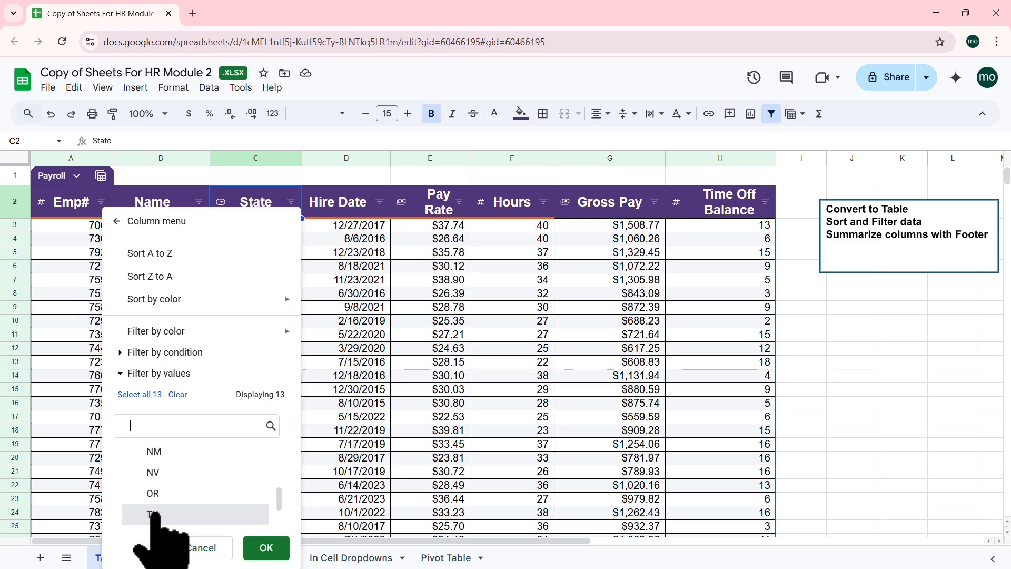
click(266, 548)
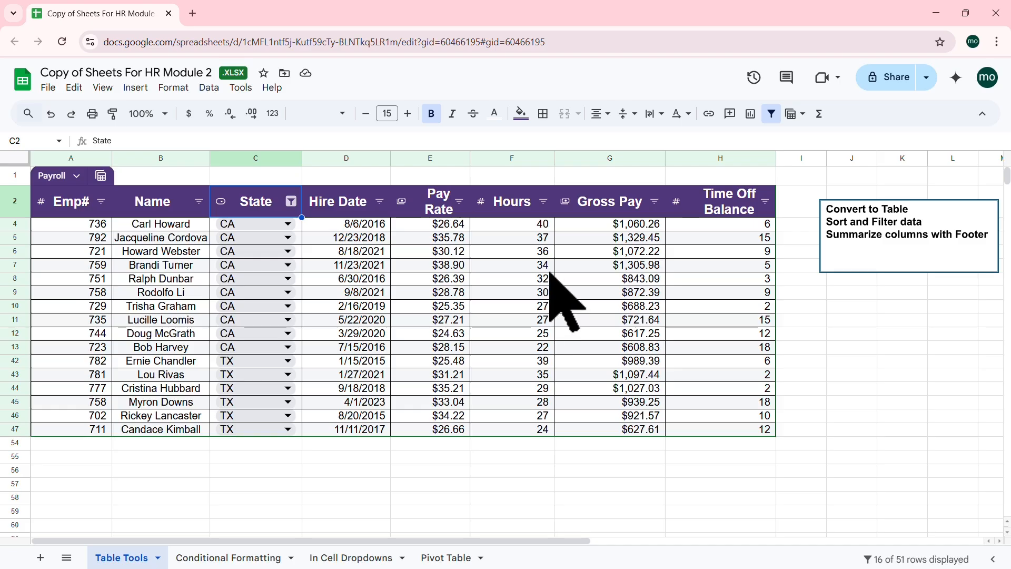
Filter the Hours column by condition to show only rows greater than or equal to 30
click(543, 201)
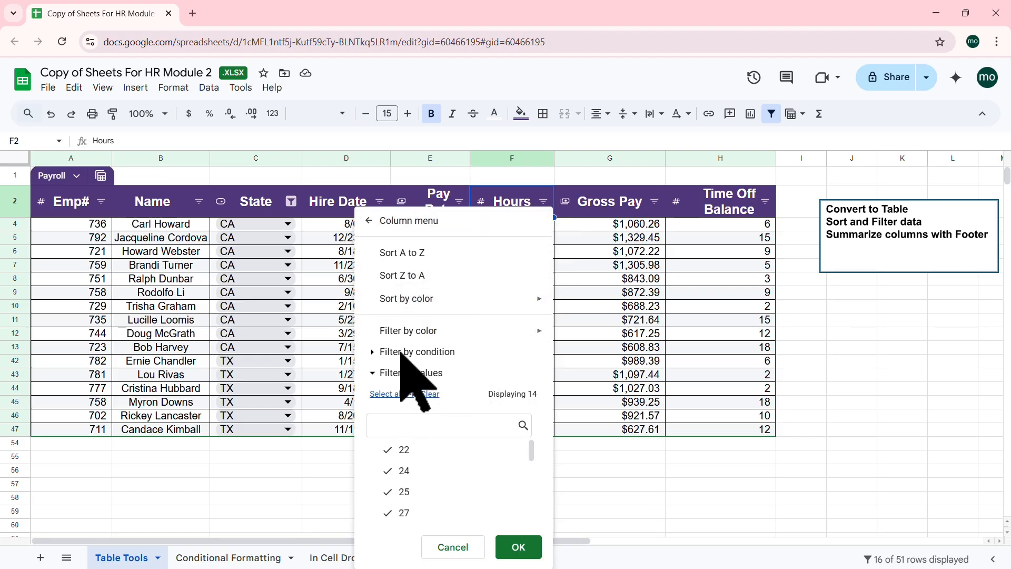
click(372, 373)
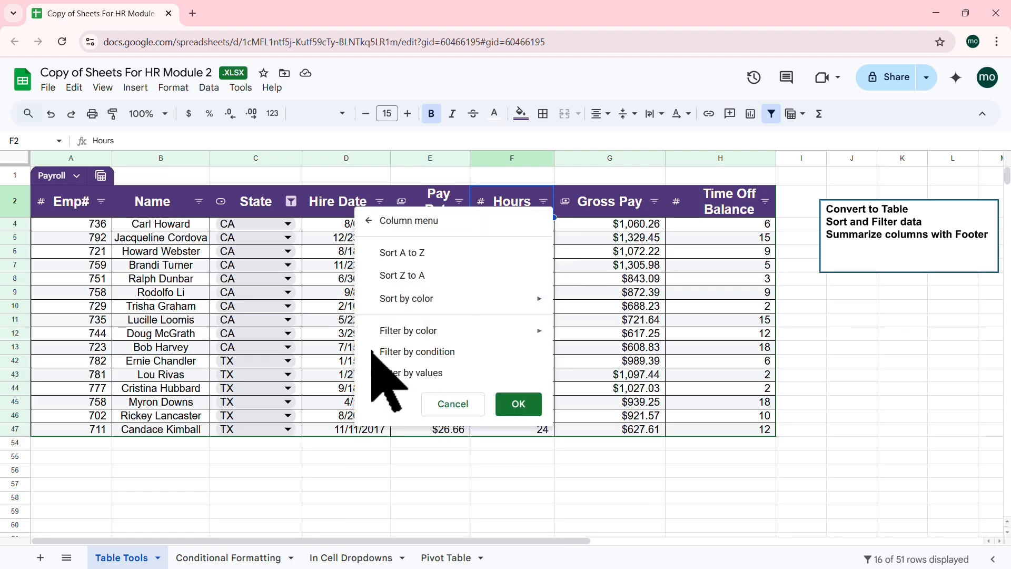
click(373, 352)
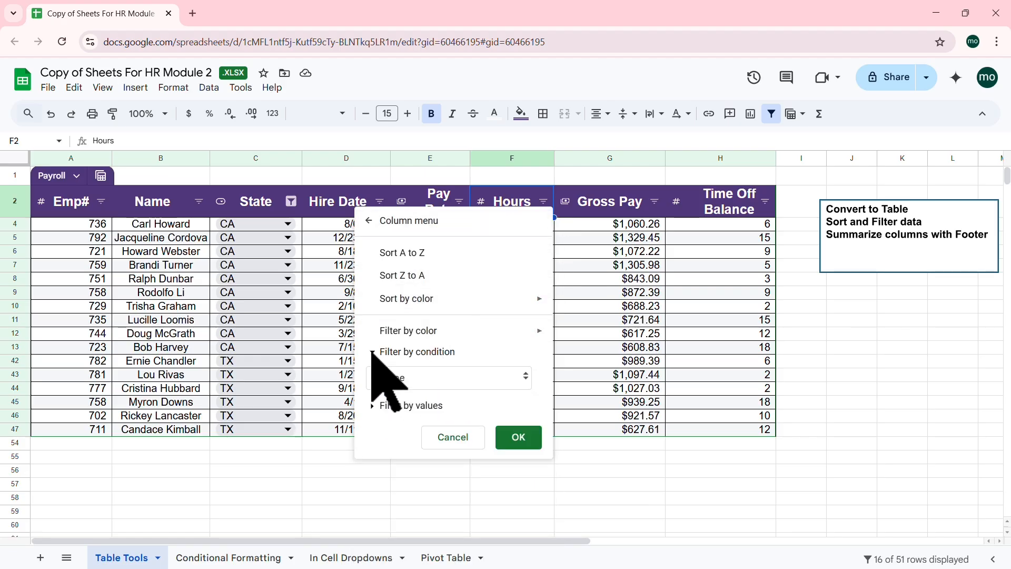
click(525, 377)
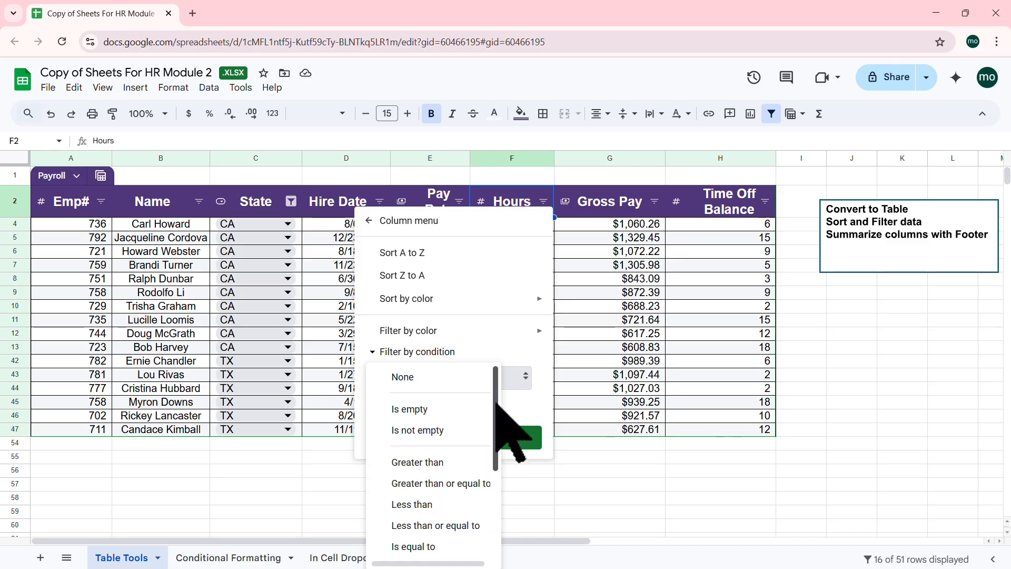
scroll(497, 410, down, 1)
drag(497, 408, 490, 385)
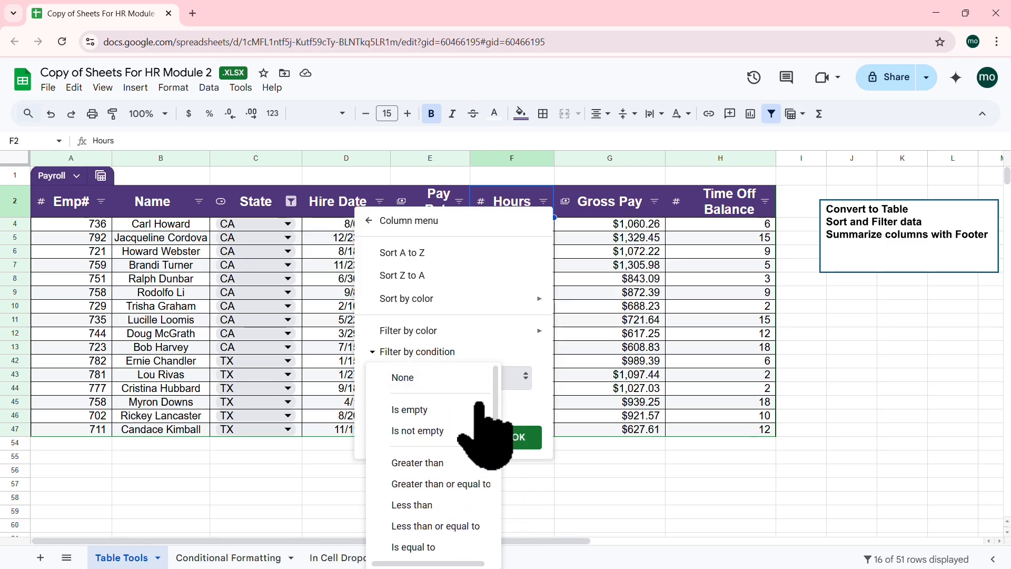
click(446, 483)
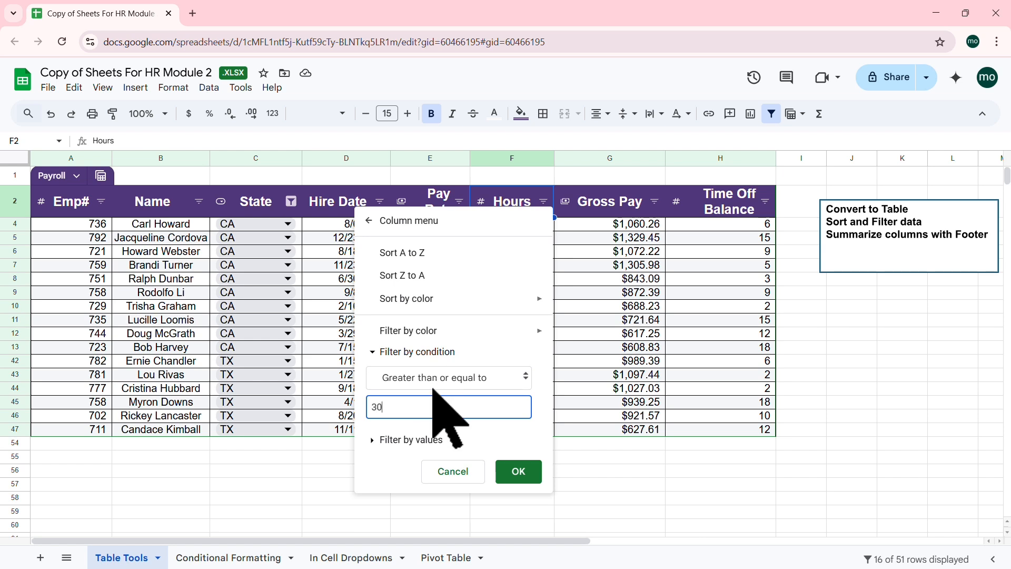
click(526, 470)
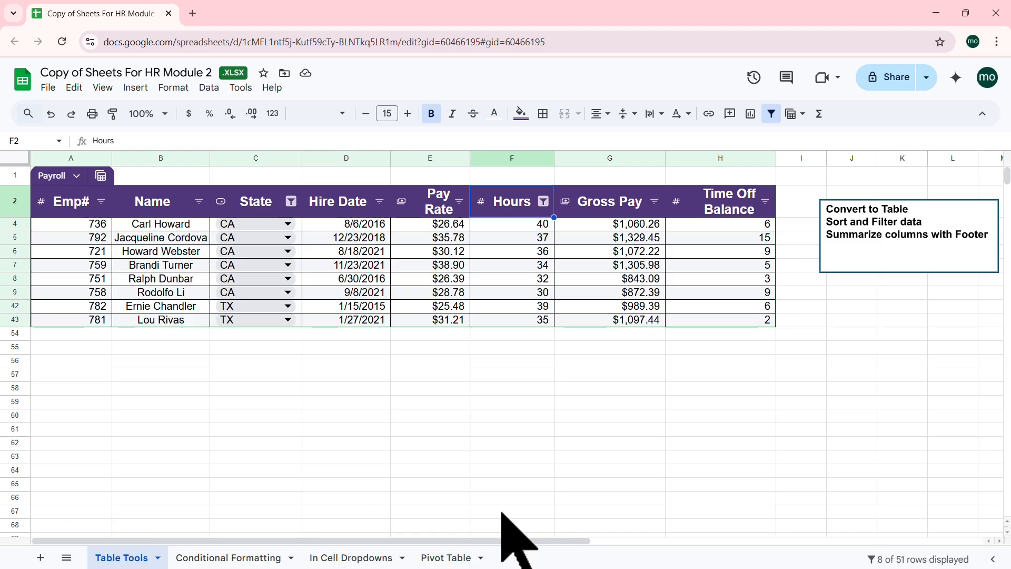
click(548, 361)
click(465, 251)
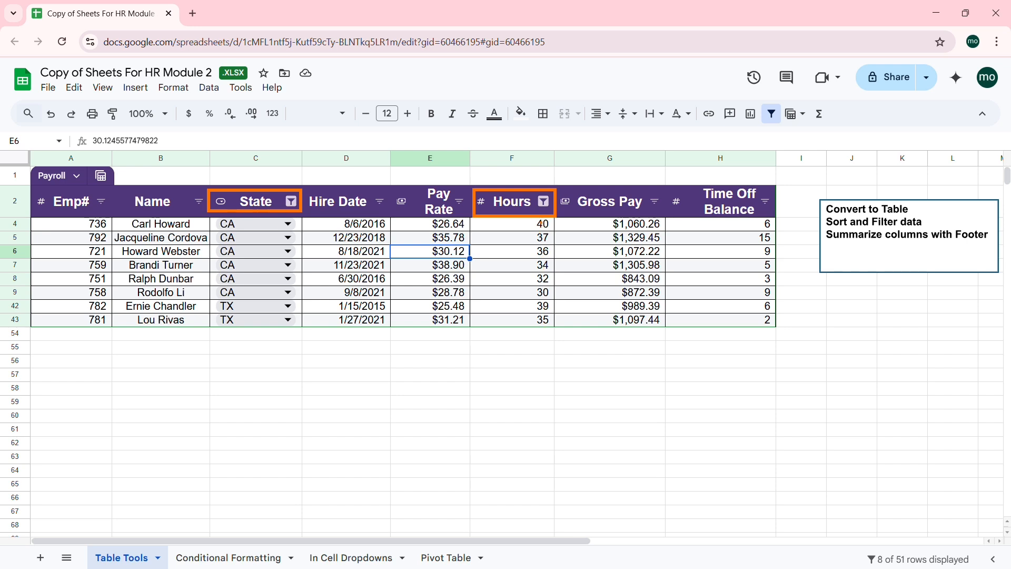
Change the Hours column's filter condition to less than 30 and apply it
click(543, 201)
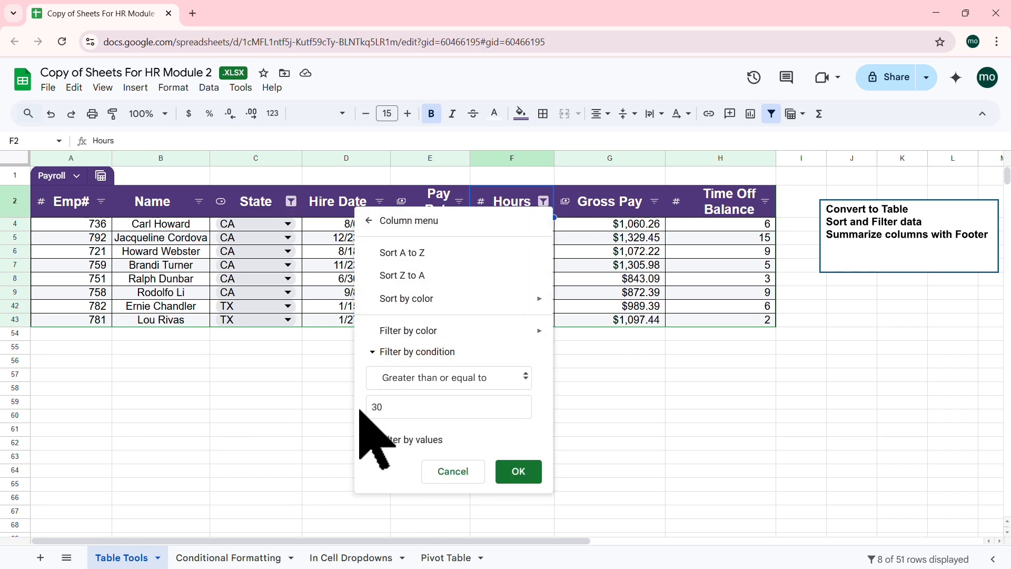
click(511, 379)
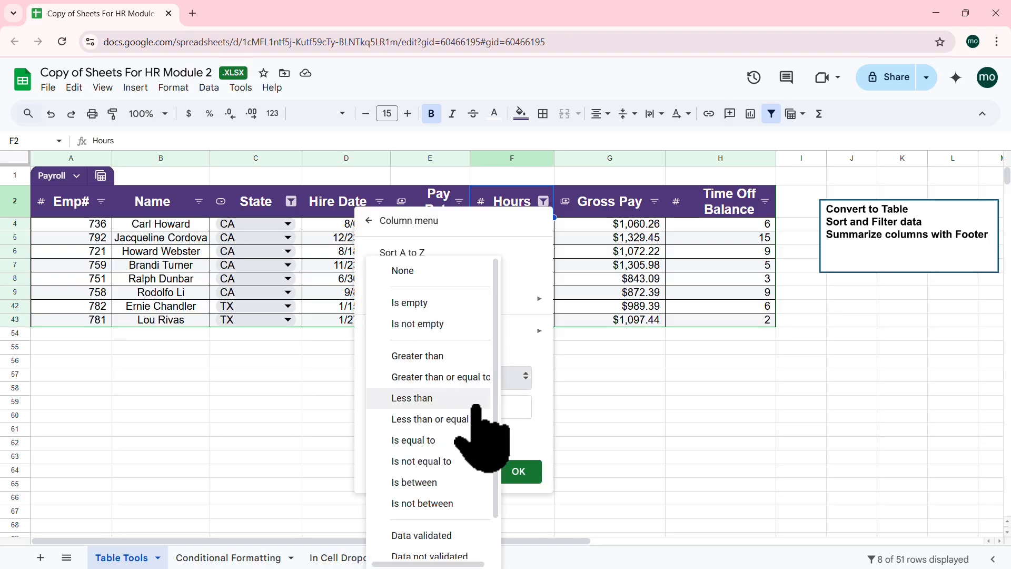
click(456, 398)
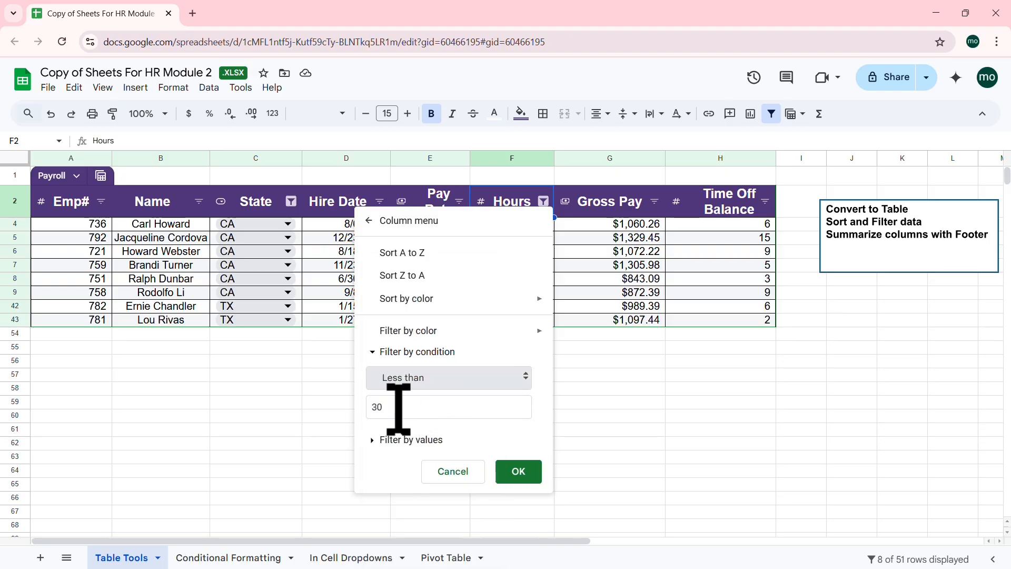
click(518, 470)
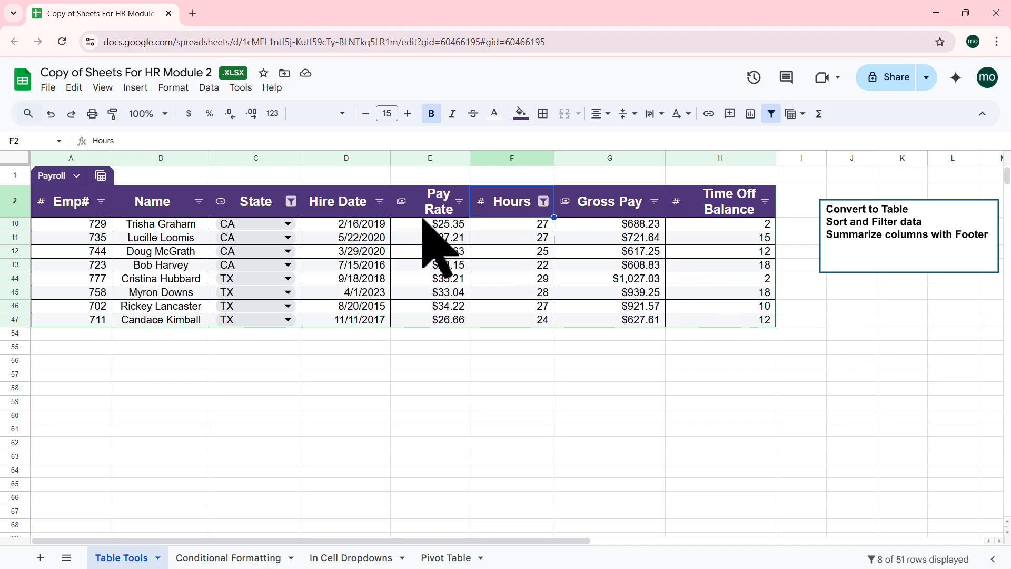
Remove the Hours column's filter by setting its condition to None and selecting all values
click(543, 202)
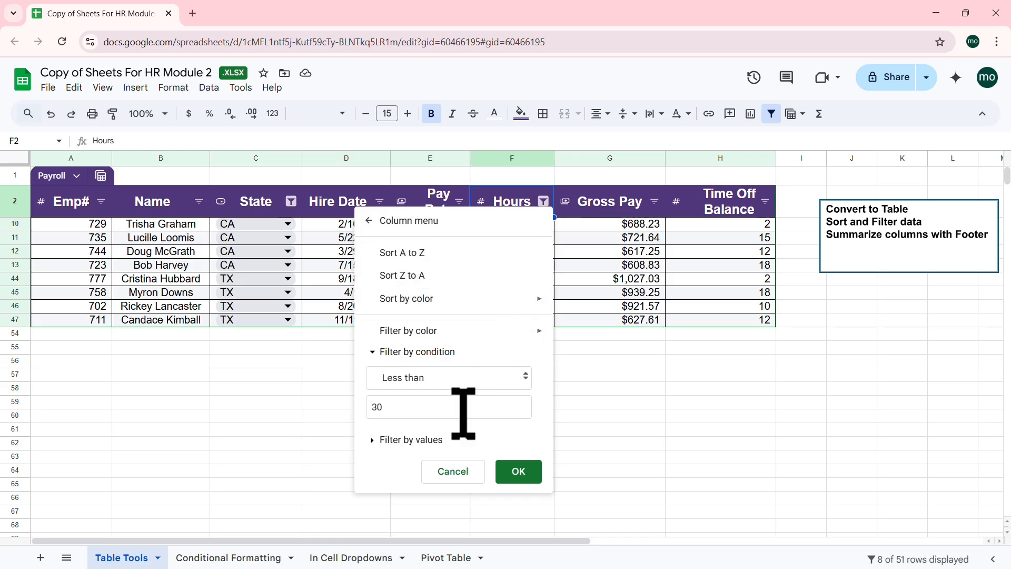
click(395, 440)
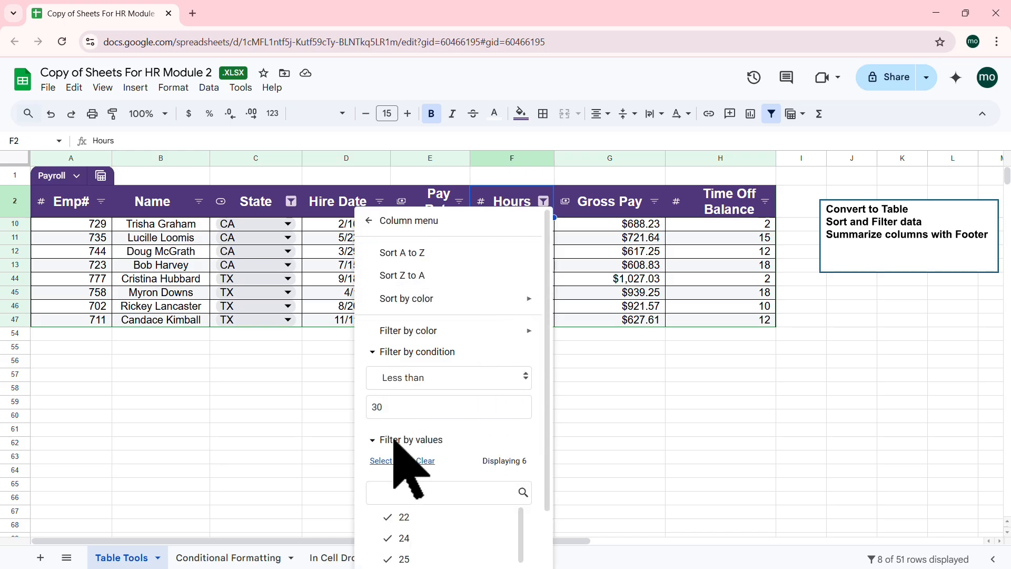
scroll(445, 405, down, 1)
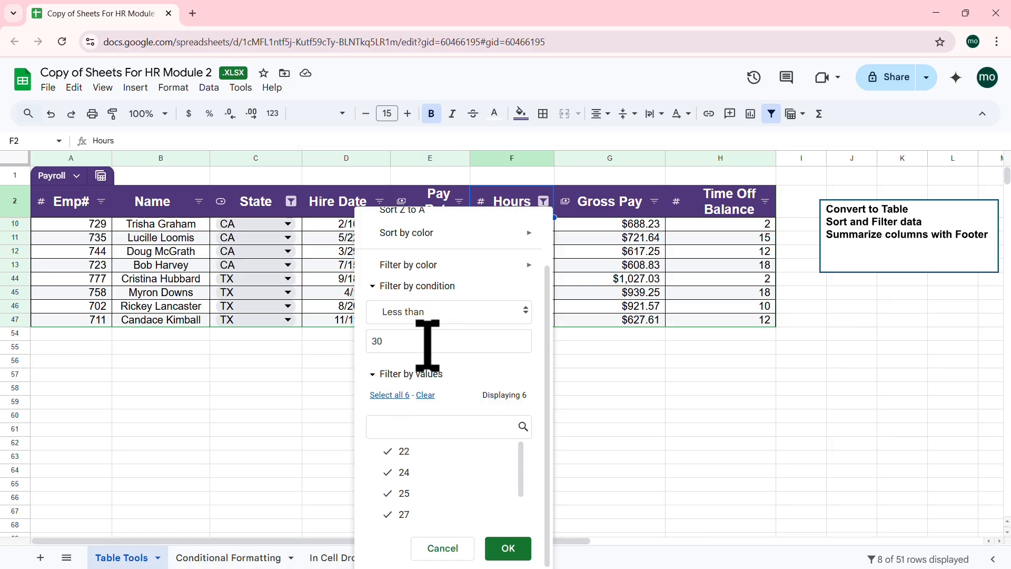
click(525, 311)
click(521, 312)
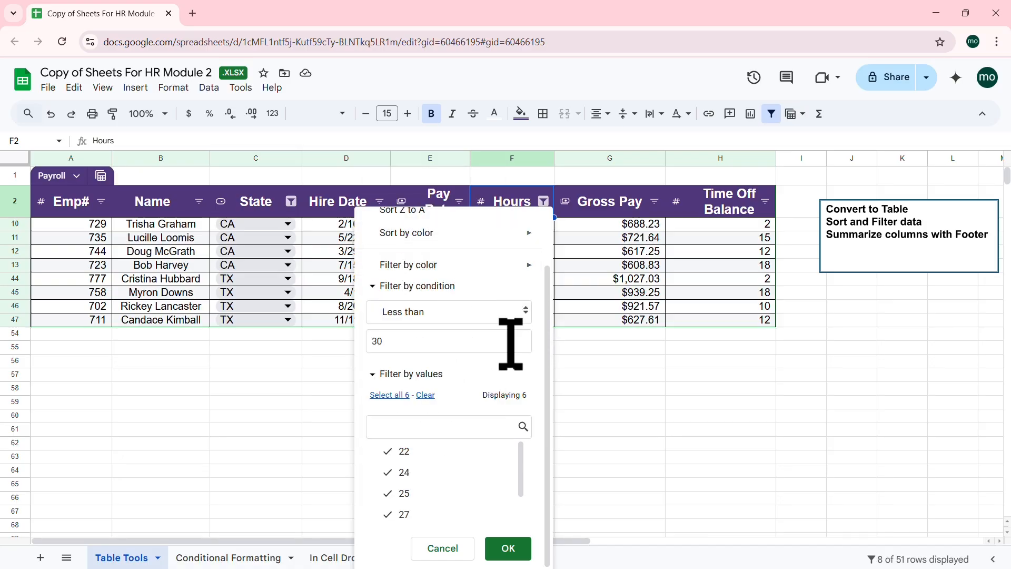
click(525, 311)
click(433, 190)
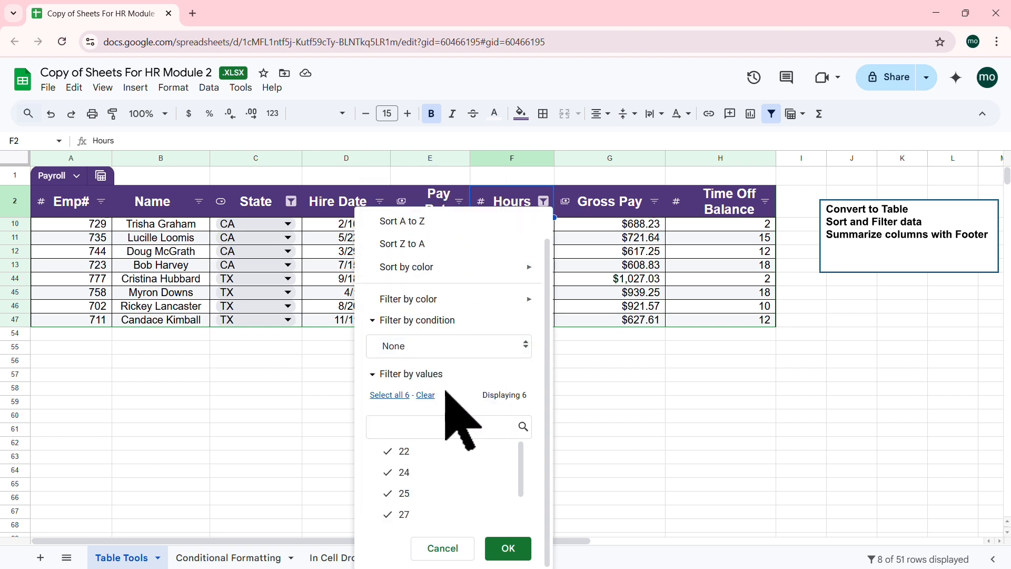
click(390, 396)
scroll(511, 460, down, 2)
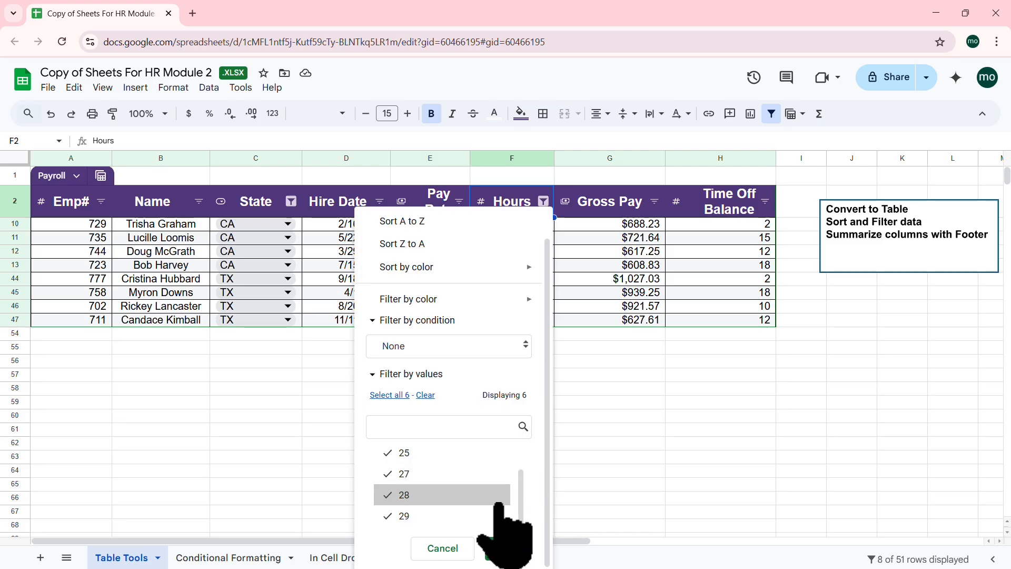
click(508, 548)
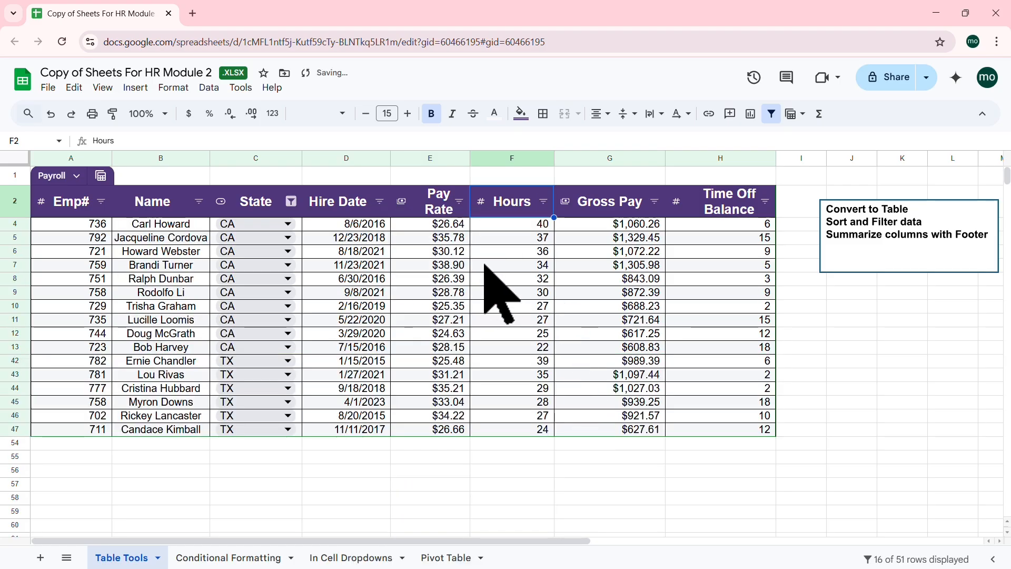
Reselect all states in the State column's filter and apply it to show the full Payroll table
click(291, 201)
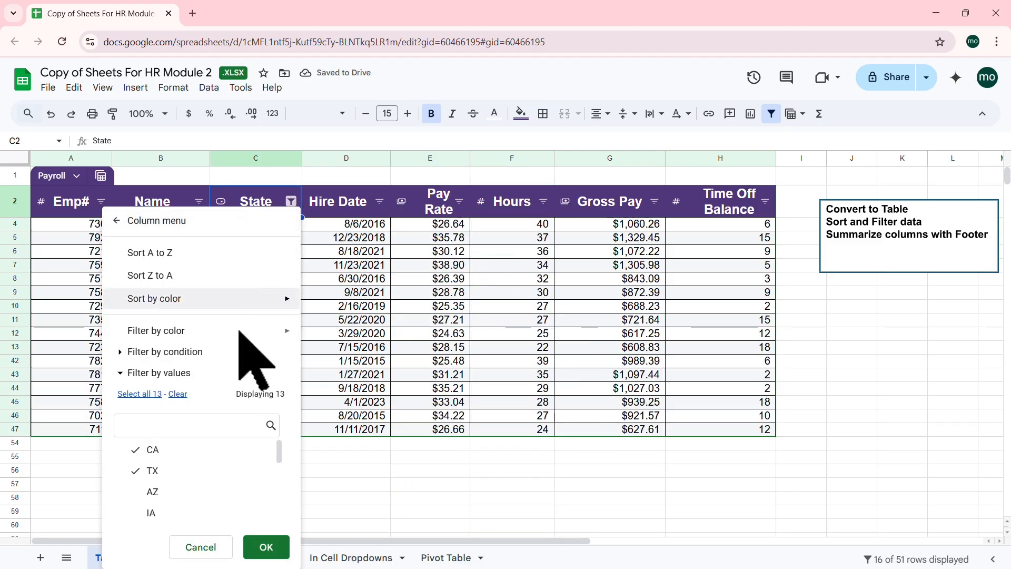
click(178, 393)
click(139, 394)
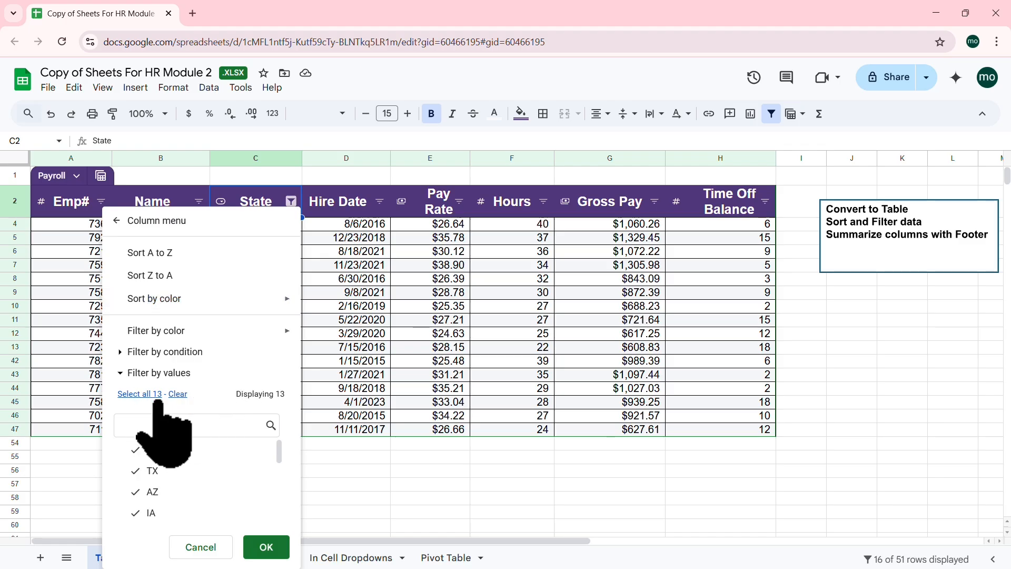
click(266, 546)
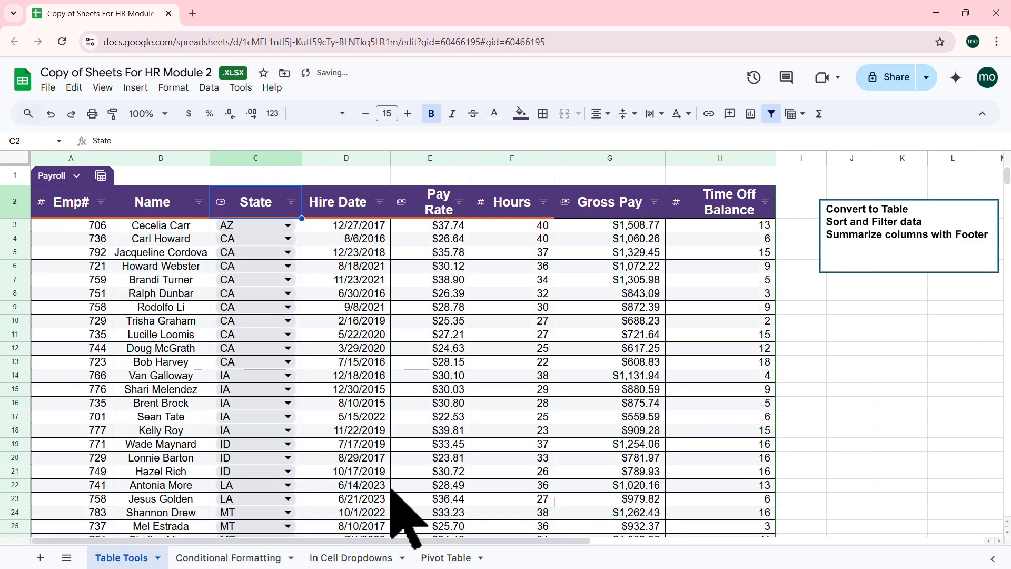
click(358, 337)
scroll(358, 337, down, 2)
scroll(358, 338, up, 2)
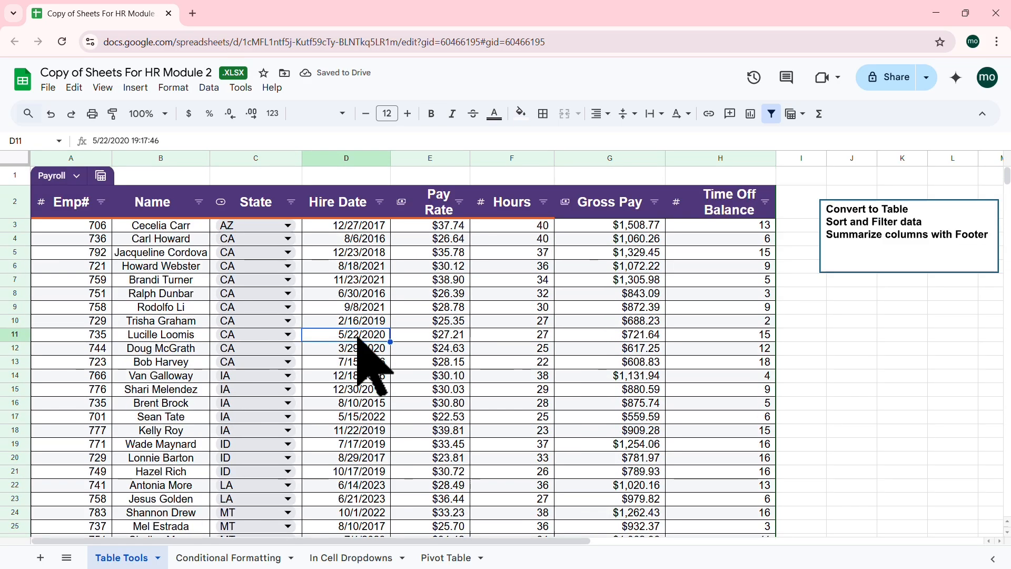
Choose "Date is before" as the filter condition for the Hire Date column
click(379, 202)
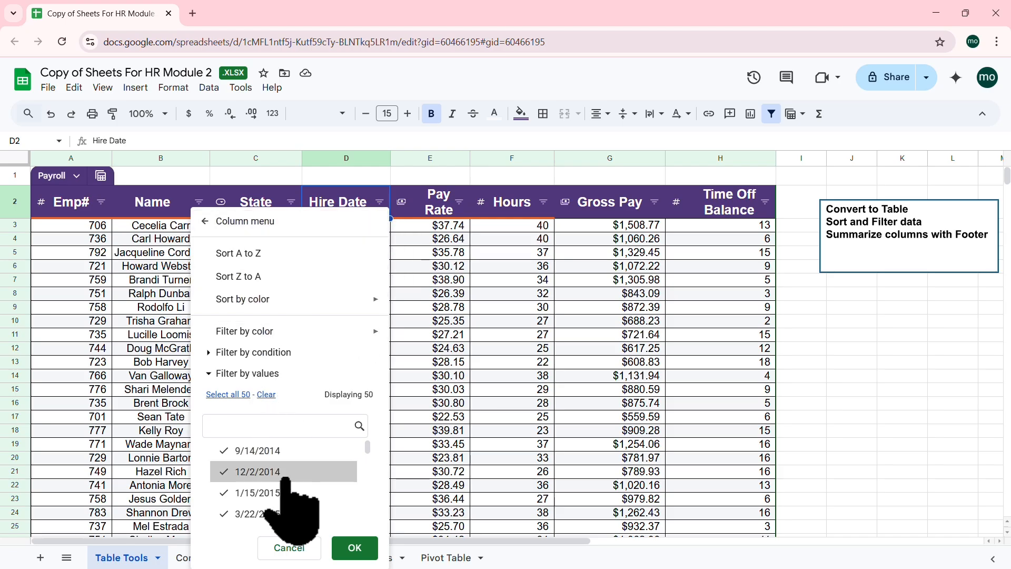
scroll(284, 478, down, 3)
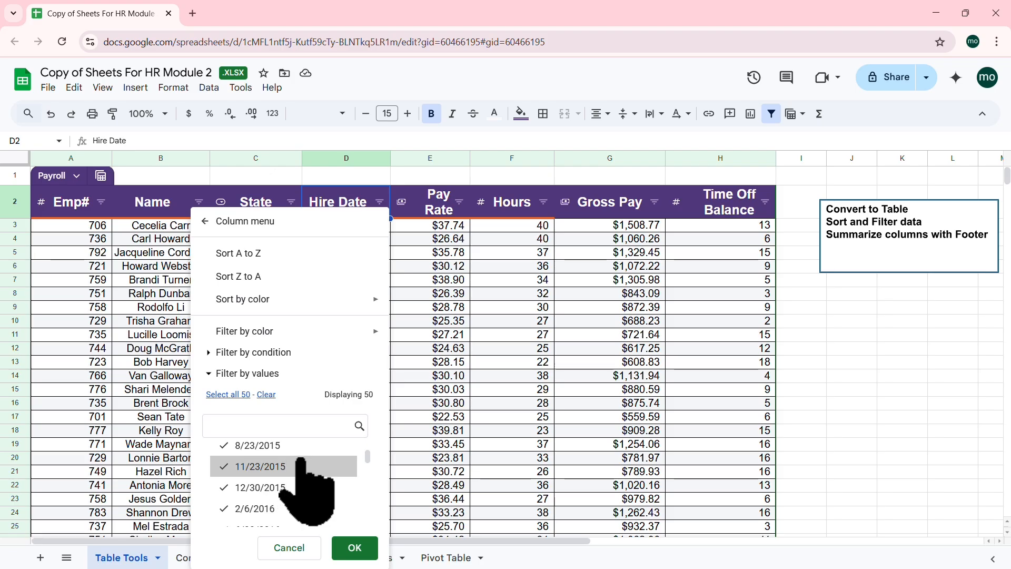
scroll(295, 463, up, 3)
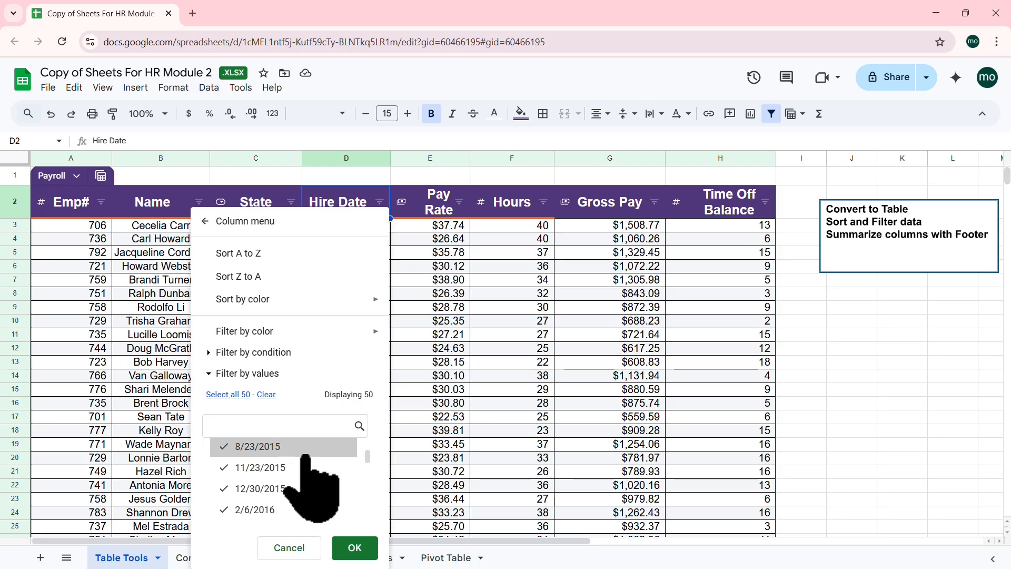
click(209, 373)
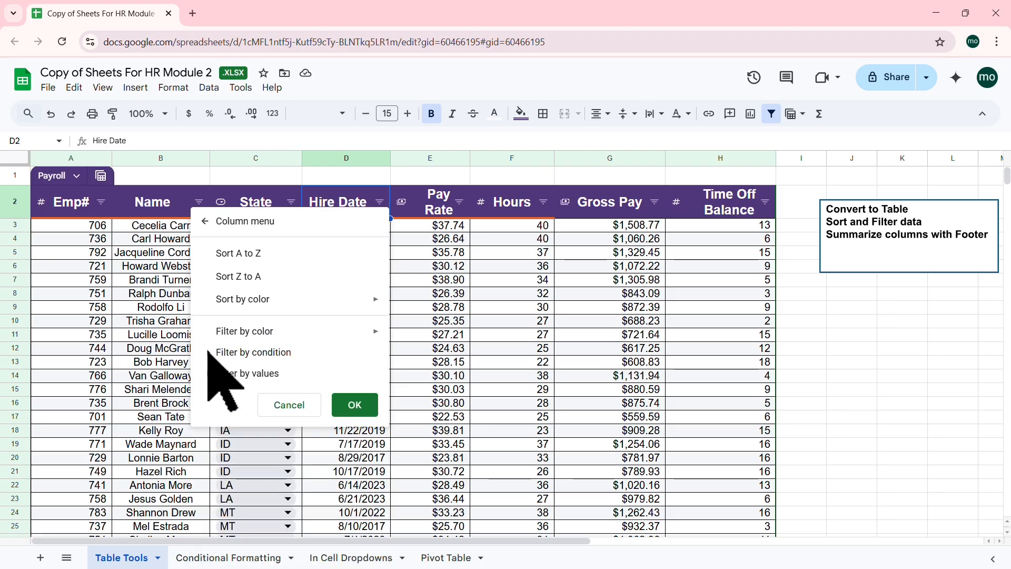
click(208, 351)
click(351, 377)
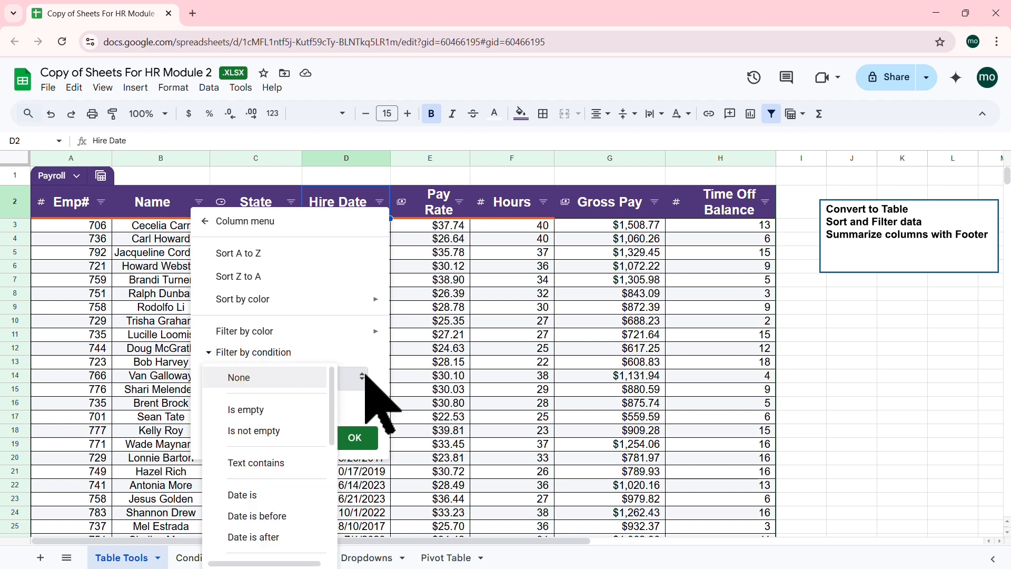
drag(332, 416, 338, 453)
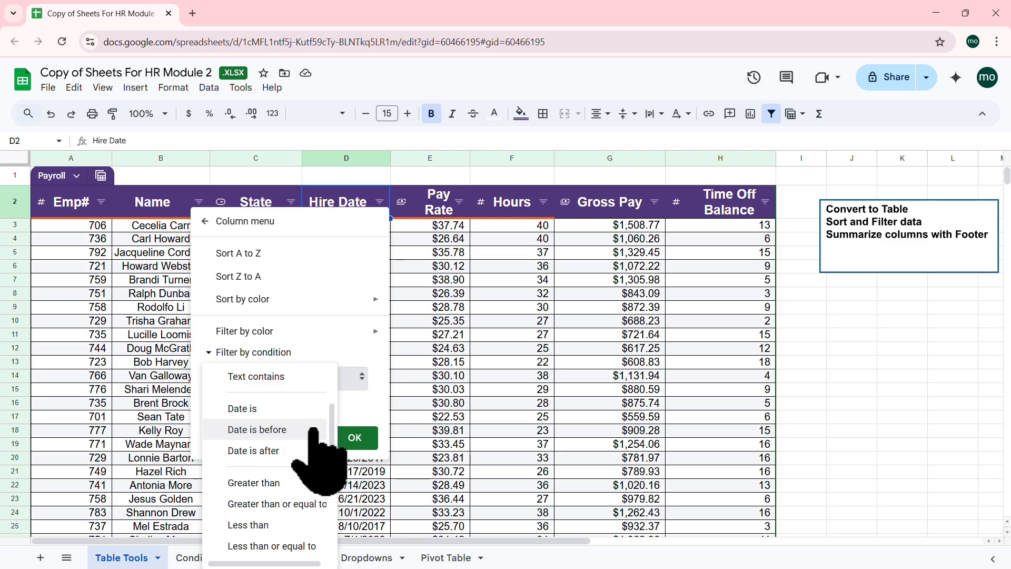
mouse_move(329, 421)
mouse_down()
mouse_move(332, 400)
mouse_move(337, 502)
mouse_move(339, 414)
mouse_up()
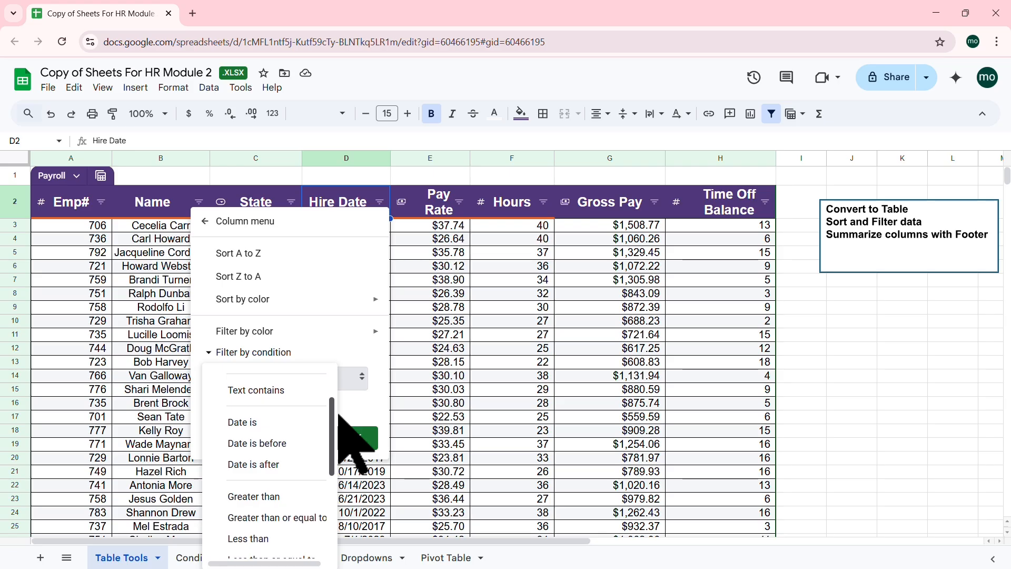
click(286, 443)
Set the Hire Date filter's comparison to the exact date 1/1/2015 and apply it
click(254, 404)
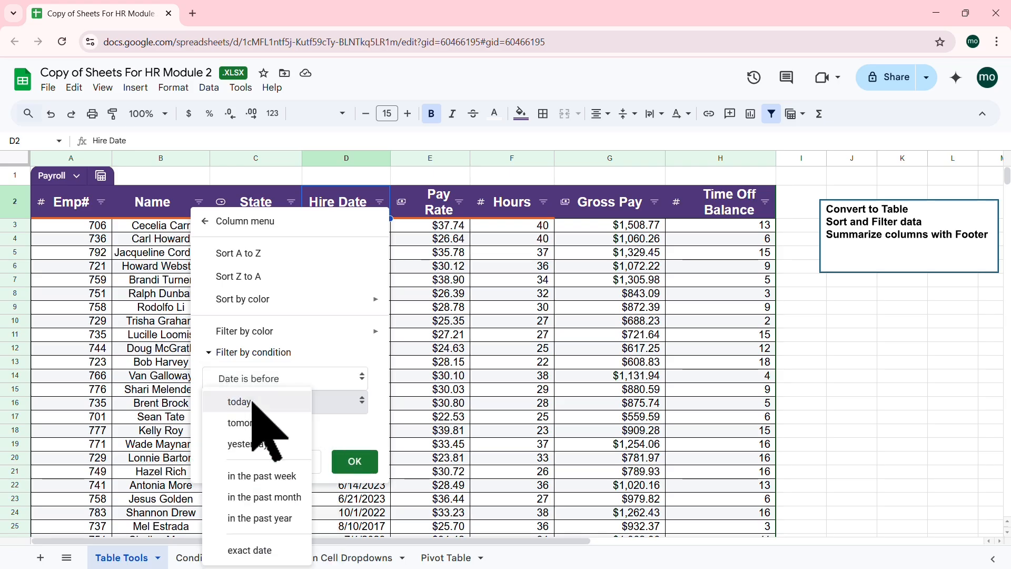
click(345, 424)
click(360, 401)
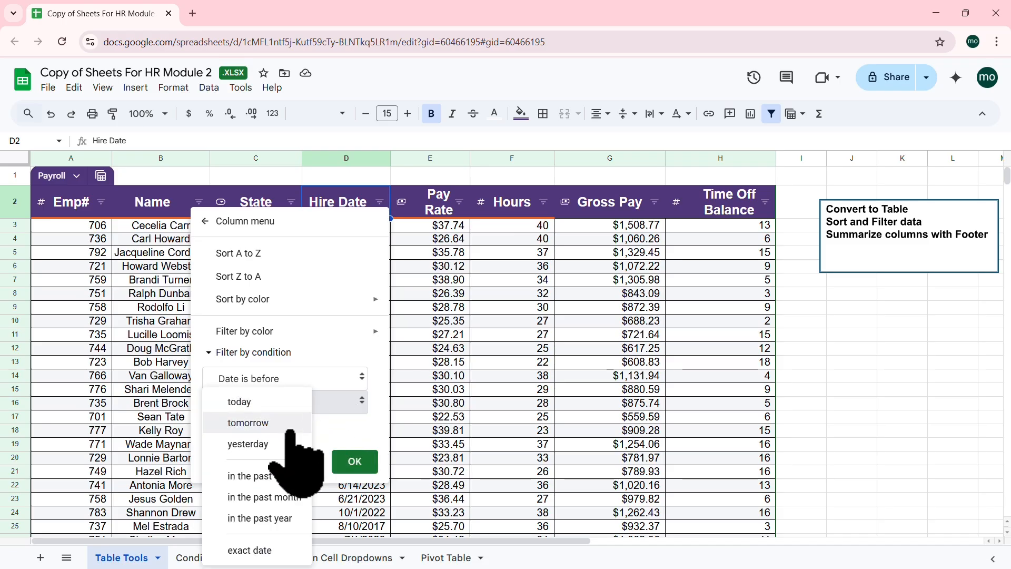
click(255, 550)
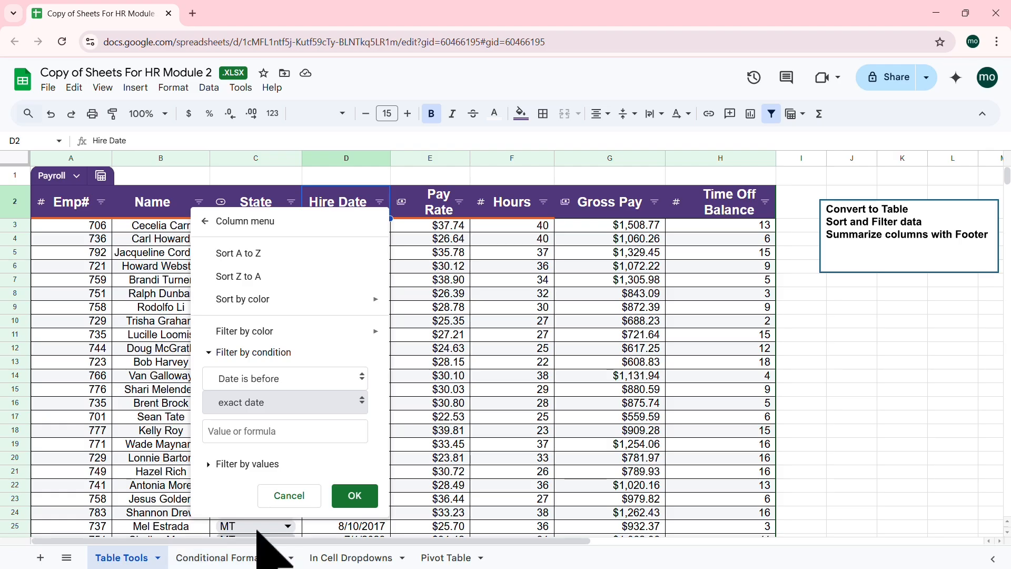
click(246, 431)
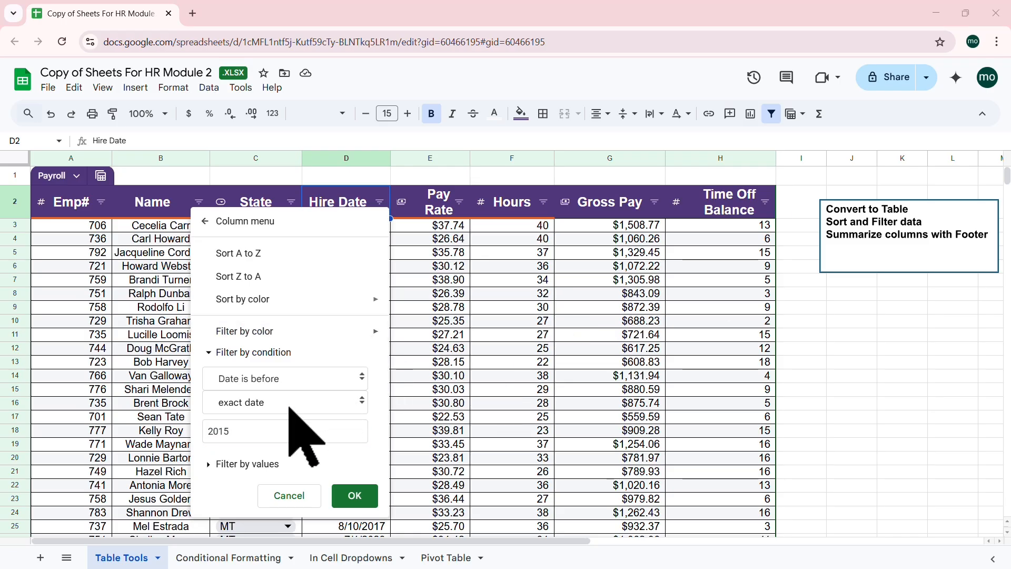
click(211, 431)
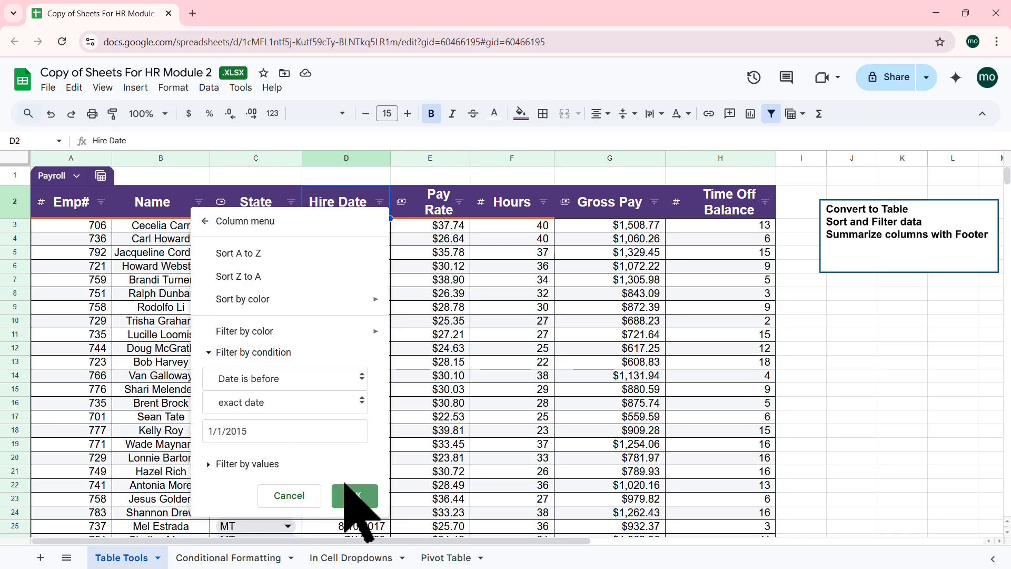
click(354, 495)
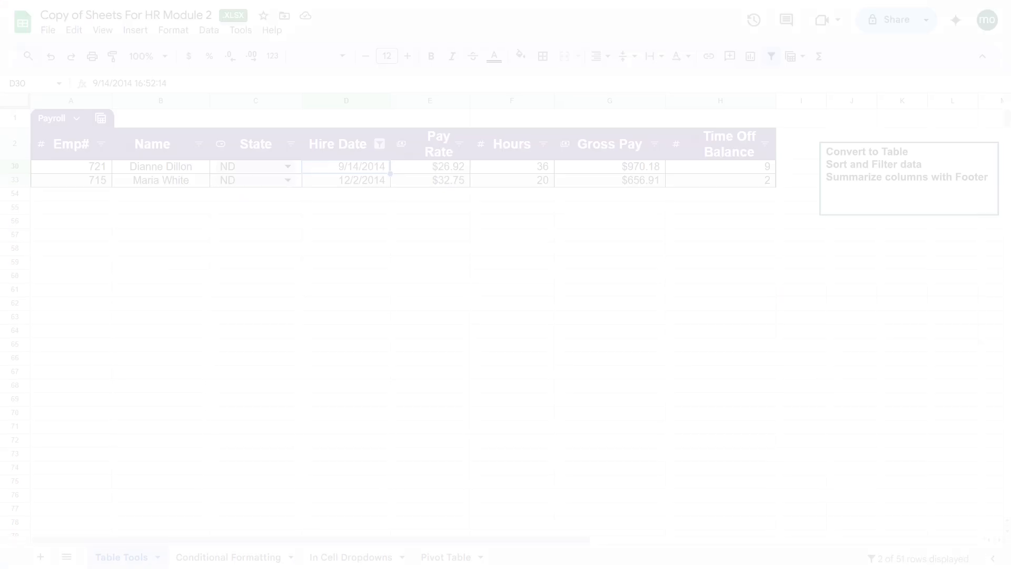
Remove the filter from the Payroll table so that all employee rows are displayed
click(849, 161)
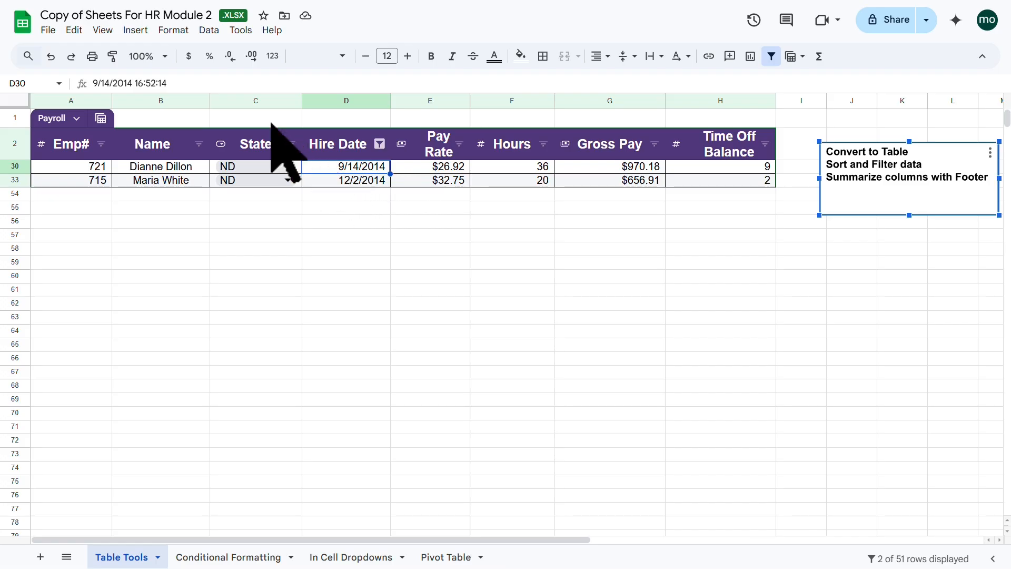
click(209, 30)
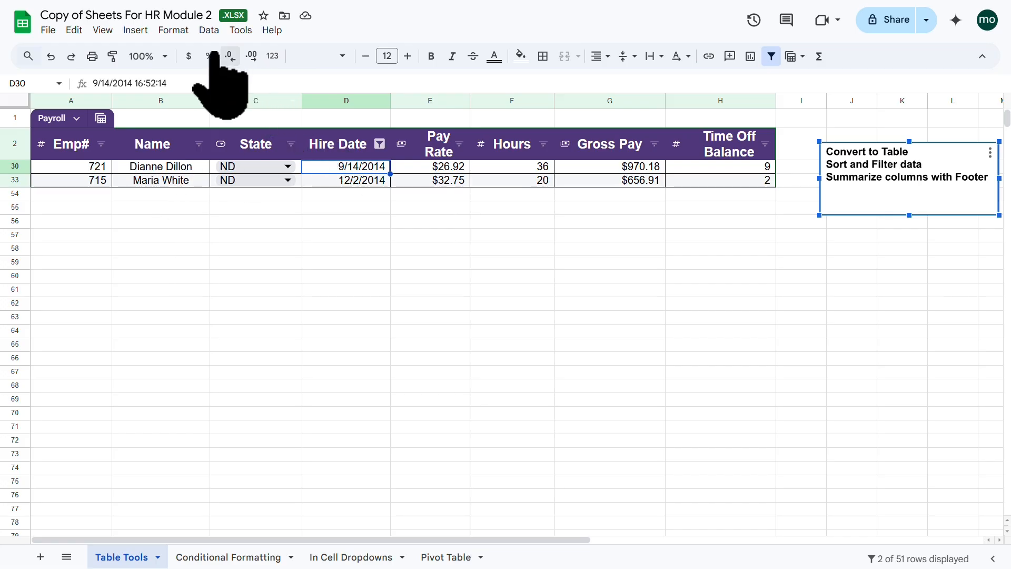
click(209, 30)
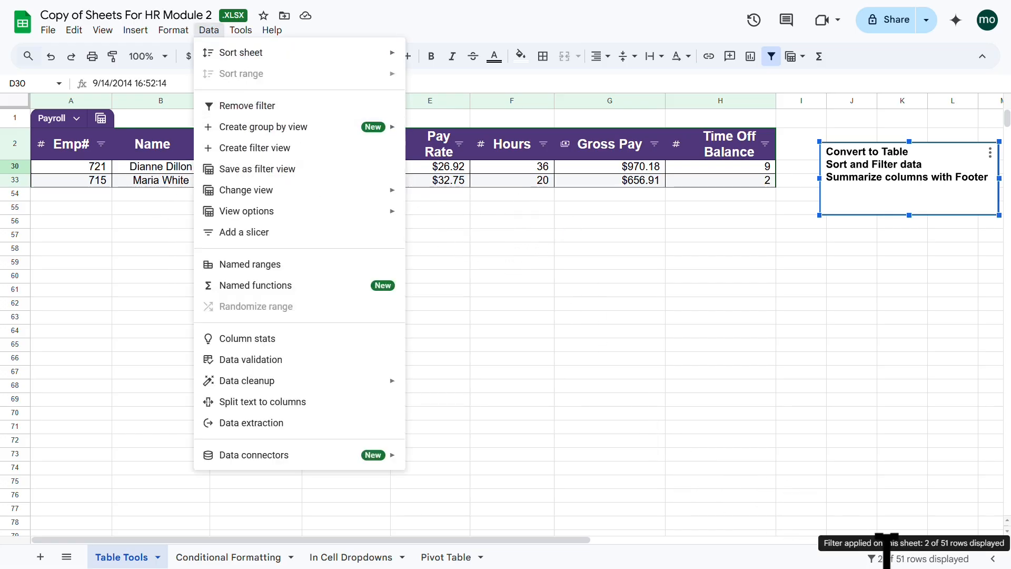
click(246, 106)
scroll(410, 248, down, 9)
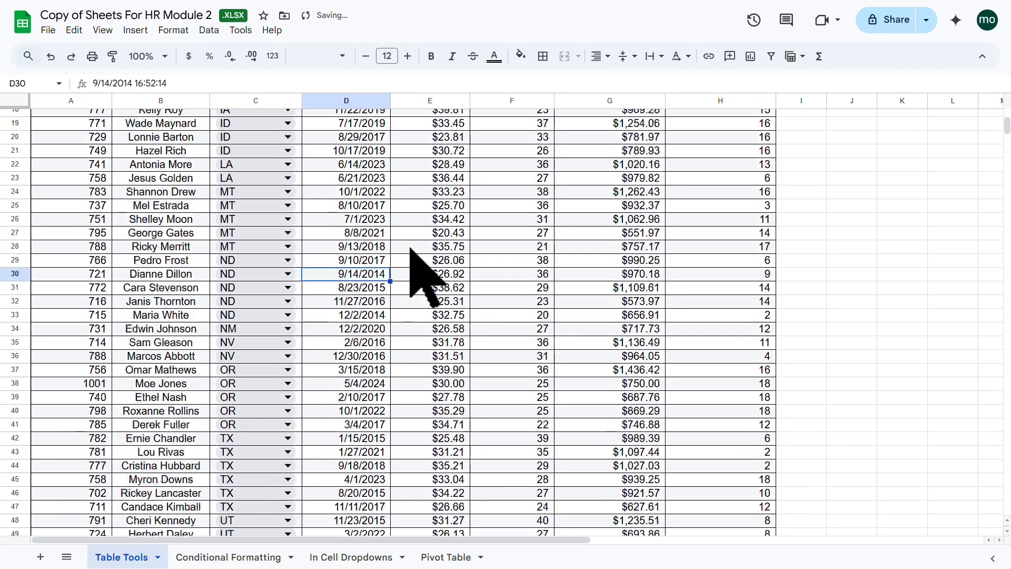
scroll(410, 247, up, 11)
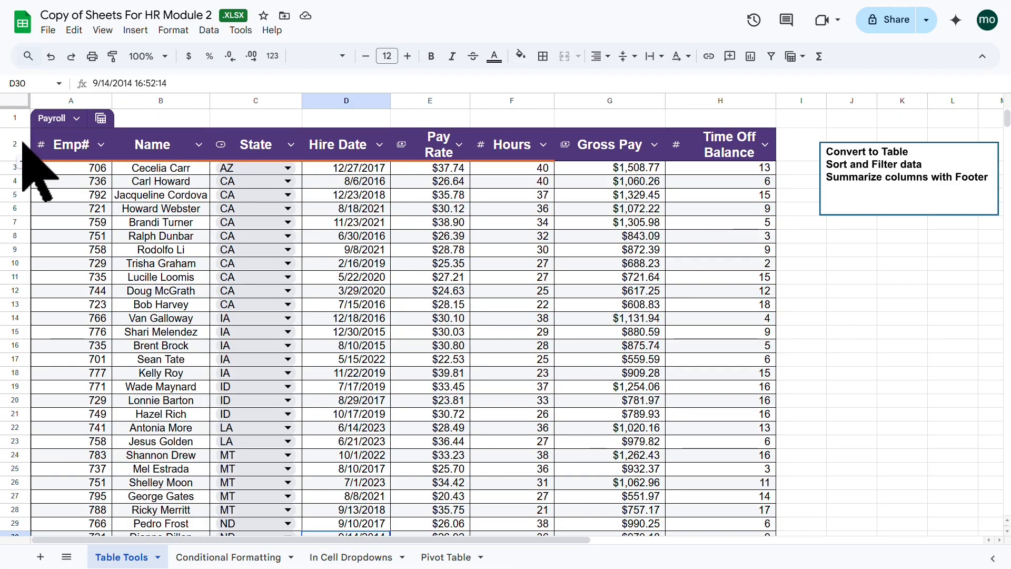
Freeze the sheet's rows up to row 2, including the Payroll table's header row
click(19, 143)
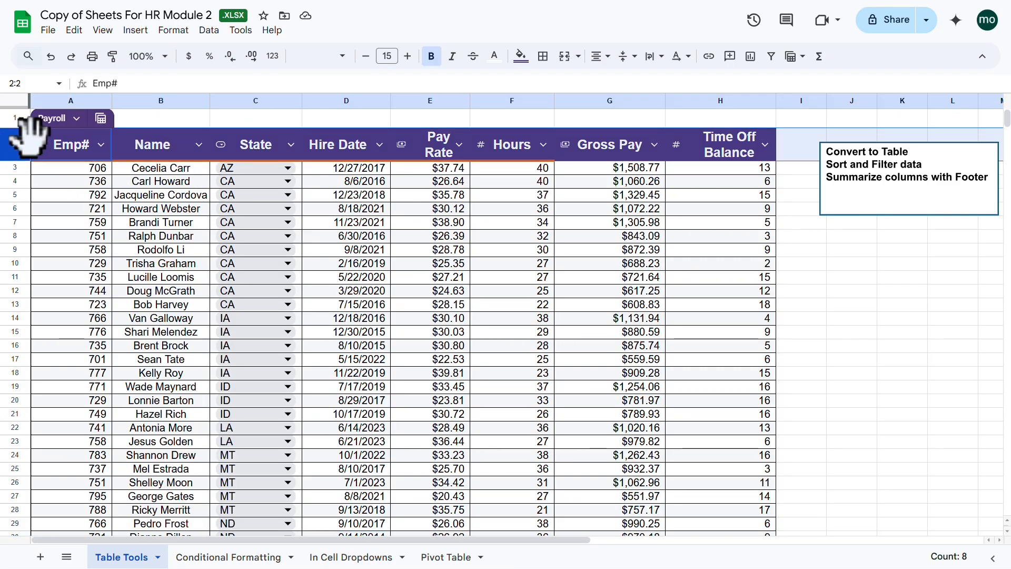
click(103, 30)
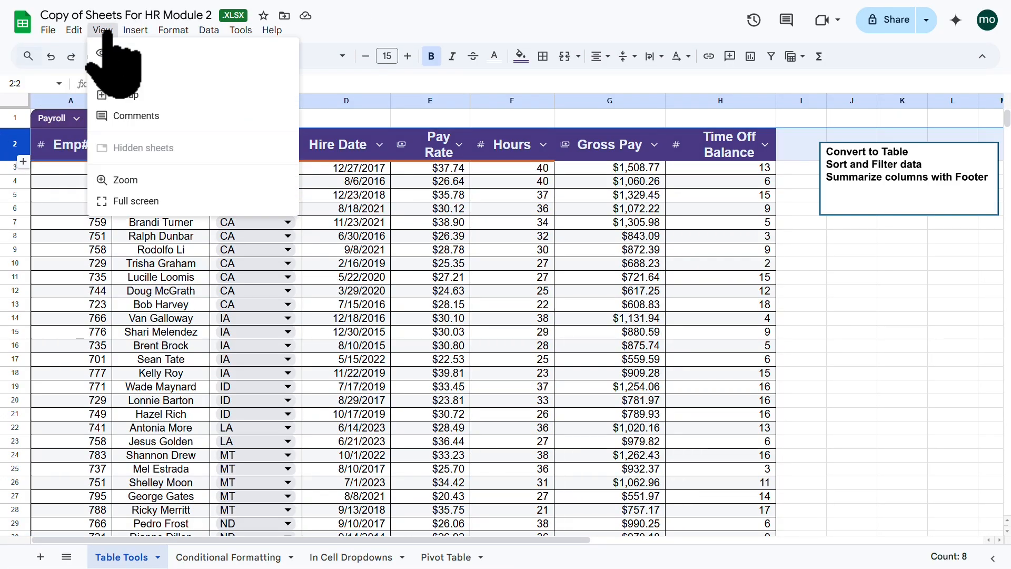
mouse_move(275, 78)
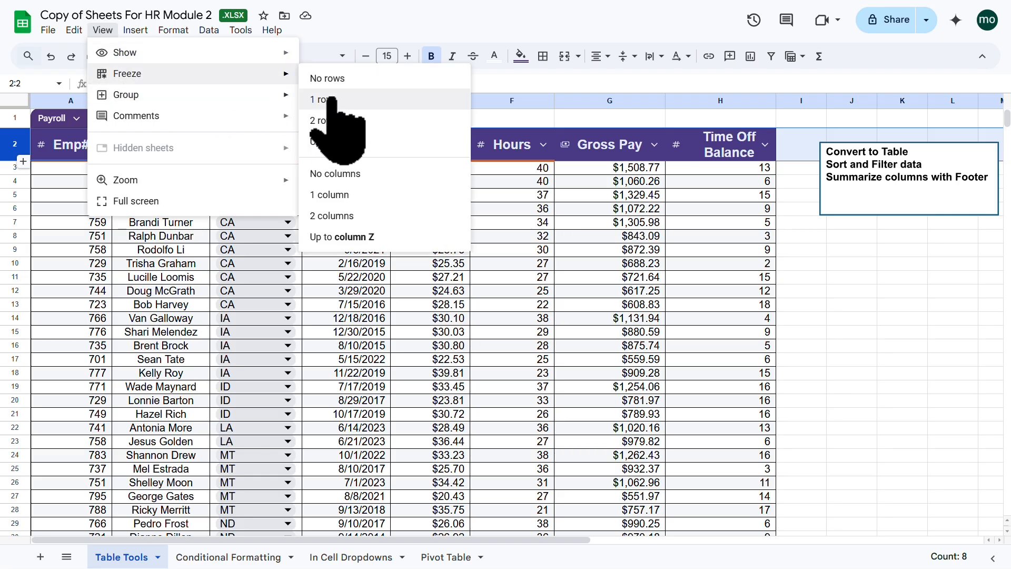
click(349, 141)
click(345, 209)
scroll(348, 213, down, 5)
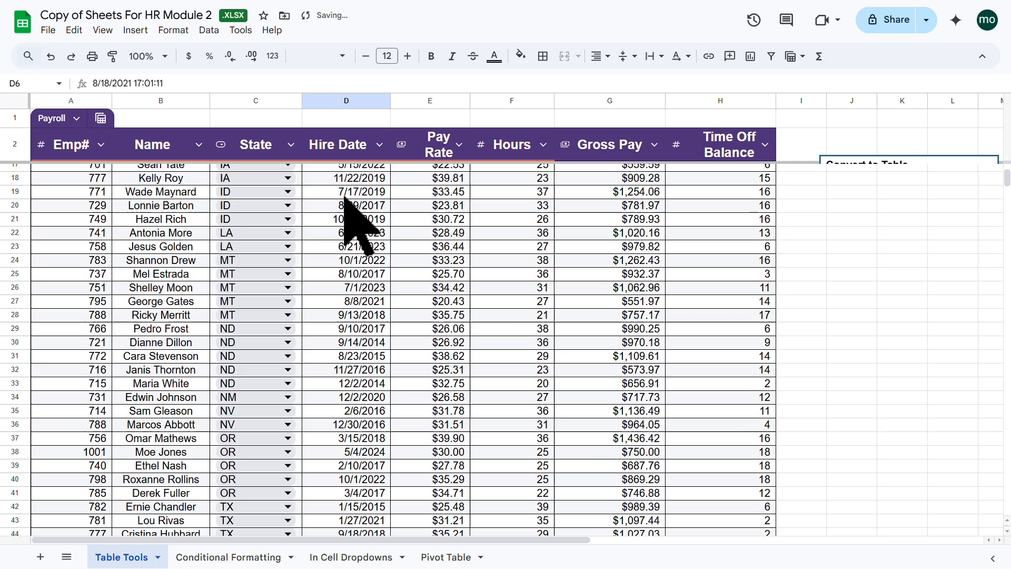
scroll(344, 199, down, 5)
scroll(345, 199, up, 10)
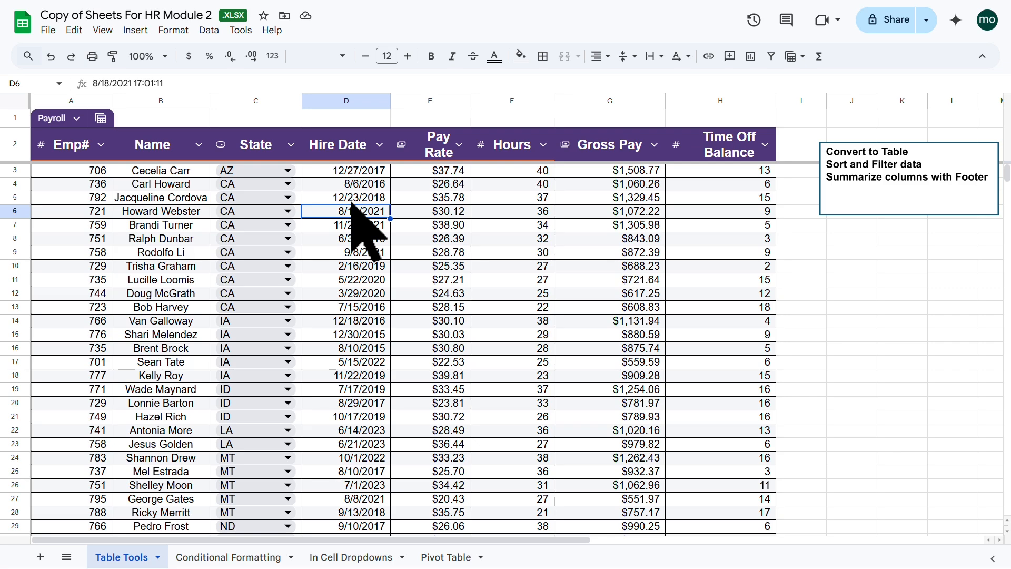
scroll(351, 203, down, 10)
scroll(351, 204, up, 10)
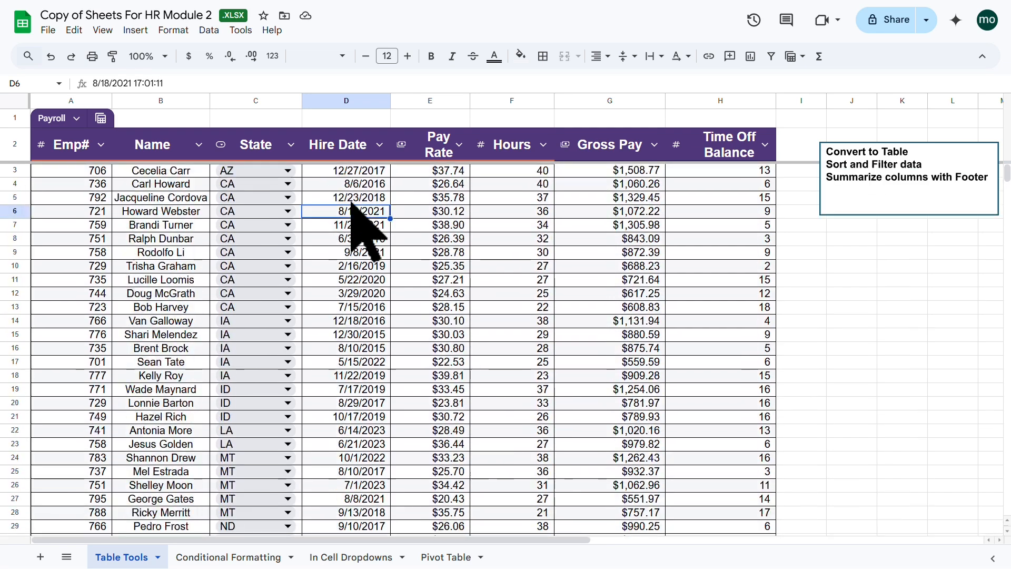
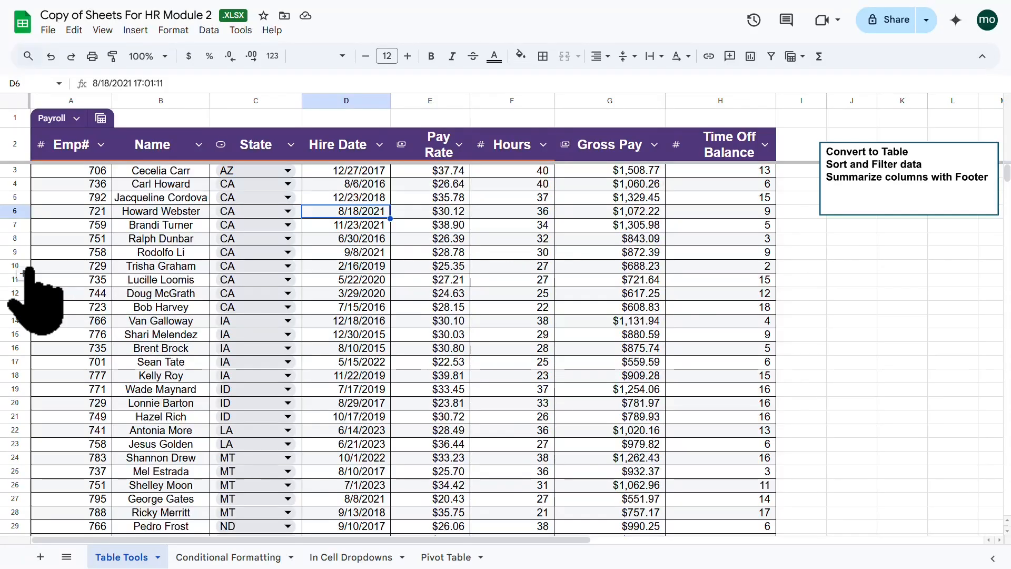
Sort the Payroll table by the Emp# column in ascending order
scroll(83, 279, down, 6)
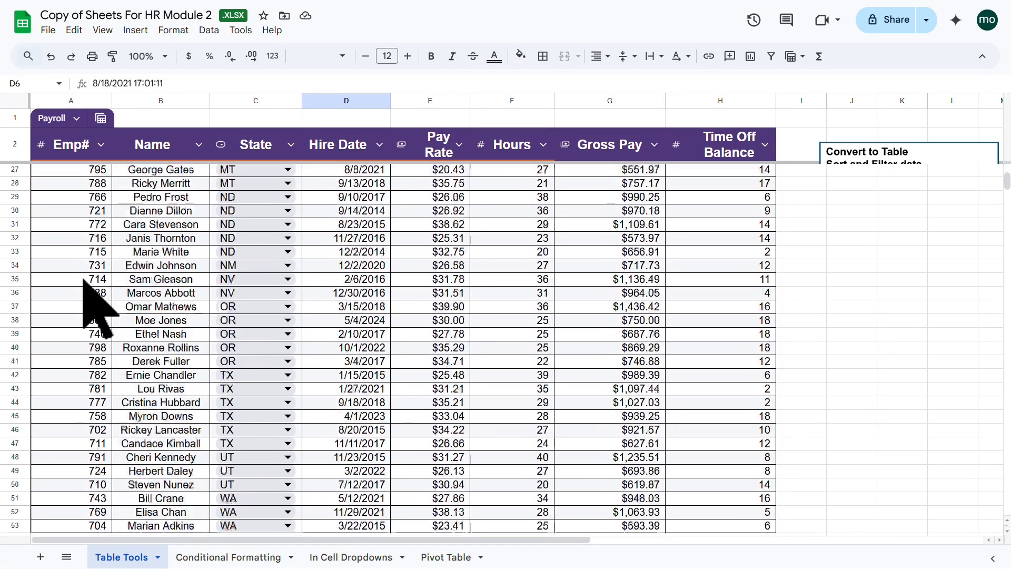
scroll(84, 279, down, 5)
click(80, 277)
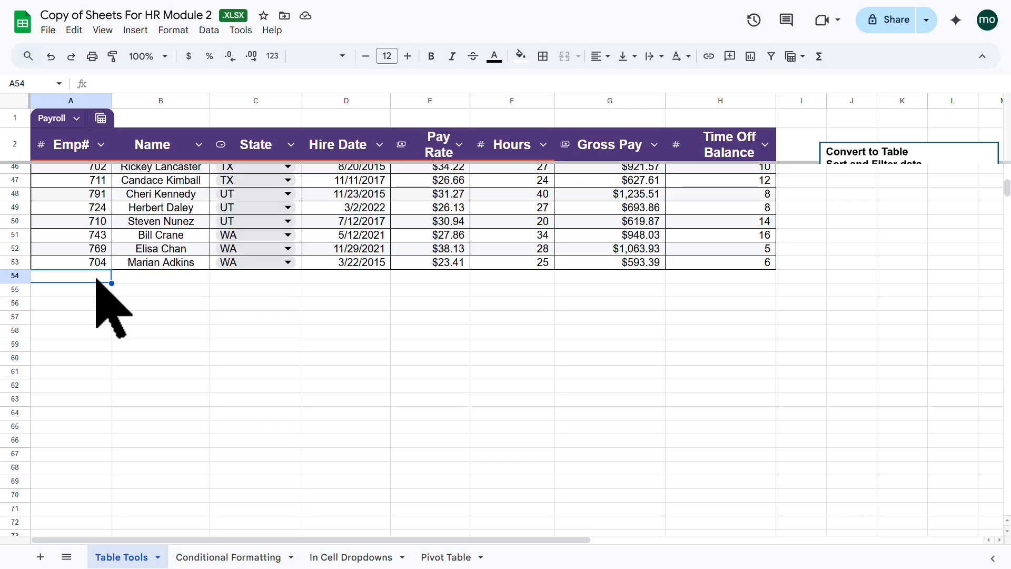
scroll(97, 282, up, 10)
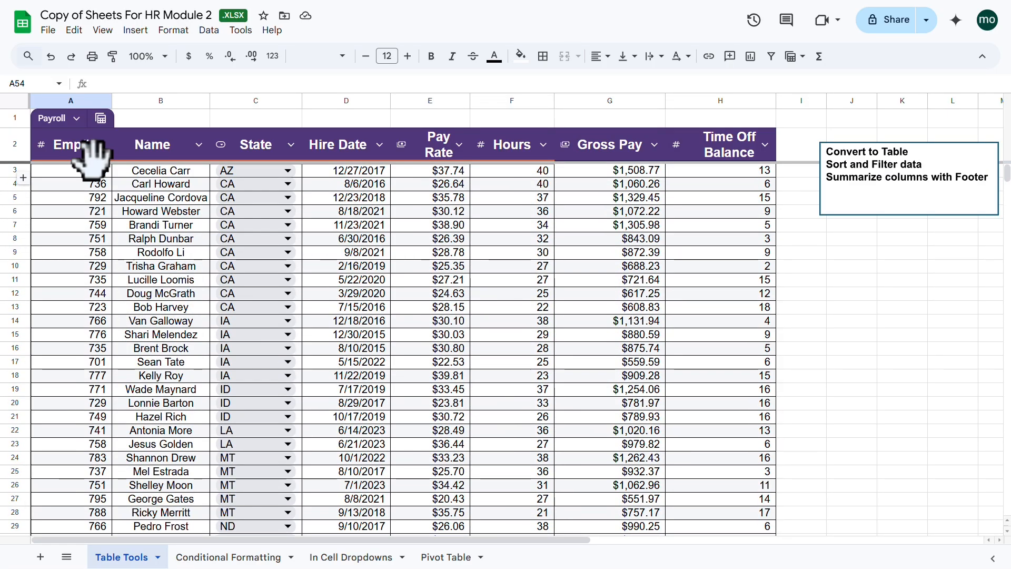
click(101, 144)
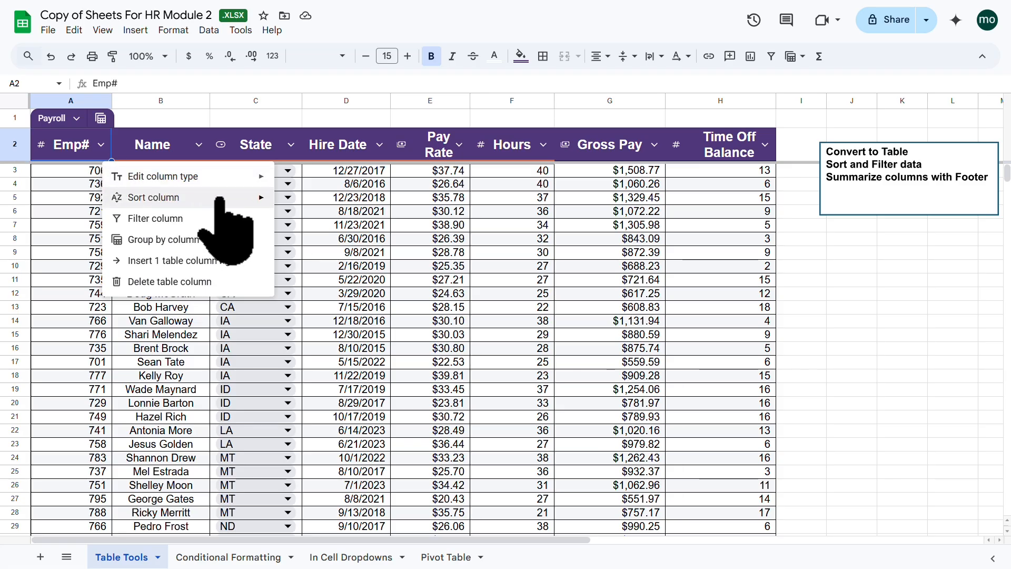
mouse_move(247, 200)
click(327, 200)
scroll(148, 317, down, 2)
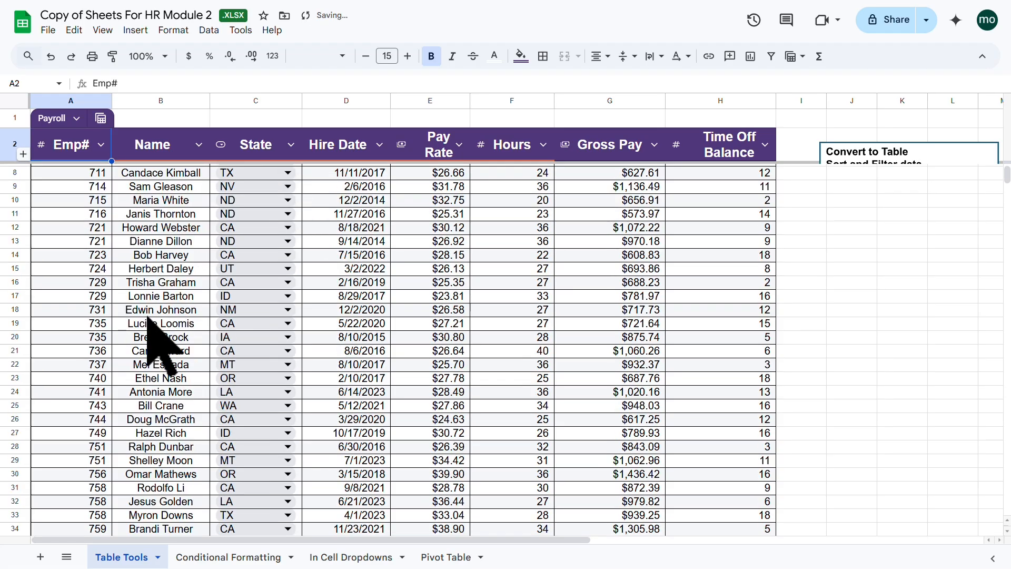
Start a new record in row 54, directly below the Payroll table, entering the employee number and choosing TX as the state
scroll(147, 318, down, 8)
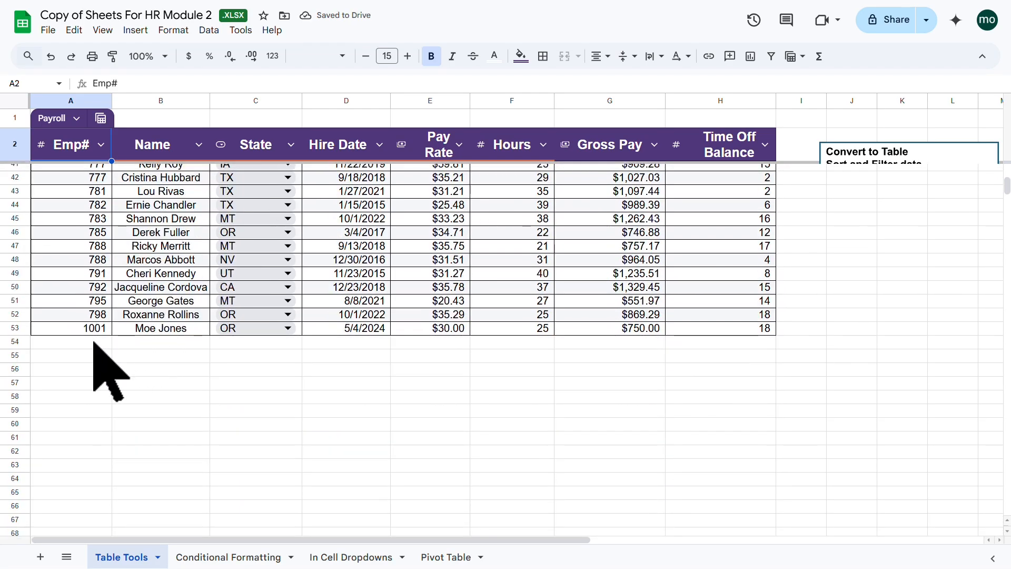
click(94, 342)
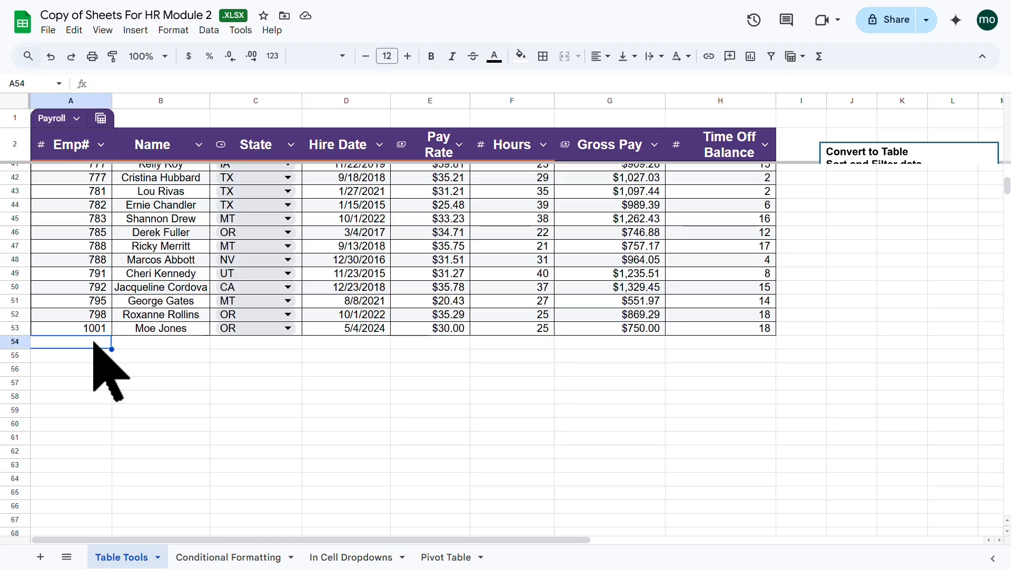
text(1002)
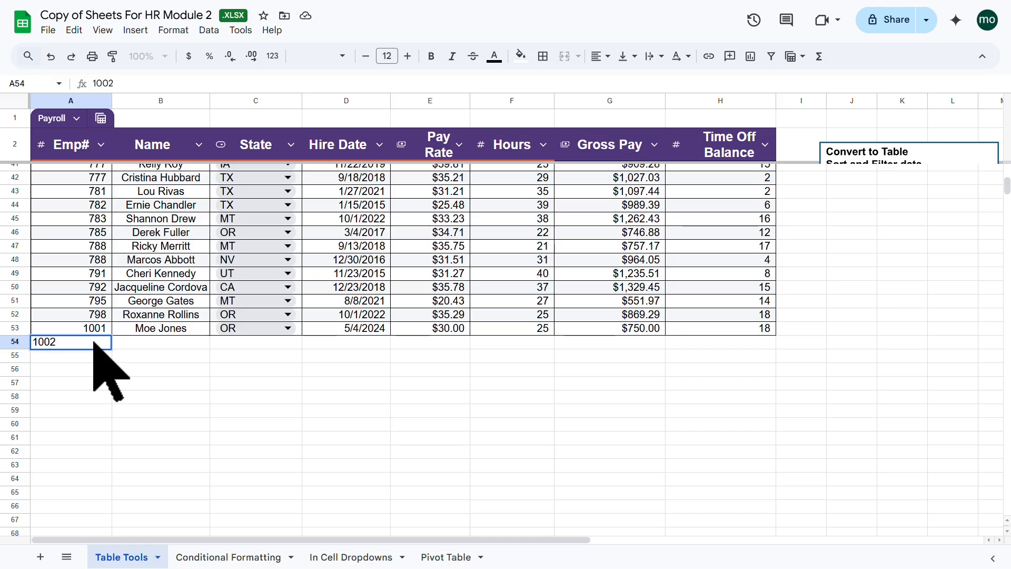
key(Tab)
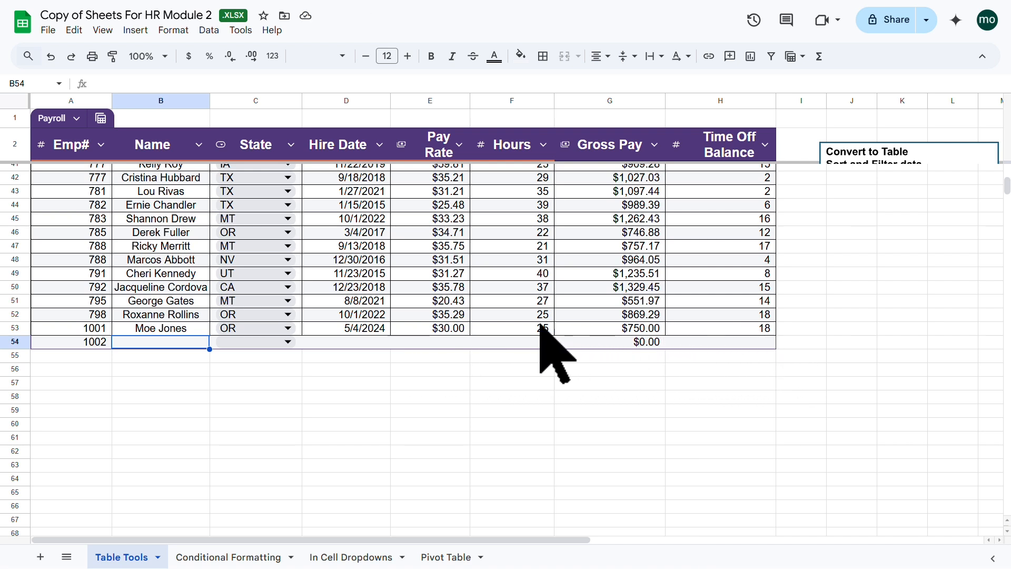
click(288, 341)
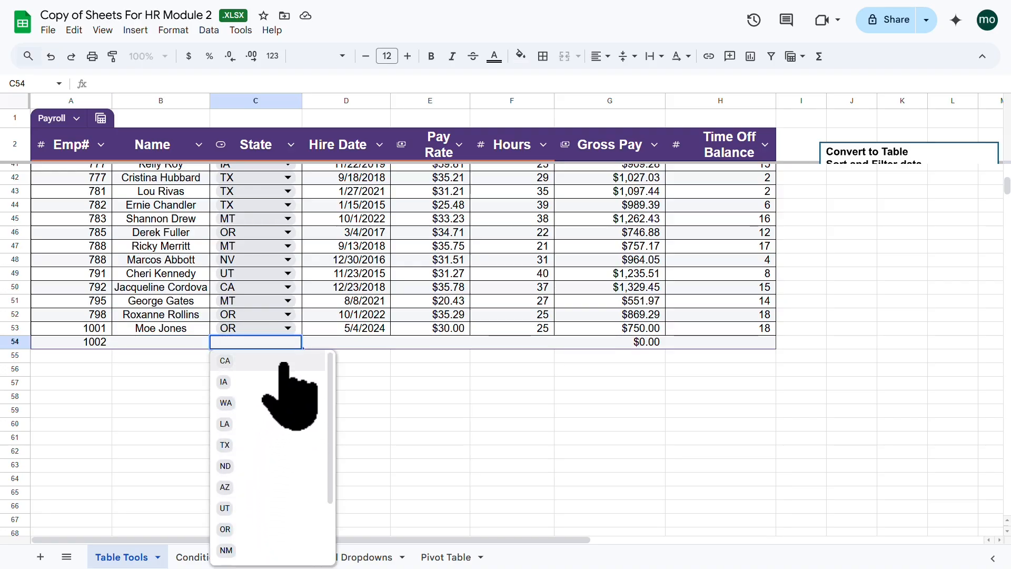
click(241, 445)
Enter the new employee's full name and the hire date 5/1/2025 in row 54
click(162, 342)
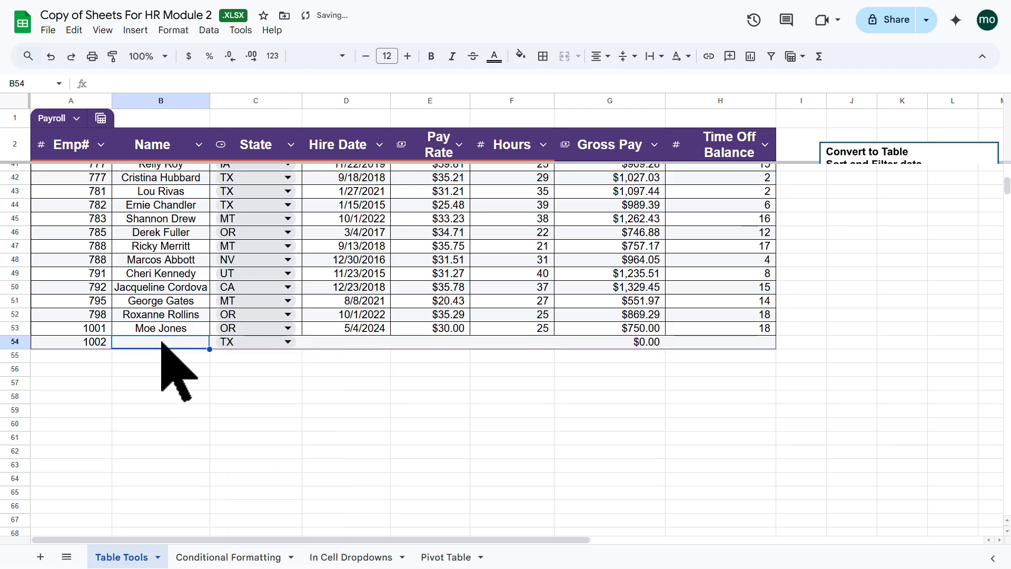
text(Jay M)
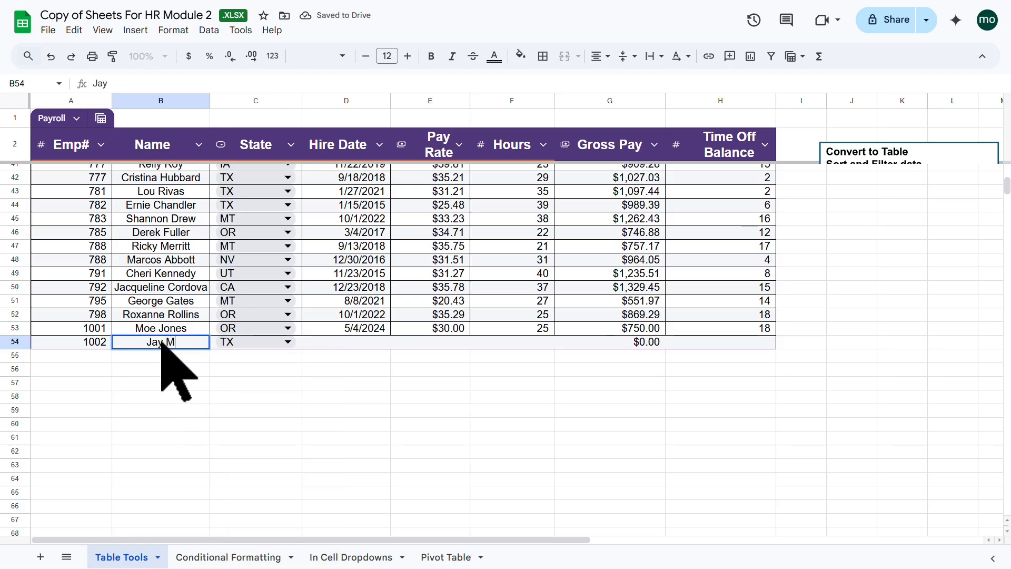
text(iller)
key(Tab)
key(Tab)
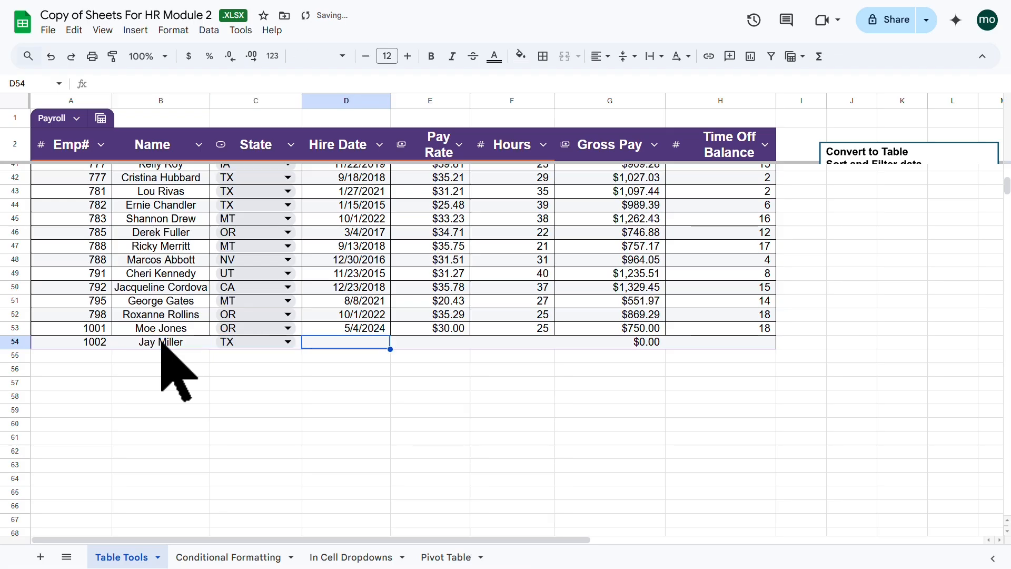
text(5/1/2025)
key(Tab)
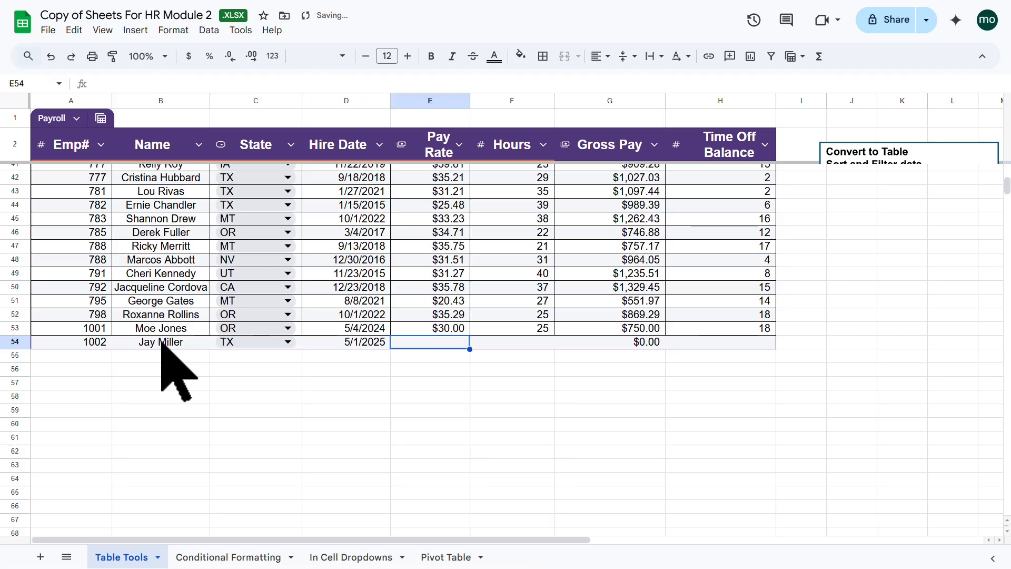
Complete row 54 with a pay rate of 35, 25 hours and a time off balance of 20
text(35)
key(Tab)
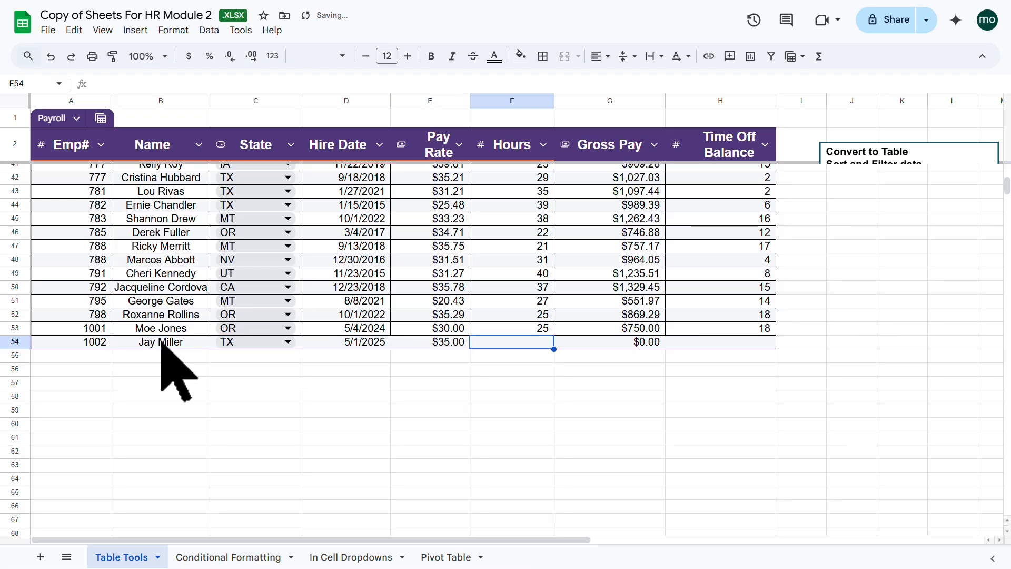
text(25)
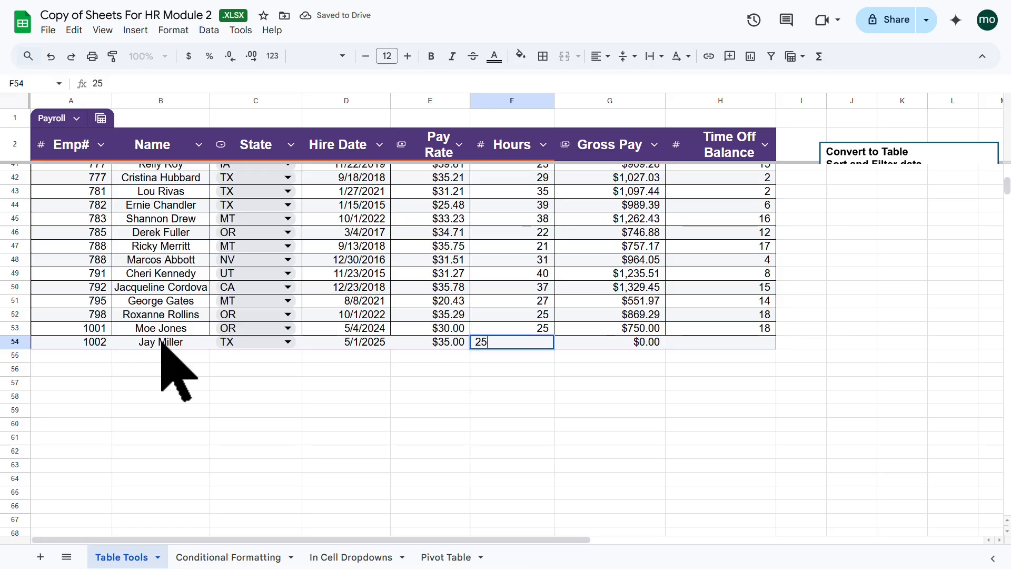
key(Tab)
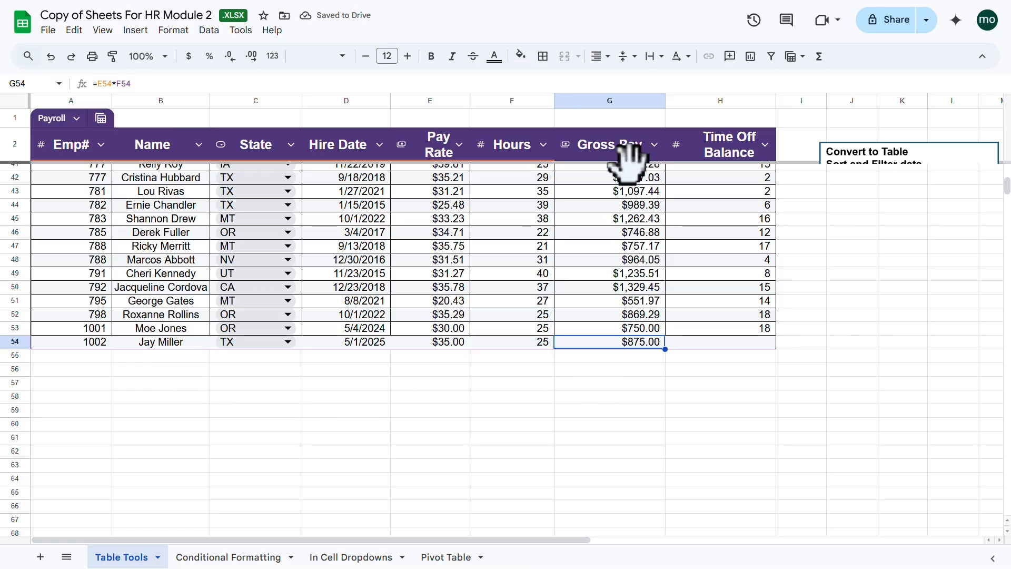
click(745, 342)
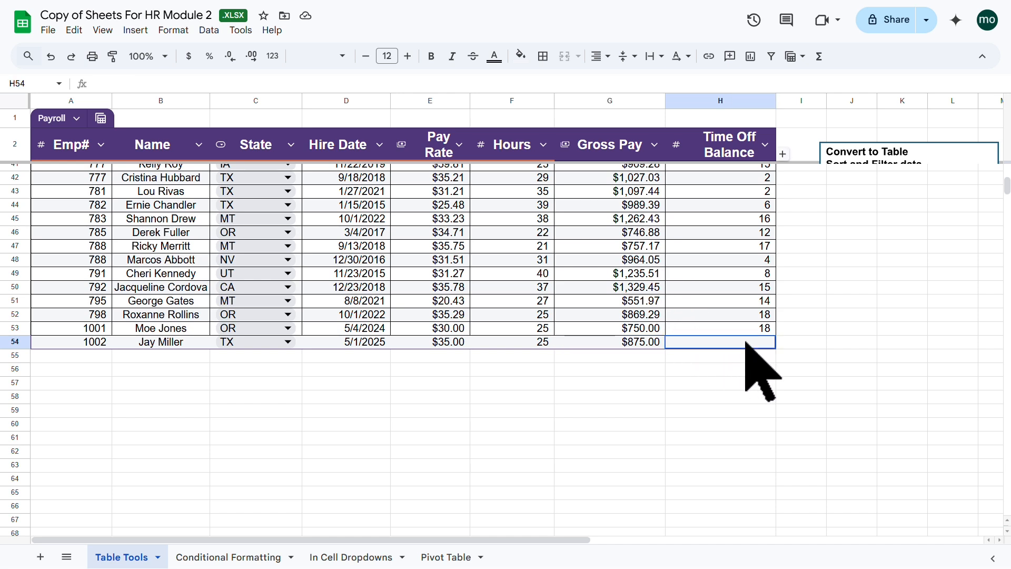
text(20)
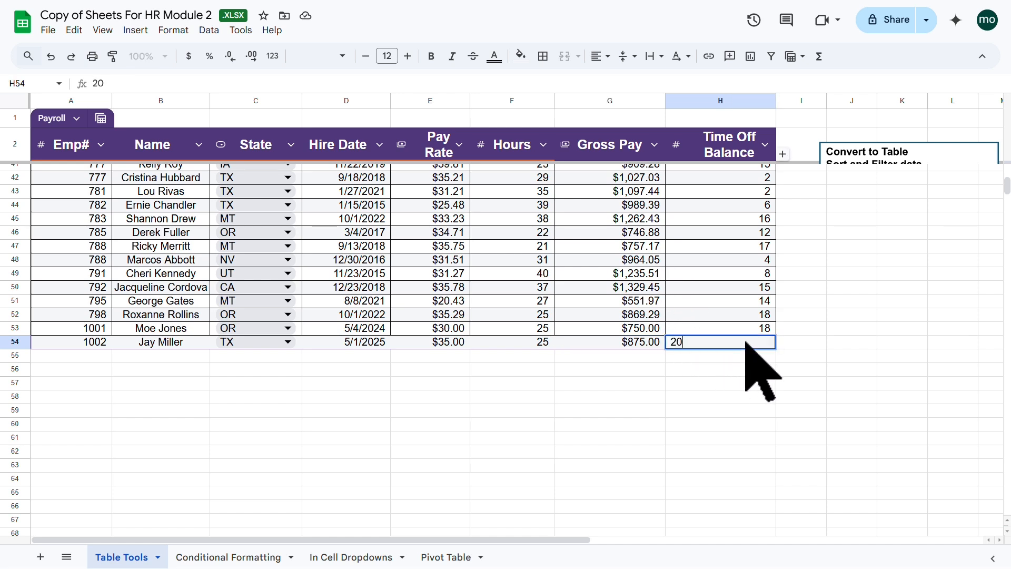
click(508, 286)
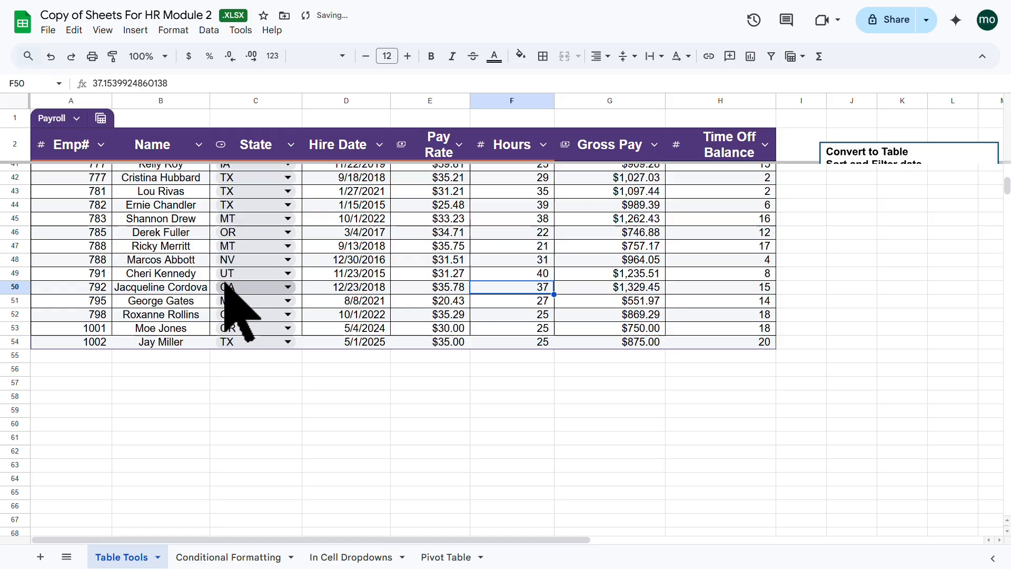
Try inserting an empty table row below row 8 of the Payroll table, and undo the insertion
scroll(227, 284, up, 5)
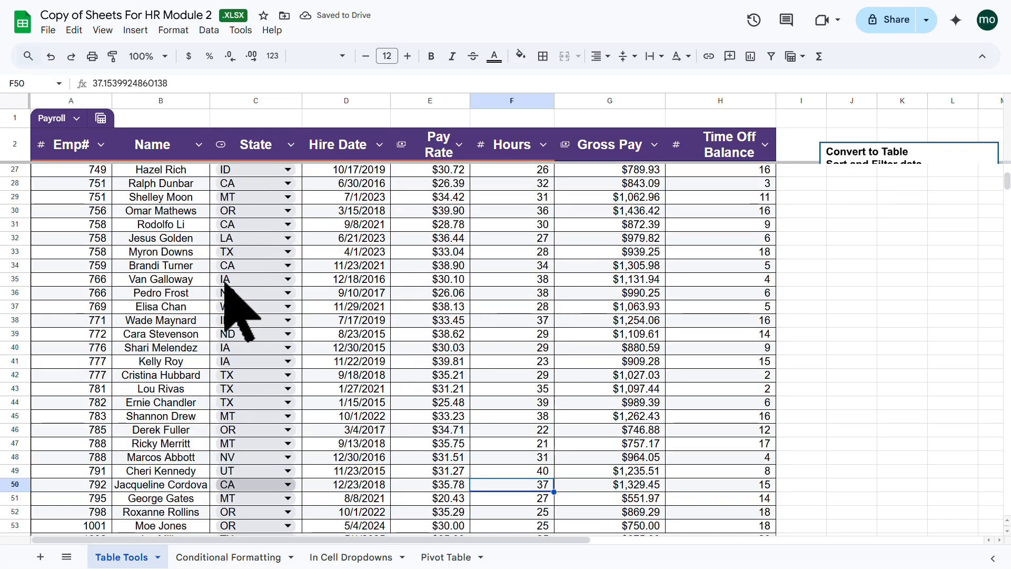
scroll(225, 284, up, 8)
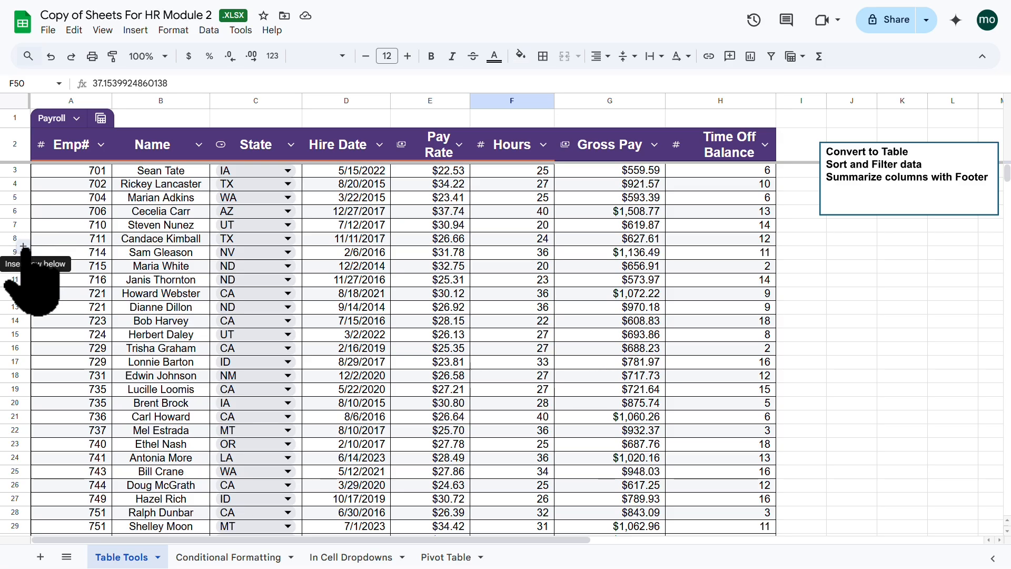
click(23, 246)
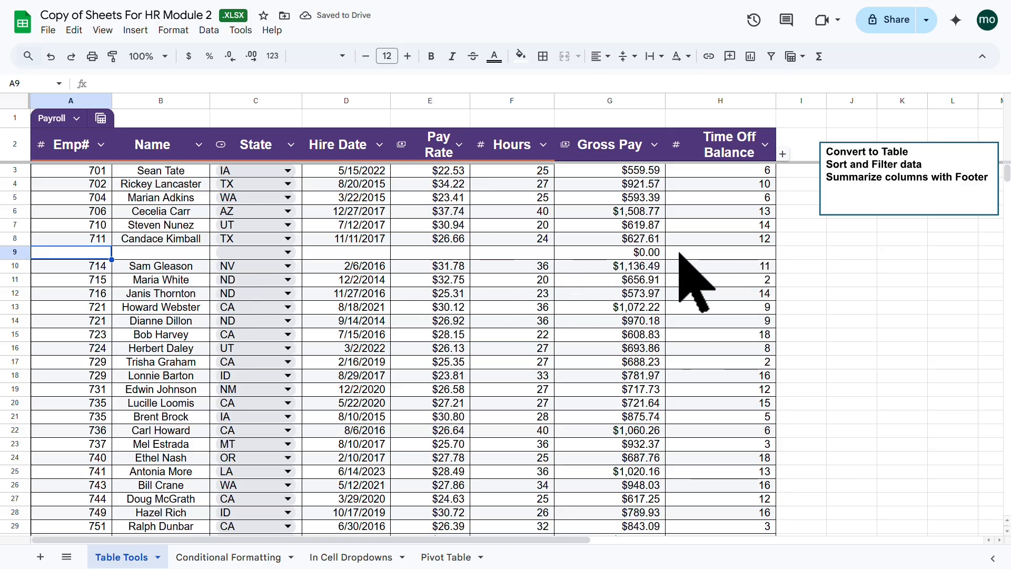
click(51, 57)
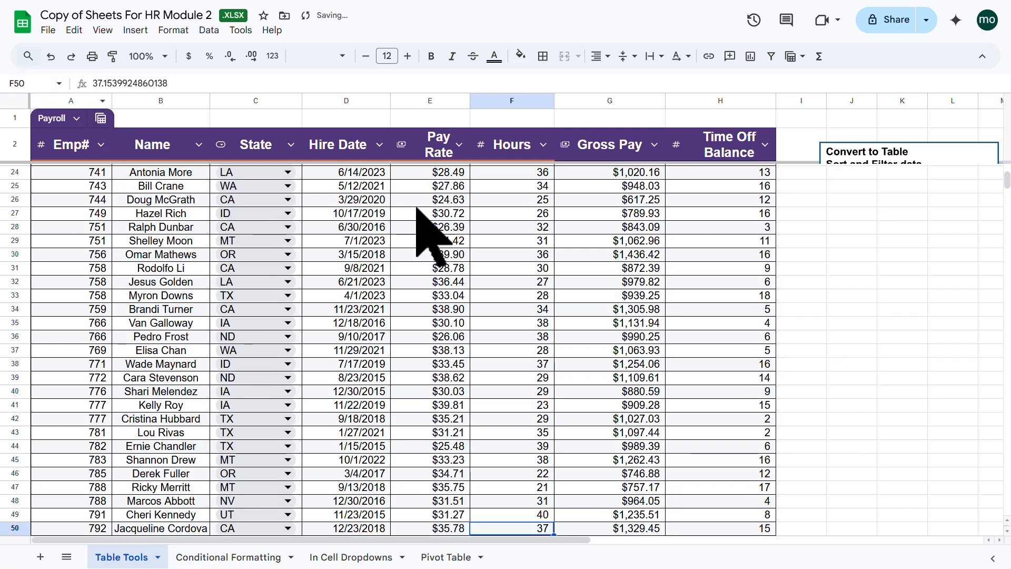
scroll(753, 353, up, 5)
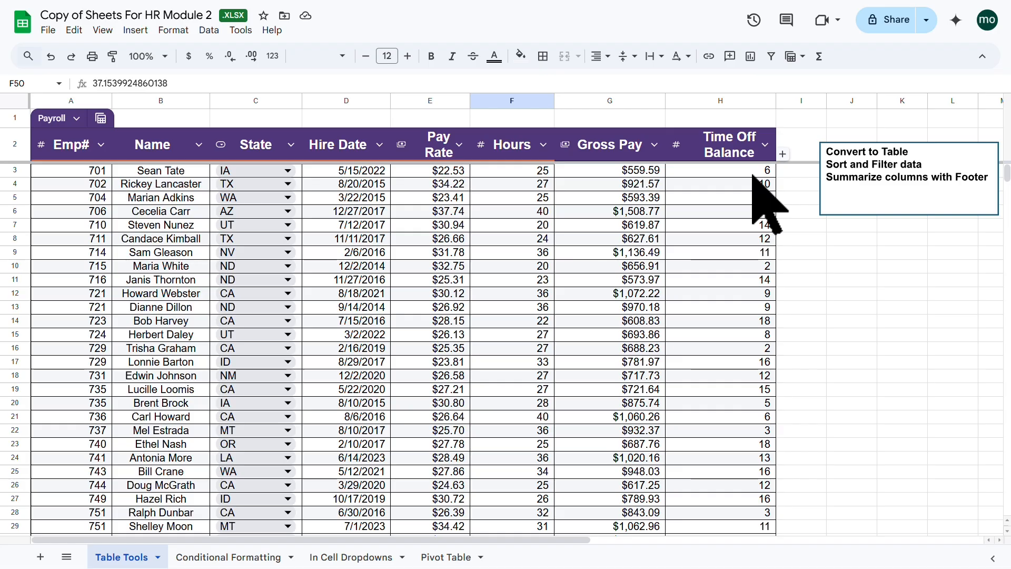
Enter the label "Total Time Off" in cell J8, beside the Payroll table
click(842, 241)
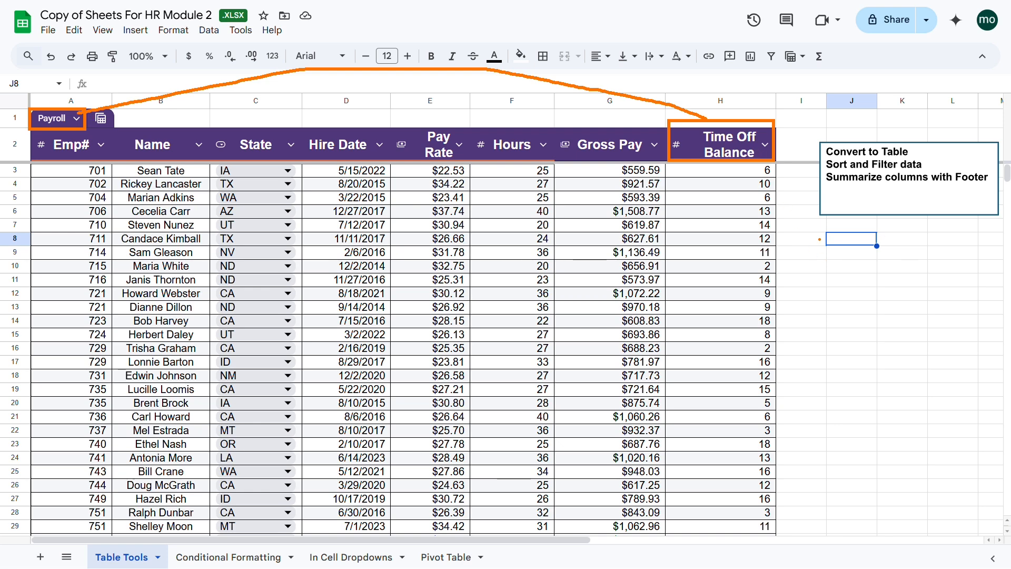
click(841, 237)
text(T)
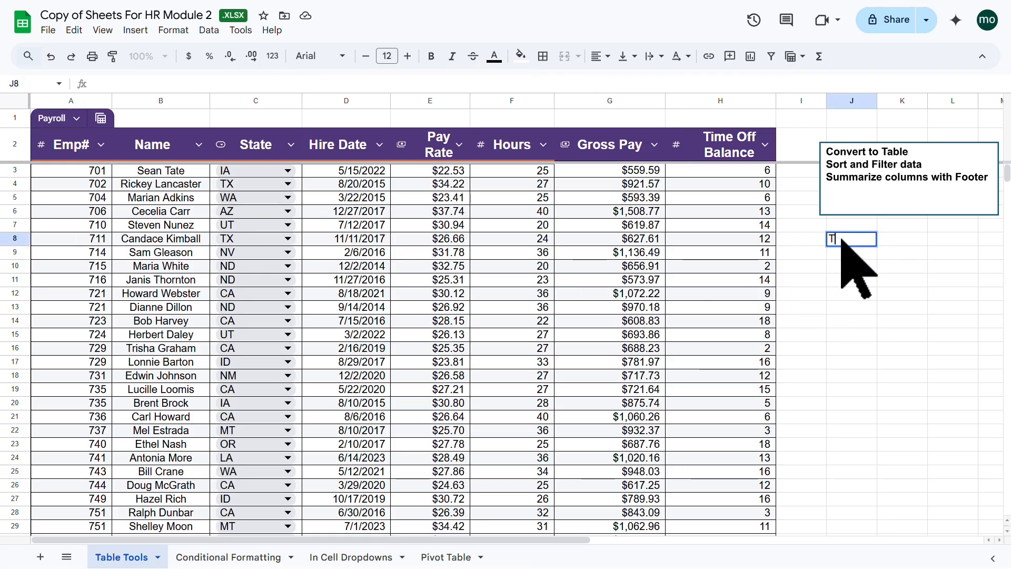
text(otal Time Off)
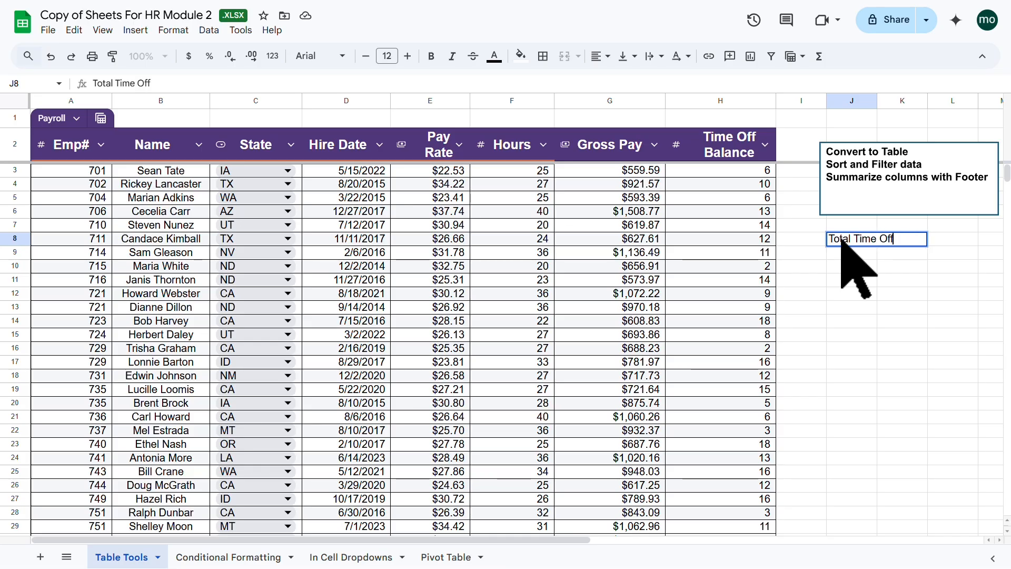
key(Return)
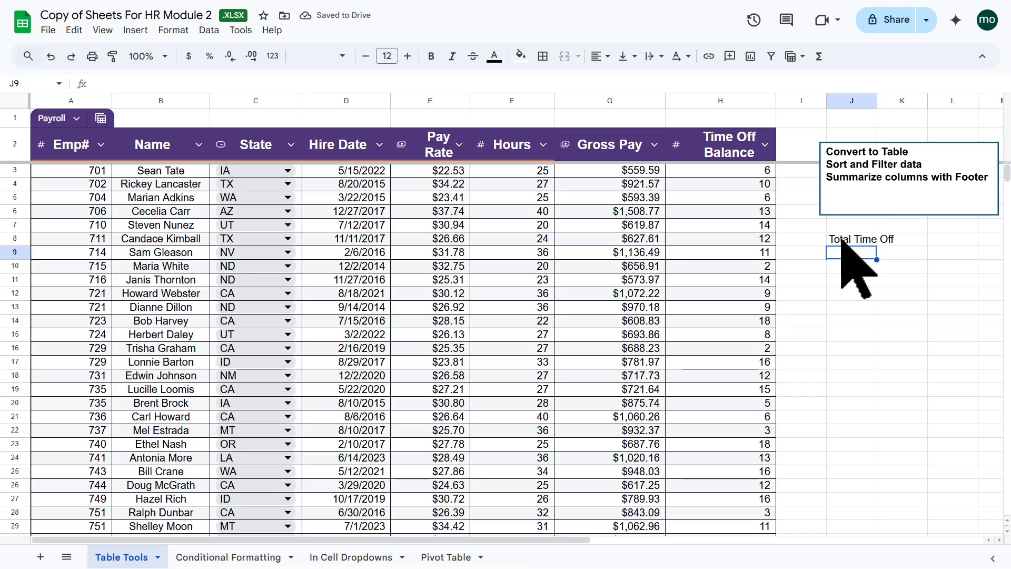
Total the Time Off Balance column in cell J9 with the formula =SUM(Payroll[Time Off Balance])
text(=)
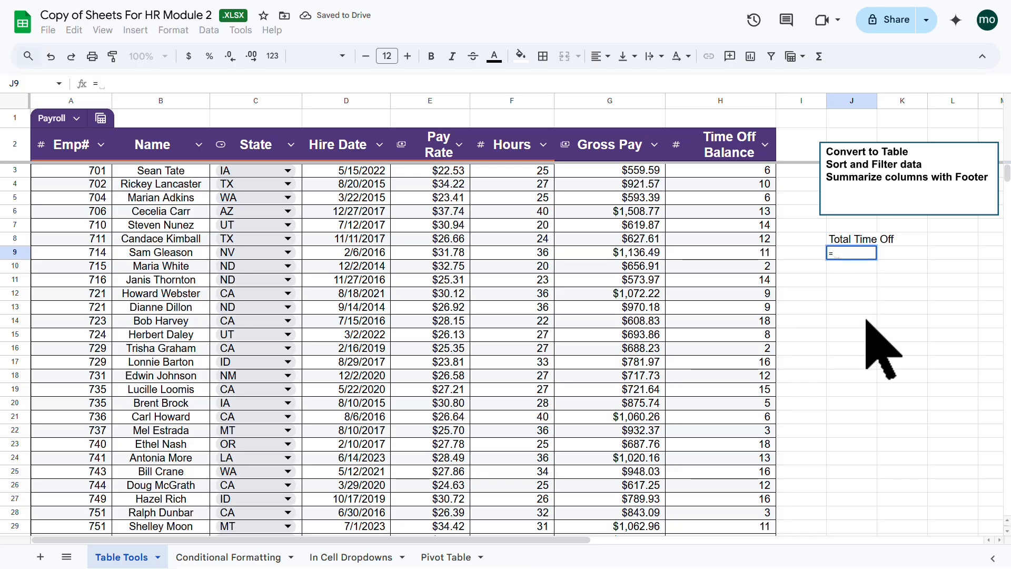
text(sum)
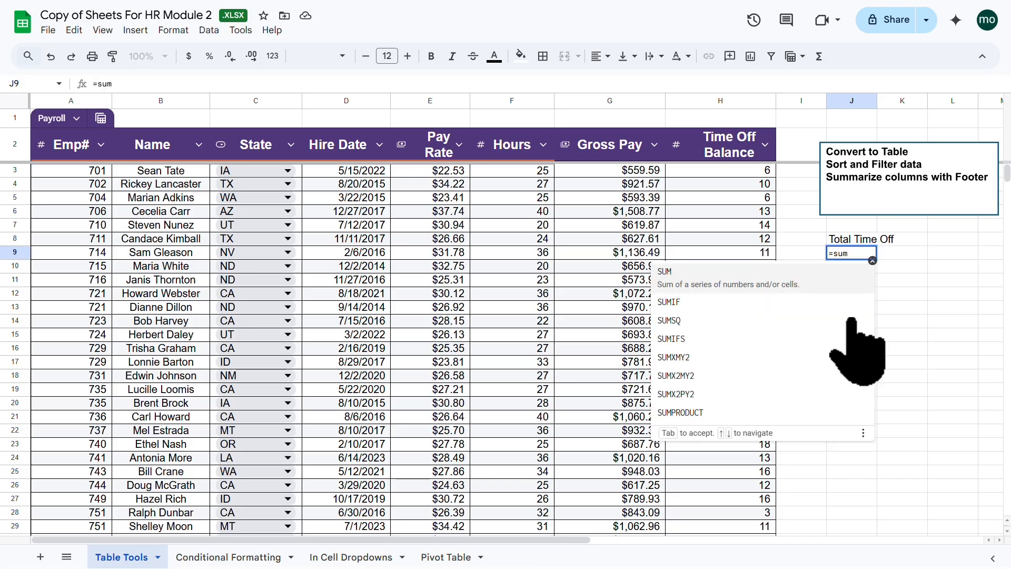
click(758, 284)
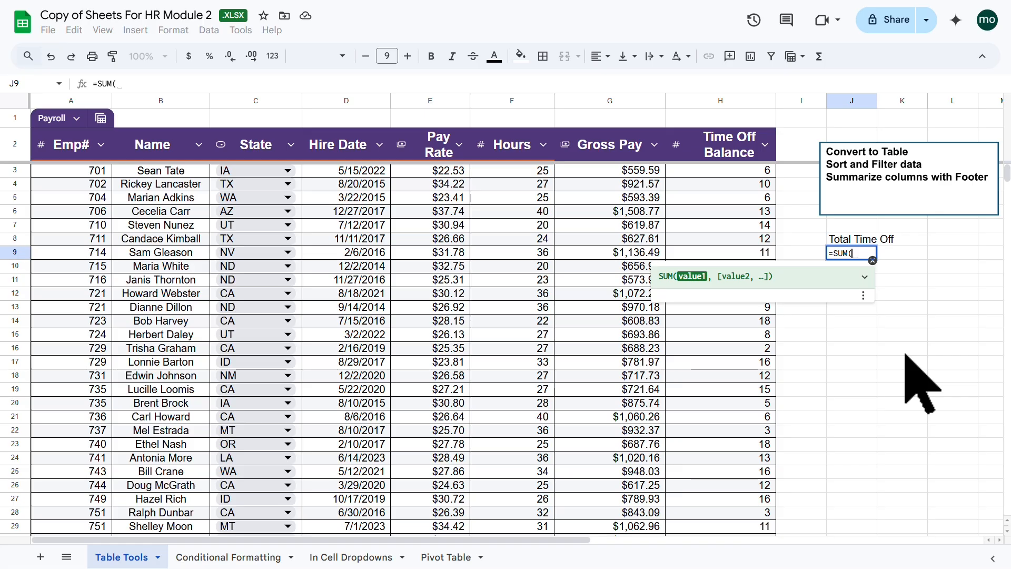
text(payr)
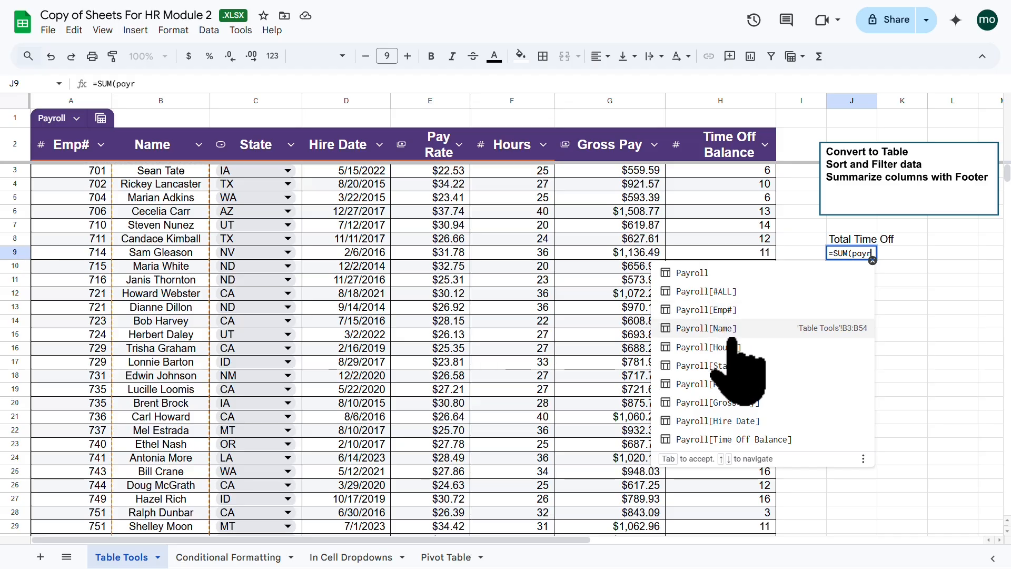
click(747, 445)
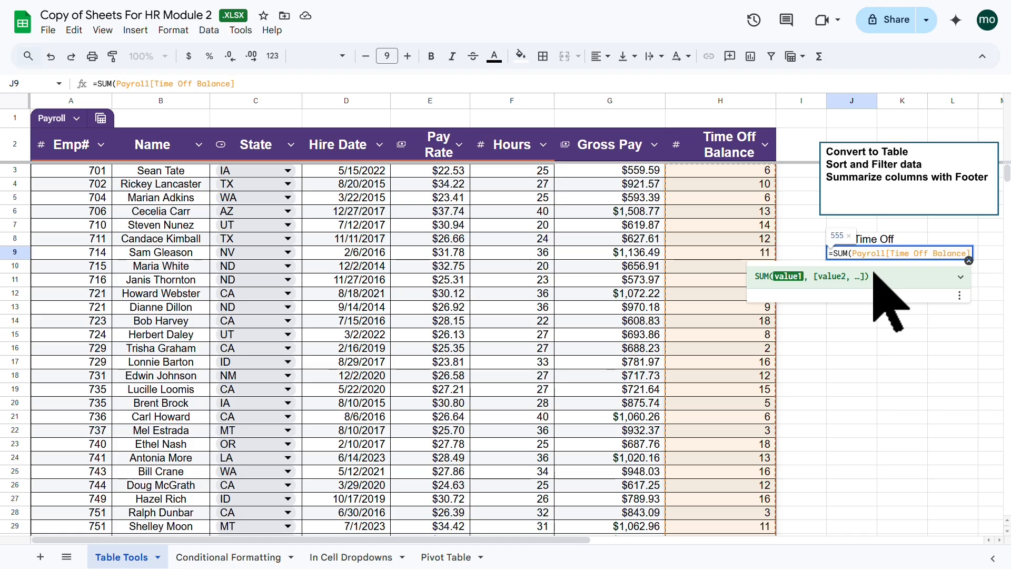
text())
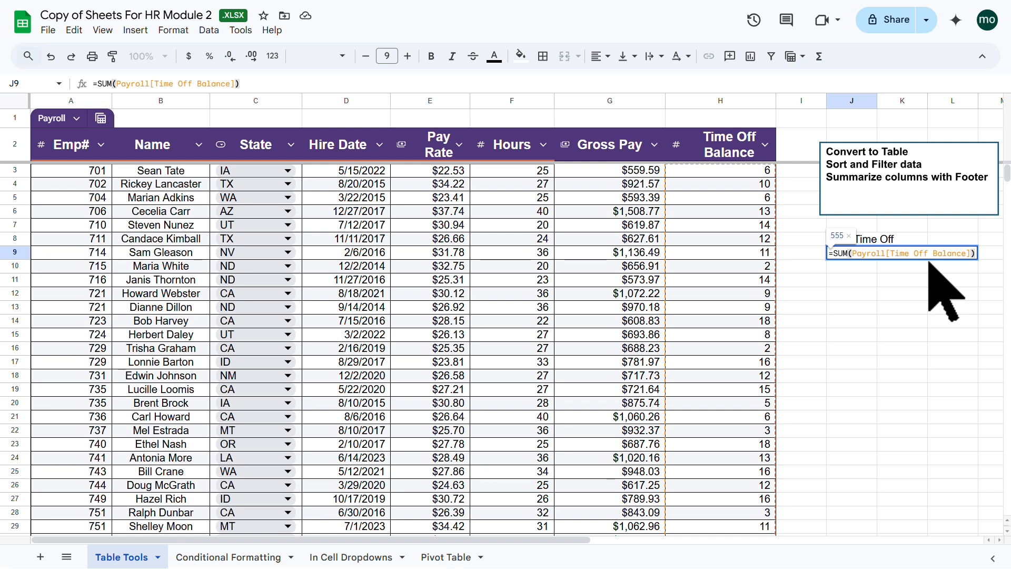
key(Return)
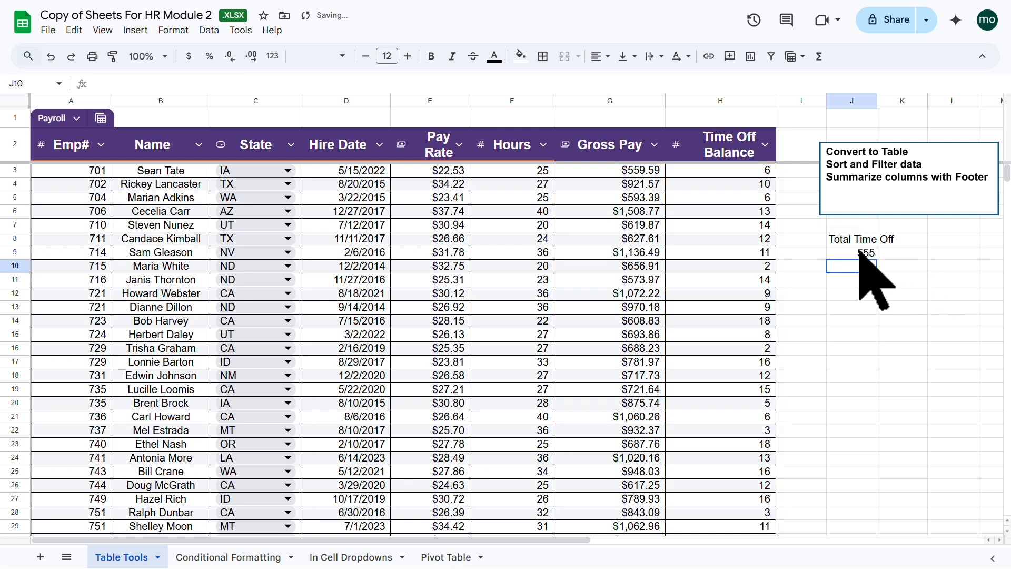
key(Up)
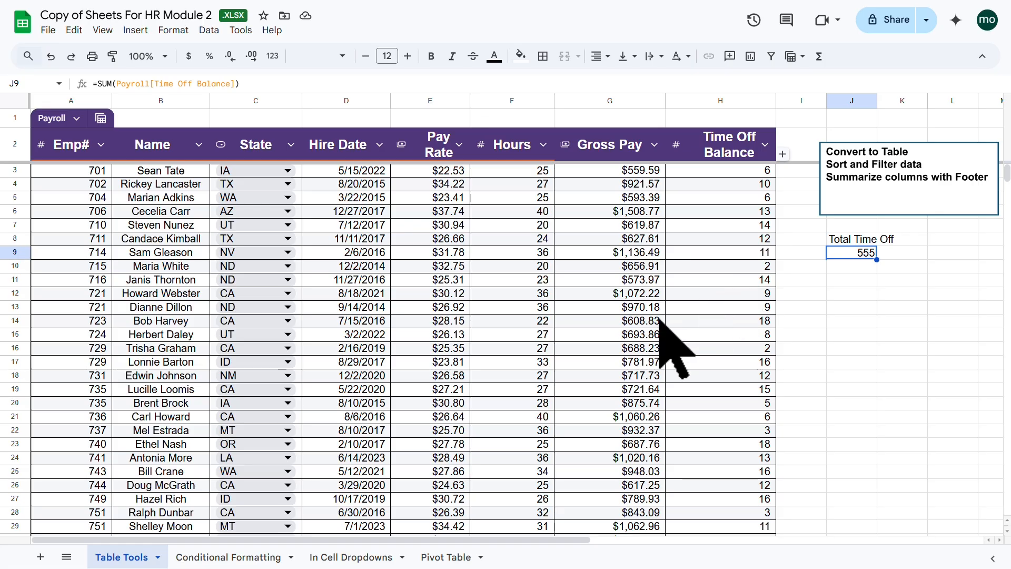
click(582, 238)
right_click(582, 238)
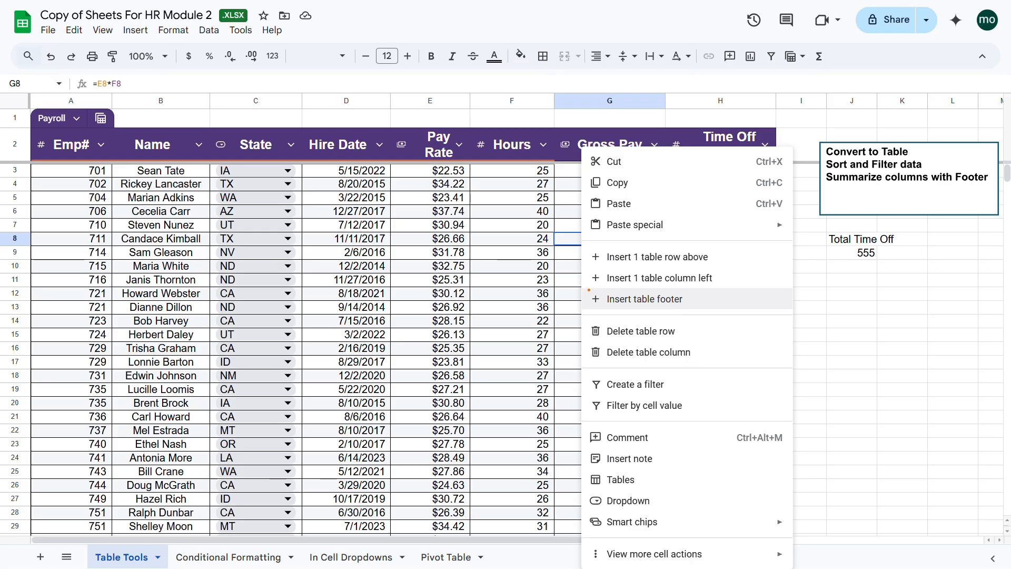
drag(583, 290, 807, 329)
key(t)
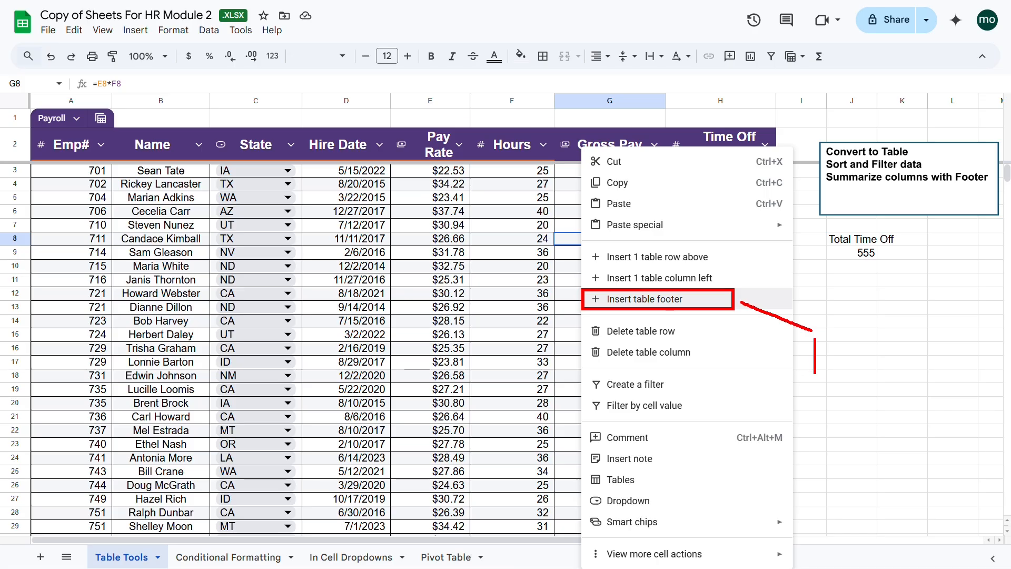
text(su)
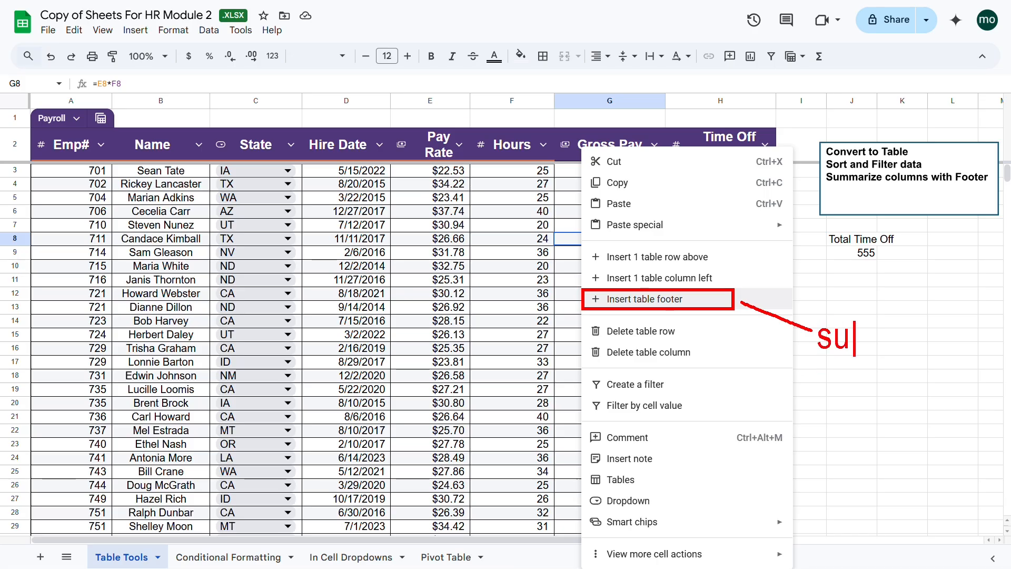
text(mmary )
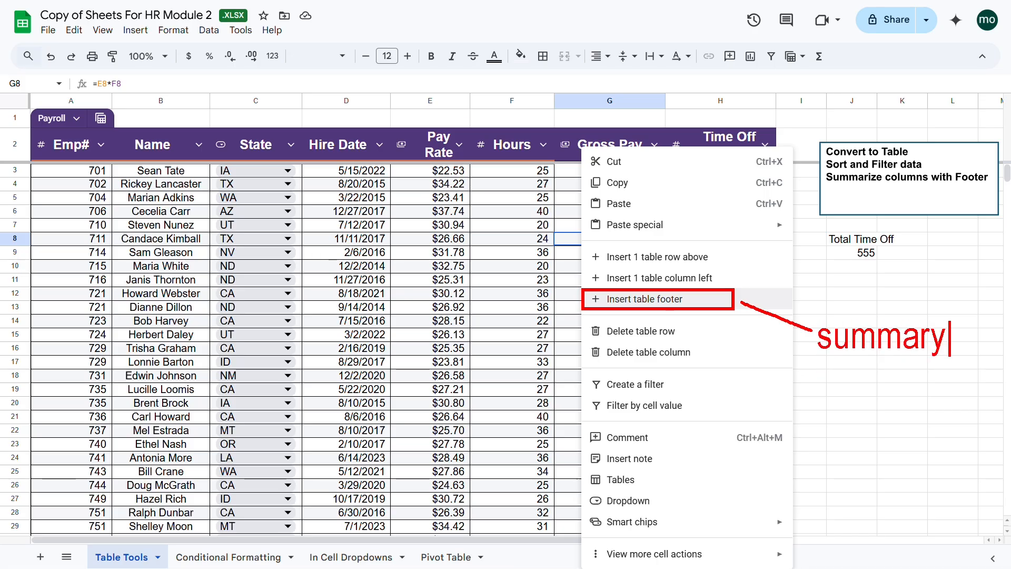
text(row)
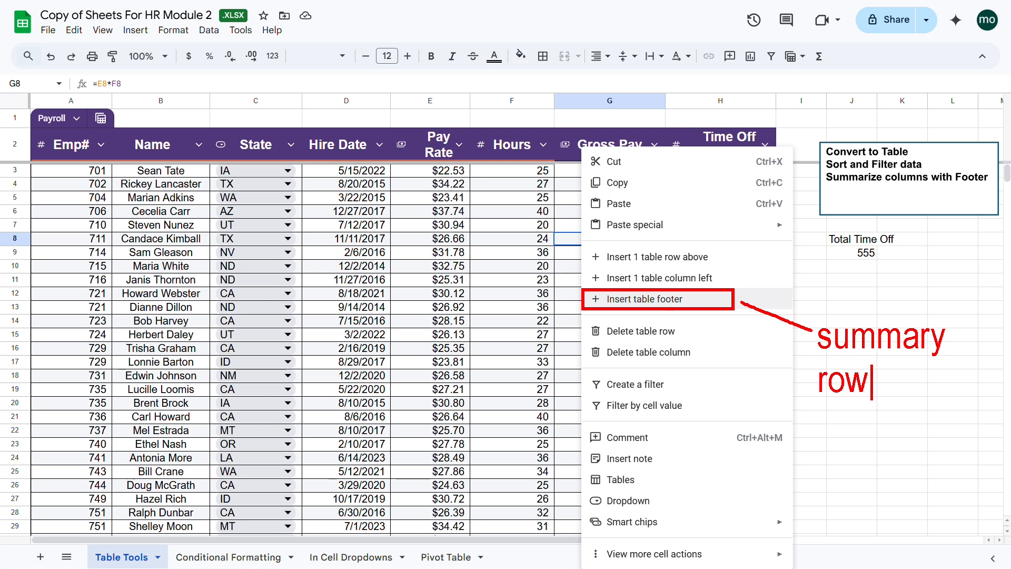
key(Escape)
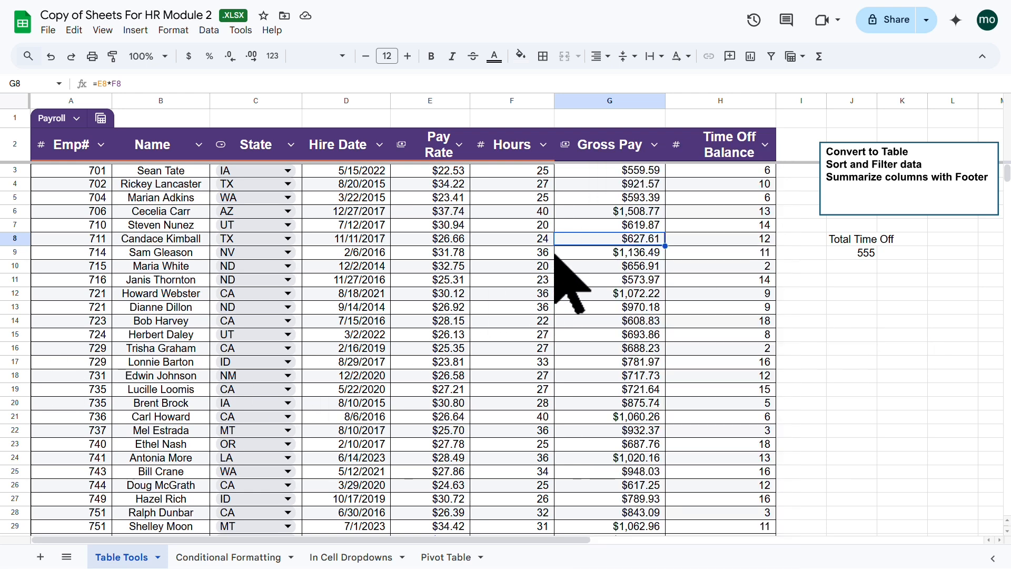
Insert a footer row in the Payroll table and check its Time Off Balance, Gross Pay and Hours formulas
right_click(571, 242)
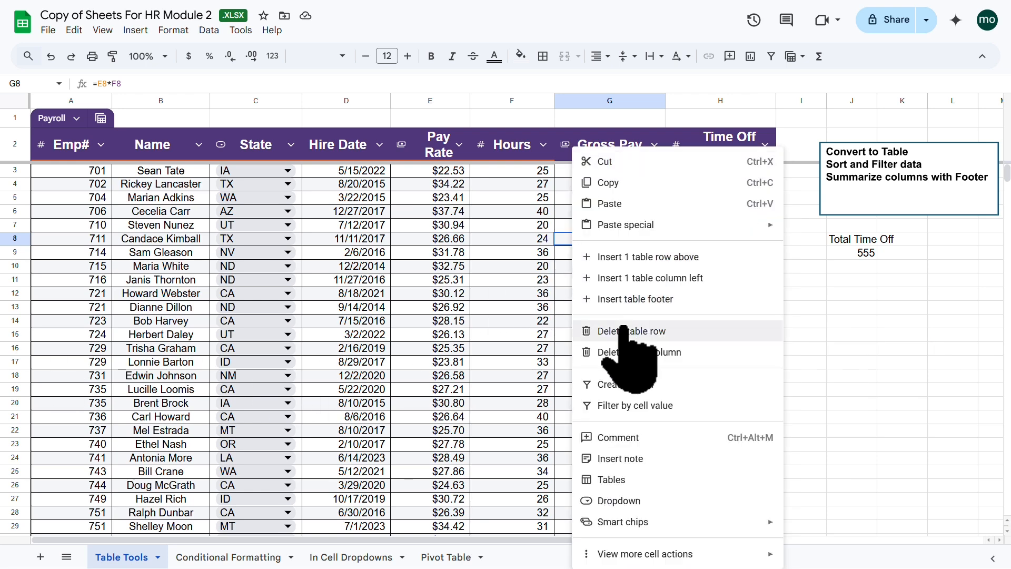
click(621, 299)
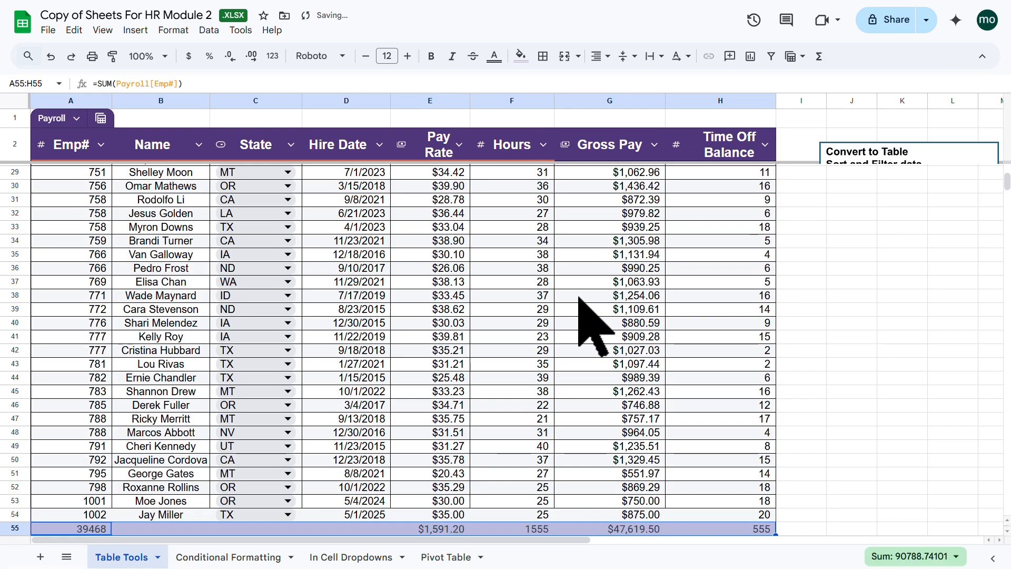
scroll(579, 310, down, 5)
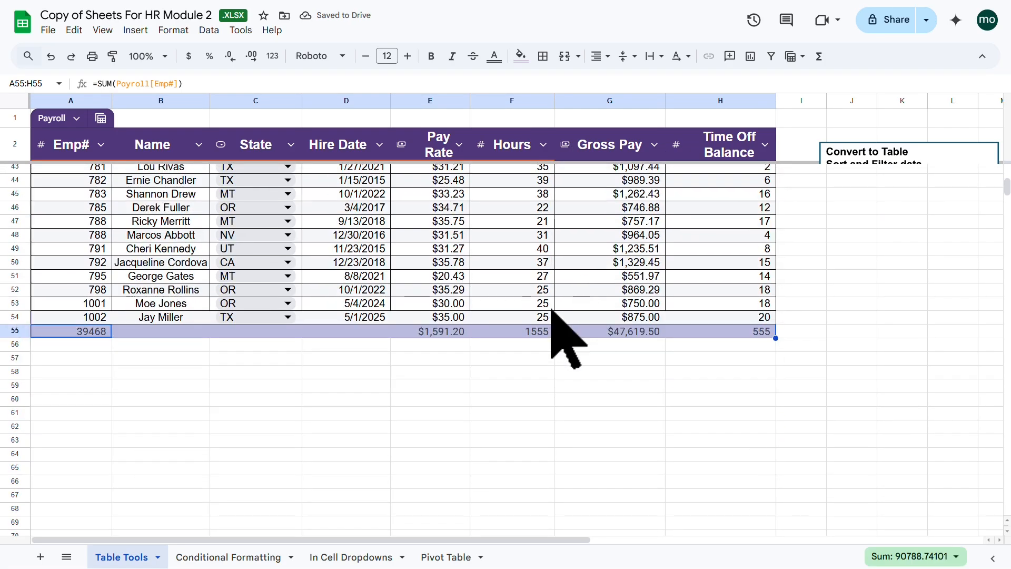
click(15, 331)
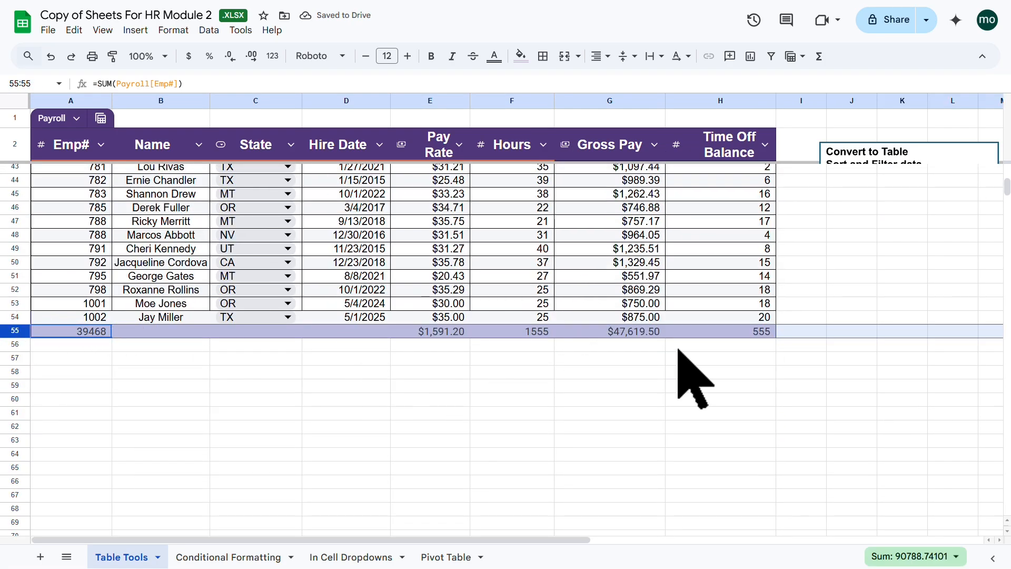
click(756, 332)
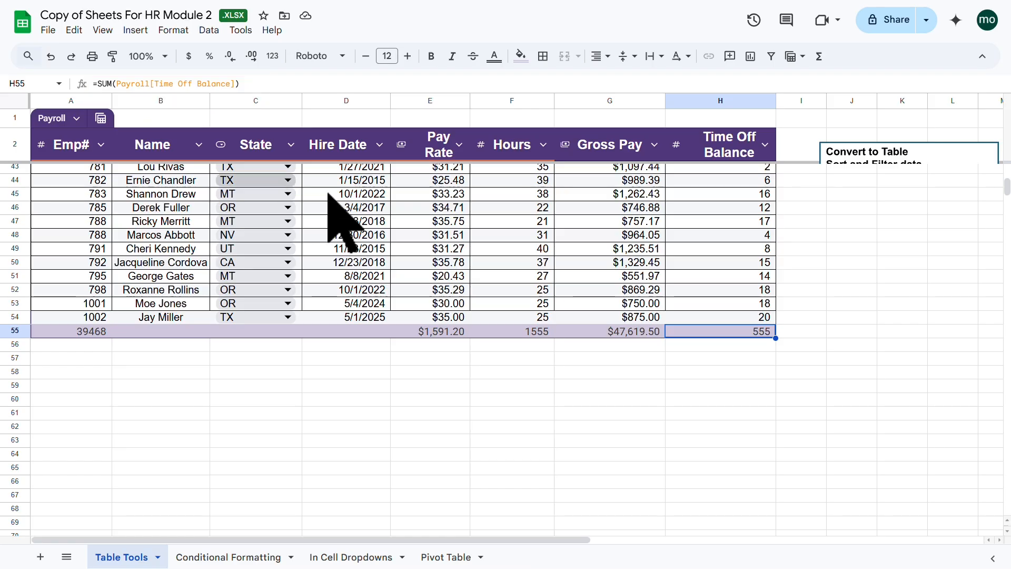
click(616, 332)
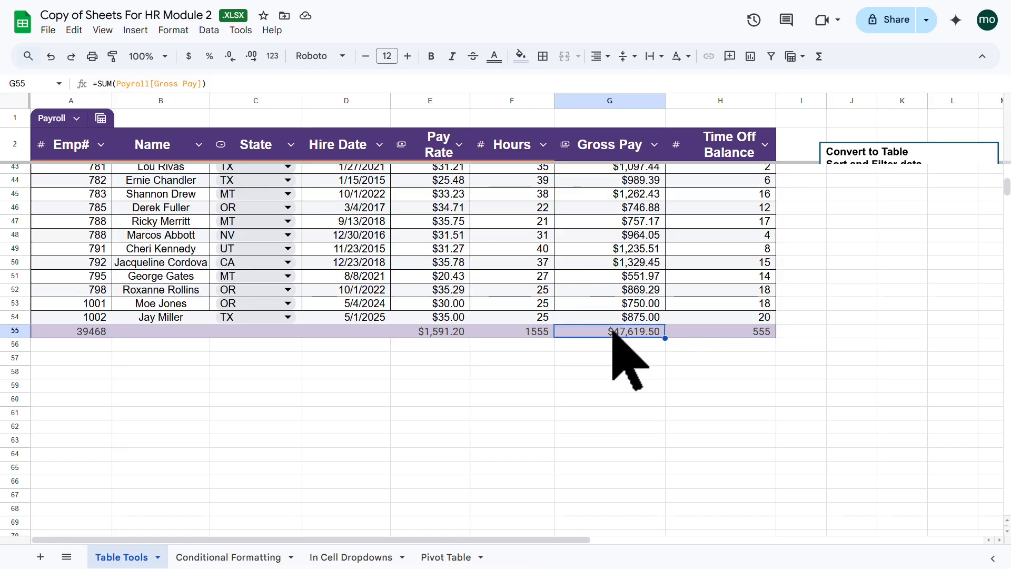
click(510, 332)
Change the Pay Rate footer in E55 to =AVERAGE(Payroll[Pay Rate]) and check the neighbouring Hours footer formula
click(441, 334)
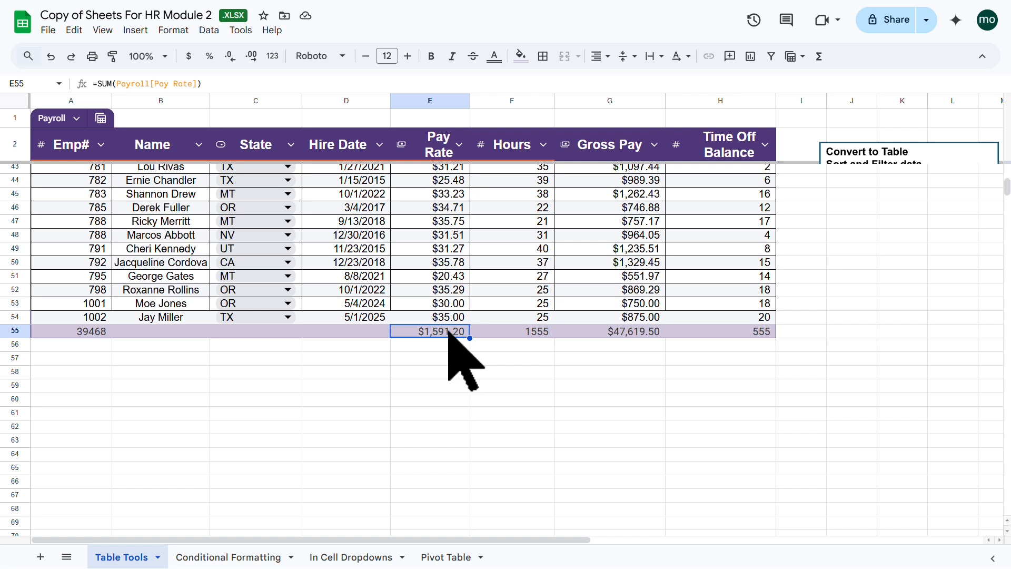
double_click(103, 84)
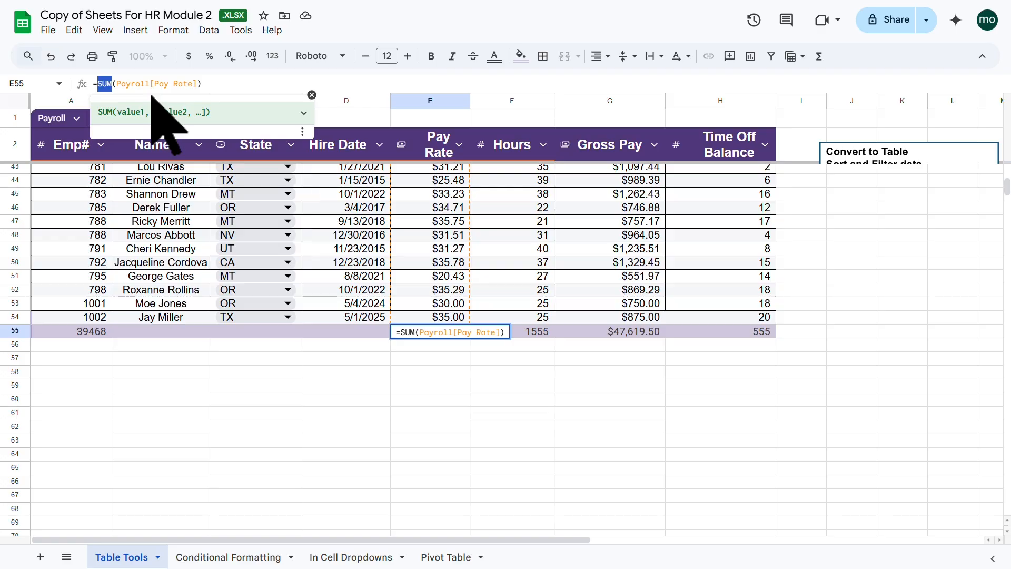
key(BackSpace)
text(averag)
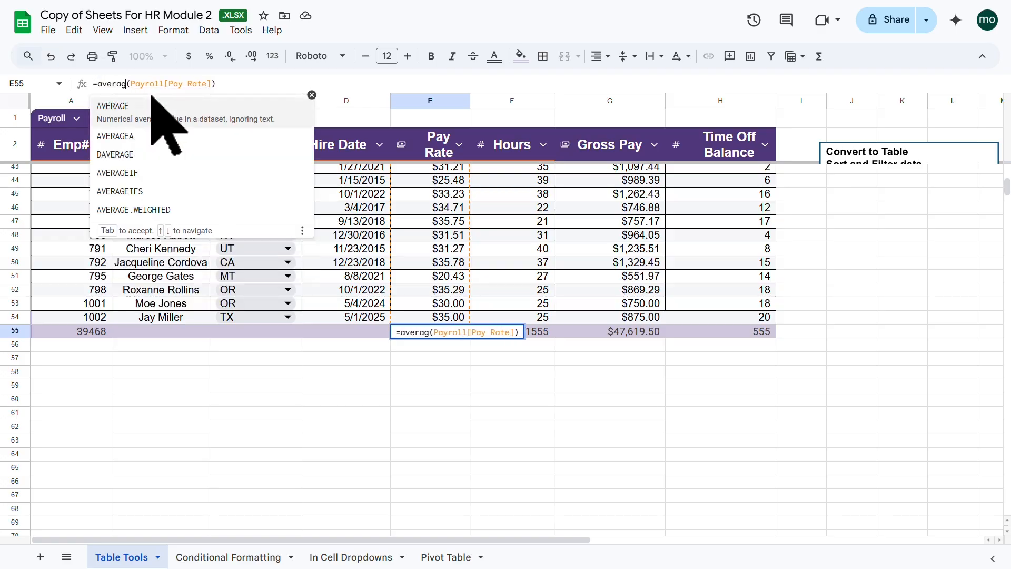
key(Tab)
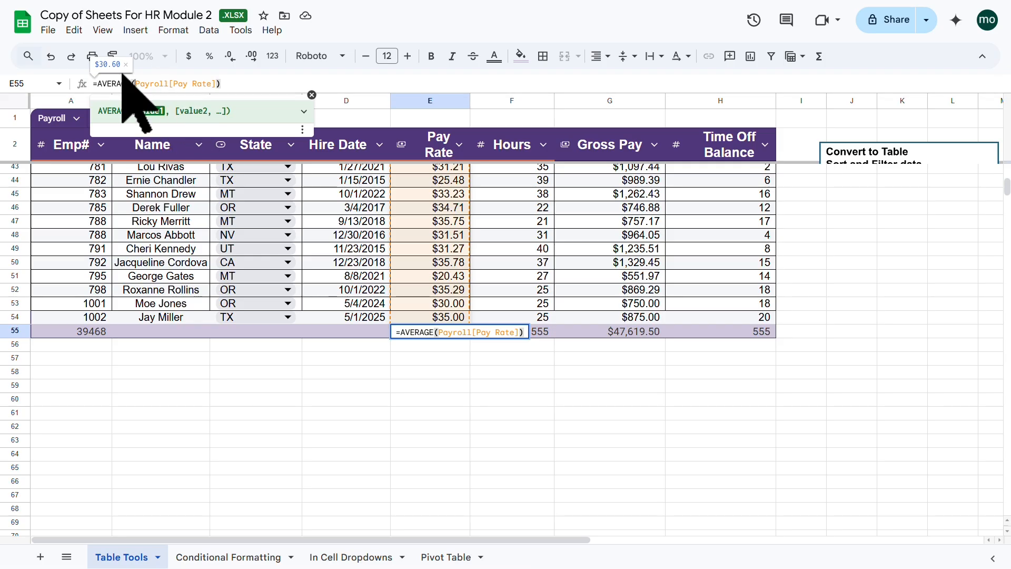
click(232, 83)
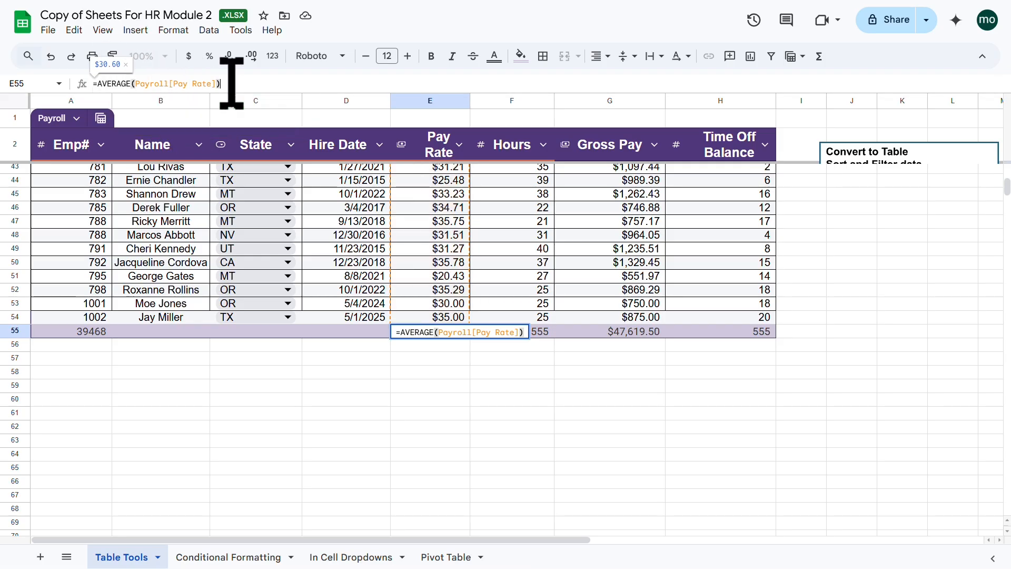
key(Return)
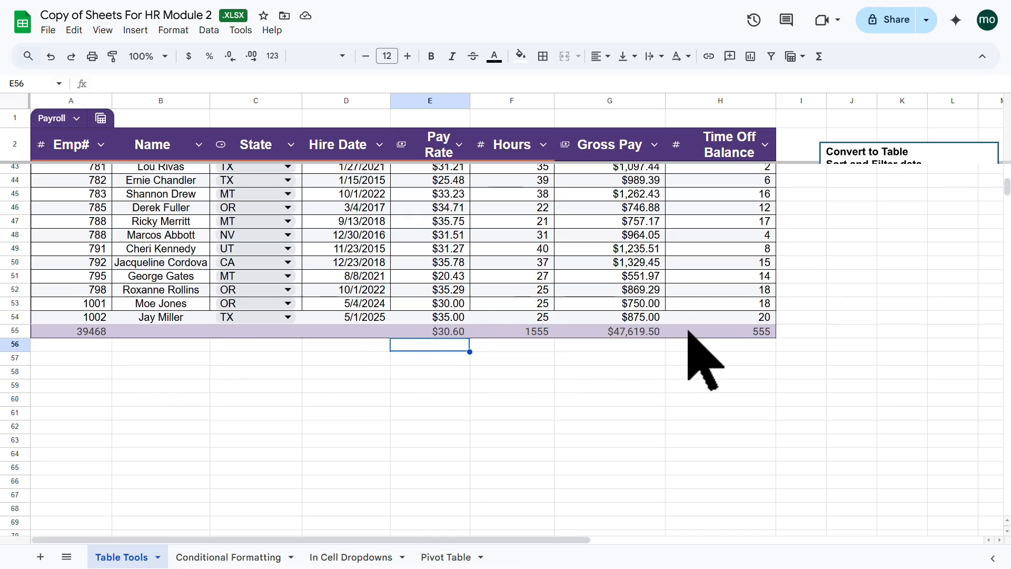
click(523, 330)
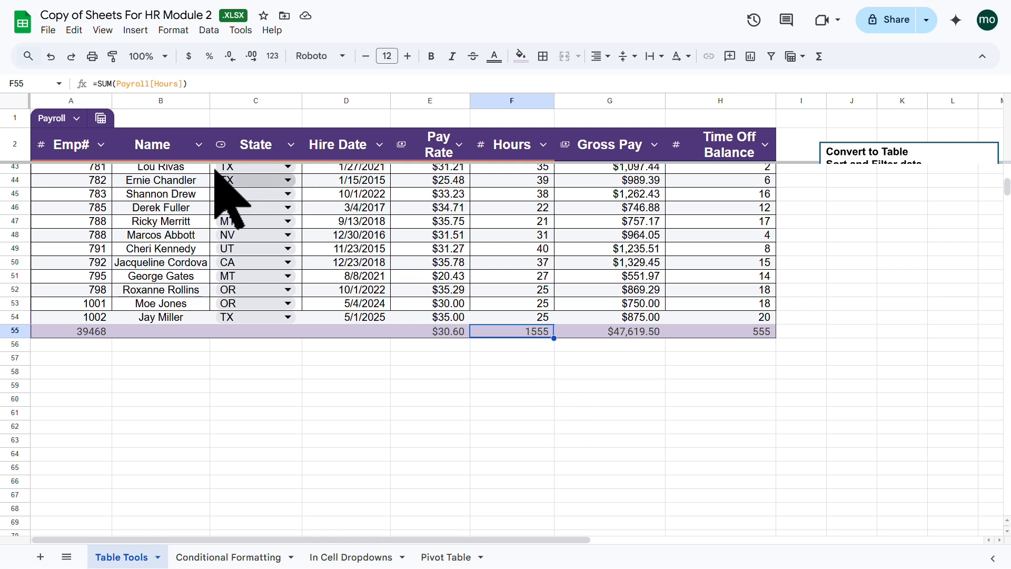
Switch to the Conditional Formatting sheet and move the "Visualize columns based on conditions" note so that it starts in column J
click(573, 248)
scroll(573, 246, up, 6)
scroll(574, 248, up, 4)
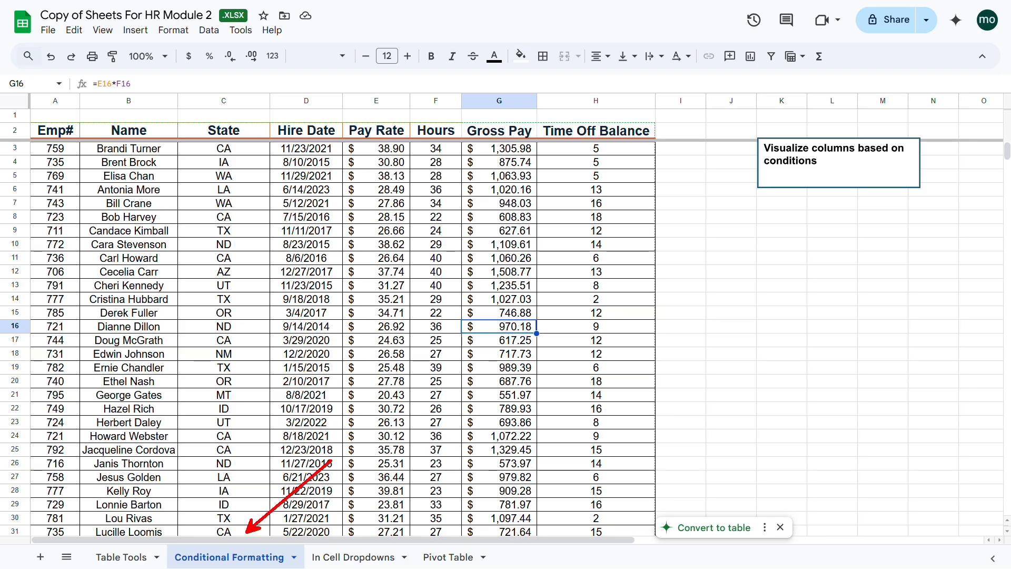
click(829, 179)
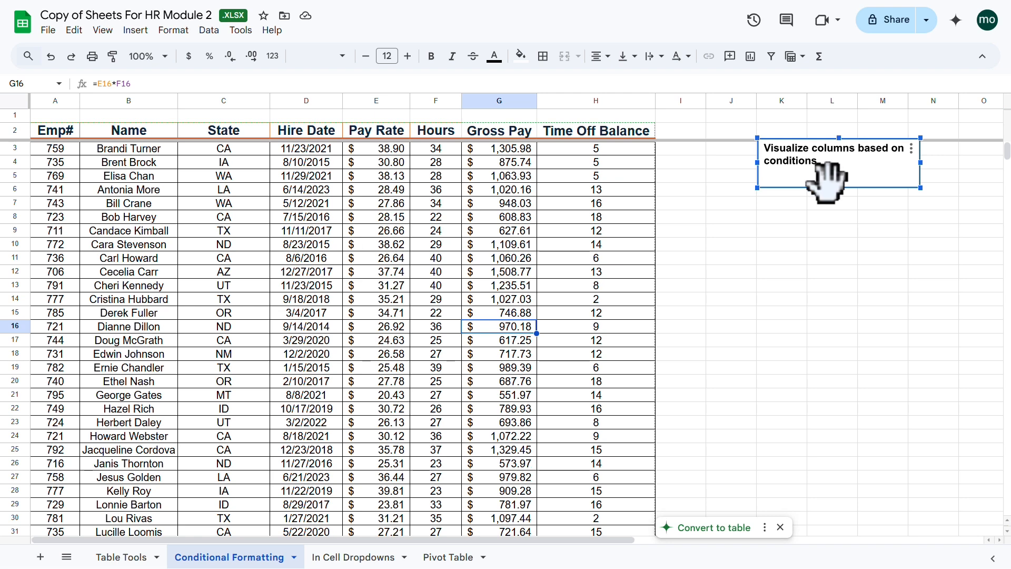
drag(826, 182, 776, 201)
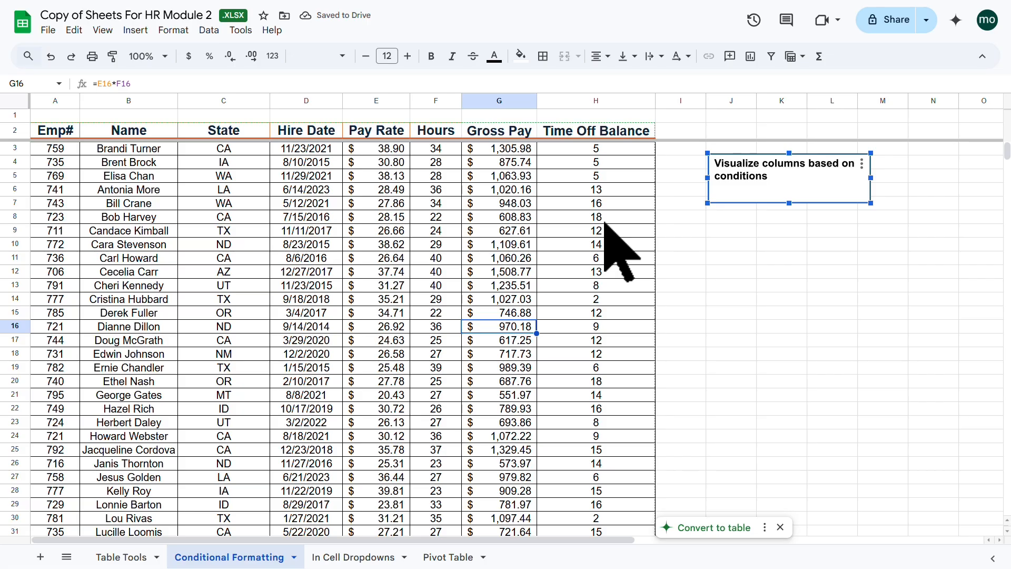
click(731, 230)
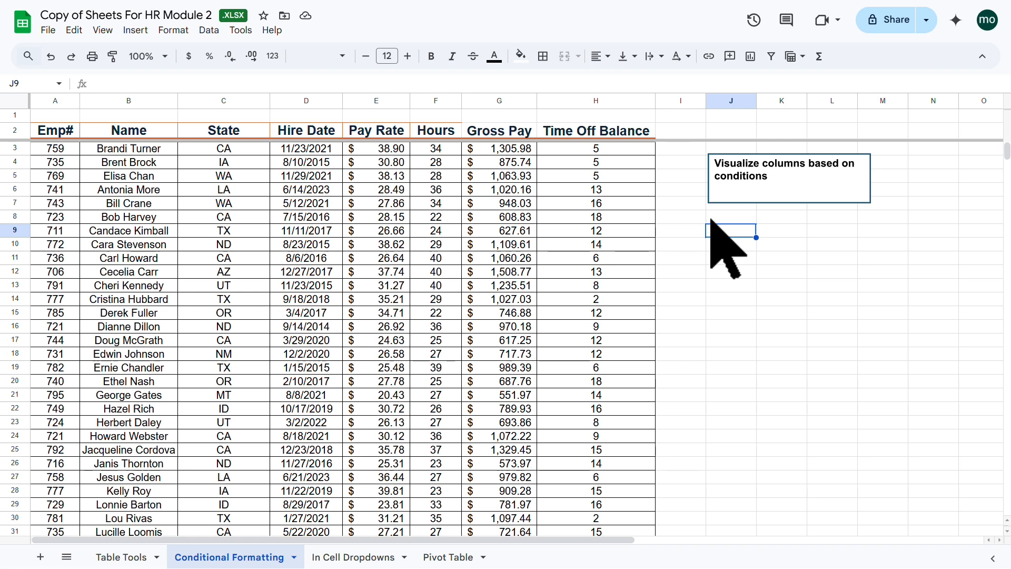
Convert the payroll data on the Conditional Formatting sheet to a table
click(592, 176)
click(611, 149)
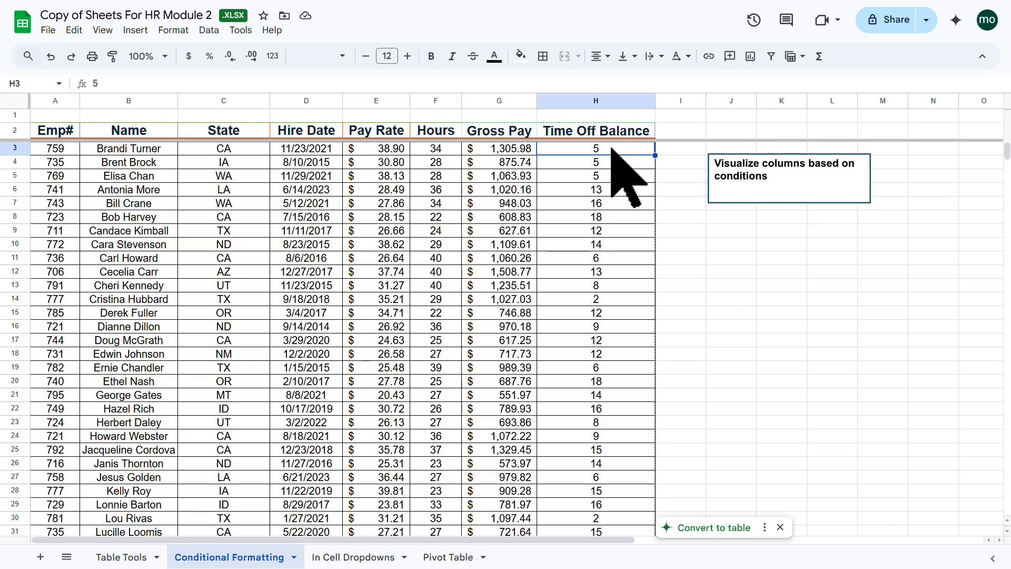
click(715, 528)
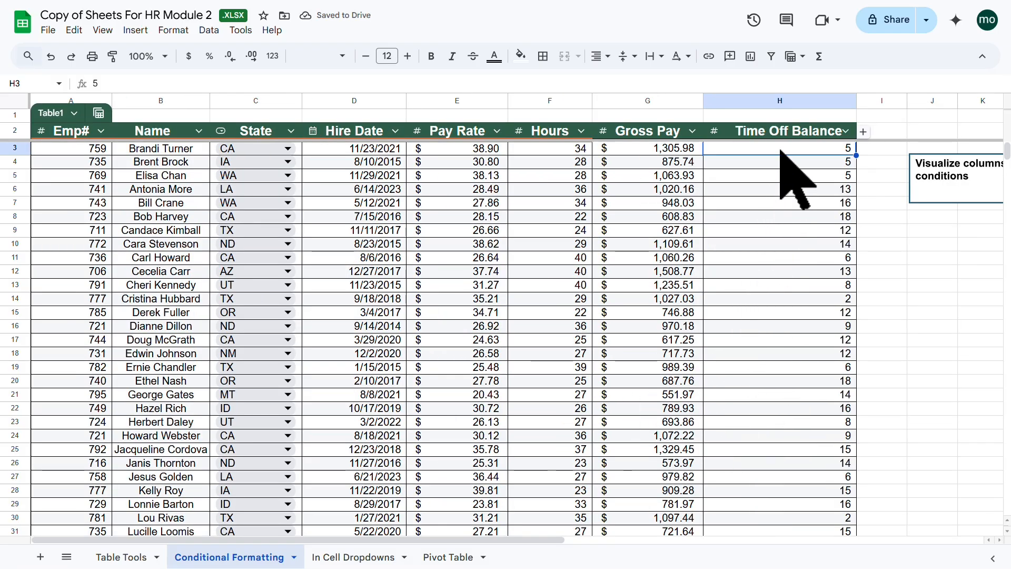
Start a conditional formatting rule for the Time Off Balance values in H3:H53
key(ctrl+shift+Down)
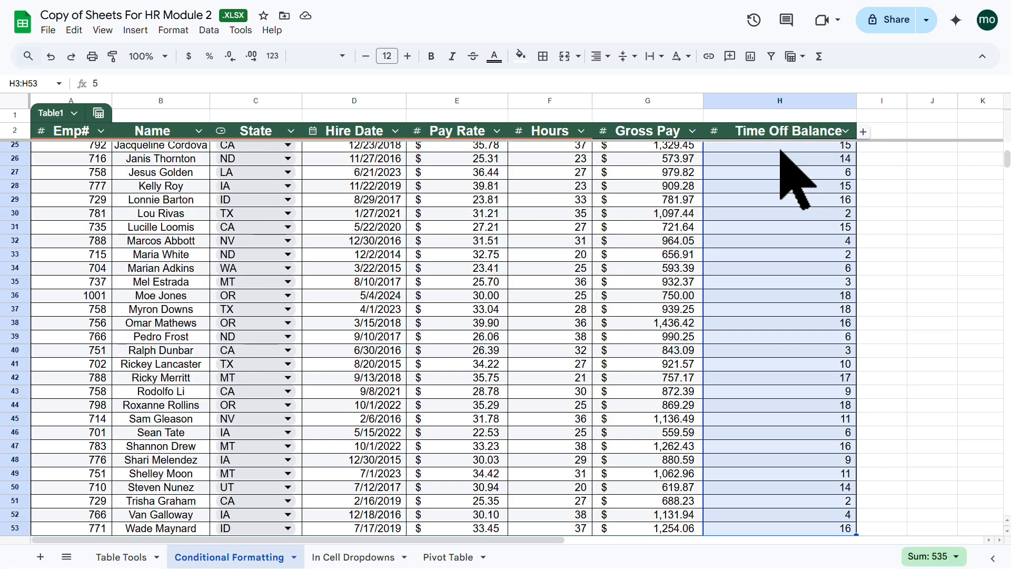
scroll(797, 179, up, 8)
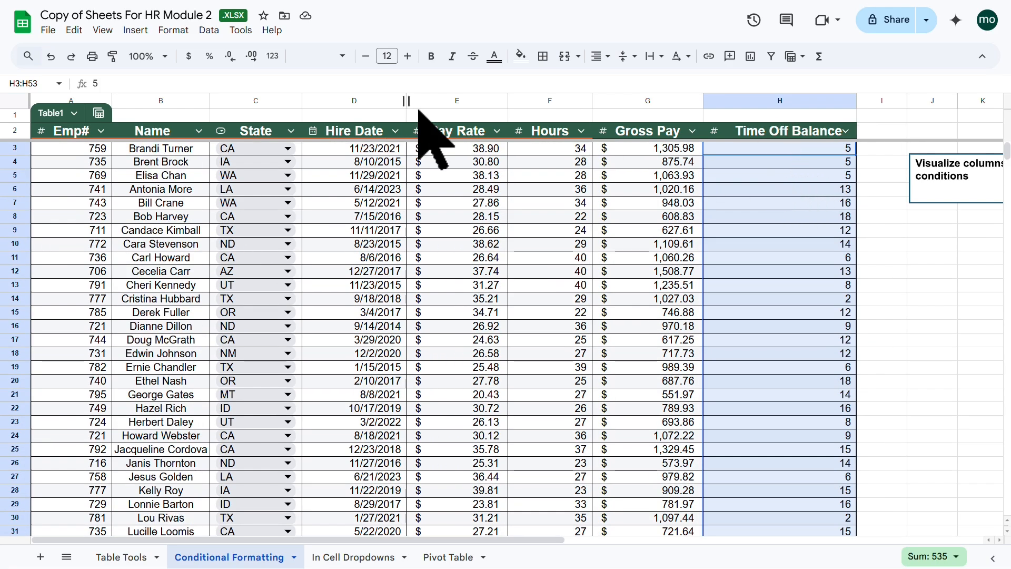
click(173, 30)
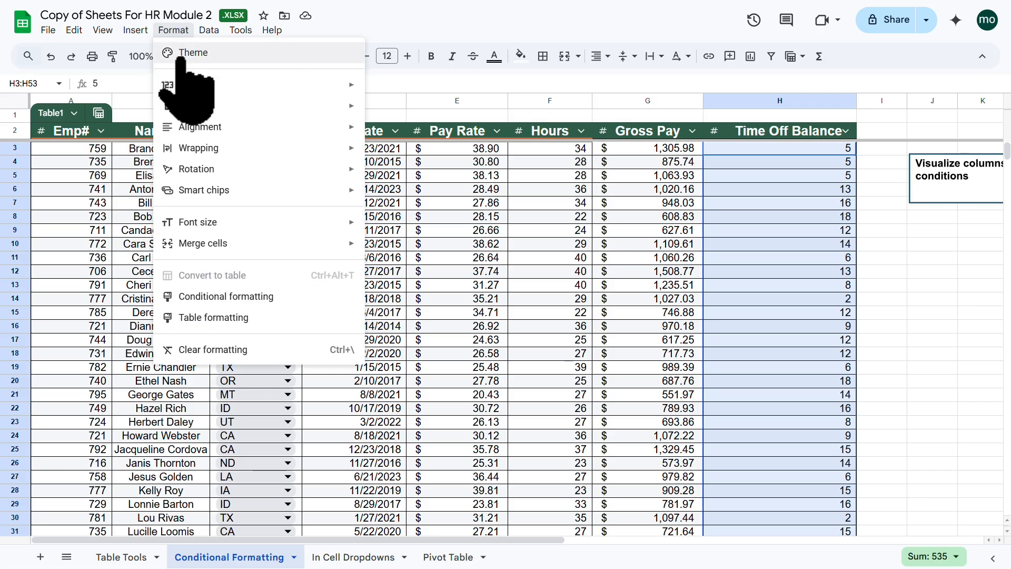
click(260, 297)
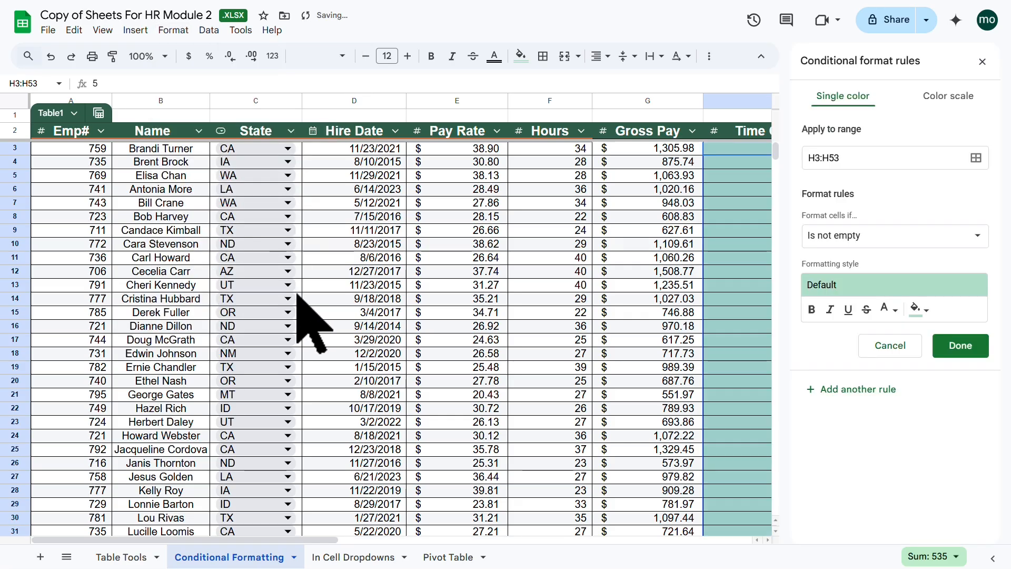
drag(309, 538, 460, 538)
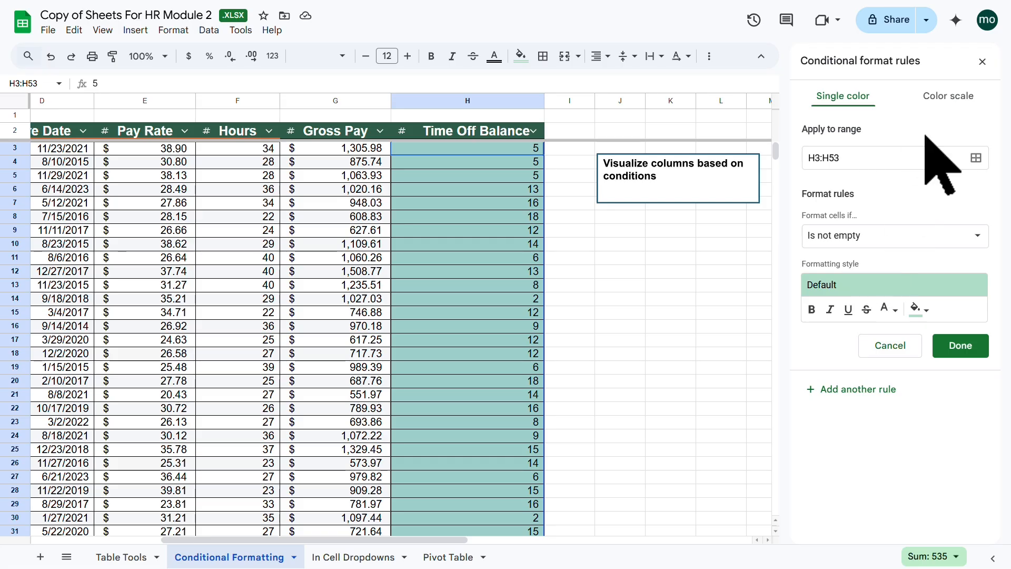
Try a color scale on the Time Off Balance values, first the default green preset and then the red-white-green one
click(952, 97)
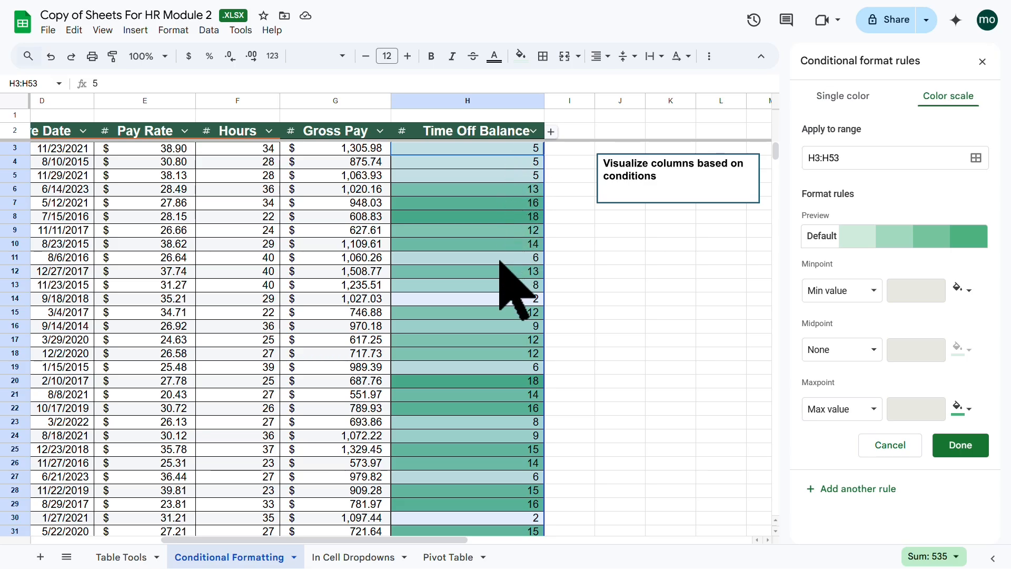
scroll(517, 358, down, 2)
scroll(515, 365, down, 6)
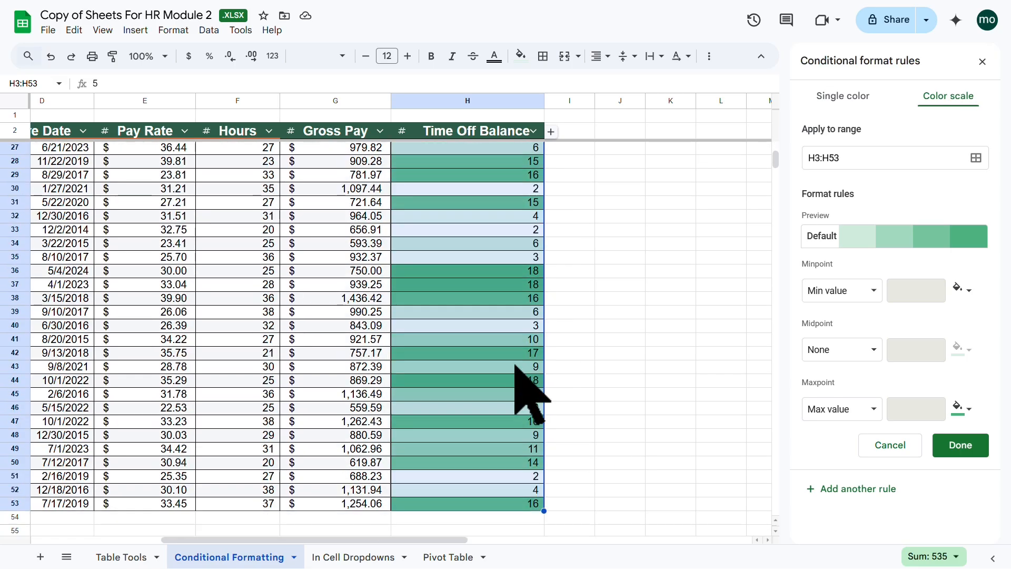
scroll(516, 363, up, 8)
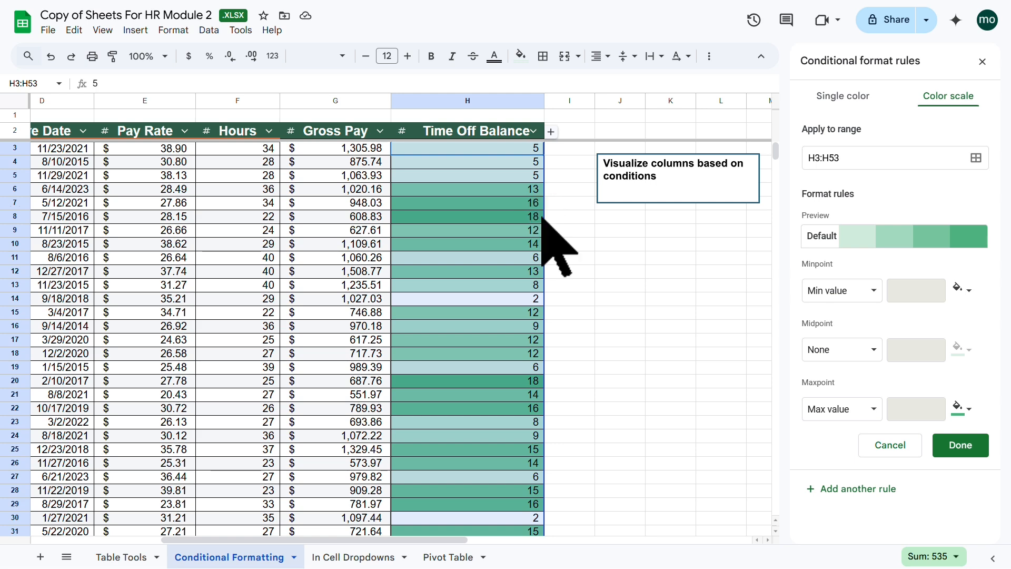
scroll(543, 220, down, 8)
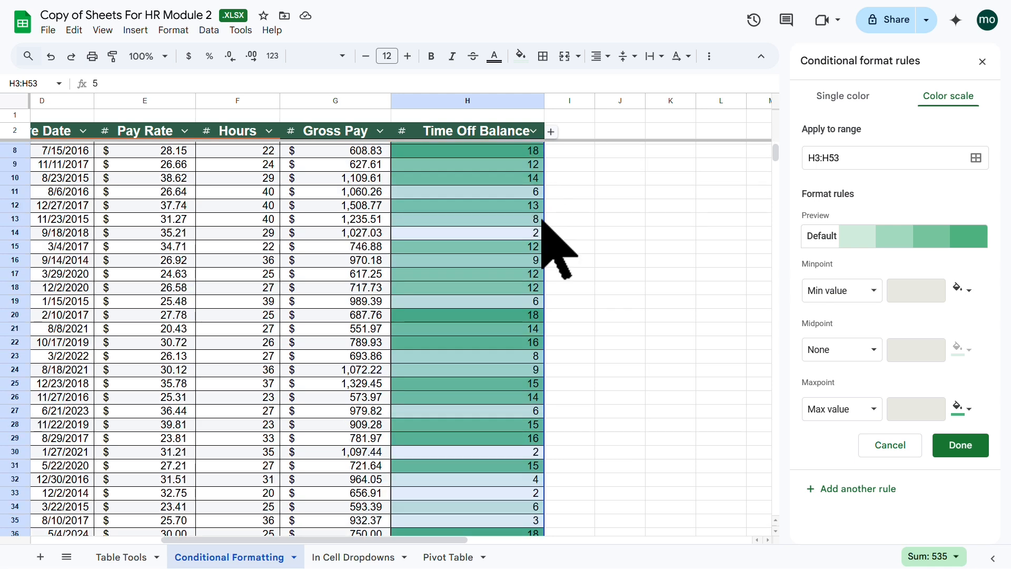
scroll(545, 221, down, 2)
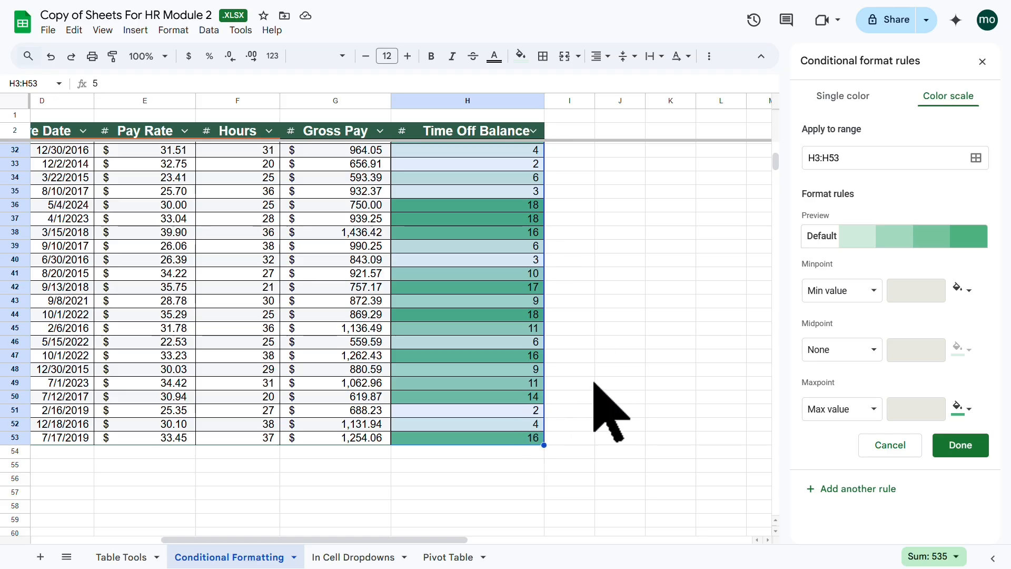
scroll(638, 349, up, 10)
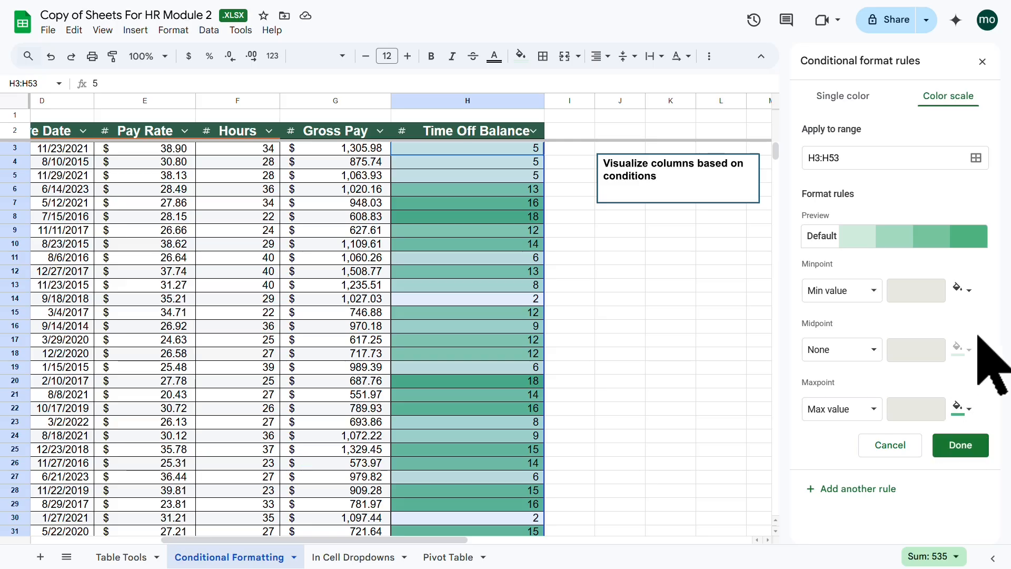
click(840, 237)
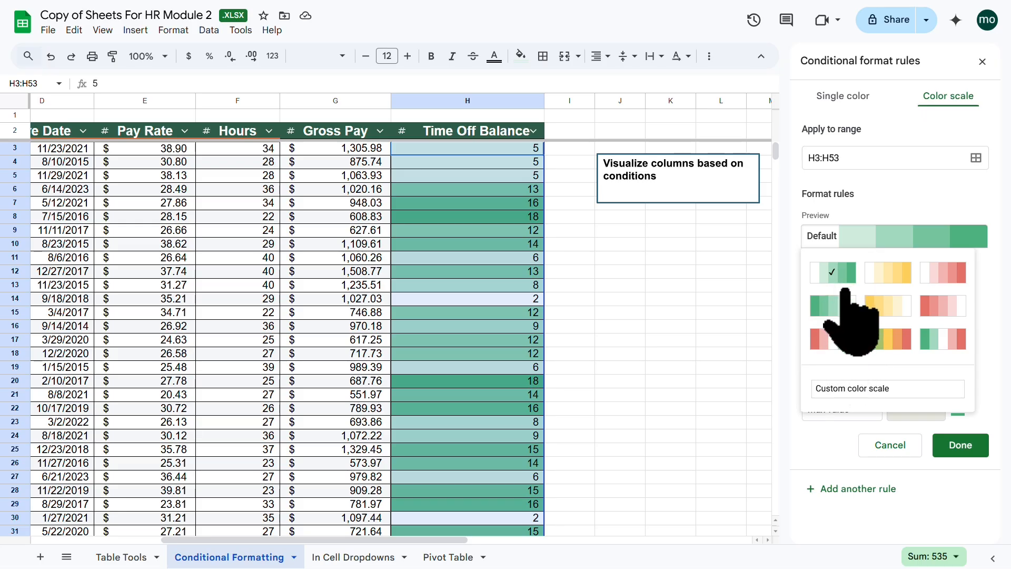
click(841, 344)
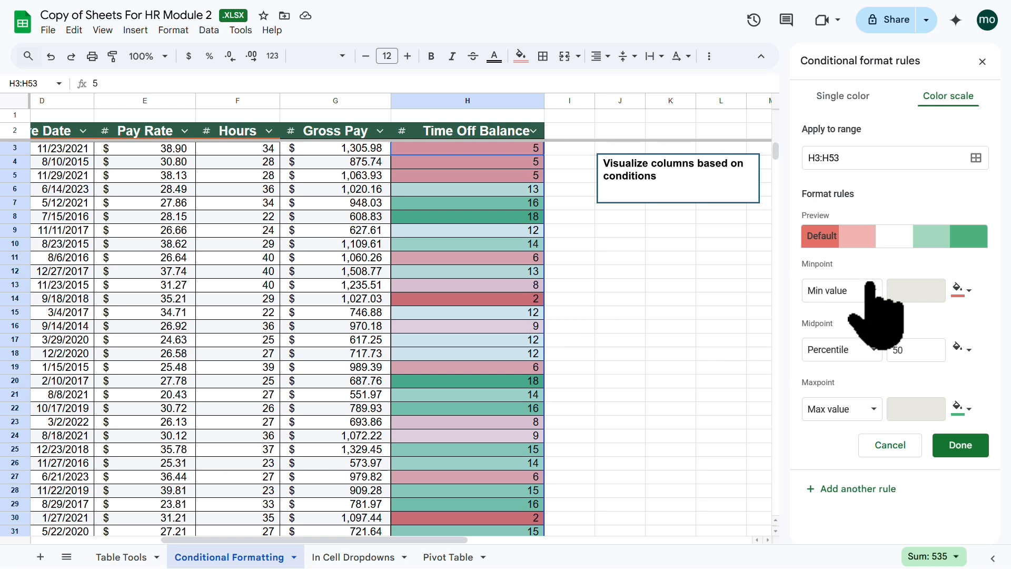
Switch the Time Off Balance rule back to a single color and give it a light red fill
click(846, 96)
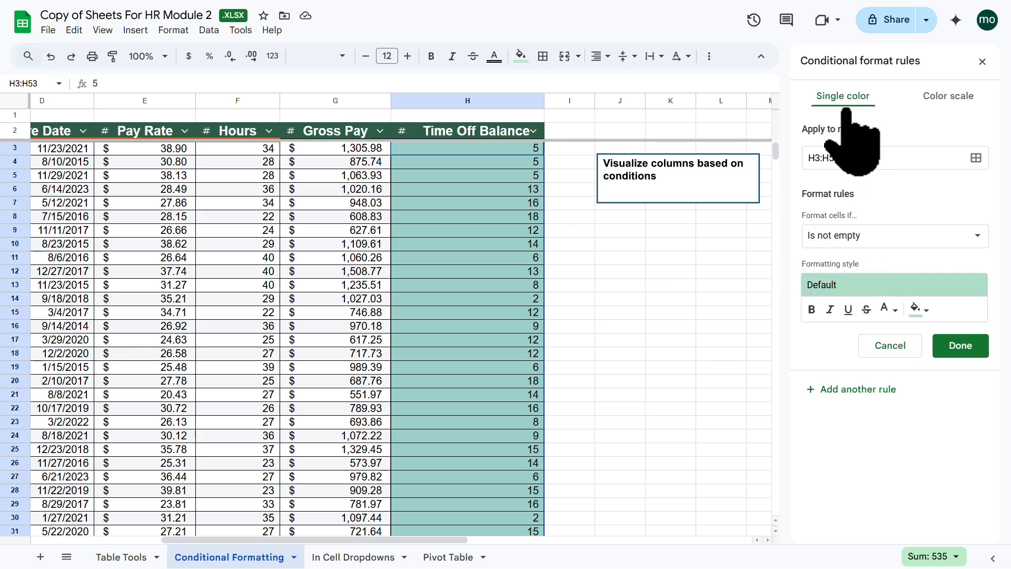
click(919, 309)
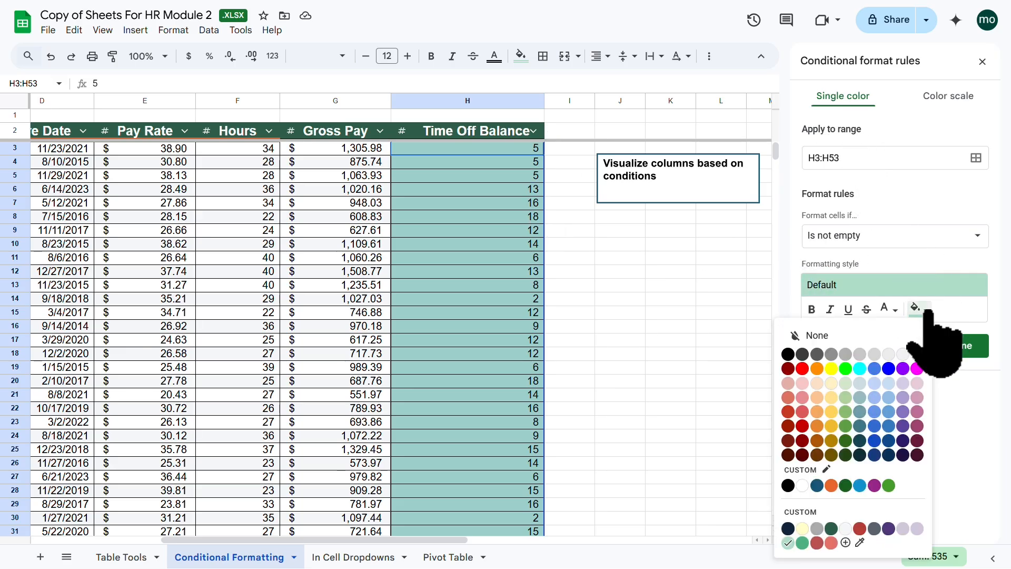
click(788, 383)
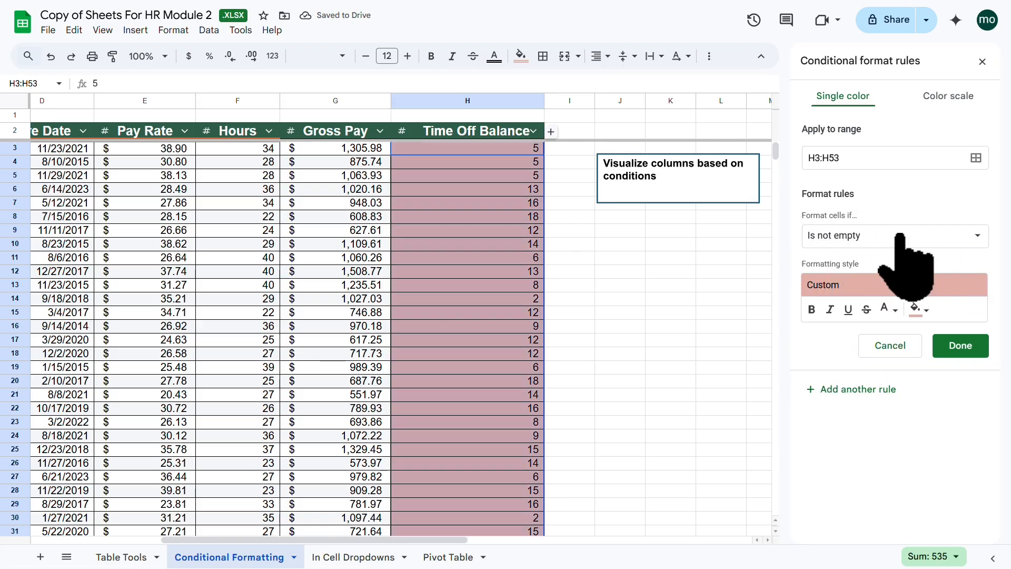
mouse_move(791, 185)
mouse_down()
mouse_move(953, 255)
mouse_move(992, 255)
mouse_up()
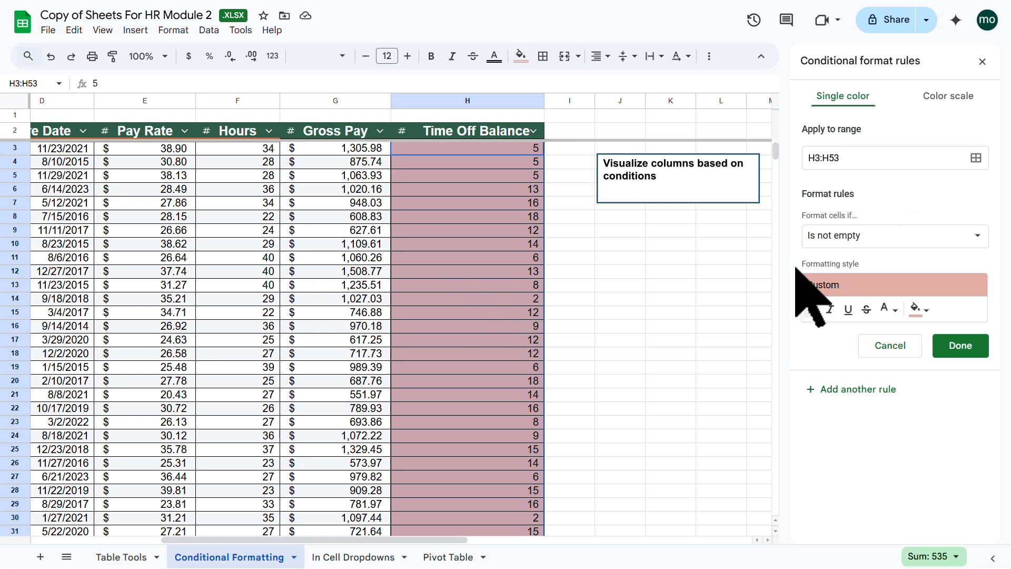
Set the Time Off Balance rule to format cells whose value is less than 10
click(975, 236)
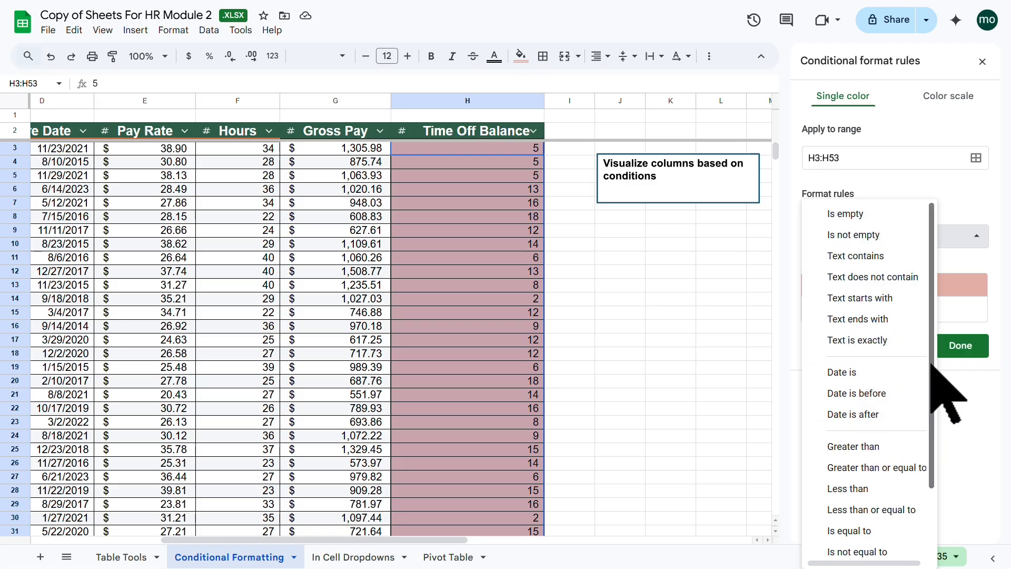
drag(931, 364, 931, 437)
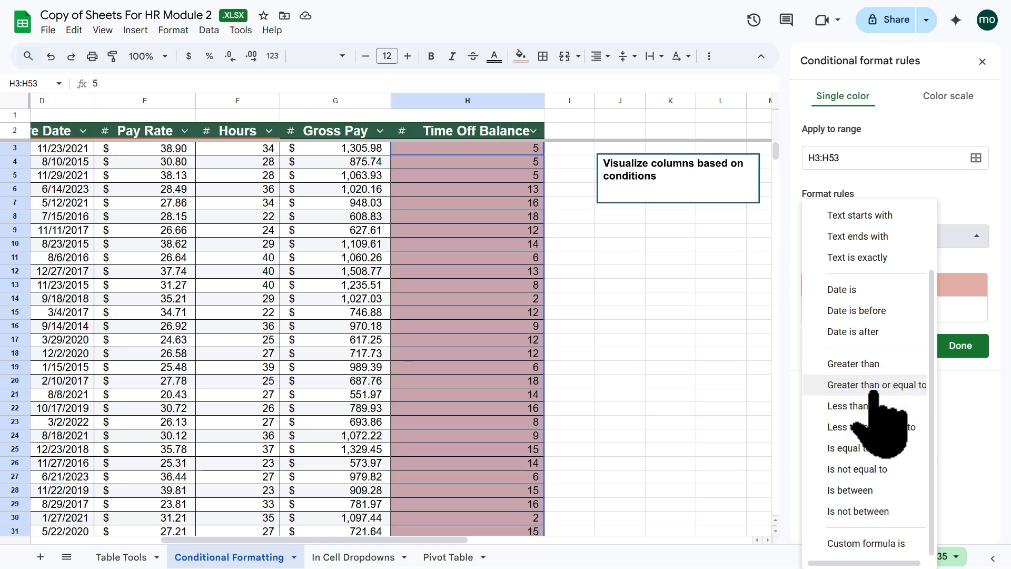
click(854, 407)
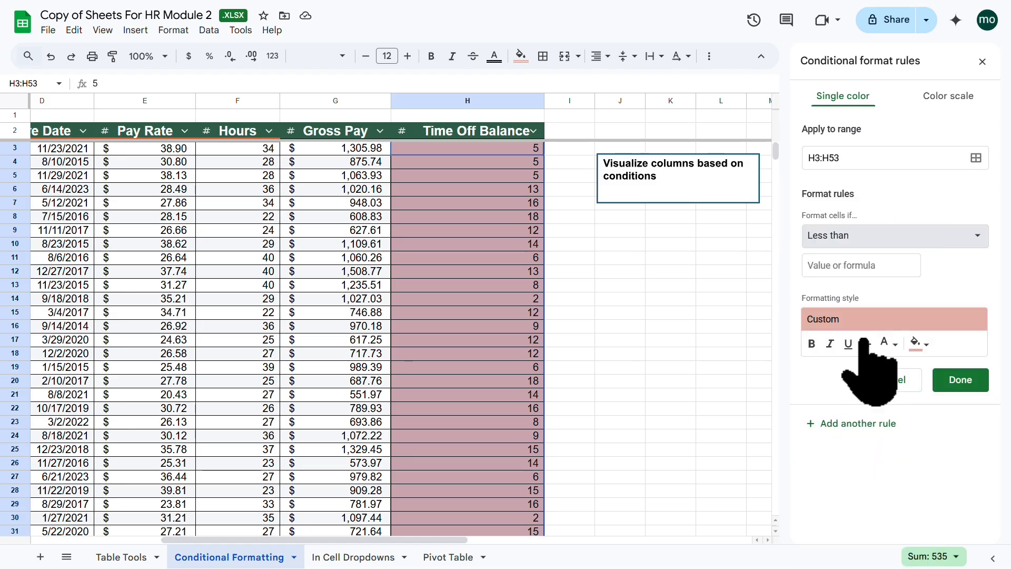
click(845, 266)
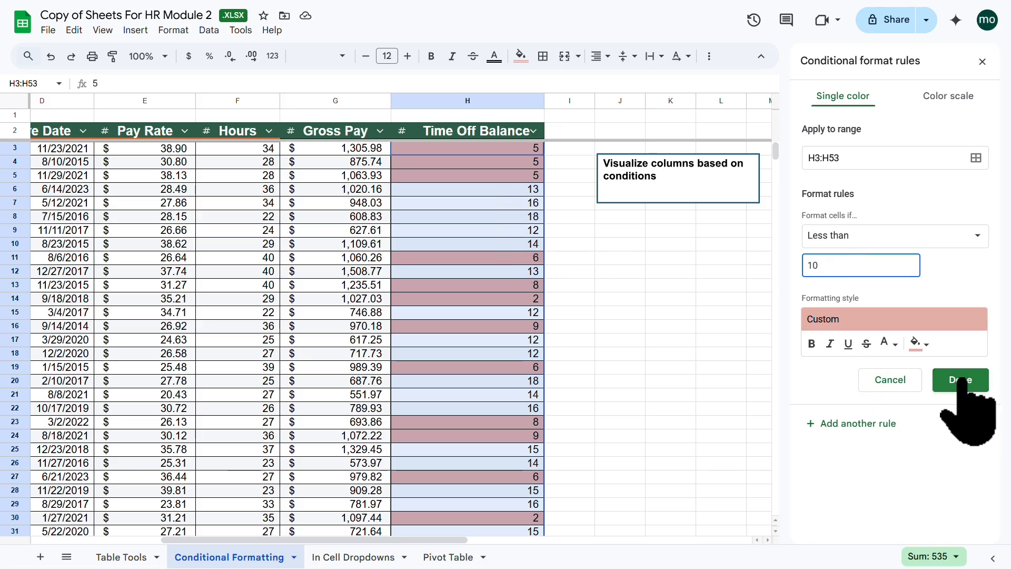
Add italic and bold text to the rule's formatting style, save the rule and deselect the column
click(830, 344)
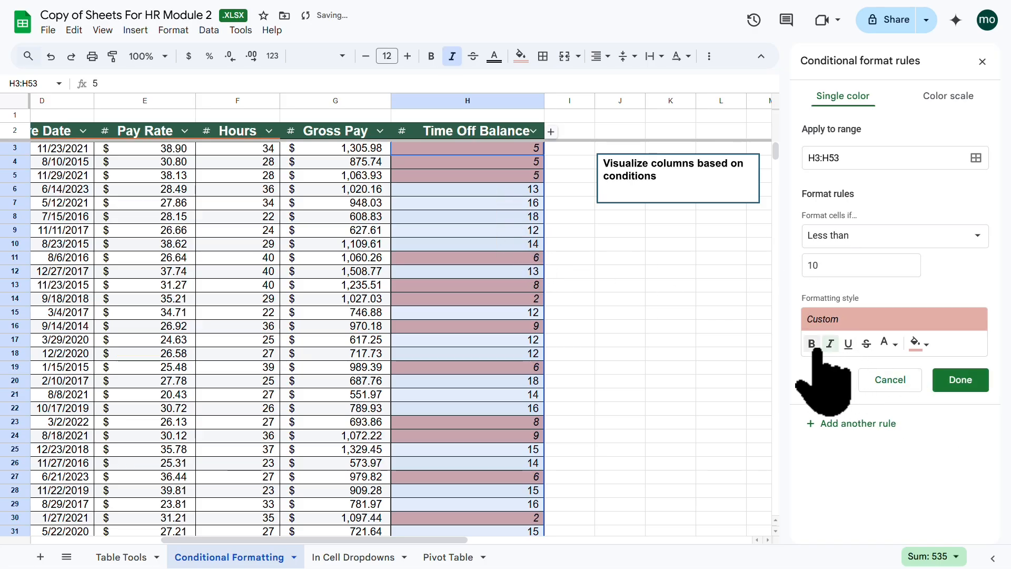
click(811, 343)
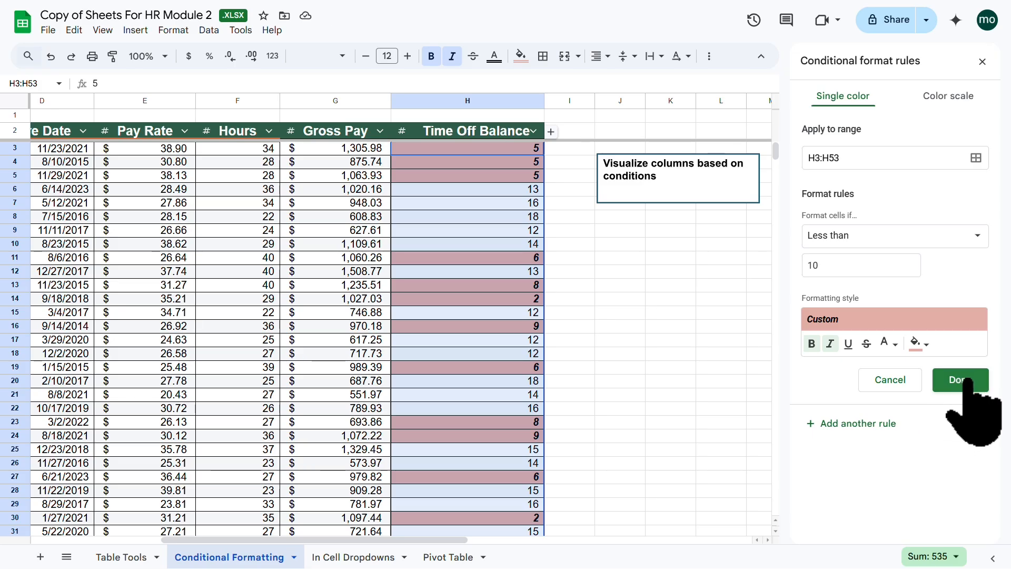
click(957, 379)
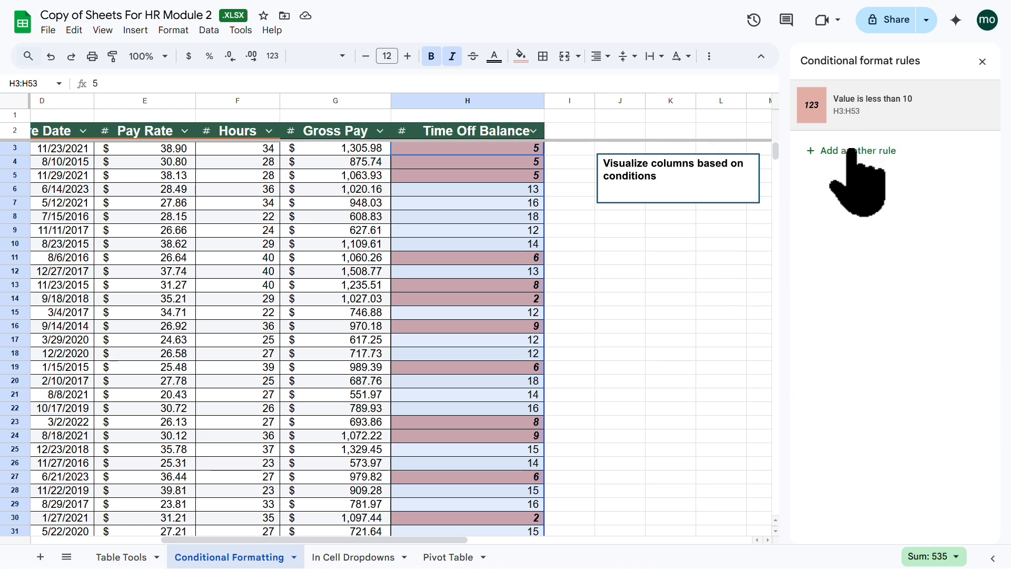
click(671, 299)
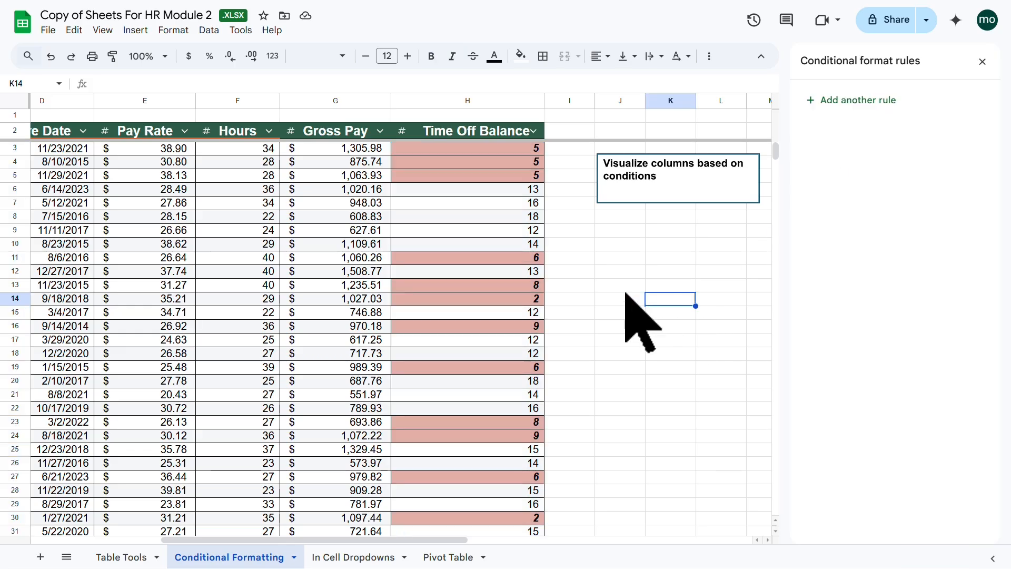
Examine which Time Off Balance cells down the column are highlighted by the less-than-10 rule
drag(451, 540, 411, 543)
scroll(609, 250, down, 2)
scroll(609, 250, down, 9)
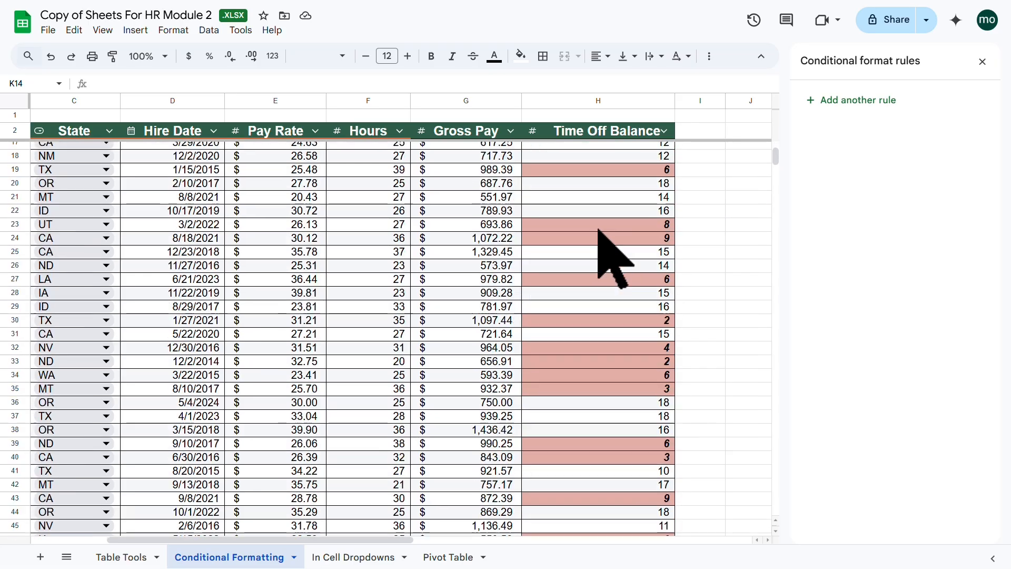
scroll(609, 250, up, 4)
scroll(609, 250, up, 6)
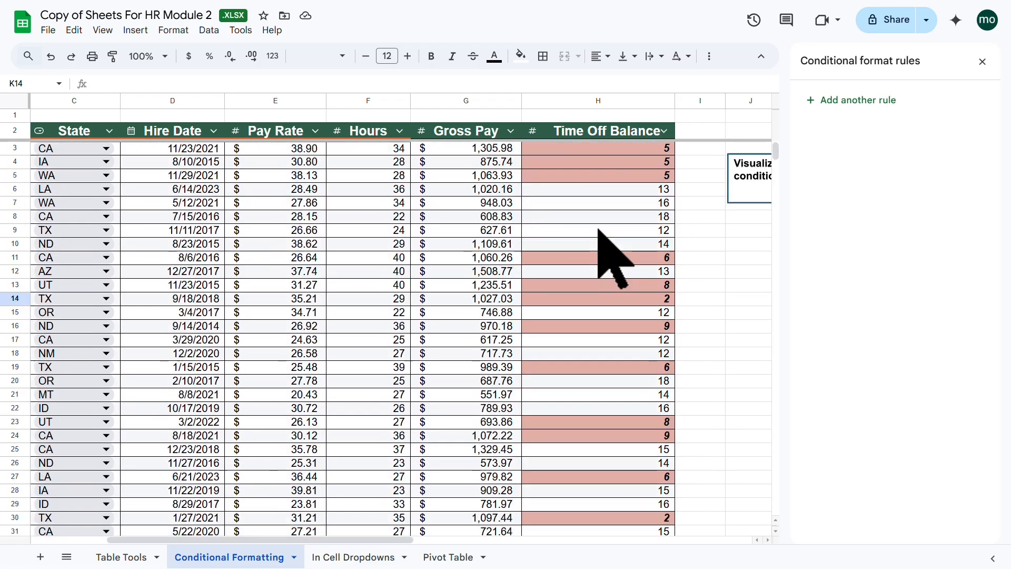
click(624, 150)
click(622, 164)
click(618, 176)
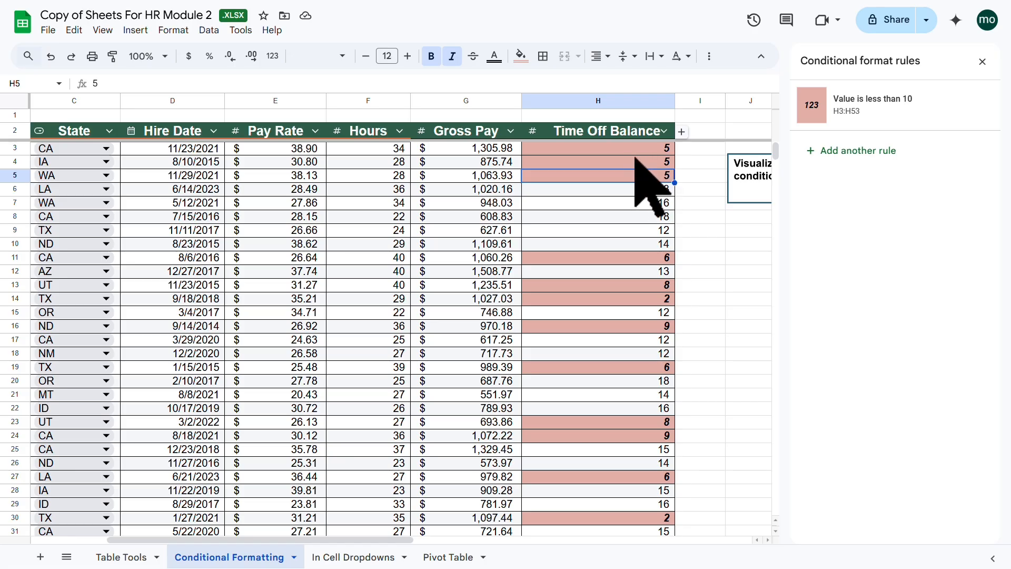
scroll(661, 240, down, 6)
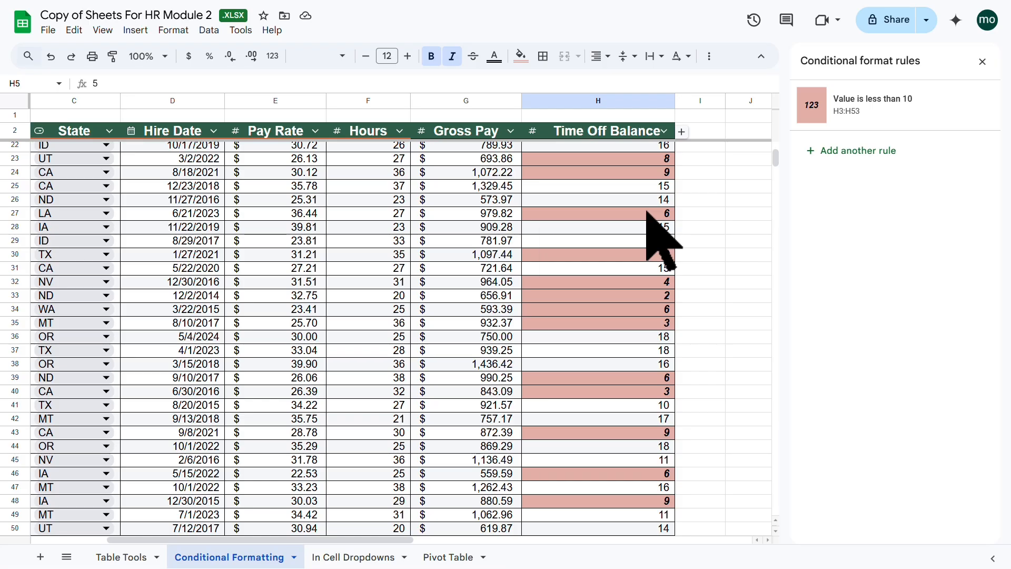
scroll(646, 211, up, 6)
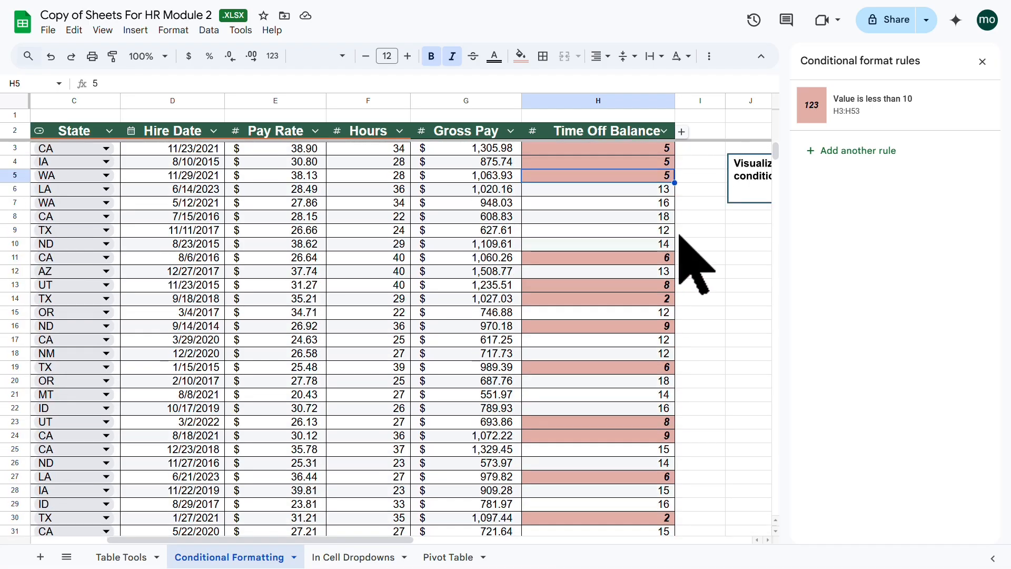
click(631, 220)
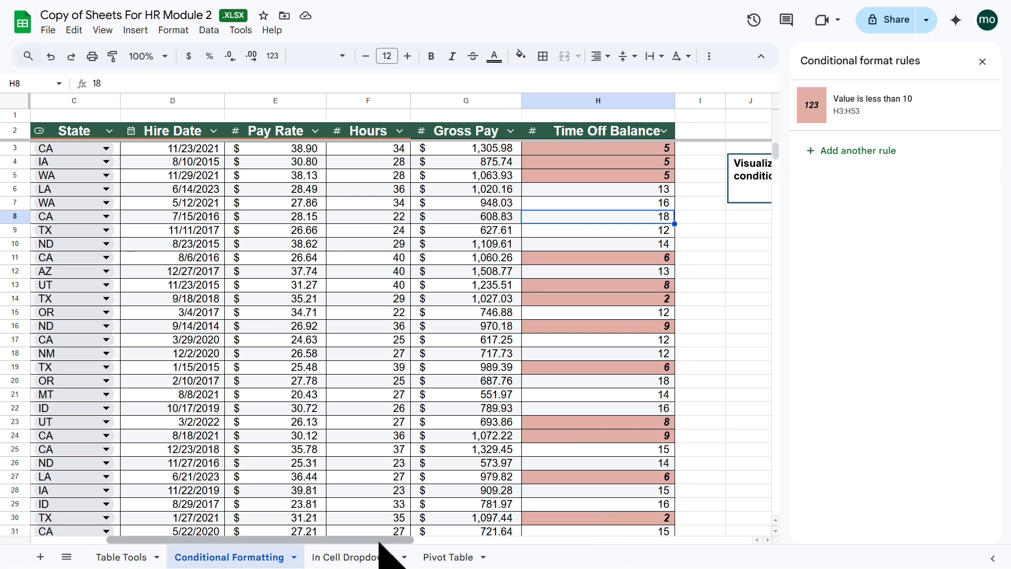
Start a new conditional formatting rule for the Gross Pay values in G3:G53
drag(378, 540, 429, 541)
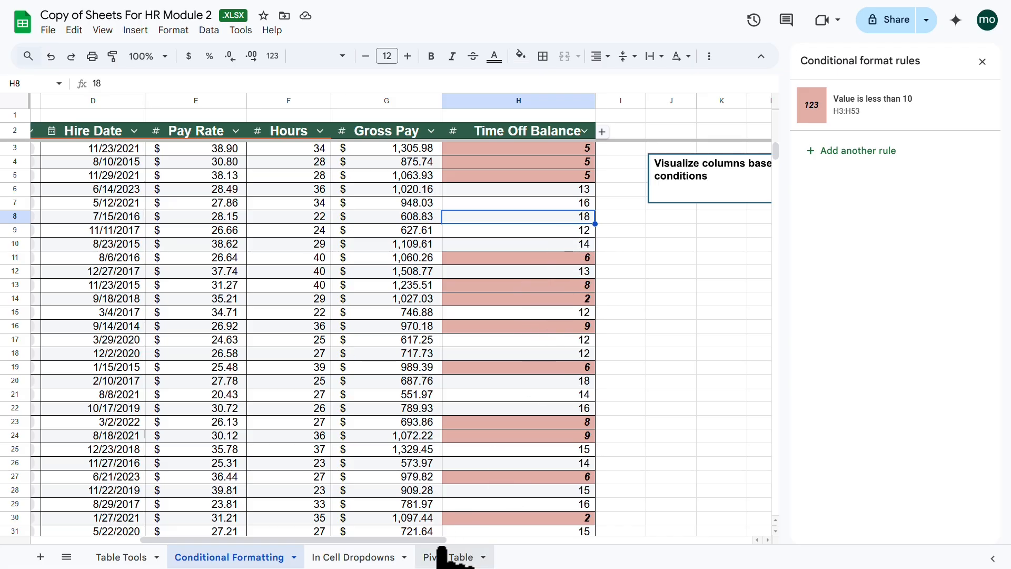
drag(418, 540, 287, 542)
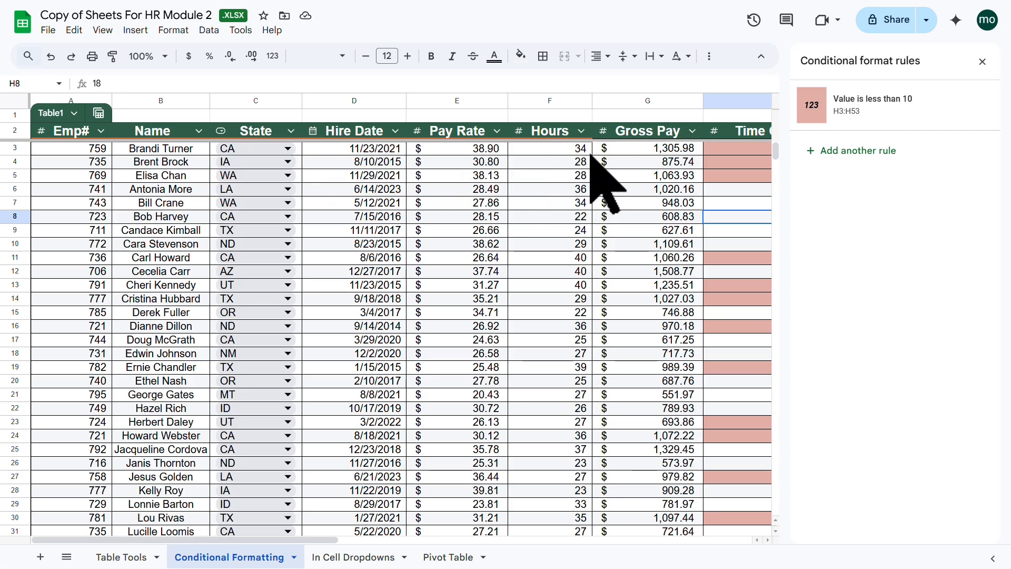
click(641, 149)
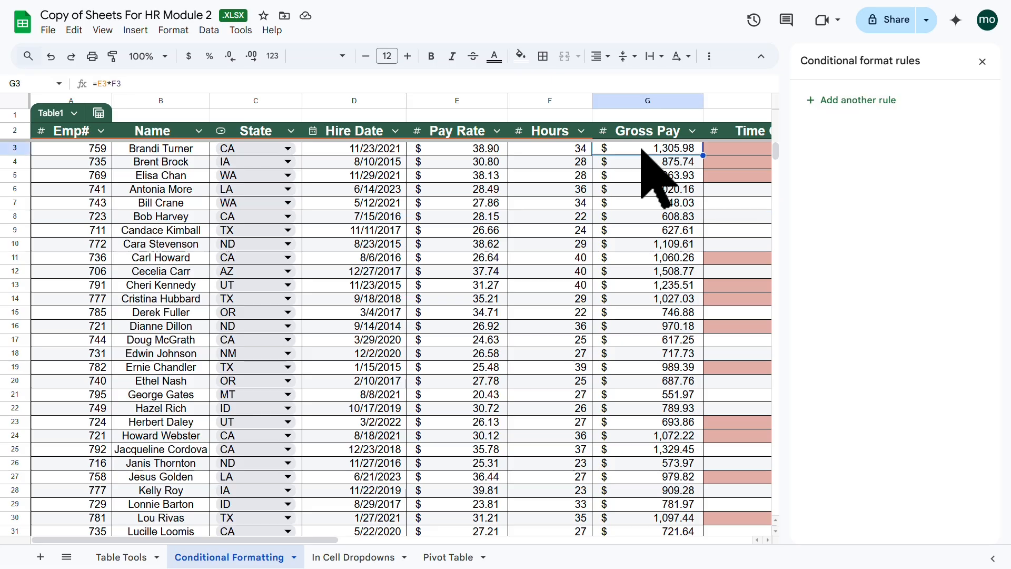
key(ctrl+shift+Down)
scroll(641, 149, up, 10)
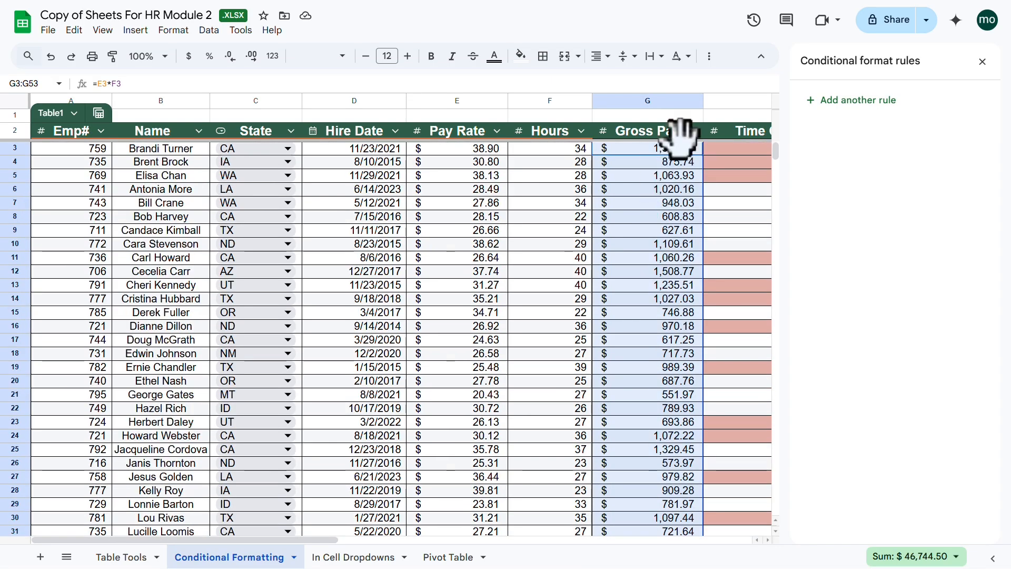
click(867, 100)
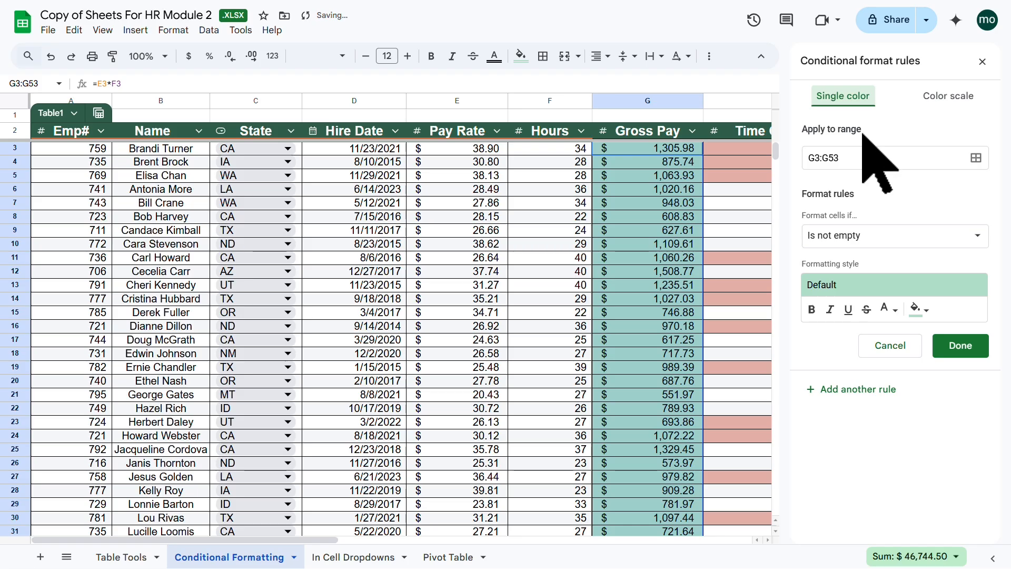
Apply a red-white-green color scale to the Gross Pay values, save the rule, close the rules and deselect the column
click(954, 98)
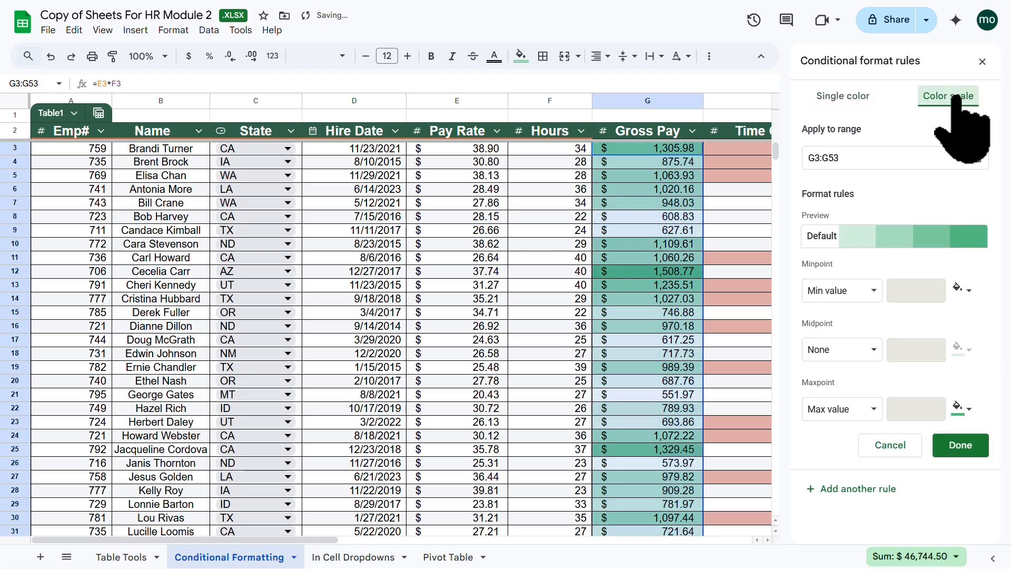
click(871, 240)
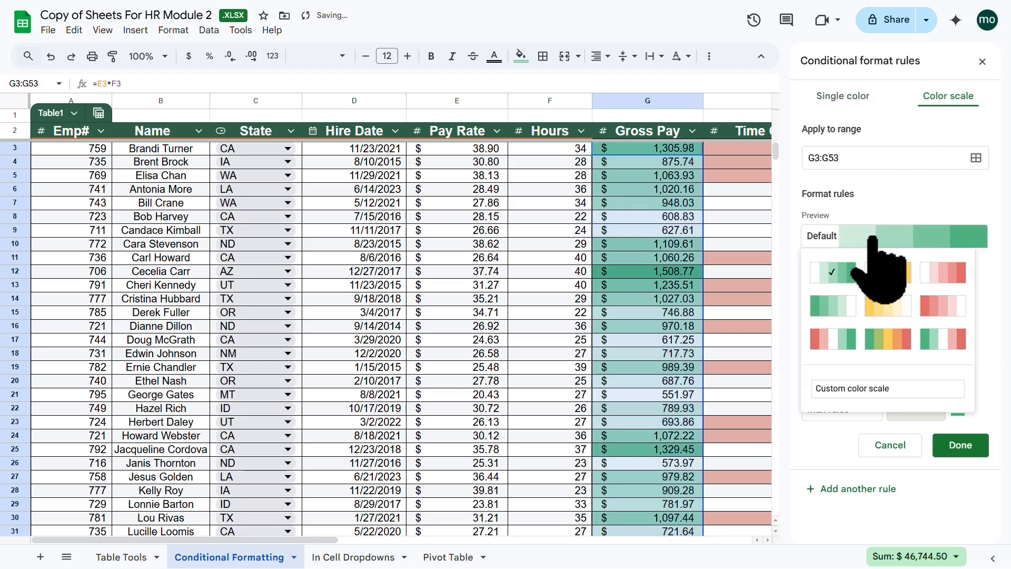
click(834, 340)
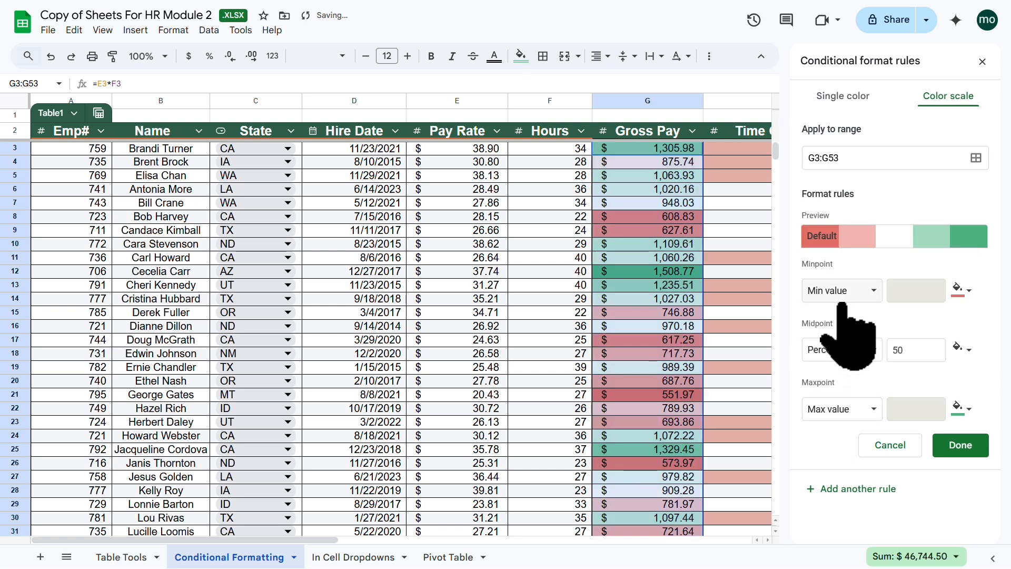
click(957, 445)
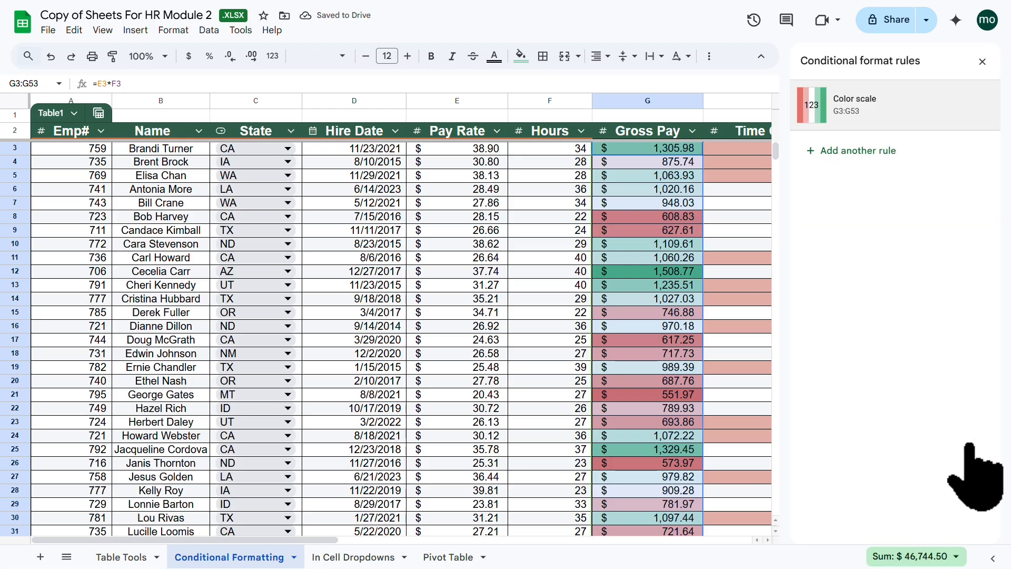
click(982, 62)
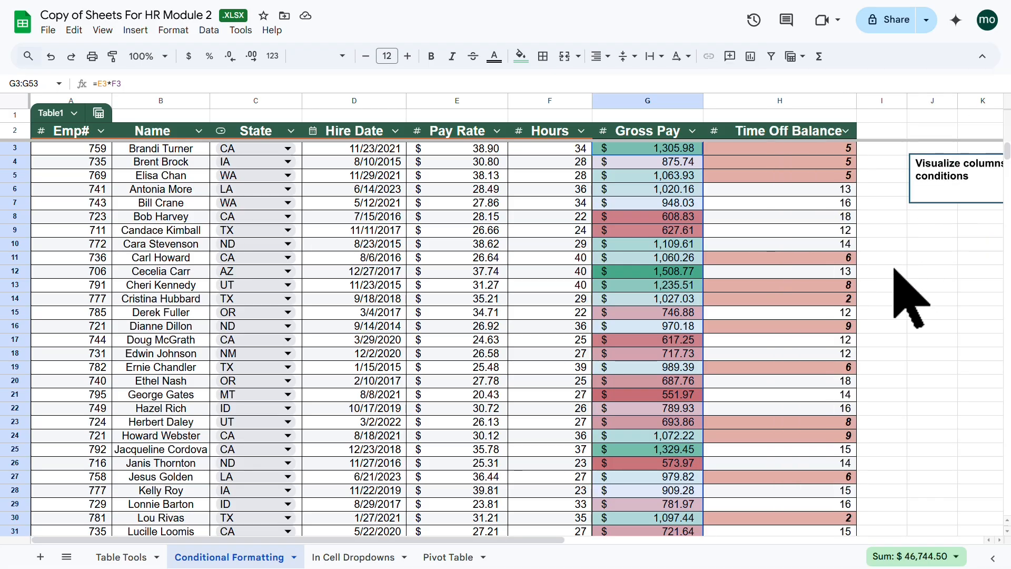
click(863, 271)
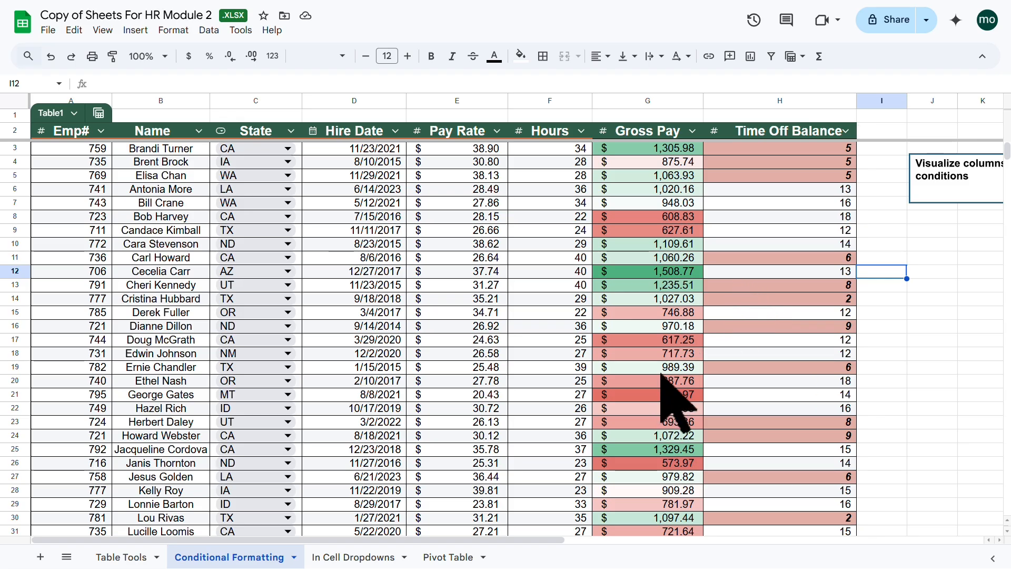
drag(539, 538, 518, 540)
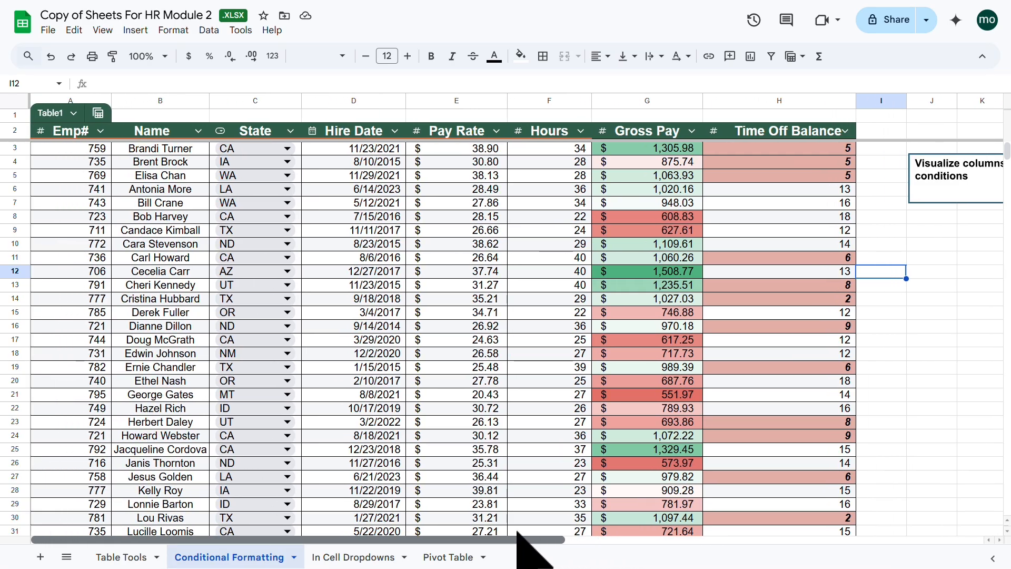
Start a new conditional formatting rule for the Hire Date values in D3:D53
click(388, 150)
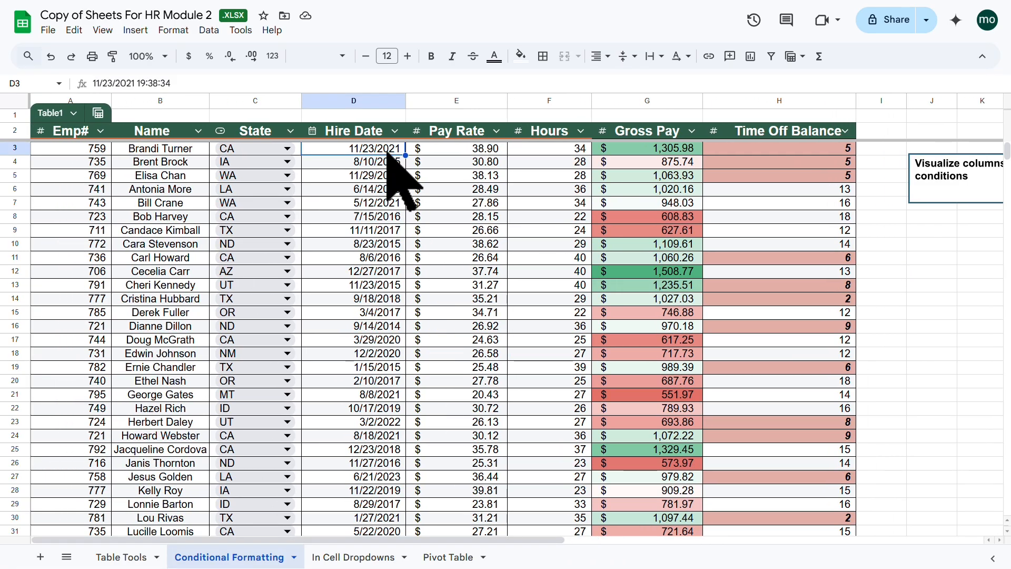
key(ctrl+shift+Down)
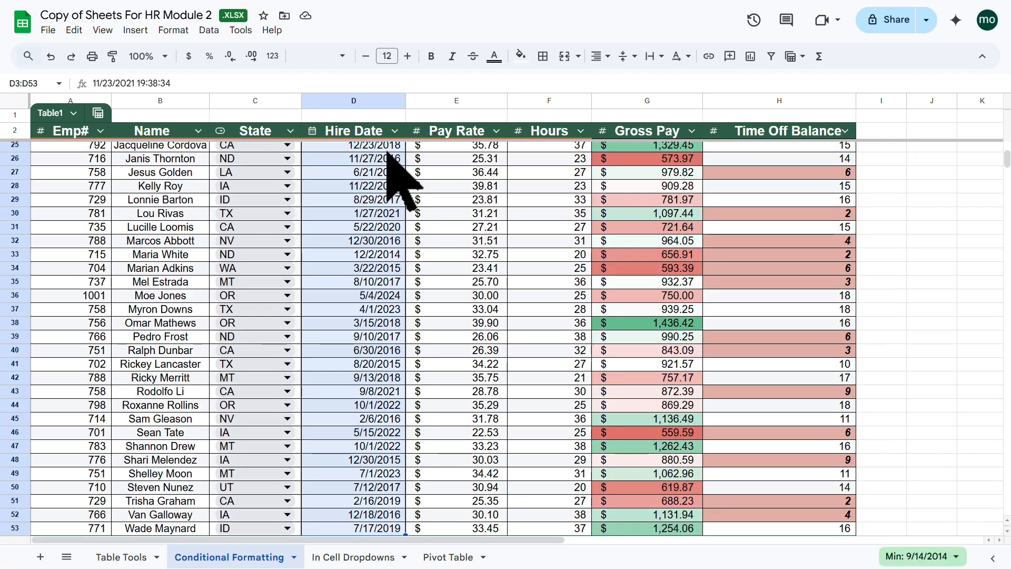
scroll(388, 153, up, 7)
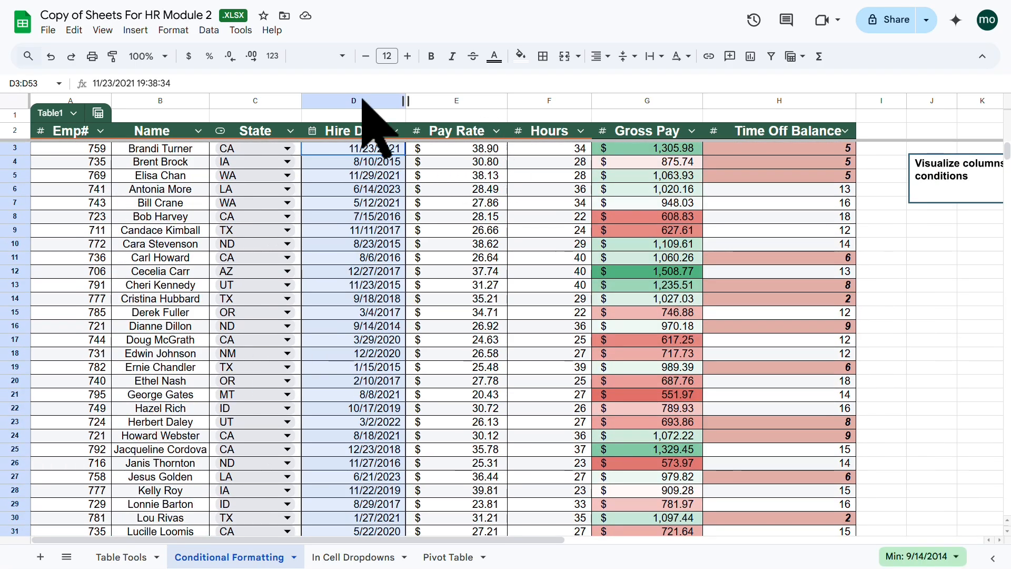
click(167, 33)
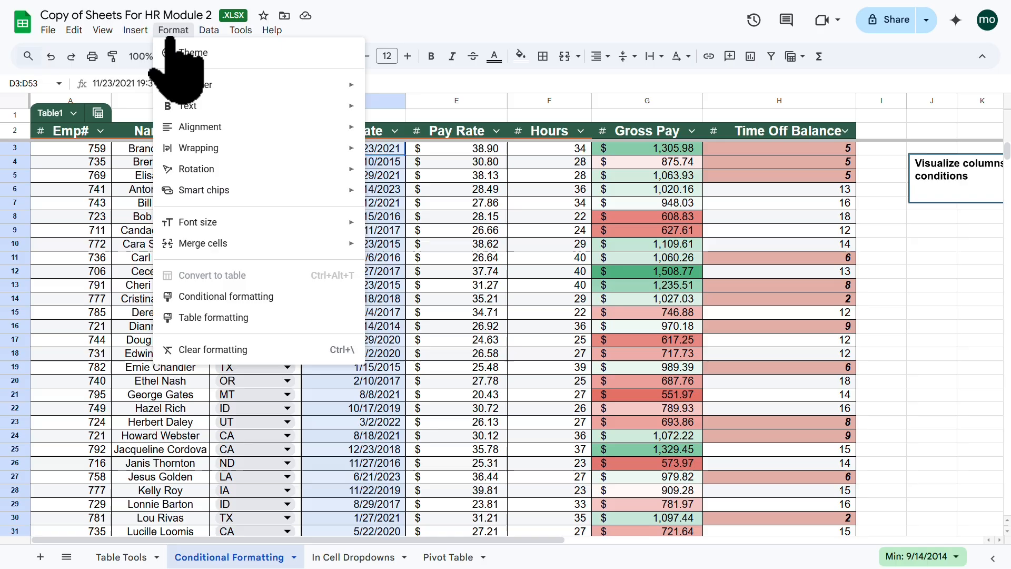
click(258, 295)
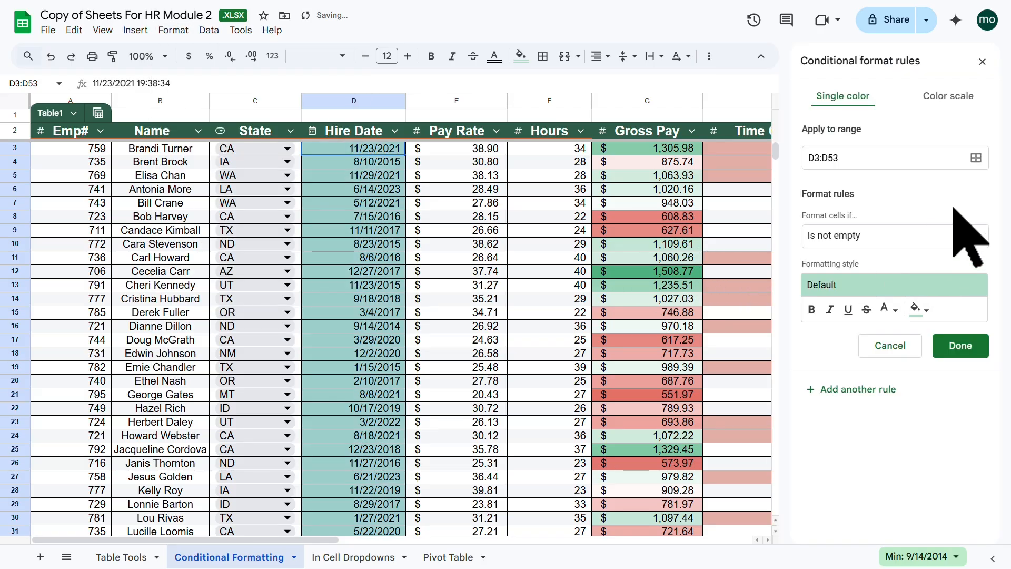
click(948, 96)
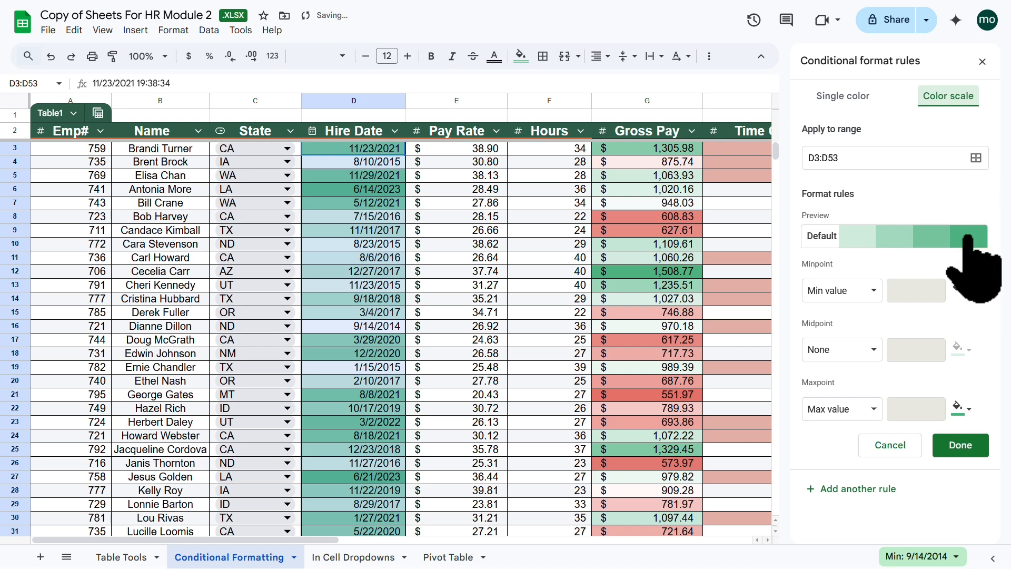
click(843, 95)
click(946, 97)
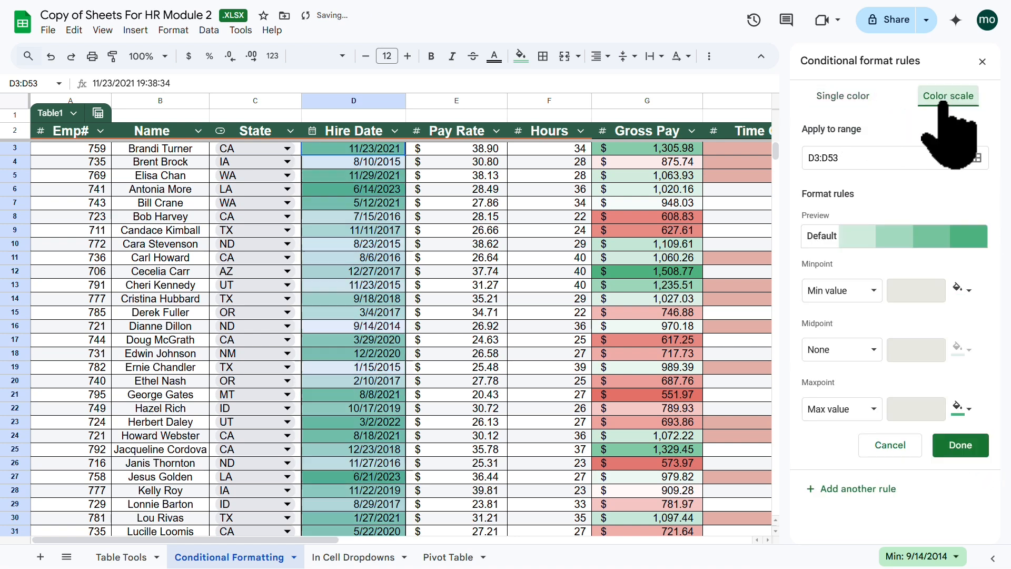
click(842, 97)
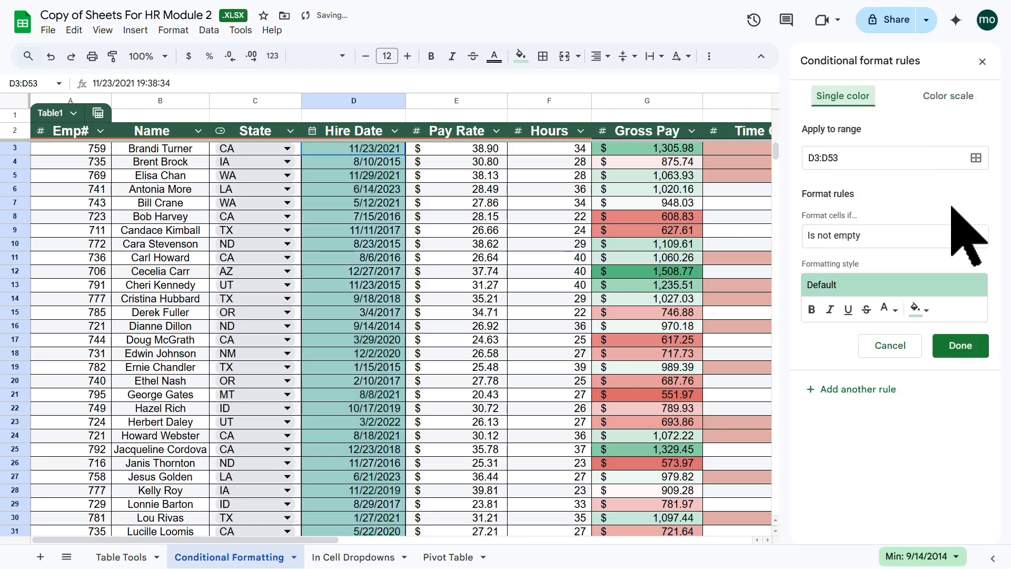
Set the Hire Date rule to format cells whose date is after the exact date 12/31/2018
click(973, 237)
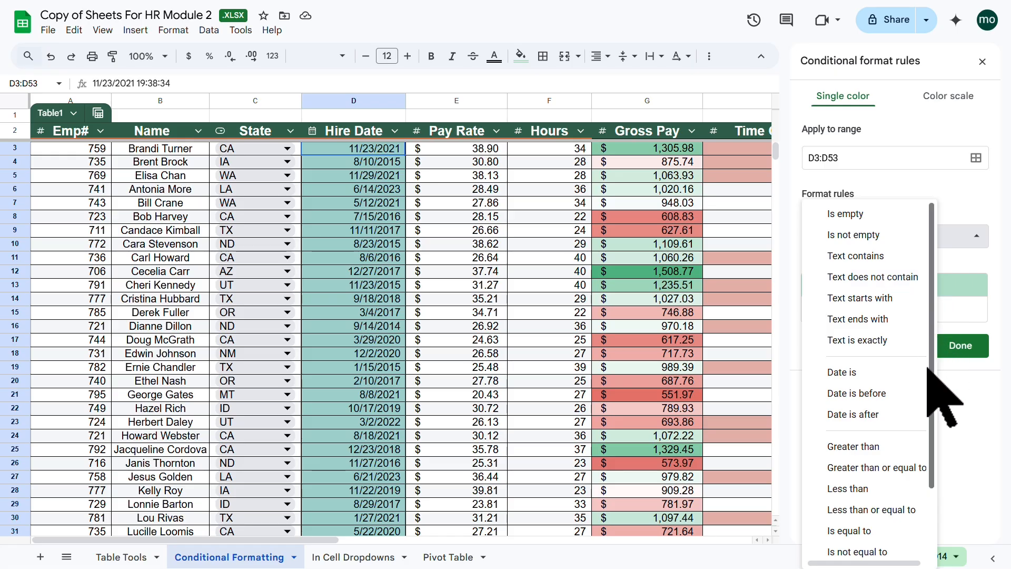
click(868, 415)
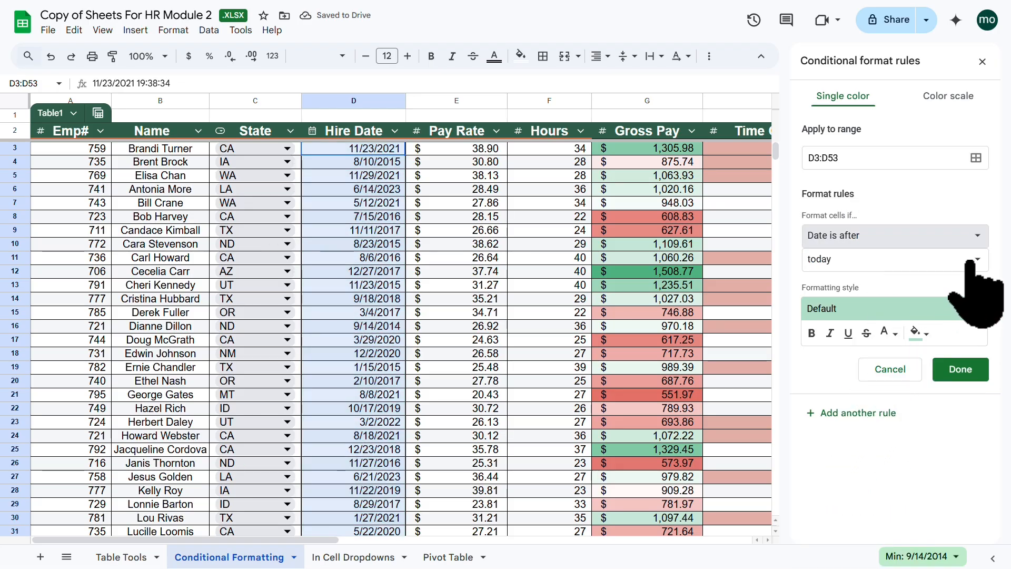
click(970, 260)
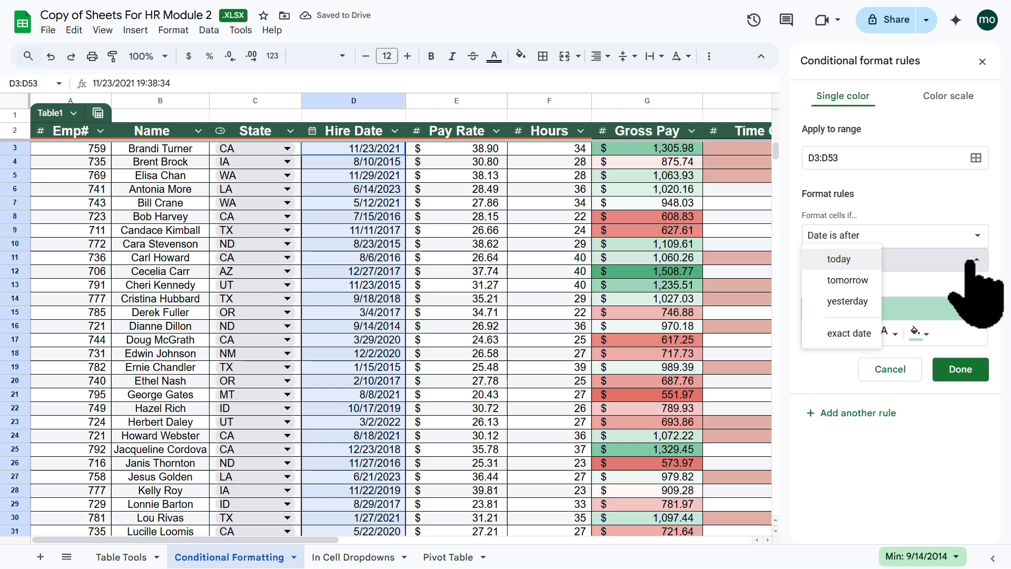
click(848, 334)
click(849, 289)
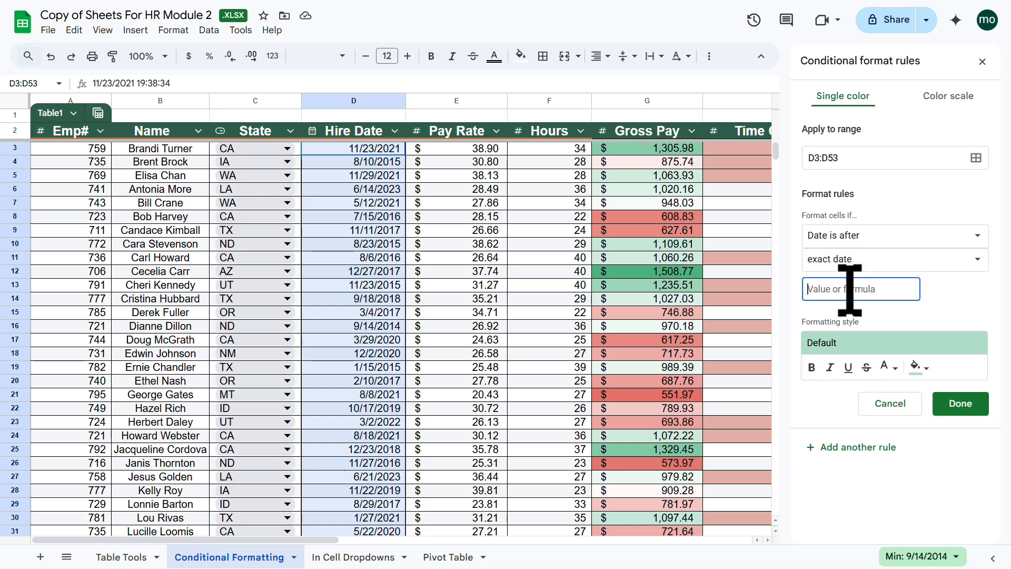
text(12/31/)
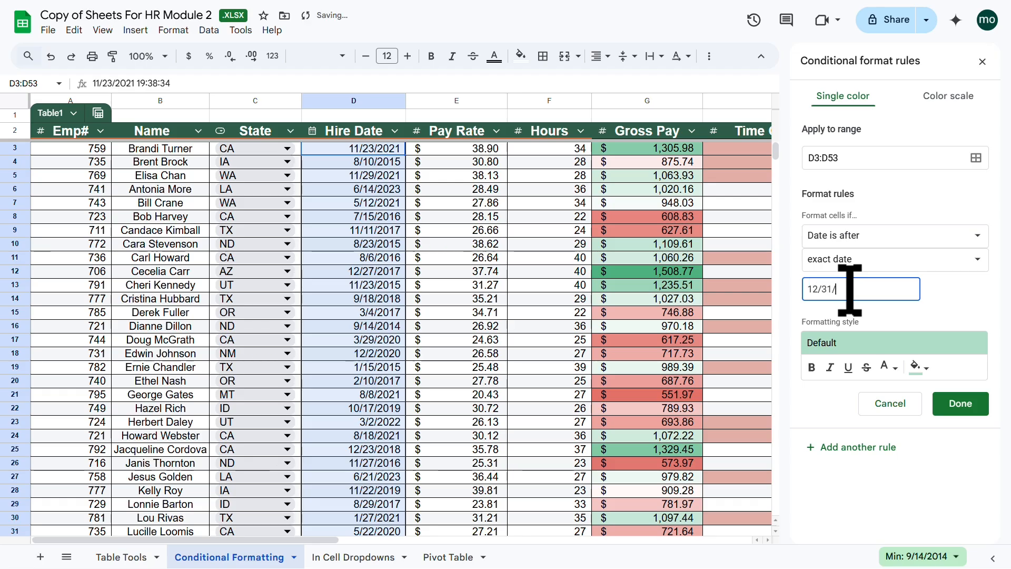
text(2018)
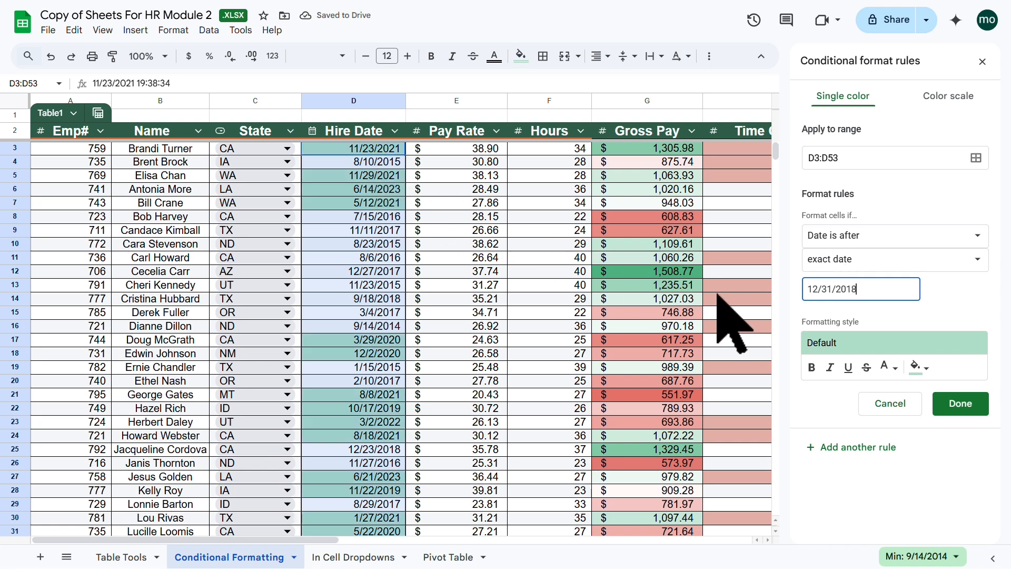
Give the Hire Date rule a light yellow fill, save it, close the rules and deselect the column
click(927, 370)
click(816, 170)
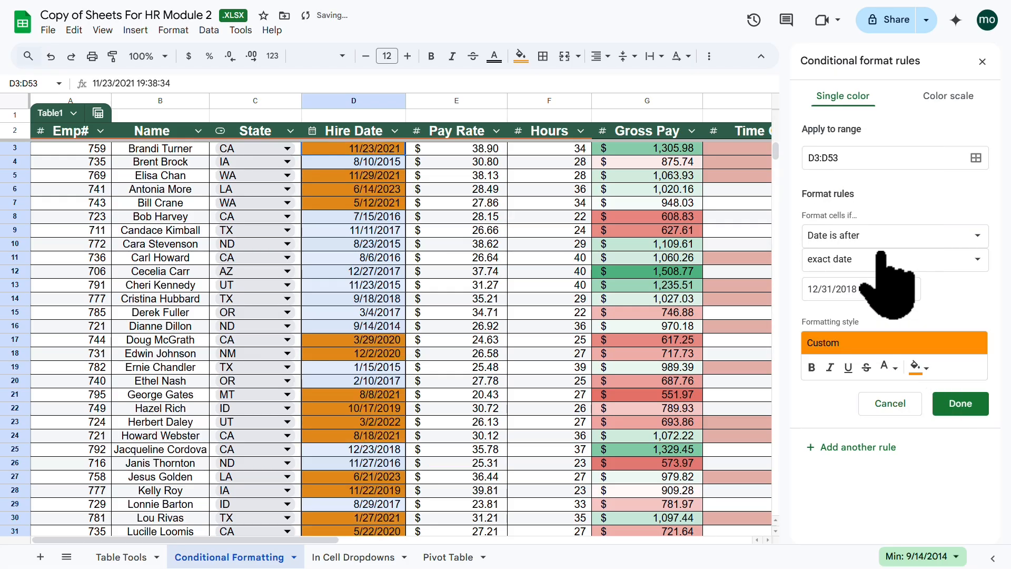
click(925, 369)
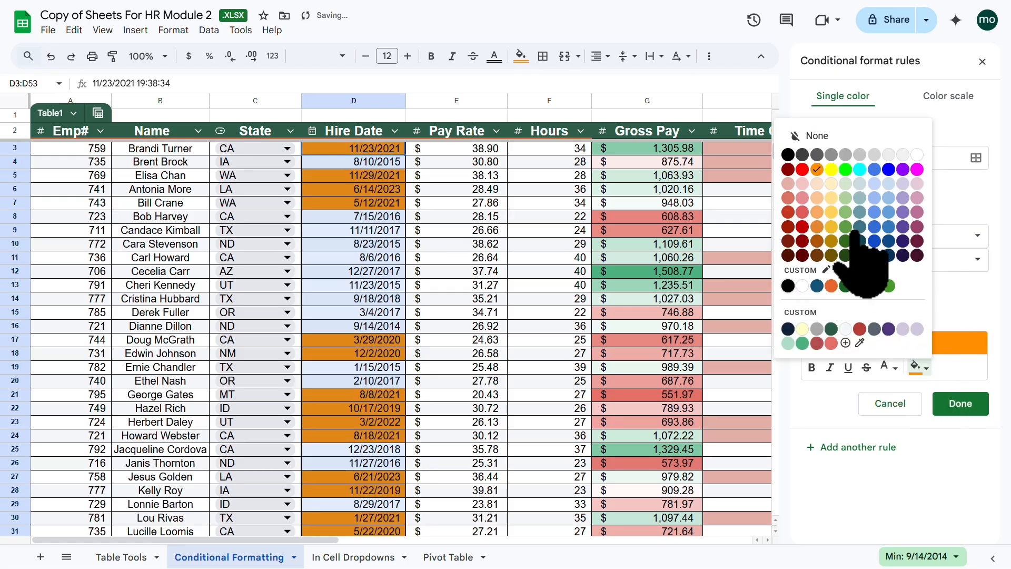
click(831, 184)
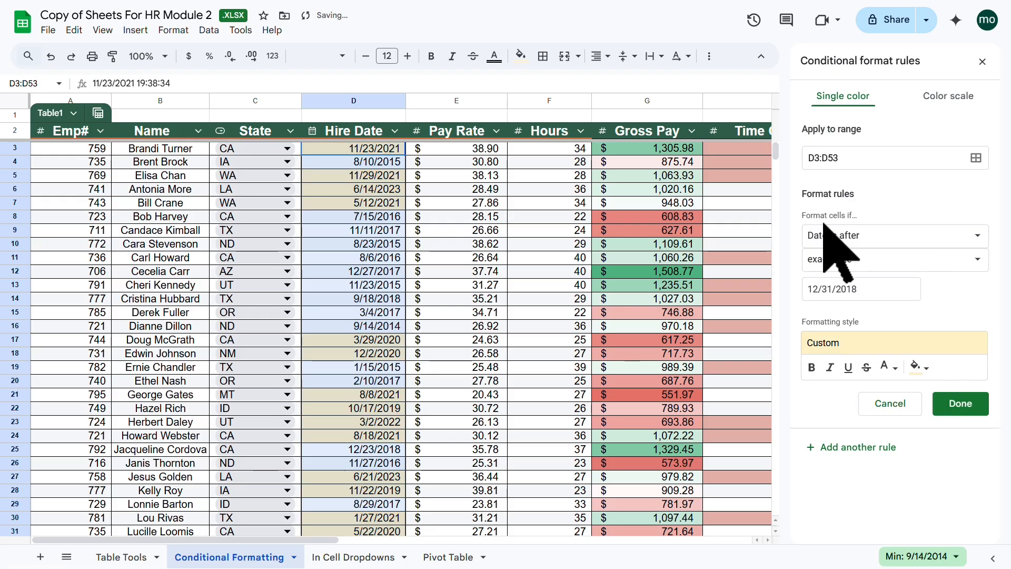
click(960, 403)
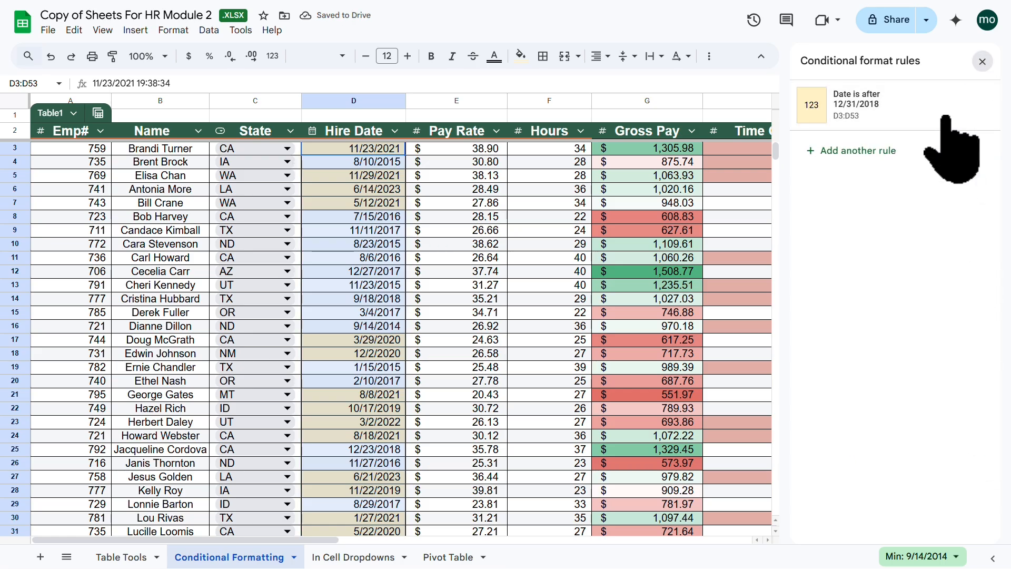
click(982, 61)
click(526, 299)
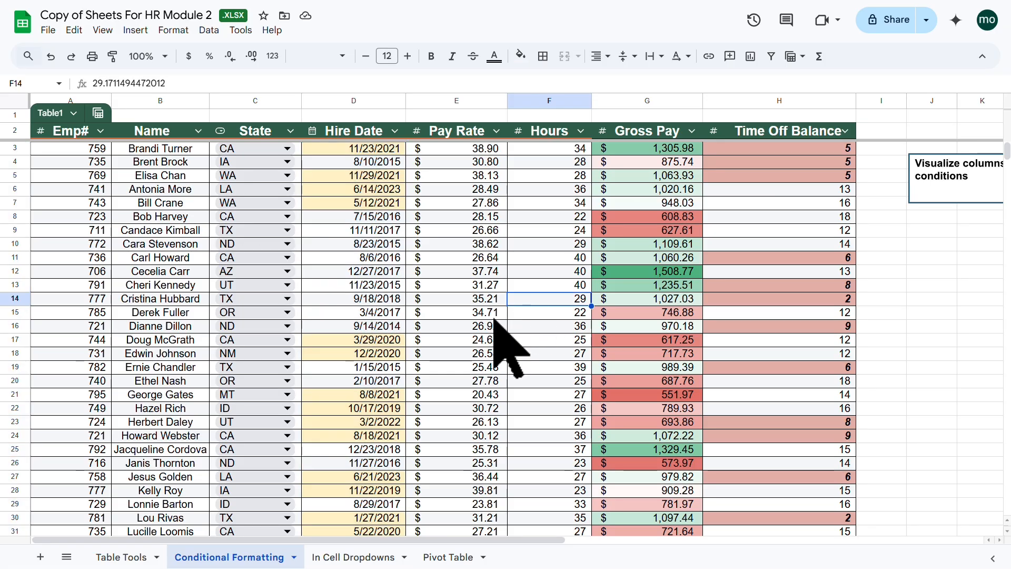
Examine the conditional formatting highlights in the Hire Date, Gross Pay and Time Off Balance columns through all table rows
scroll(495, 317, down, 10)
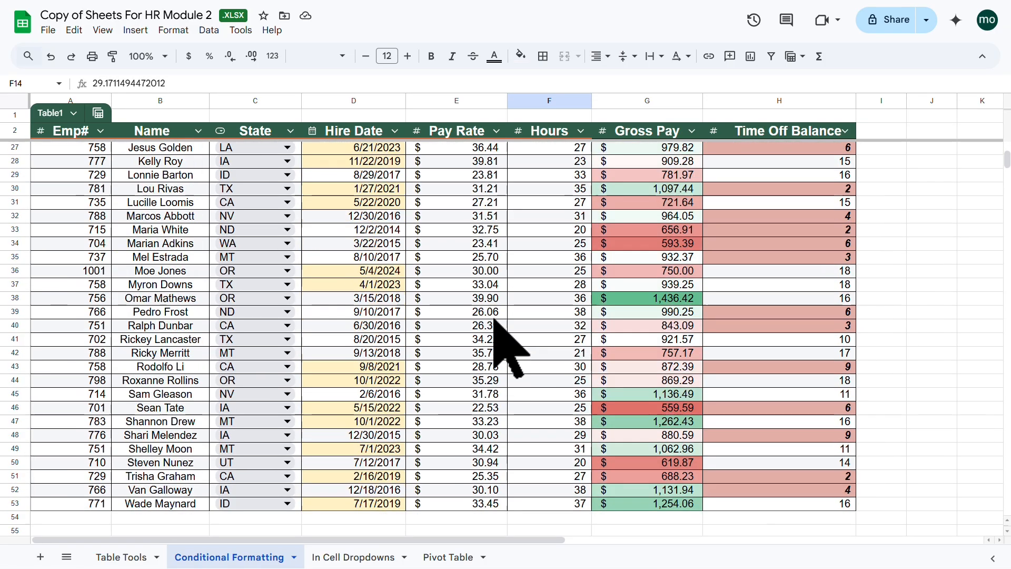
scroll(495, 318, up, 10)
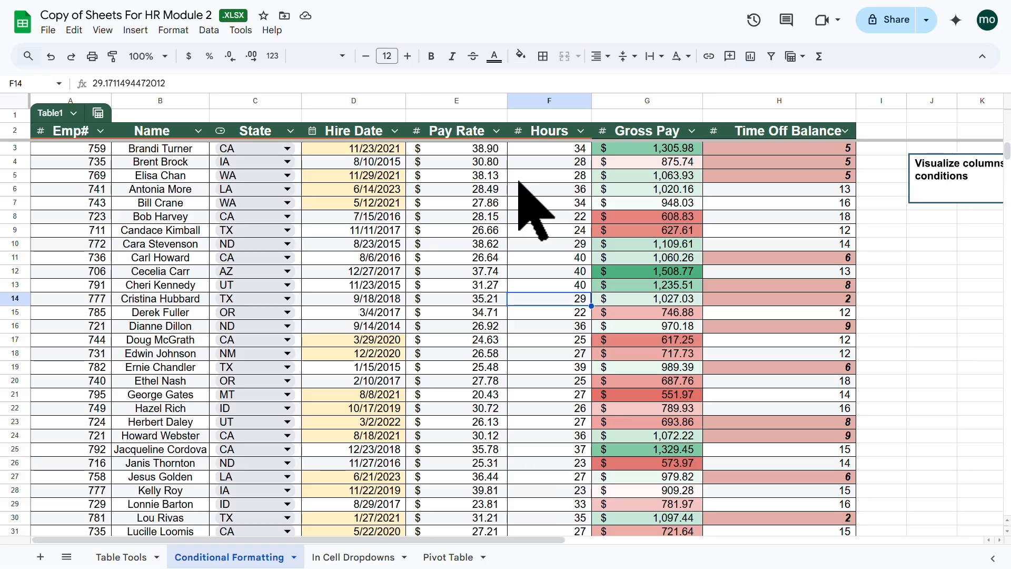
scroll(508, 203, down, 8)
scroll(498, 195, up, 6)
scroll(495, 177, up, 2)
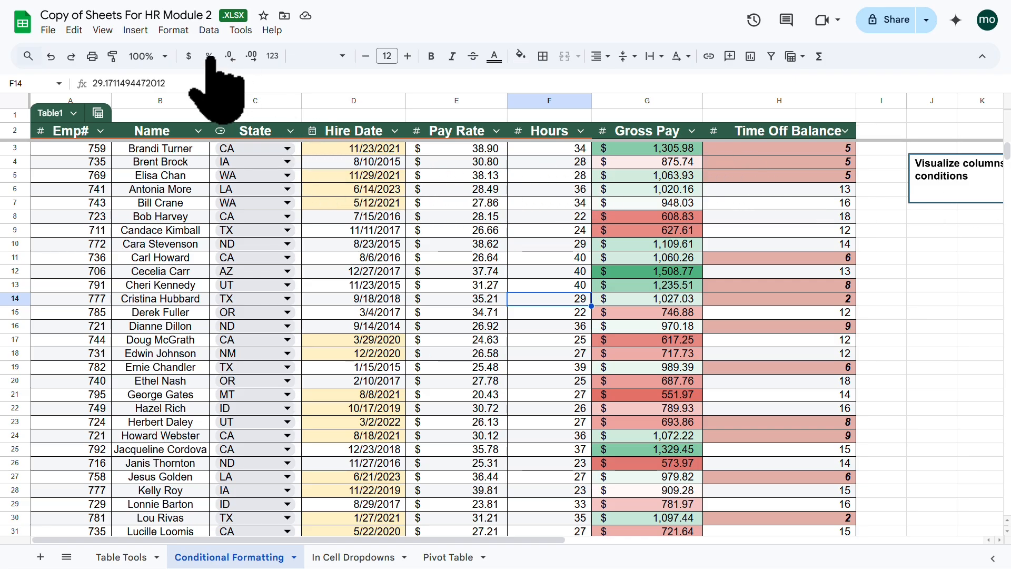
Start a conditional formatting rule on cell F14, switch it to the default color scale and close the rules
click(169, 31)
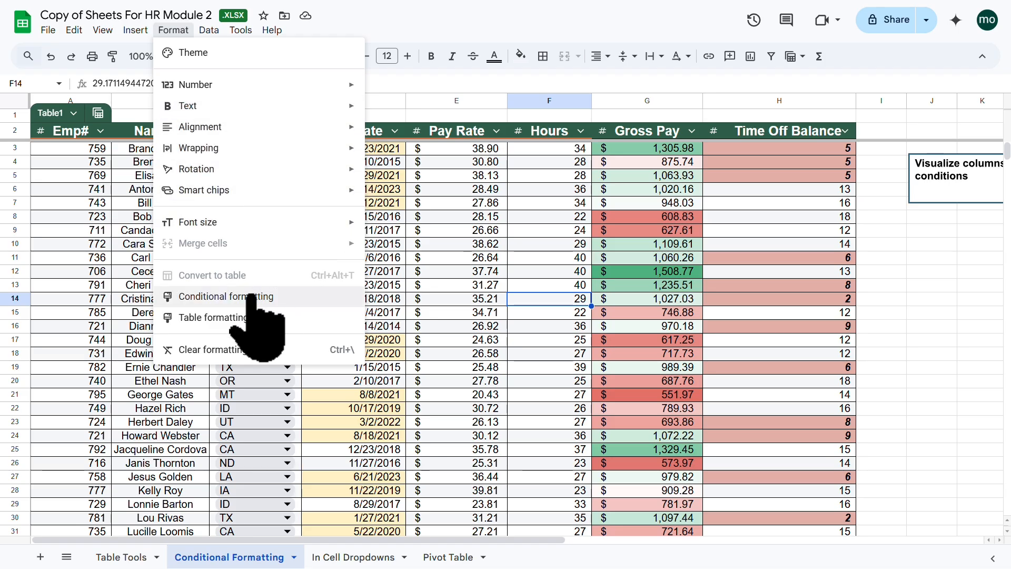
click(284, 294)
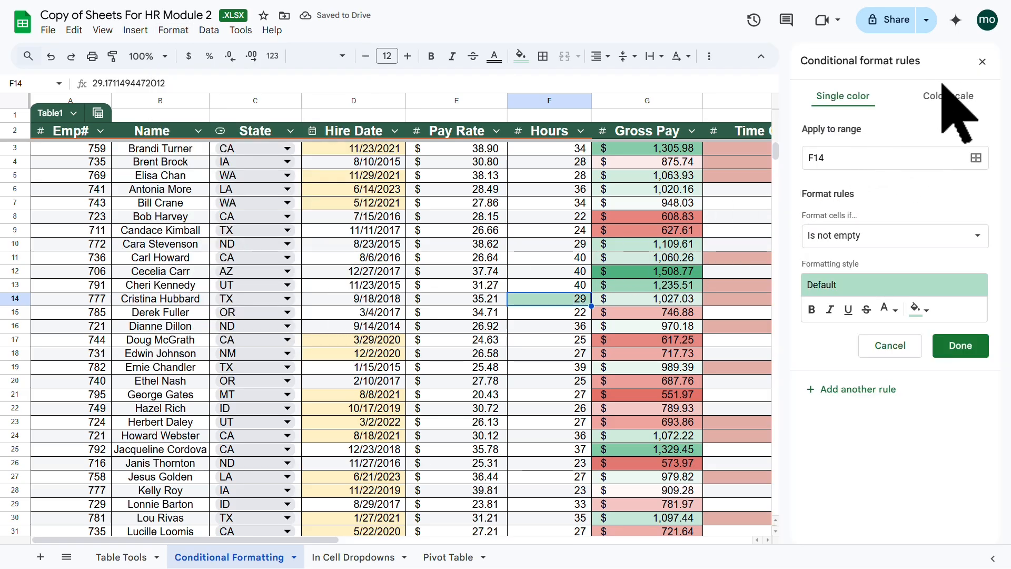
click(651, 168)
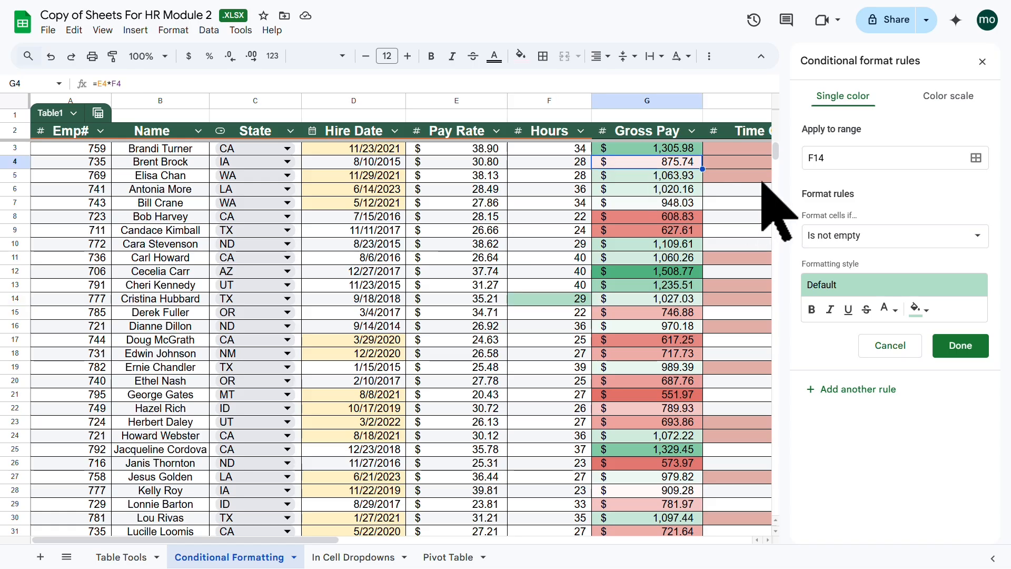
click(745, 175)
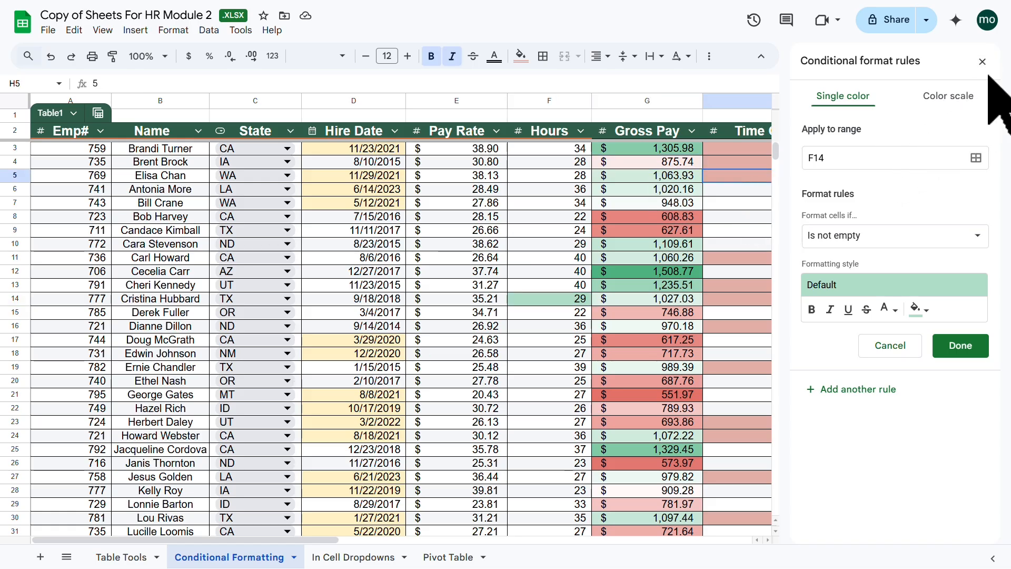
click(945, 95)
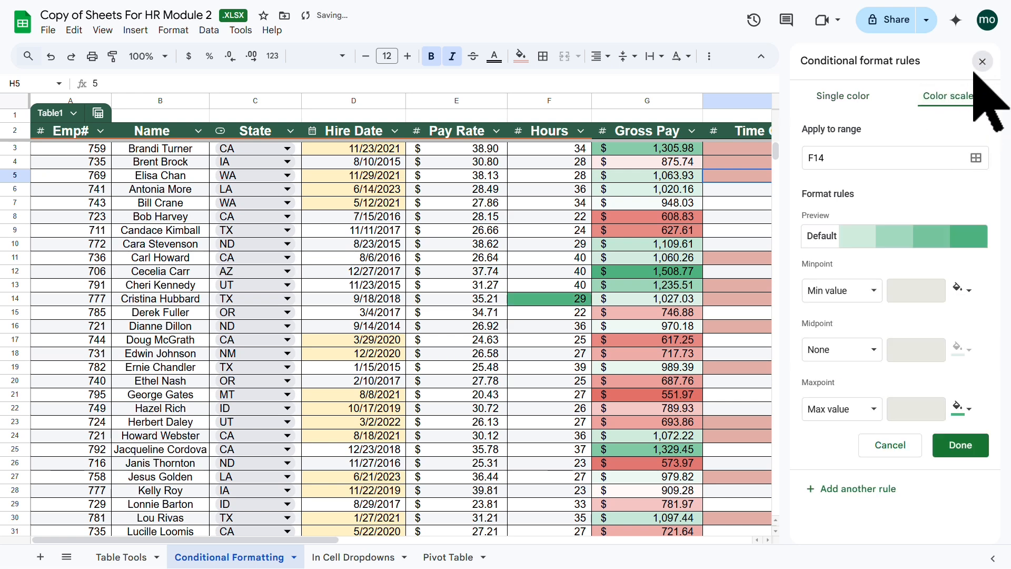
click(982, 61)
click(742, 258)
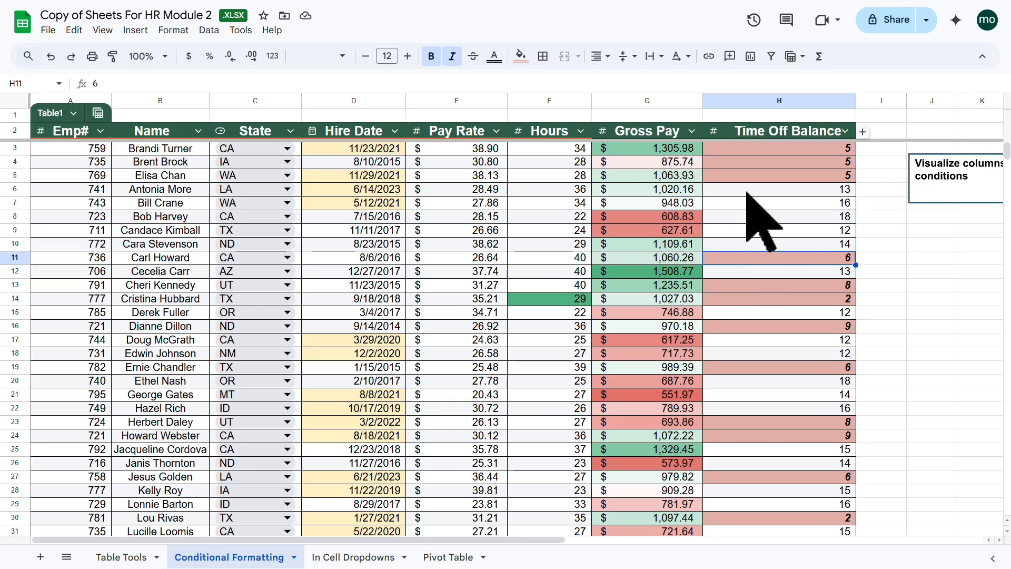
Review the conditional formatting rules for Hire Date, Gross Pay and Time Off Balance, open the Time Off Balance rule's settings, and close the rules
click(365, 178)
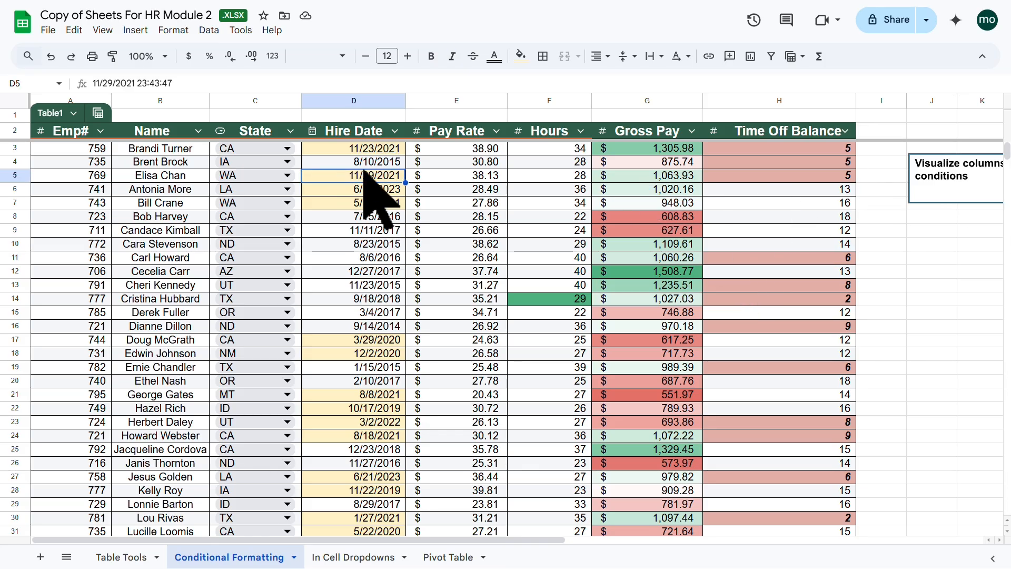
click(211, 31)
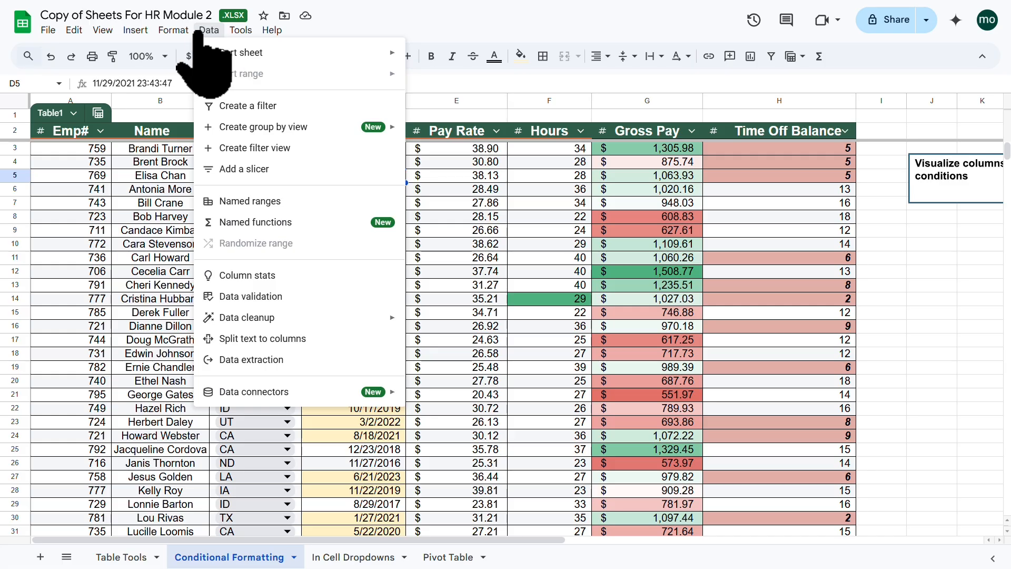
mouse_move(173, 31)
click(248, 297)
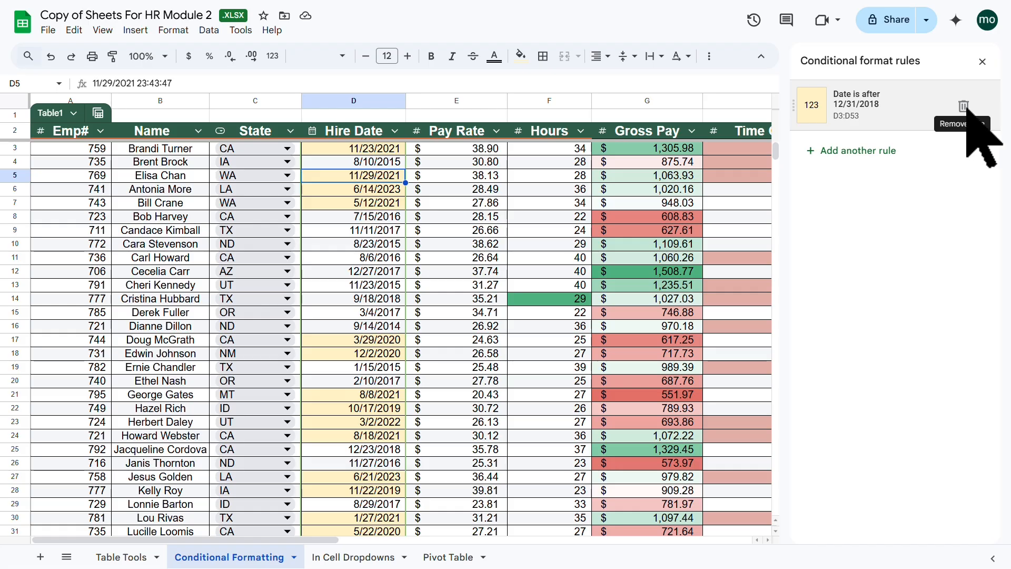
click(643, 178)
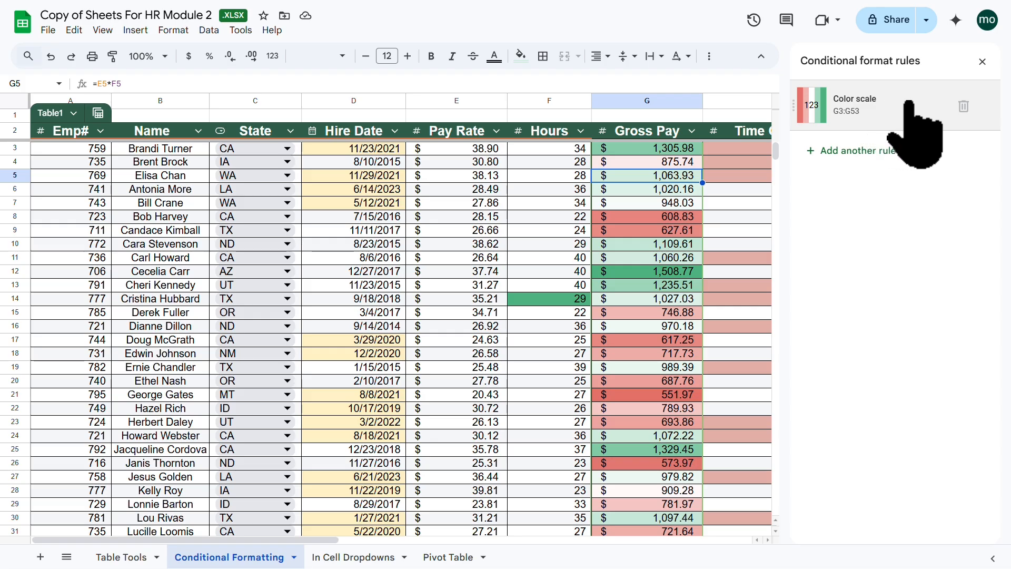
click(737, 162)
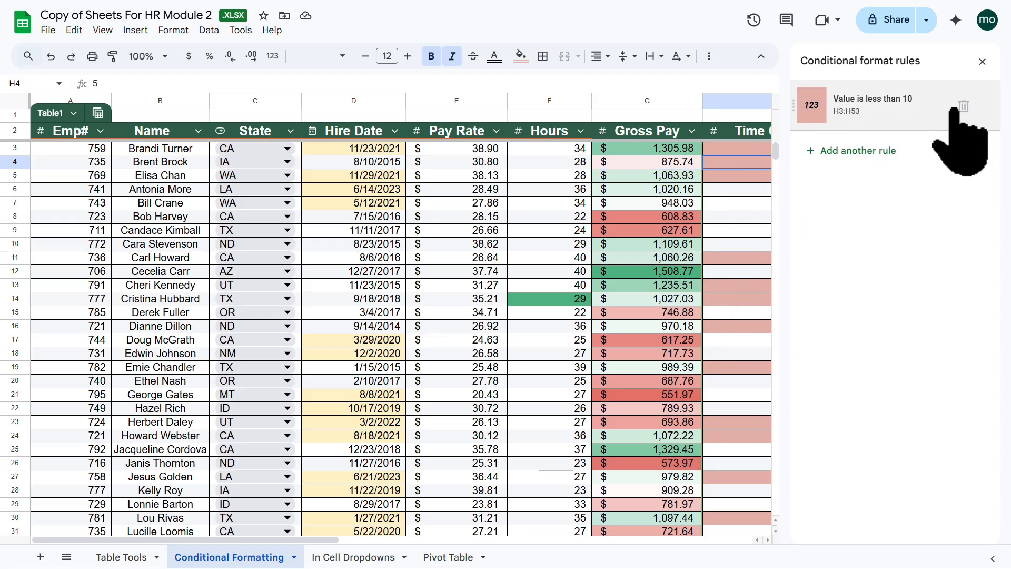
click(844, 113)
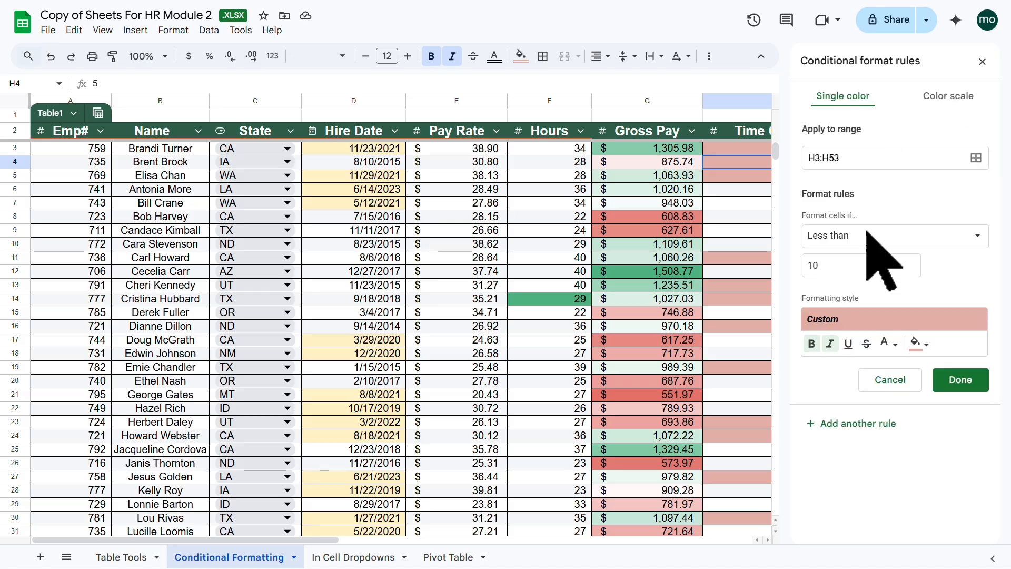
click(626, 189)
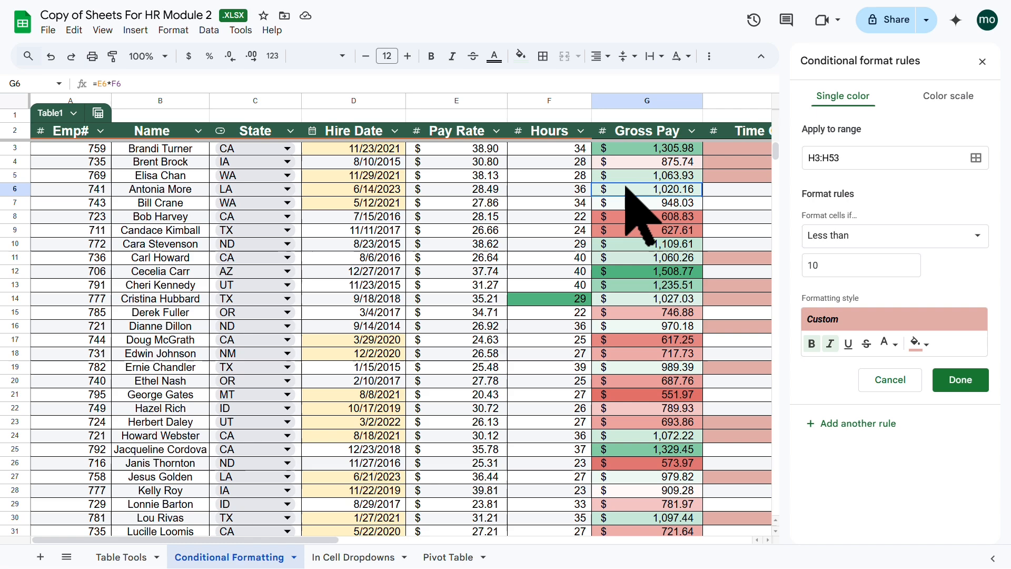
click(982, 62)
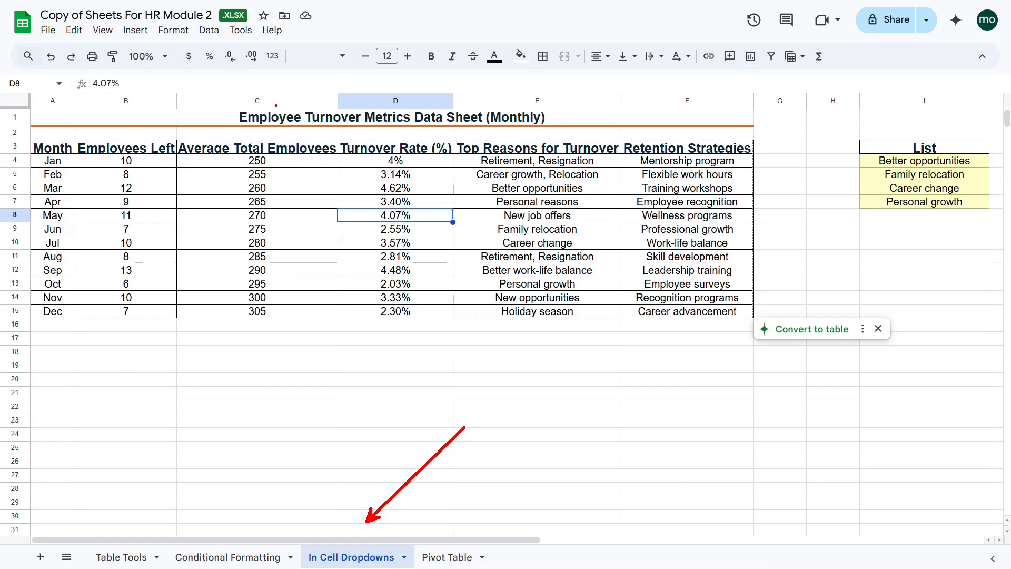
drag(270, 121, 477, 126)
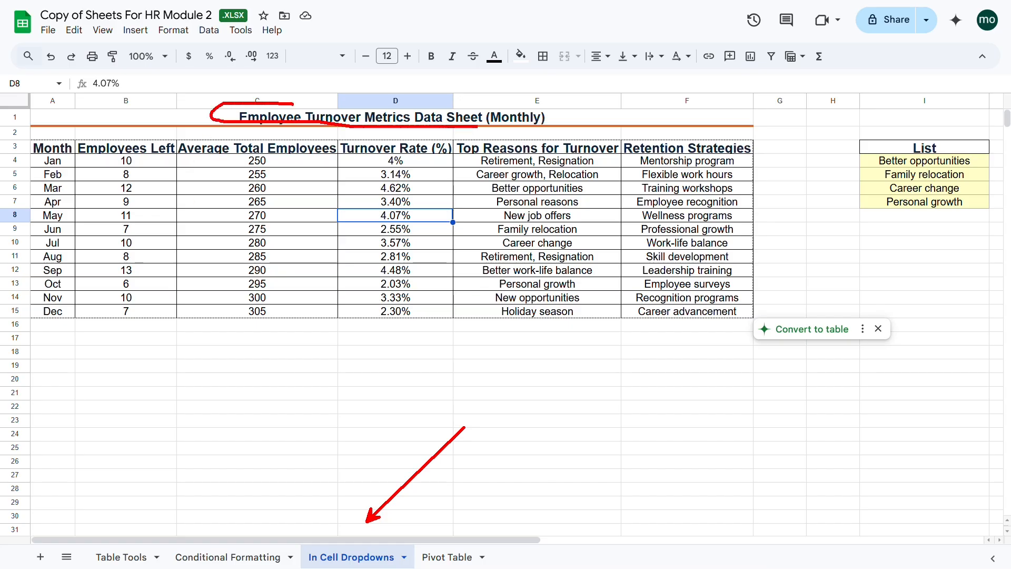
mouse_move(567, 125)
mouse_down()
mouse_move(416, 103)
mouse_move(297, 104)
mouse_up()
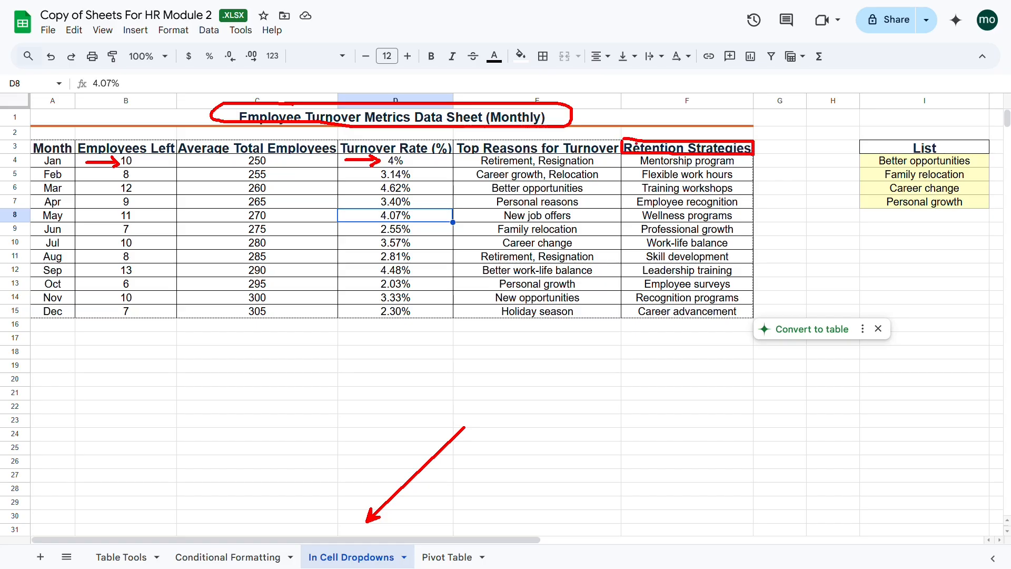
key(Escape)
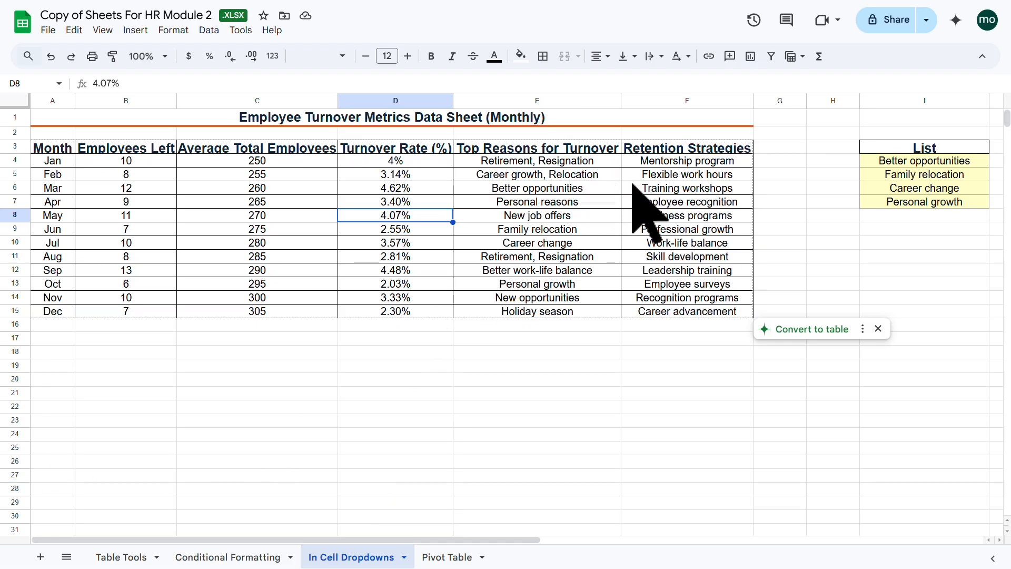
click(562, 188)
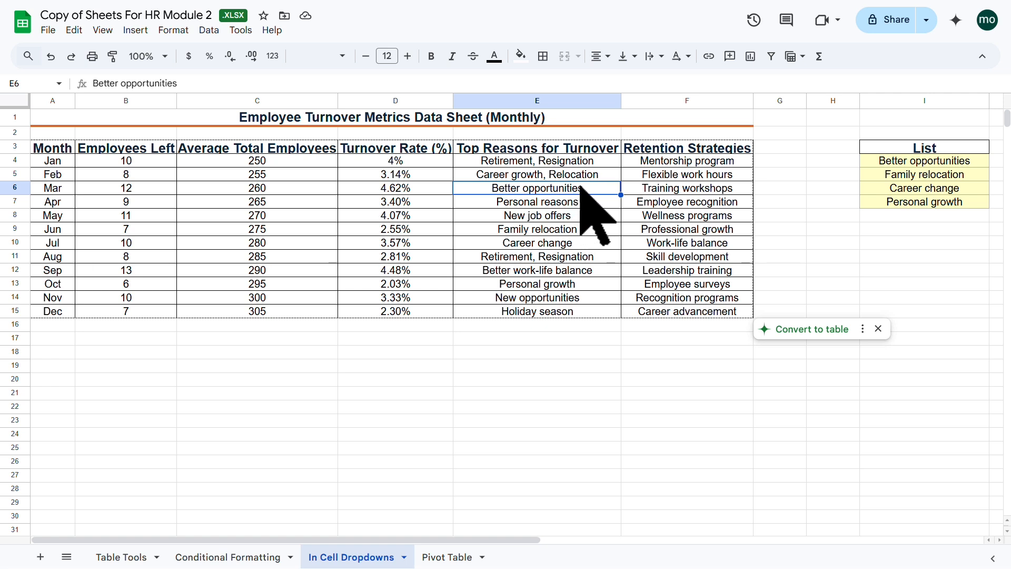
click(719, 188)
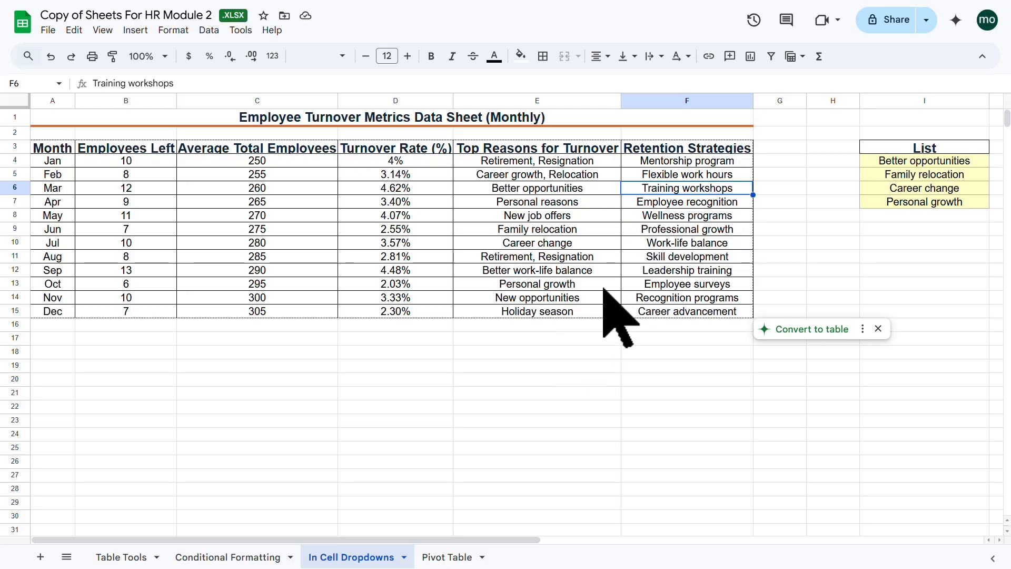
click(599, 163)
click(596, 174)
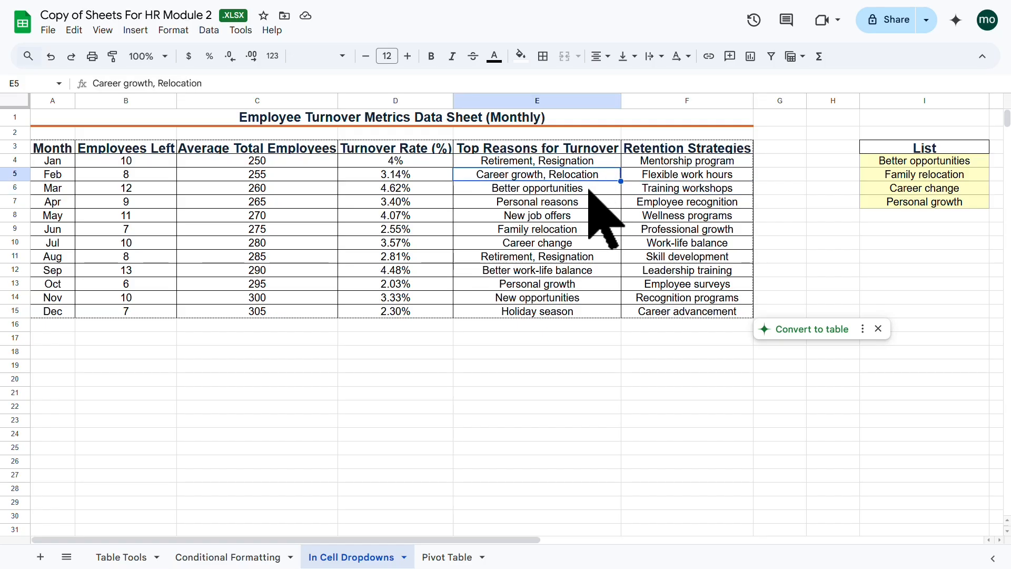
click(589, 190)
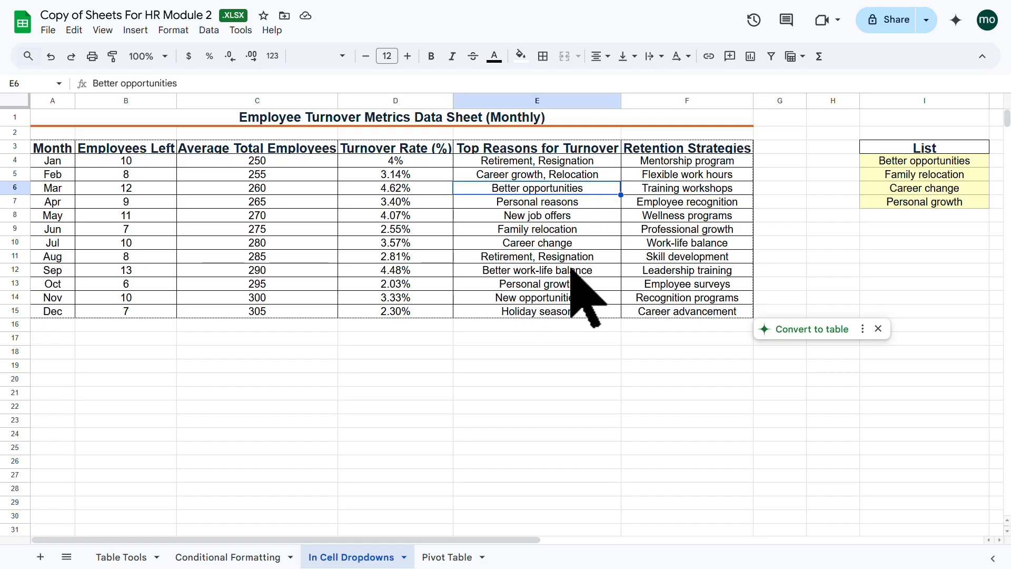
List the unique turnover reasons from E4:E15 in cell E19 with the UNIQUE function
click(536, 365)
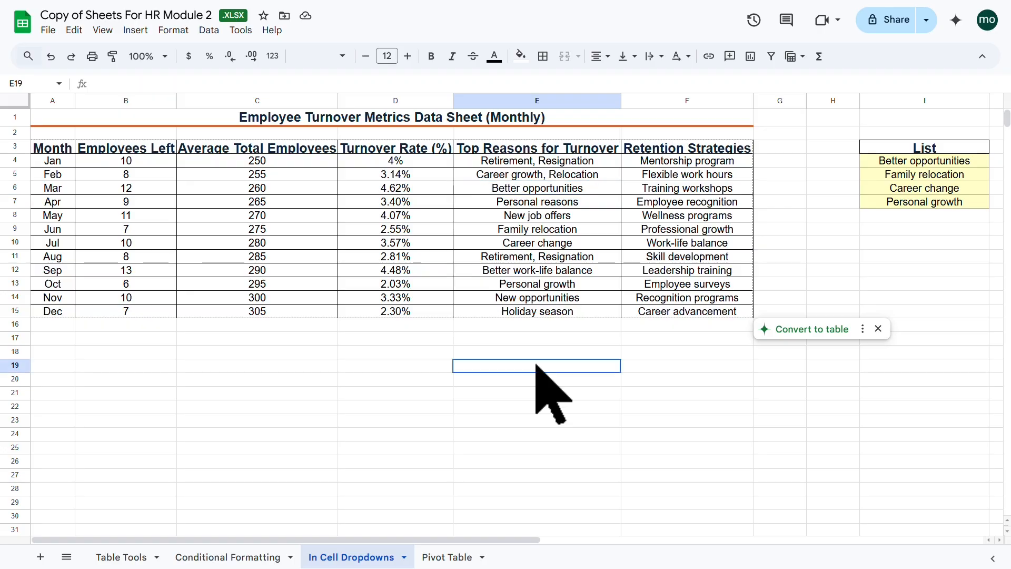
text(=unique)
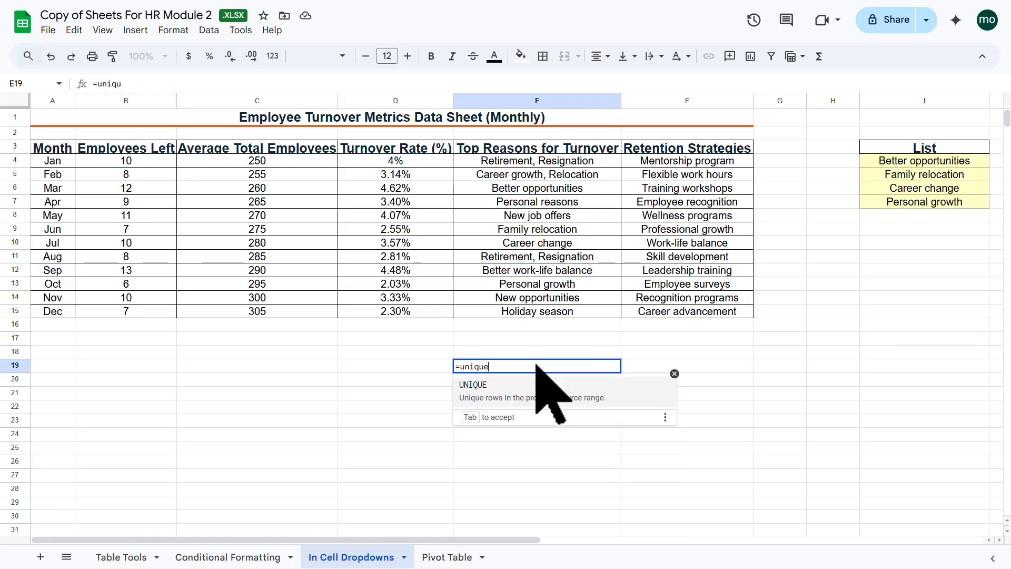
key(Tab)
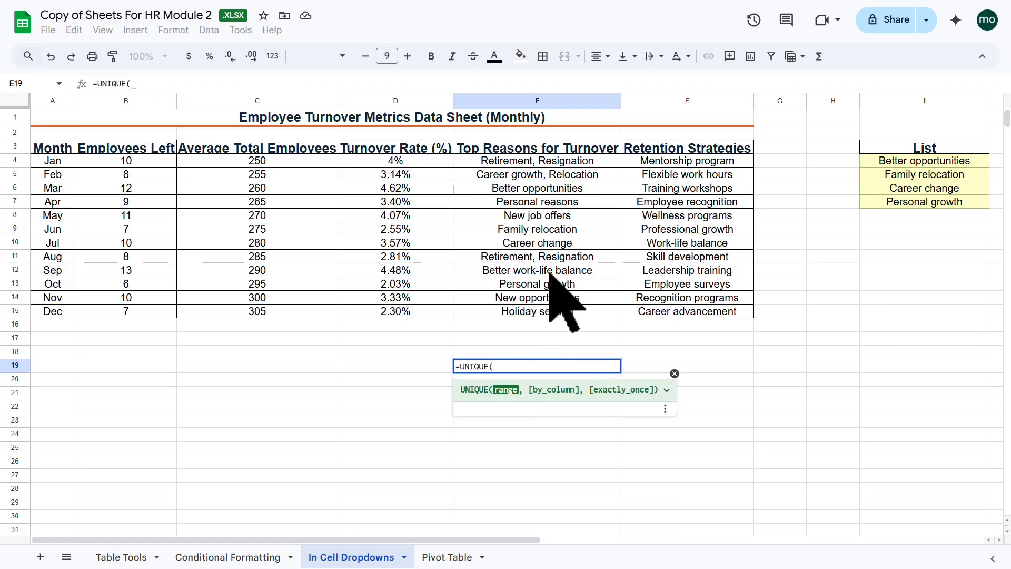
drag(566, 162, 548, 308)
key(Return)
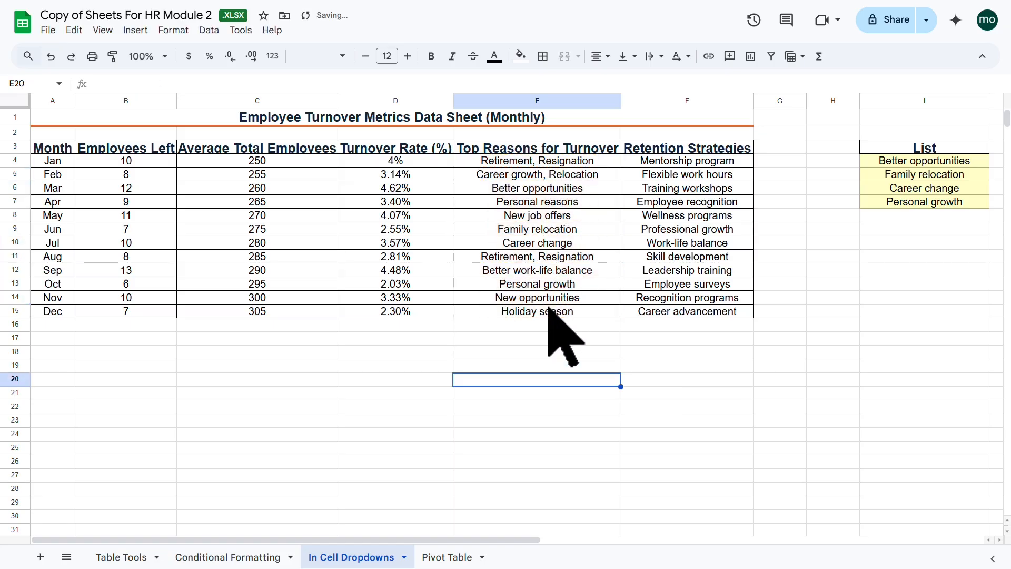
Compare the unique list in E19:E29 with the original turnover reasons in E4:E15
click(685, 355)
drag(606, 371, 579, 503)
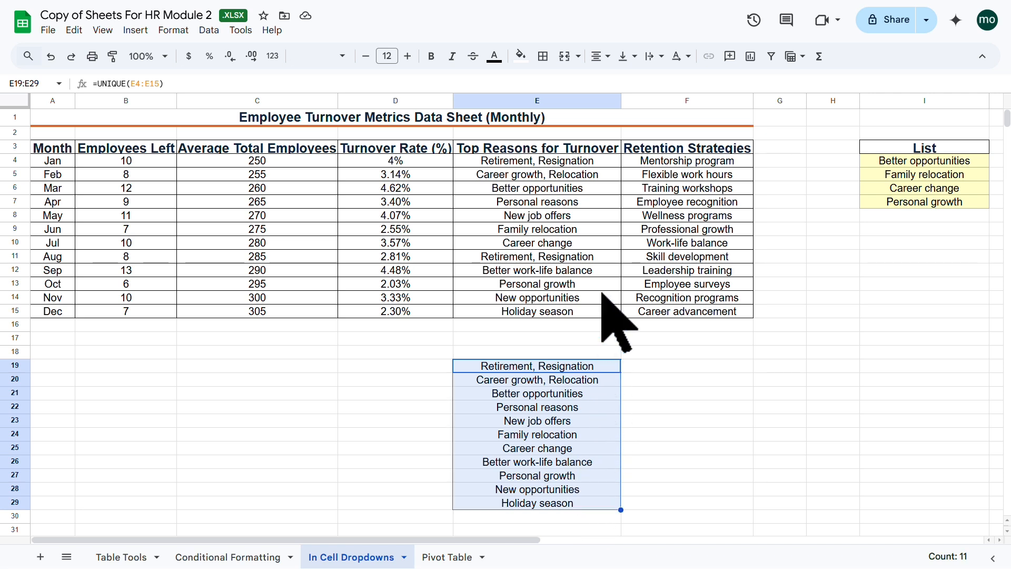
click(649, 203)
drag(598, 160, 586, 311)
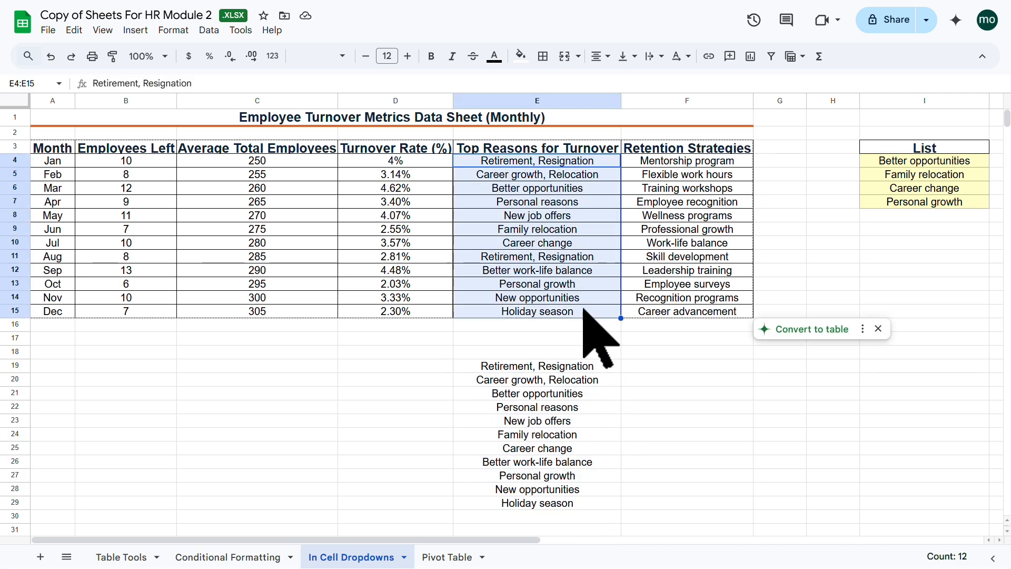
Delete the UNIQUE formula in cell E19 to remove the list below the table
click(594, 366)
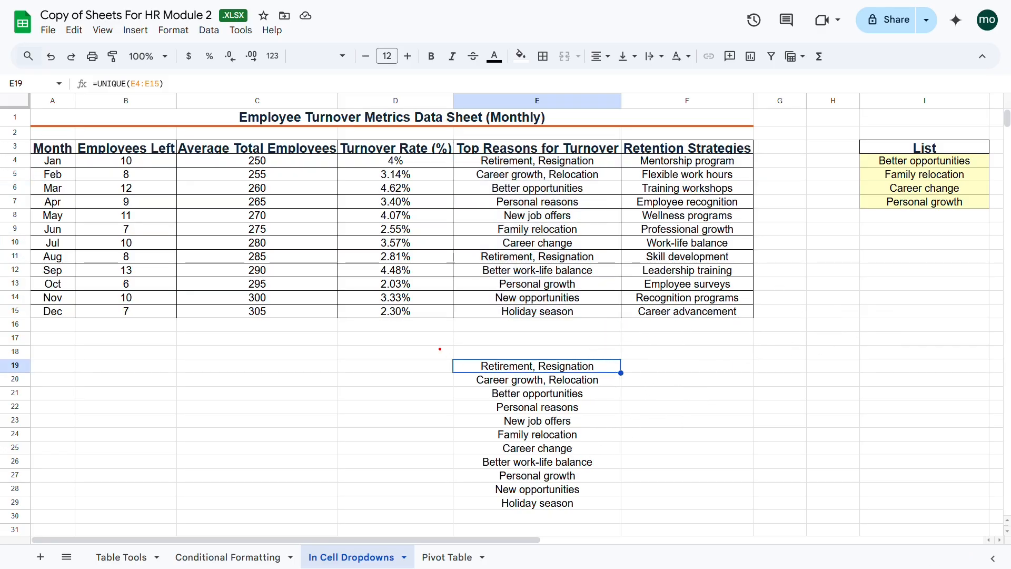
mouse_move(439, 348)
mouse_down()
mouse_move(593, 490)
mouse_move(641, 502)
mouse_up()
mouse_move(644, 403)
mouse_down()
mouse_move(812, 307)
mouse_move(846, 176)
mouse_up()
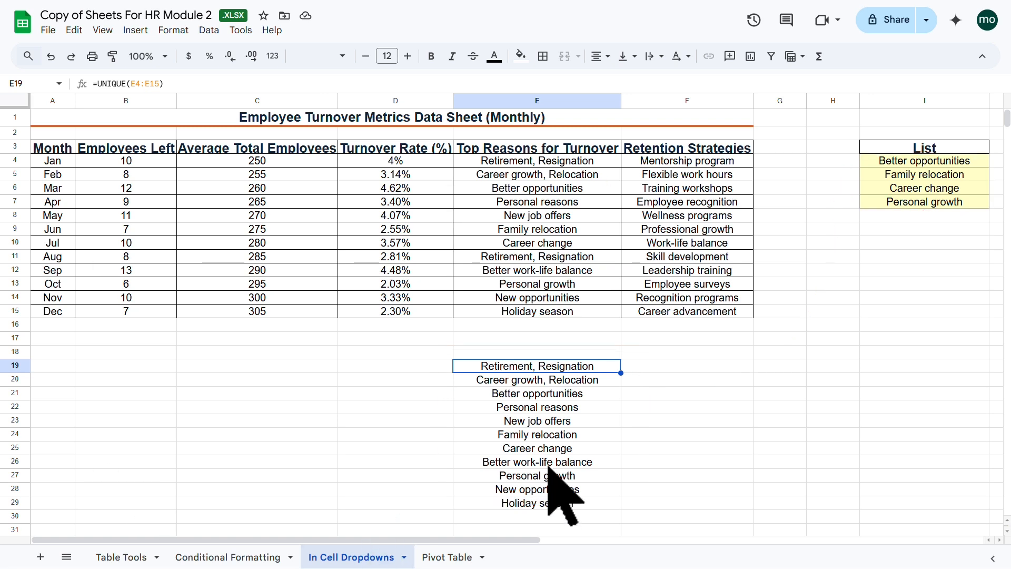
key(Delete)
click(671, 256)
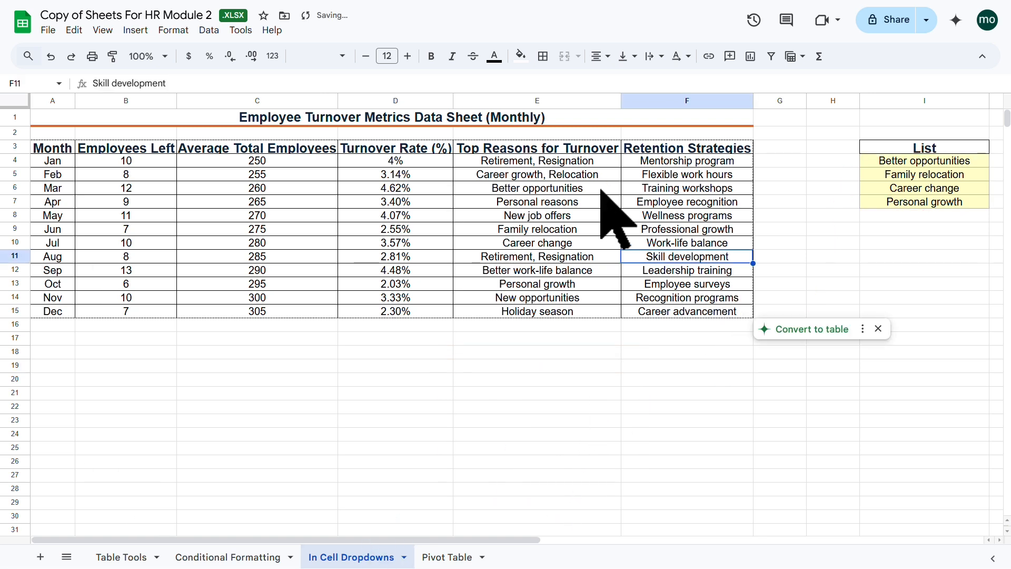
Clear the existing entries from the Top Reasons for Turnover column, cells E4:E15
click(576, 160)
click(590, 204)
drag(576, 160, 555, 311)
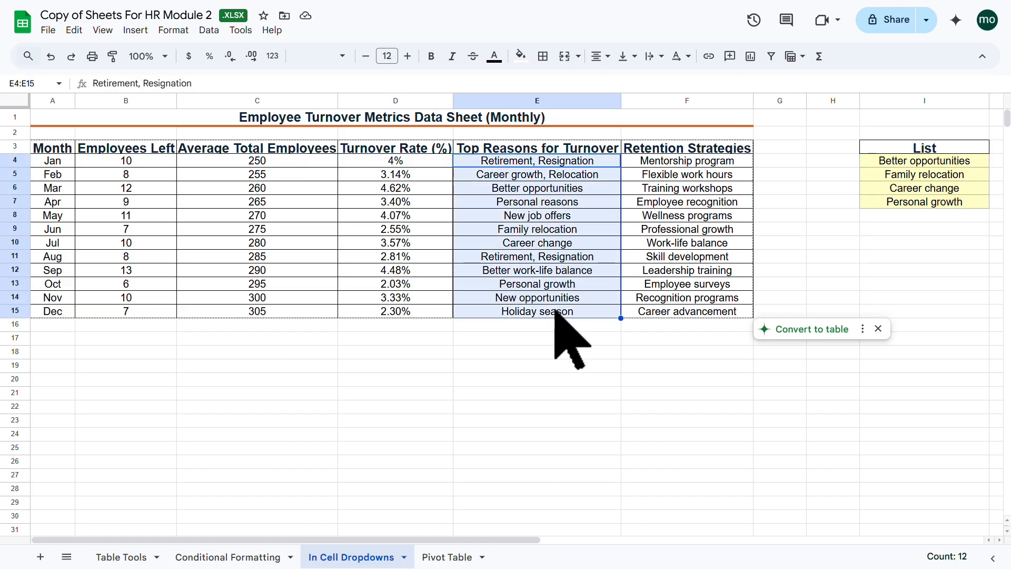
key(Delete)
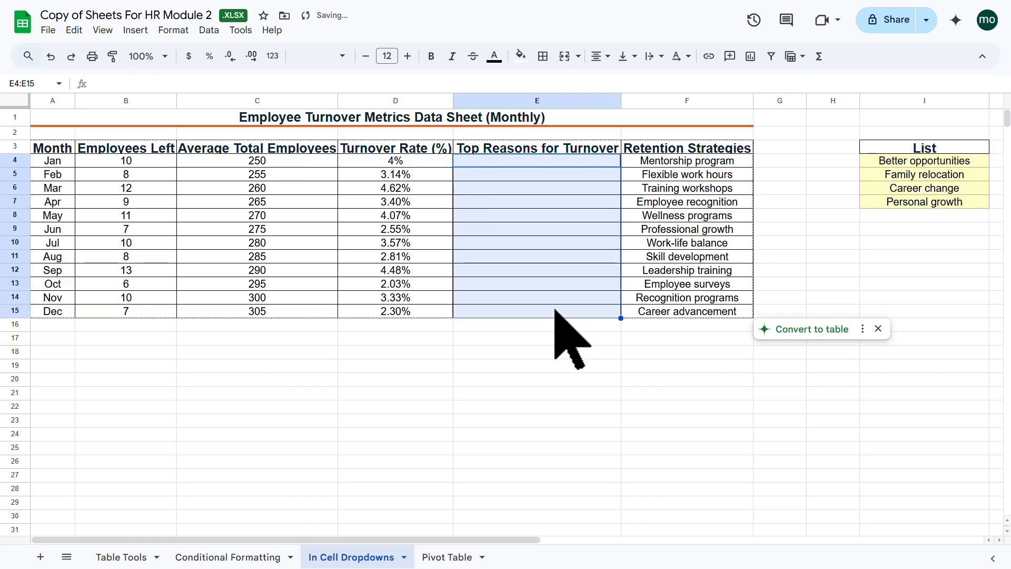
Insert a dropdown into the empty Top Reasons for Turnover cells E4:E15
click(679, 203)
drag(585, 161, 558, 308)
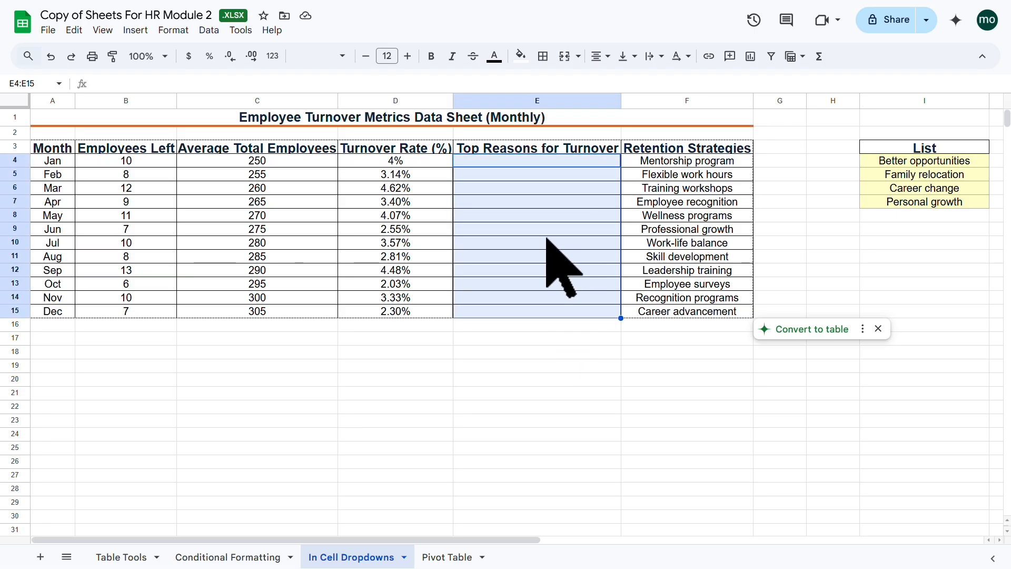
click(136, 30)
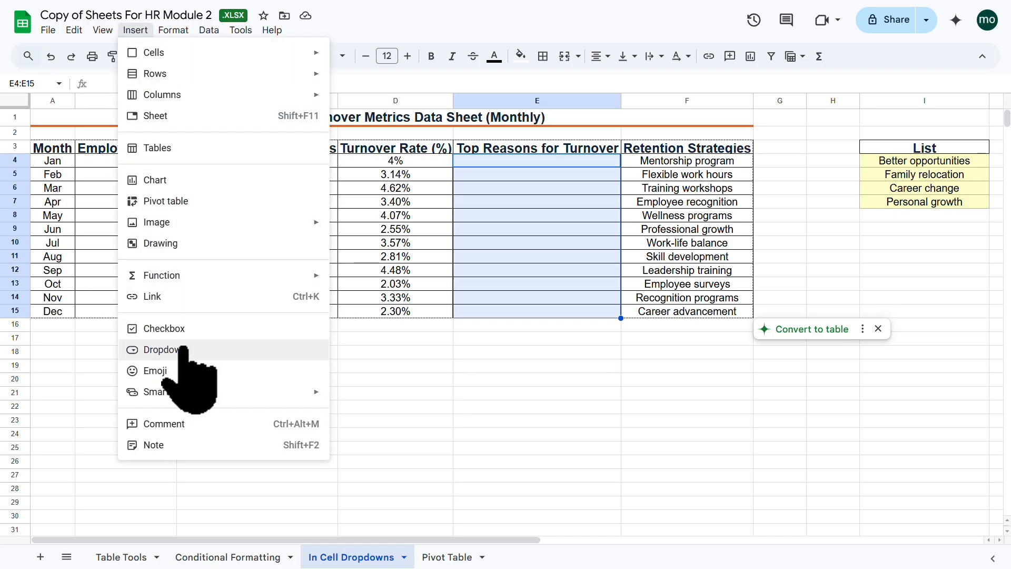
click(170, 347)
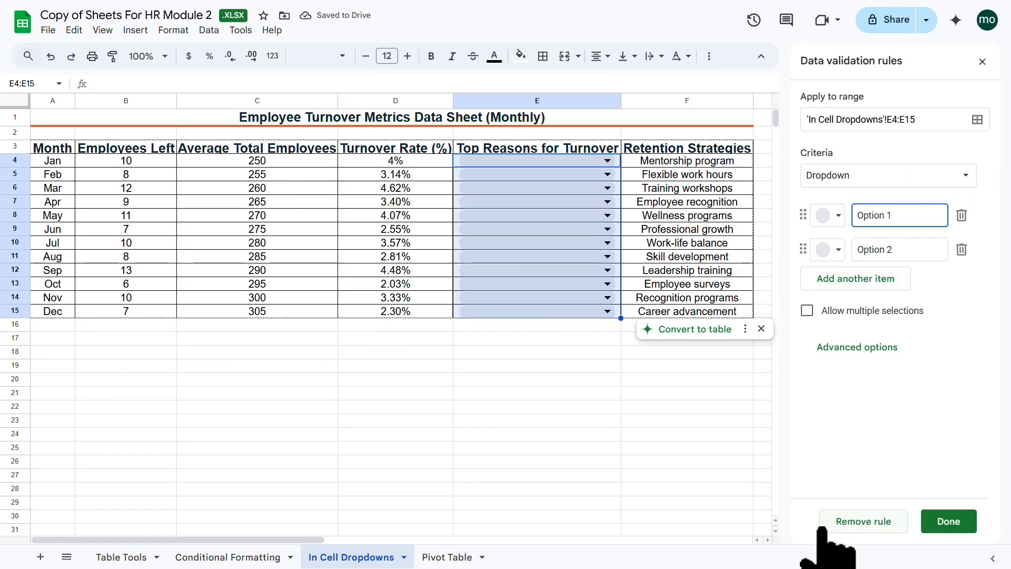
Set the validation rule's criteria to Dropdown (from a range)
click(768, 539)
click(767, 539)
click(767, 540)
click(766, 539)
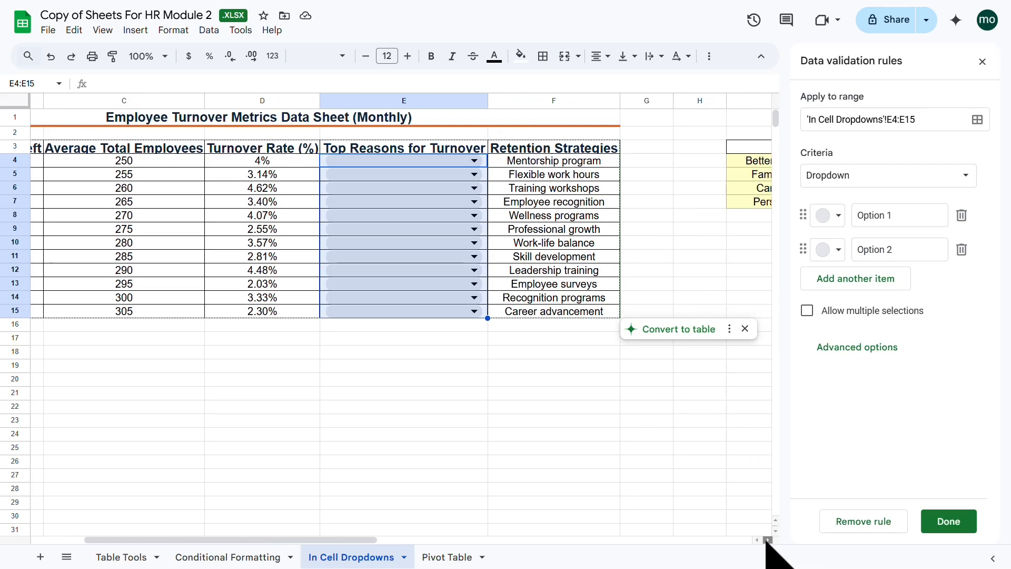
click(767, 540)
click(767, 539)
click(767, 540)
click(767, 539)
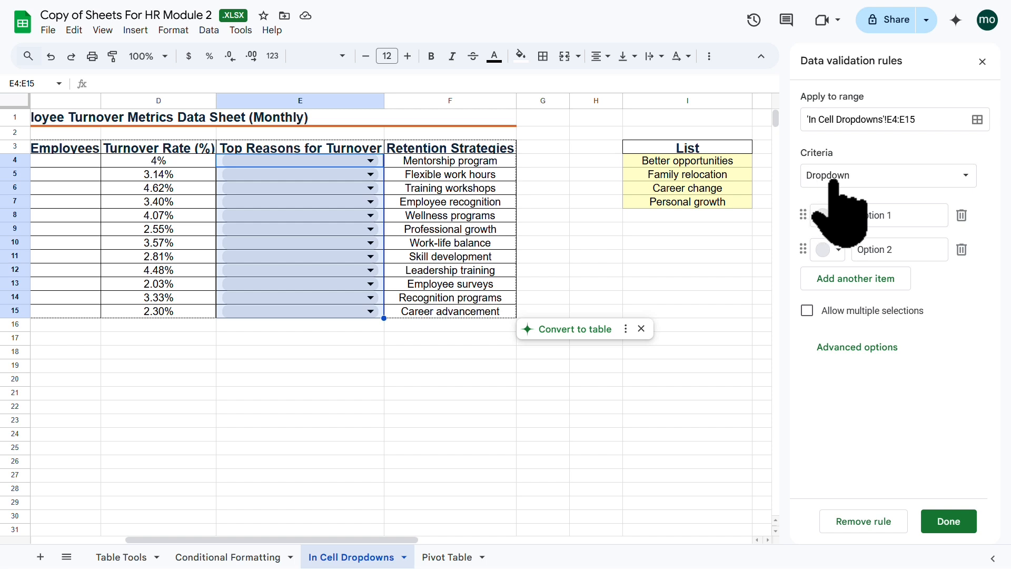
click(905, 217)
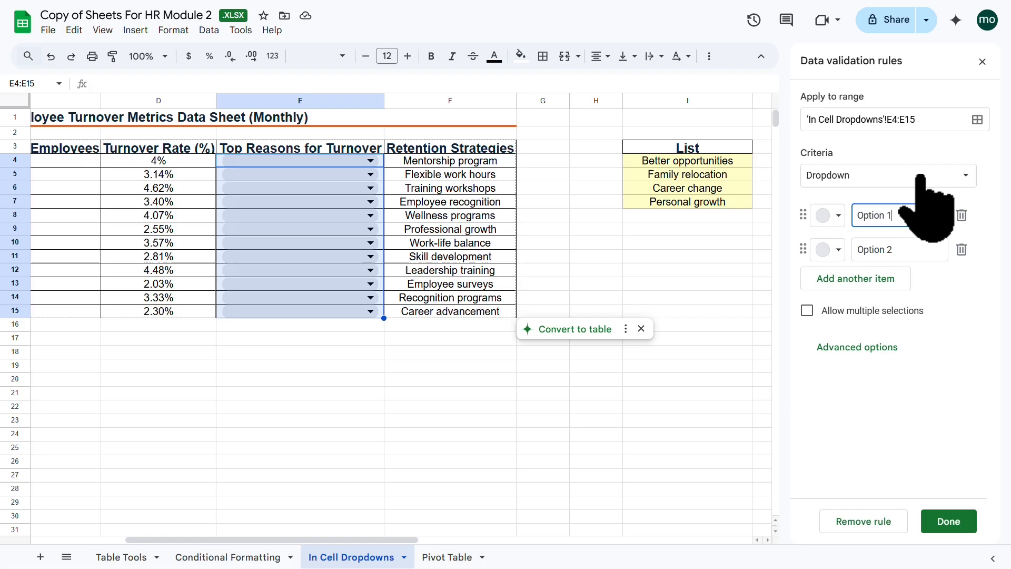
click(963, 178)
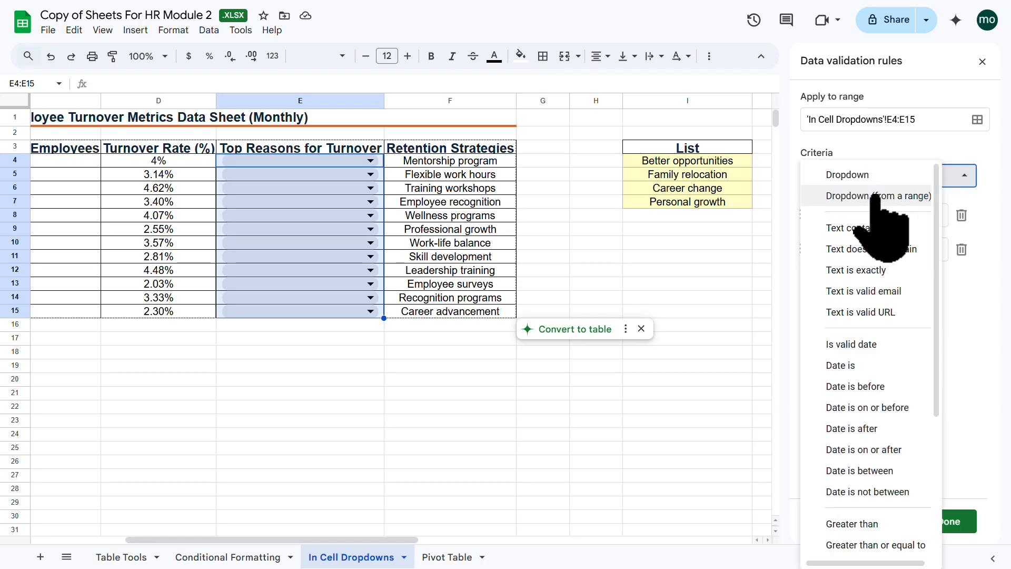
click(989, 189)
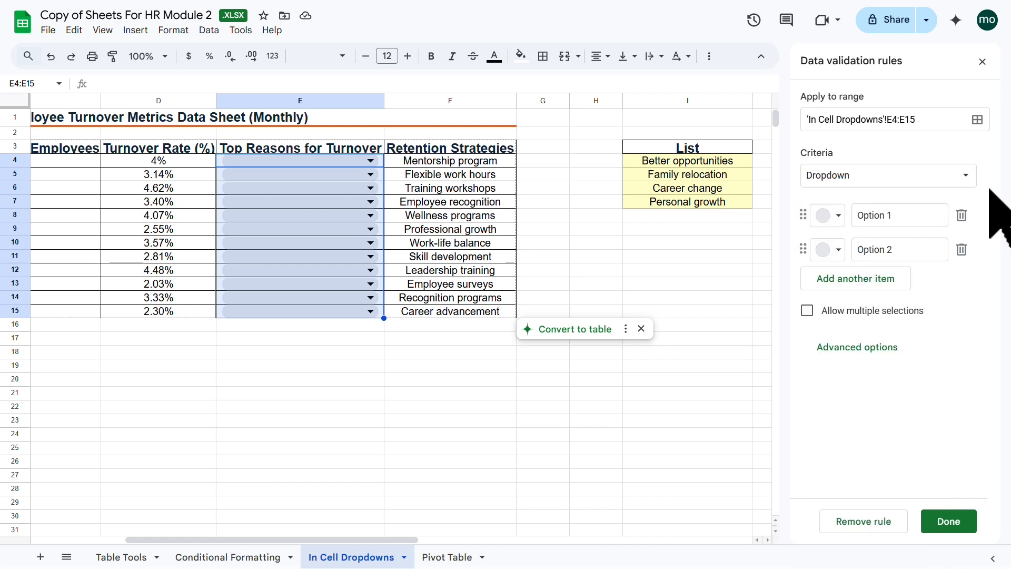
click(963, 177)
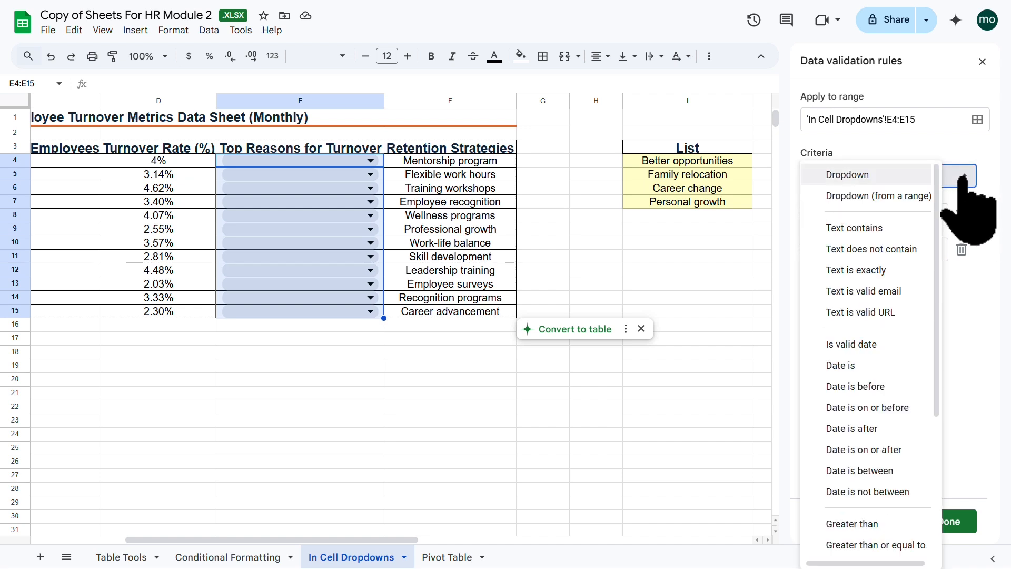
click(875, 197)
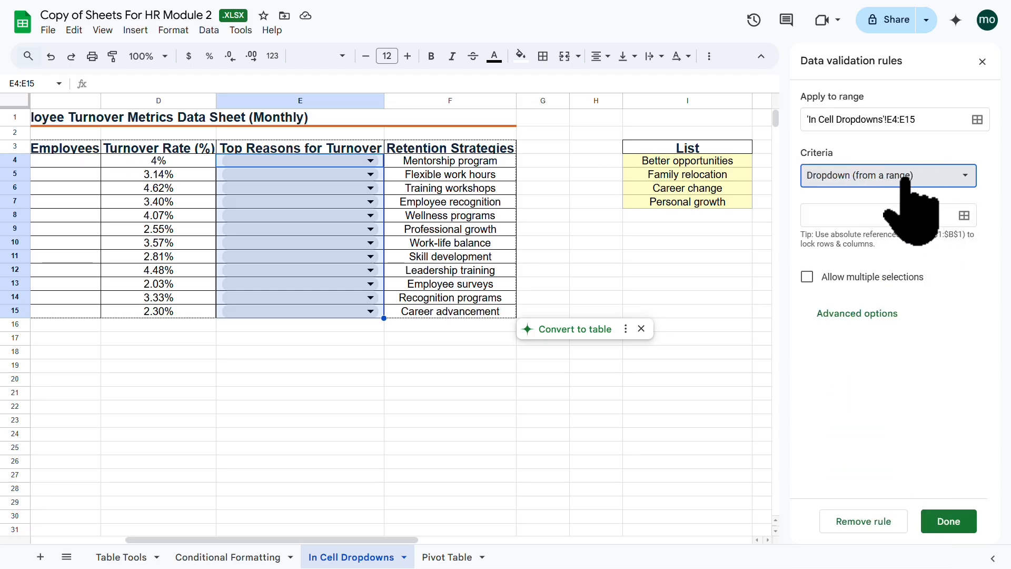
Use the reasons under the List heading, cells I4:I7, as the dropdown's source range
click(964, 215)
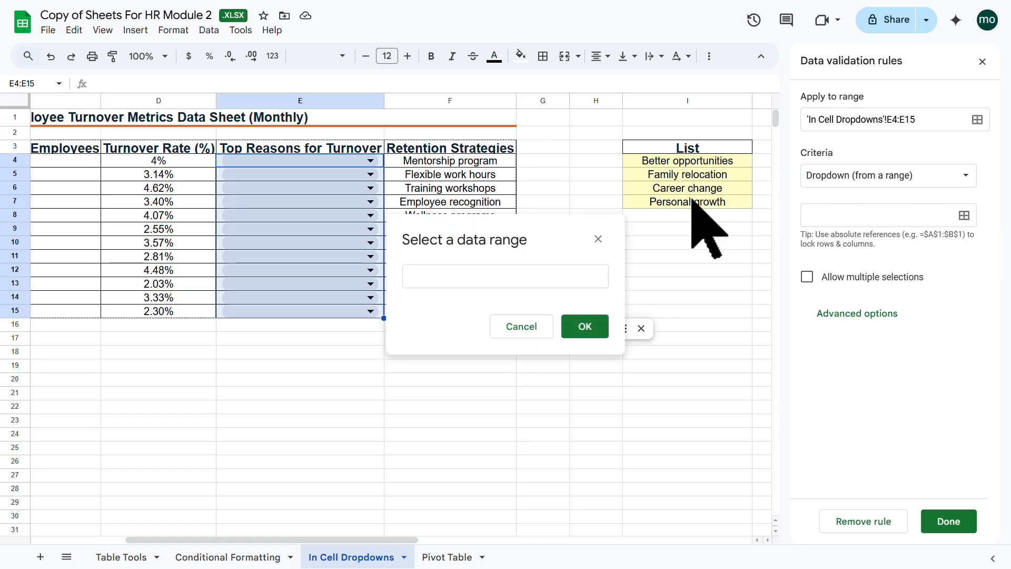
drag(693, 167, 694, 203)
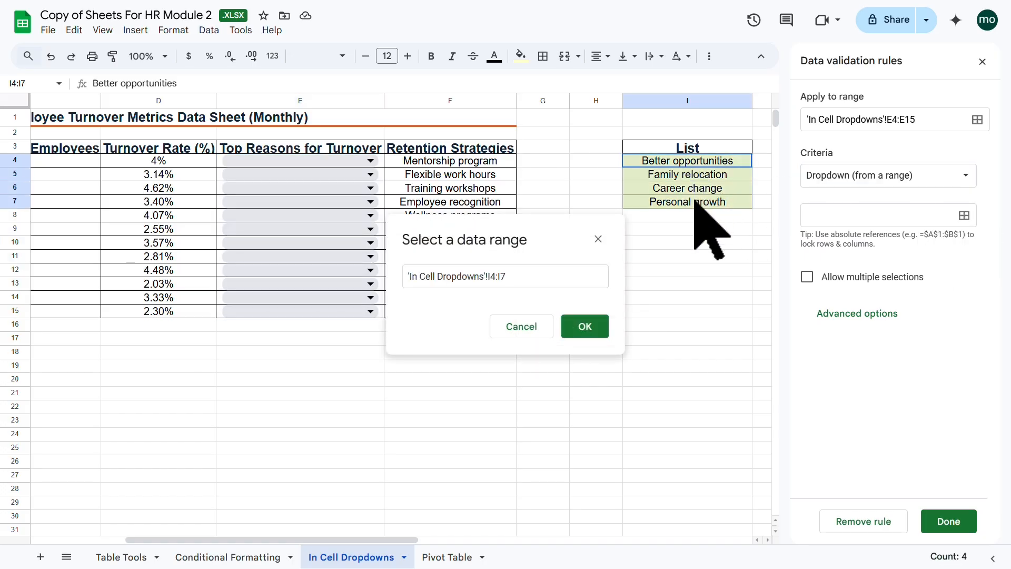
click(585, 327)
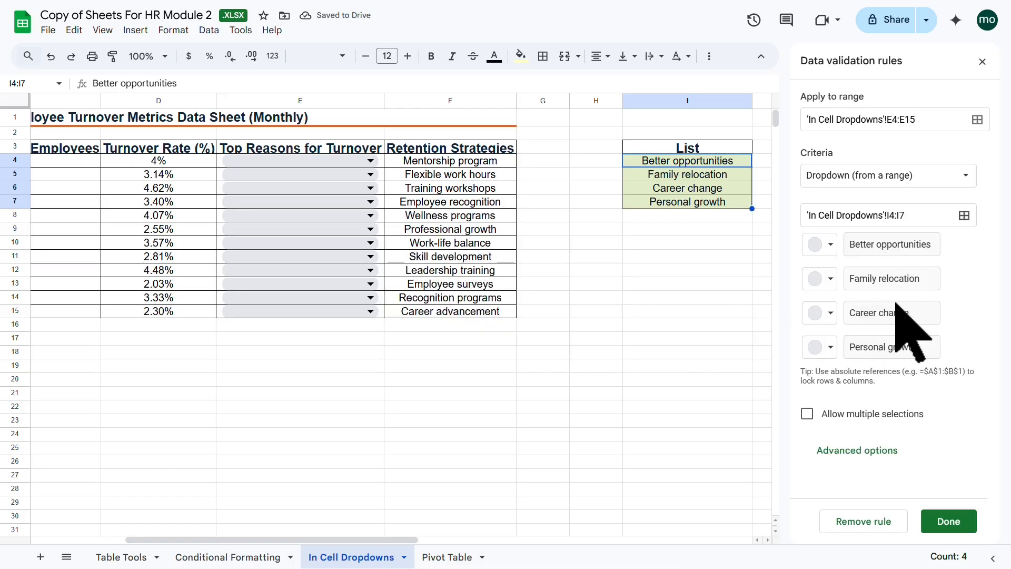
Colour the dropdown items: Better opportunities light red, Family relocation light orange, Career change light yellow and Personal growth light green
click(828, 244)
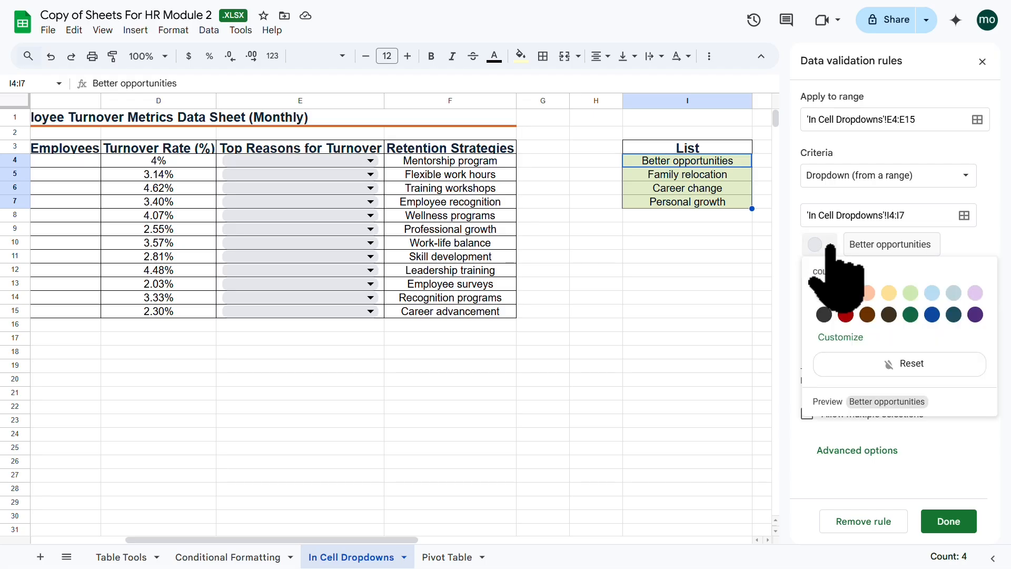
click(845, 293)
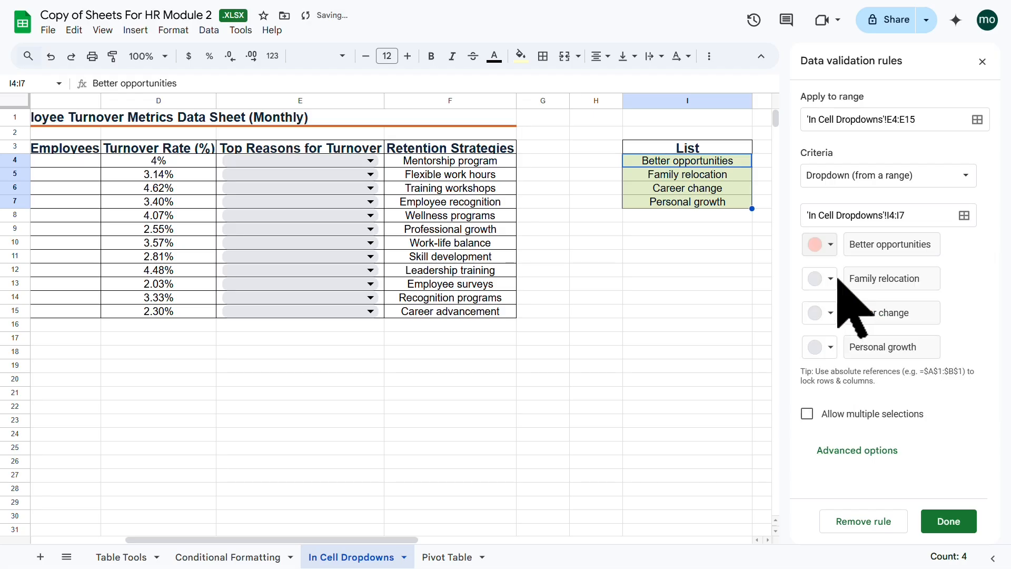
click(831, 278)
click(870, 326)
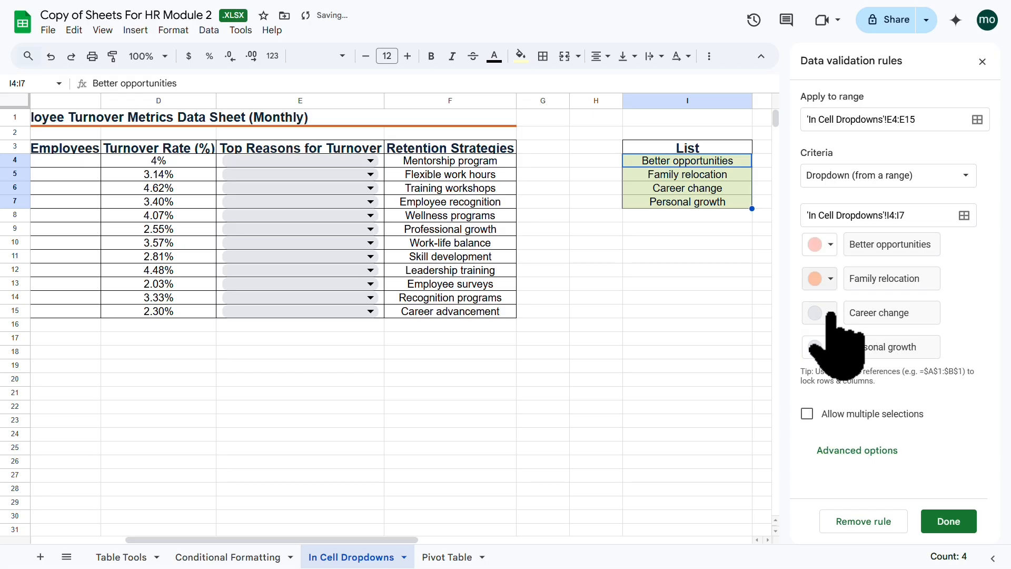
click(830, 313)
click(889, 360)
click(829, 346)
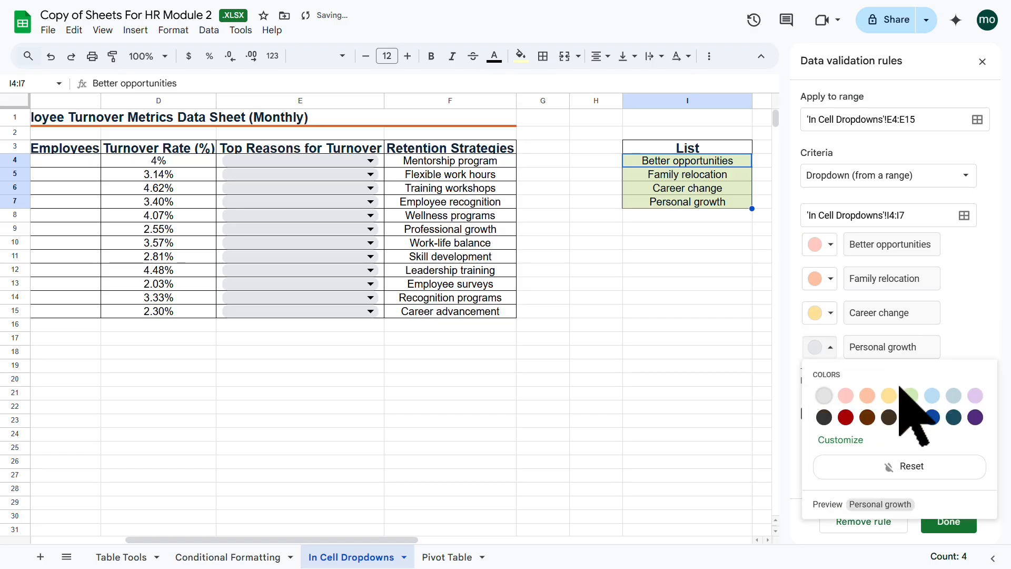
click(910, 396)
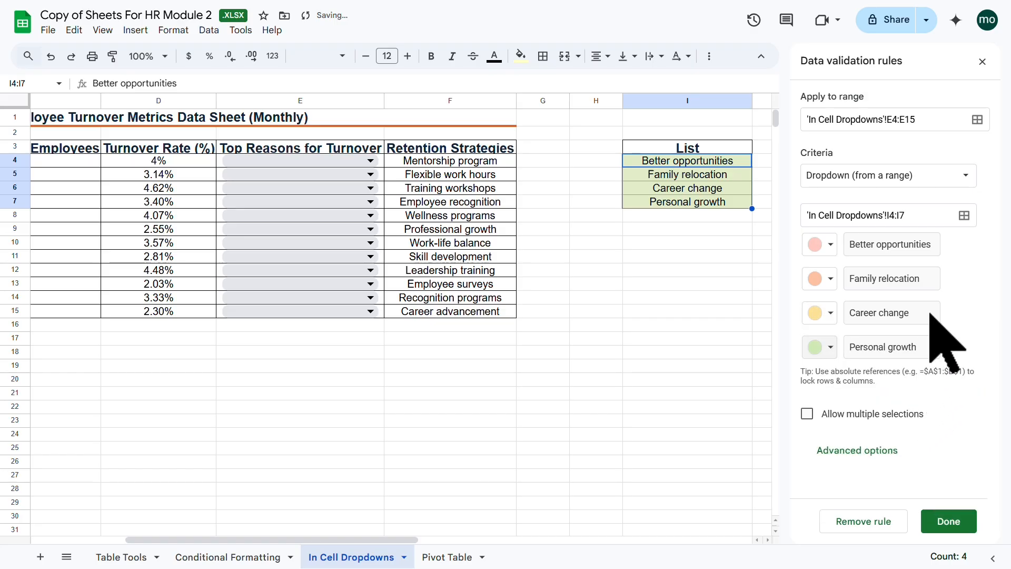
Expand the rule's advanced options and examine the invalid-data handling and display style settings
click(845, 451)
scroll(913, 352, down, 1)
scroll(914, 352, down, 5)
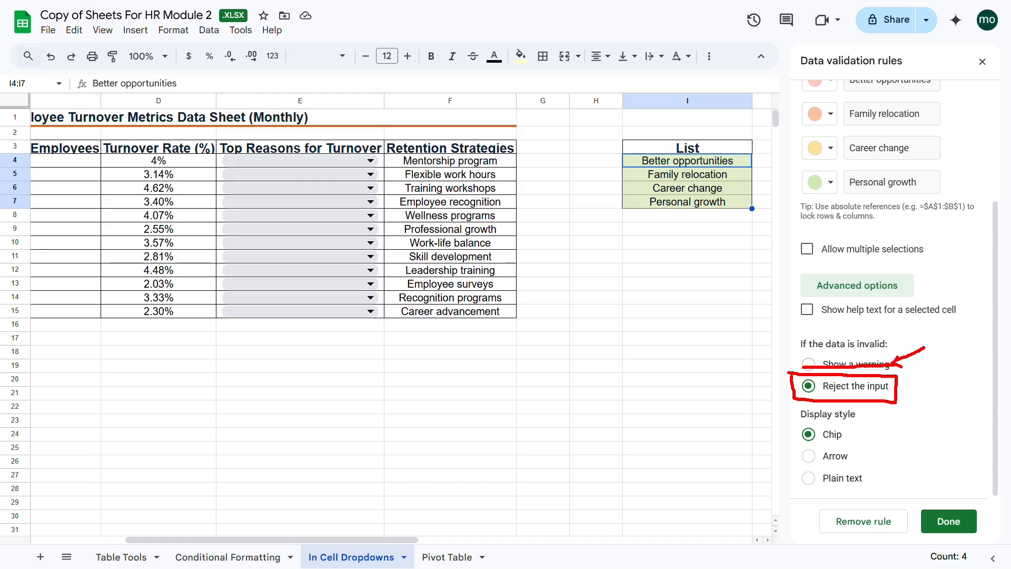
key(Escape)
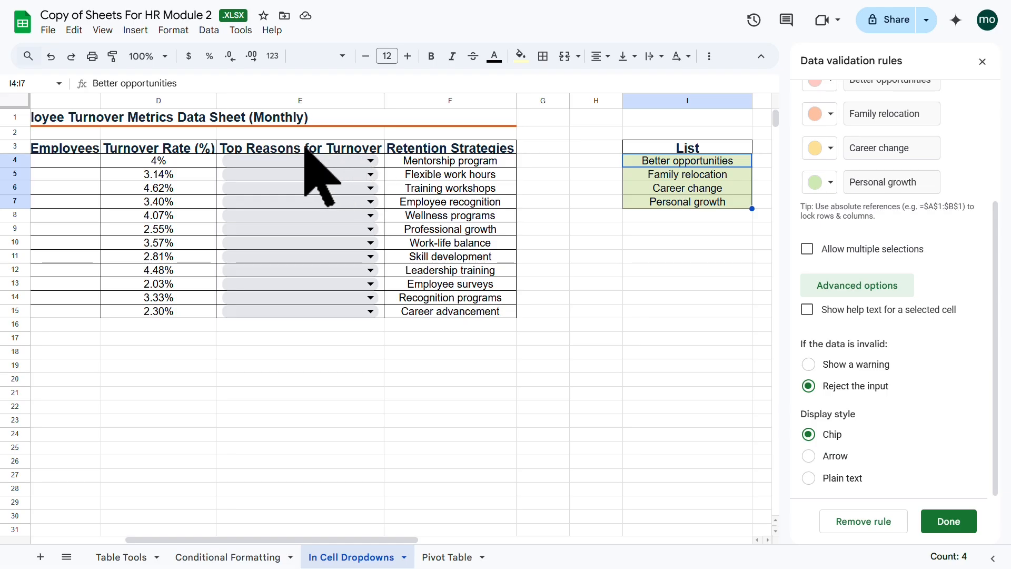
Preview the Arrow and Plain text display styles, set the style back to Chip and save the dropdown rule
click(808, 454)
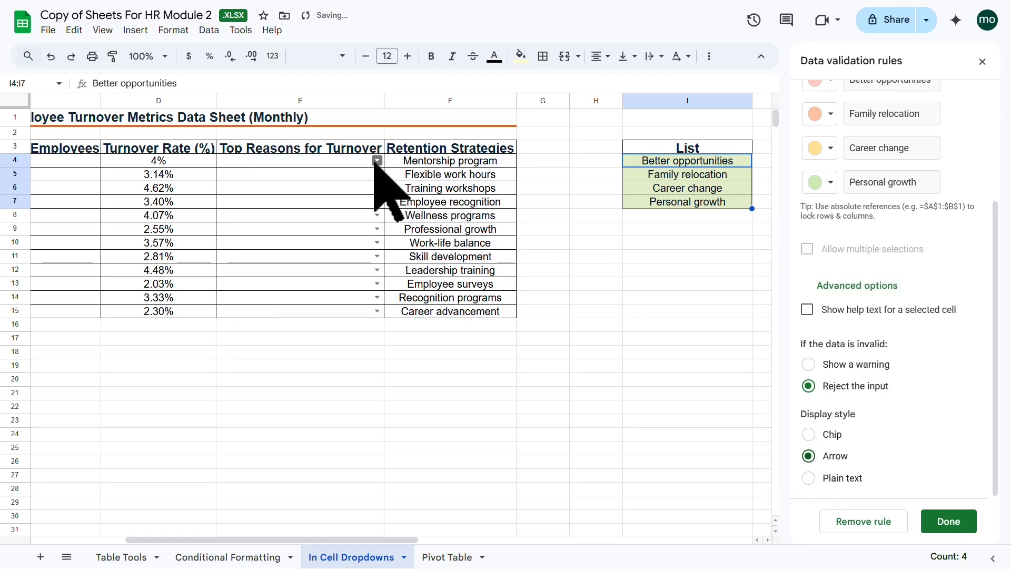
click(808, 478)
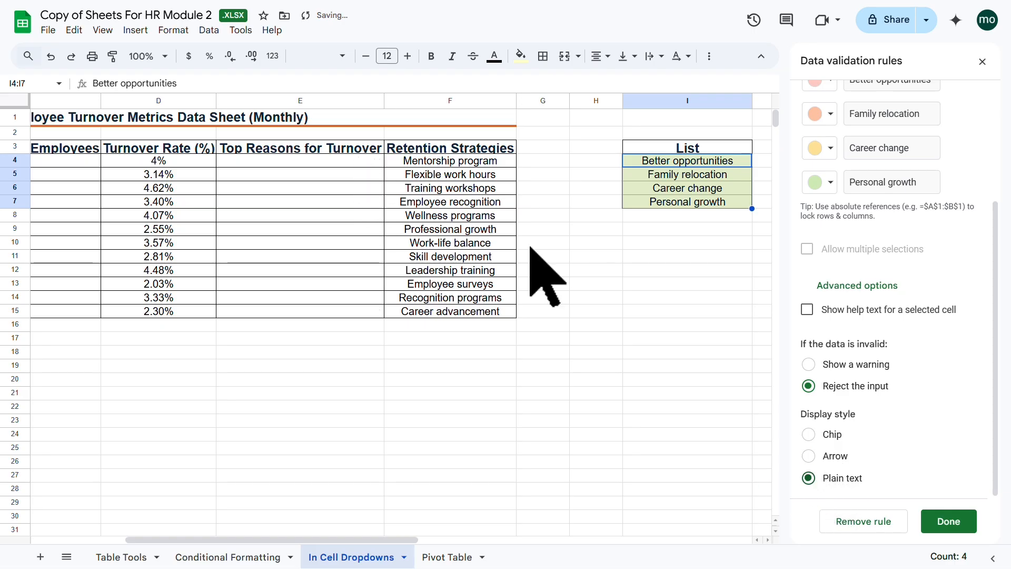
click(808, 434)
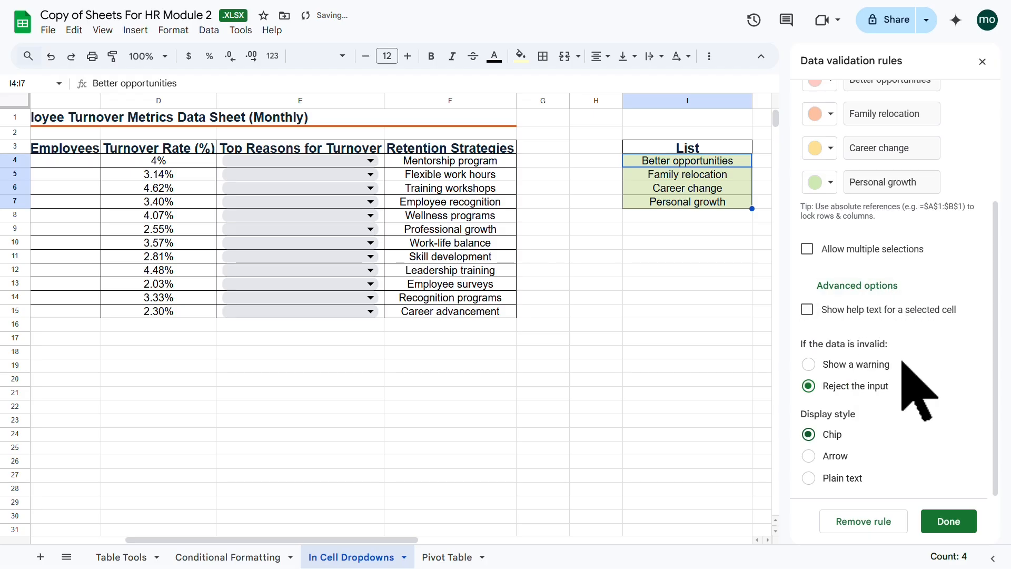
click(948, 521)
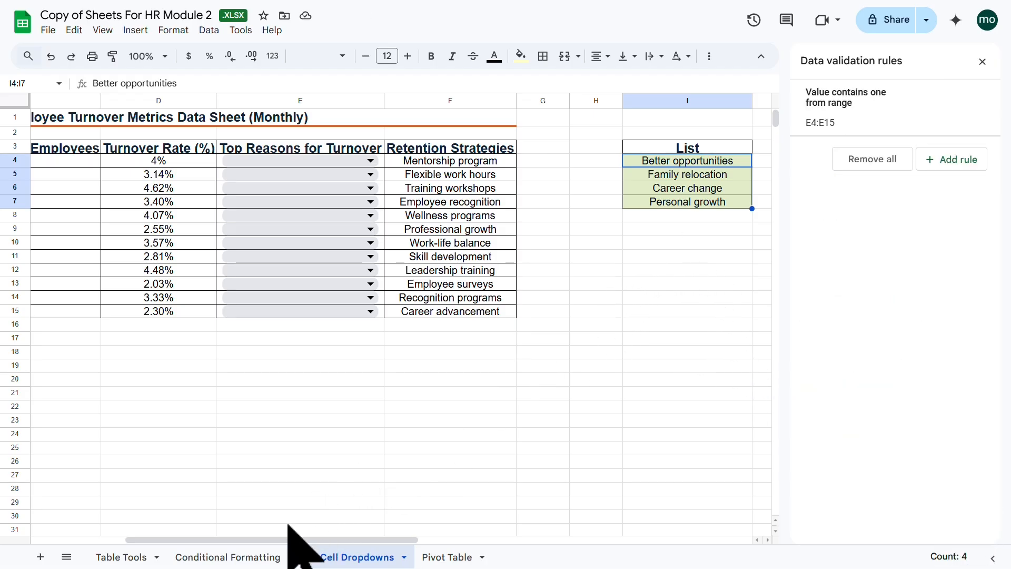
Choose Better opportunities for Jan, Family relocation for Feb, Career change for Mar and Personal growth for Apr in the Top Reasons for Turnover dropdowns
drag(275, 539, 166, 539)
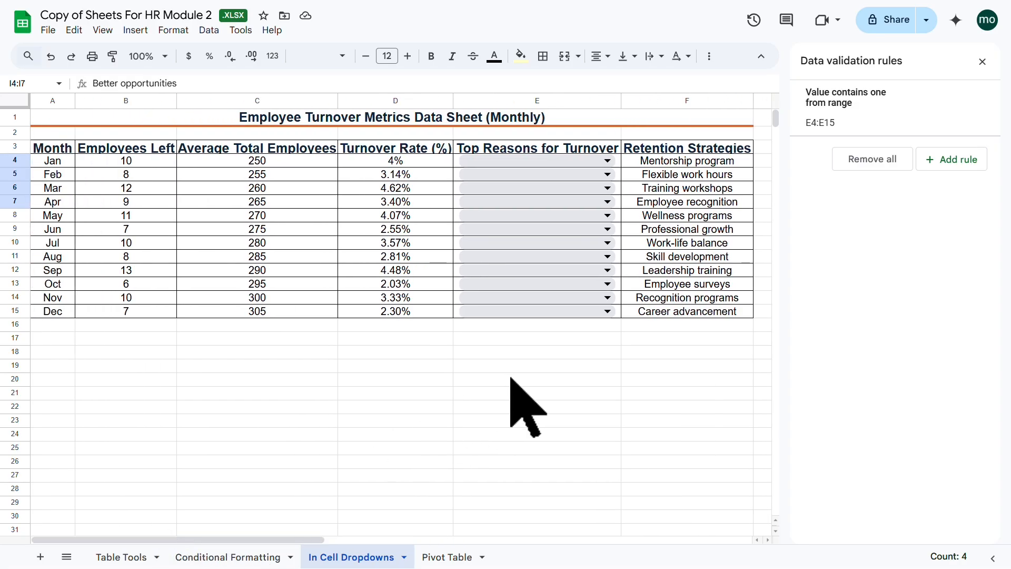
click(582, 158)
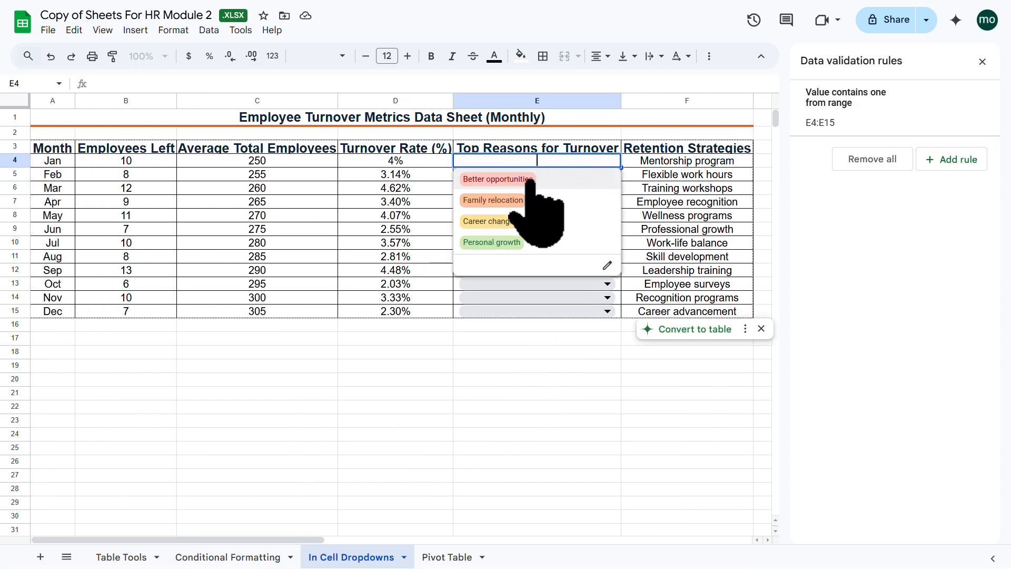
click(529, 179)
click(607, 174)
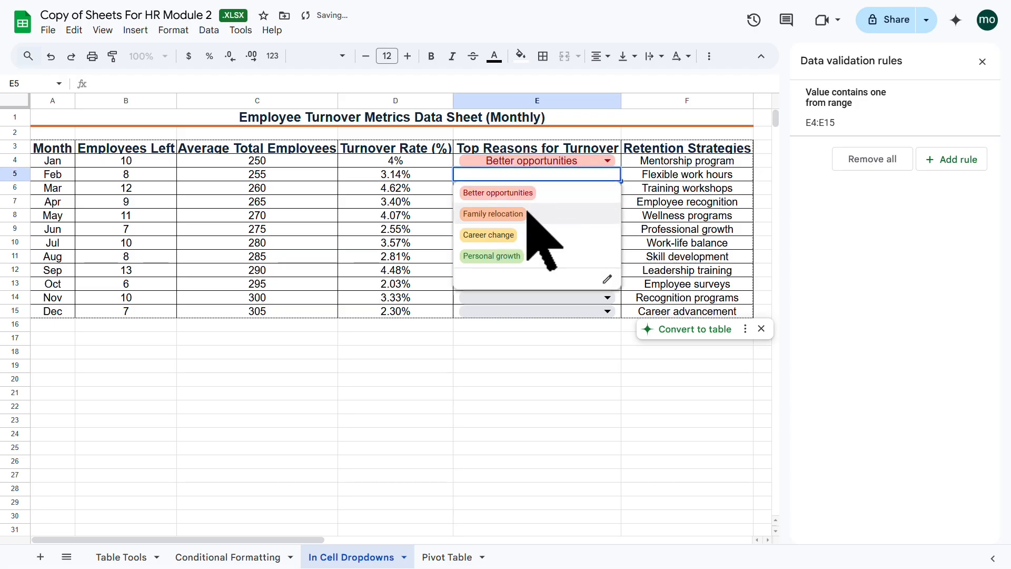
click(527, 214)
click(607, 188)
click(508, 248)
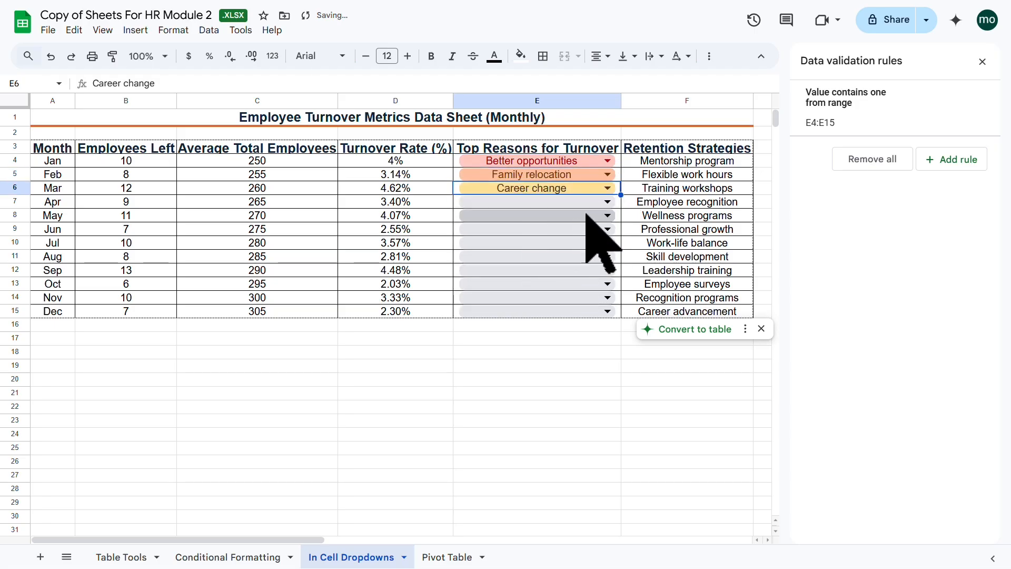
click(607, 201)
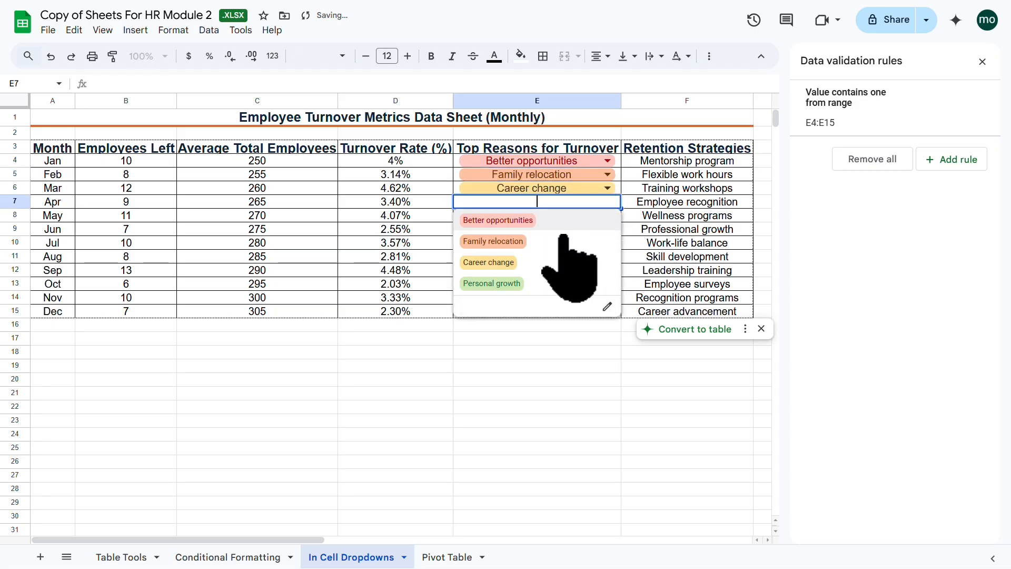
click(508, 284)
click(569, 364)
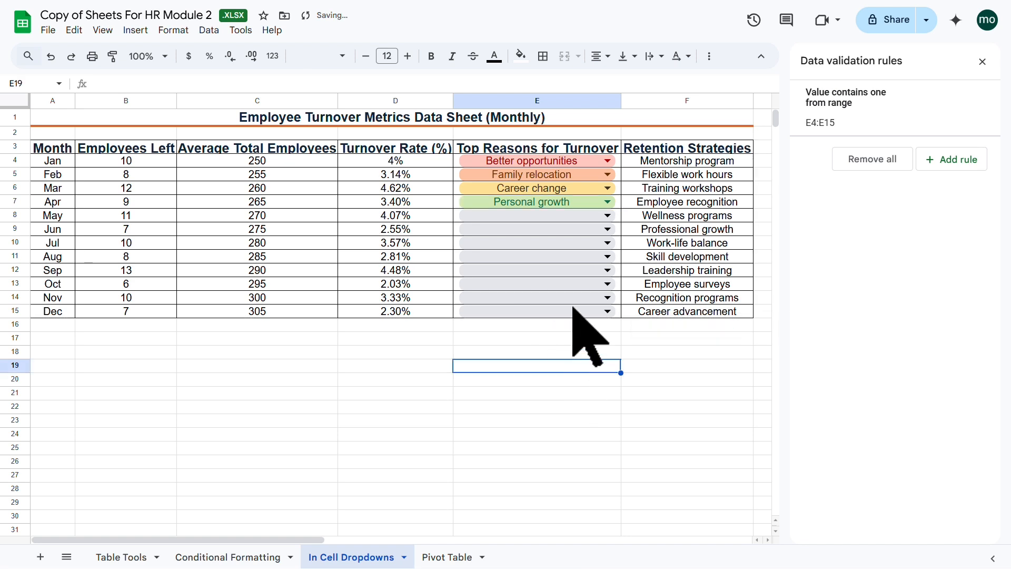
Try to enter Retirement, a reason outside the list, in May's Top Reasons for Turnover cell
click(537, 215)
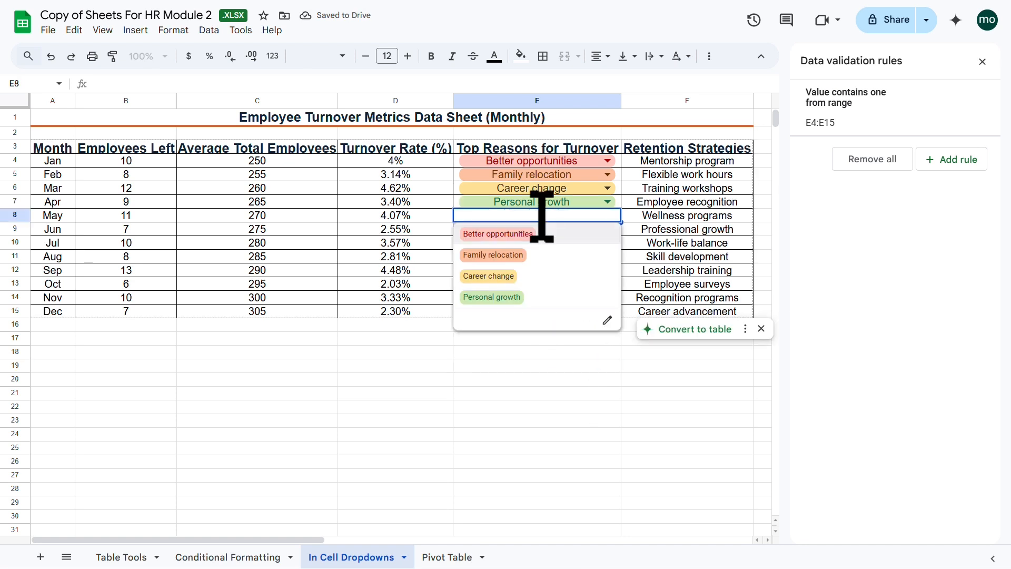
text(Reti)
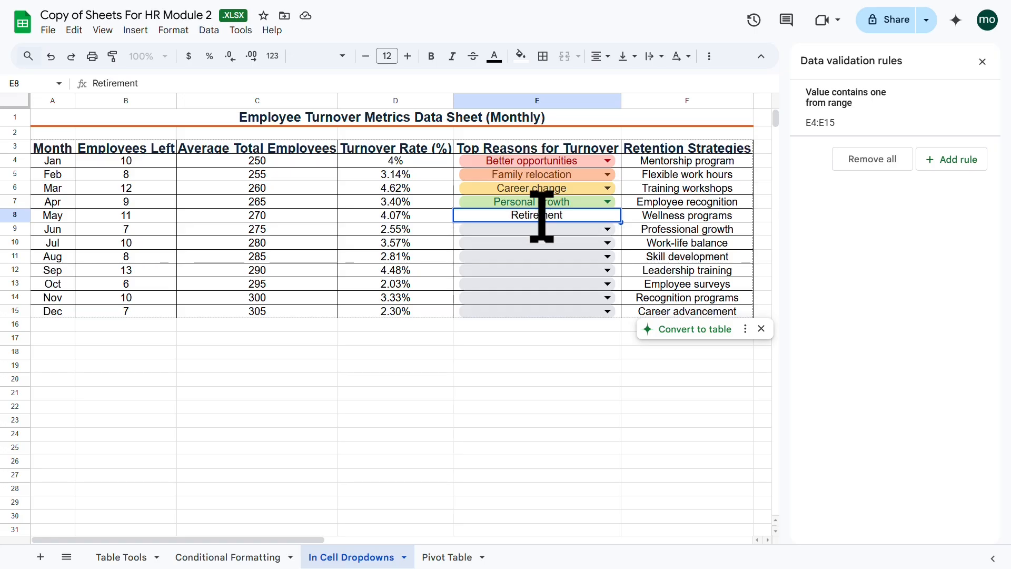
text(rement)
key(Return)
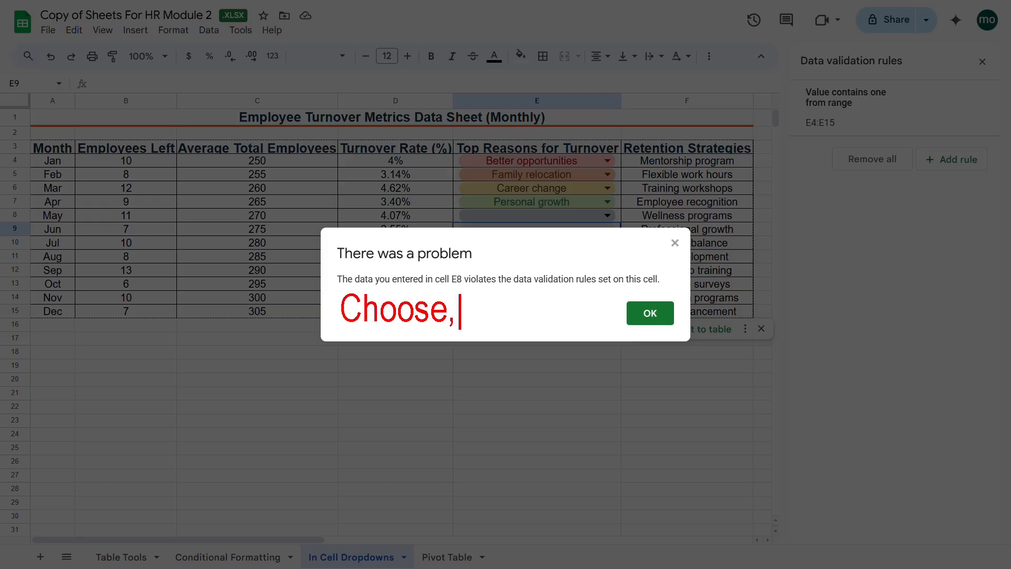
click(651, 313)
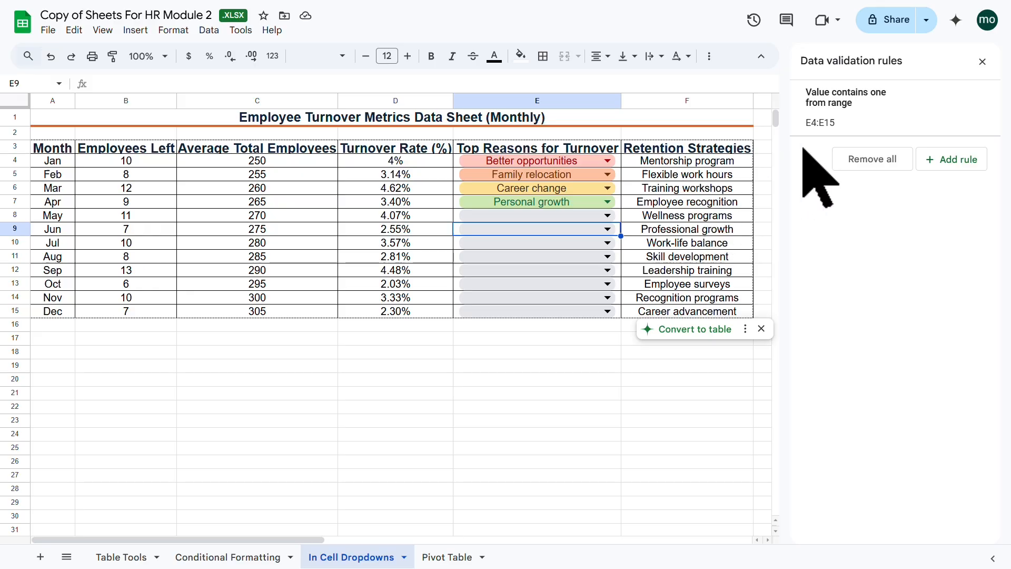
Close the data validation rules and enter the notes Edit in I11 and Expand in I12
click(981, 62)
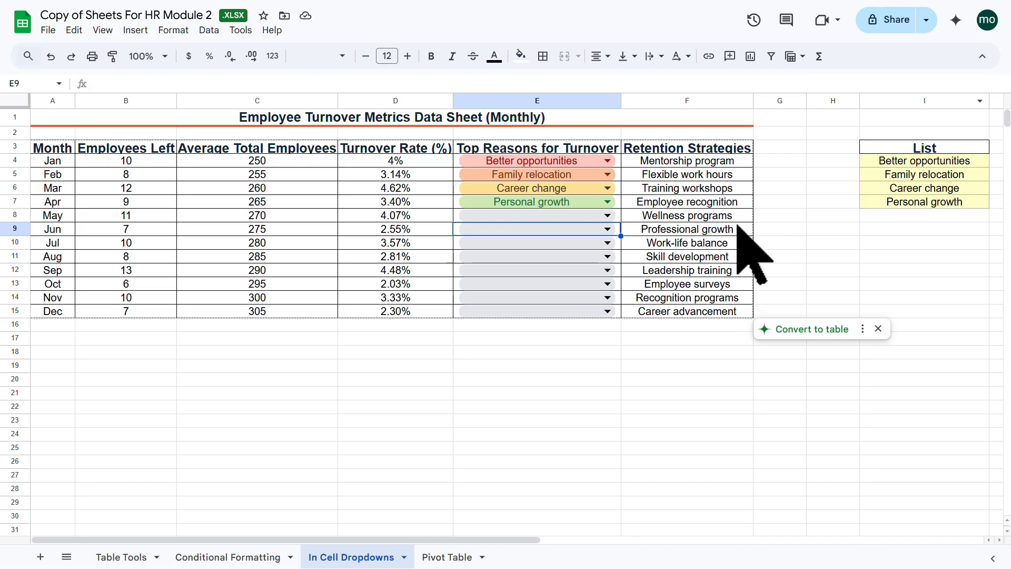
click(676, 358)
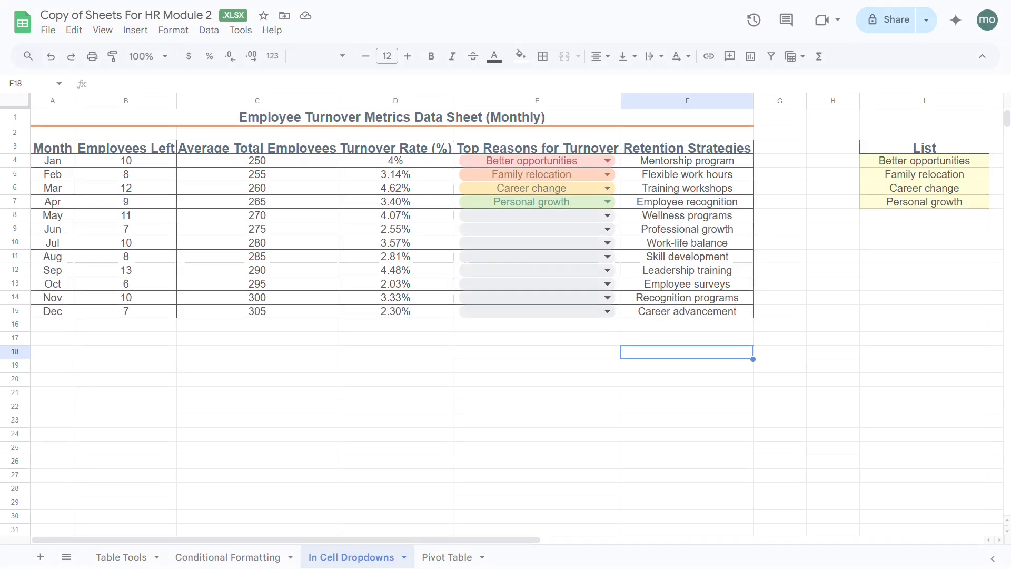
click(886, 241)
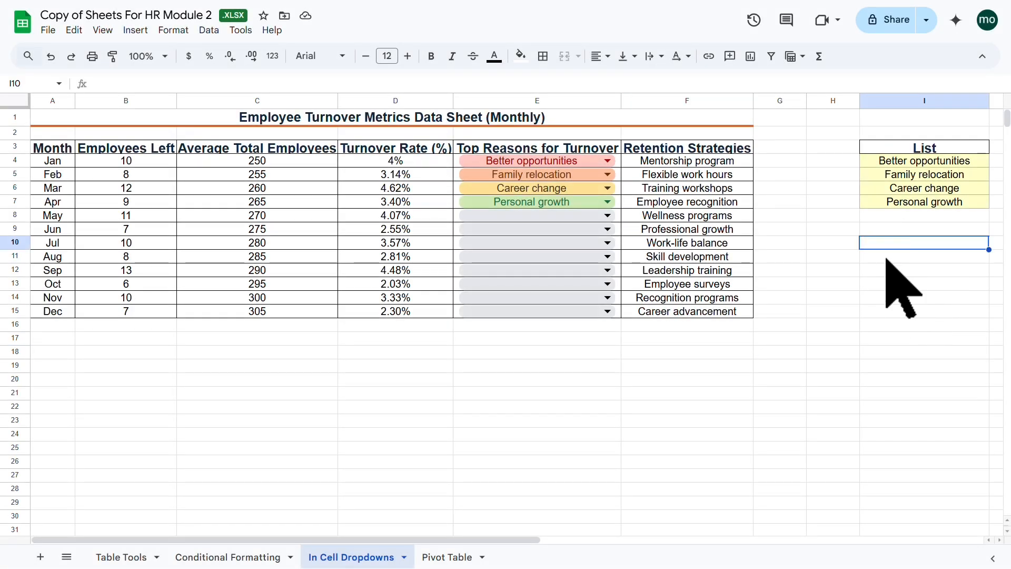
click(875, 258)
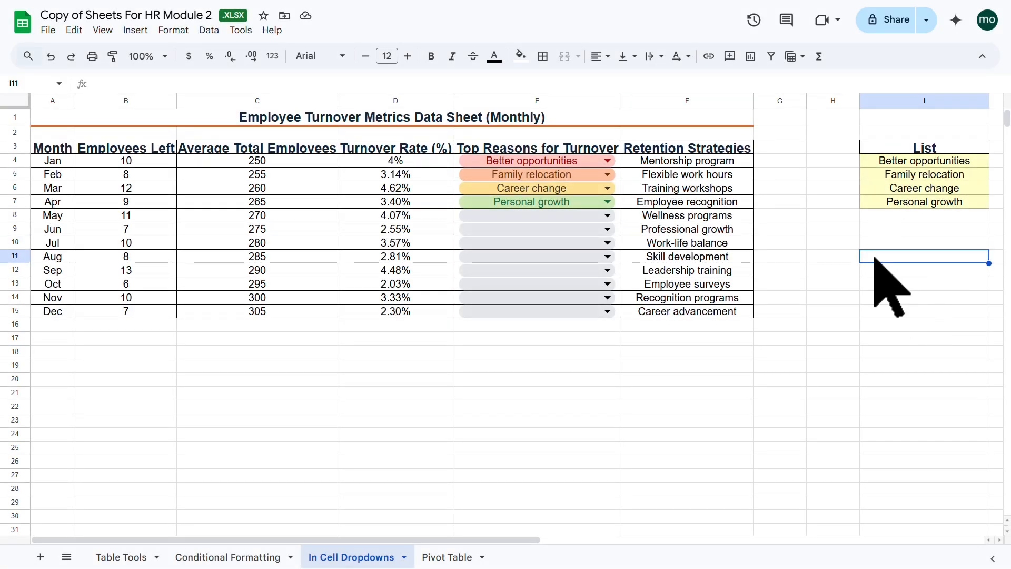
text(Edit)
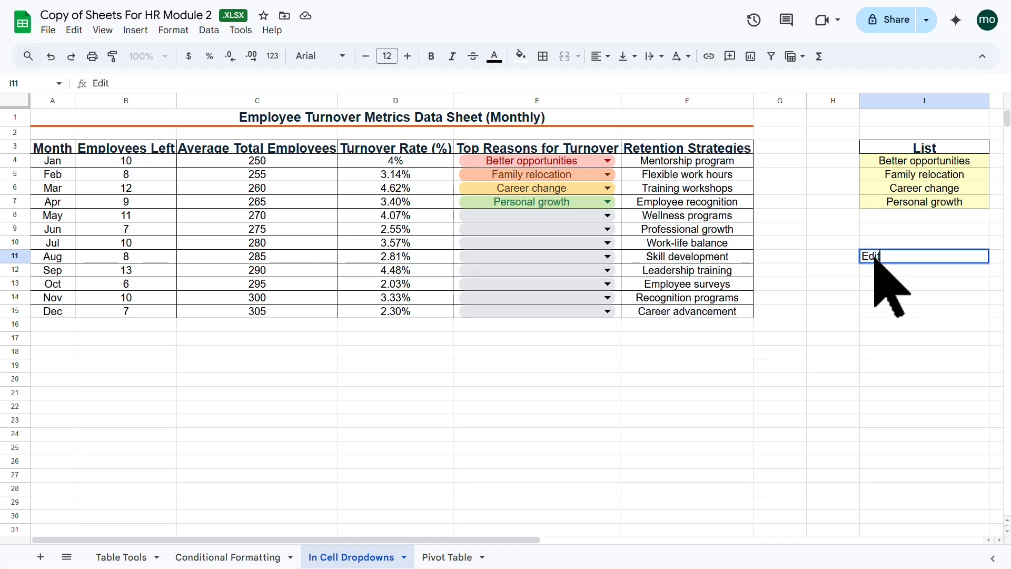
key(Return)
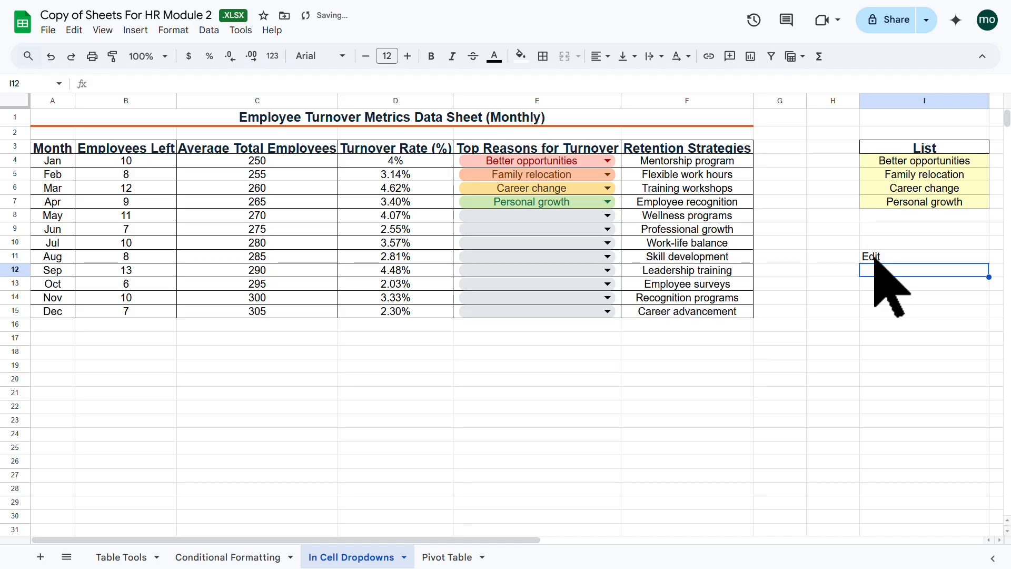
text(Expand)
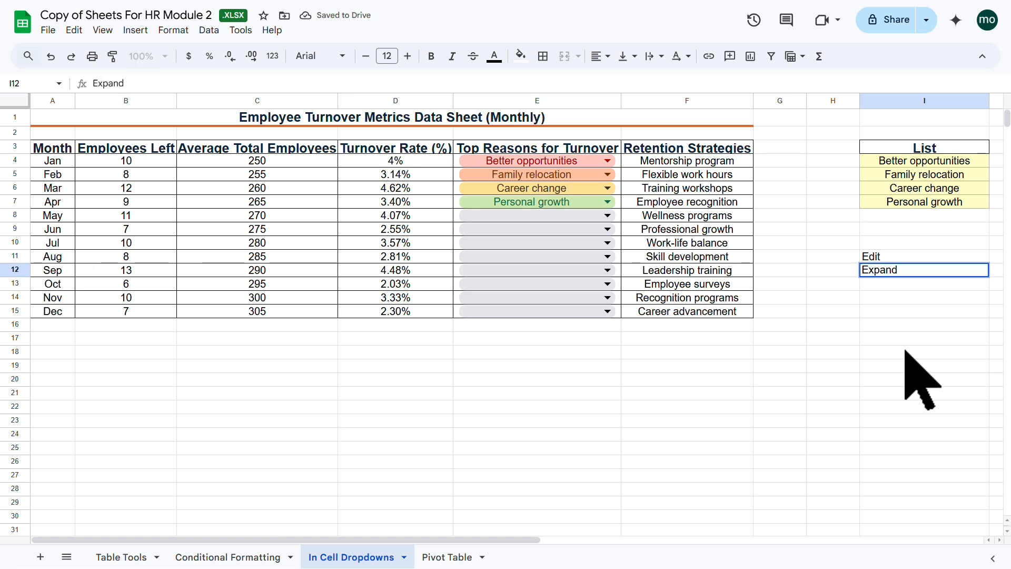
key(Return)
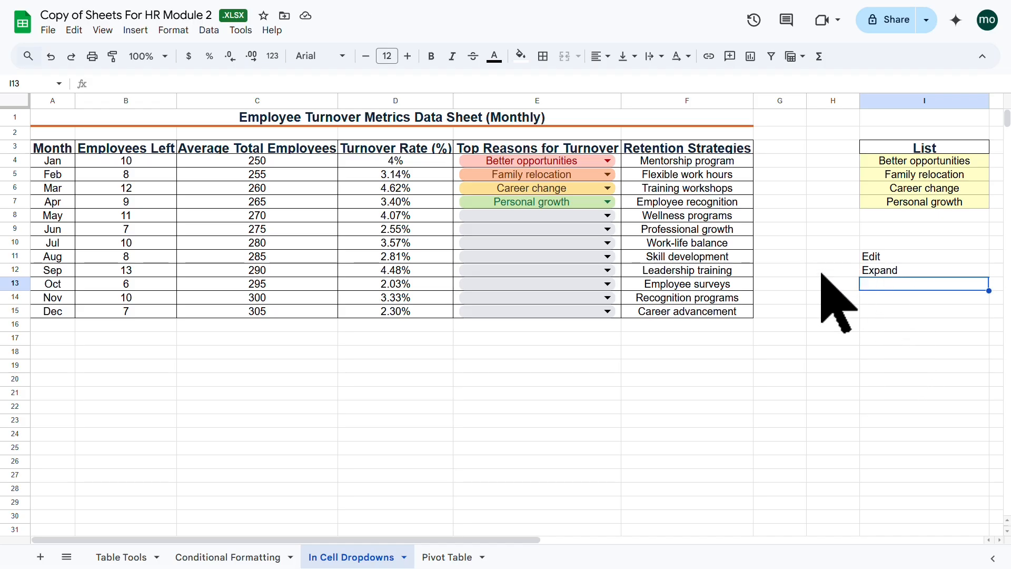
Extend the dropdown from December's cell E15 down through E19
click(556, 323)
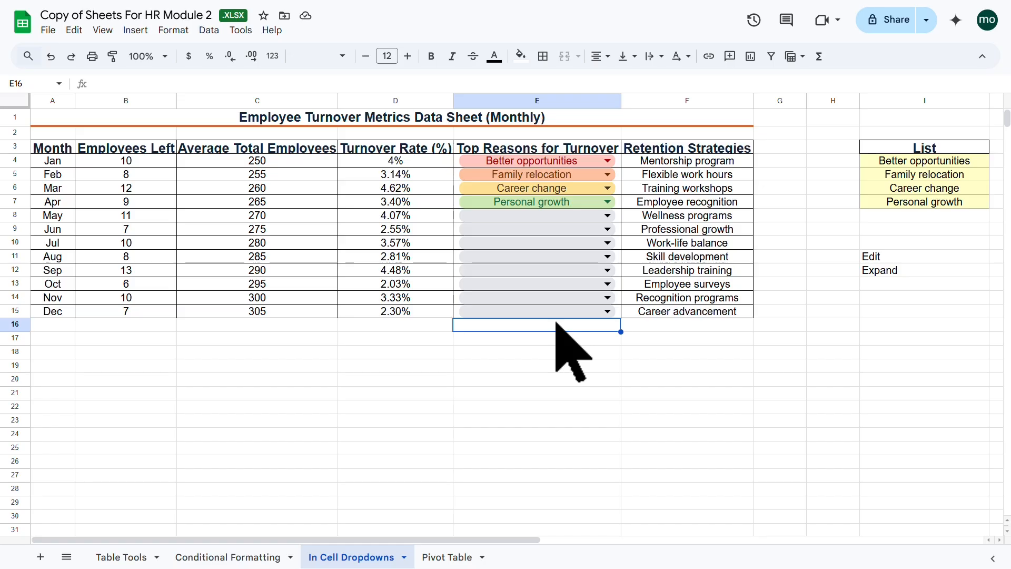
key(Up)
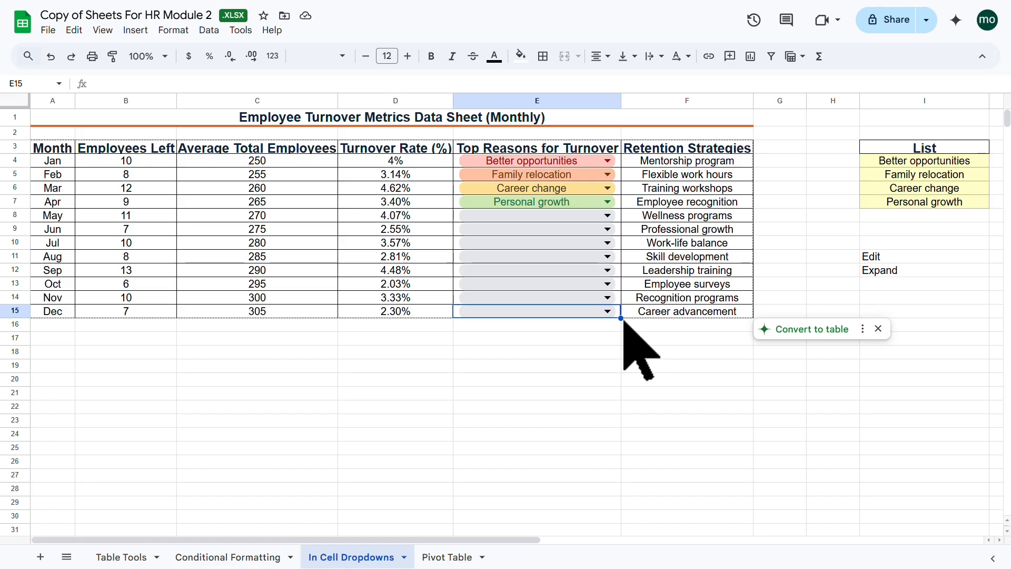
drag(621, 319, 623, 368)
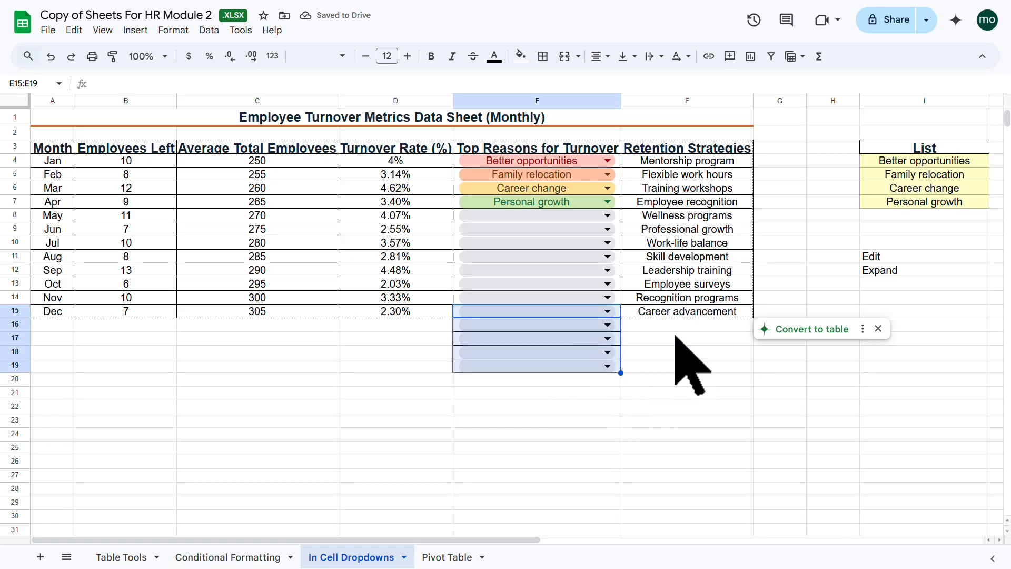
click(728, 216)
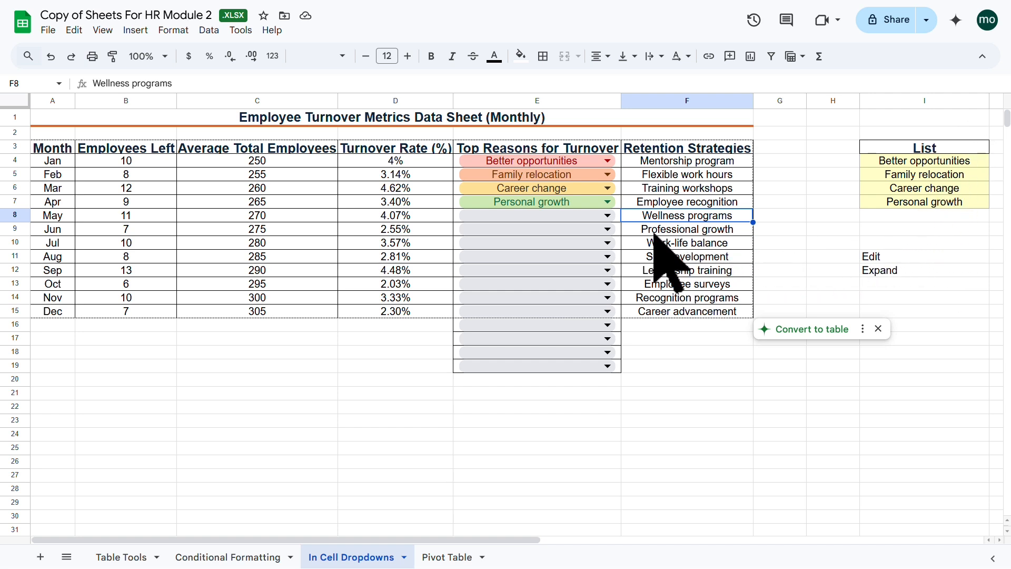
Check the options in April's dropdown and add Retirement under the List entries in cell I8
click(608, 202)
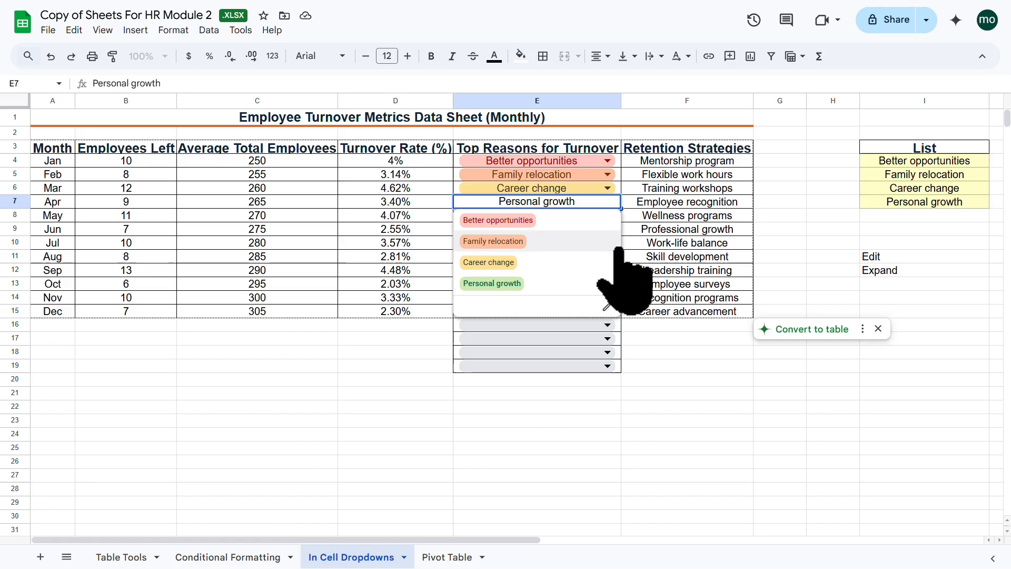
click(810, 227)
click(911, 214)
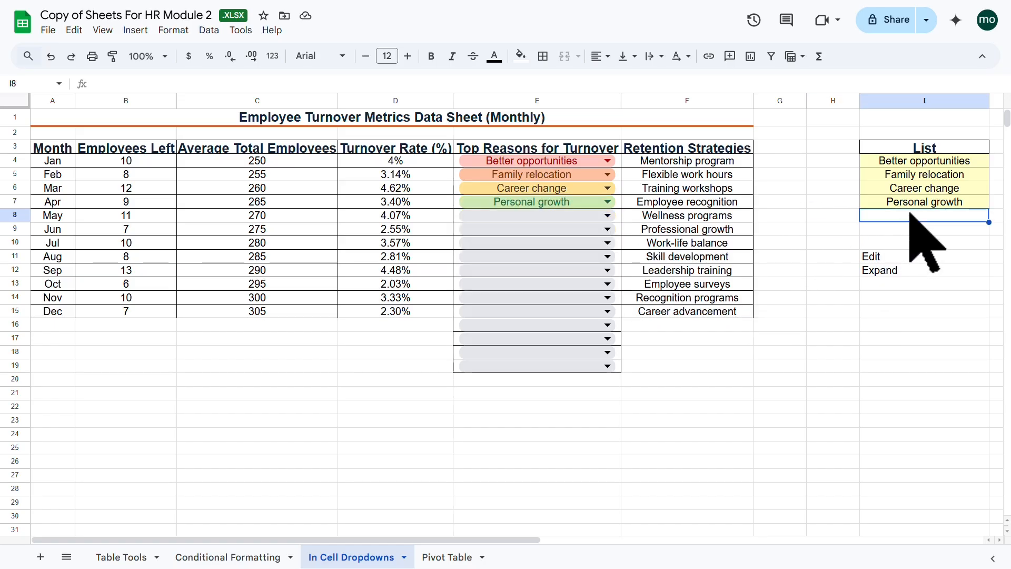
text(Retireme)
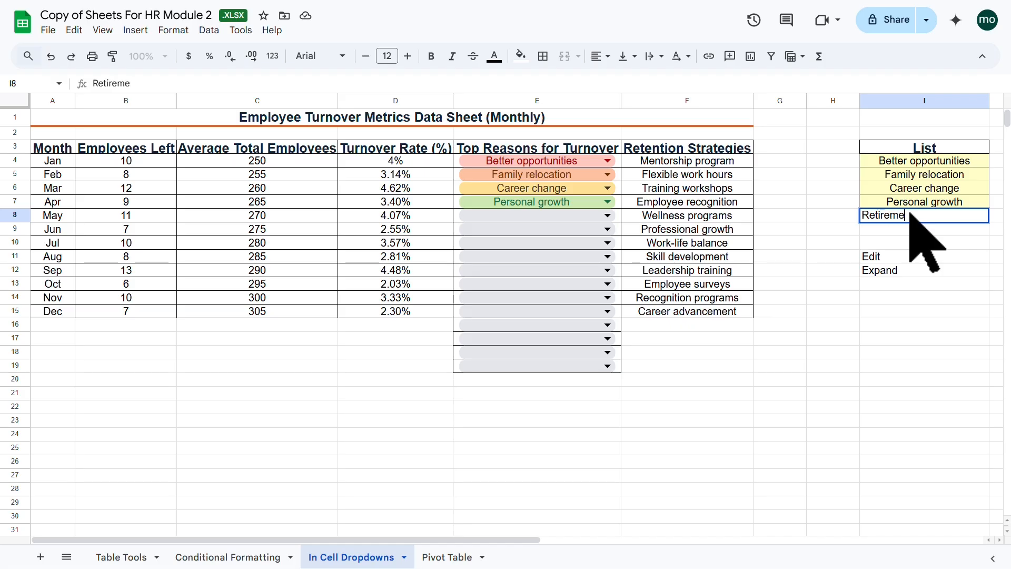
text(nt)
key(Return)
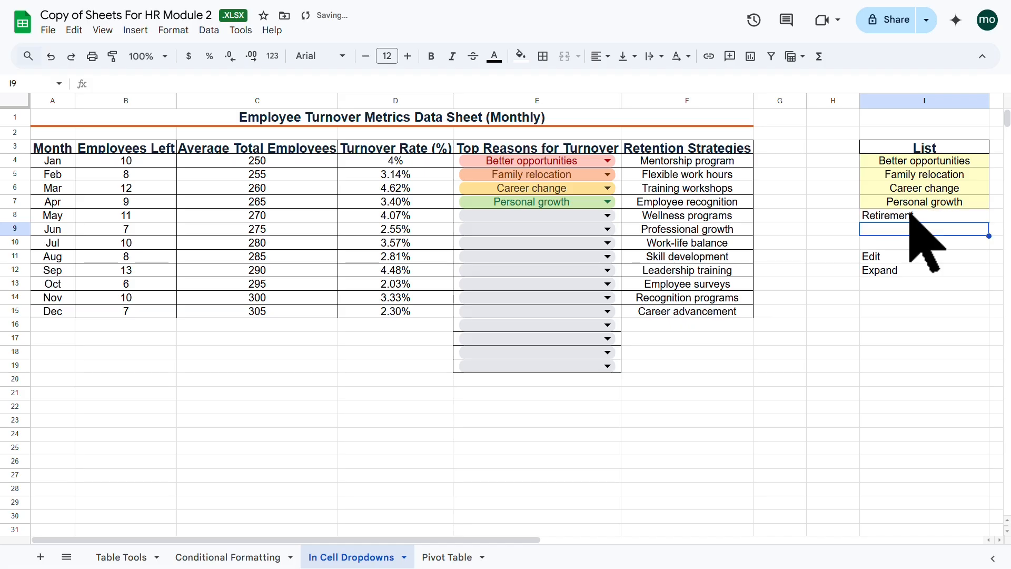
Copy the formatting of Personal growth in I7 to the Retirement cell I8
click(913, 202)
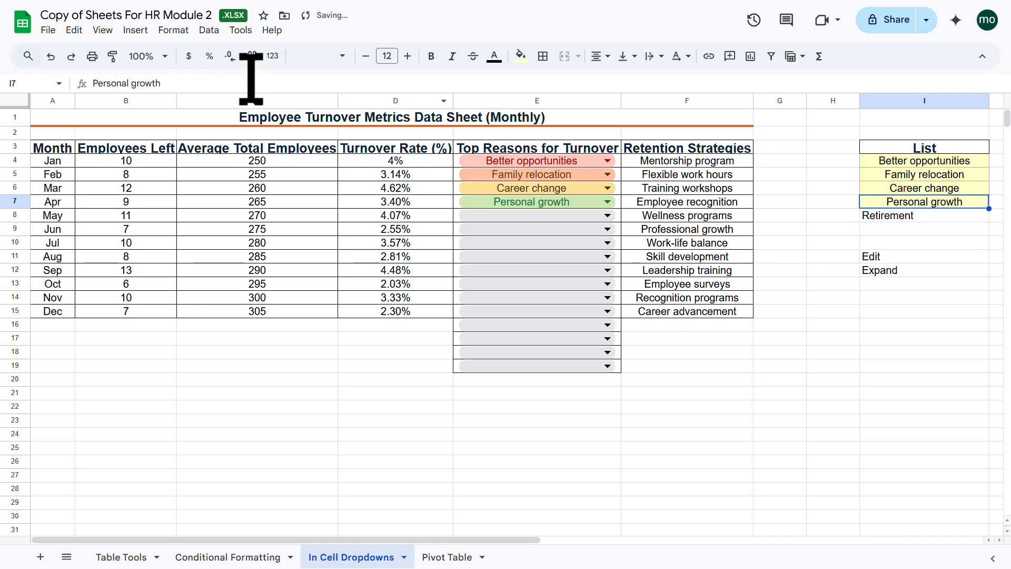
click(113, 56)
click(919, 216)
click(890, 324)
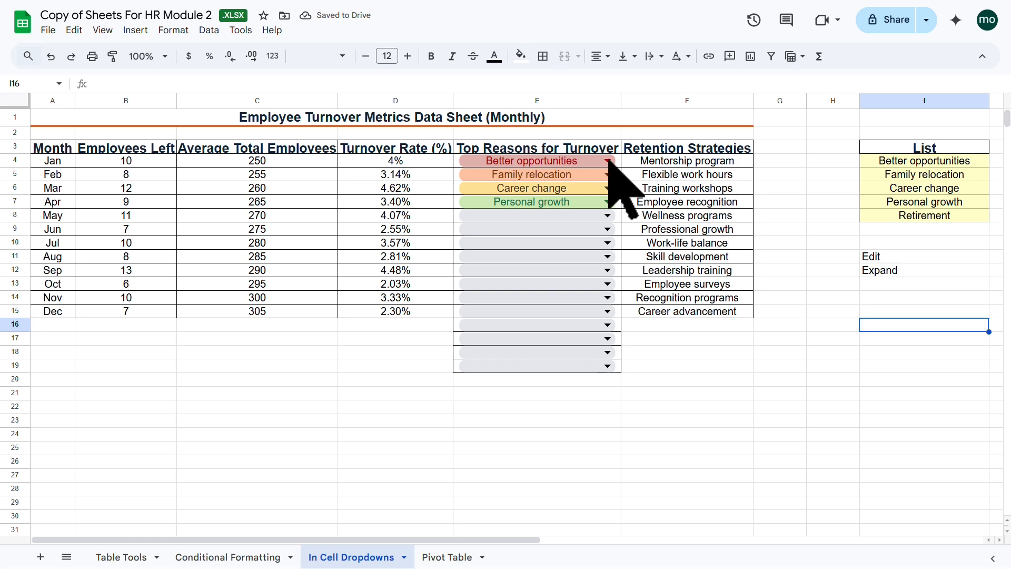
Expand the January dropdown's source range to $I$4:$I$8 and apply the change to all matching dropdowns
click(608, 160)
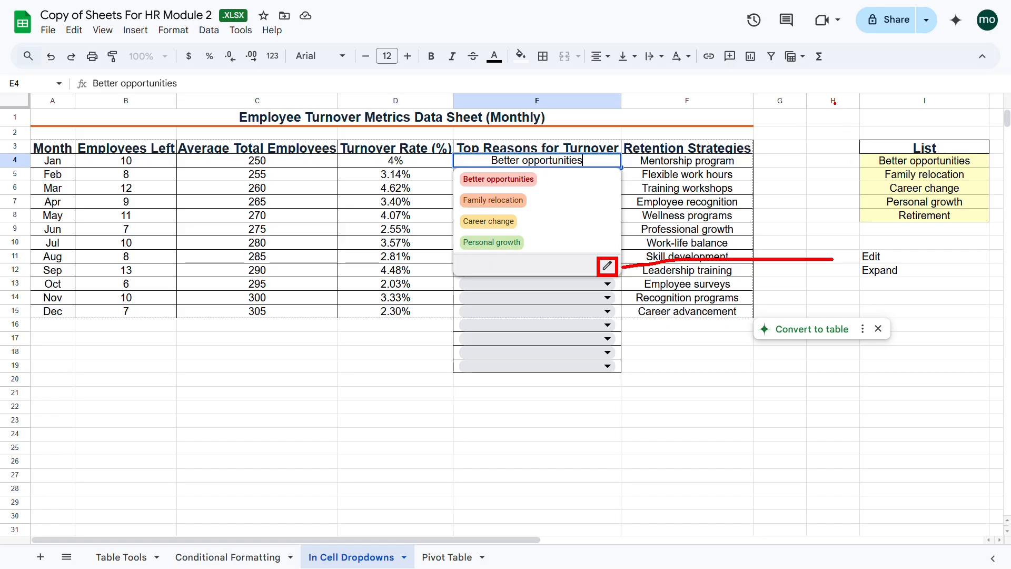
mouse_move(834, 102)
mouse_down()
mouse_move(864, 240)
mouse_move(948, 469)
mouse_move(1007, 538)
mouse_up()
key(Escape)
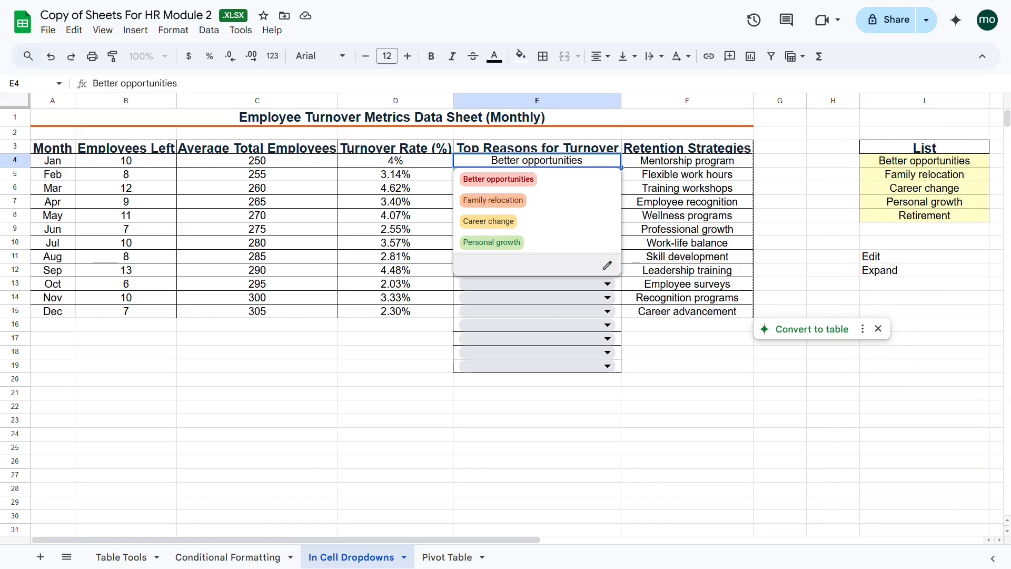
click(608, 263)
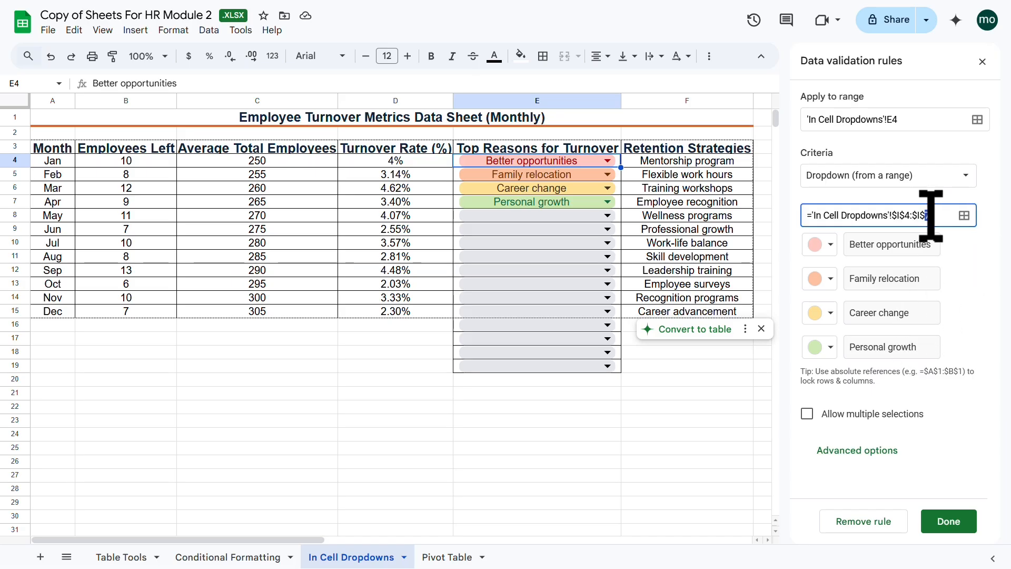
drag(303, 538, 451, 497)
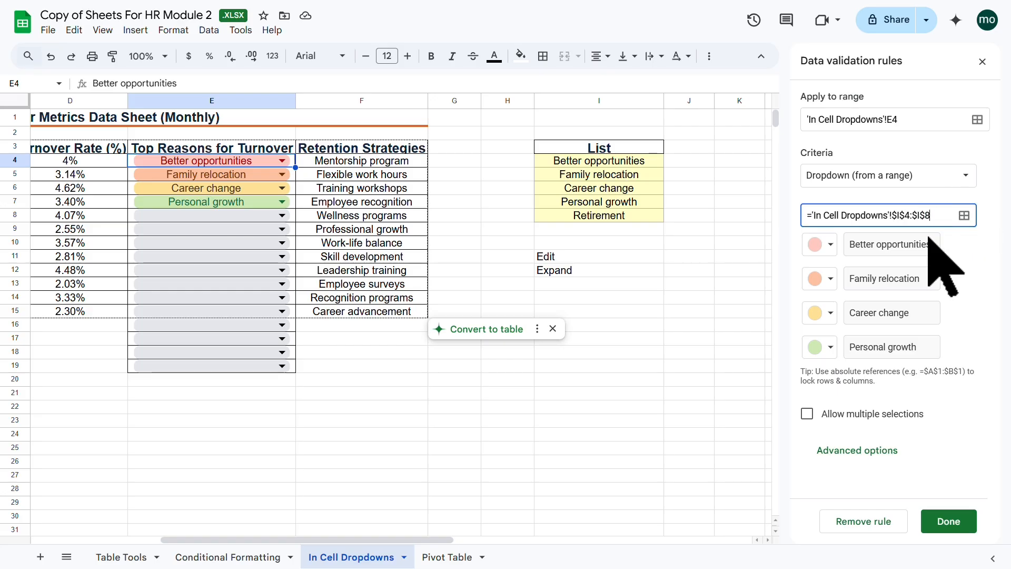
click(945, 522)
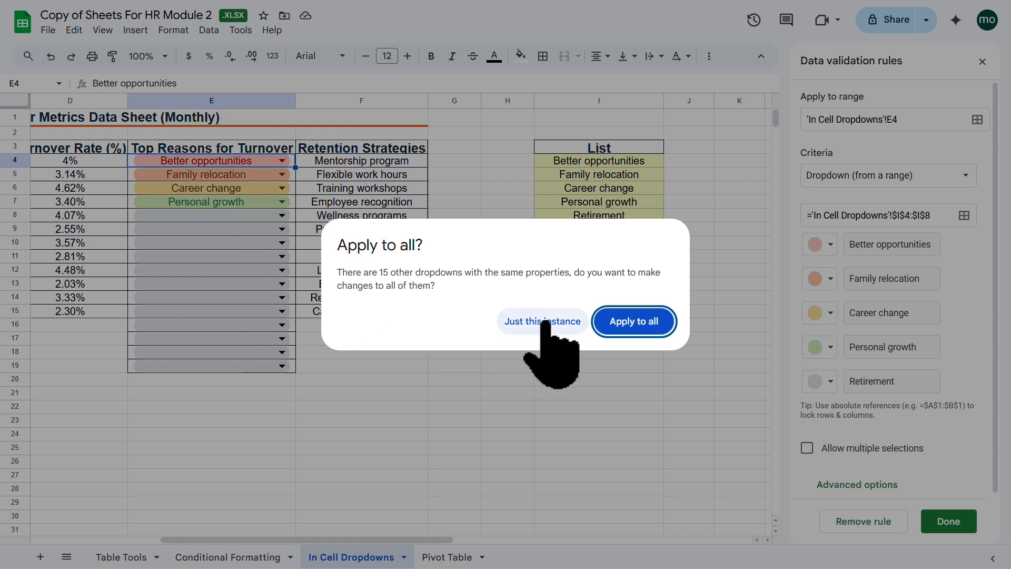
click(632, 322)
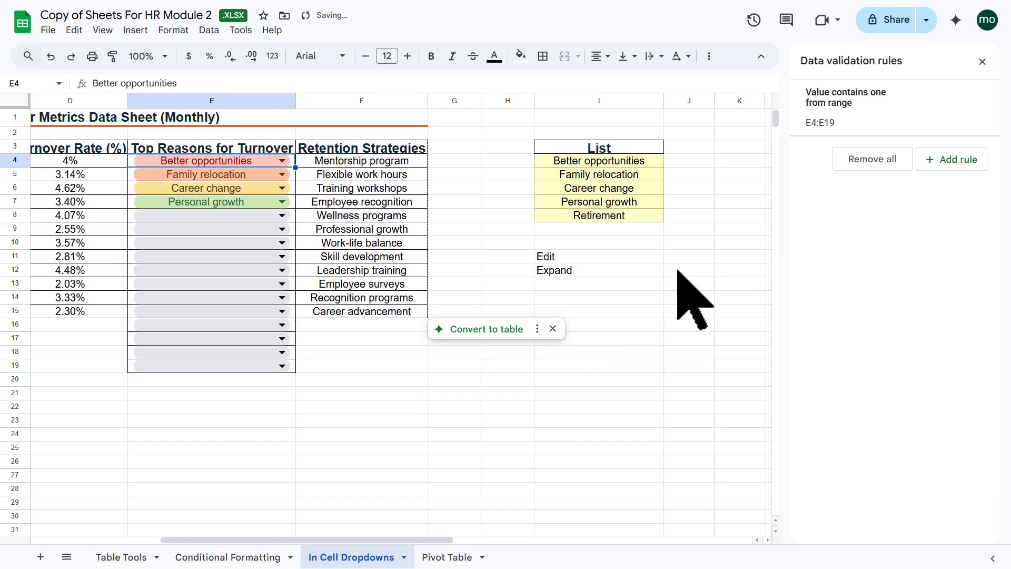
Check the options in the E19 dropdown and choose Retirement as May's top reason for turnover in E8
click(282, 365)
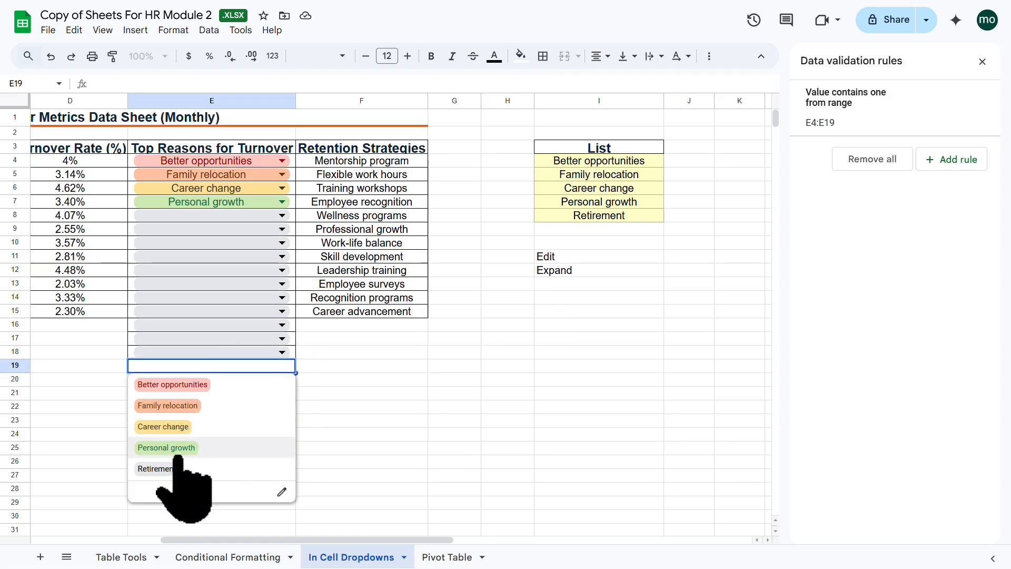
click(282, 215)
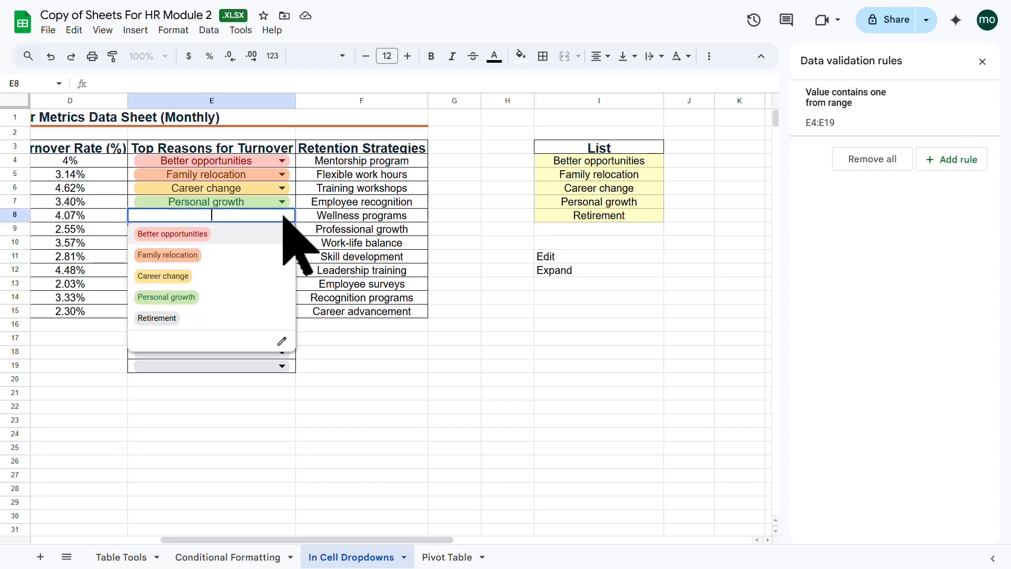
click(157, 317)
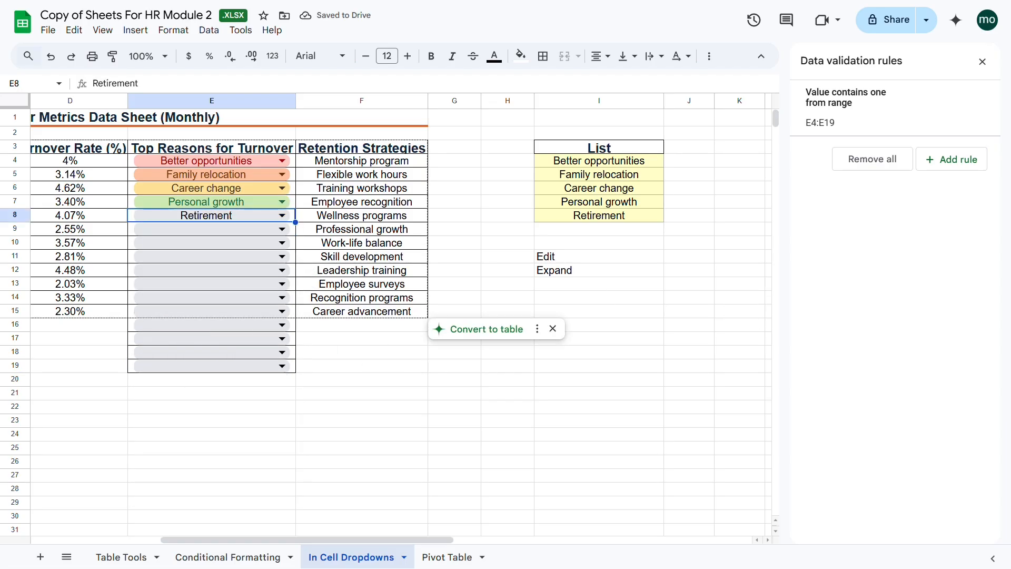
click(436, 409)
drag(431, 538, 284, 538)
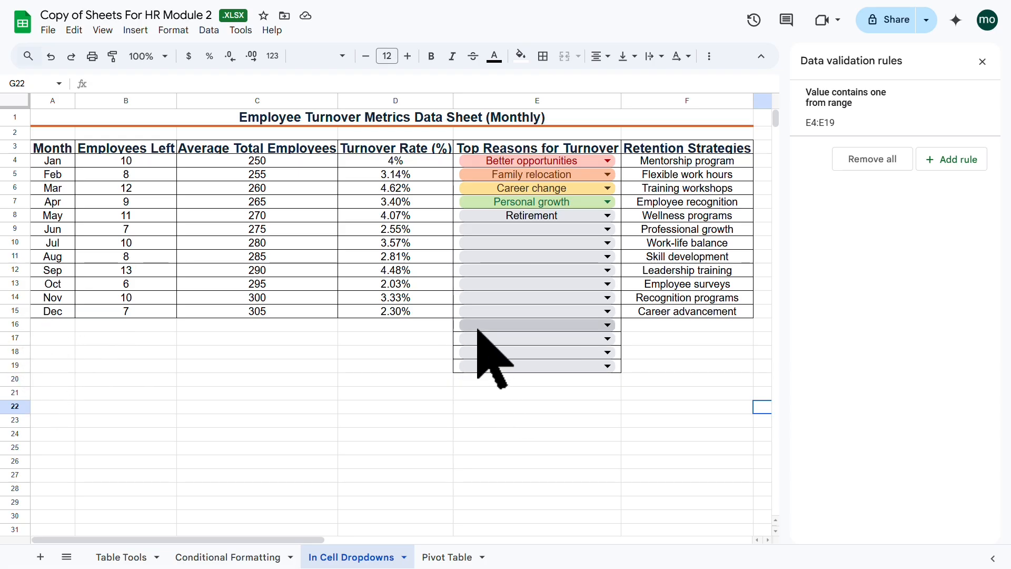
Clear the formatting of cells E16:E20 below the table and check whether E16 still offers the dropdown options
drag(463, 324, 458, 350)
click(401, 349)
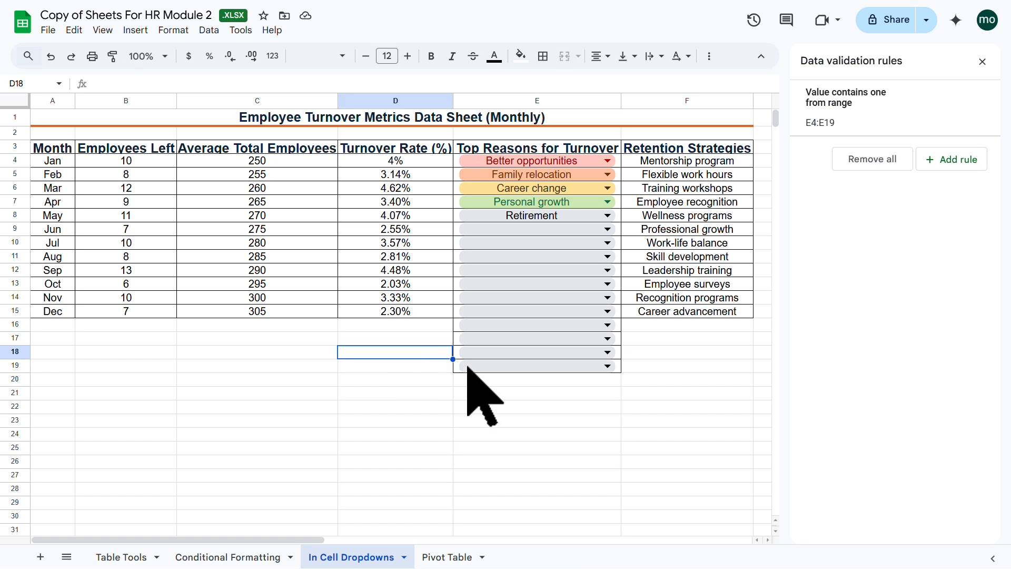
click(487, 379)
drag(507, 377, 501, 327)
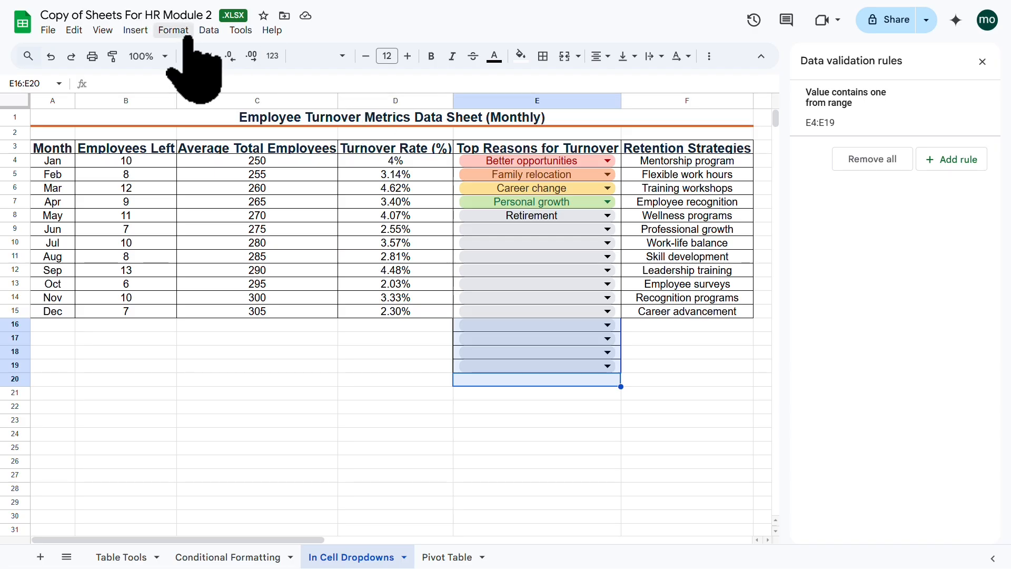
click(240, 30)
mouse_move(211, 32)
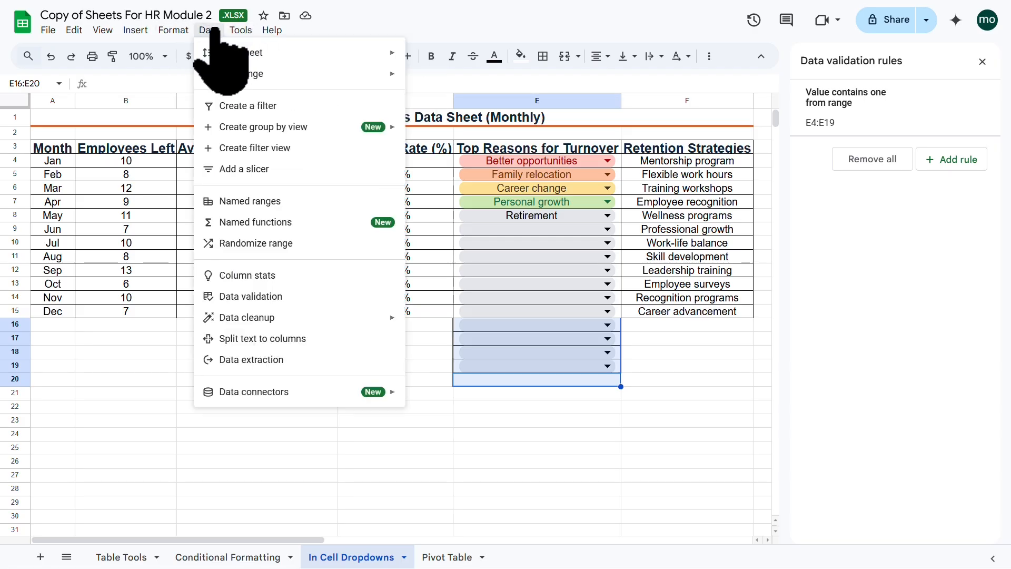
mouse_move(174, 30)
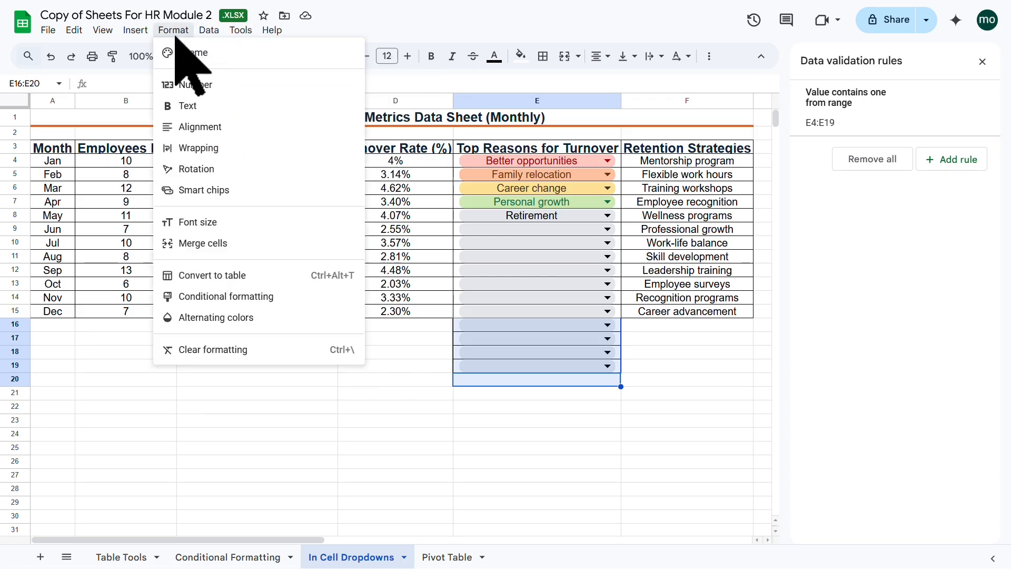
click(212, 349)
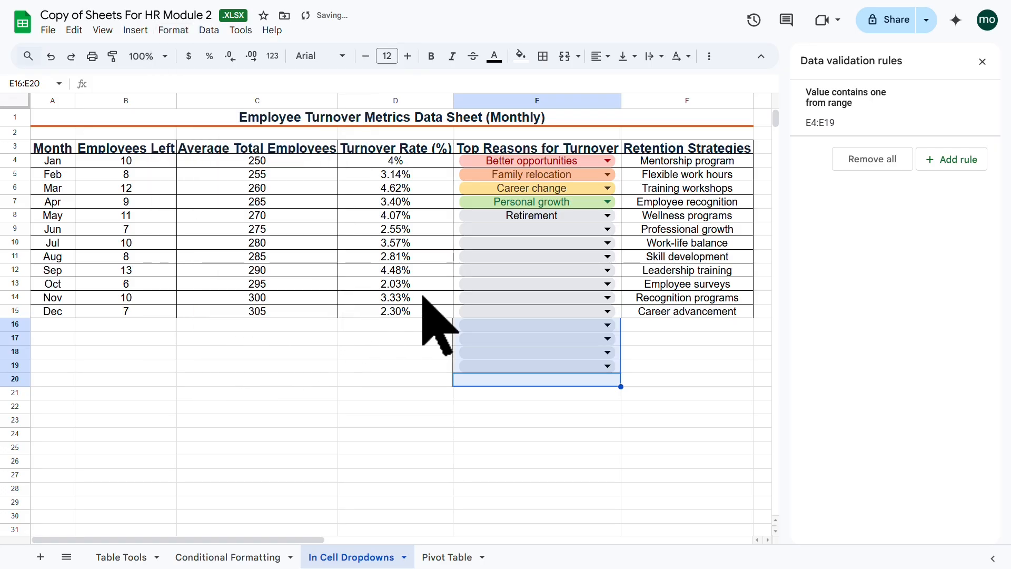
click(607, 325)
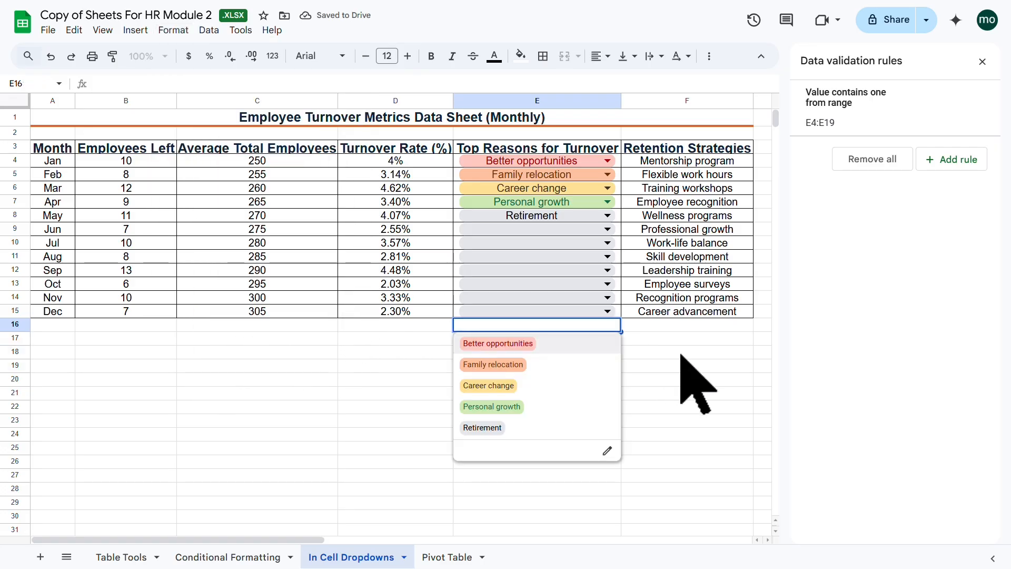
click(664, 353)
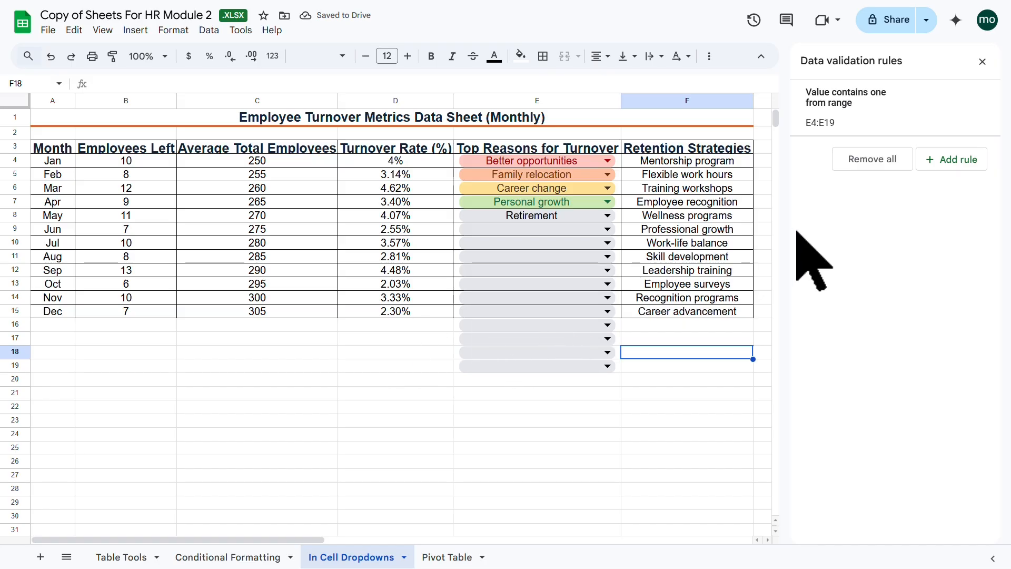
Limit the turnover reasons dropdown rule to E4:E15, close the rules and check the options in January's dropdown
click(864, 113)
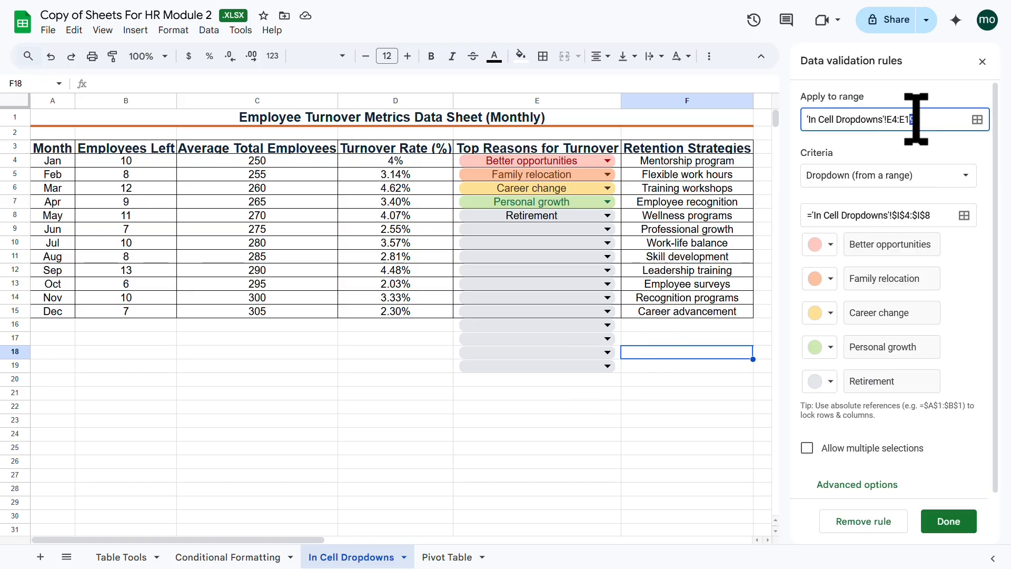
click(947, 521)
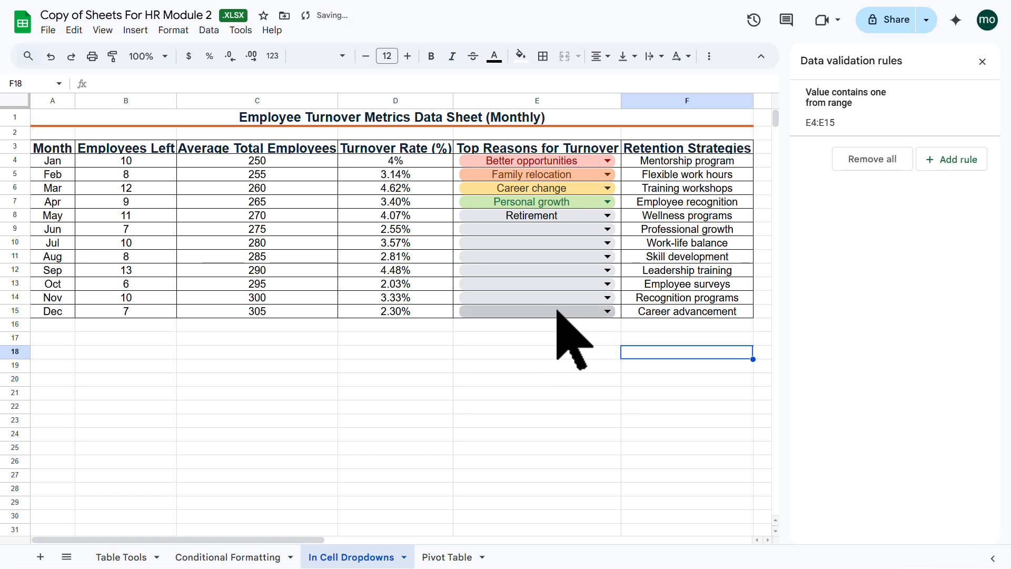
click(122, 351)
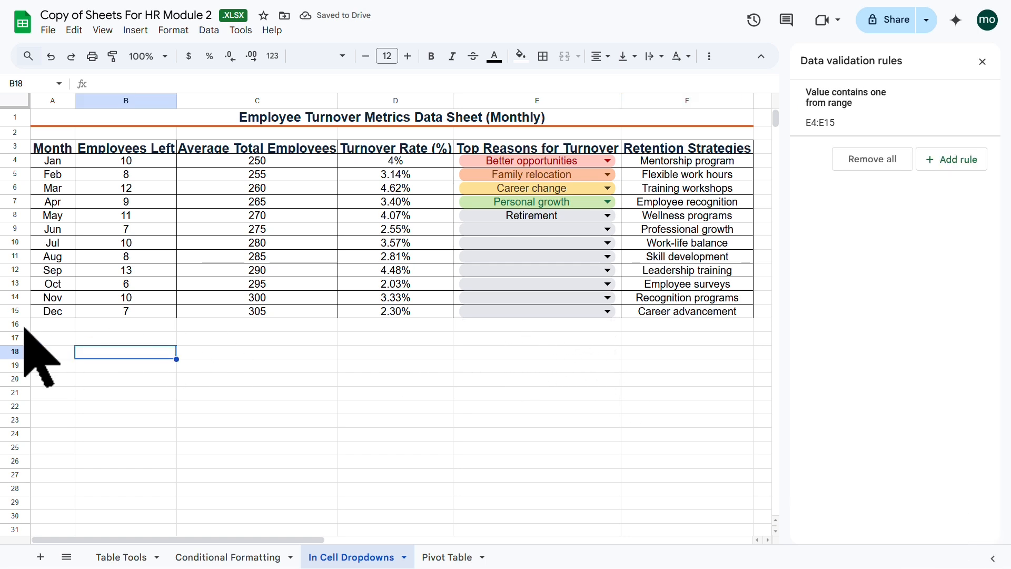
drag(21, 326, 19, 351)
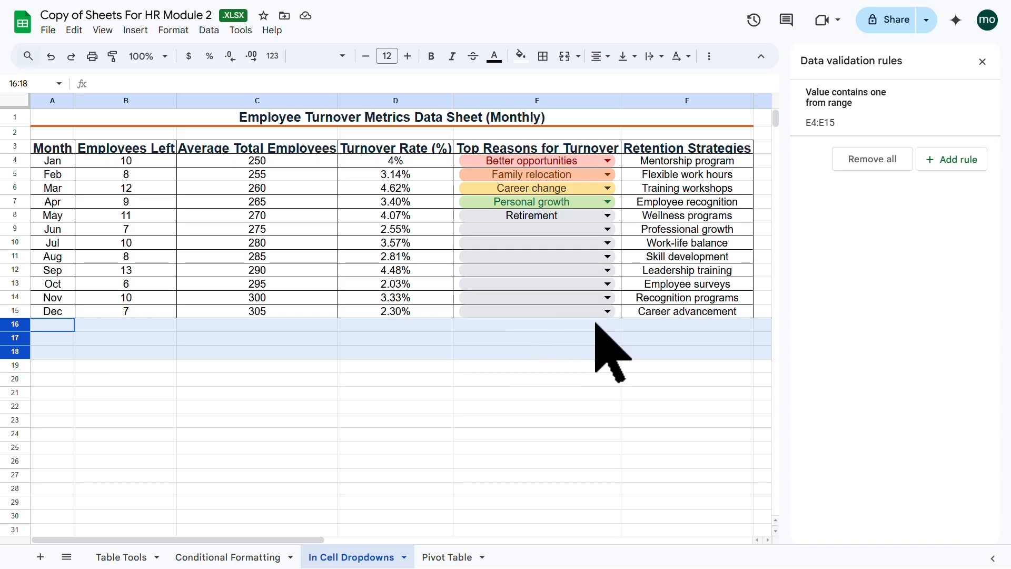
click(574, 379)
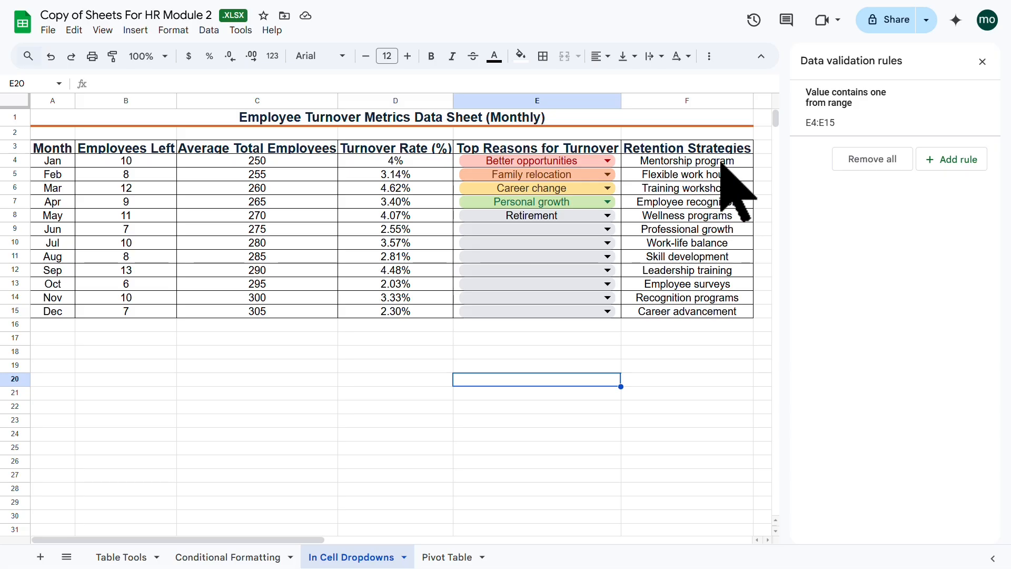
click(982, 62)
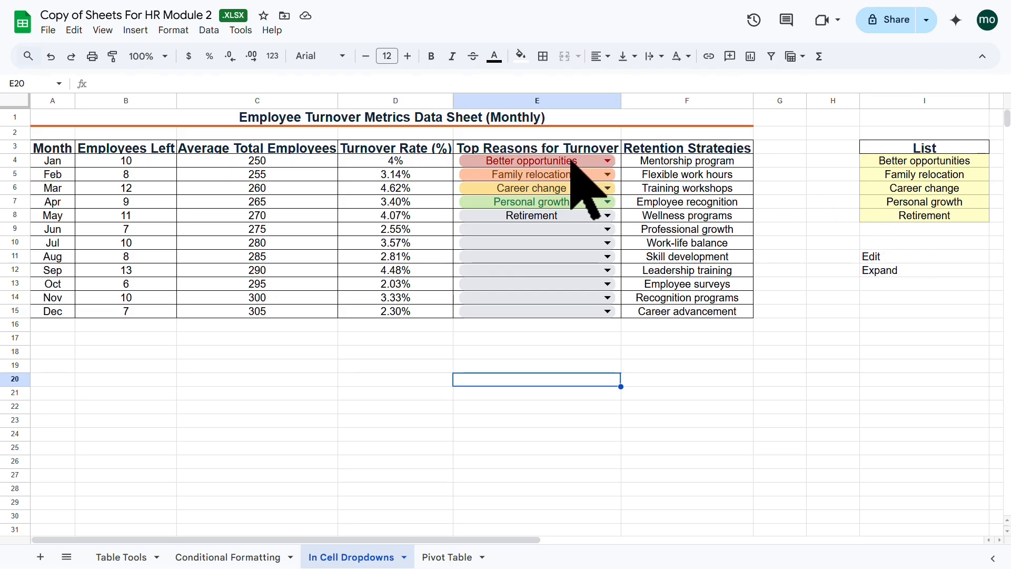
click(608, 160)
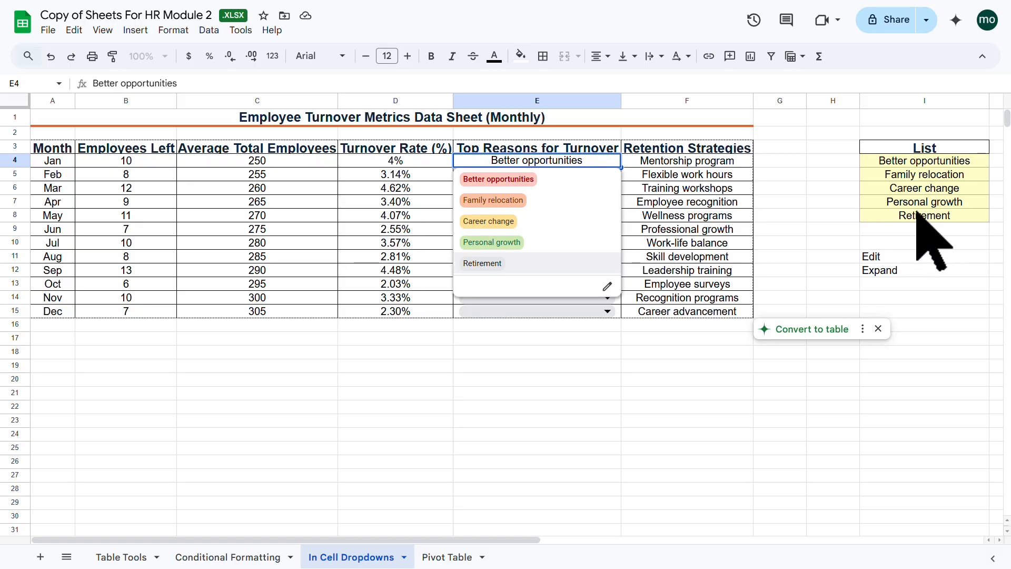
click(676, 190)
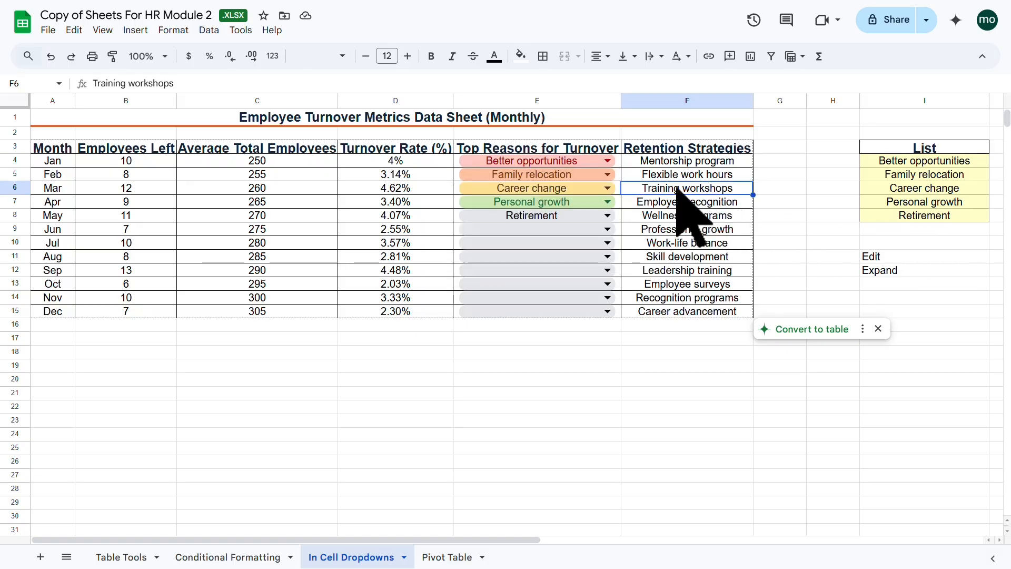
Copy the first four retention strategies in F4:F7 to I10:I13 beneath the List, overwriting the Edit and Expand notes
drag(722, 163, 714, 310)
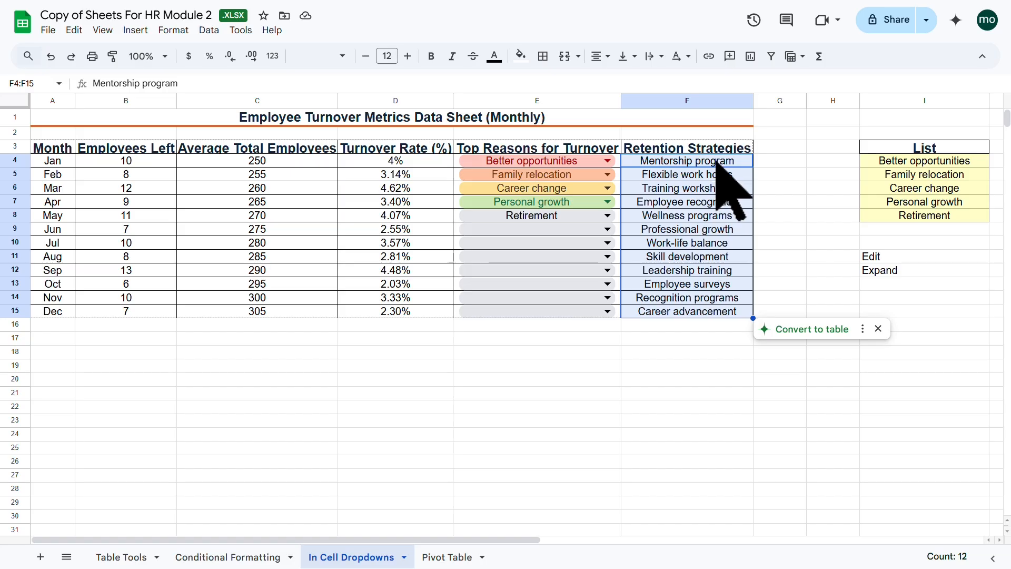
click(791, 185)
drag(677, 161, 675, 201)
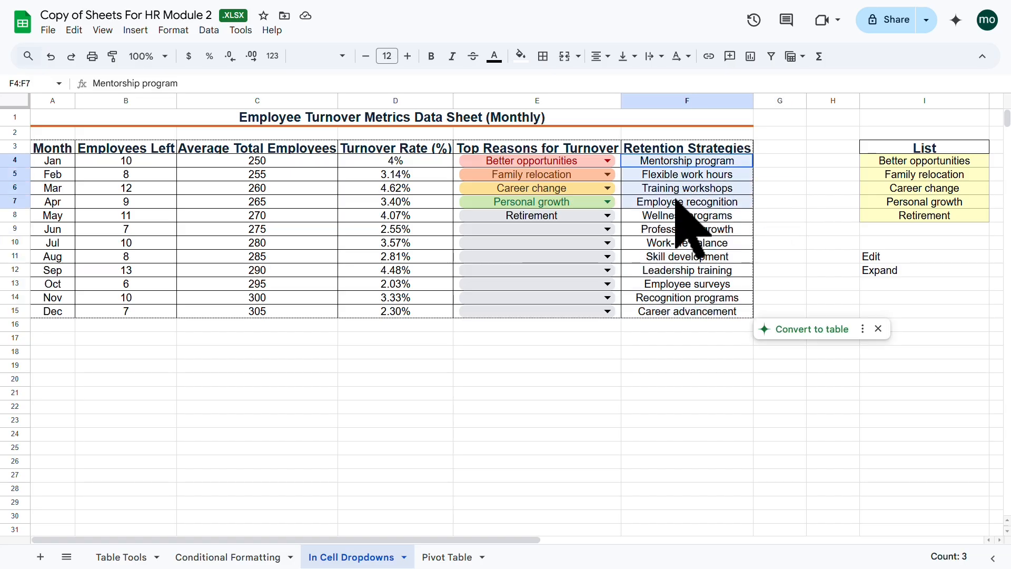
right_click(676, 201)
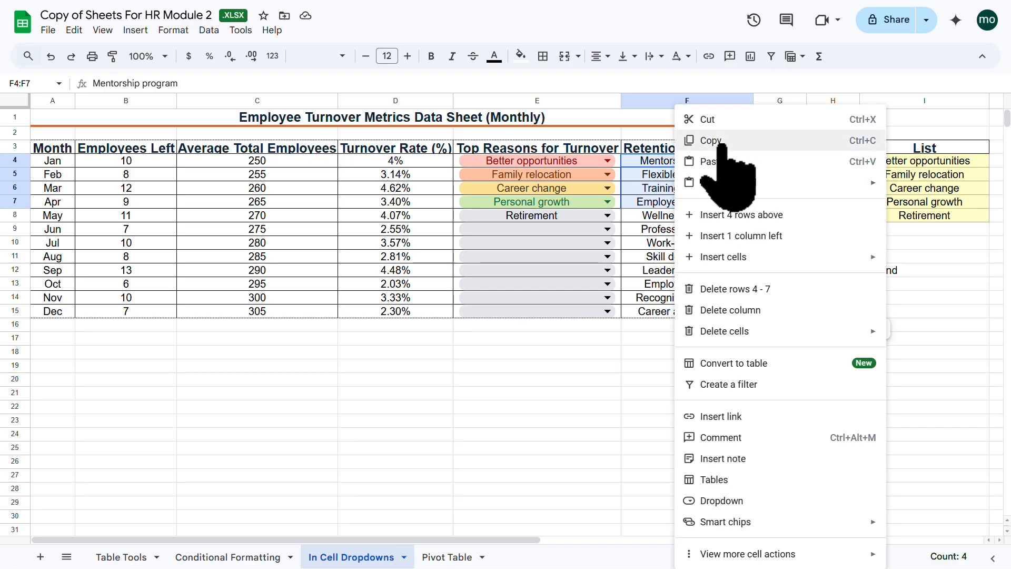
click(708, 140)
click(892, 243)
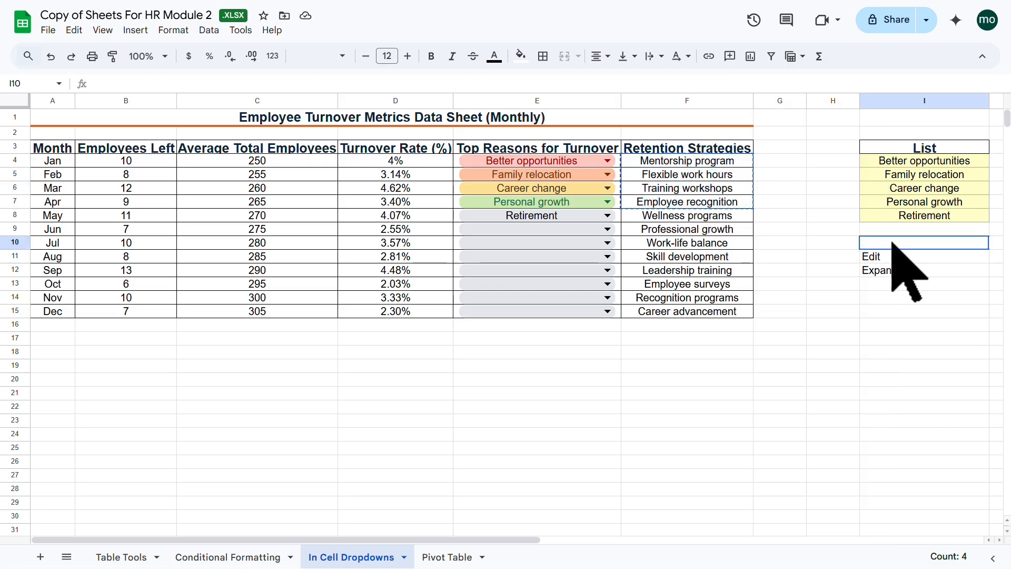
key(ctrl+v)
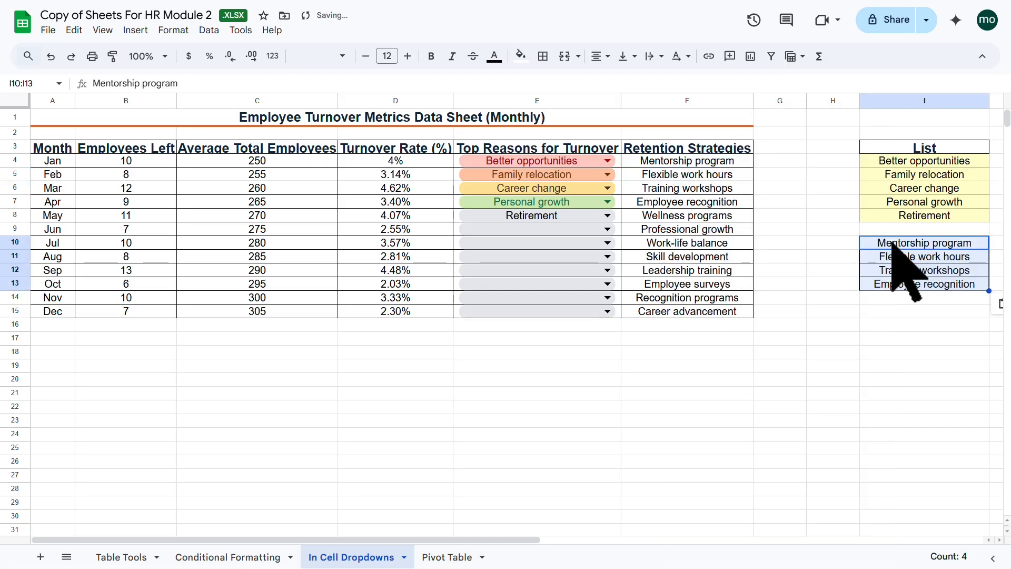
Insert a dropdown in the Retention Strategies cells F4:F15 and review its options
click(694, 178)
click(697, 162)
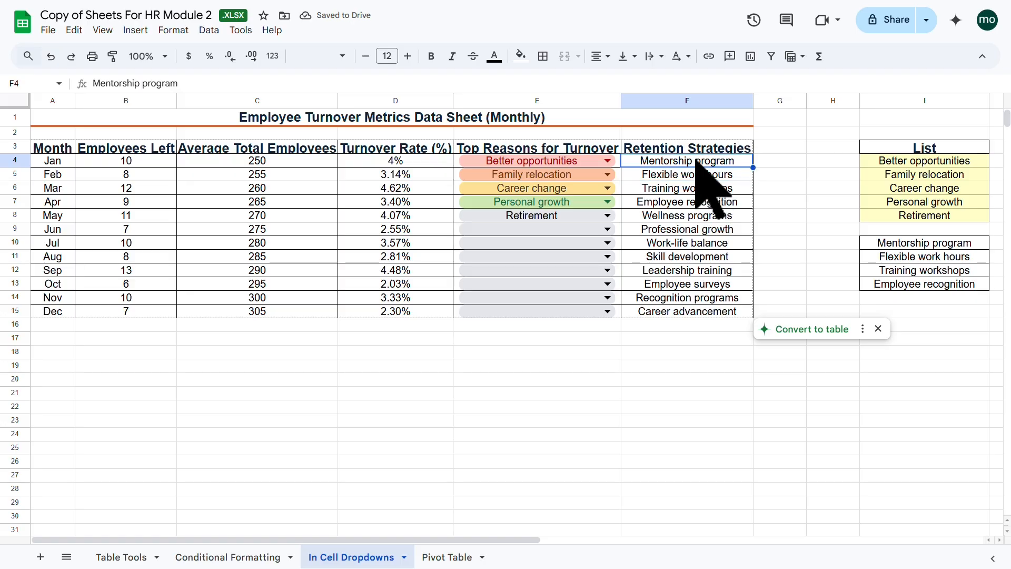
drag(696, 161, 679, 311)
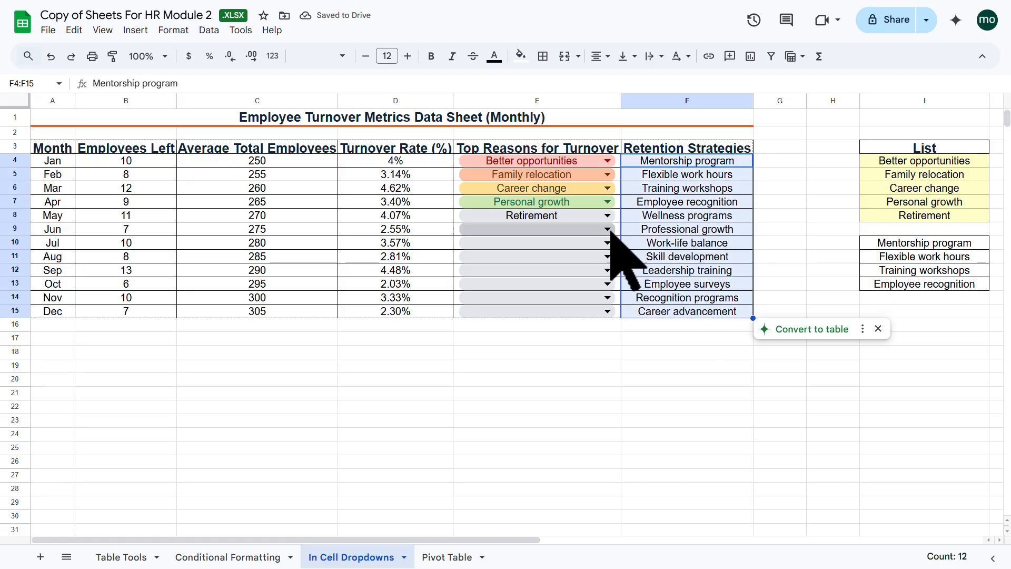
click(135, 29)
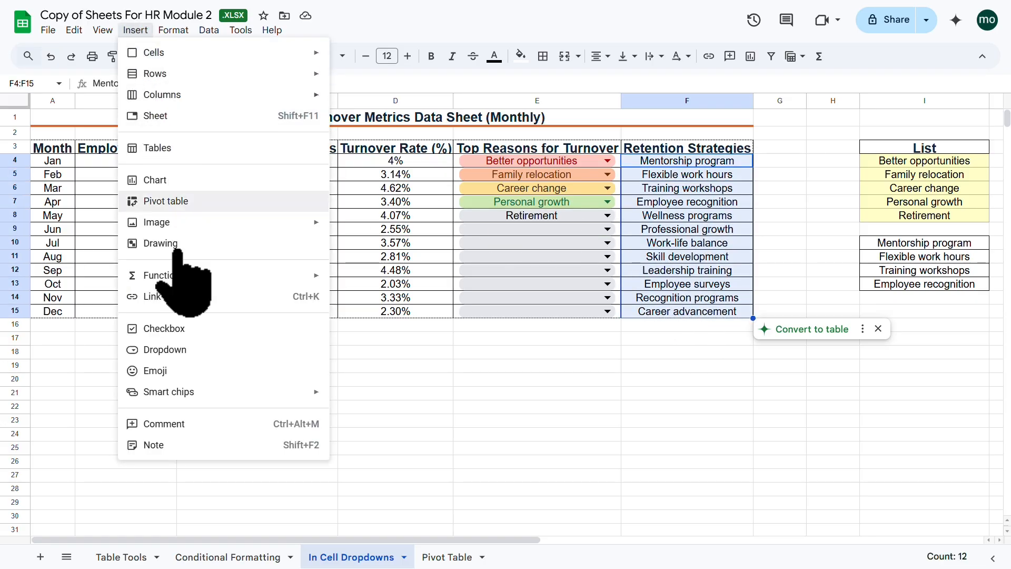
click(179, 351)
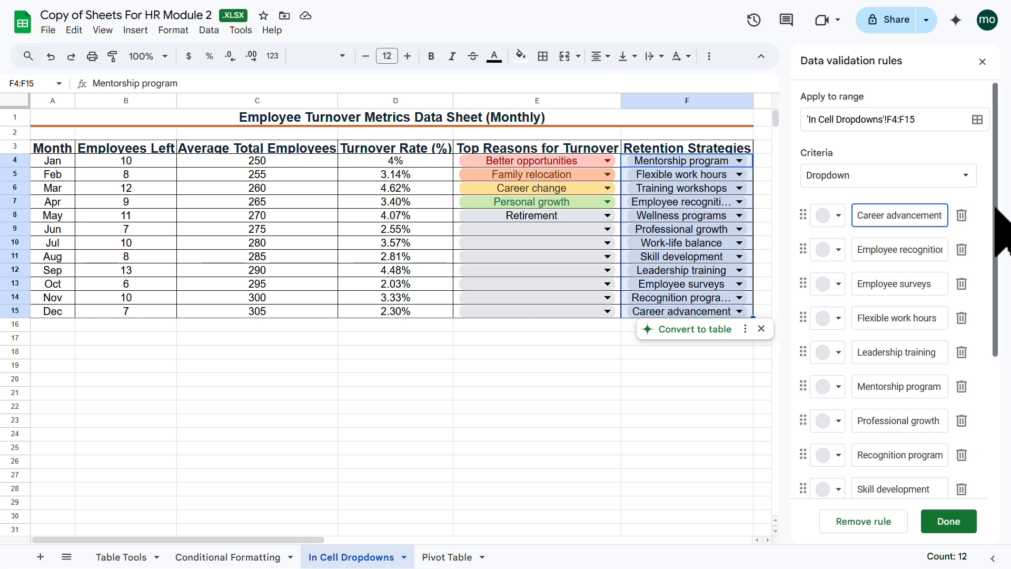
mouse_move(996, 231)
mouse_down()
mouse_move(1005, 404)
mouse_move(1004, 240)
mouse_up()
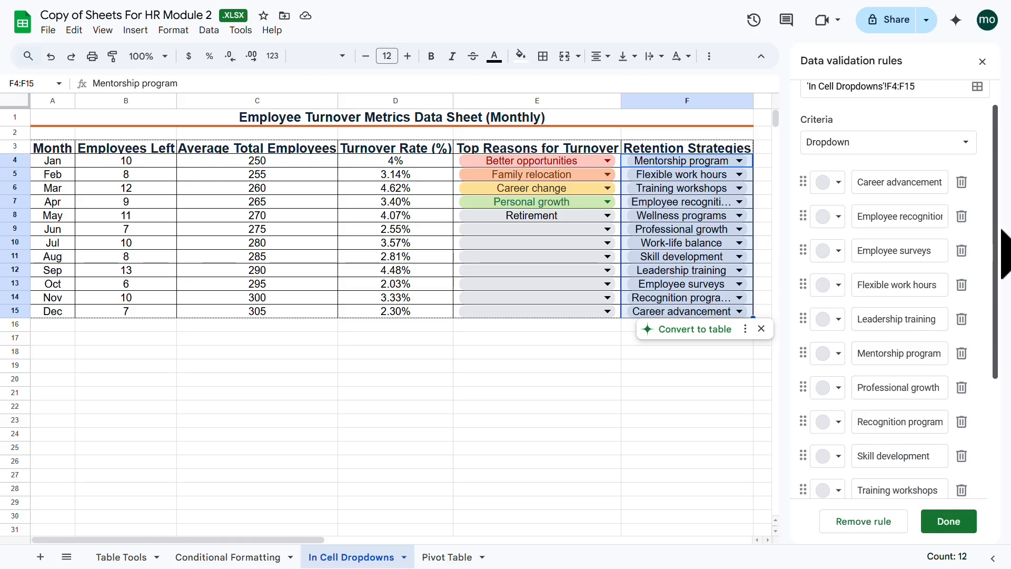
Delete the Employee recognition, Employee surveys and Training workshops options from the Retention Strategies dropdown rule
click(960, 217)
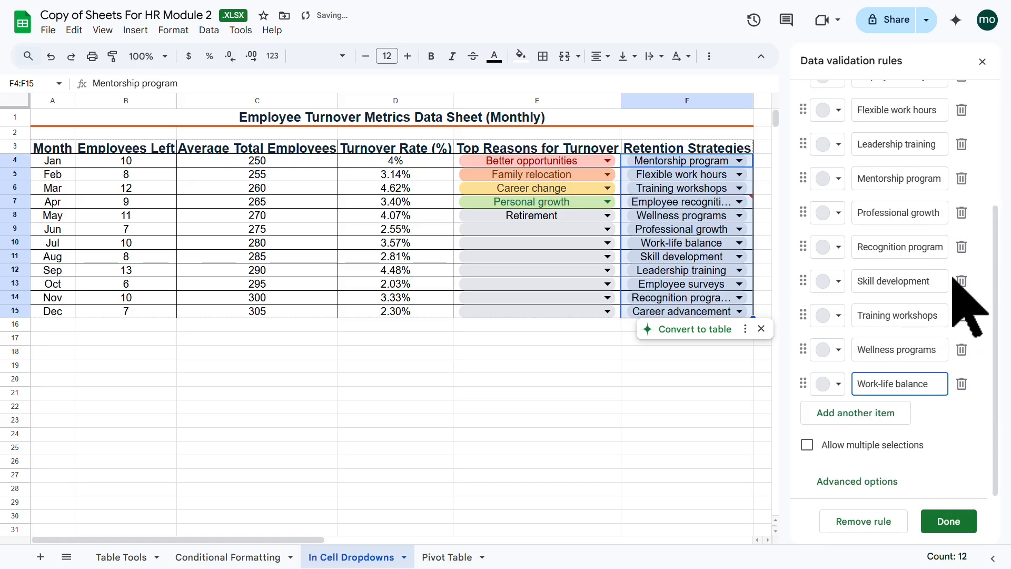
scroll(968, 306, up, 4)
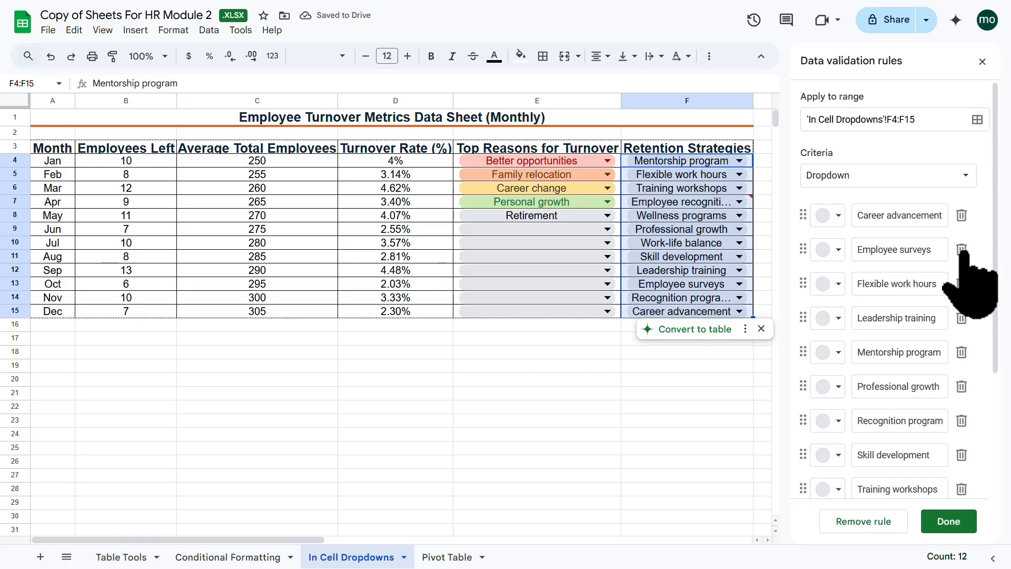
click(961, 250)
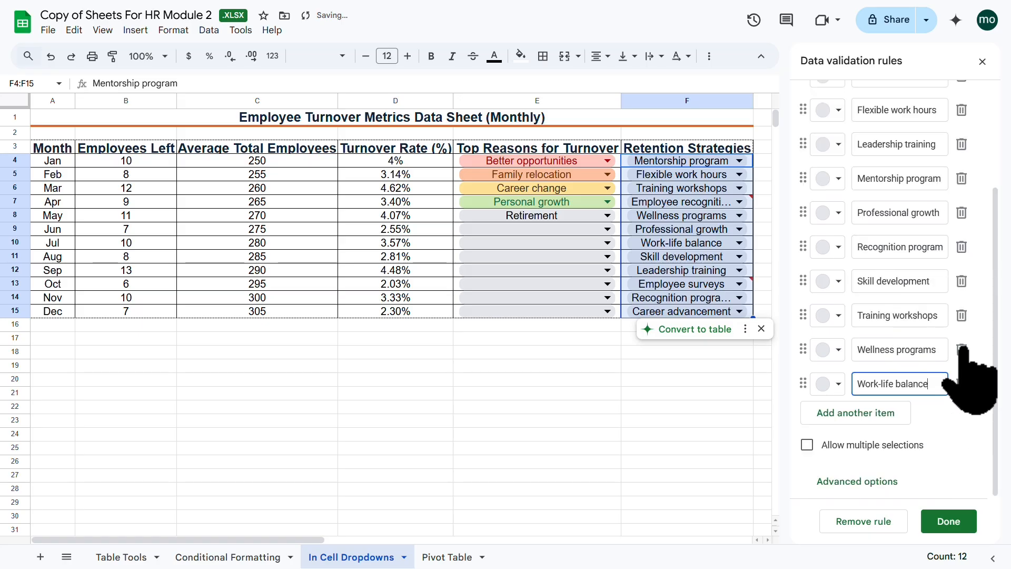
click(961, 315)
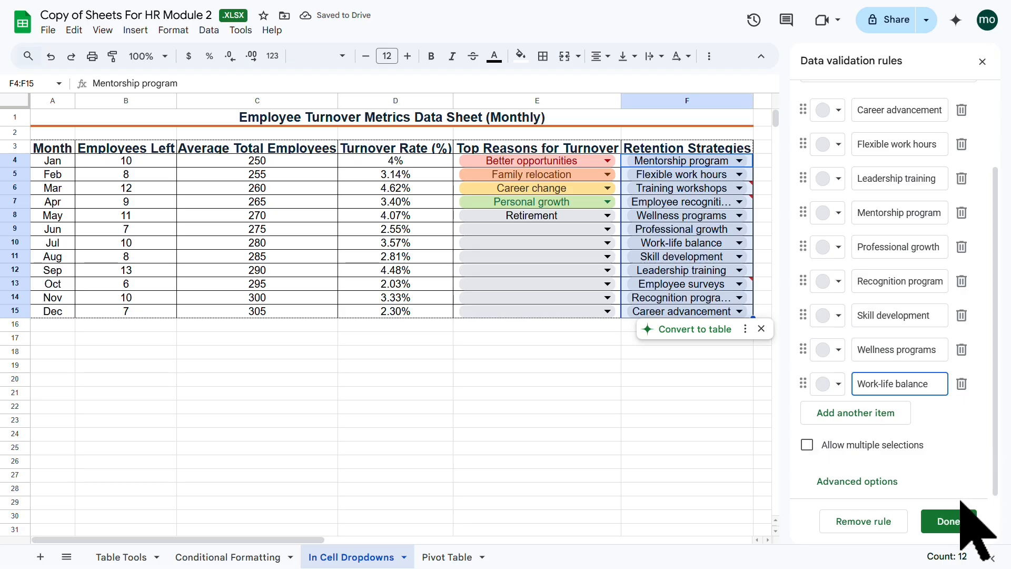
Colour the Recognition programs option light red, finish the dropdown rule and check the options in January's Retention Strategies cell
click(827, 282)
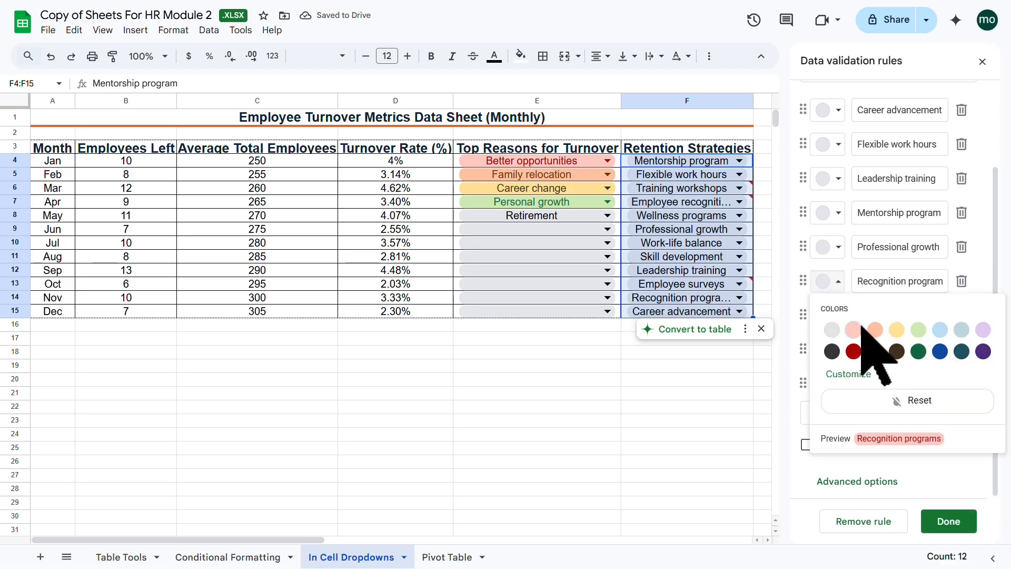
click(830, 330)
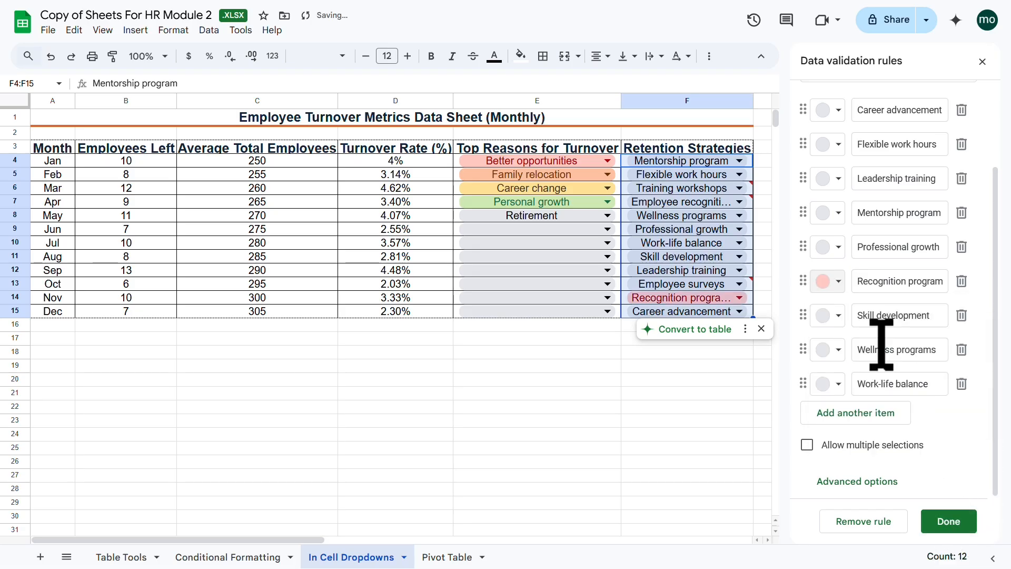
click(951, 520)
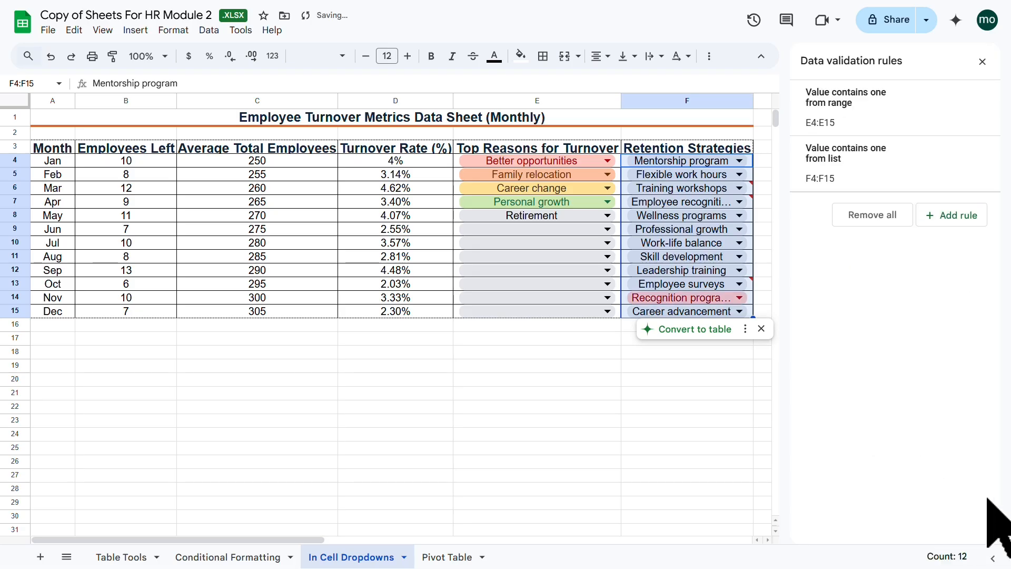
click(982, 61)
click(869, 257)
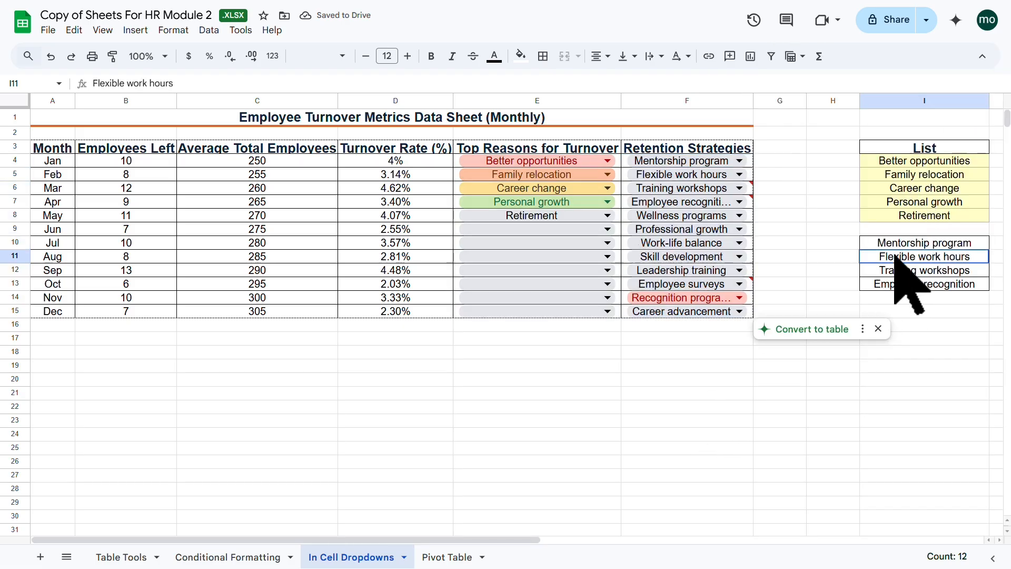
click(739, 160)
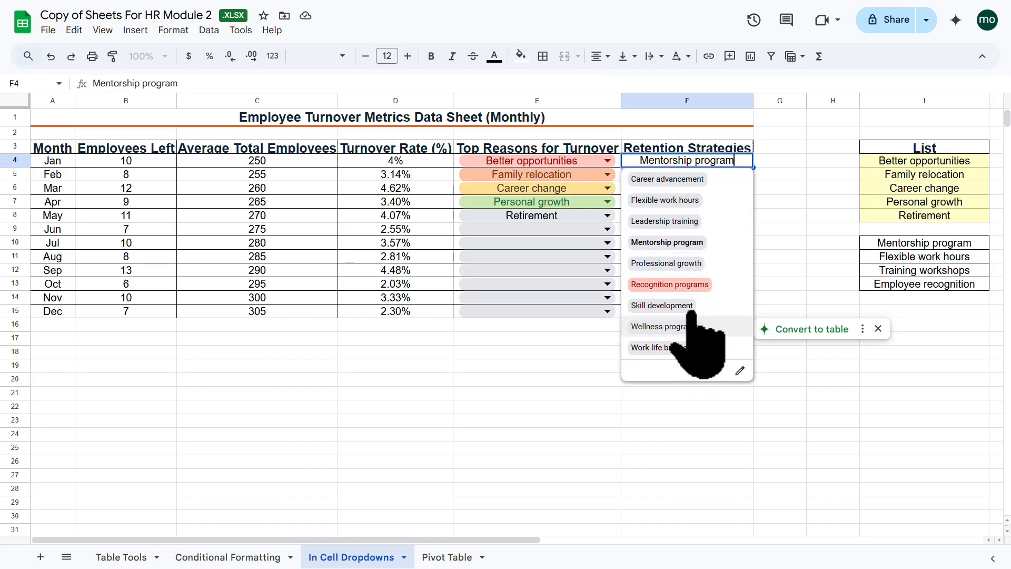
click(801, 187)
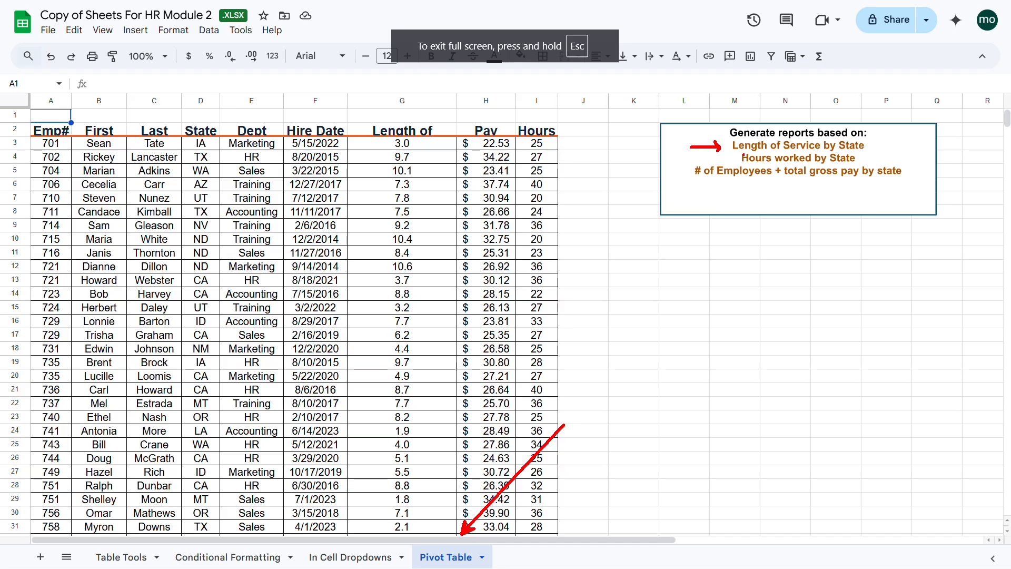
mouse_move(859, 157)
mouse_down()
mouse_move(889, 153)
mouse_move(859, 158)
mouse_move(874, 163)
mouse_up()
mouse_move(740, 185)
mouse_down()
mouse_move(737, 199)
mouse_move(751, 190)
mouse_up()
drag(825, 184, 824, 196)
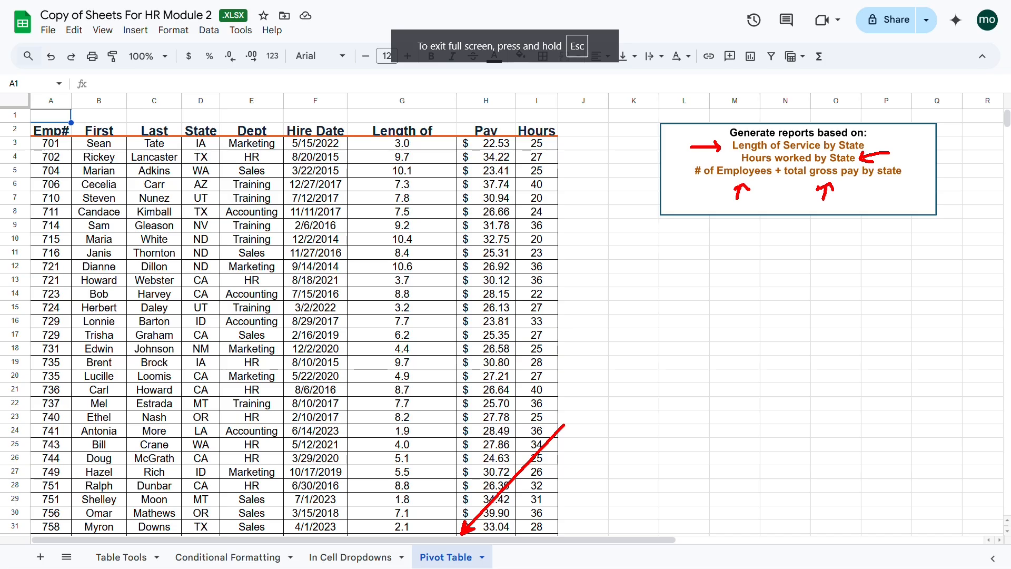
text(t)
text(sugg)
text(est)
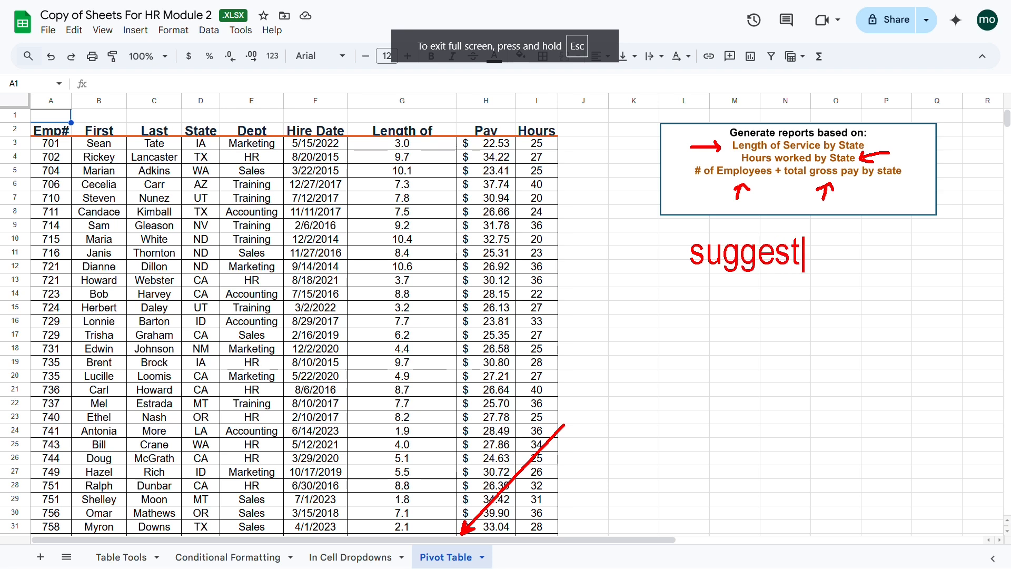
text(ions)
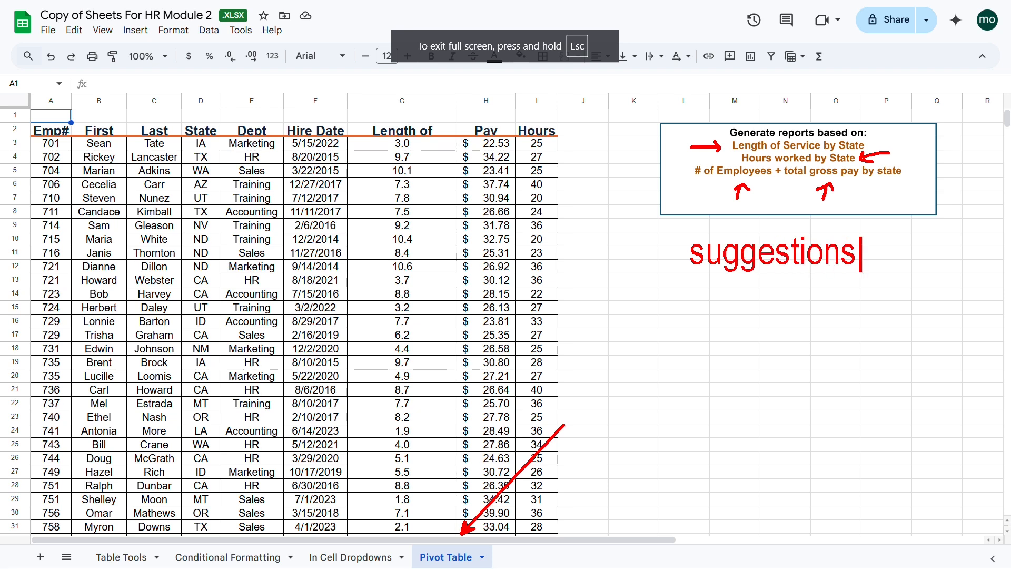
key(Return)
text(Custo)
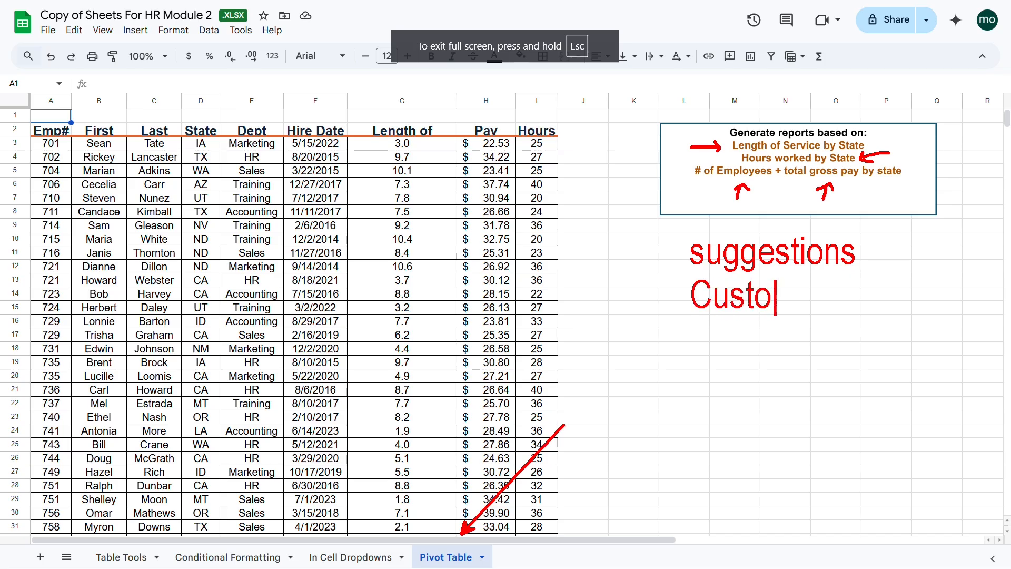
text(mize)
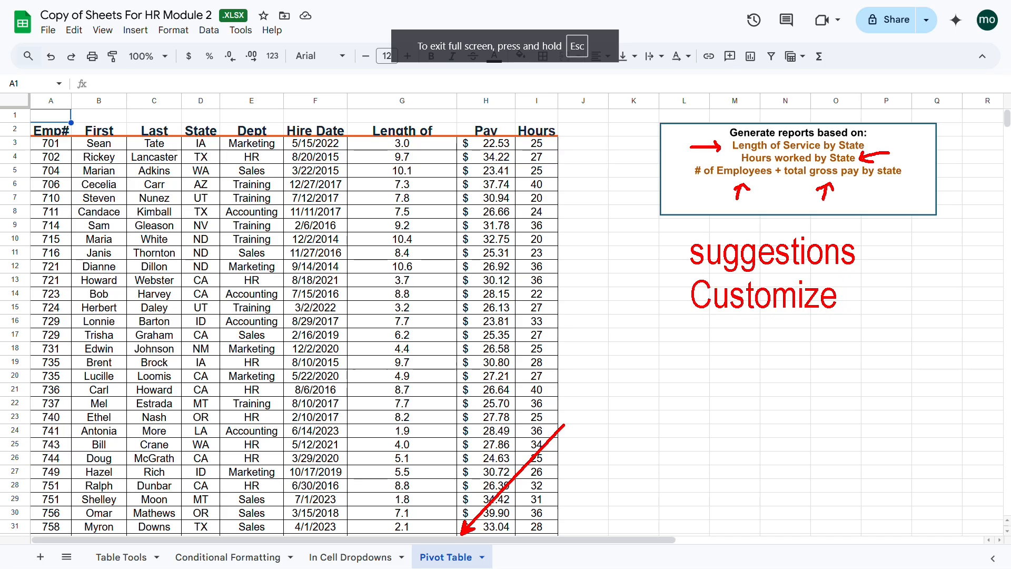
key(Escape)
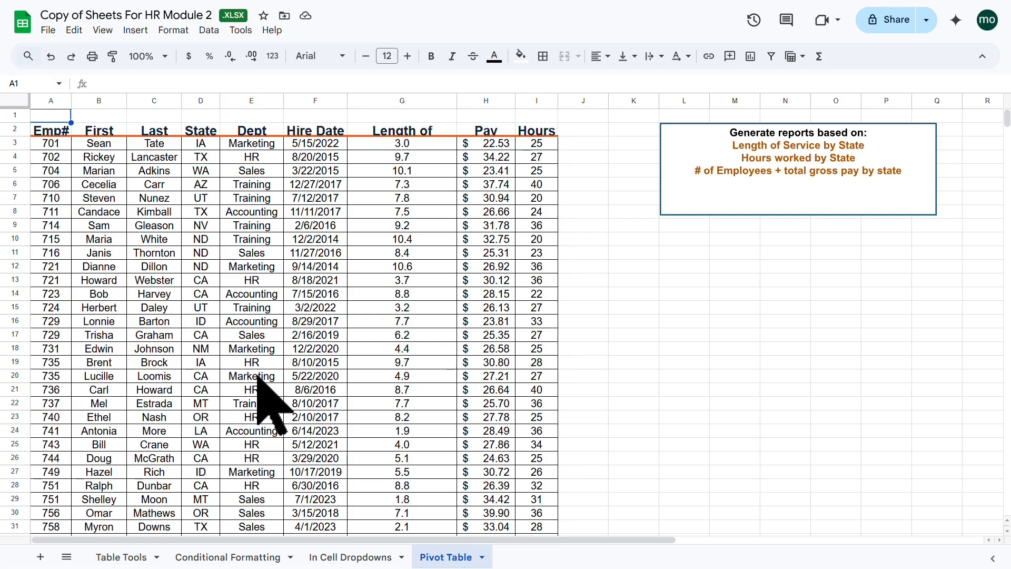
Fit the height of header row 2 to its contents on the Pivot Table sheet so the wrapped headings show in full
click(298, 225)
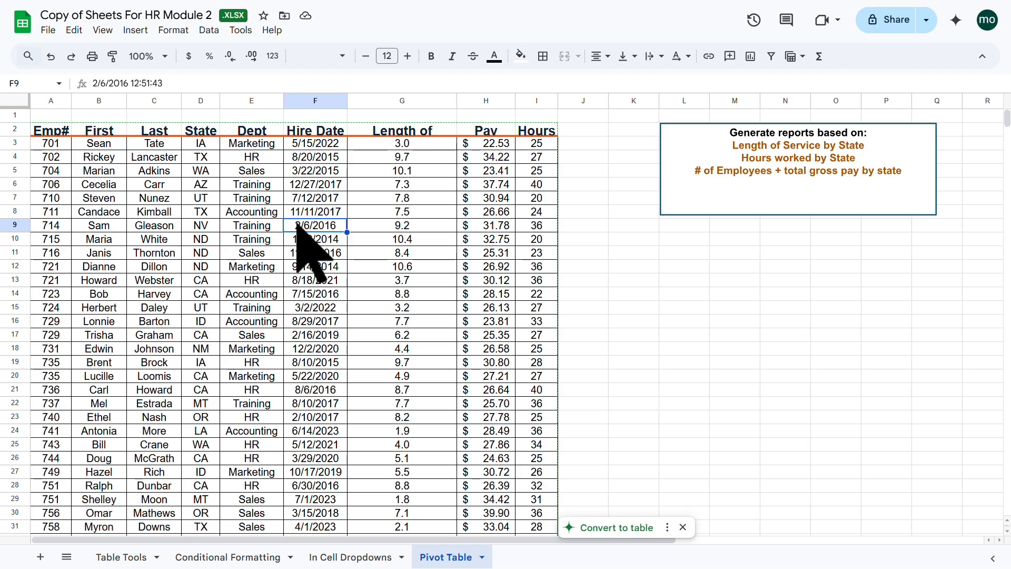
scroll(298, 225, down, 8)
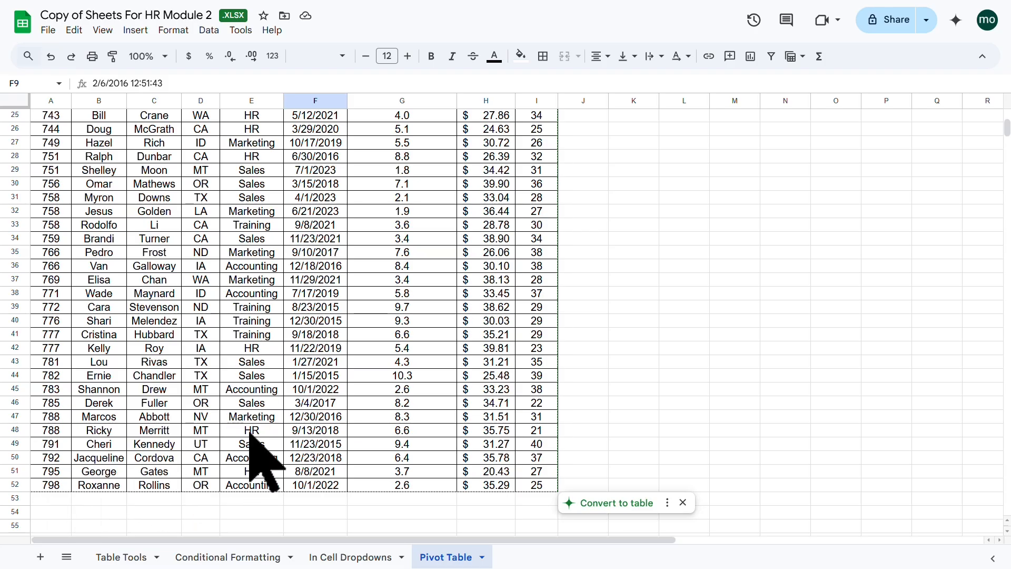
scroll(251, 434, up, 8)
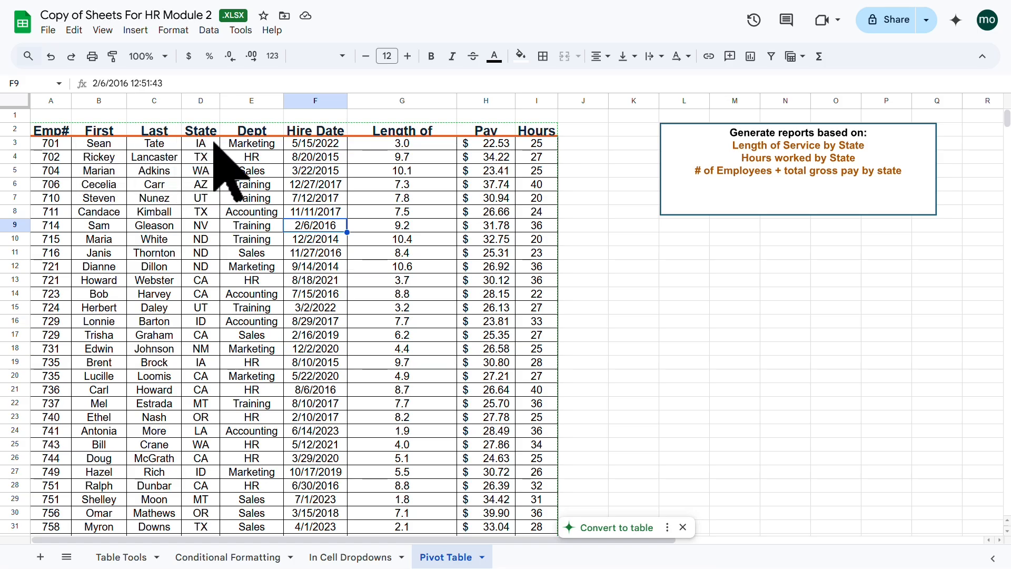
click(415, 131)
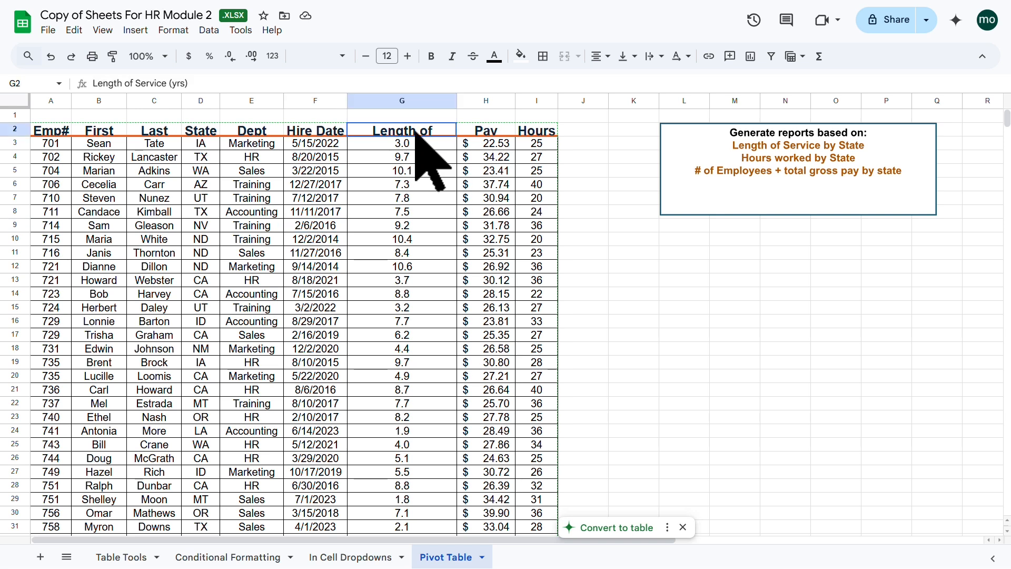
double_click(16, 136)
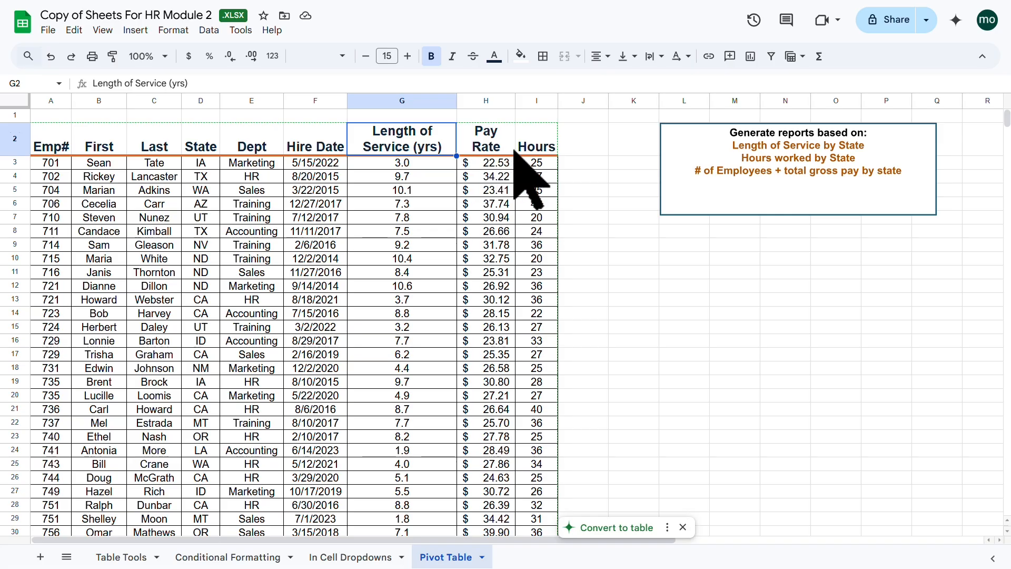
Examine the employee records and the Length of Service formula in G7
click(56, 161)
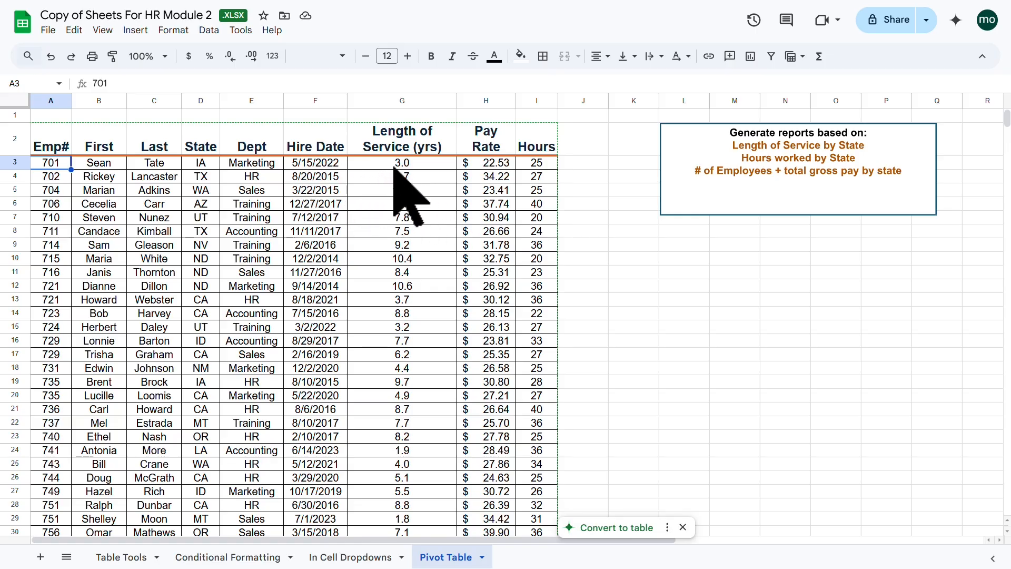
click(420, 217)
scroll(421, 221, down, 8)
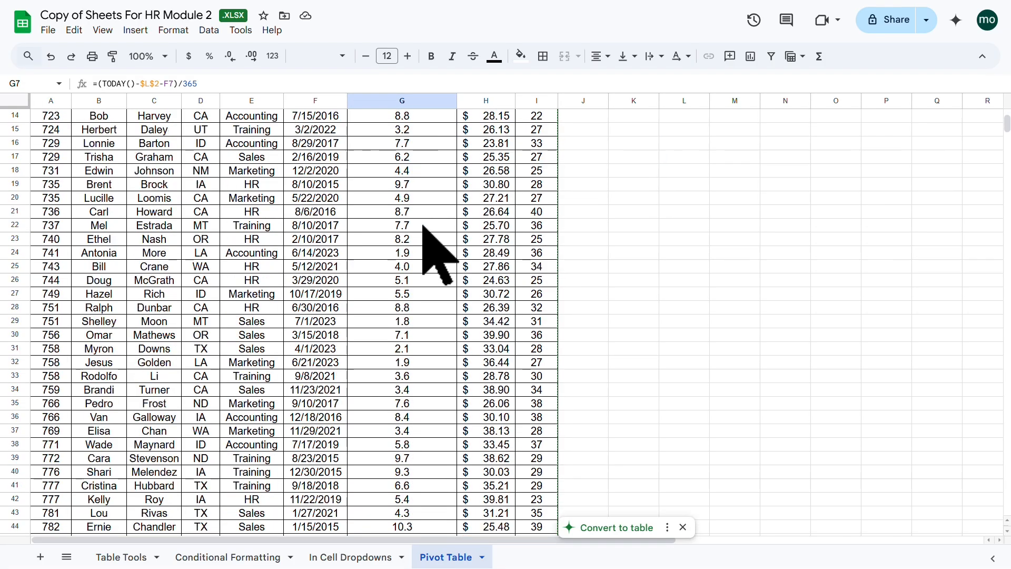
scroll(424, 227, up, 8)
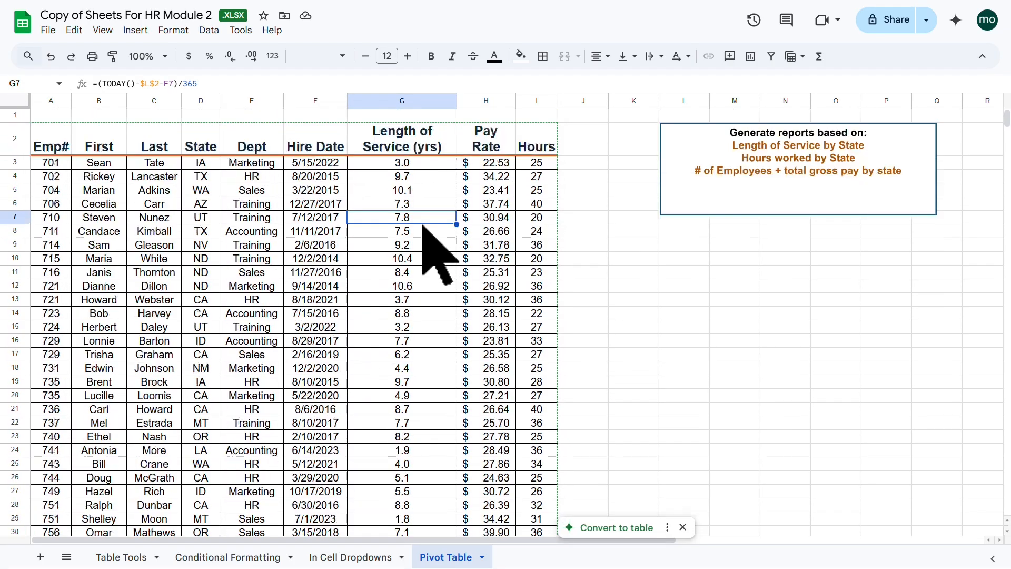
scroll(424, 226, down, 3)
scroll(438, 252, down, 2)
scroll(438, 253, up, 6)
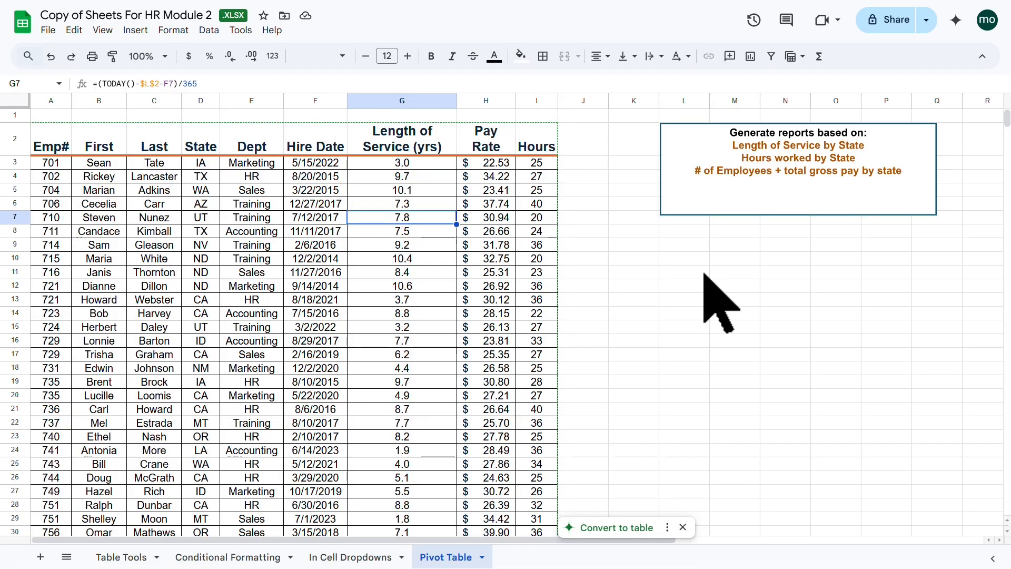
mouse_move(657, 227)
mouse_down()
mouse_move(708, 278)
mouse_move(785, 324)
mouse_move(863, 348)
mouse_up()
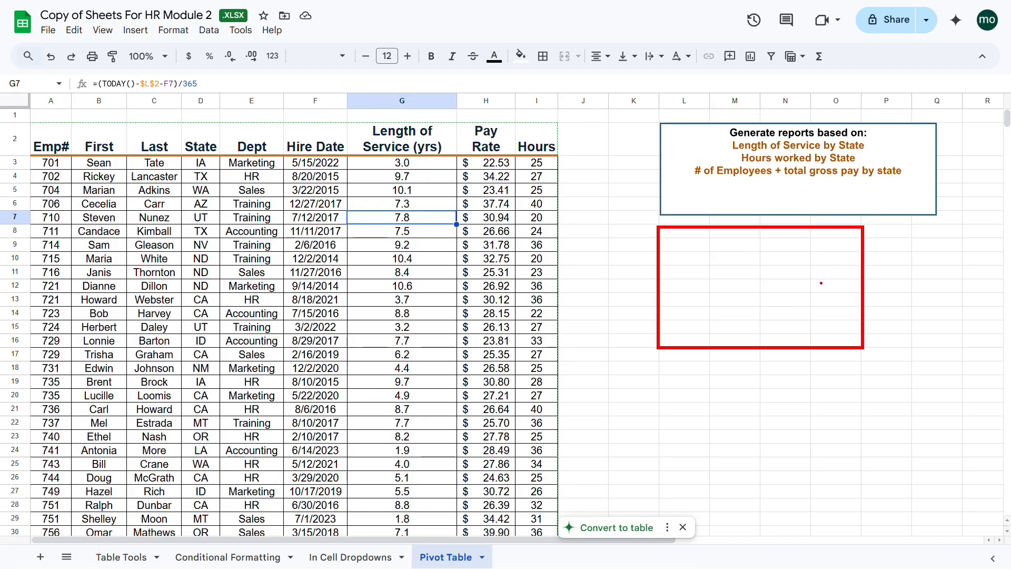
mouse_move(836, 260)
mouse_down()
mouse_move(855, 260)
mouse_move(856, 291)
mouse_up()
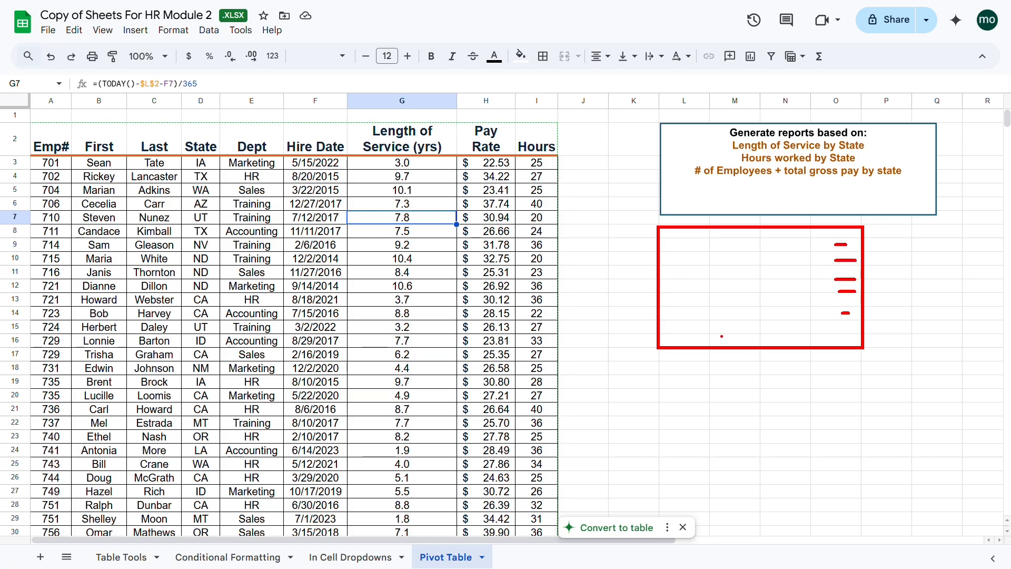
drag(720, 336, 836, 335)
click(689, 244)
drag(716, 236, 784, 237)
drag(794, 236, 809, 237)
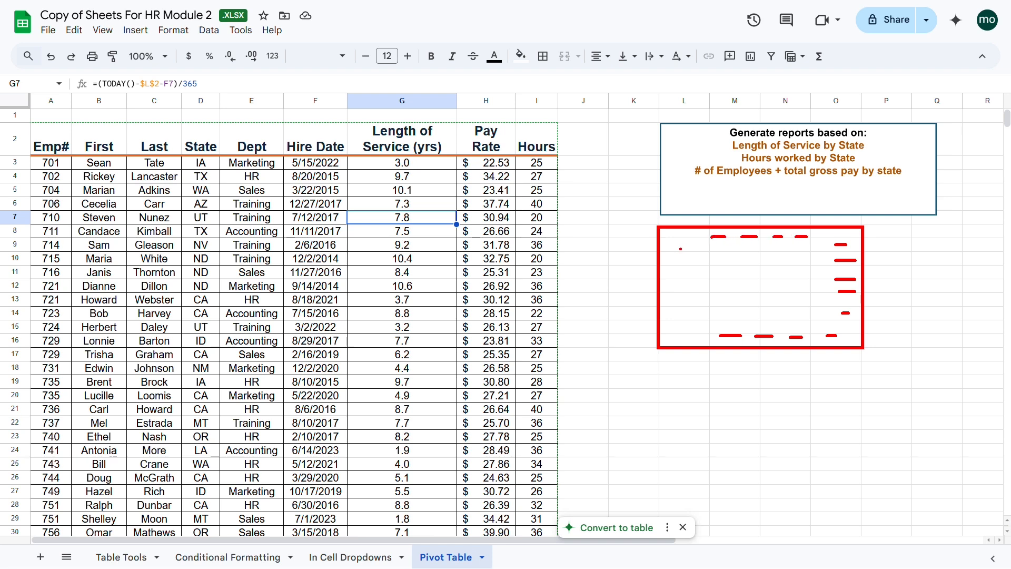
drag(677, 251, 693, 251)
mouse_move(675, 260)
mouse_down()
mouse_move(691, 260)
mouse_move(684, 305)
mouse_move(696, 325)
mouse_up()
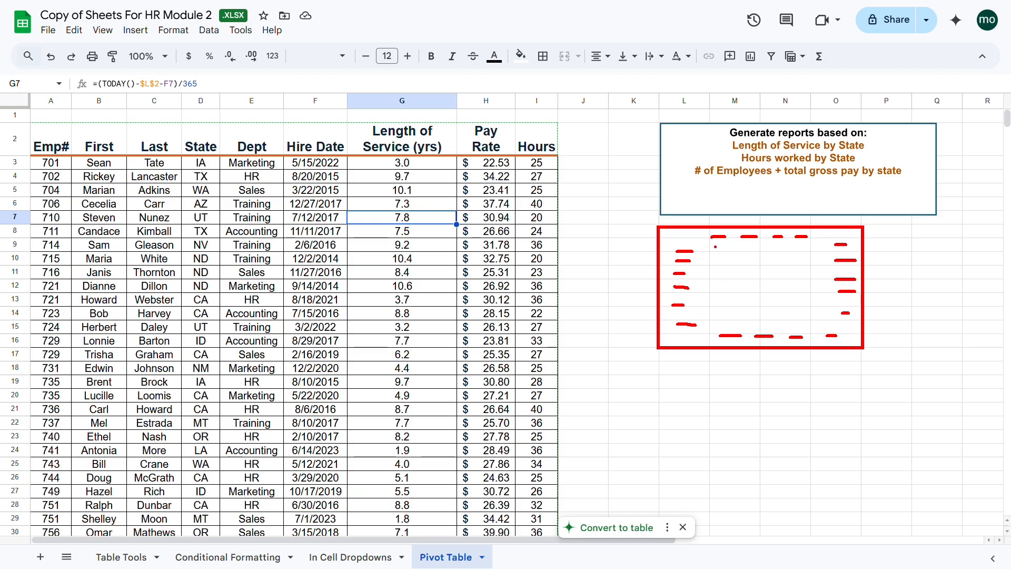
drag(718, 255, 784, 258)
click(799, 257)
drag(720, 276, 763, 275)
click(773, 275)
key(Escape)
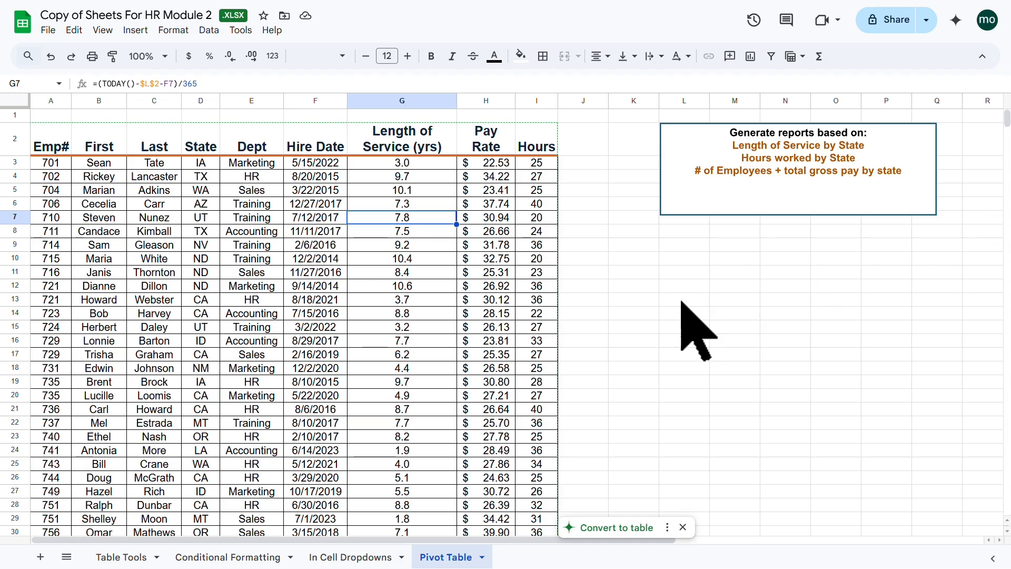
Convert the employee data range to a table and open the pivot table setup for it
click(599, 527)
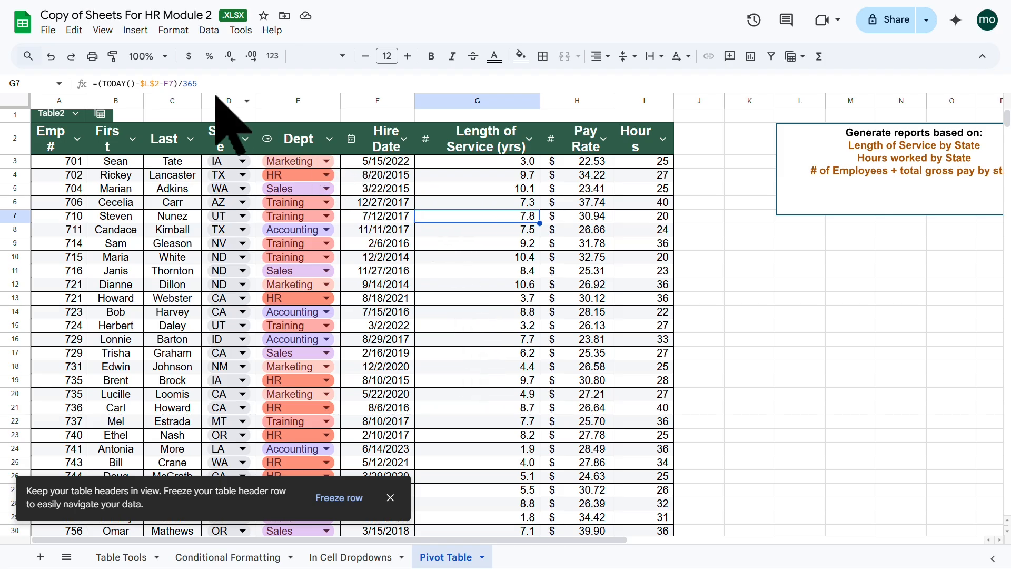
click(135, 32)
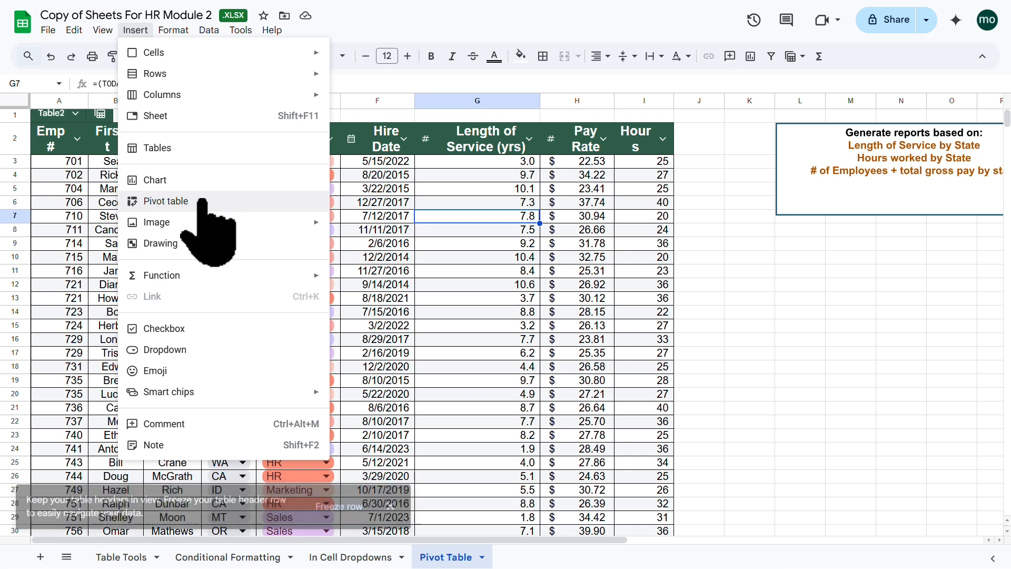
click(166, 202)
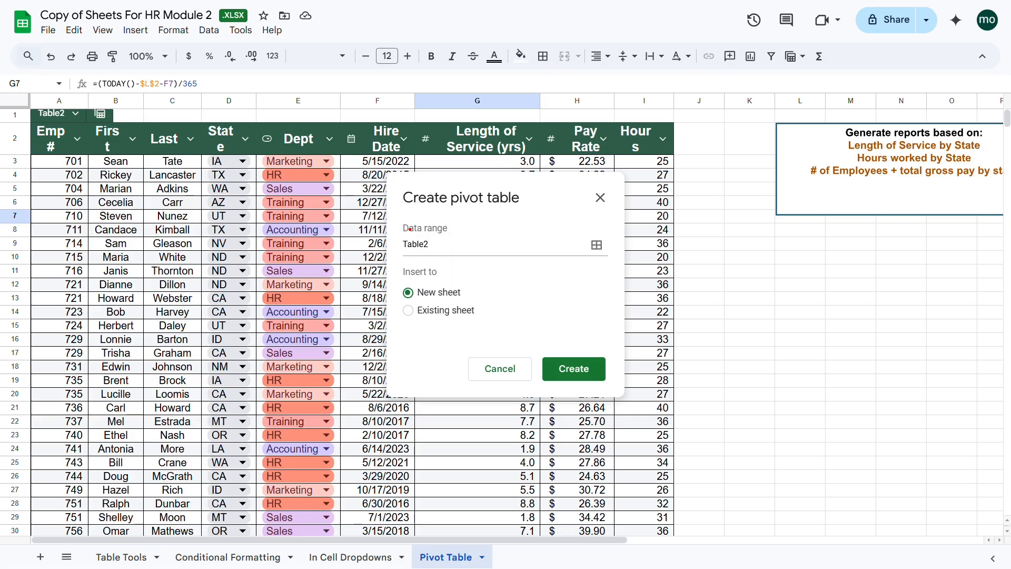
drag(396, 219, 459, 252)
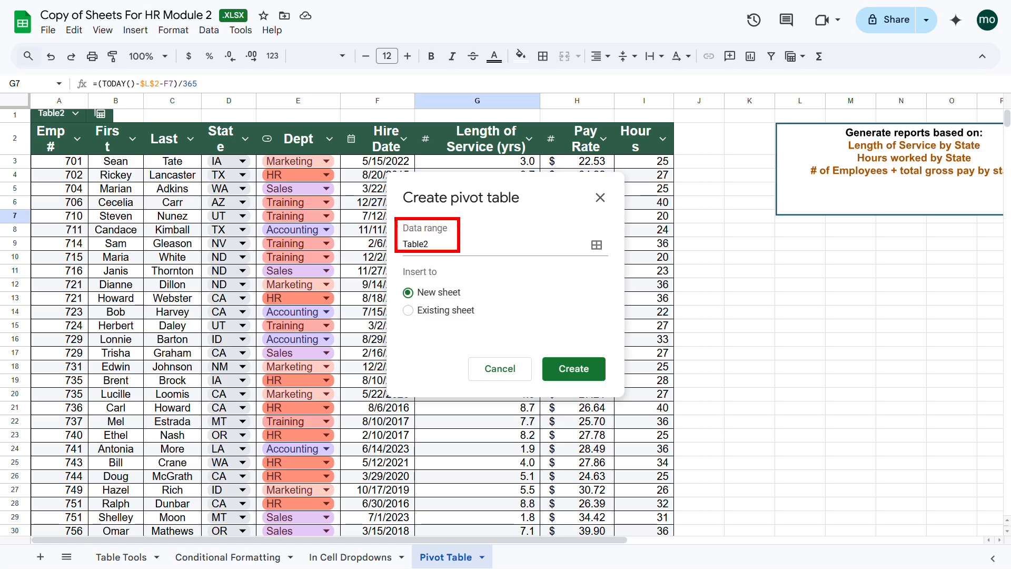
drag(76, 116, 268, 214)
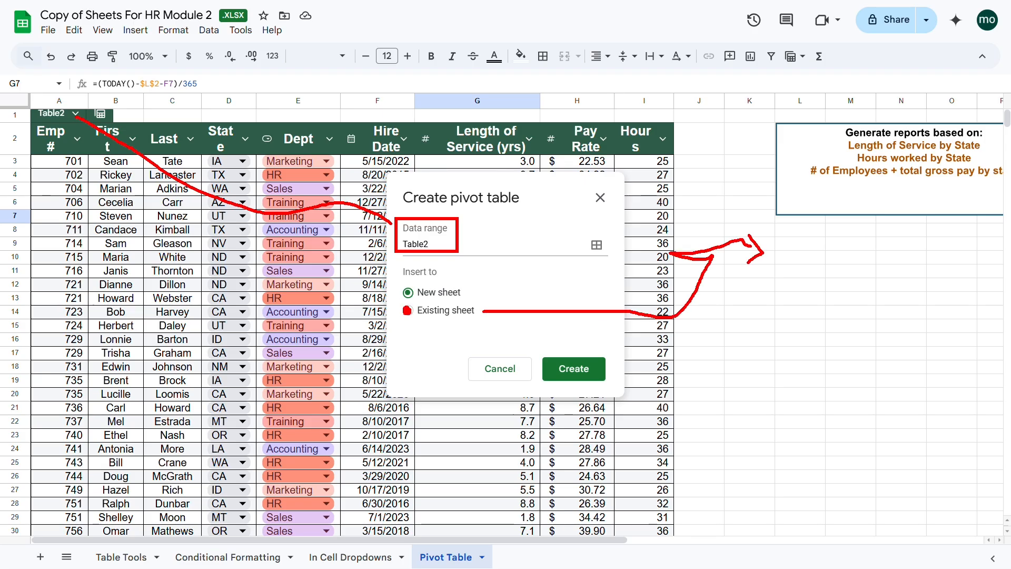
Create a pivot table from Table2 on the existing Pivot Table sheet, placed at cell K9
key(Escape)
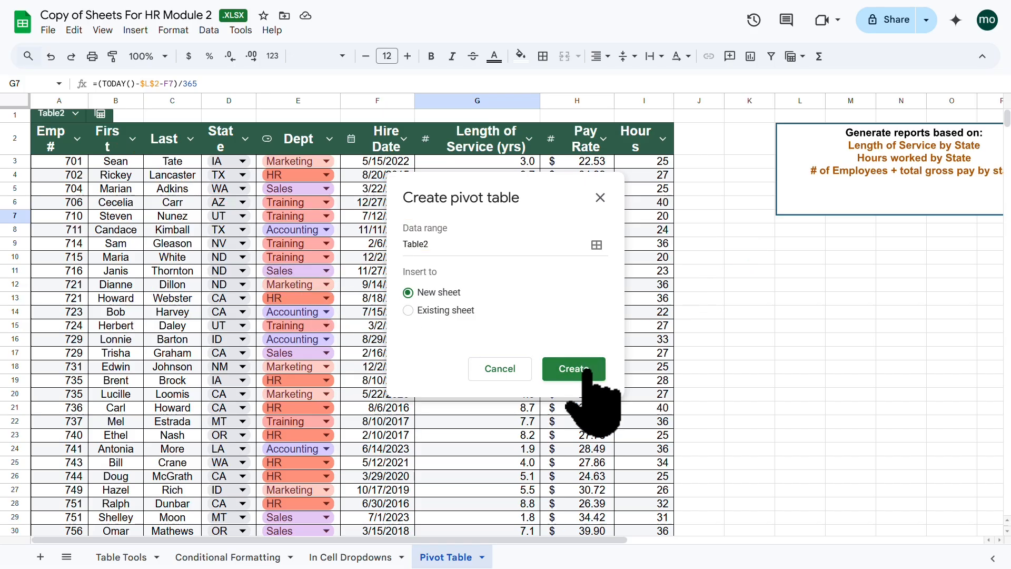
click(429, 311)
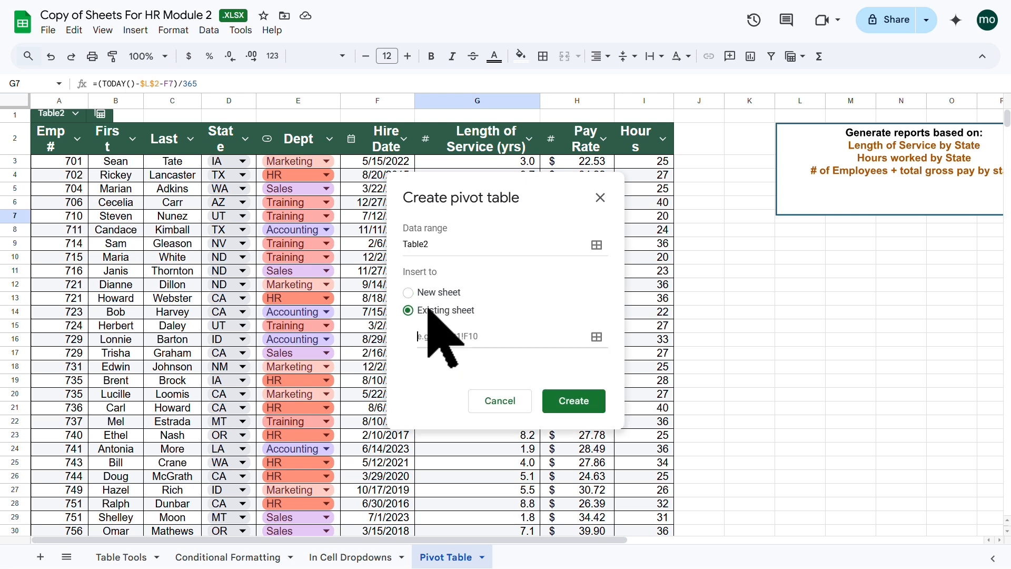
click(597, 337)
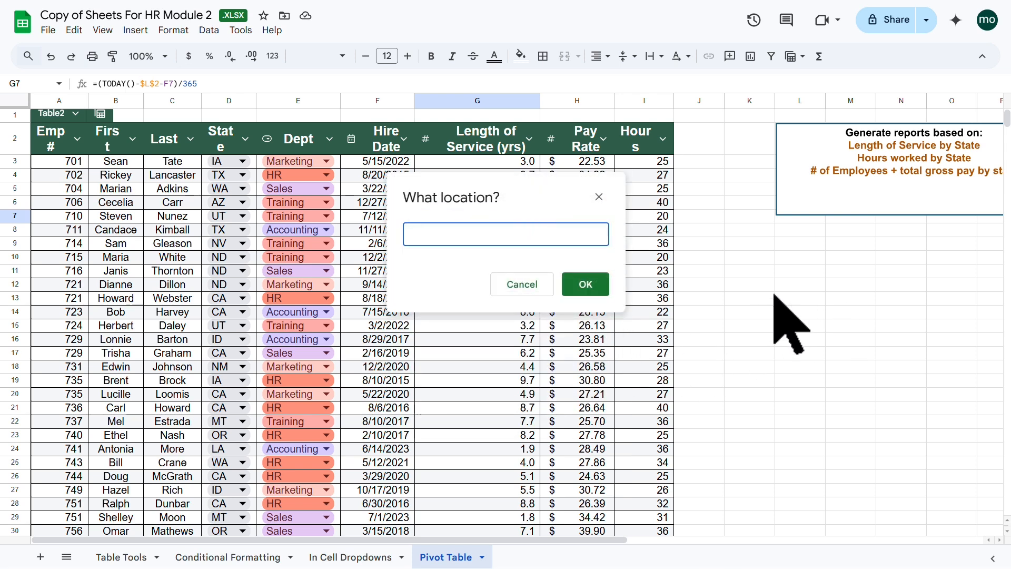
click(749, 244)
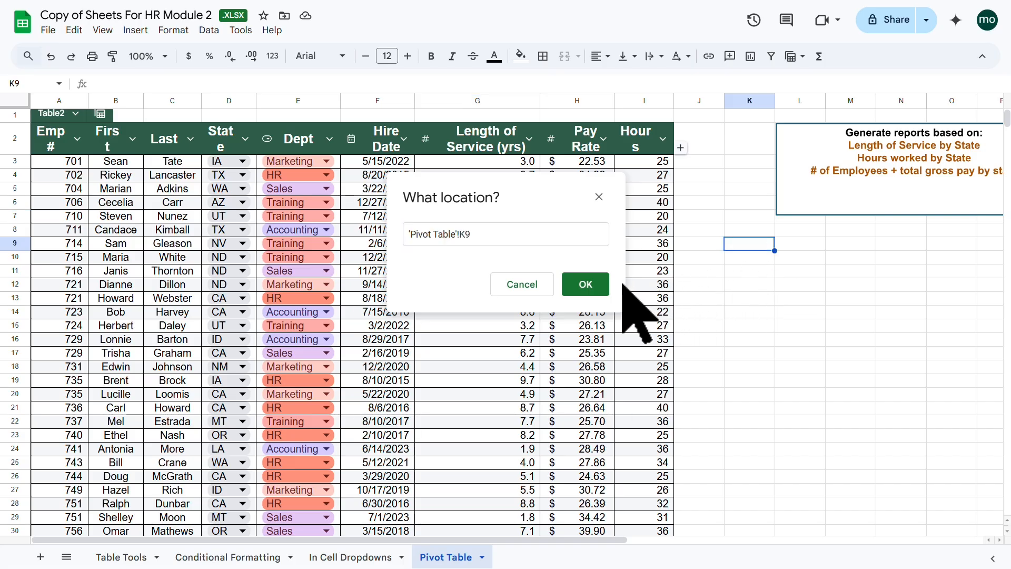
click(587, 284)
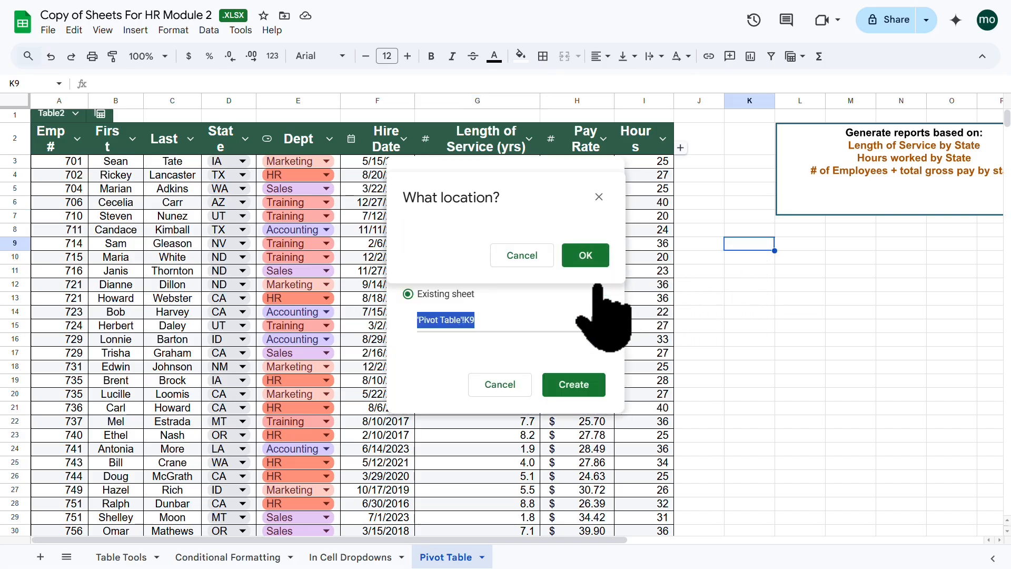
click(573, 384)
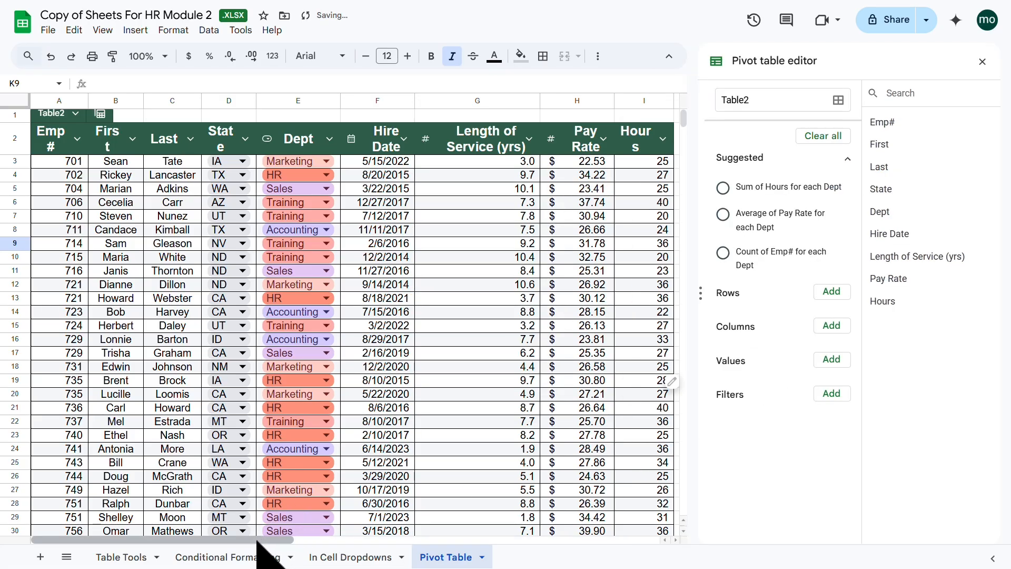
drag(264, 540, 402, 542)
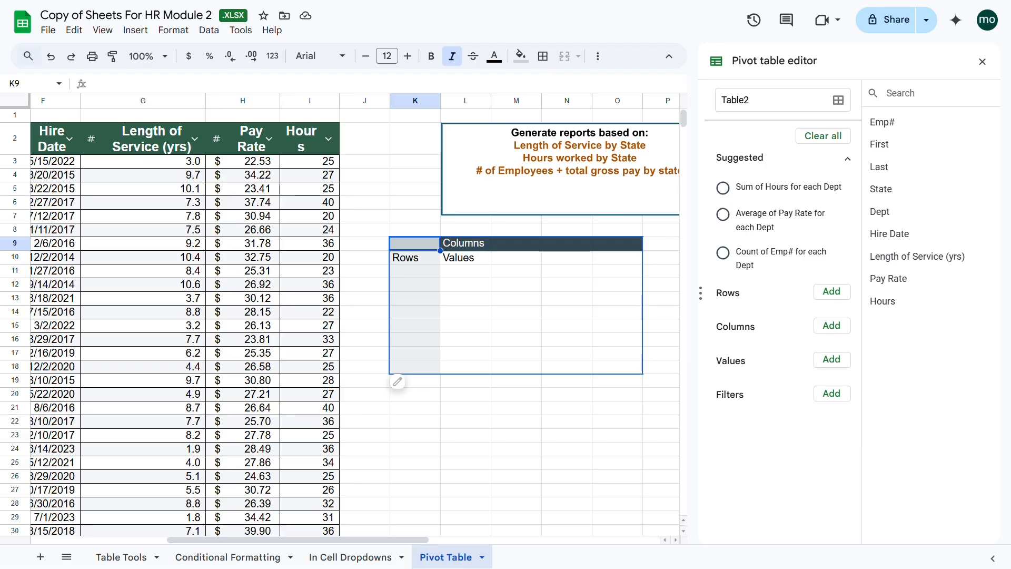
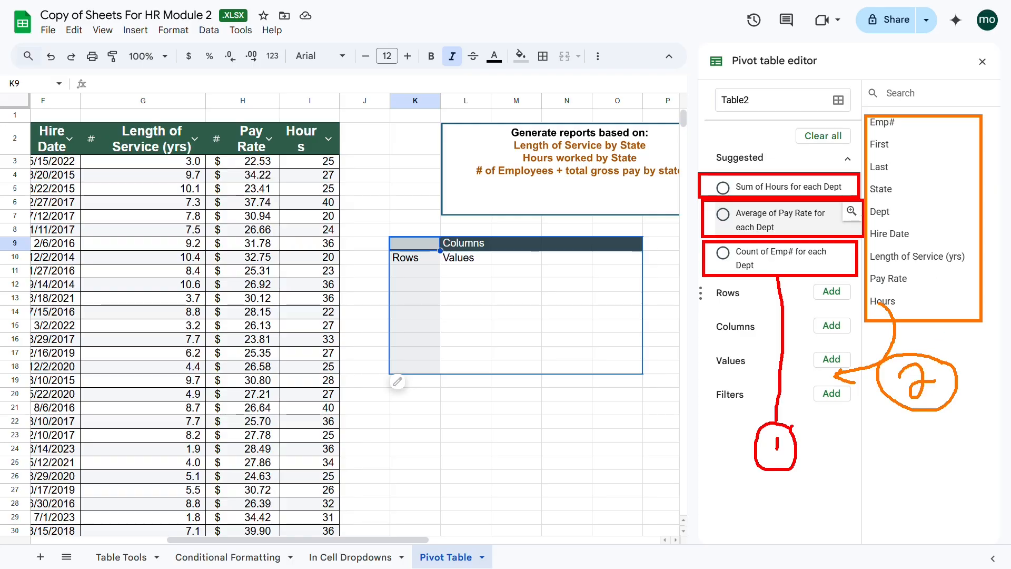
Apply the suggested Sum of Hours for each Dept report, then widen column L slightly and fit column K to its contents
key(Escape)
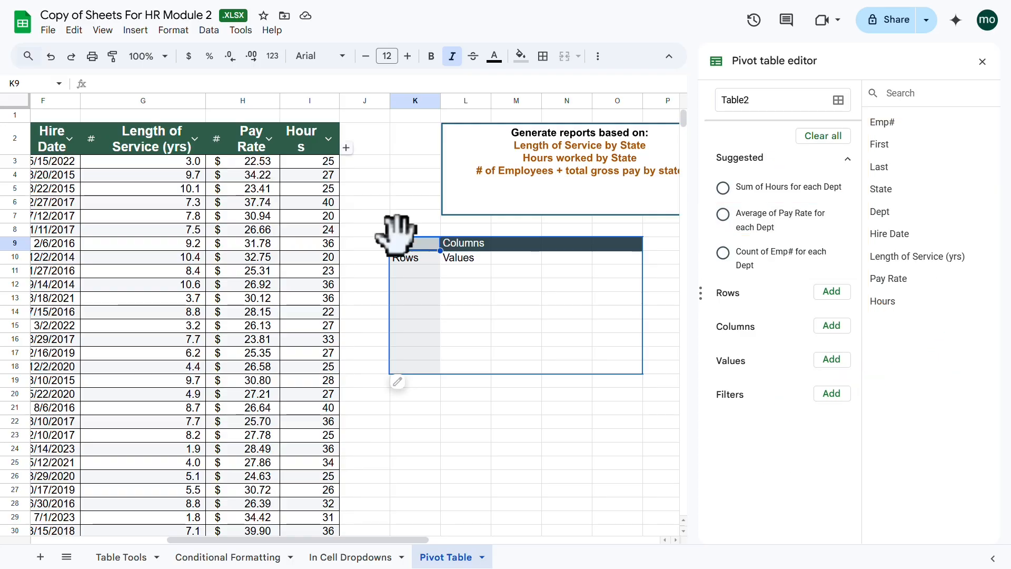
click(723, 187)
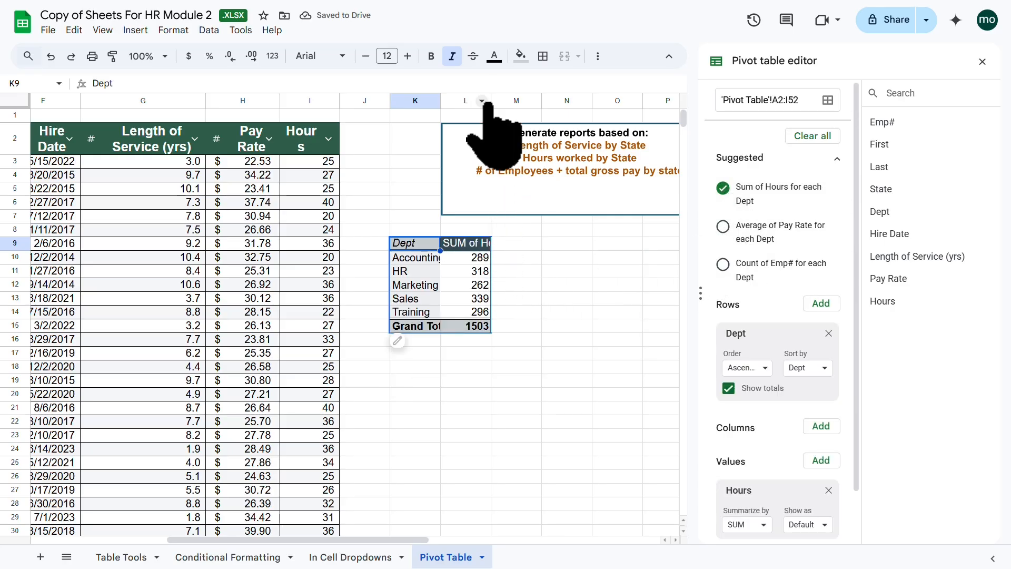
drag(491, 100, 504, 100)
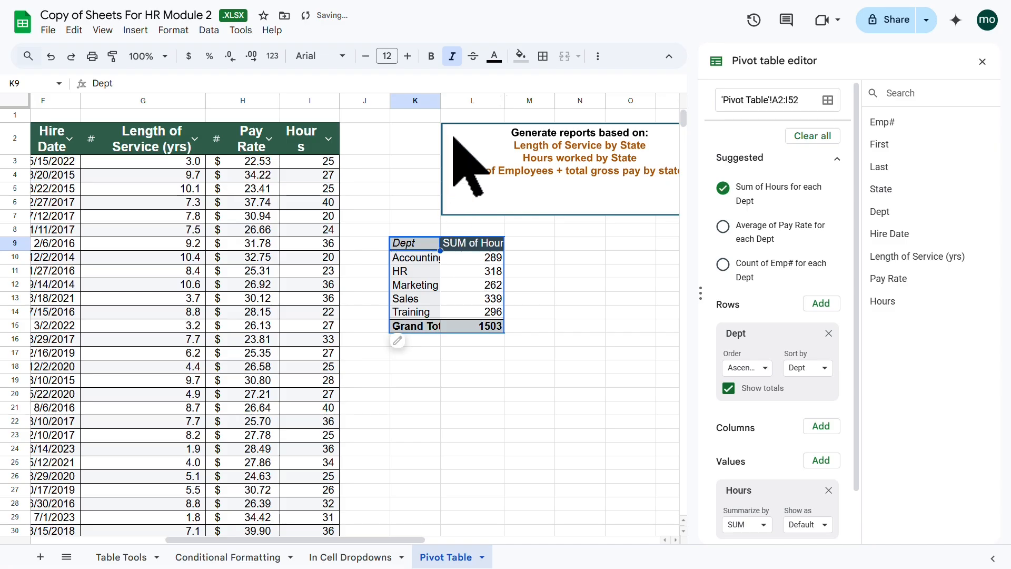
double_click(440, 100)
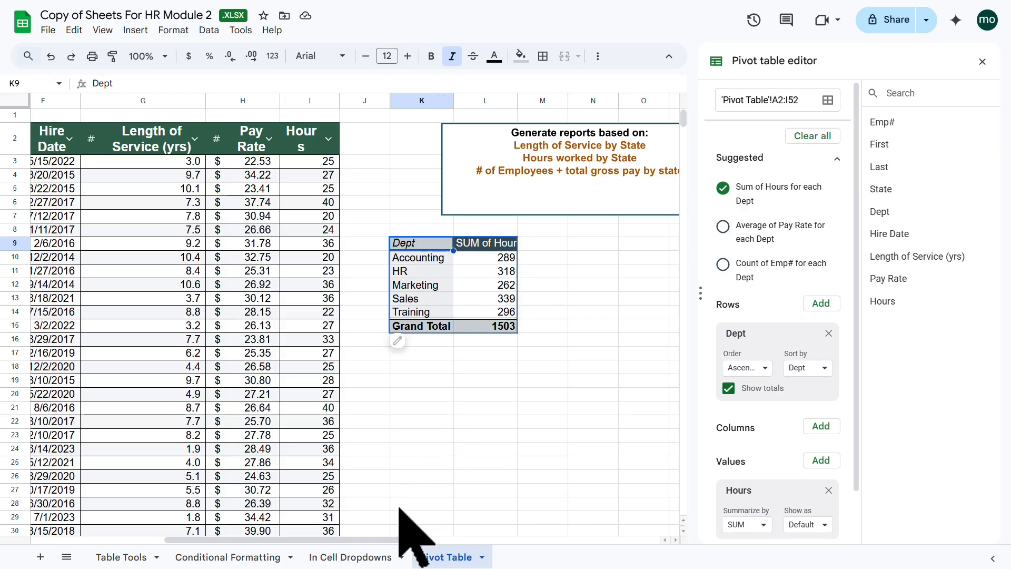
Try the suggested Average of Pay Rate and Count of Emp# reports for each Dept, ending back on Sum of Hours
drag(385, 540, 244, 538)
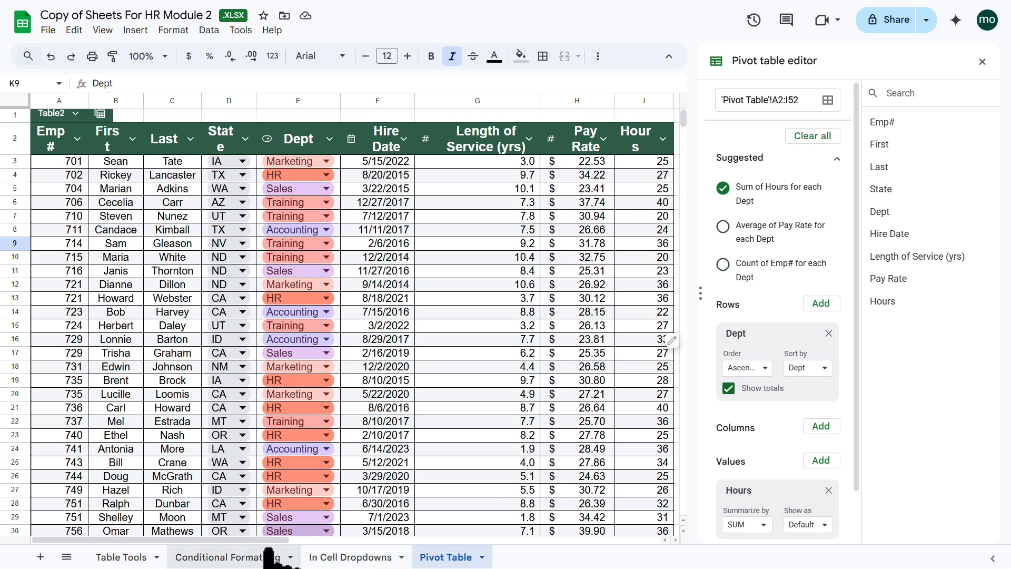
drag(267, 539, 388, 538)
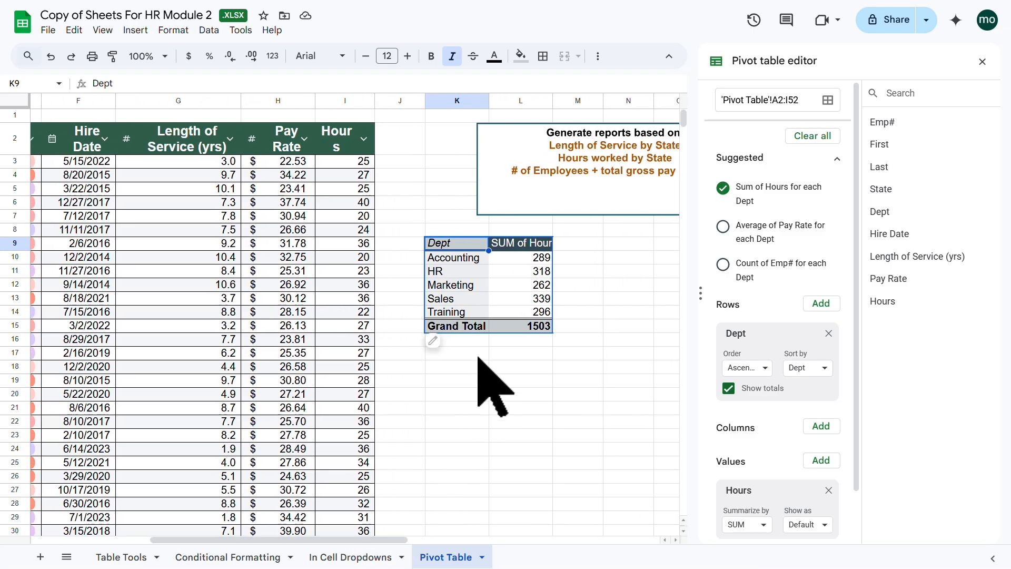
click(451, 358)
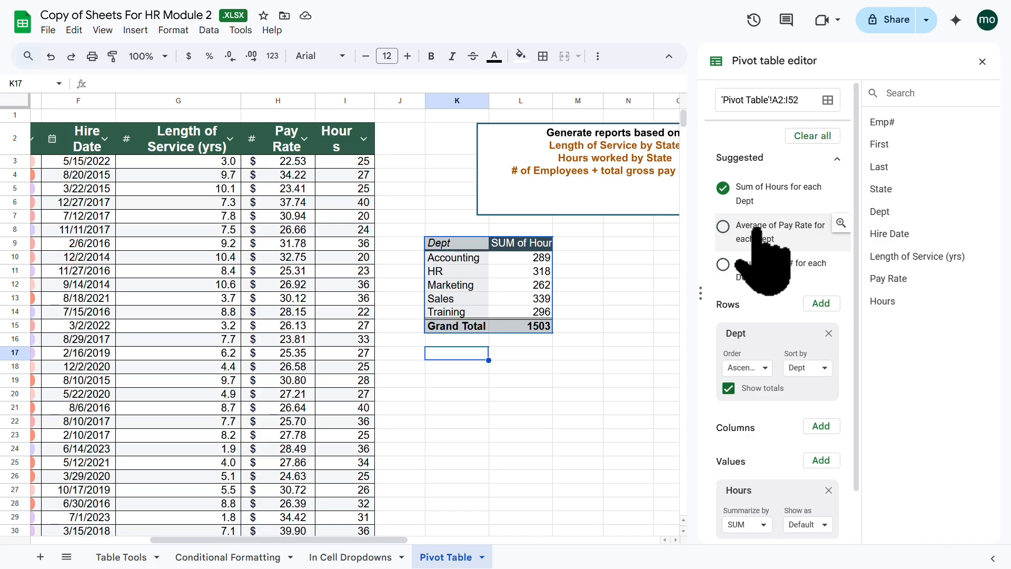
click(722, 226)
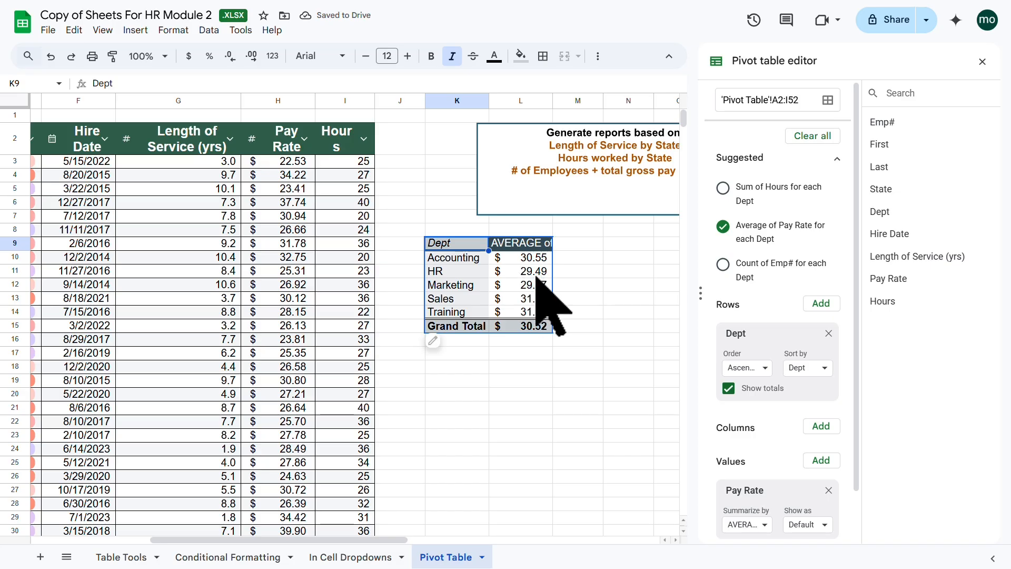
click(726, 188)
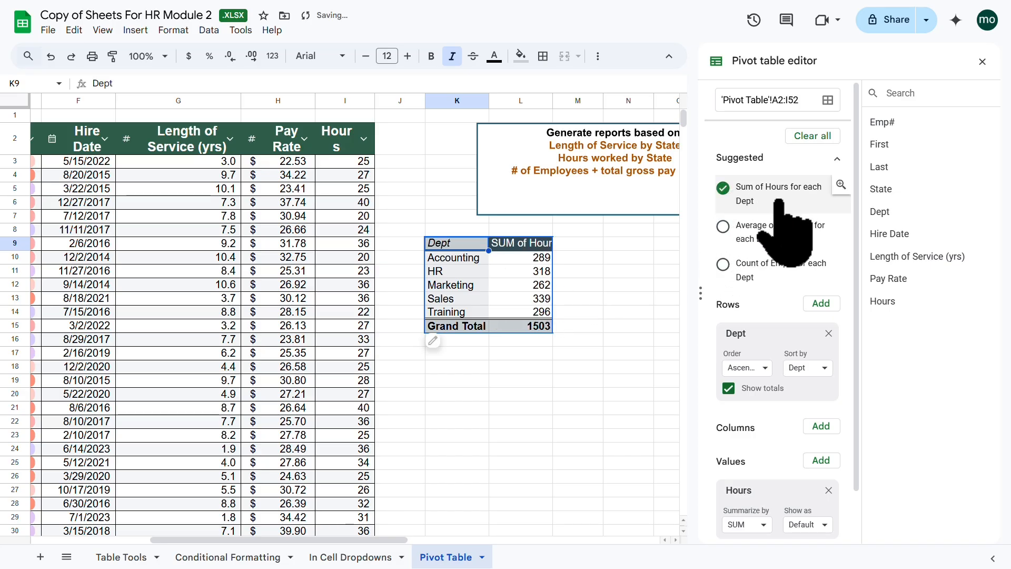
click(761, 237)
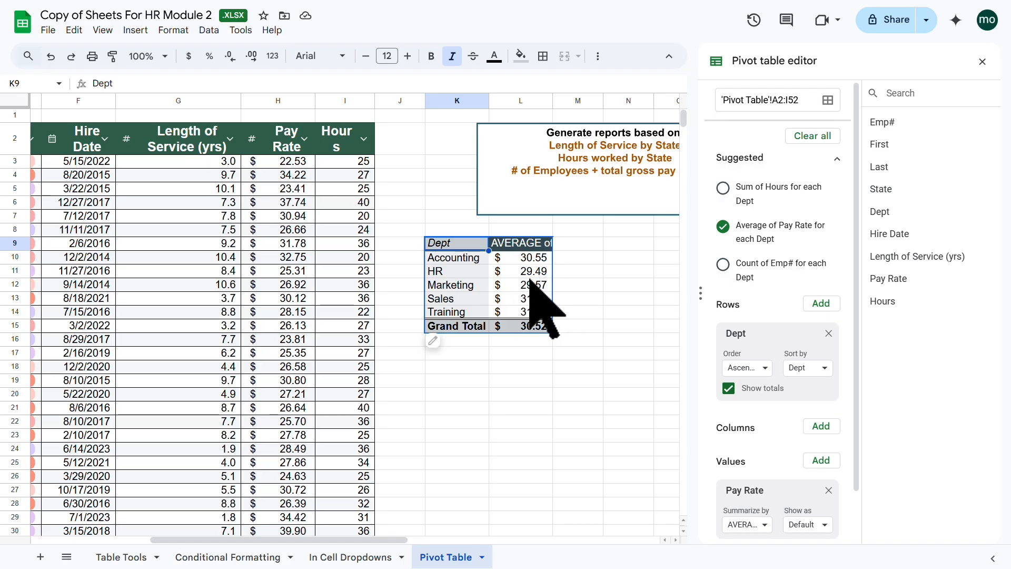
click(723, 263)
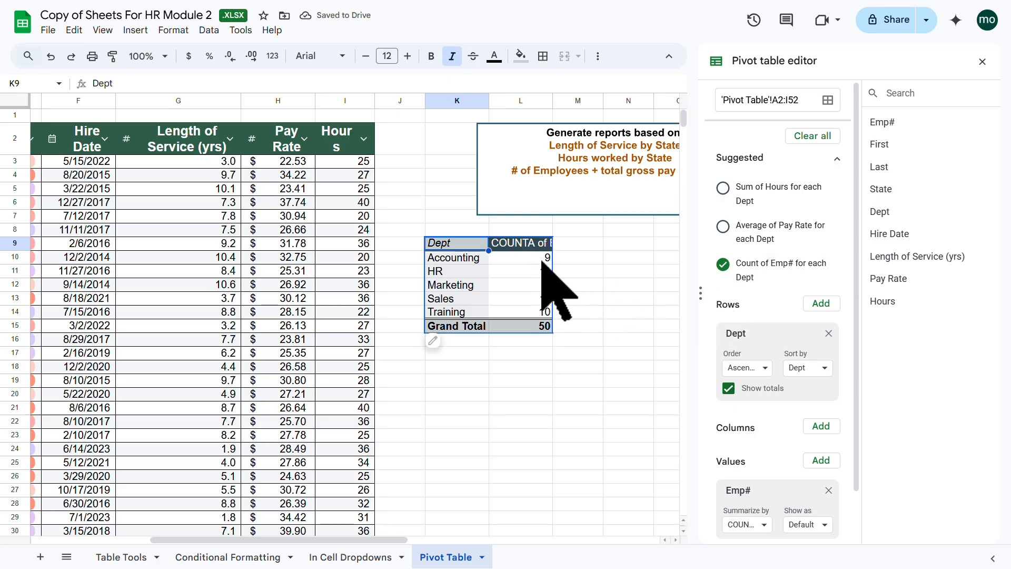
drag(375, 540, 258, 540)
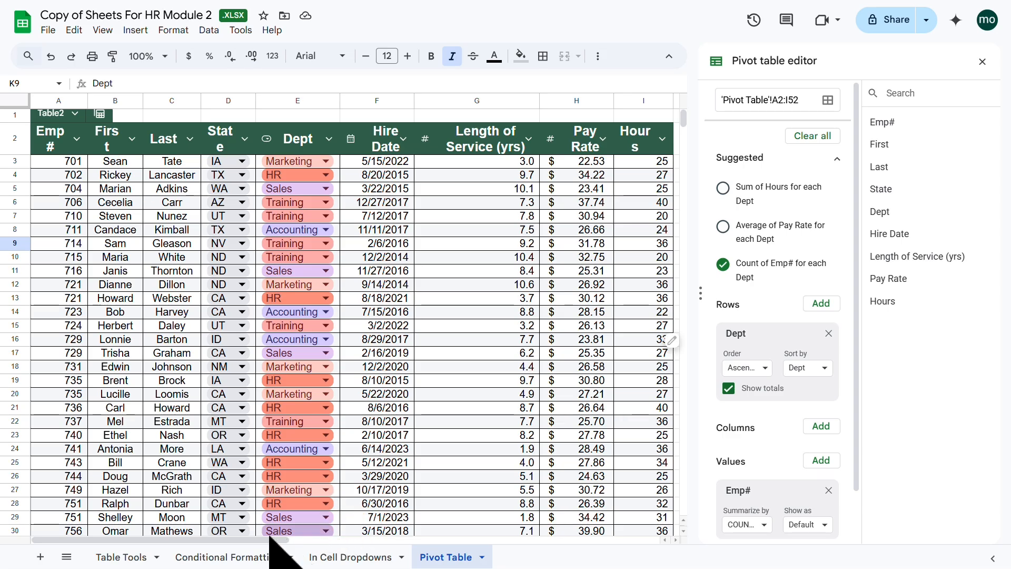
drag(271, 540, 403, 532)
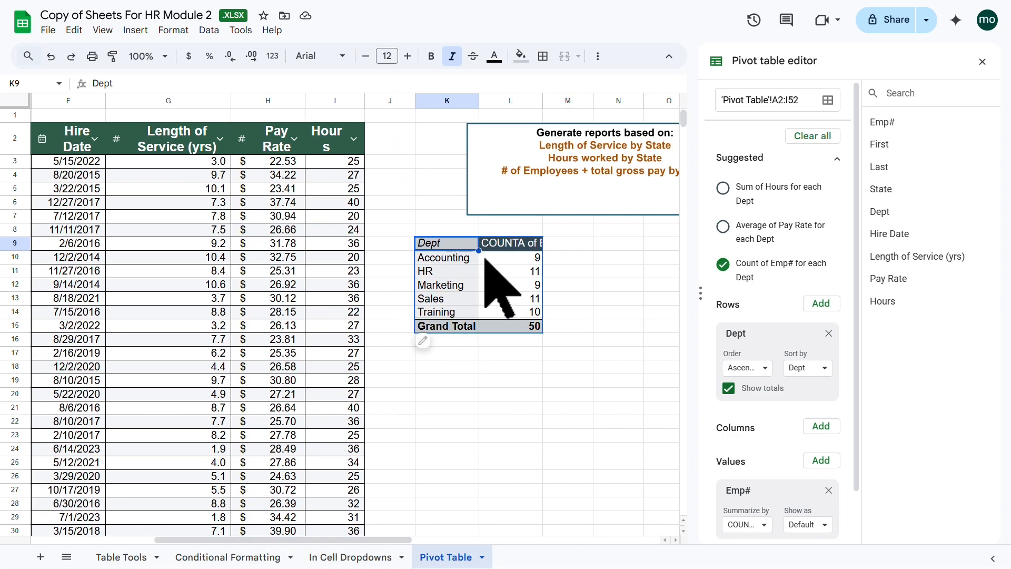
click(747, 195)
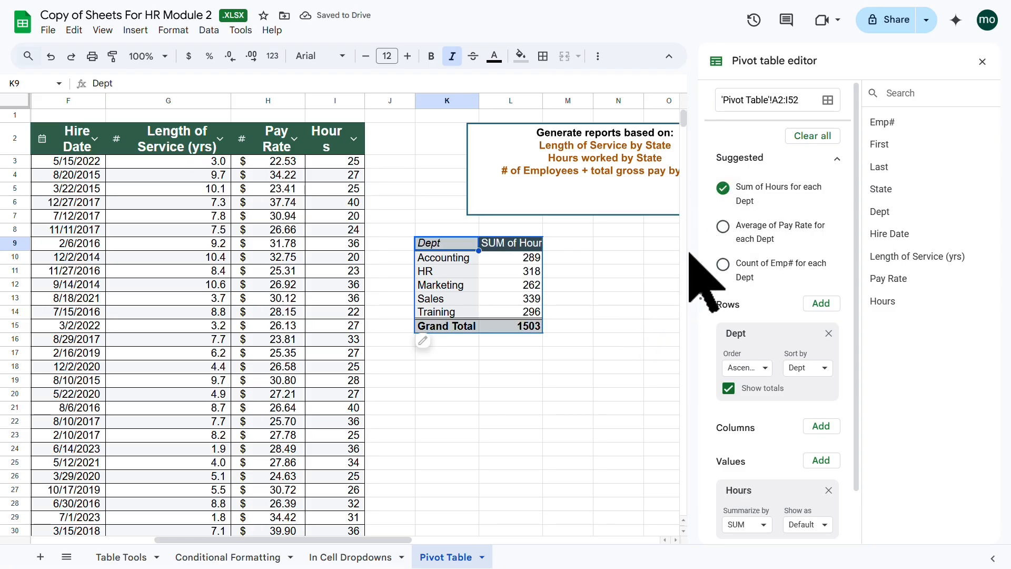
Insert a second pivot table from Table2 at cell K17 using the suggested Count of Emp# for each Dept report
click(981, 61)
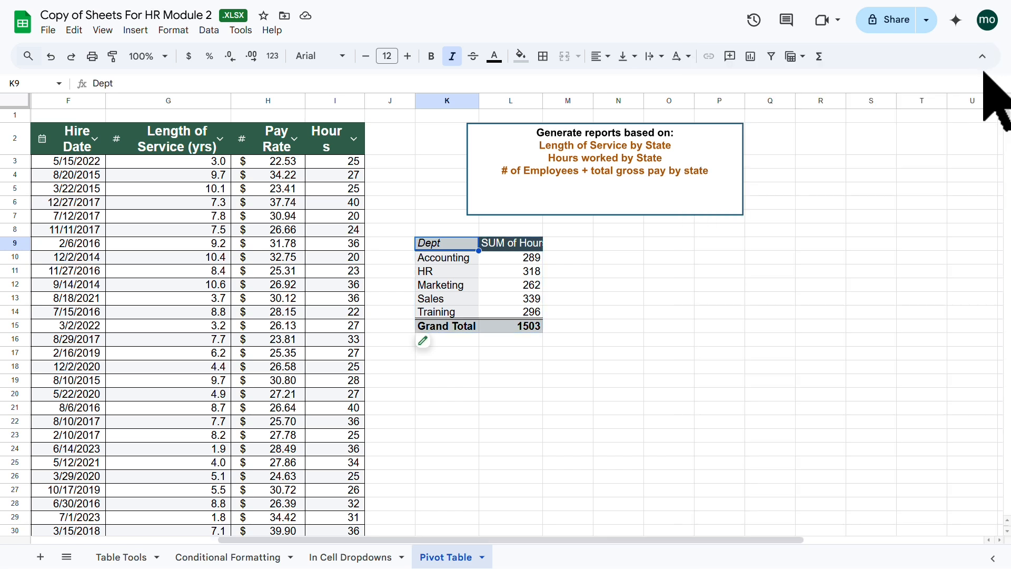
click(632, 356)
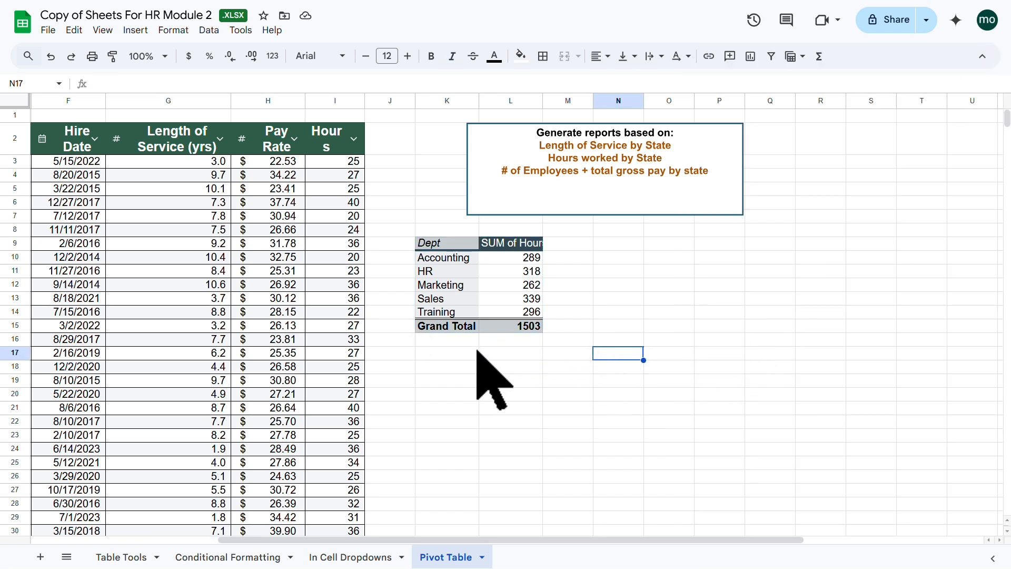
click(169, 215)
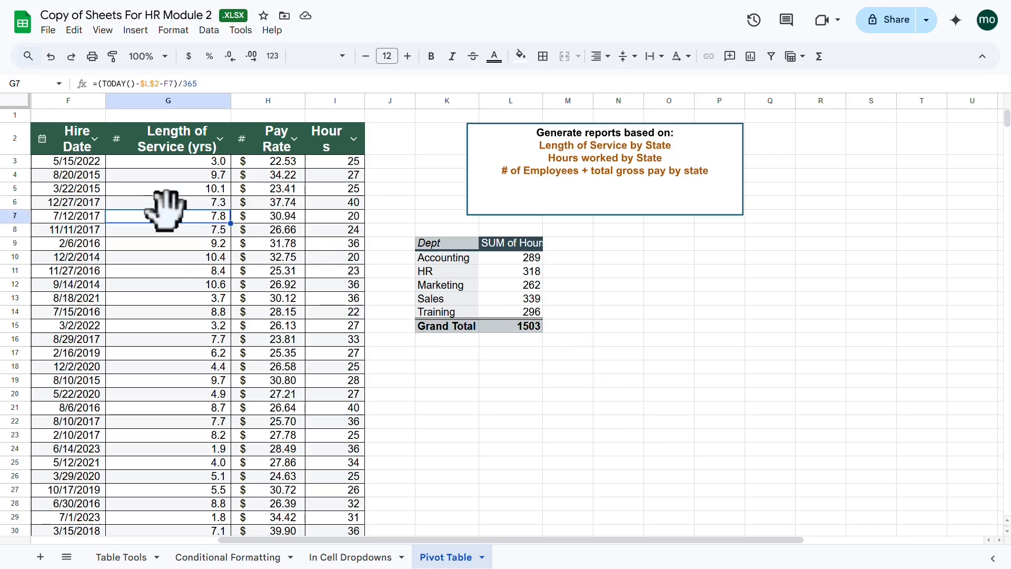
click(136, 31)
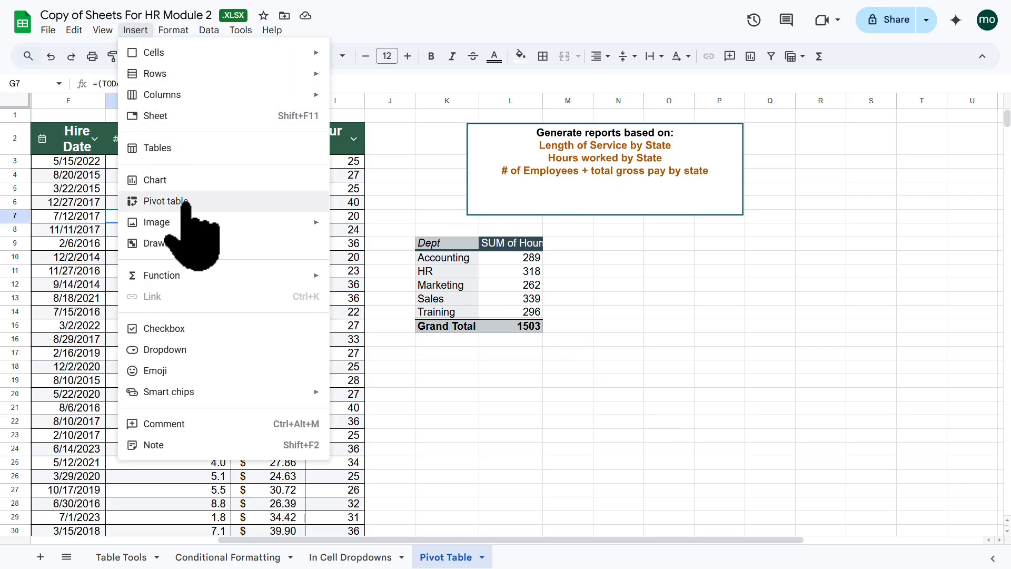
click(166, 202)
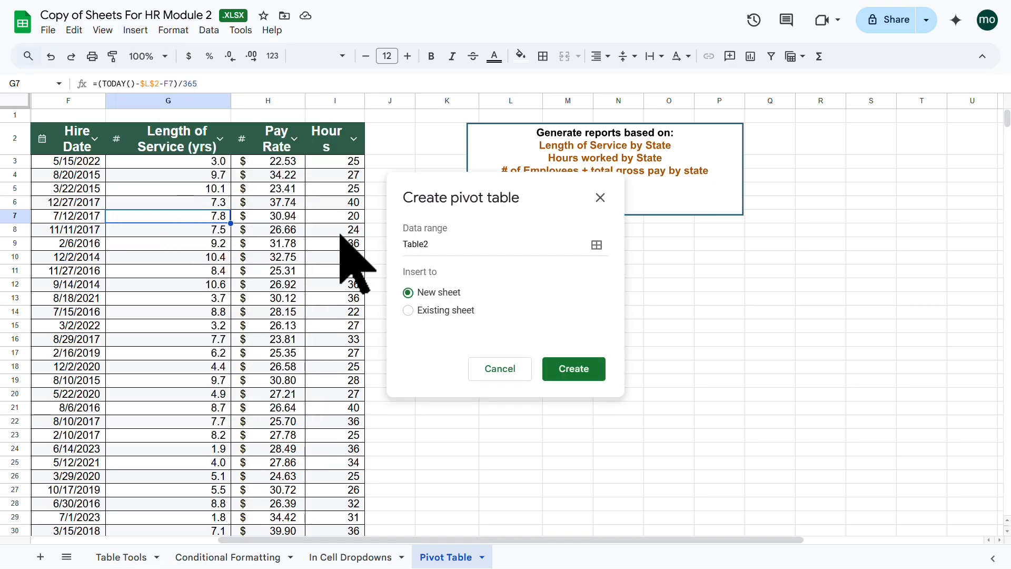
click(408, 310)
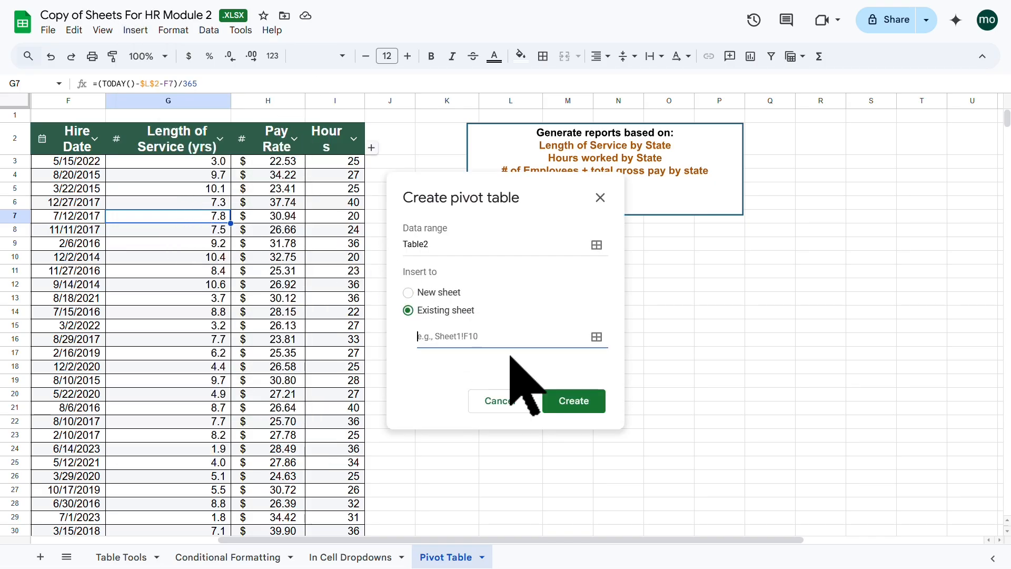
click(594, 334)
click(441, 354)
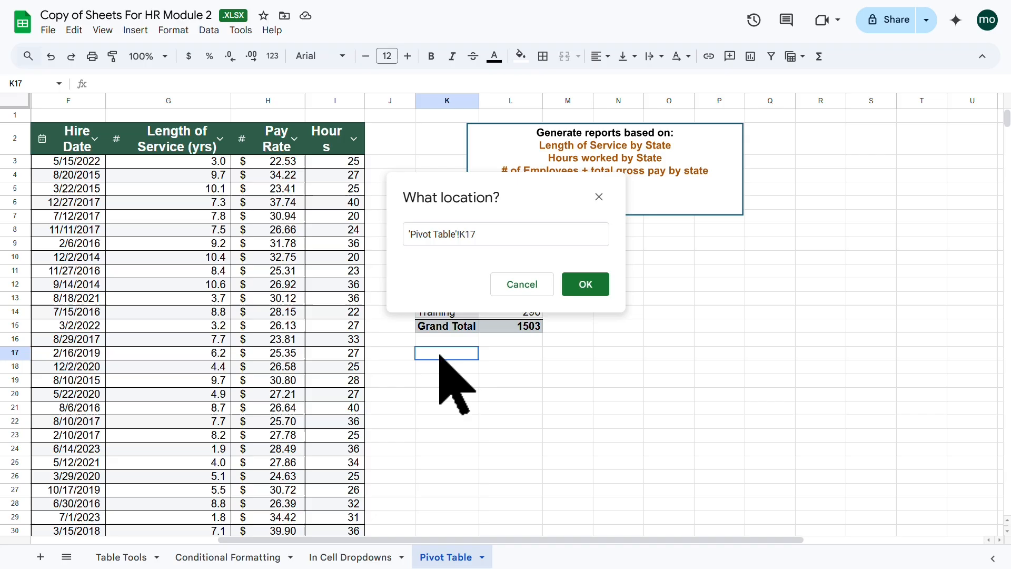
click(584, 285)
click(580, 389)
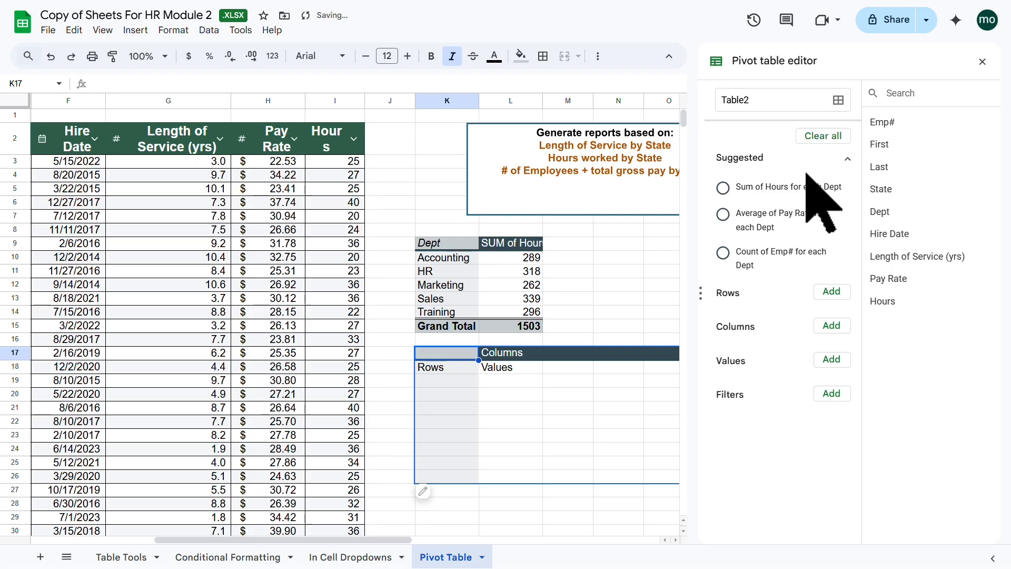
click(723, 253)
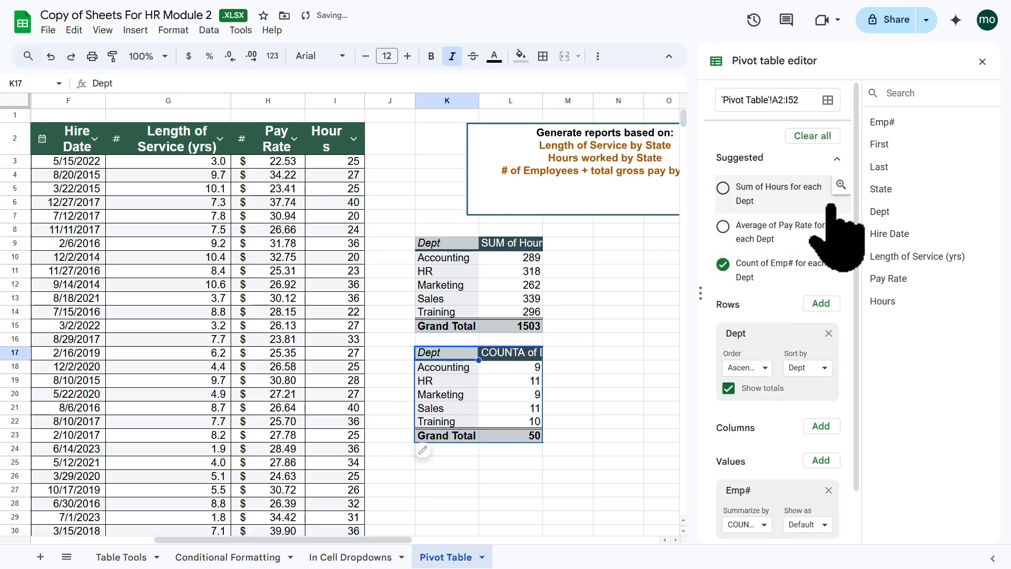
drag(856, 181, 859, 225)
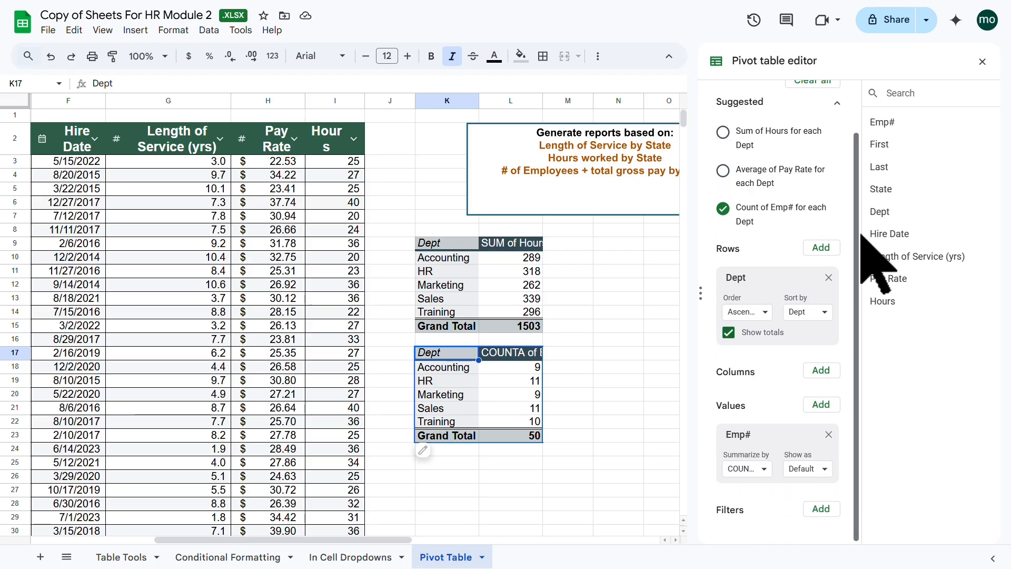
Rename the value heading of the first department pivot table to Total Hours
click(495, 282)
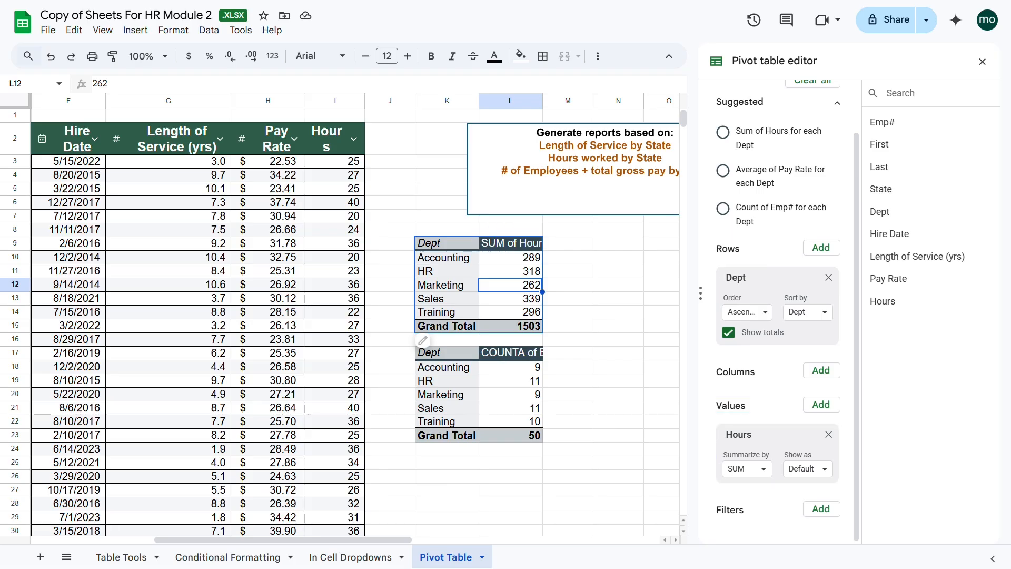
click(509, 244)
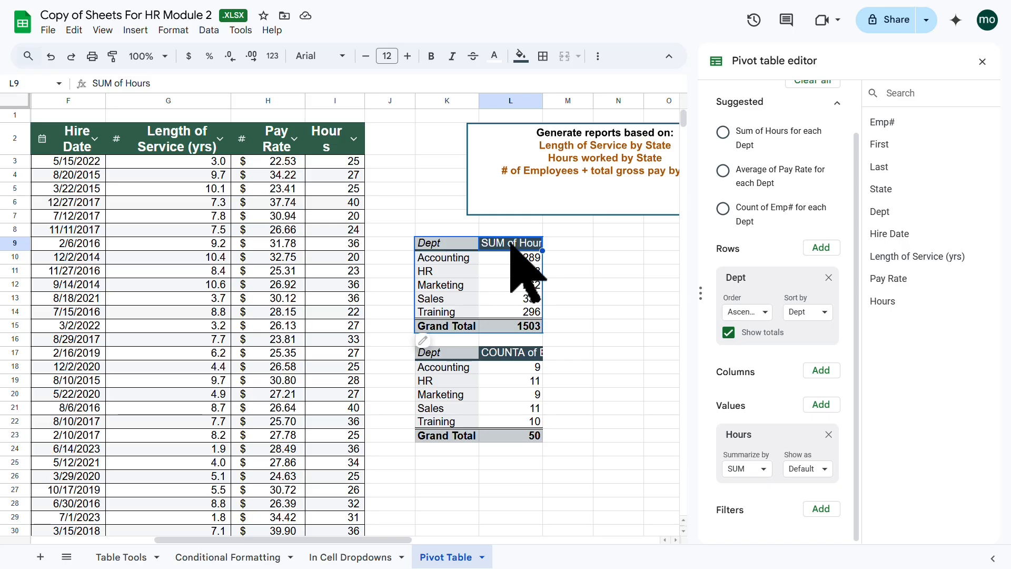
text(Total)
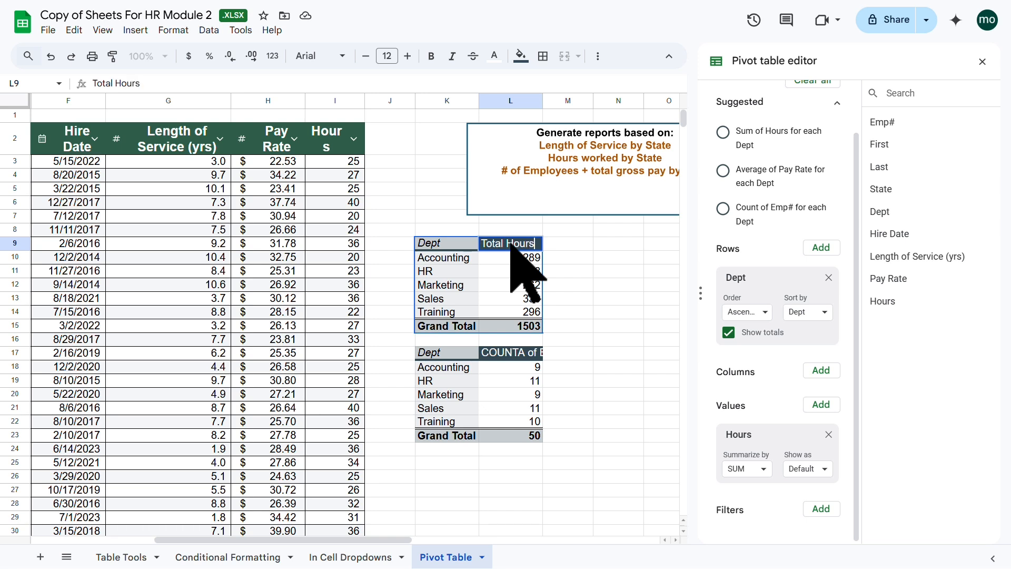
click(510, 271)
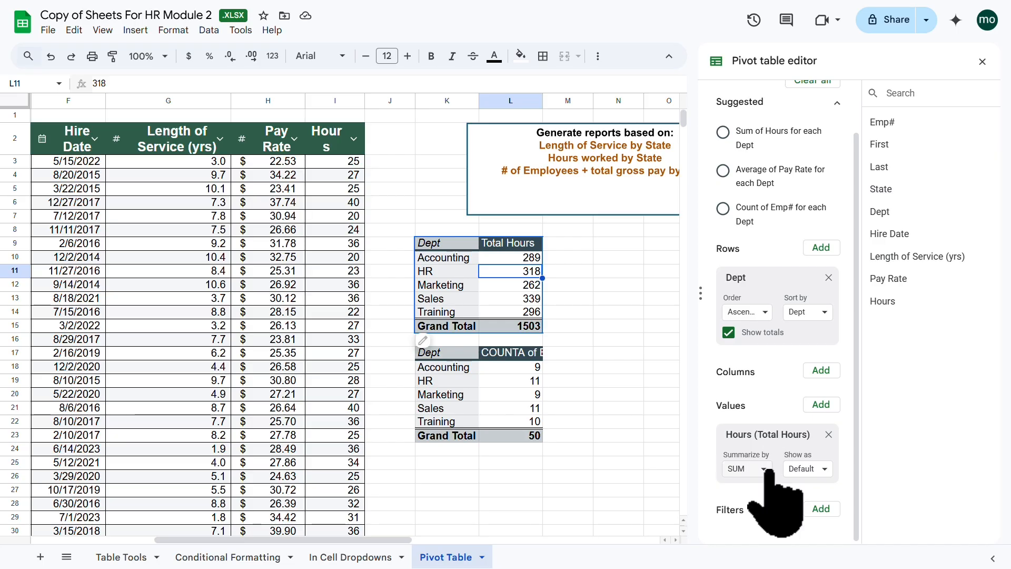
Check the summary functions available for Hours, and widen column L slightly for the second pivot table's heading
click(763, 469)
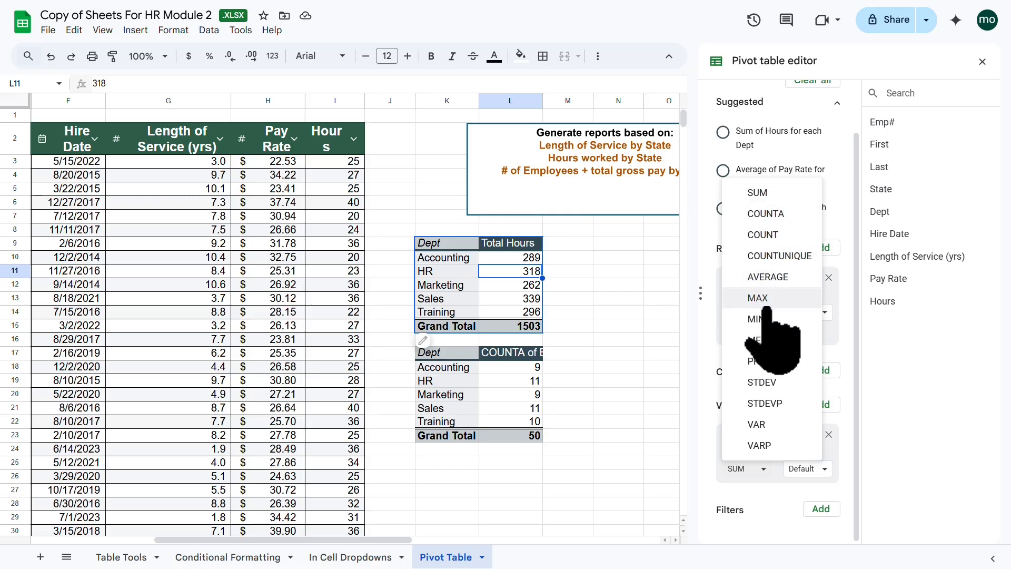
click(463, 380)
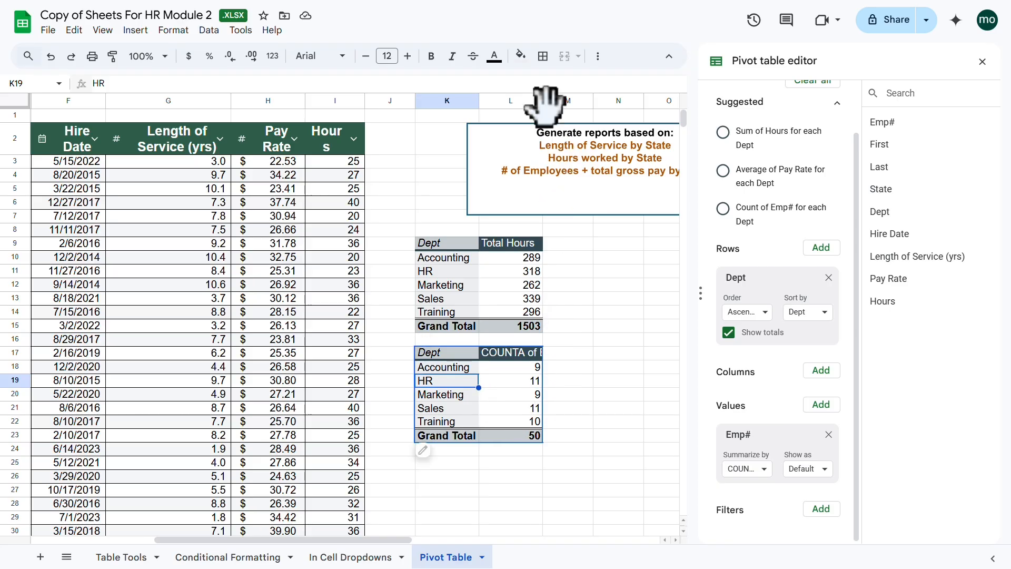
drag(543, 102, 561, 101)
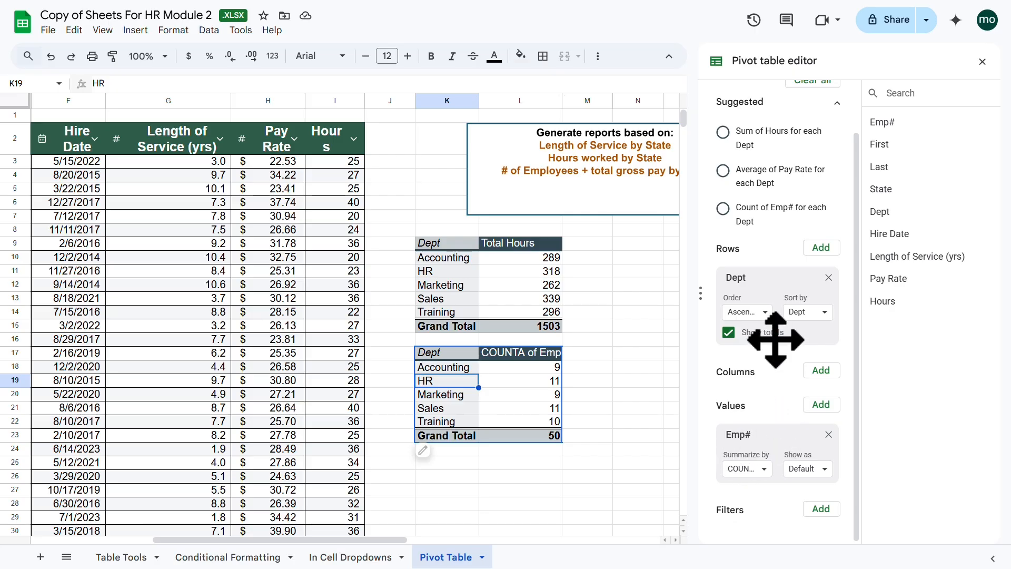
Try summarizing Emp# by SUM in the second pivot table and compare it with the source Emp# column
click(763, 469)
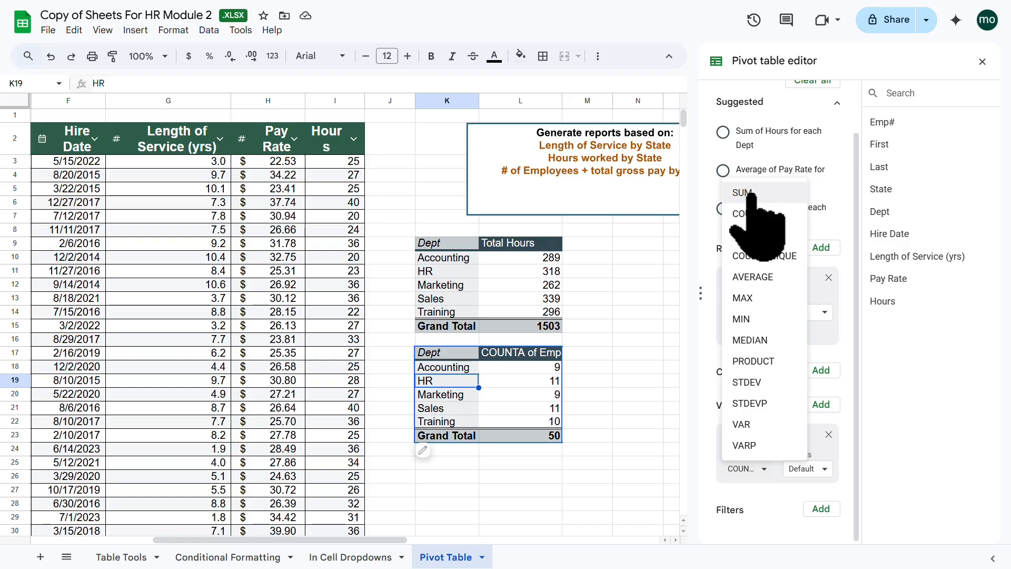
click(747, 193)
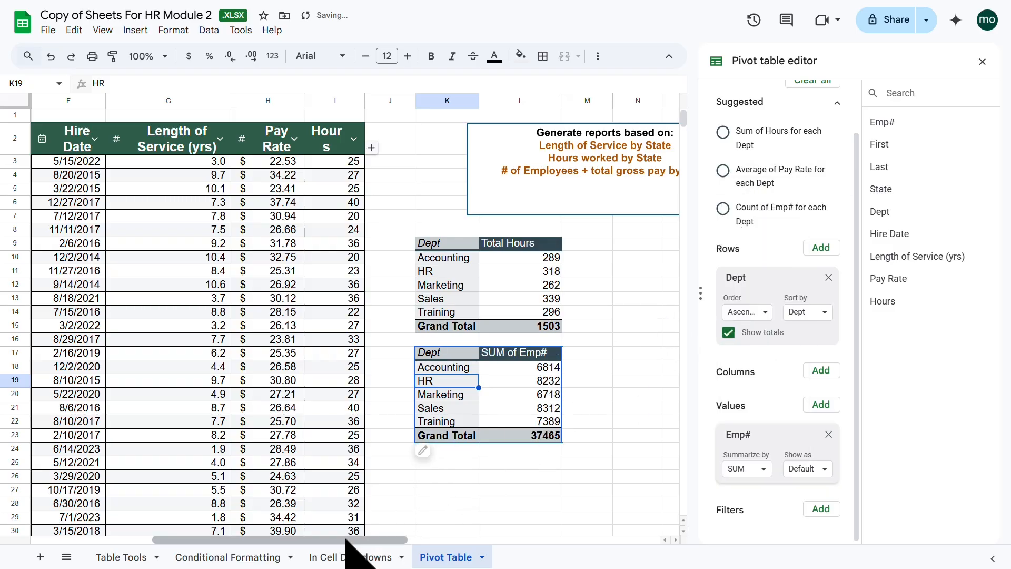
drag(346, 538, 182, 540)
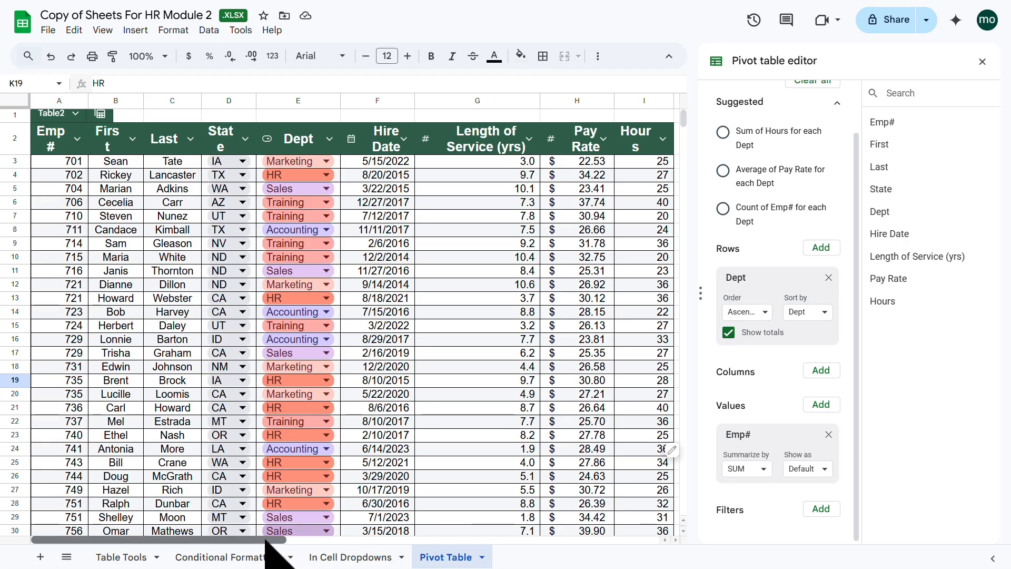
drag(266, 540, 392, 540)
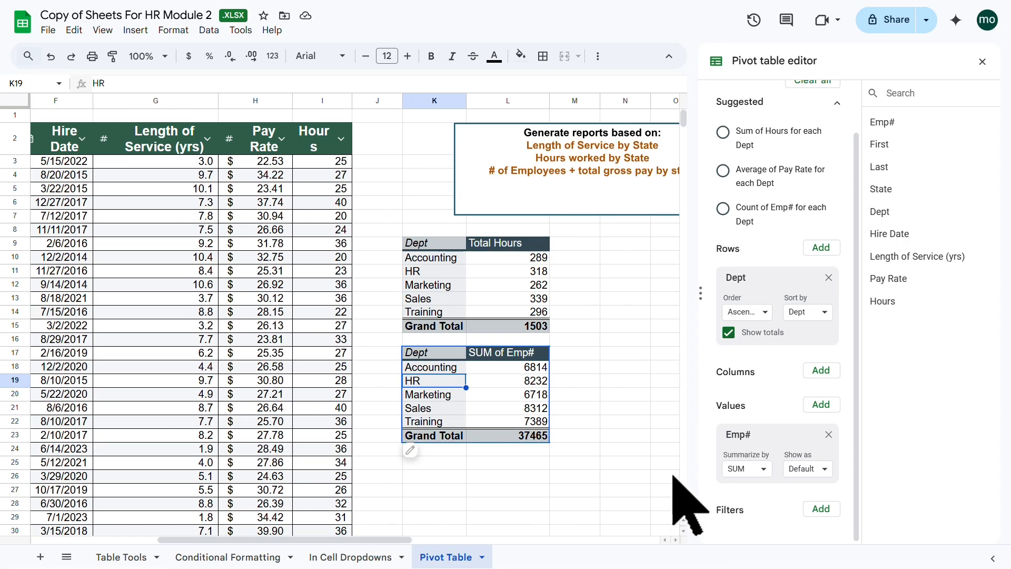
Summarize Emp# by COUNT in the second pivot table and rename its value heading to Employees
click(762, 465)
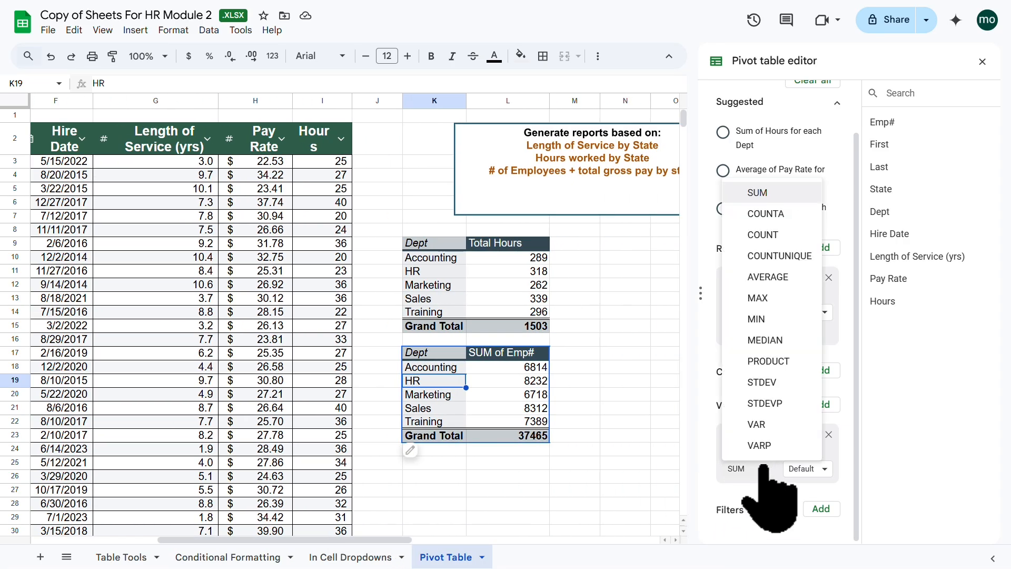
click(771, 236)
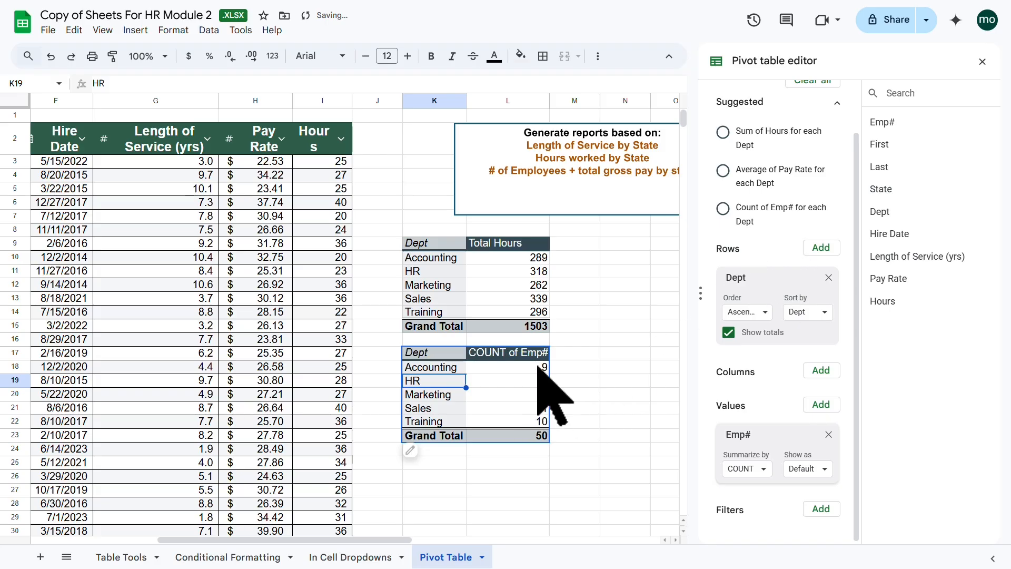
click(519, 356)
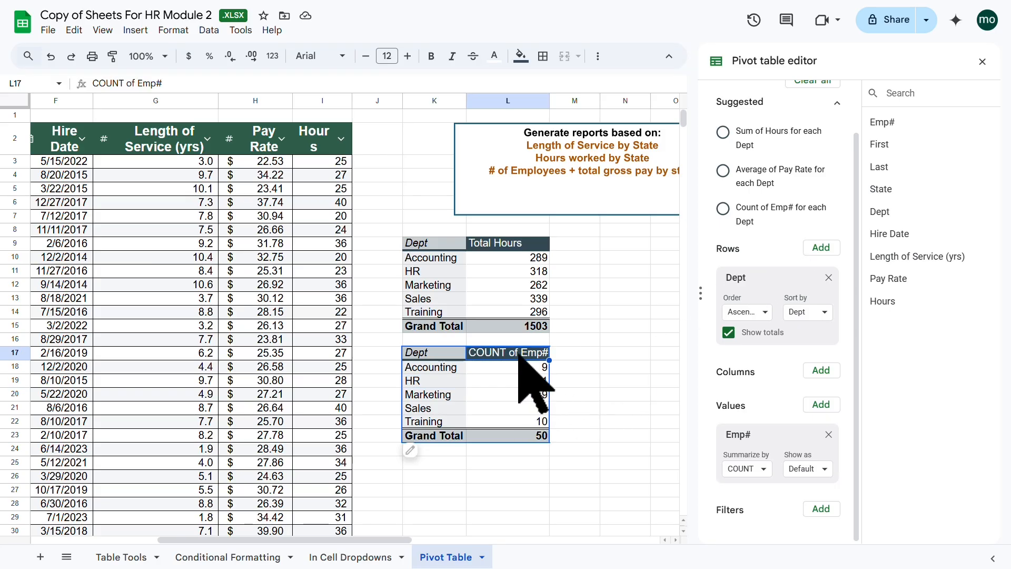
text(Employees)
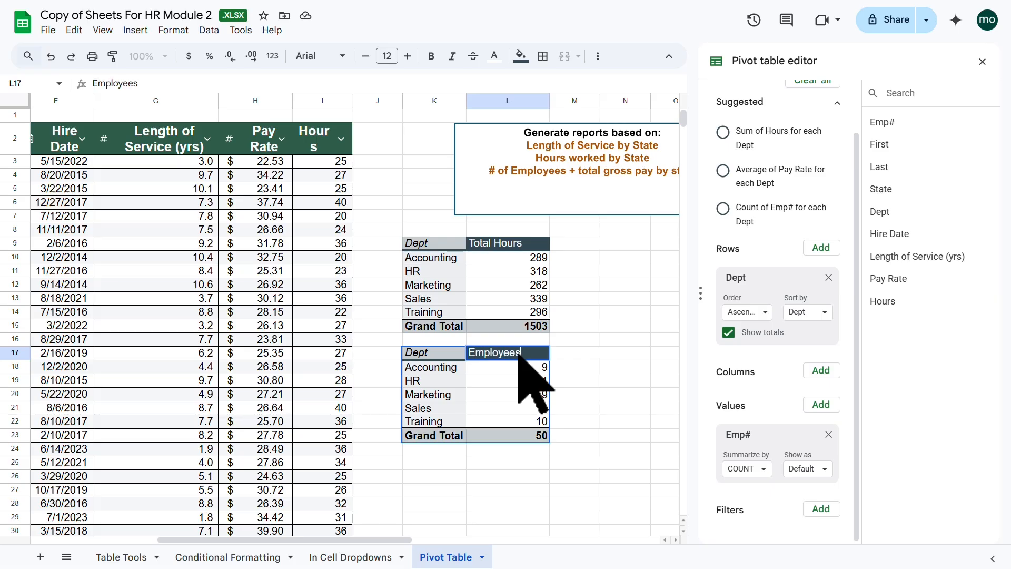
key(Return)
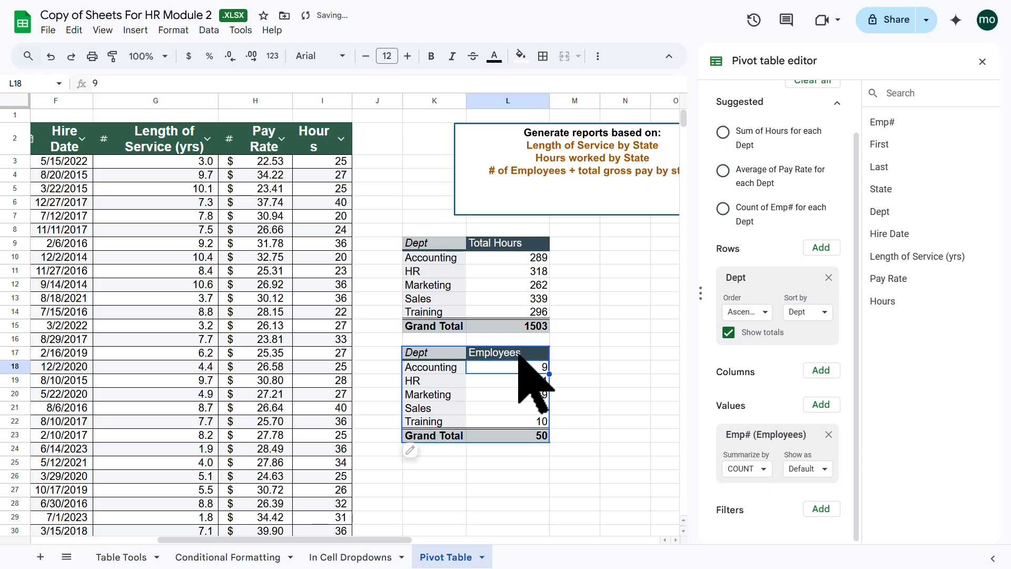
click(506, 380)
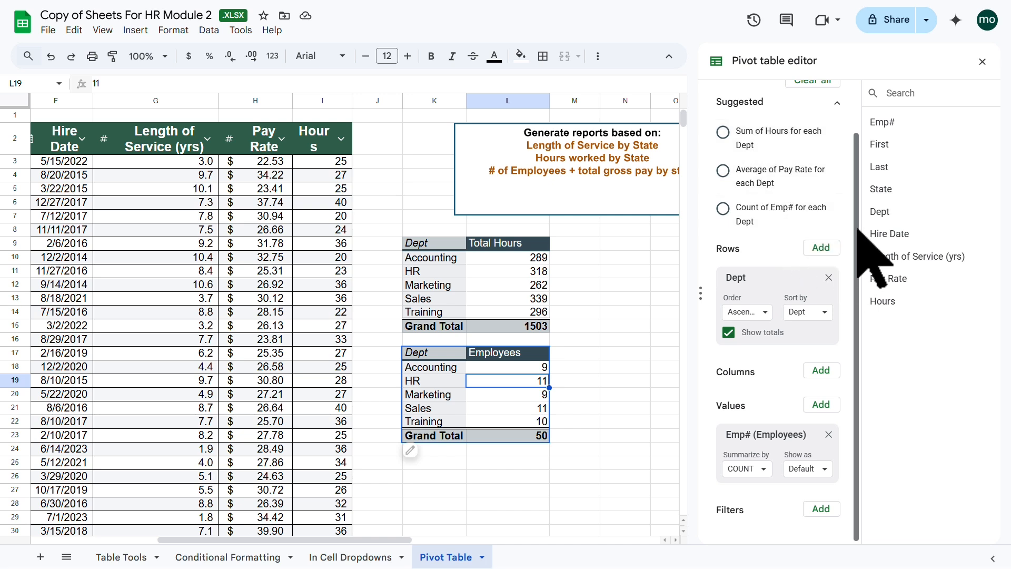
Create another pivot table from Table2, placed on a new sheet
scroll(859, 174, up, 2)
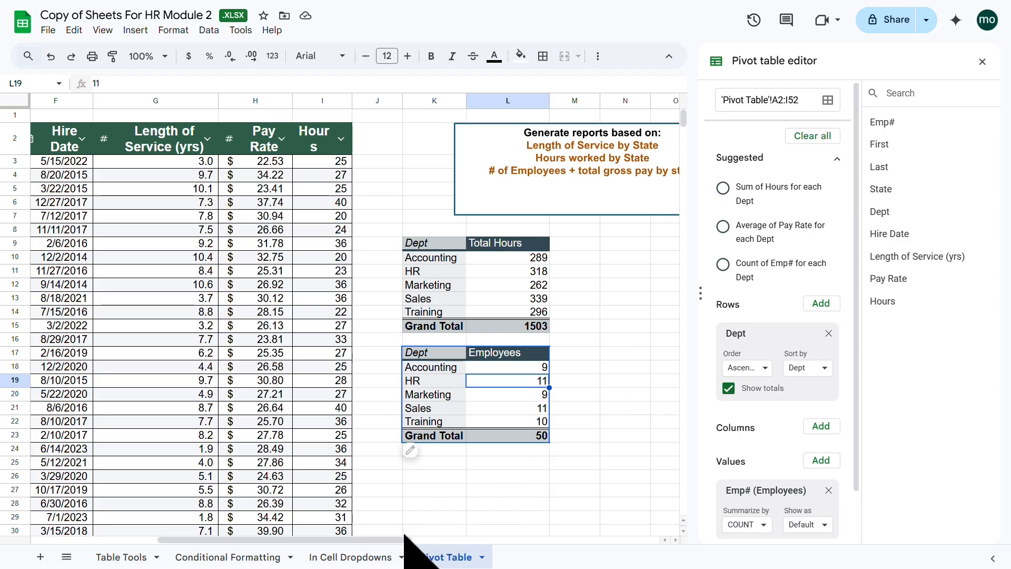
drag(398, 538, 494, 537)
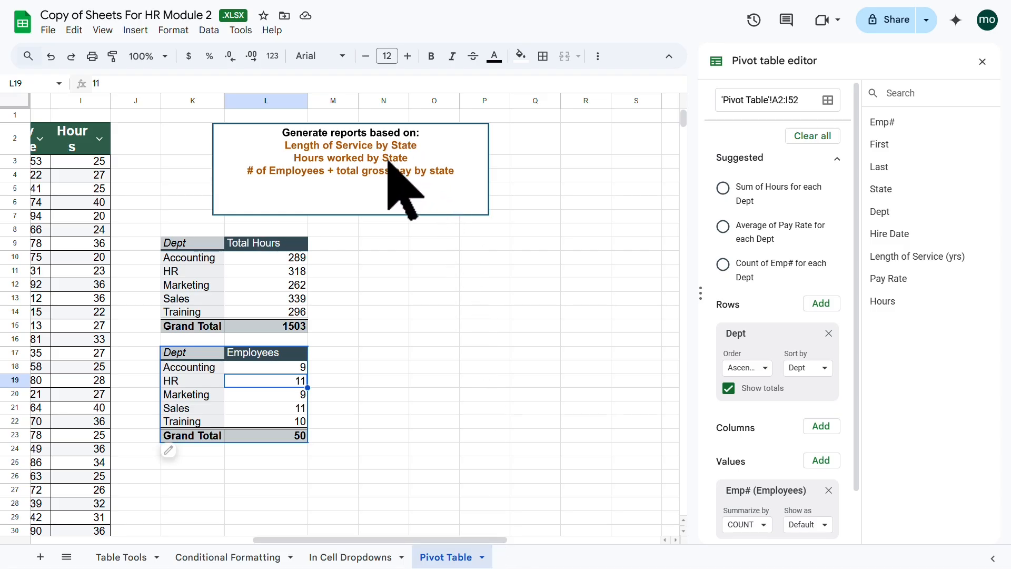
click(77, 190)
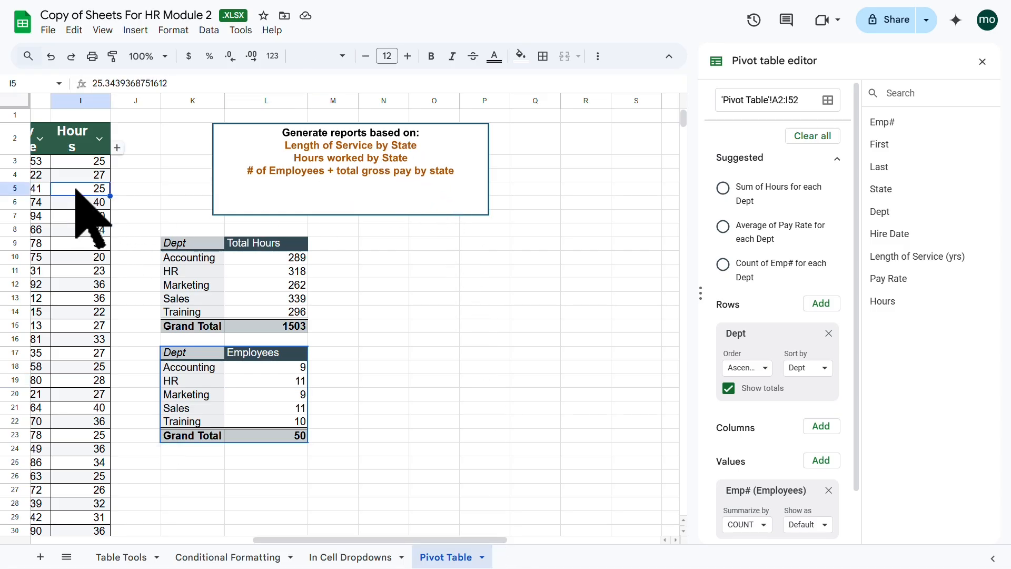
click(135, 29)
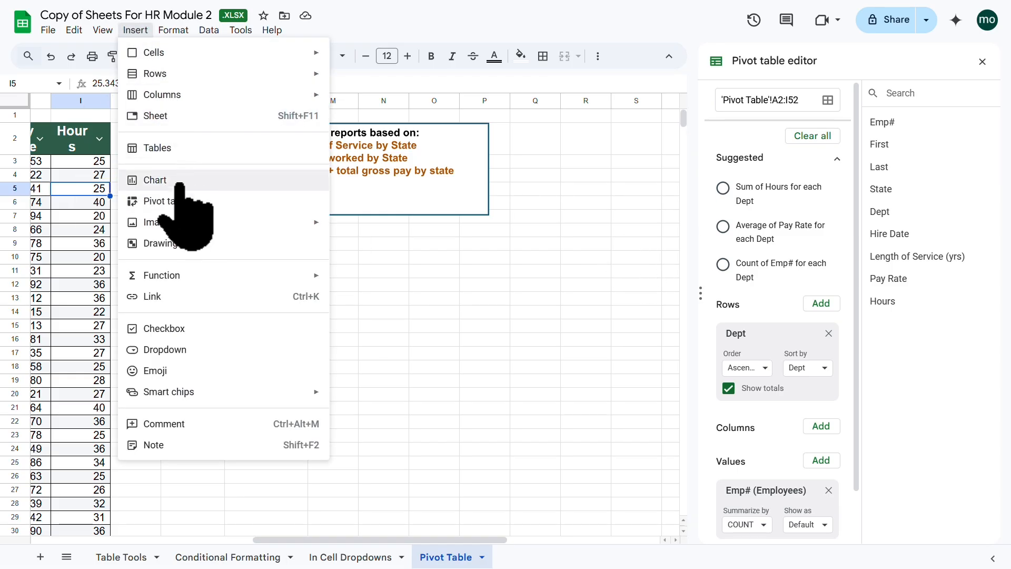
click(174, 201)
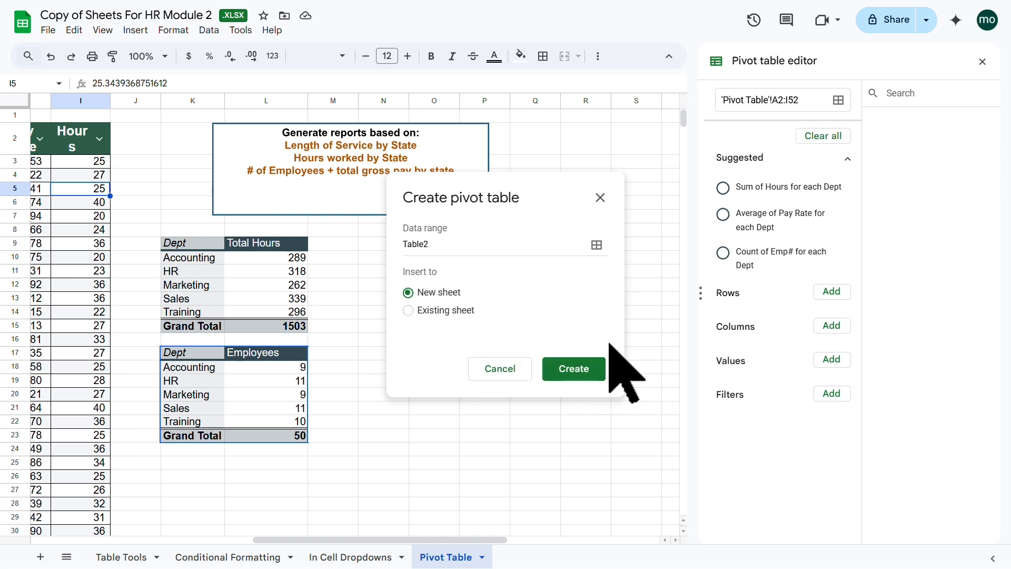
click(584, 370)
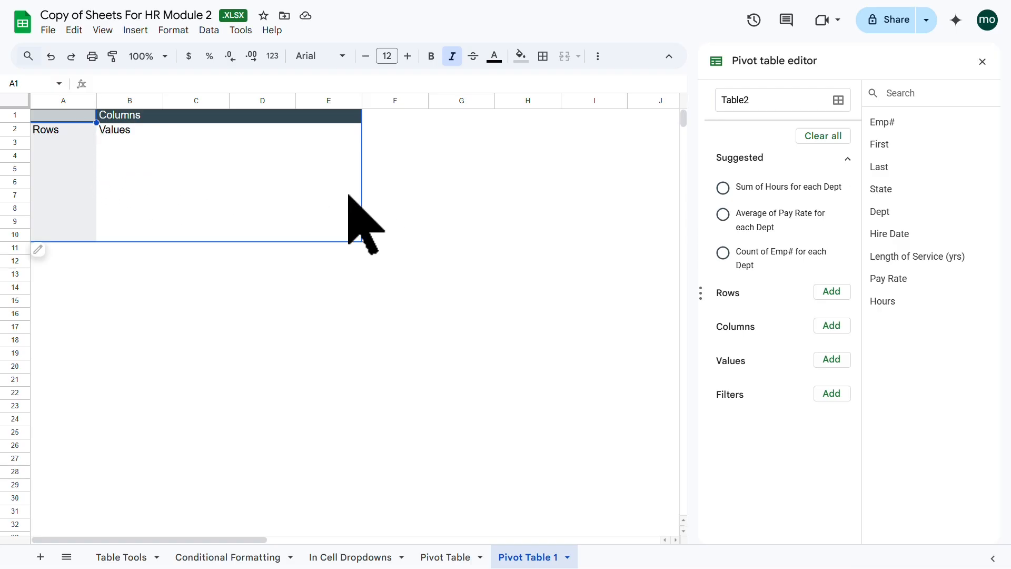
Check the requested report list, add Length of Service (yrs) as a value in the new pivot table, and fit column A to its contents
click(448, 557)
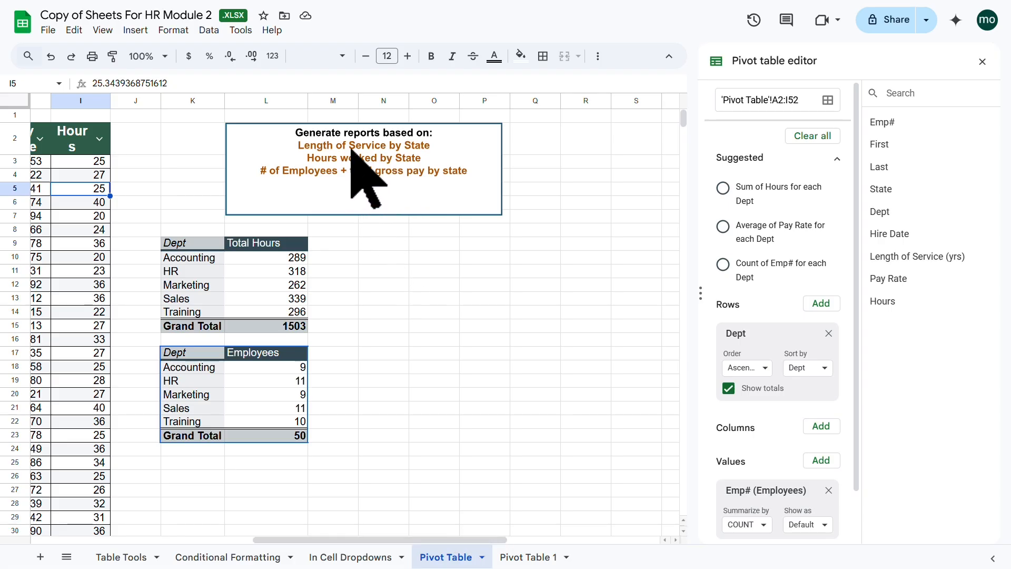
click(532, 555)
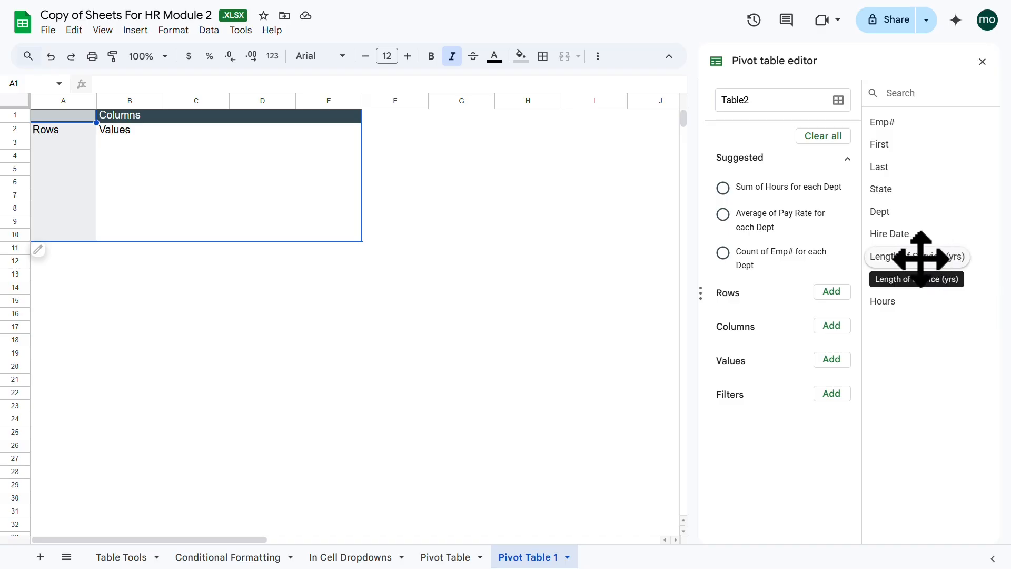
drag(919, 258, 762, 386)
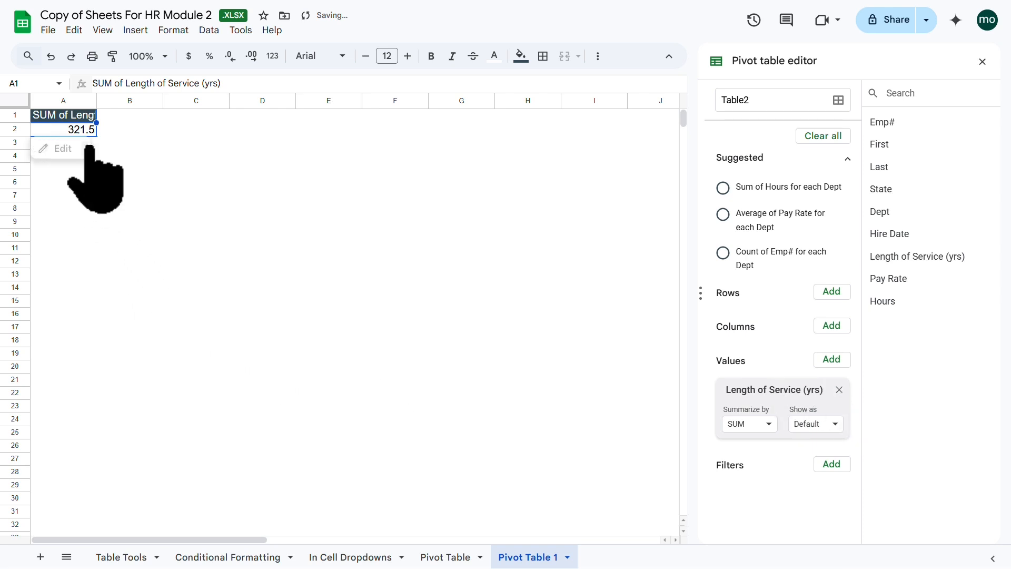
double_click(95, 104)
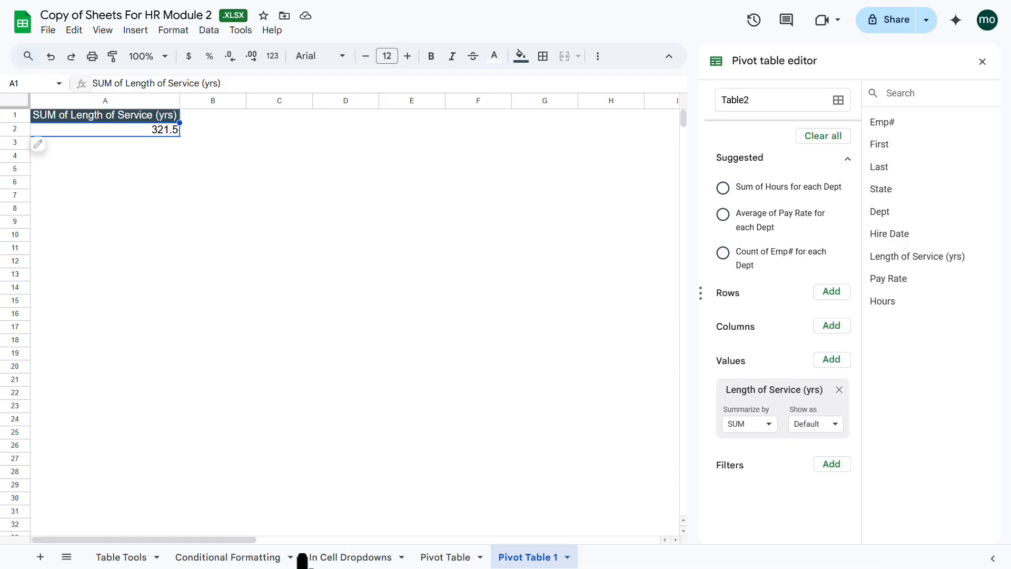
Add State as the rows of the new pivot table and fit columns A and B to their contents
click(454, 561)
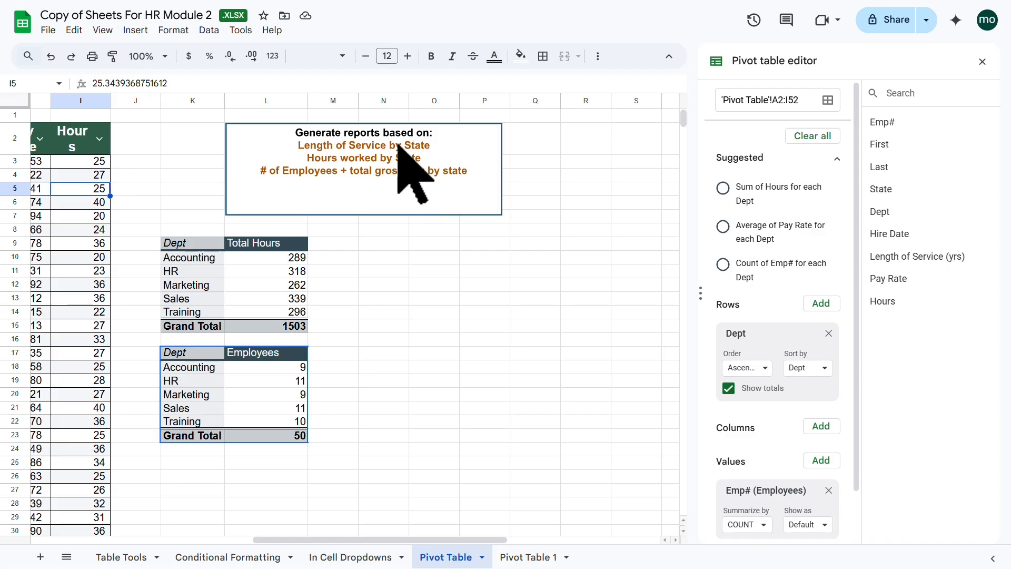
click(532, 556)
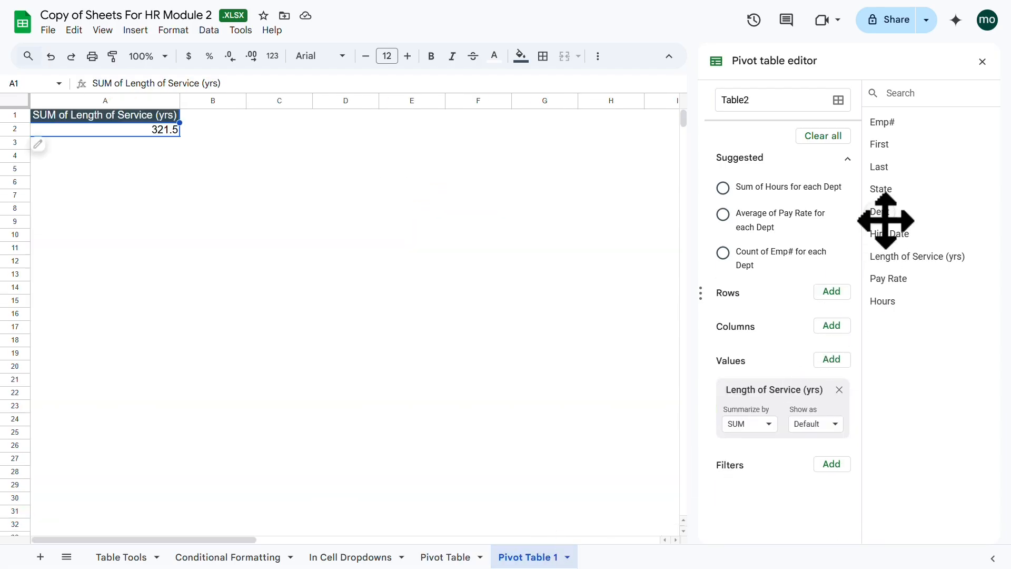
drag(898, 193, 753, 317)
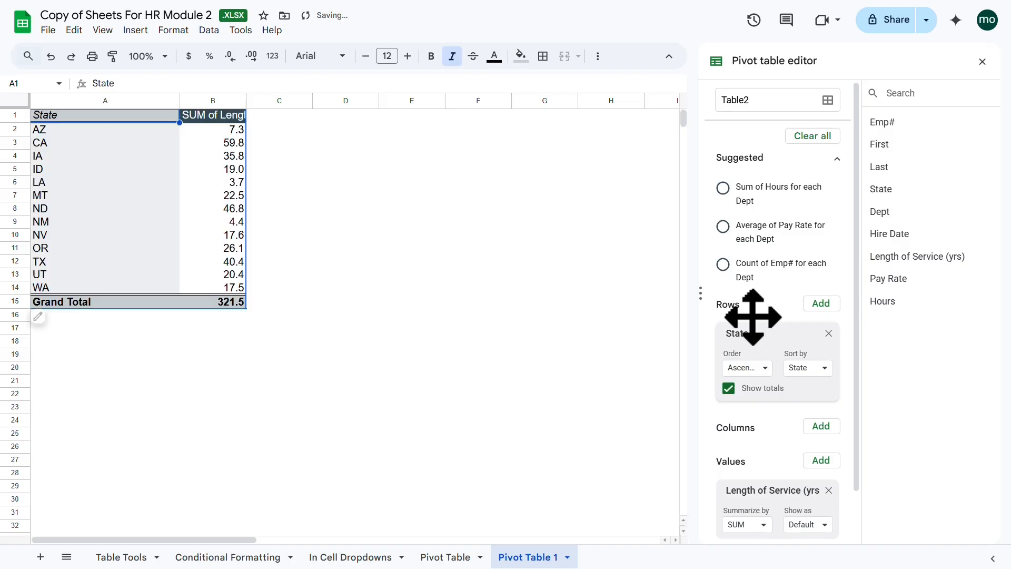
double_click(246, 100)
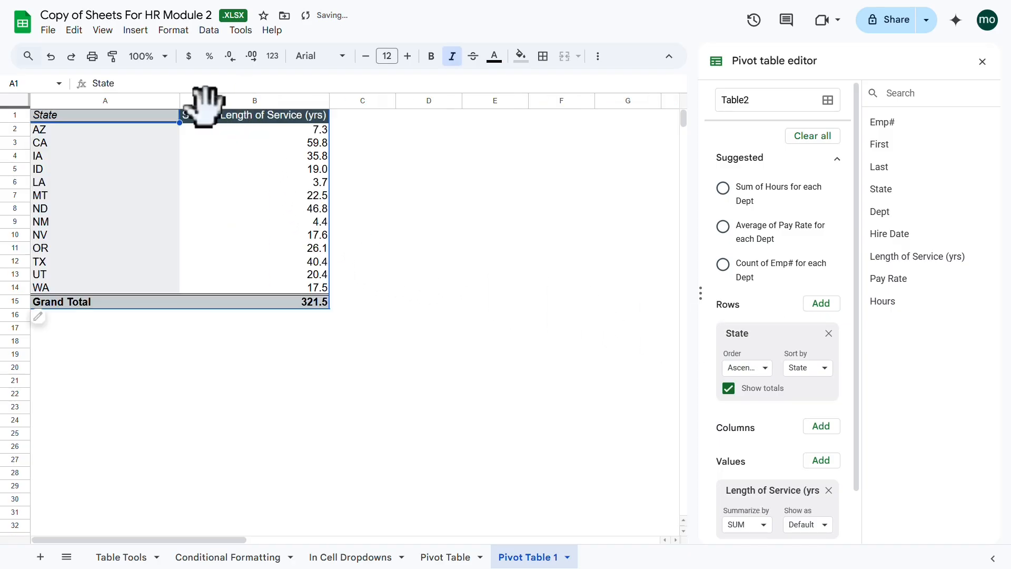
double_click(180, 100)
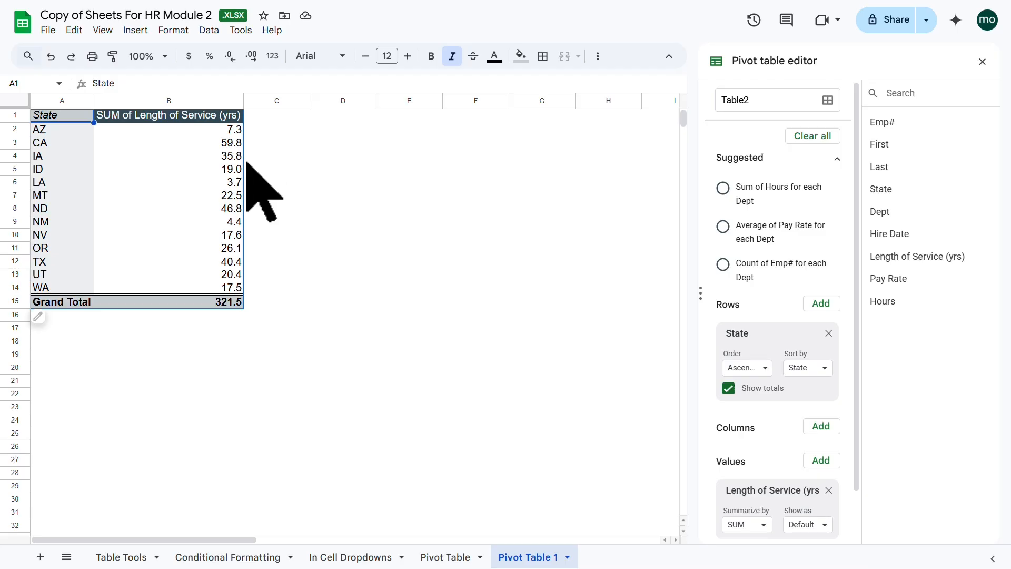
Summarize Length of Service (yrs) by AVERAGE in the state pivot table
click(228, 147)
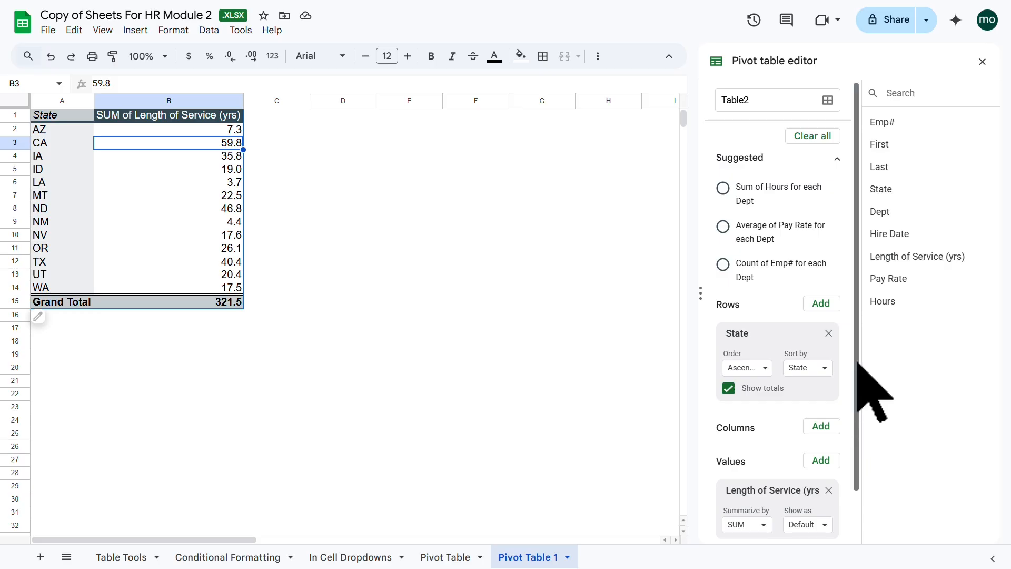
drag(859, 384, 861, 424)
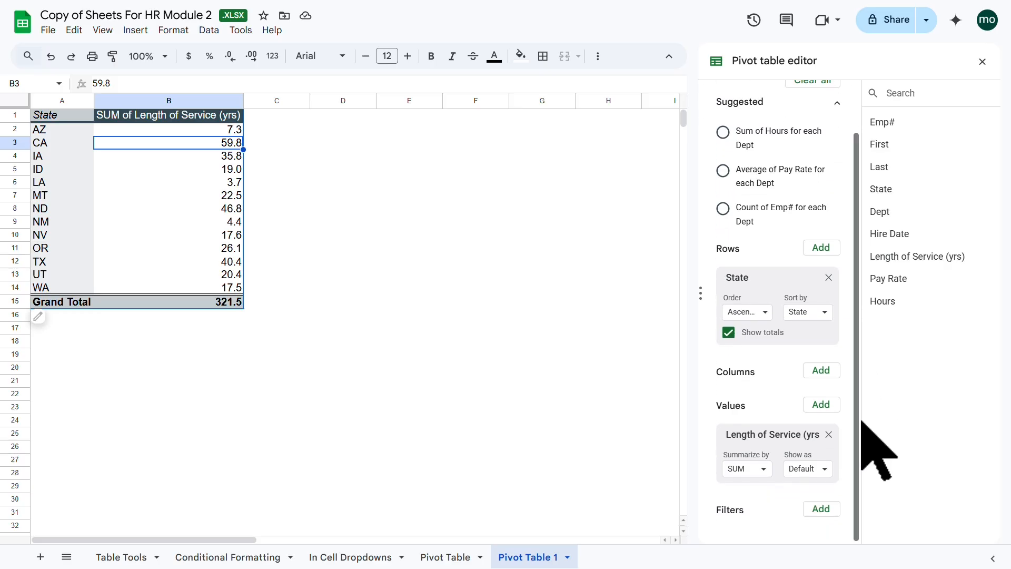
click(761, 468)
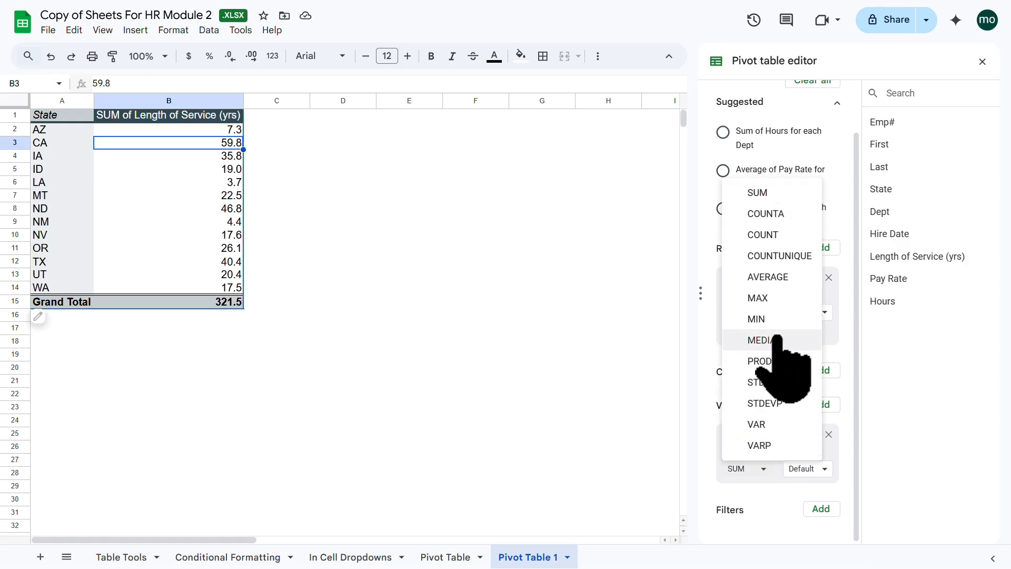
click(768, 277)
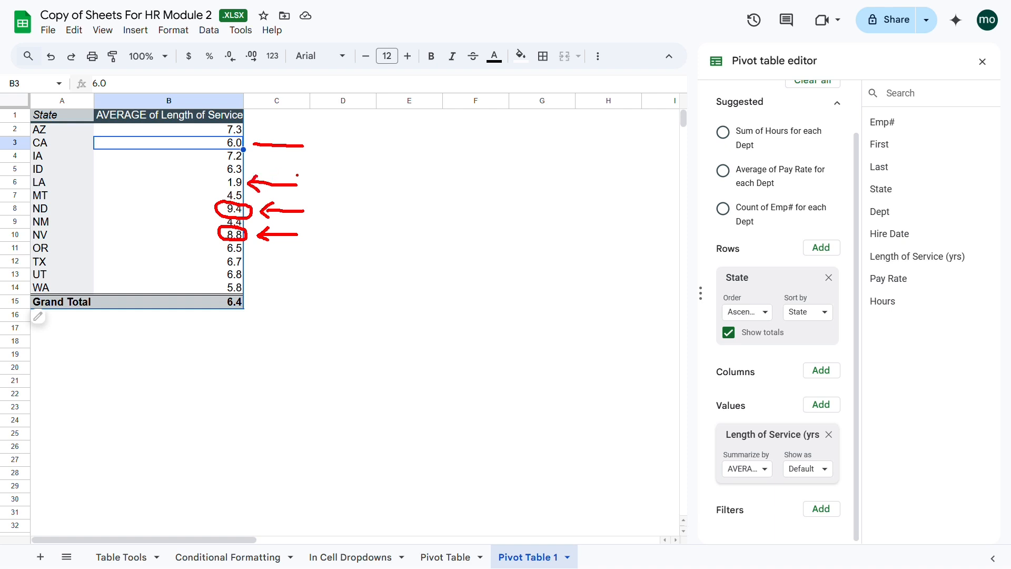
key(Escape)
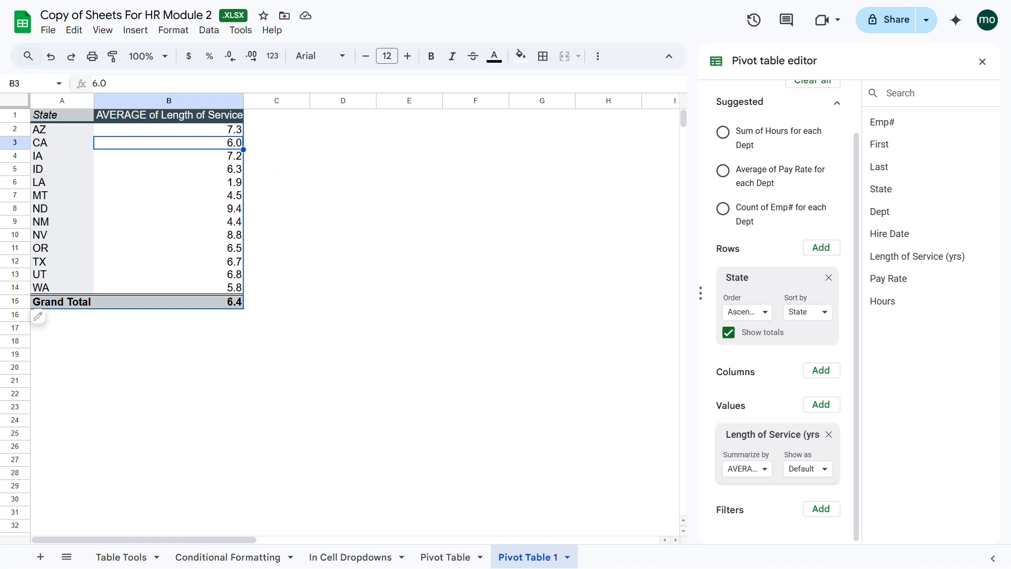
Shorten the value heading in B1 of the state pivot table to AVERAGE LOS
click(203, 117)
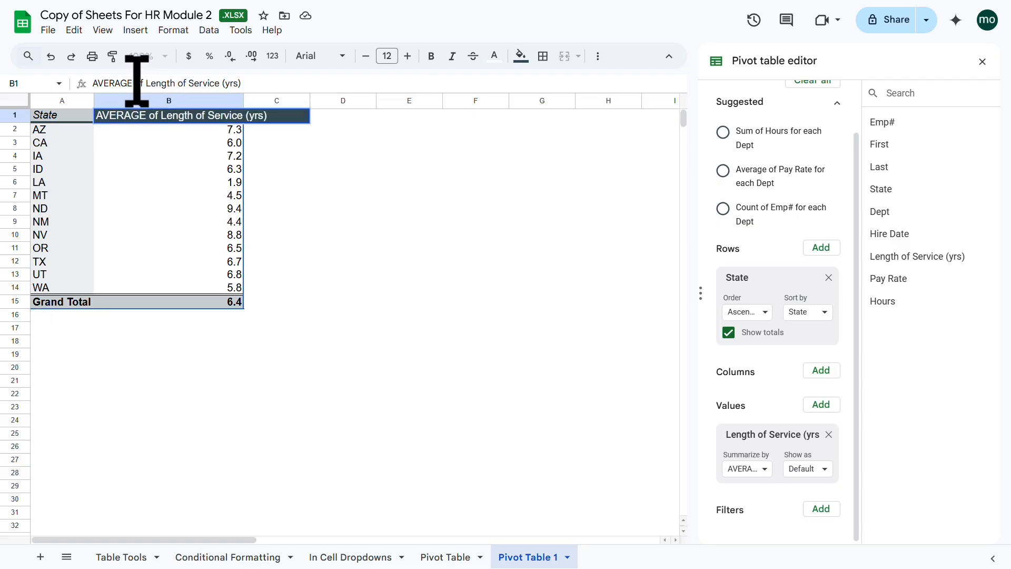
double_click(139, 84)
key(BackSpace)
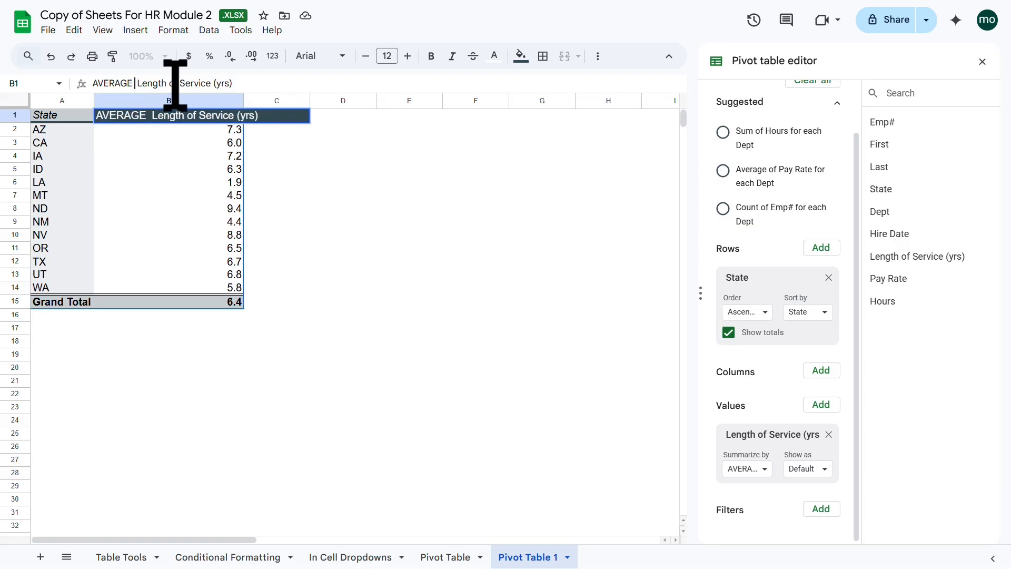
key(BackSpace)
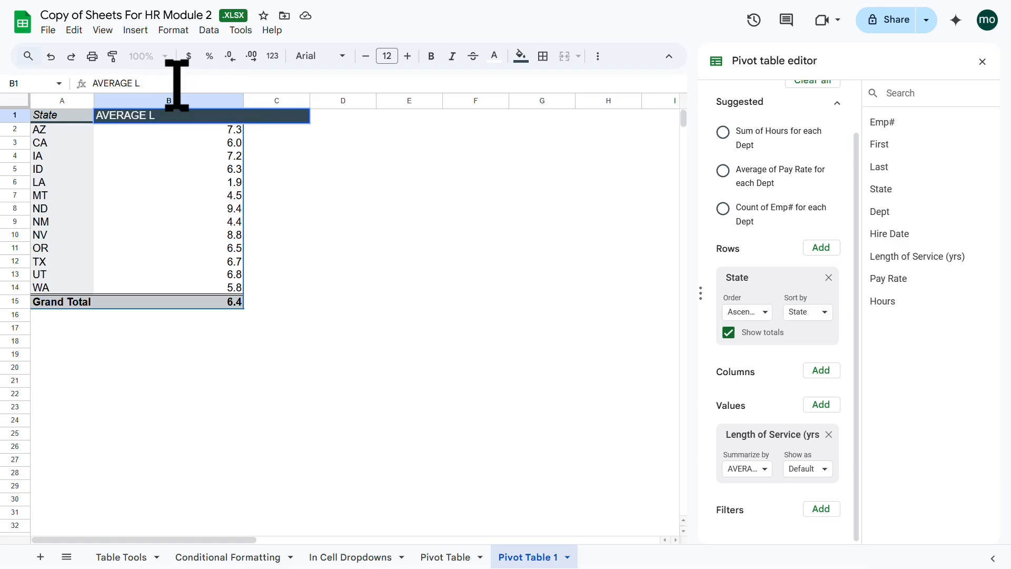
key(Return)
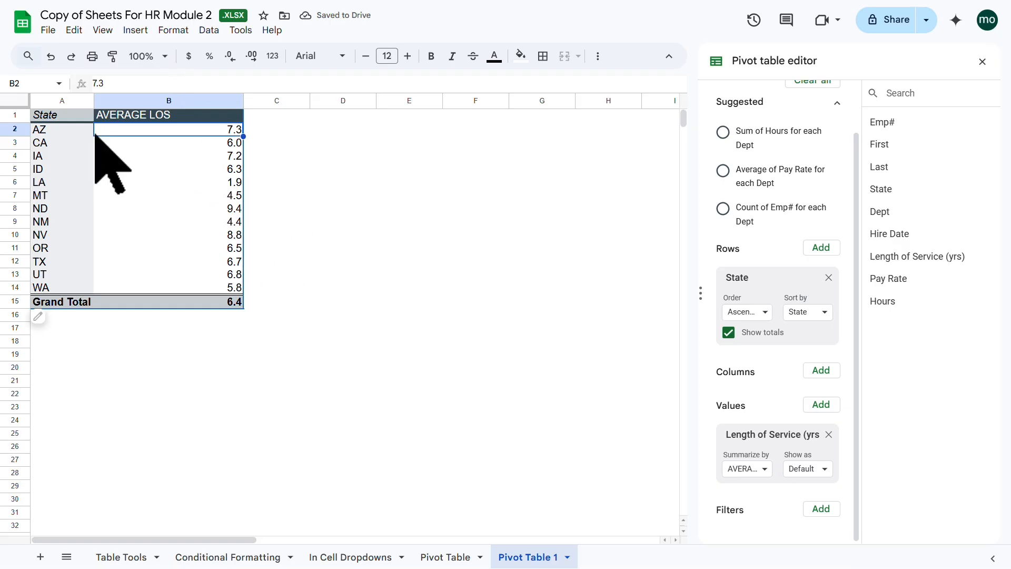
Center-align the contents of the whole state pivot table, A1:B15
drag(57, 117, 224, 301)
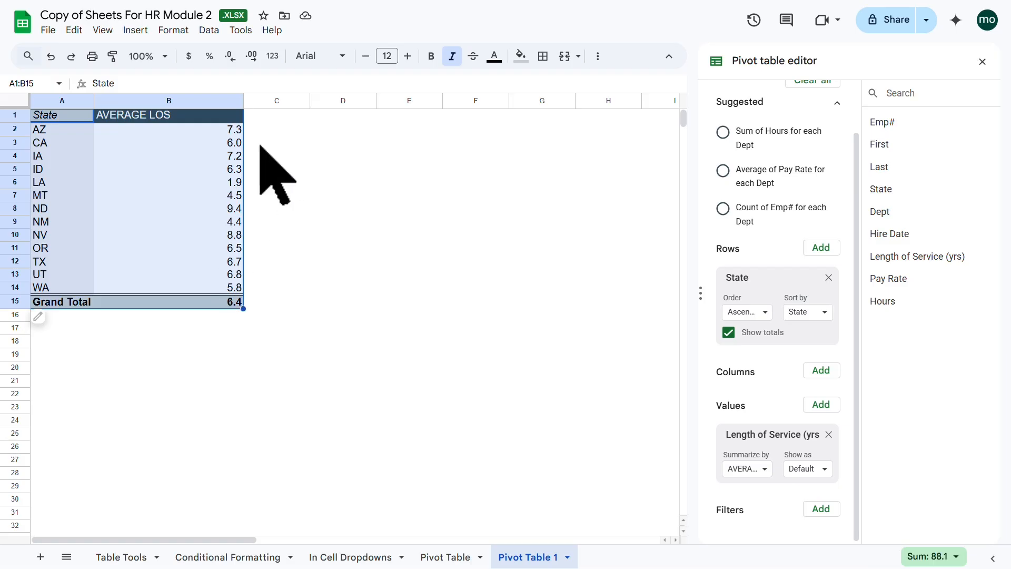
click(598, 56)
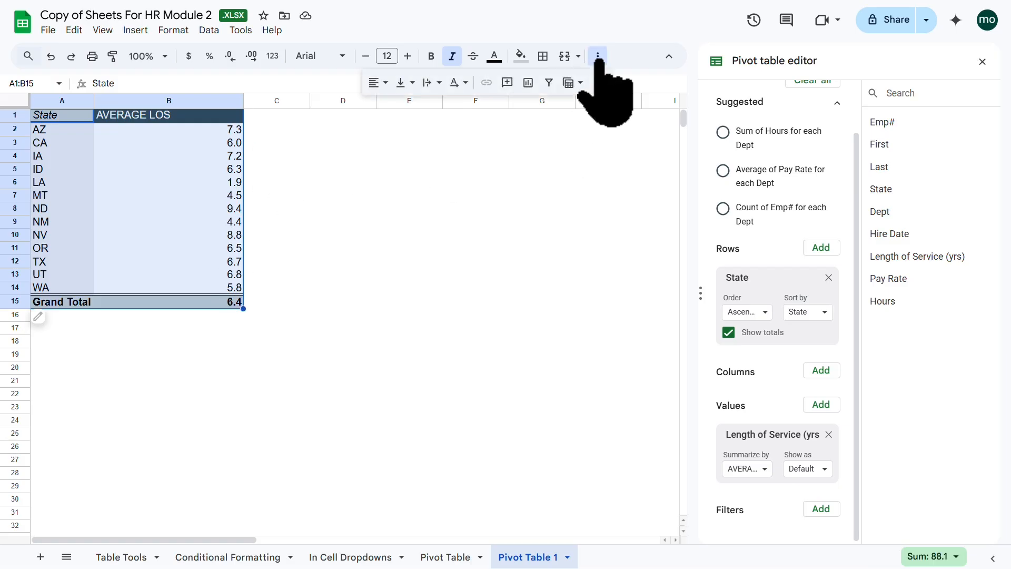
click(387, 82)
click(397, 108)
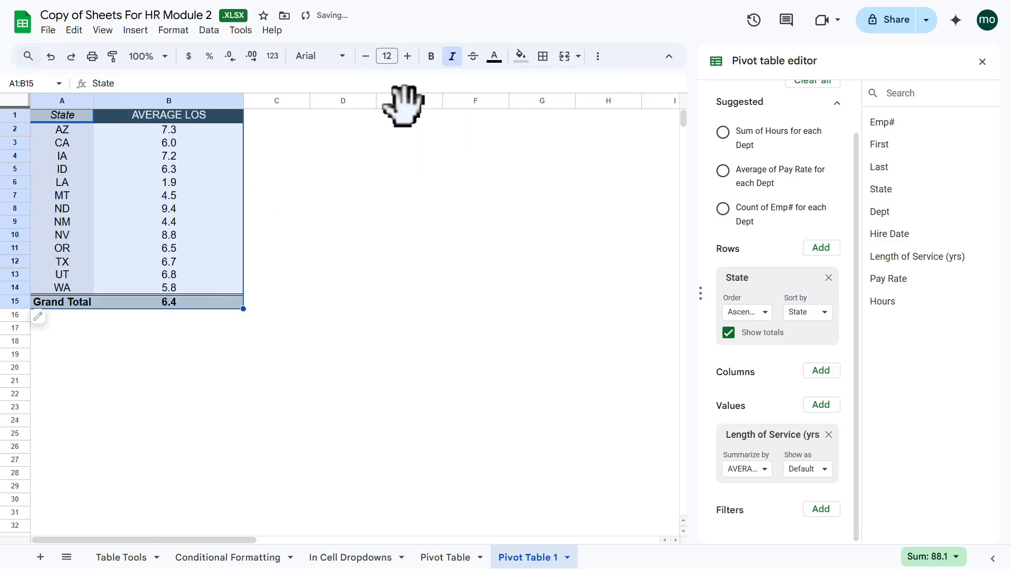
click(167, 168)
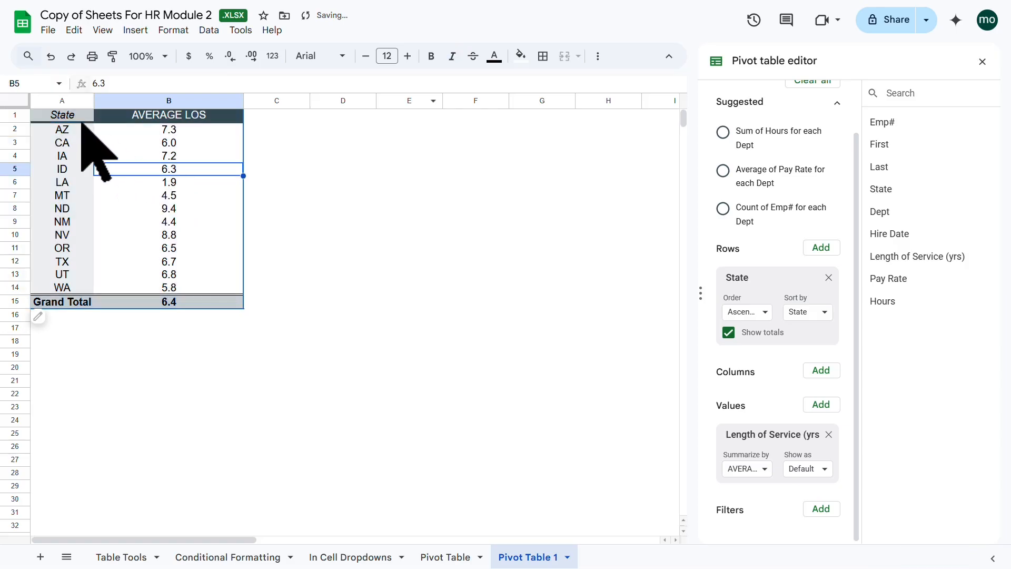
Make the state labels in A2:A14 and the headings in A1:B1 bold
drag(70, 131, 70, 289)
click(431, 56)
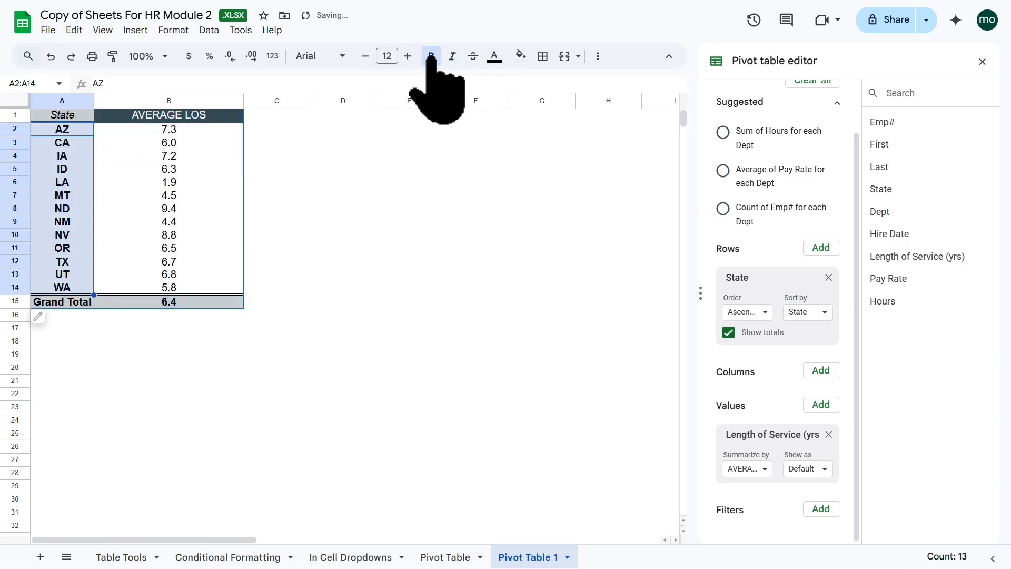
drag(77, 115, 179, 117)
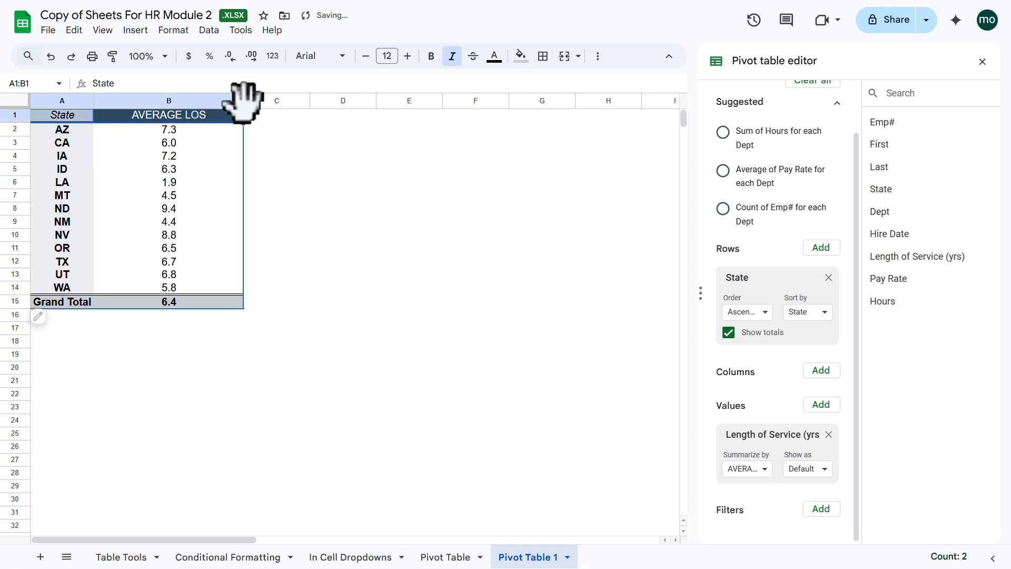
click(431, 56)
click(201, 194)
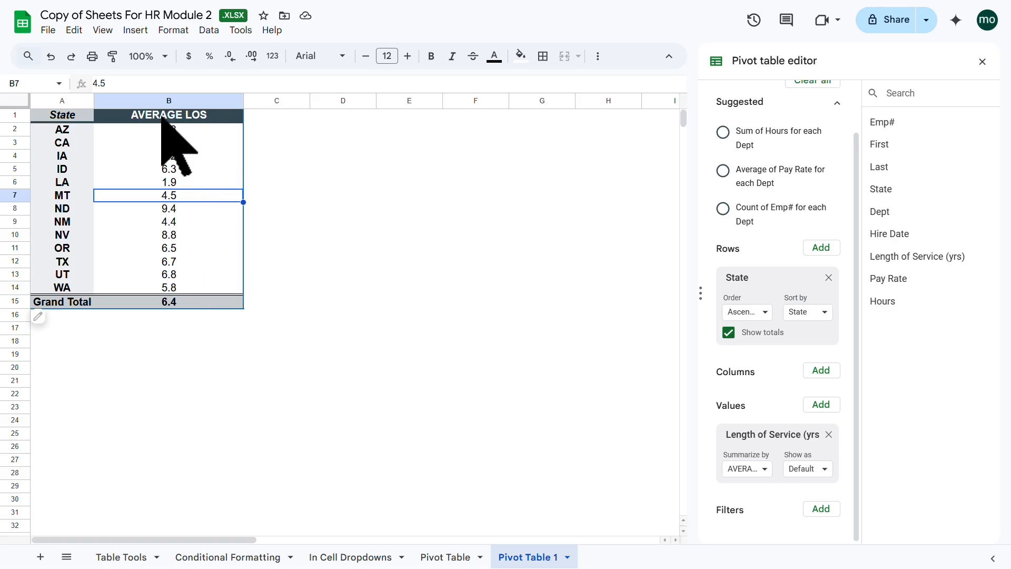
Extend the value heading in B1 to AVERAGE LOS by Year
click(185, 113)
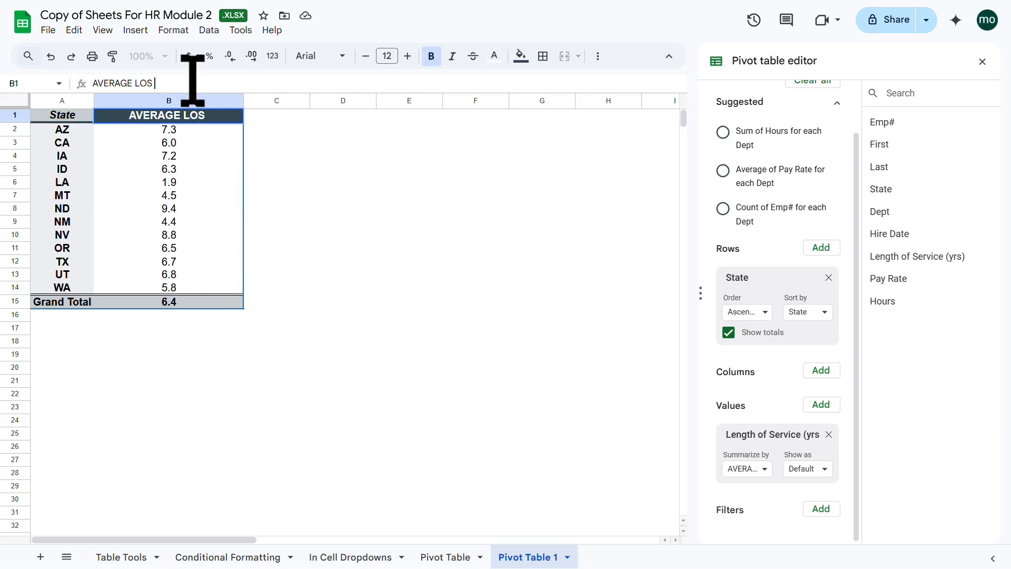
text(by Year)
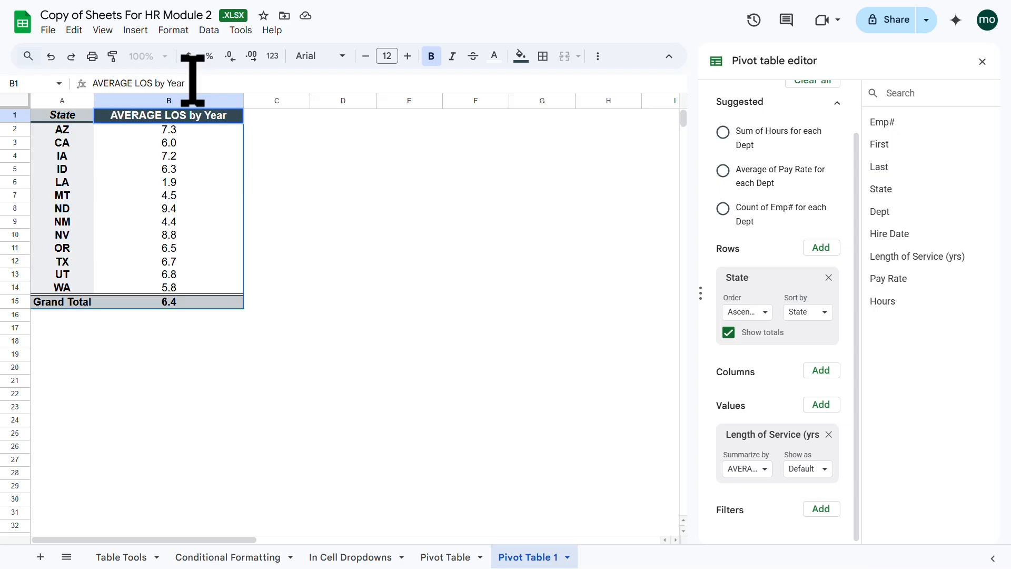
key(Return)
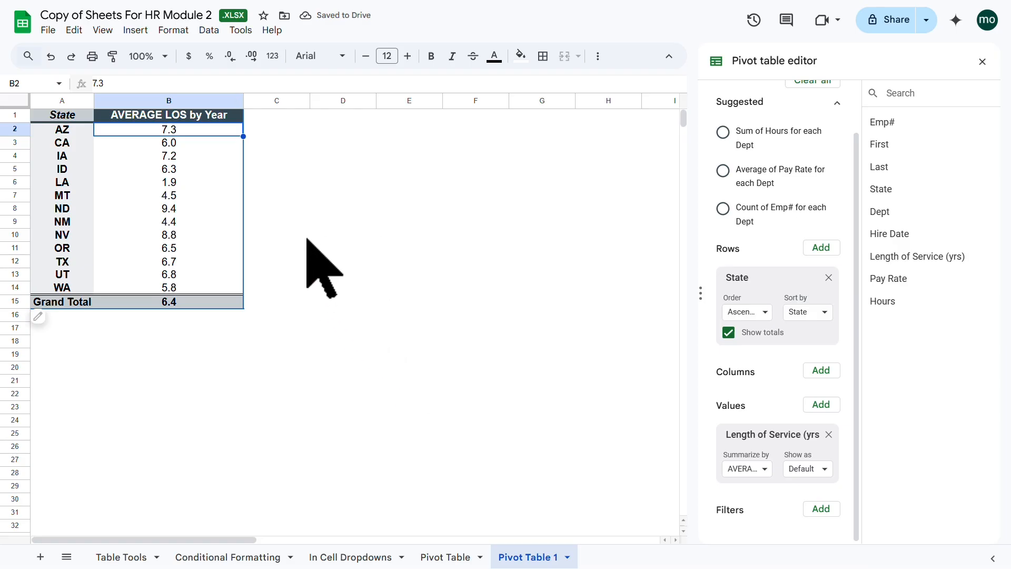
Create another pivot table from Table2, placed on the existing sheet Pivot Table 1 at cell A17
click(446, 557)
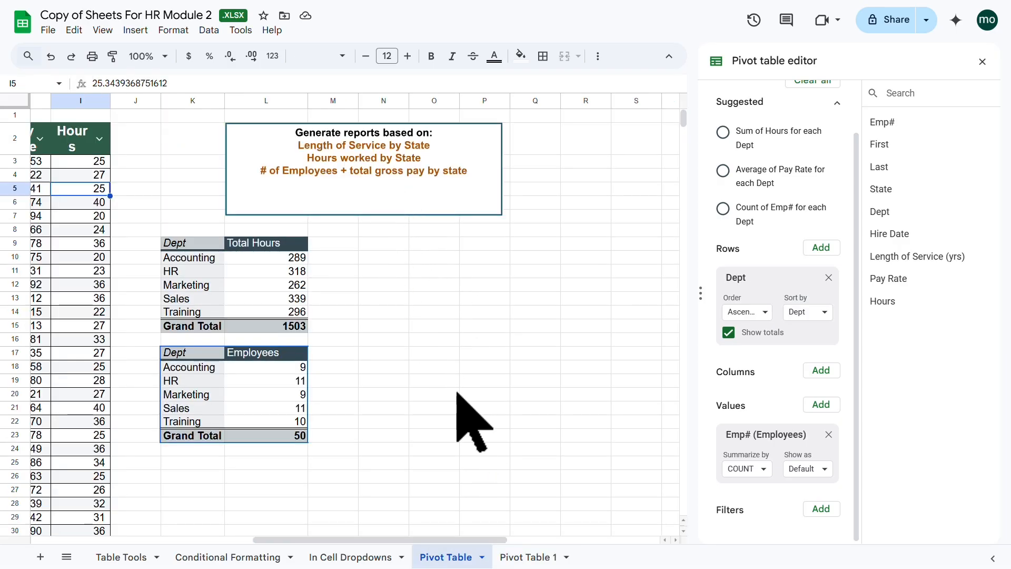
click(63, 214)
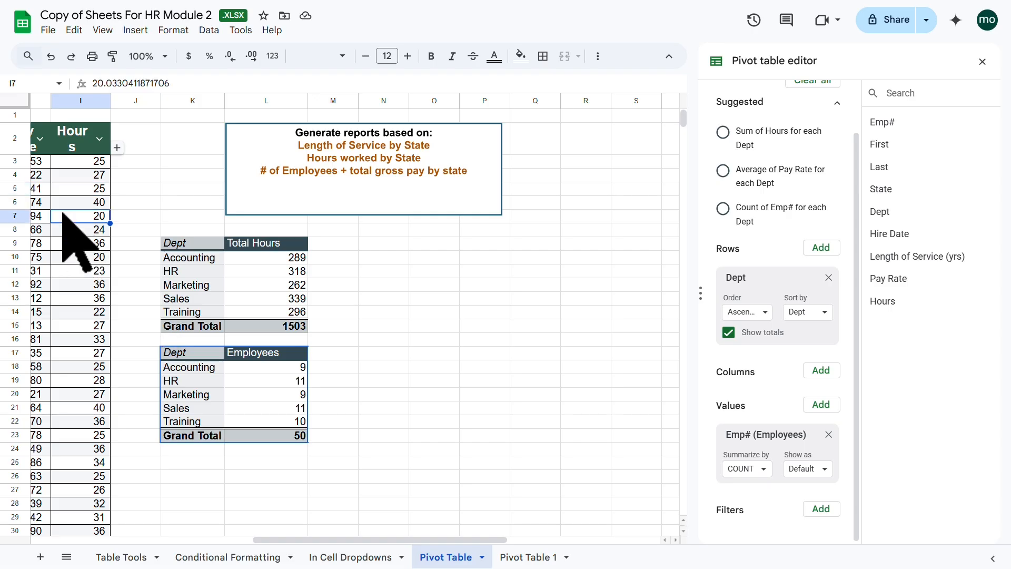
click(135, 30)
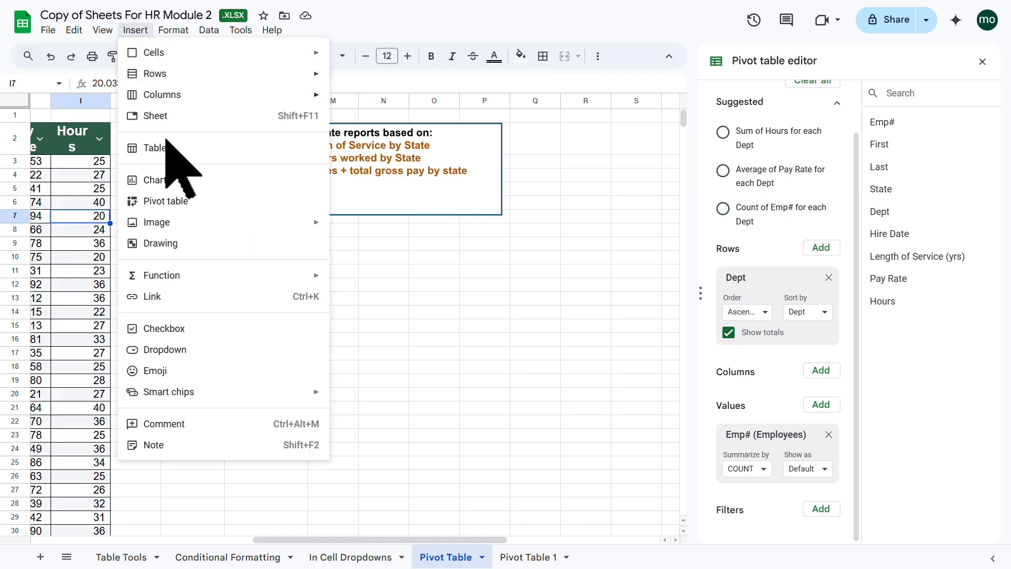
click(179, 201)
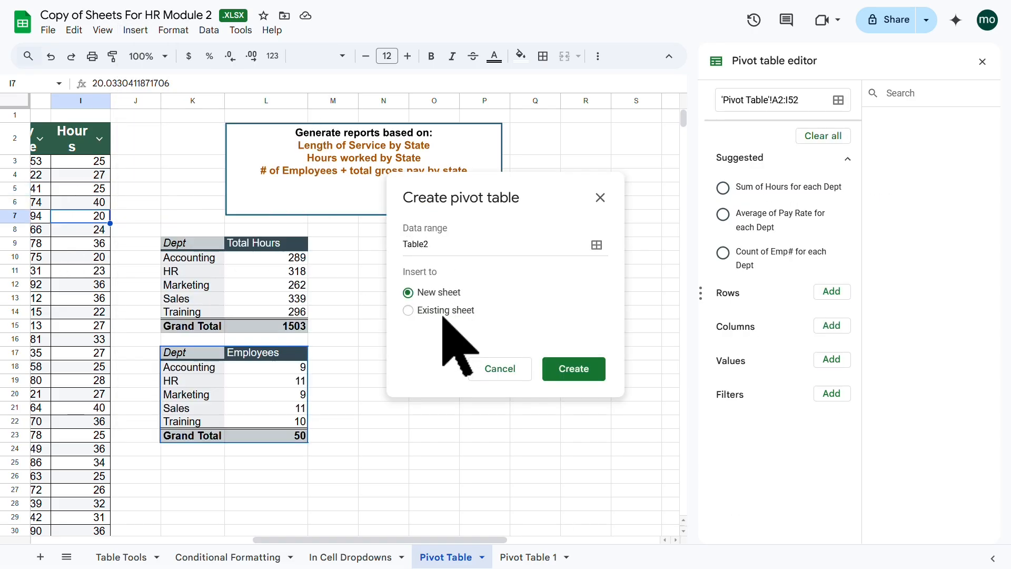
click(408, 311)
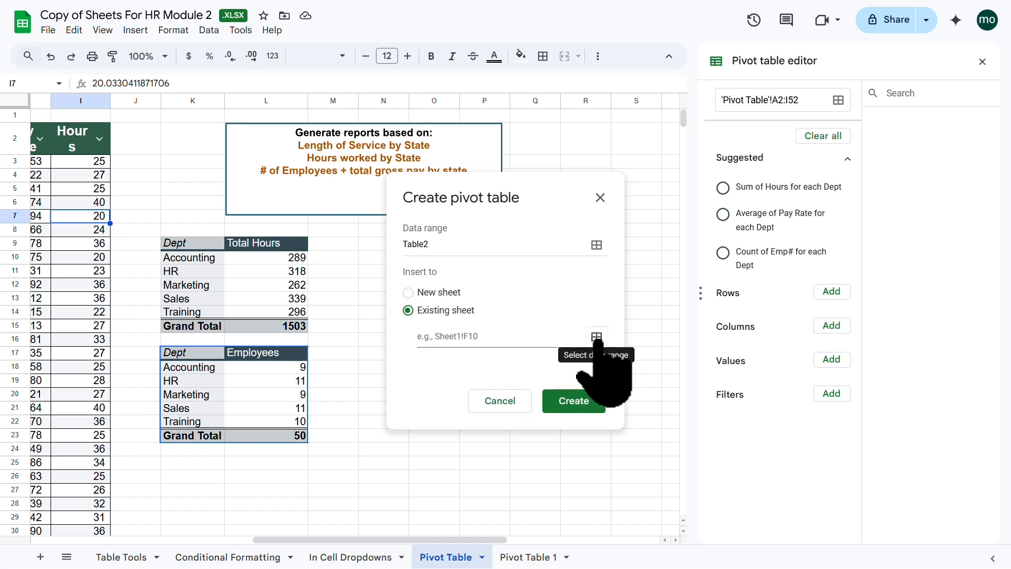
click(597, 339)
click(527, 558)
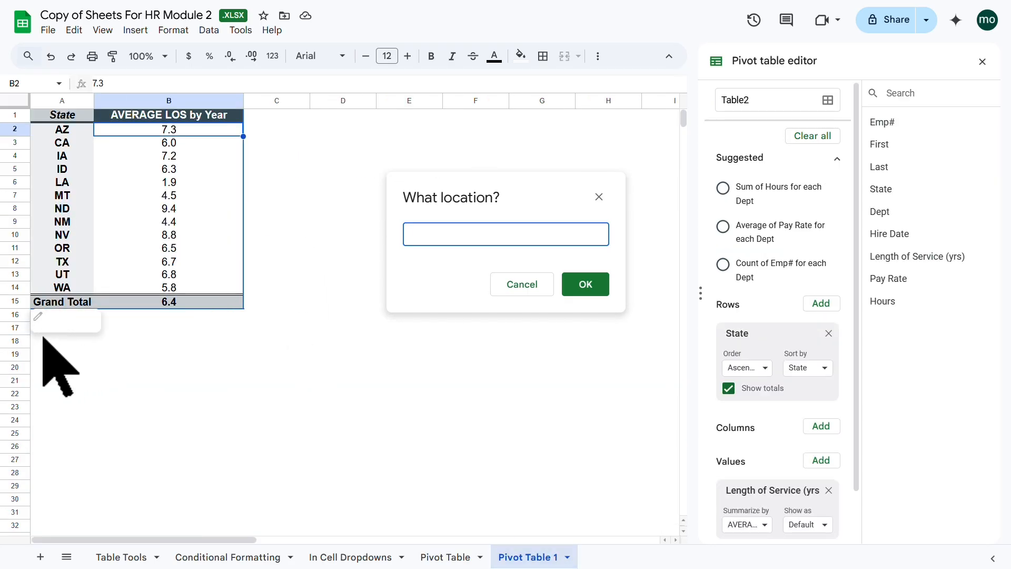
click(44, 331)
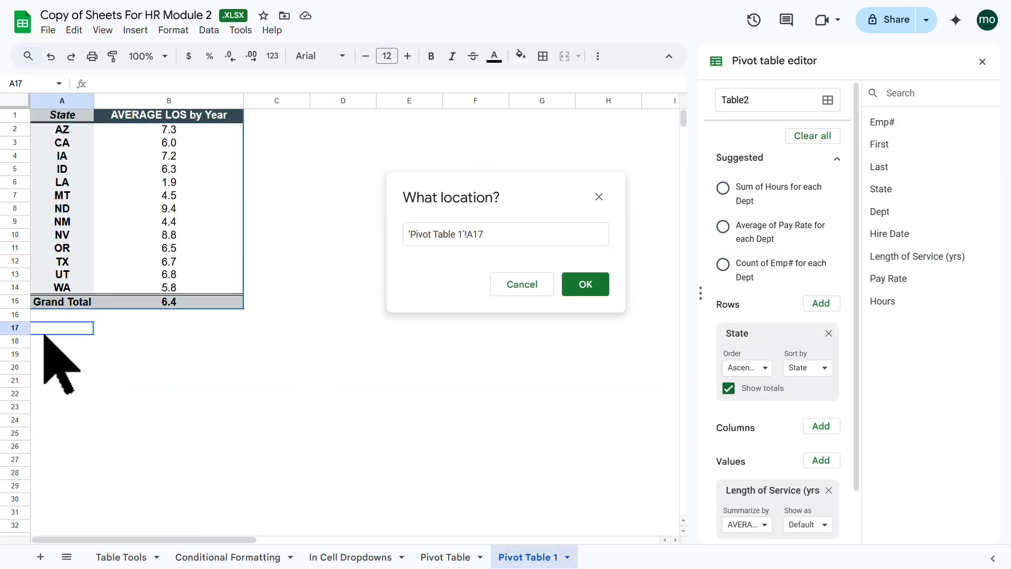
click(584, 287)
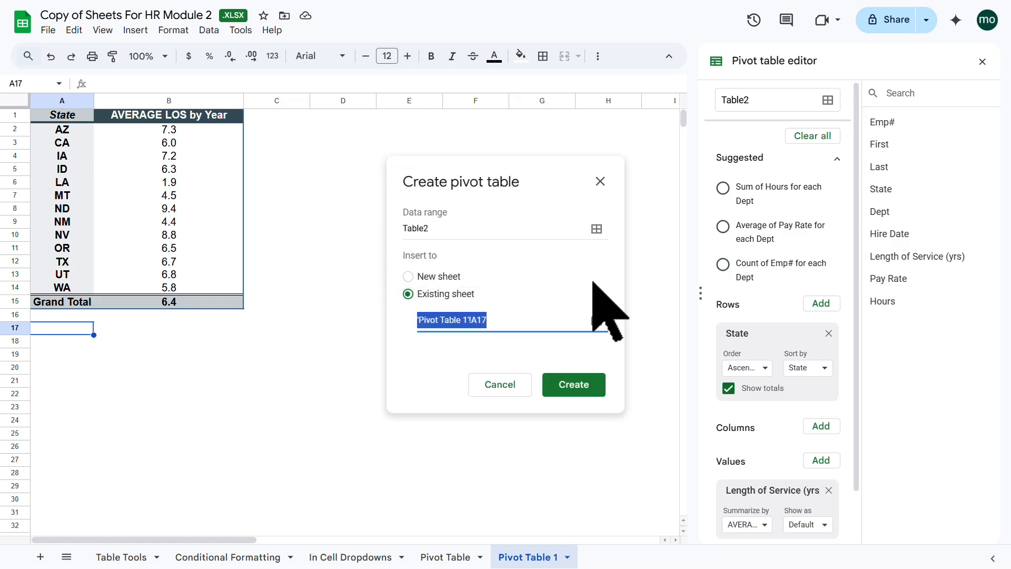
click(573, 385)
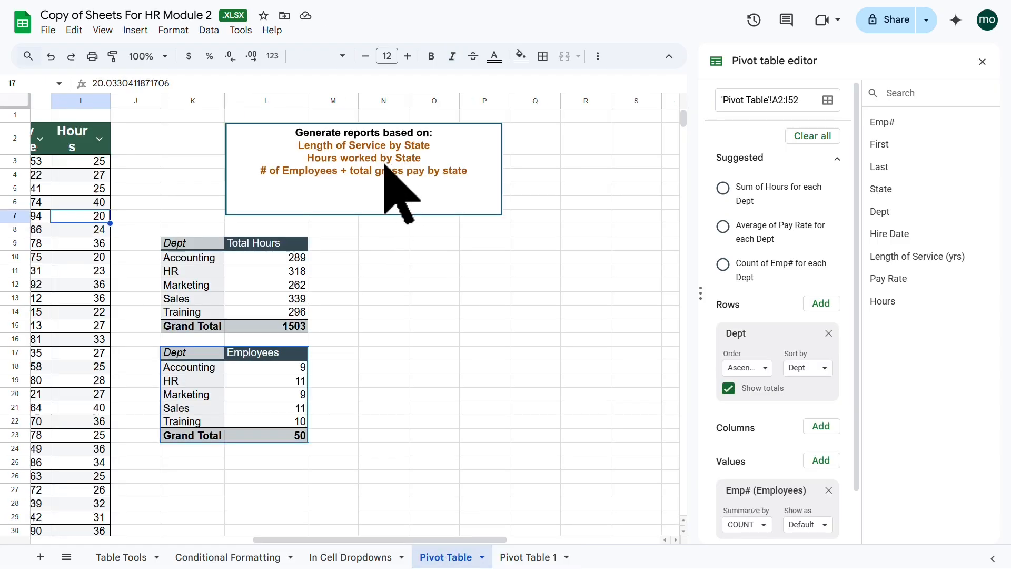
Add Hours as the value and State as the rows of the new pivot table at A17 on Pivot Table 1
click(523, 557)
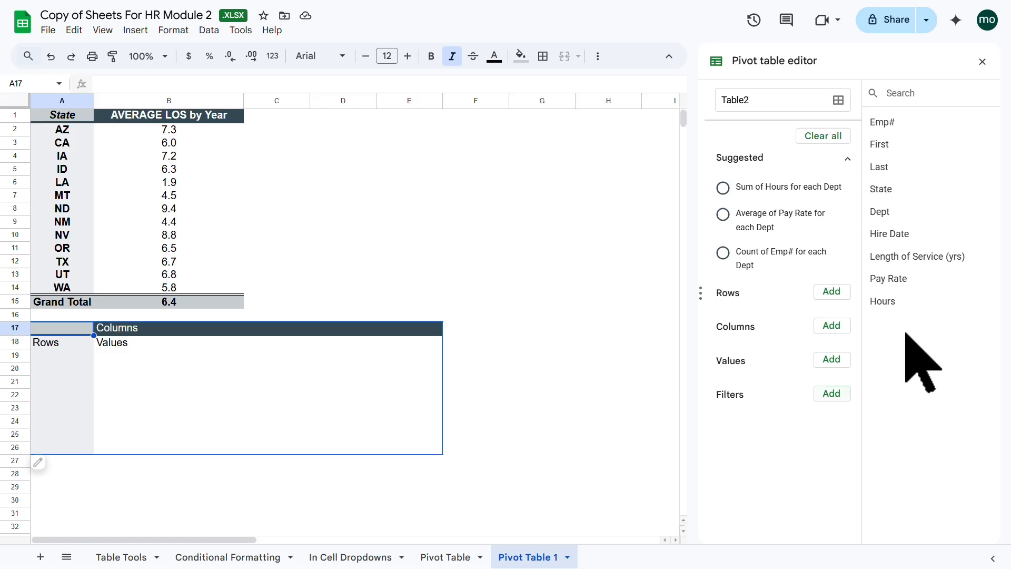
drag(893, 300, 757, 392)
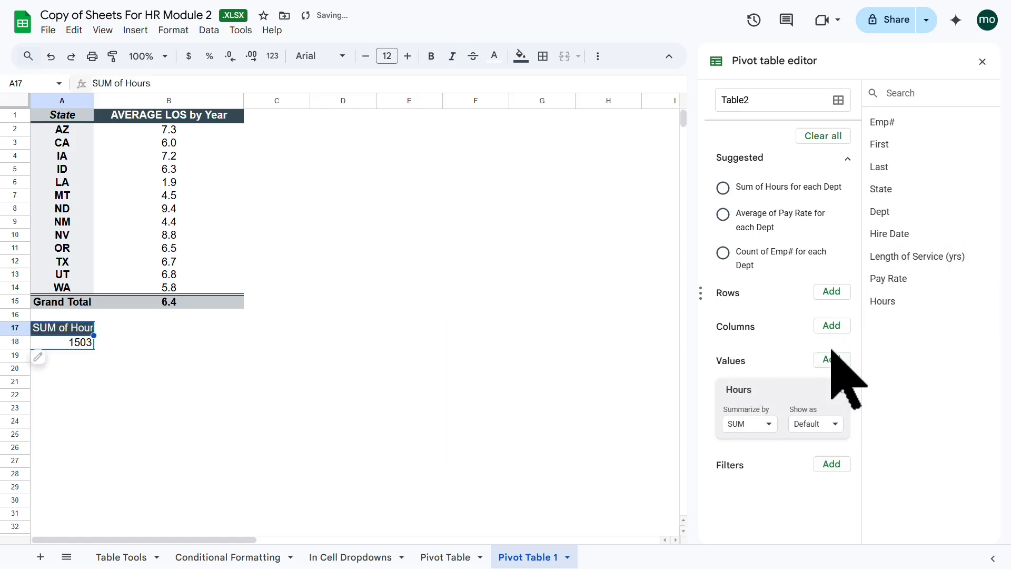
drag(888, 191, 742, 319)
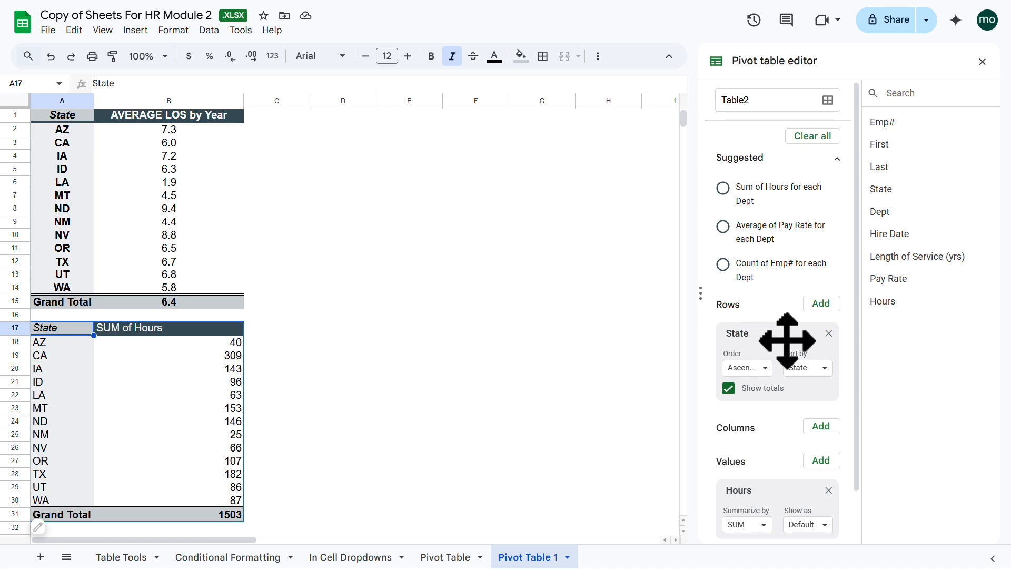
Try State as the columns of the hours pivot table, and return it to the rows
drag(756, 334, 765, 356)
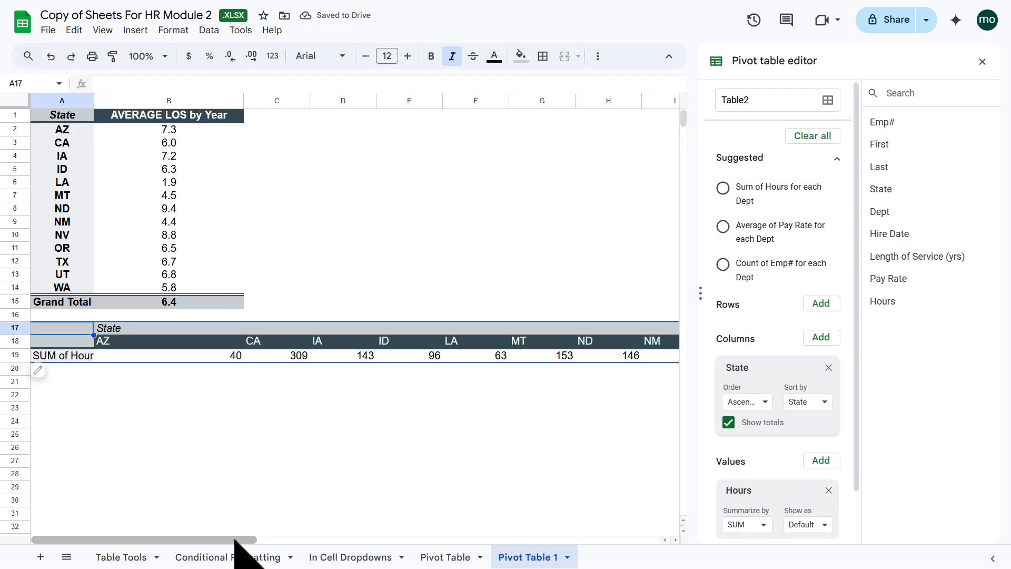
drag(235, 537, 211, 527)
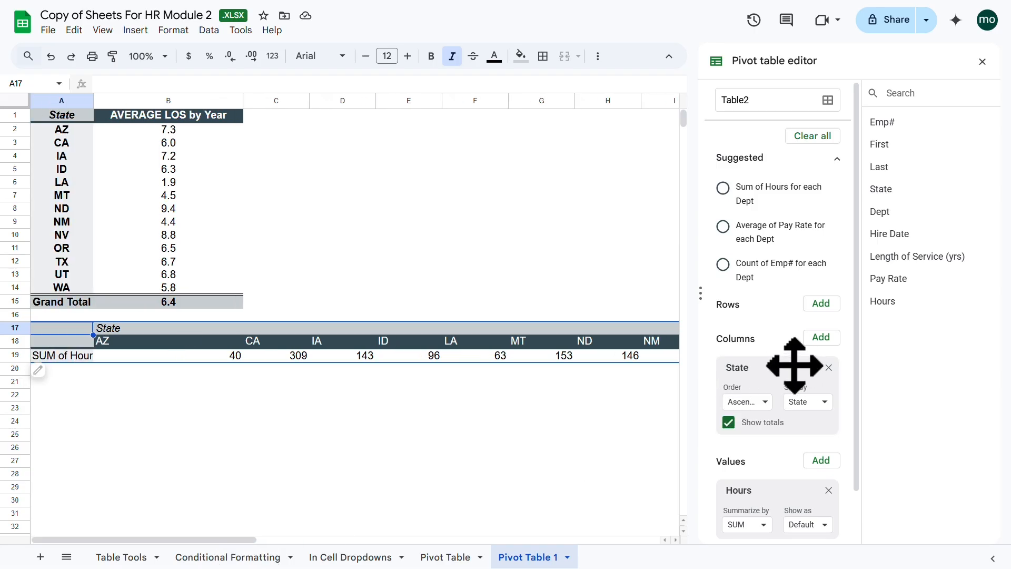
drag(765, 379, 771, 325)
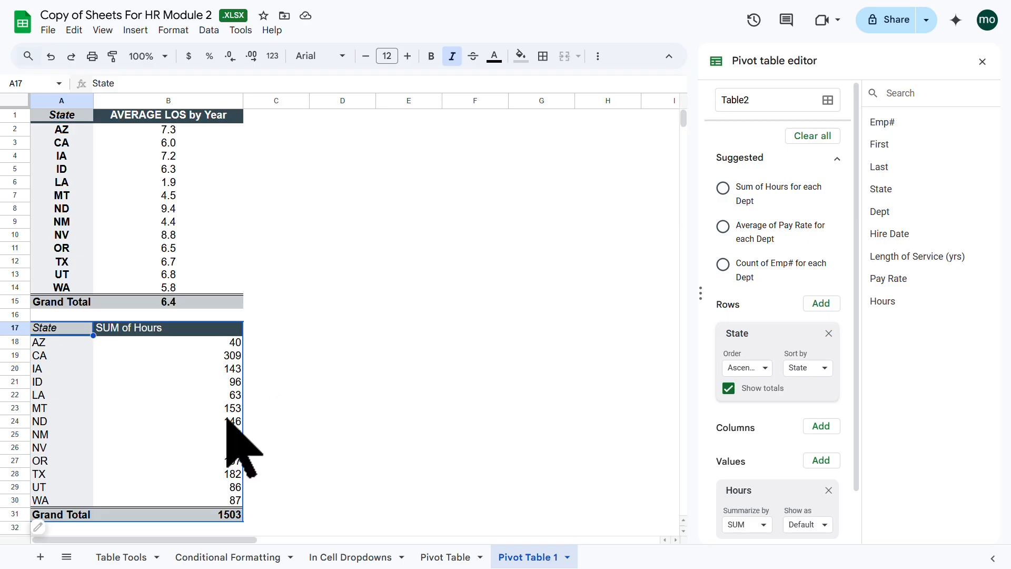
click(189, 433)
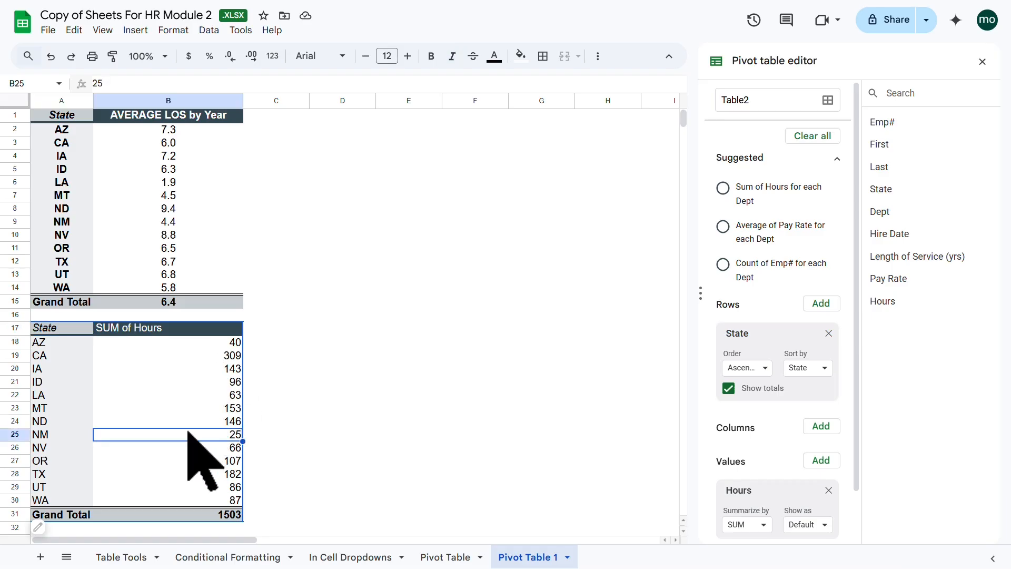
Create a third pivot table from Table2, placed on the existing sheet Pivot Table 1 at cell D1
click(444, 557)
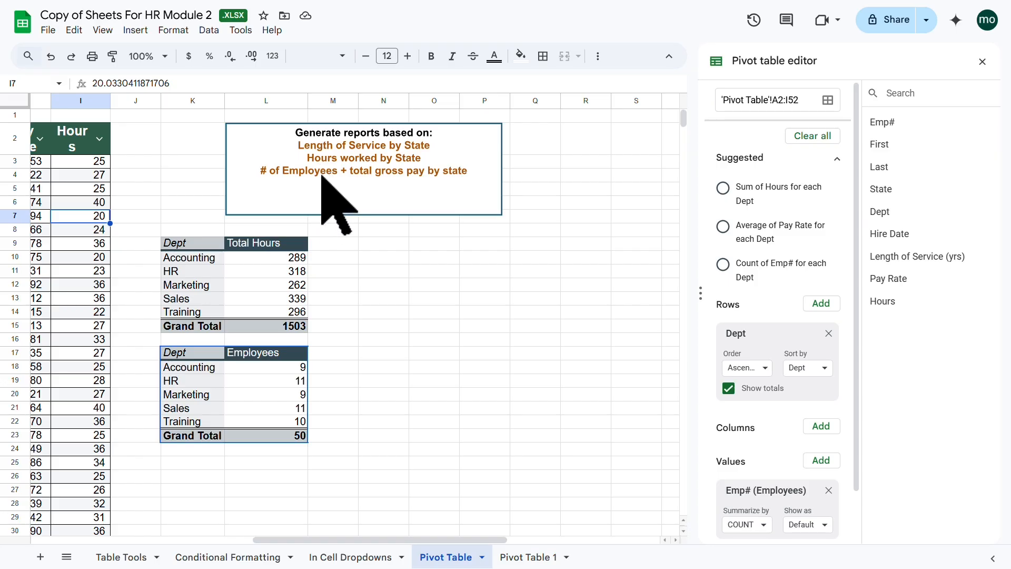
click(68, 245)
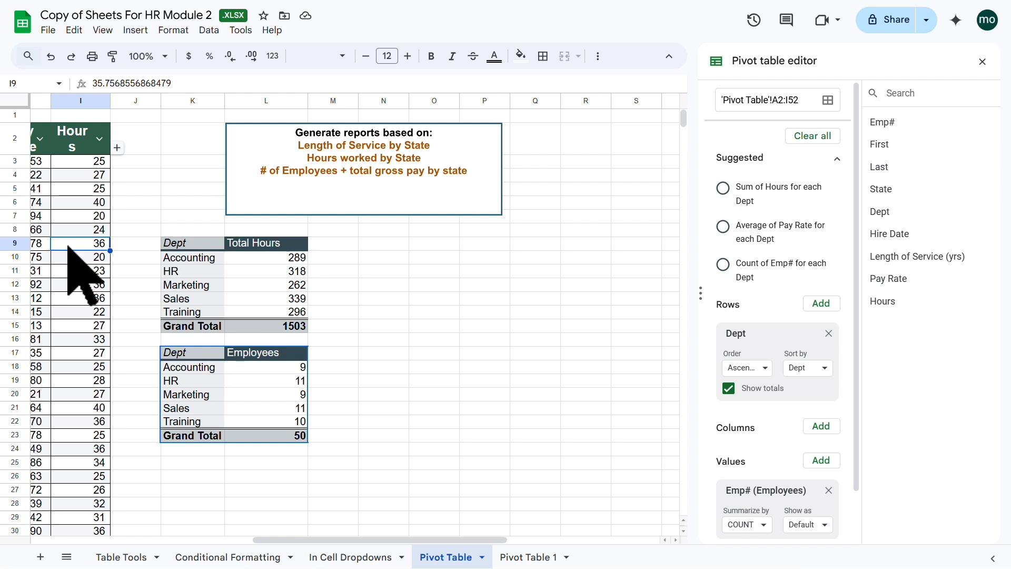
click(135, 30)
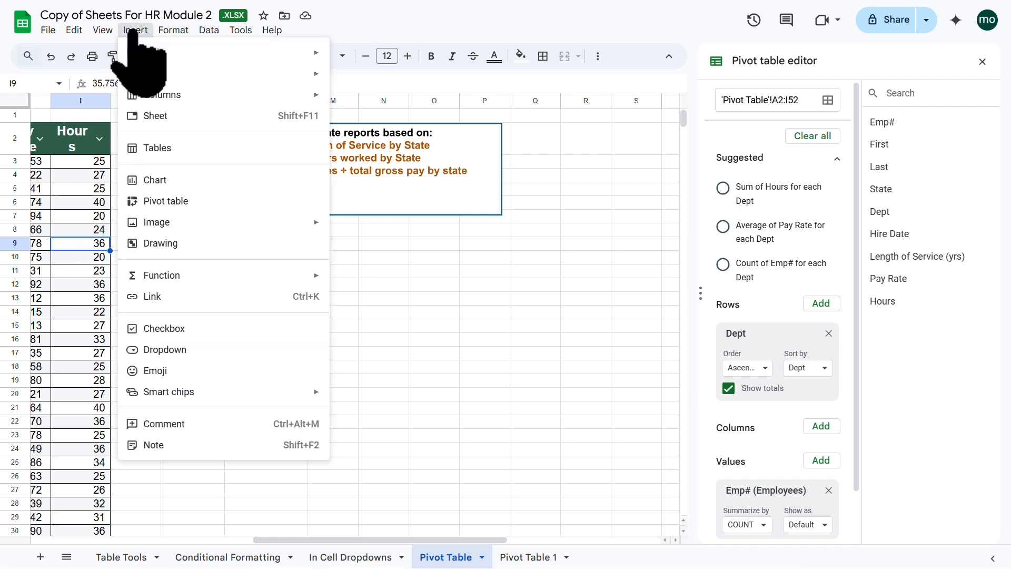
click(185, 202)
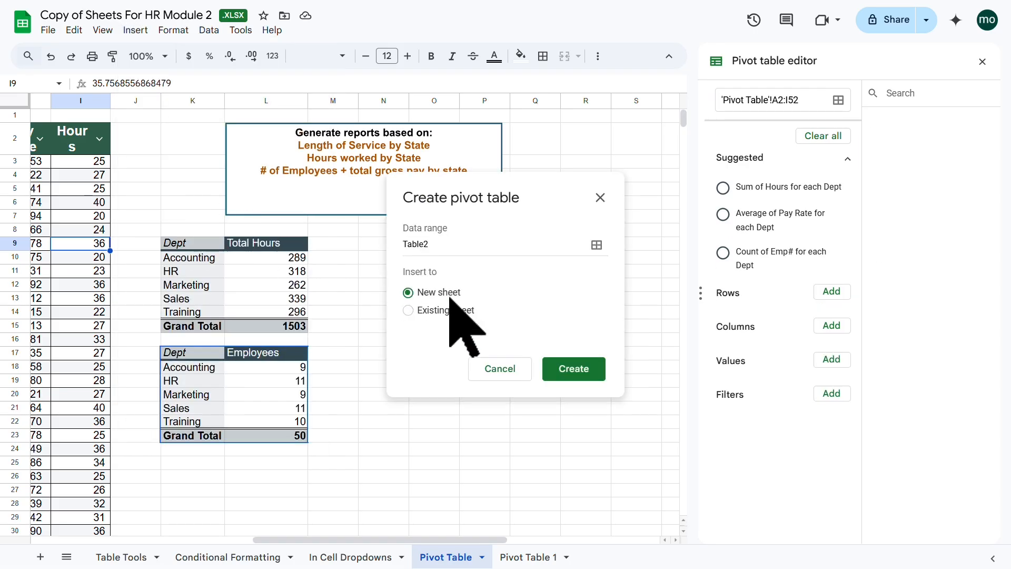
click(441, 310)
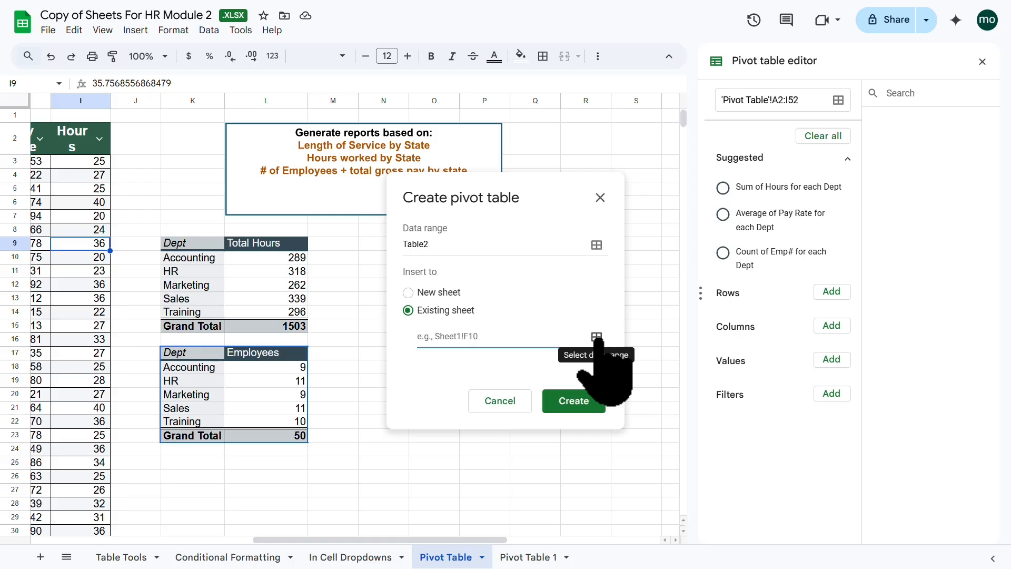
click(597, 337)
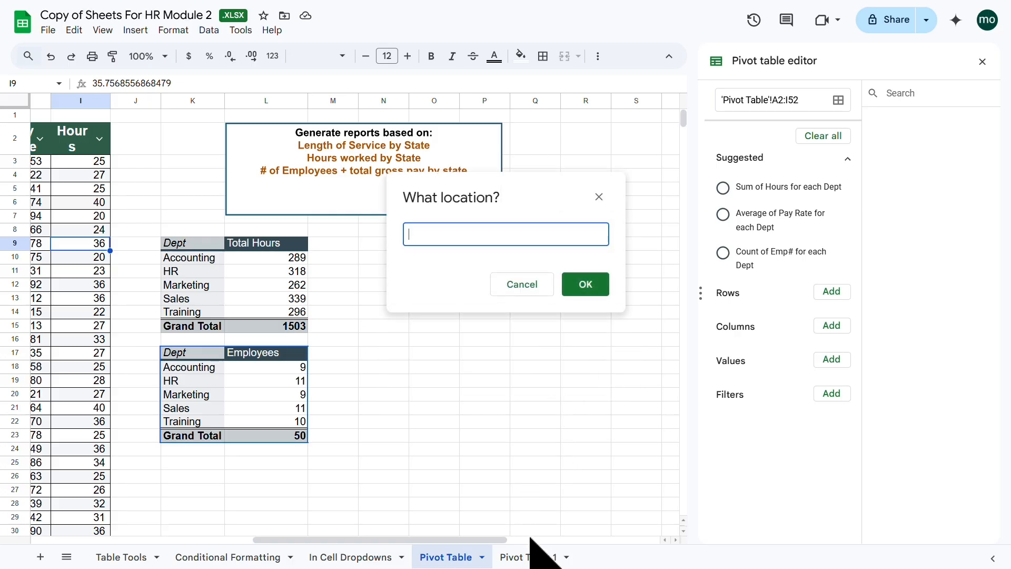
click(521, 557)
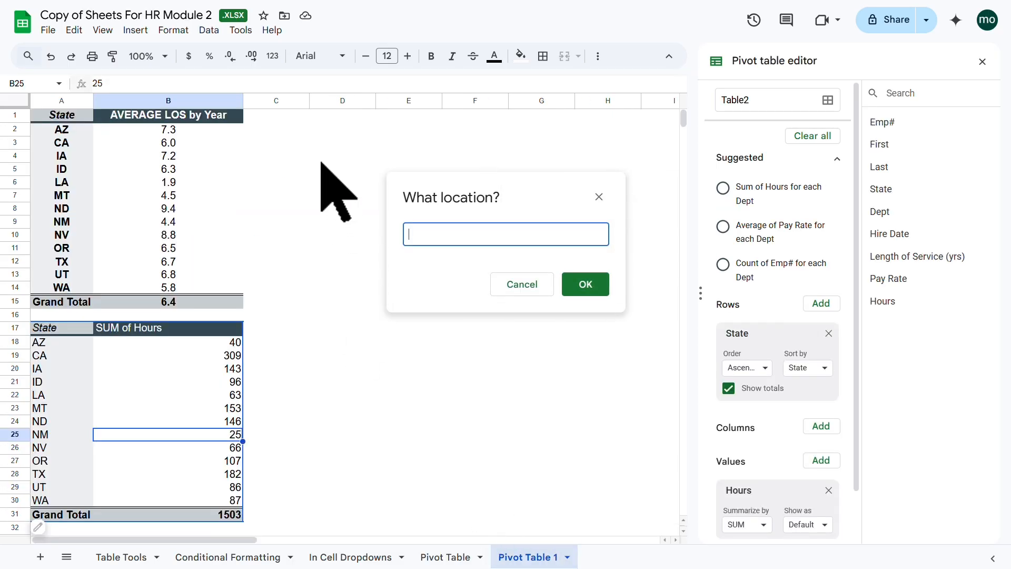
click(343, 116)
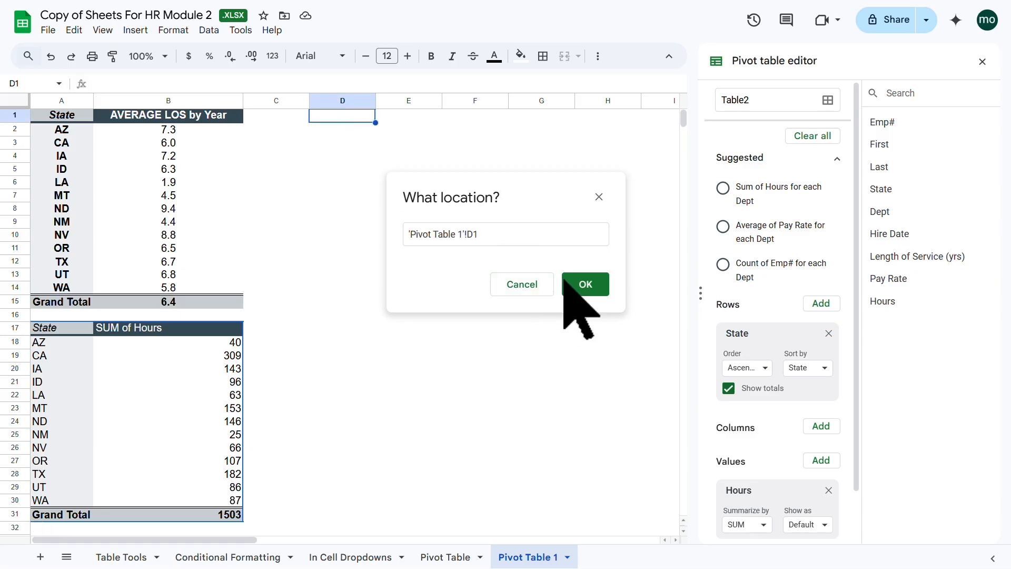
click(584, 284)
click(579, 384)
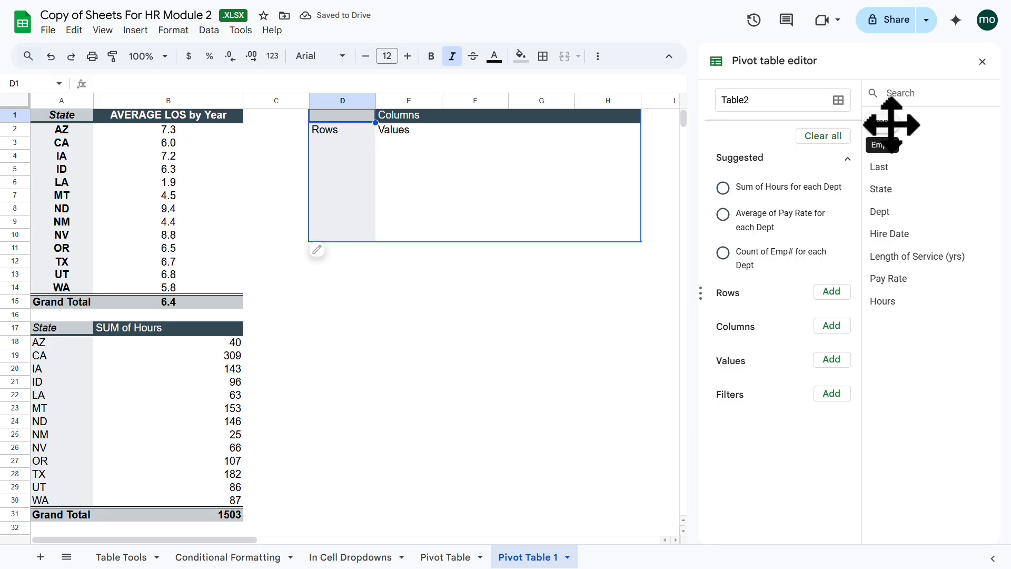
Add State as rows and Emp# as a value summarized by COUNT to the pivot table at D1, and fit column E's width
drag(892, 125, 774, 365)
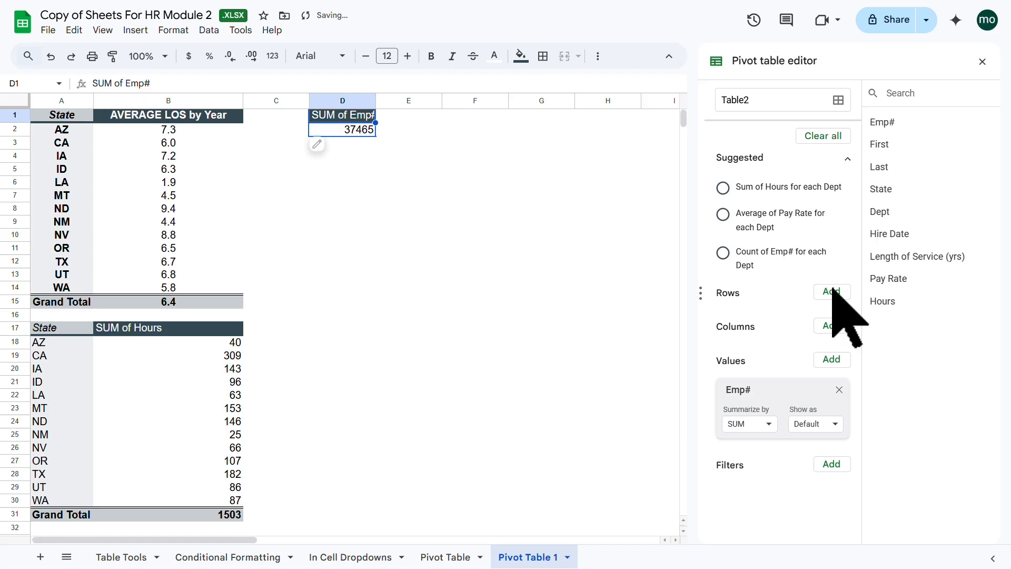
drag(894, 194, 751, 316)
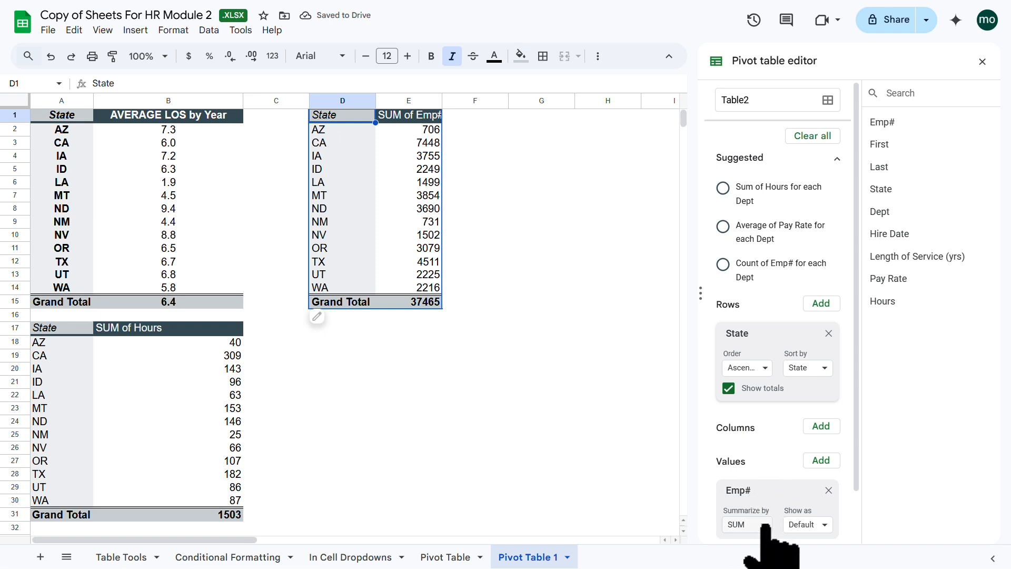
click(761, 527)
click(765, 290)
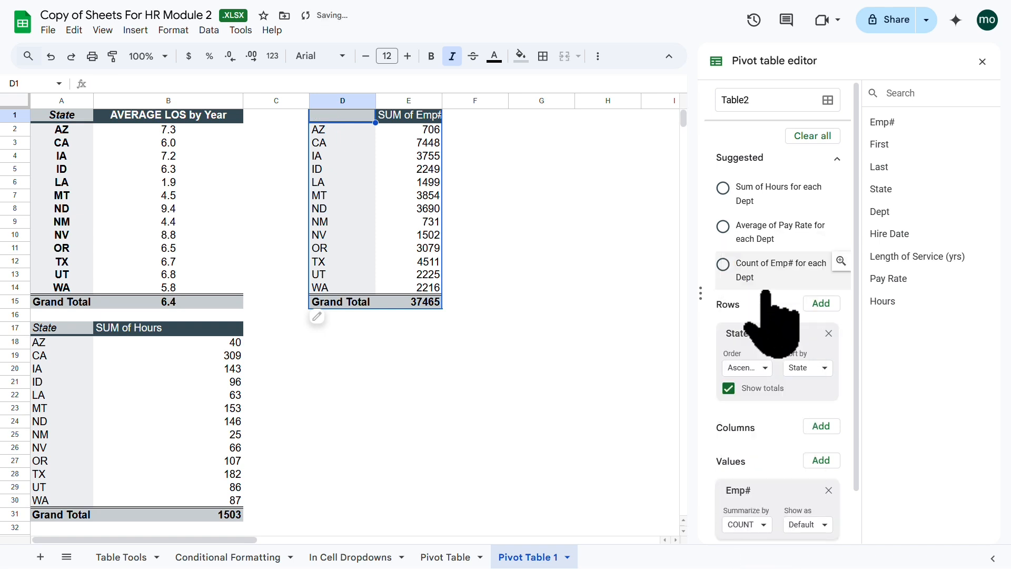
double_click(442, 102)
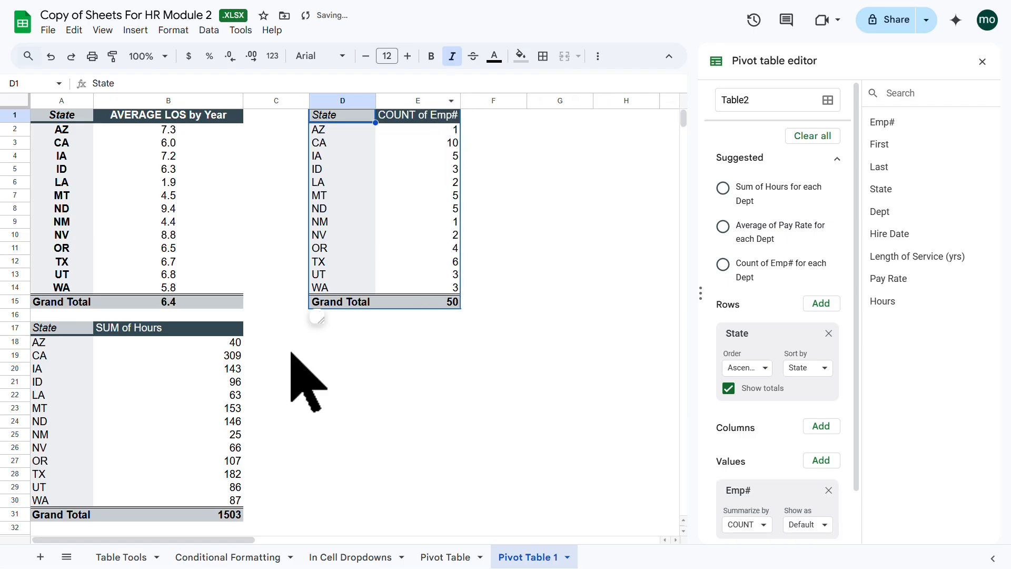
click(438, 561)
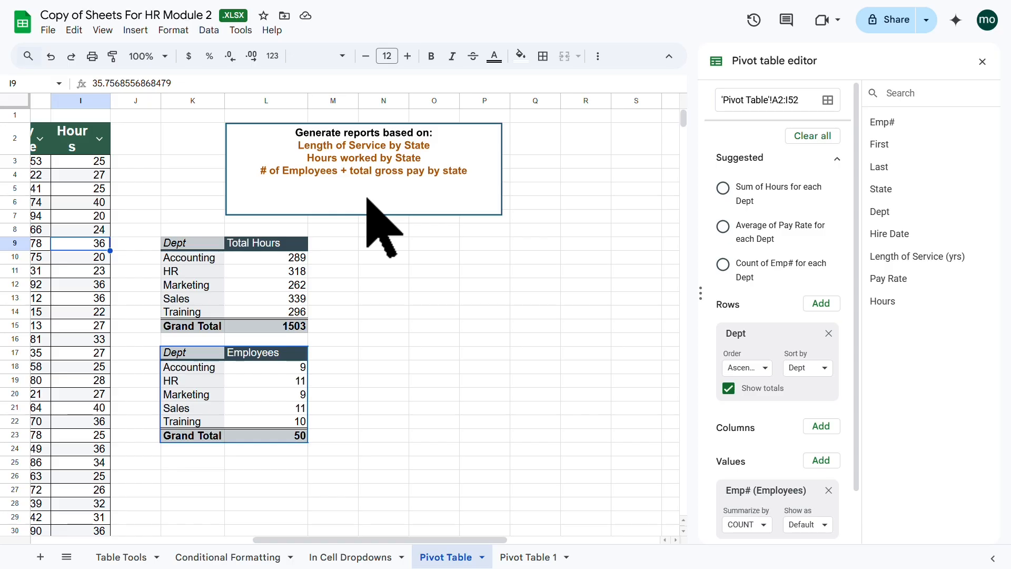
click(529, 557)
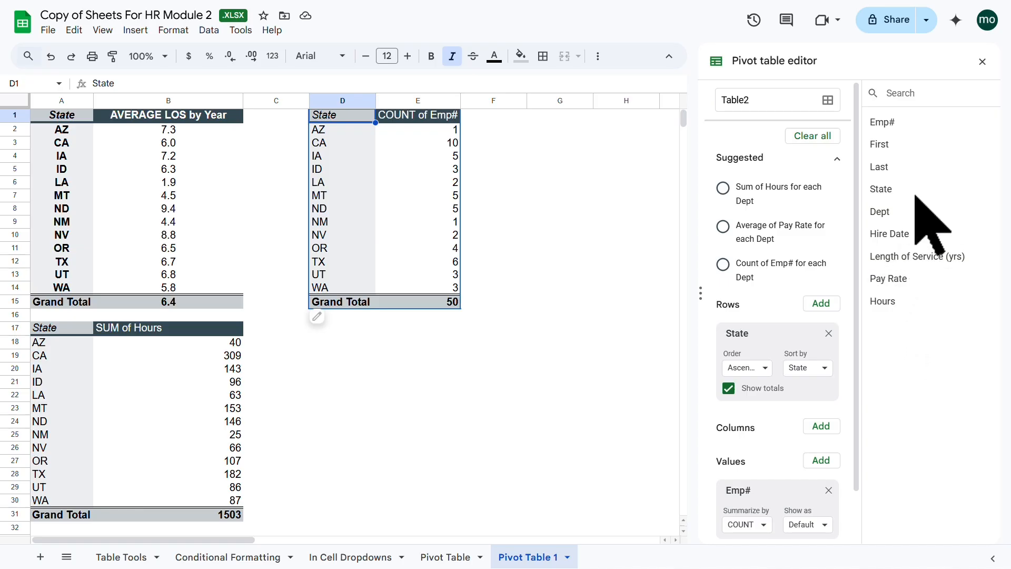
drag(908, 257, 909, 226)
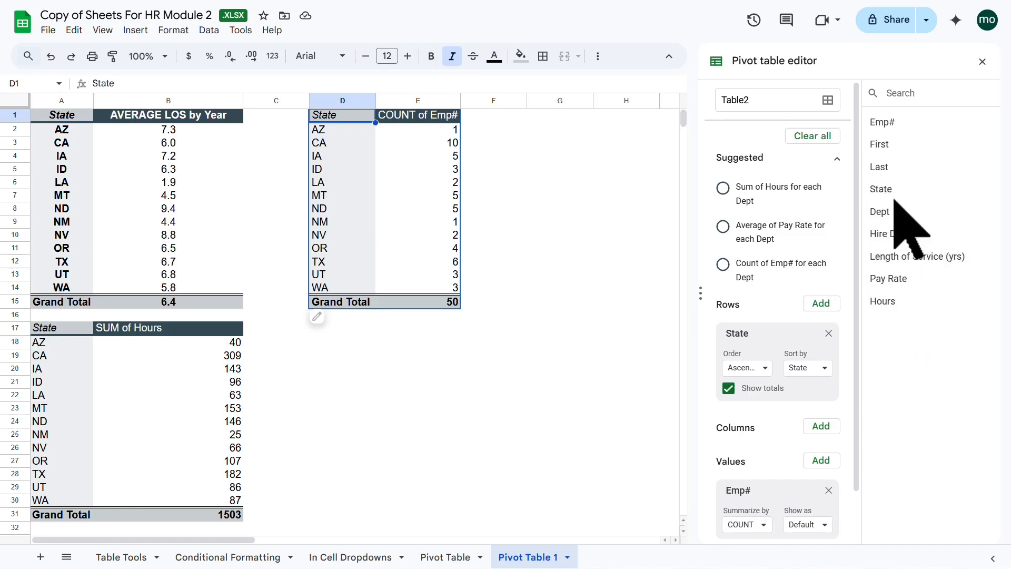
Add a table column after Hours in the employee table on the Pivot Table sheet and name it Gross Pay
click(444, 556)
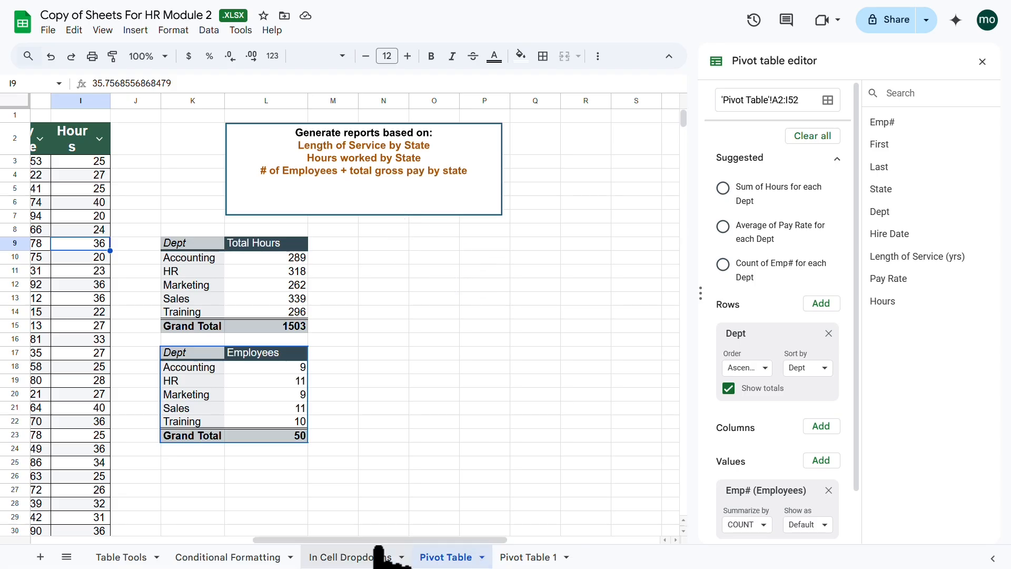
drag(368, 539, 196, 538)
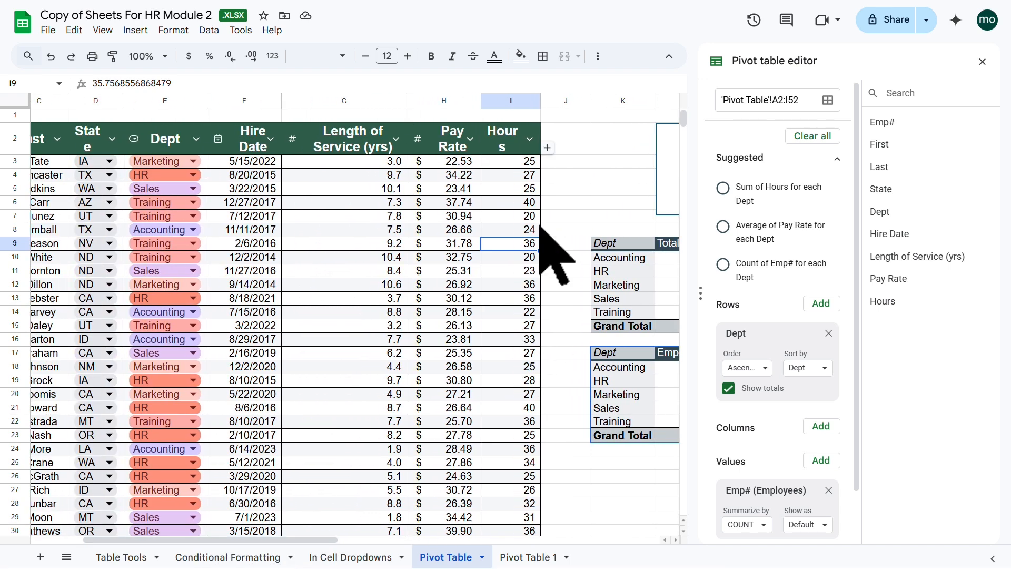
click(549, 148)
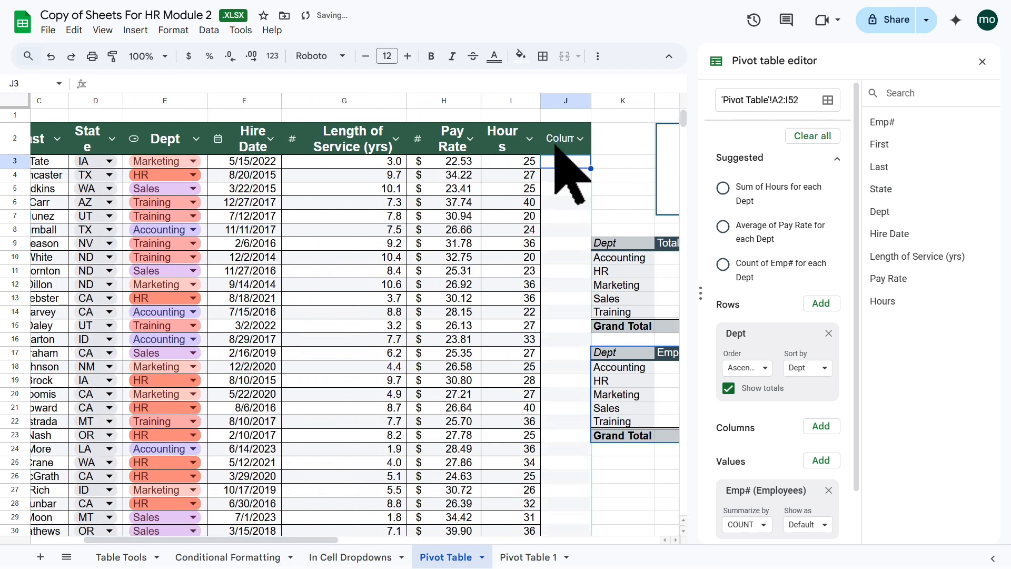
click(559, 140)
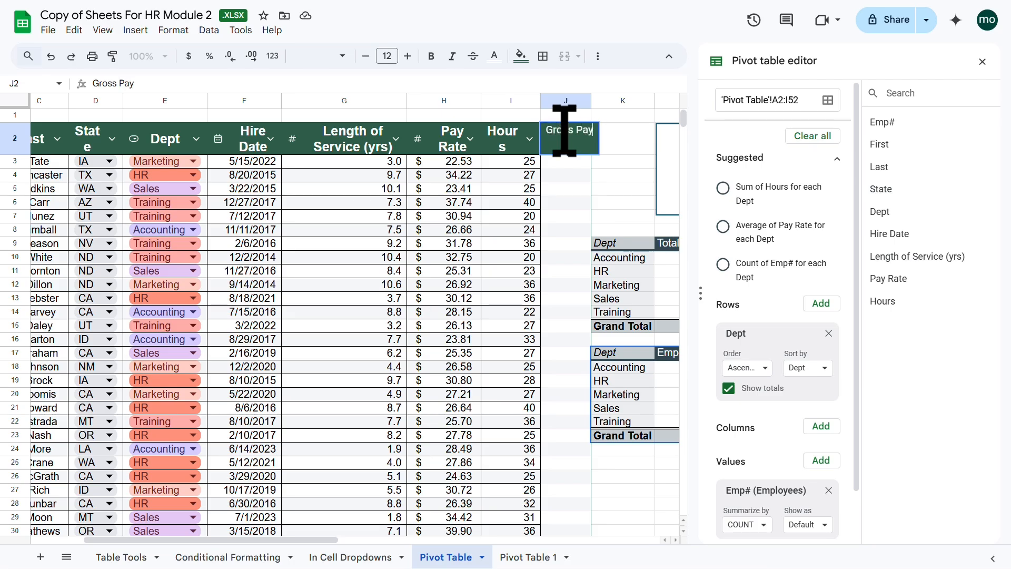
key(Return)
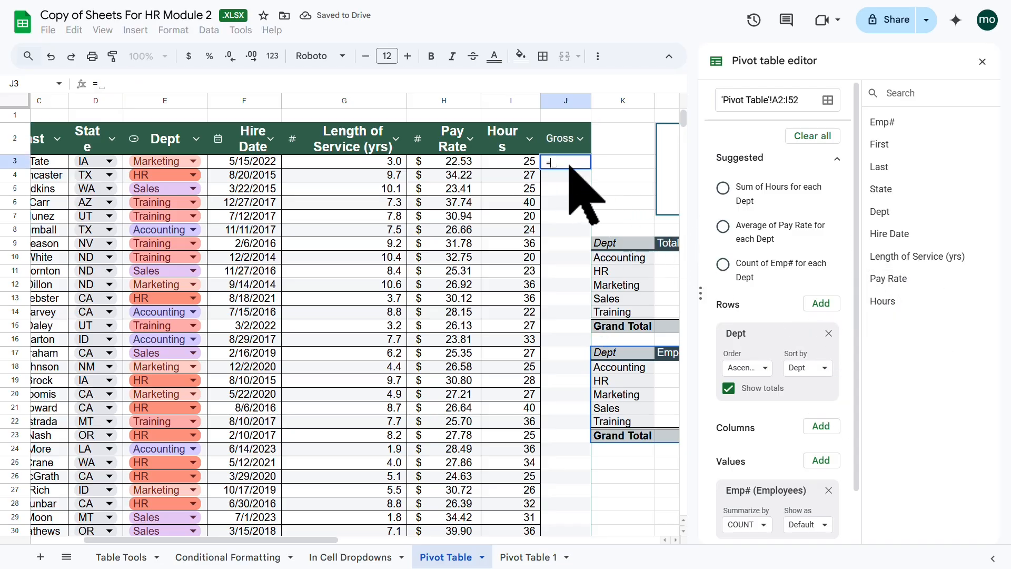
Enter =H3*I3 in J3 to multiply pay rate by hours, and fill the formula down the Gross Pay column
text(=)
click(454, 161)
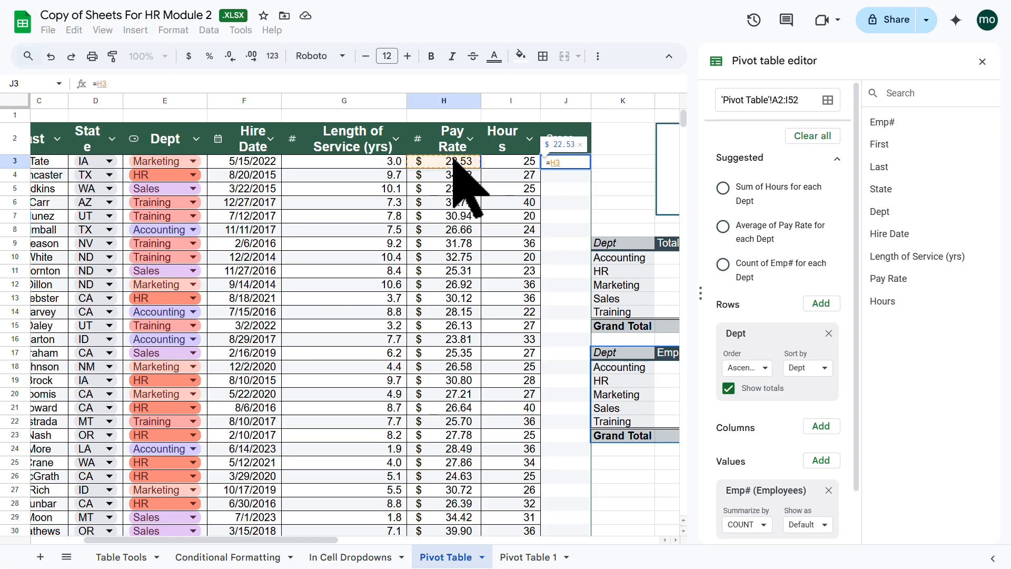
text(*)
click(514, 161)
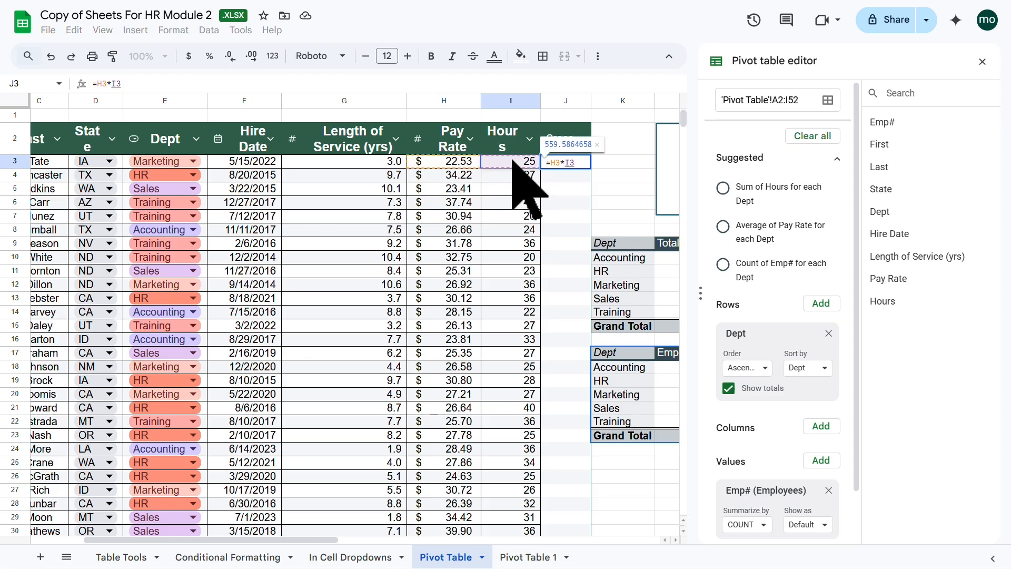
key(Return)
click(391, 259)
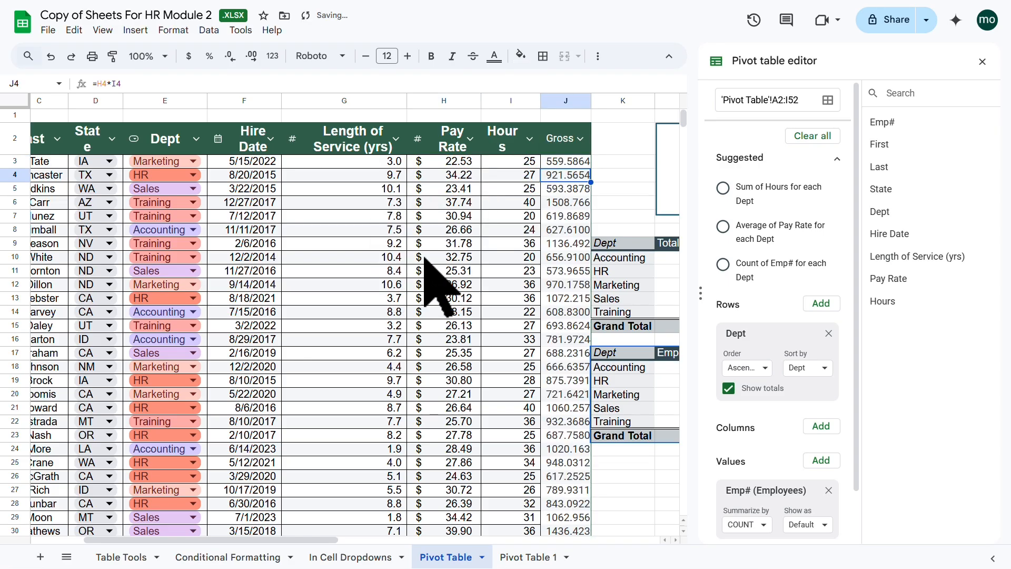
Set the column type of Gross Pay to Currency
click(581, 138)
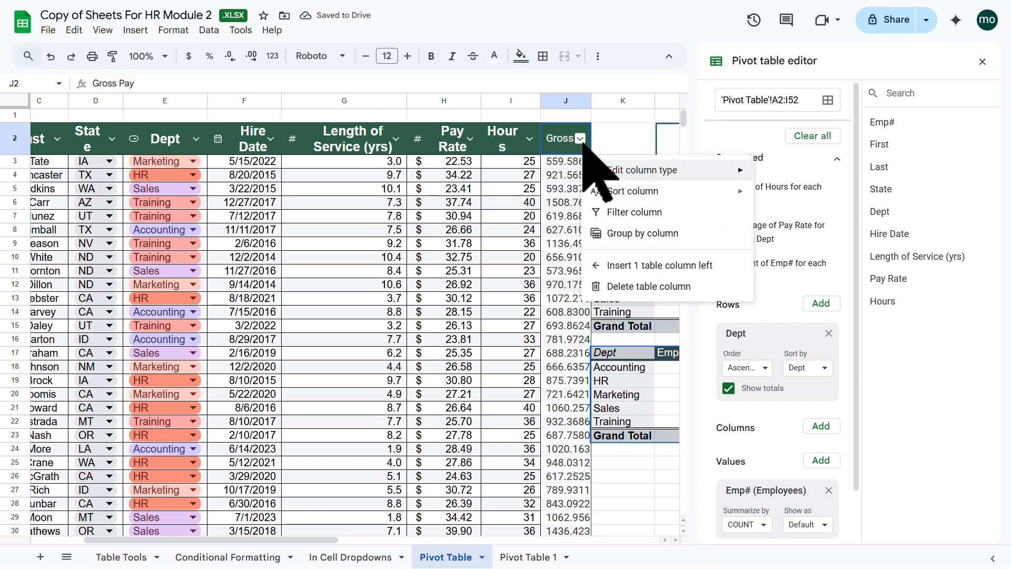
mouse_move(719, 173)
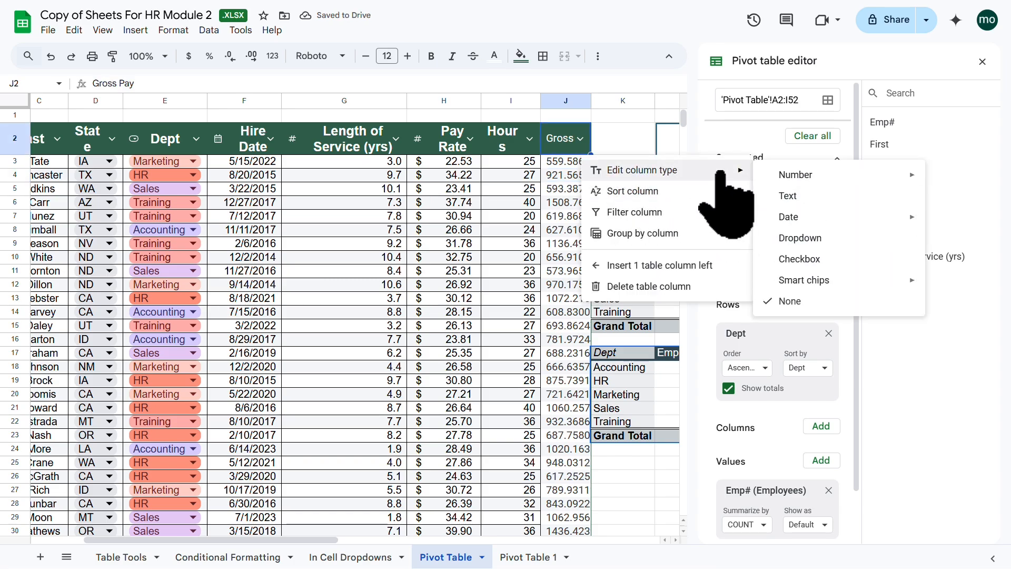
mouse_move(800, 176)
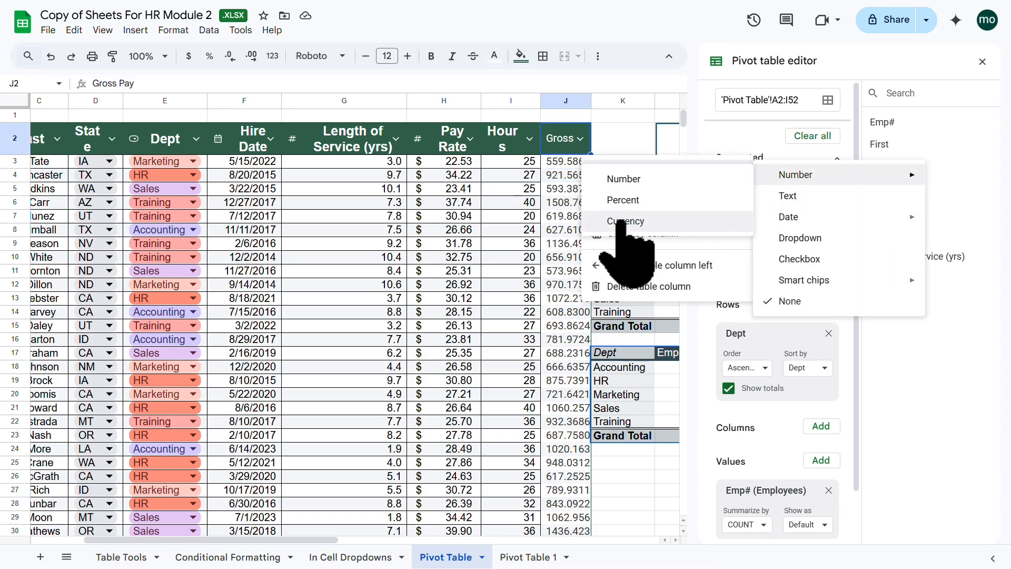
click(660, 222)
click(454, 259)
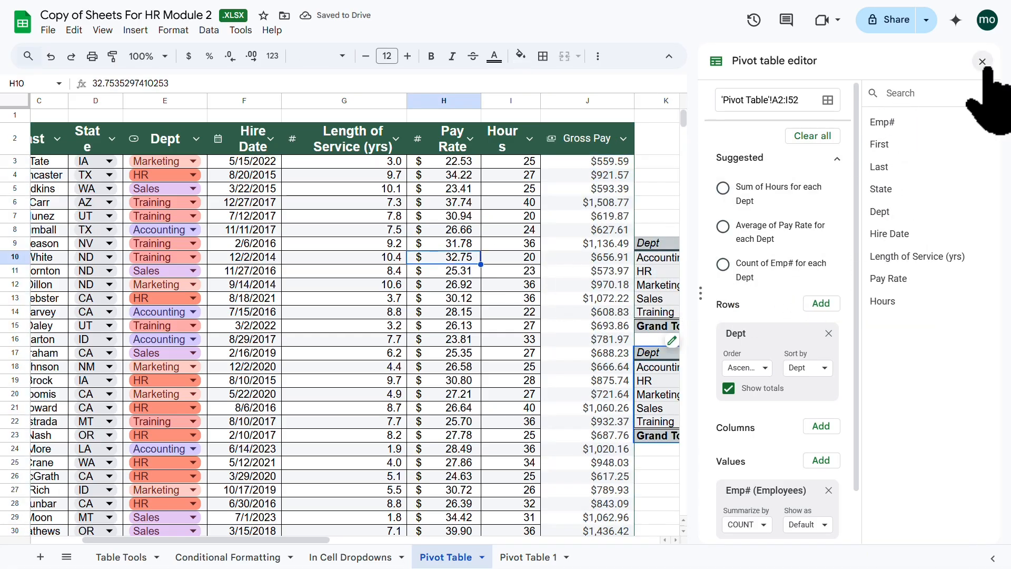
Add Gross Pay as a second value in the employee-count pivot table on Pivot Table 1, and fit column F's width
click(526, 556)
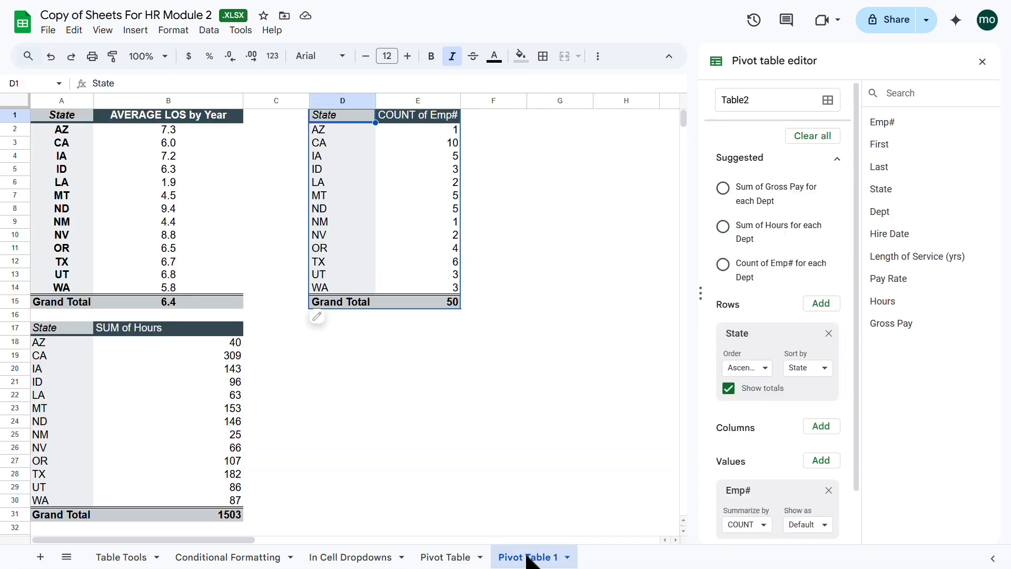
drag(900, 323, 901, 326)
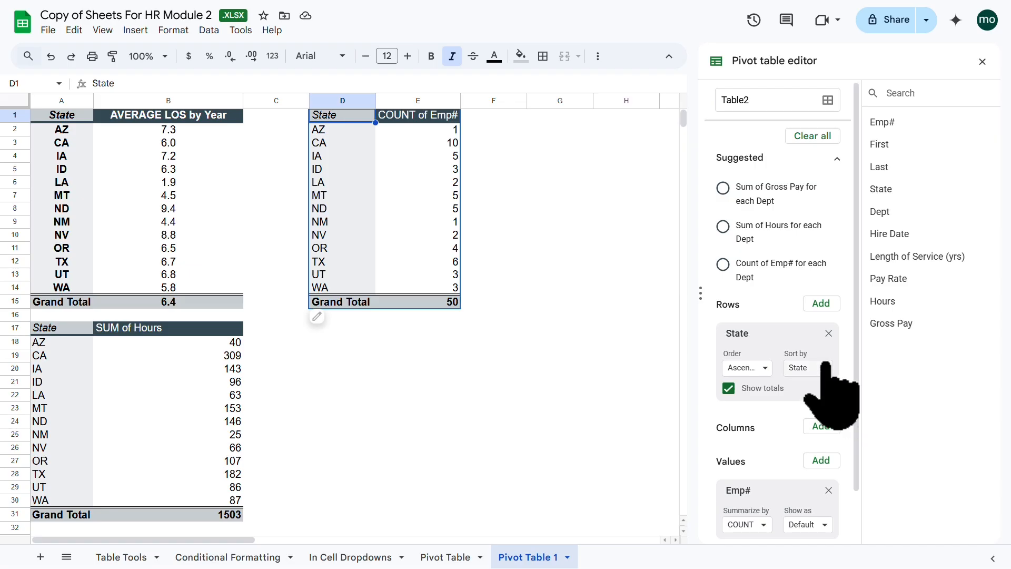
scroll(831, 387, down, 1)
drag(887, 328, 744, 501)
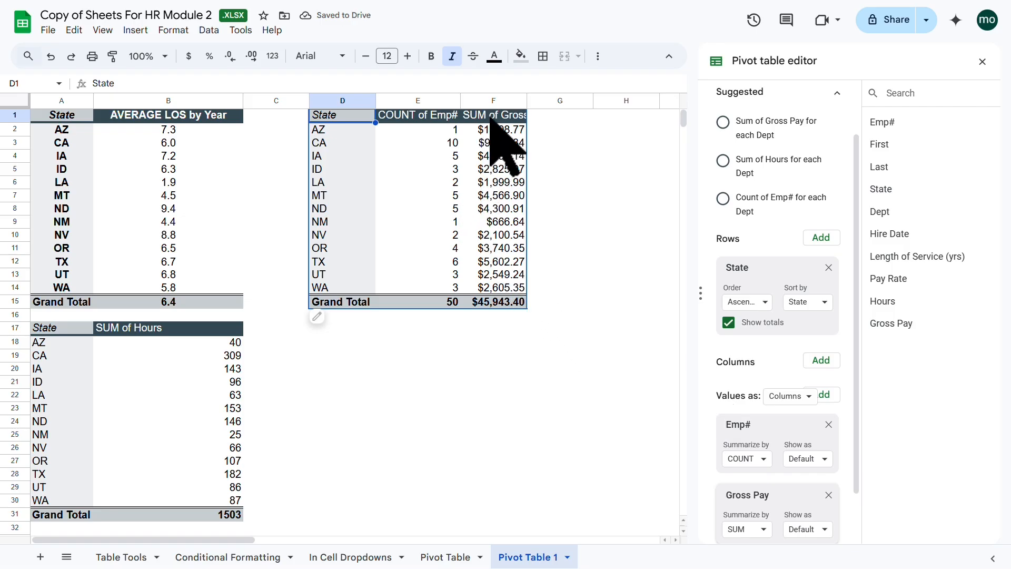
double_click(526, 100)
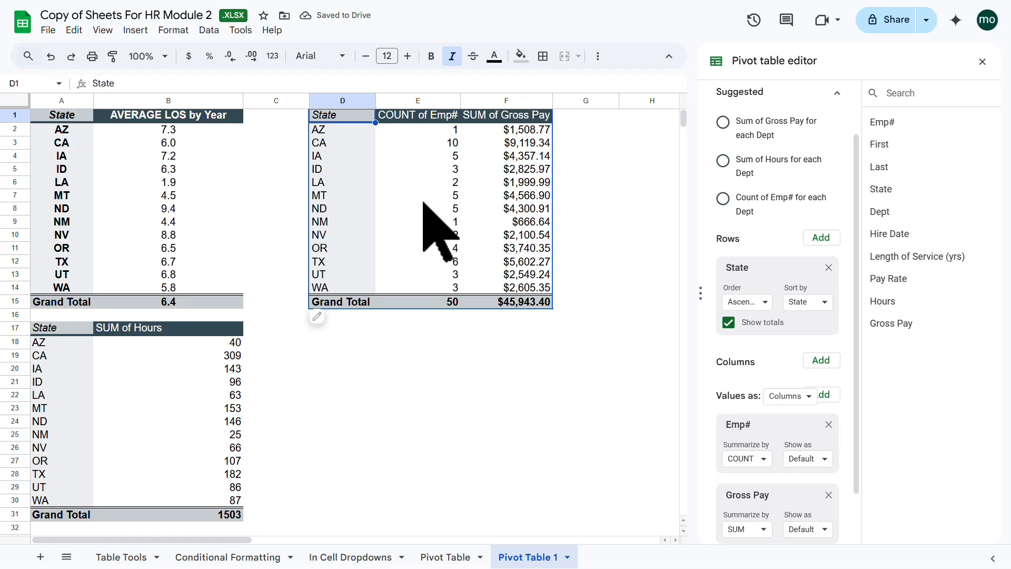
Summarize Gross Pay by AVERAGE in the employee-count pivot table and widen column F to fit its header
click(452, 261)
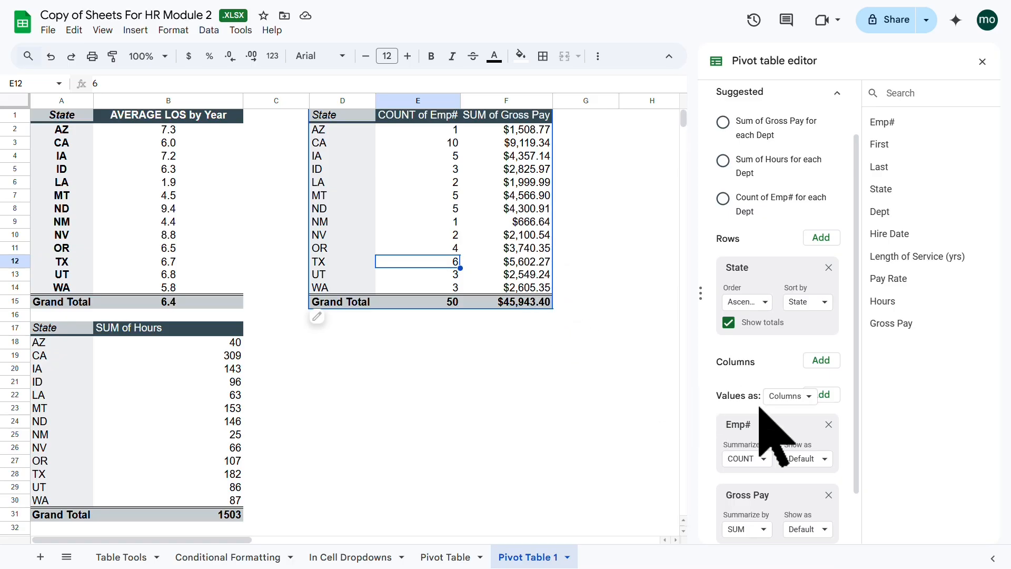
scroll(759, 407, down, 1)
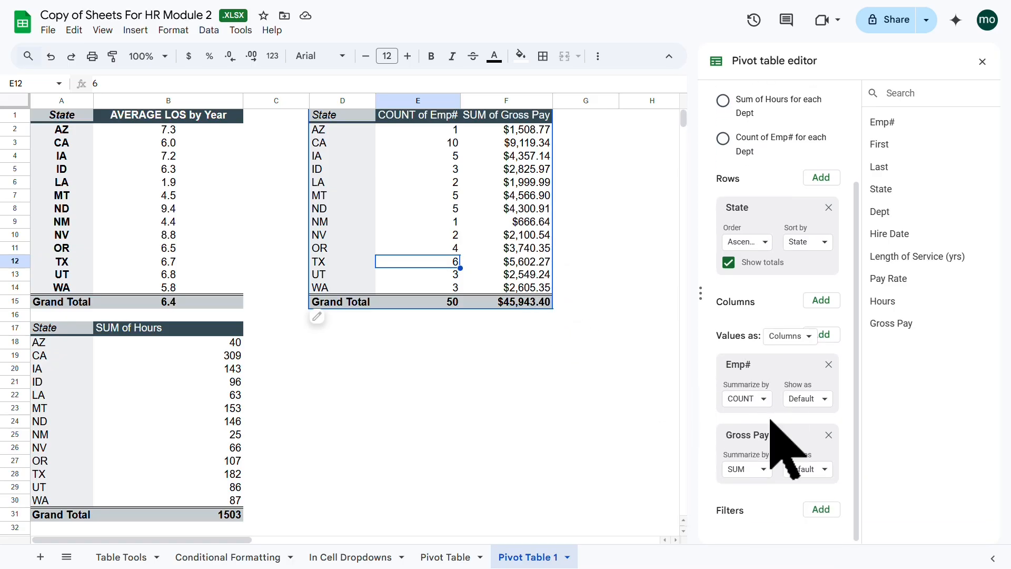
click(762, 469)
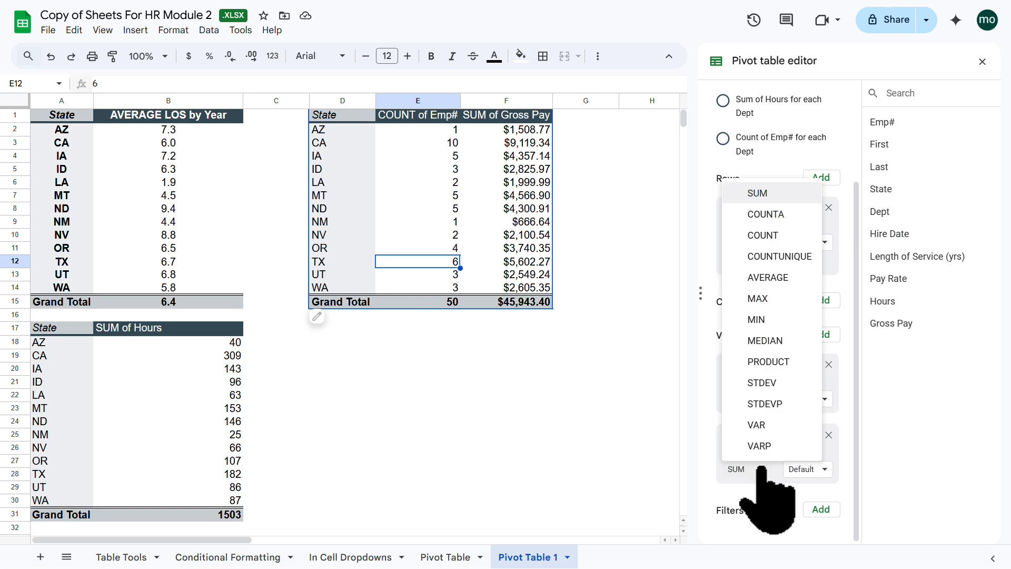
click(768, 278)
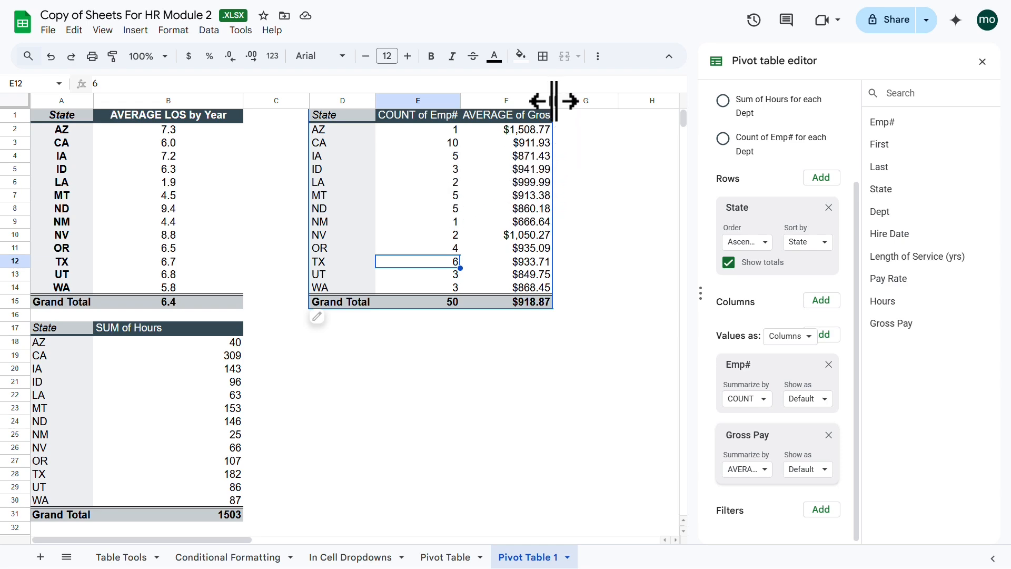
drag(552, 100, 579, 101)
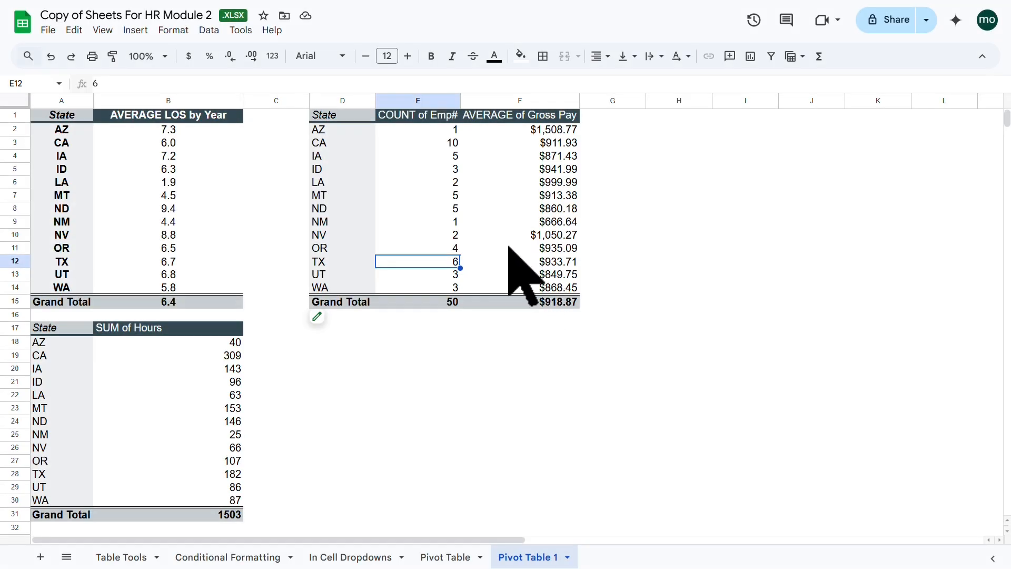
Compare the report requirements listed on the Pivot Table sheet with the pivot tables on Pivot Table 1
click(455, 557)
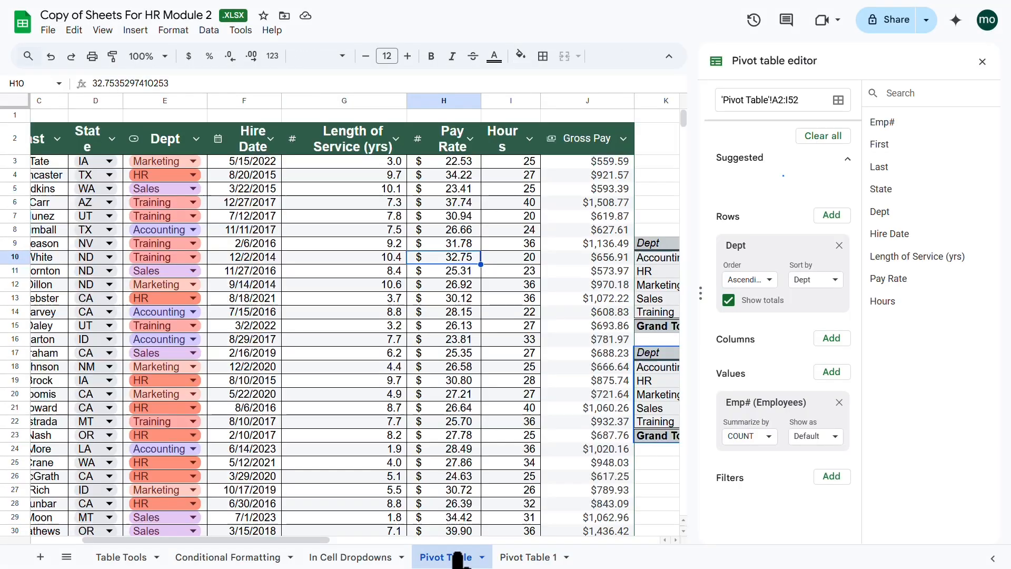
click(981, 62)
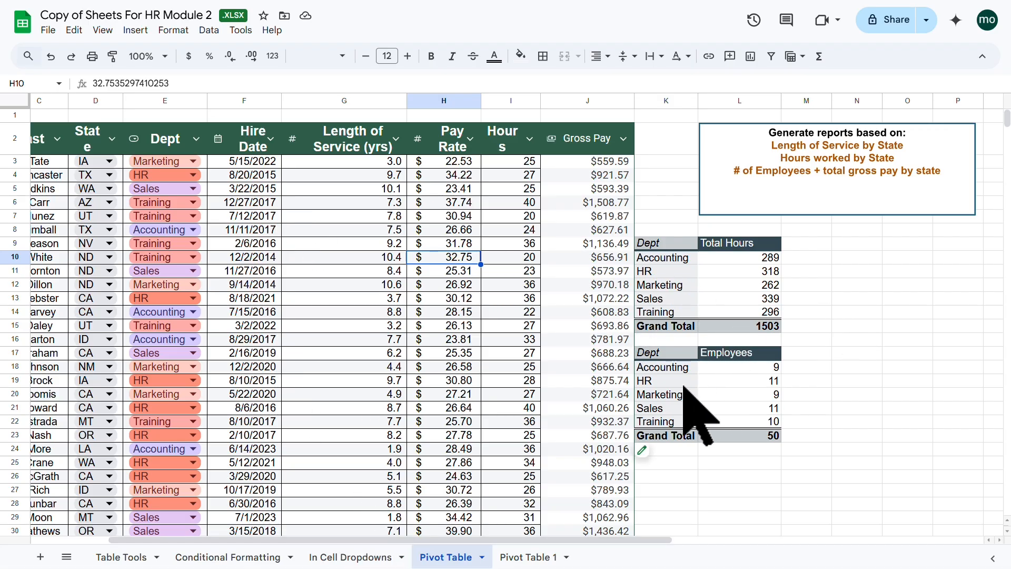
click(526, 557)
click(471, 142)
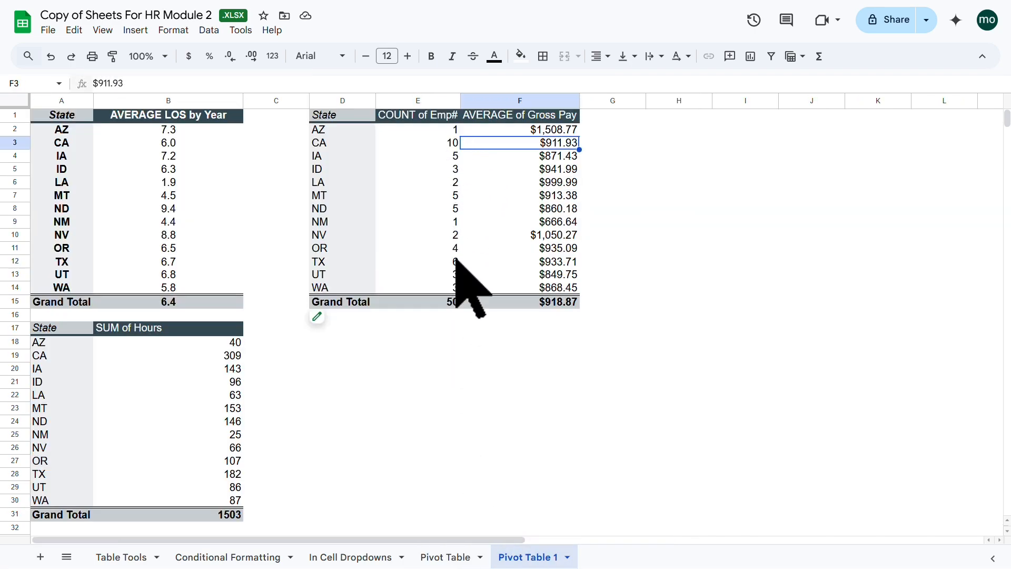
Change the State of the employees in rows 13 and 15 of the Pivot Table sheet to AZ
click(452, 557)
drag(286, 539, 168, 519)
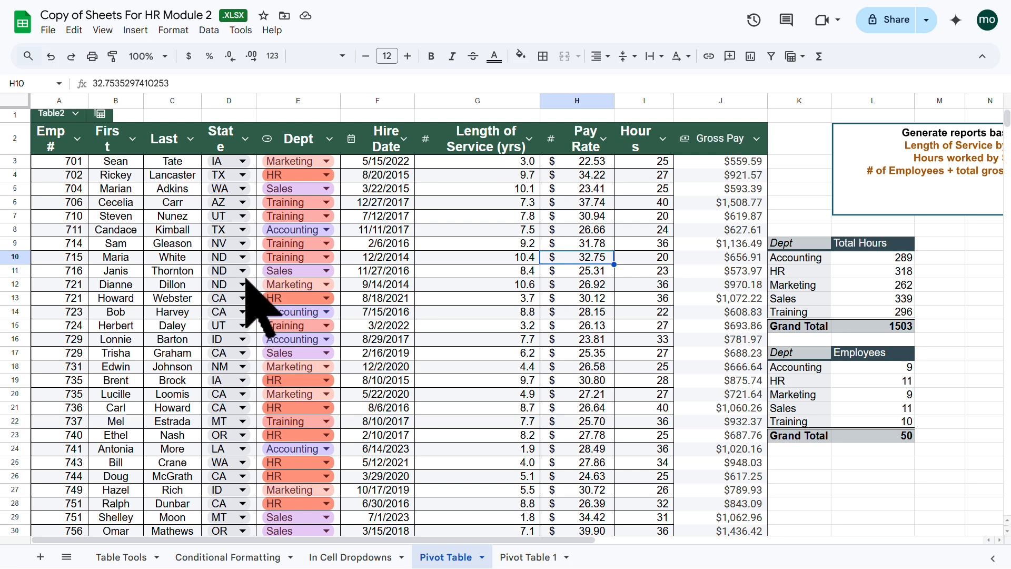
click(243, 298)
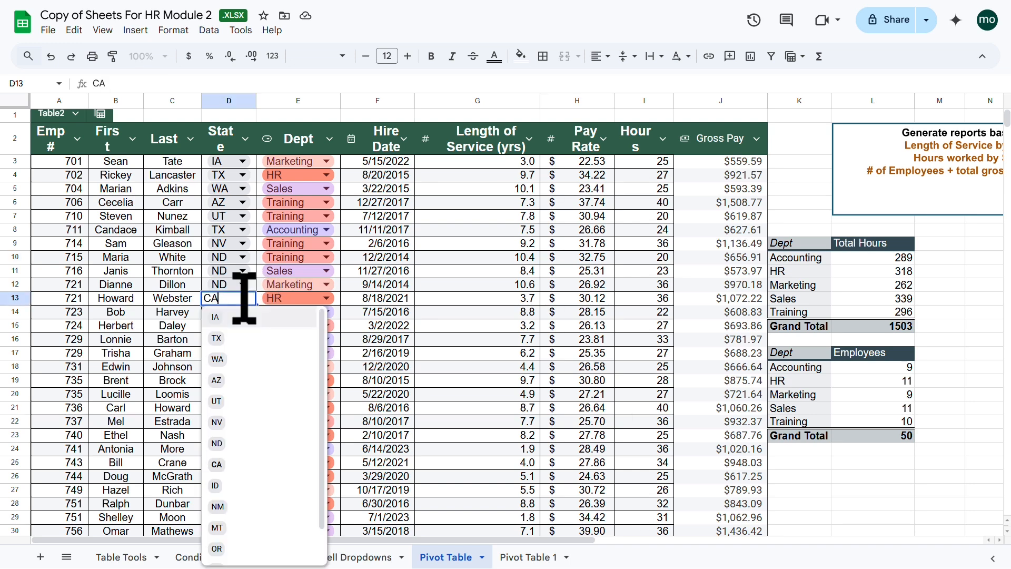
click(226, 379)
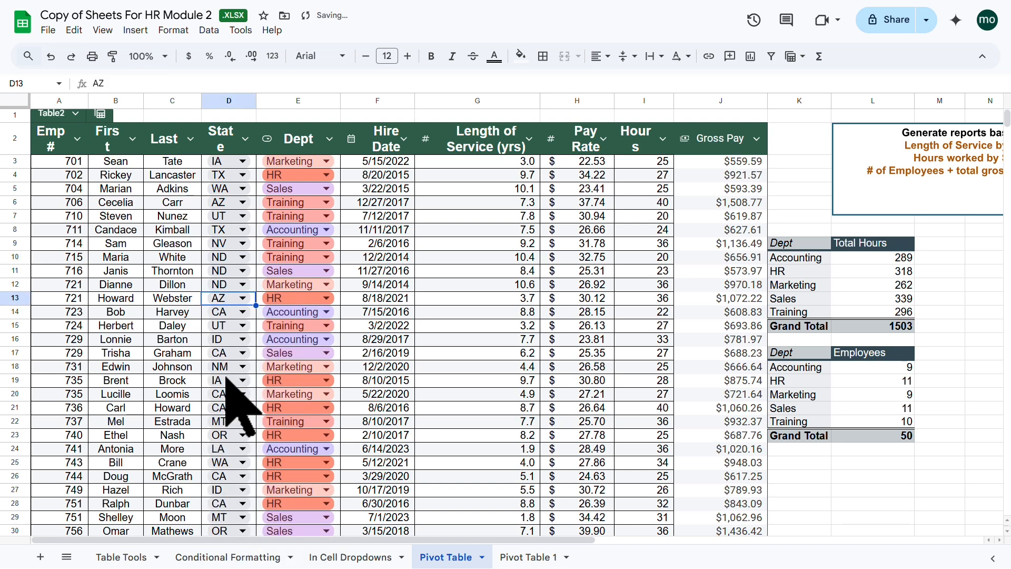
click(243, 325)
click(220, 408)
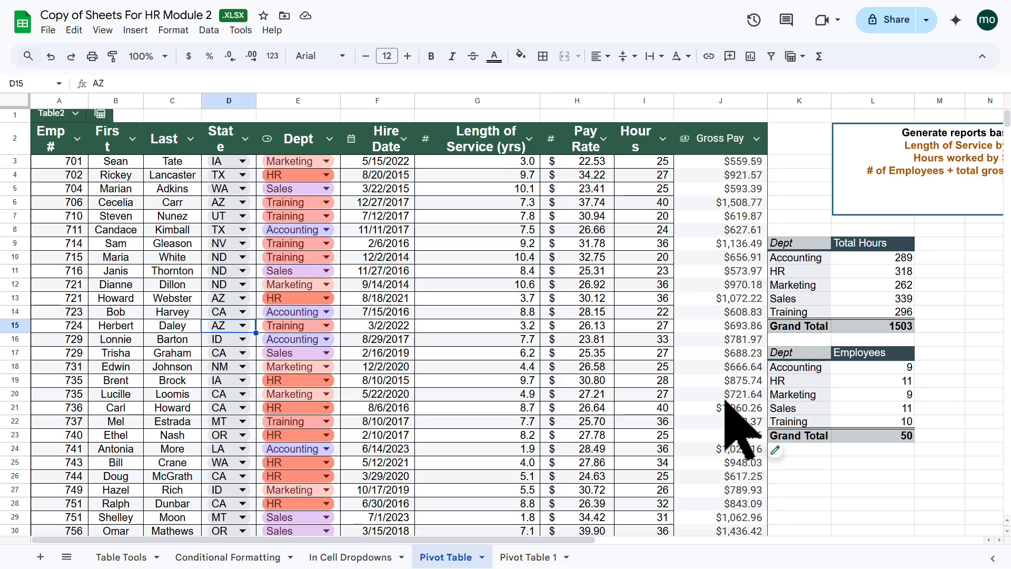
Check the AZ figures for length of service, hours and employee count in the pivot tables on Pivot Table 1
click(528, 557)
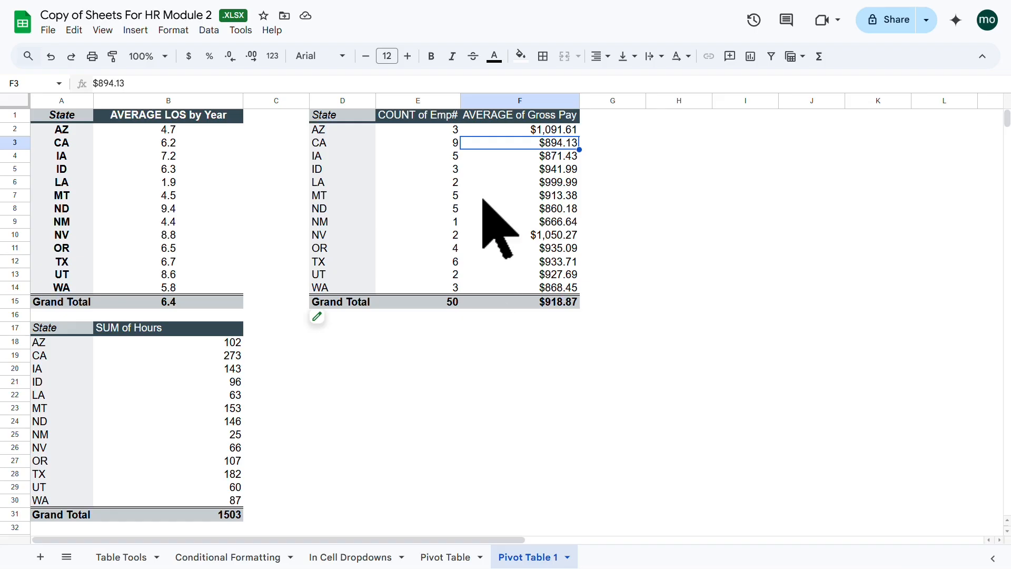
click(438, 132)
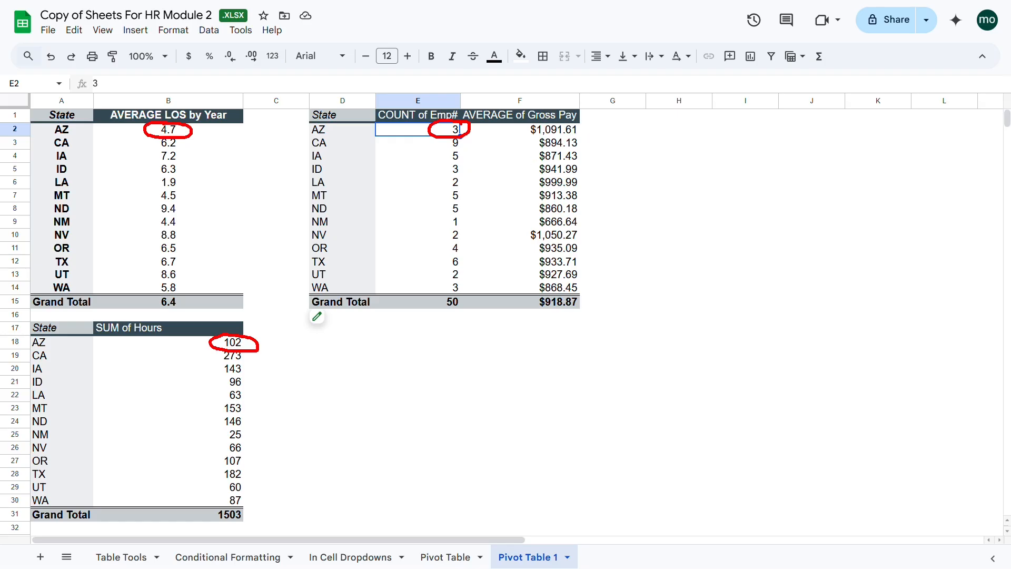
key(Escape)
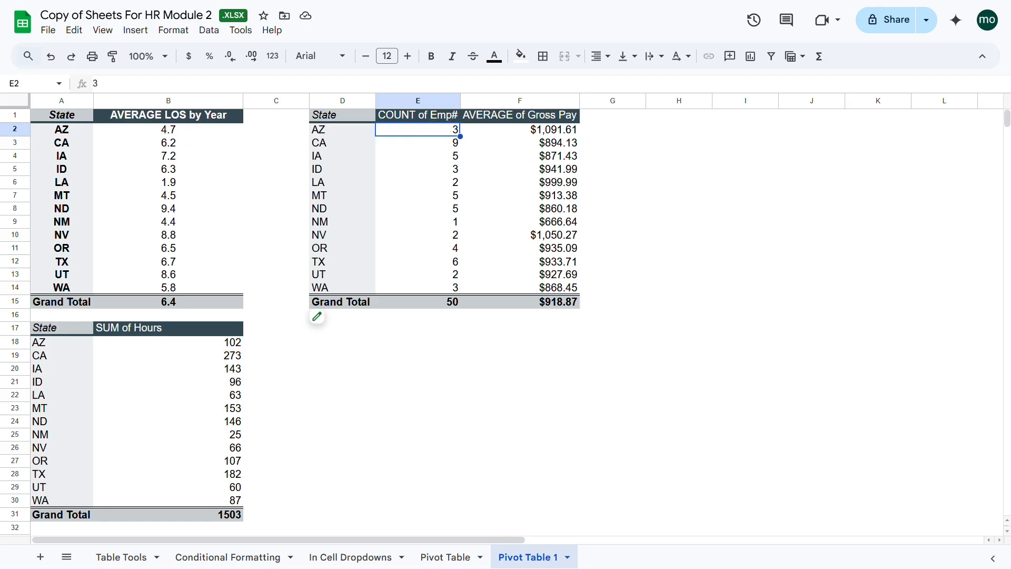
Start a new employee record below the table's last row on the Pivot Table sheet by entering the employee number in A53
click(466, 557)
scroll(338, 379, down, 10)
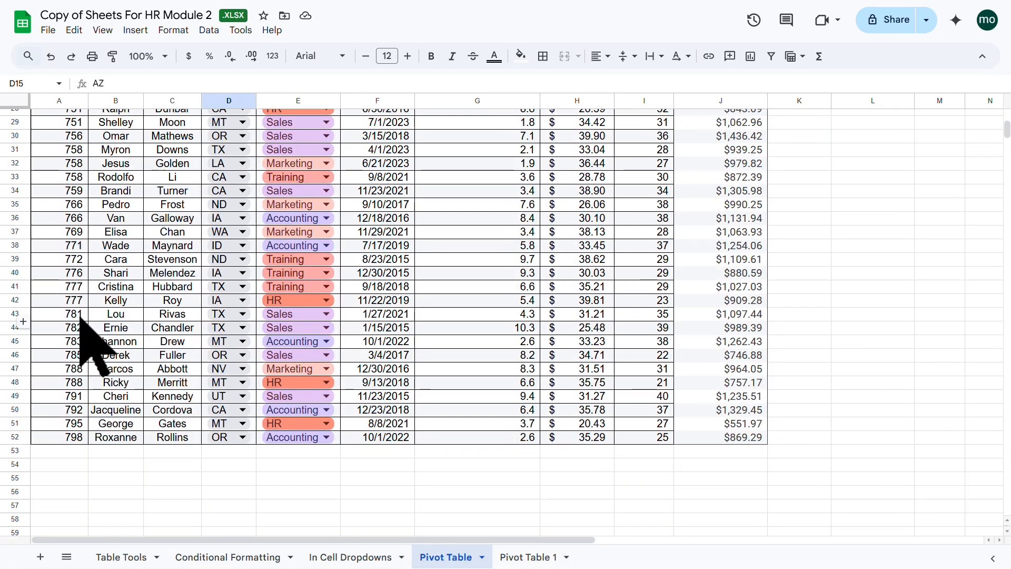
scroll(79, 317, up, 7)
scroll(82, 403, down, 6)
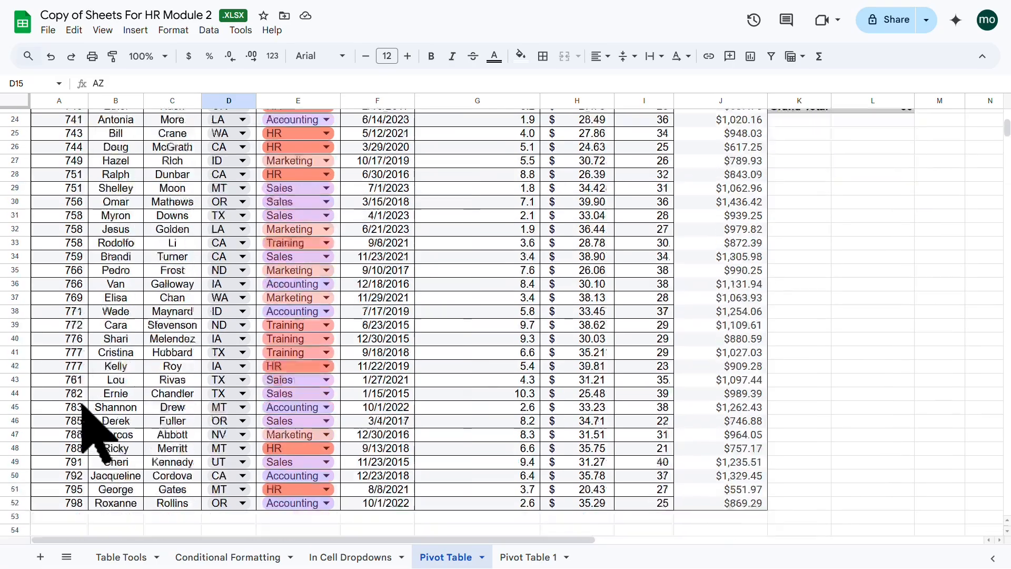
scroll(82, 408, down, 3)
click(73, 386)
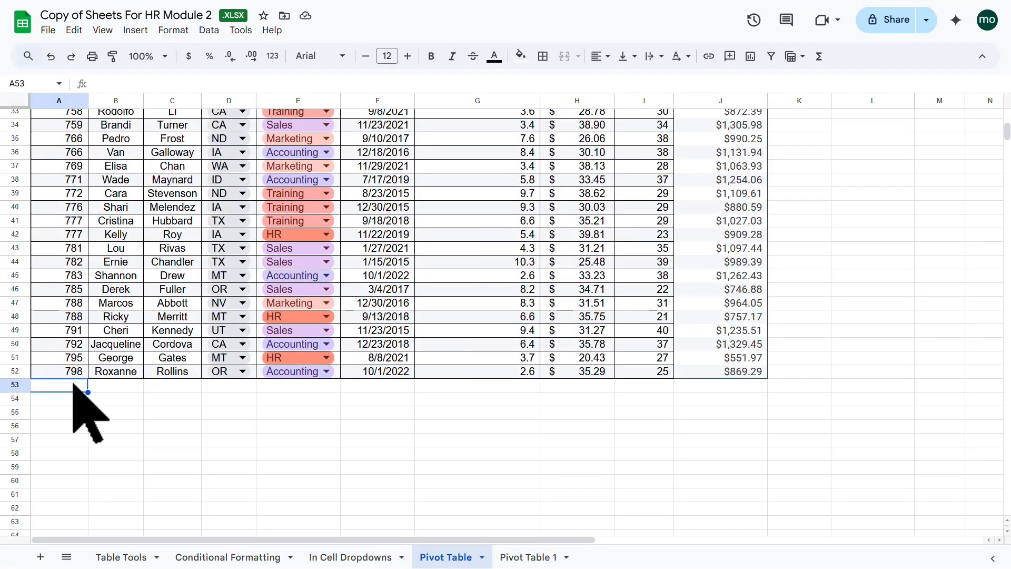
text(799)
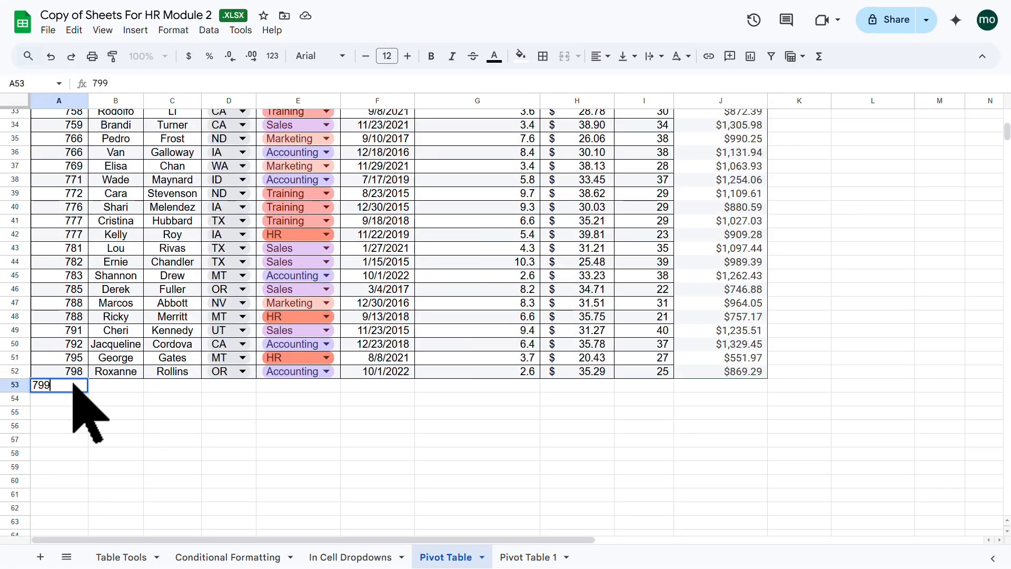
key(Tab)
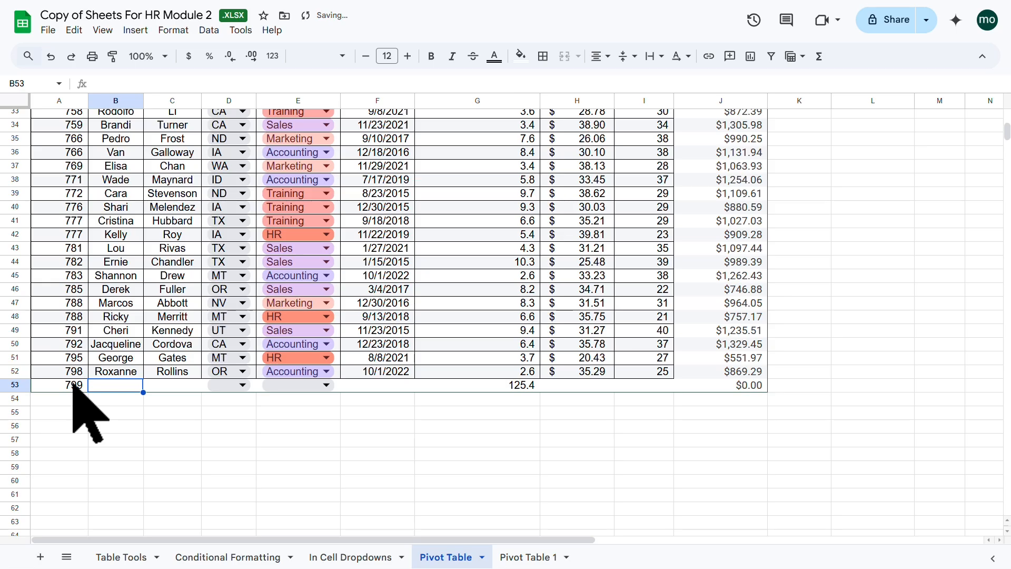
Enter the new employee's first name in B53 and last name in C53
text(Jim)
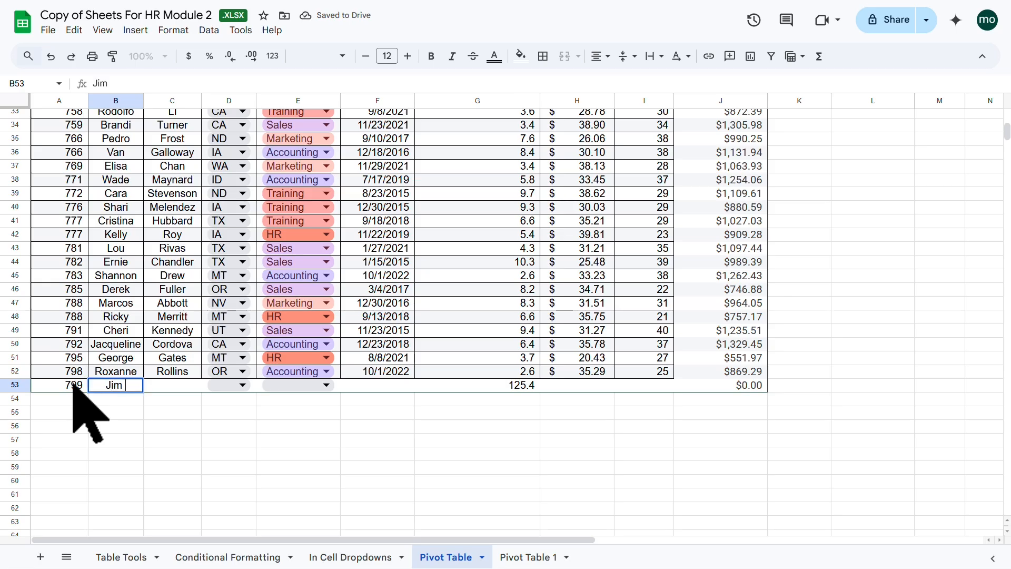
text( Cohen)
scroll(127, 379, up, 10)
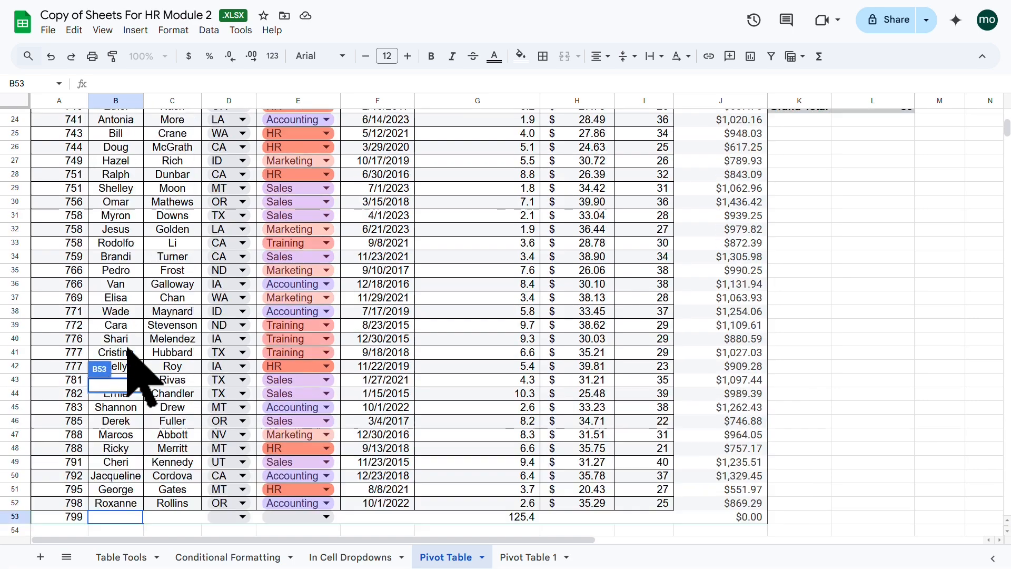
scroll(128, 351, down, 10)
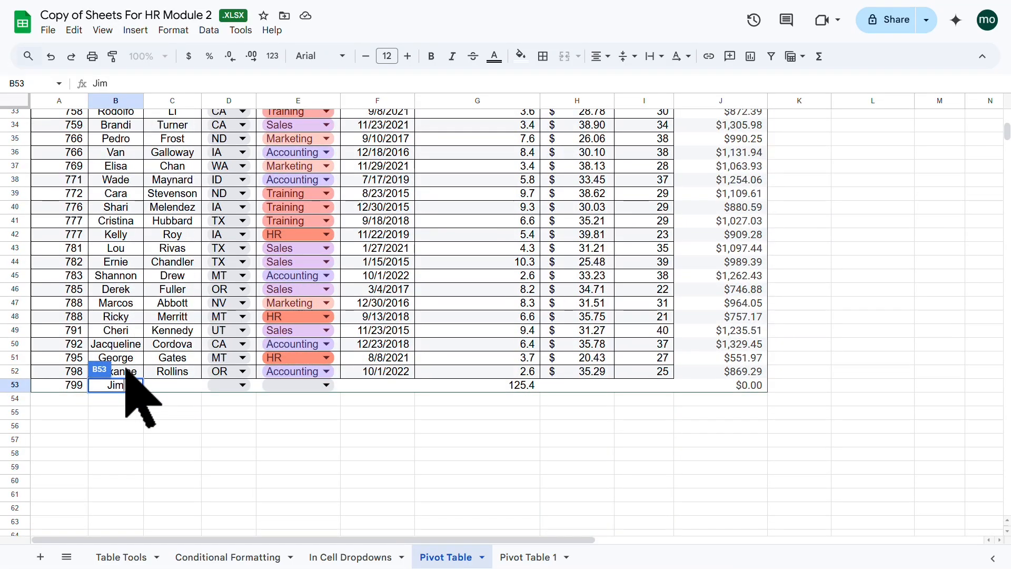
key(Tab)
text(Co)
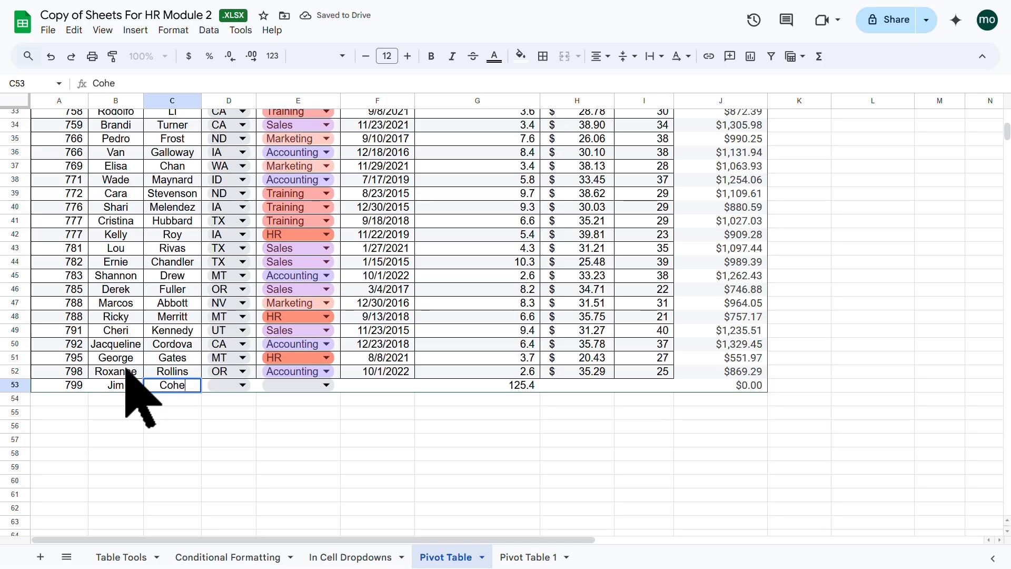
text(hen)
key(Tab)
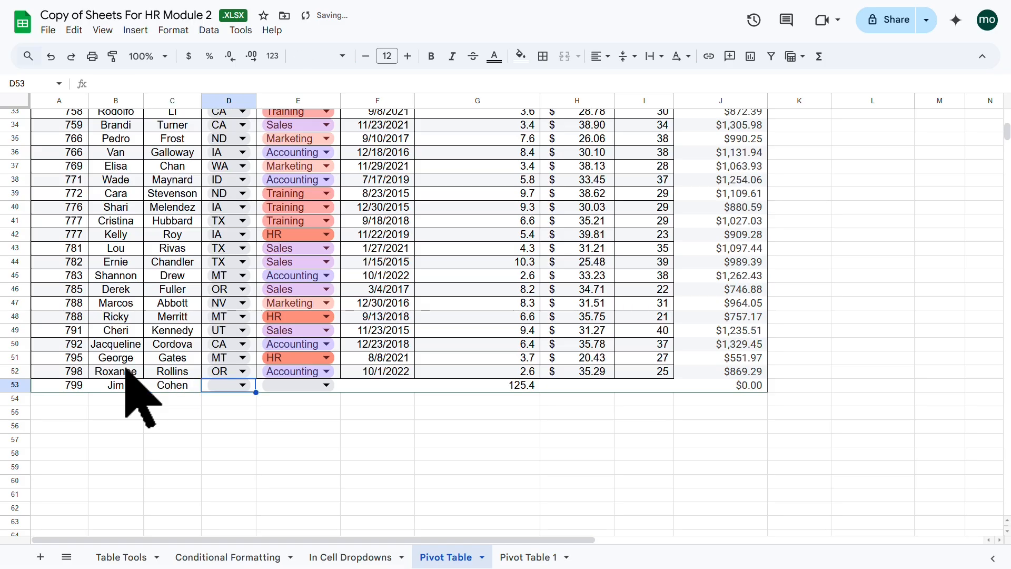
Set the new employee's State to AZ, Dept to Marketing and Hire Date to 5/1/2025 in row 53
click(242, 386)
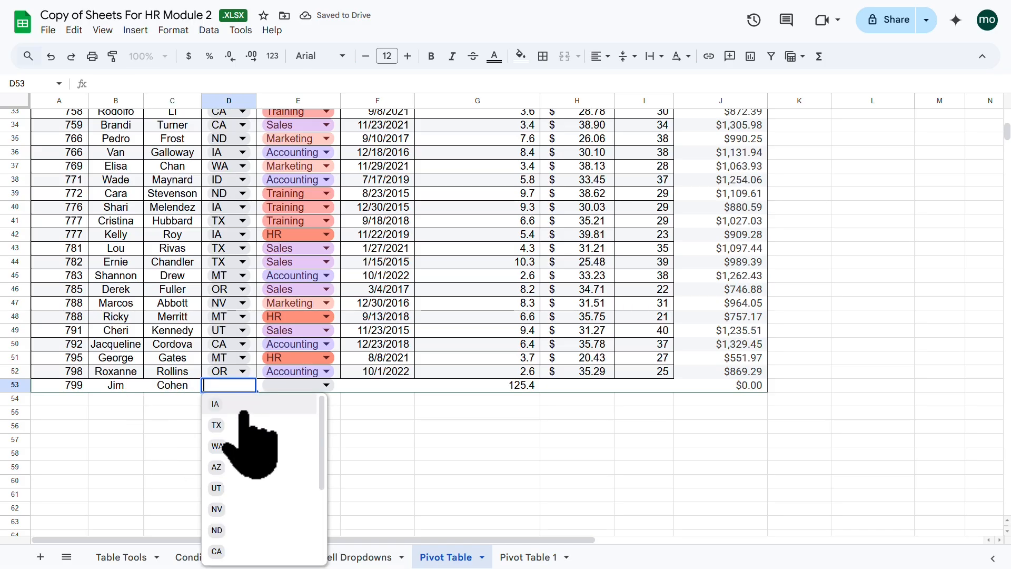
click(232, 467)
click(326, 385)
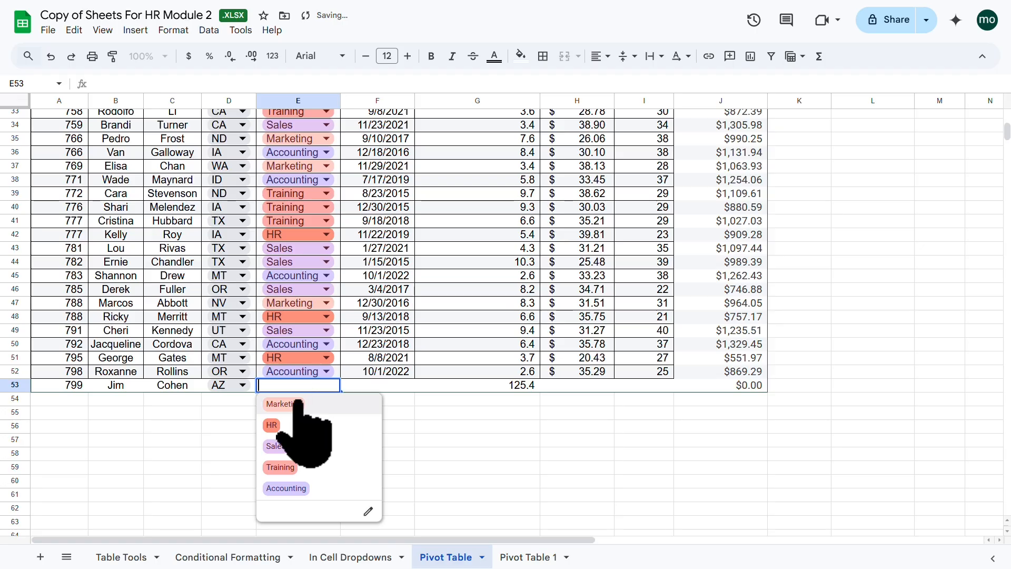
click(295, 404)
click(393, 385)
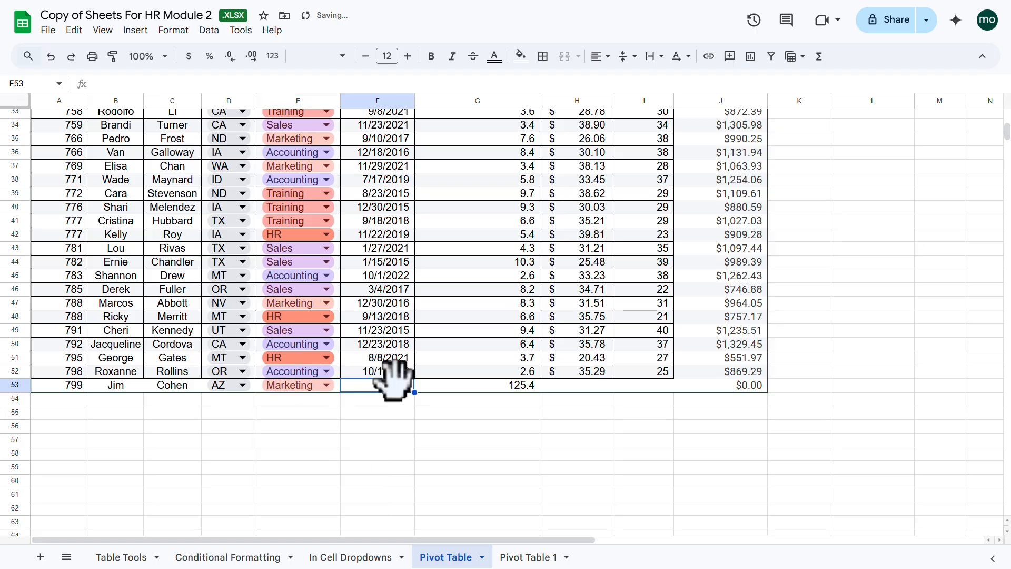
text(5)
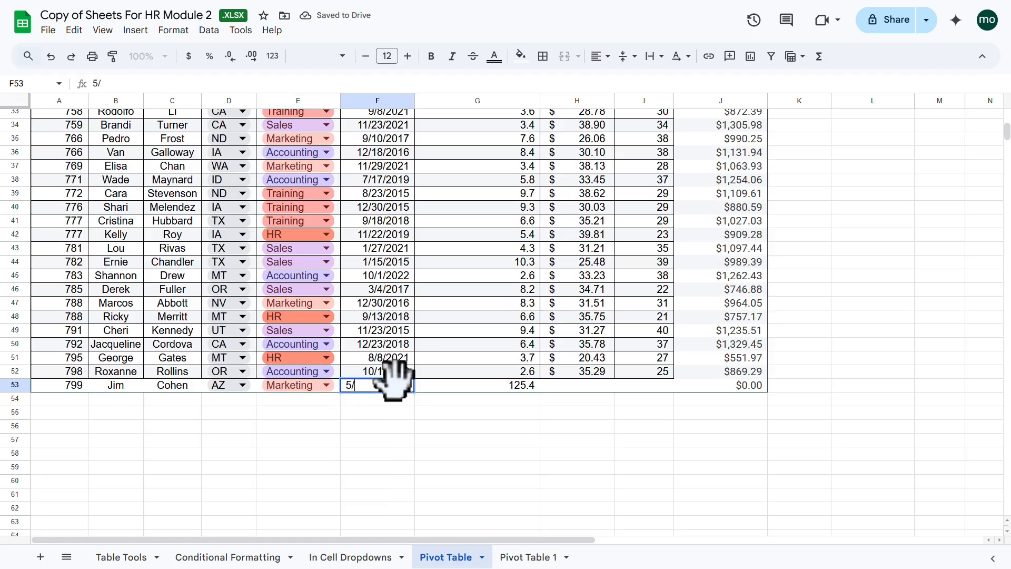
text(/1/2025)
key(Return)
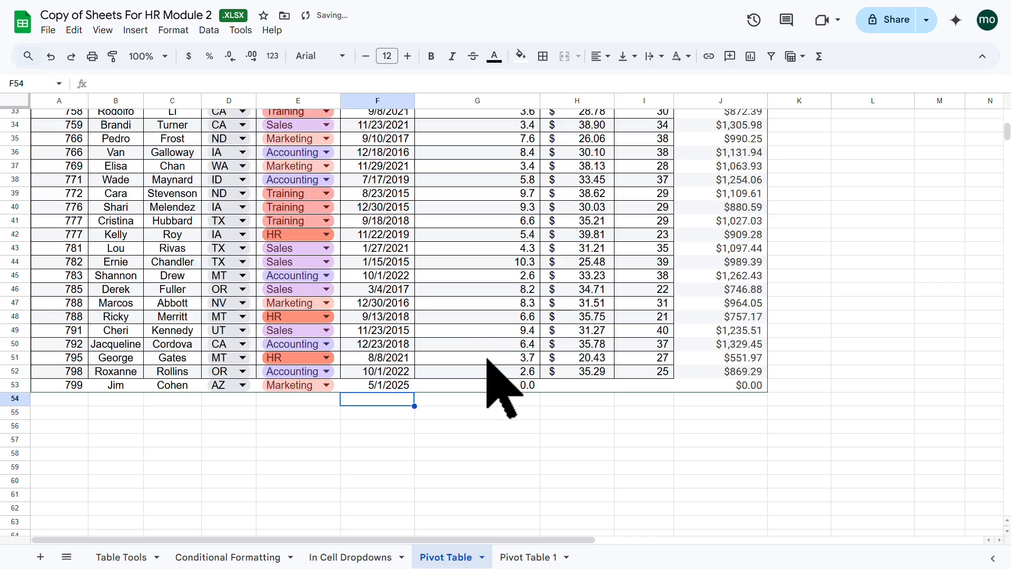
Examine the department pivot tables beside the employee table and the new employee's record in row 53
scroll(487, 363, up, 5)
scroll(487, 359, up, 6)
scroll(487, 359, down, 8)
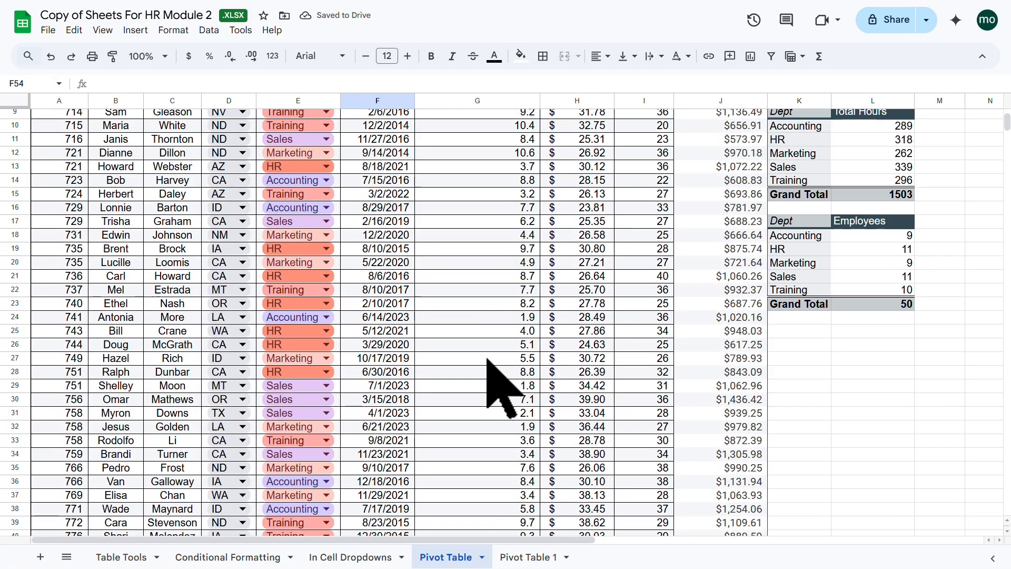
scroll(487, 359, down, 1)
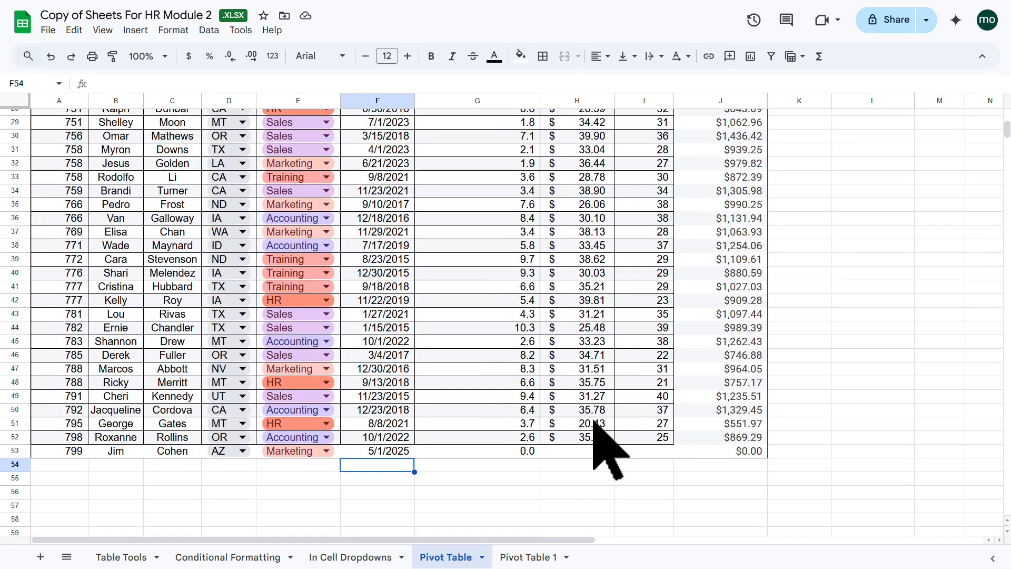
scroll(600, 432, up, 8)
scroll(595, 424, up, 2)
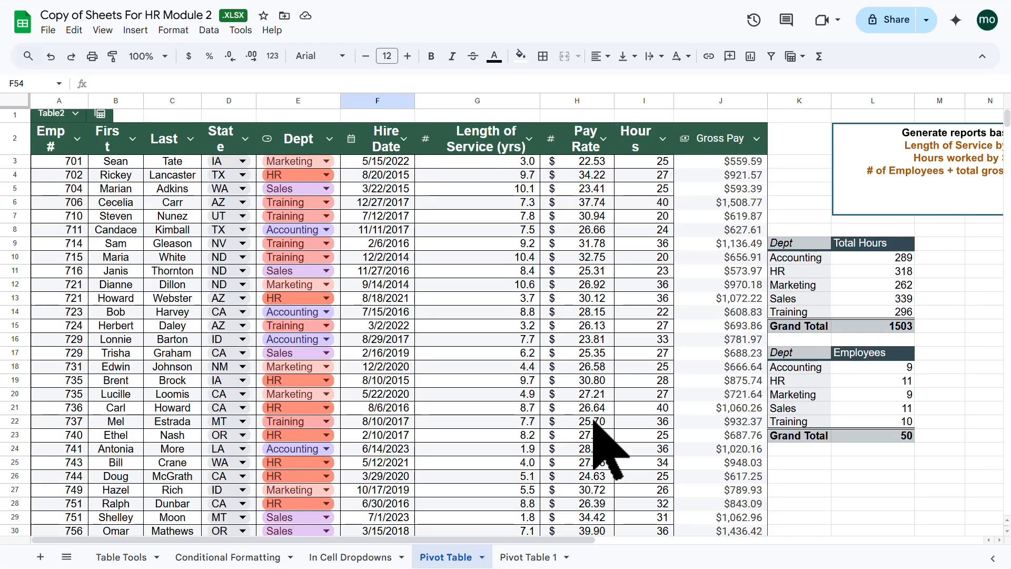
scroll(594, 422, down, 10)
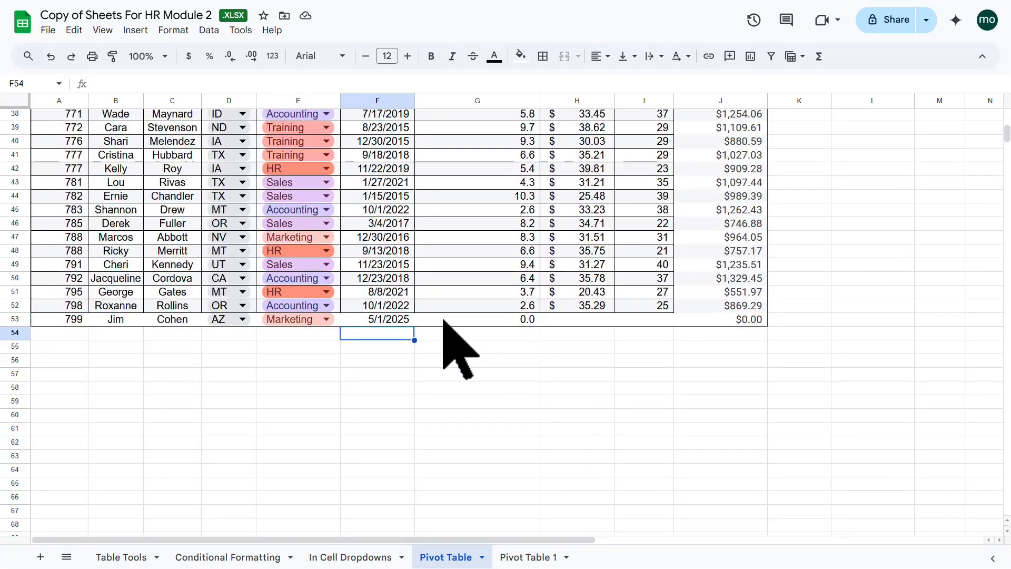
click(388, 319)
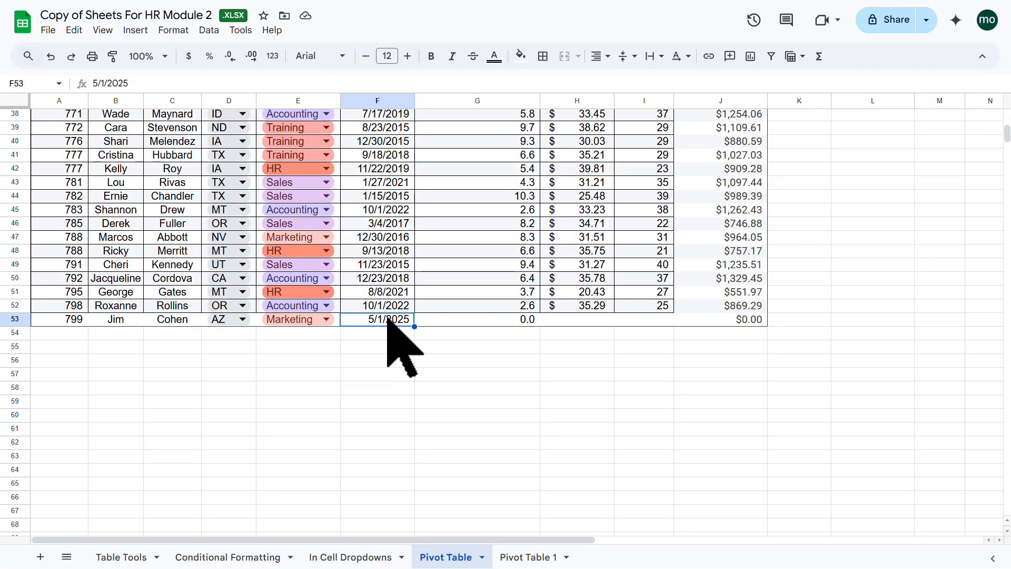
Change the new employee's Hire Date in F53 to 4/1/2025
text(4)
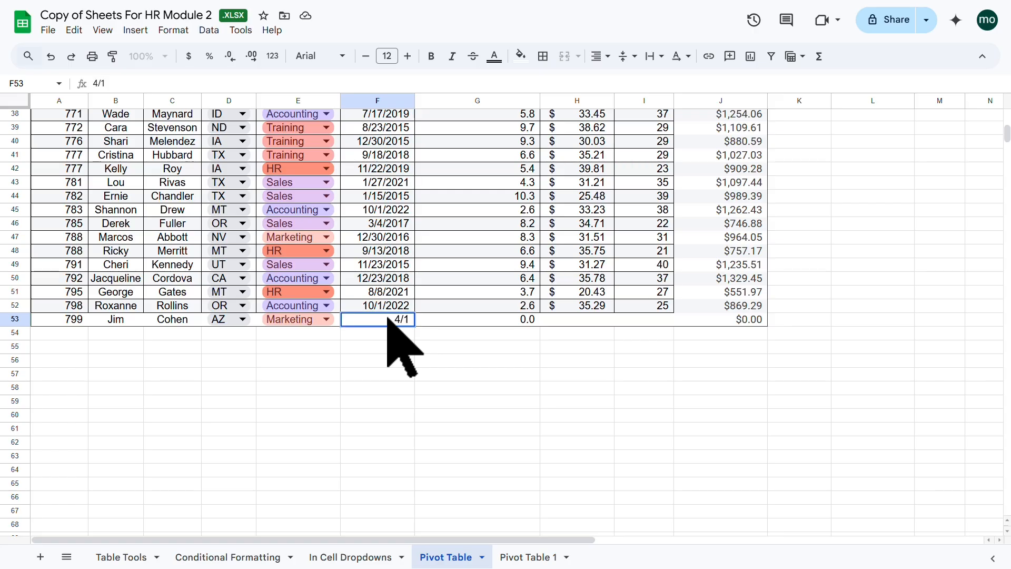
text(/1)
key(Tab)
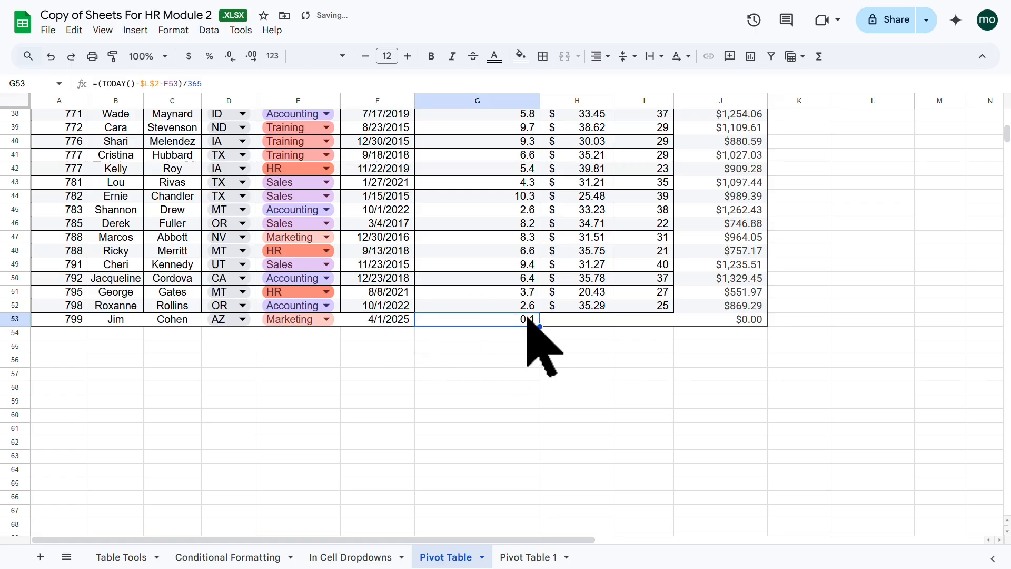
Set the new employee's Pay Rate to 35 in H53 and Hours to 40 in I53
scroll(579, 321, up, 12)
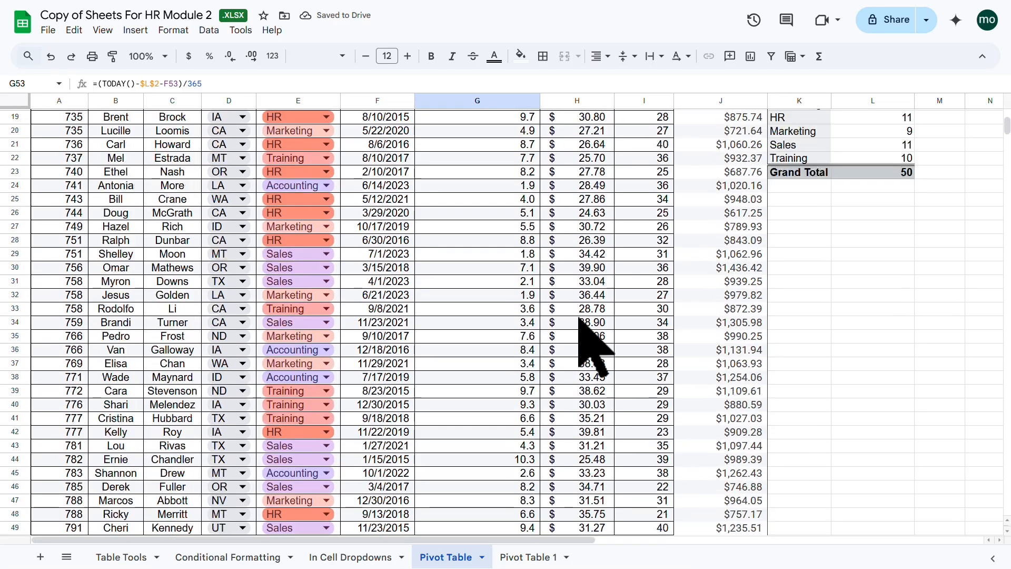
scroll(590, 342, down, 14)
click(584, 254)
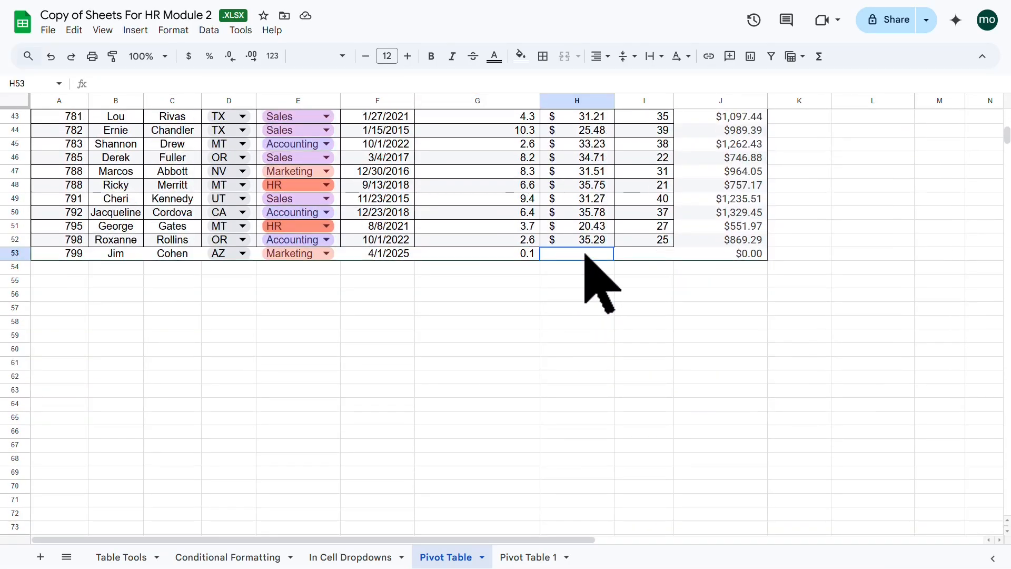
text(35)
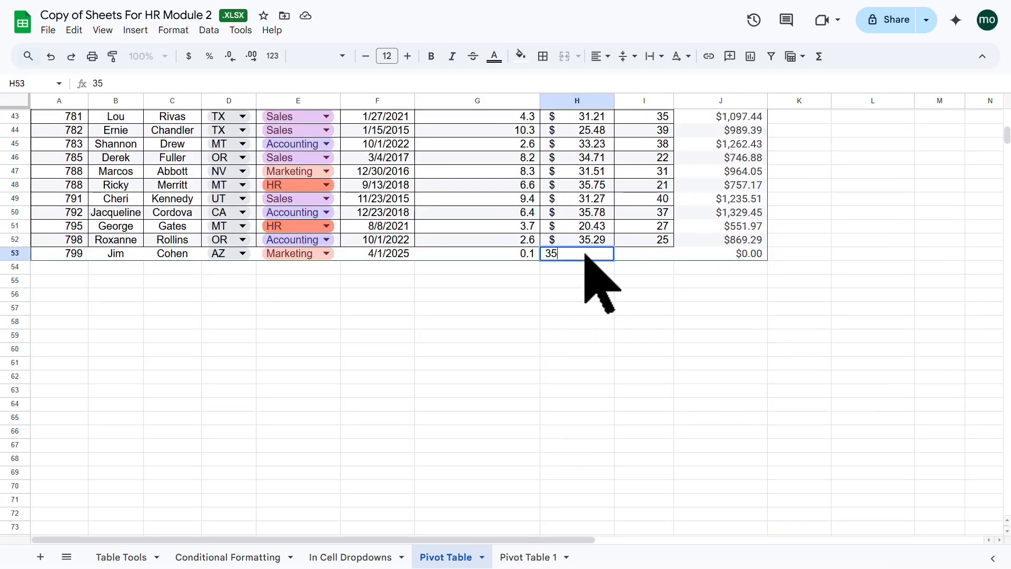
click(579, 185)
scroll(626, 221, up, 2)
click(652, 317)
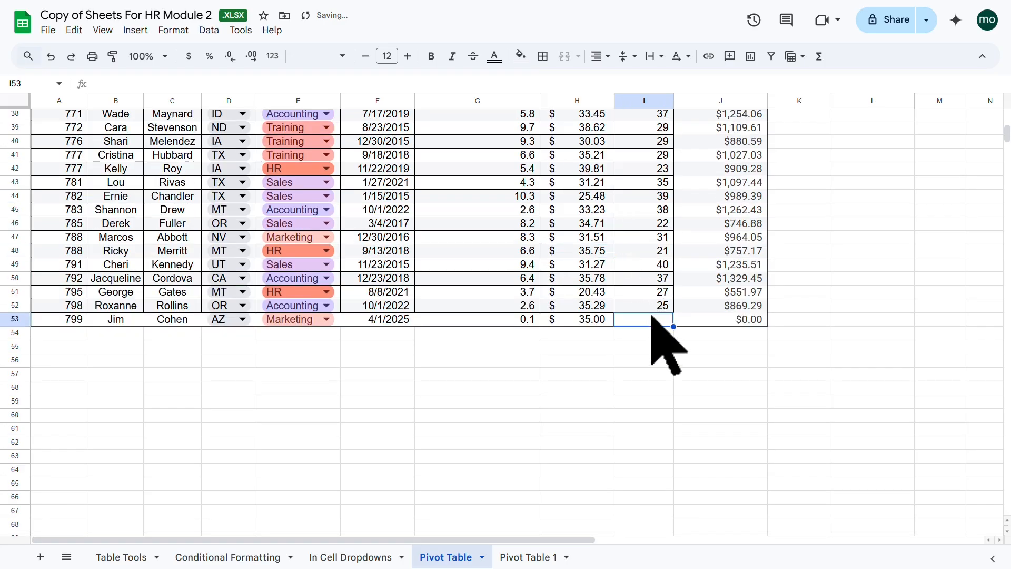
text(40)
click(655, 252)
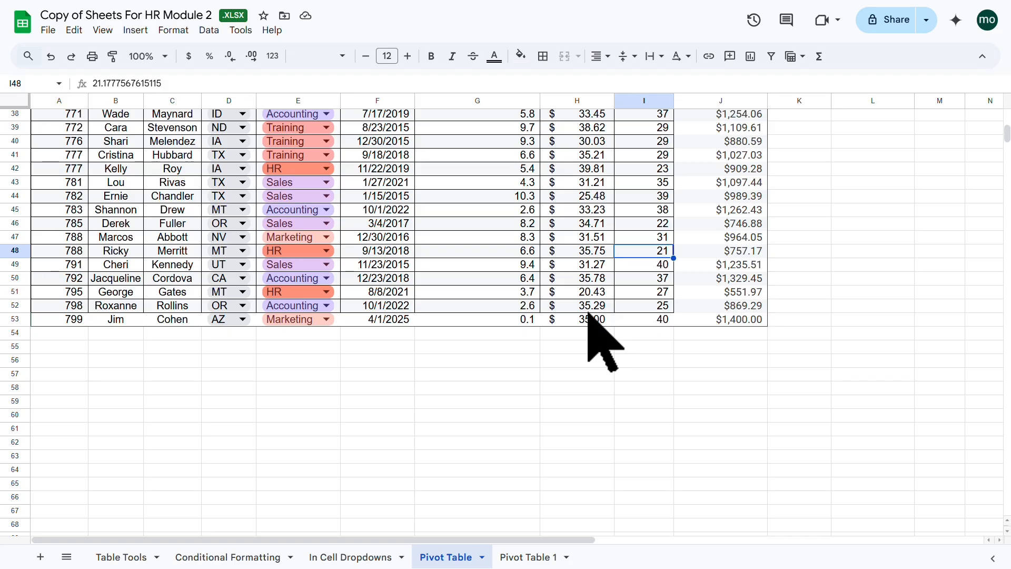
On the Pivot Table 1 sheet, add Dept as a filter to the pivot table of employee count and average gross pay by state
scroll(588, 314, up, 10)
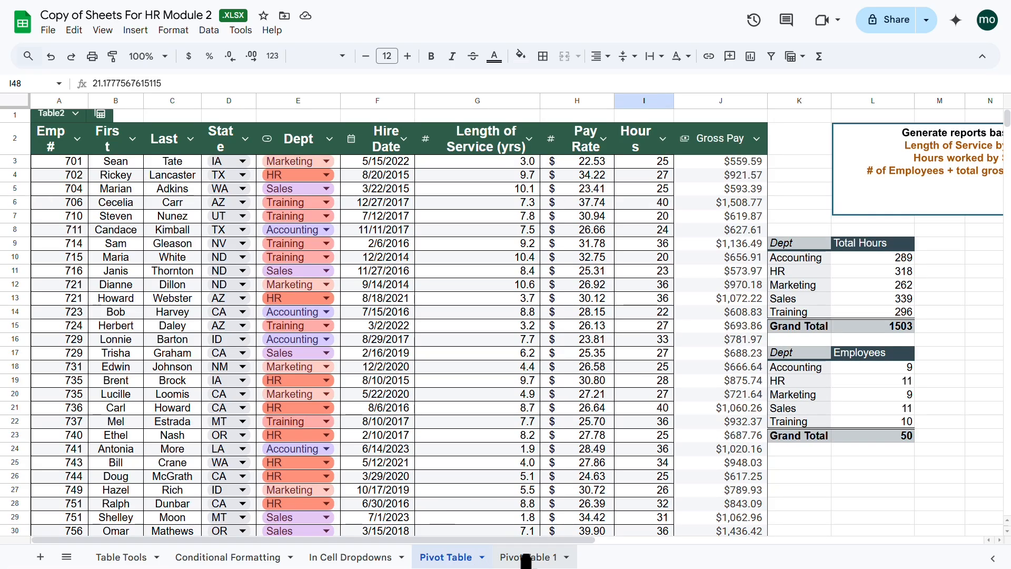
click(529, 555)
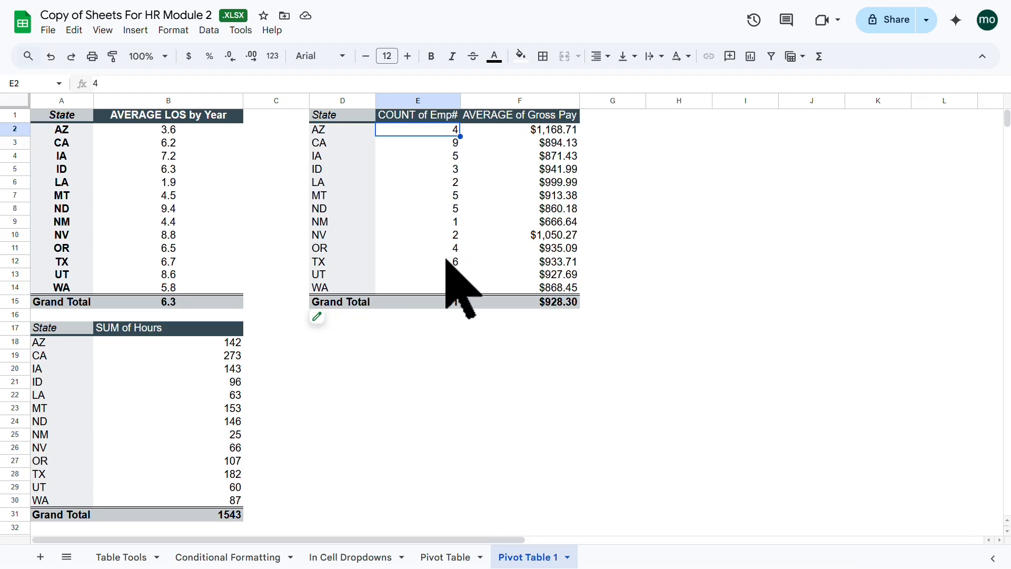
click(326, 321)
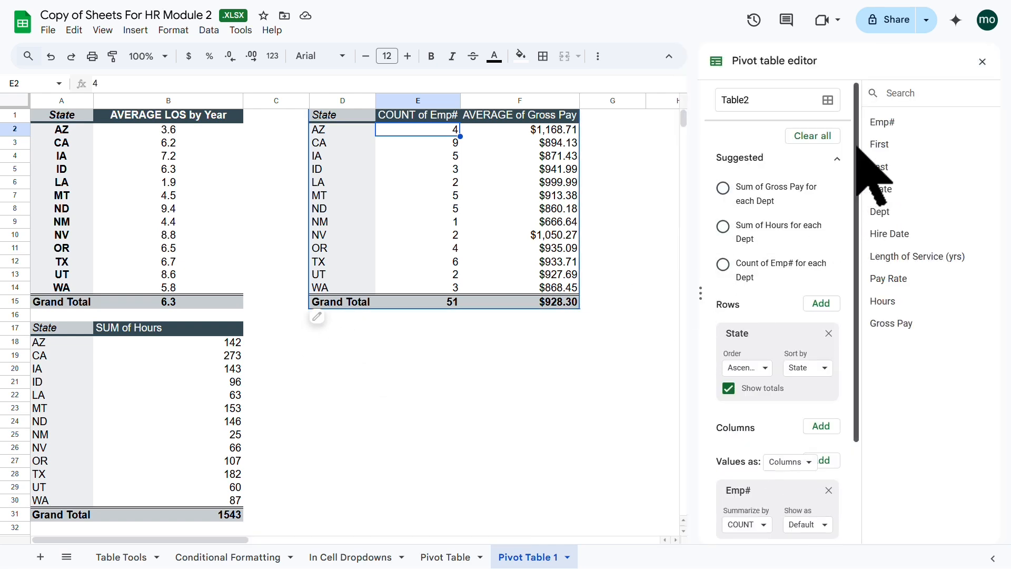
scroll(855, 169, down, 2)
drag(854, 170, 848, 277)
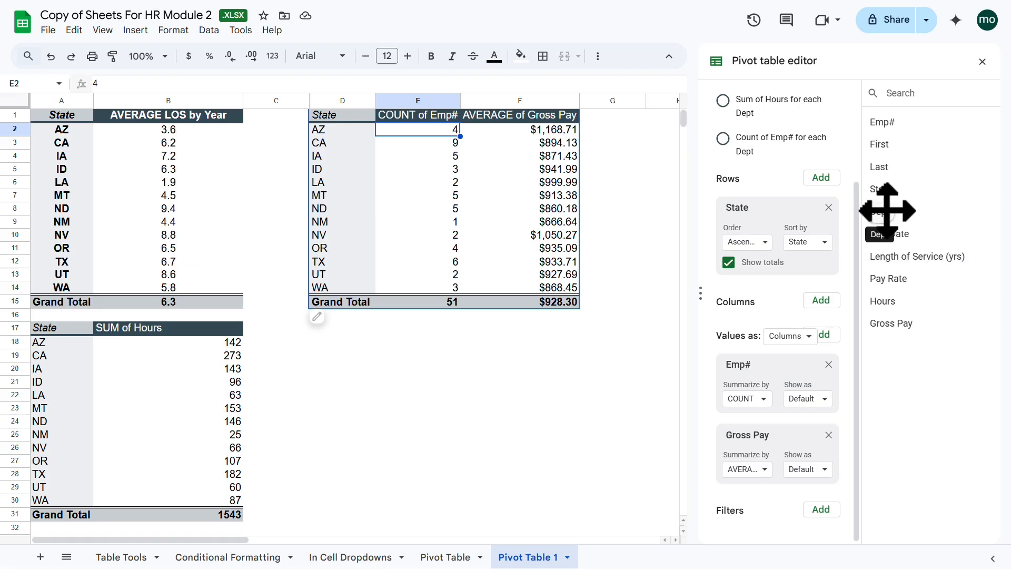
drag(884, 210, 740, 533)
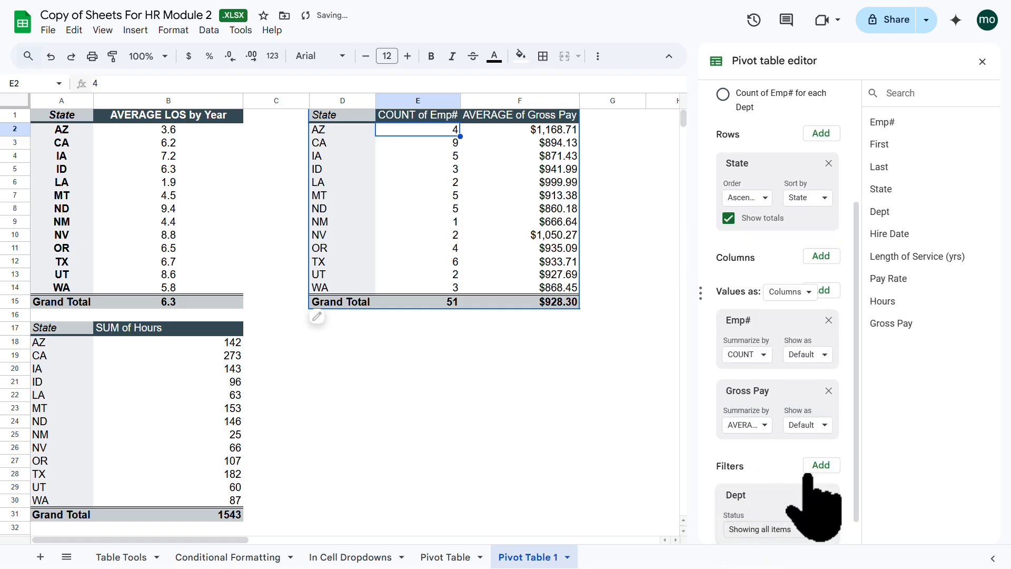
scroll(822, 409, down, 1)
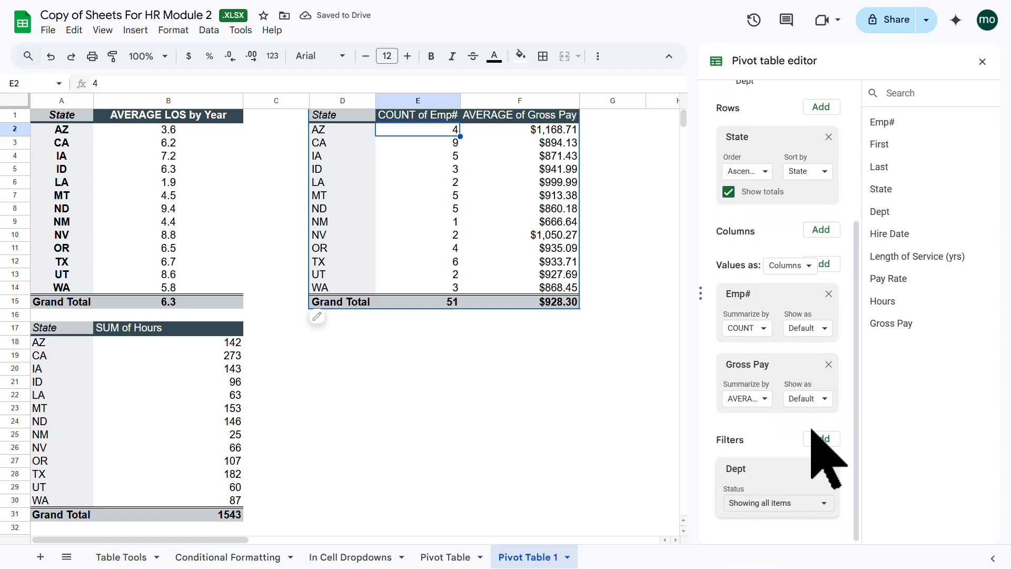
Limit the Dept filter of the employee count and gross pay pivot table to Accounting only
click(824, 503)
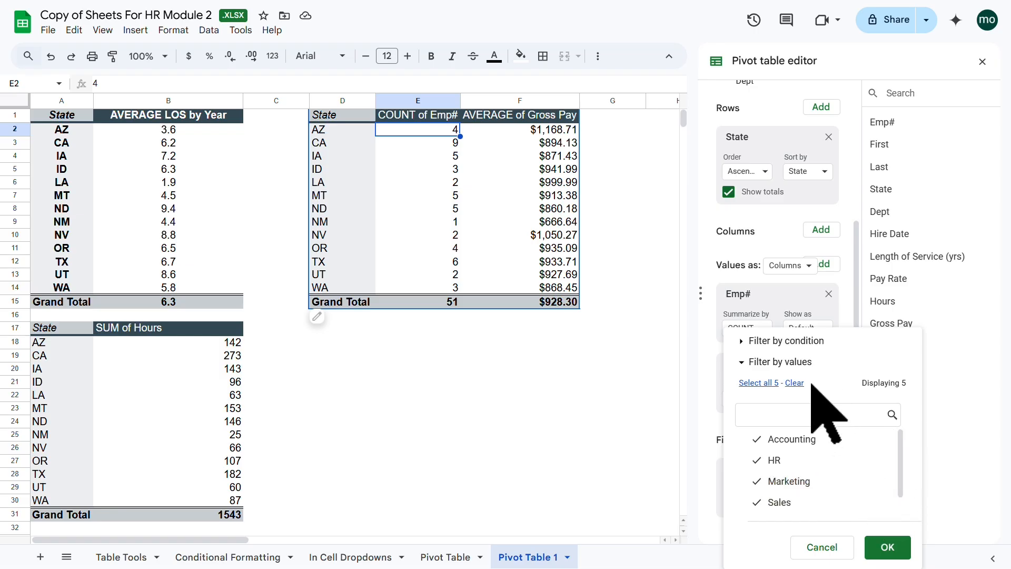
click(795, 382)
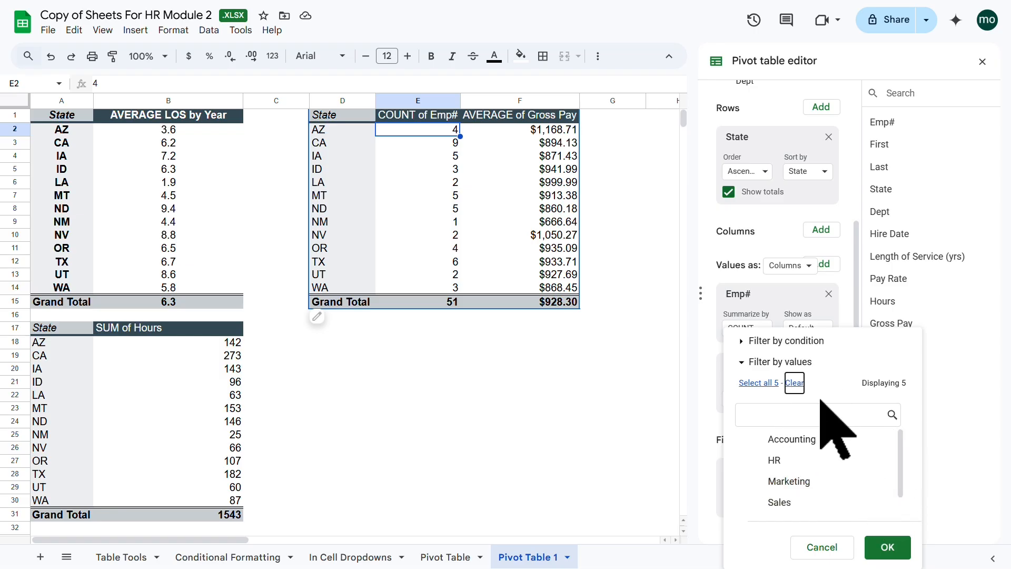
click(887, 547)
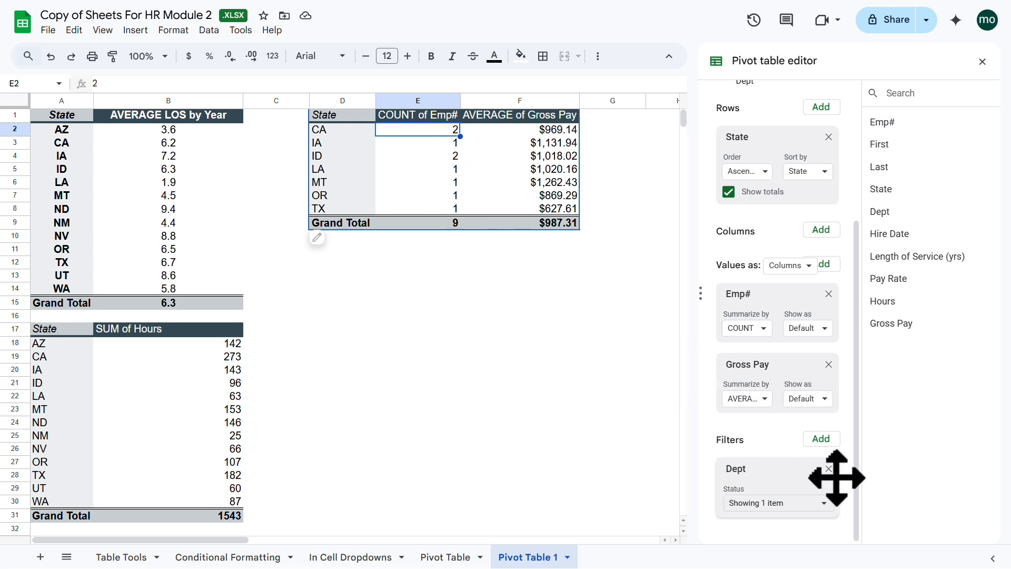
Include HR alongside Accounting in the pivot table's Dept filter
click(823, 502)
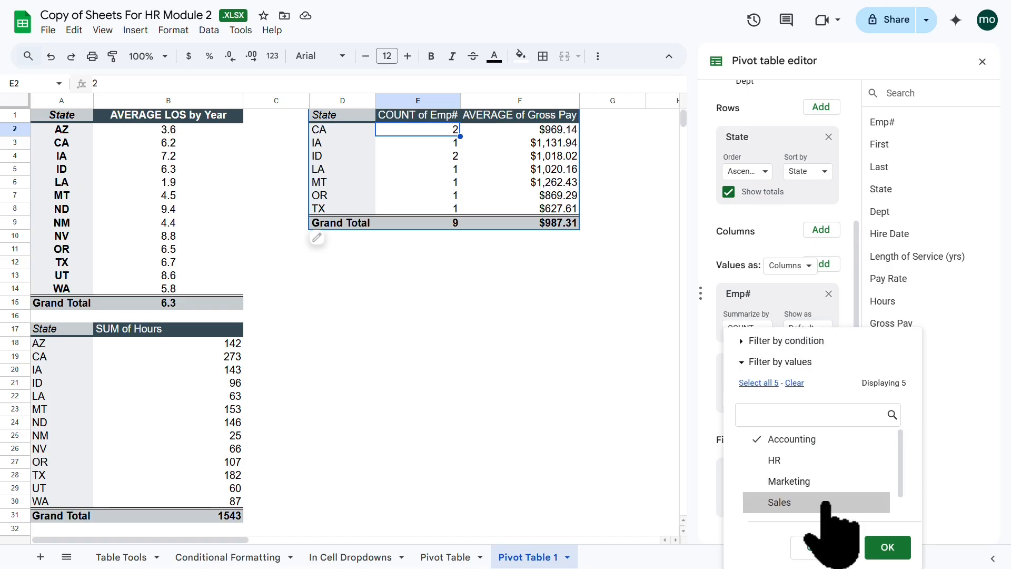
click(775, 461)
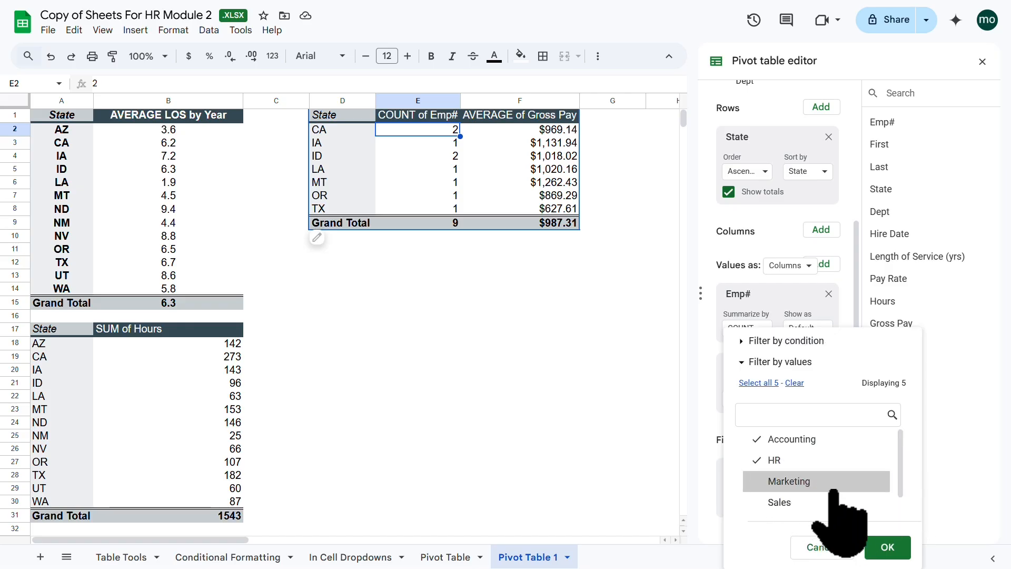
click(888, 546)
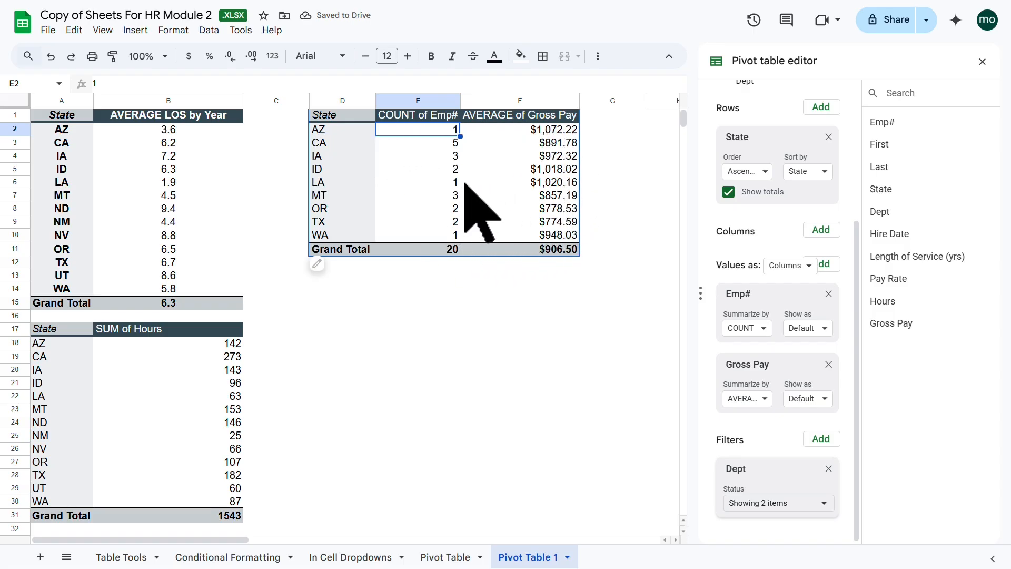
Add Dept as the columns field of the pivot table that sums hours by state
click(172, 182)
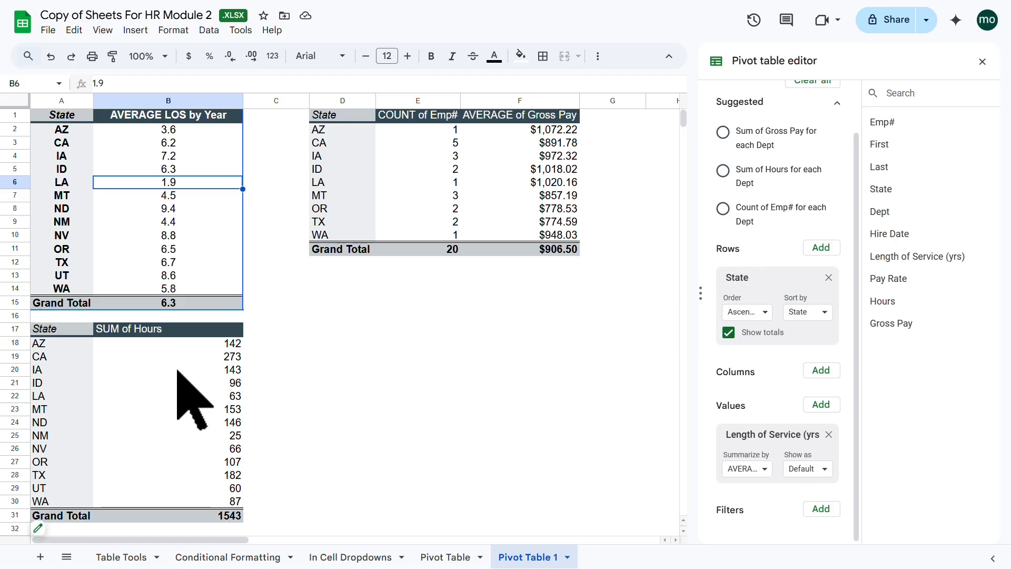
click(158, 383)
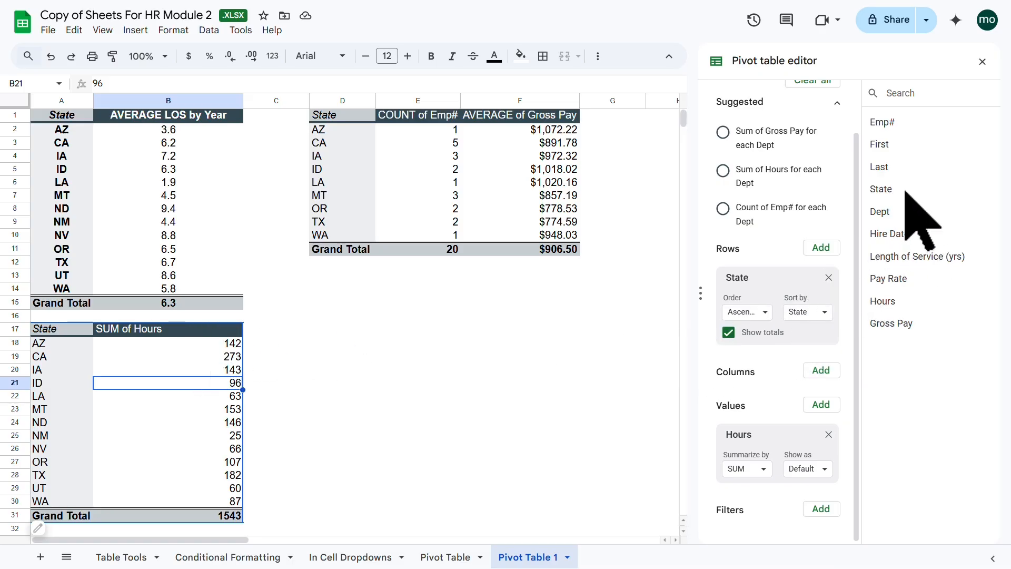
drag(884, 211, 758, 368)
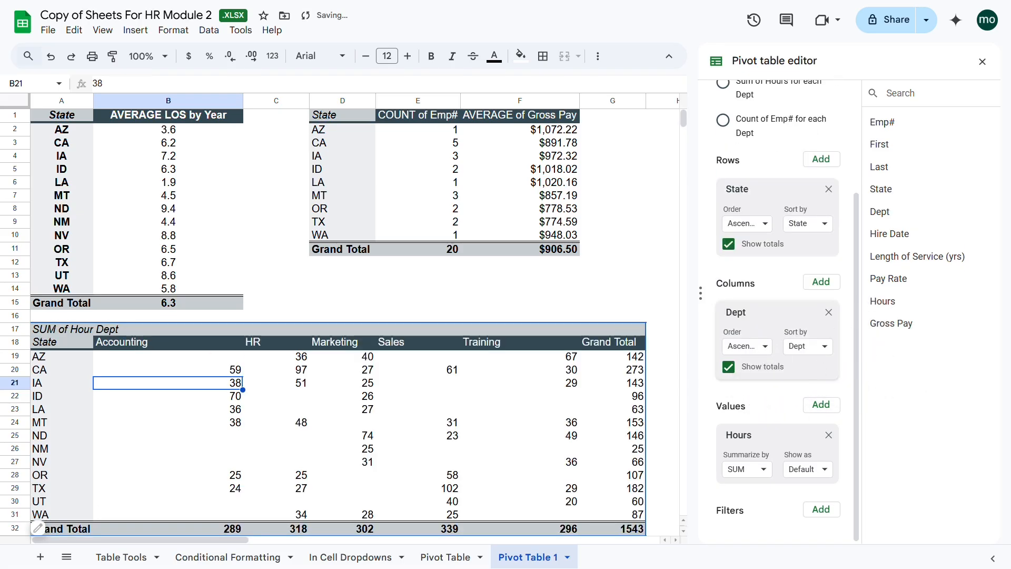
Examine the hours pivot table by state and department, including the summary statistics for B19:G32
click(179, 341)
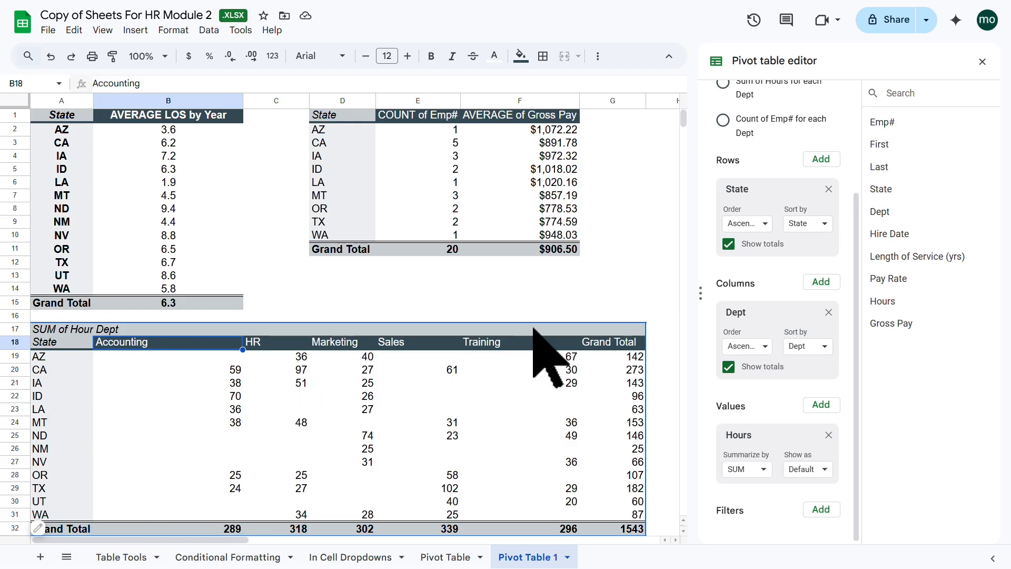
scroll(640, 274, down, 5)
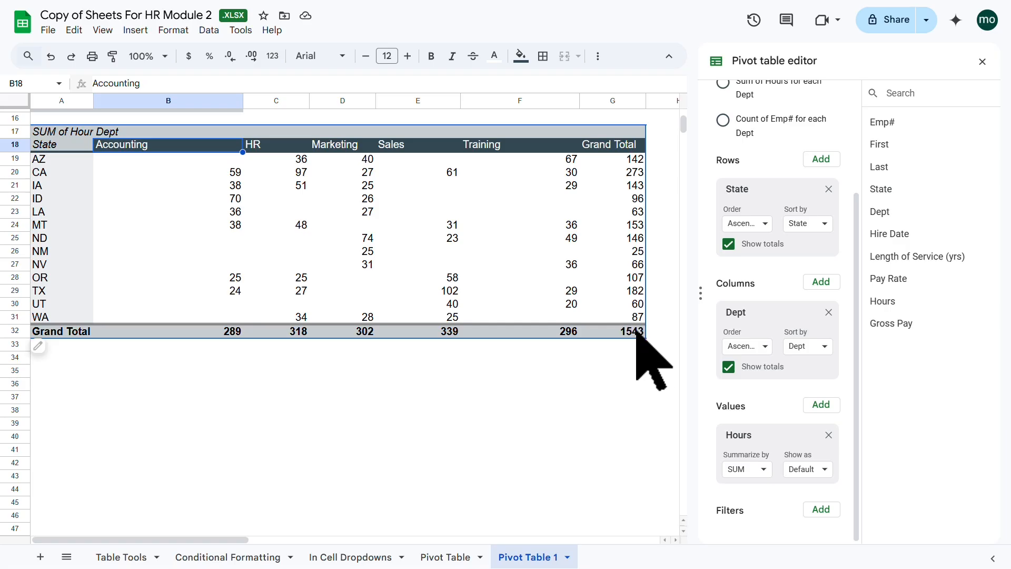
drag(206, 157, 603, 333)
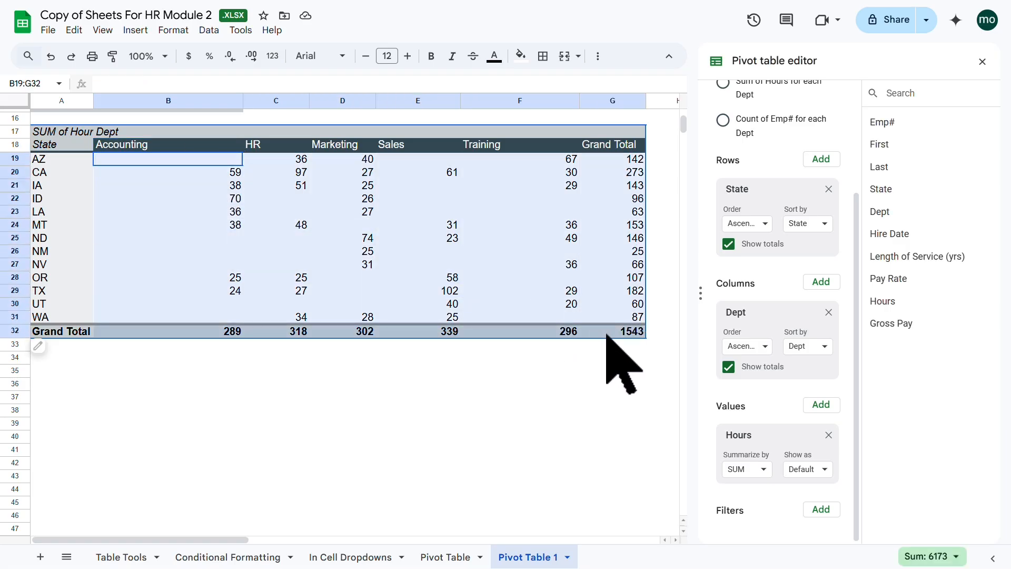
click(956, 556)
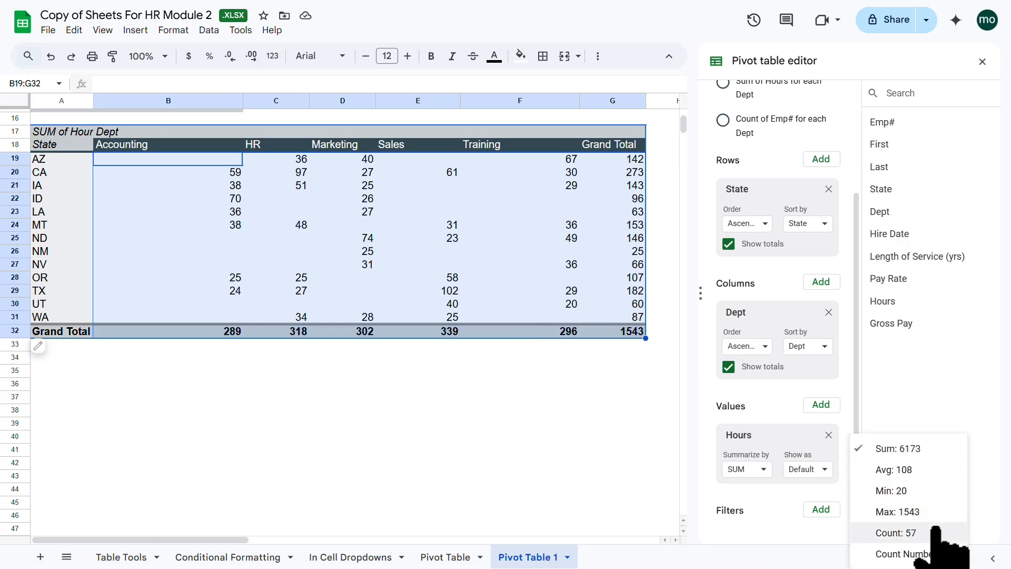
click(404, 224)
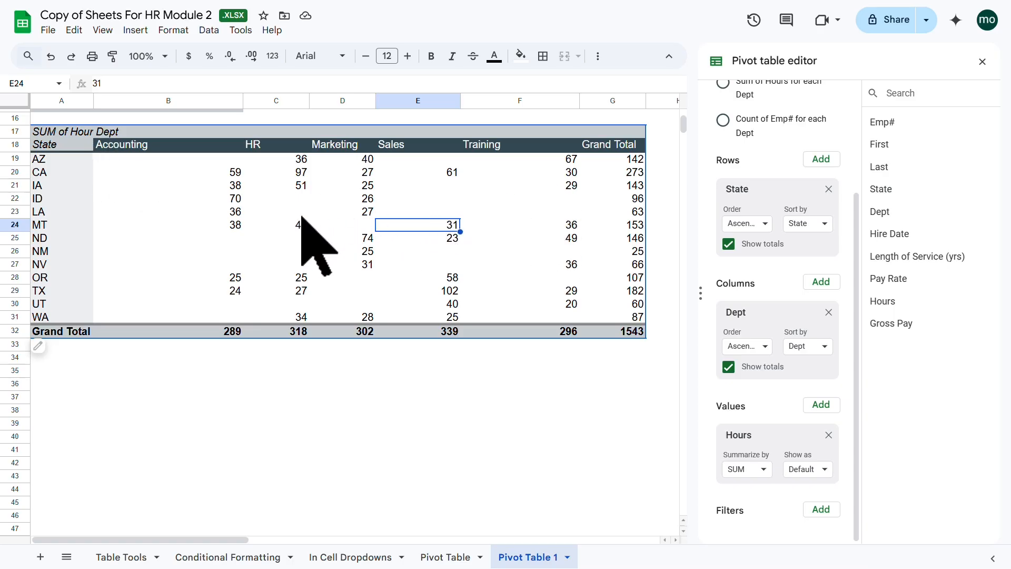
scroll(514, 265, up, 2)
scroll(524, 273, up, 2)
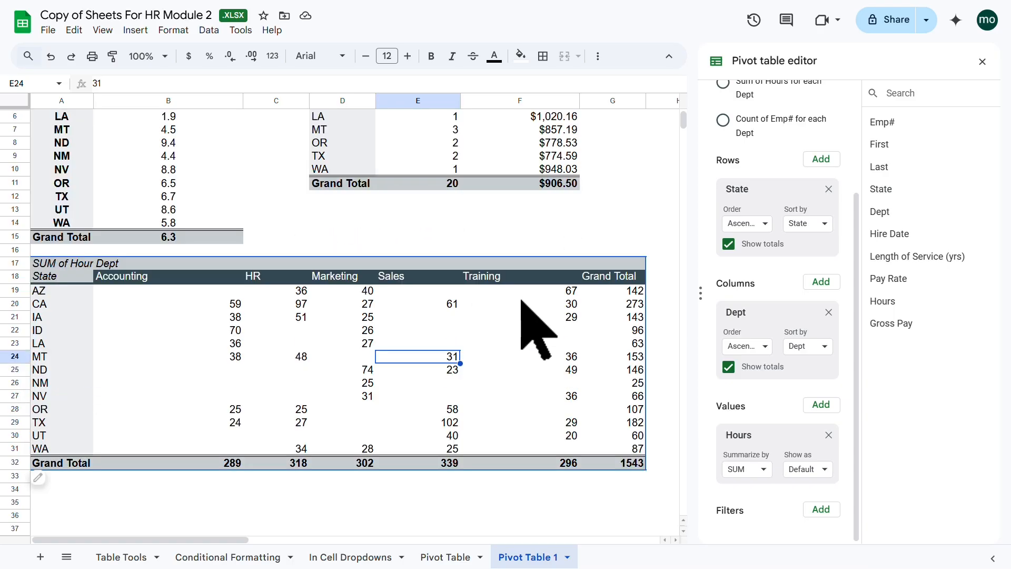
scroll(537, 329, up, 2)
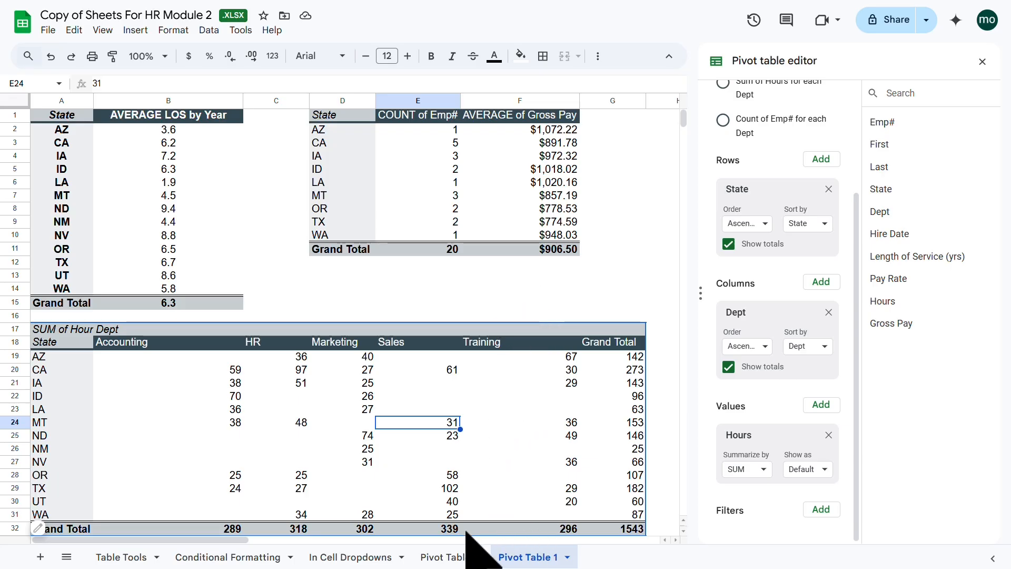
Return to the Pivot Table sheet and examine the department Total Hours and Employees pivot tables beside the employee table
click(445, 557)
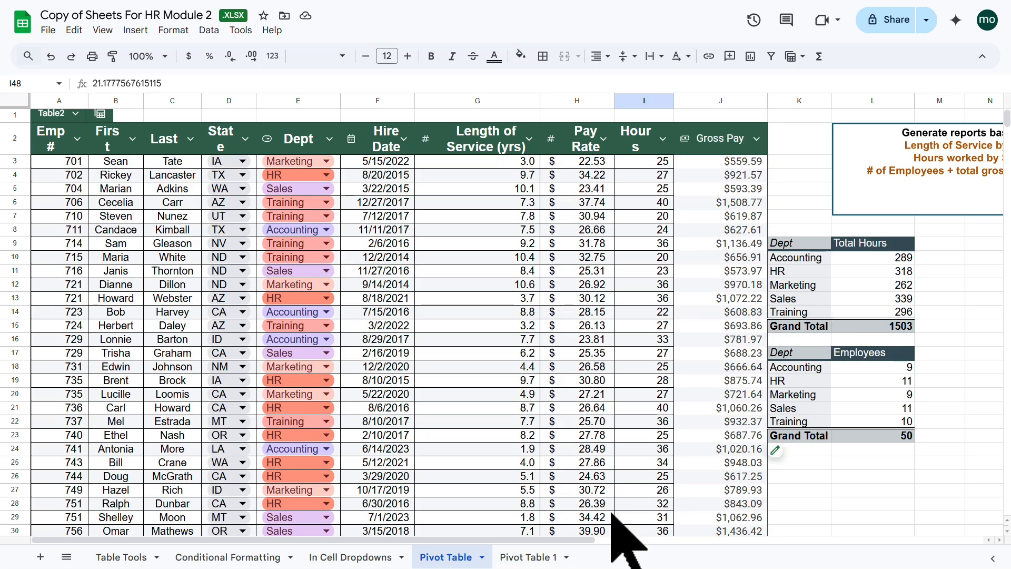
drag(581, 539, 695, 540)
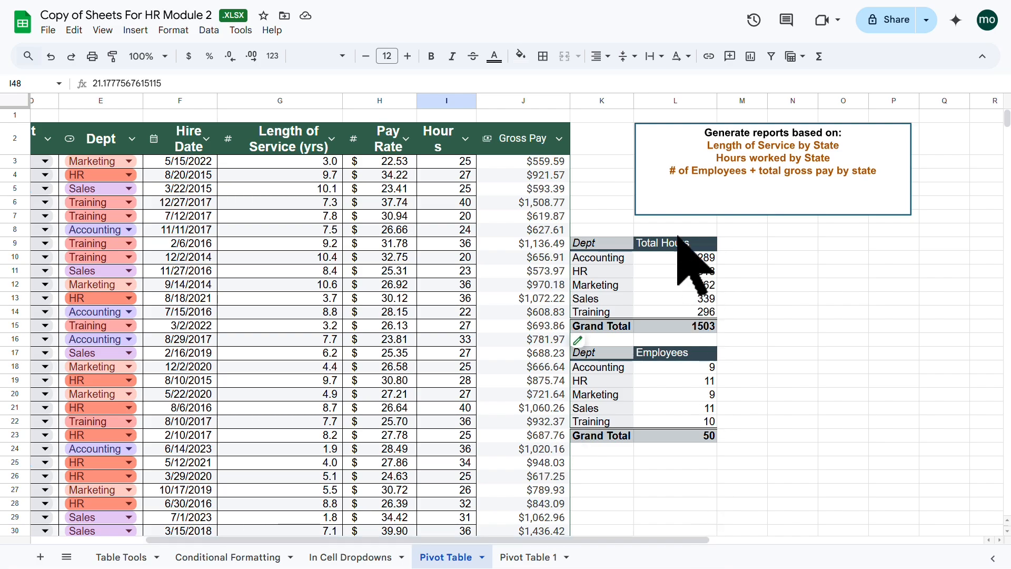
click(601, 100)
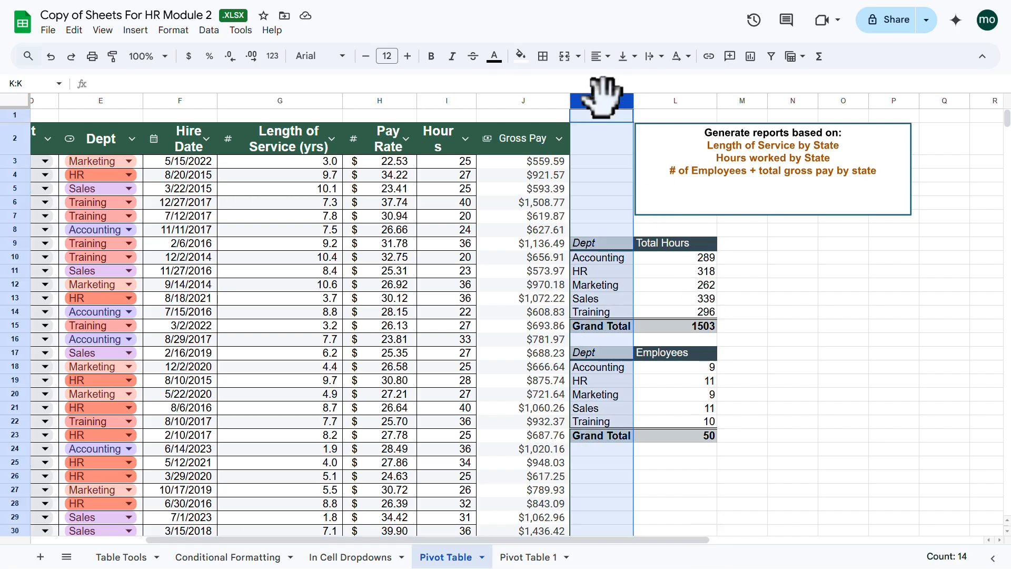
click(522, 258)
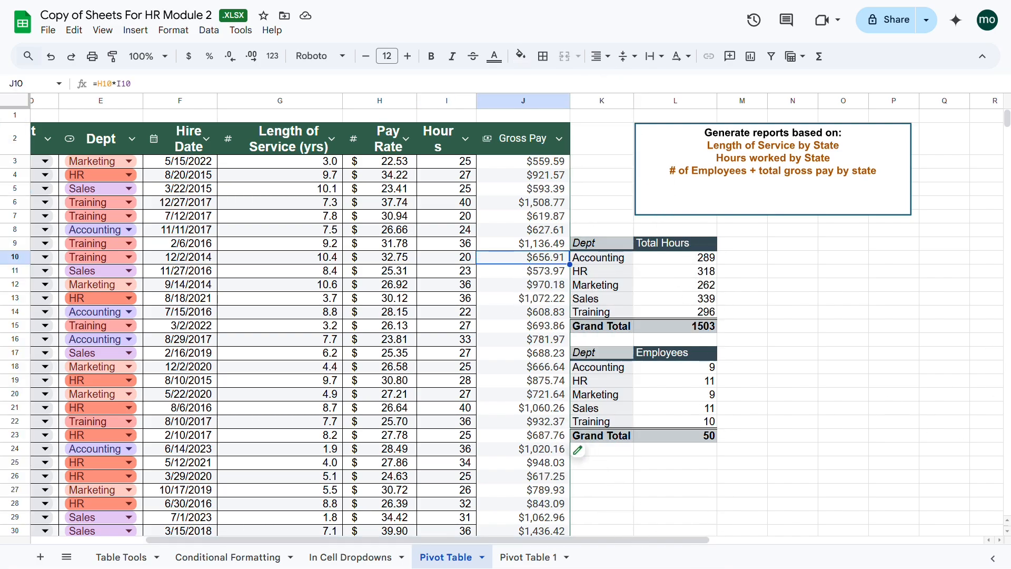